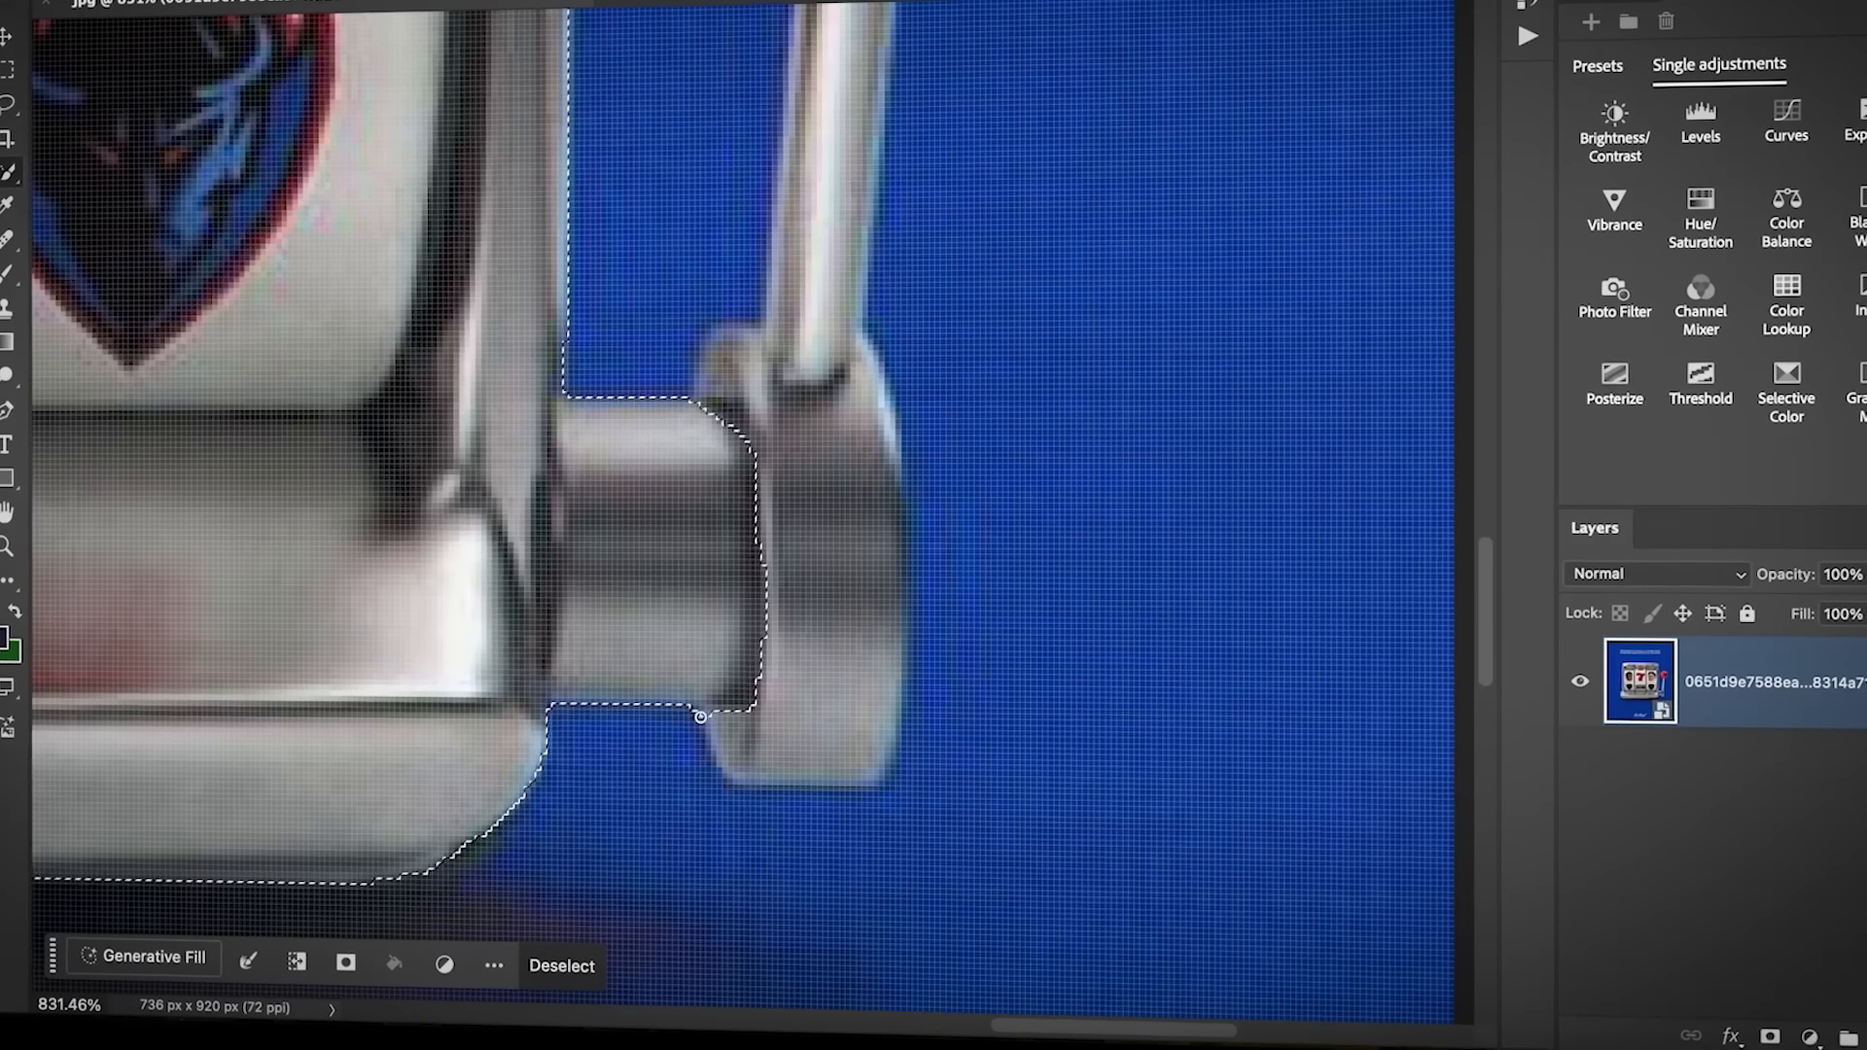
Copy the selected slot machine body to a new layer and hide the original image layer
{"action": "scroll", "coordinate": [790, 420], "scroll_direction": "down", "scroll_amount": 1}
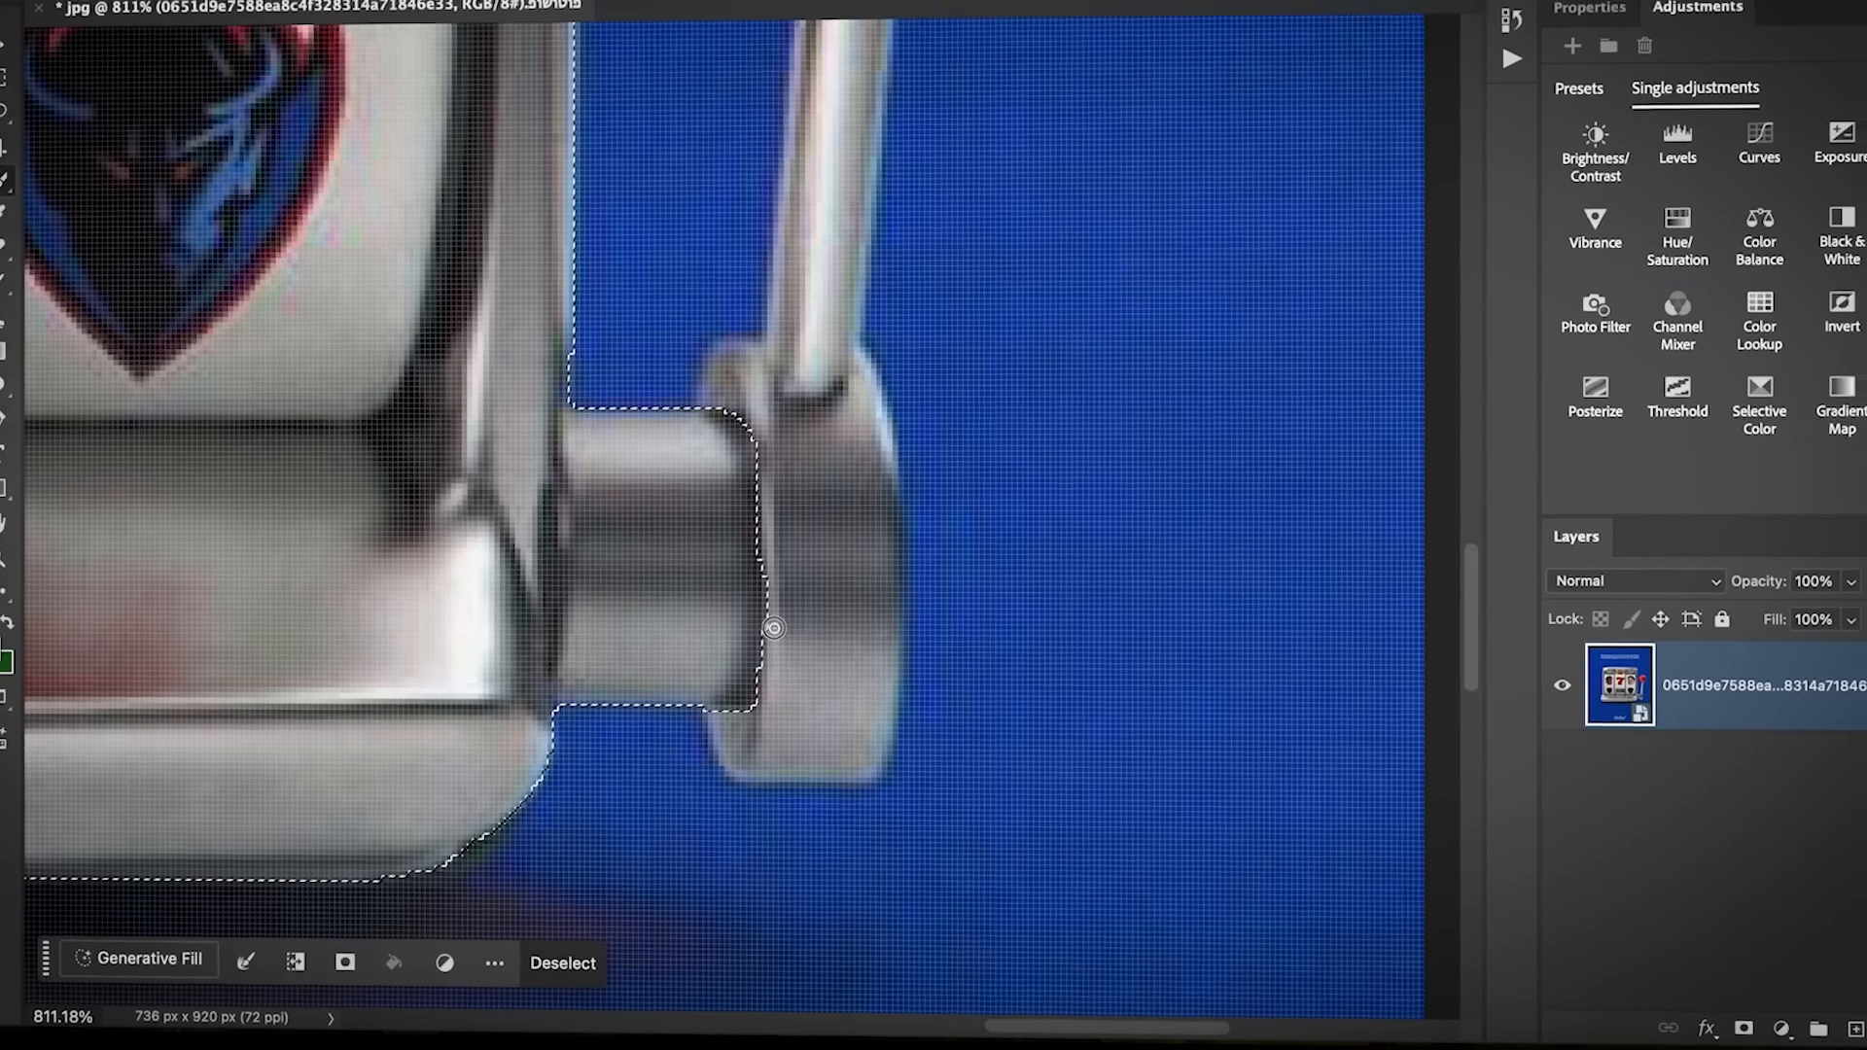
{"action": "scroll", "coordinate": [767, 689], "scroll_direction": "down", "scroll_amount": 10}
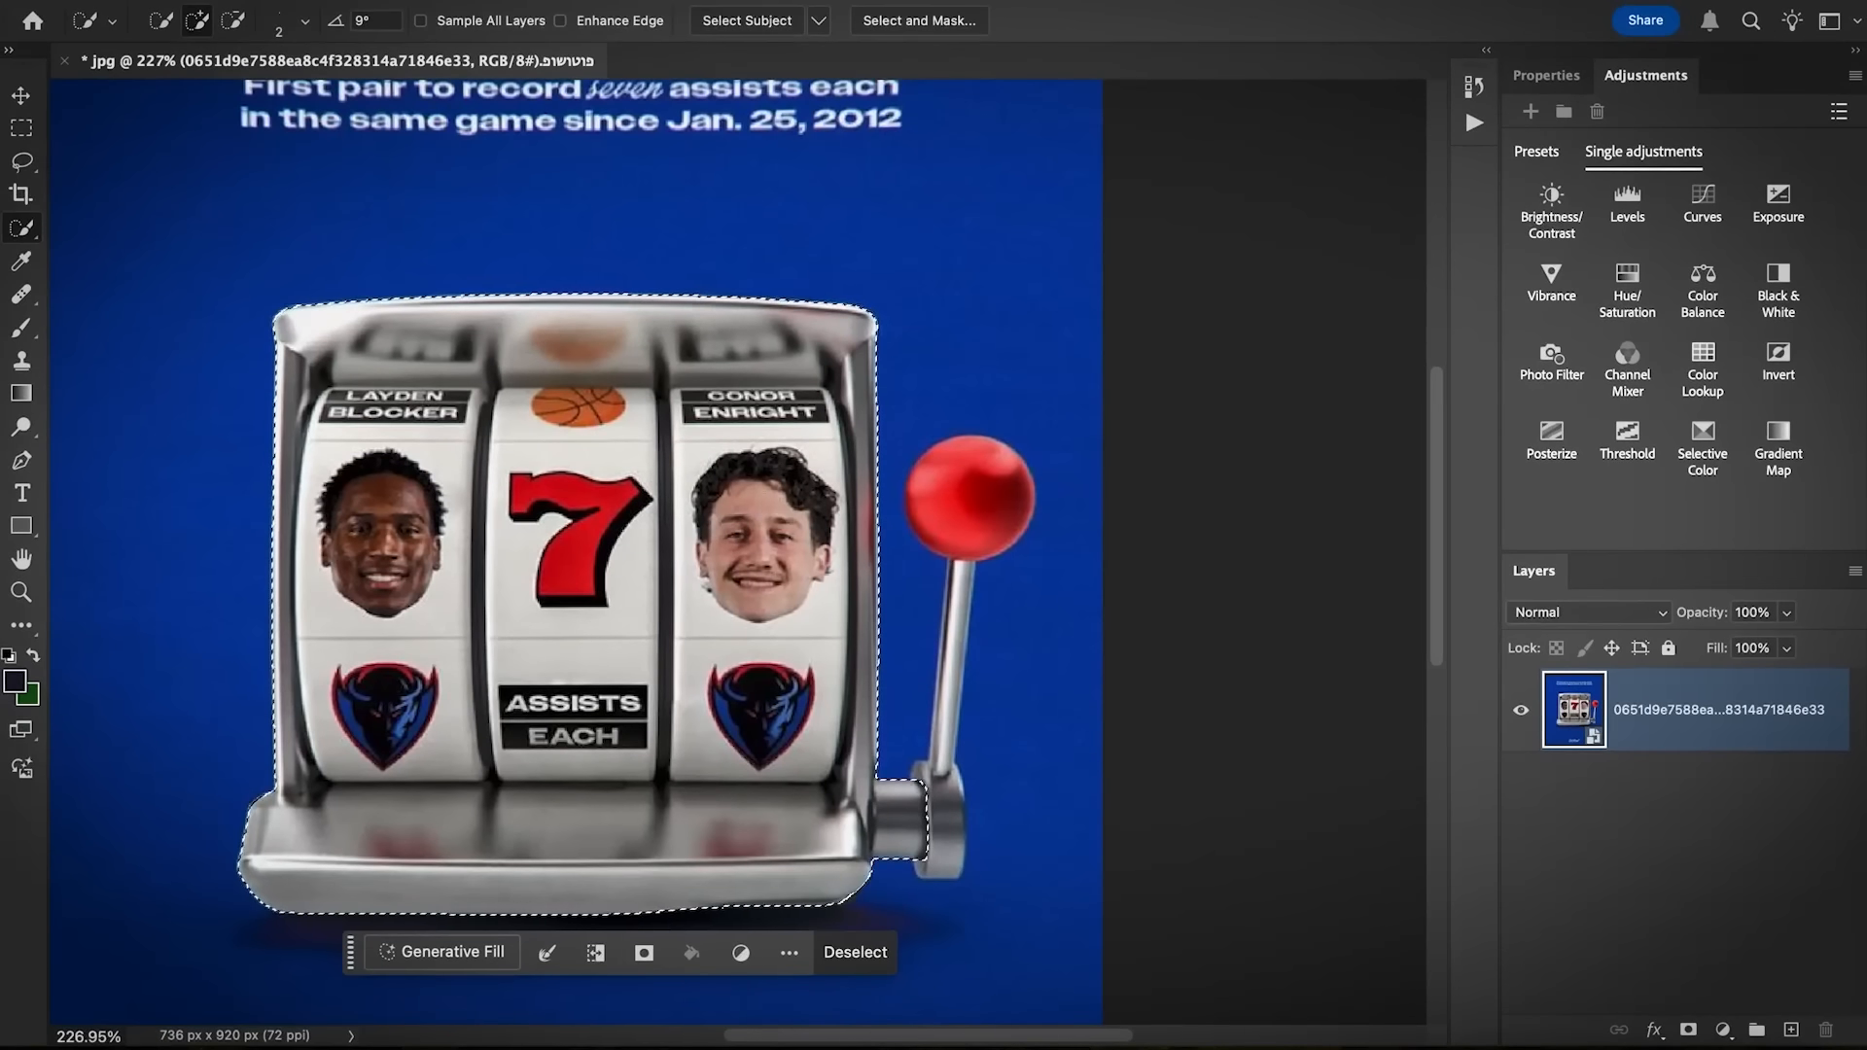
{"action": "key", "text": "super+j"}
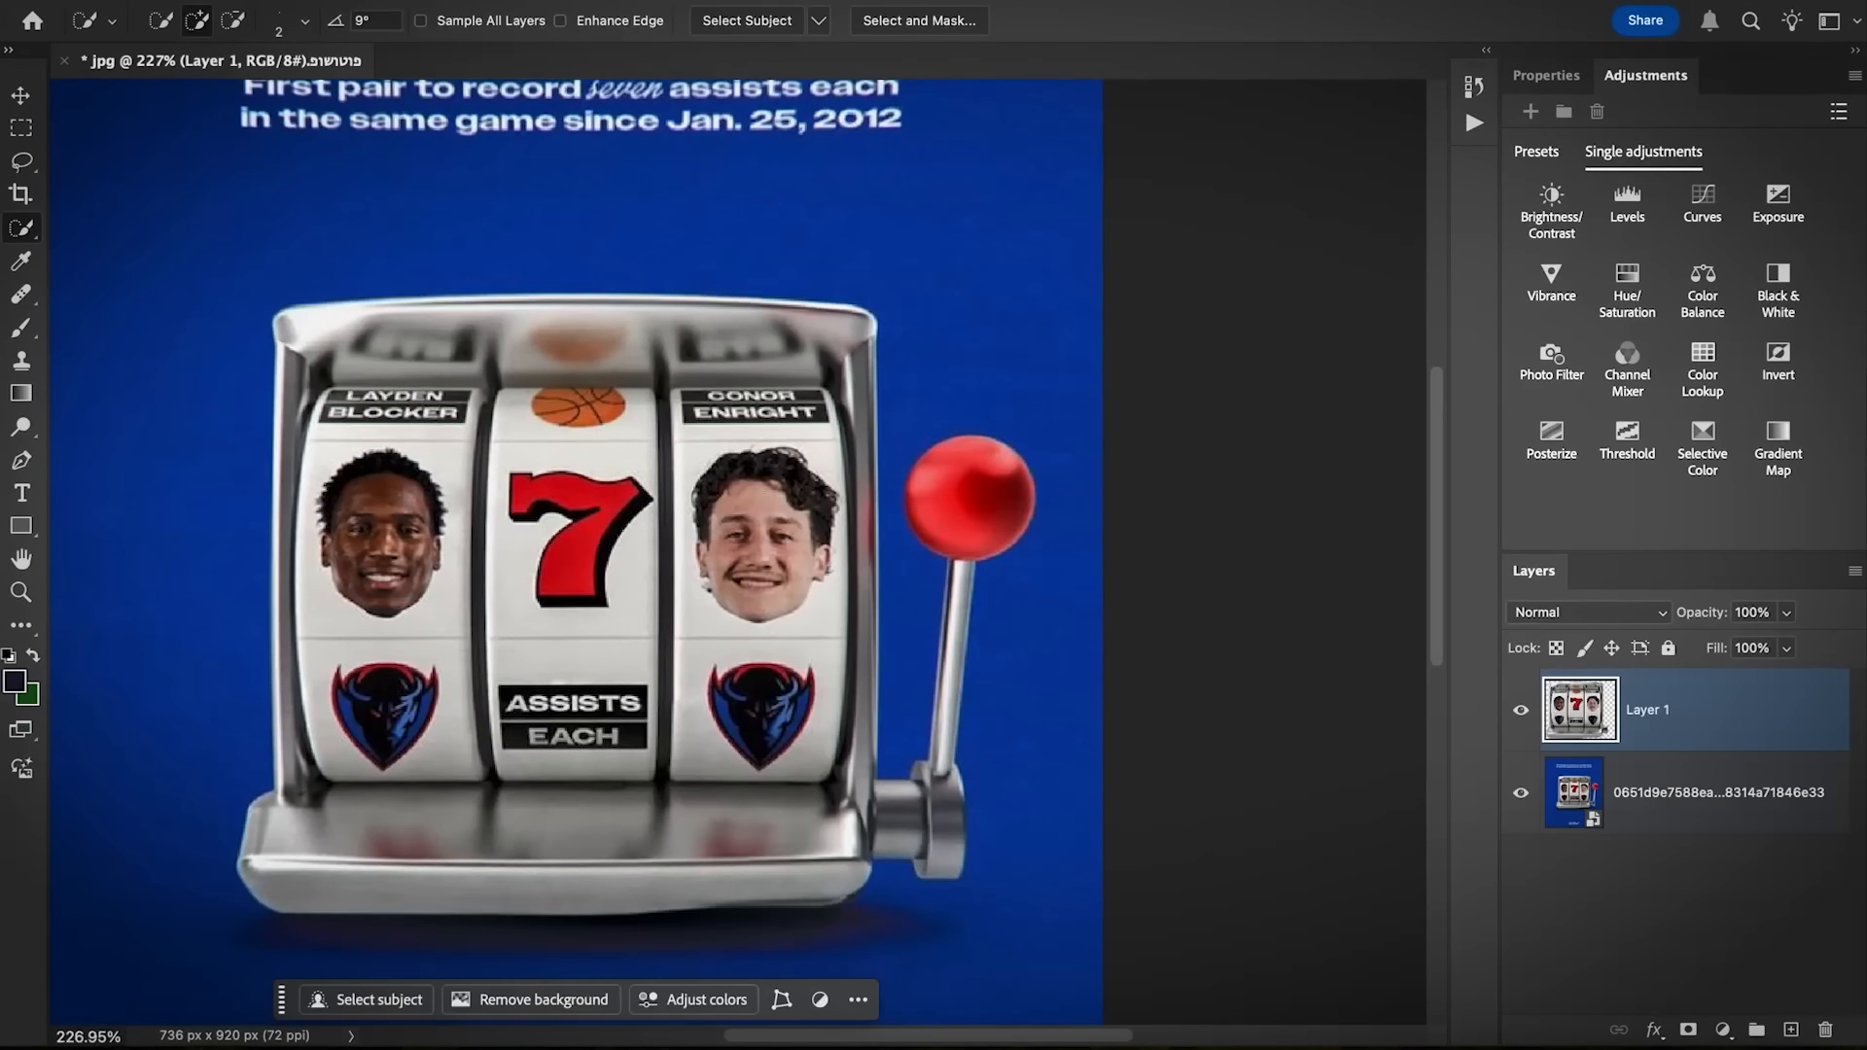
{"action": "left_click", "coordinate": [1521, 790]}
Select all three reels of the slot machine on Layer 1 with Quick Selection
{"action": "scroll", "coordinate": [905, 331], "scroll_direction": "up", "scroll_amount": 1}
{"action": "left_click_drag", "start_coordinate": [736, 673], "coordinate": [724, 346]}
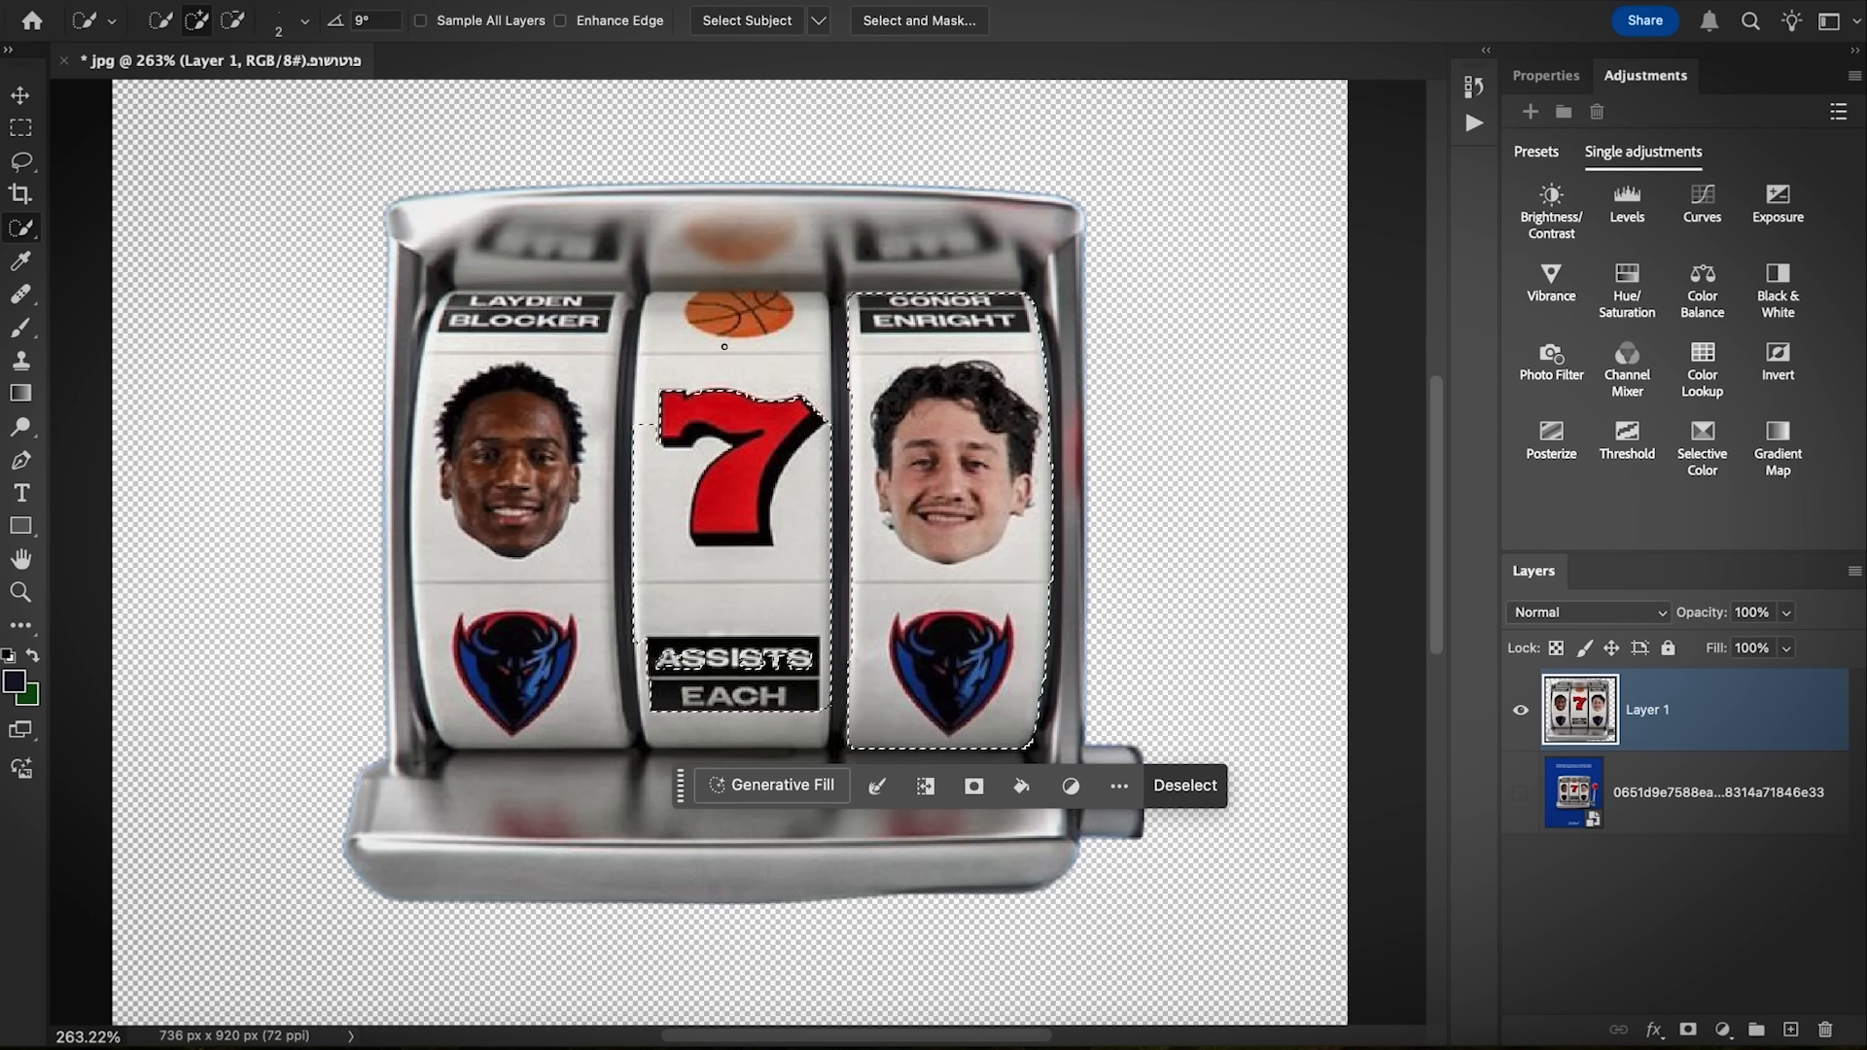
{"action": "scroll", "coordinate": [709, 657], "scroll_direction": "left", "scroll_amount": 3}
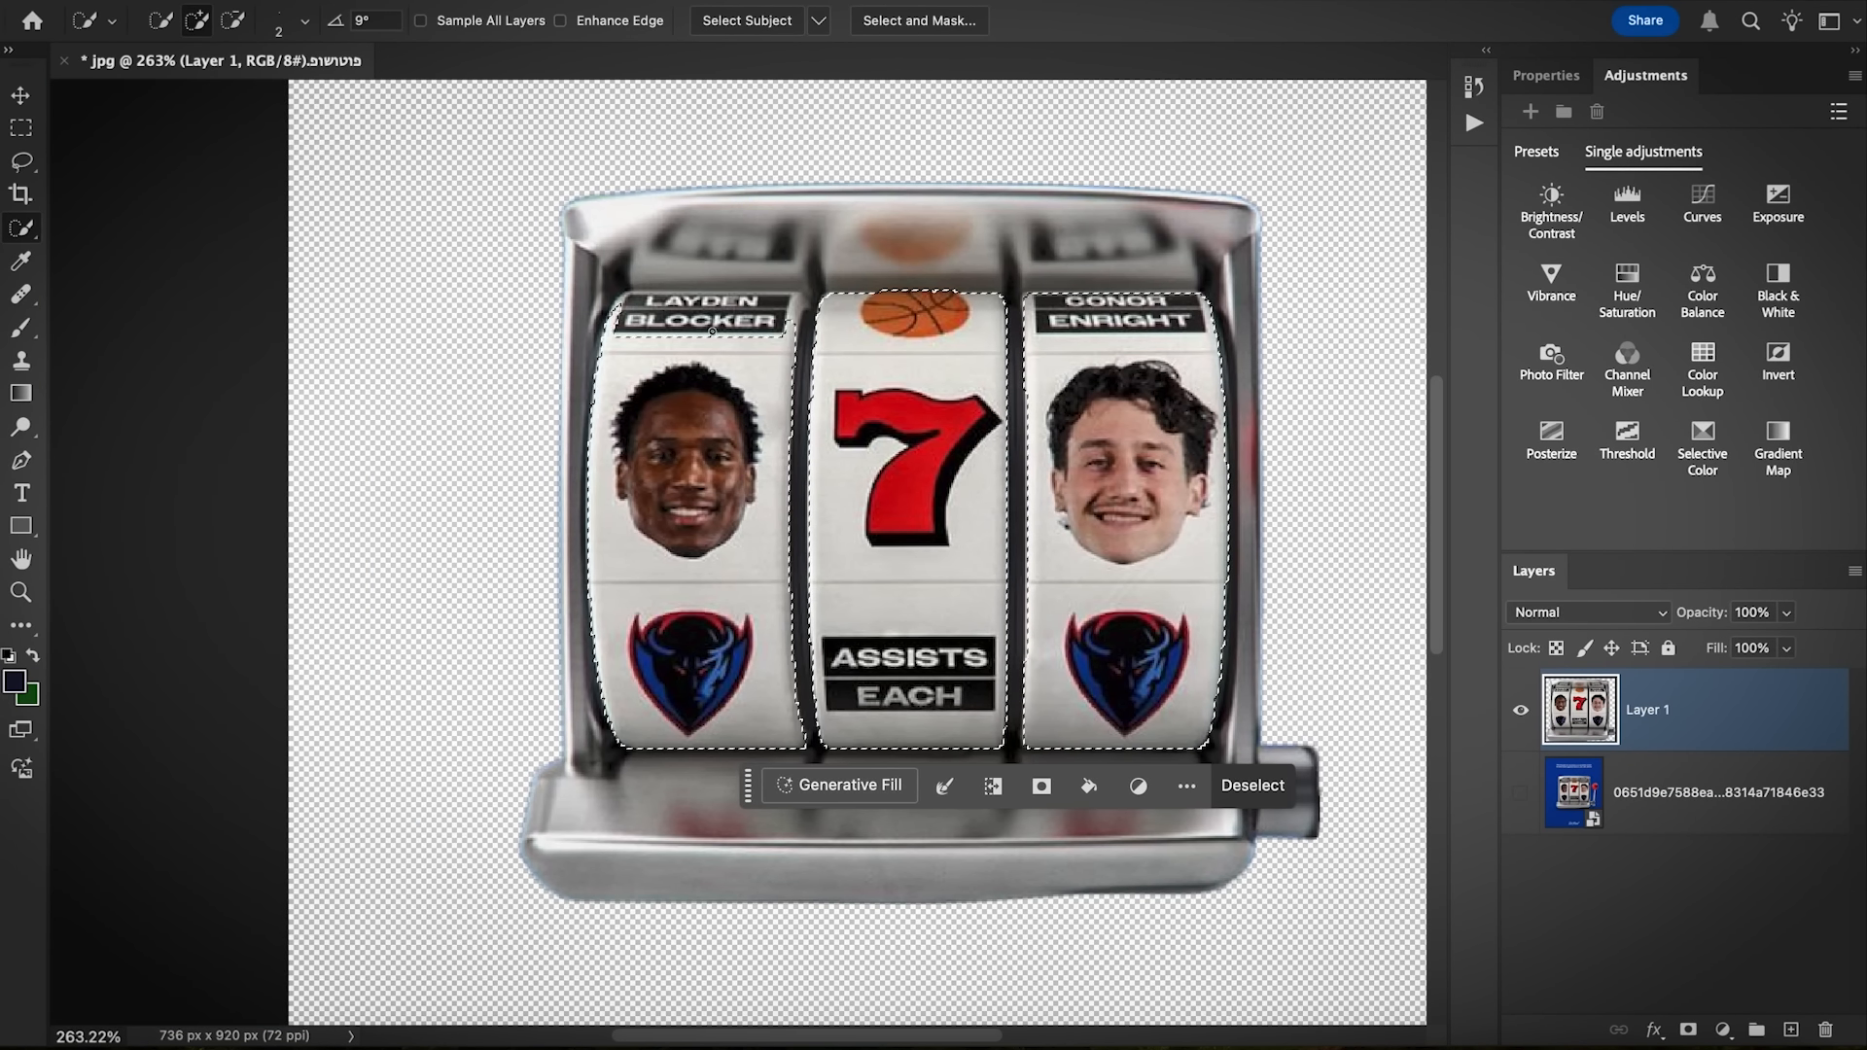
{"action": "left_click_drag", "start_coordinate": [709, 657], "coordinate": [704, 350]}
{"action": "scroll", "coordinate": [704, 389], "scroll_direction": "down", "scroll_amount": 1}
{"action": "scroll", "coordinate": [1106, 503], "scroll_direction": "down", "scroll_amount": 1}
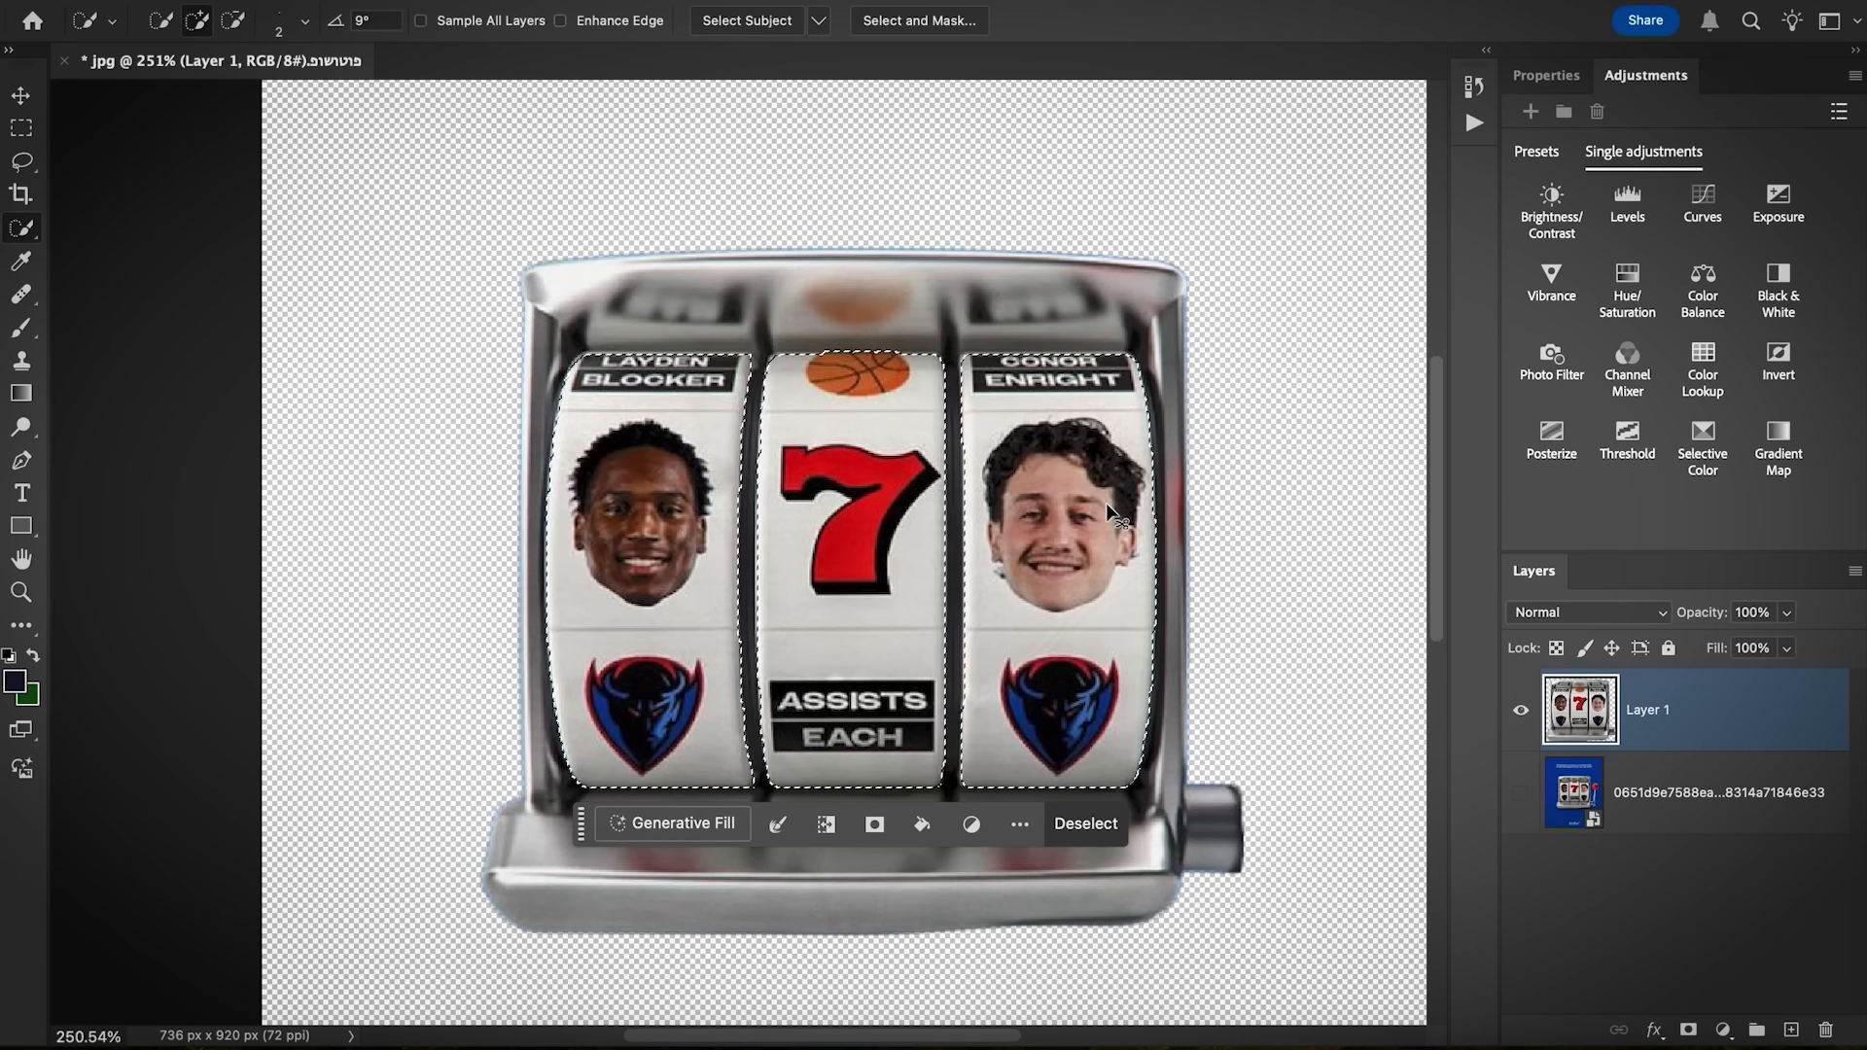
Copy the selected reels to a new layer and export them on their own as a PNG
{"action": "key", "text": "ctrl+j"}
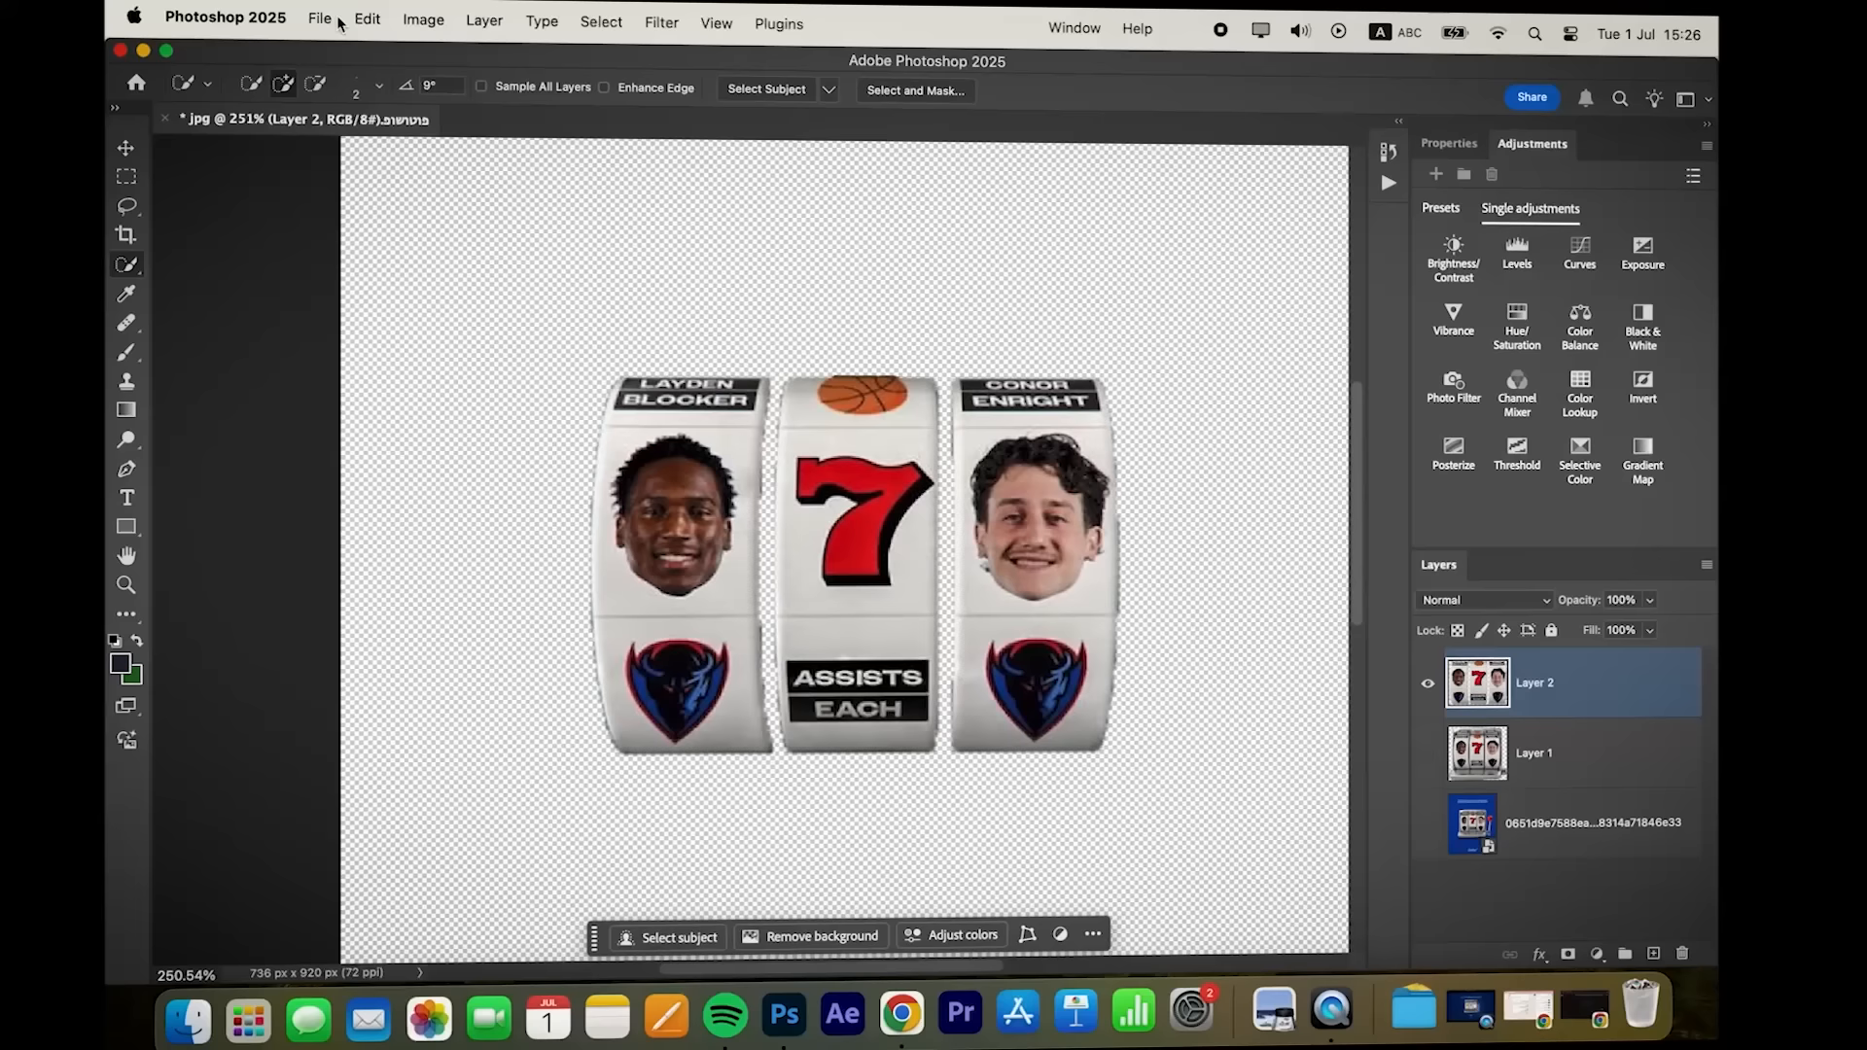
{"action": "left_click", "coordinate": [330, 14]}
{"action": "mouse_move", "coordinate": [584, 380]}
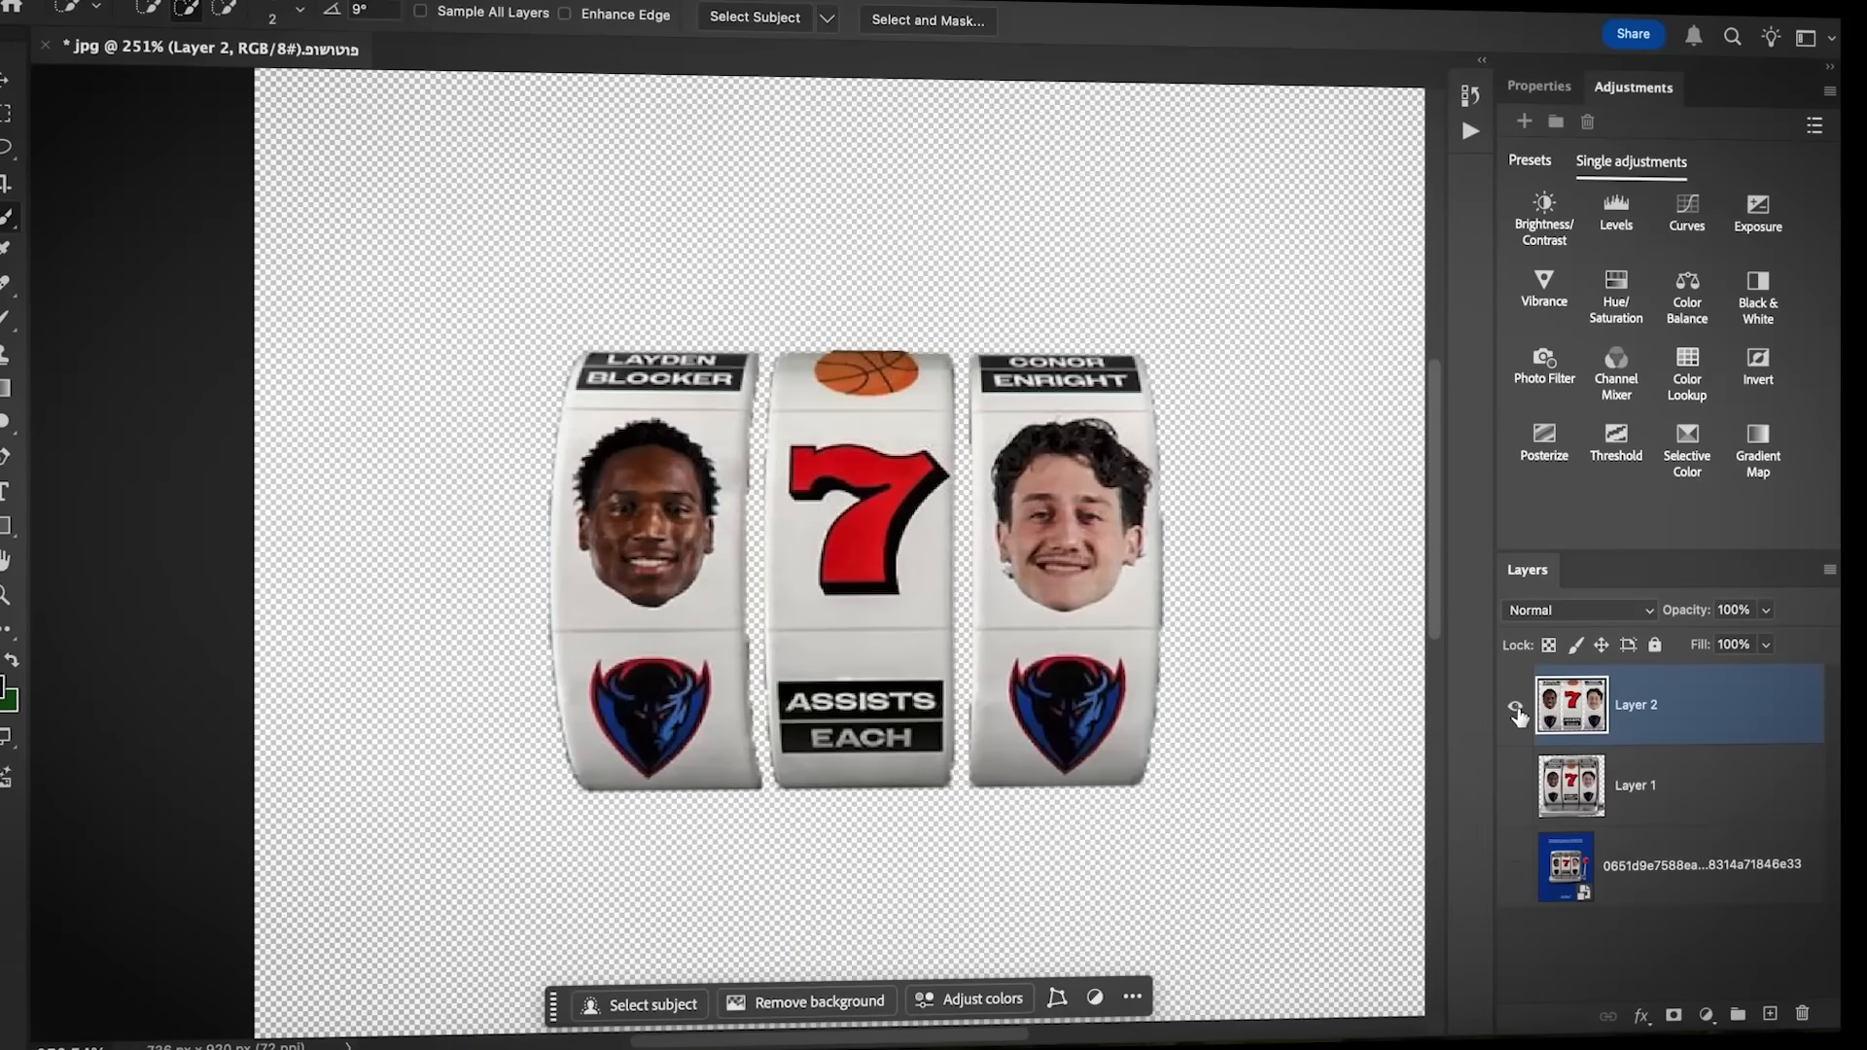
Undo back to the active reel selection on Layer 1 and invert that selection
{"action": "key", "text": "super+z"}
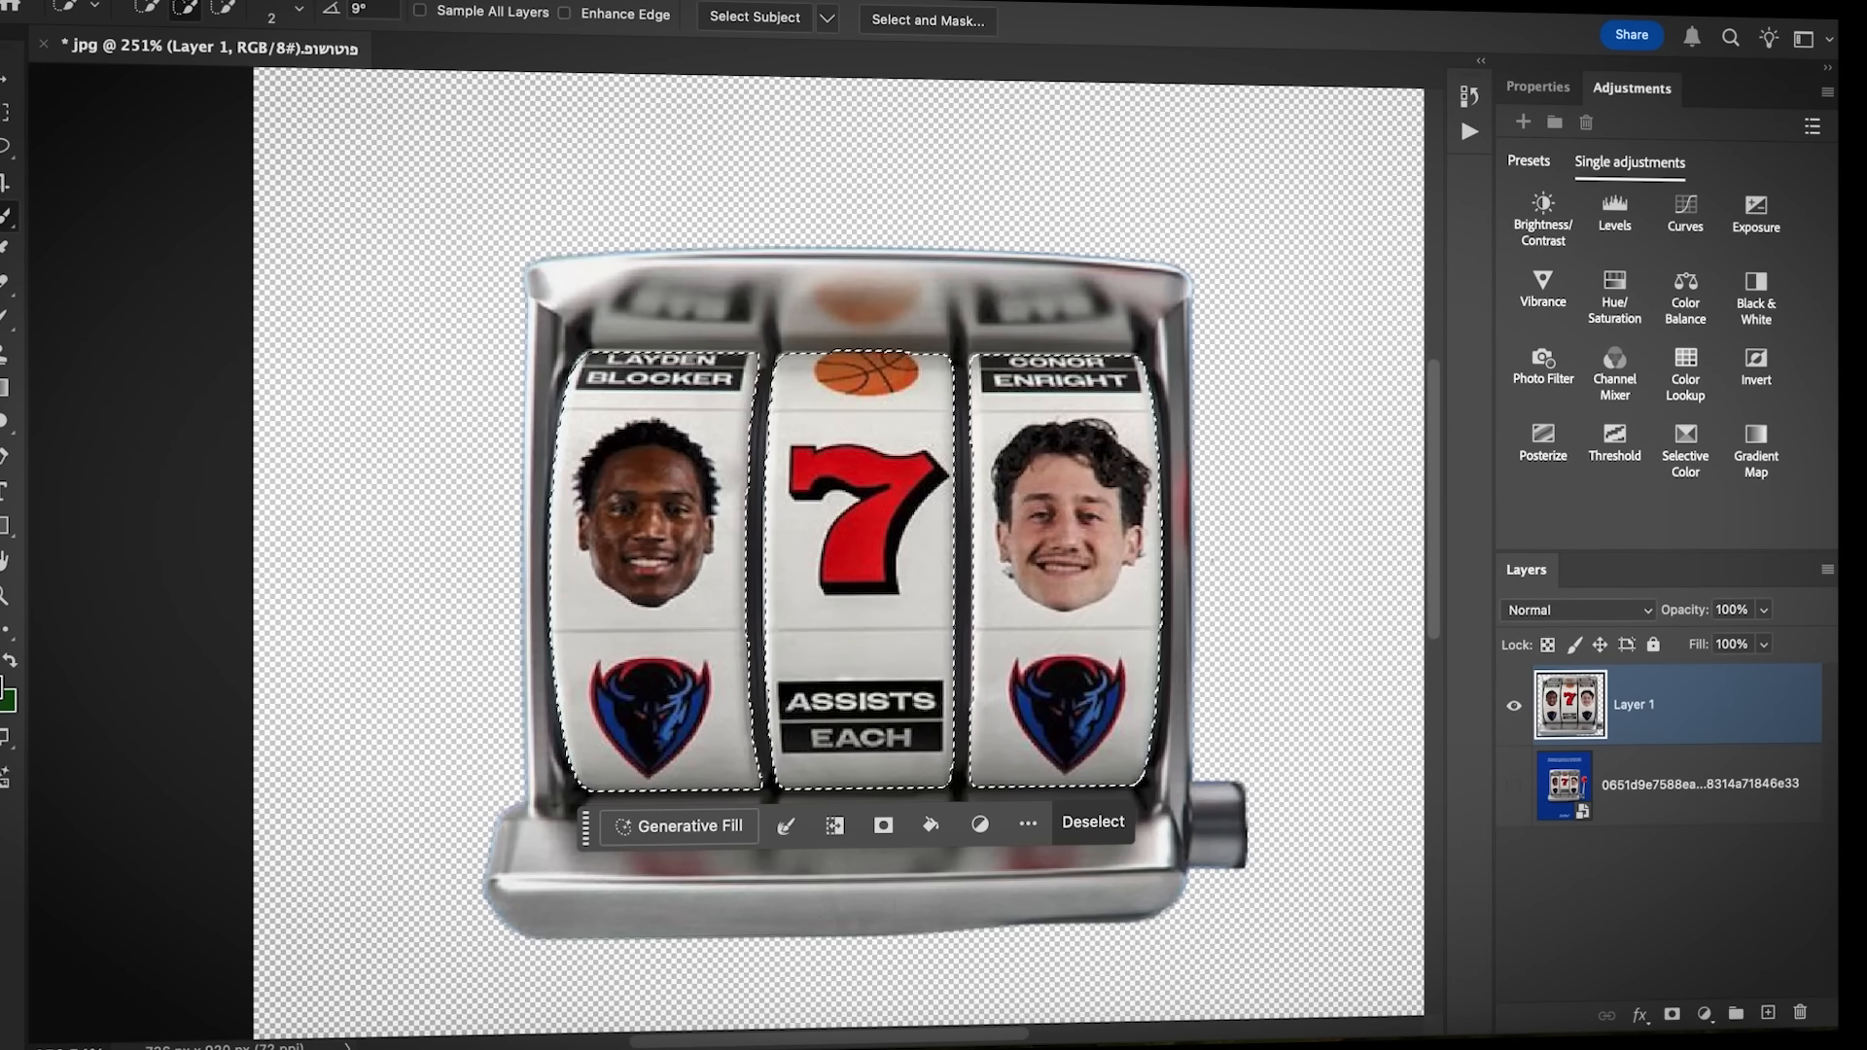
{"action": "left_click", "coordinate": [620, 22]}
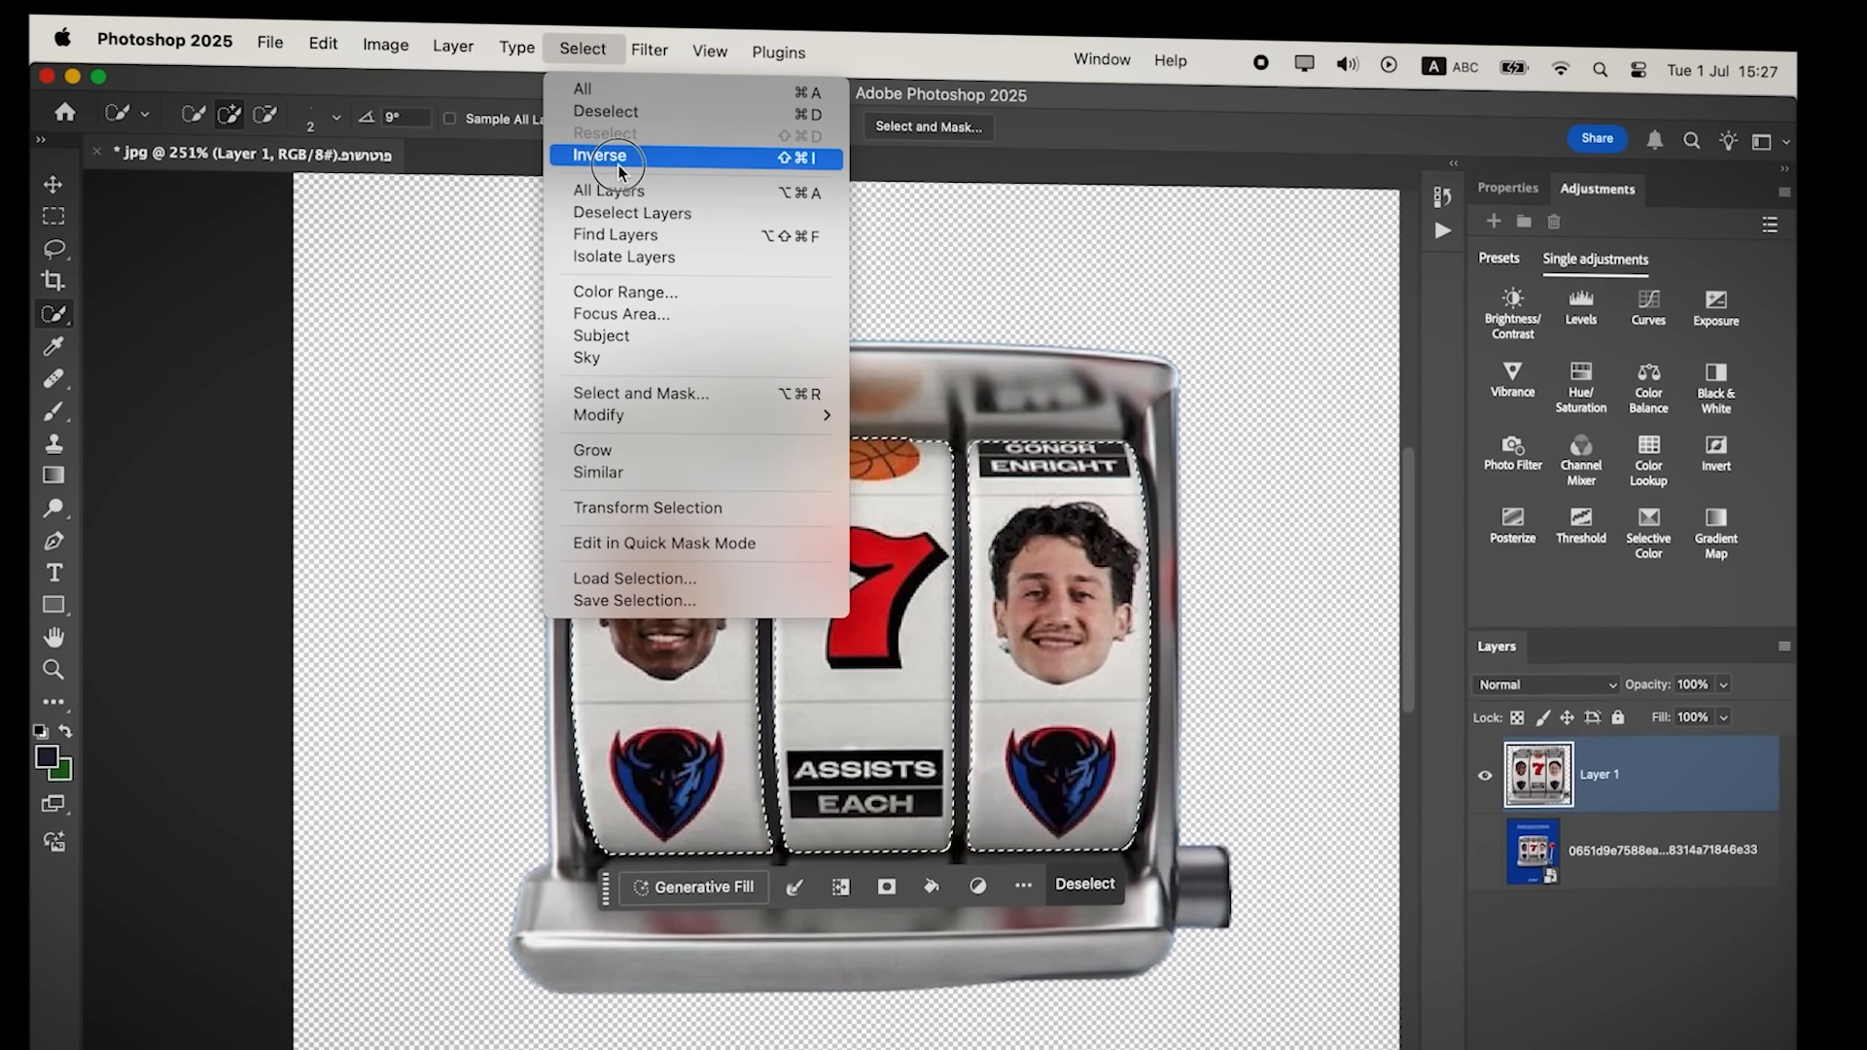
{"action": "left_click", "coordinate": [618, 167]}
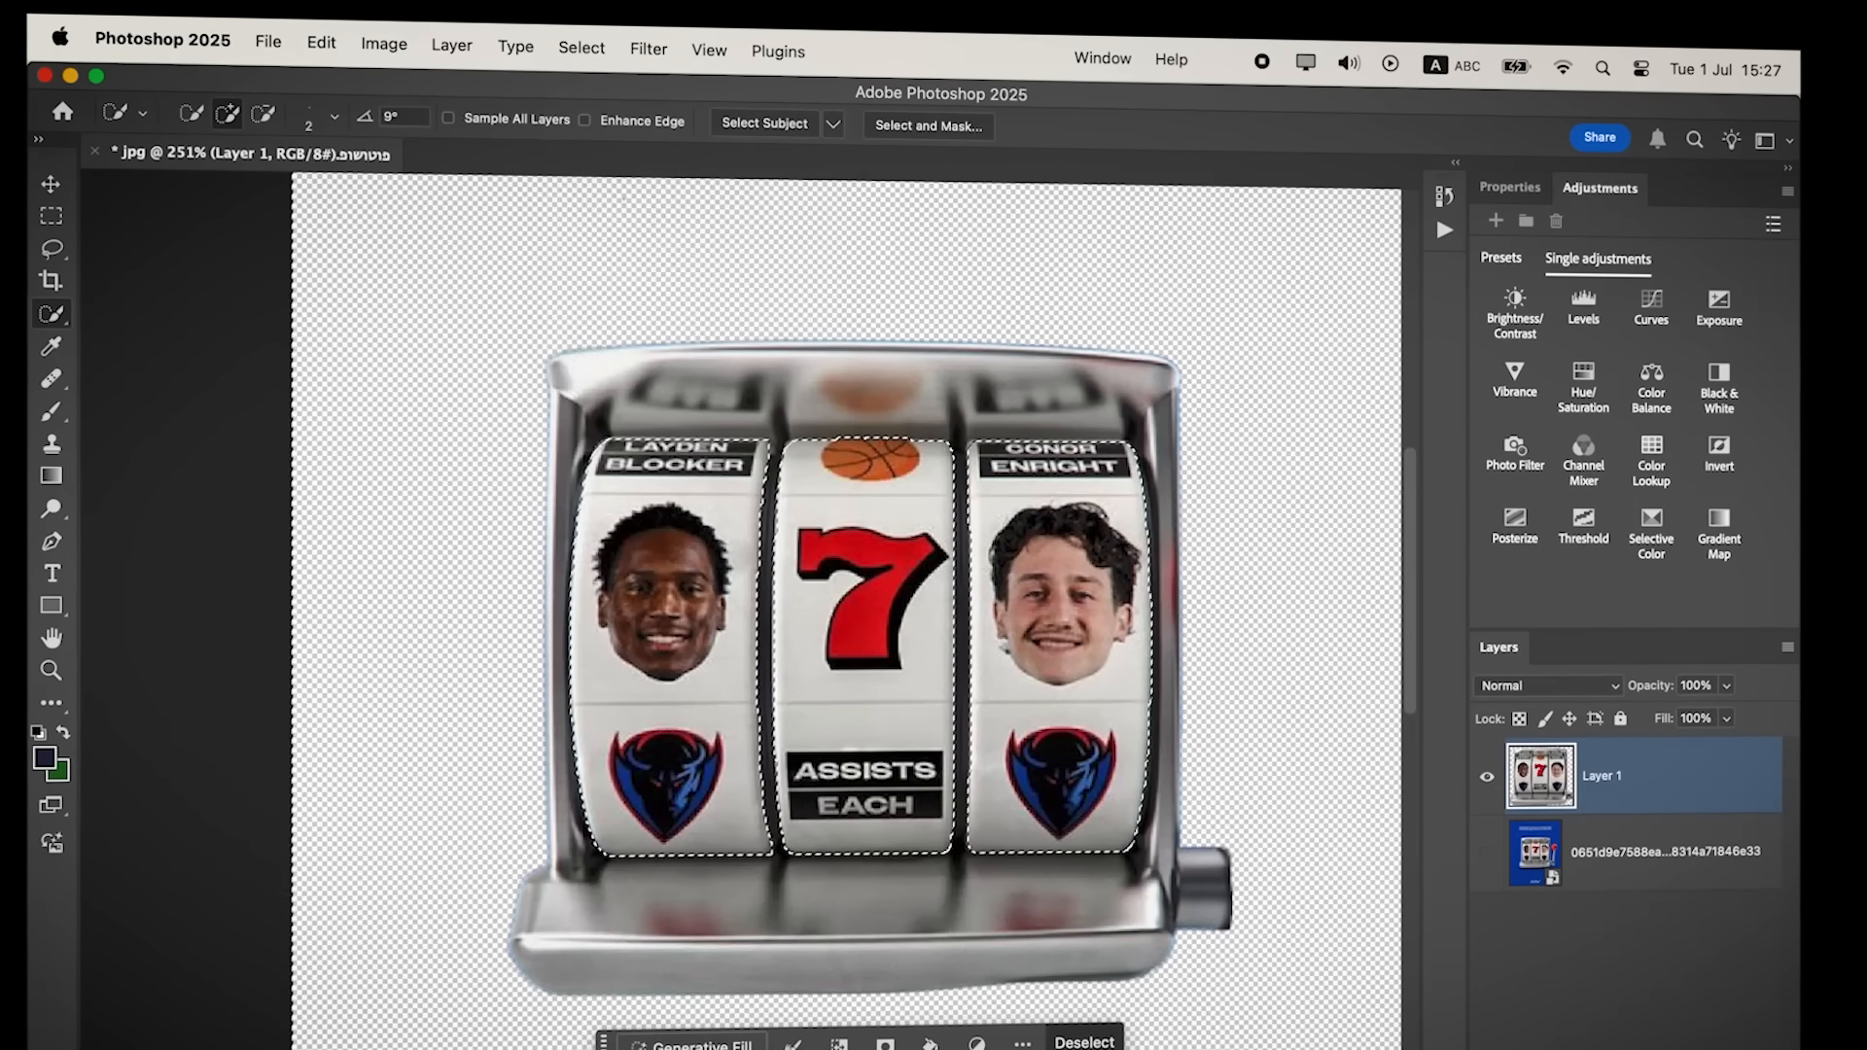
Copy the machine frame without its reels to a new layer, hide Layer 1, and export the frame as a PNG
{"action": "scroll", "coordinate": [992, 453], "scroll_direction": "down", "scroll_amount": 1}
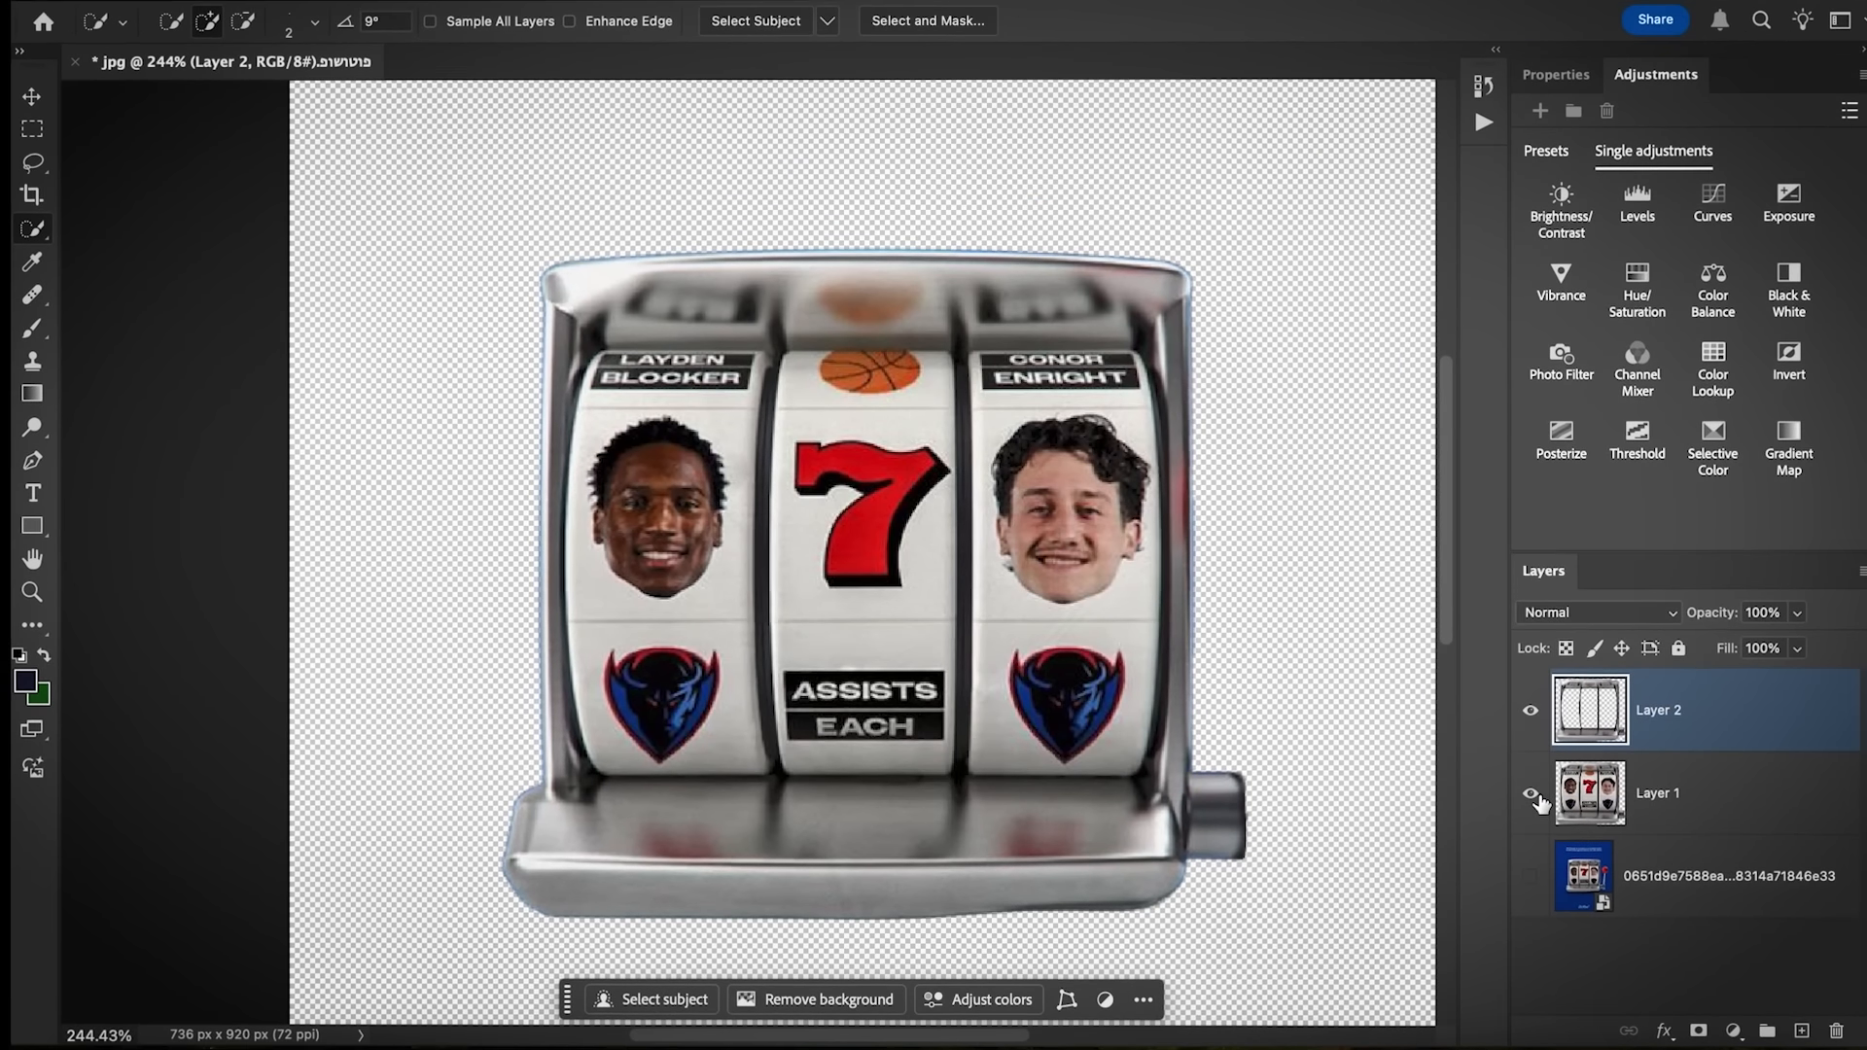
{"action": "left_click", "coordinate": [1438, 752]}
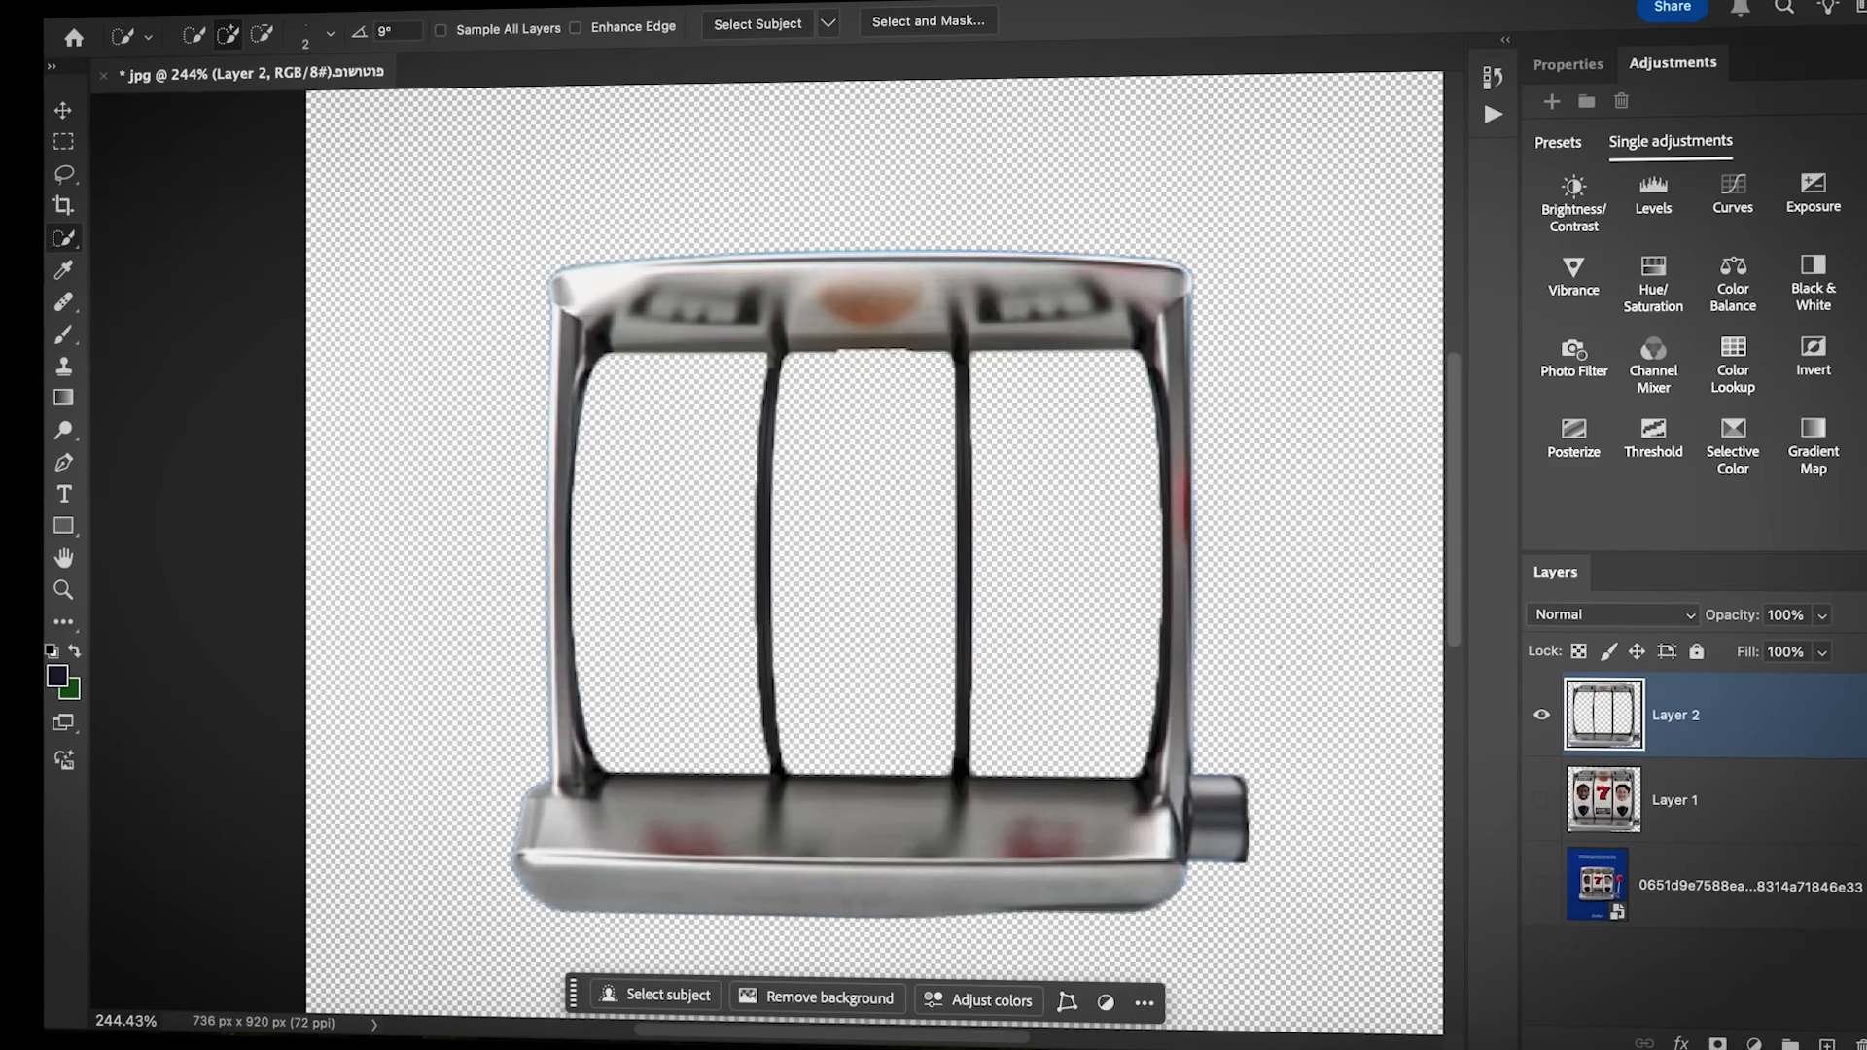
{"action": "left_click", "coordinate": [300, 12]}
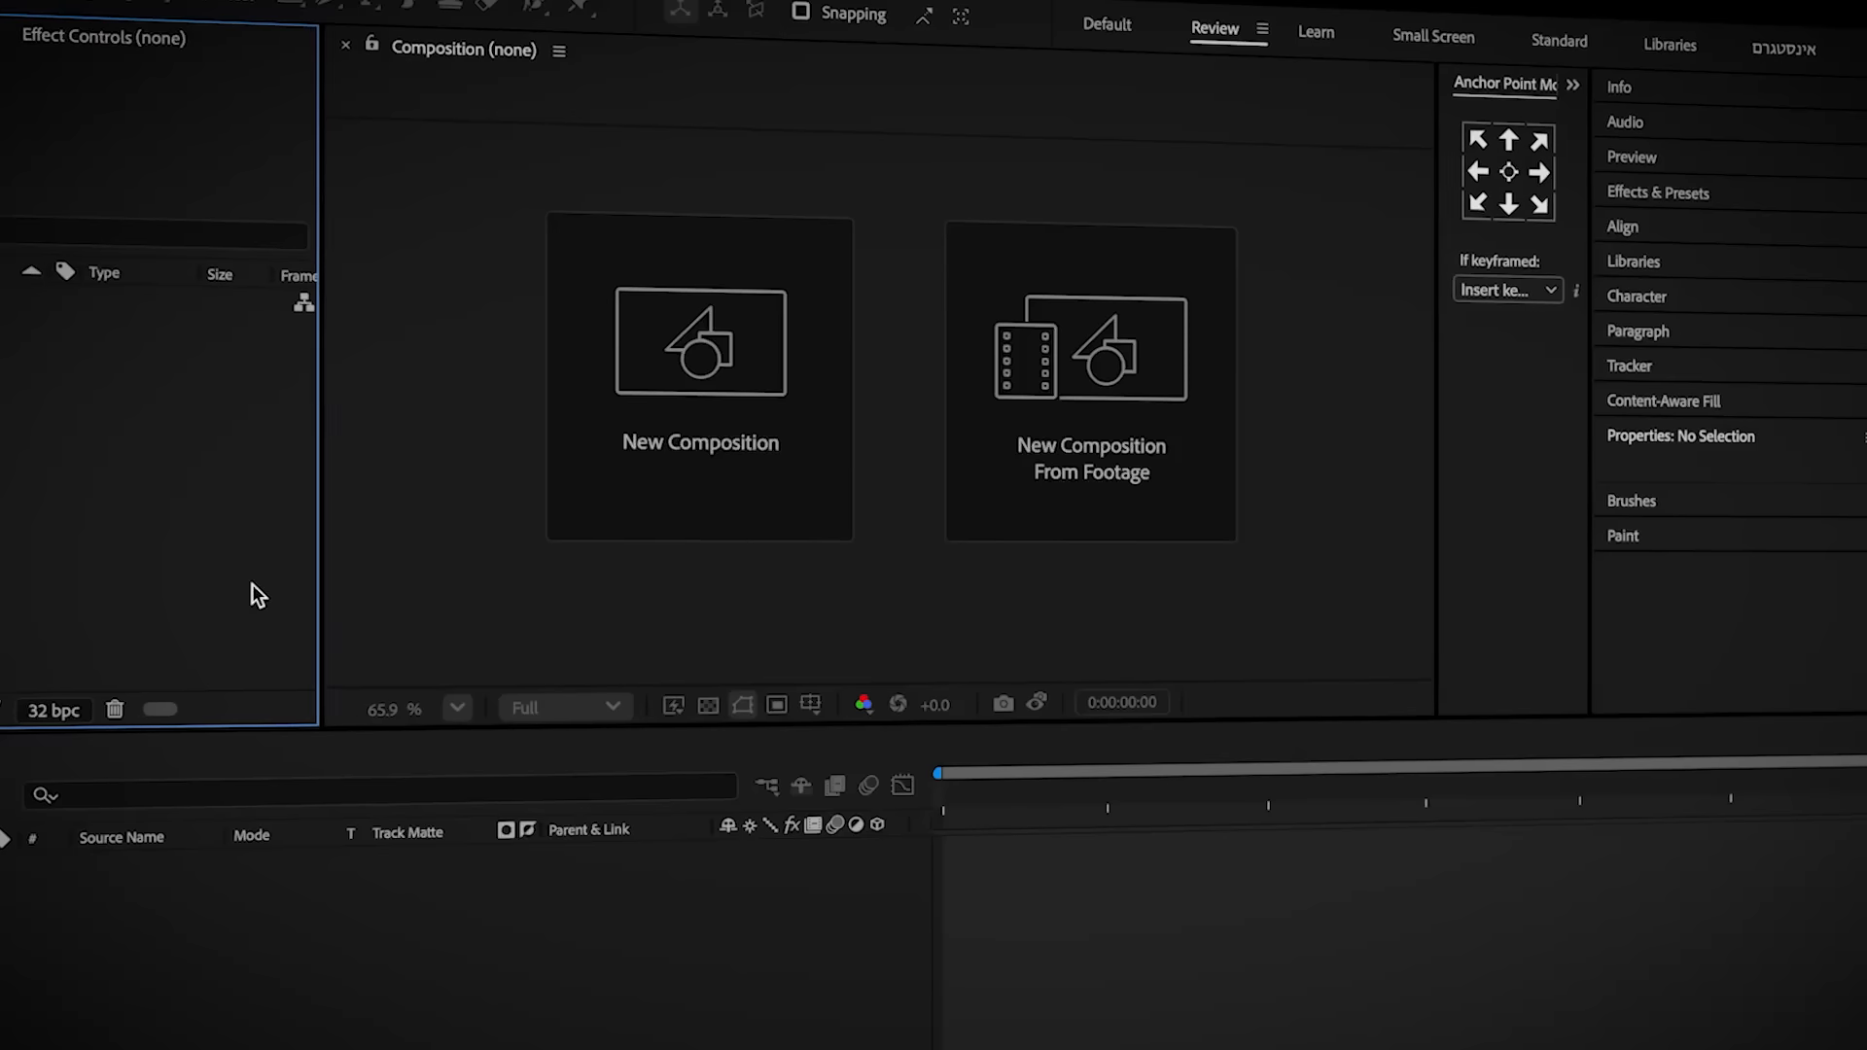
In After Effects, create a 1920 x 1080 px composition at 30 fps with a 20-second duration
{"action": "right_click", "coordinate": [137, 531]}
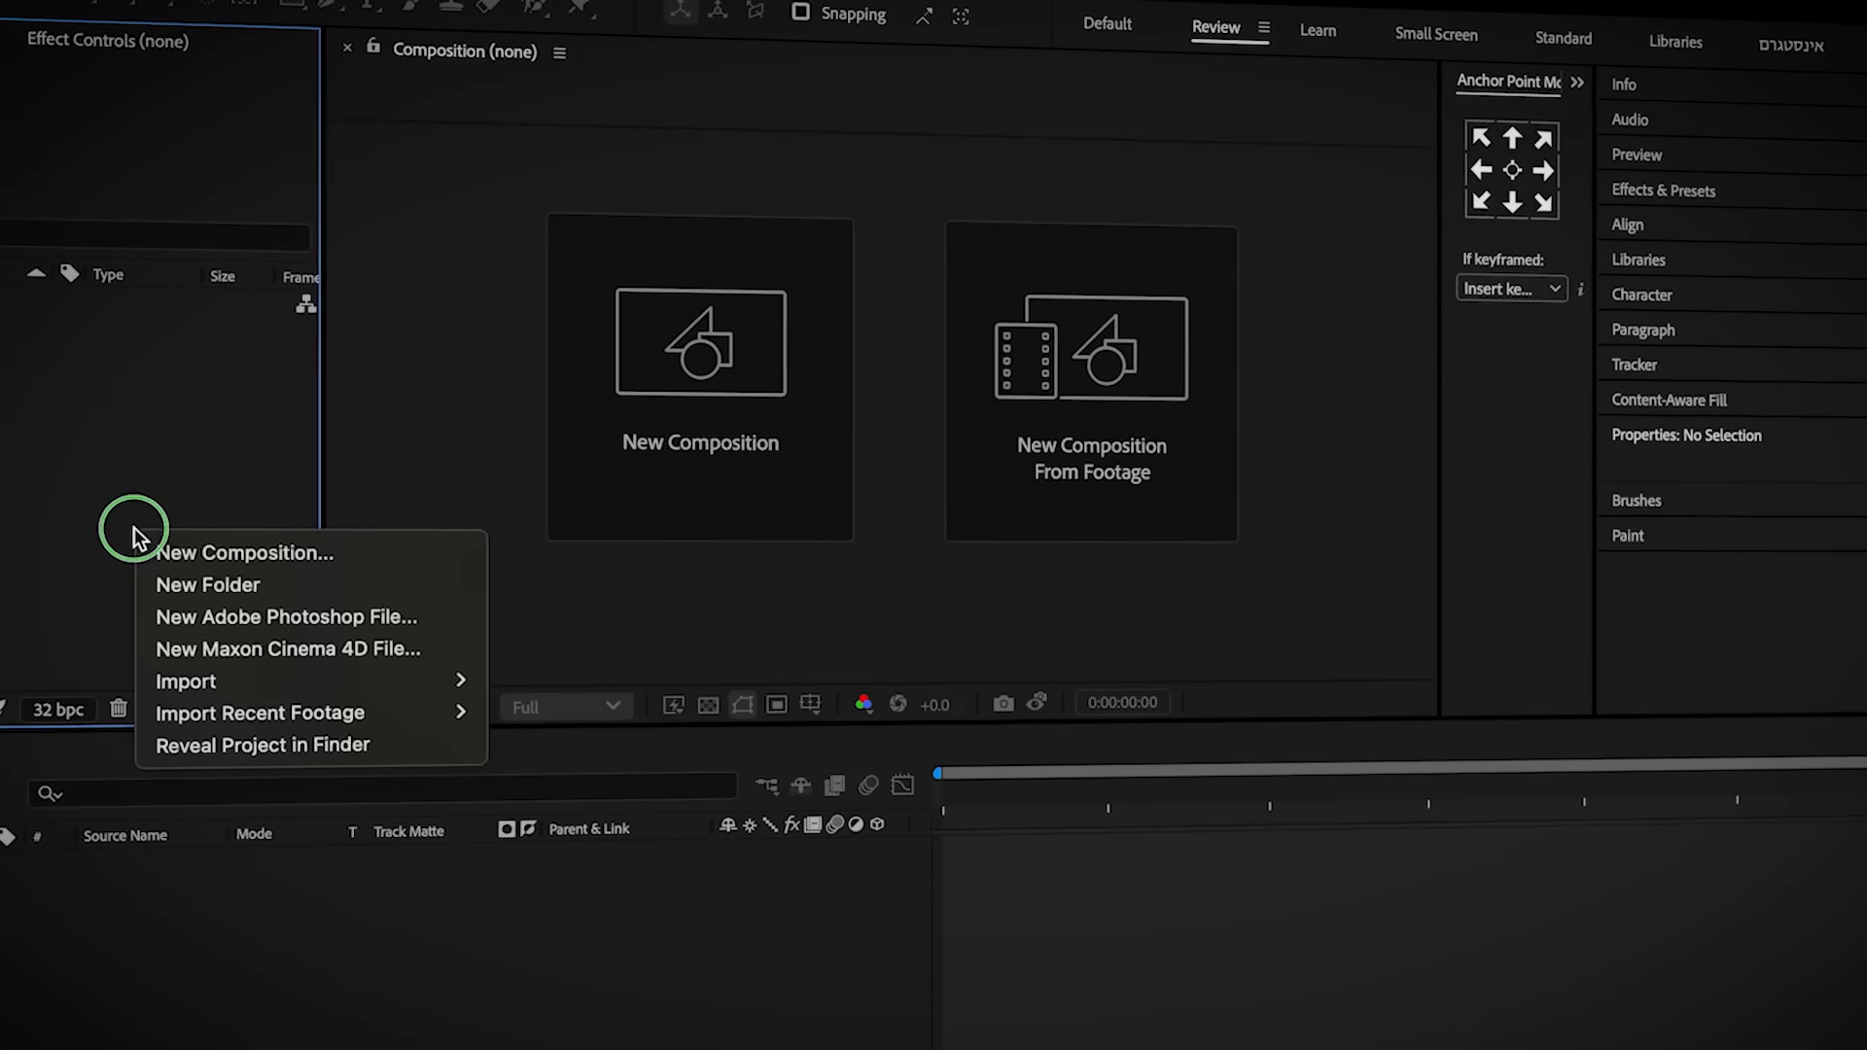
{"action": "left_click", "coordinate": [180, 550]}
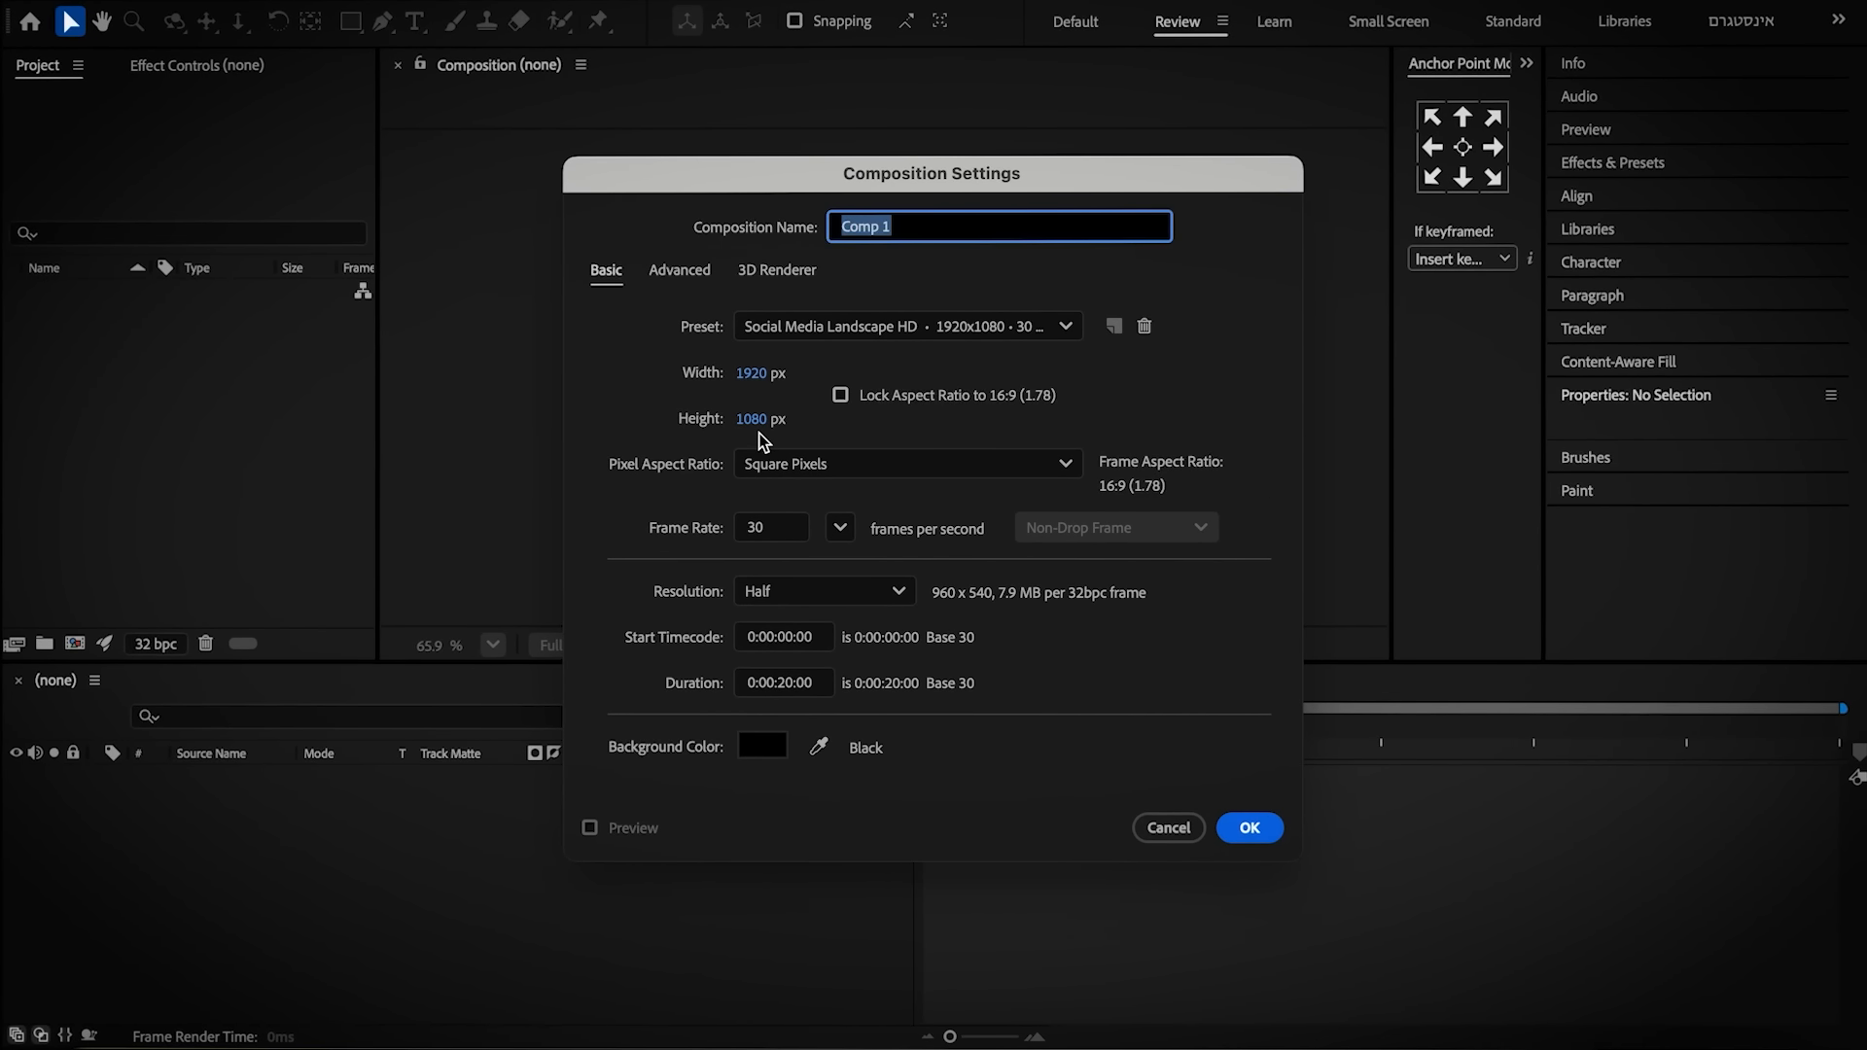
{"action": "left_click", "coordinate": [1247, 830]}
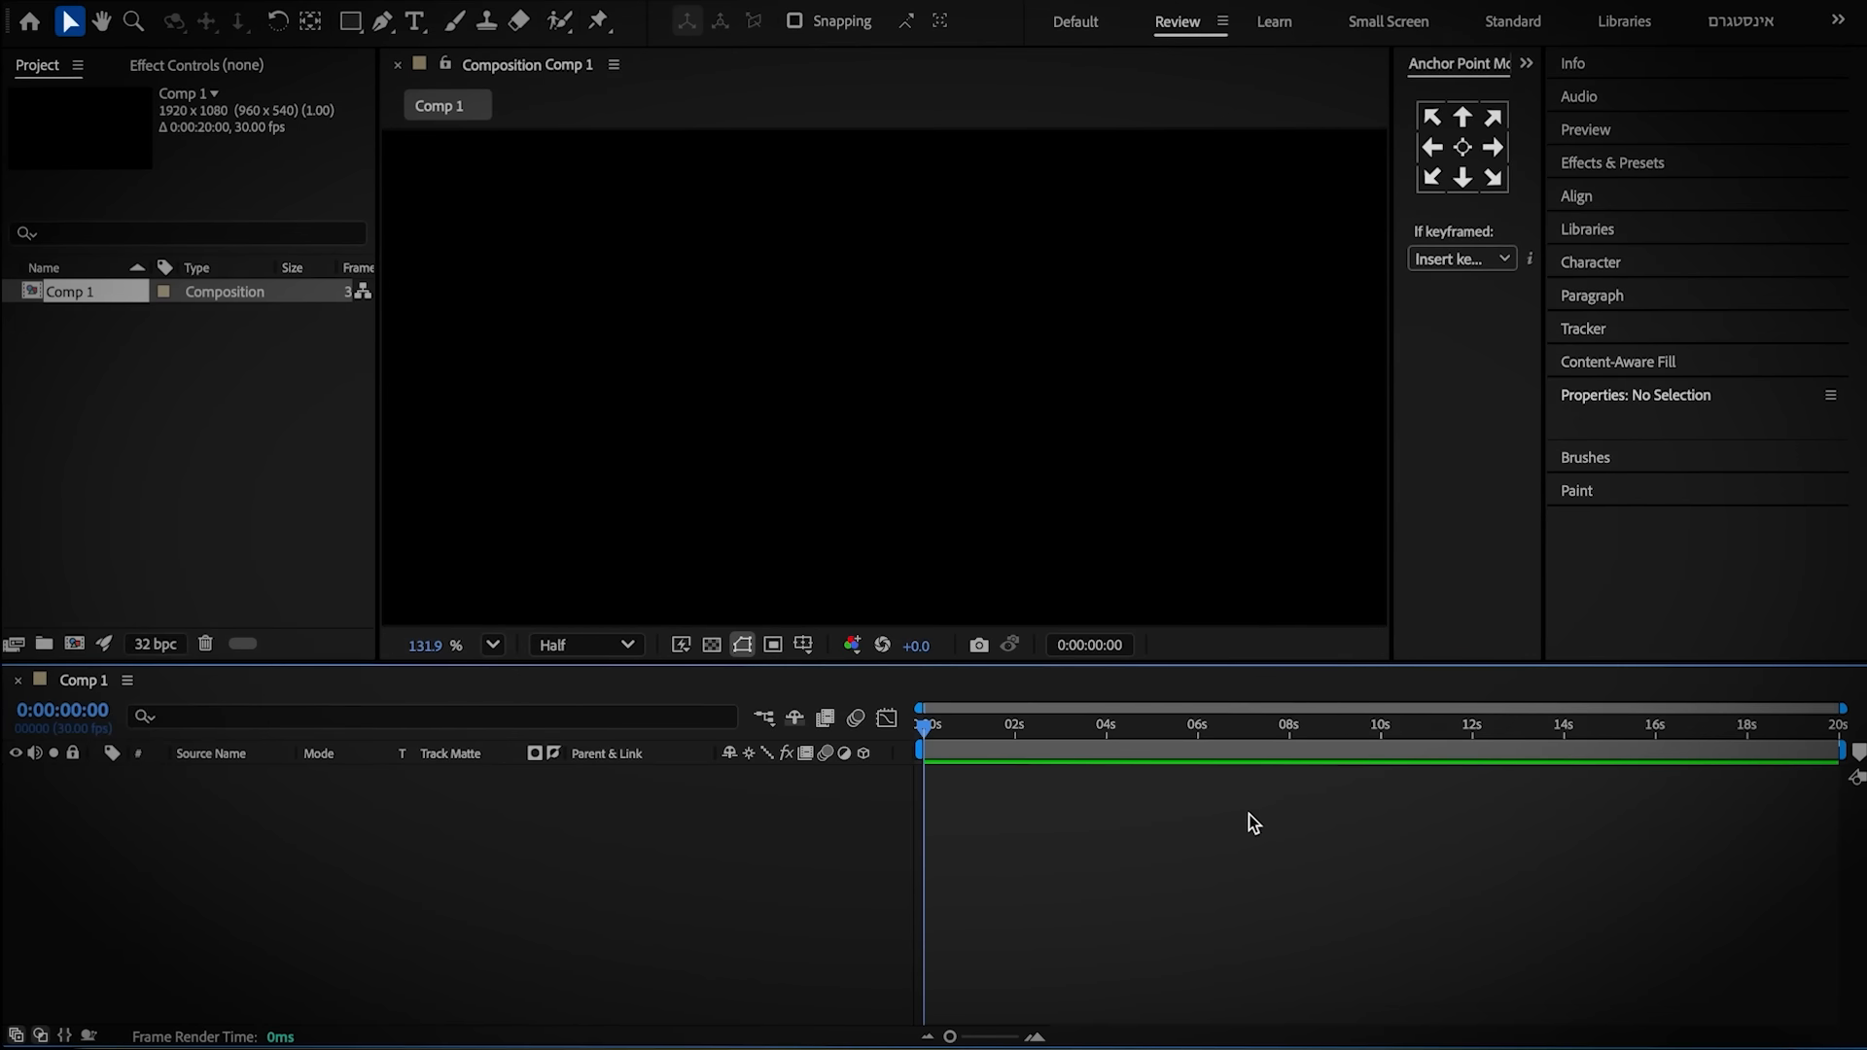
Add a dark gray 1920 x 1080 px solid to the composition as the background
{"action": "right_click", "coordinate": [587, 838]}
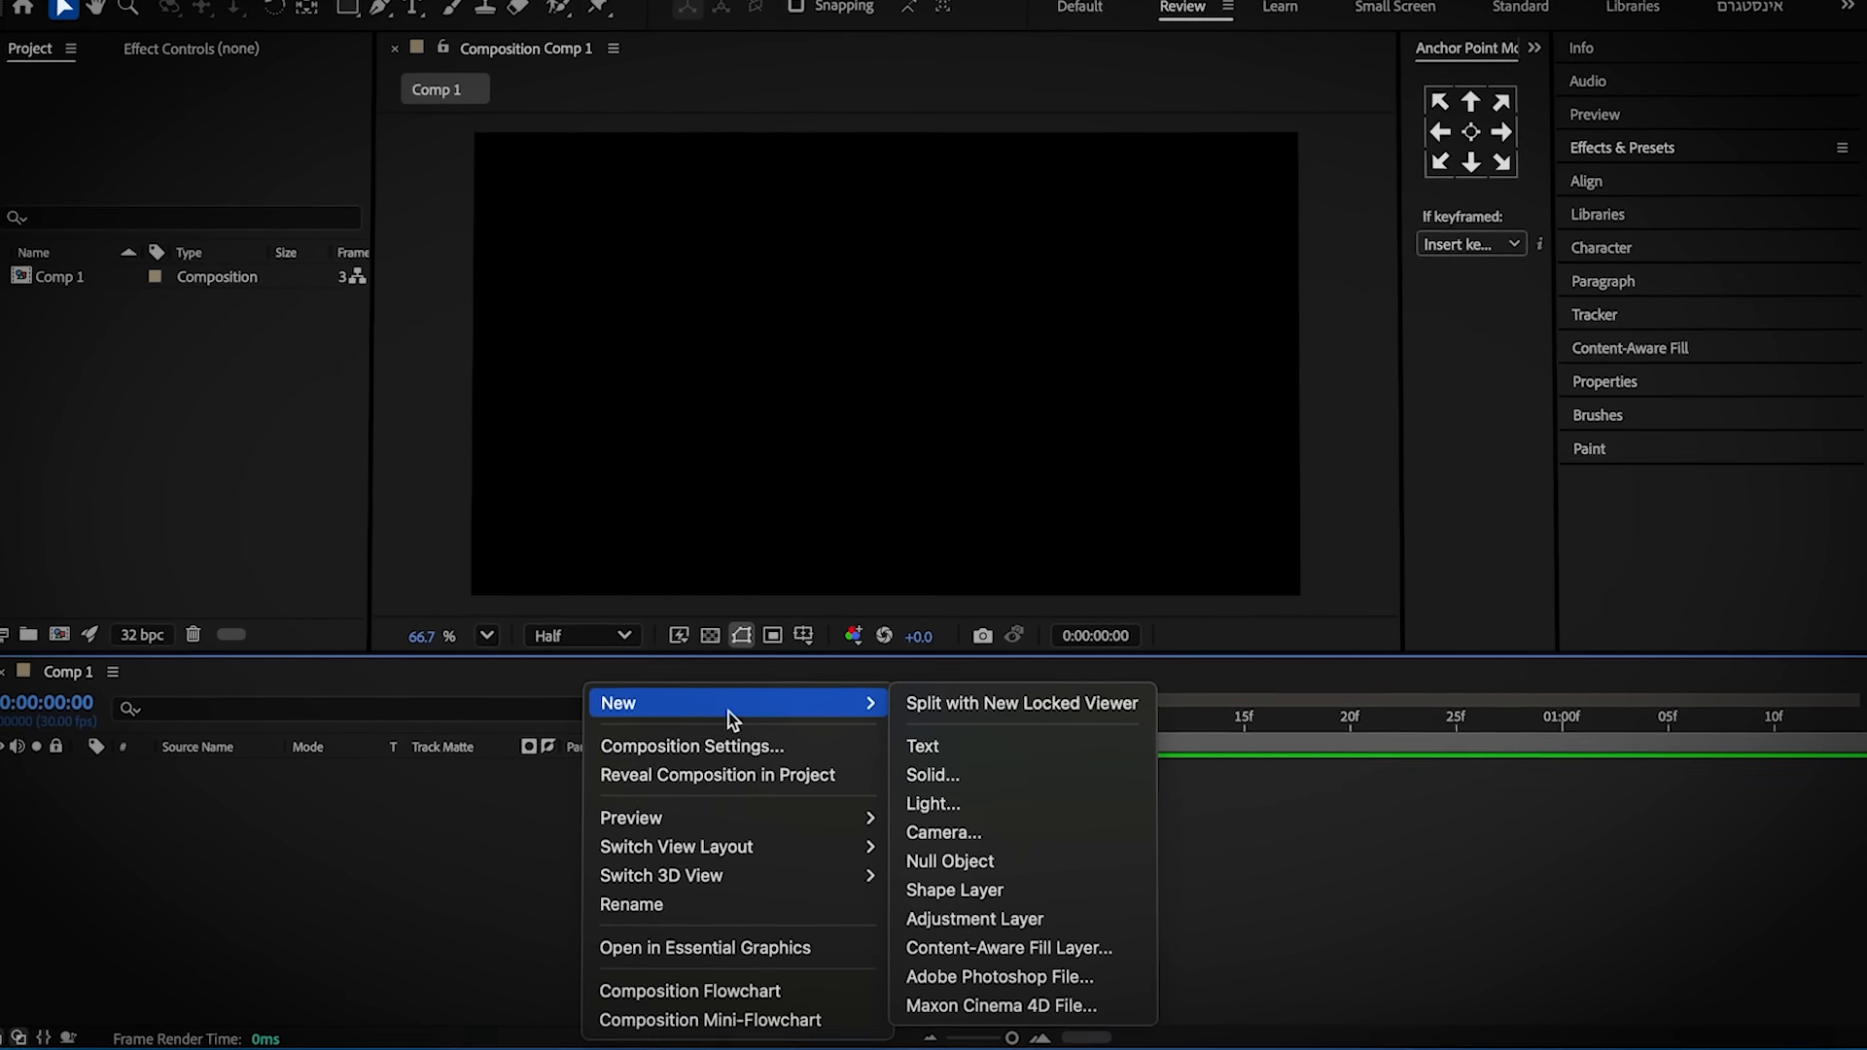
{"action": "left_click", "coordinate": [963, 771]}
{"action": "left_click", "coordinate": [1195, 774]}
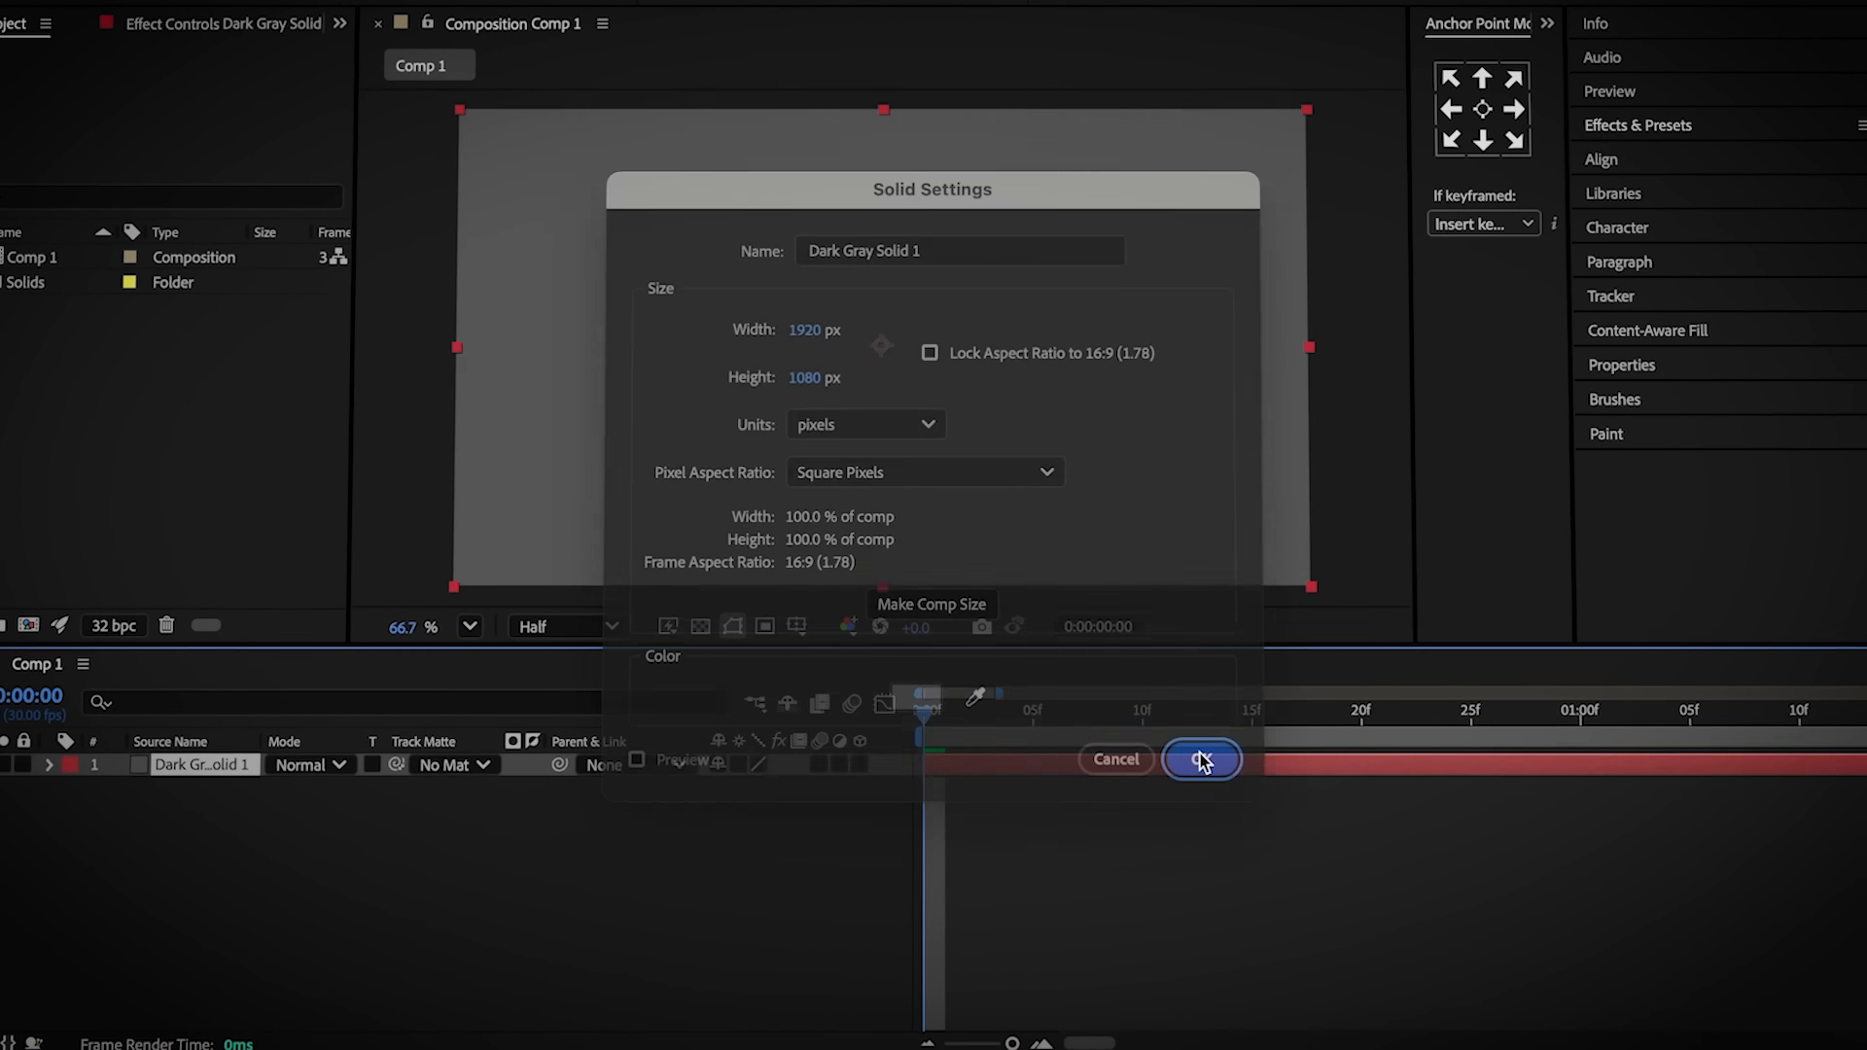
Find the Gradient Ramp effect and apply it to the dark gray solid
{"action": "left_click", "coordinate": [1638, 126]}
{"action": "left_click", "coordinate": [1640, 158]}
{"action": "type", "text": "ramp"}
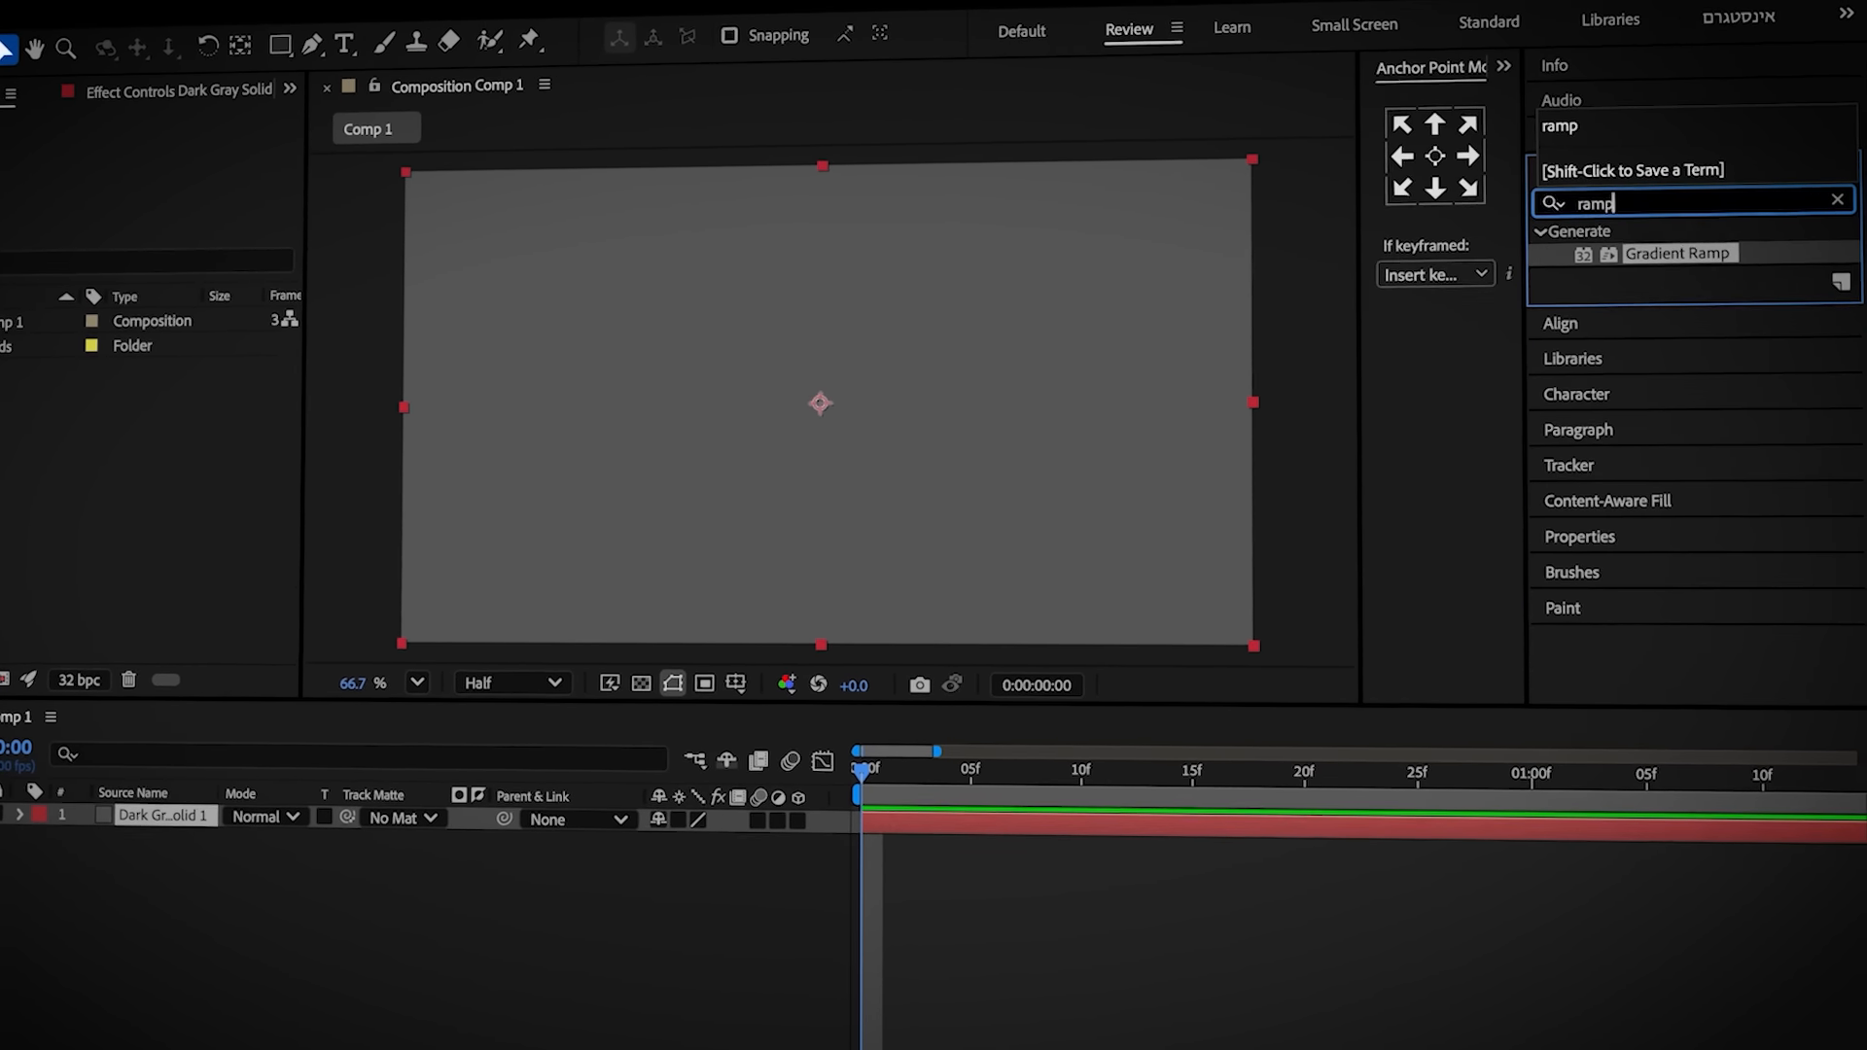
{"action": "double_click", "coordinate": [1657, 261]}
Start the background ramp at the composition center, end it at the lower-left corner, and make its shape Radial Ramp
{"action": "left_click", "coordinate": [153, 172]}
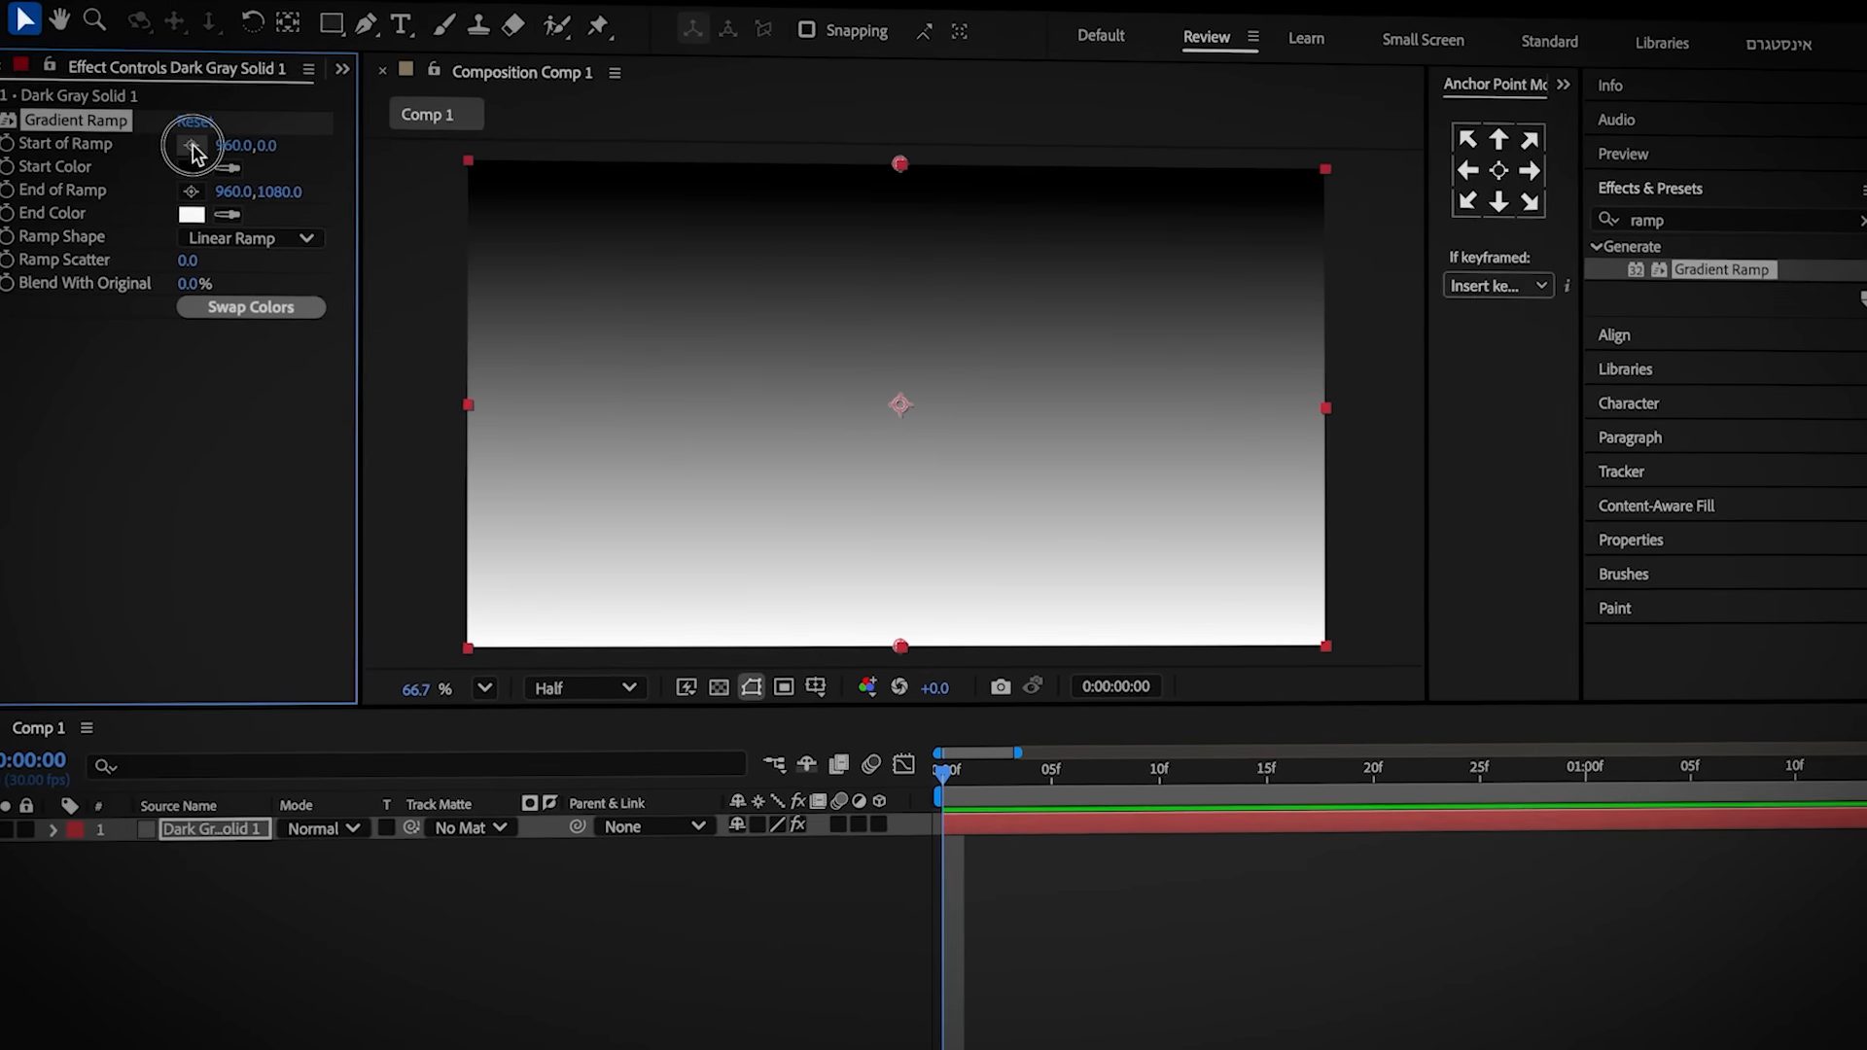
{"action": "left_click", "coordinate": [921, 403]}
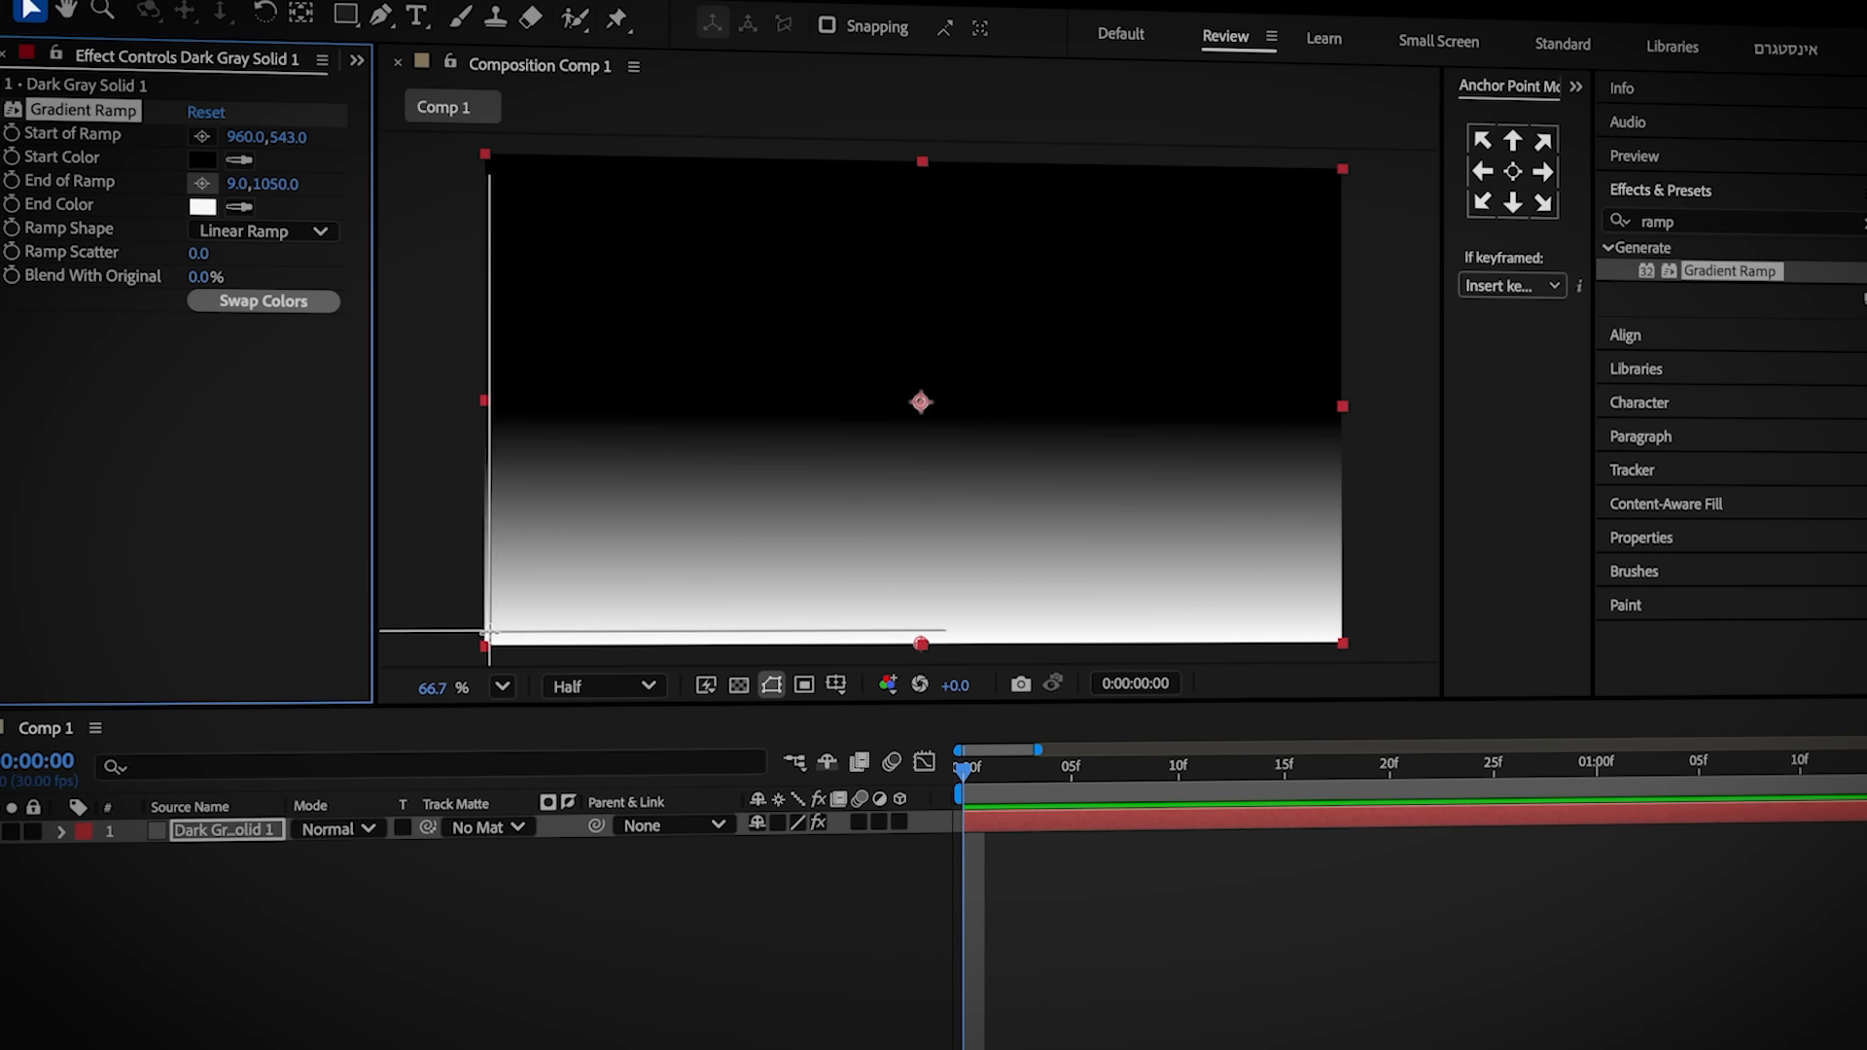
{"action": "left_click", "coordinate": [480, 651]}
{"action": "left_click", "coordinate": [245, 229]}
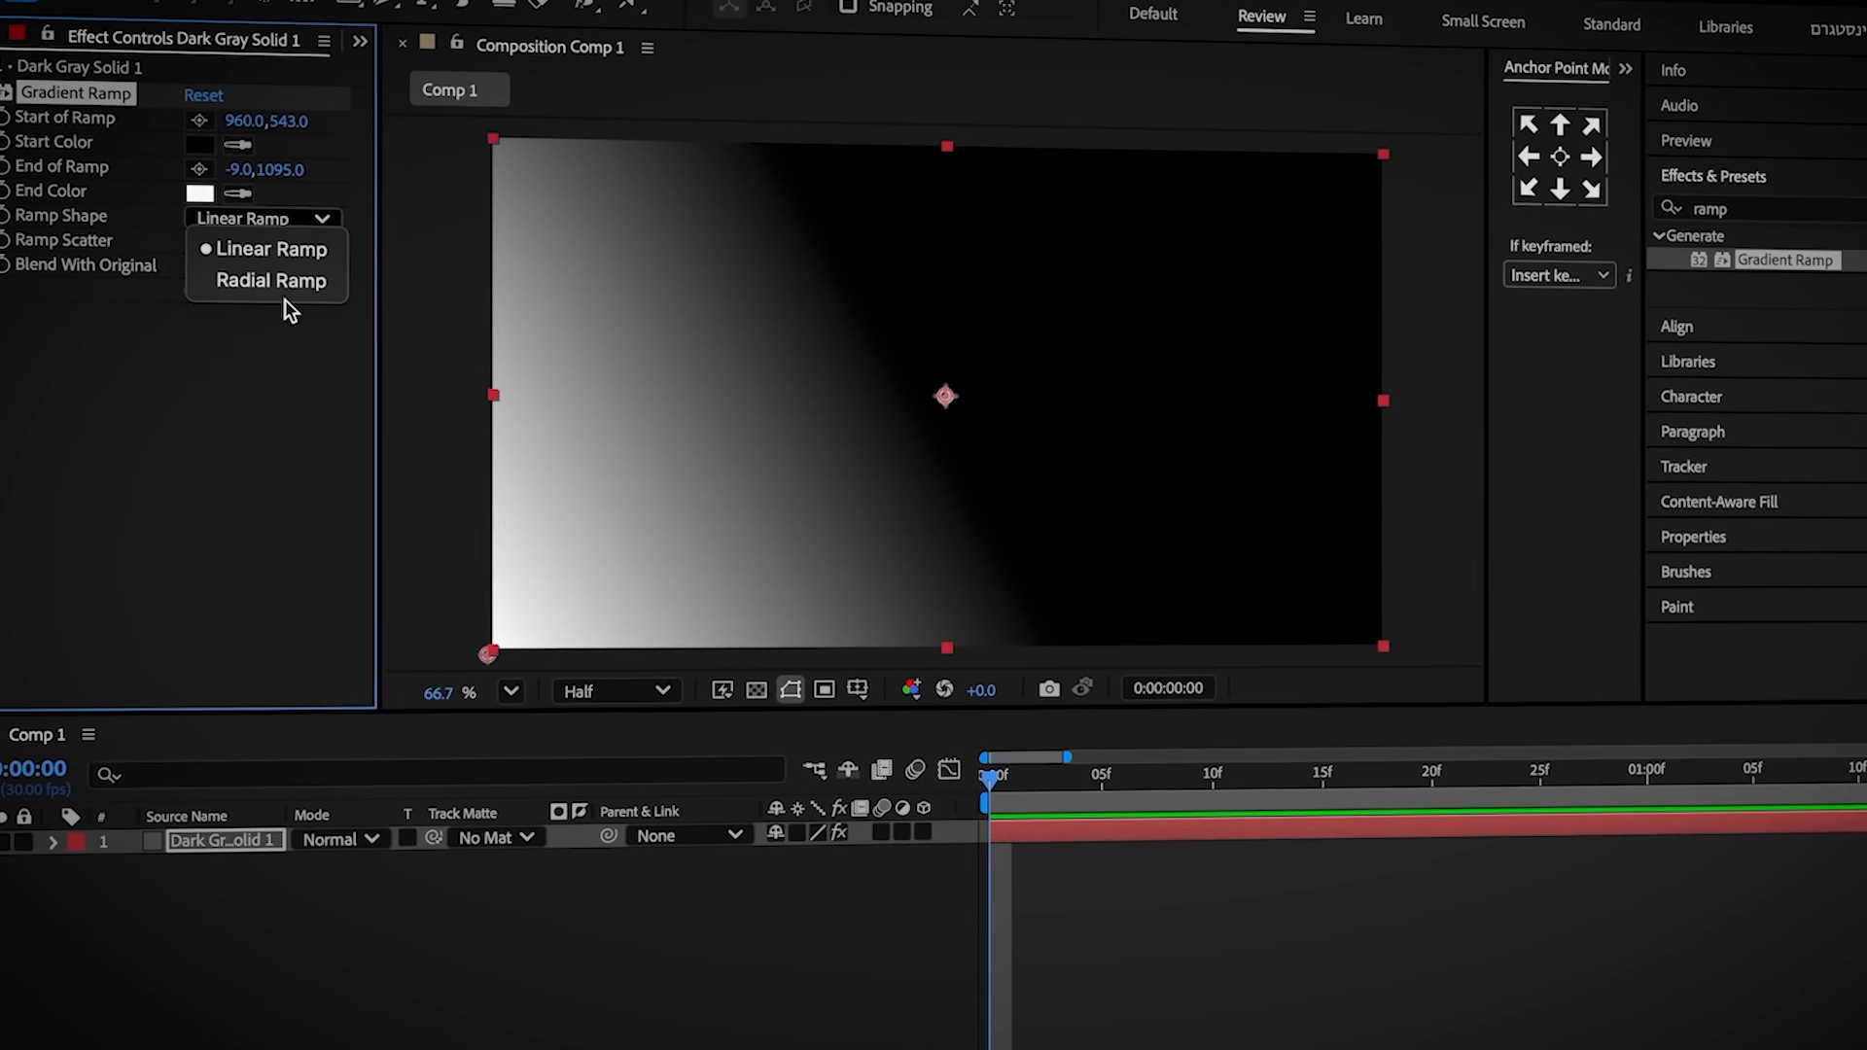
{"action": "left_click", "coordinate": [286, 282]}
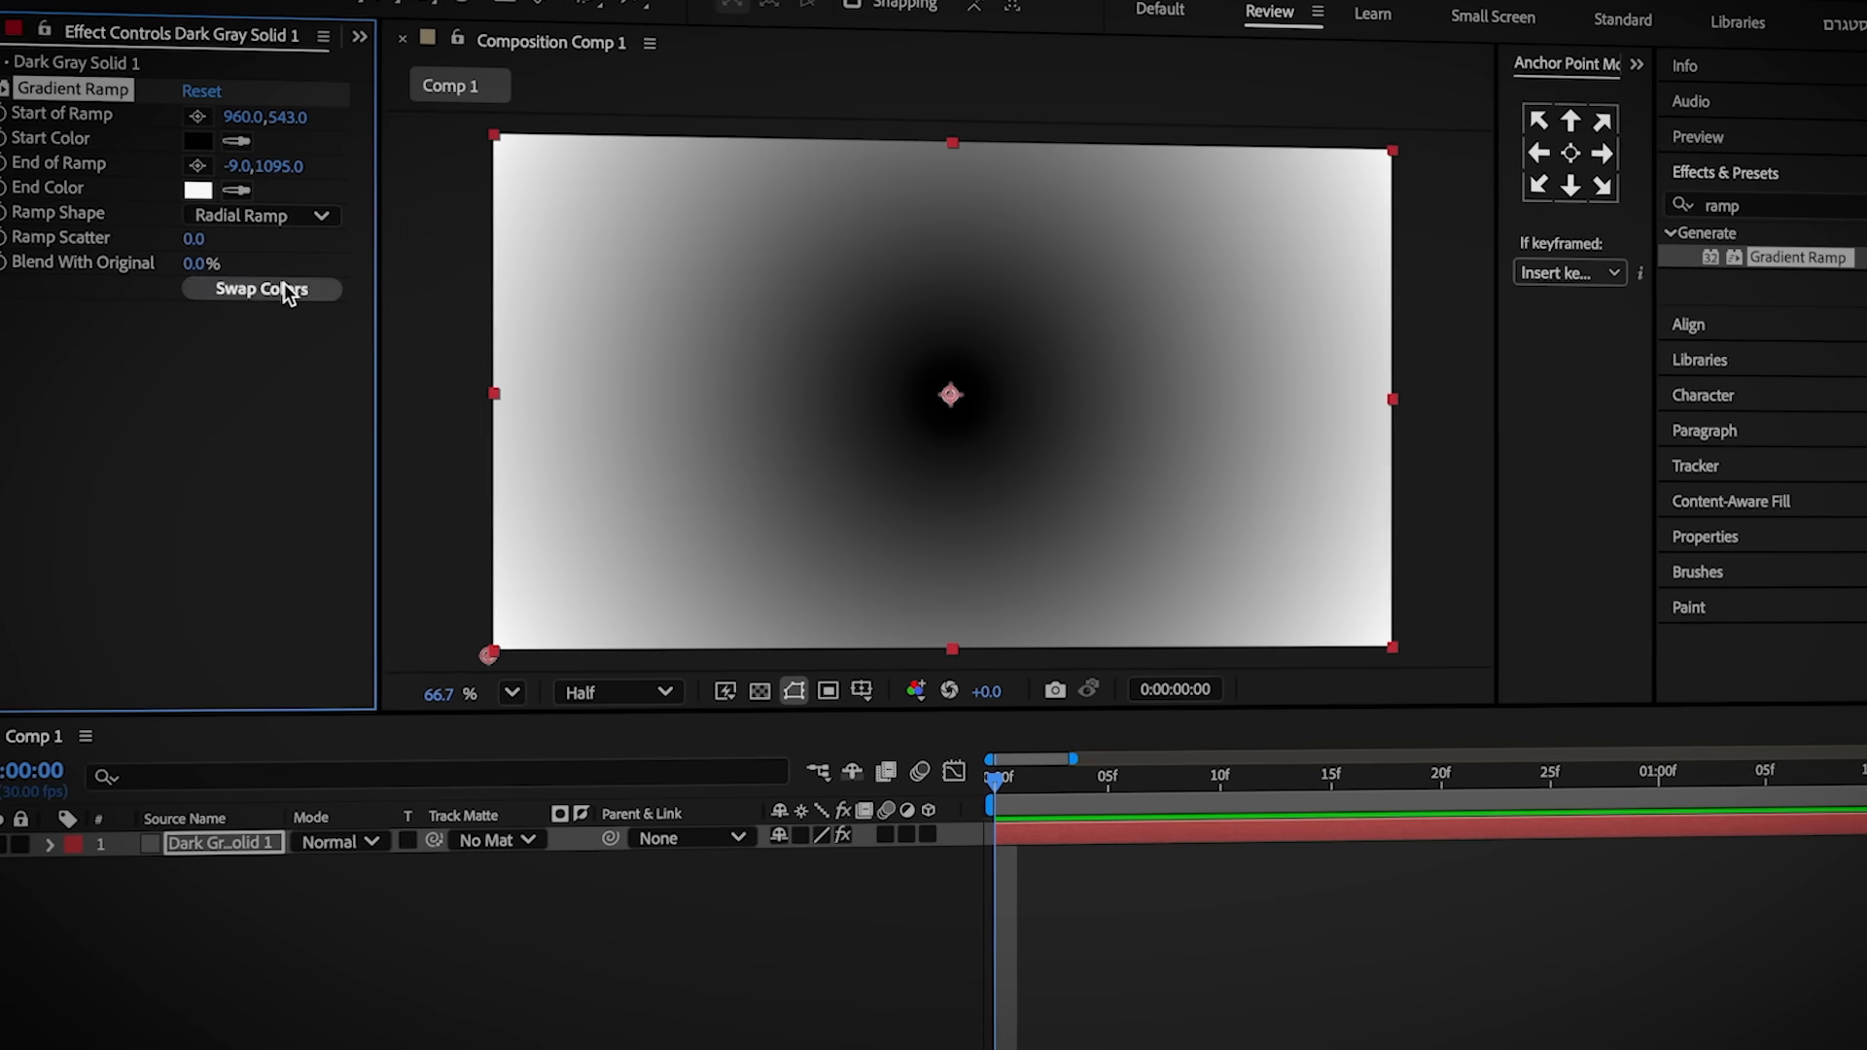
Set the background ramp's start color to blue and its end color to a darker blue
{"action": "left_click", "coordinate": [201, 141]}
{"action": "key", "text": "super+v"}
{"action": "left_click", "coordinate": [1272, 392]}
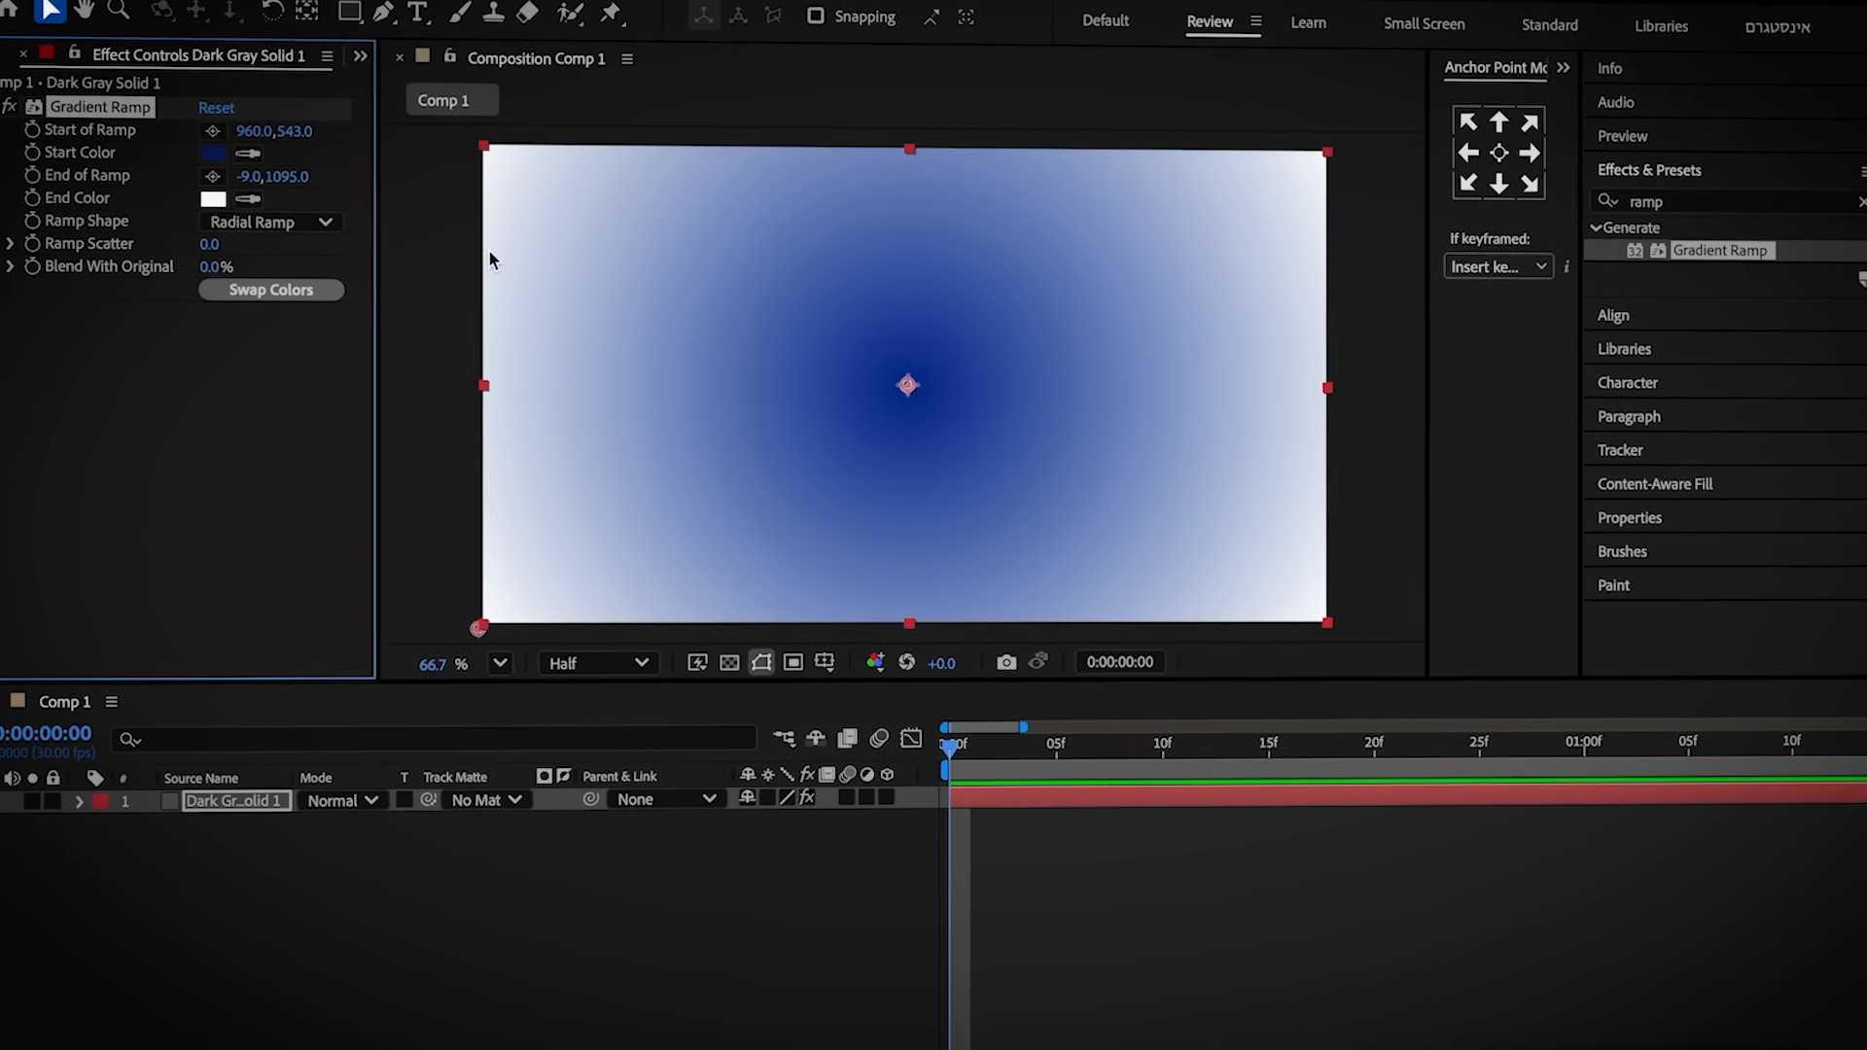
{"action": "left_click", "coordinate": [248, 198]}
{"action": "left_click", "coordinate": [213, 154]}
{"action": "left_click", "coordinate": [213, 198]}
{"action": "left_click", "coordinate": [956, 581]}
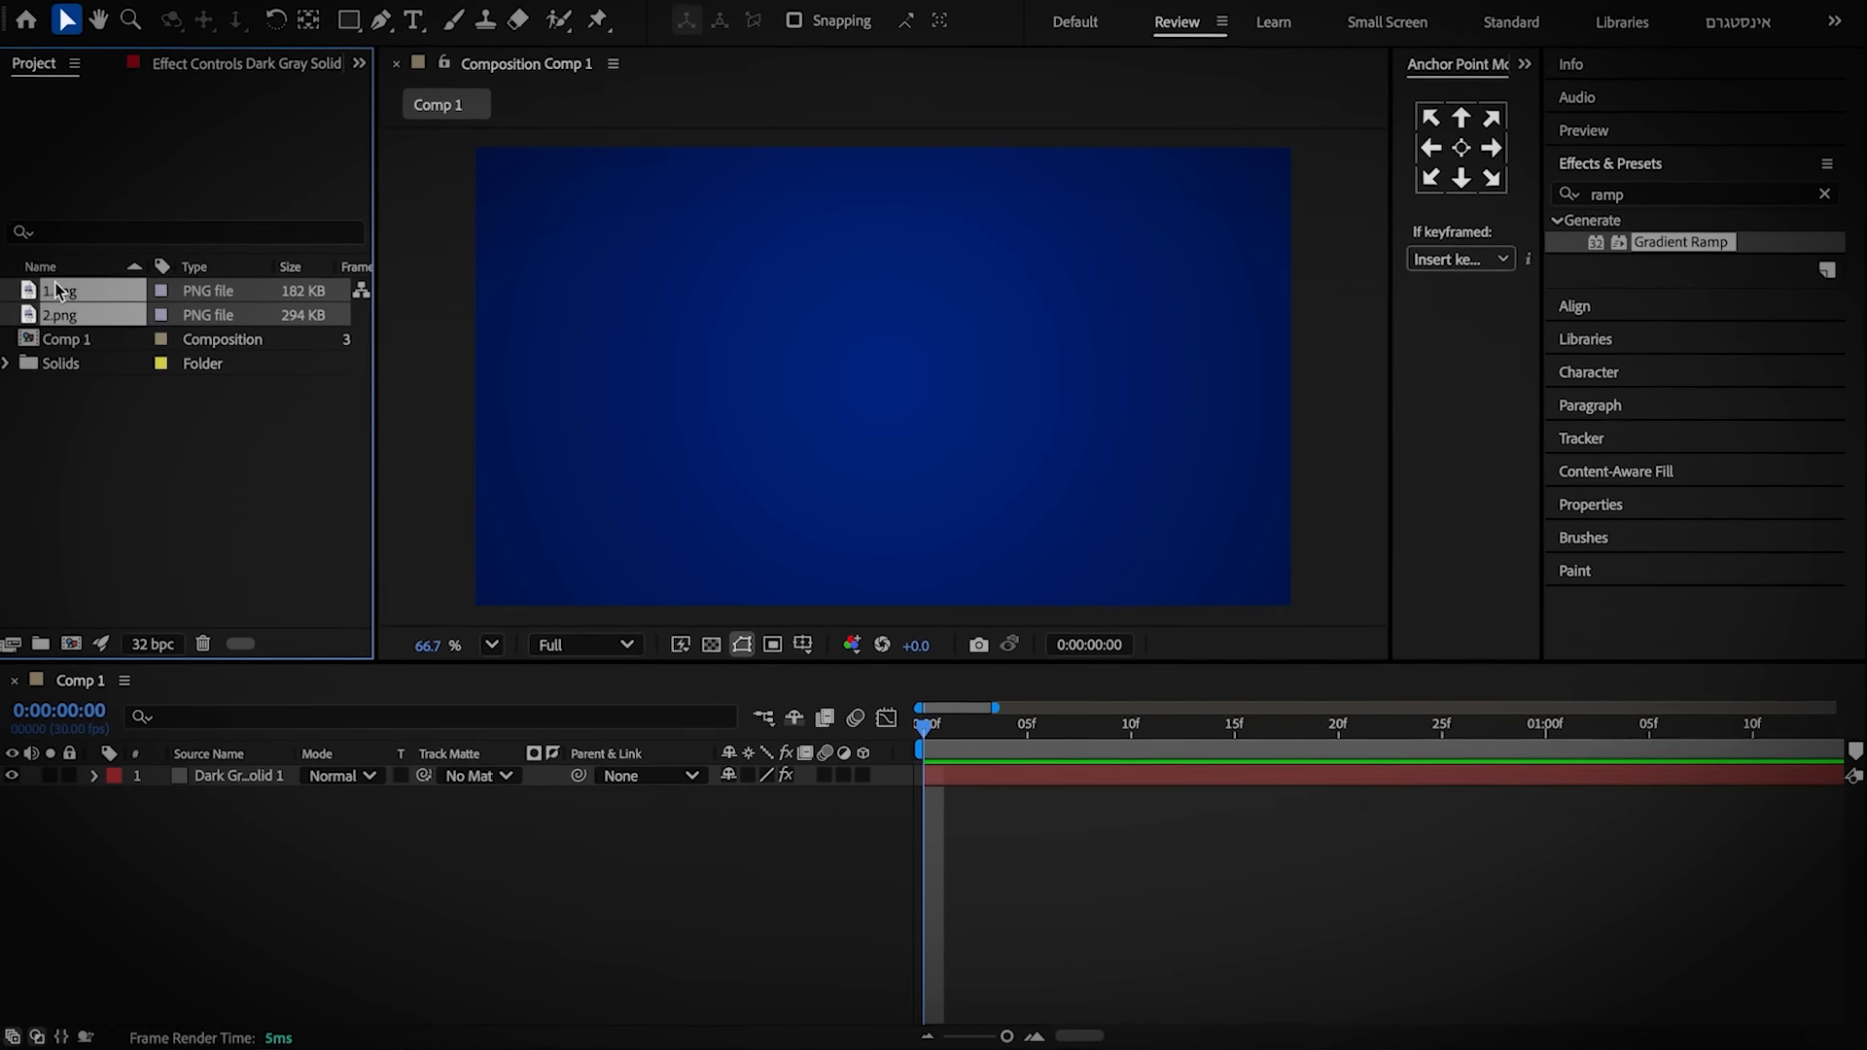
Add 1.png and 2.png to the composition above the solid and mask 1.png with a rectangle around its right reel
{"action": "left_click_drag", "start_coordinate": [55, 289], "coordinate": [202, 858]}
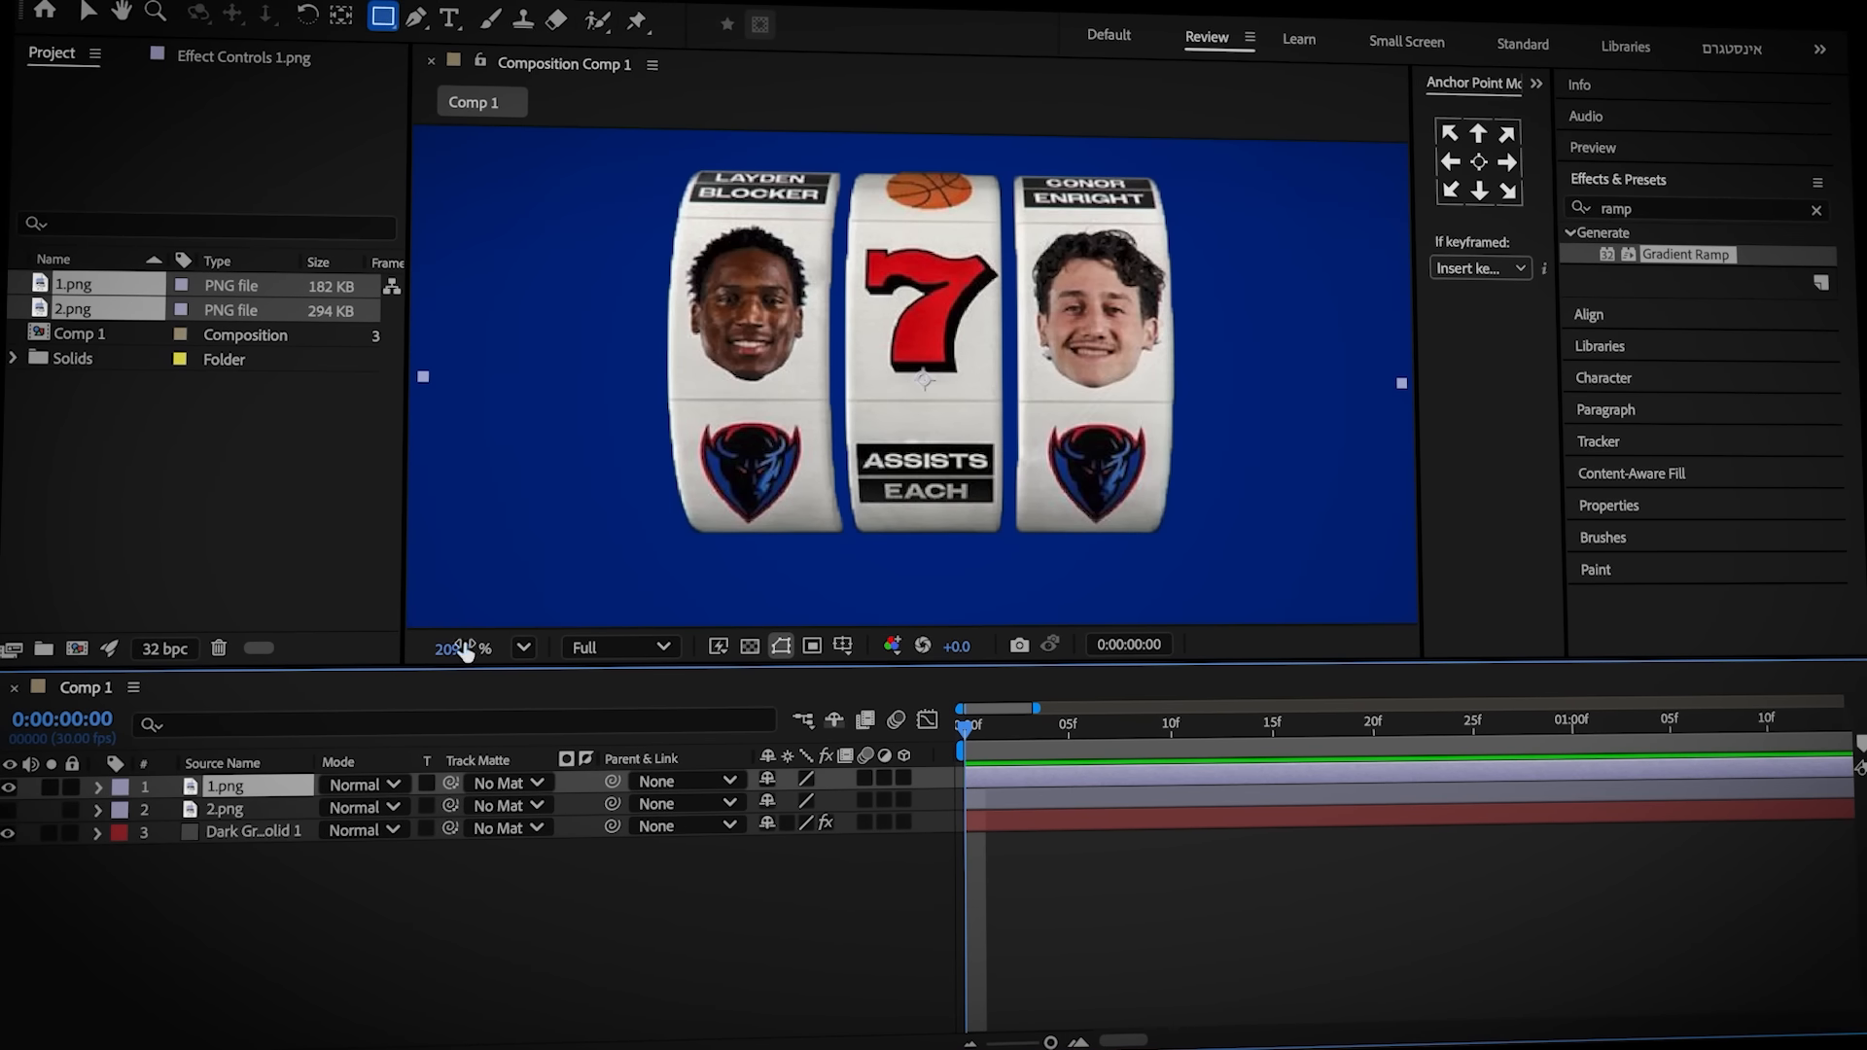
{"action": "key", "text": "q"}
{"action": "left_click_drag", "start_coordinate": [980, 169], "coordinate": [1165, 541]}
Duplicate the masked 1.png layer and replace the copy's mask with a rectangle around the middle reel
{"action": "key", "text": "ctrl+d"}
{"action": "key", "text": "m"}
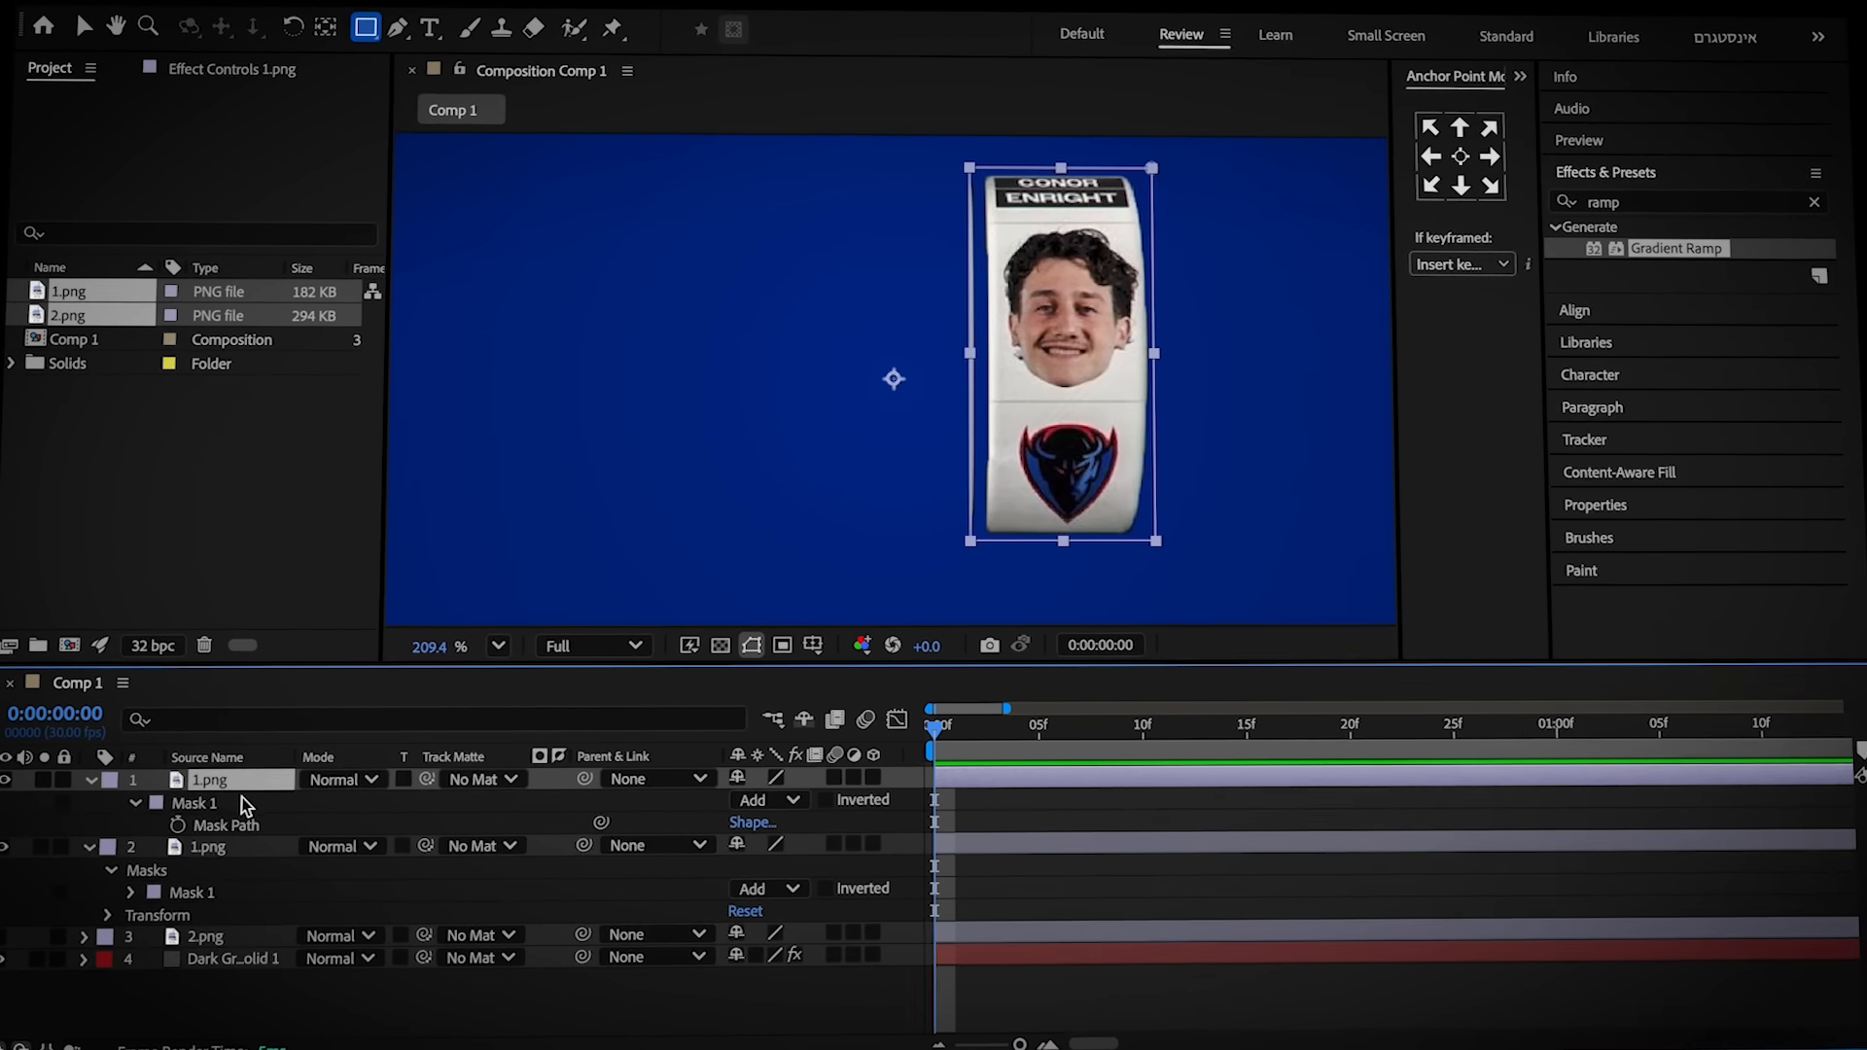
{"action": "left_click", "coordinate": [219, 809]}
{"action": "key", "text": "Delete"}
{"action": "mouse_move", "coordinate": [809, 165]}
{"action": "left_mouse_down"}
{"action": "mouse_move", "coordinate": [889, 479]}
{"action": "mouse_move", "coordinate": [972, 545]}
{"action": "left_mouse_up"}
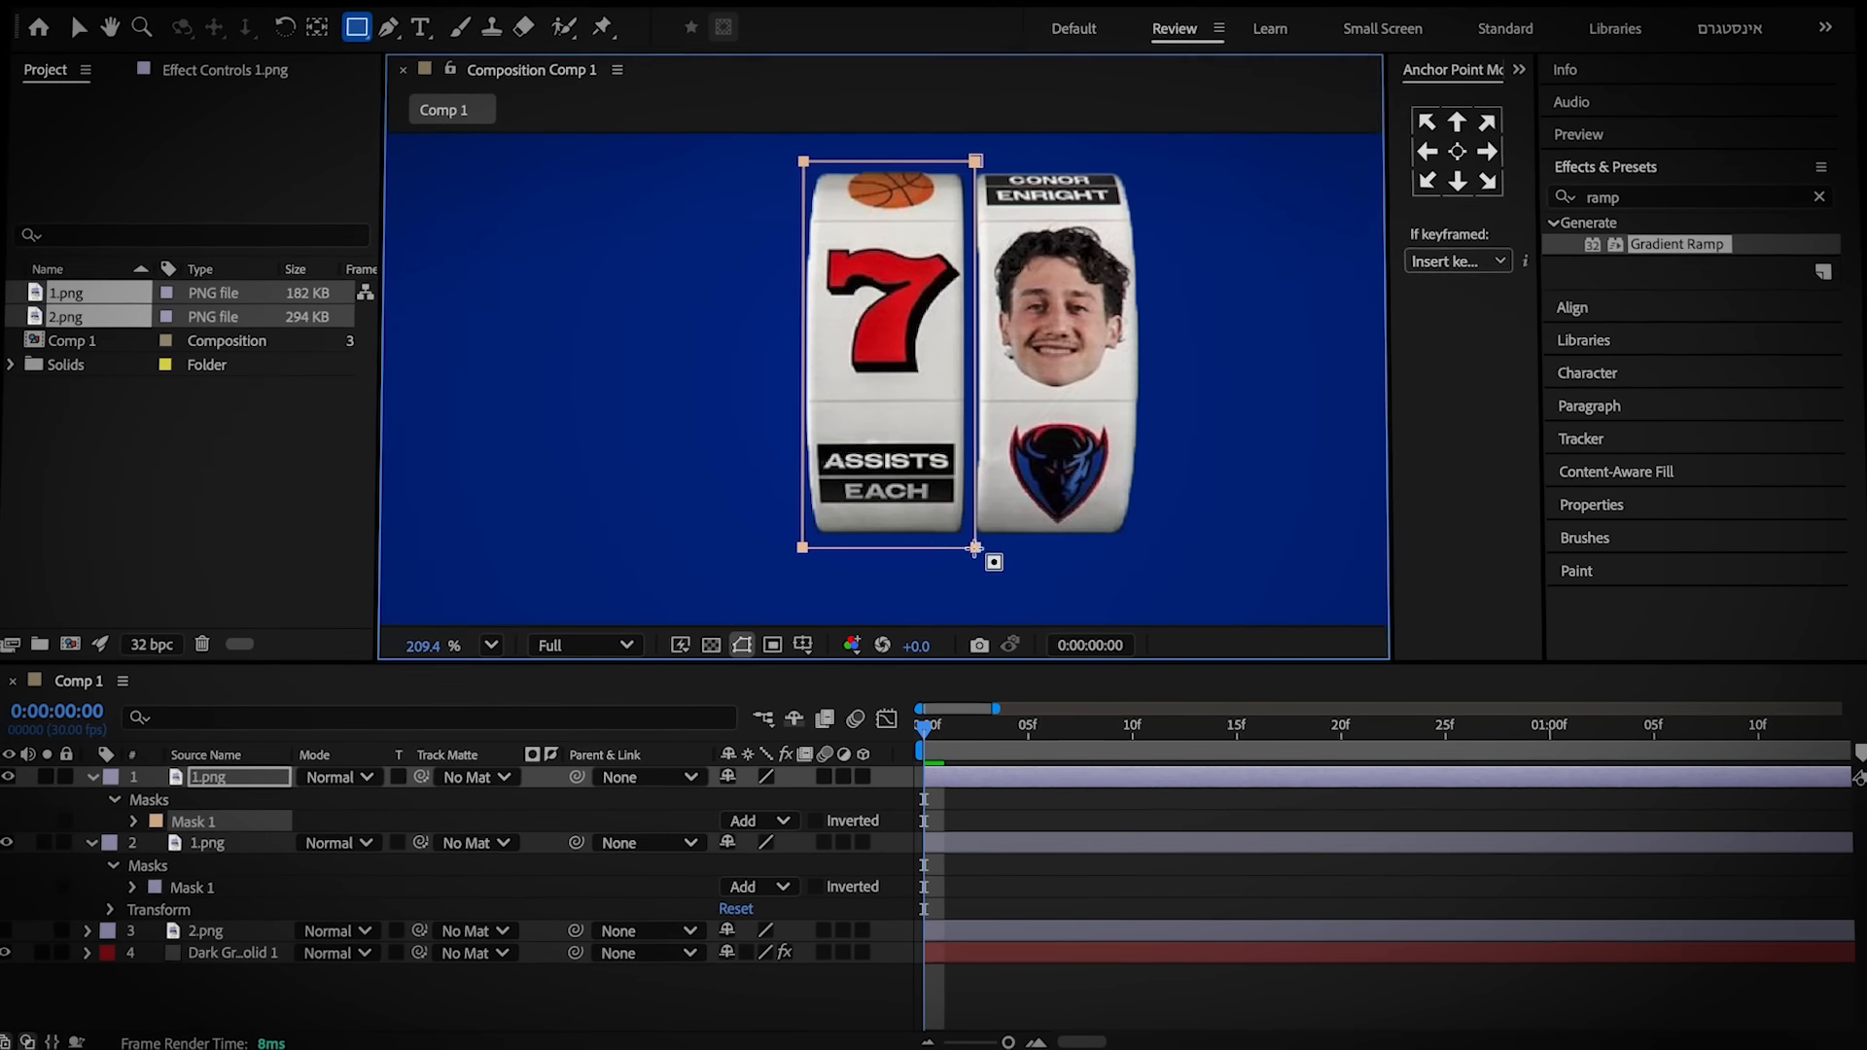
Duplicate the middle reel layer and replace the copy's mask with a rectangle around the left reel
{"action": "left_click", "coordinate": [228, 781]}
{"action": "key", "text": "ctrl+d"}
{"action": "key", "text": "m"}
{"action": "left_click", "coordinate": [222, 797]}
{"action": "key", "text": "Delete"}
{"action": "left_click_drag", "start_coordinate": [622, 156], "coordinate": [792, 509]}
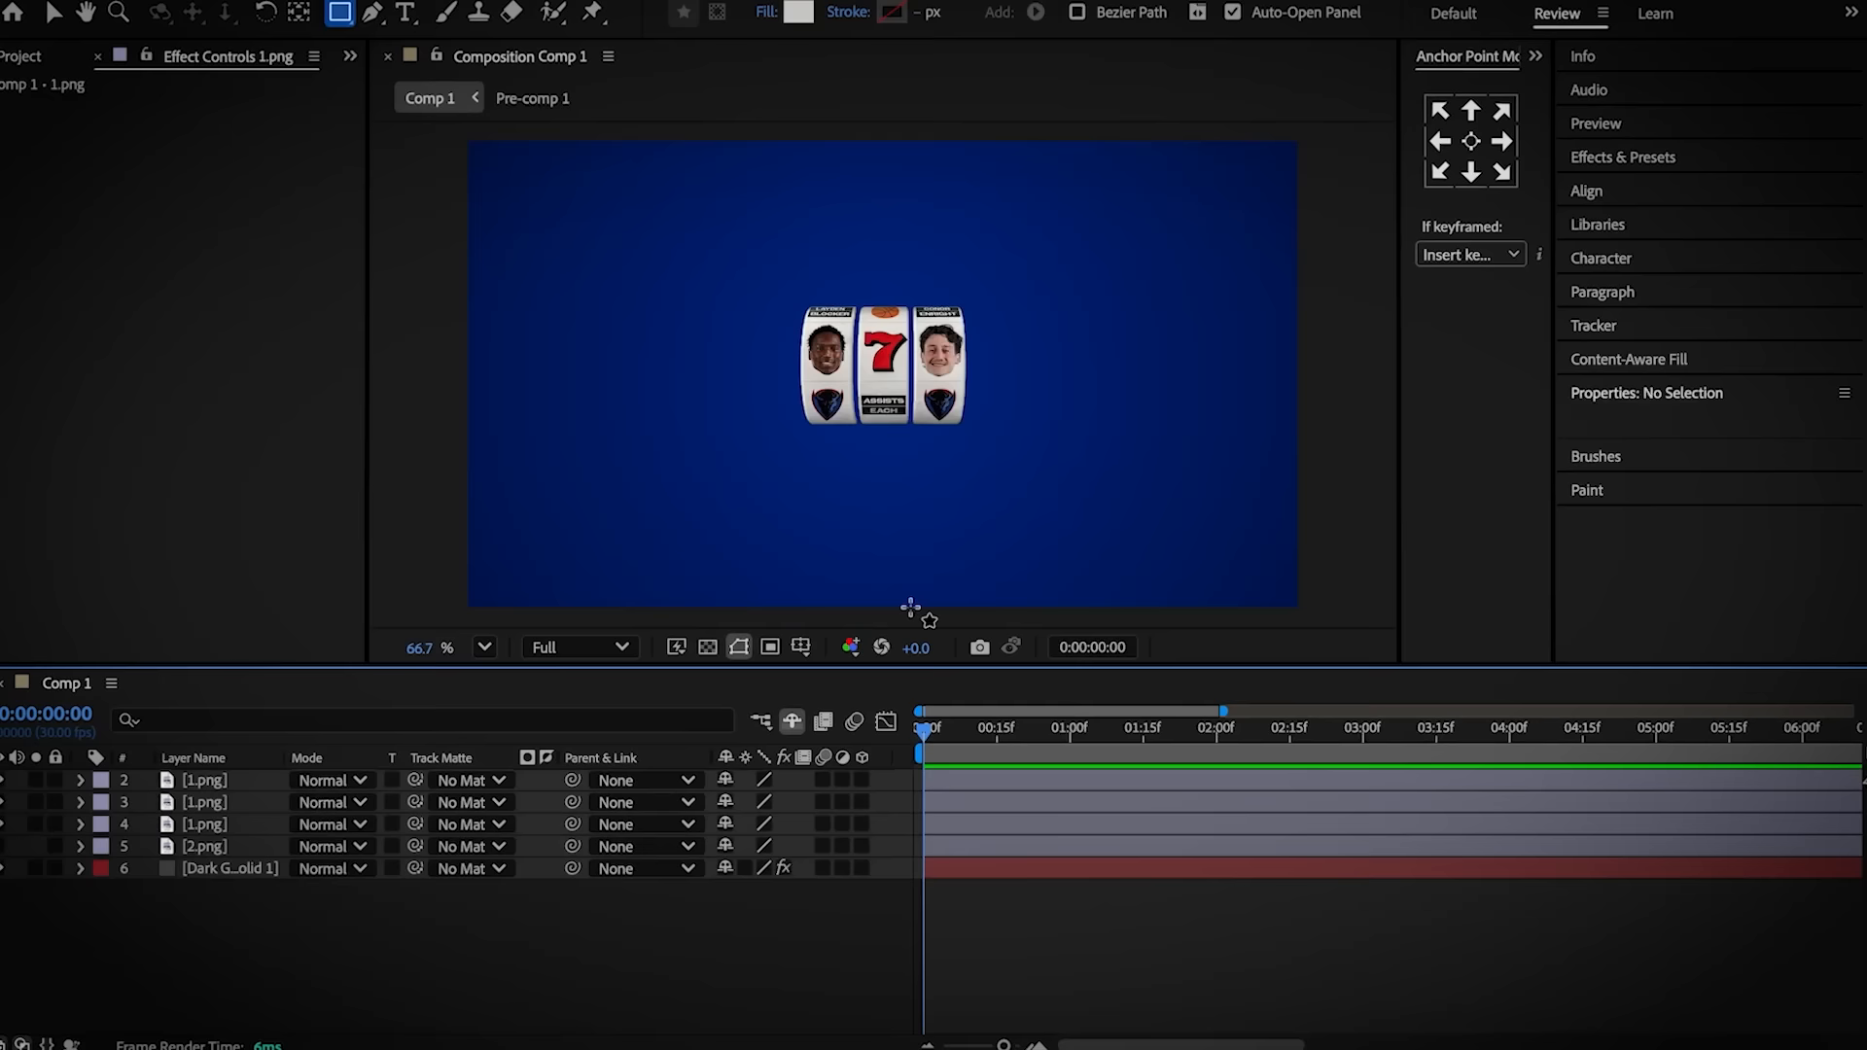
Draw an off-white rectangle spanning the composition's full height over the right reel and center its anchor point
{"action": "left_click_drag", "start_coordinate": [908, 610], "coordinate": [984, 135]}
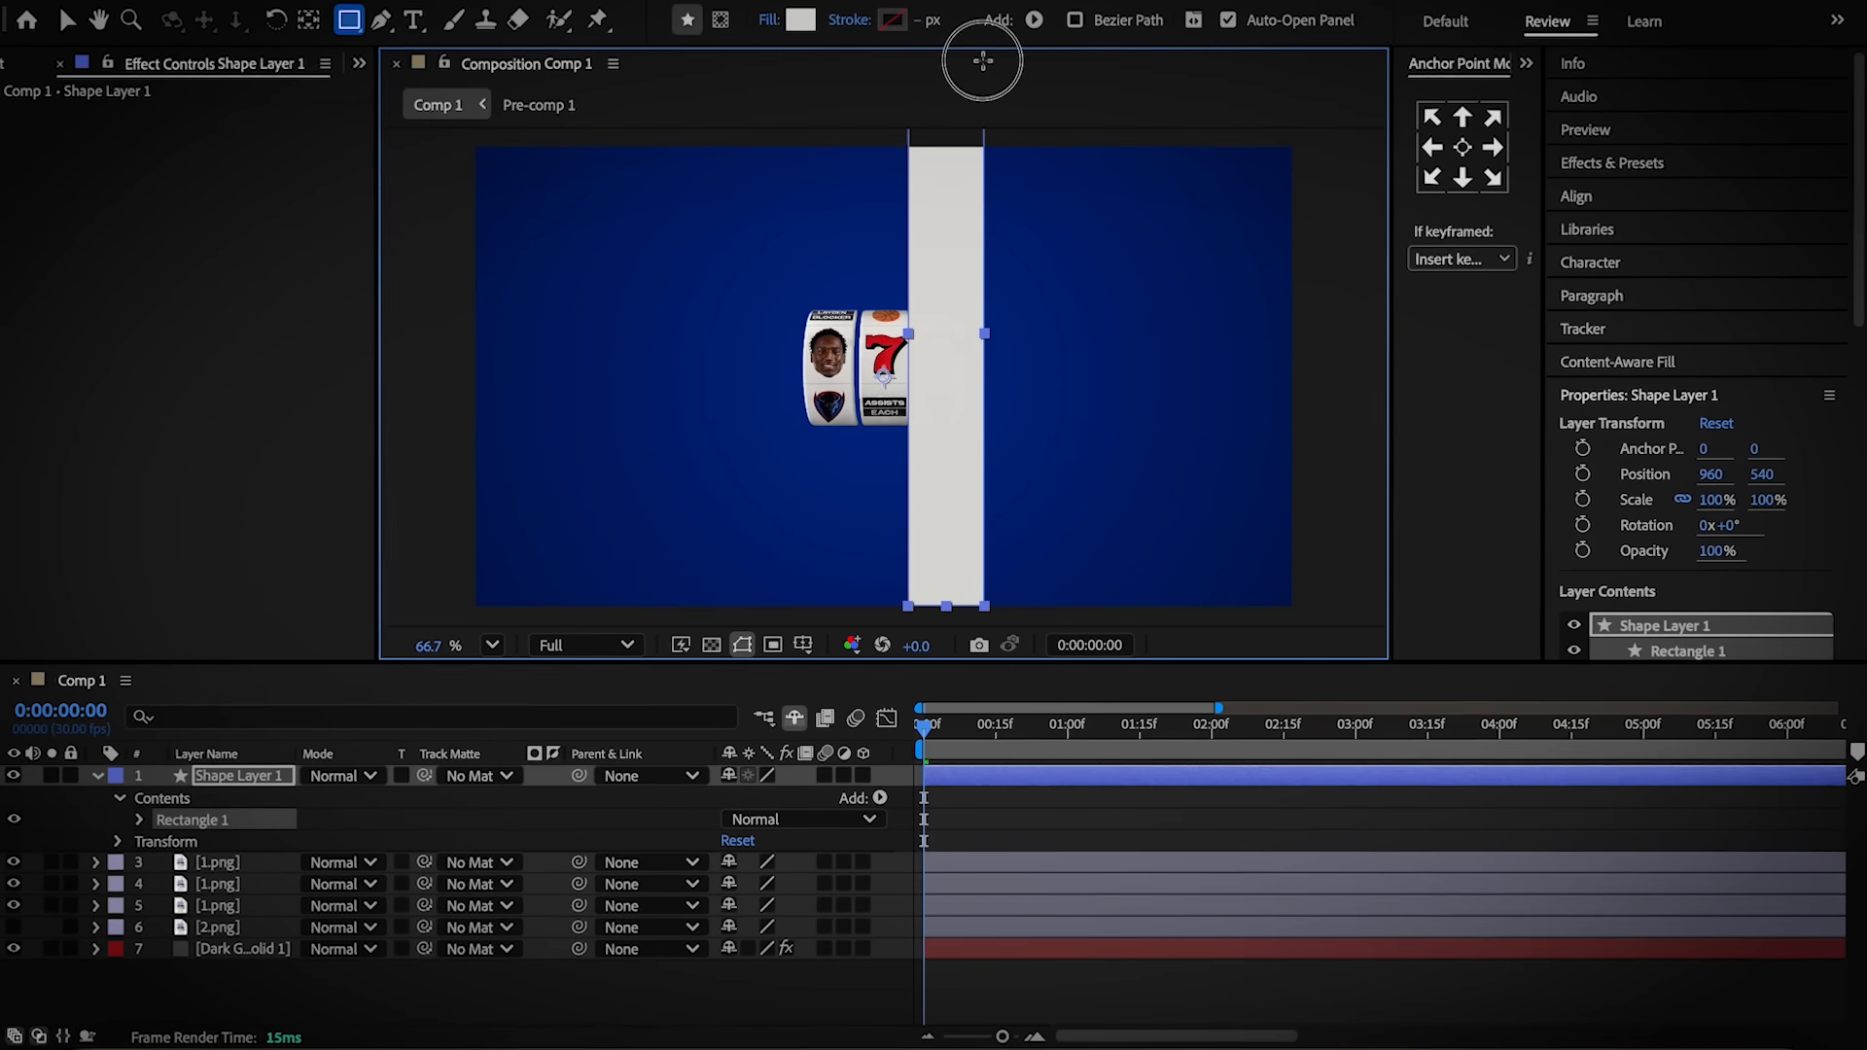
{"action": "left_click", "coordinate": [1463, 147]}
Apply Gradient Ramp to the rectangle, with the start point at the rectangle's center and the end point at the composition's lower-left corner
{"action": "left_click", "coordinate": [1637, 164]}
{"action": "double_click", "coordinate": [1671, 242]}
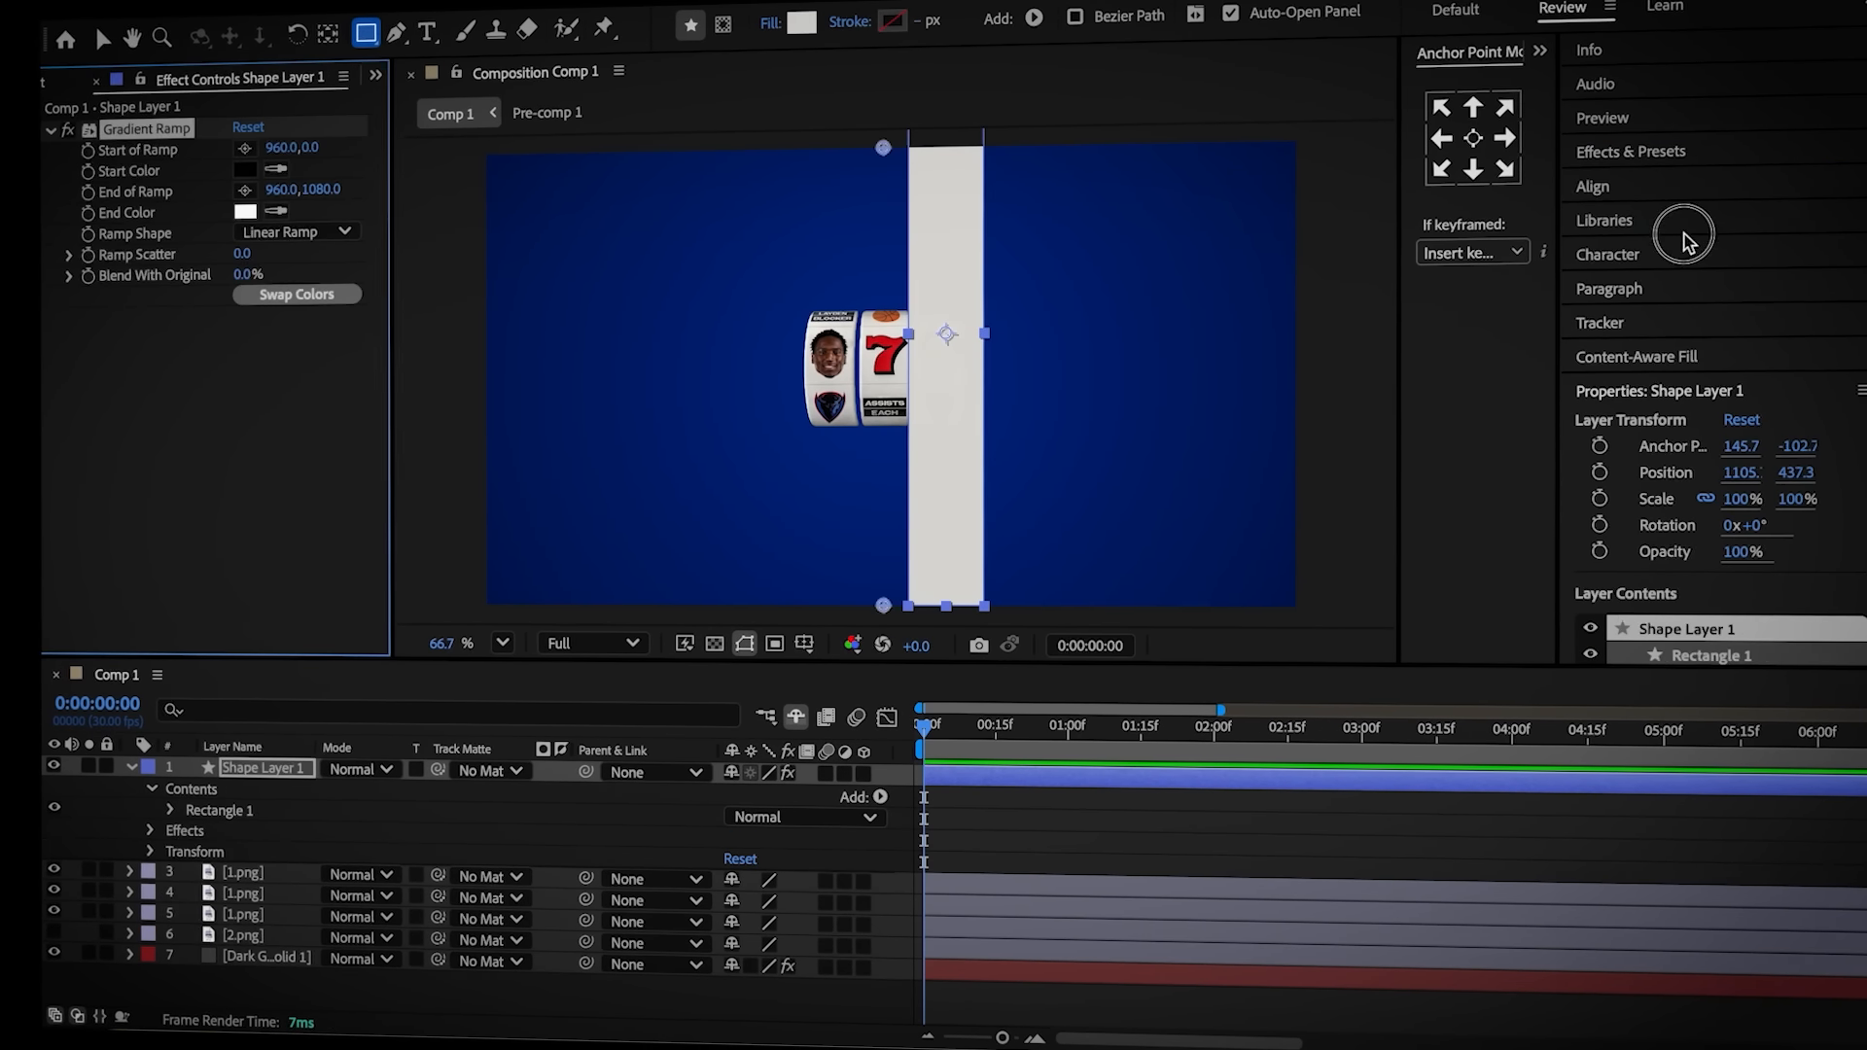
{"action": "left_click", "coordinate": [103, 38]}
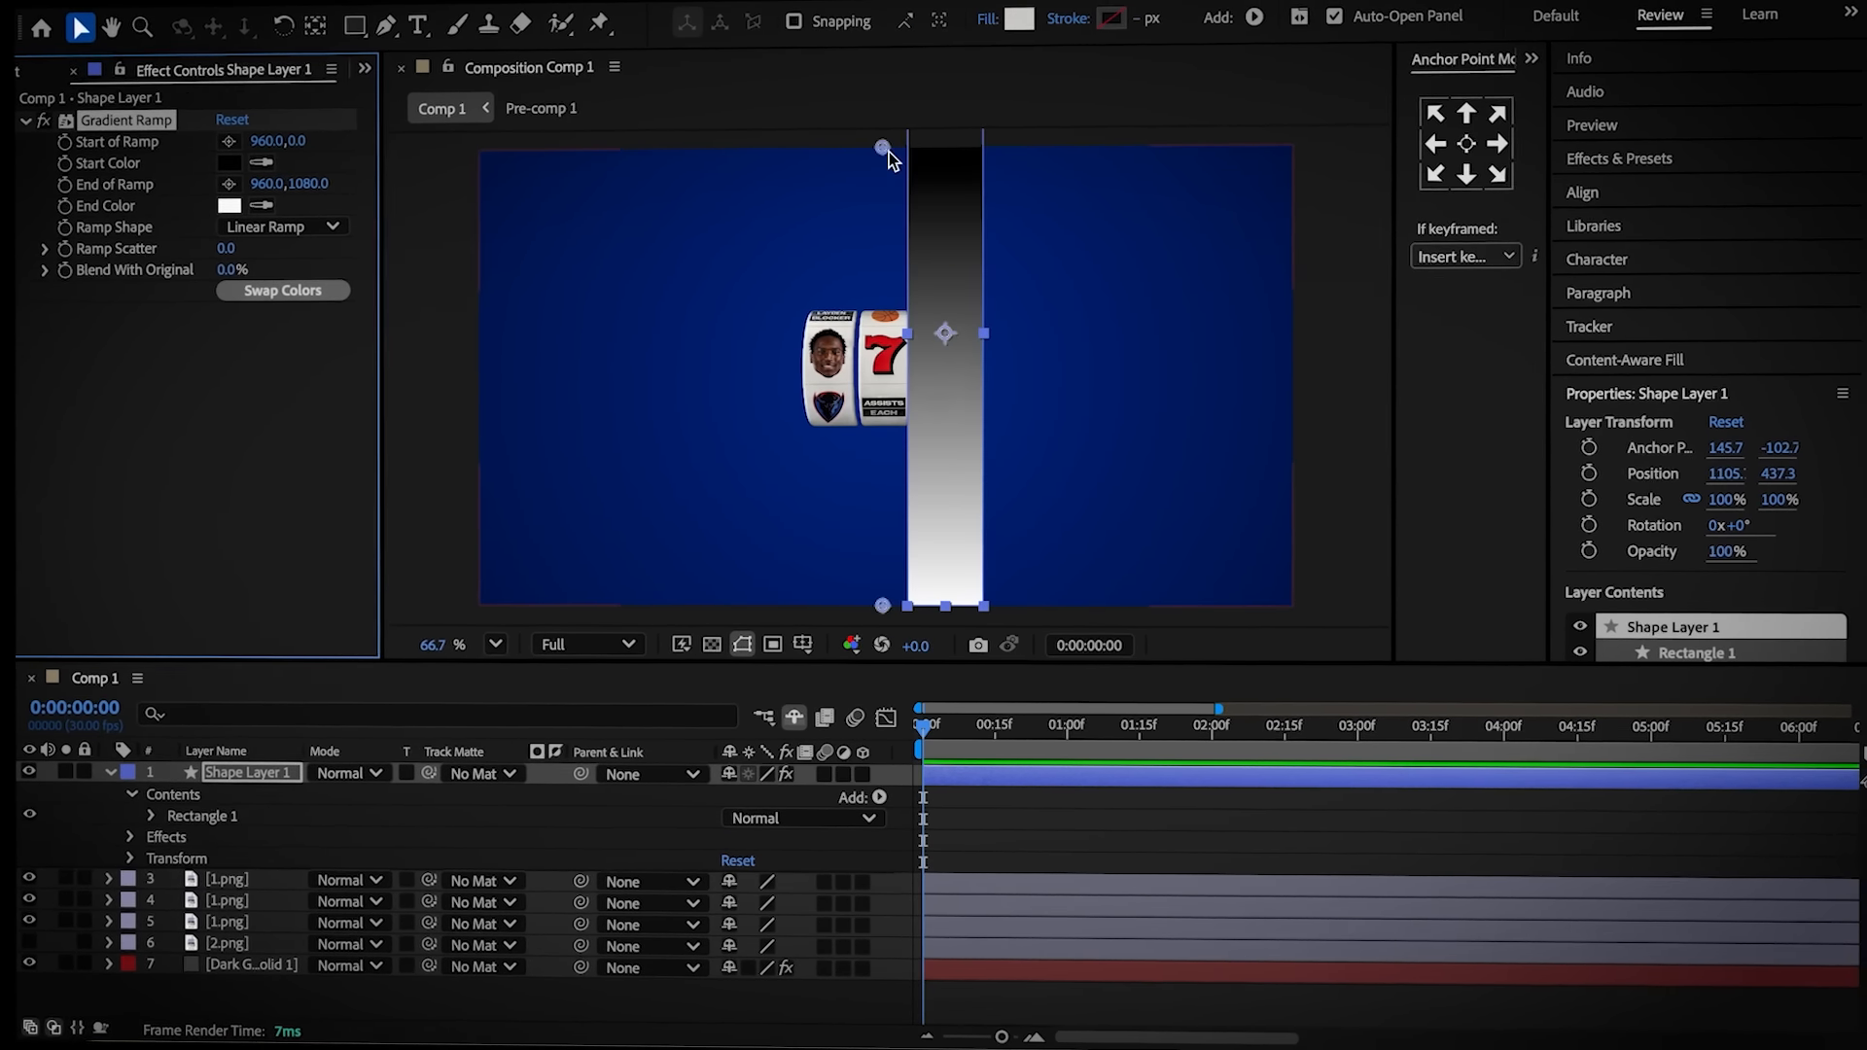
{"action": "left_click", "coordinate": [884, 149]}
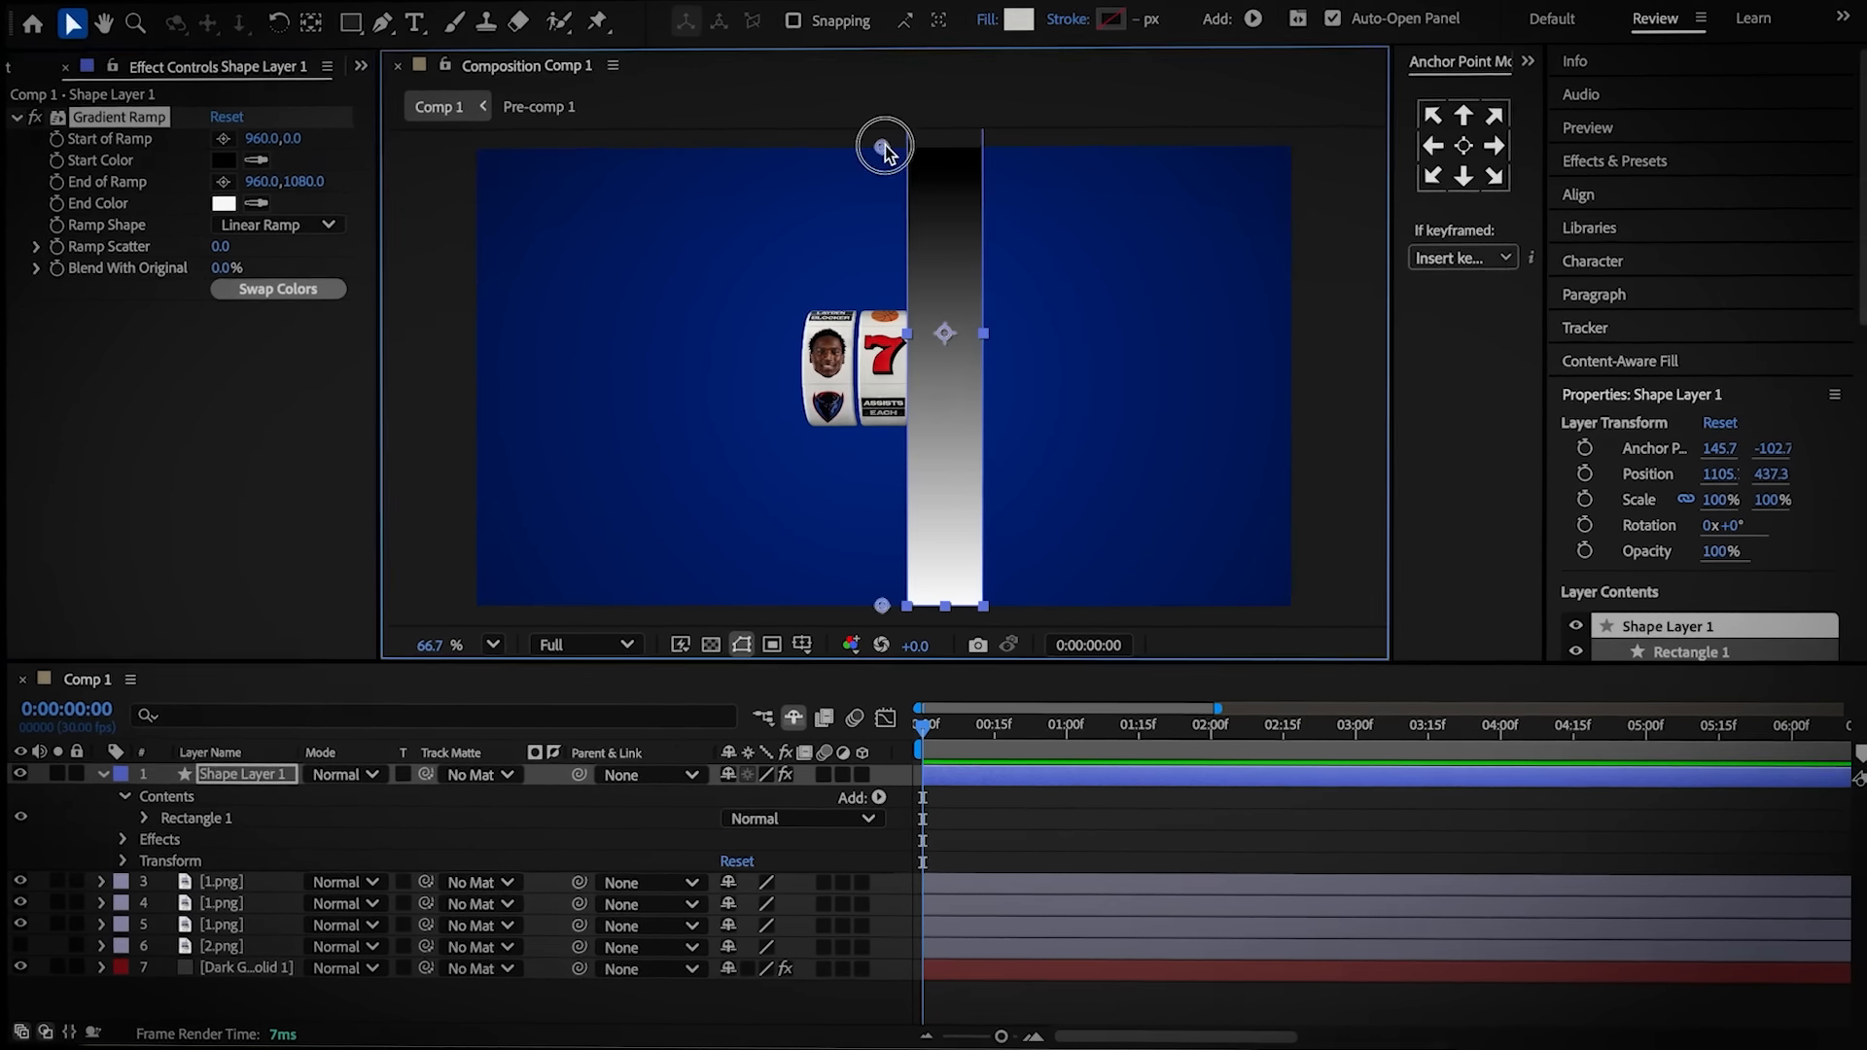
{"action": "left_click_drag", "start_coordinate": [883, 149], "coordinate": [946, 333]}
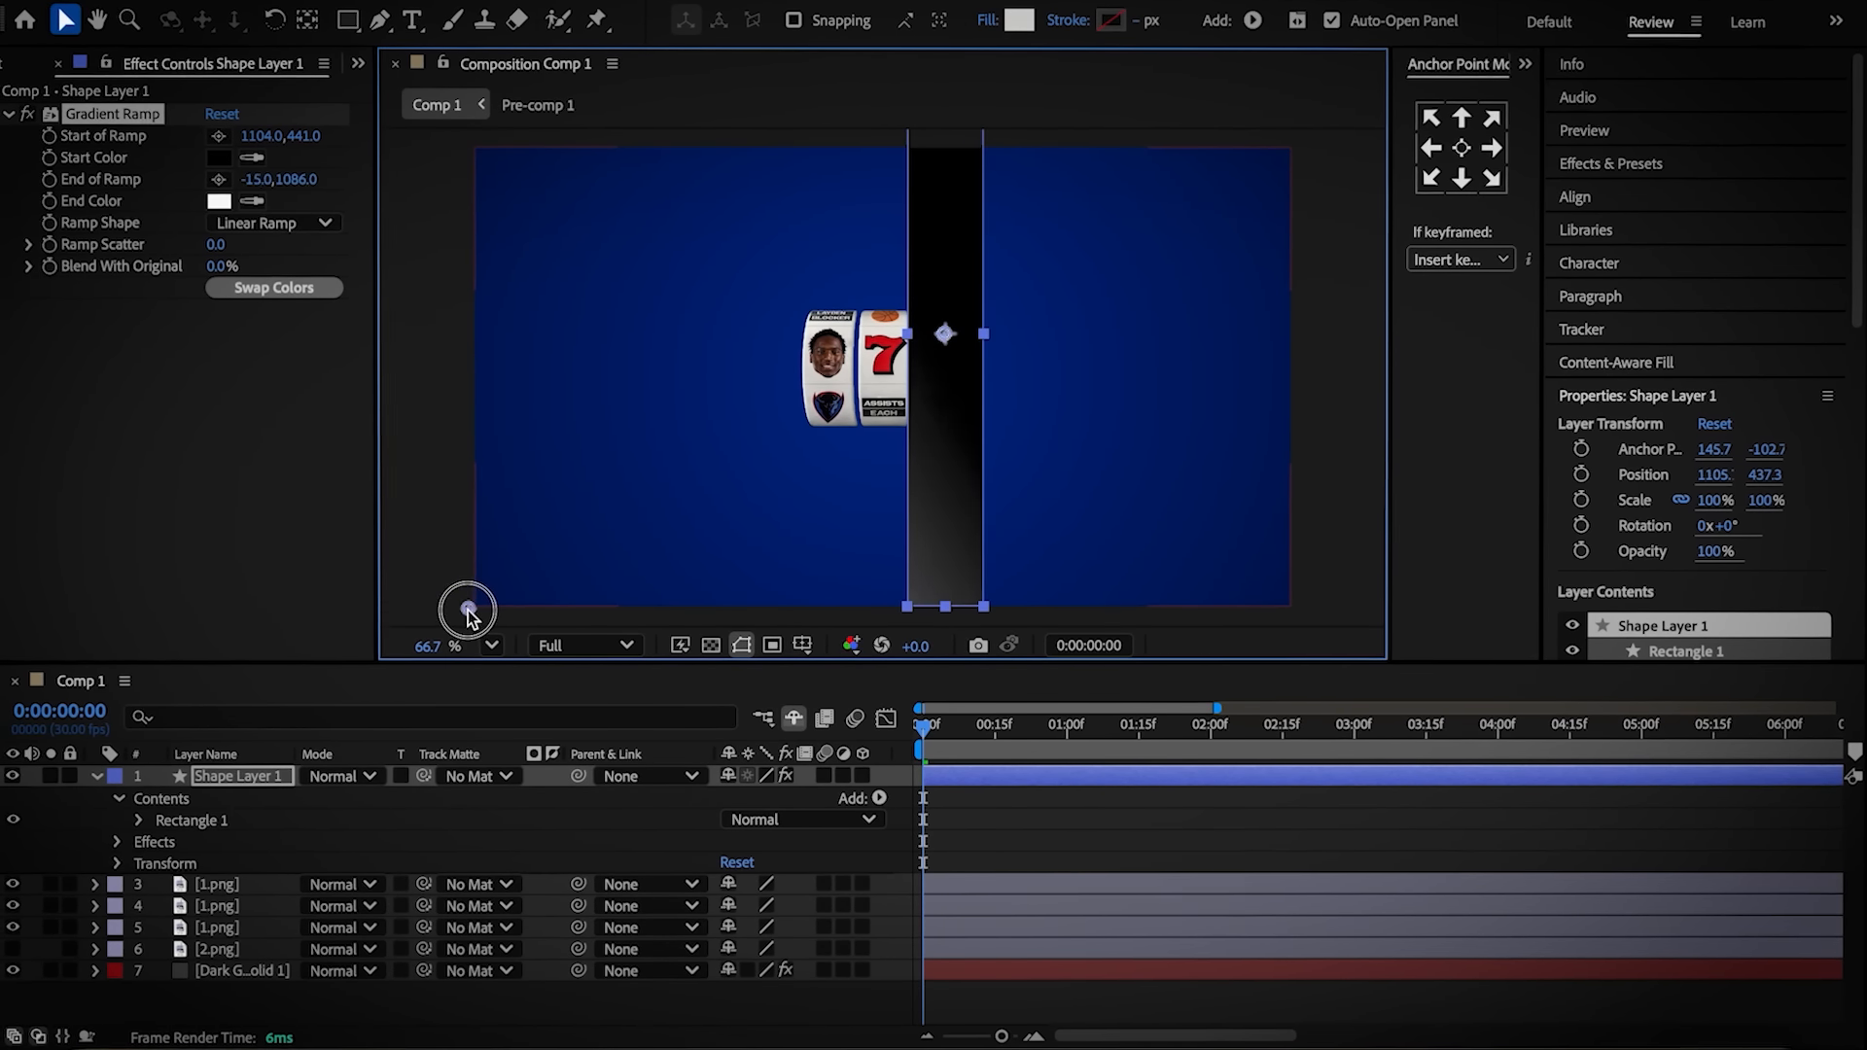
Change the Gradient Ramp to a Radial Ramp with start color F4EDF1 and end color 8D8A8C
{"action": "left_click", "coordinate": [286, 223]}
{"action": "left_click", "coordinate": [275, 263]}
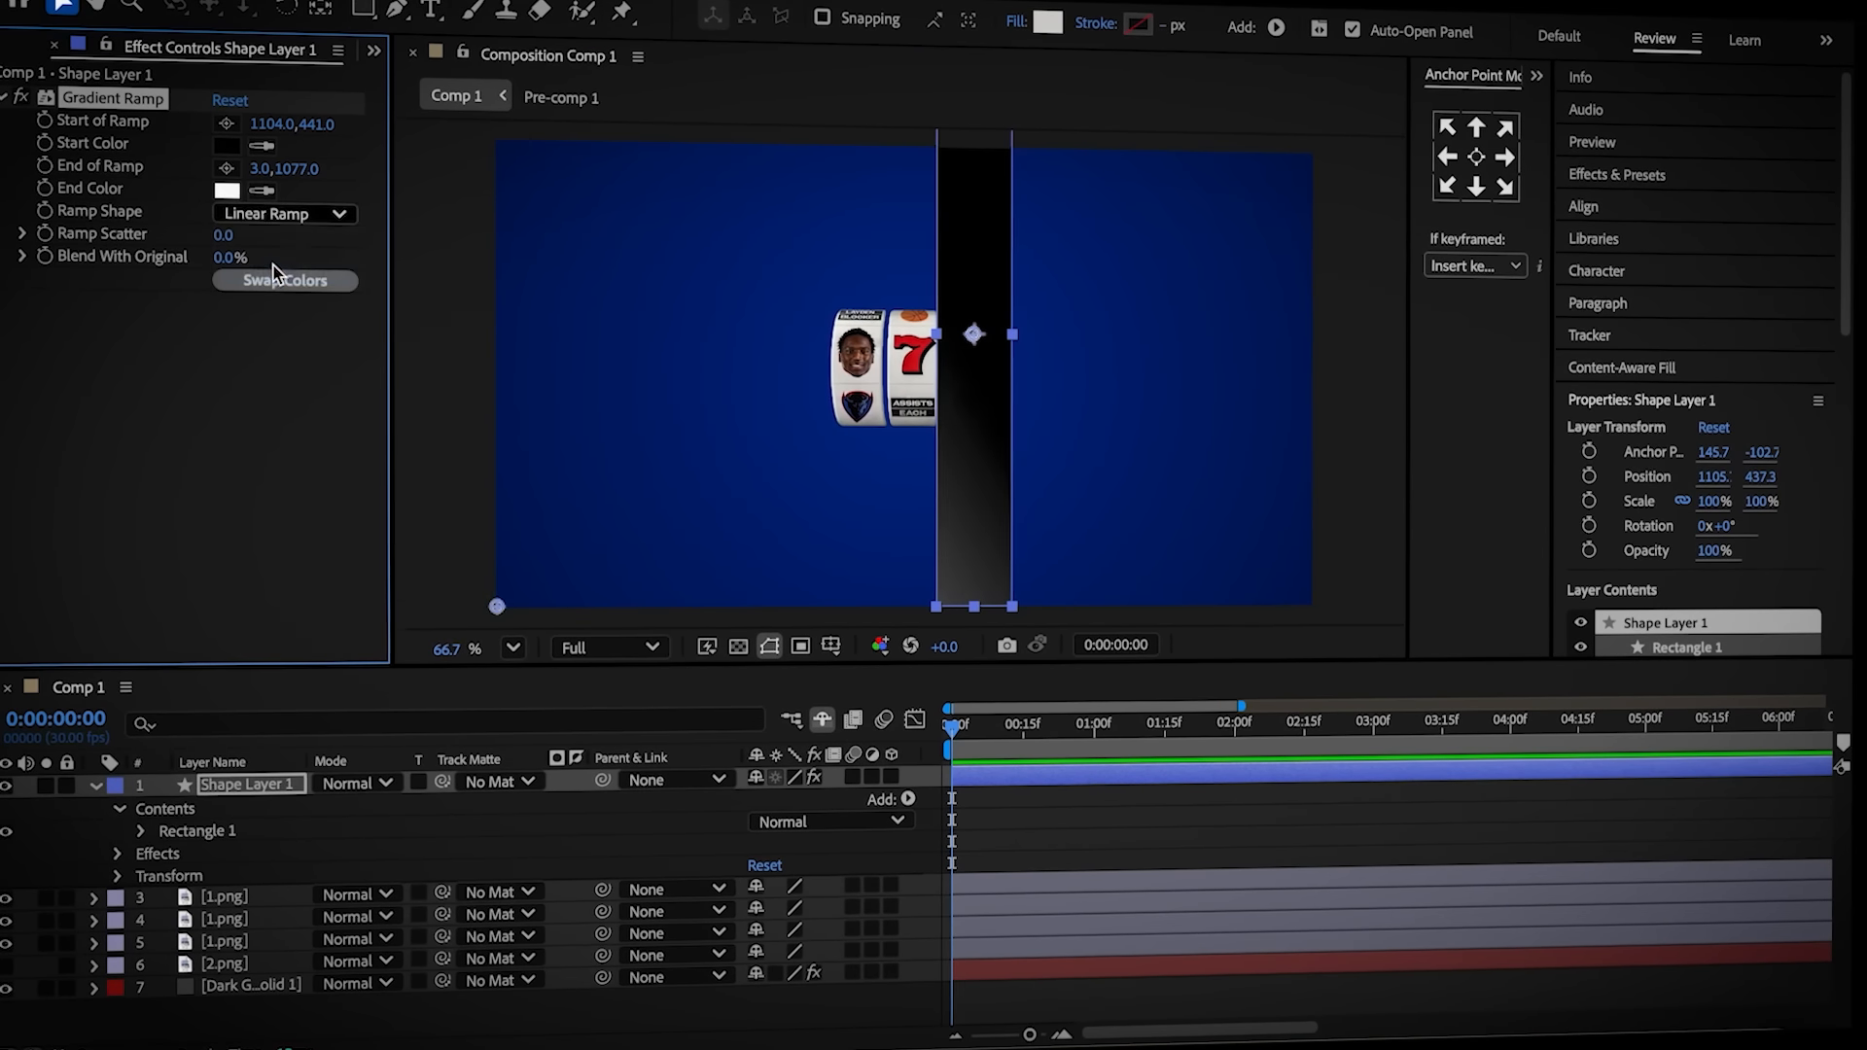
{"action": "left_click", "coordinate": [226, 147]}
{"action": "type", "text": "F4EFF1"}
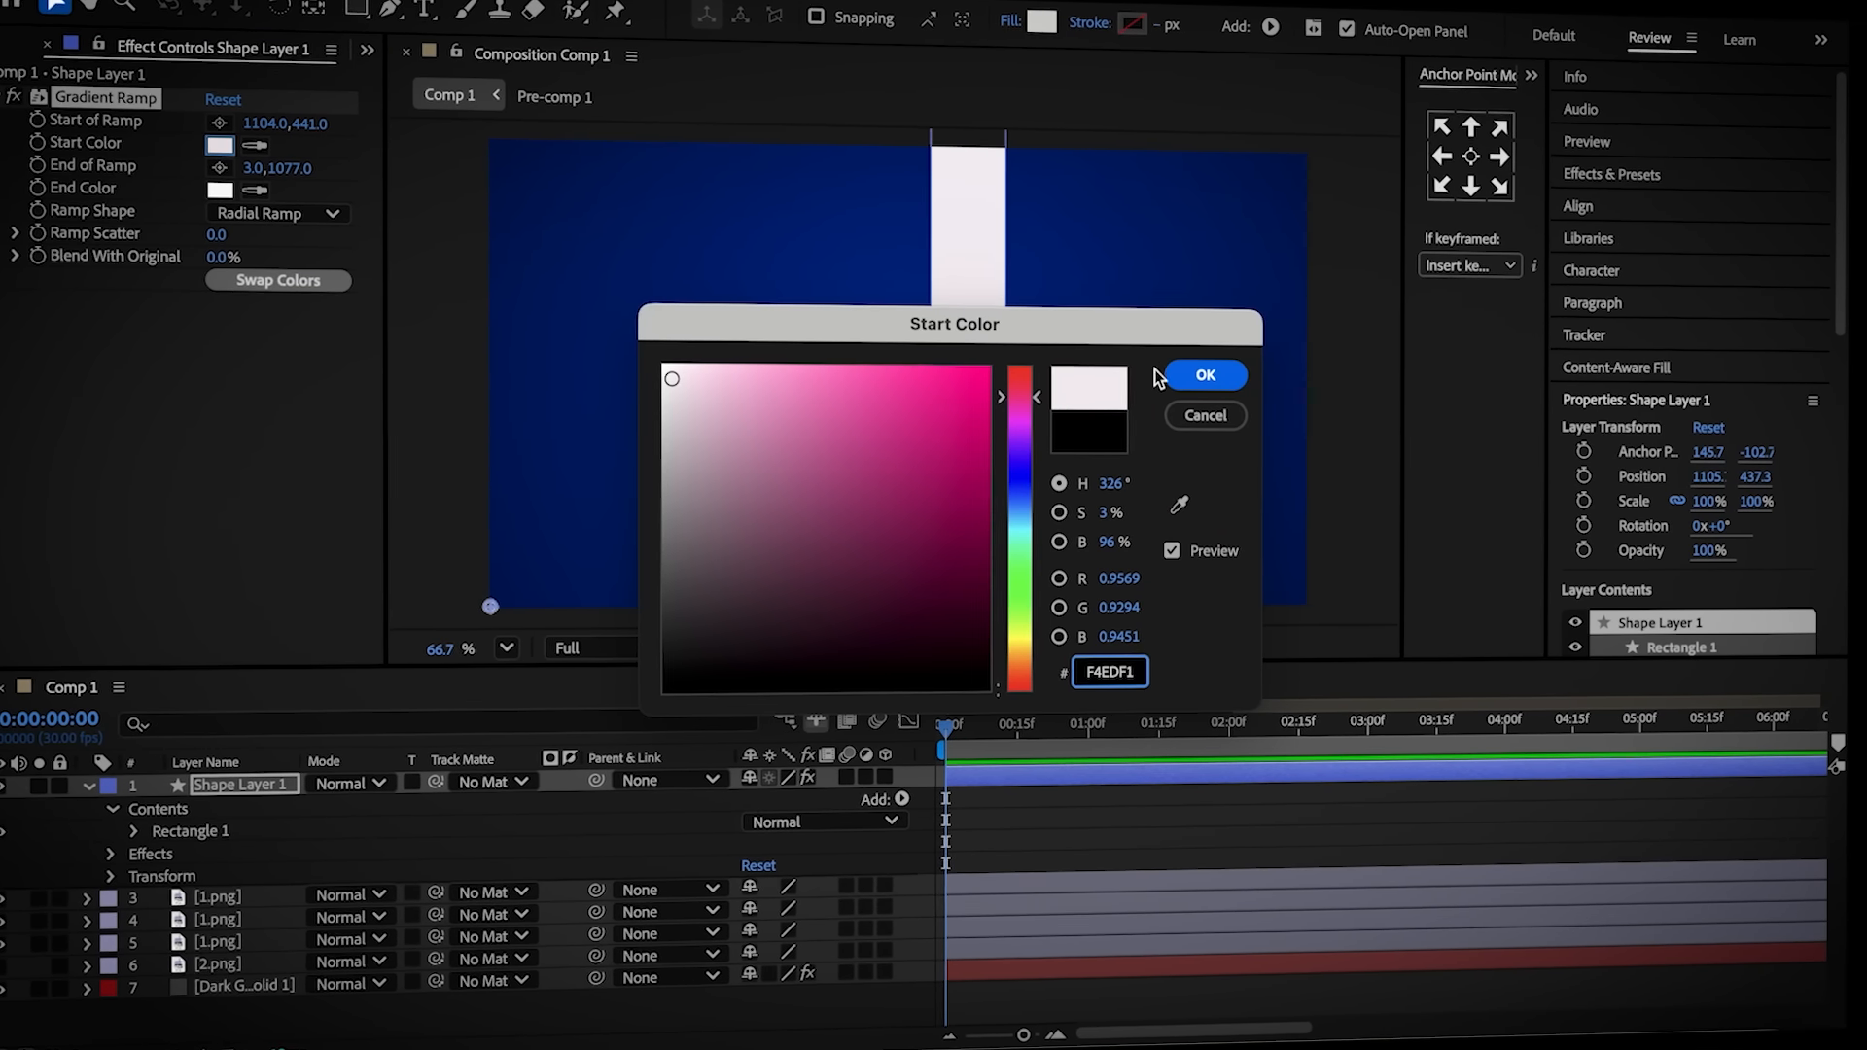
{"action": "left_click", "coordinate": [1204, 375]}
{"action": "left_click", "coordinate": [203, 183]}
{"action": "key", "text": "super+v"}
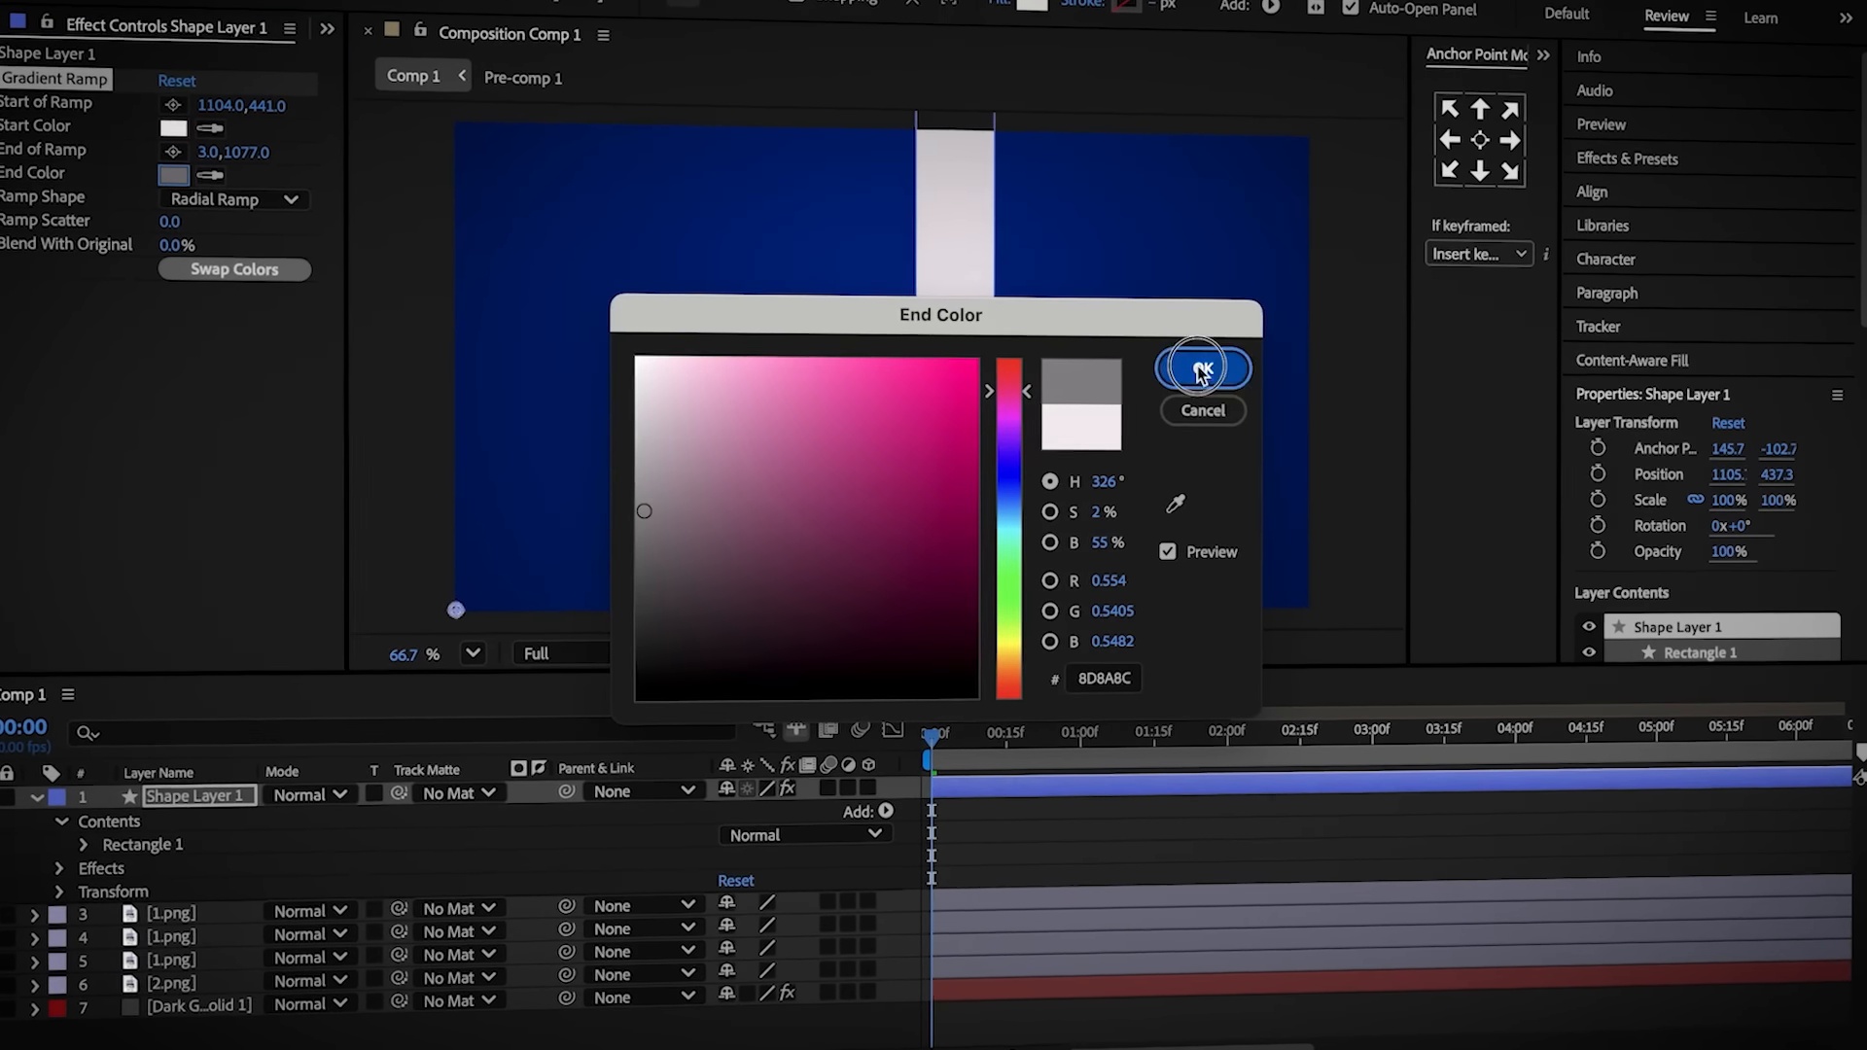
{"action": "left_click", "coordinate": [1202, 370]}
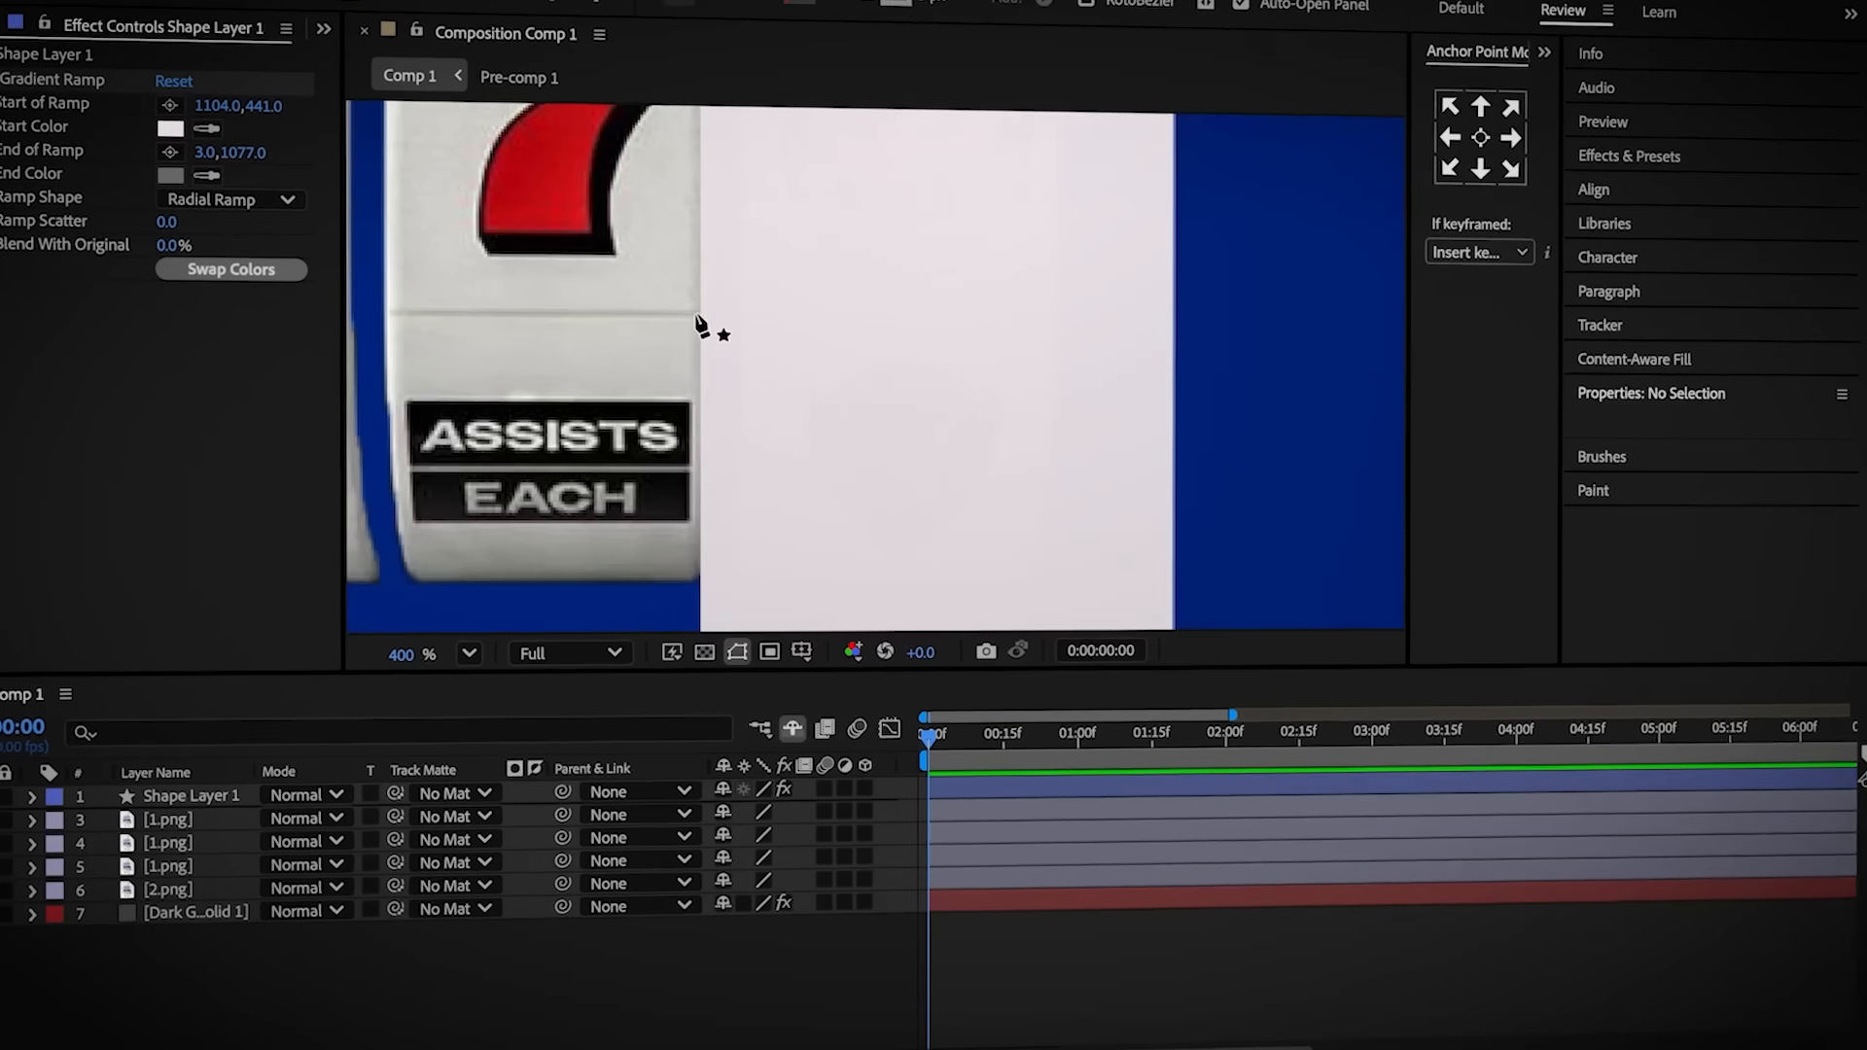
Draw a horizontal line across the rectangle, level with the middle reel's lower divider, and show the composition grid
{"action": "left_click", "coordinate": [700, 323]}
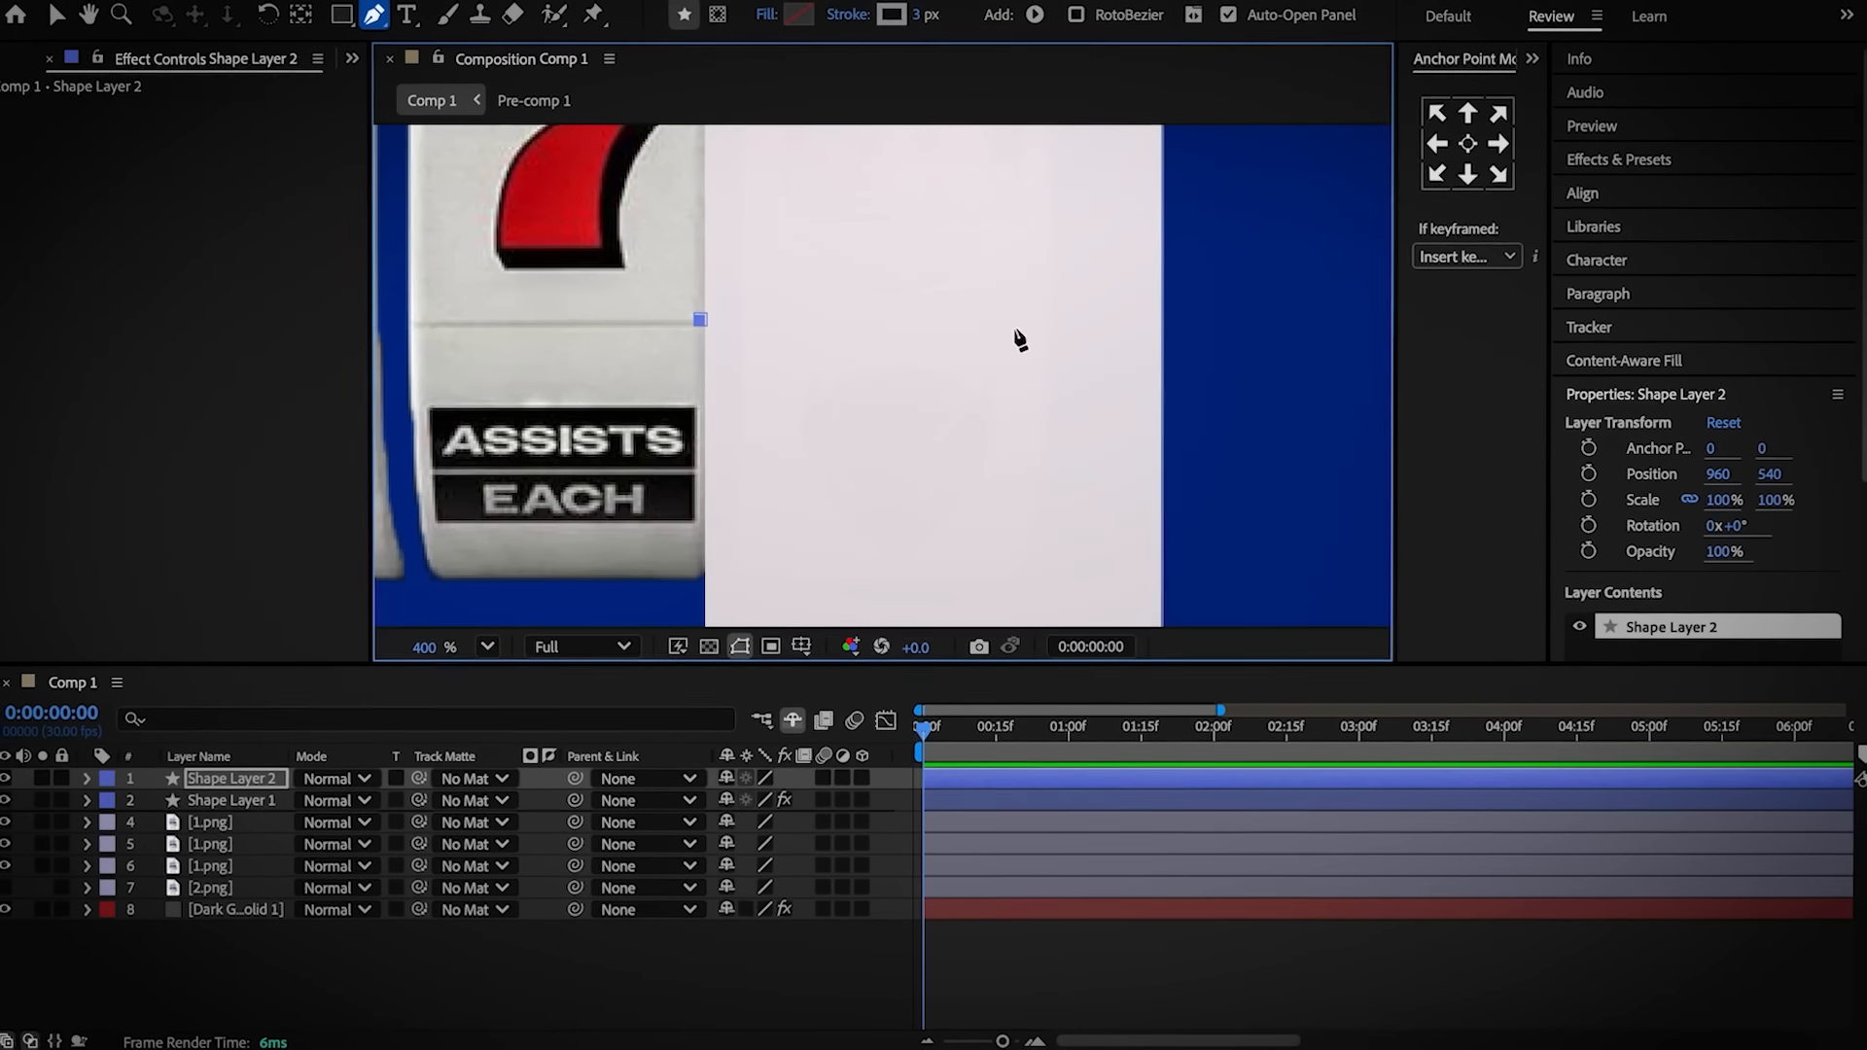
{"action": "left_click", "coordinate": [1163, 321]}
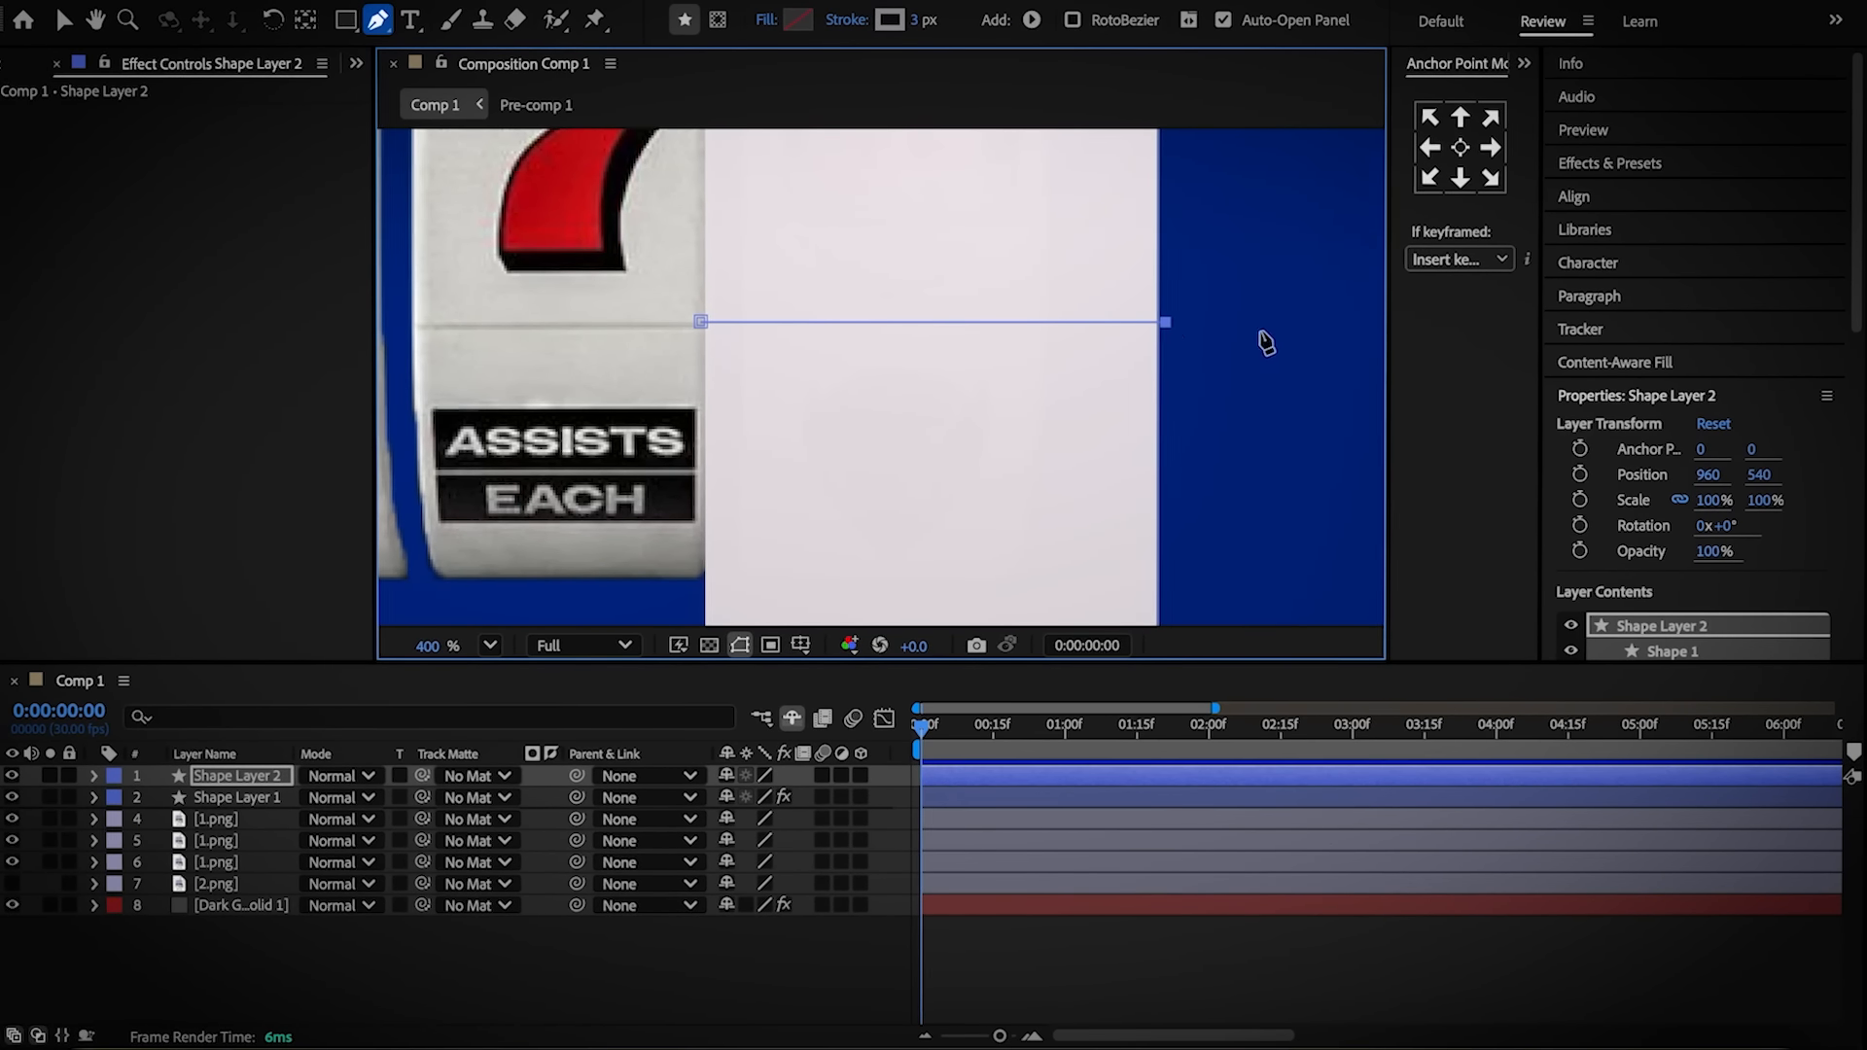
{"action": "left_click", "coordinate": [800, 645]}
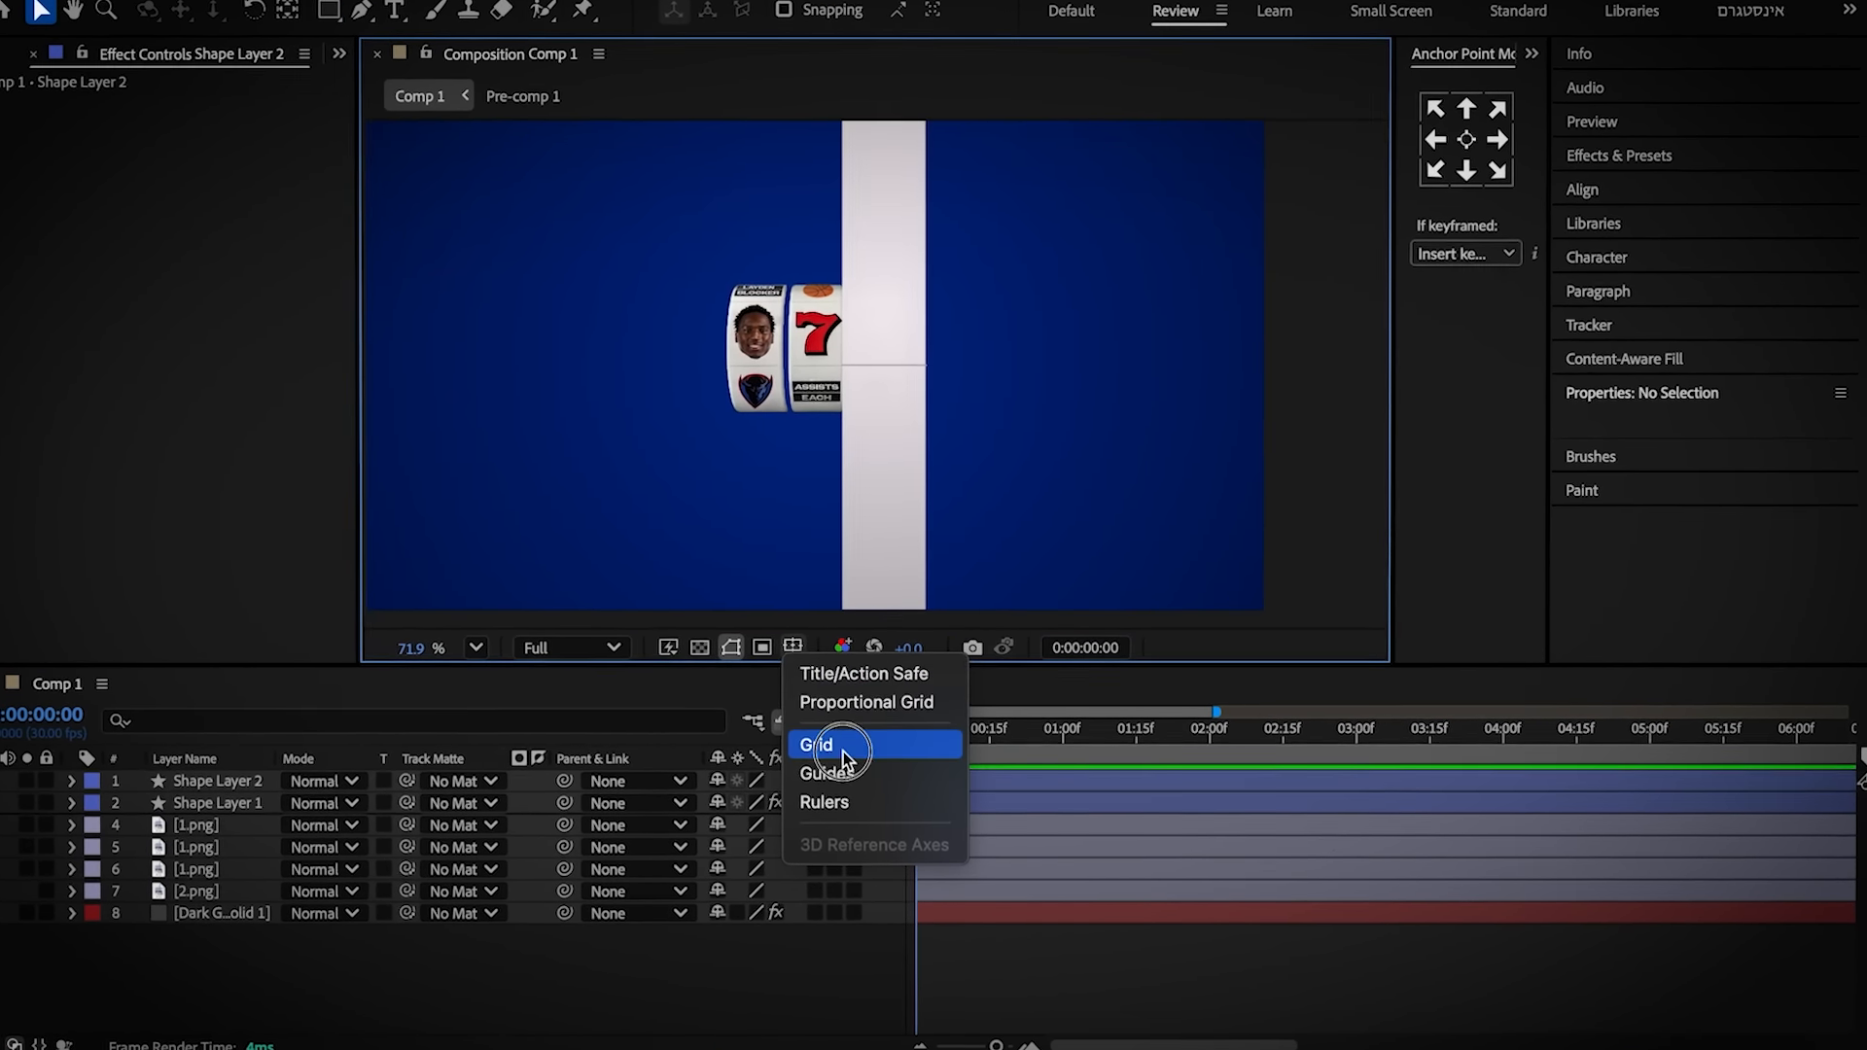
{"action": "left_click", "coordinate": [847, 748]}
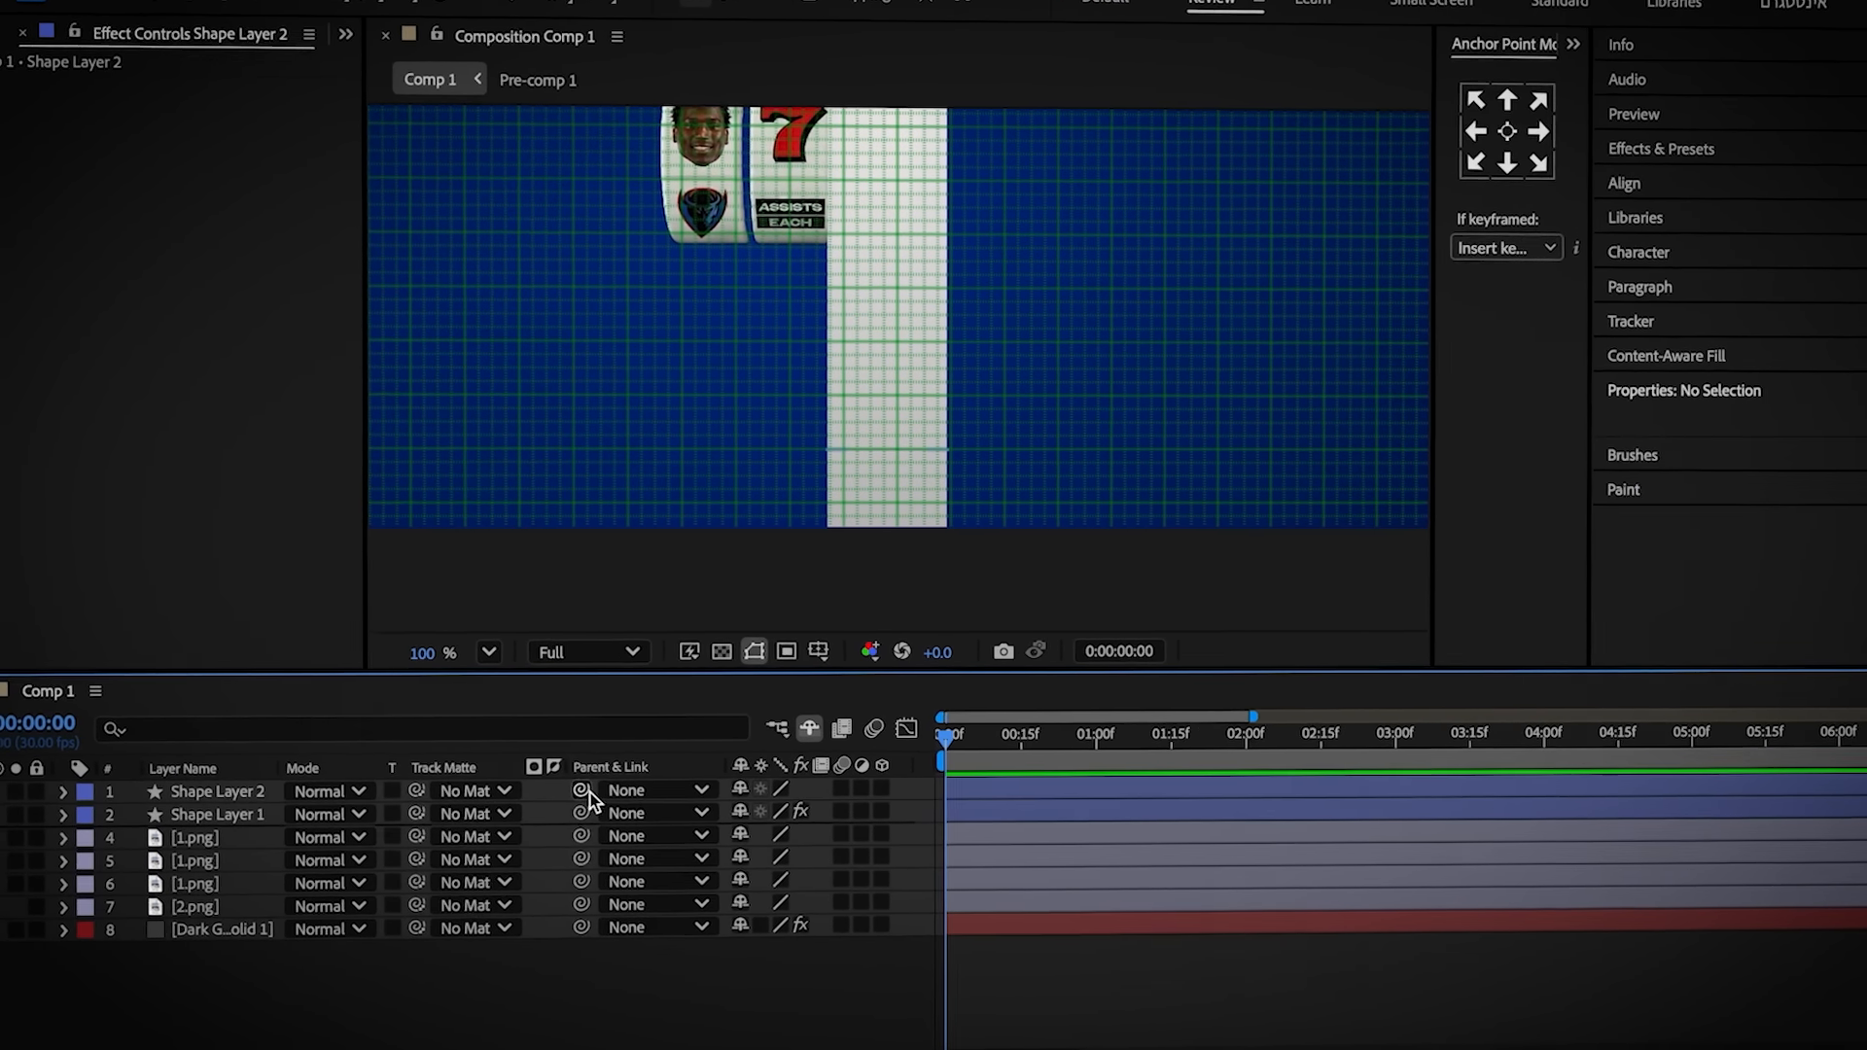
Parent Shape Layer 2 to Shape Layer 1 and add evenly spaced copies of the line, including ones at Y -221 and -382
{"action": "left_click_drag", "start_coordinate": [559, 788], "coordinate": [272, 825]}
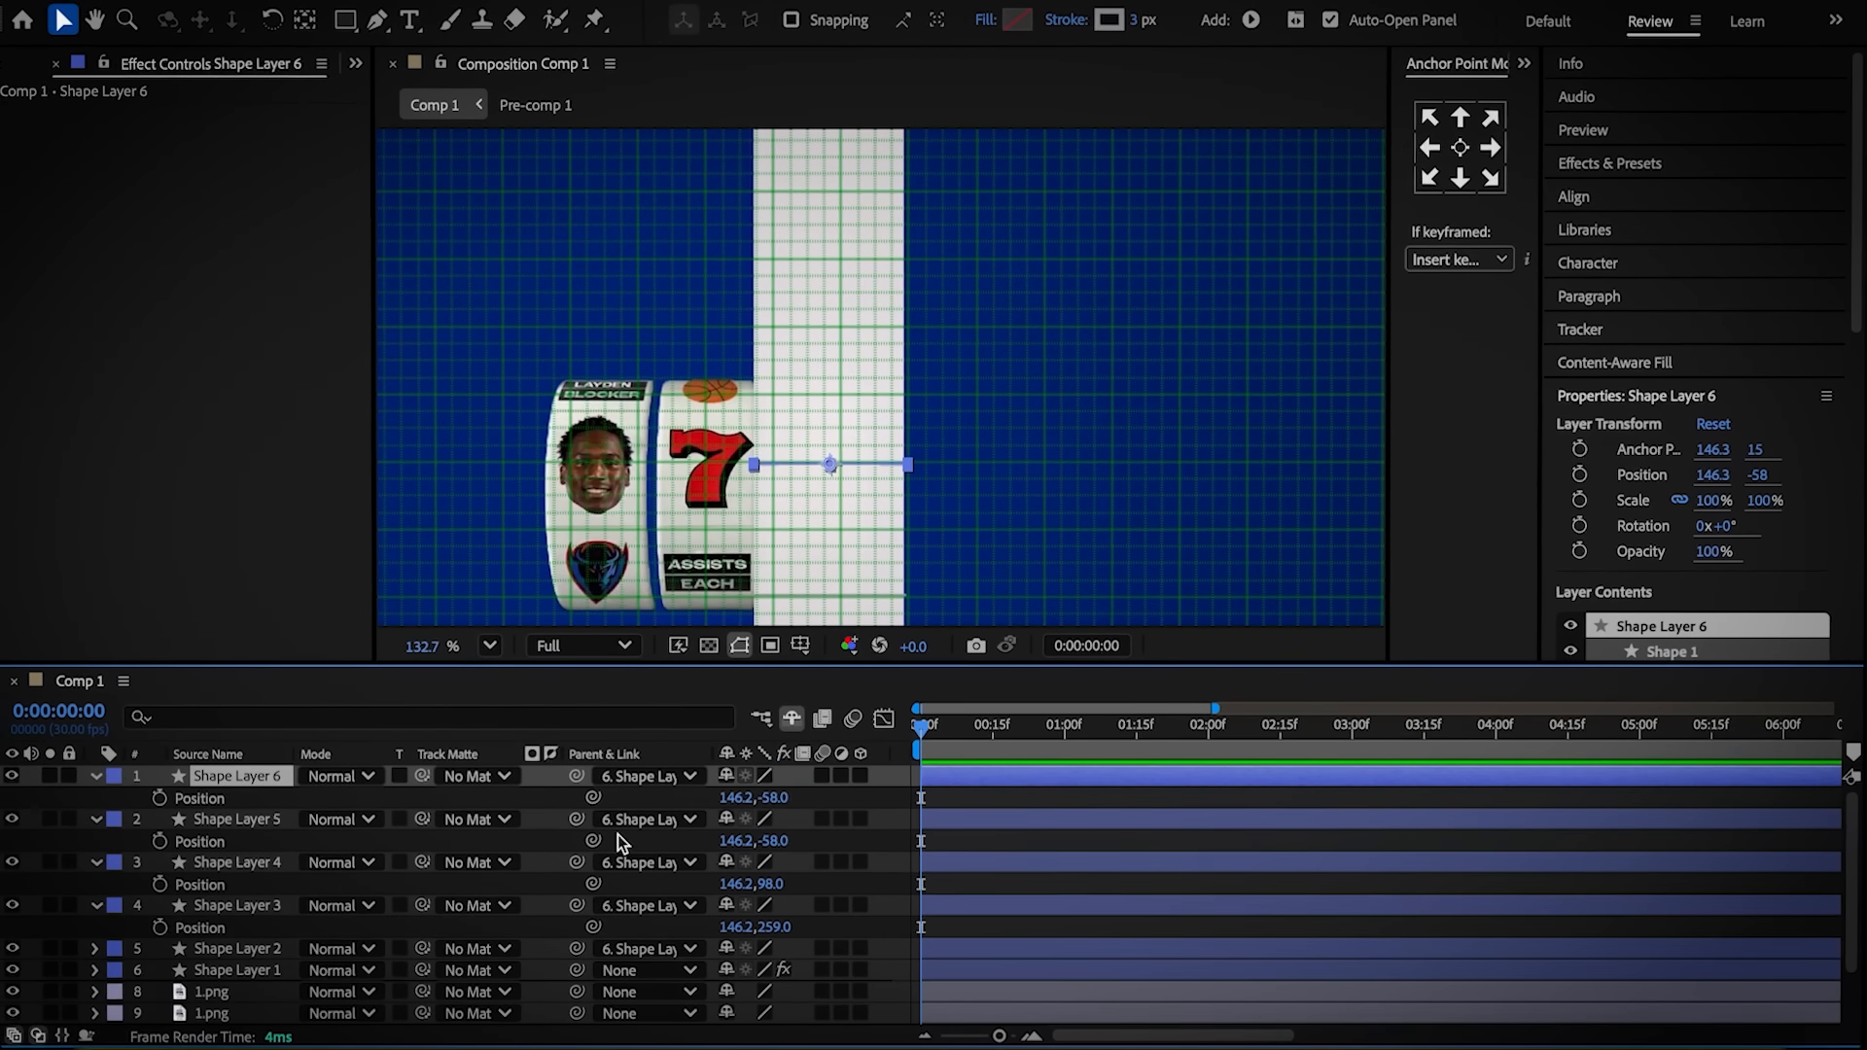
{"action": "left_click_drag", "start_coordinate": [730, 662], "coordinate": [721, 651]}
{"action": "key", "text": "ctrl+d"}
{"action": "key", "text": "p"}
{"action": "left_click_drag", "start_coordinate": [777, 798], "coordinate": [607, 744]}
{"action": "left_click_drag", "start_coordinate": [681, 340], "coordinate": [664, 541]}
Move the rectangle layer down together with its parented divider lines, keeping its upper end above the composition's edge
{"action": "scroll", "coordinate": [388, 879], "scroll_direction": "down", "scroll_amount": 5}
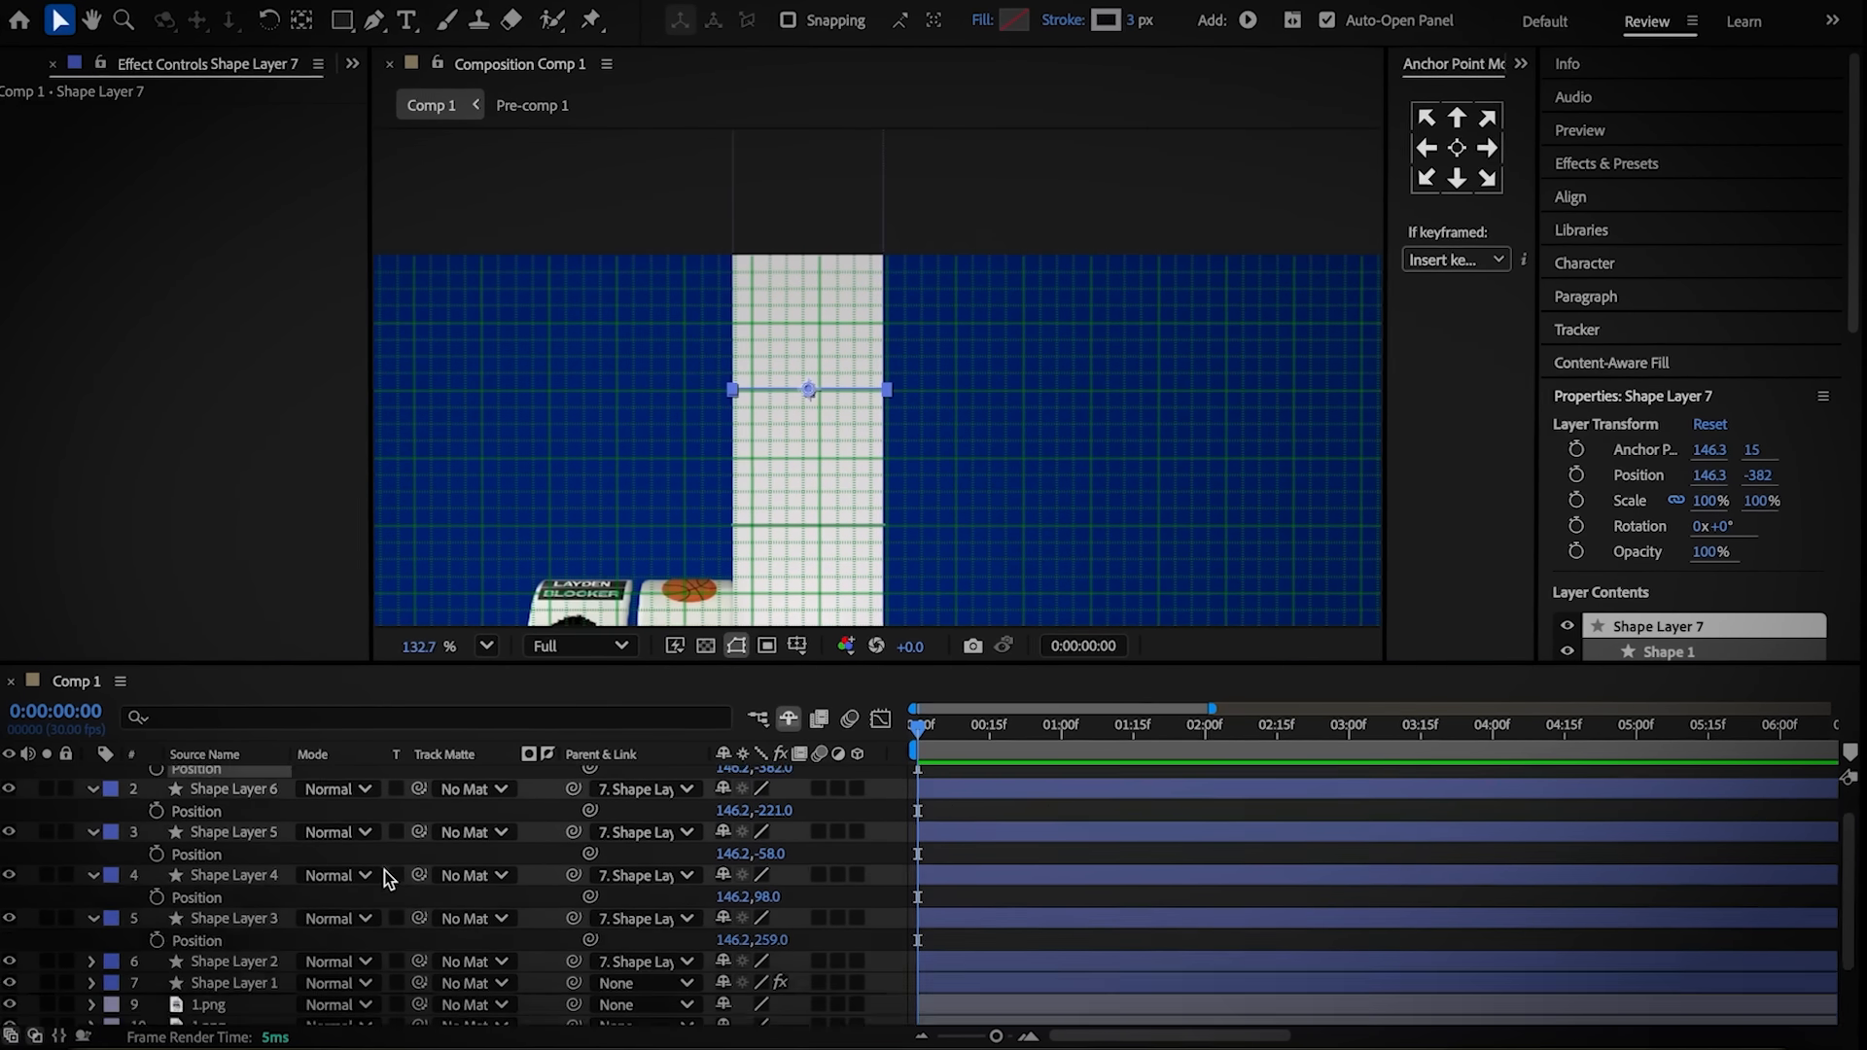
{"action": "left_click", "coordinate": [230, 886]}
{"action": "left_click", "coordinate": [225, 912]}
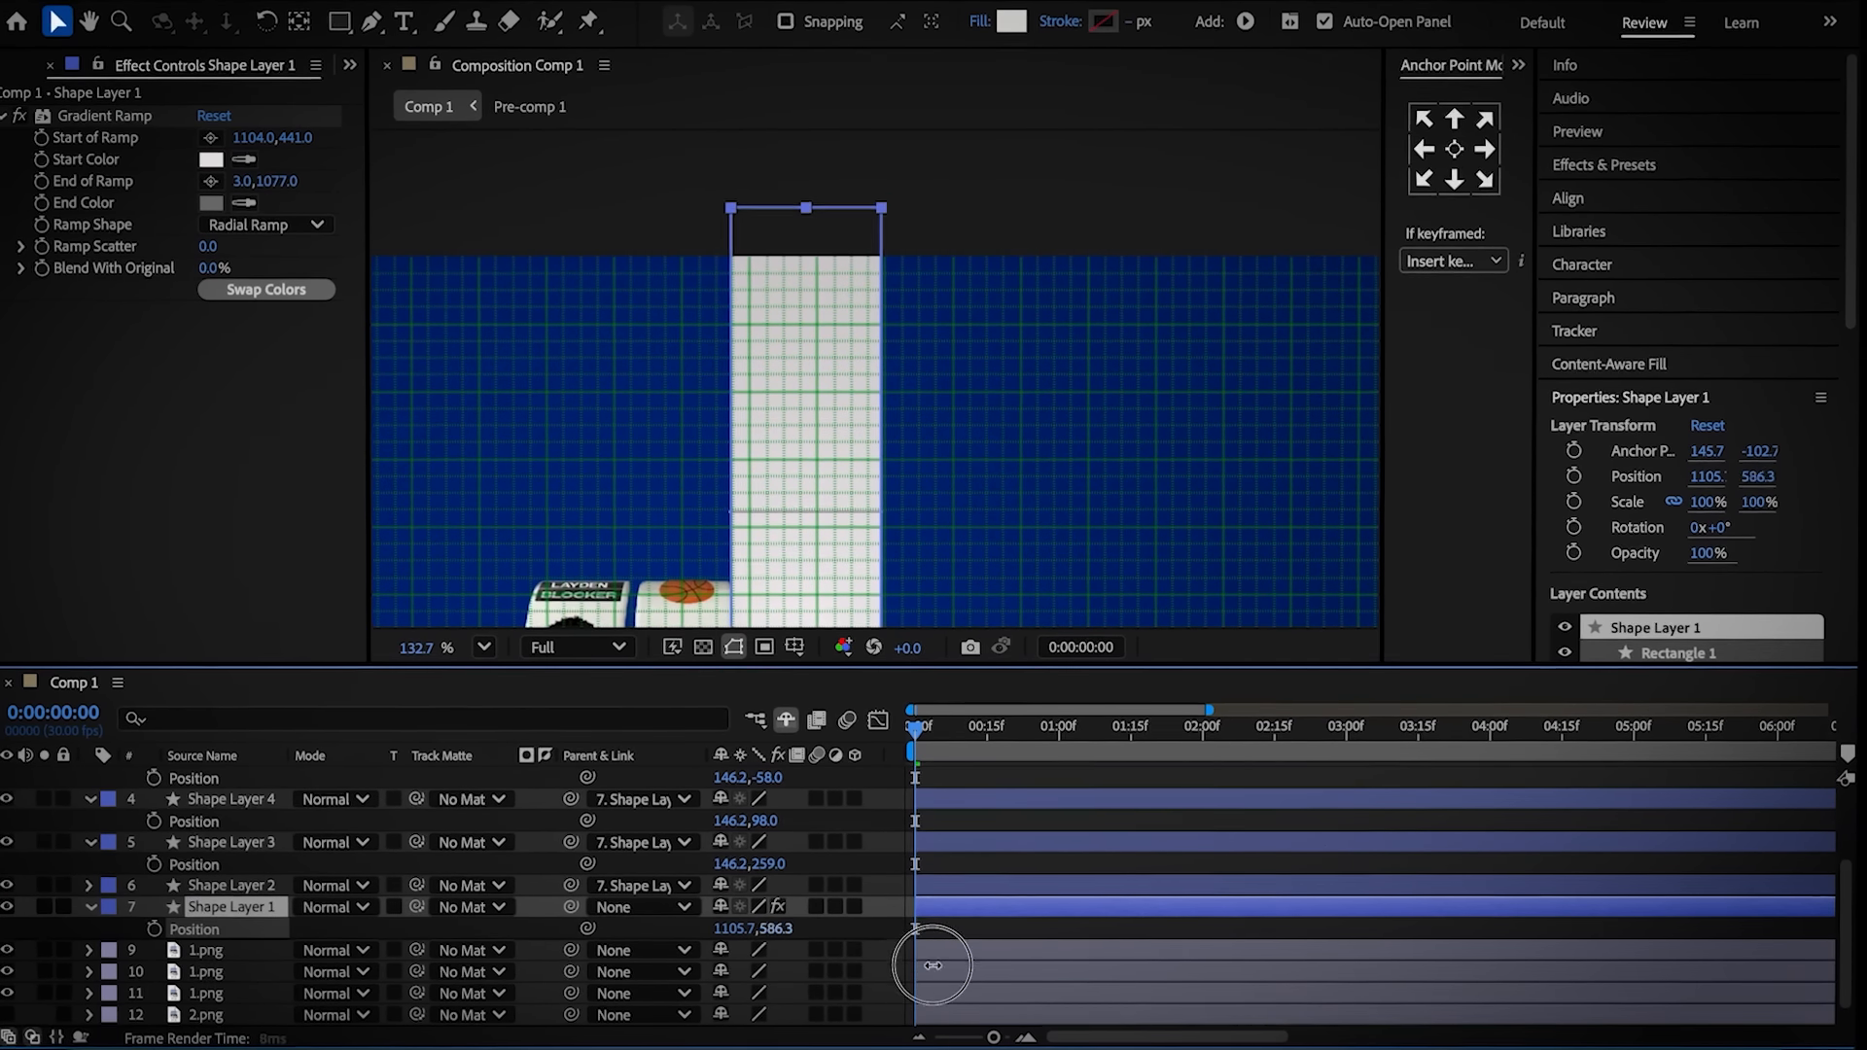
{"action": "left_click_drag", "start_coordinate": [933, 966], "coordinate": [946, 966]}
Duplicate the uppermost divider line, move the copy up to Y -544, and hide the composition grid
{"action": "scroll", "coordinate": [234, 836], "scroll_direction": "up", "scroll_amount": 5}
{"action": "left_click", "coordinate": [230, 821]}
{"action": "left_click", "coordinate": [227, 784]}
{"action": "key", "text": "ctrl+d"}
{"action": "key", "text": "p"}
{"action": "left_click_drag", "start_coordinate": [767, 801], "coordinate": [637, 778]}
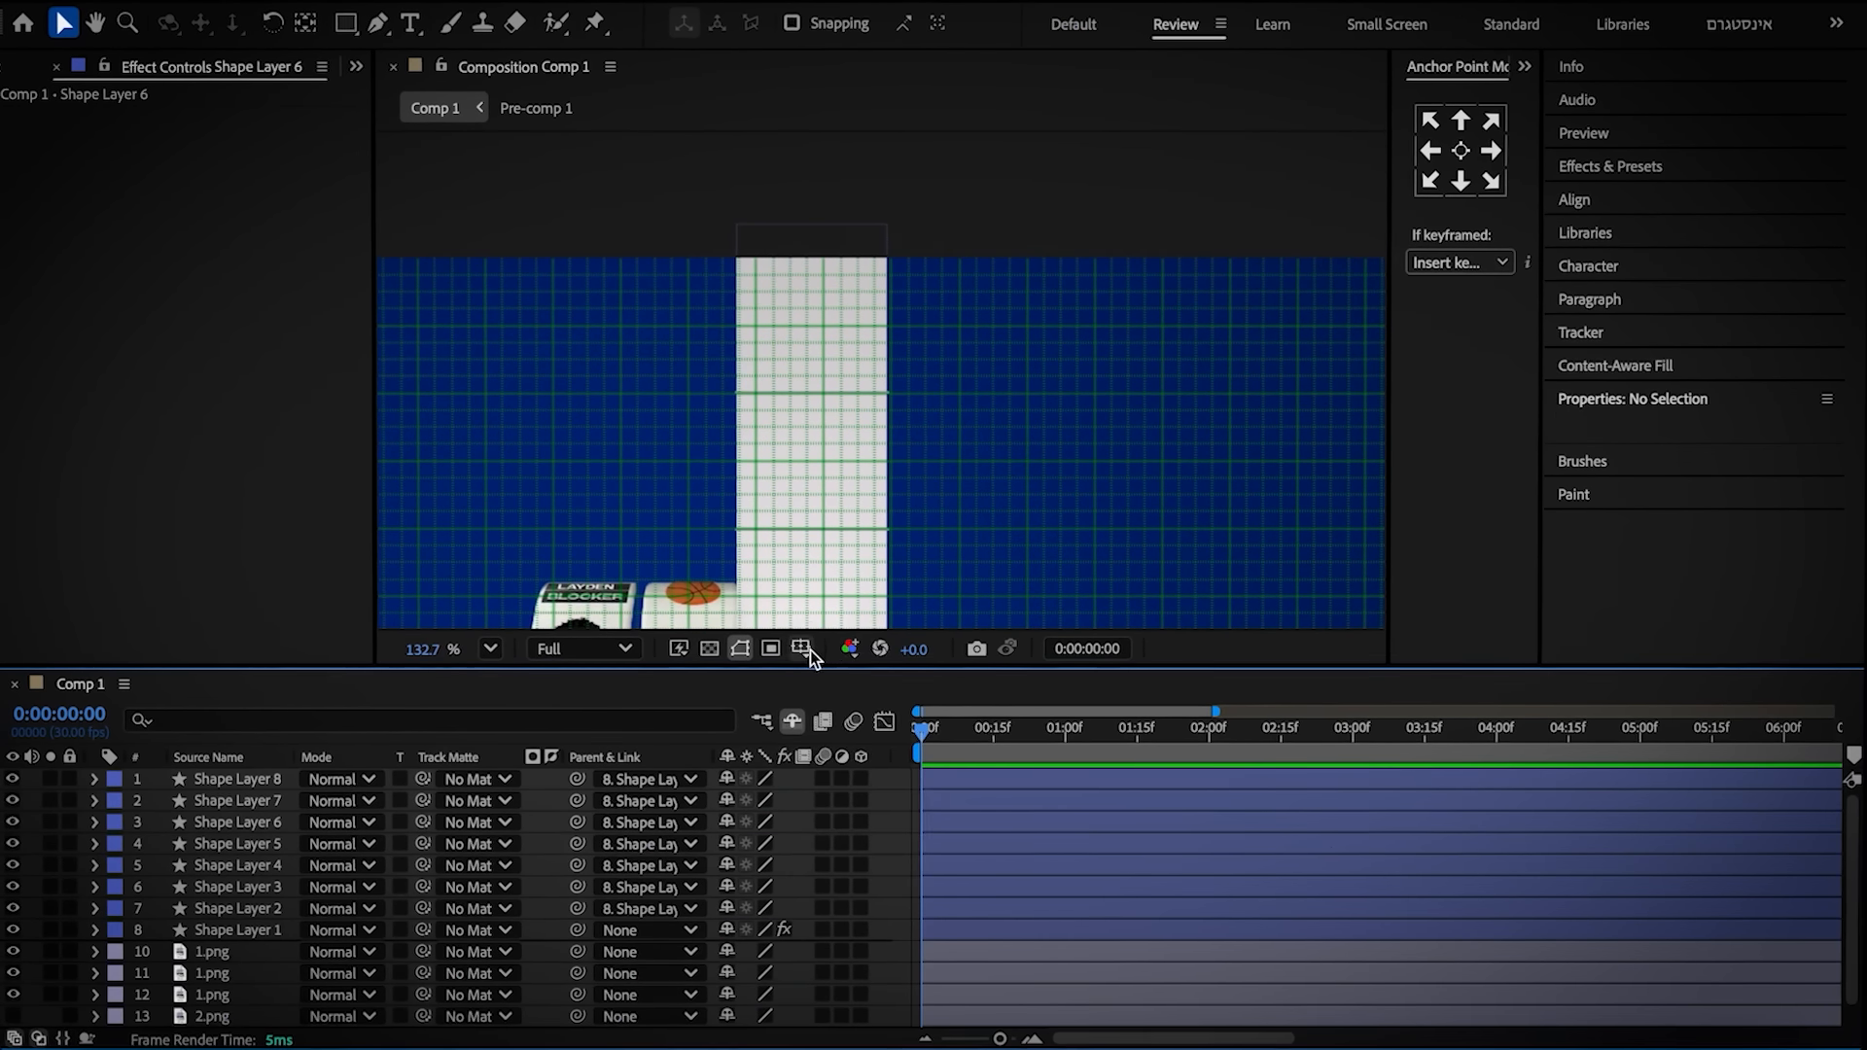
{"action": "left_click", "coordinate": [807, 649]}
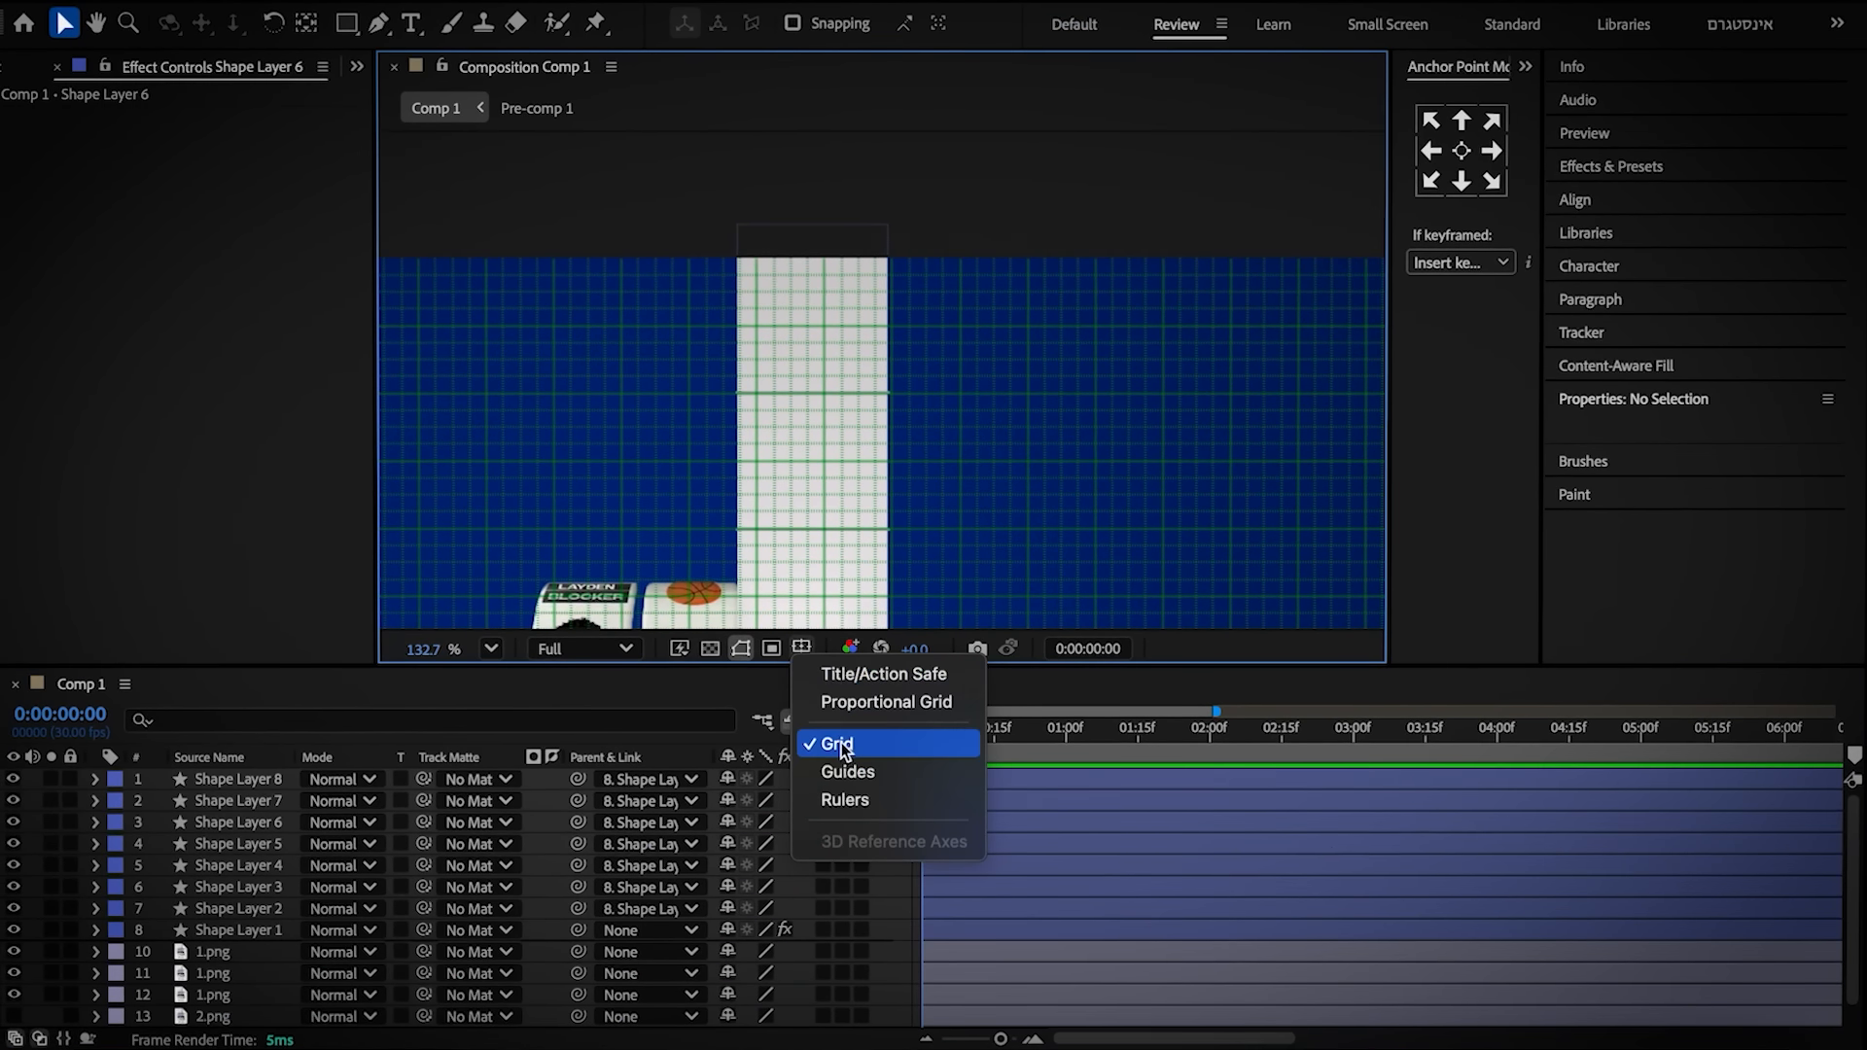
{"action": "left_click", "coordinate": [842, 745]}
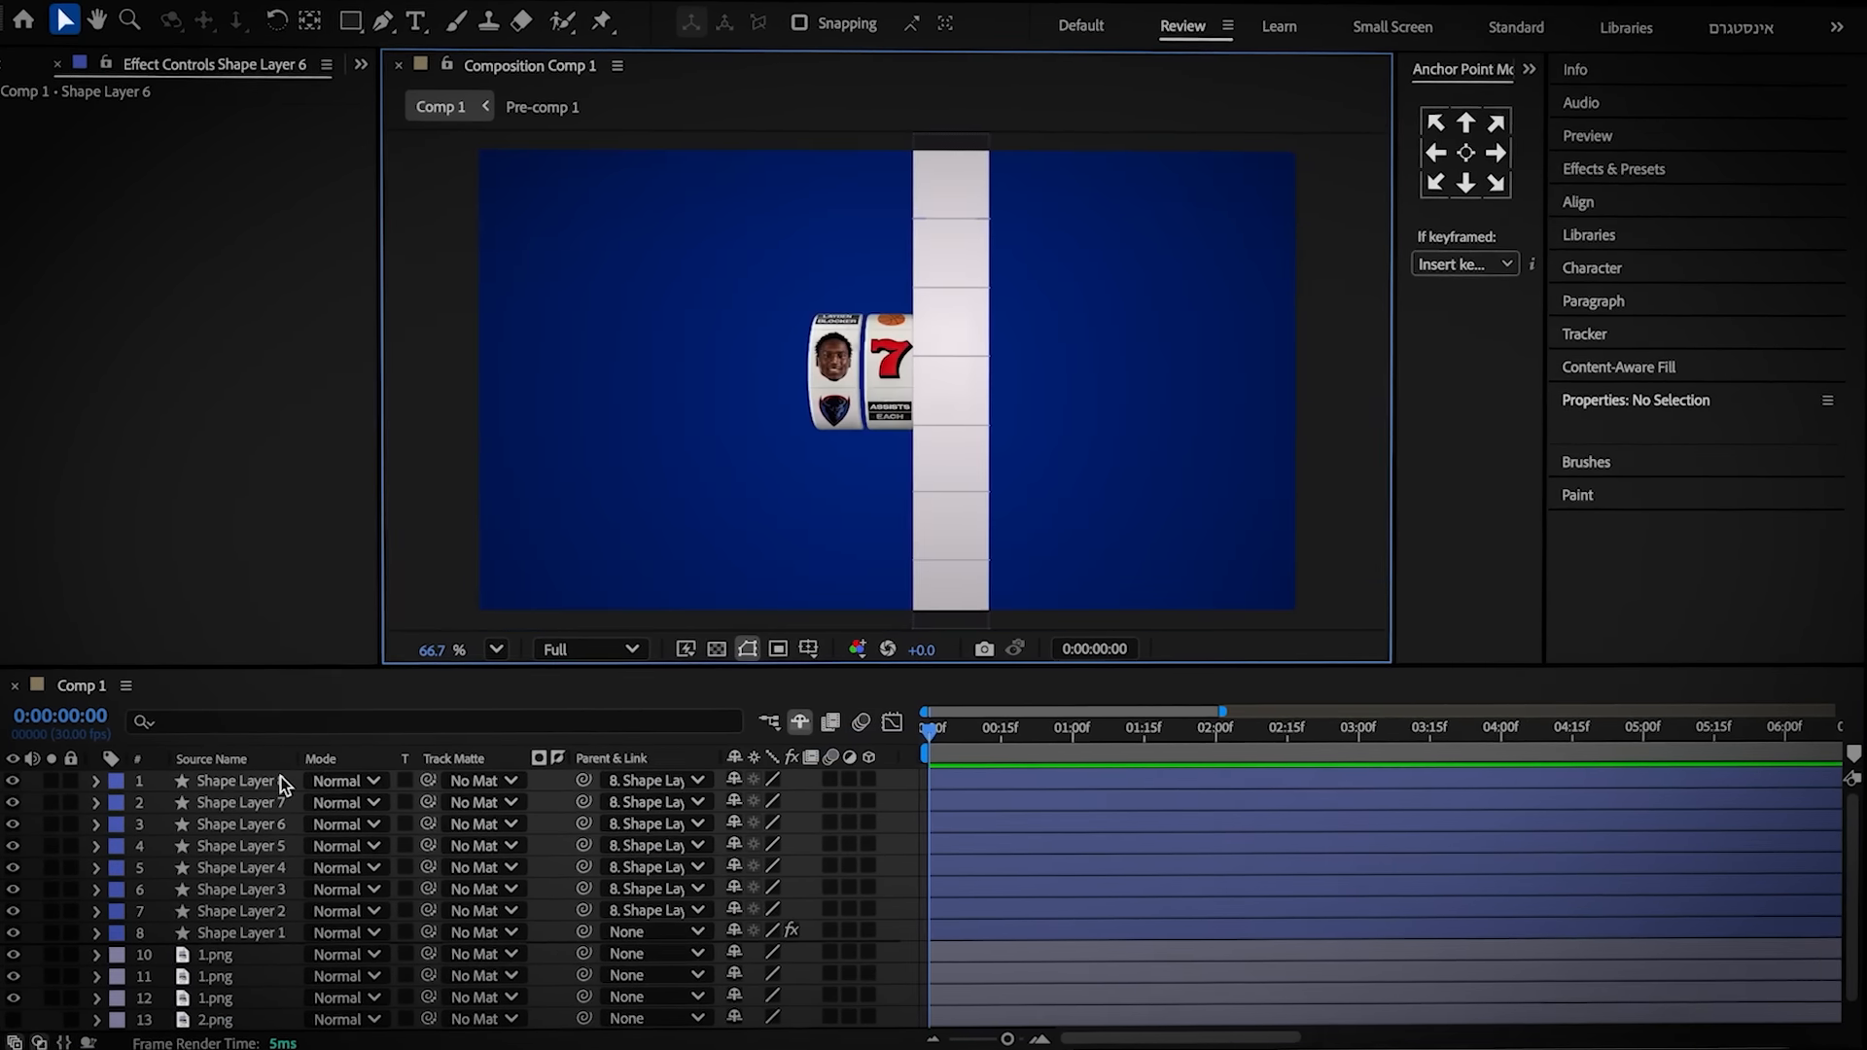
Pre-compose the eight shape layers and use the right reel's 1.png layer as the pre-comp's track matte
{"action": "left_click", "coordinate": [280, 780]}
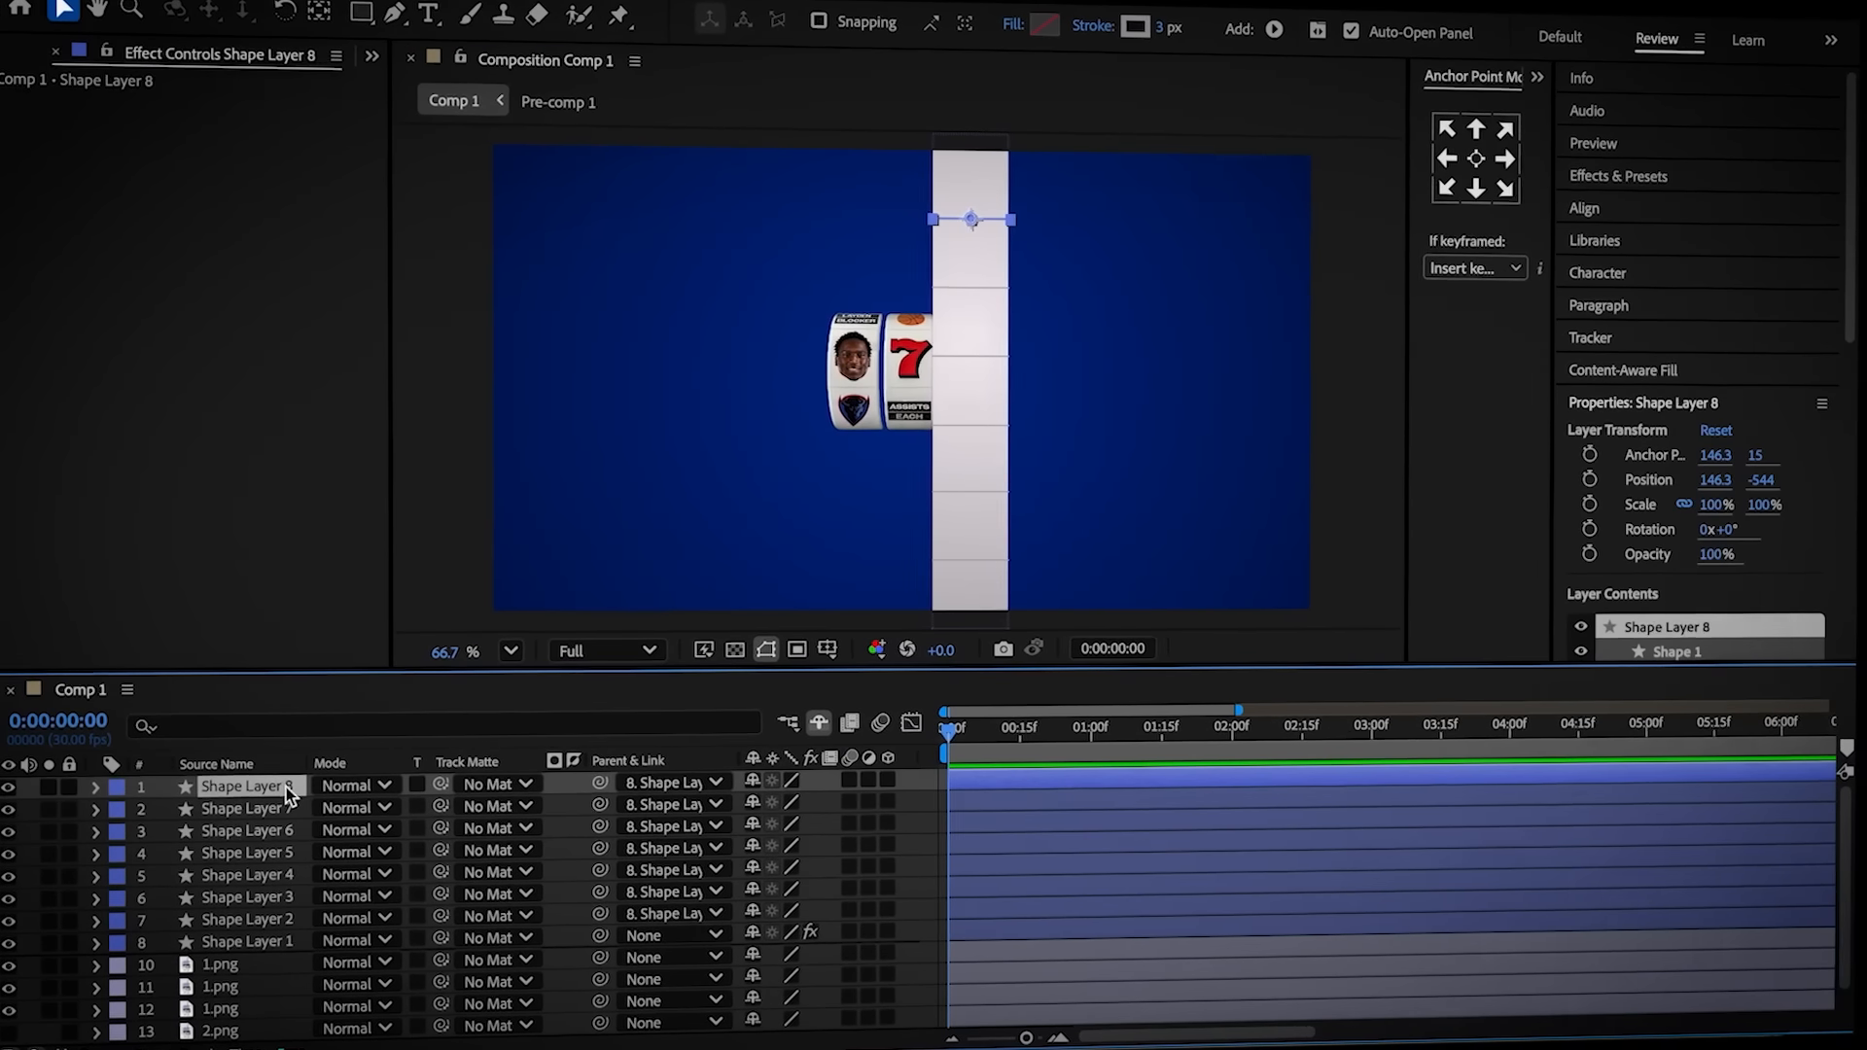
{"action": "left_click", "coordinate": [271, 933], "text": "shift"}
{"action": "right_click", "coordinate": [260, 809]}
{"action": "left_click", "coordinate": [337, 878]}
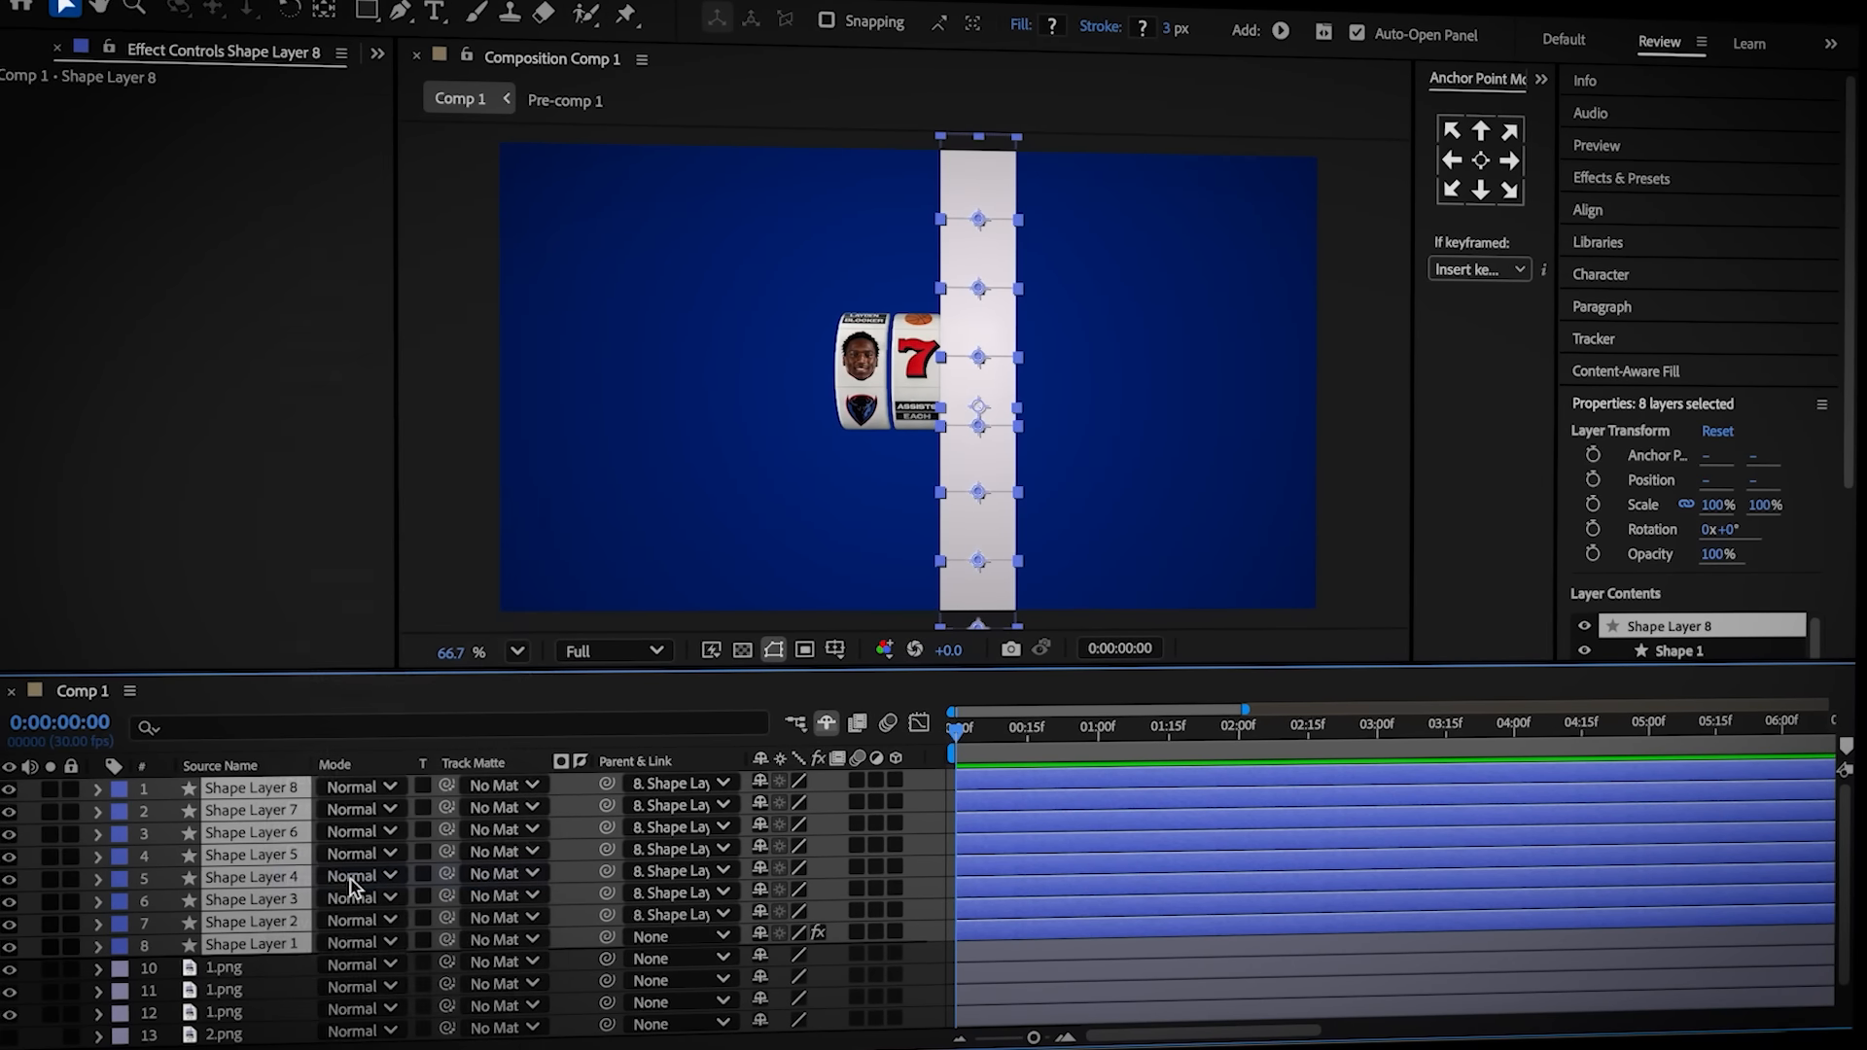
{"action": "left_click", "coordinate": [1188, 716]}
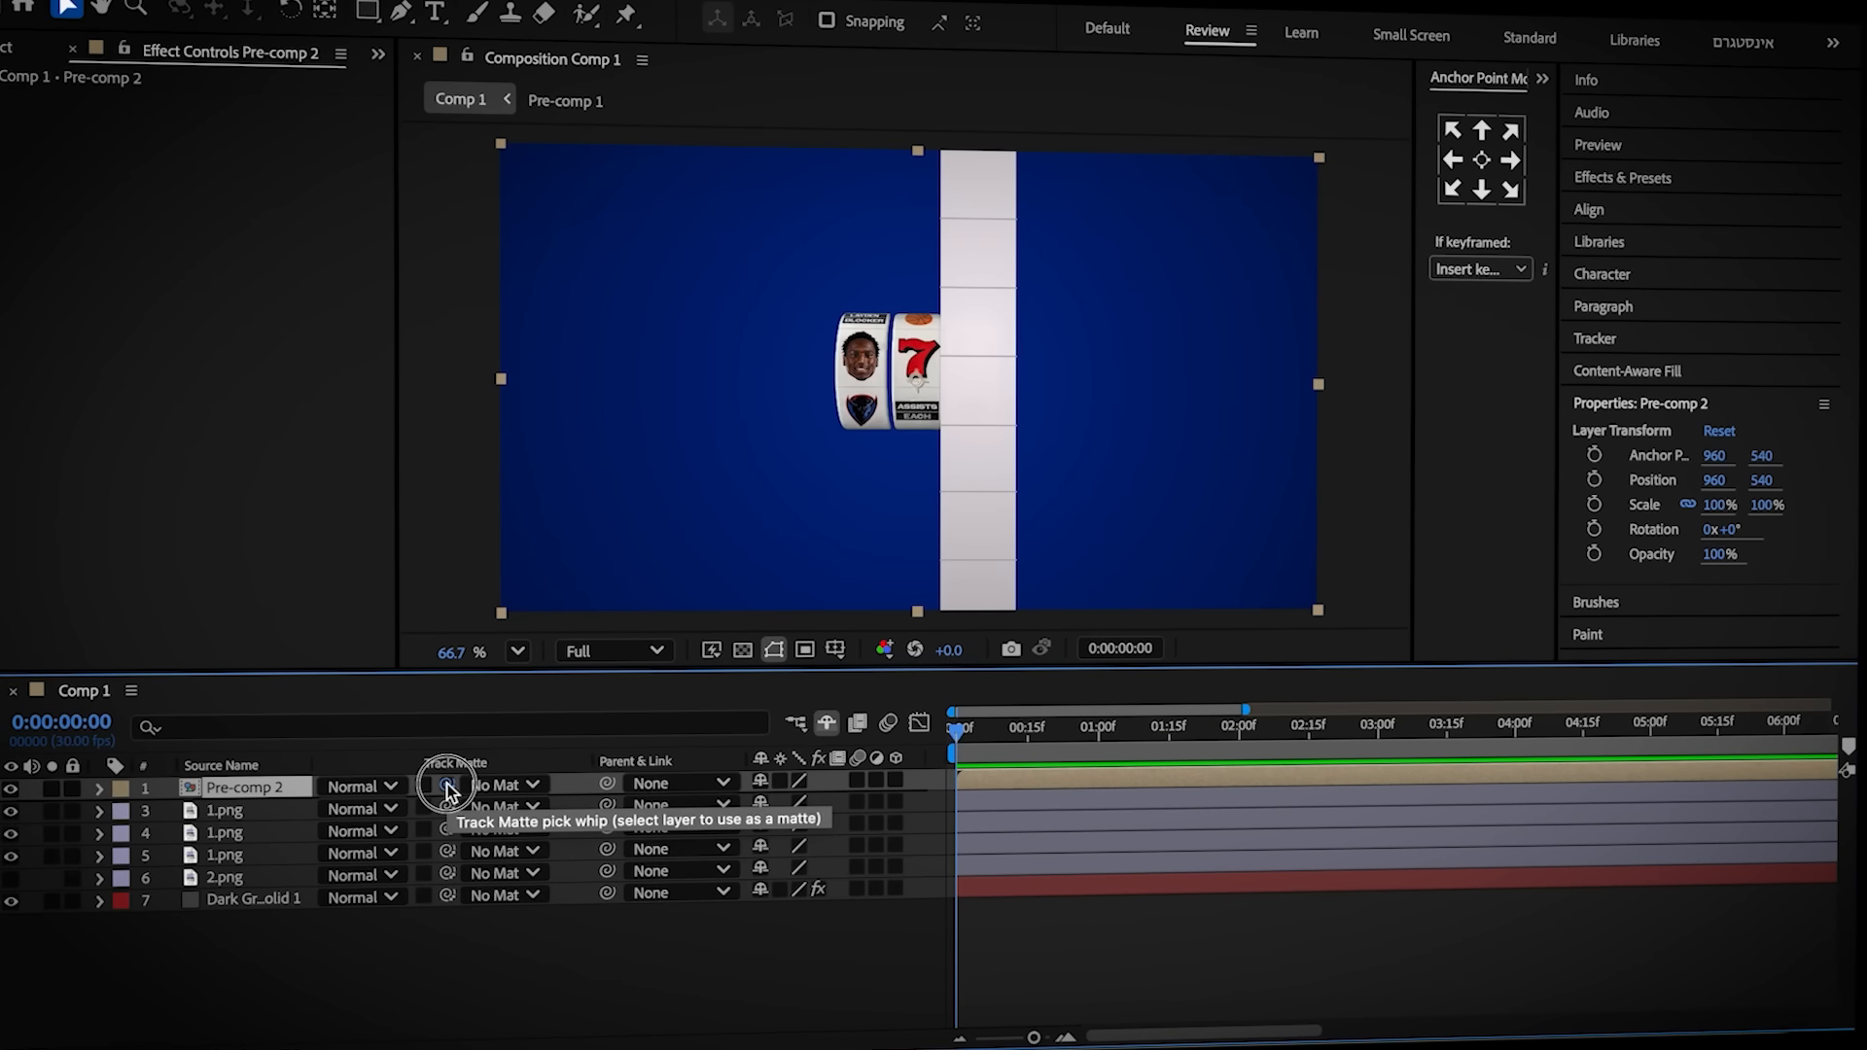
{"action": "left_click_drag", "start_coordinate": [448, 790], "coordinate": [279, 852]}
Duplicate the matted pre-comp, switch the copy's track matte to the middle reel's layer, and set its X position to 846
{"action": "key", "text": "ctrl+d"}
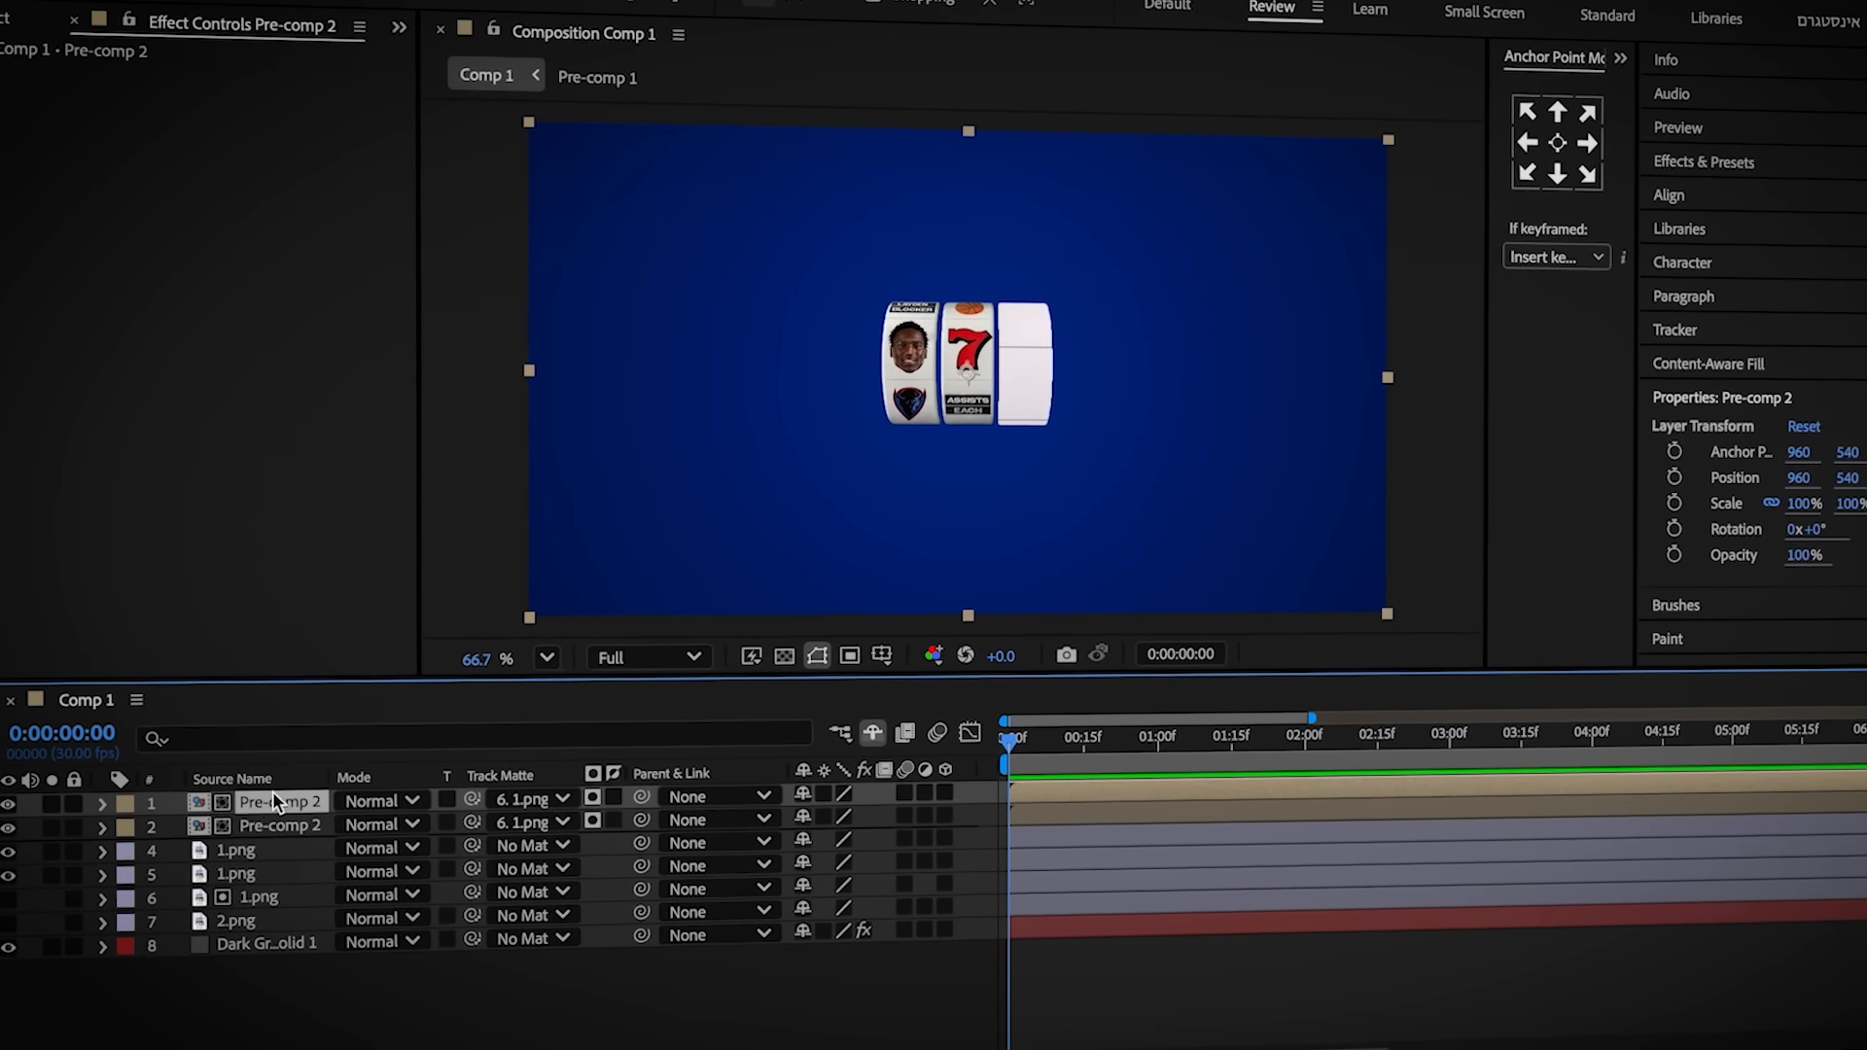
{"action": "left_click_drag", "start_coordinate": [476, 799], "coordinate": [420, 827]}
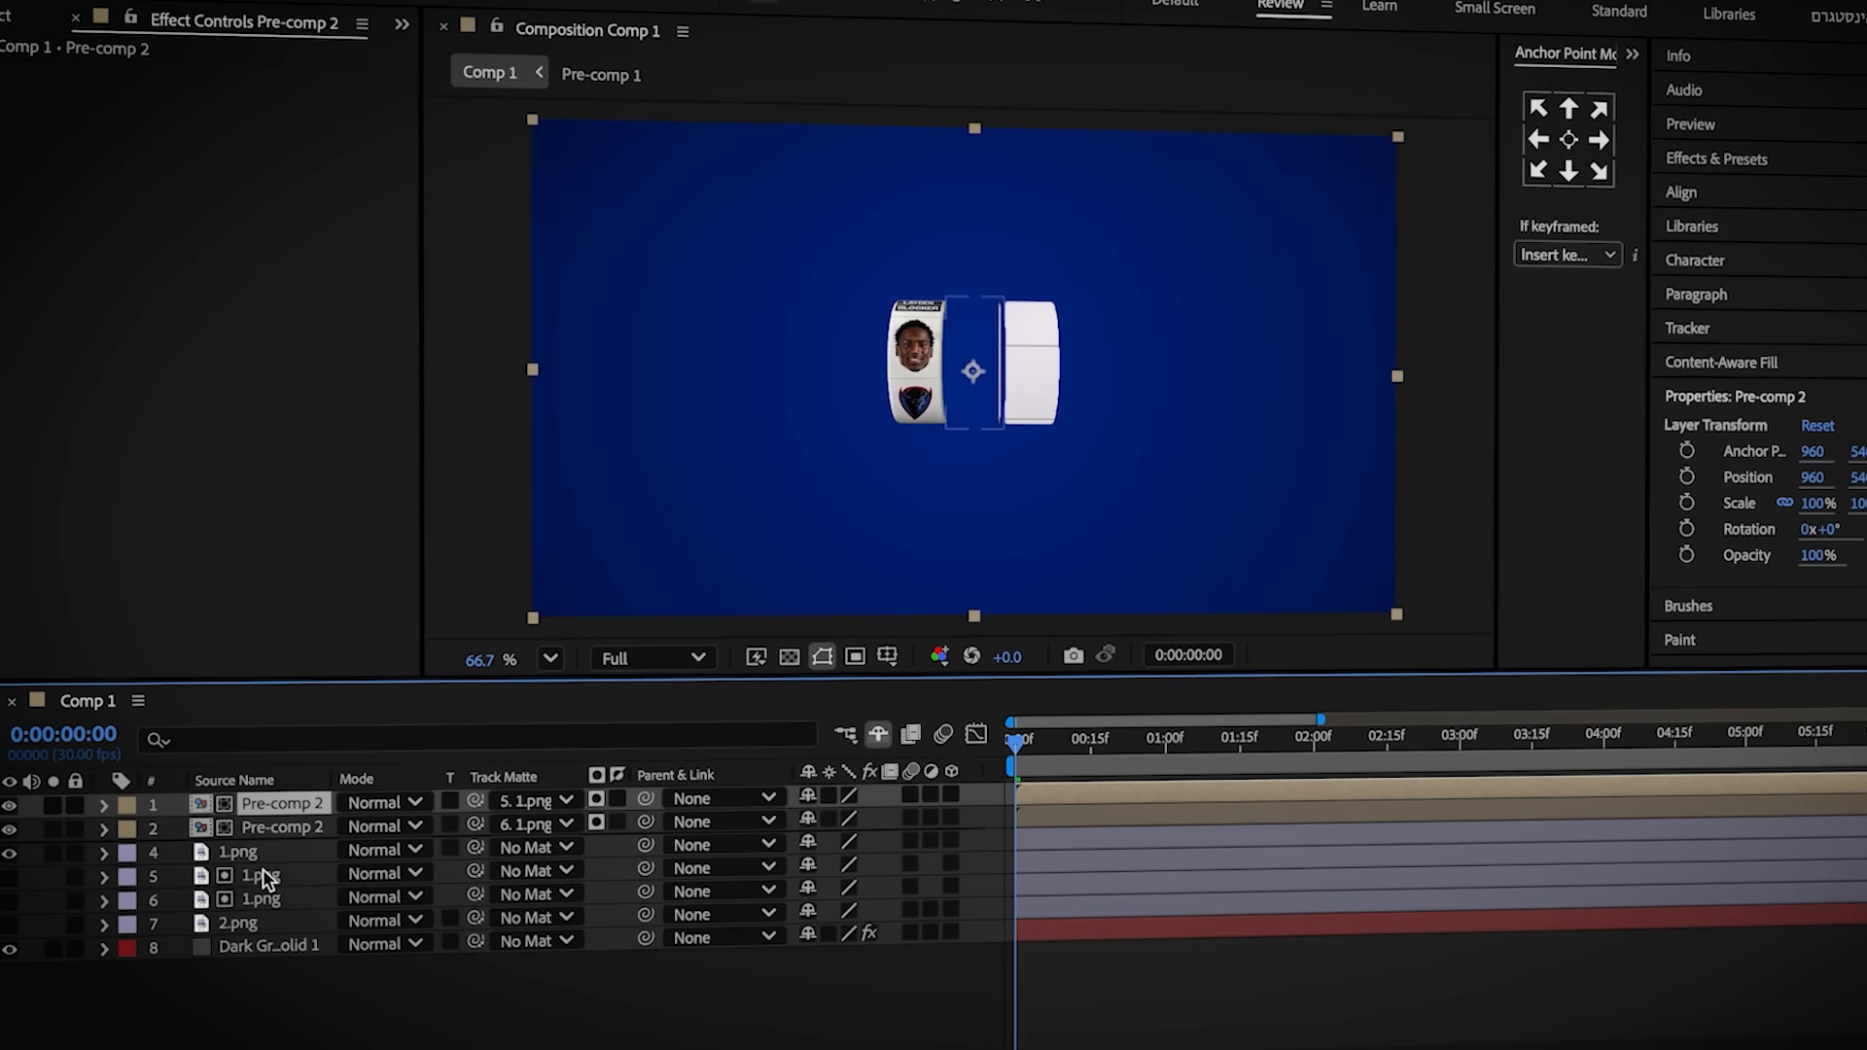
{"action": "key", "text": "p"}
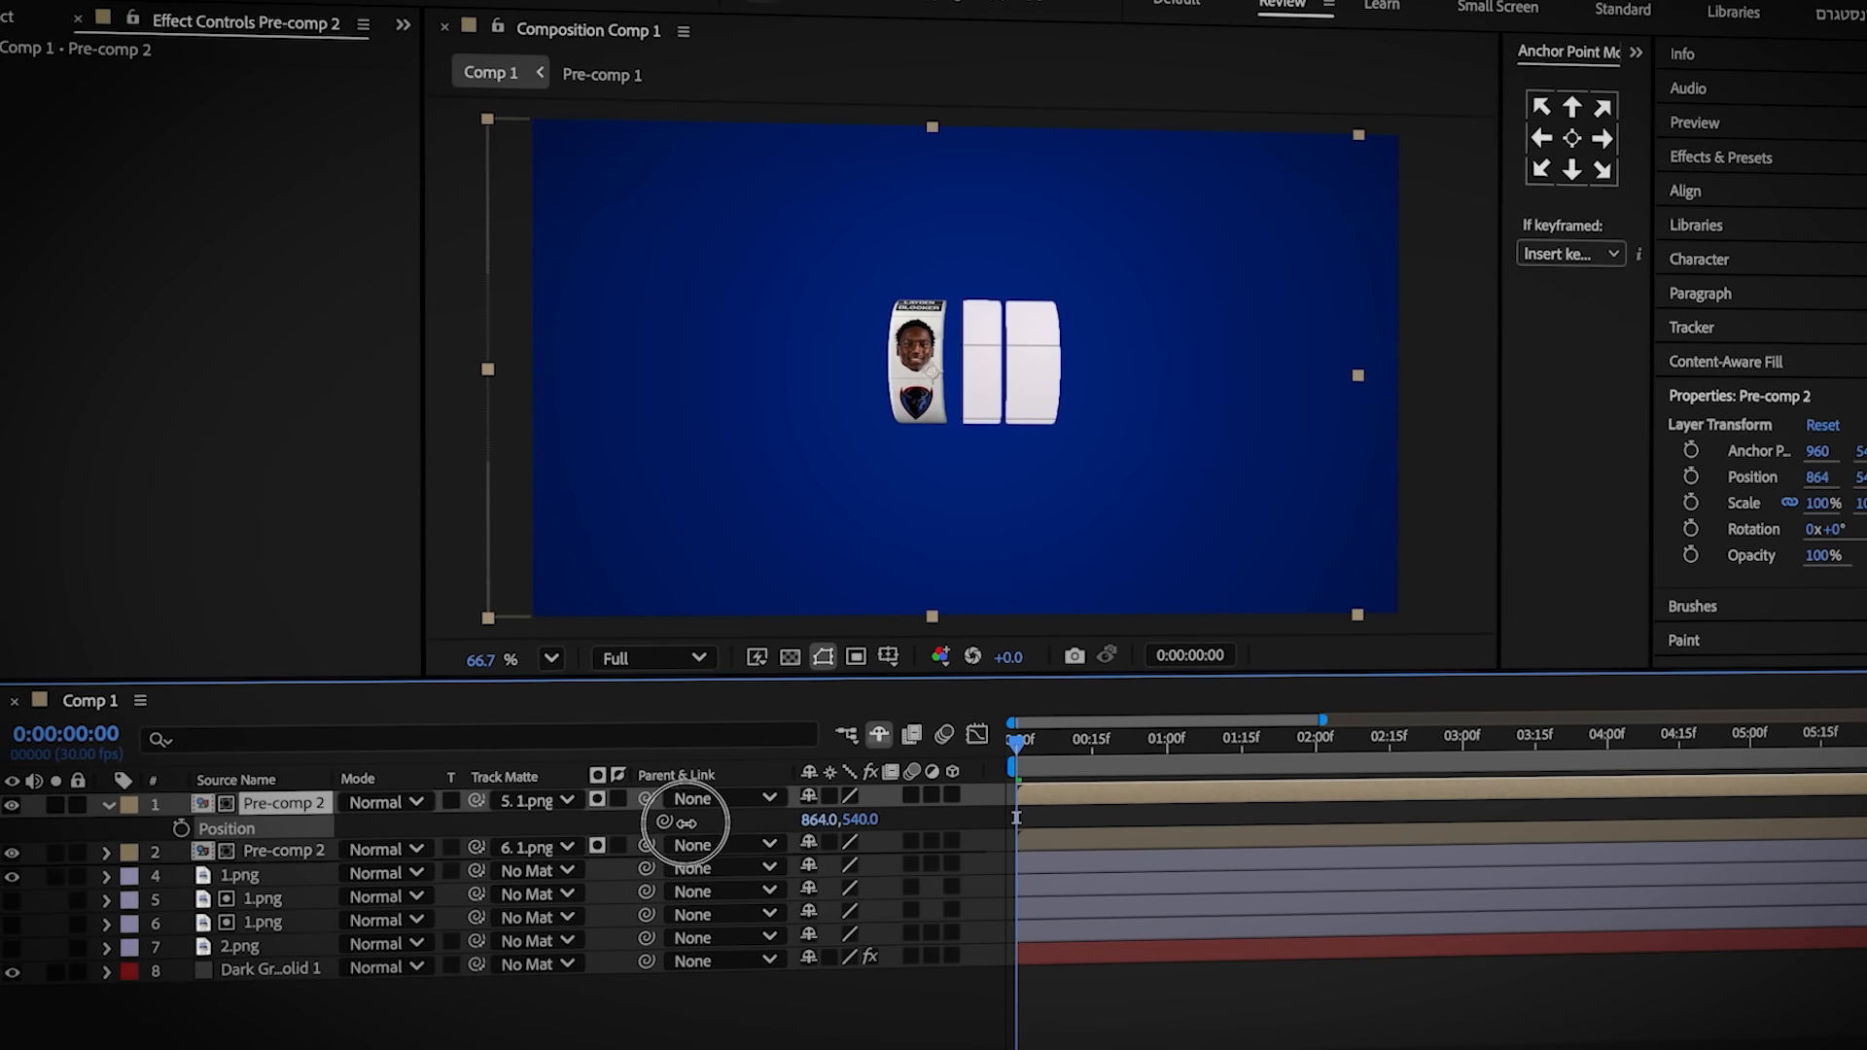
{"action": "left_click_drag", "start_coordinate": [686, 822], "coordinate": [634, 826]}
{"action": "left_click", "coordinate": [111, 803]}
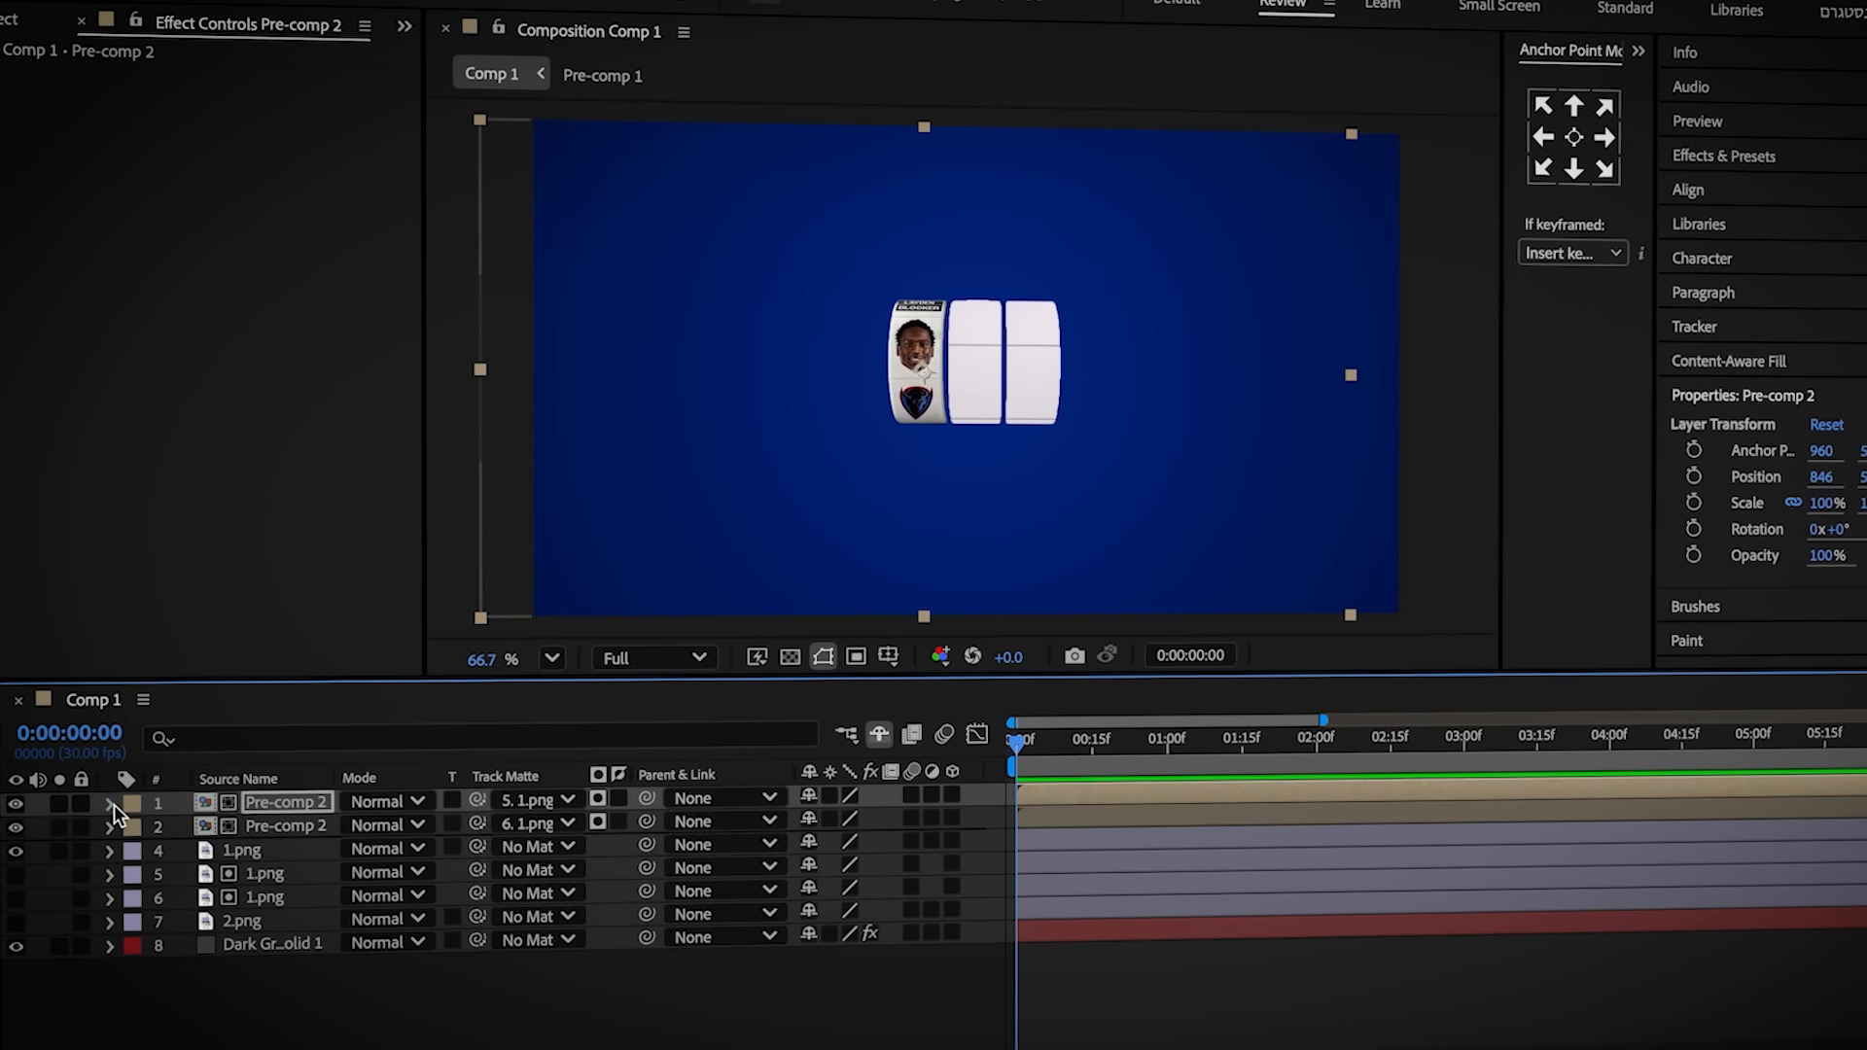
Duplicate the middle reel's pre-comp, matte the copy with the left reel's layer, and shift it left over that reel
{"action": "key", "text": "ctrl+d"}
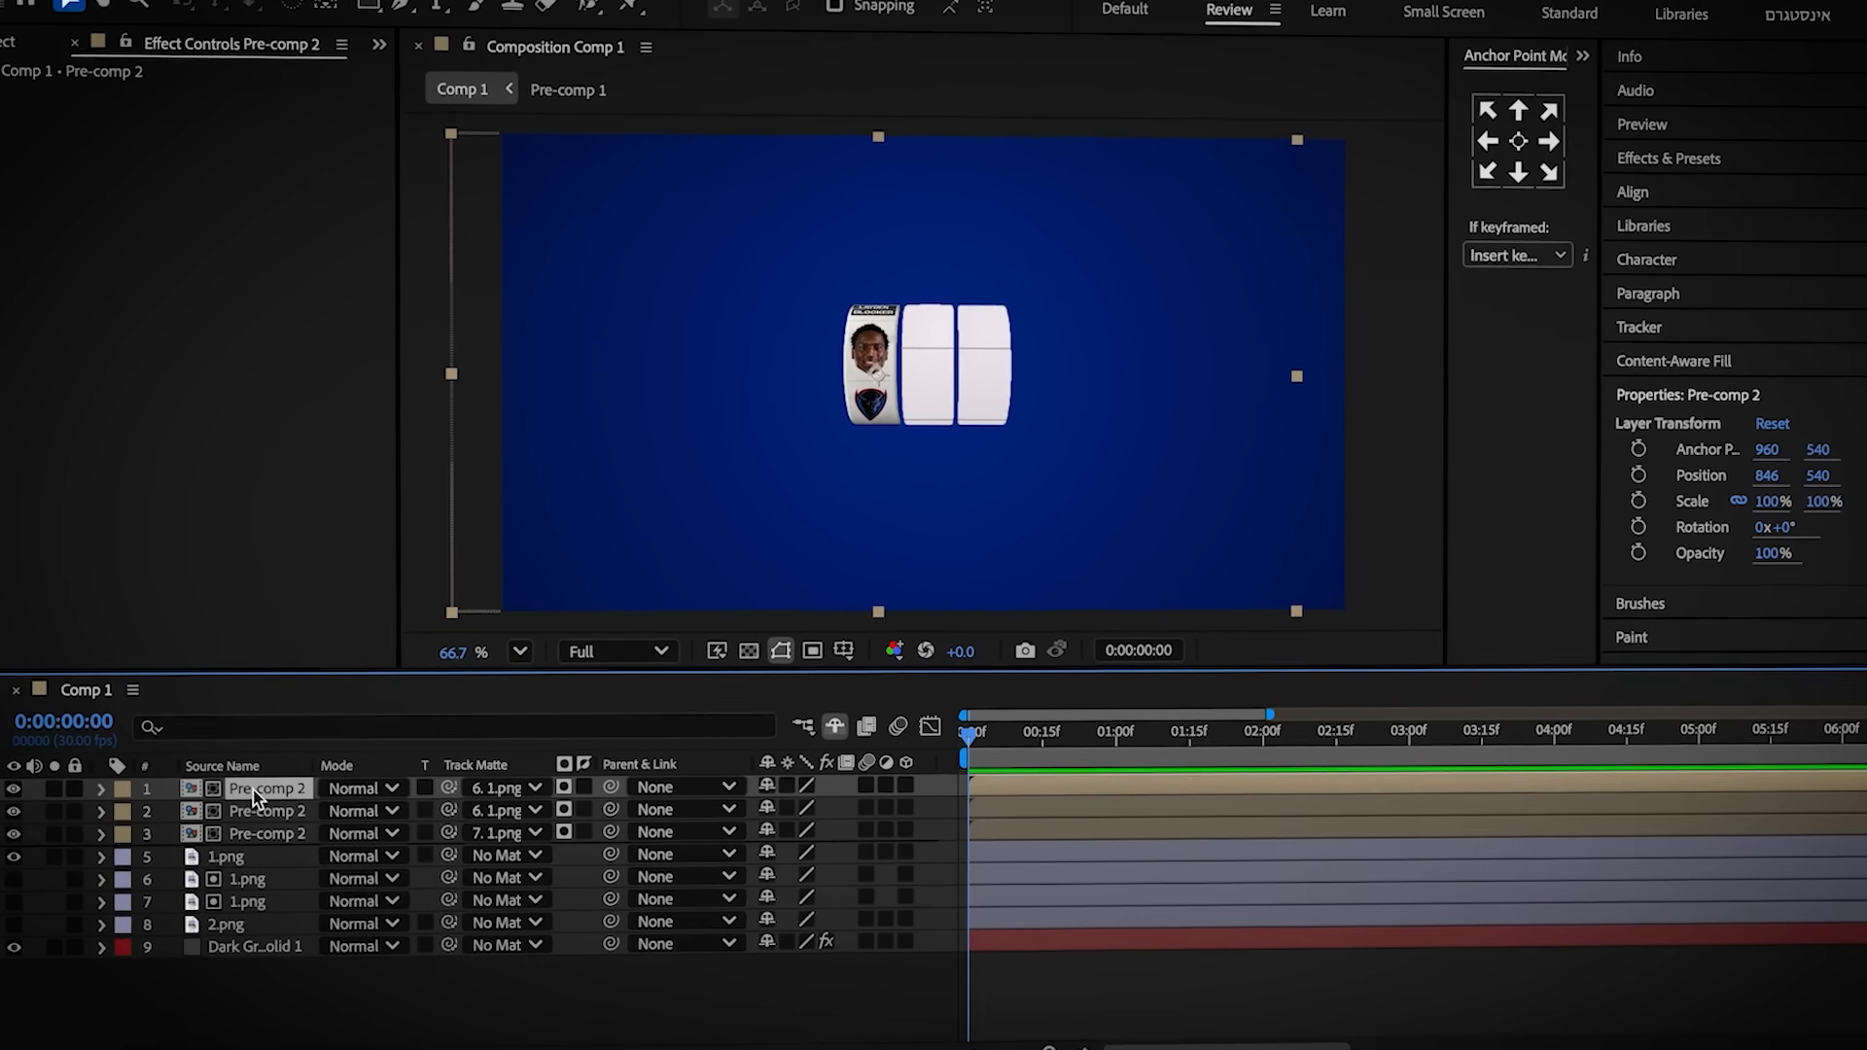
{"action": "left_click_drag", "start_coordinate": [459, 794], "coordinate": [277, 842]}
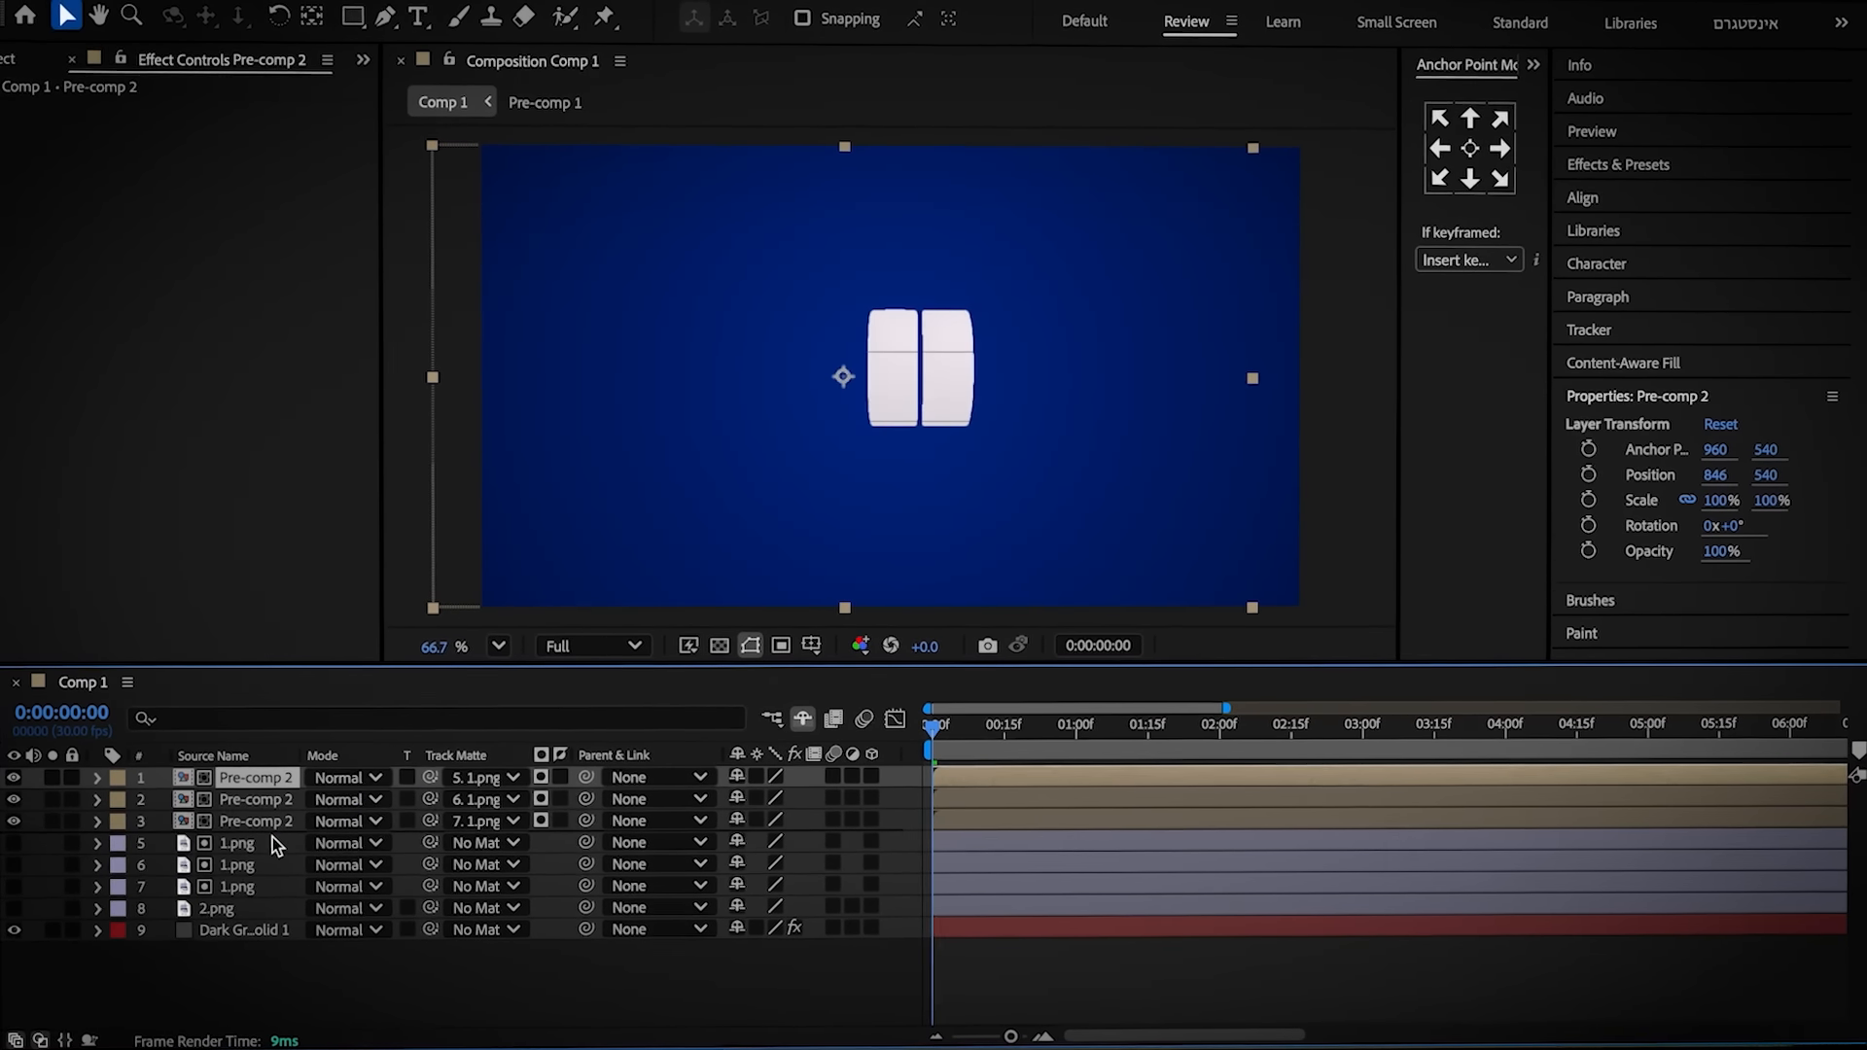
{"action": "key", "text": "p"}
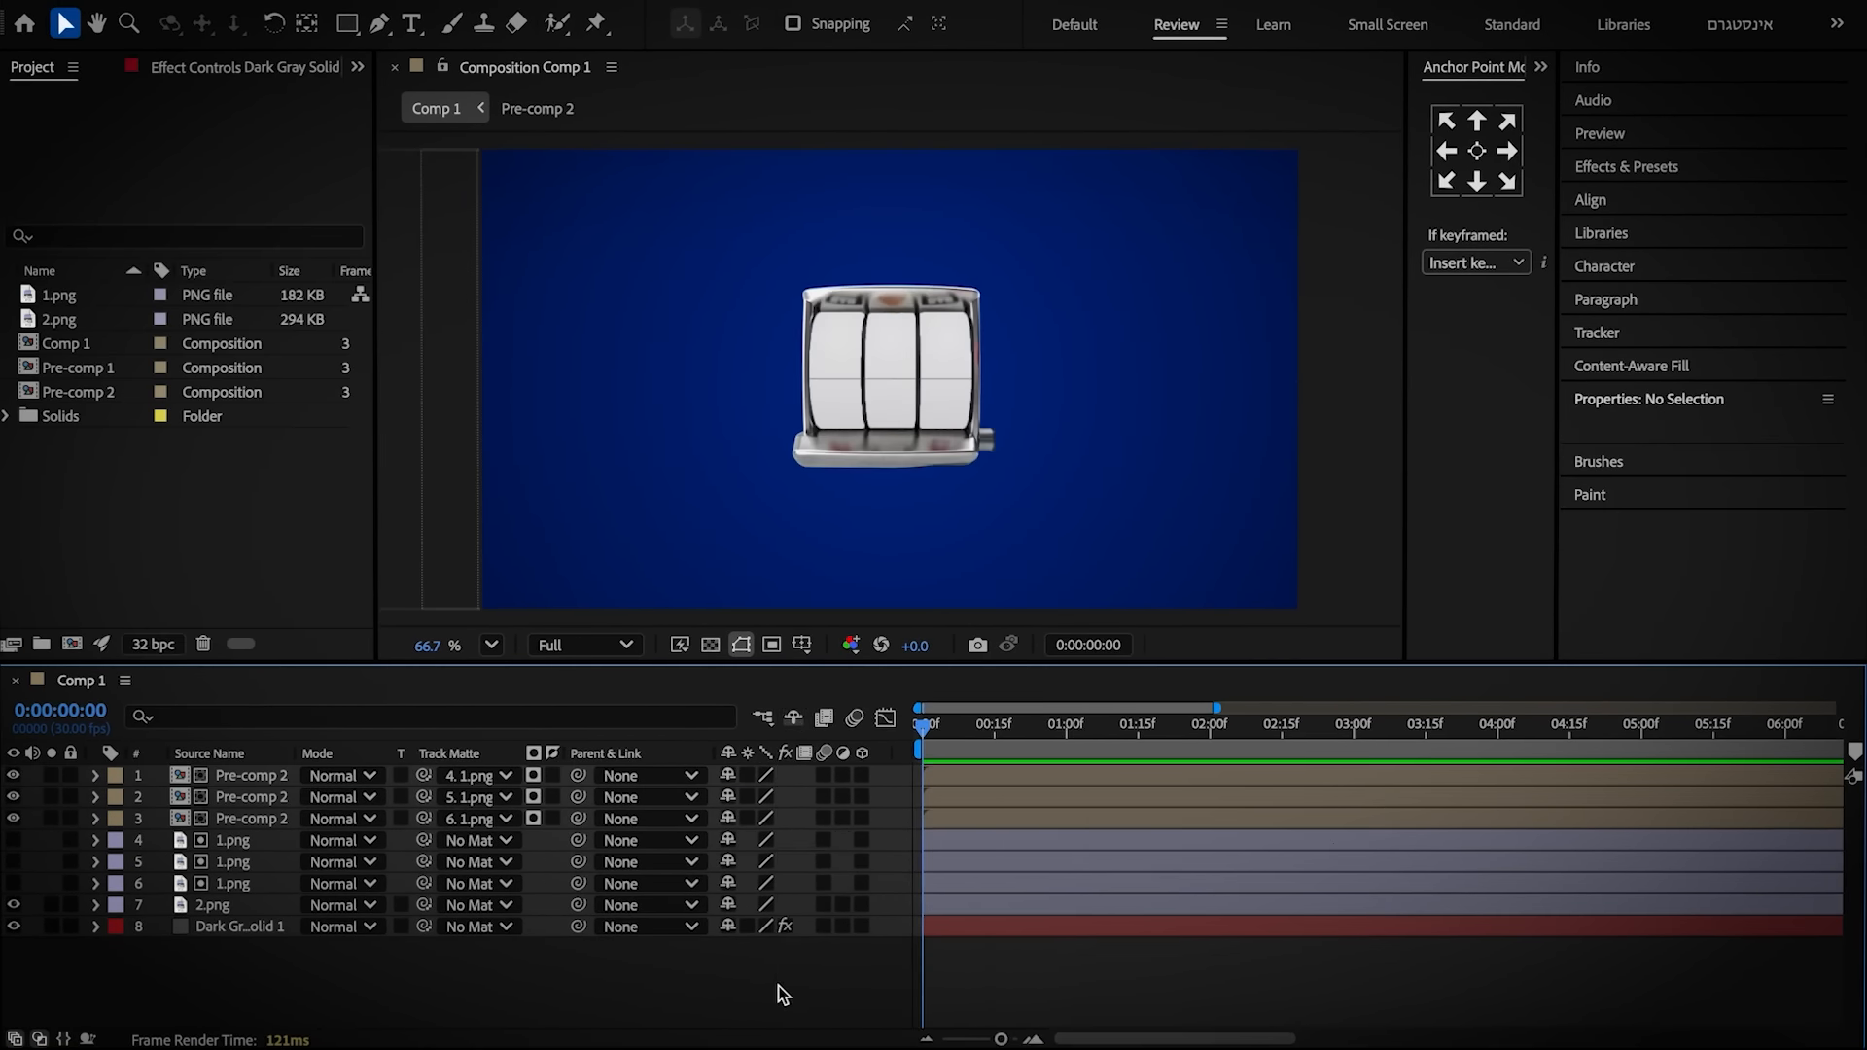
Create a new shape layer holding a white rectangle that fills the composition
{"action": "right_click", "coordinate": [775, 988]}
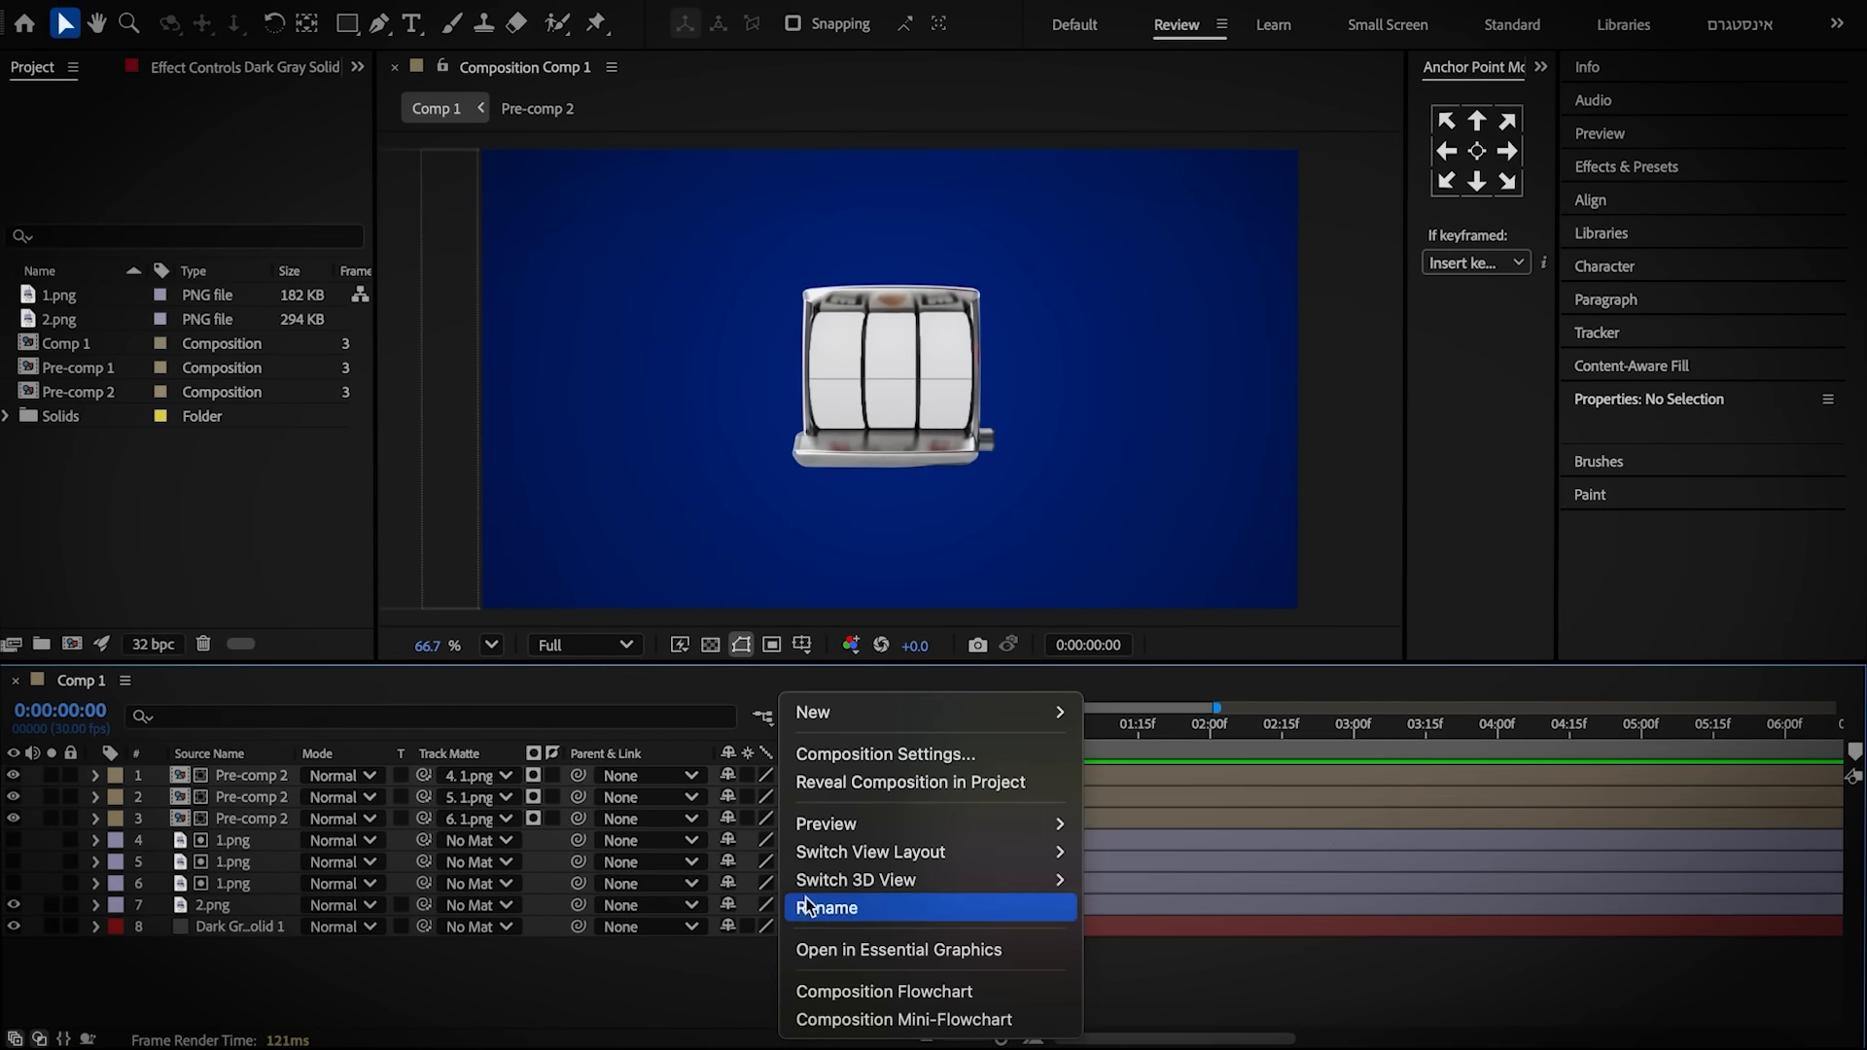
{"action": "mouse_move", "coordinate": [908, 713]}
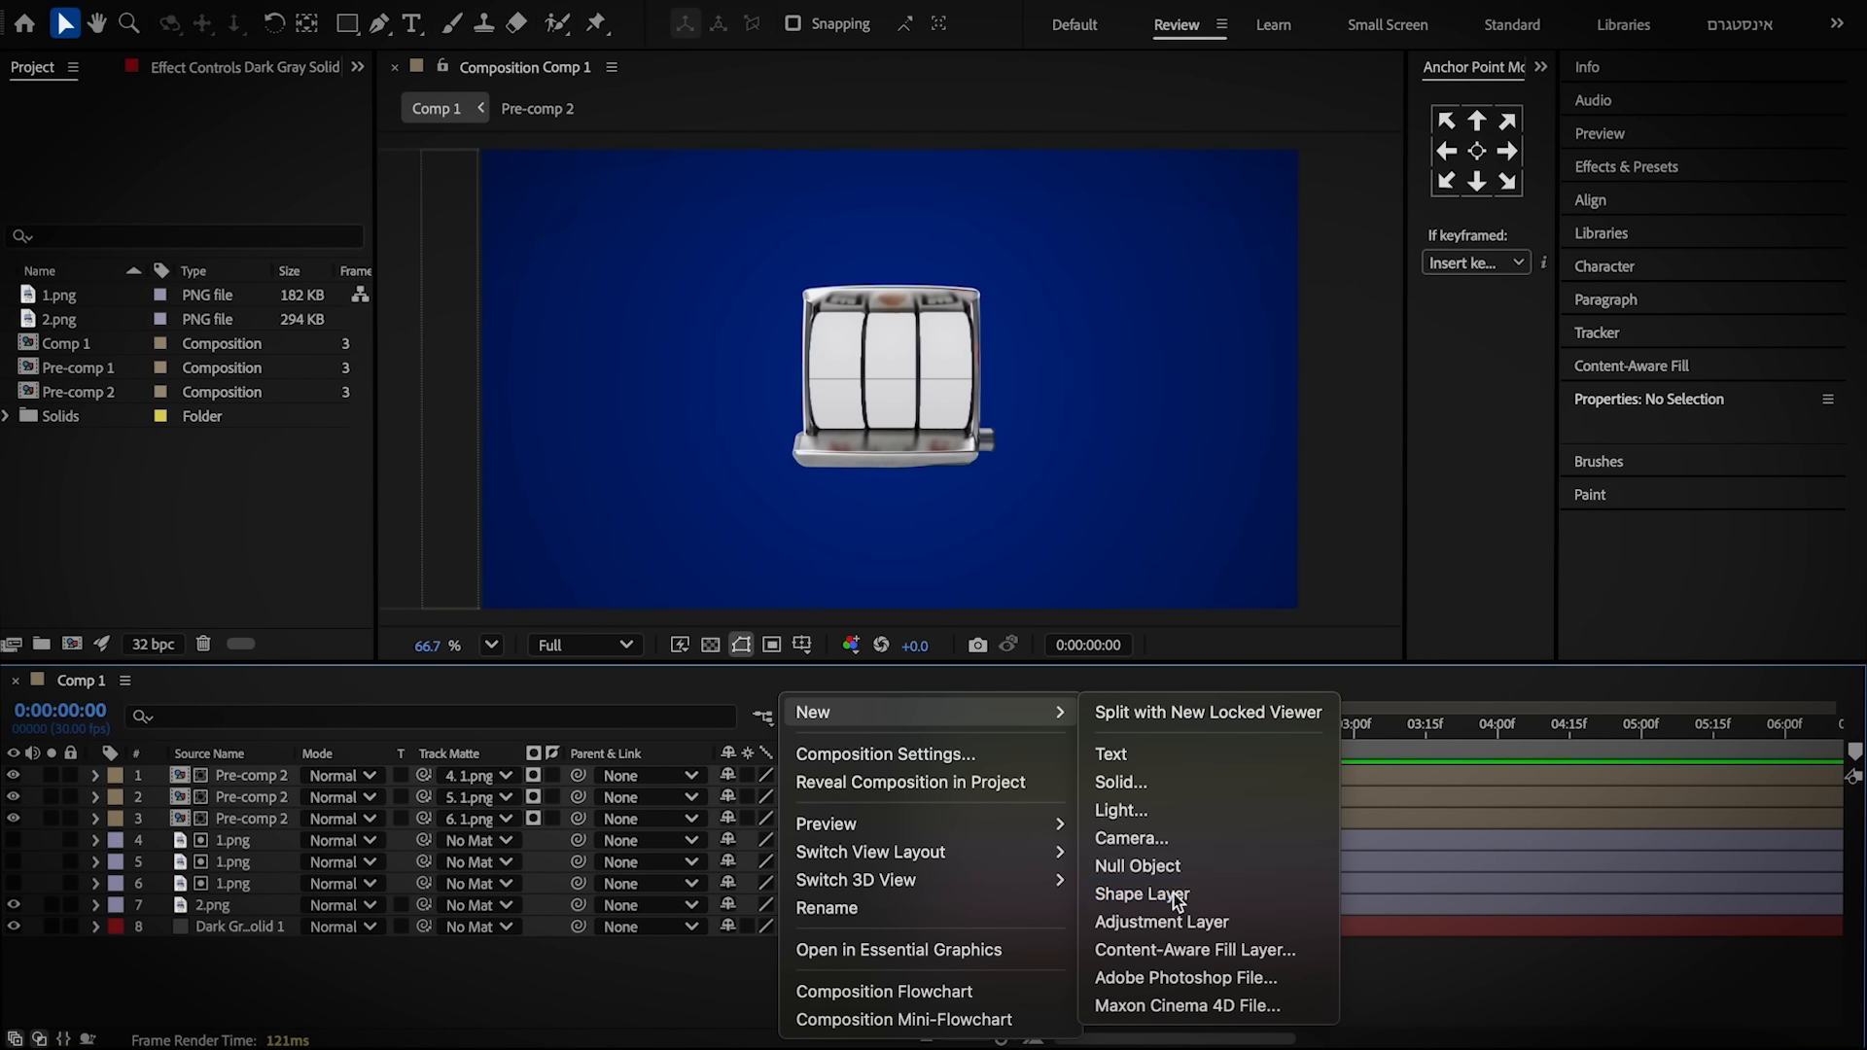
{"action": "left_click", "coordinate": [1143, 894]}
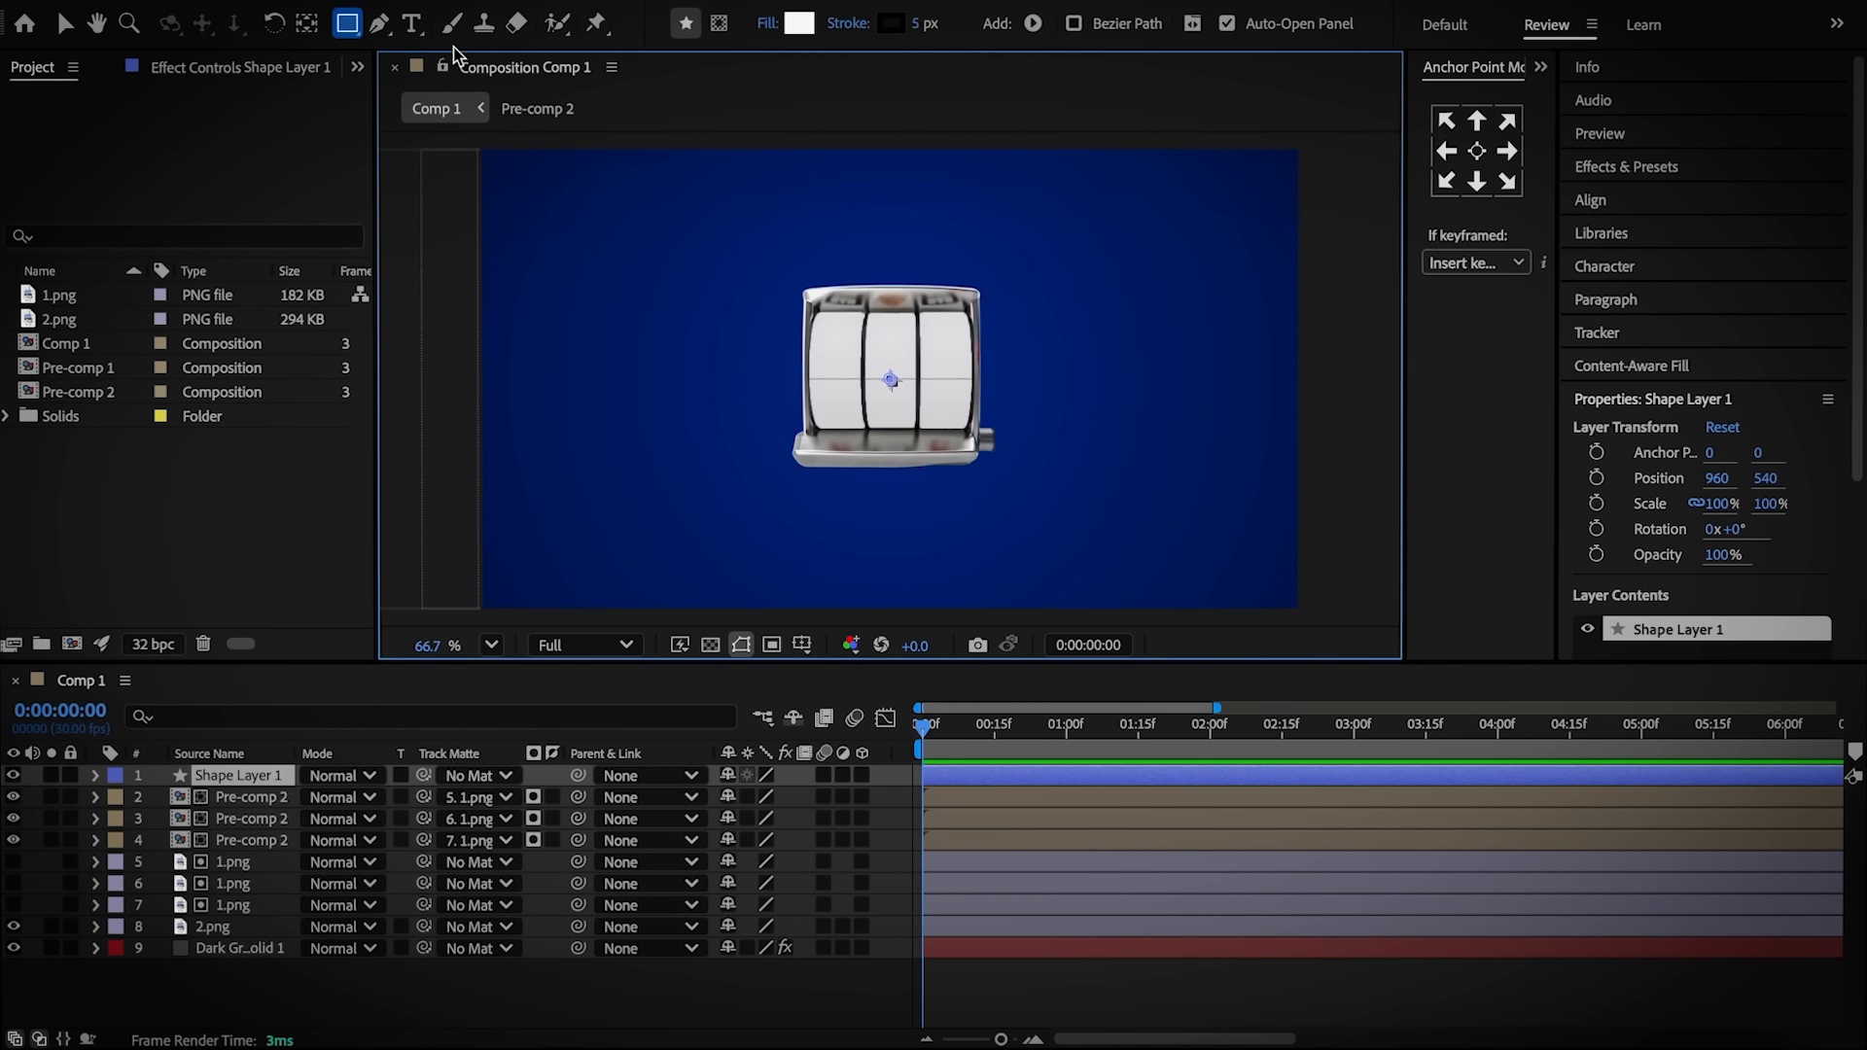
{"action": "double_click", "coordinate": [347, 30]}
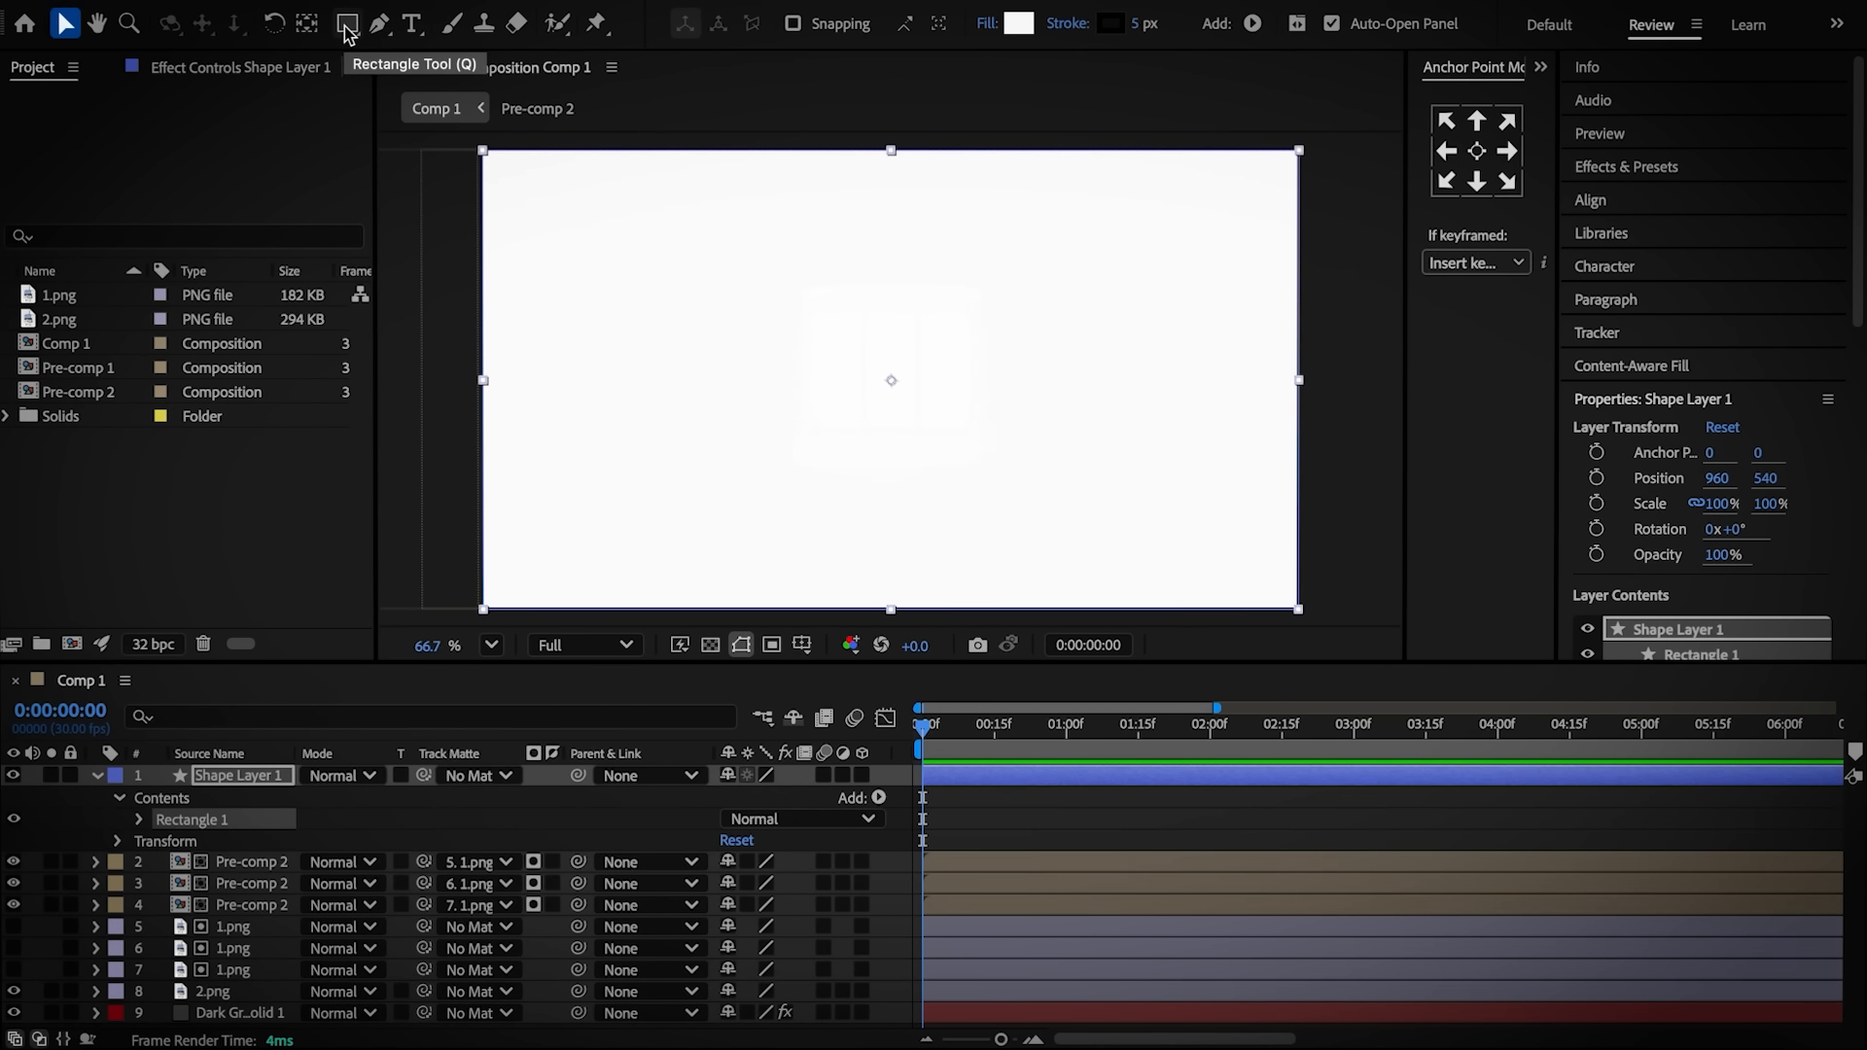
Unlink the white rectangle's size proportions and set its size to 150 by 150
{"action": "left_click", "coordinate": [249, 778]}
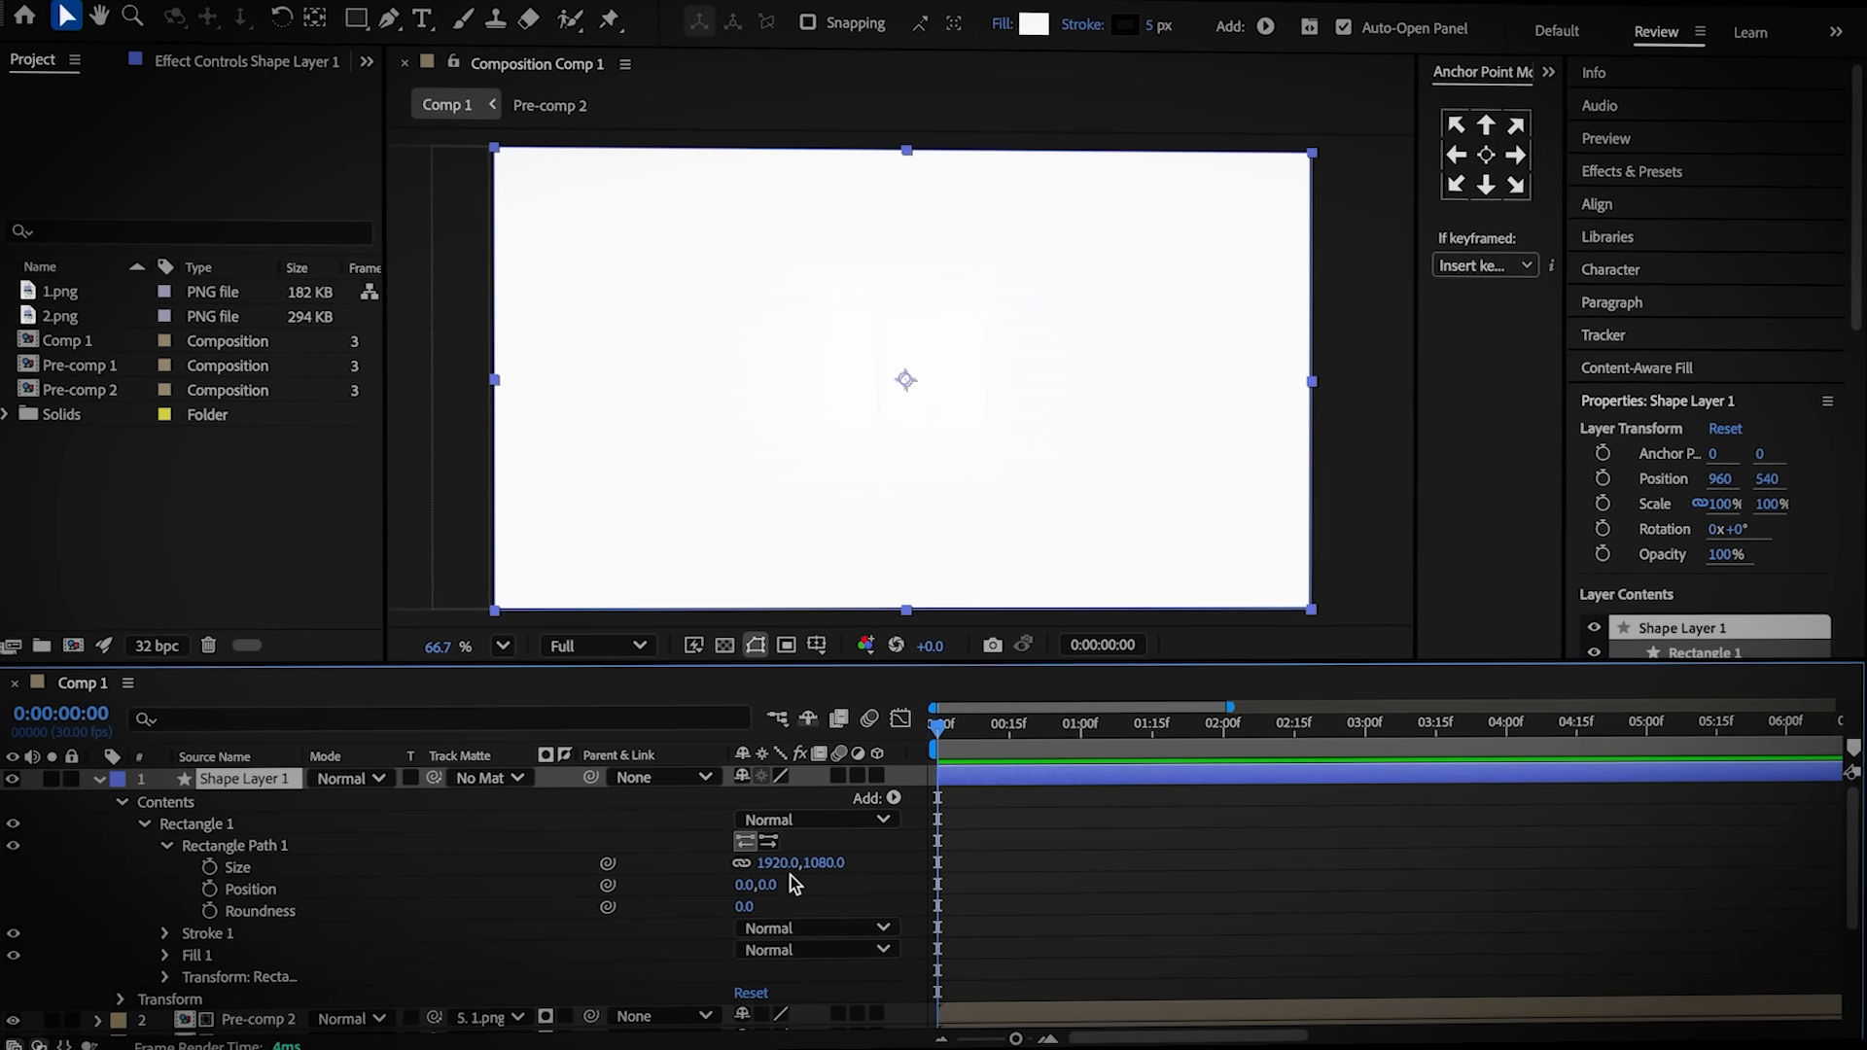
{"action": "left_click", "coordinate": [748, 865]}
{"action": "left_click", "coordinate": [787, 866]}
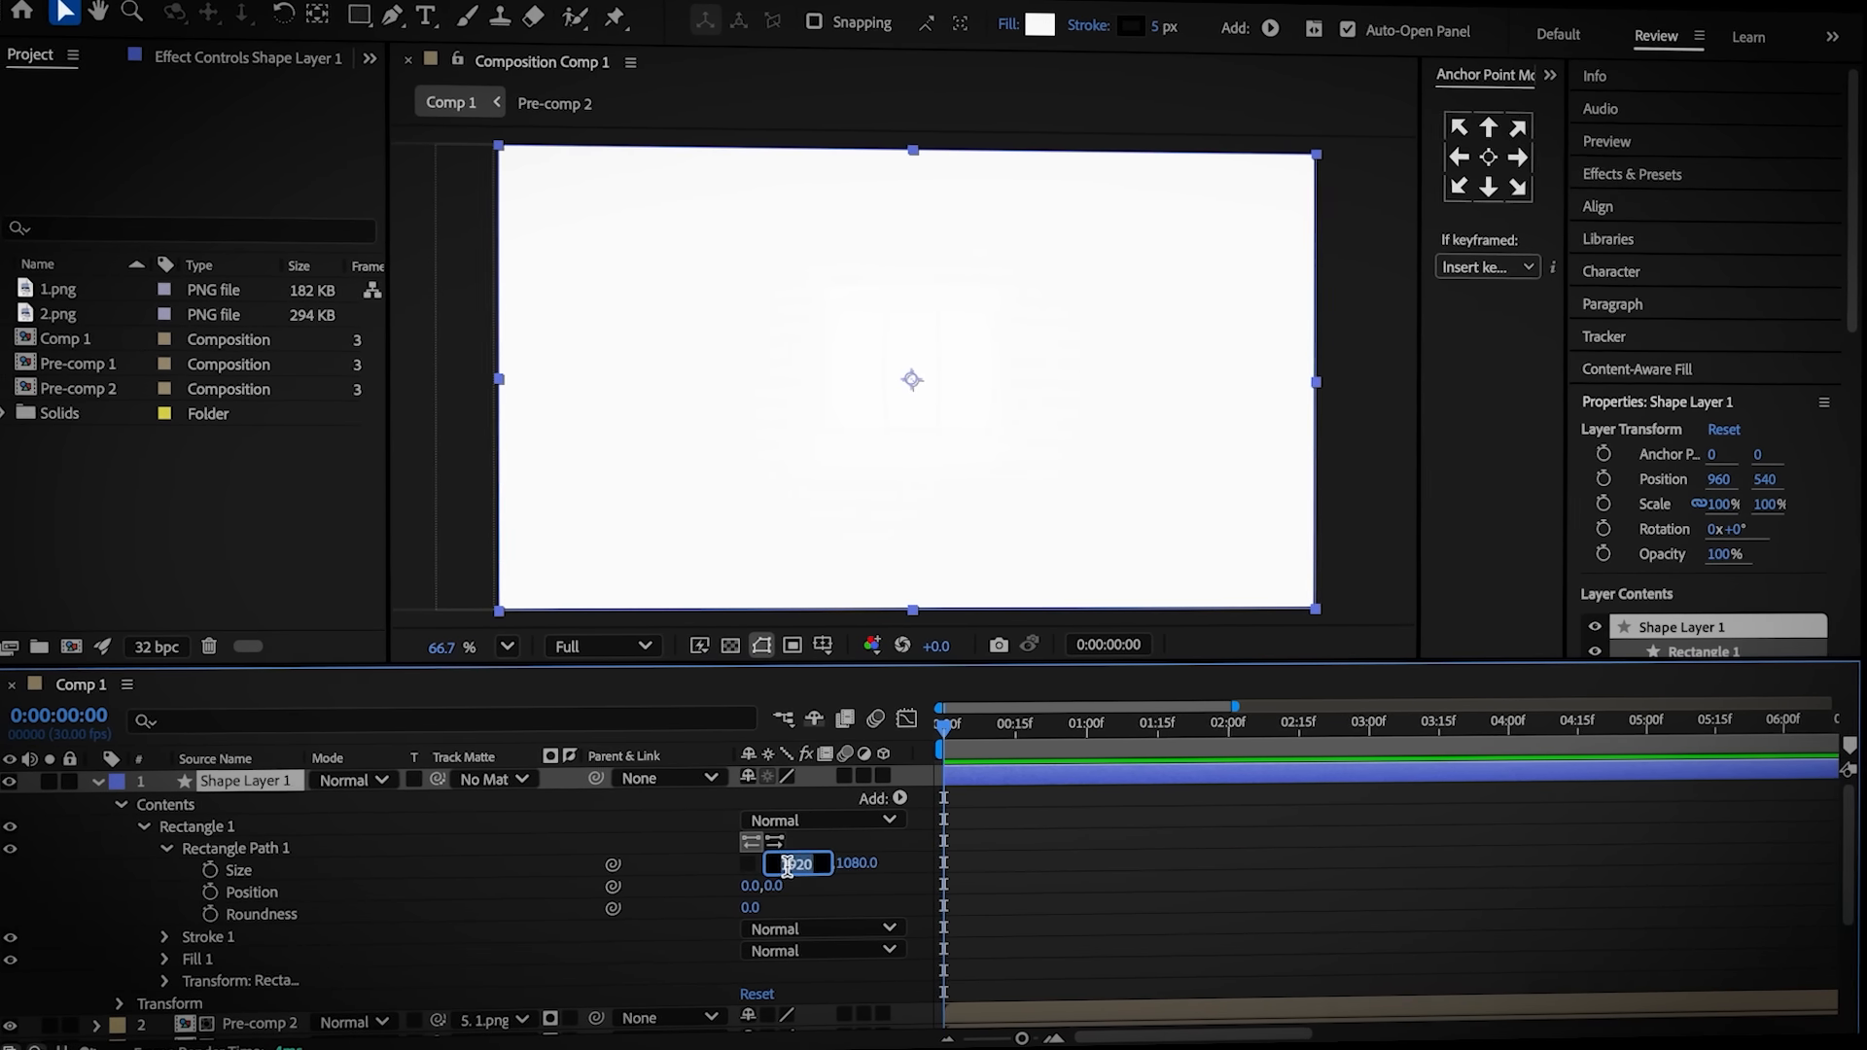
{"action": "type", "text": "150"}
{"action": "left_click", "coordinate": [856, 867]}
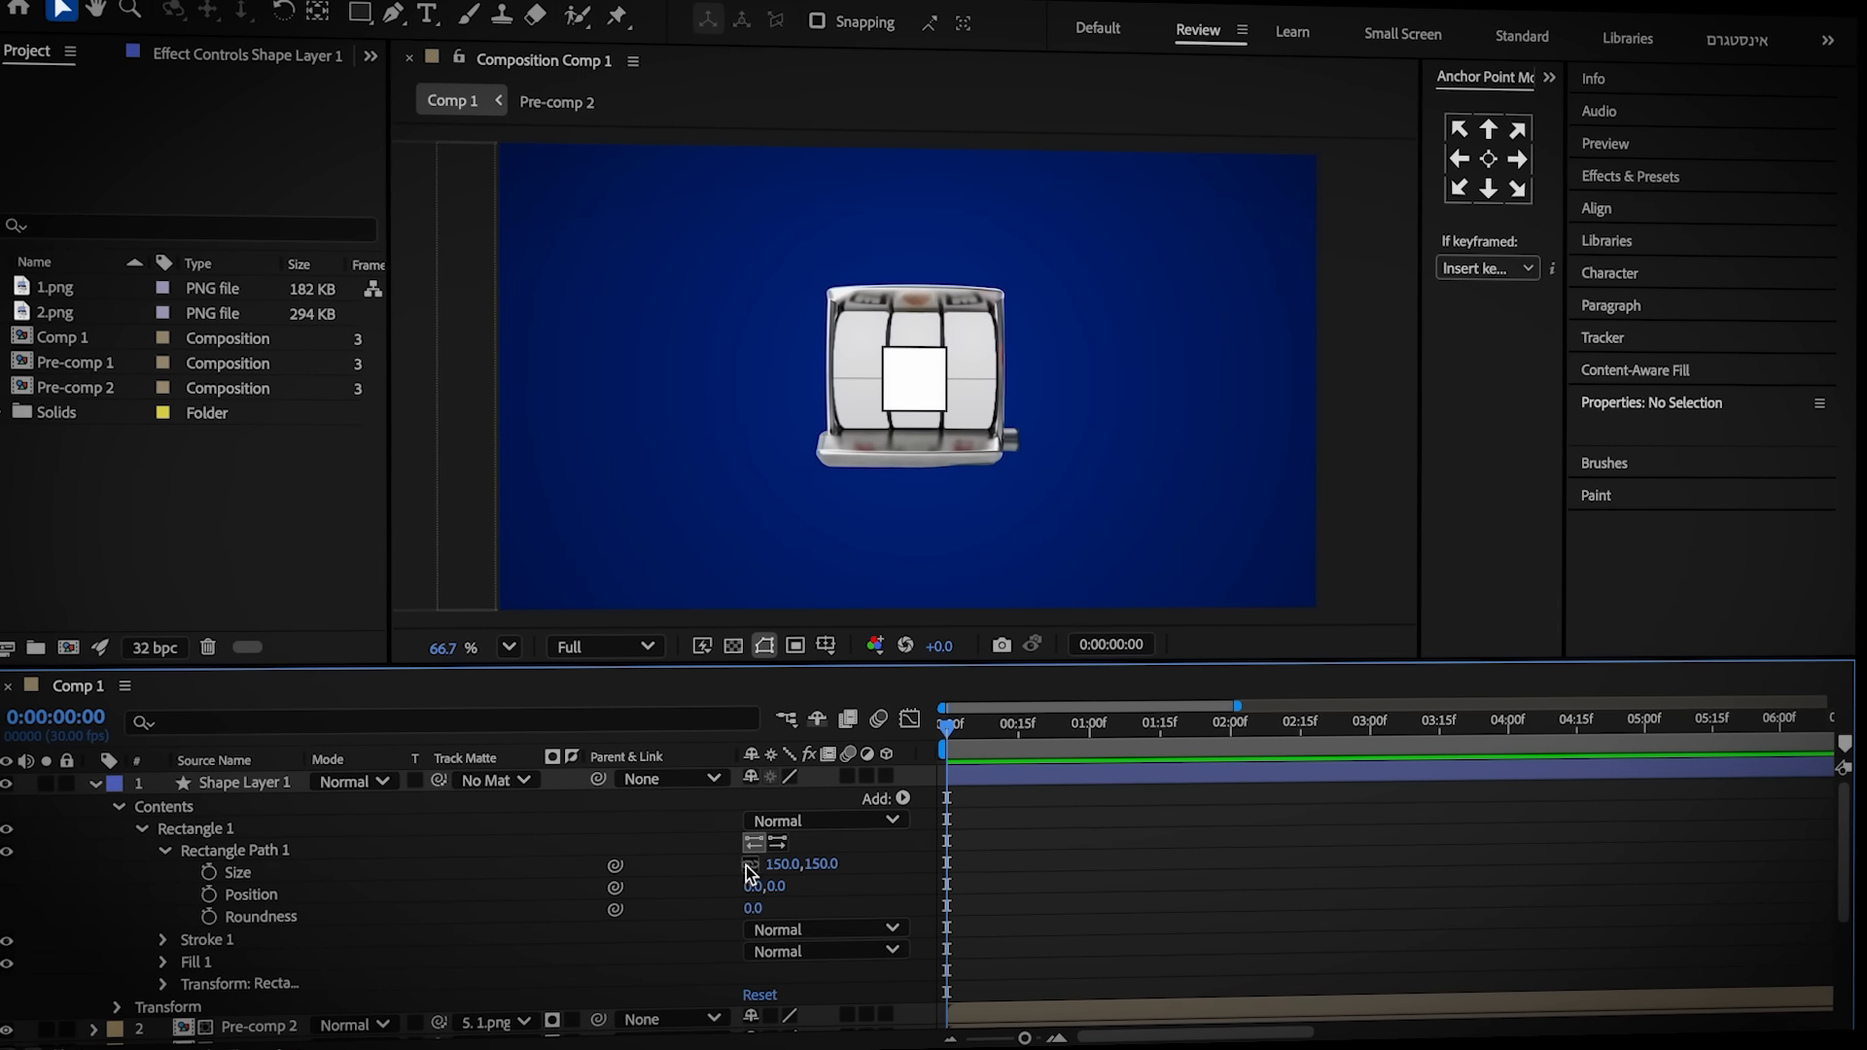
Pre-compose the white square's shape layer and open the resulting composition
{"action": "right_click", "coordinate": [253, 781]}
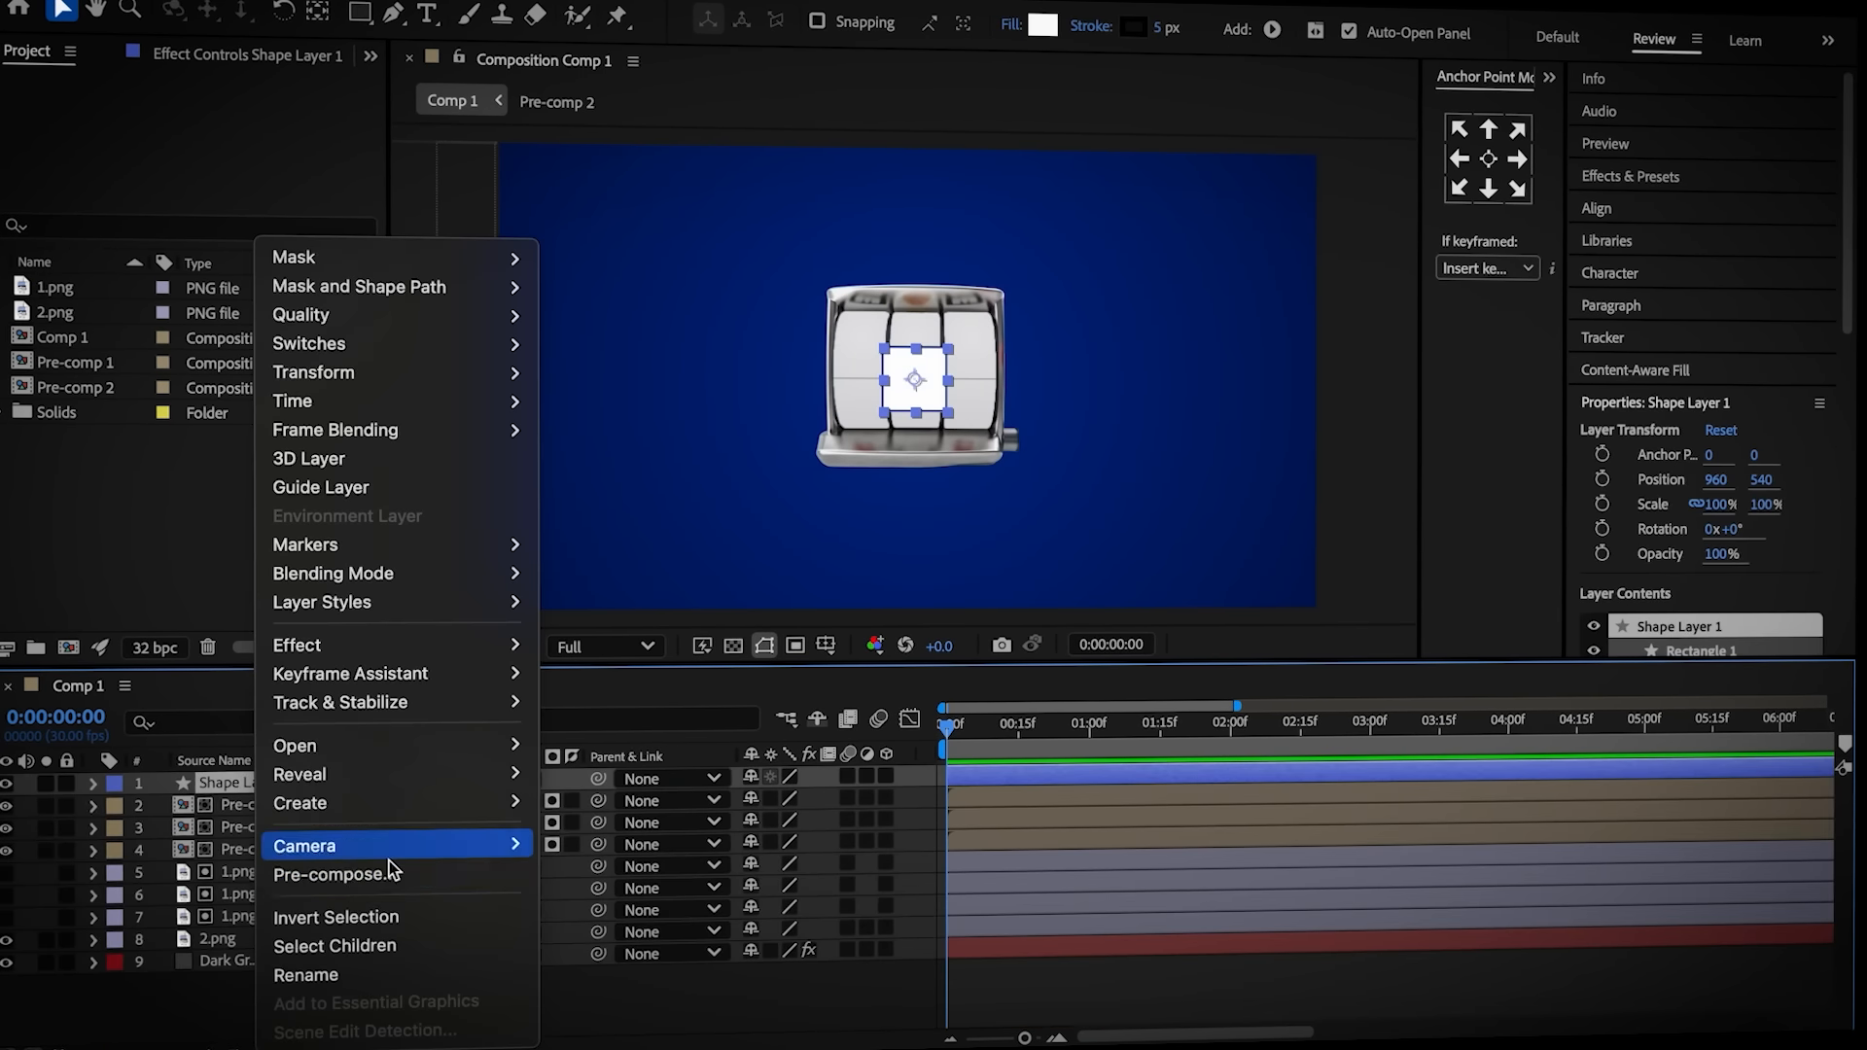
{"action": "left_click", "coordinate": [389, 875]}
{"action": "left_click", "coordinate": [1175, 715]}
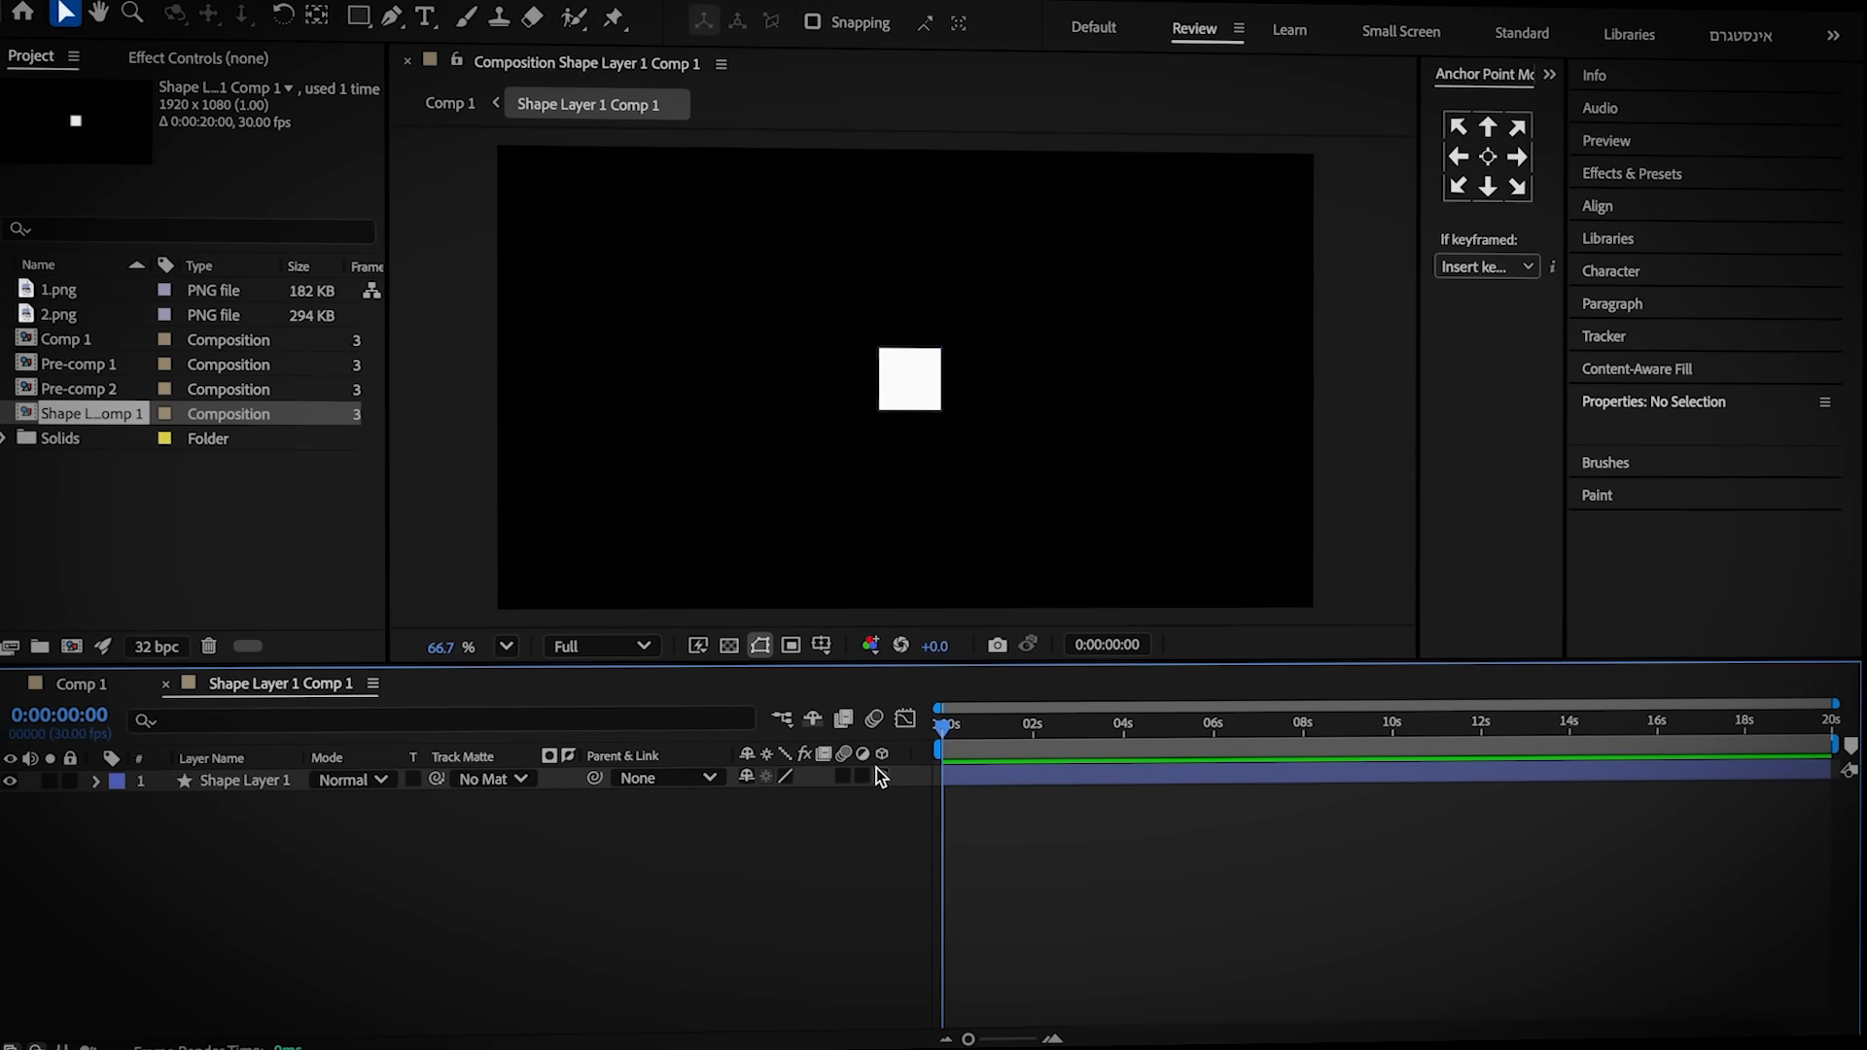
Make the white square a 3D layer inside its own composition
{"action": "left_click", "coordinate": [881, 775]}
{"action": "left_click", "coordinate": [178, 17]}
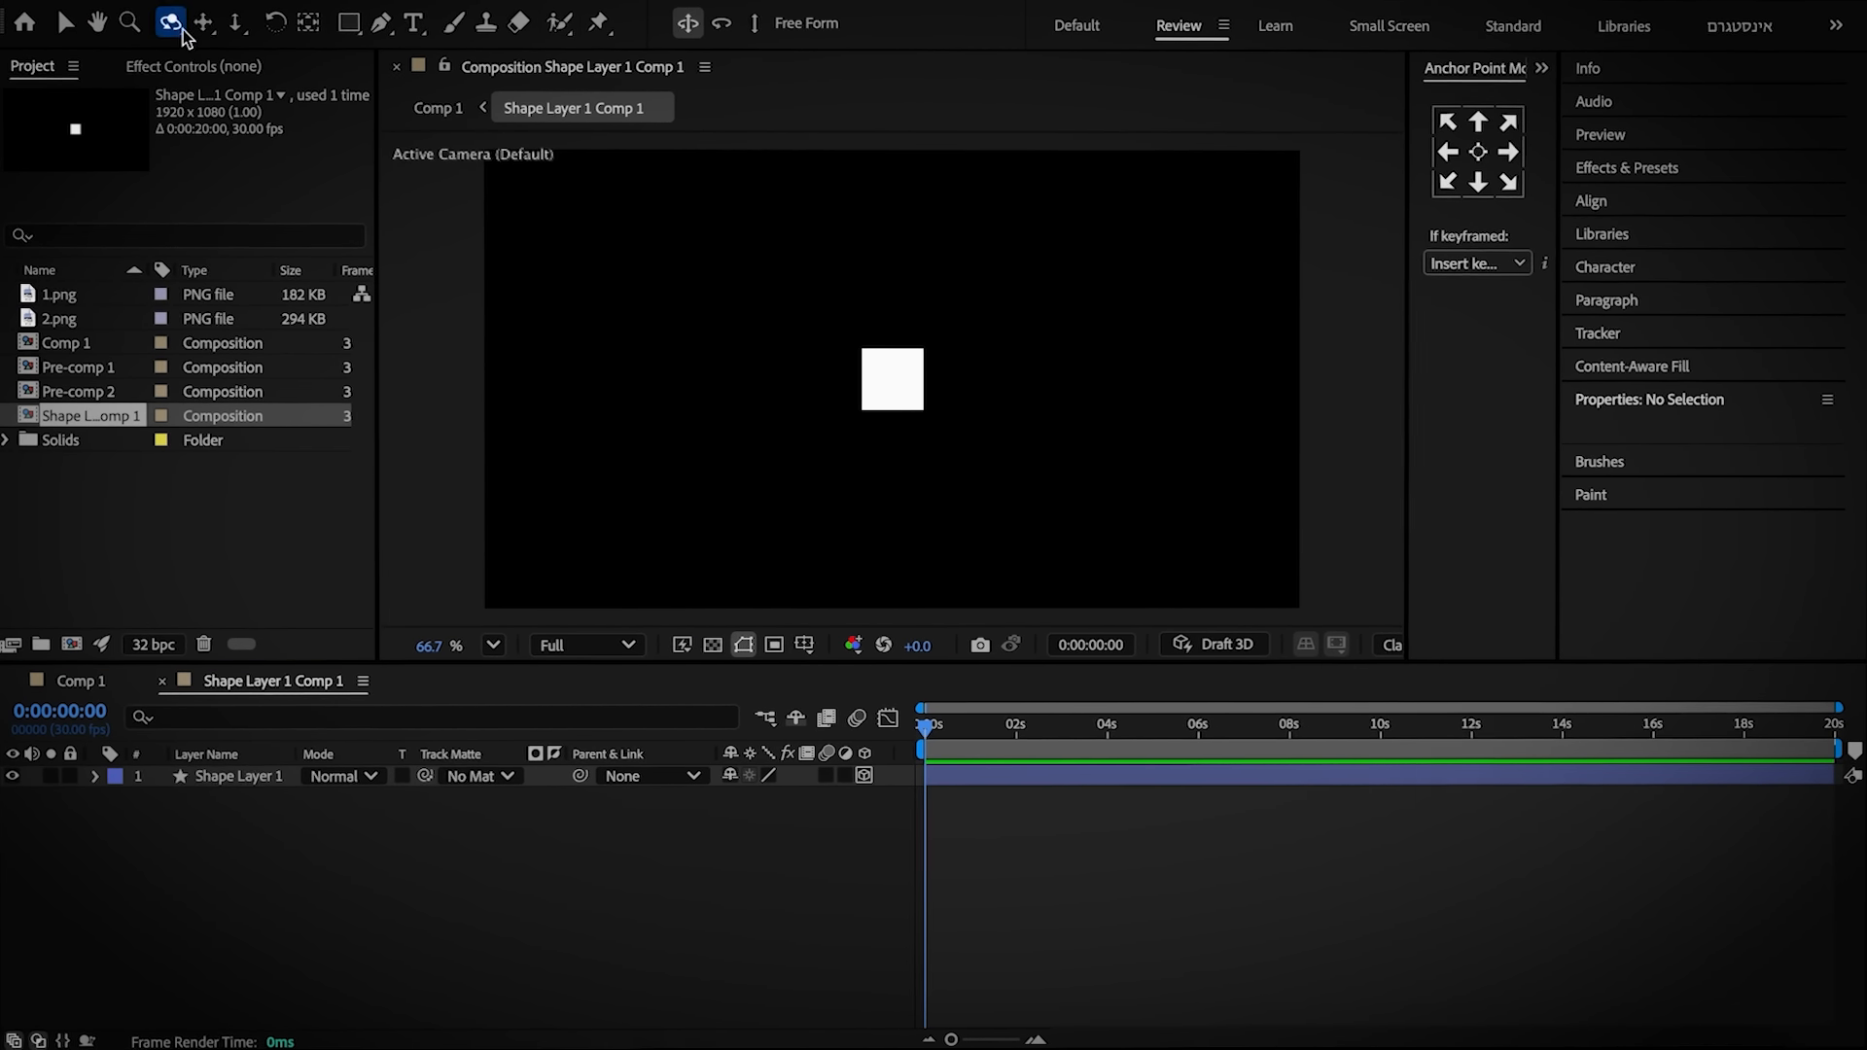
{"action": "left_click_drag", "start_coordinate": [887, 403], "coordinate": [1016, 418]}
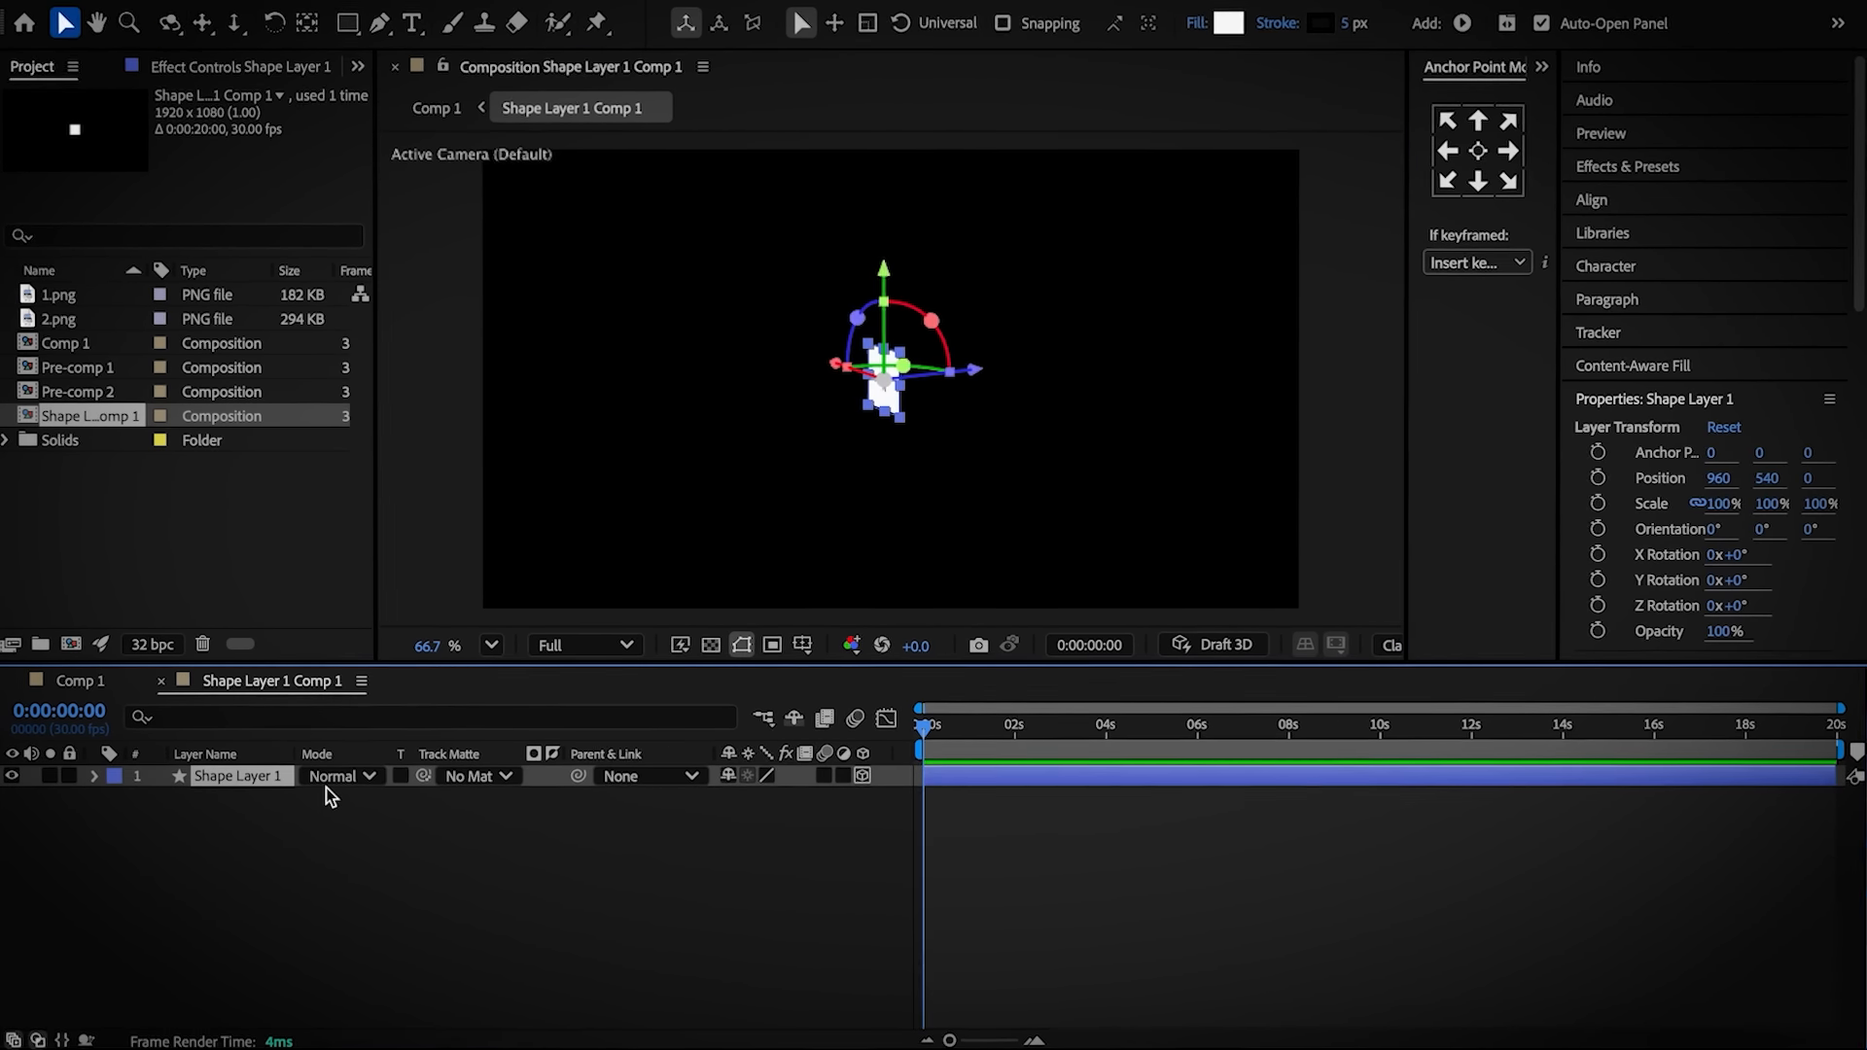
Duplicate the white square and set the copy's Z position to 150
{"action": "key", "text": "p"}
{"action": "left_click", "coordinate": [809, 796]}
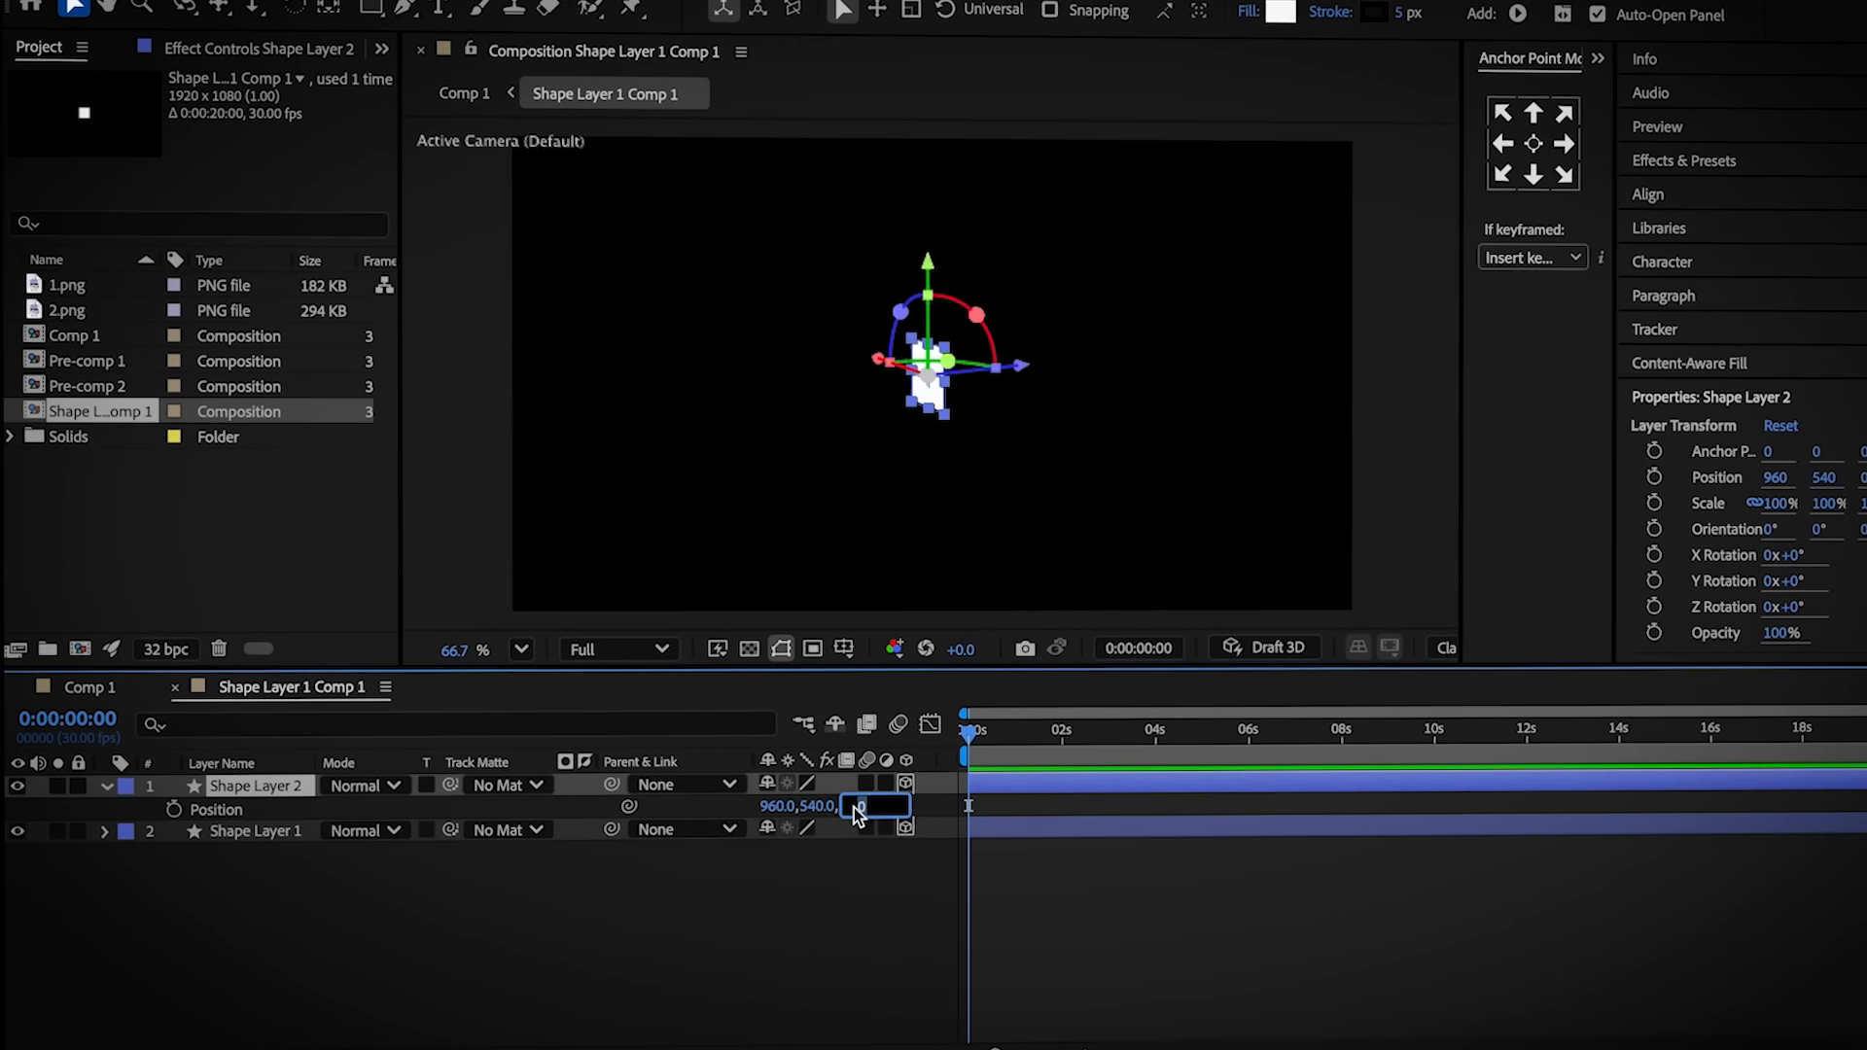
{"action": "type", "text": "150"}
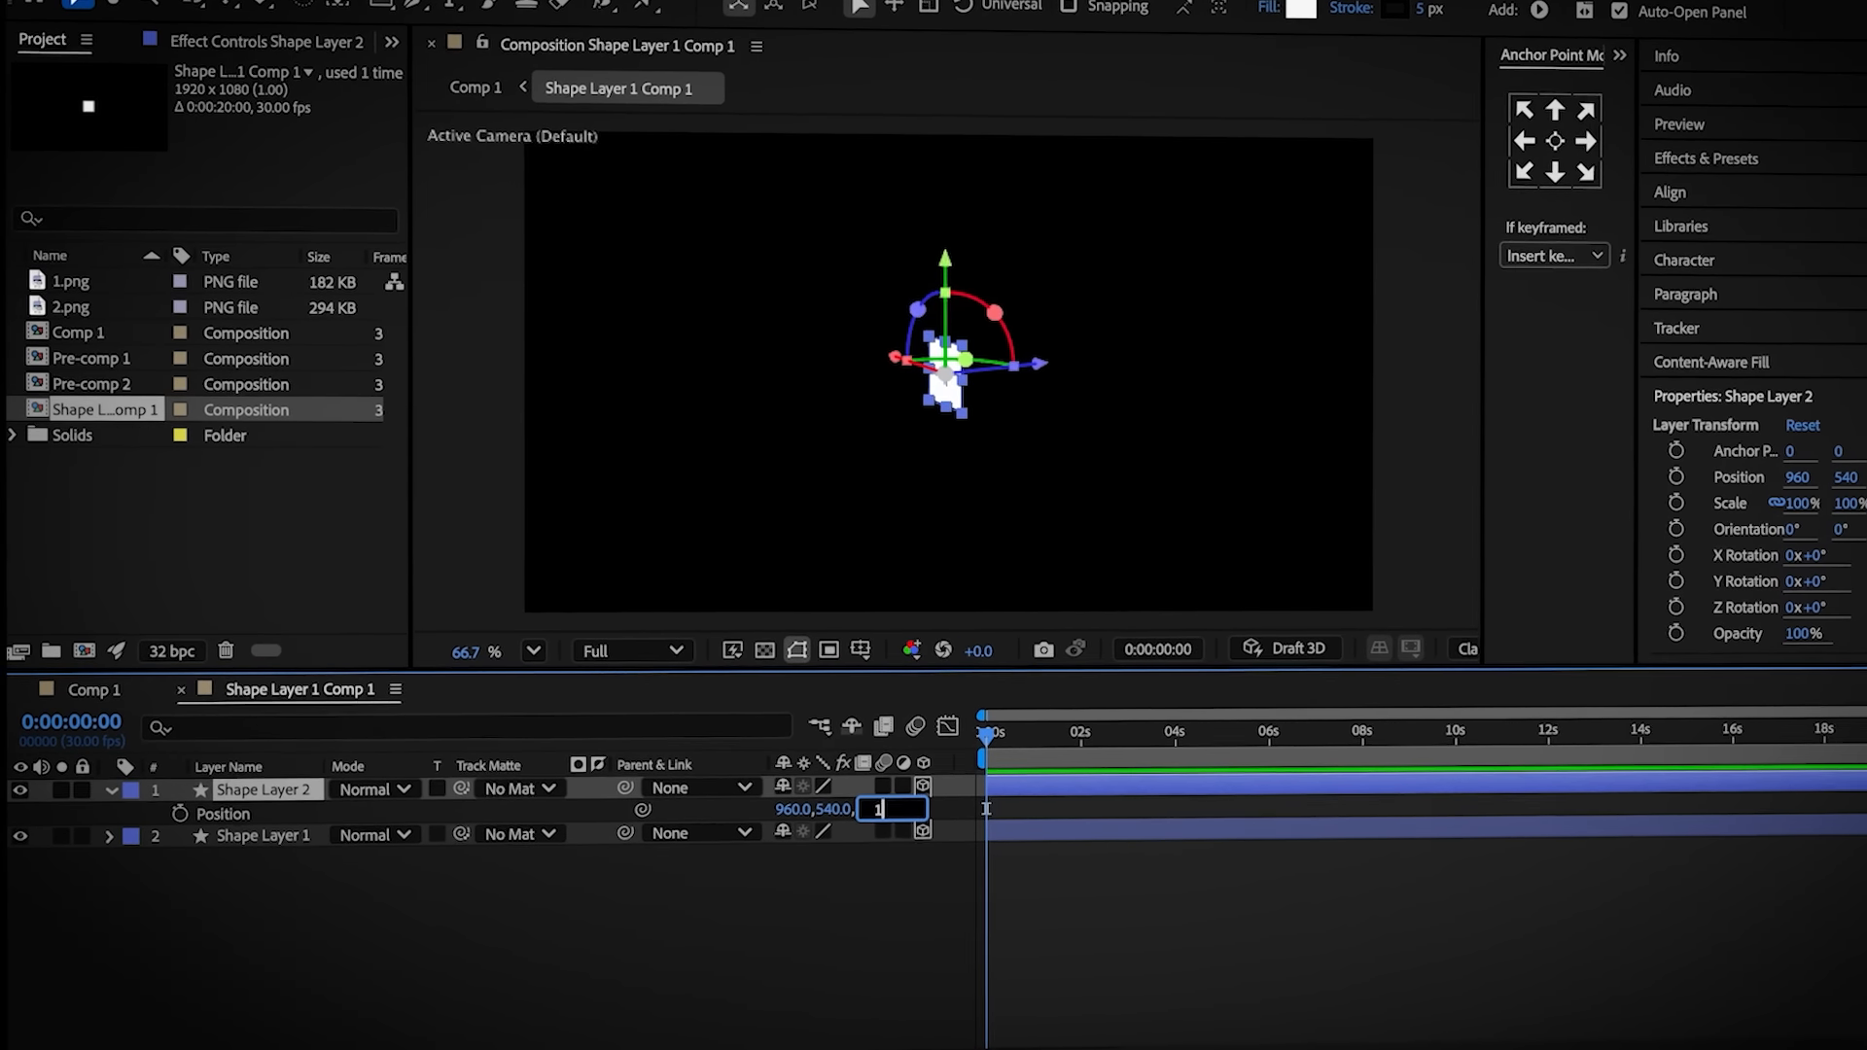
{"action": "left_click", "coordinate": [733, 894]}
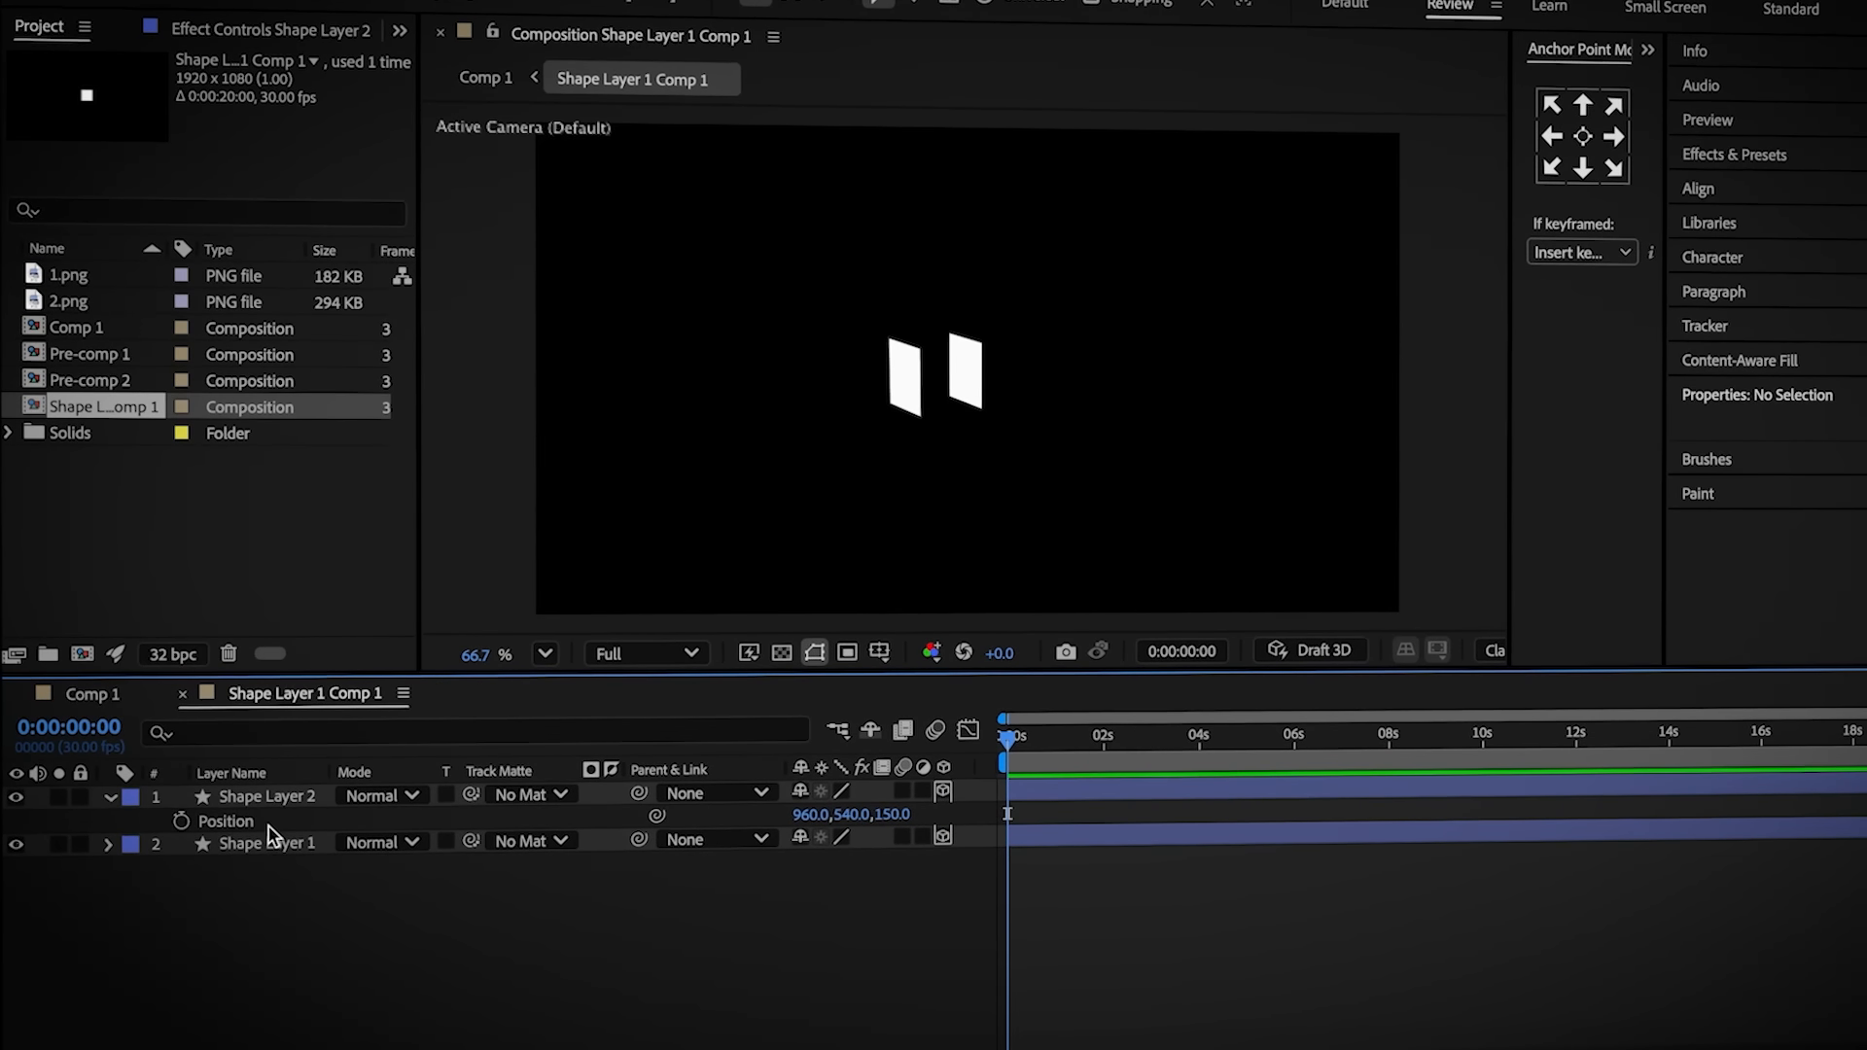
Duplicate the second square, then set the new copy's Z position to 75 and its X rotation to 90°
{"action": "left_click", "coordinate": [267, 799]}
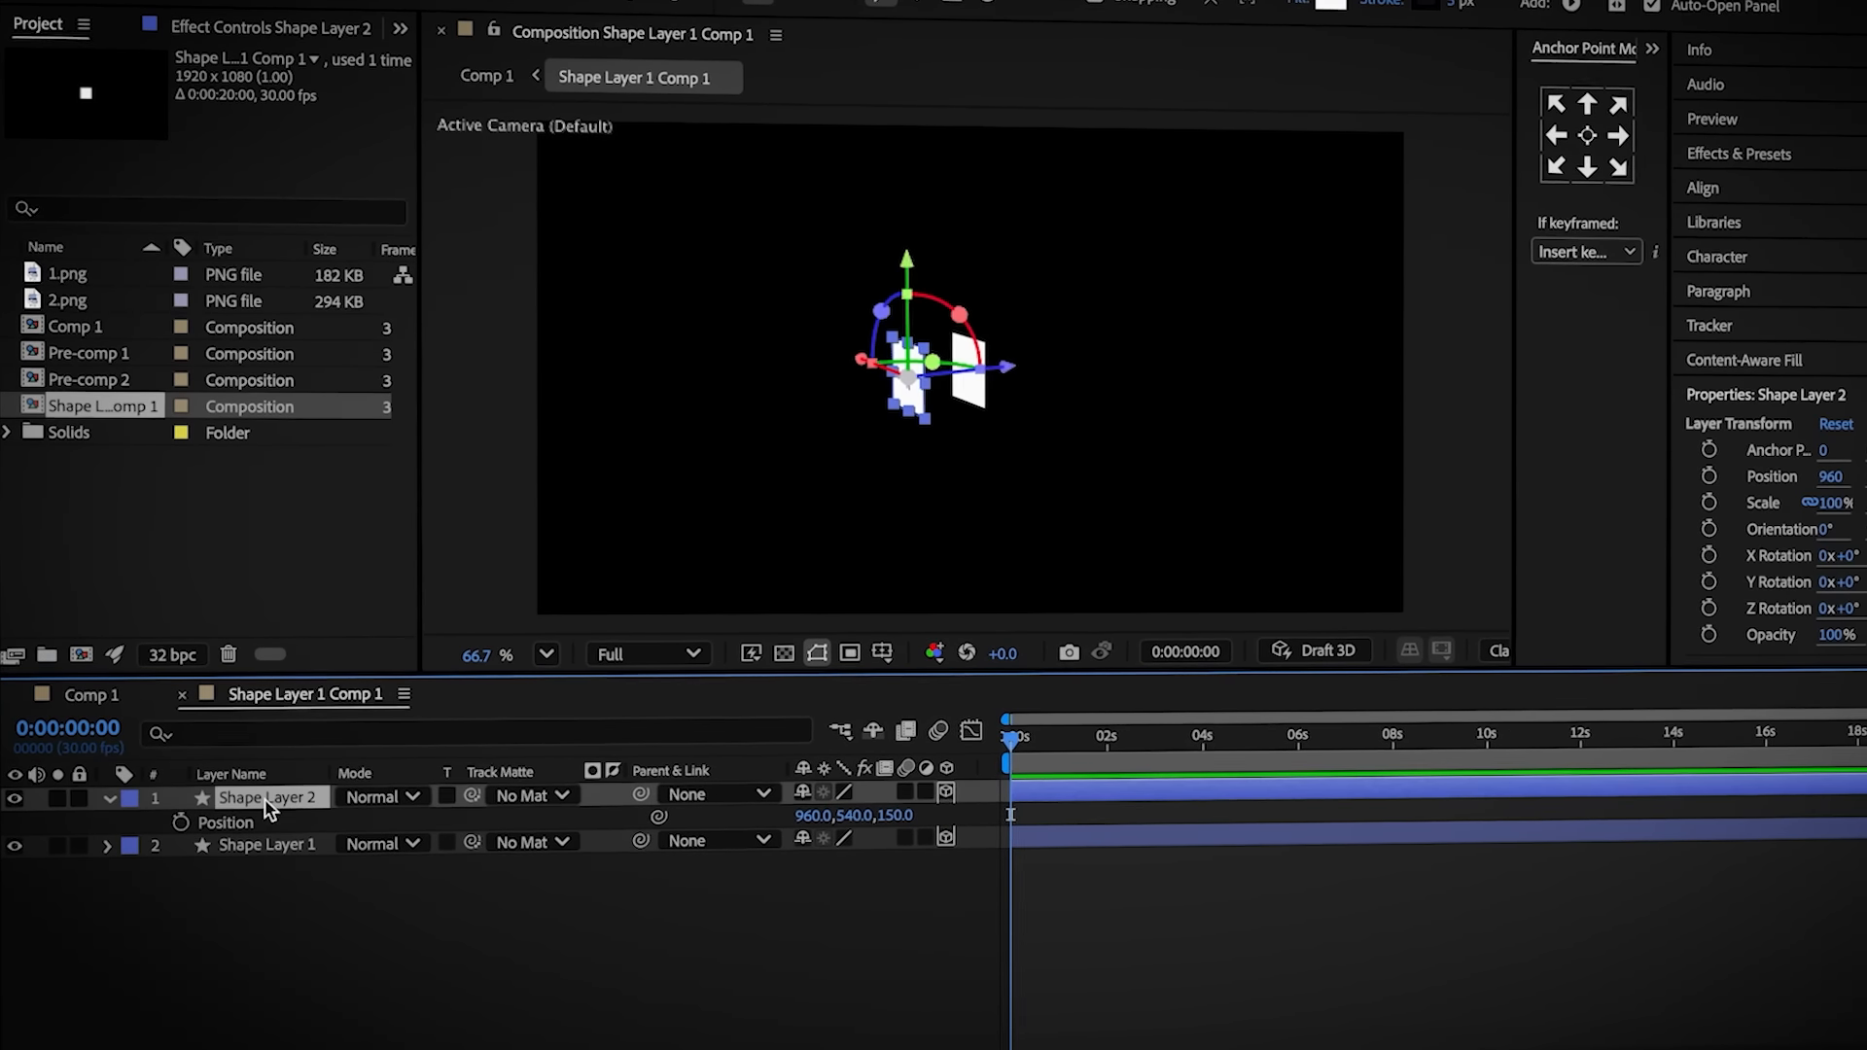
{"action": "key", "text": "ctrl+d"}
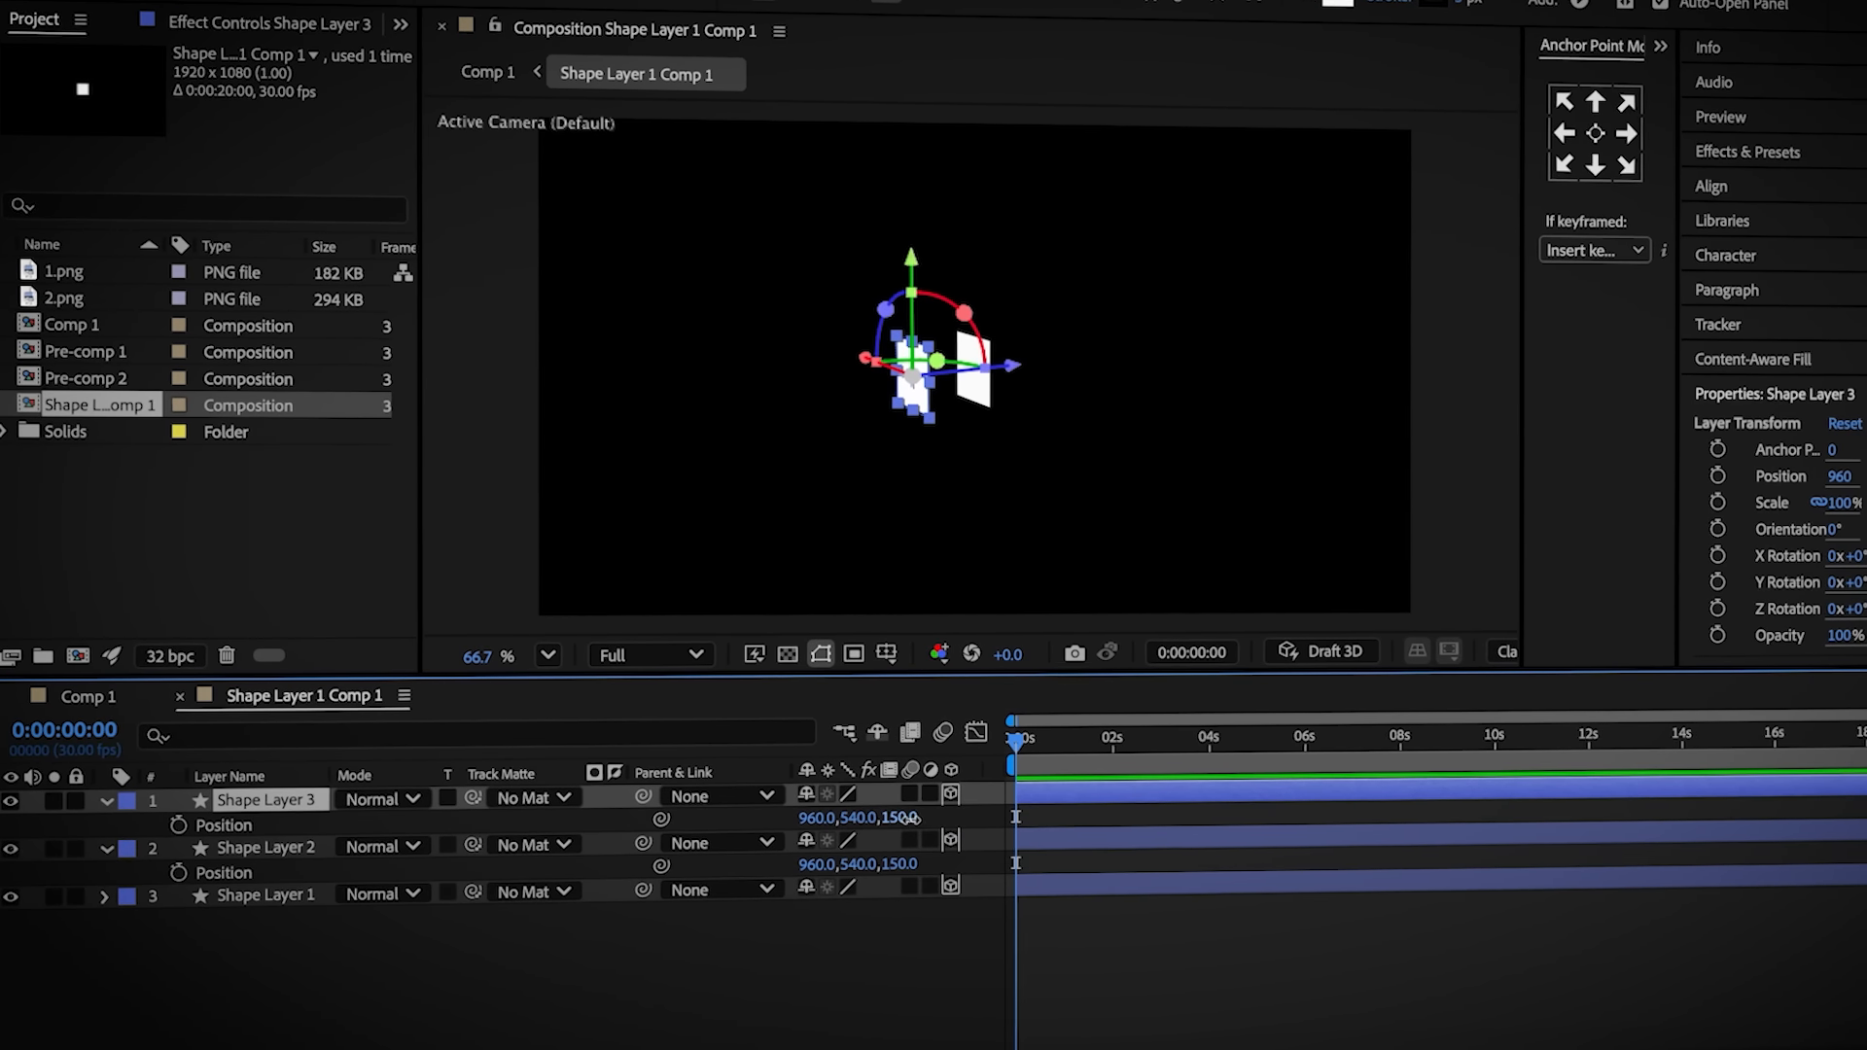
{"action": "left_click", "coordinate": [708, 973]}
{"action": "left_click", "coordinate": [266, 800]}
{"action": "key", "text": "r"}
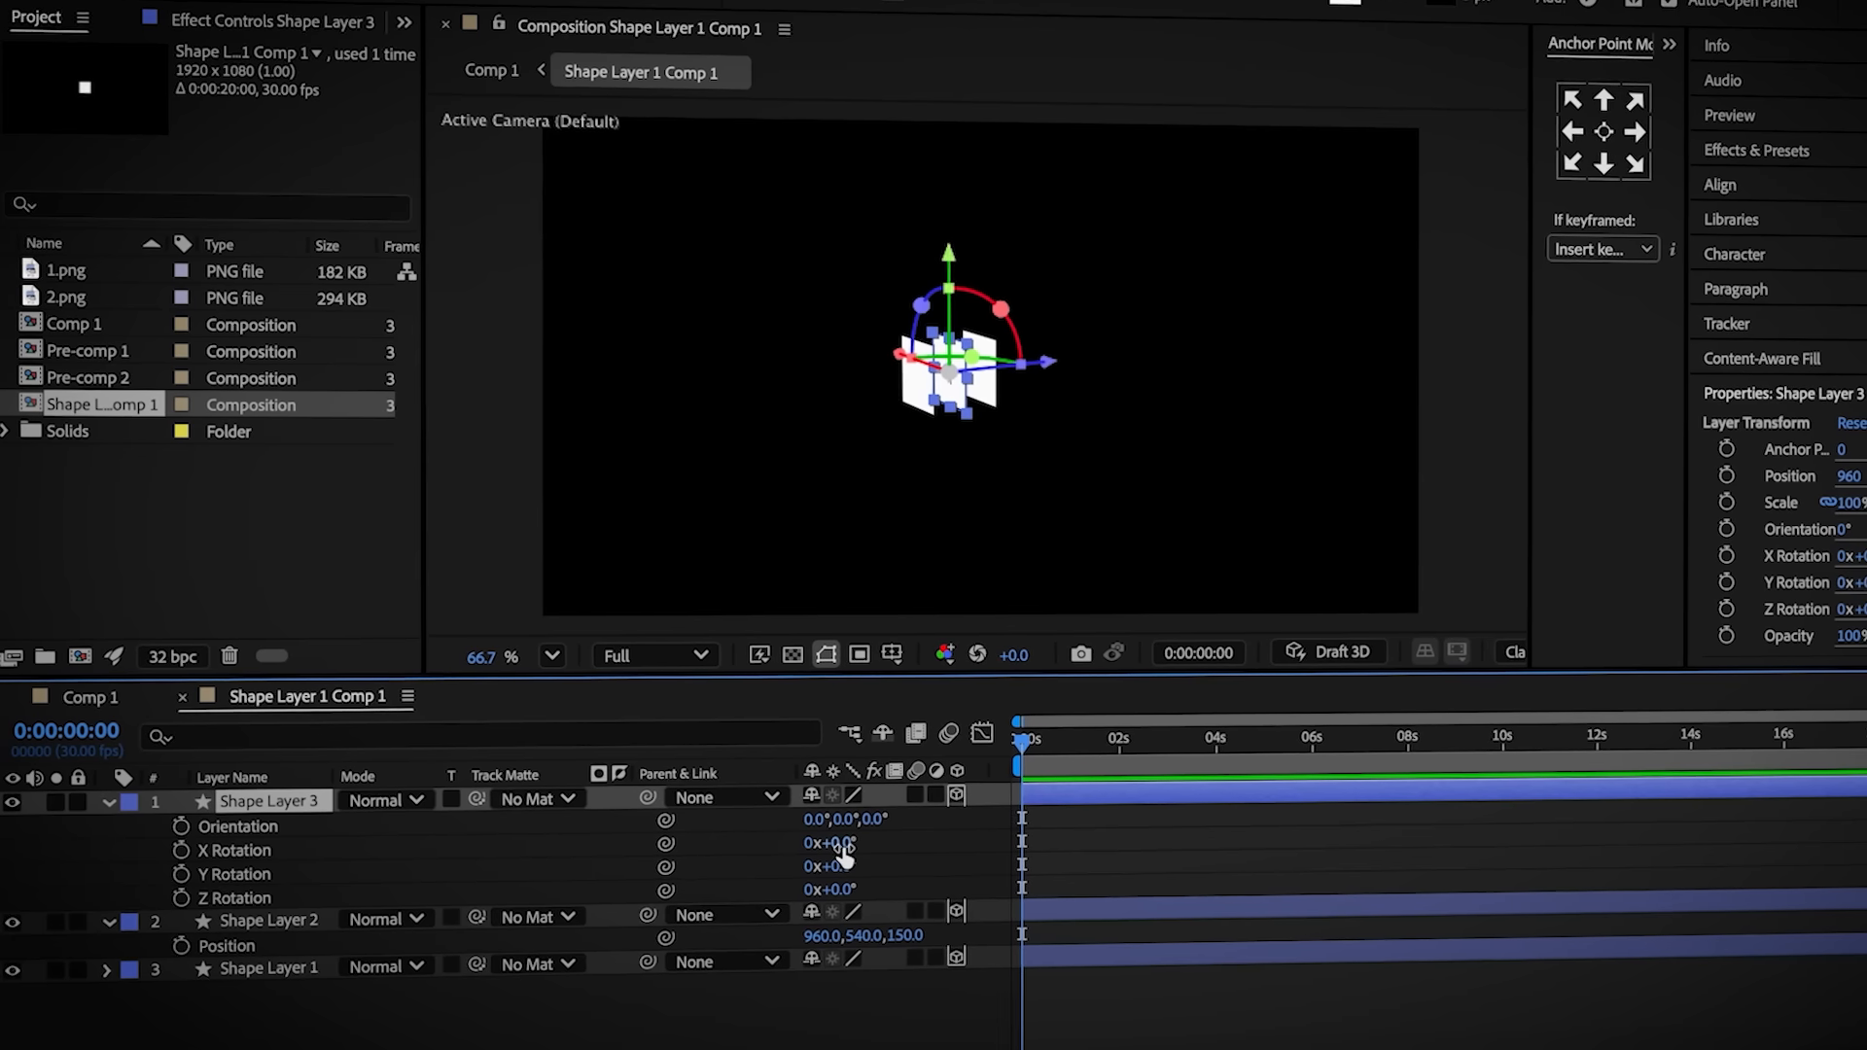
{"action": "left_click", "coordinate": [842, 844]}
{"action": "type", "text": "90"}
{"action": "left_click", "coordinate": [761, 862]}
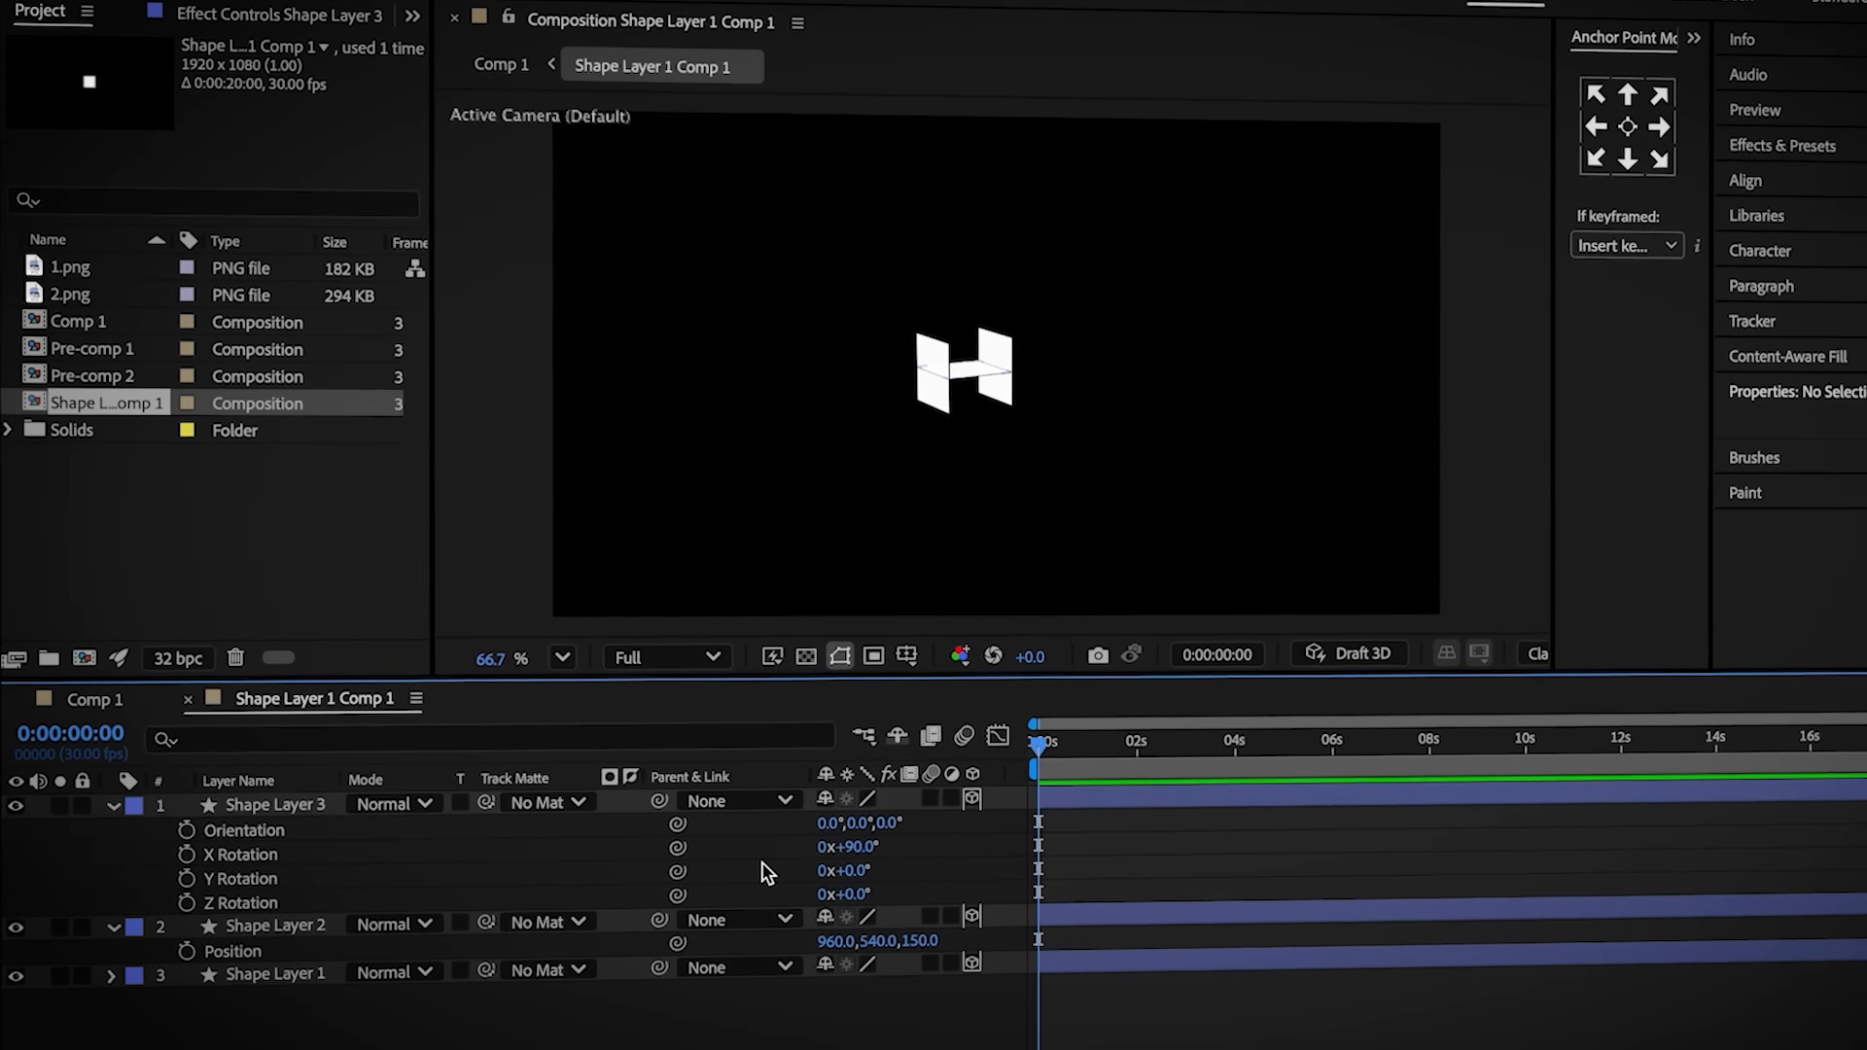
Subtract 75 from the rotated square's Y position, then duplicate it and add 150 to the copy's Y position
{"action": "left_click", "coordinate": [271, 801]}
{"action": "key", "text": "p"}
{"action": "left_click", "coordinate": [884, 821]}
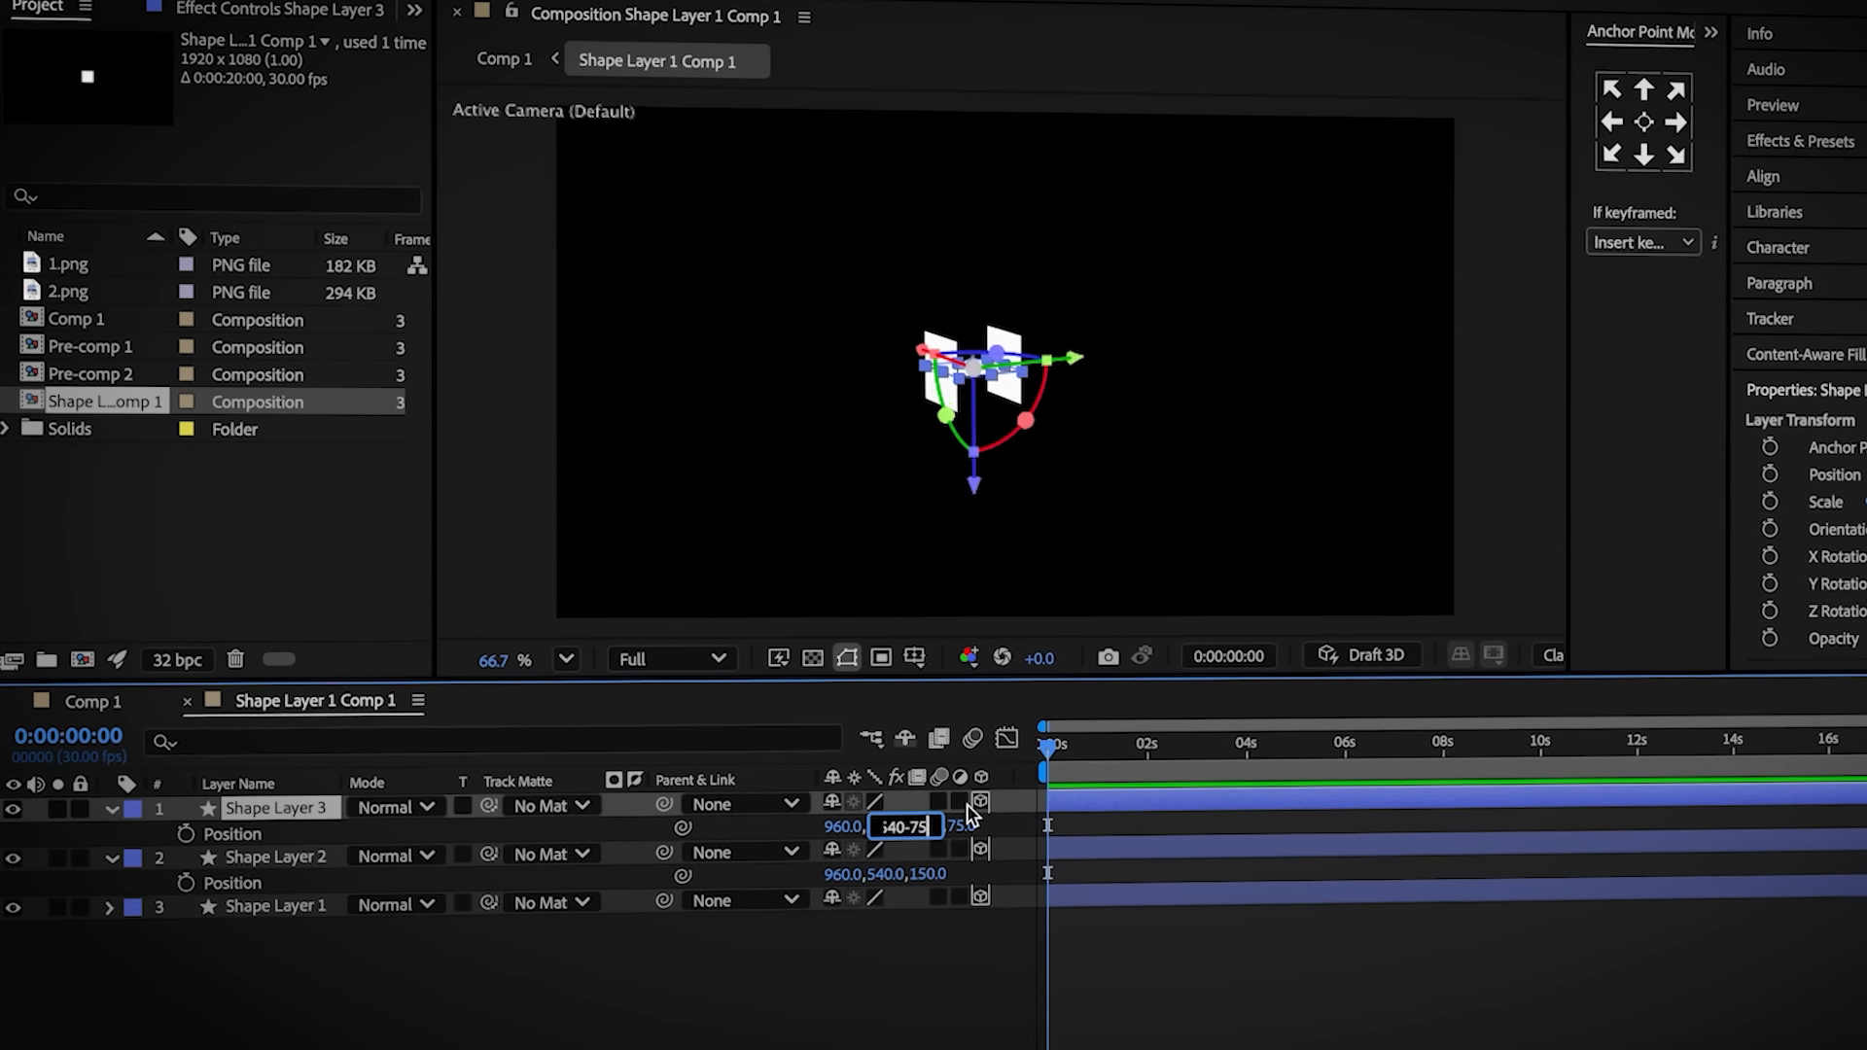
{"action": "type", "text": "-75"}
{"action": "left_click", "coordinate": [265, 807]}
{"action": "key", "text": "ctrl+d"}
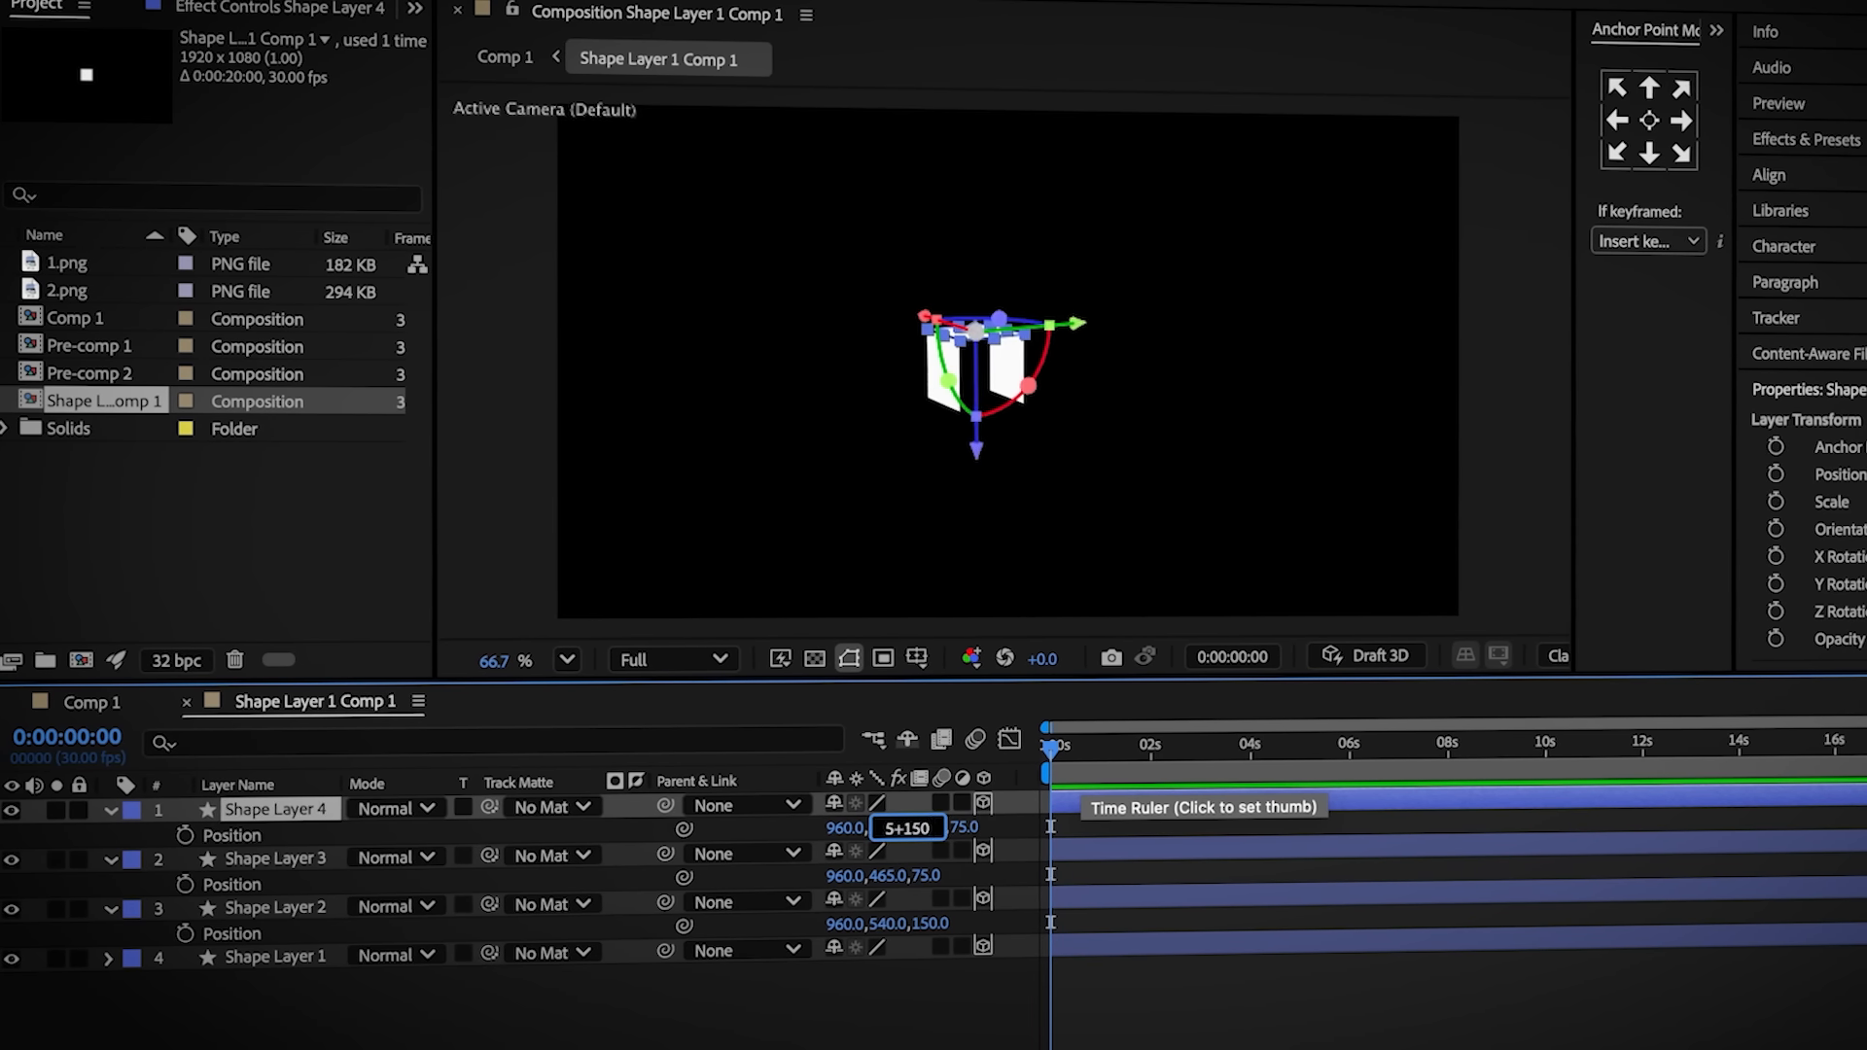
Duplicate Shape Layer 2 and give the copy a Z position of 75 and a Y rotation of 90°
{"action": "left_click", "coordinate": [297, 907]}
{"action": "key", "text": "p"}
{"action": "left_click", "coordinate": [929, 924]}
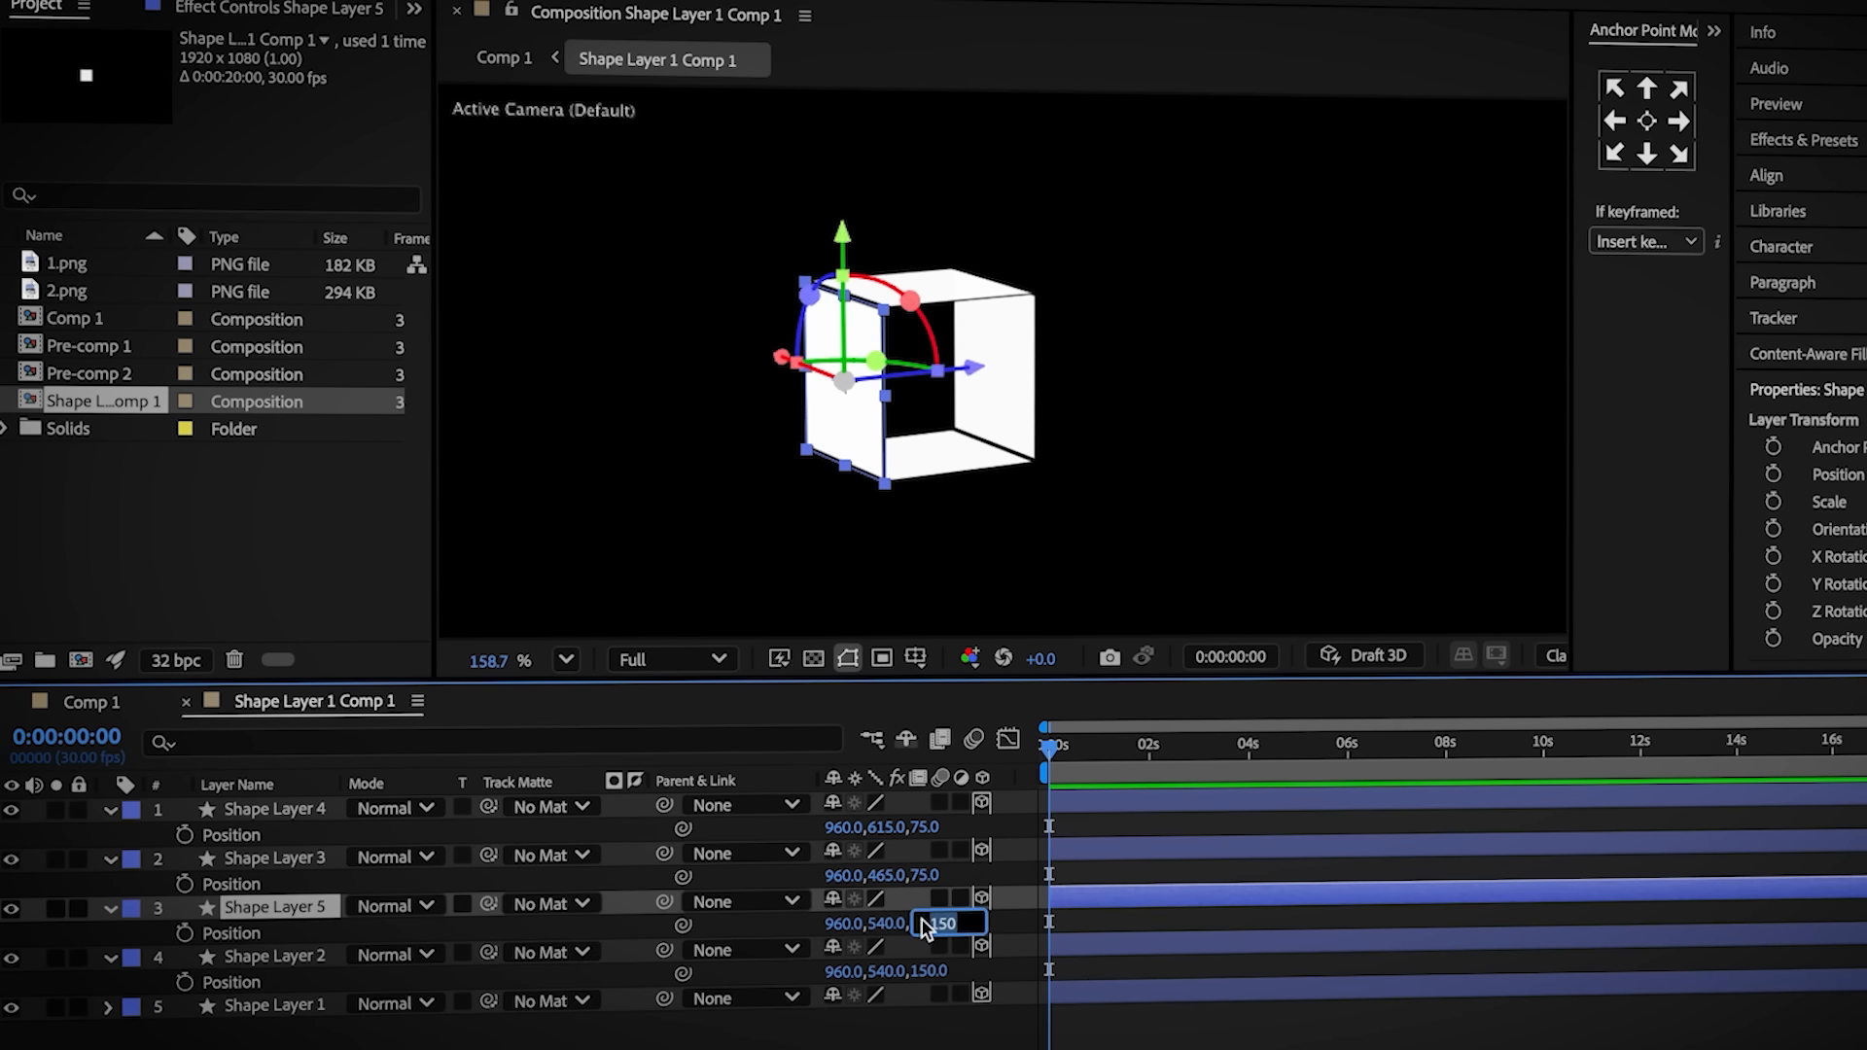
{"action": "type", "text": "75"}
{"action": "key", "text": "Return"}
{"action": "key", "text": "r"}
{"action": "left_click", "coordinate": [863, 971]}
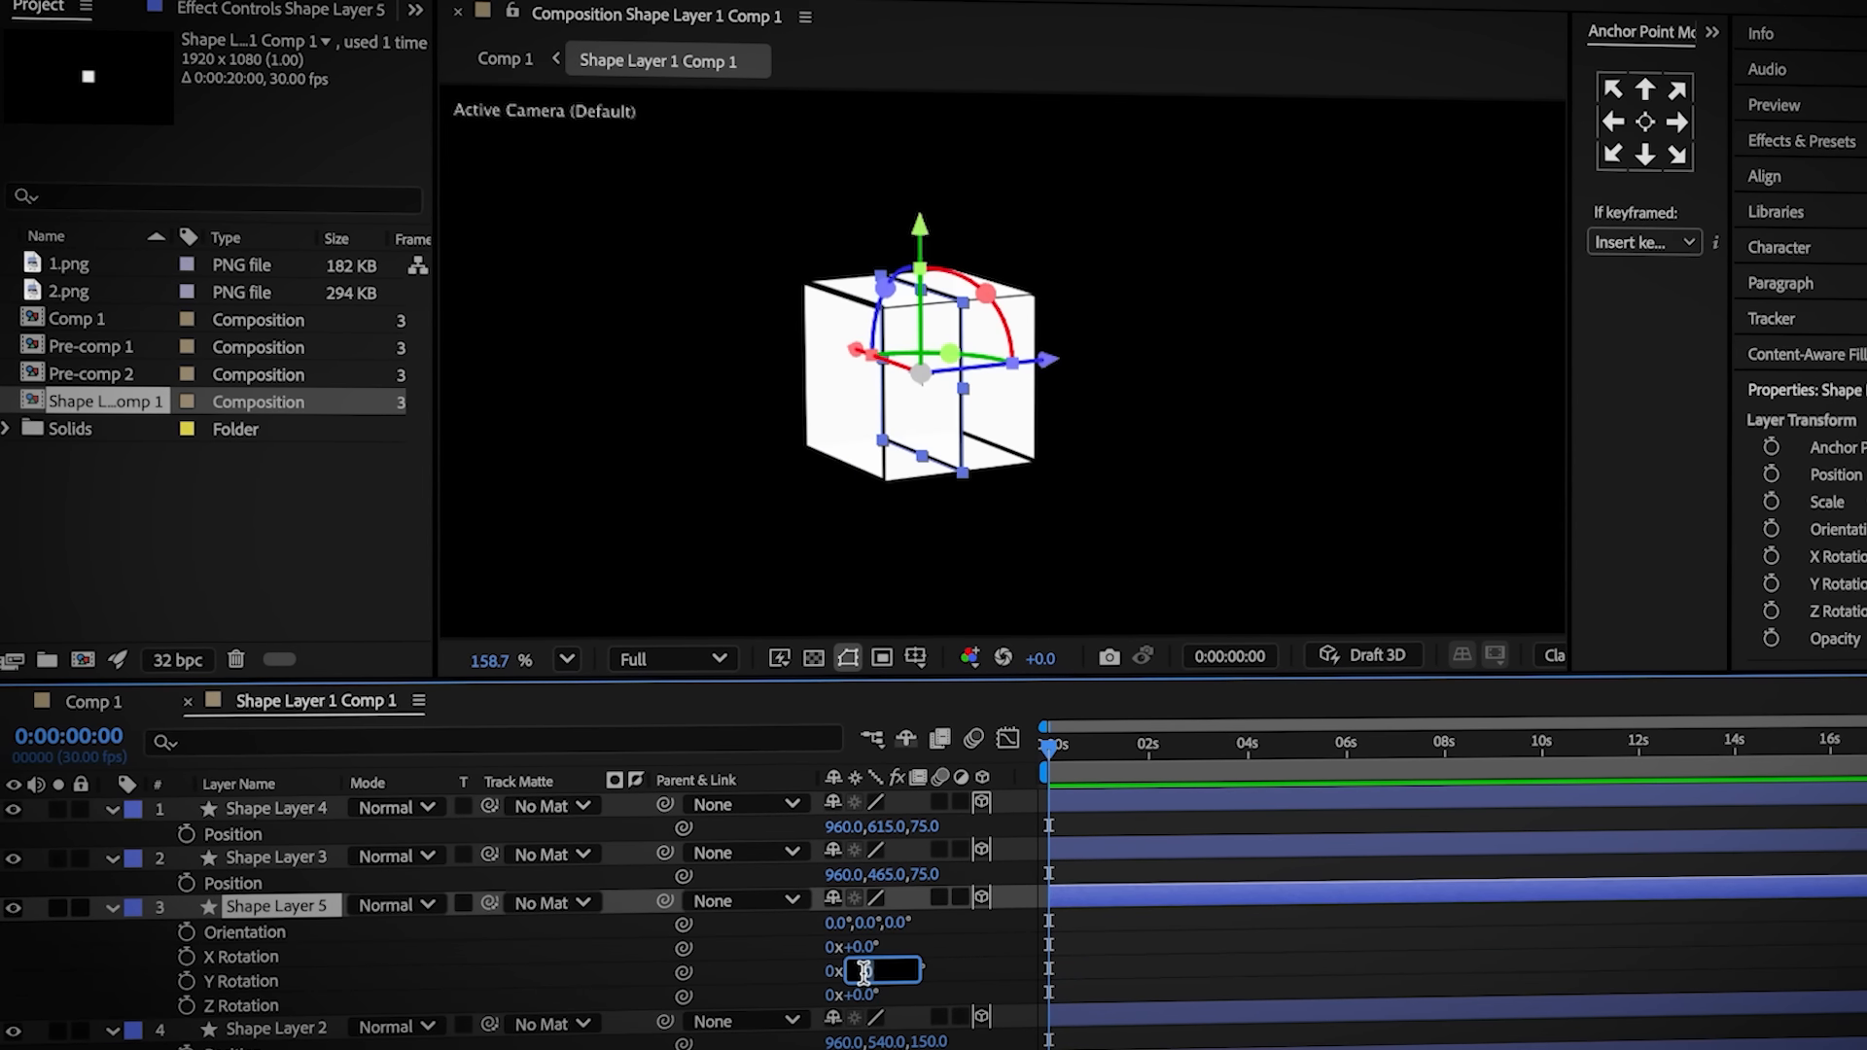
{"action": "type", "text": "90"}
{"action": "left_click", "coordinate": [764, 970]}
Subtract 75 from the X position of Shape Layer 5 to place it as a side face of the cube
{"action": "left_click", "coordinate": [282, 906]}
{"action": "key", "text": "p"}
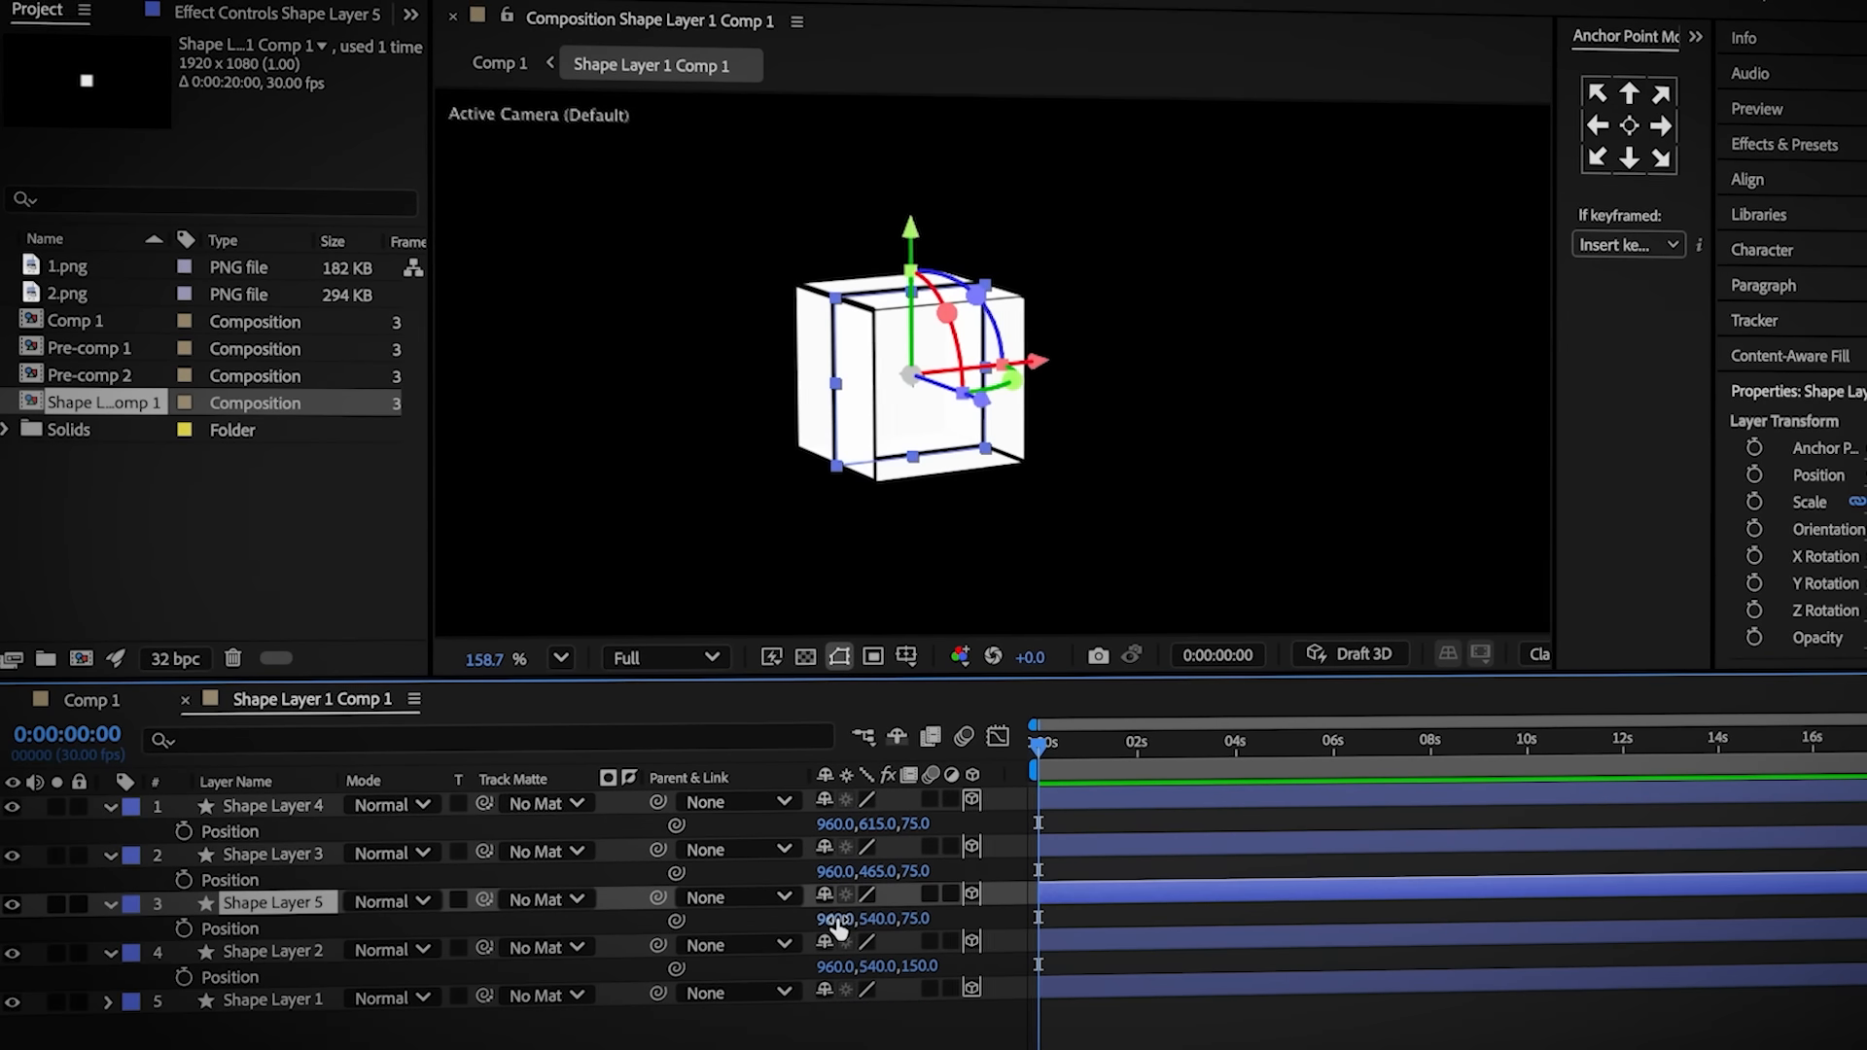
{"action": "left_click", "coordinate": [840, 923]}
{"action": "key", "text": "Right"}
{"action": "type", "text": "-75"}
{"action": "left_click", "coordinate": [775, 927]}
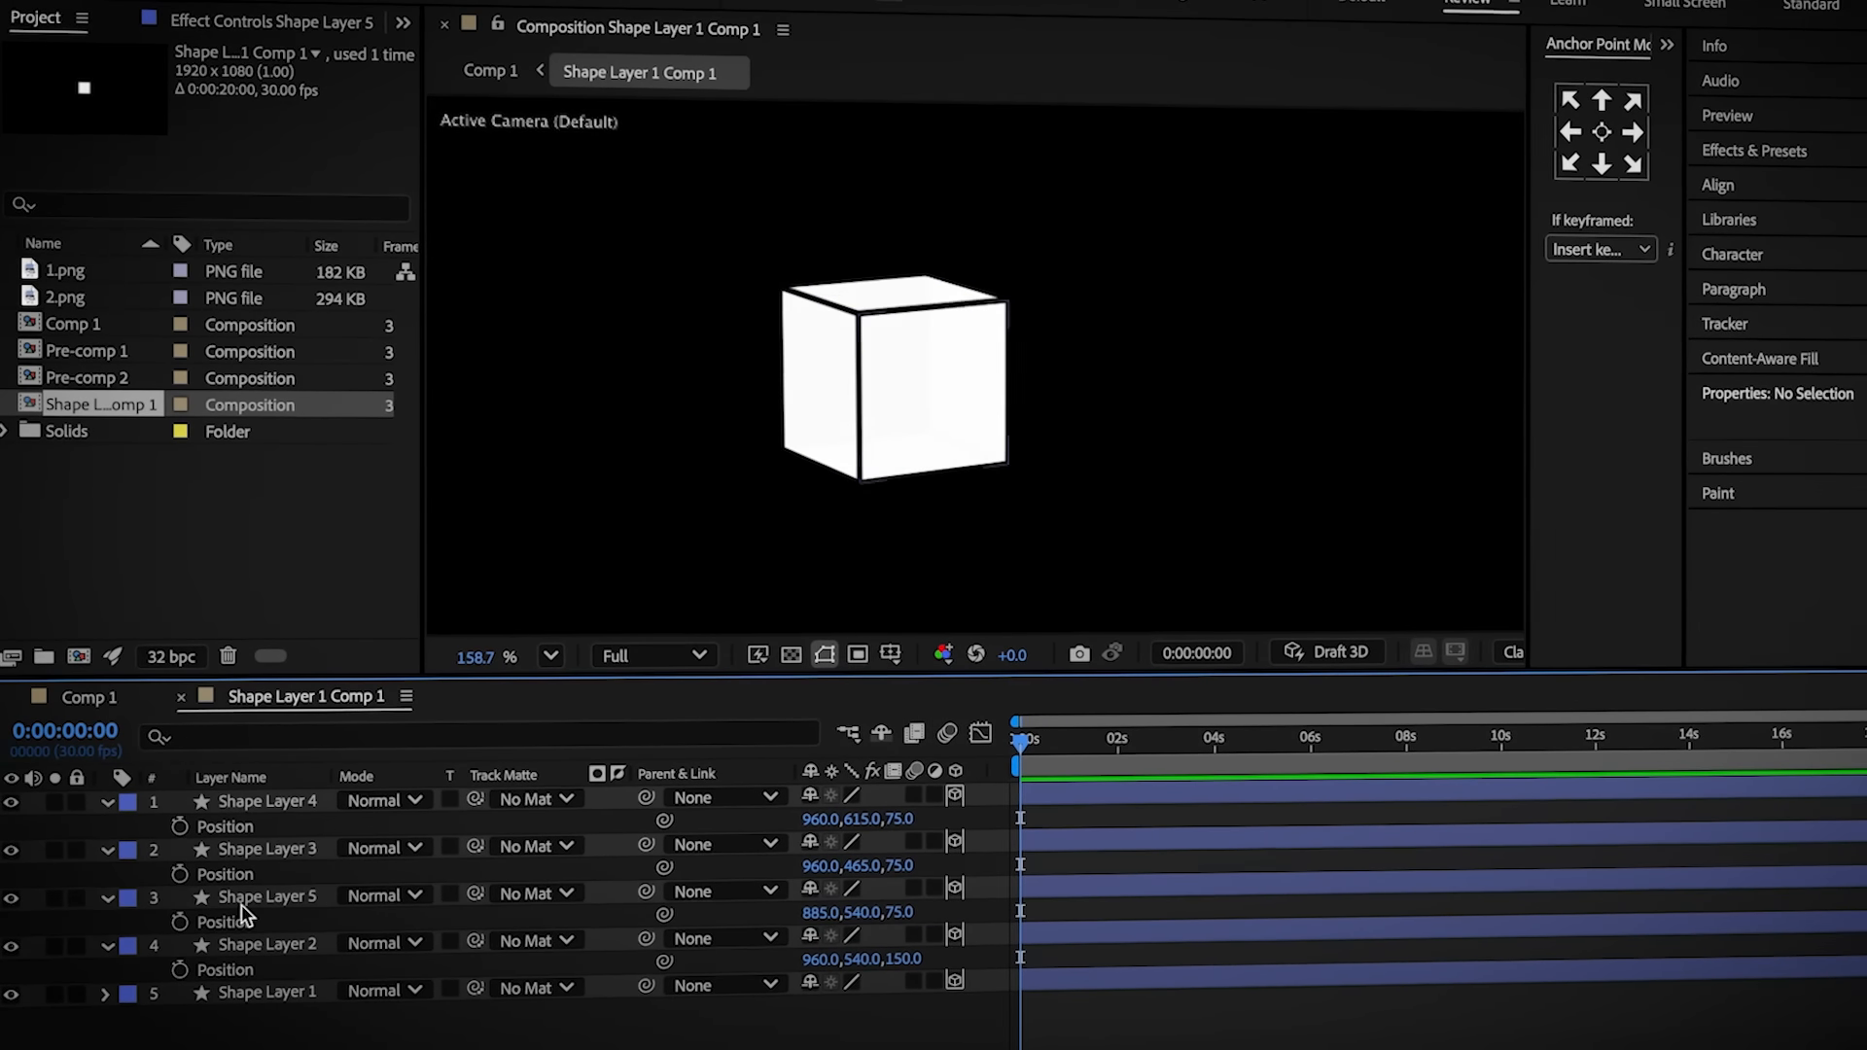
Move Shape Layer 5 to the top of the layer stack, duplicate it and add 150 to the copy's X position
{"action": "left_click_drag", "start_coordinate": [247, 902], "coordinate": [253, 798]}
{"action": "key", "text": "ctrl+d"}
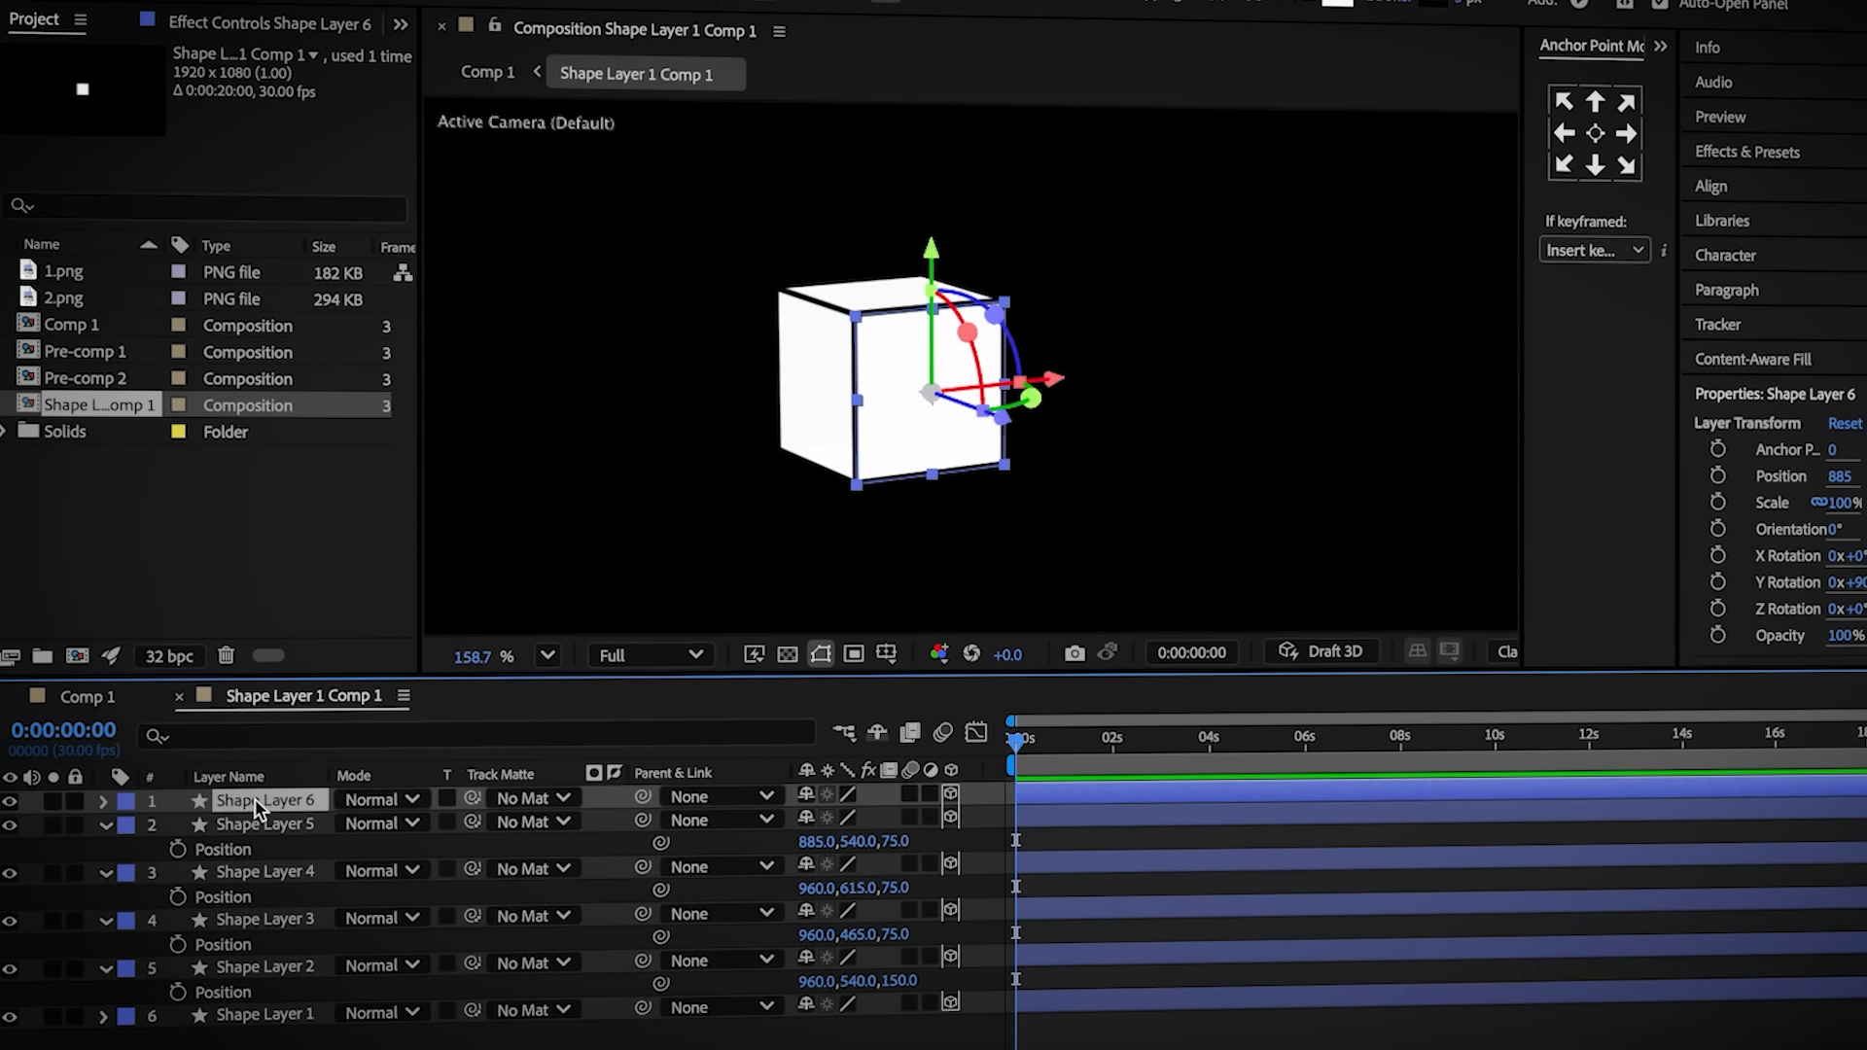
{"action": "key", "text": "p"}
{"action": "left_click", "coordinate": [763, 825]}
{"action": "left_click", "coordinate": [823, 821]}
{"action": "key", "text": "Right"}
{"action": "type", "text": "+150"}
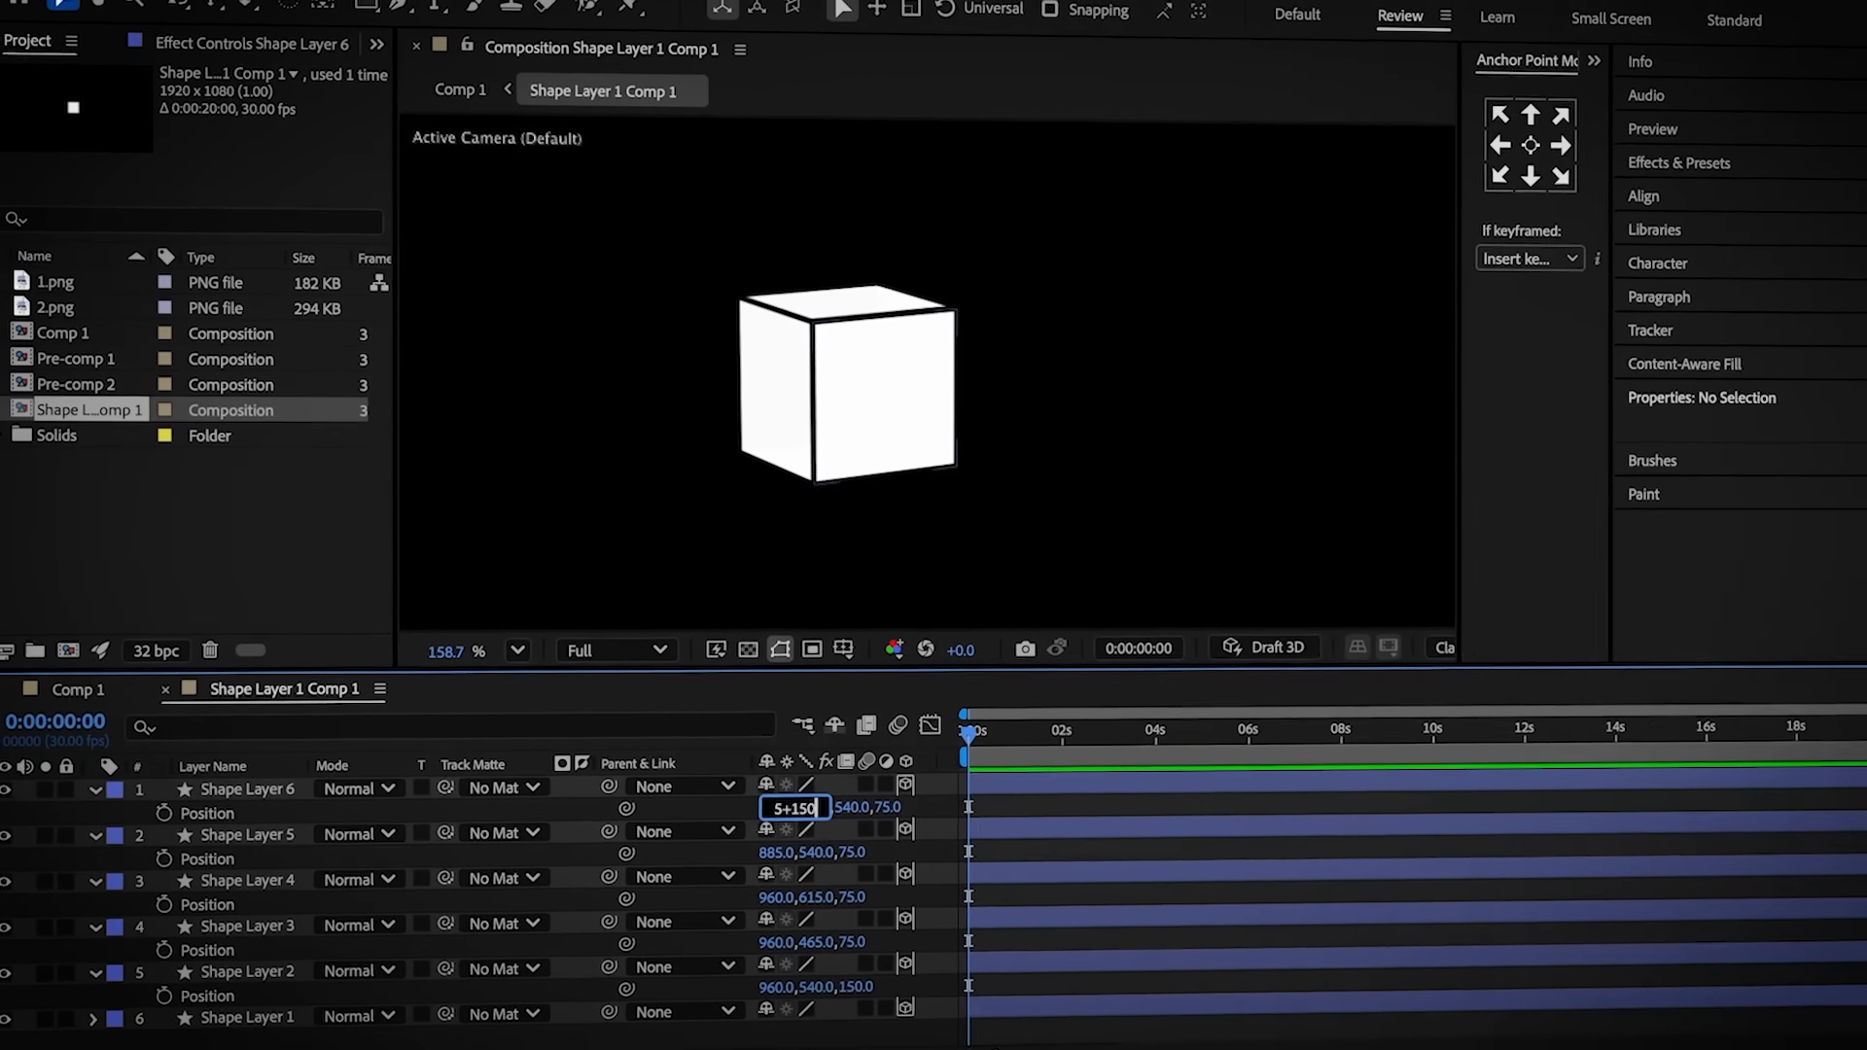
{"action": "key", "text": "Return"}
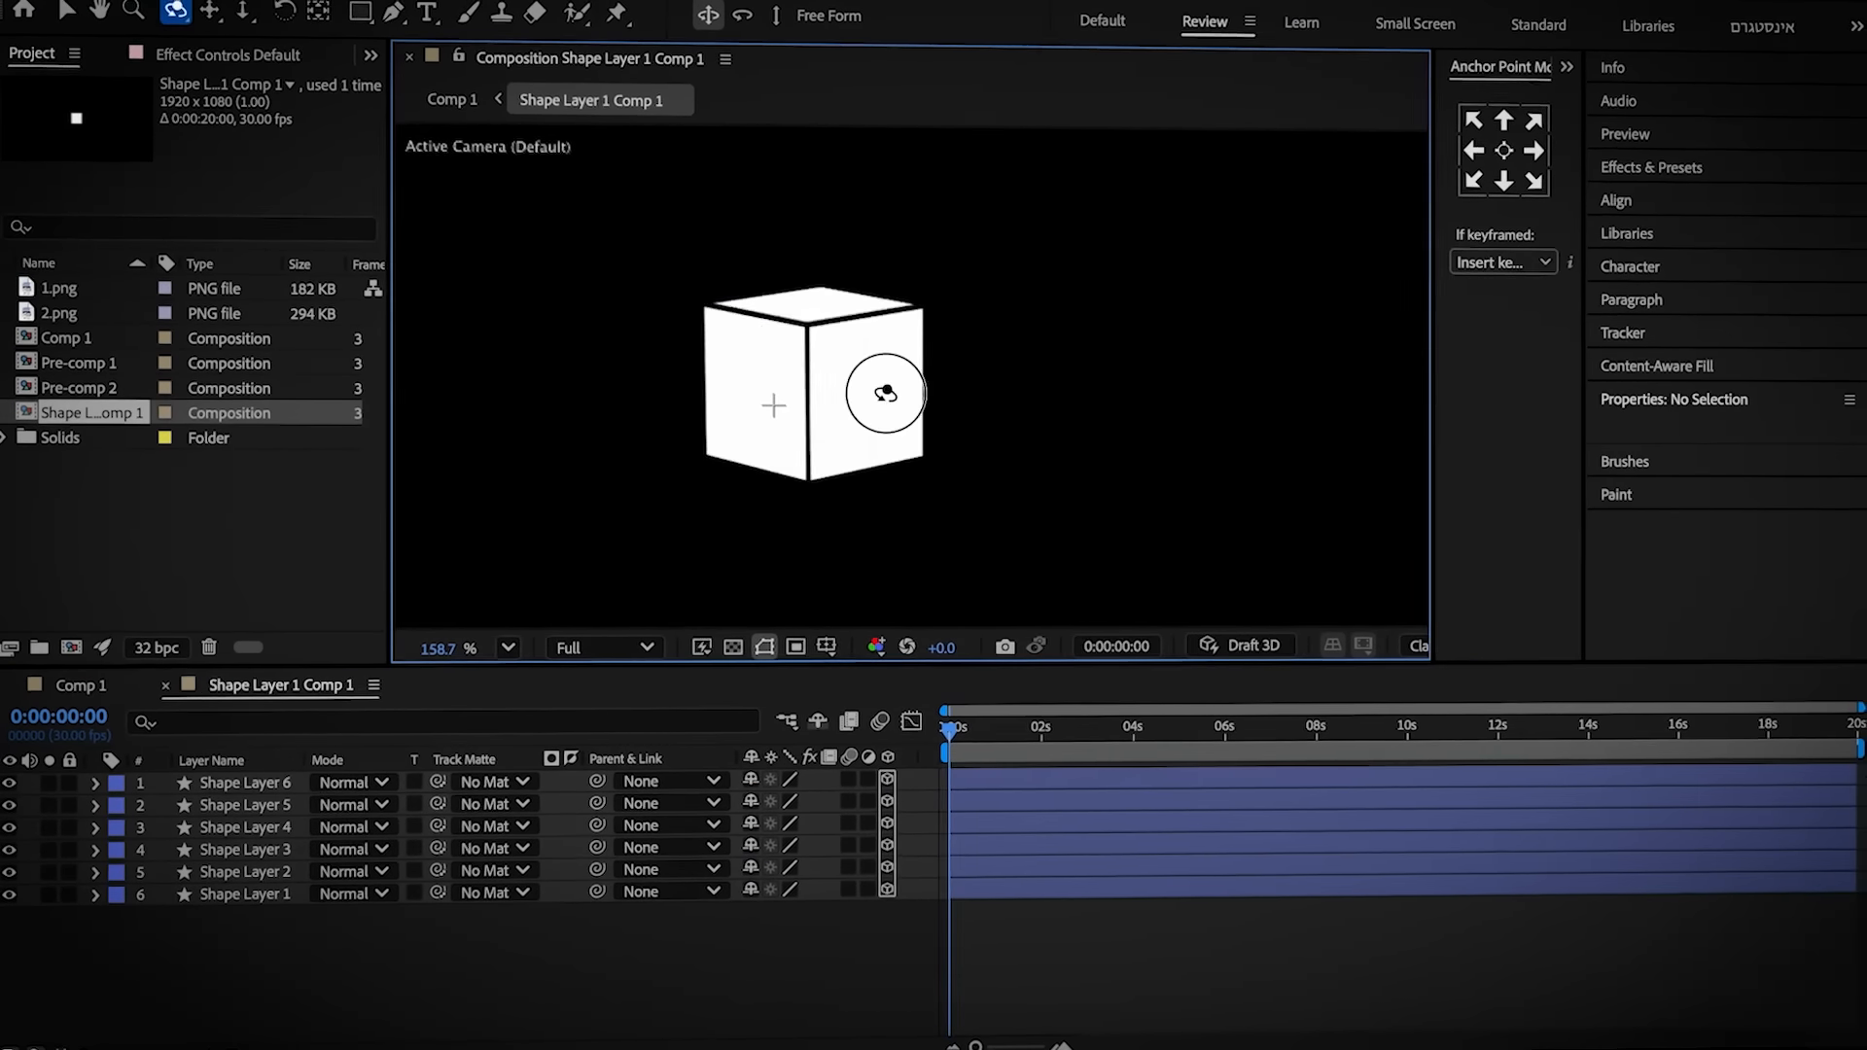
{"action": "left_click_drag", "start_coordinate": [884, 392], "coordinate": [921, 439]}
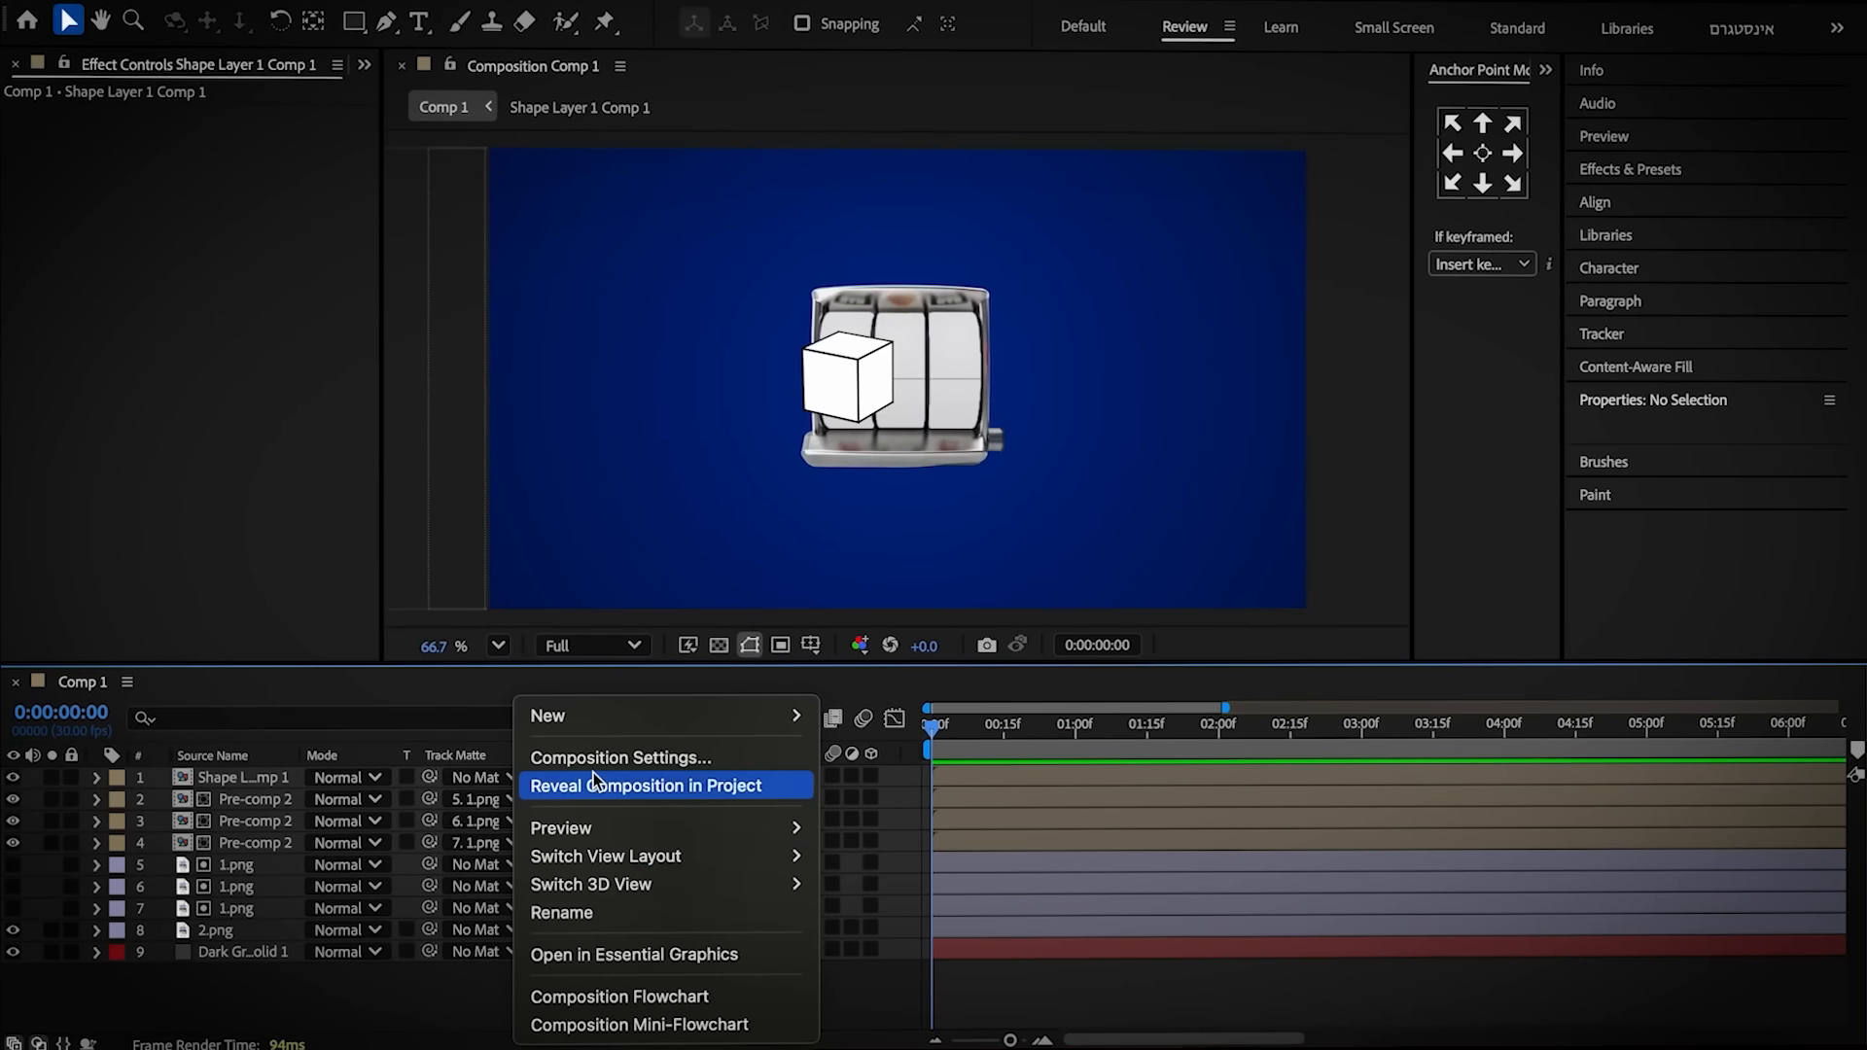
Set Comp 1 to 1080 by 1920 and resize the gradient background solid to suit the vertical frame
{"action": "left_click", "coordinate": [624, 746]}
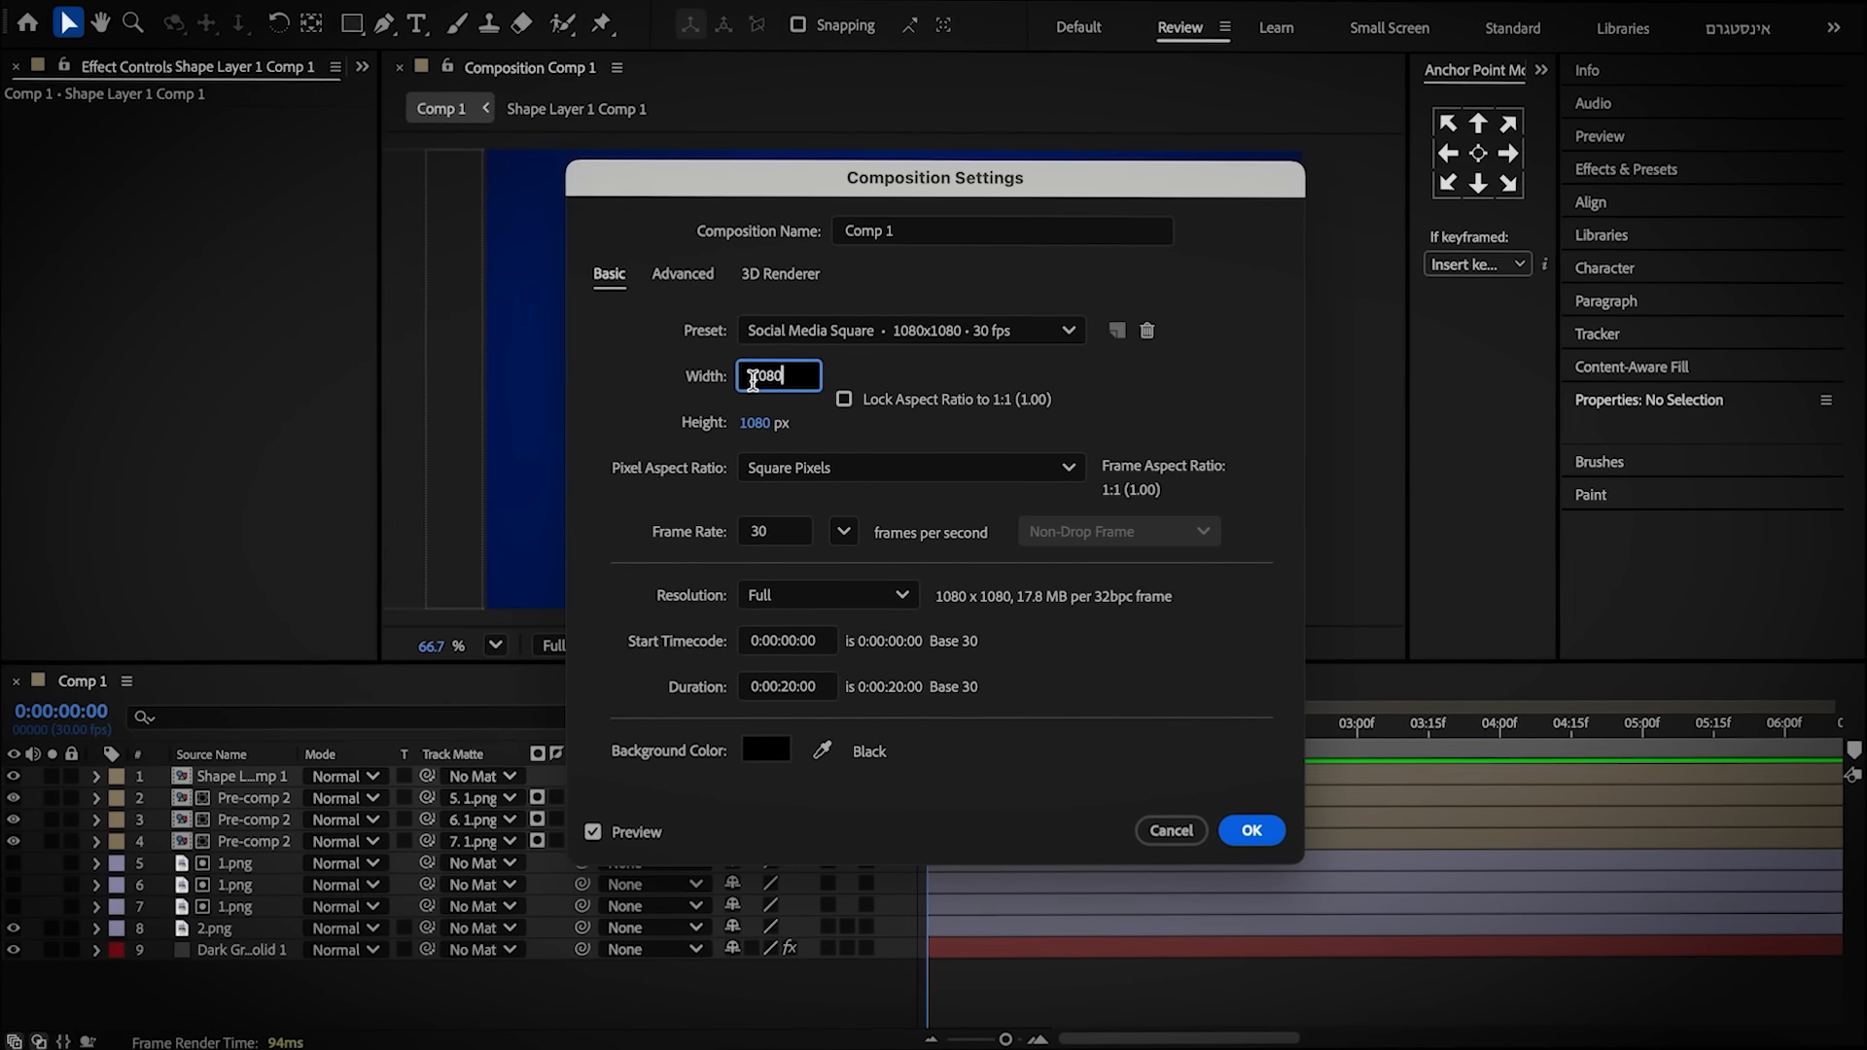
{"action": "key", "text": "Return"}
{"action": "left_click", "coordinate": [241, 930]}
{"action": "left_click", "coordinate": [429, 2]}
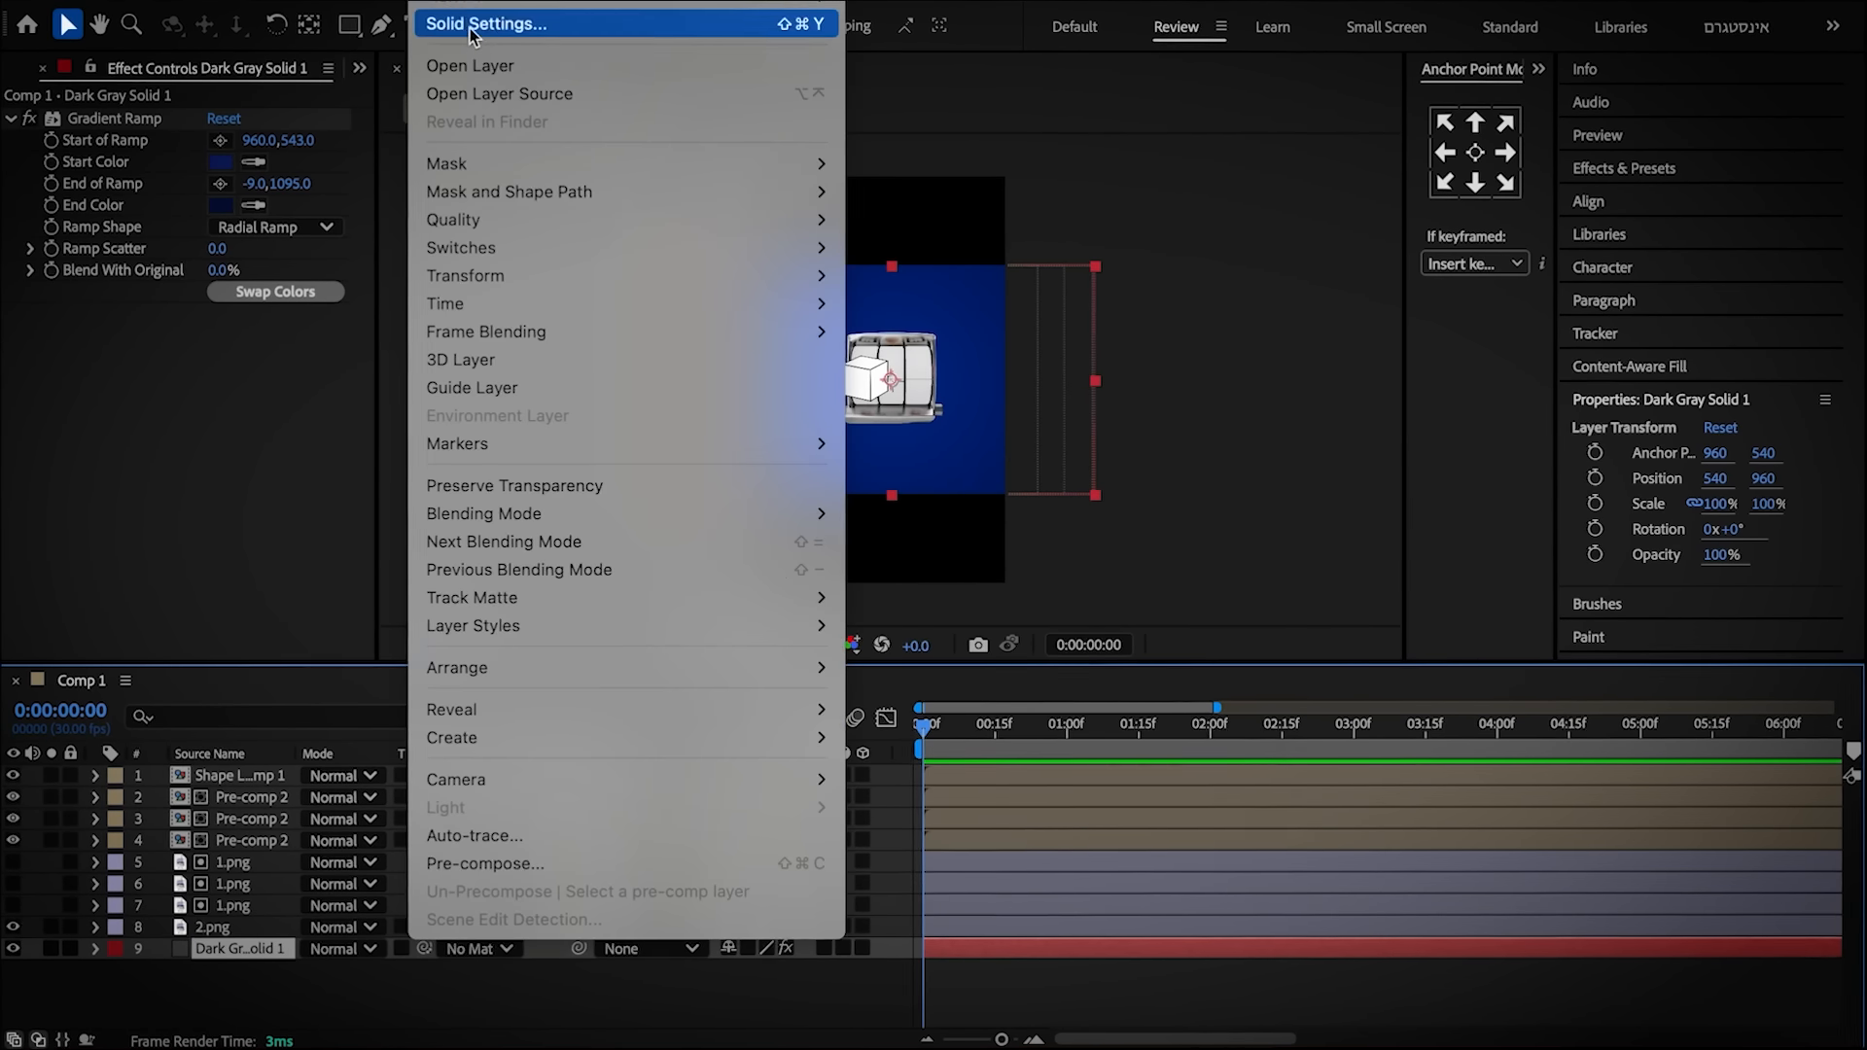
{"action": "left_click", "coordinate": [508, 25]}
{"action": "key", "text": "Tab"}
{"action": "type", "text": "10"}
{"action": "left_click", "coordinate": [1186, 809]}
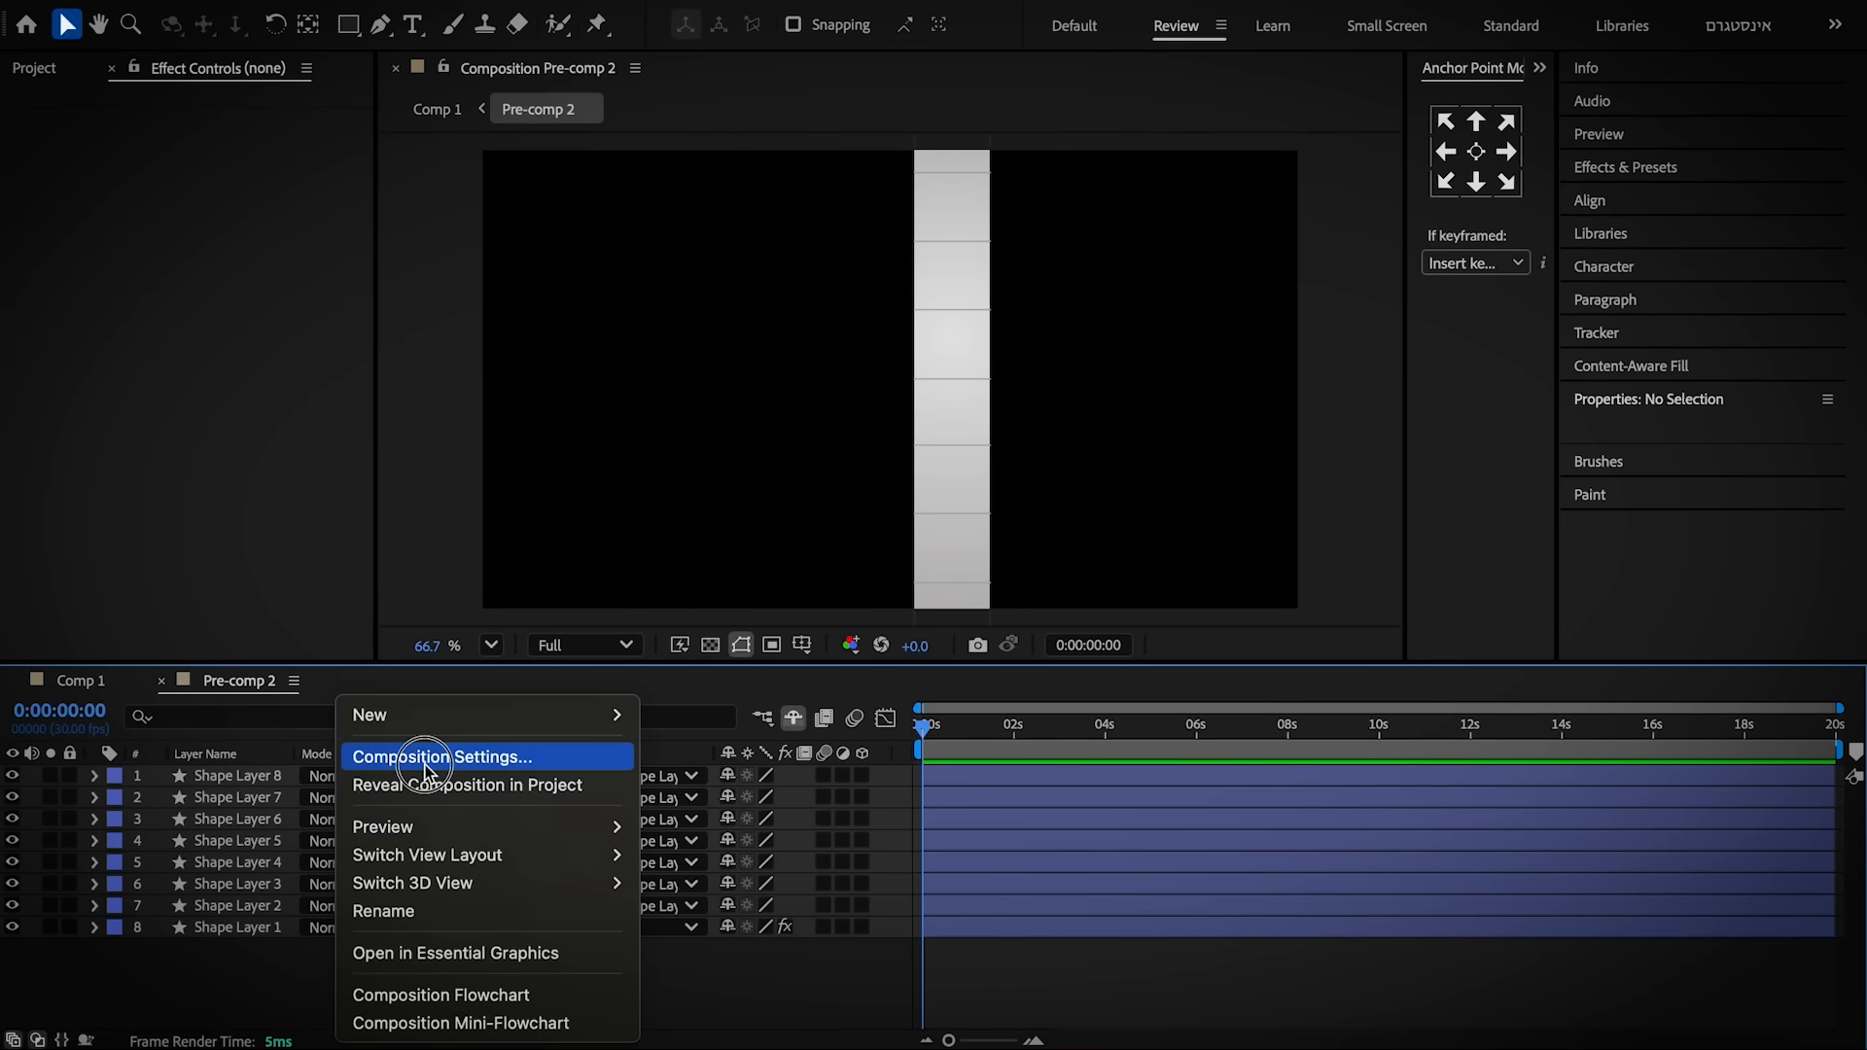
Set both Pre-comp 2 and the cube's composition, Shape Layer 1 Comp 1, to 1080 by 1920
{"action": "left_click", "coordinate": [467, 755]}
{"action": "double_click", "coordinate": [747, 377]}
{"action": "key", "text": "Tab"}
{"action": "type", "text": "1920"}
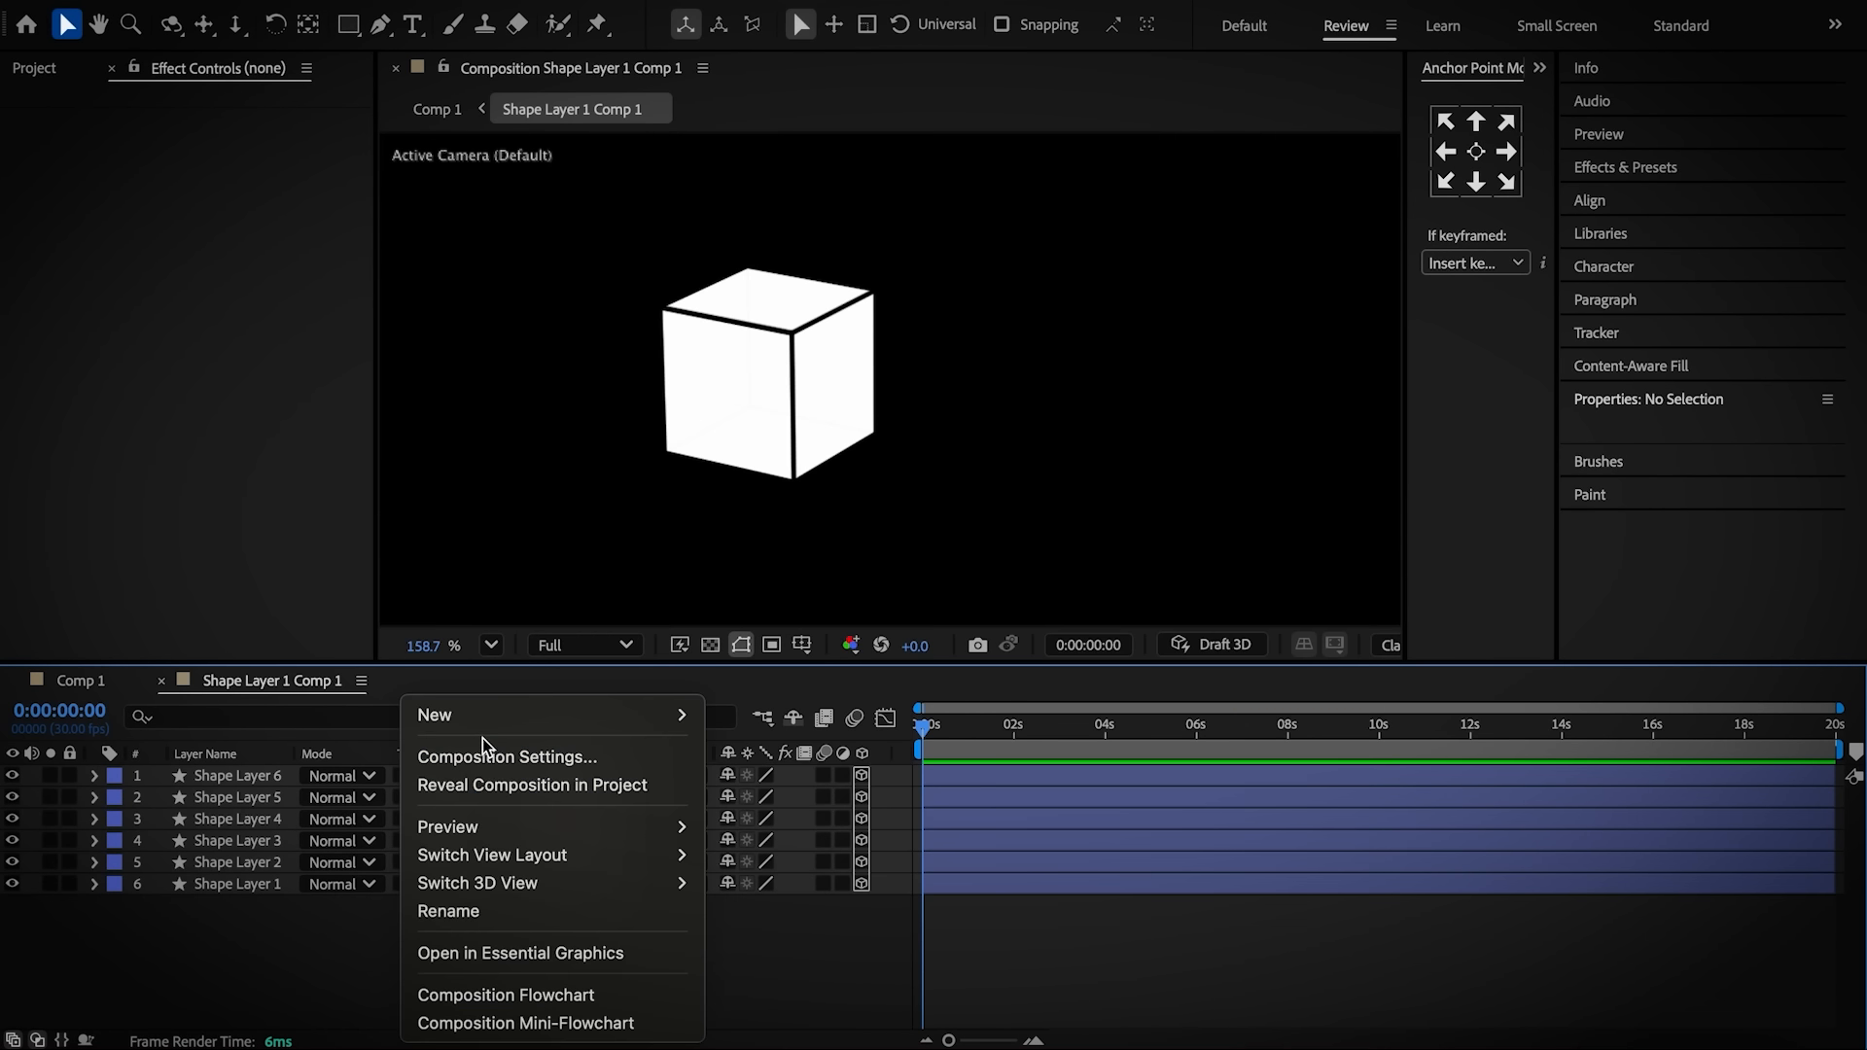
{"action": "left_click", "coordinate": [482, 751]}
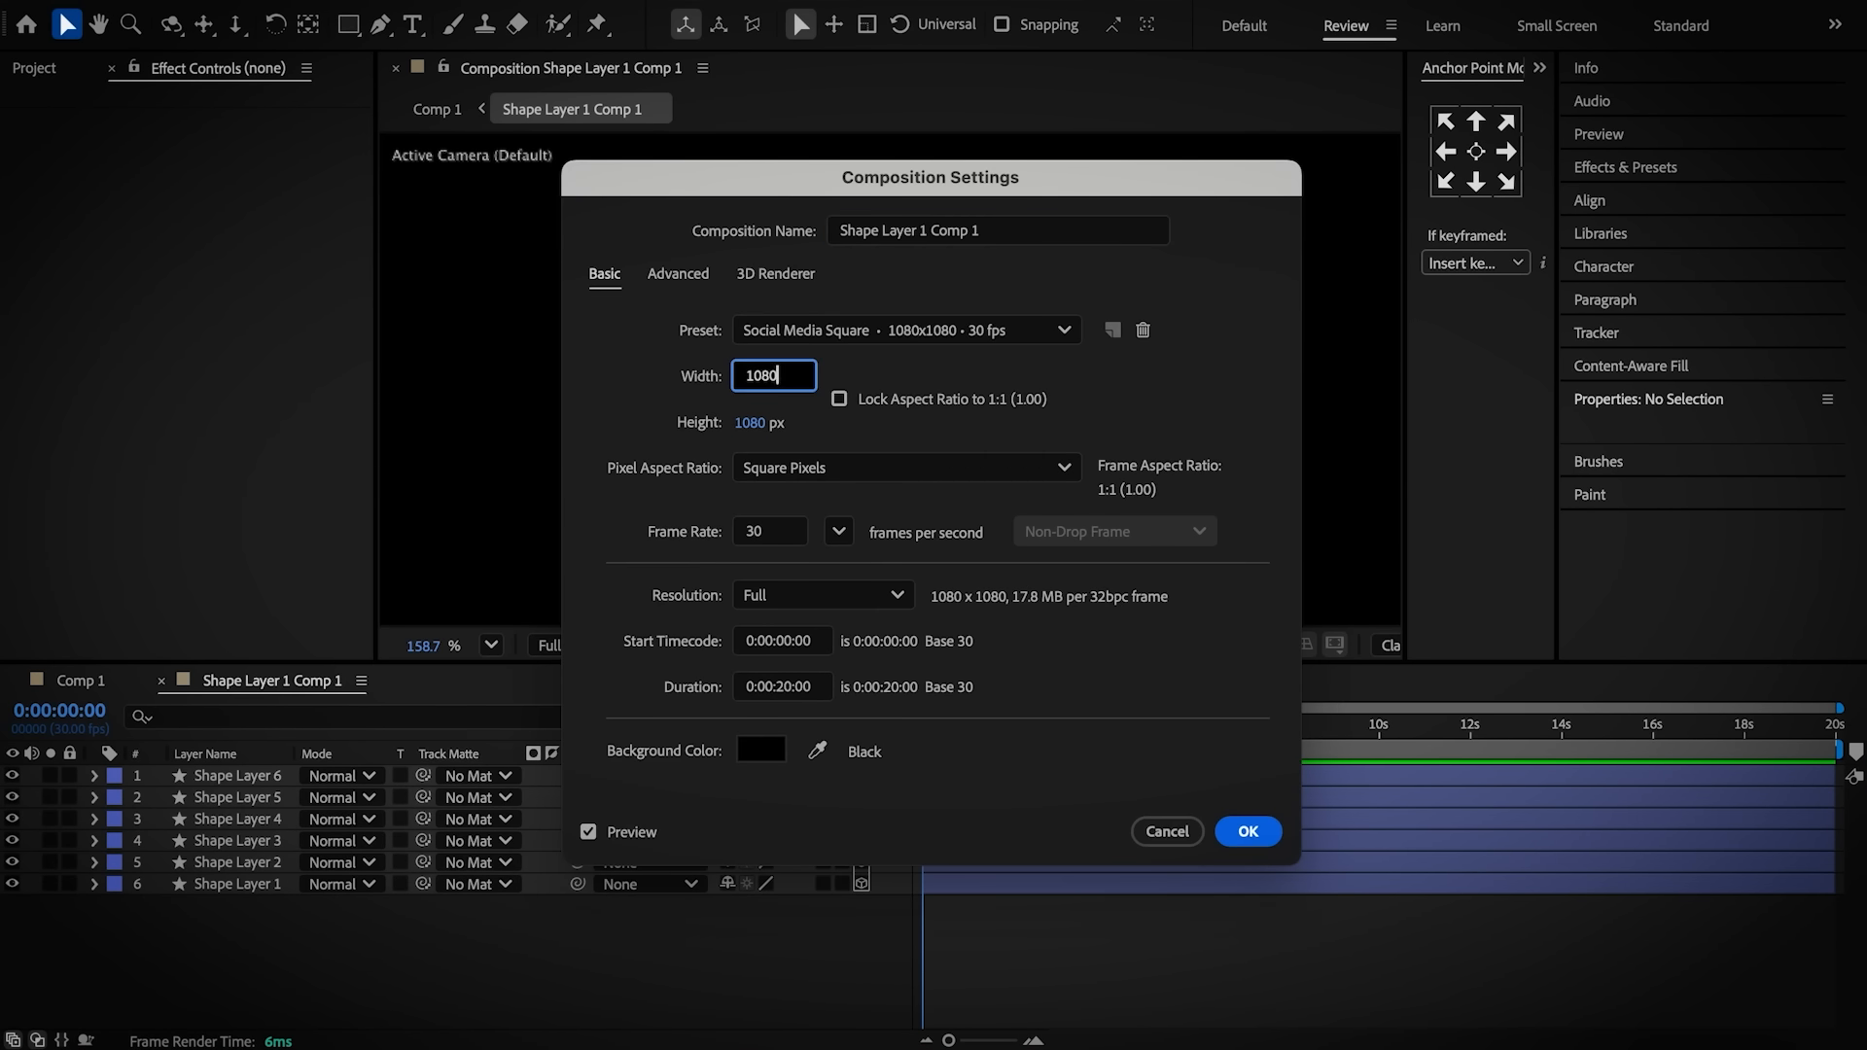
{"action": "type", "text": "1920"}
{"action": "key", "text": "Return"}
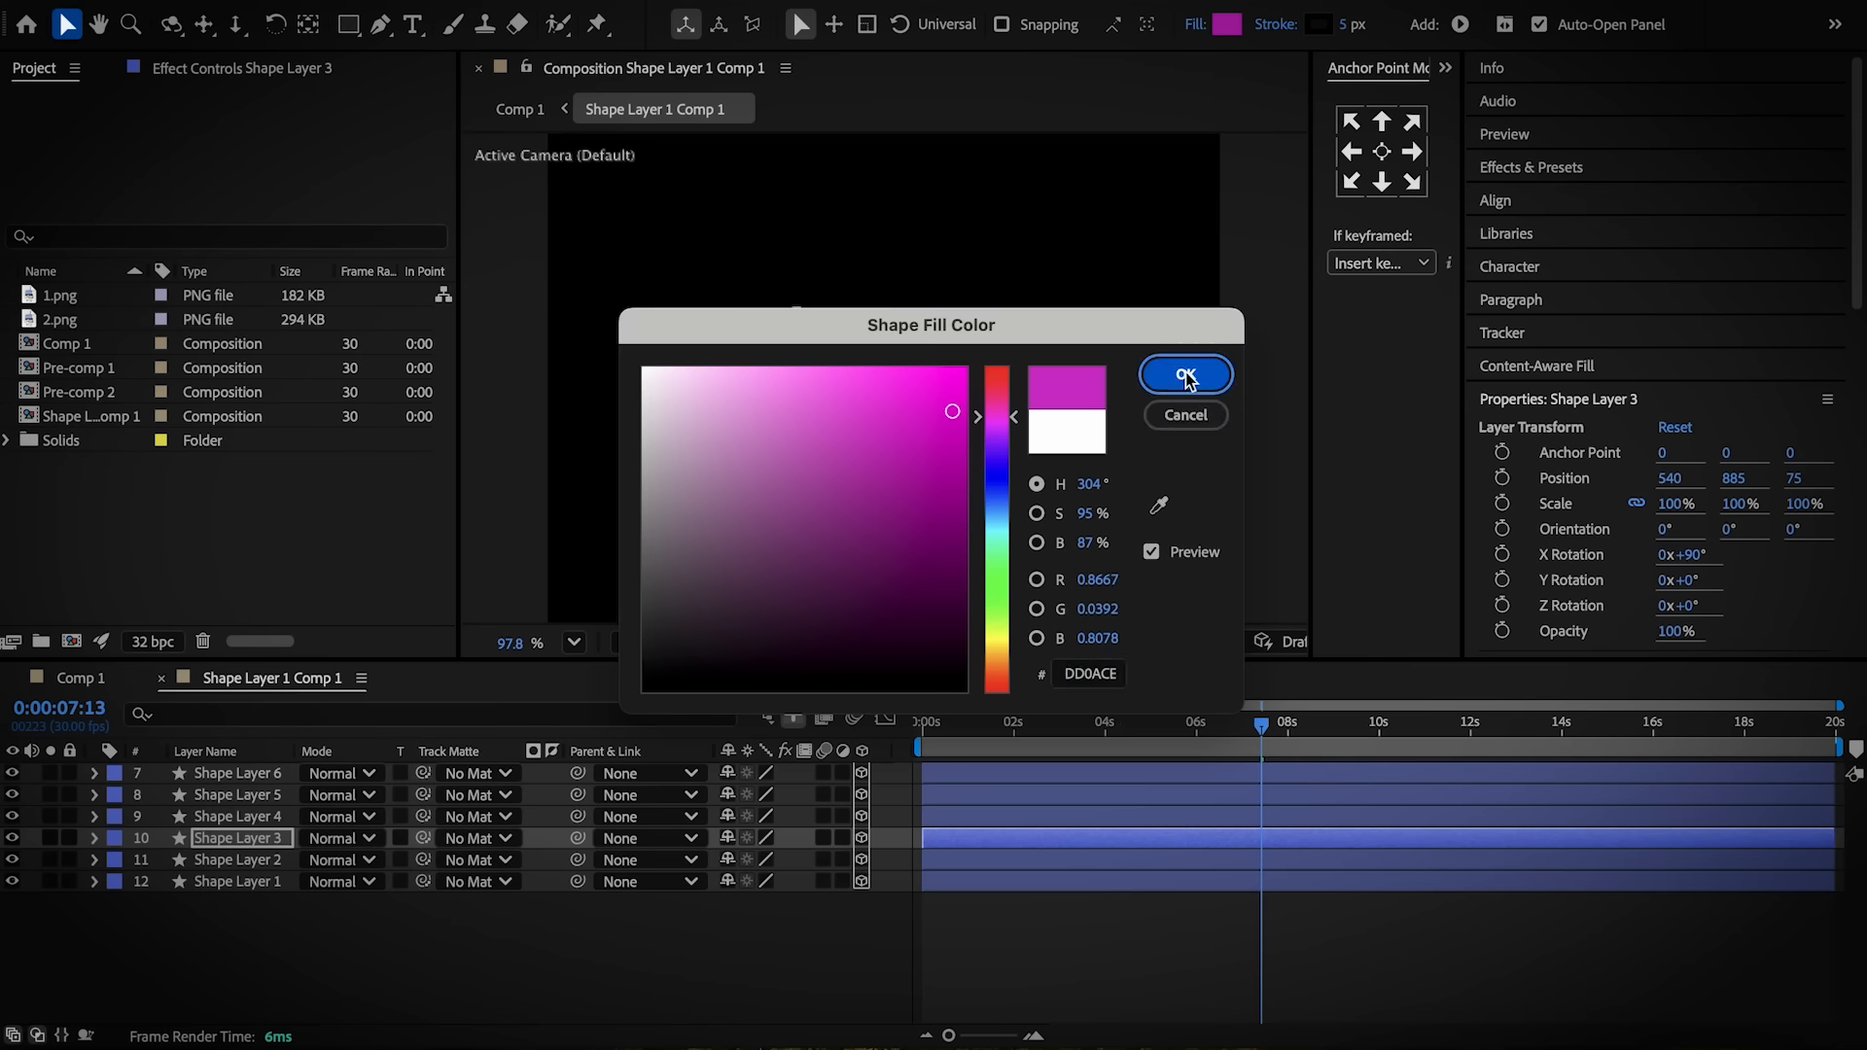
Fill the cube's top face with magenta DD0ACE, the bottom face with green and the remaining visible white side with purple
{"action": "left_click", "coordinate": [1192, 370]}
{"action": "left_click", "coordinate": [1227, 24]}
{"action": "left_click", "coordinate": [1192, 371]}
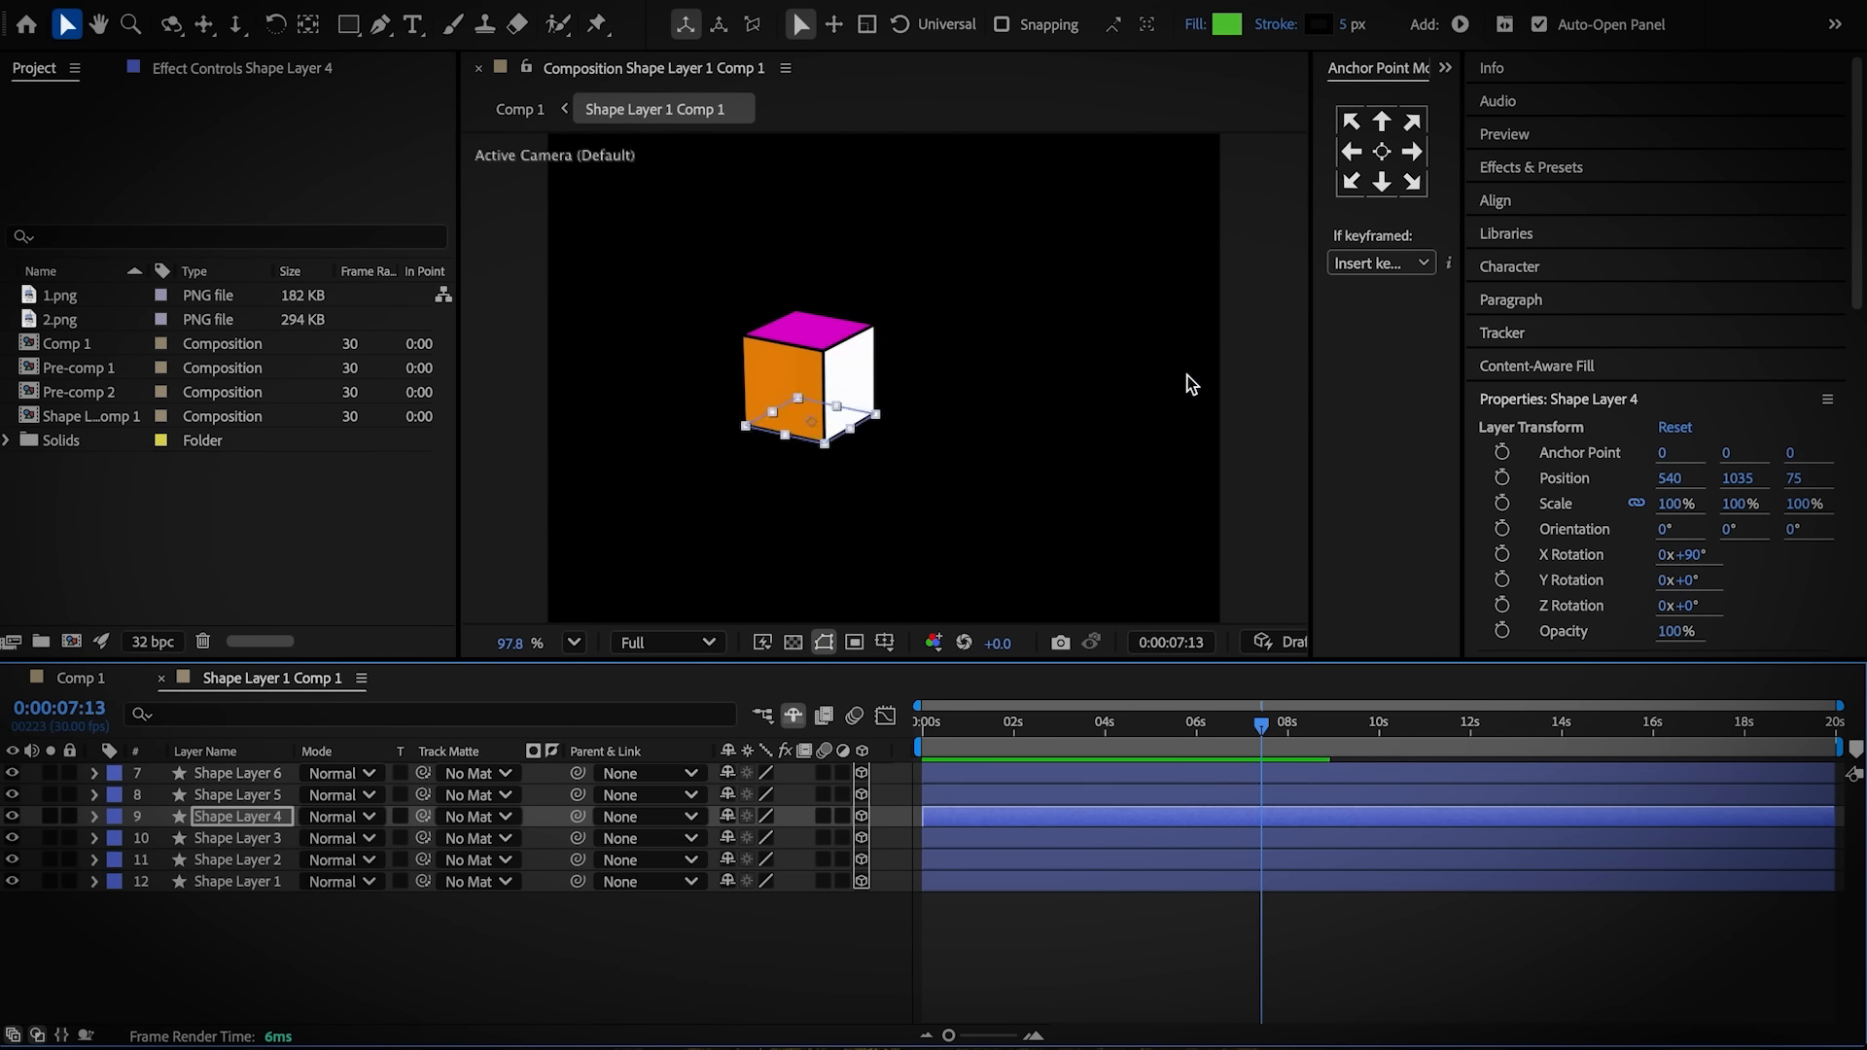
{"action": "left_click", "coordinate": [1226, 26]}
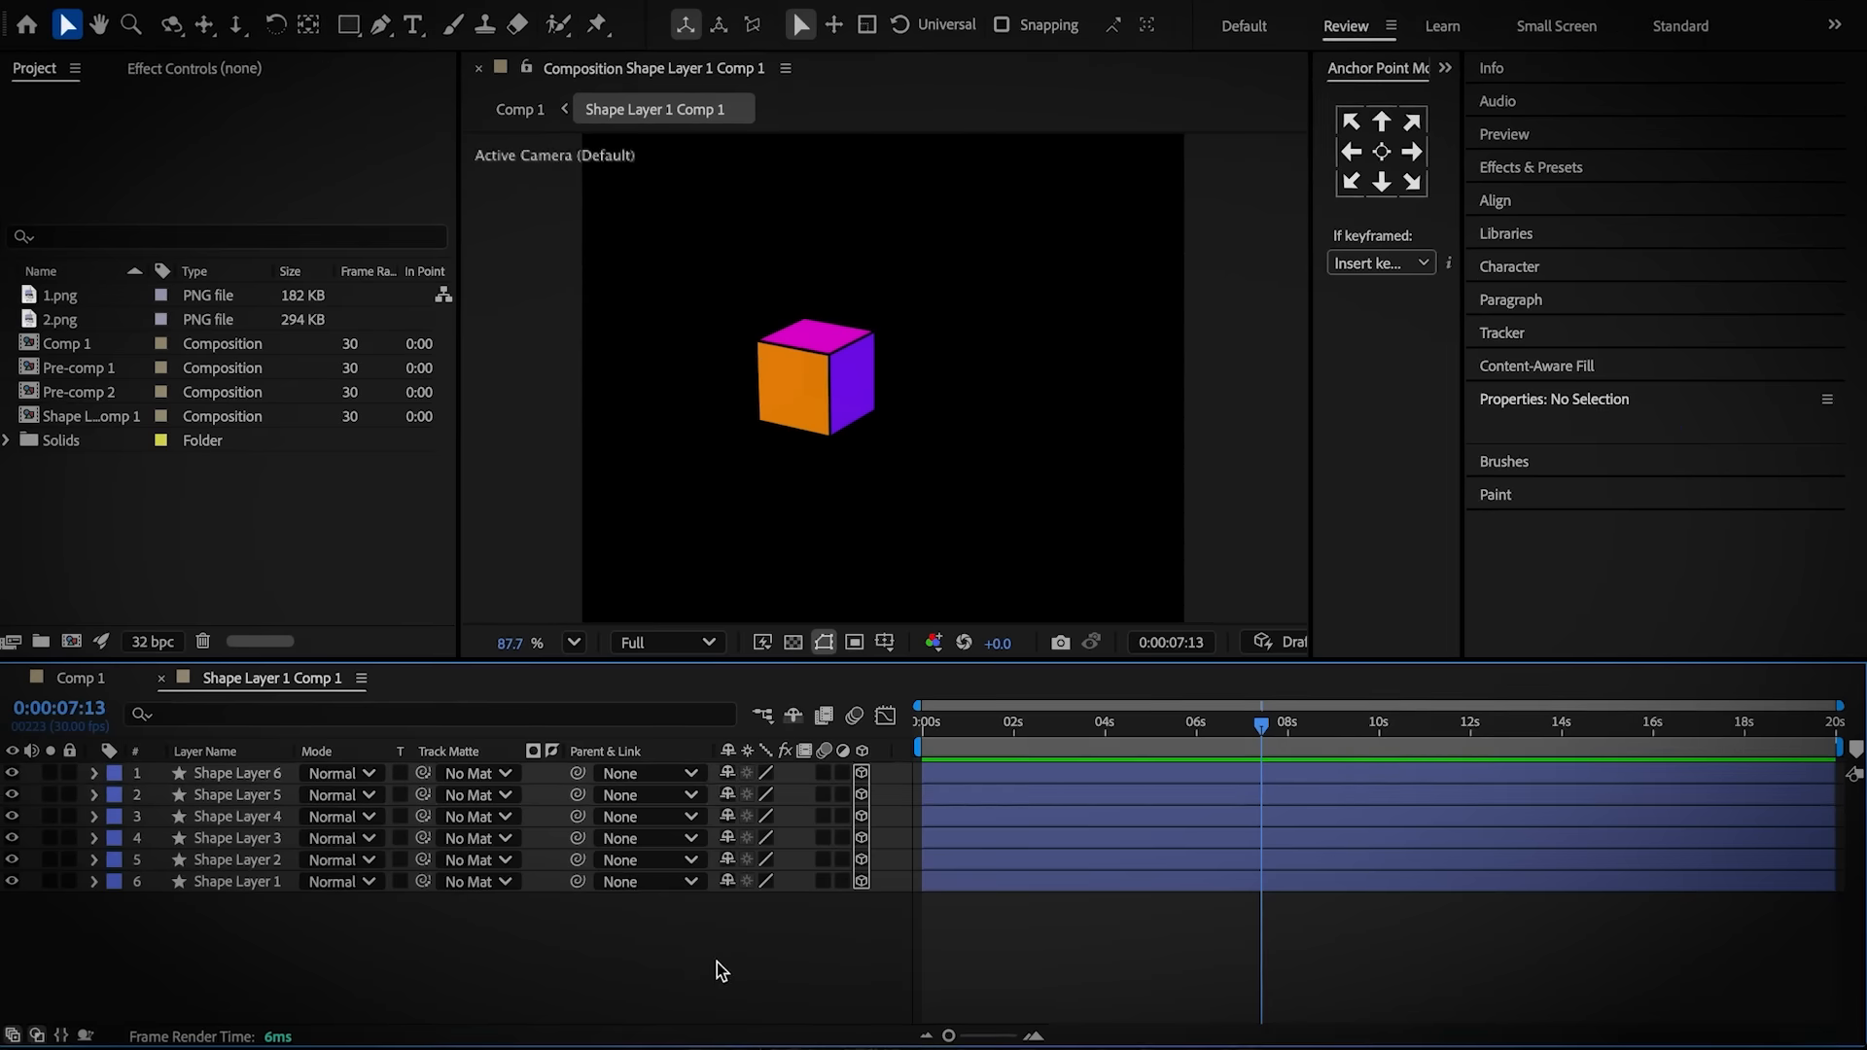
Add a null object to the cube's composition and parent all six face layers to it
{"action": "right_click", "coordinate": [717, 966]}
{"action": "mouse_move", "coordinate": [875, 715]}
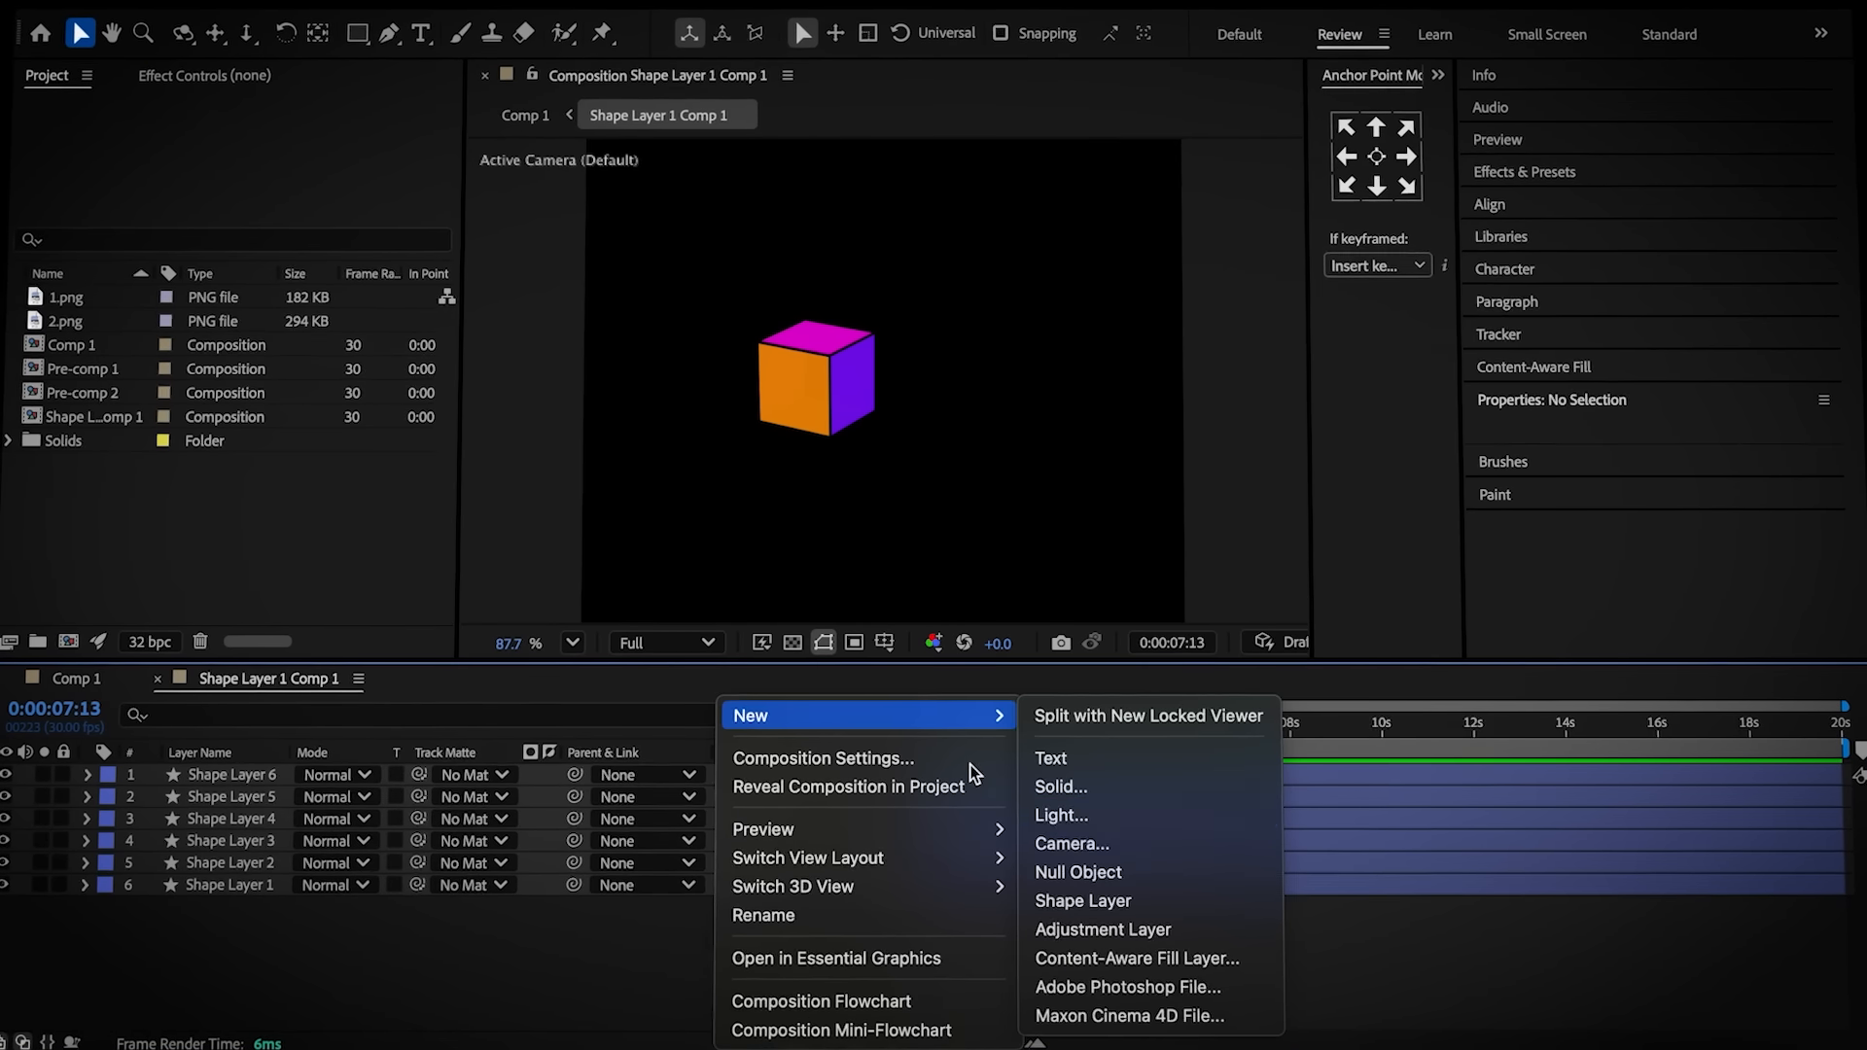
{"action": "left_click", "coordinate": [1078, 872]}
{"action": "left_click", "coordinate": [233, 905]}
{"action": "left_click", "coordinate": [262, 817], "text": "shift"}
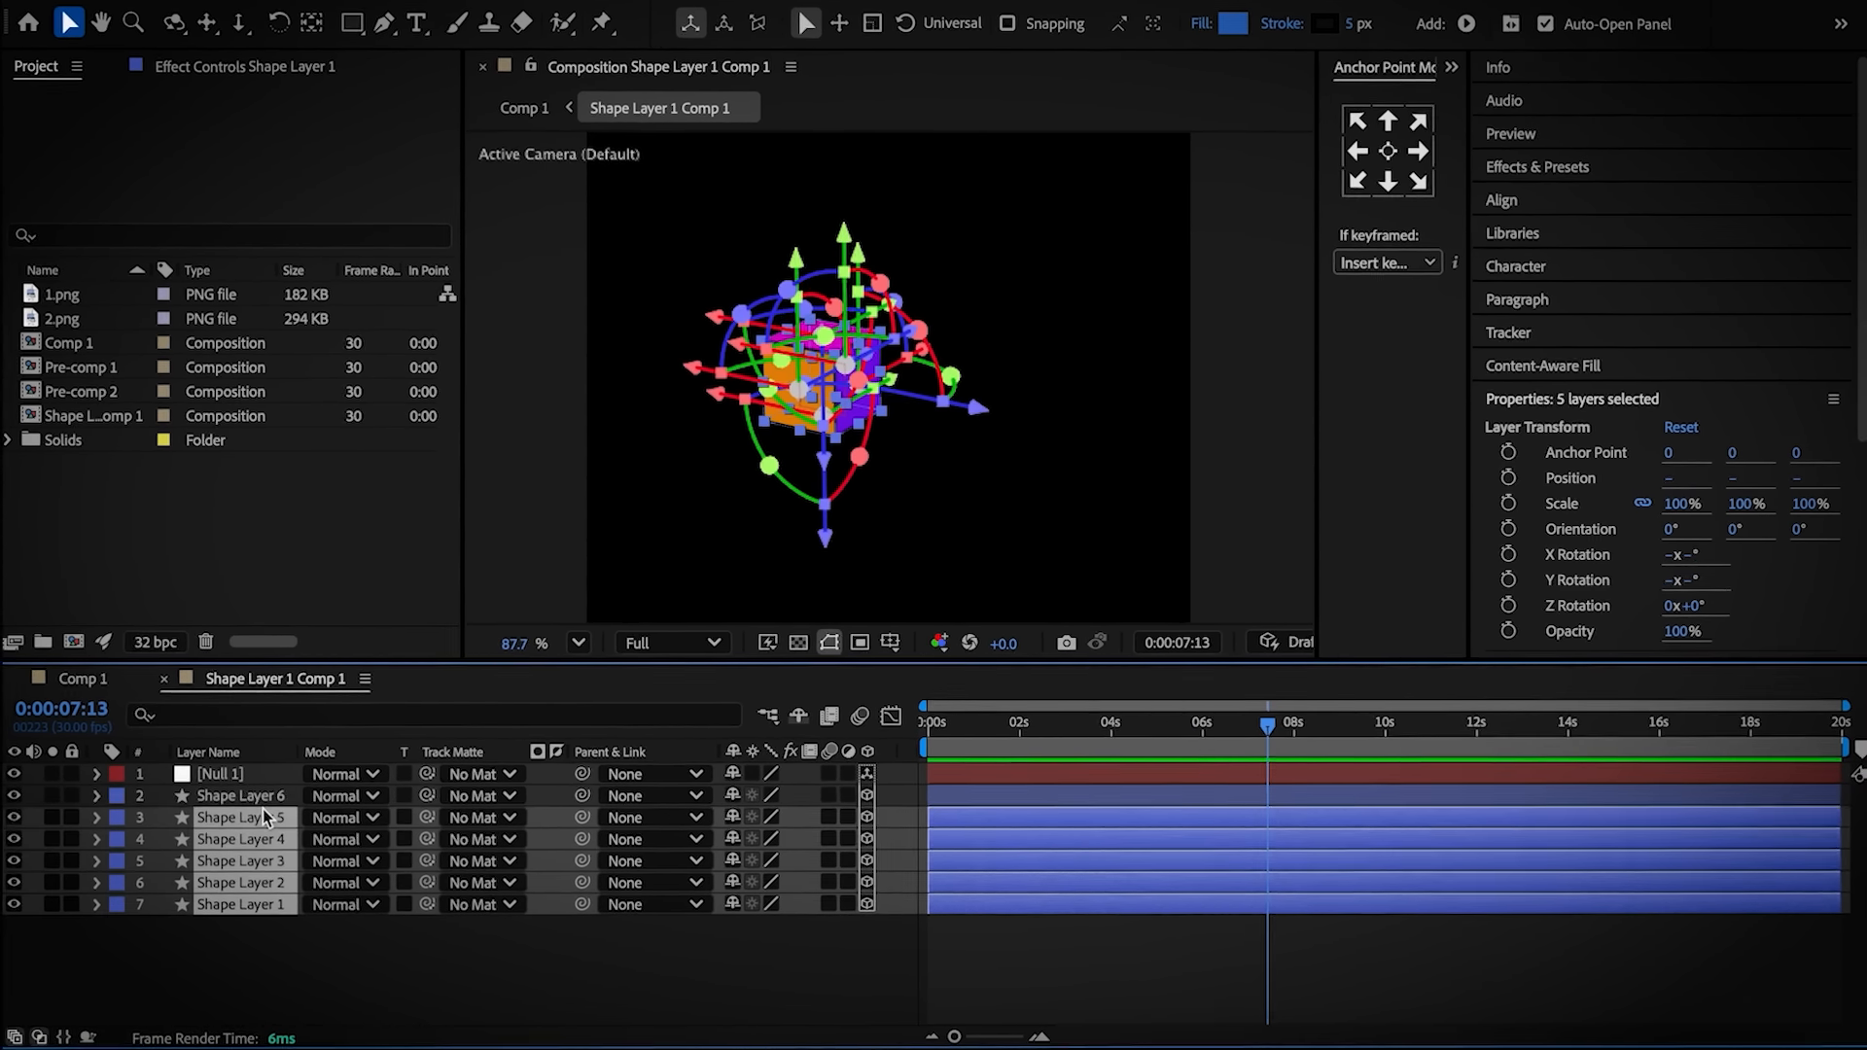
{"action": "left_click", "coordinate": [255, 796], "text": "shift"}
{"action": "left_click_drag", "start_coordinate": [582, 796], "coordinate": [261, 793]}
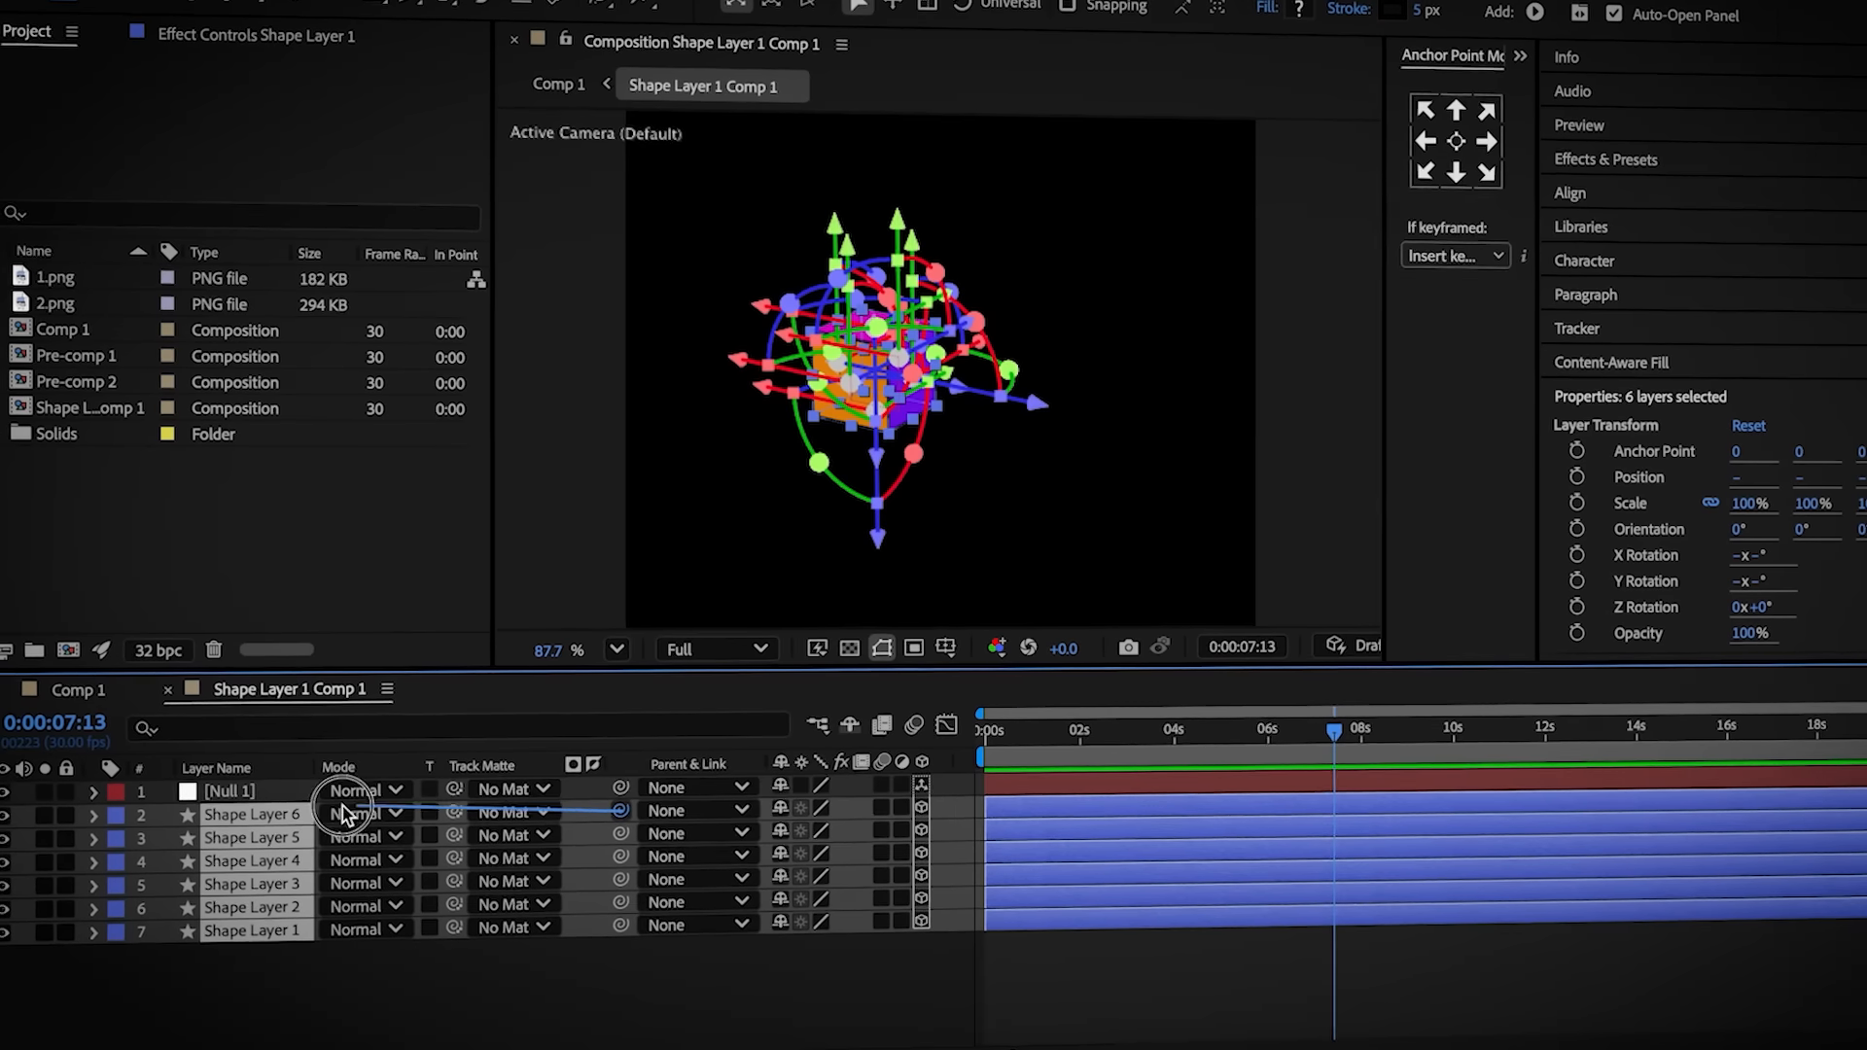
Duplicate the null with its six face layers and group the copies above the original null in the stack
{"action": "left_click", "coordinate": [260, 793]}
{"action": "left_click", "coordinate": [269, 930], "text": "shift"}
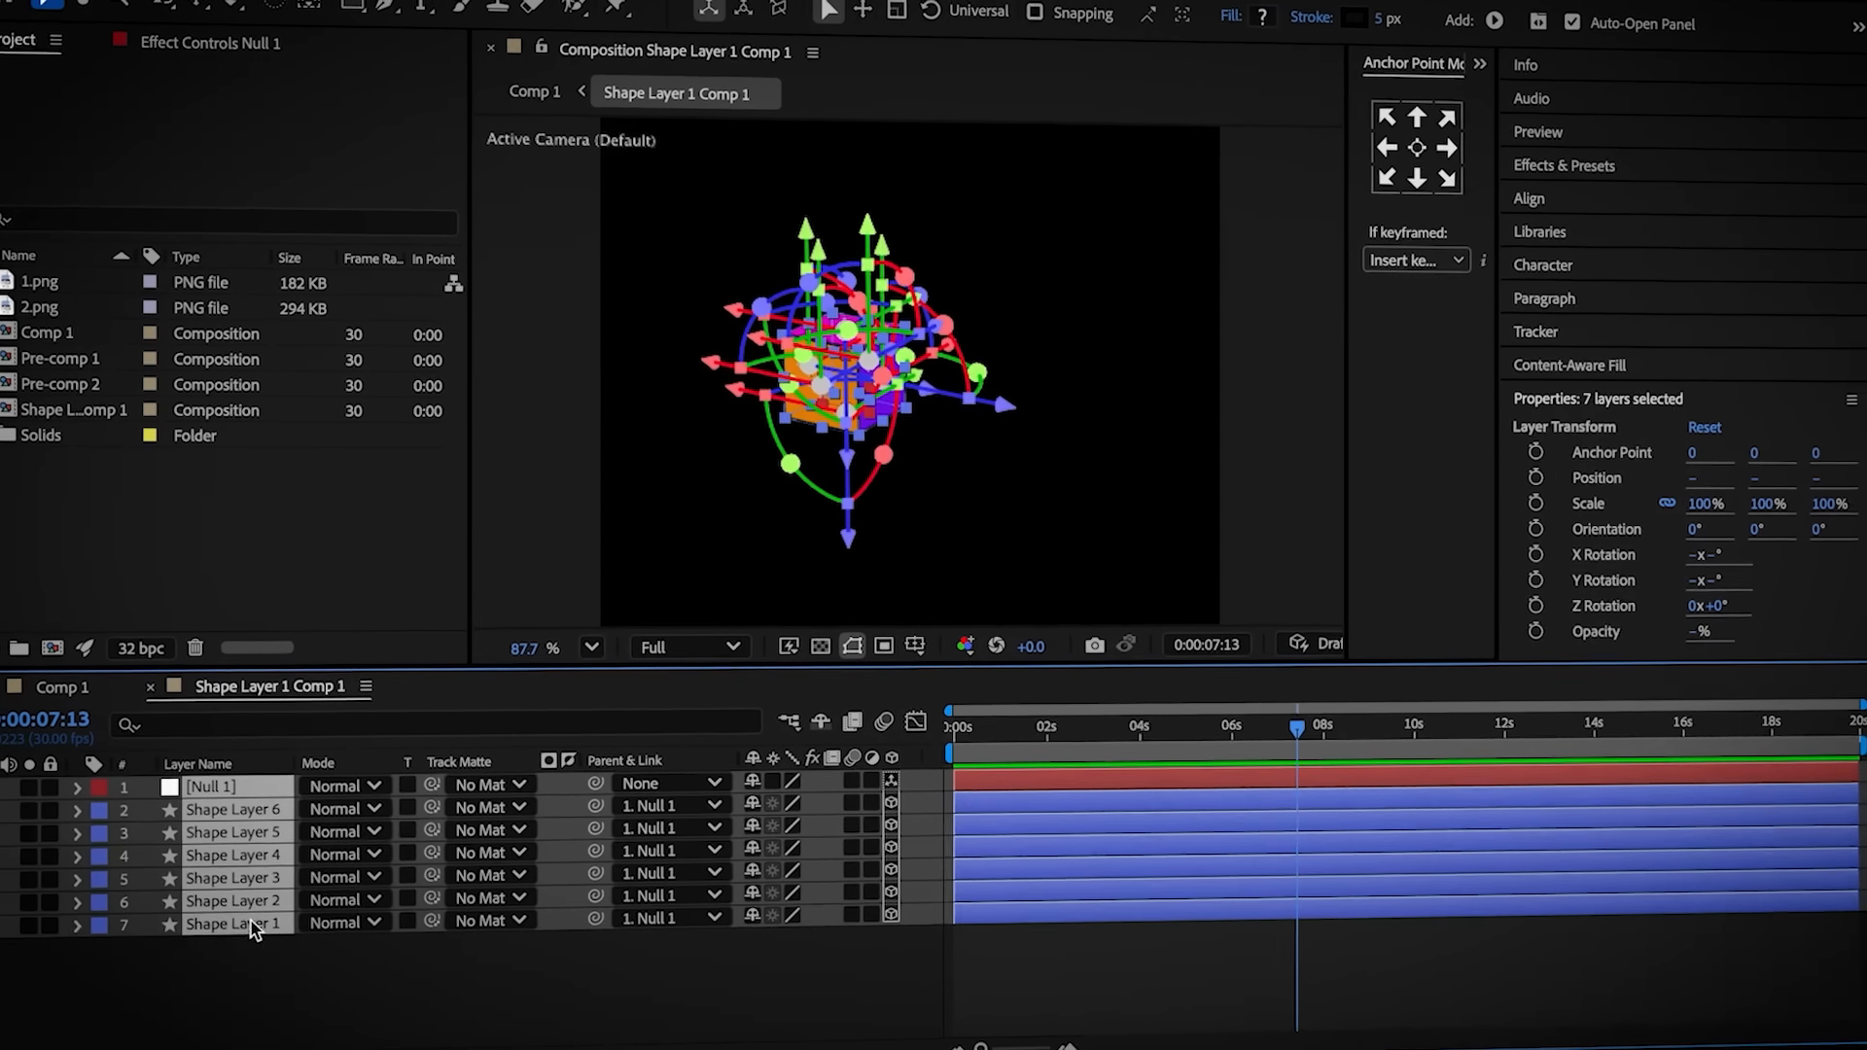
{"action": "key", "text": "ctrl+d"}
{"action": "left_click_drag", "start_coordinate": [251, 826], "coordinate": [232, 801]}
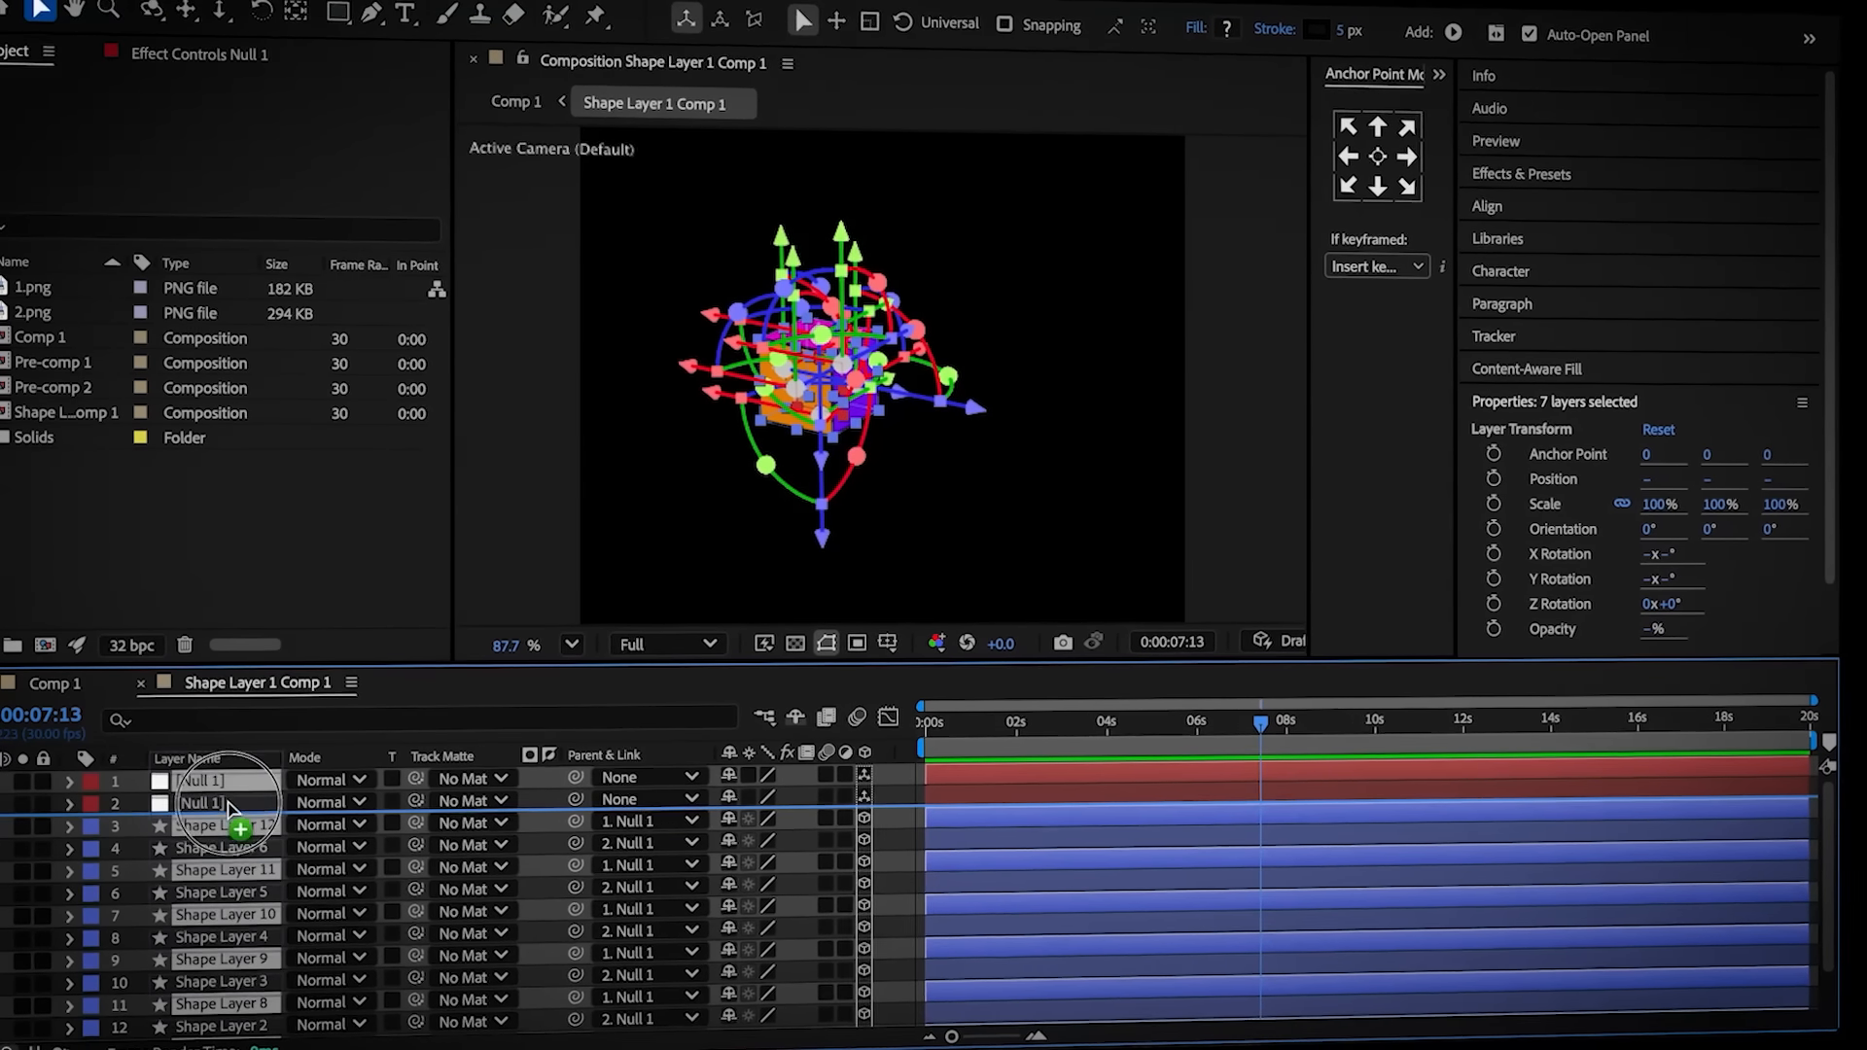
Add 150 to the X position of the uppermost null to place the second cube beside the first
{"action": "left_click", "coordinate": [209, 780]}
{"action": "type", "text": "p"}
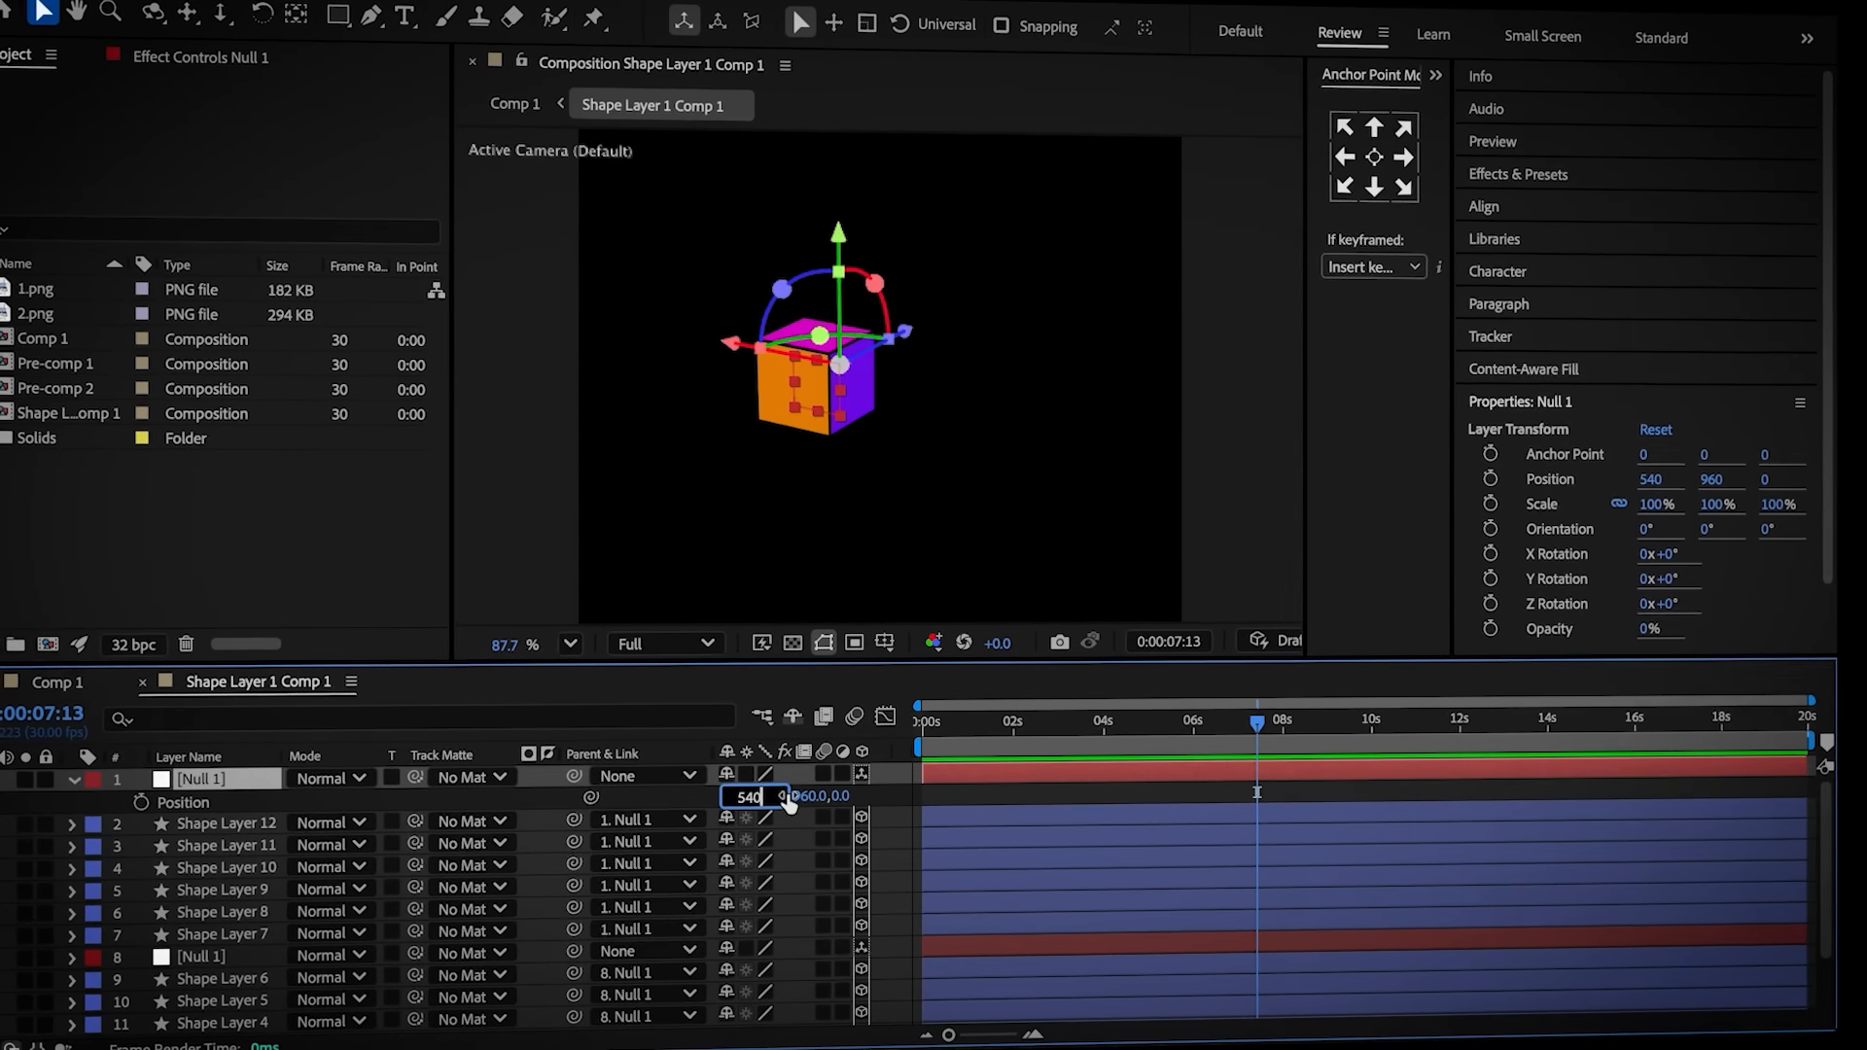
{"action": "type", "text": "+1"}
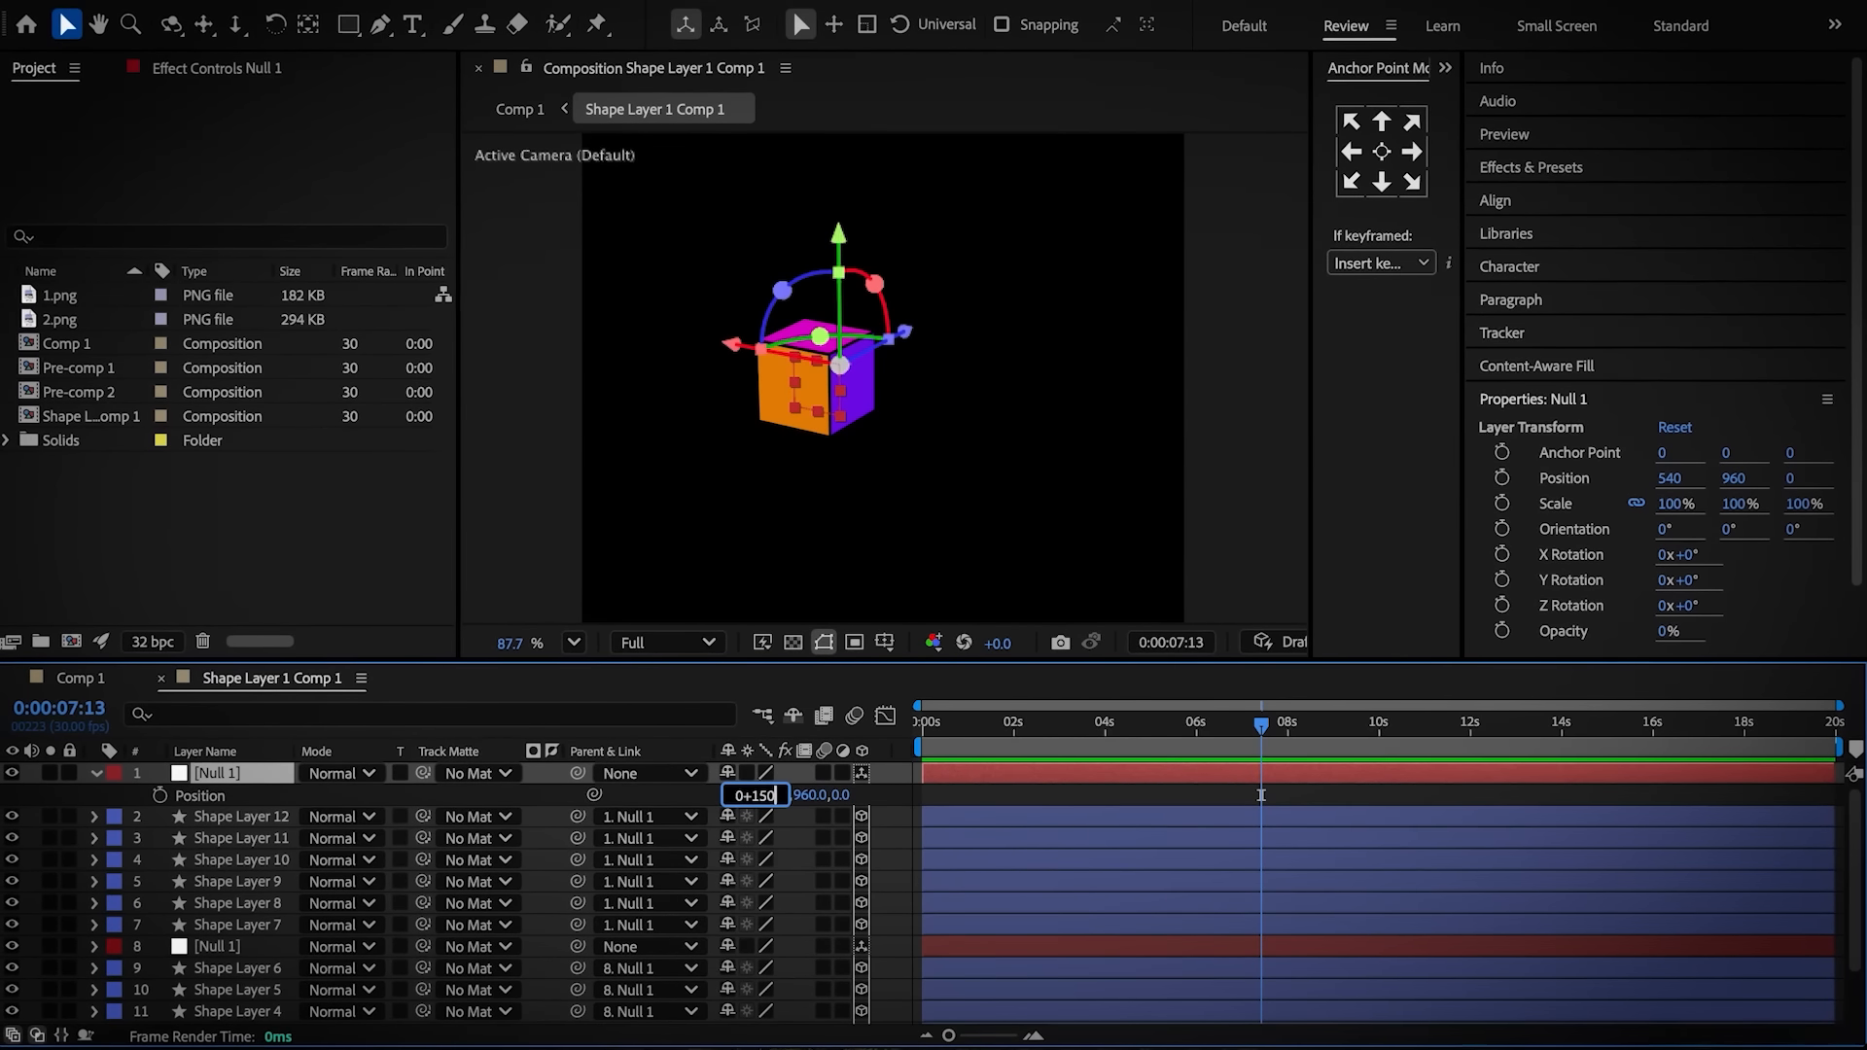
{"action": "type", "text": "p"}
Duplicate the original null with its six face layers and shift the copied cube along negative X against the first cube's free side
{"action": "left_click", "coordinate": [233, 924]}
{"action": "scroll", "coordinate": [234, 914], "scroll_direction": "down", "scroll_amount": 2}
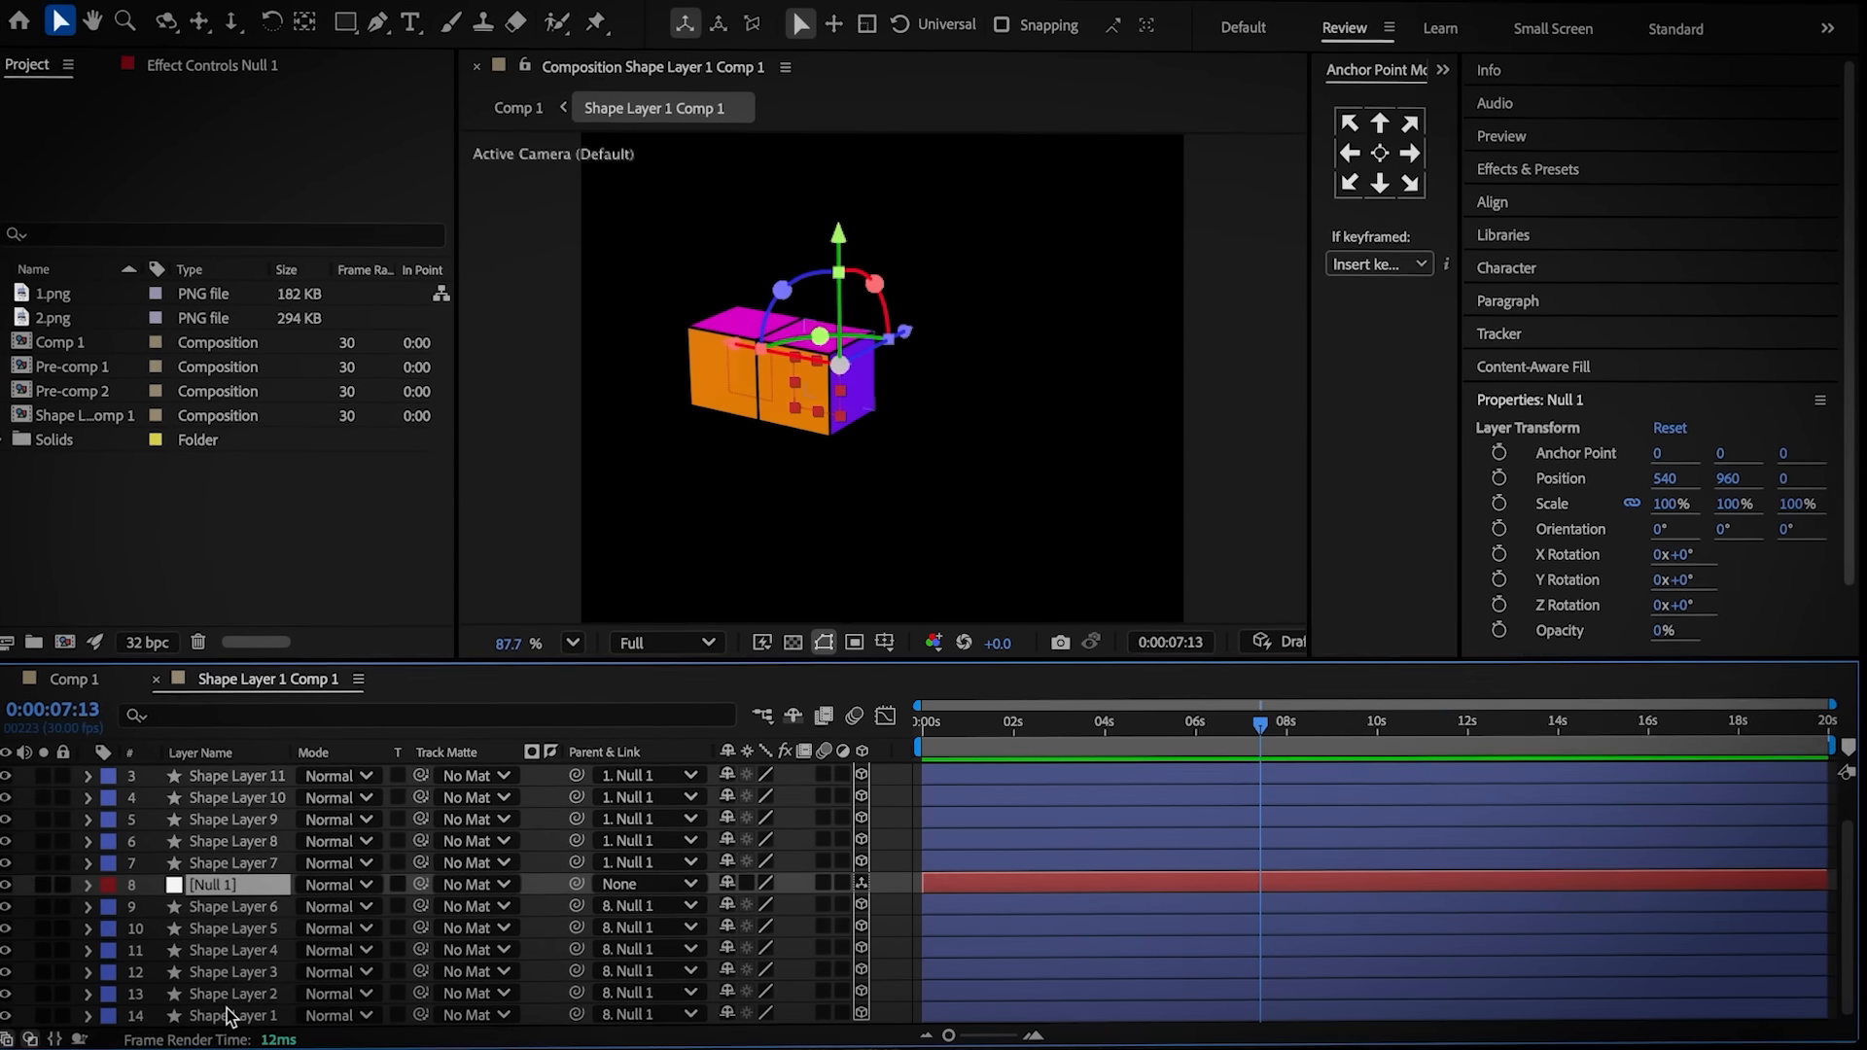
{"action": "left_click", "coordinate": [226, 1009], "text": "shift"}
{"action": "key", "text": "ctrl+d"}
{"action": "scroll", "coordinate": [226, 992], "scroll_direction": "up", "scroll_amount": 2}
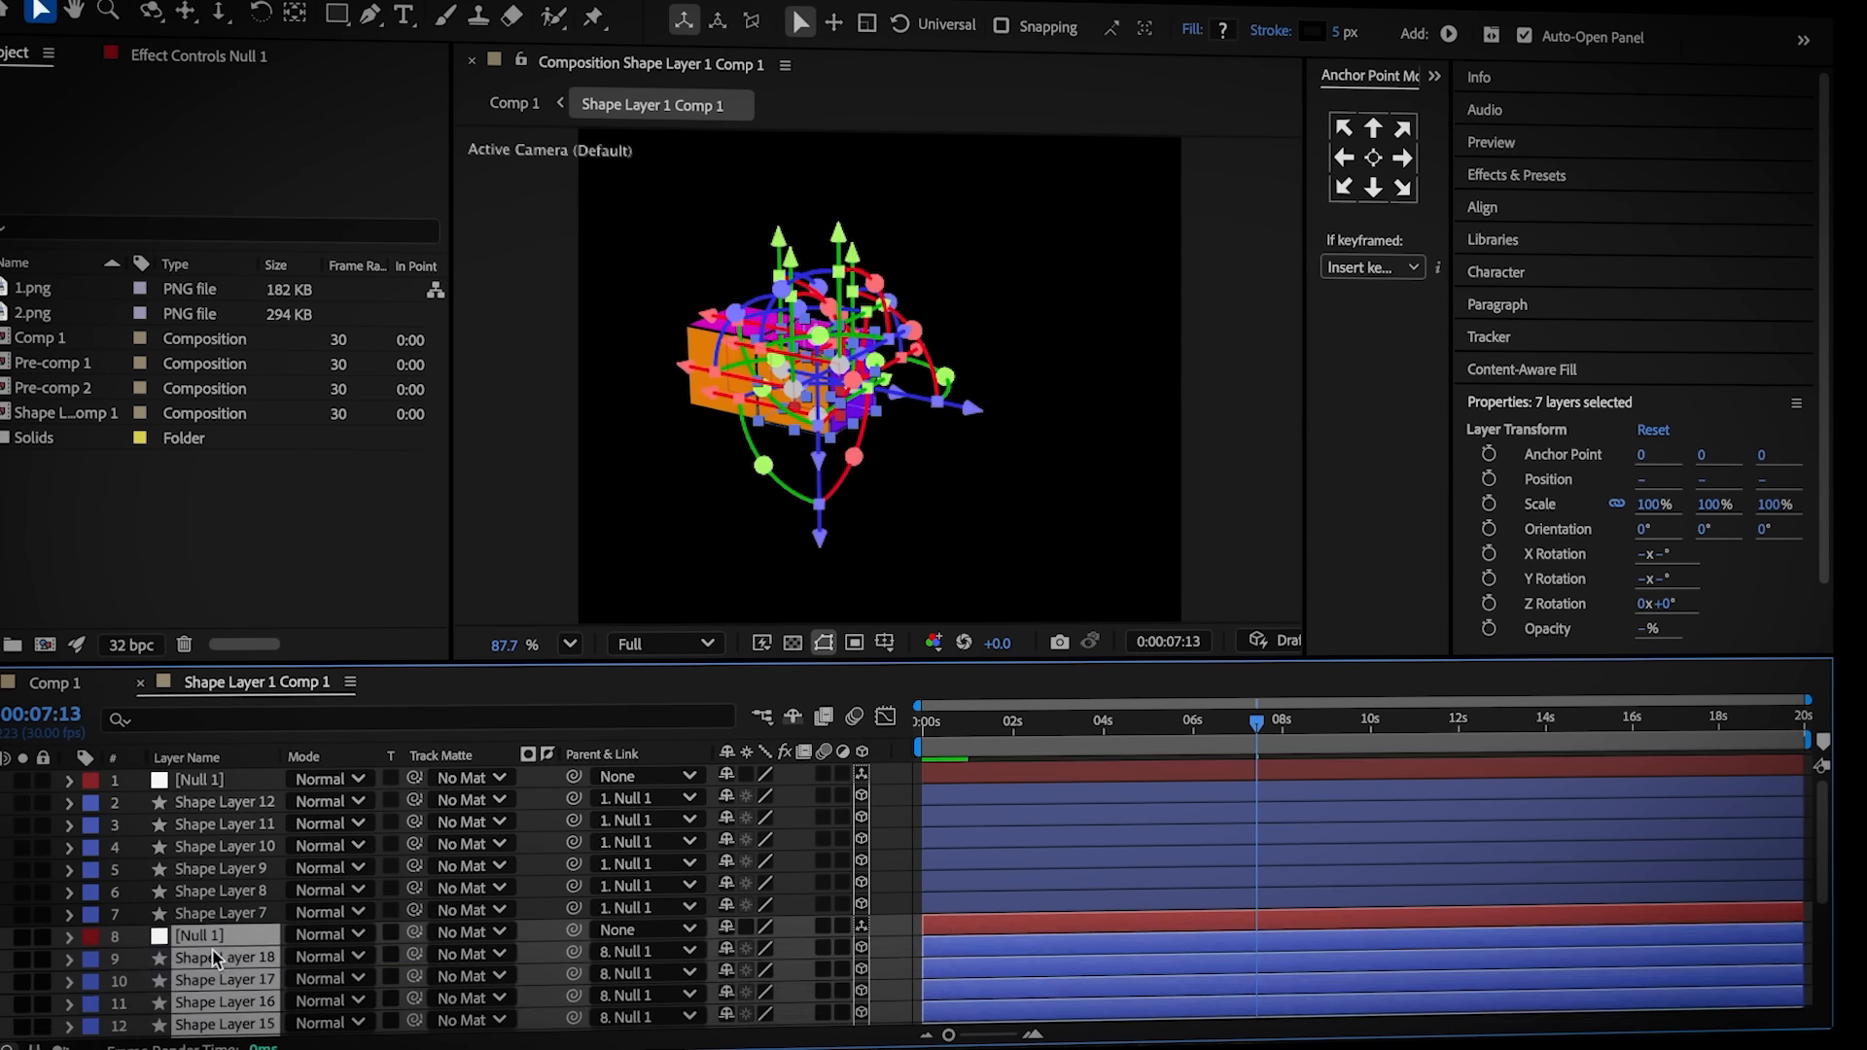
{"action": "left_click", "coordinate": [216, 936]}
{"action": "key", "text": "p"}
{"action": "type", "text": "-1"}
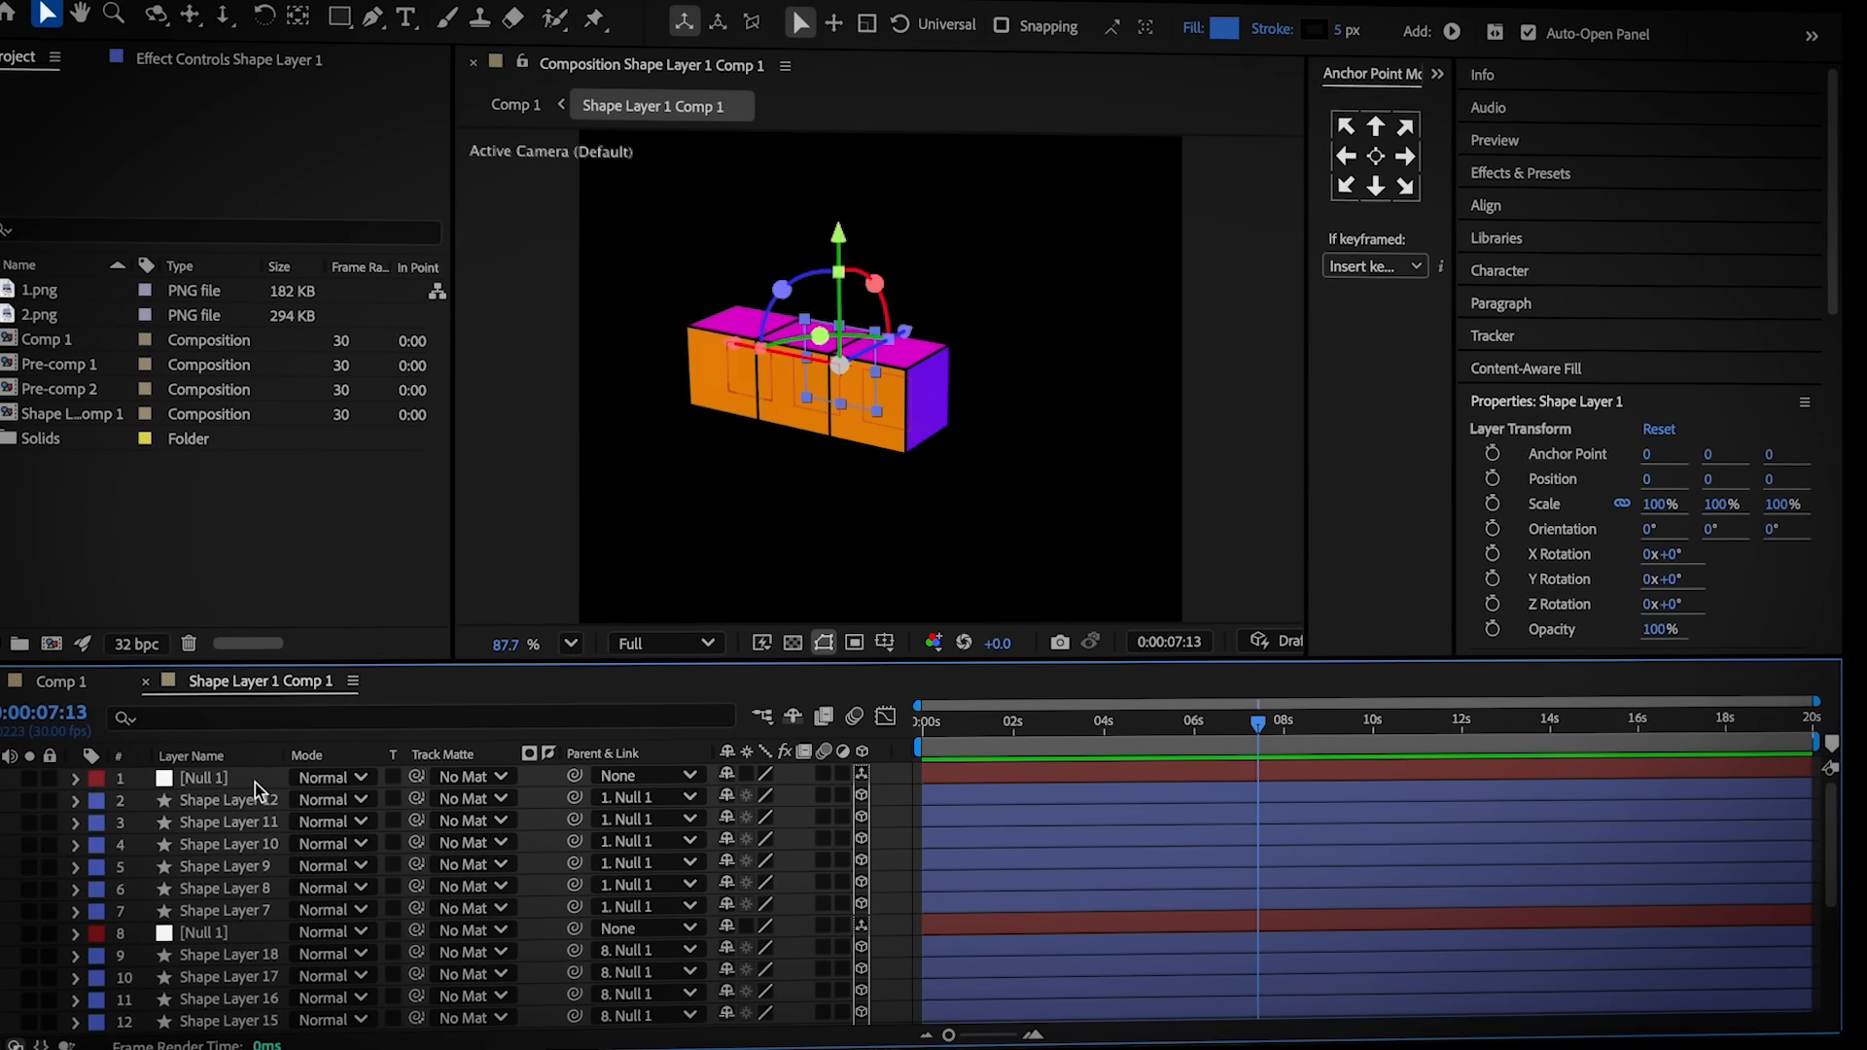
Duplicate the row of three cubes with its nulls and shift the three copied nulls along negative Z, in front of the first row
{"action": "key", "text": "ctrl+a"}
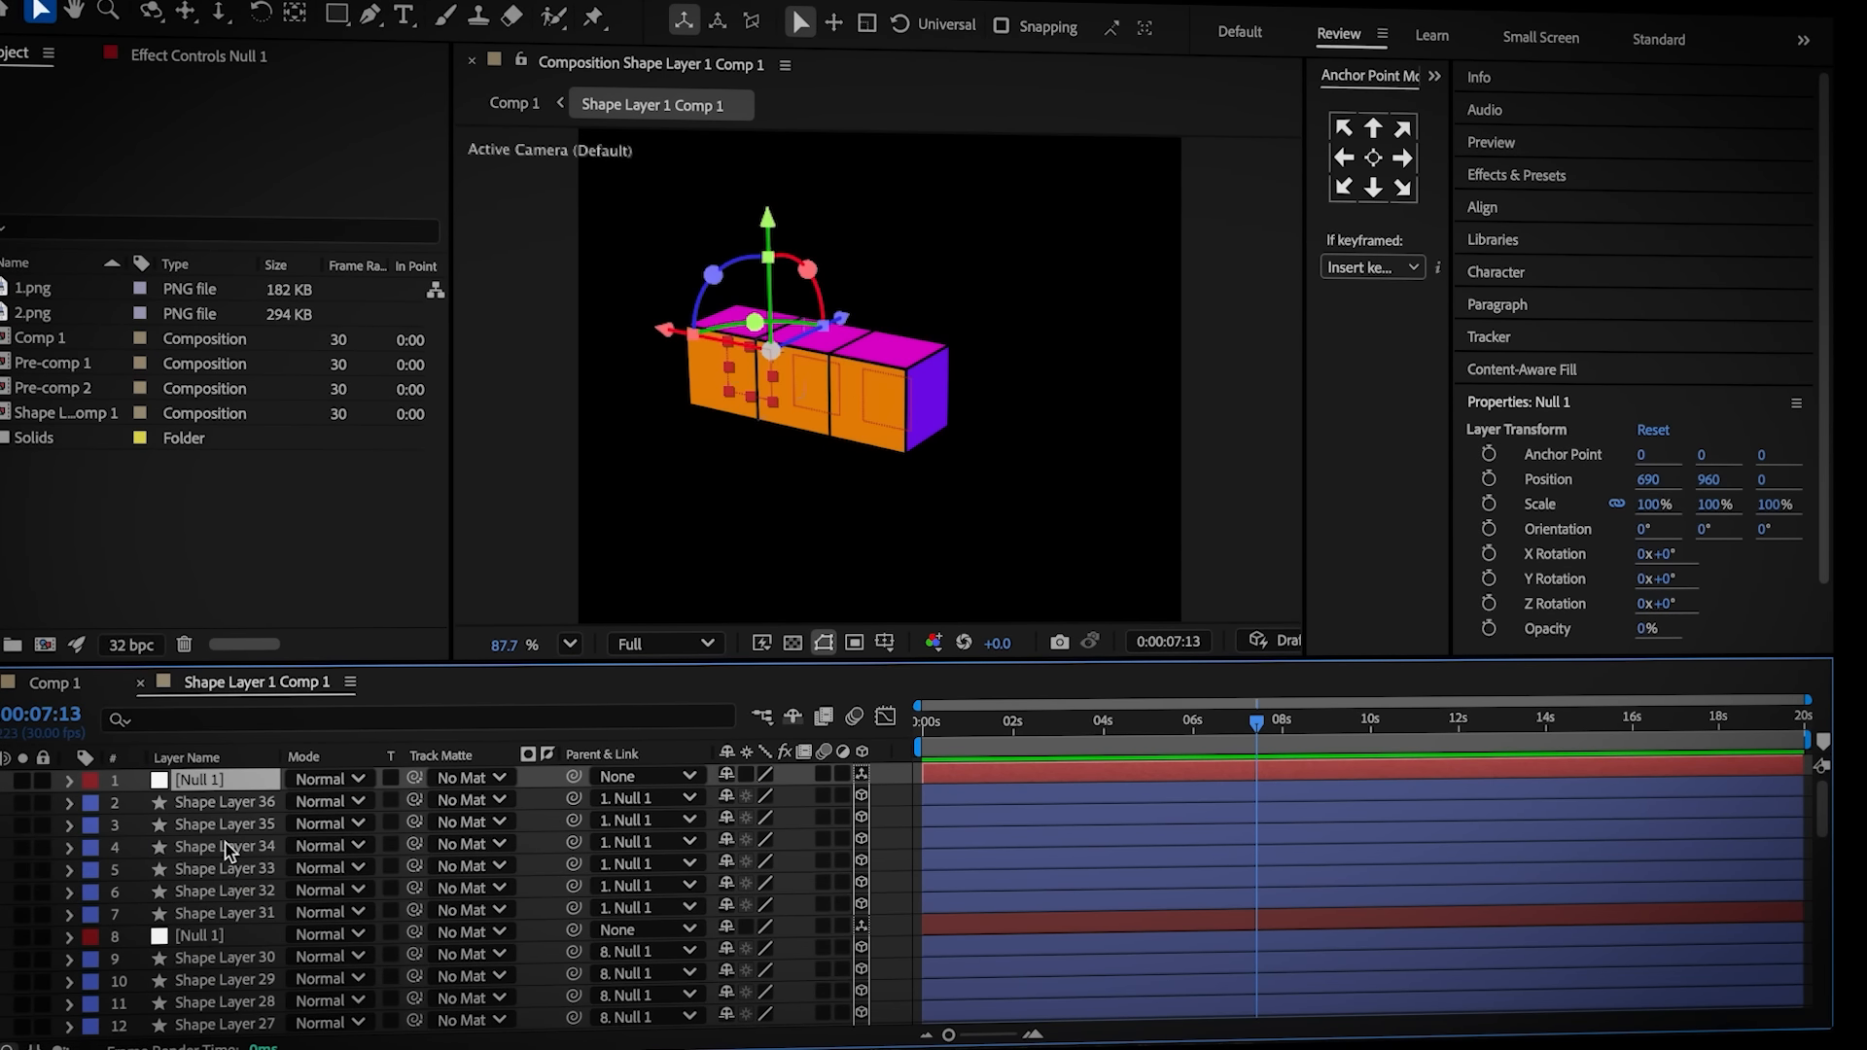
{"action": "scroll", "coordinate": [208, 920], "scroll_direction": "down", "scroll_amount": 3}
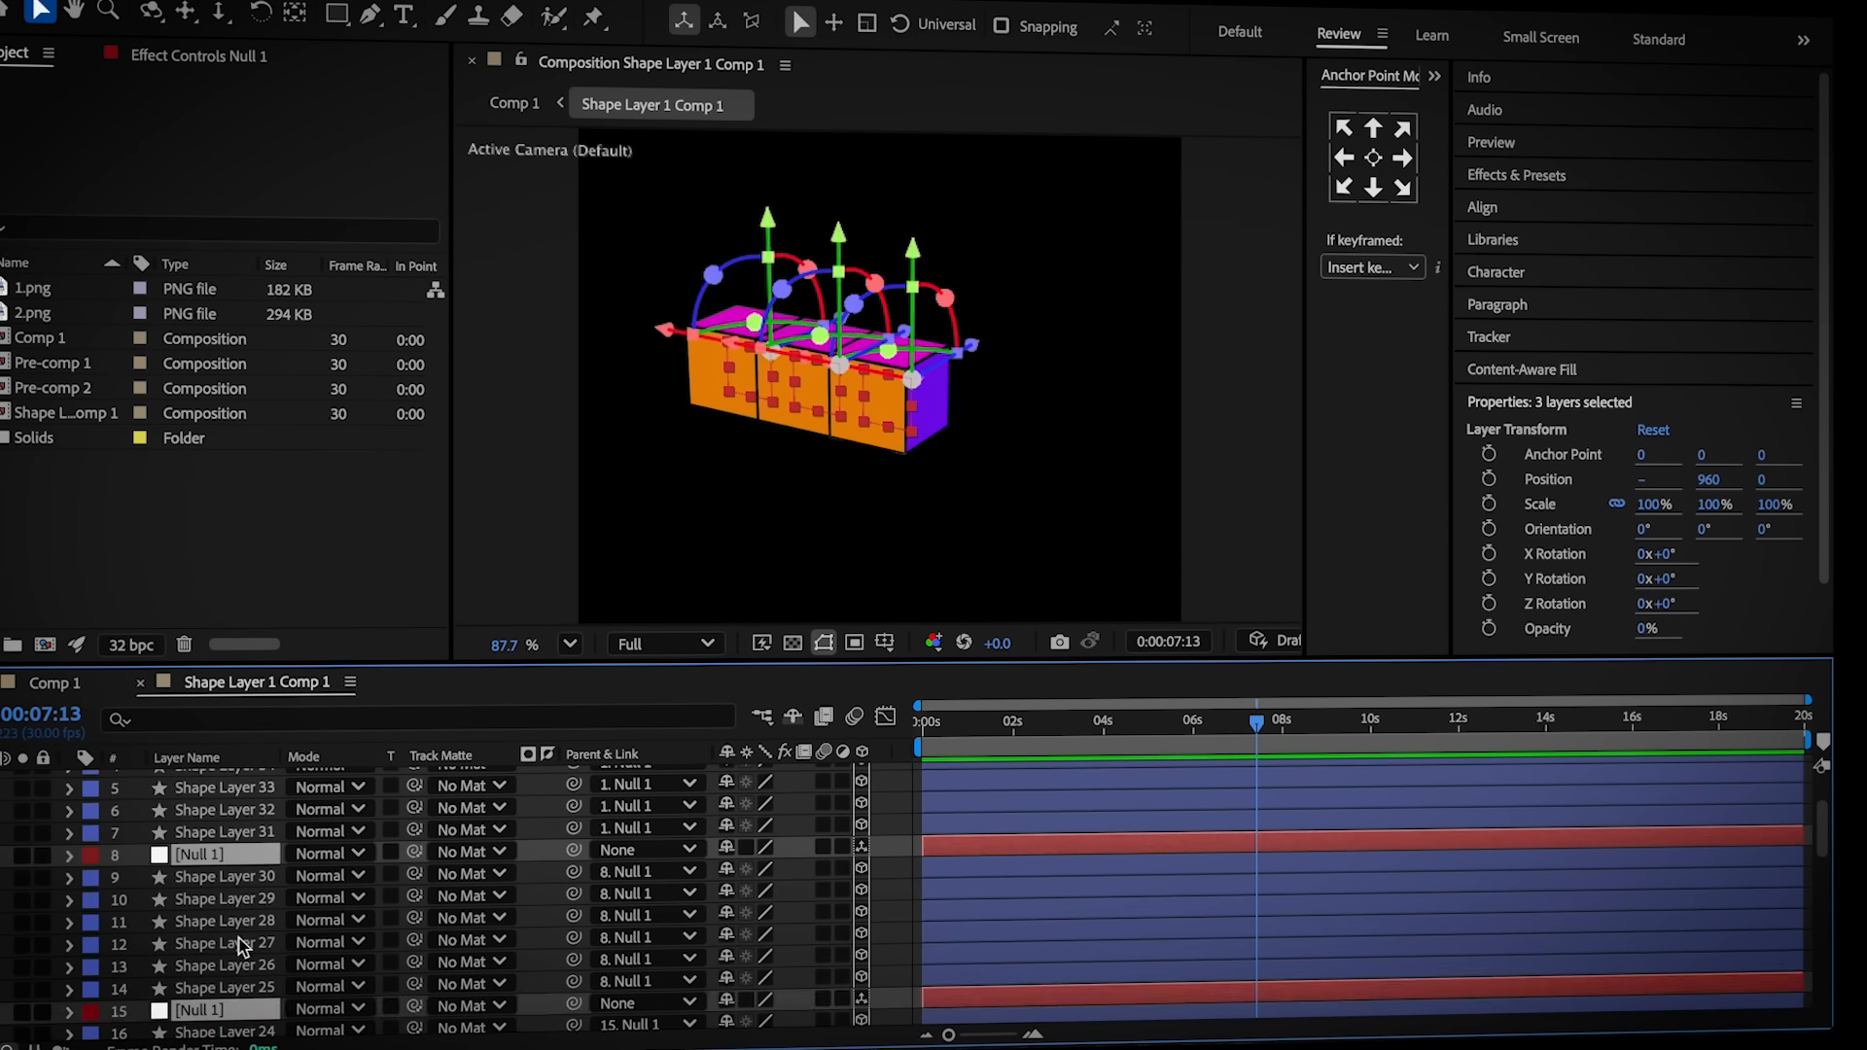
{"action": "key", "text": "p"}
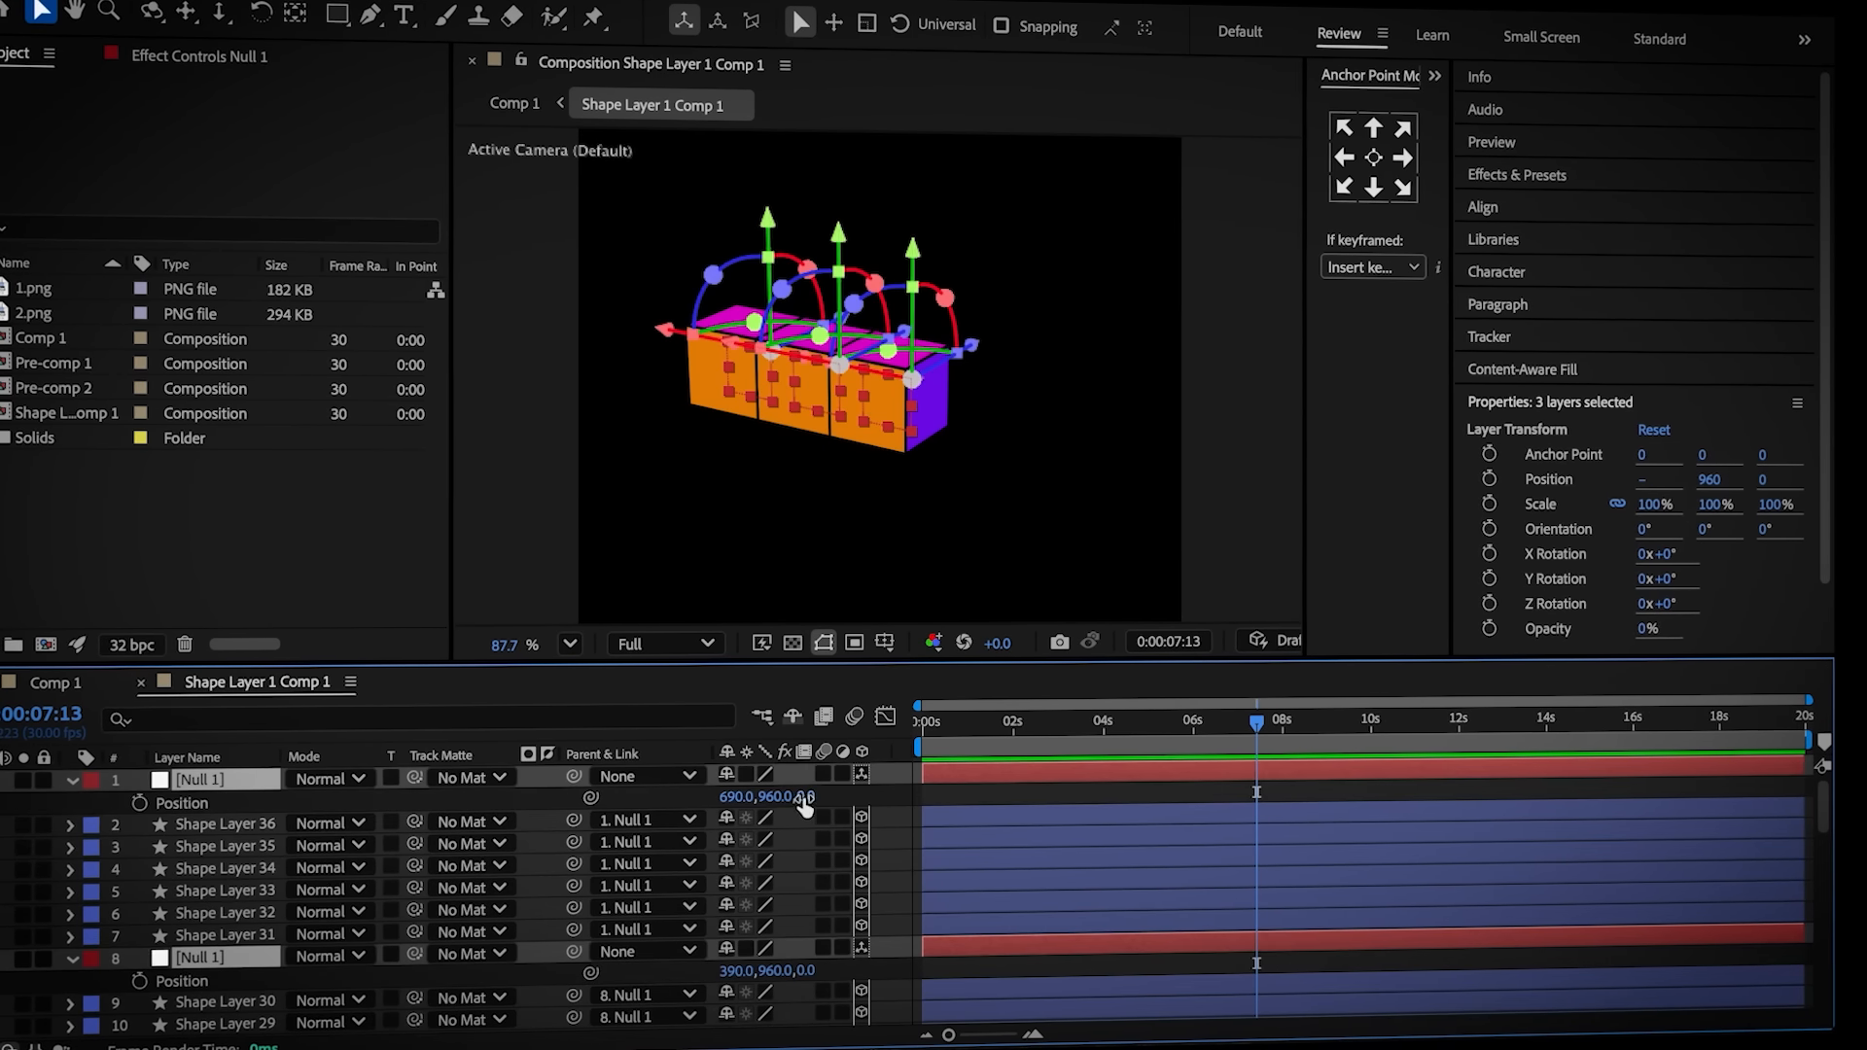
{"action": "left_click_drag", "start_coordinate": [803, 796], "coordinate": [997, 799]}
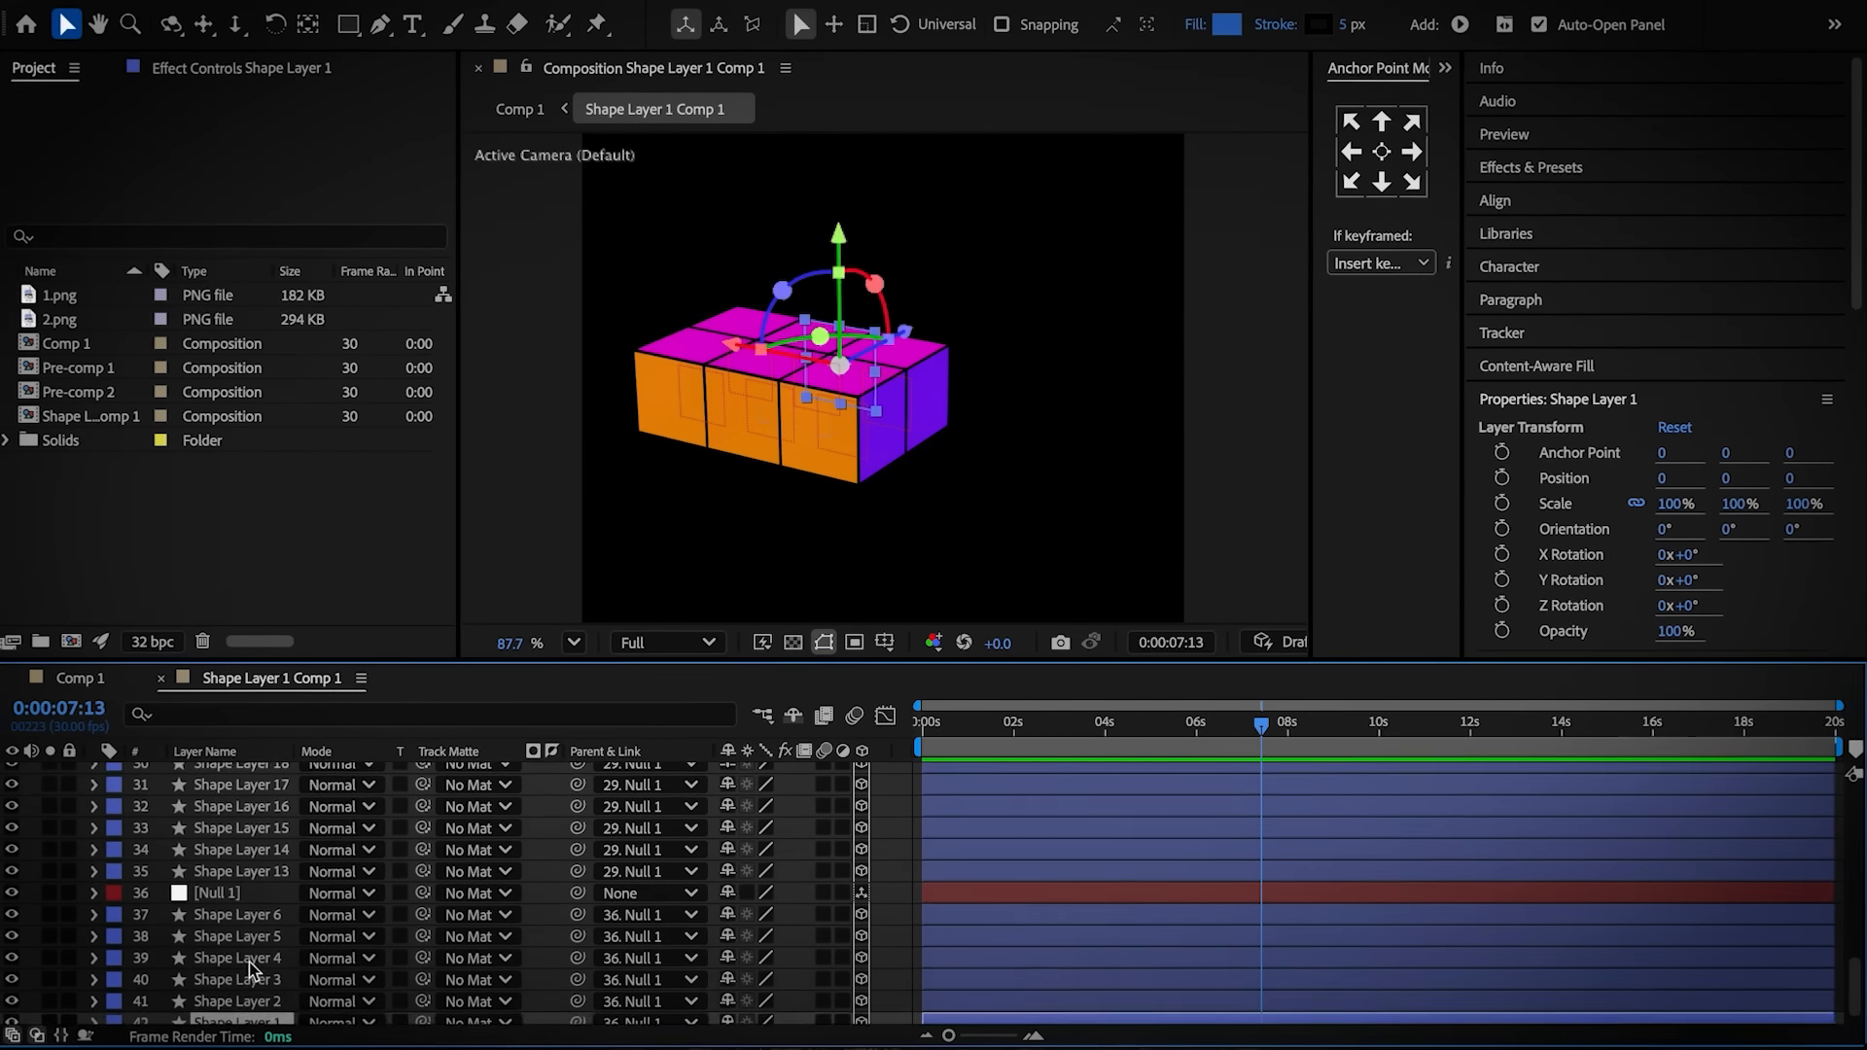
Duplicate the original row's three nulls with their face layers and group the copies above the originals in the stack
{"action": "scroll", "coordinate": [243, 948], "scroll_direction": "up", "scroll_amount": 1}
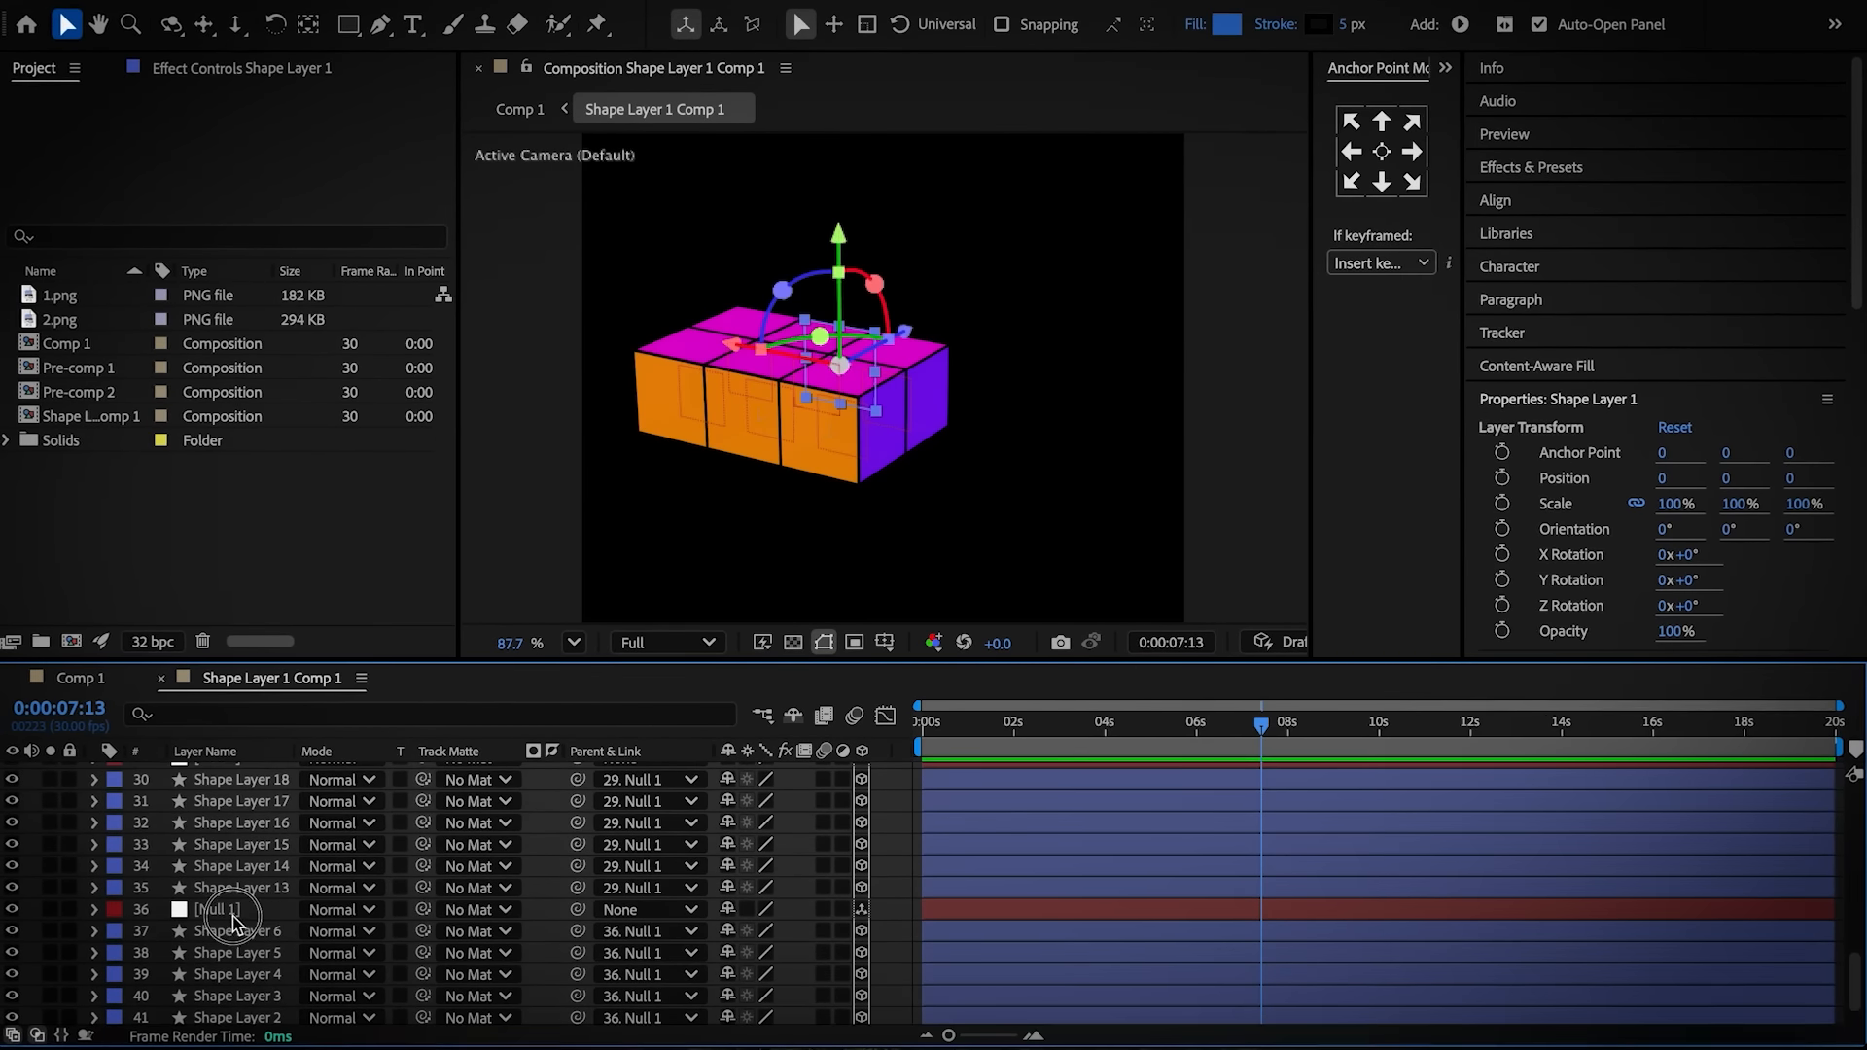
{"action": "left_click", "coordinate": [231, 916], "text": "shift"}
{"action": "scroll", "coordinate": [225, 875], "scroll_direction": "up", "scroll_amount": 3}
{"action": "left_click", "coordinate": [219, 846], "text": "shift"}
{"action": "scroll", "coordinate": [218, 846], "scroll_direction": "up", "scroll_amount": 4}
{"action": "key", "text": "ctrl+d"}
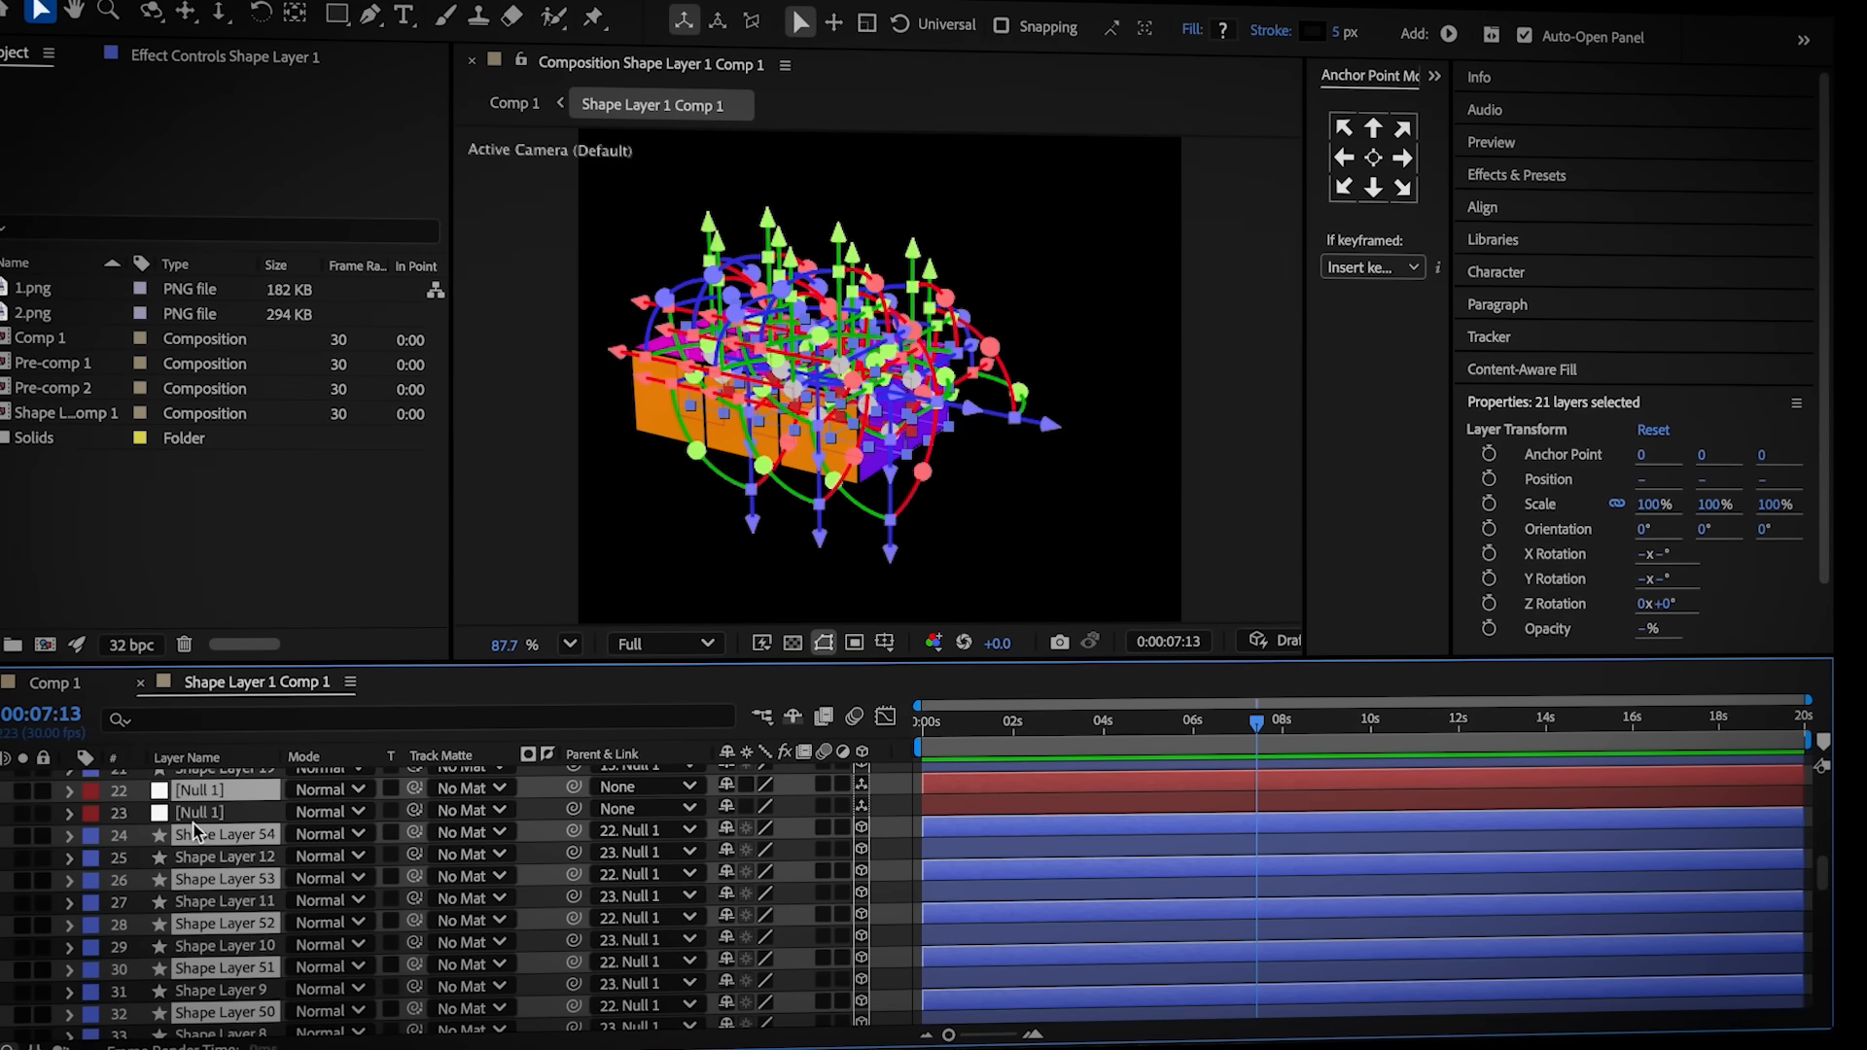
{"action": "left_click_drag", "start_coordinate": [198, 803], "coordinate": [198, 802]}
Set the Z position of the three newly copied nulls to 150, forming a third row behind the original one
{"action": "left_click", "coordinate": [182, 797]}
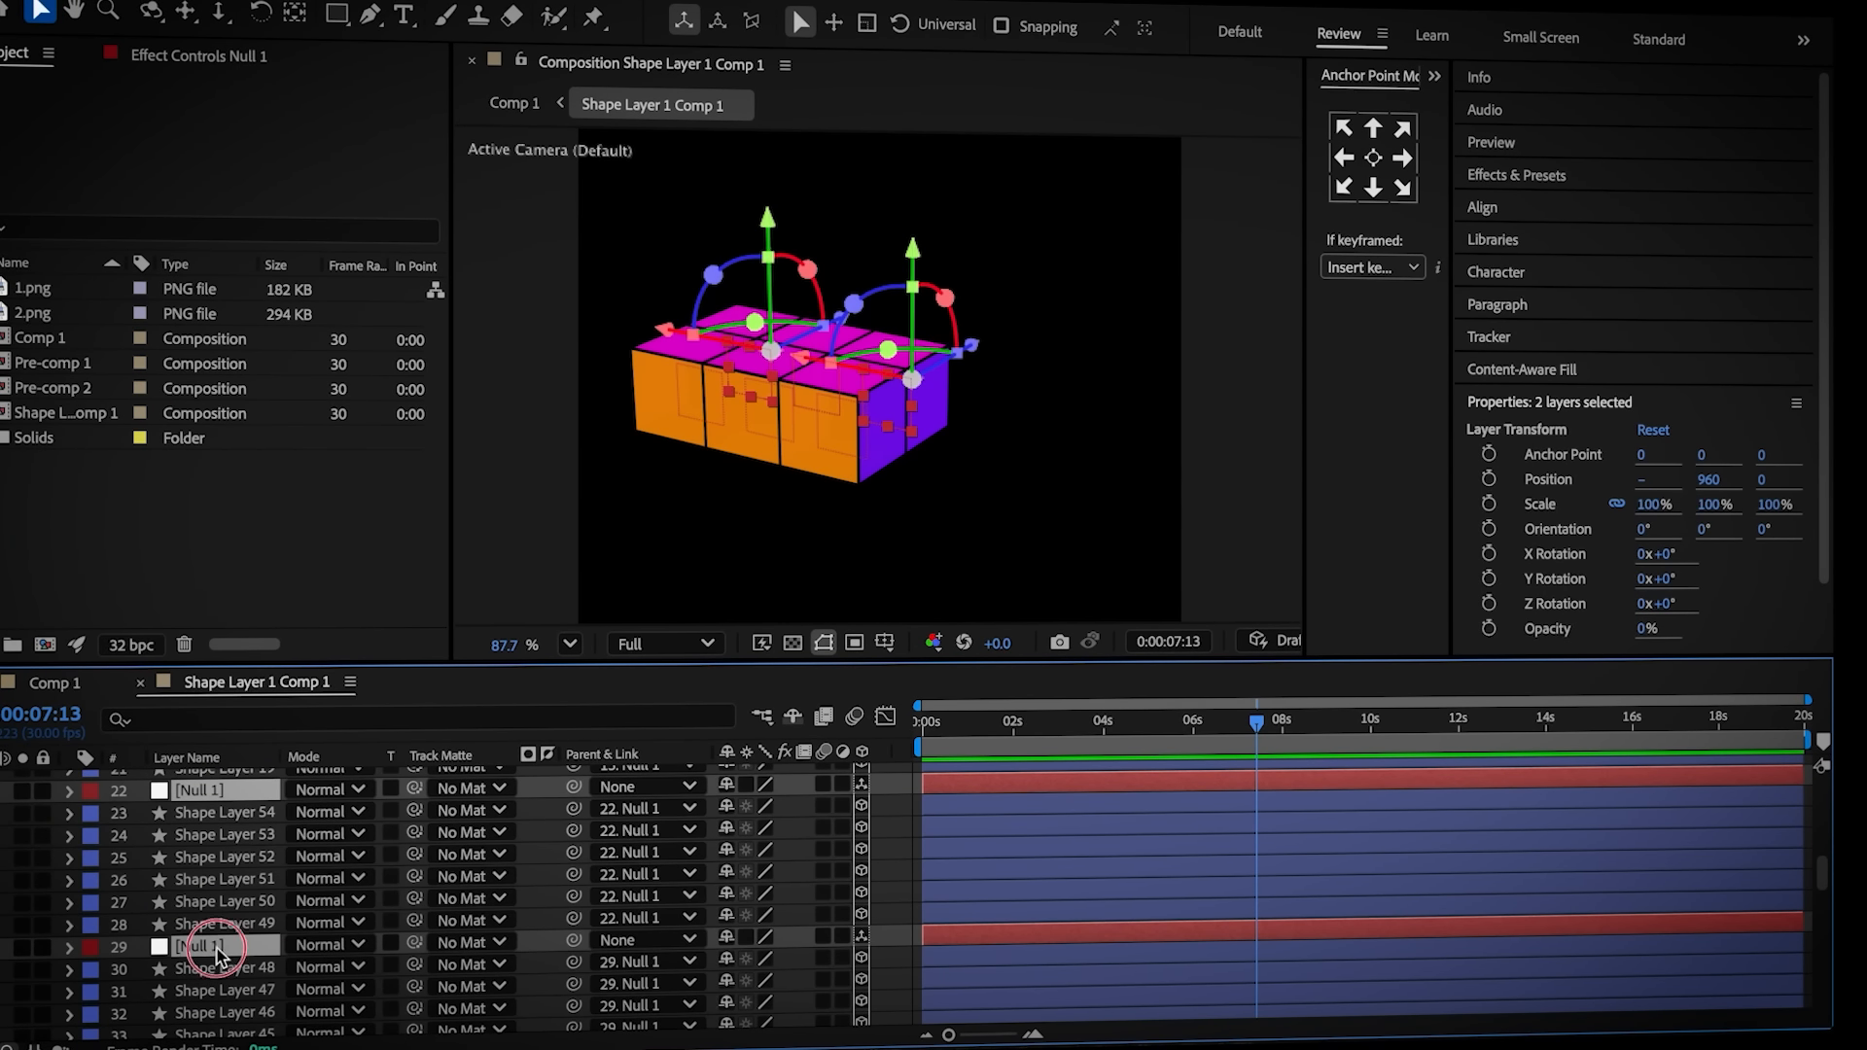
{"action": "scroll", "coordinate": [218, 973], "scroll_direction": "down", "scroll_amount": 3}
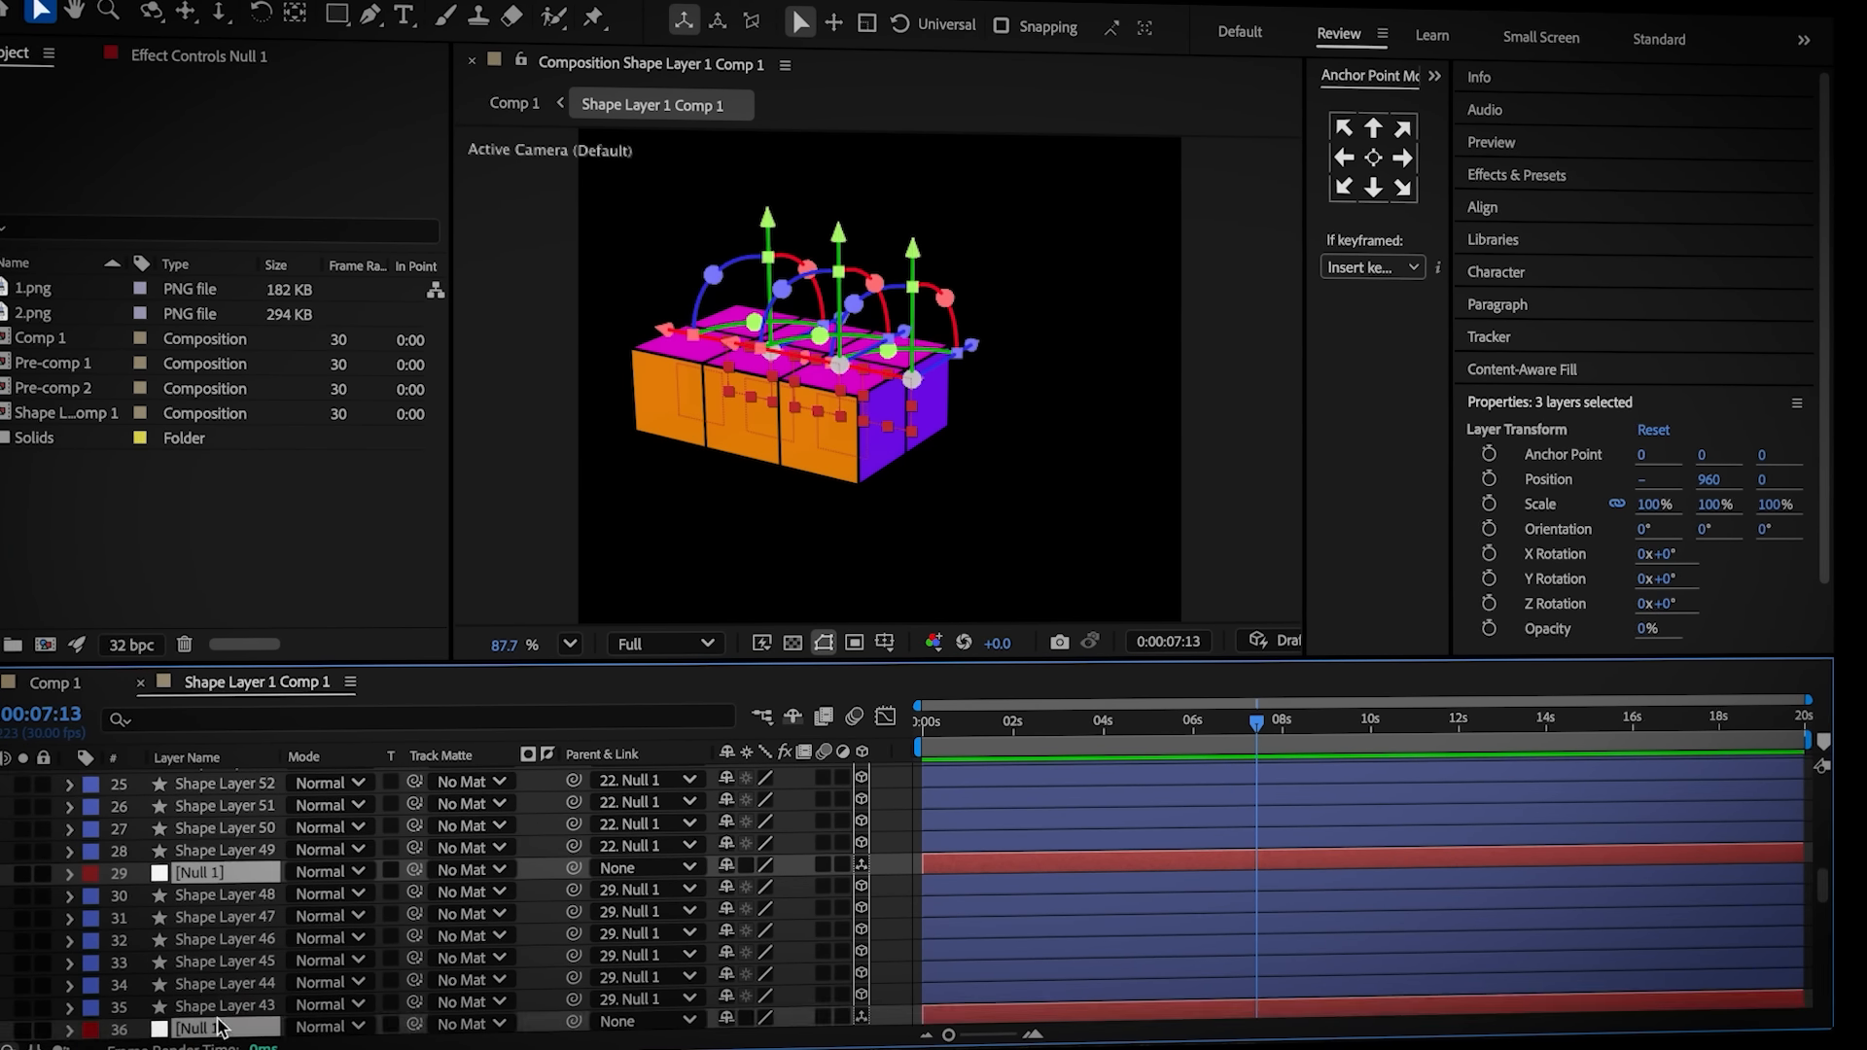
{"action": "key", "text": "p"}
{"action": "left_click_drag", "start_coordinate": [803, 885], "coordinate": [656, 923]}
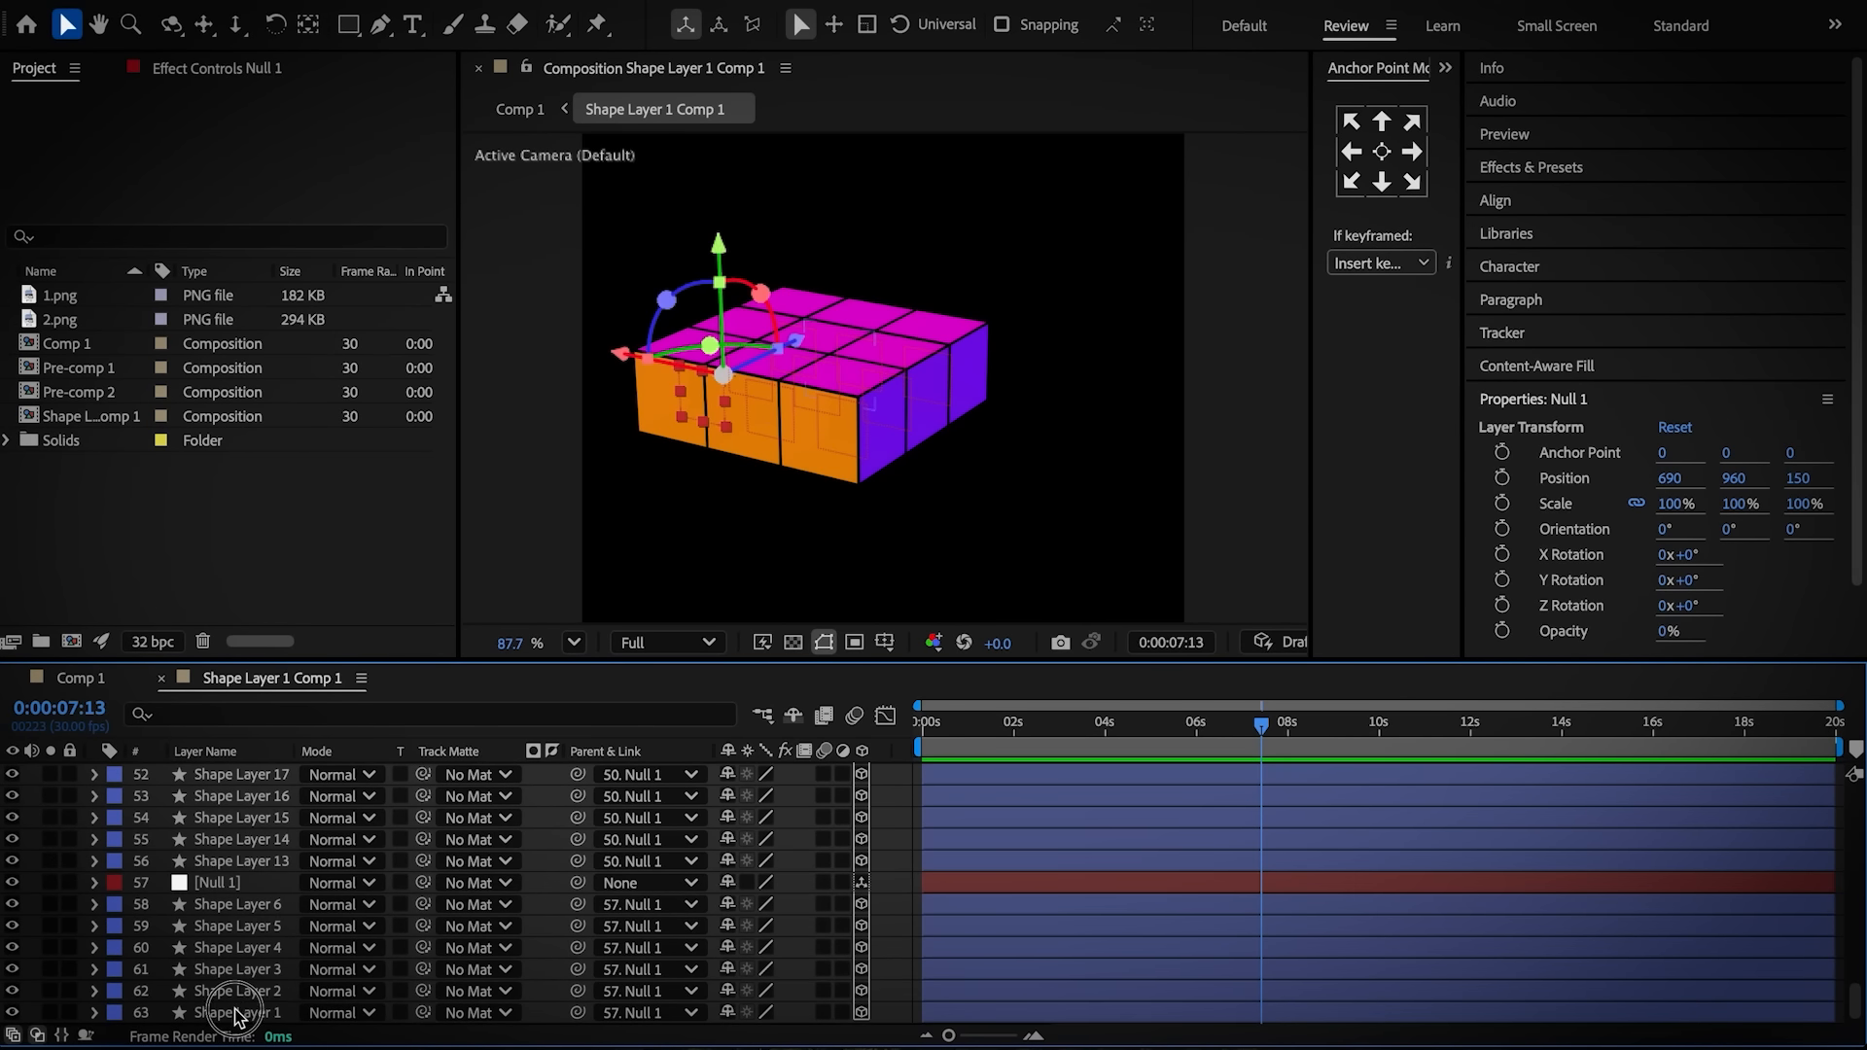
Duplicate every null and face layer of the nine-cube tier and group the copies at the head of the layer stack
{"action": "left_click", "coordinate": [233, 1013]}
{"action": "scroll", "coordinate": [243, 875], "scroll_direction": "up", "scroll_amount": 10}
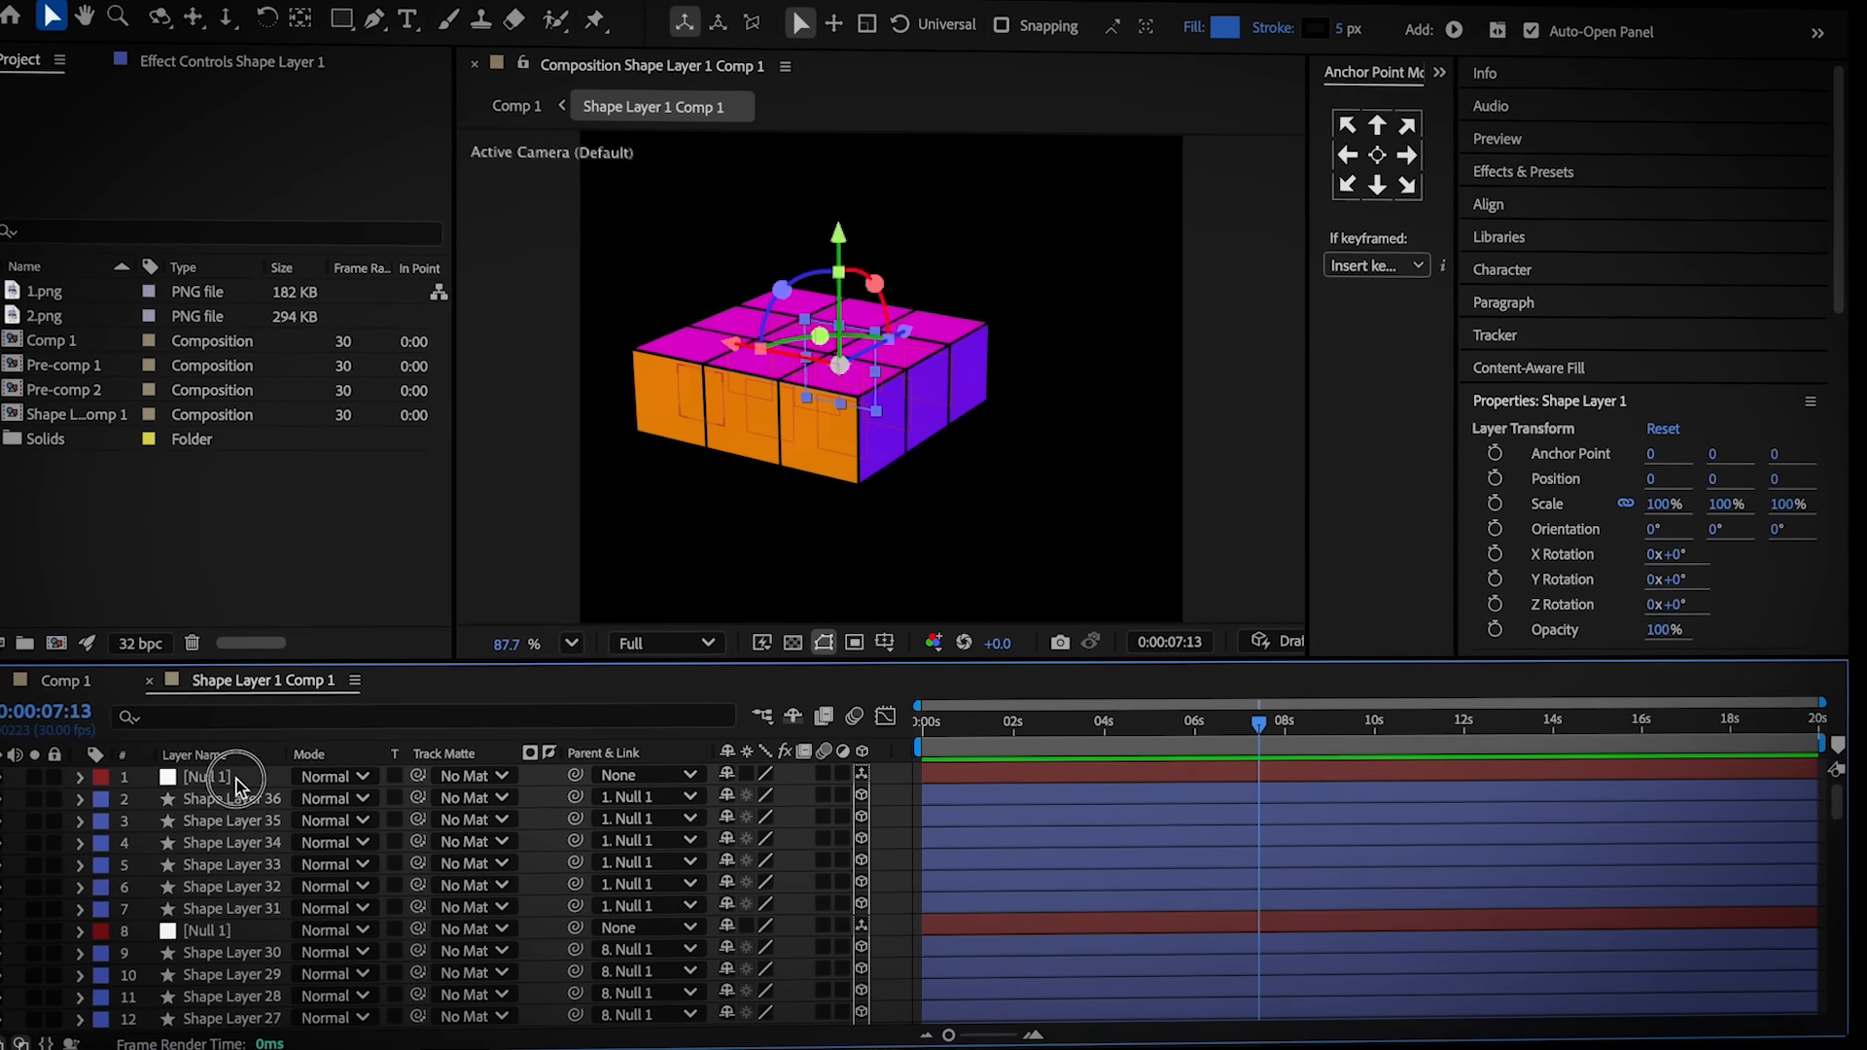
{"action": "left_click", "coordinate": [237, 778], "text": "shift"}
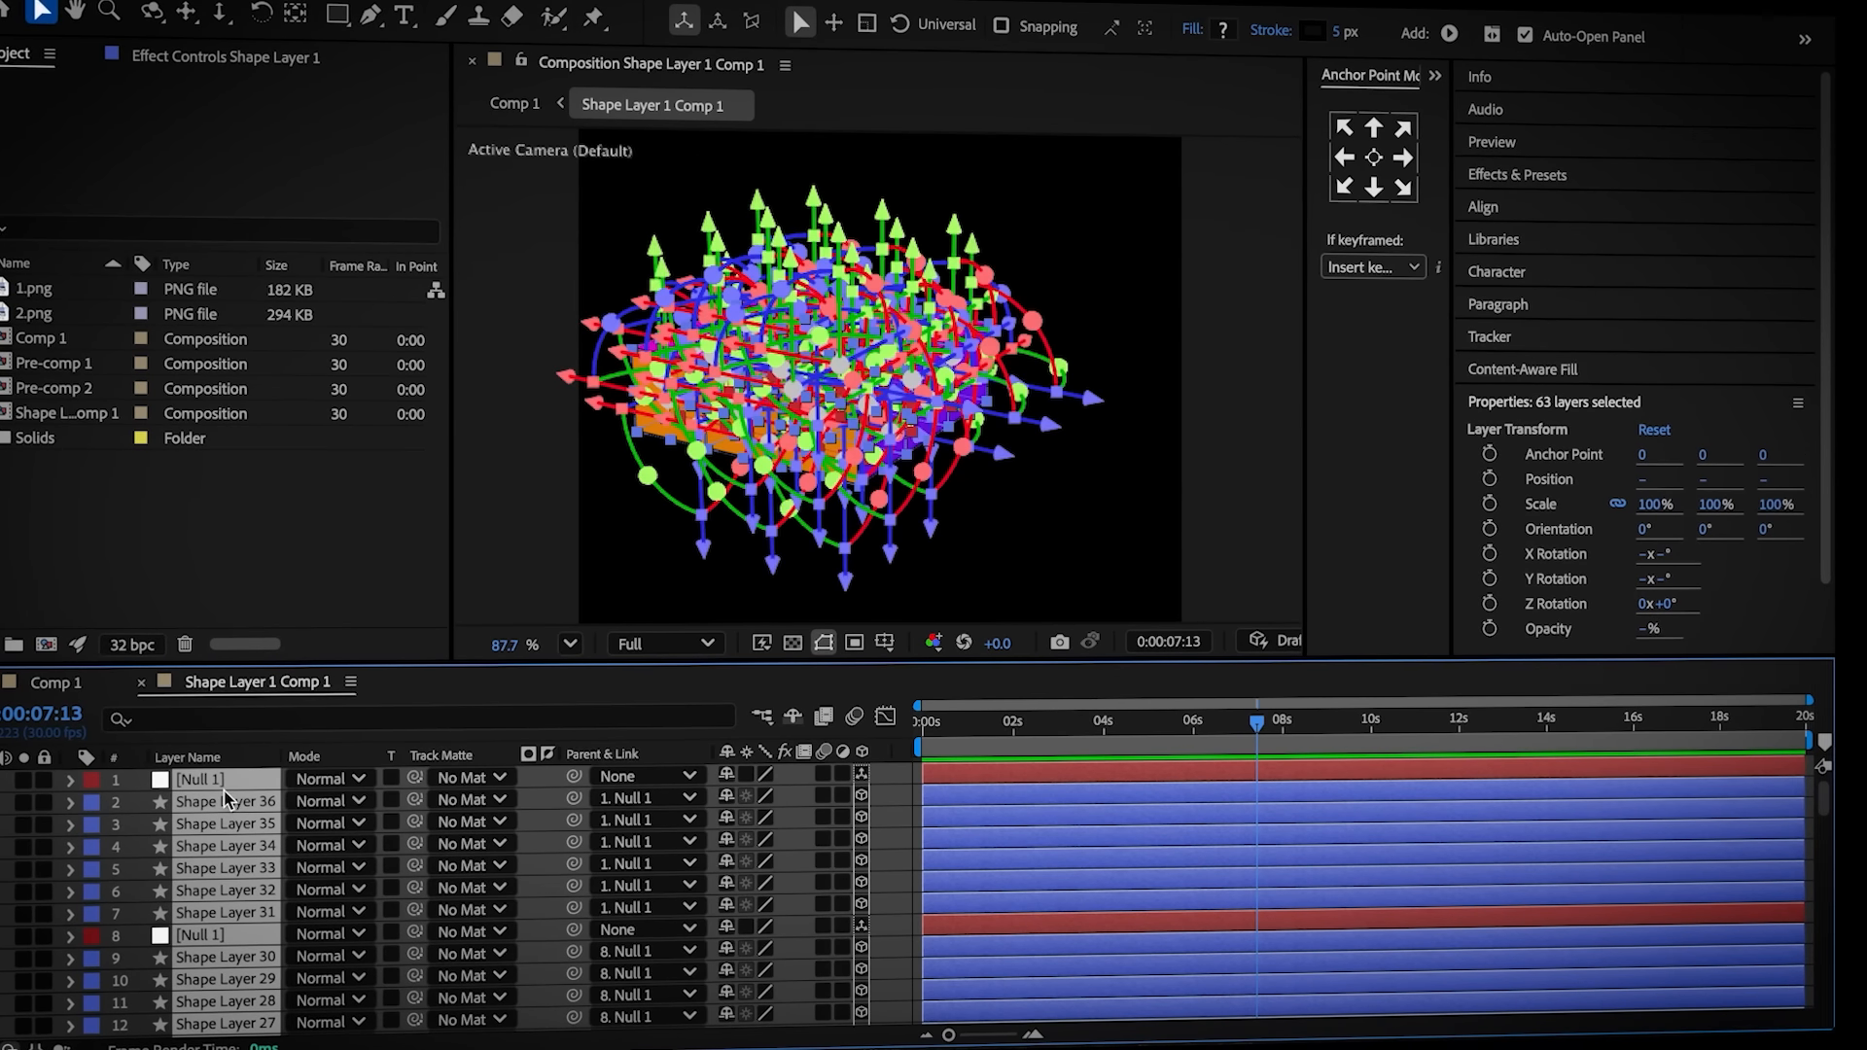
{"action": "key", "text": "ctrl+d"}
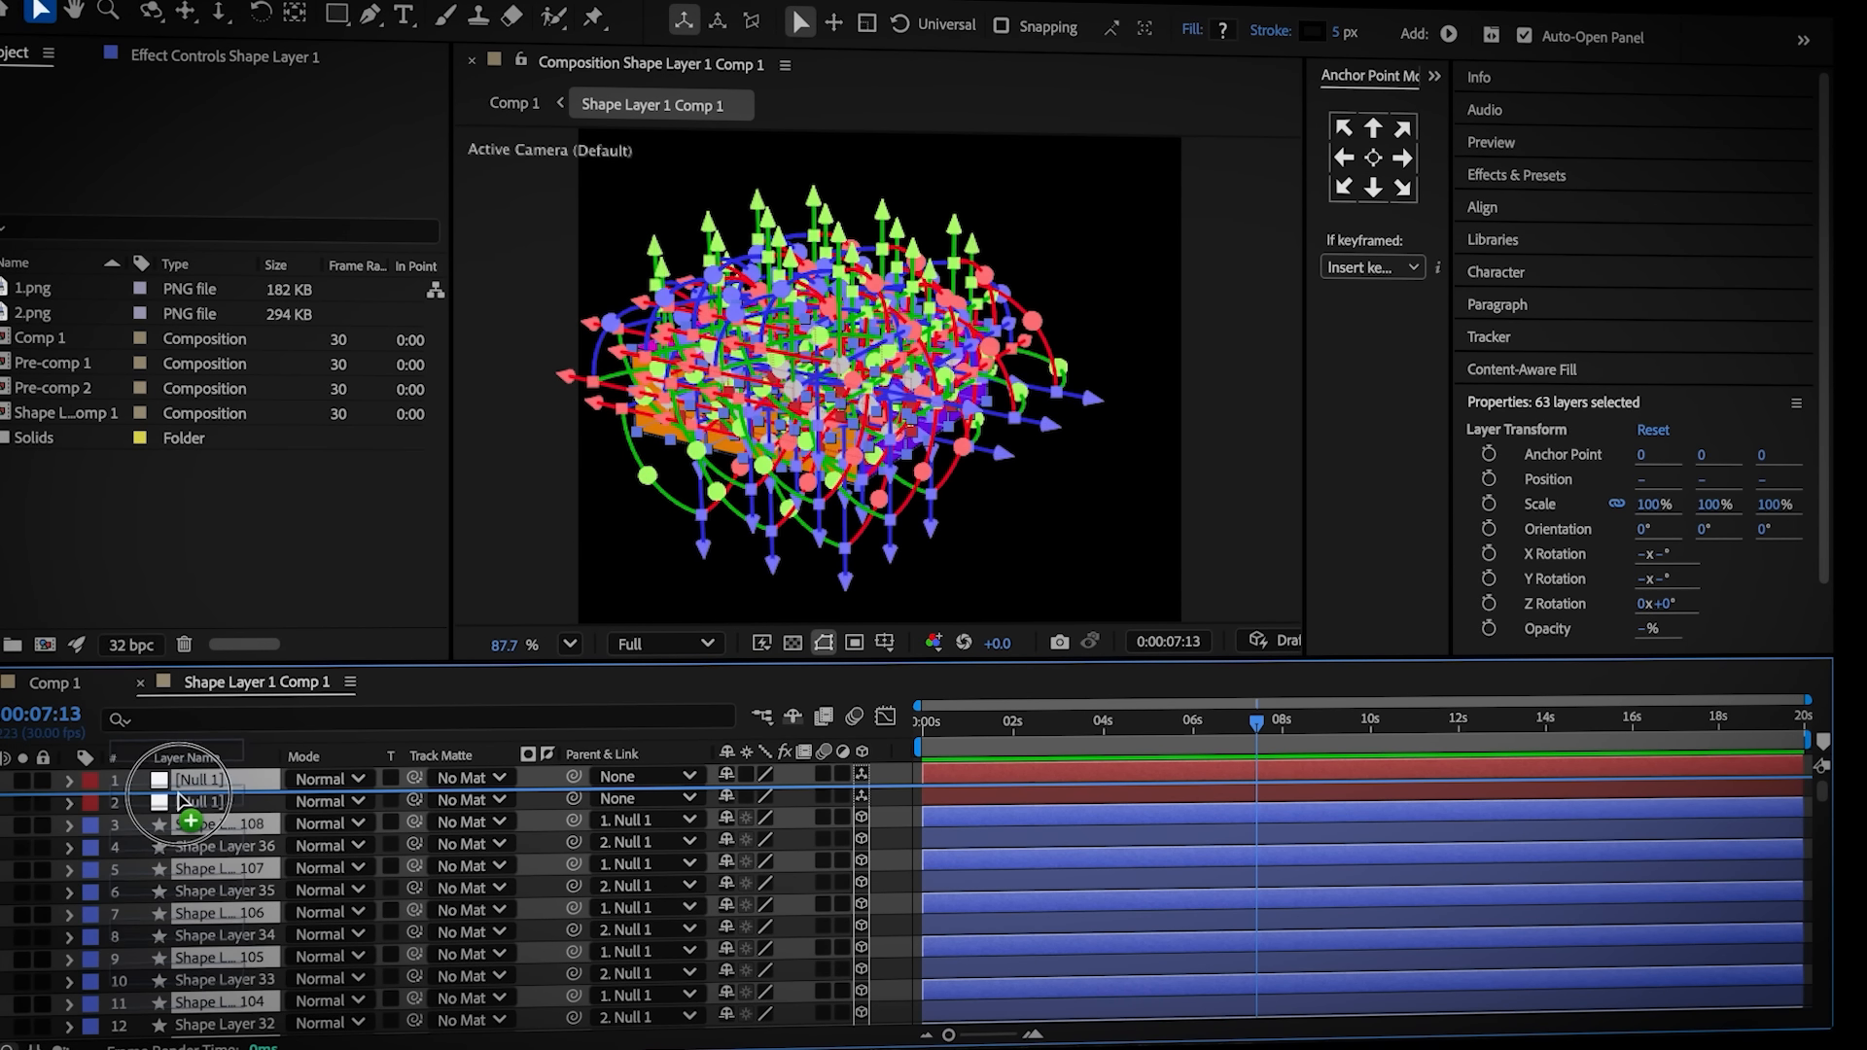
{"action": "left_click_drag", "start_coordinate": [180, 799], "coordinate": [182, 801]}
Select the copied tier's nulls and set their Y position to 1110, directly beneath the first tier
{"action": "left_click", "coordinate": [199, 781]}
{"action": "left_click", "coordinate": [207, 931], "text": "super"}
{"action": "scroll", "coordinate": [208, 953], "scroll_direction": "down", "scroll_amount": 3}
{"action": "left_click", "coordinate": [208, 974], "text": "super"}
{"action": "scroll", "coordinate": [209, 982], "scroll_direction": "down", "scroll_amount": 3}
{"action": "left_click", "coordinate": [208, 989], "text": "super"}
{"action": "scroll", "coordinate": [223, 958], "scroll_direction": "down", "scroll_amount": 3}
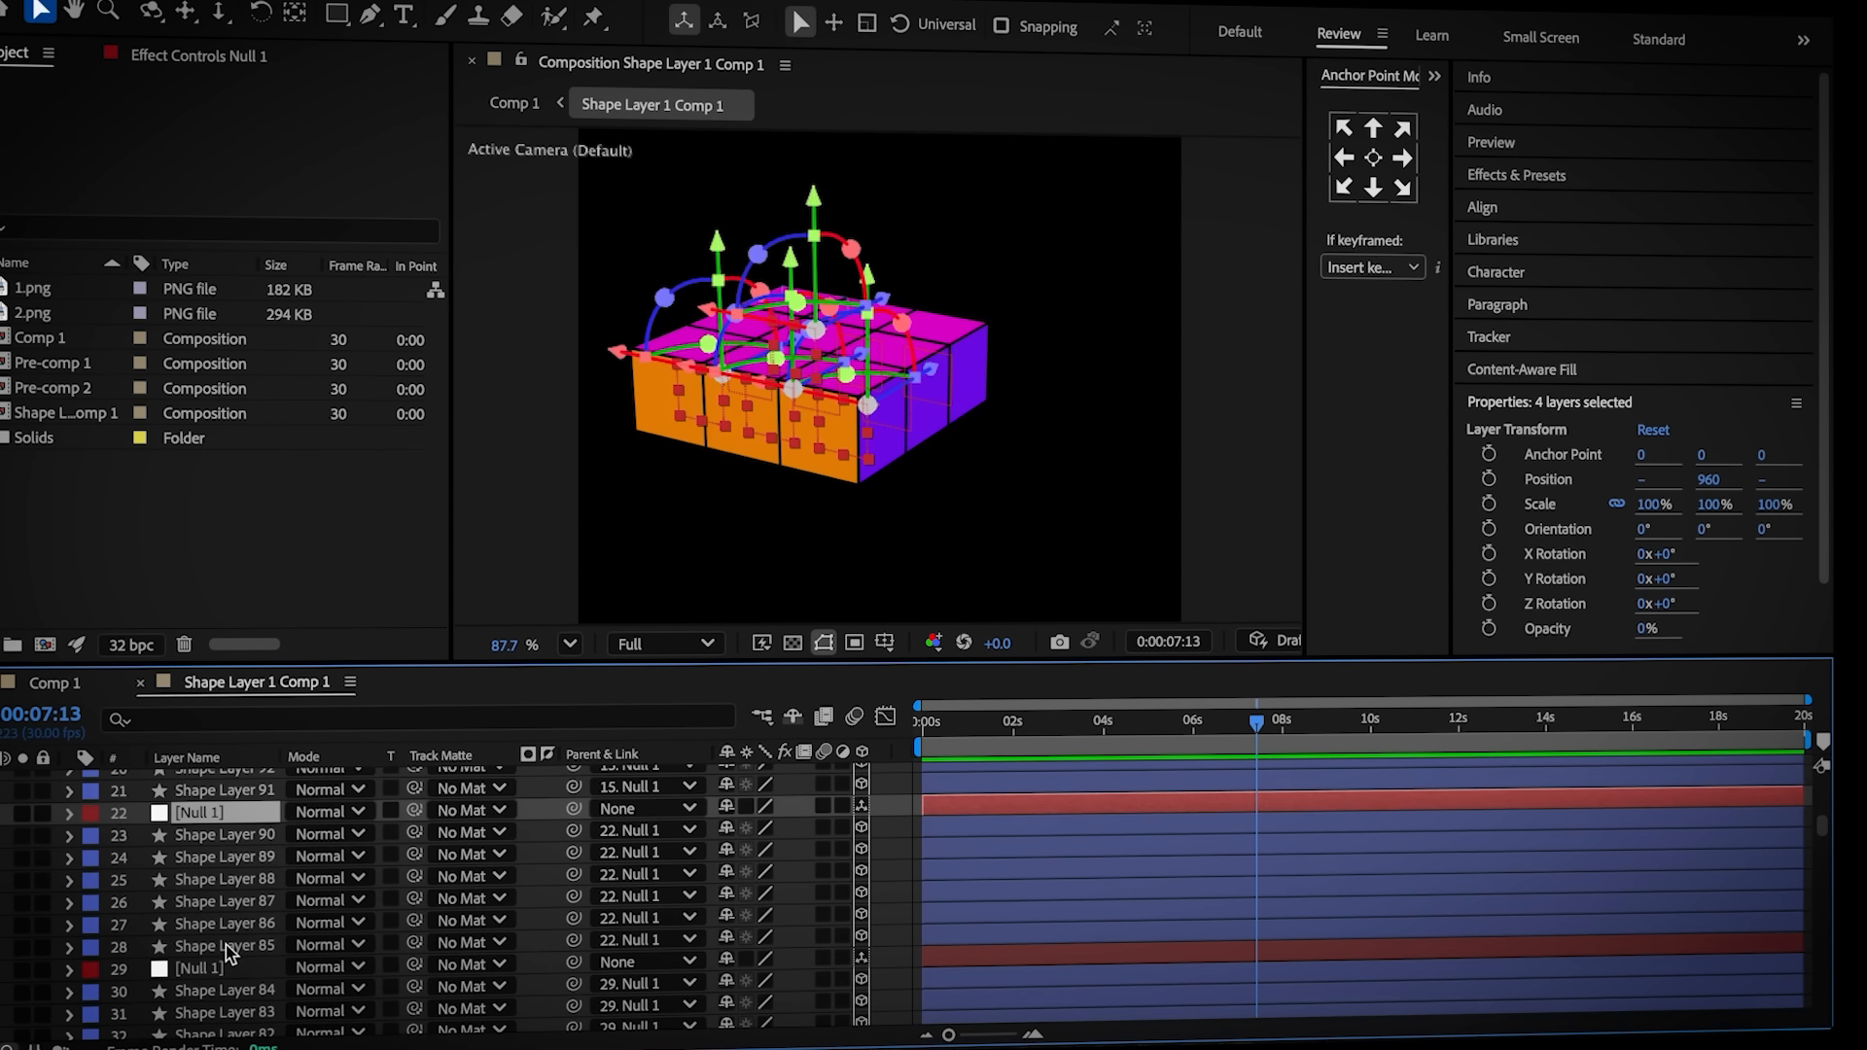
{"action": "left_click", "coordinate": [220, 967], "text": "super"}
{"action": "scroll", "coordinate": [216, 958], "scroll_direction": "down", "scroll_amount": 4}
{"action": "left_click", "coordinate": [223, 917], "text": "super"}
{"action": "scroll", "coordinate": [223, 934], "scroll_direction": "down", "scroll_amount": 2}
{"action": "left_click", "coordinate": [217, 976], "text": "super"}
{"action": "scroll", "coordinate": [219, 953], "scroll_direction": "down", "scroll_amount": 3}
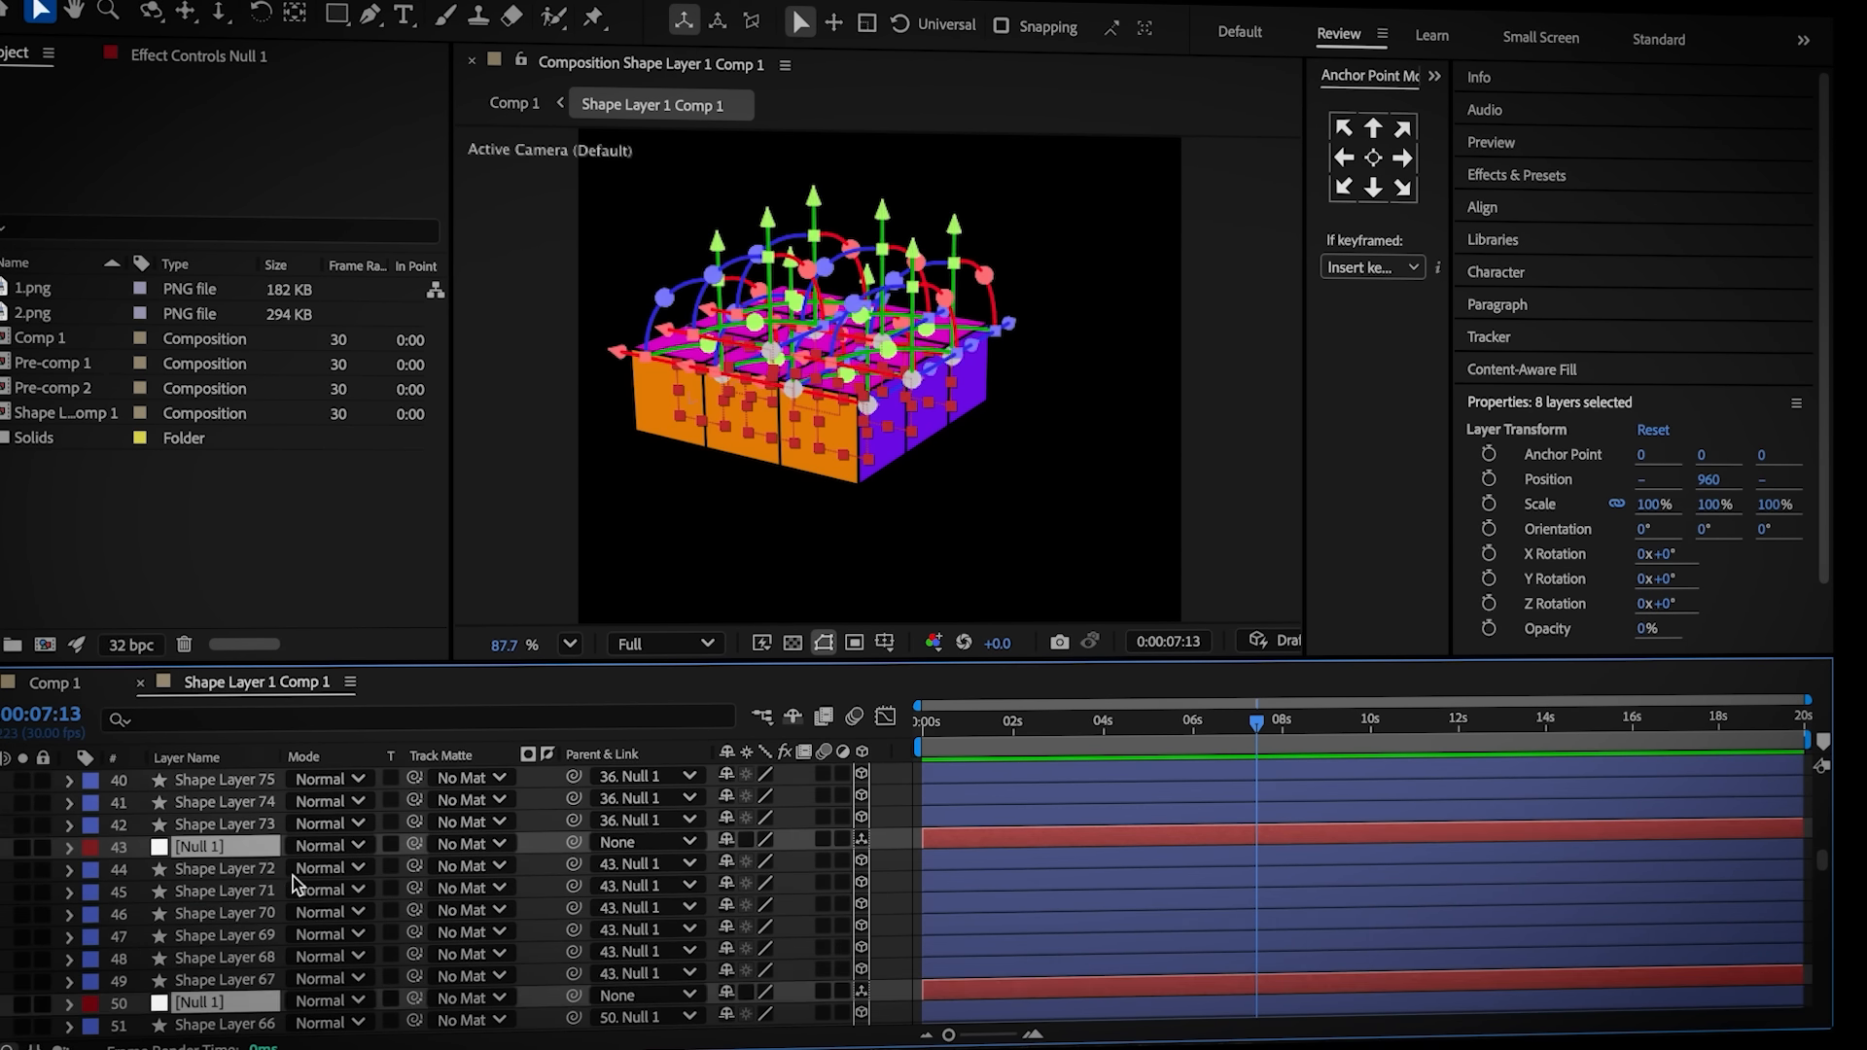
{"action": "key", "text": "p"}
{"action": "left_click_drag", "start_coordinate": [784, 792], "coordinate": [946, 819]}
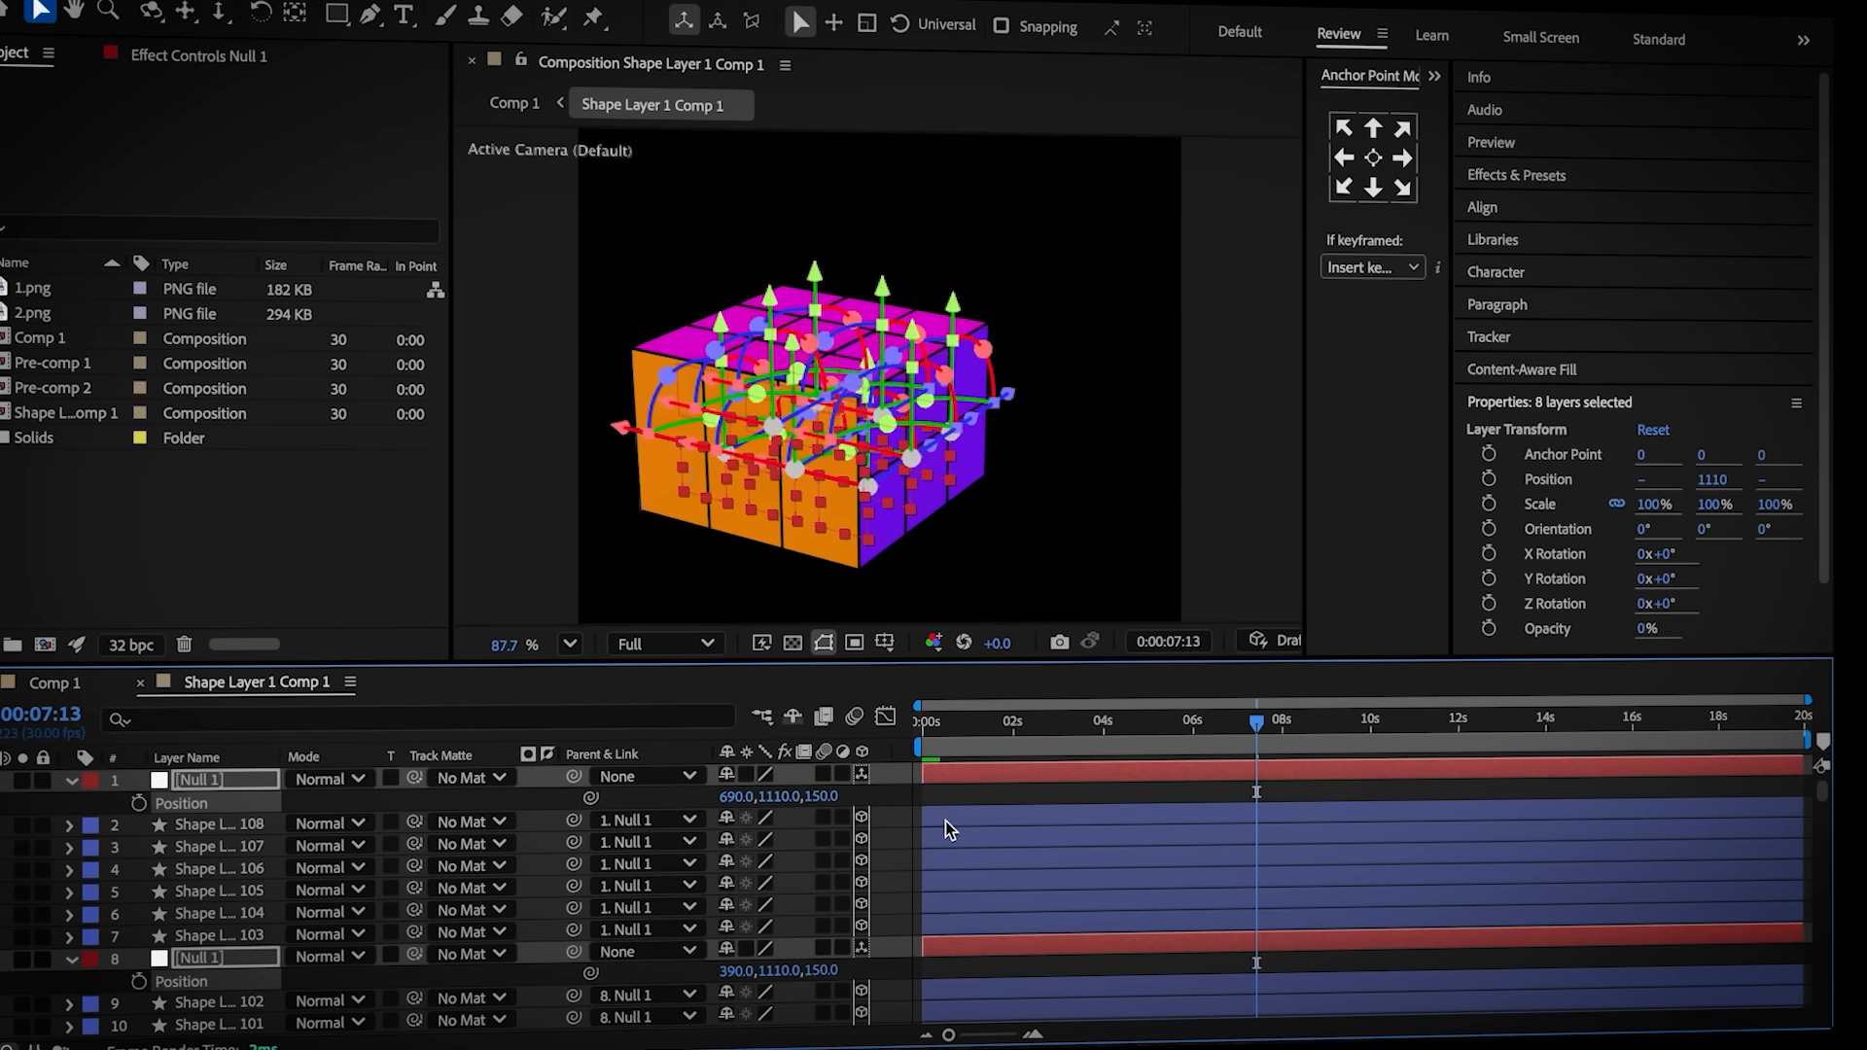
{"action": "key", "text": "p"}
Change the label colour of the second tier's face layers to pink, leaving their nulls out of the selection
{"action": "left_click", "coordinate": [230, 943]}
{"action": "scroll", "coordinate": [224, 905], "scroll_direction": "up", "scroll_amount": 10}
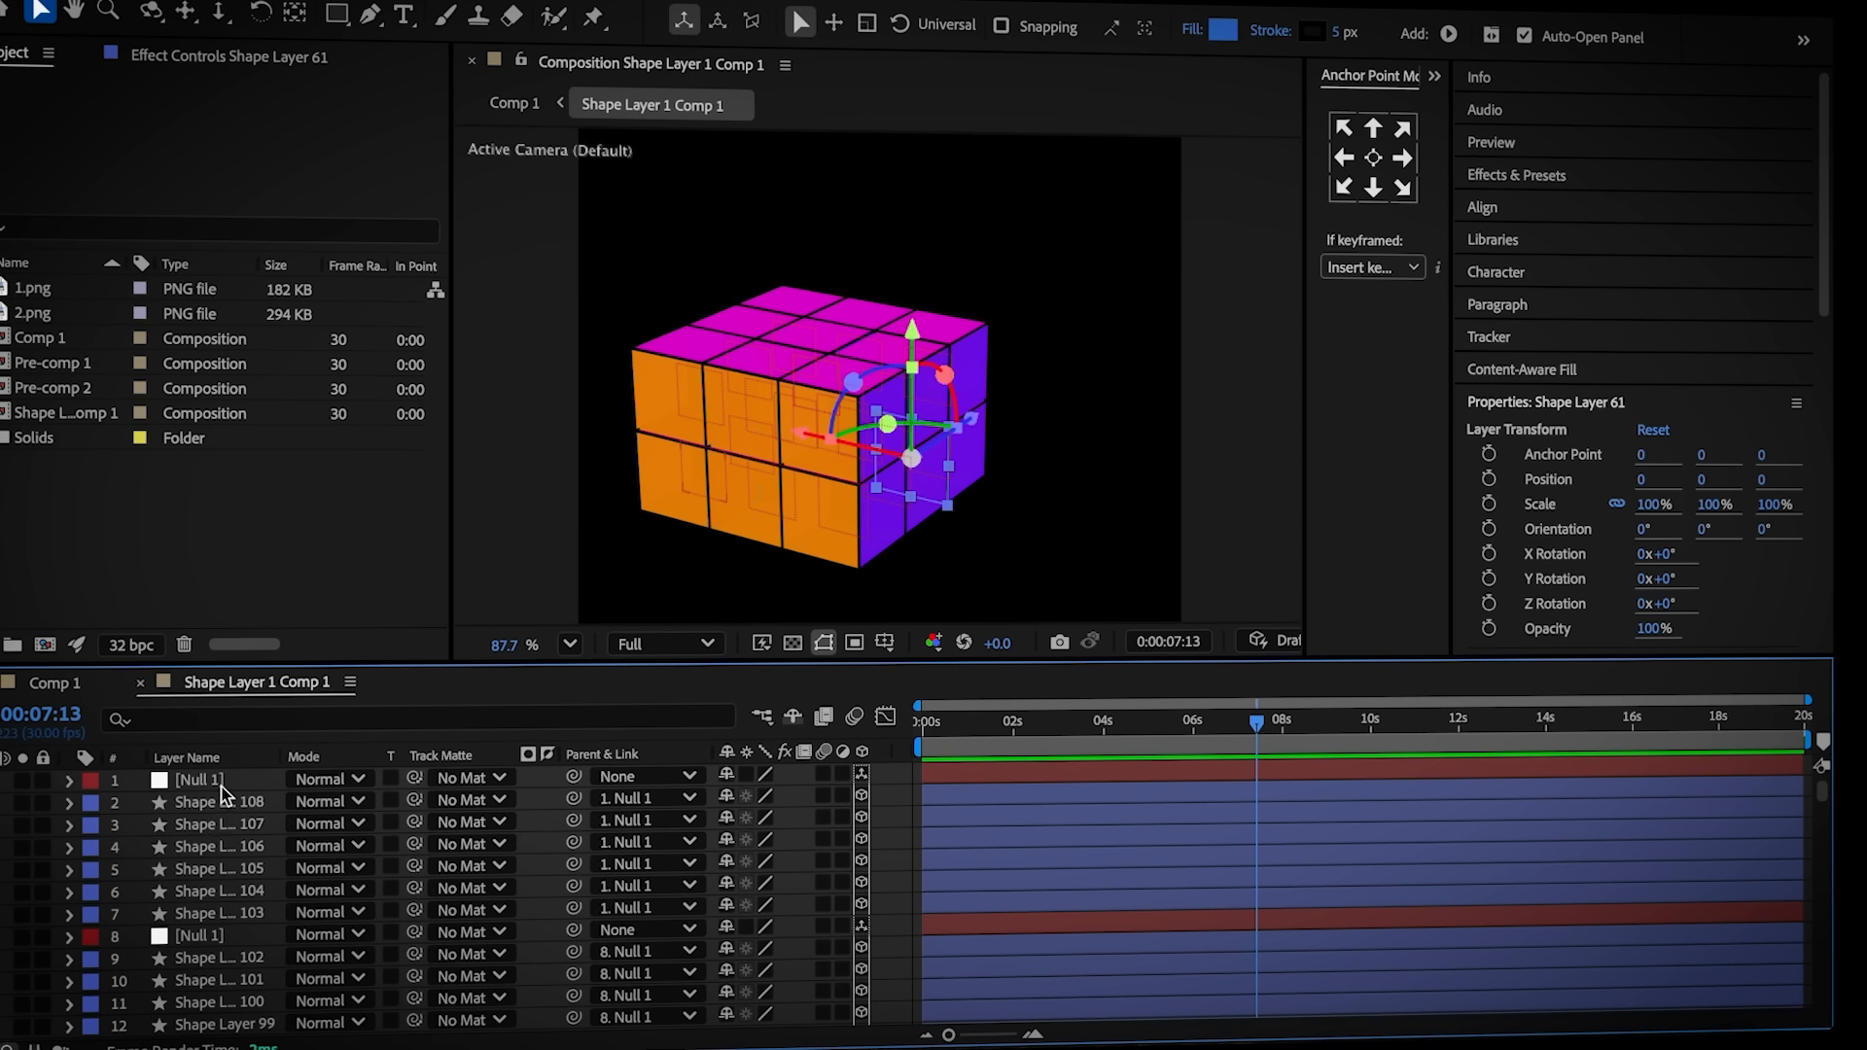
{"action": "key", "text": "ctrl+a"}
{"action": "scroll", "coordinate": [223, 919], "scroll_direction": "down", "scroll_amount": 5}
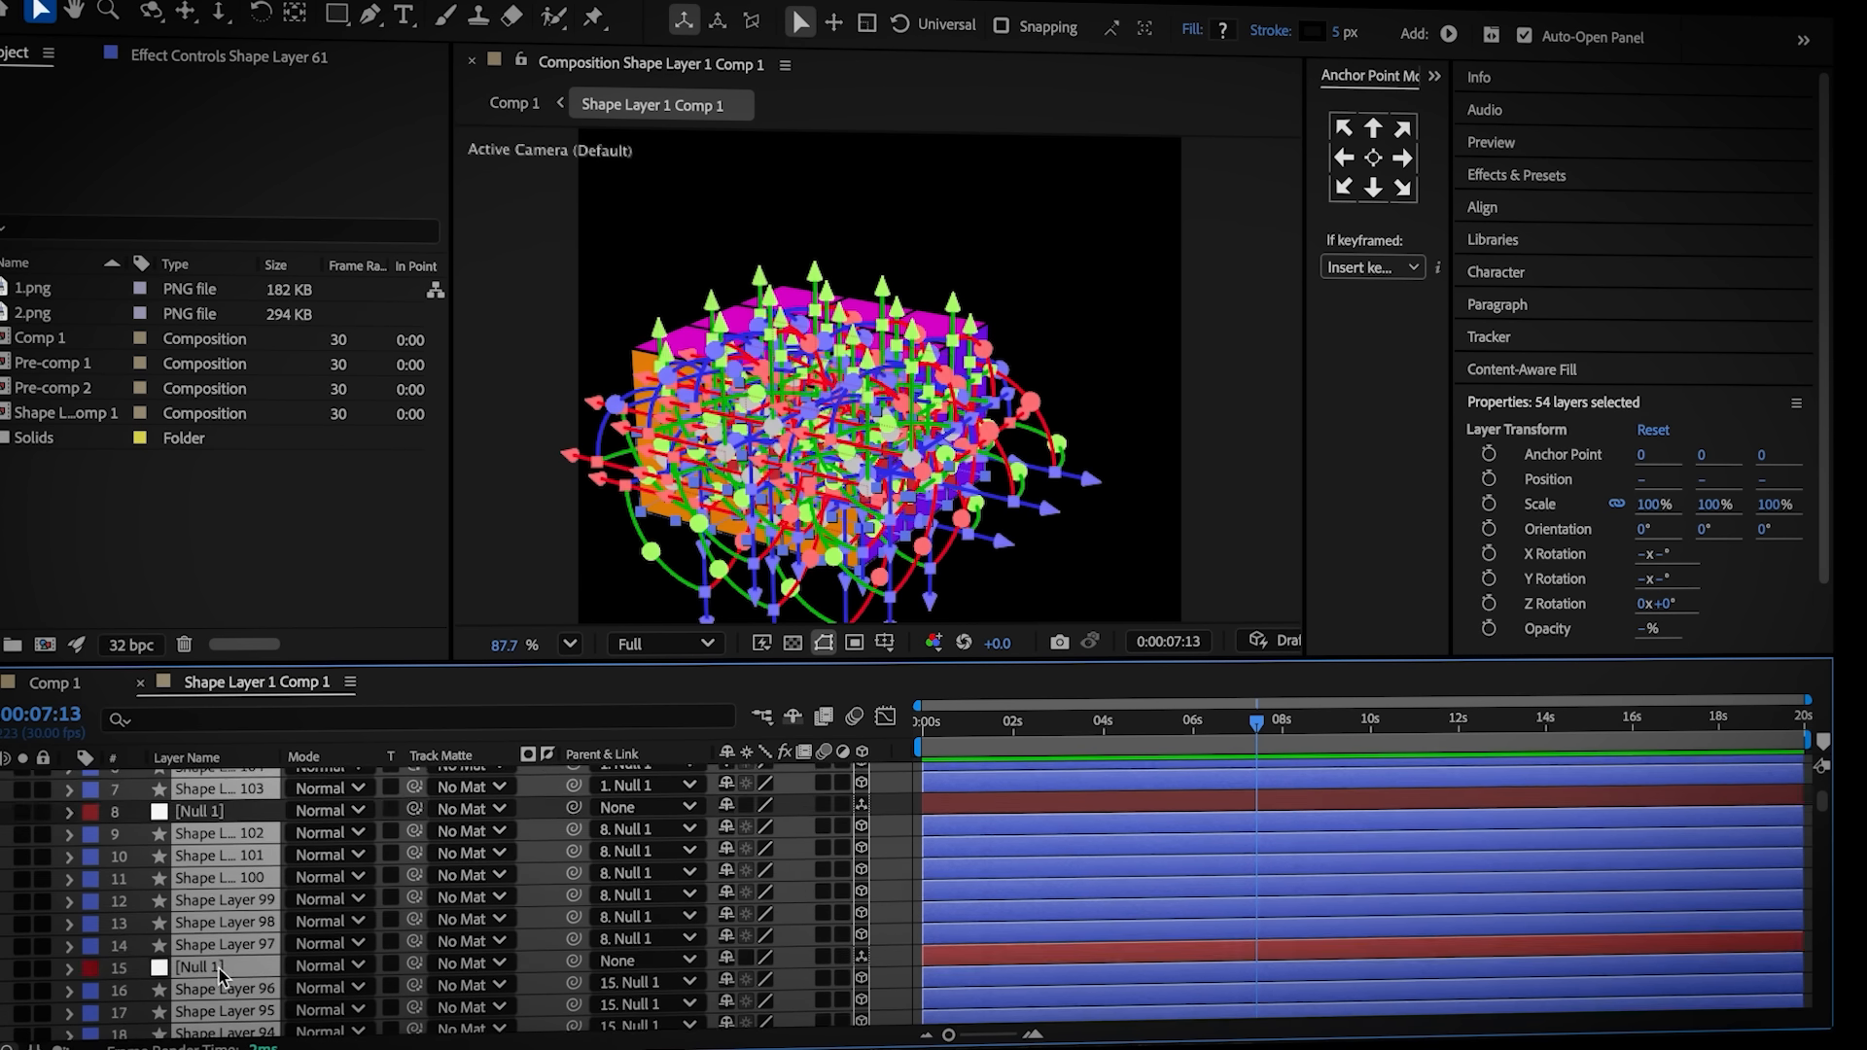
{"action": "scroll", "coordinate": [232, 1000], "scroll_direction": "down", "scroll_amount": 5}
{"action": "left_click", "coordinate": [234, 982], "text": "super"}
{"action": "left_click", "coordinate": [233, 963], "text": "super"}
{"action": "scroll", "coordinate": [232, 971], "scroll_direction": "down", "scroll_amount": 5}
{"action": "left_click", "coordinate": [229, 973], "text": "super"}
{"action": "left_click", "coordinate": [226, 972], "text": "super"}
{"action": "scroll", "coordinate": [223, 963], "scroll_direction": "up", "scroll_amount": 15}
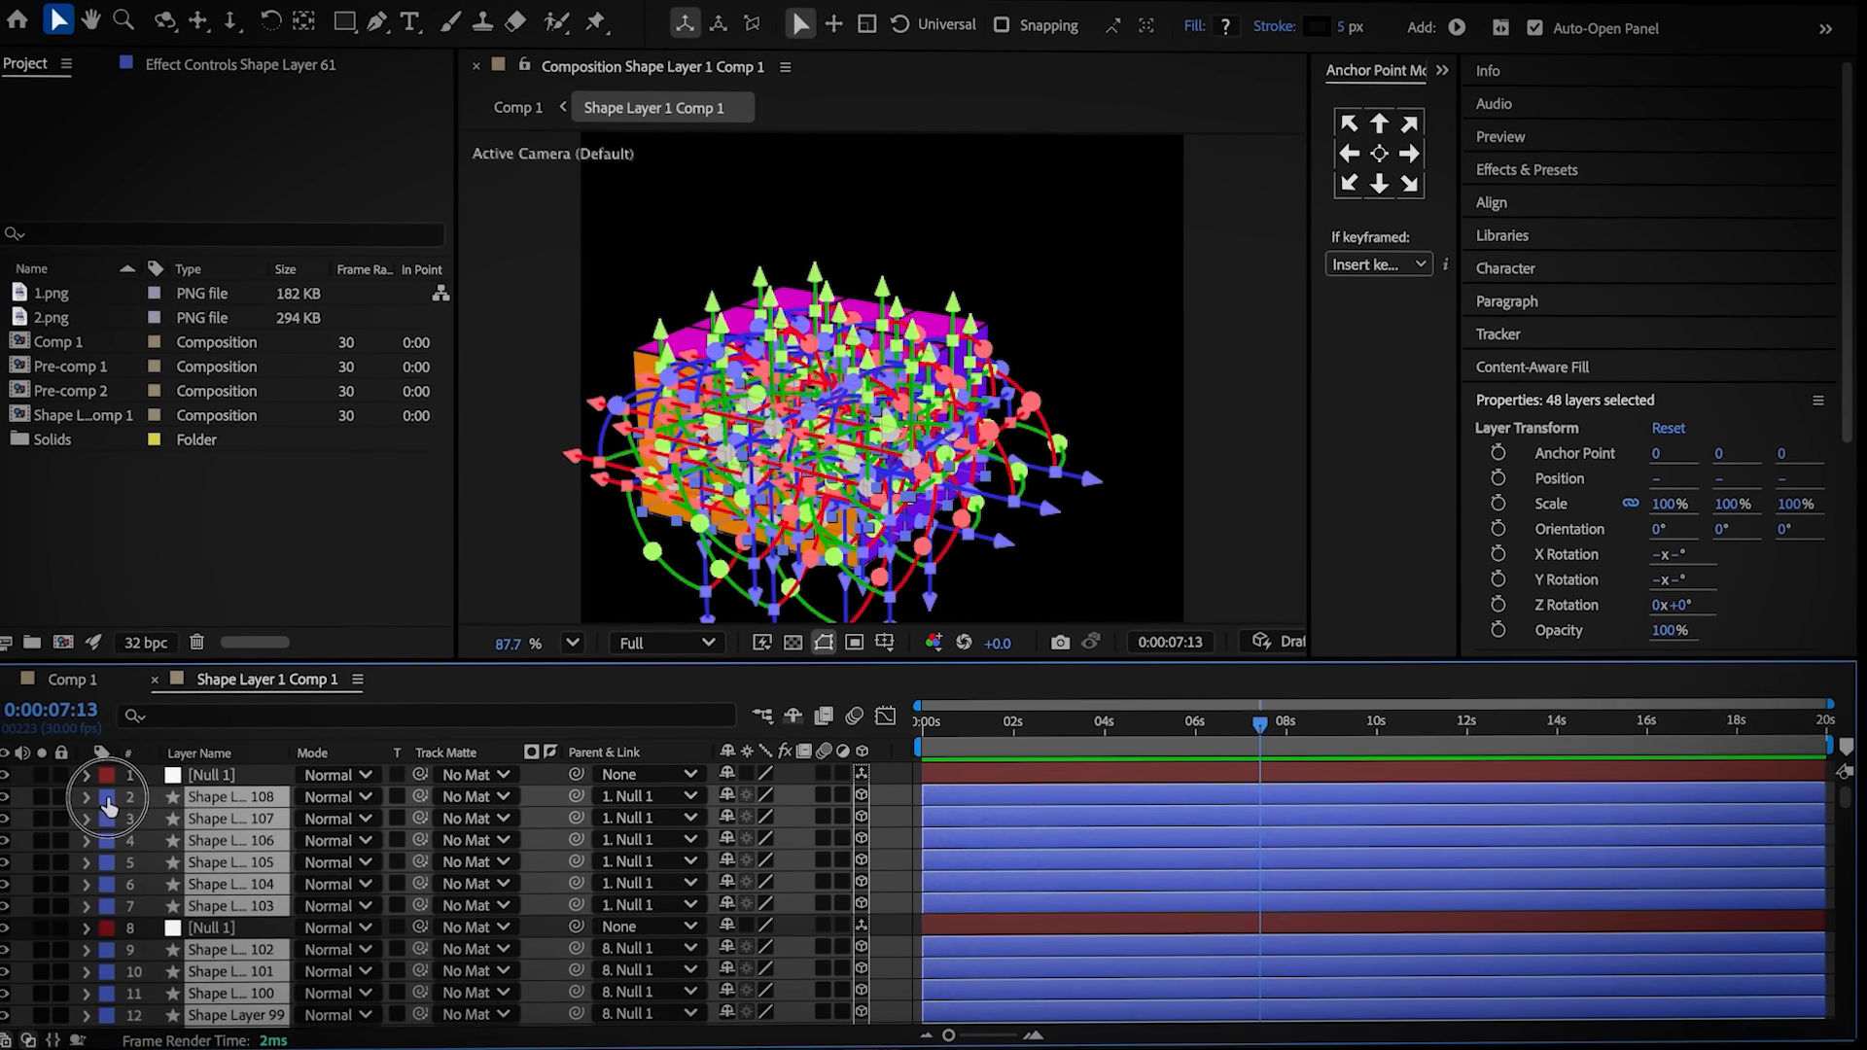
{"action": "left_click", "coordinate": [95, 804]}
{"action": "left_click", "coordinate": [156, 645]}
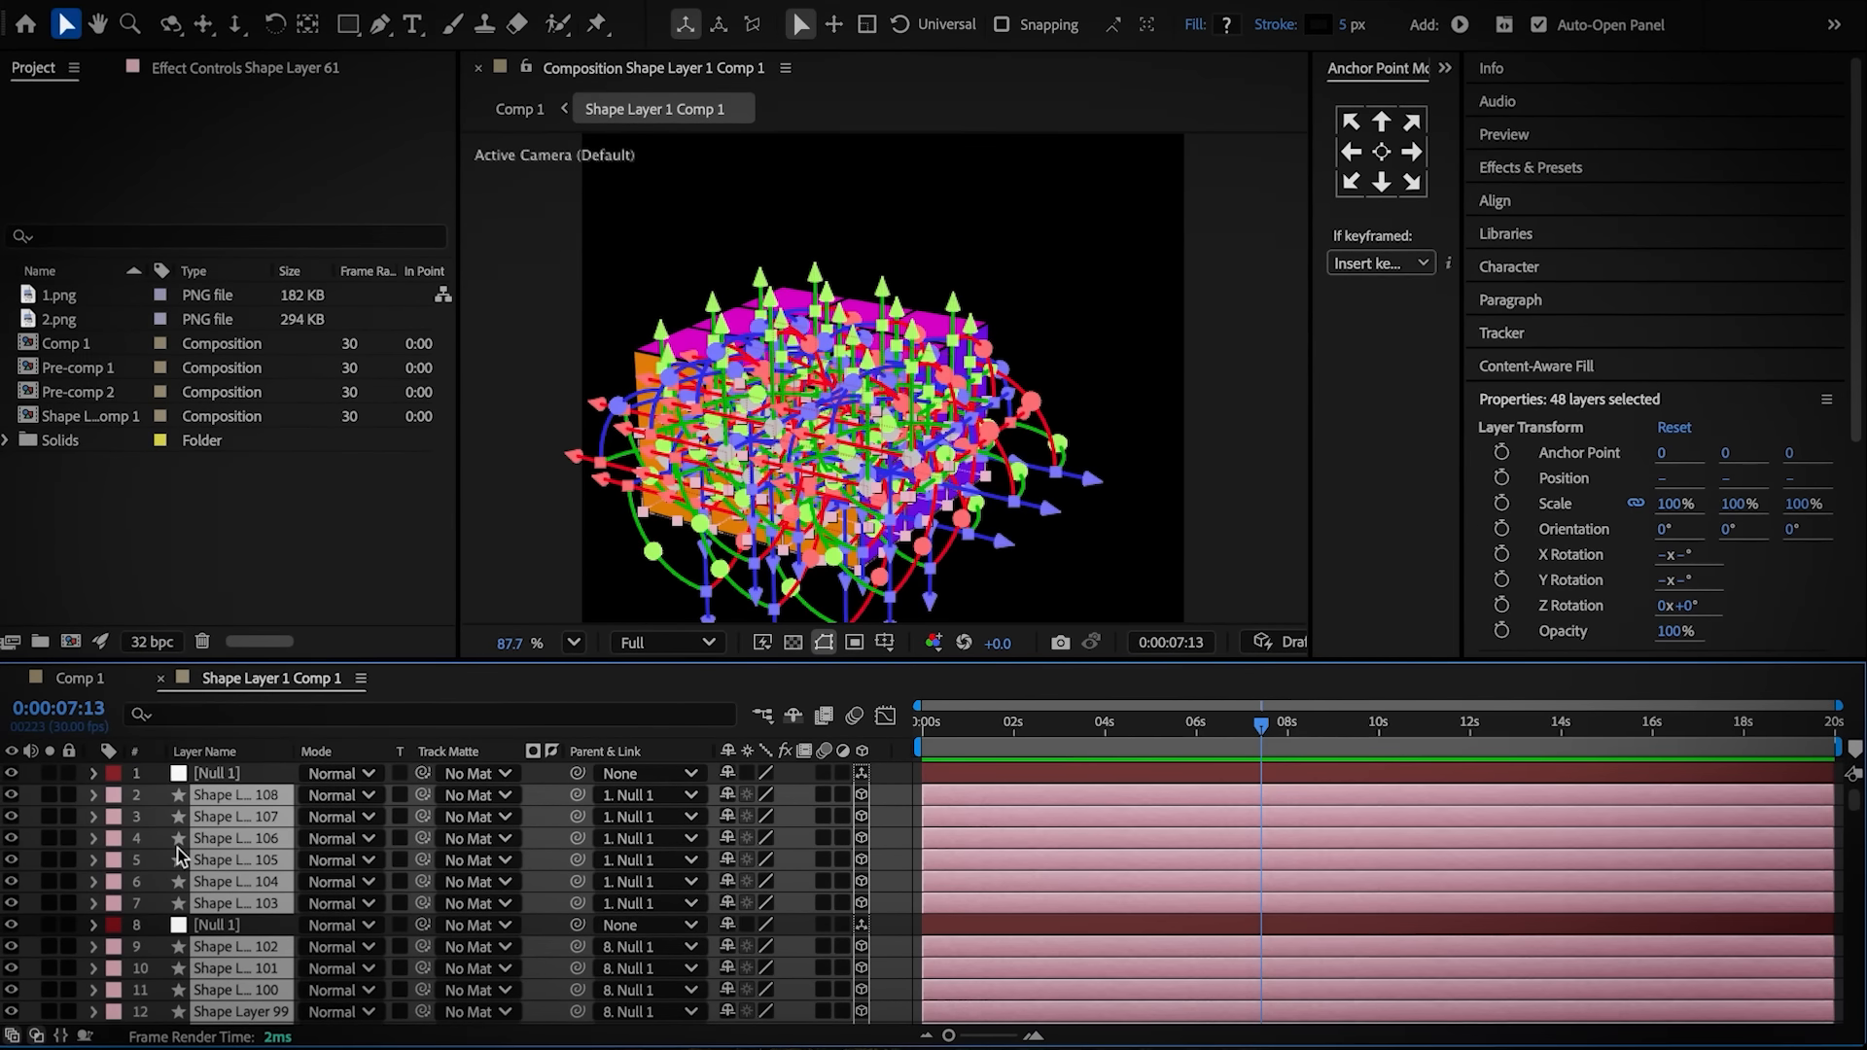
Duplicate the second tier's nulls and pink-labelled face layers and group the copies at the head of the layer stack
{"action": "left_click", "coordinate": [226, 775]}
{"action": "scroll", "coordinate": [225, 836], "scroll_direction": "down", "scroll_amount": 15}
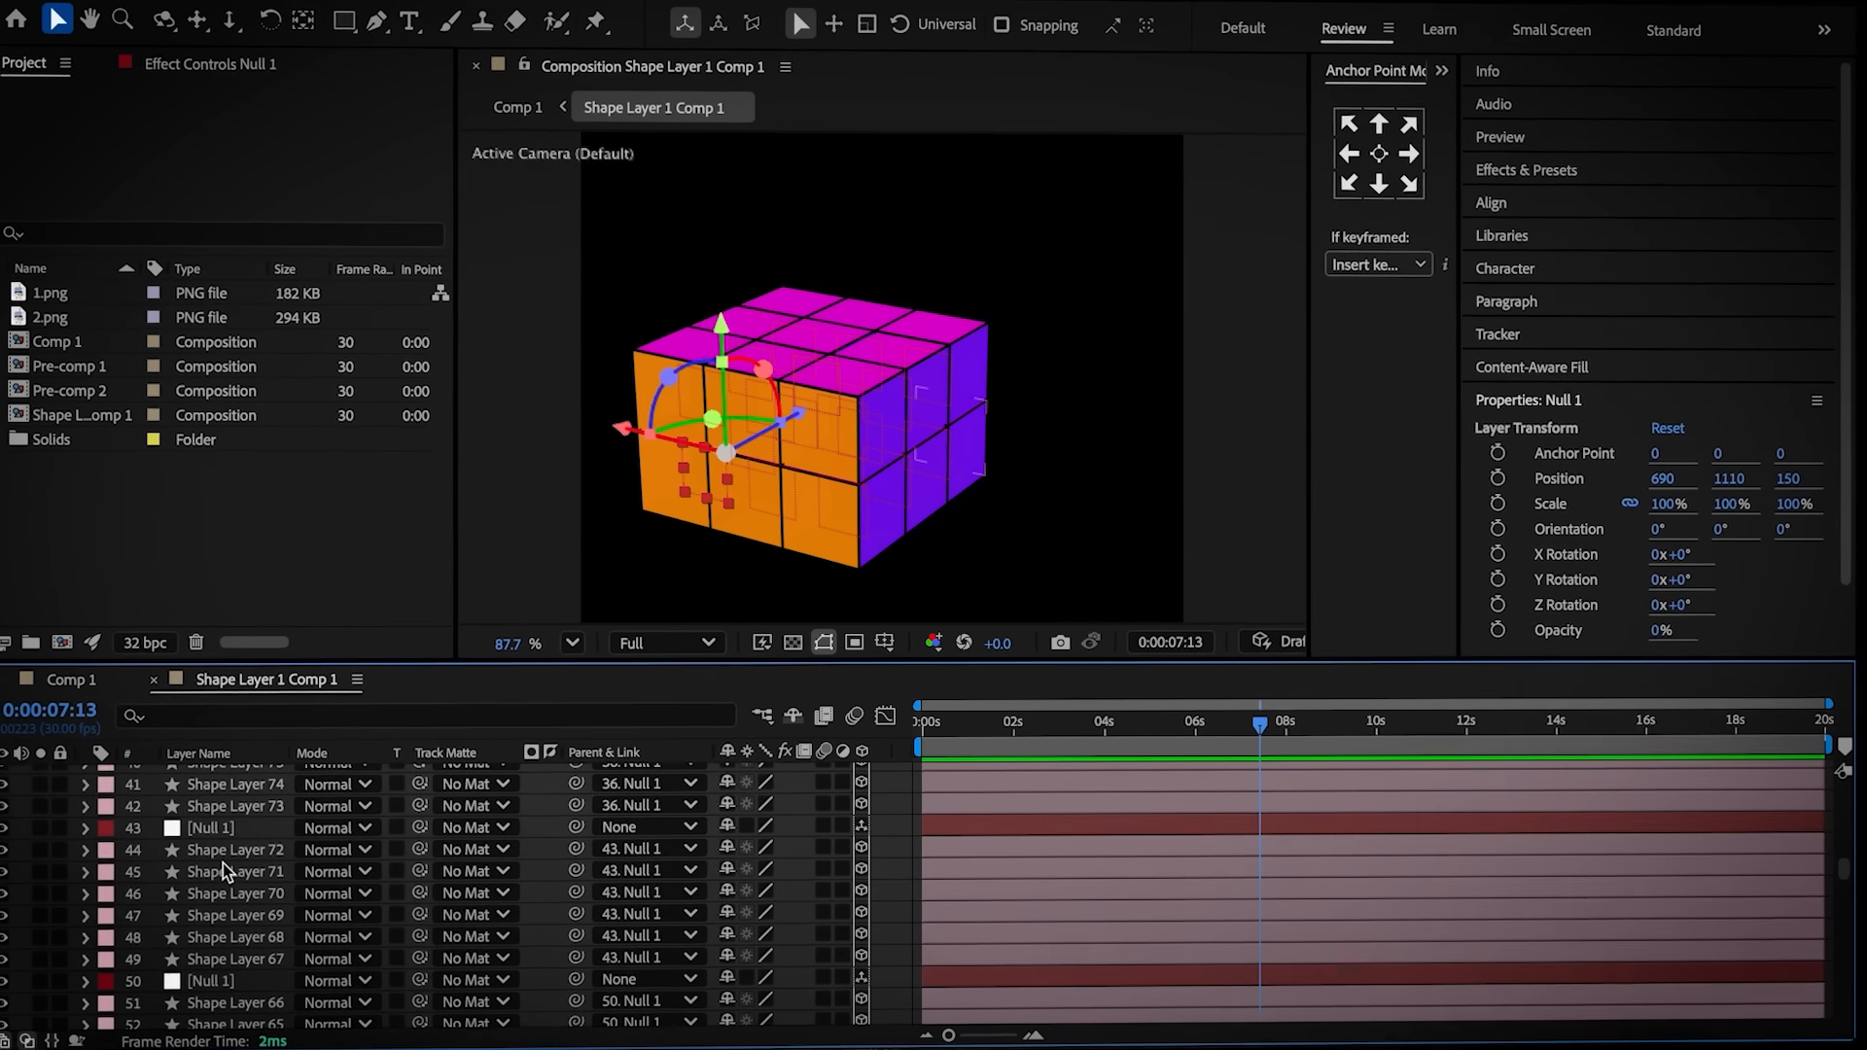
{"action": "left_click", "coordinate": [231, 909], "text": "shift"}
{"action": "key", "text": "super+d"}
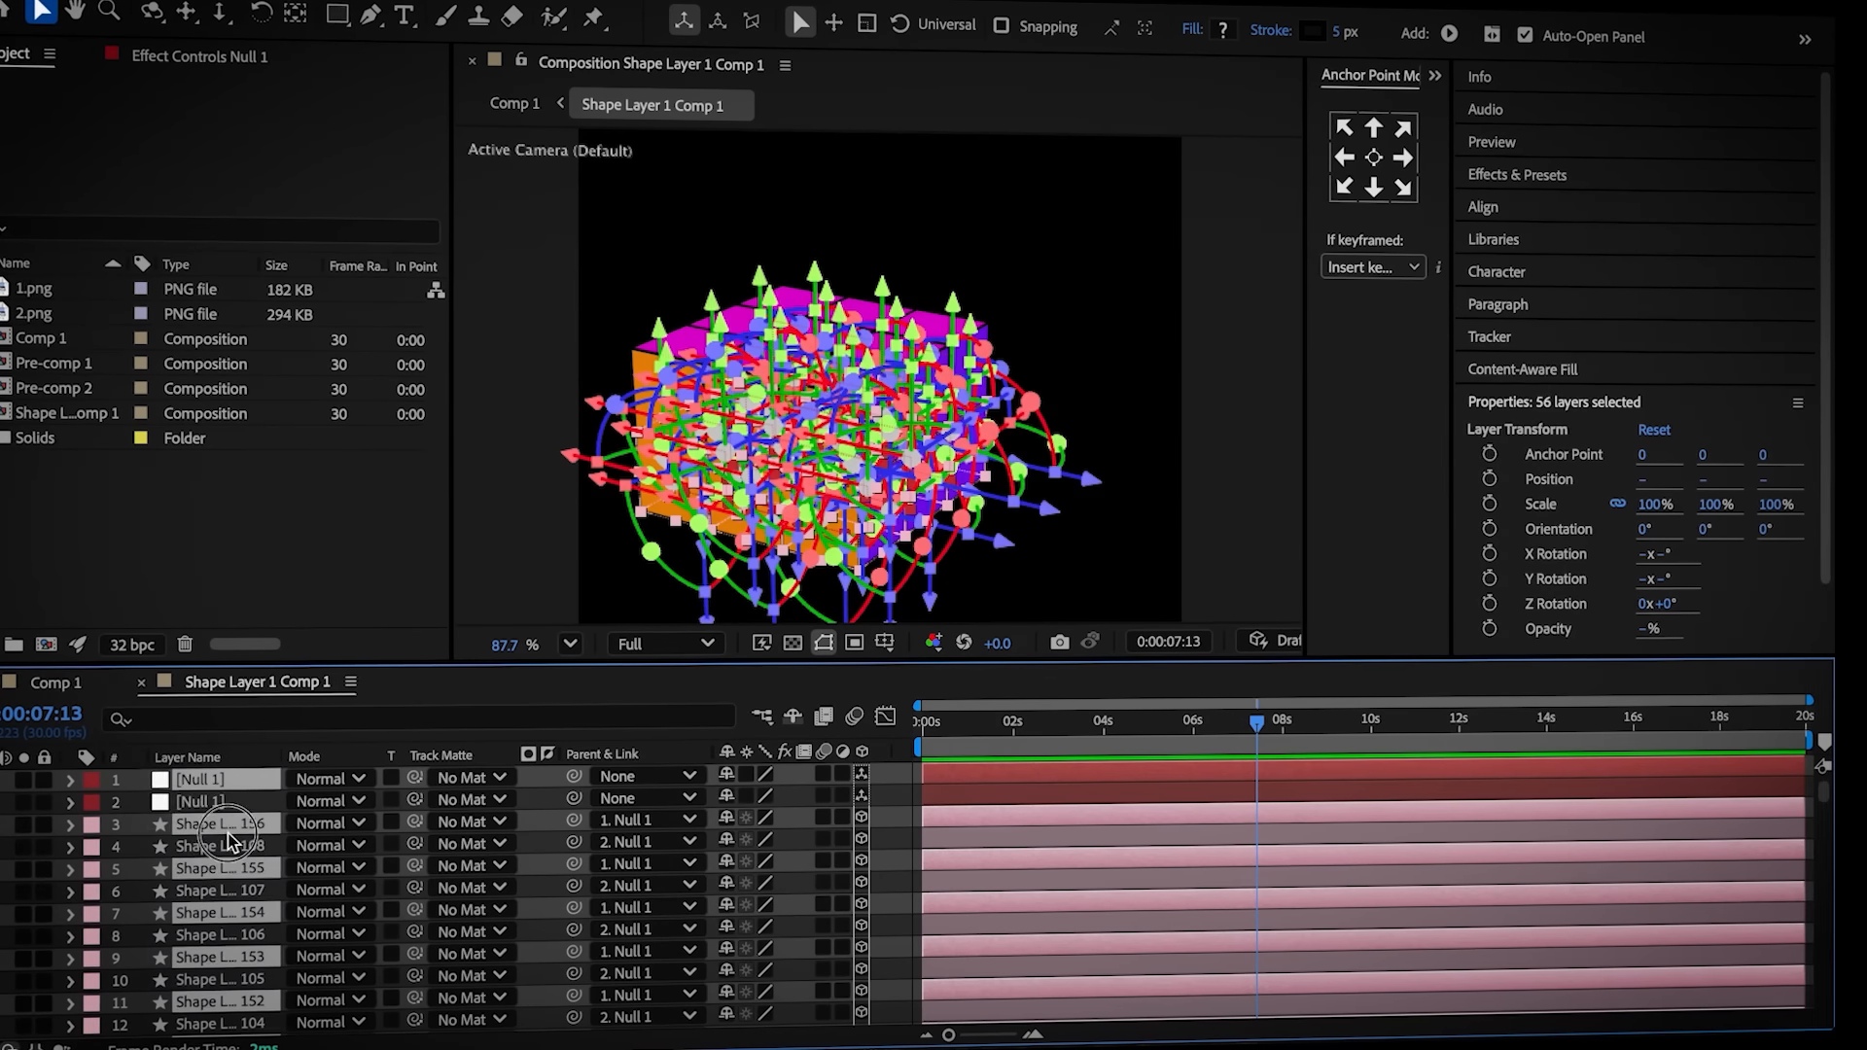
{"action": "left_click_drag", "start_coordinate": [218, 804], "coordinate": [218, 803]}
Select the nine nulls of the newly copied tier and set their Y position to 1260
{"action": "left_click", "coordinate": [216, 786]}
{"action": "left_click", "coordinate": [217, 942], "text": "super"}
{"action": "scroll", "coordinate": [217, 963], "scroll_direction": "down", "scroll_amount": 3}
{"action": "left_click", "coordinate": [217, 967], "text": "super"}
{"action": "scroll", "coordinate": [217, 963], "scroll_direction": "down", "scroll_amount": 3}
{"action": "left_click", "coordinate": [217, 957], "text": "super"}
{"action": "left_click", "coordinate": [216, 955], "text": "super"}
{"action": "scroll", "coordinate": [222, 963], "scroll_direction": "down", "scroll_amount": 3}
{"action": "left_click", "coordinate": [222, 961], "text": "super"}
{"action": "left_click", "coordinate": [226, 970], "text": "super"}
{"action": "scroll", "coordinate": [232, 974], "scroll_direction": "up", "scroll_amount": 15}
{"action": "key", "text": "p"}
{"action": "left_click_drag", "start_coordinate": [780, 799], "coordinate": [957, 806]}
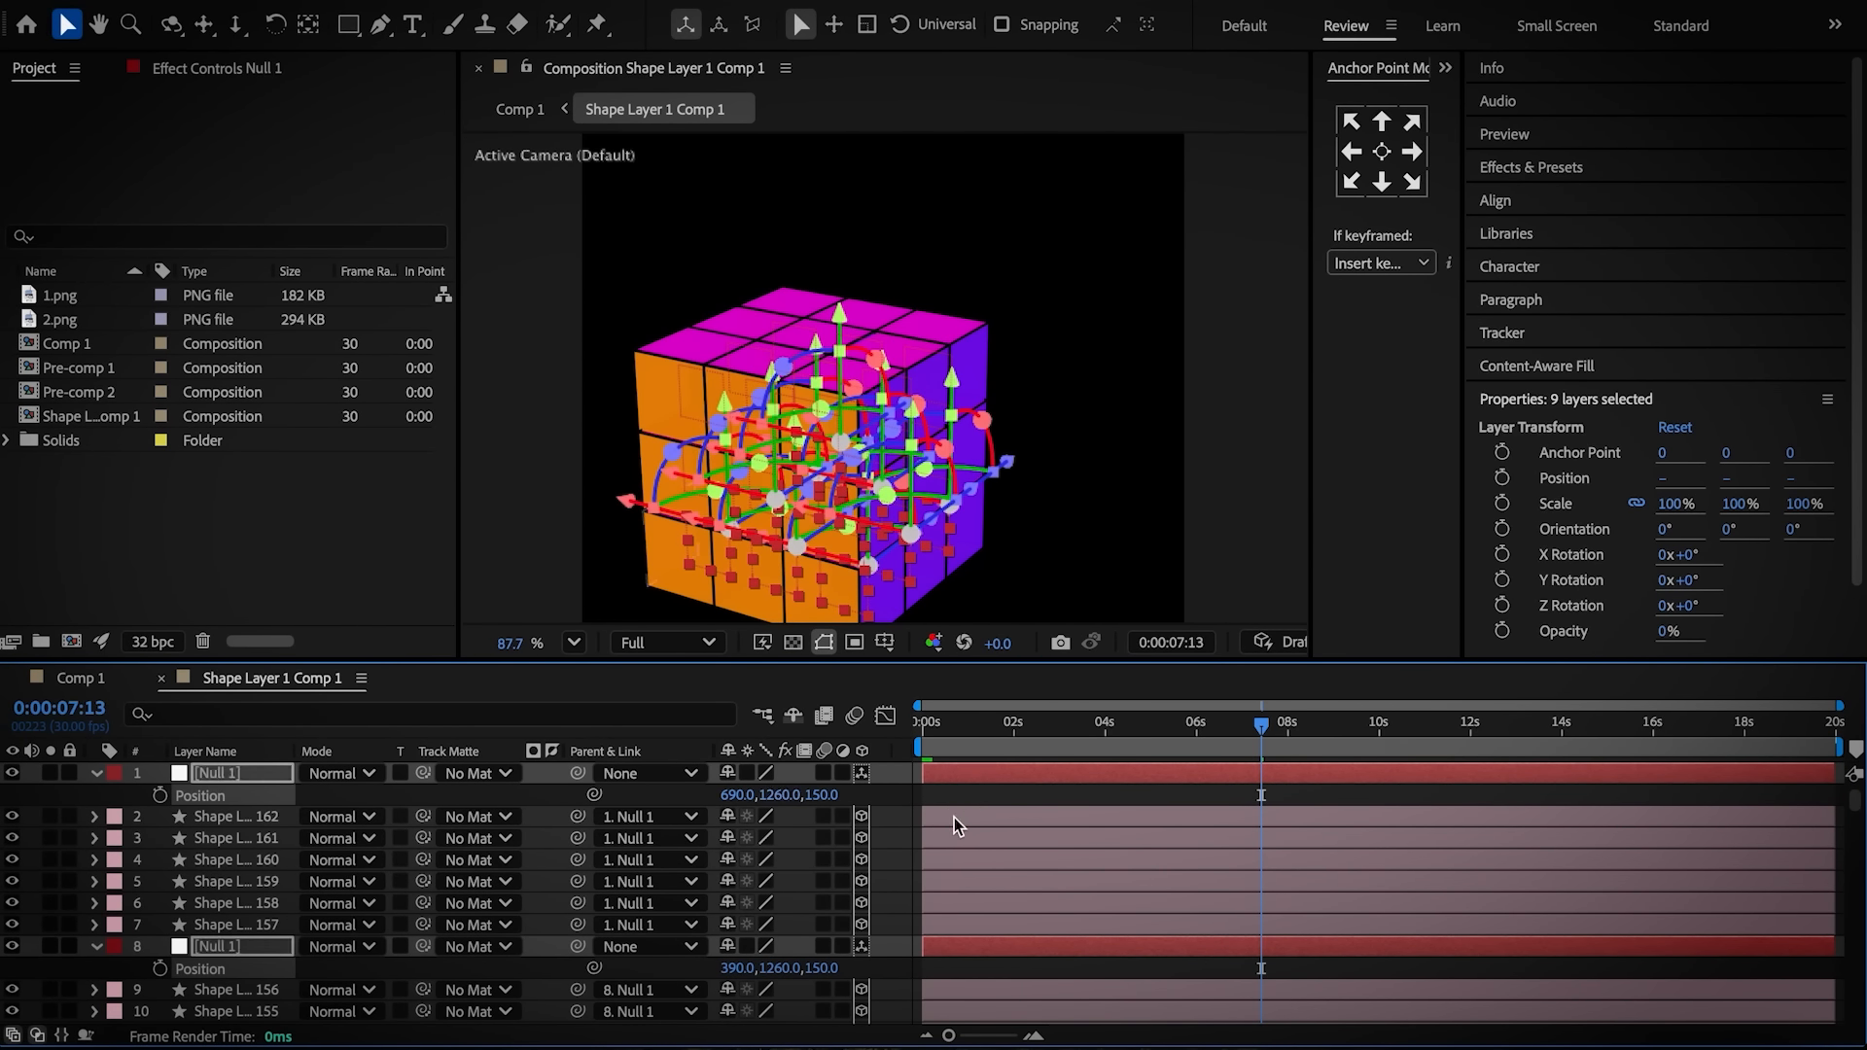
{"action": "key", "text": "p"}
Change the label colour of the lowest tier's face layers, excluding their nulls from the selection
{"action": "left_click", "coordinate": [220, 775]}
{"action": "left_click", "coordinate": [228, 927], "text": "shift"}
{"action": "scroll", "coordinate": [220, 953], "scroll_direction": "down", "scroll_amount": 3}
{"action": "left_click", "coordinate": [216, 968], "text": "shift"}
{"action": "scroll", "coordinate": [218, 968], "scroll_direction": "down", "scroll_amount": 3}
{"action": "left_click", "coordinate": [218, 971], "text": "shift"}
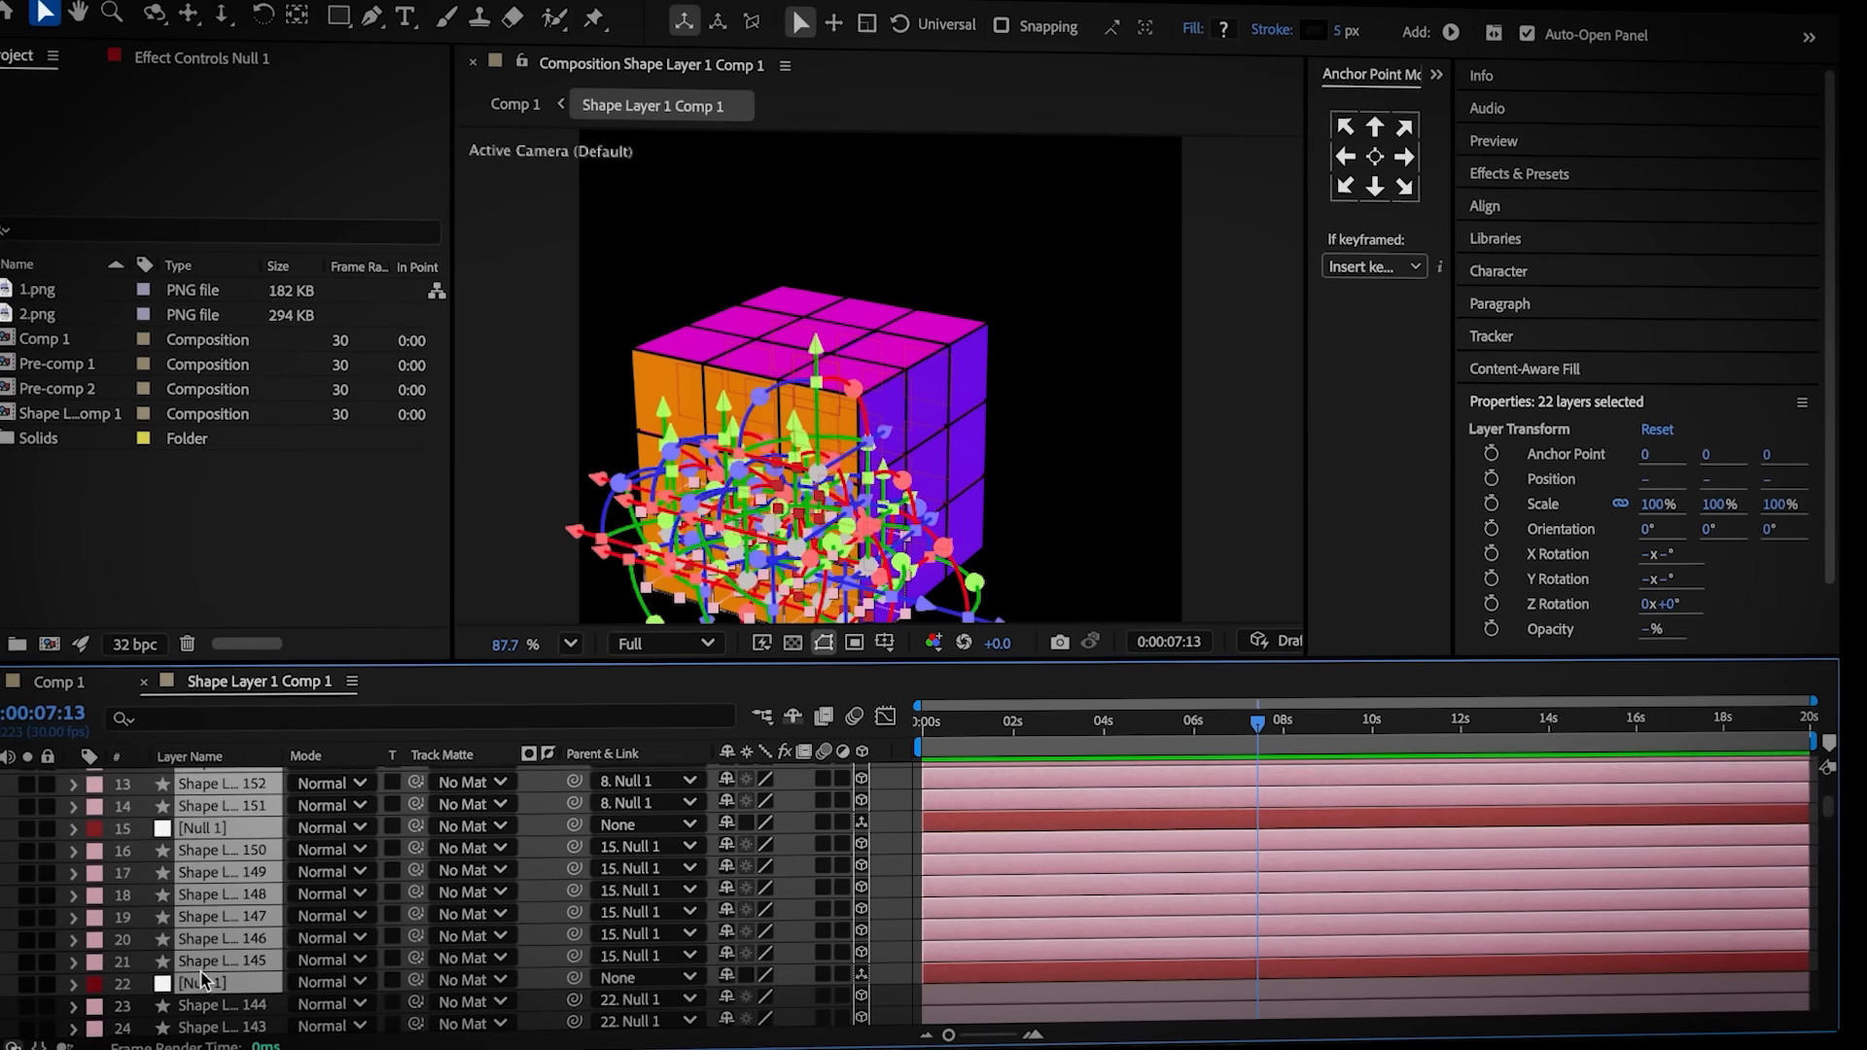
{"action": "left_click", "coordinate": [218, 959], "text": "shift"}
{"action": "scroll", "coordinate": [197, 970], "scroll_direction": "down", "scroll_amount": 3}
{"action": "left_click", "coordinate": [196, 967], "text": "shift"}
{"action": "left_click", "coordinate": [190, 927], "text": "shift"}
{"action": "scroll", "coordinate": [194, 957], "scroll_direction": "down", "scroll_amount": 2}
{"action": "left_click", "coordinate": [199, 993], "text": "shift"}
{"action": "scroll", "coordinate": [201, 975], "scroll_direction": "down", "scroll_amount": 4}
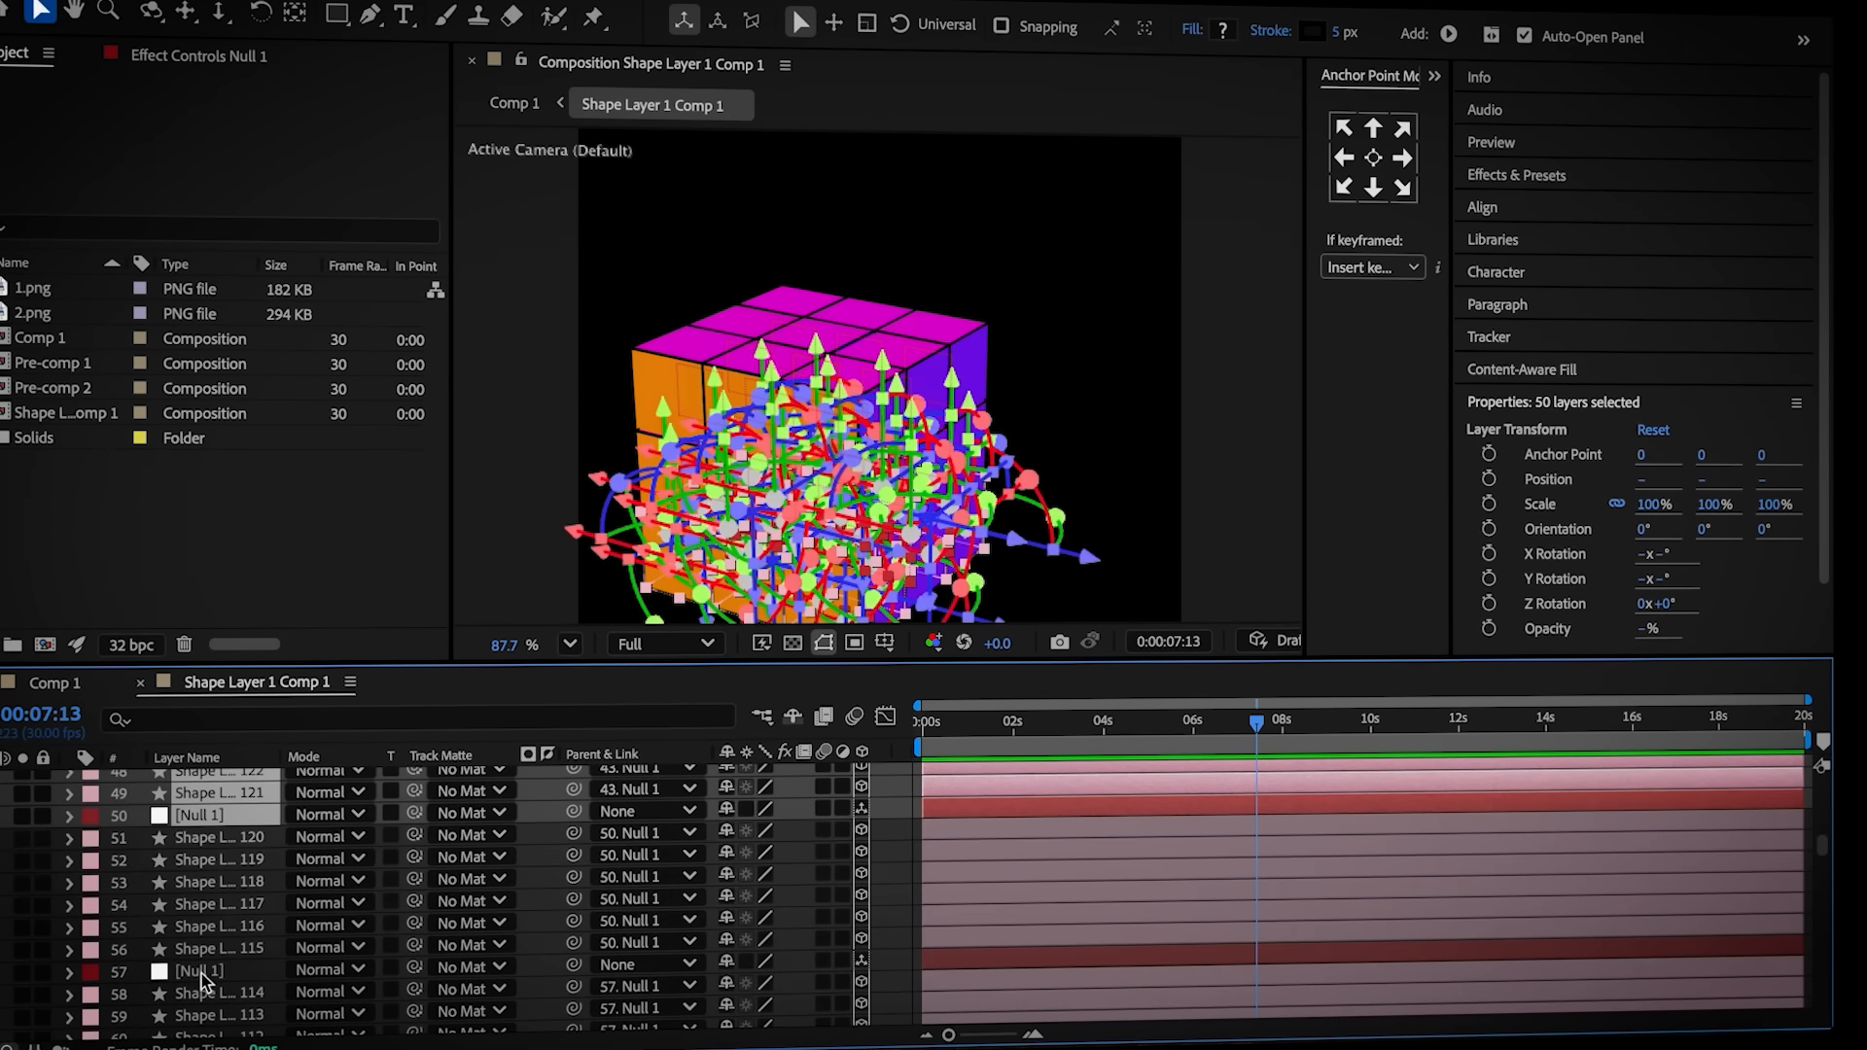
{"action": "left_click", "coordinate": [202, 971], "text": "shift"}
{"action": "scroll", "coordinate": [202, 970], "scroll_direction": "down", "scroll_amount": 3}
{"action": "left_click", "coordinate": [206, 954], "text": "shift"}
{"action": "left_click", "coordinate": [212, 820], "text": "ctrl"}
{"action": "scroll", "coordinate": [214, 826], "scroll_direction": "up", "scroll_amount": 5}
{"action": "left_click", "coordinate": [214, 826], "text": "ctrl"}
{"action": "left_click", "coordinate": [216, 823], "text": "ctrl"}
{"action": "left_click", "coordinate": [216, 930], "text": "ctrl"}
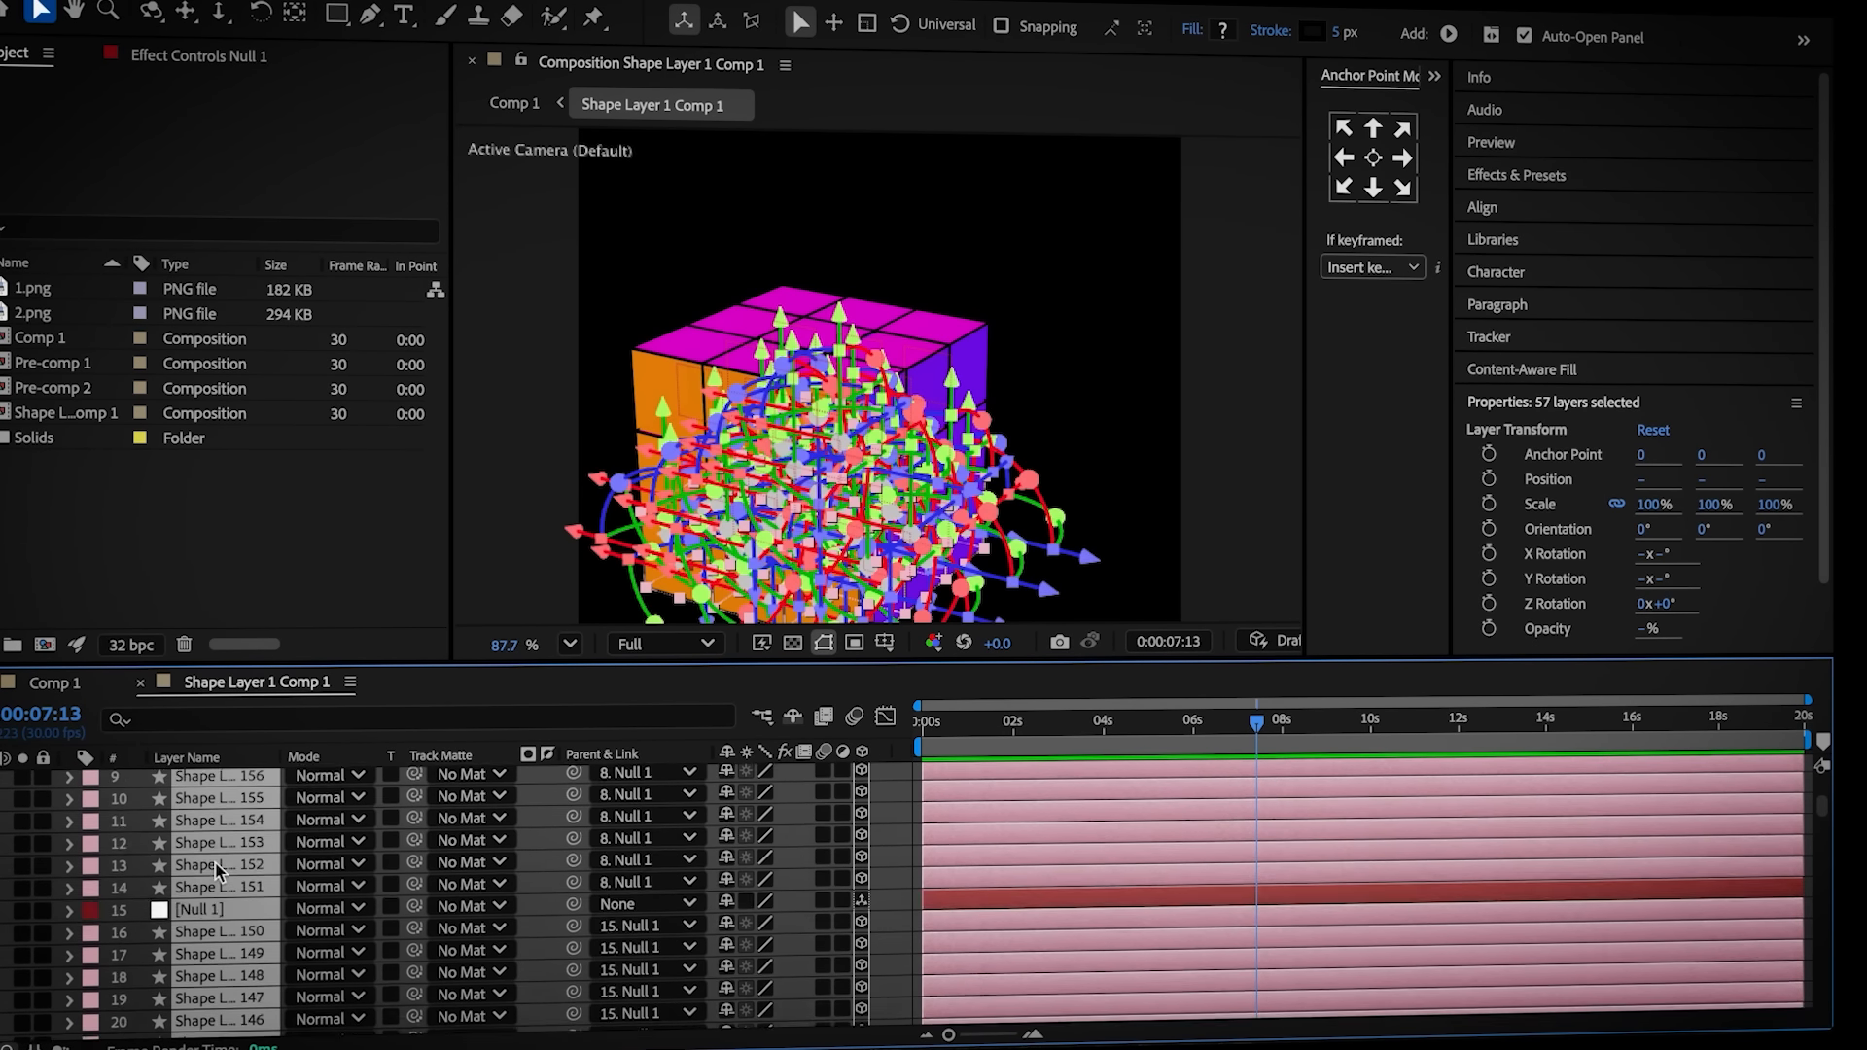
{"action": "left_click", "coordinate": [216, 908], "text": "ctrl"}
{"action": "left_click", "coordinate": [216, 935], "text": "ctrl"}
{"action": "left_click", "coordinate": [214, 778], "text": "ctrl"}
{"action": "left_click", "coordinate": [86, 807]}
{"action": "left_click", "coordinate": [109, 778]}
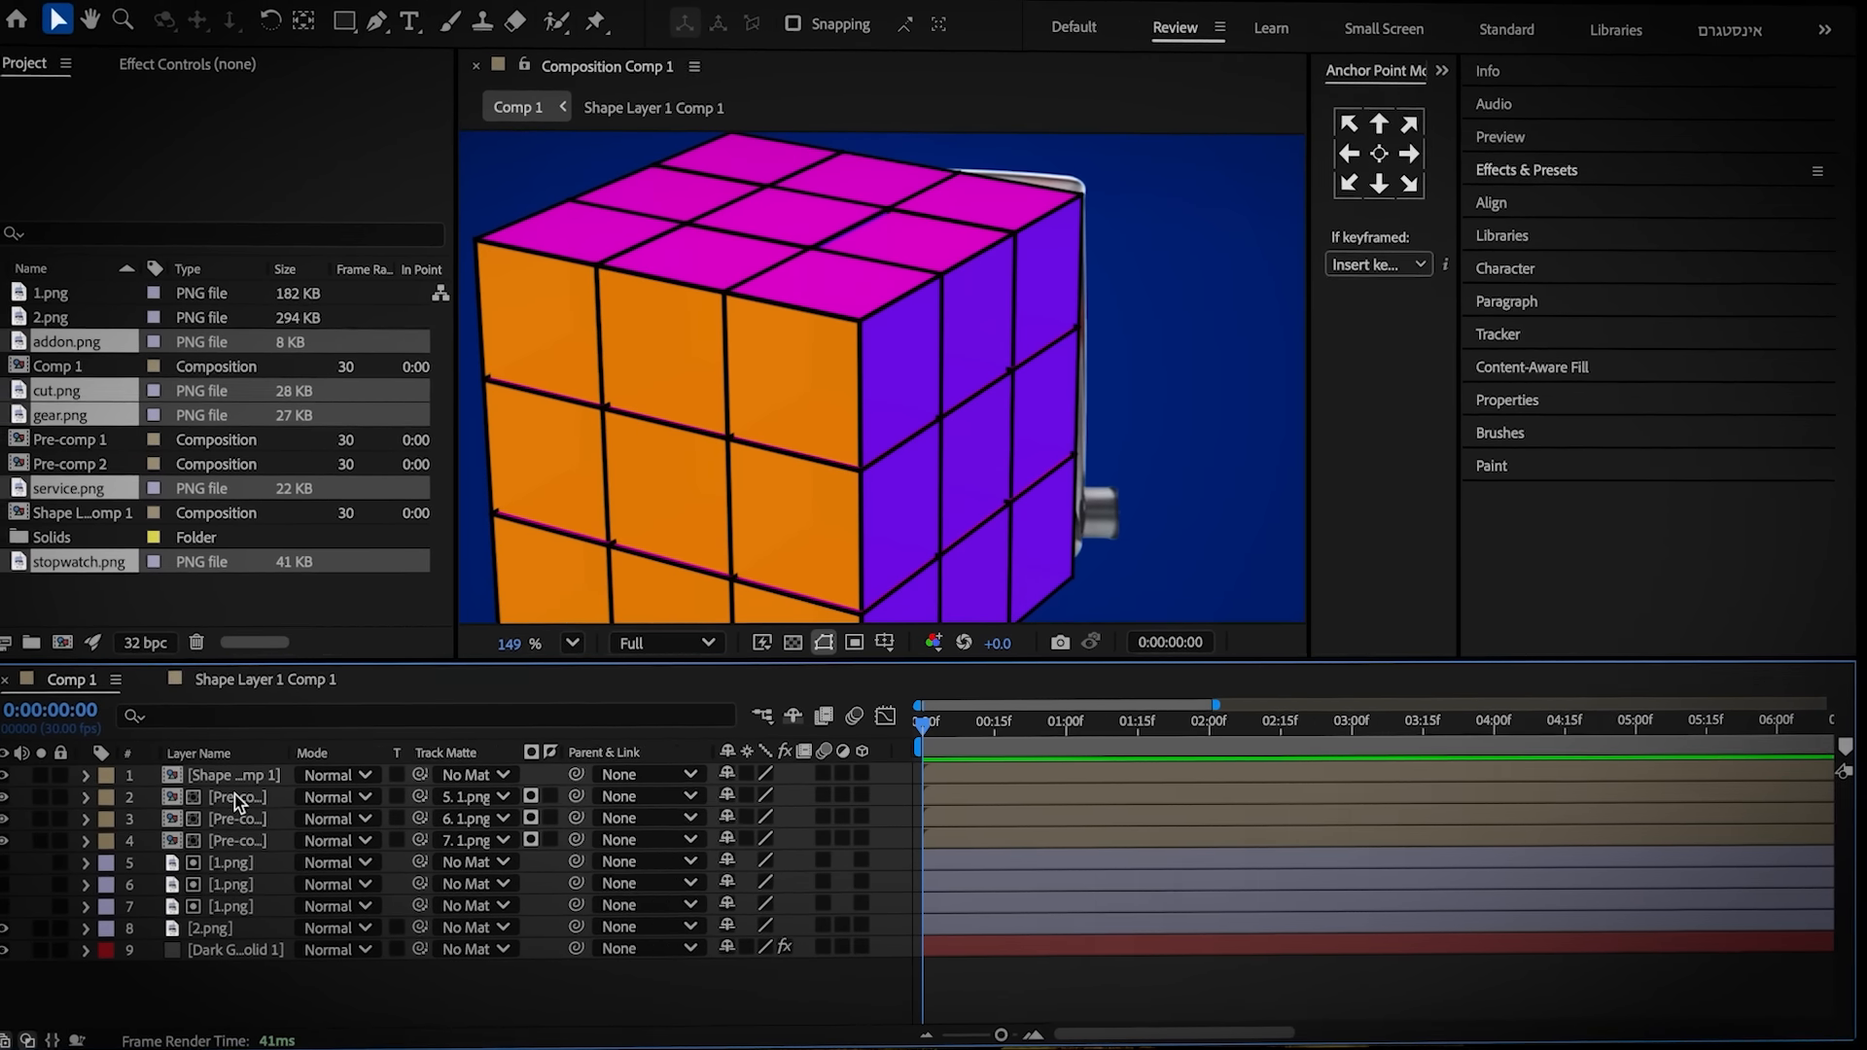
Open Pre-comp 2 and add addon.png, cut.png, gear.png, service.png and stopwatch.png above its shape layers
{"action": "double_click", "coordinate": [235, 793]}
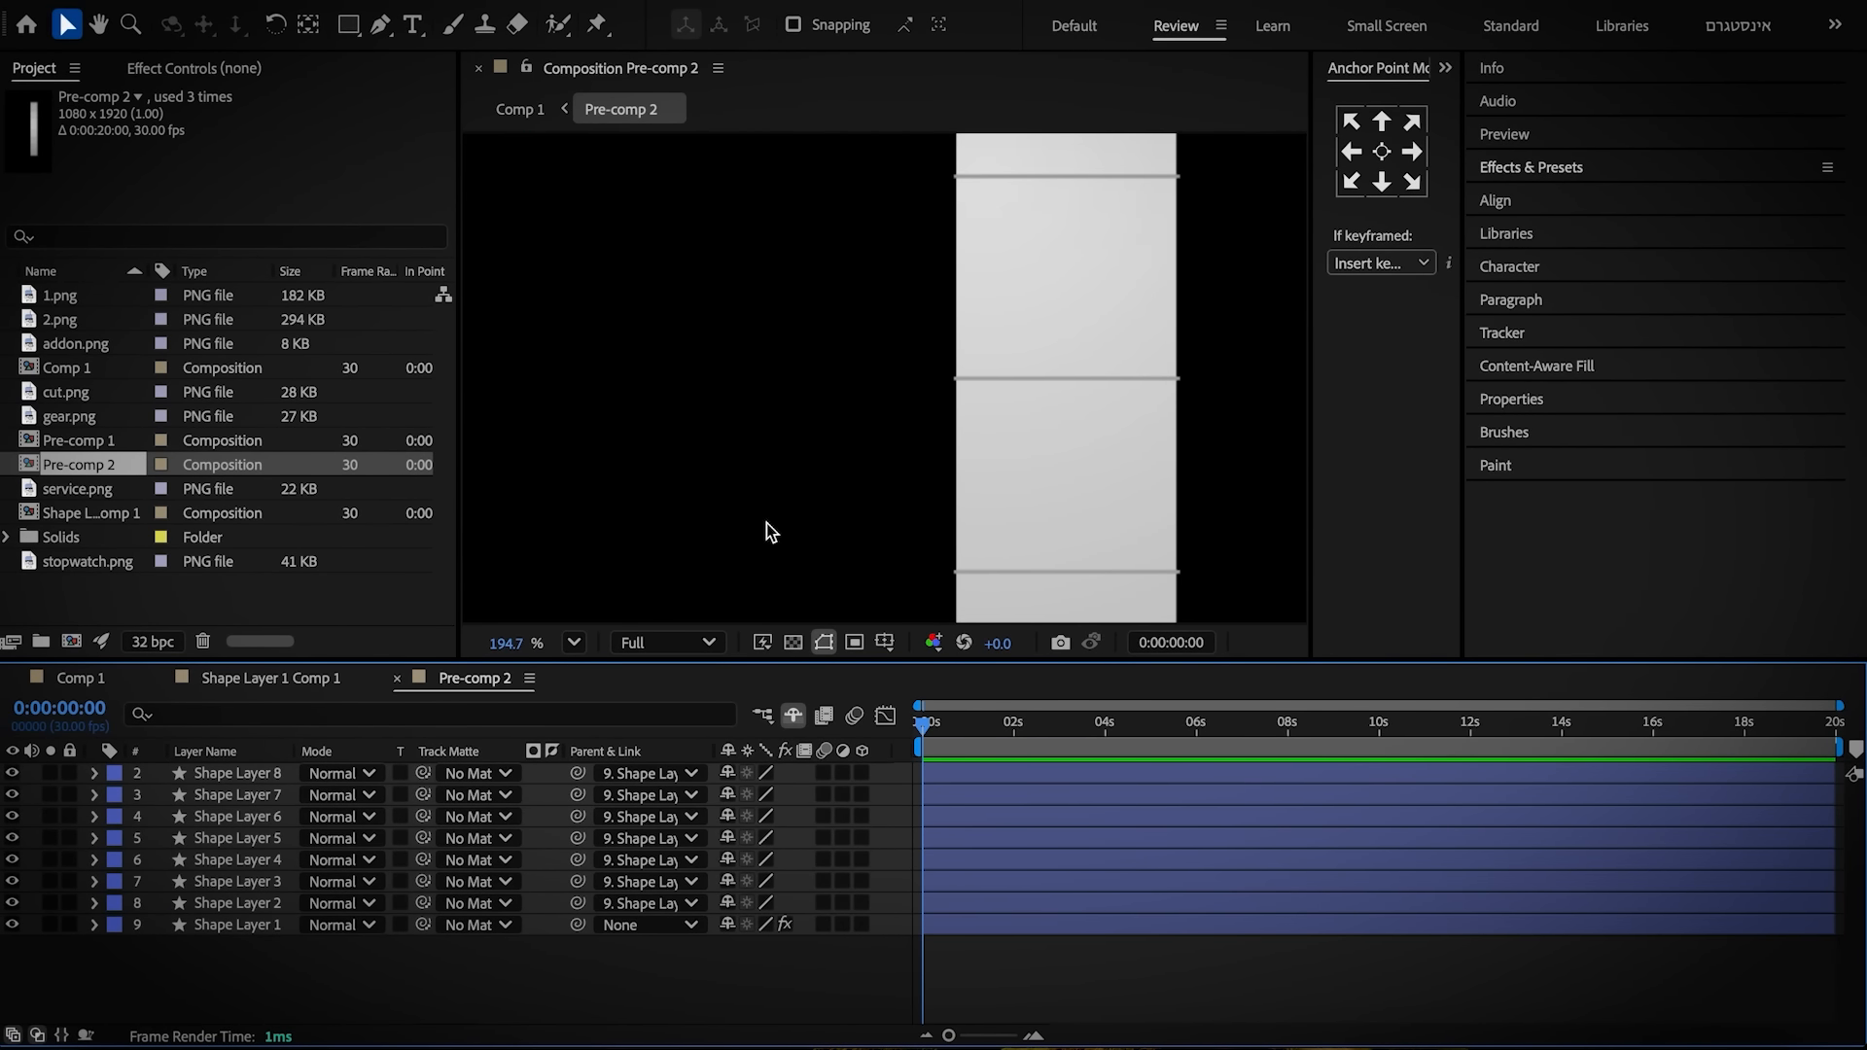
{"action": "scroll", "coordinate": [767, 523], "scroll_direction": "down", "scroll_amount": 5}
{"action": "left_click", "coordinate": [86, 350], "text": "ctrl"}
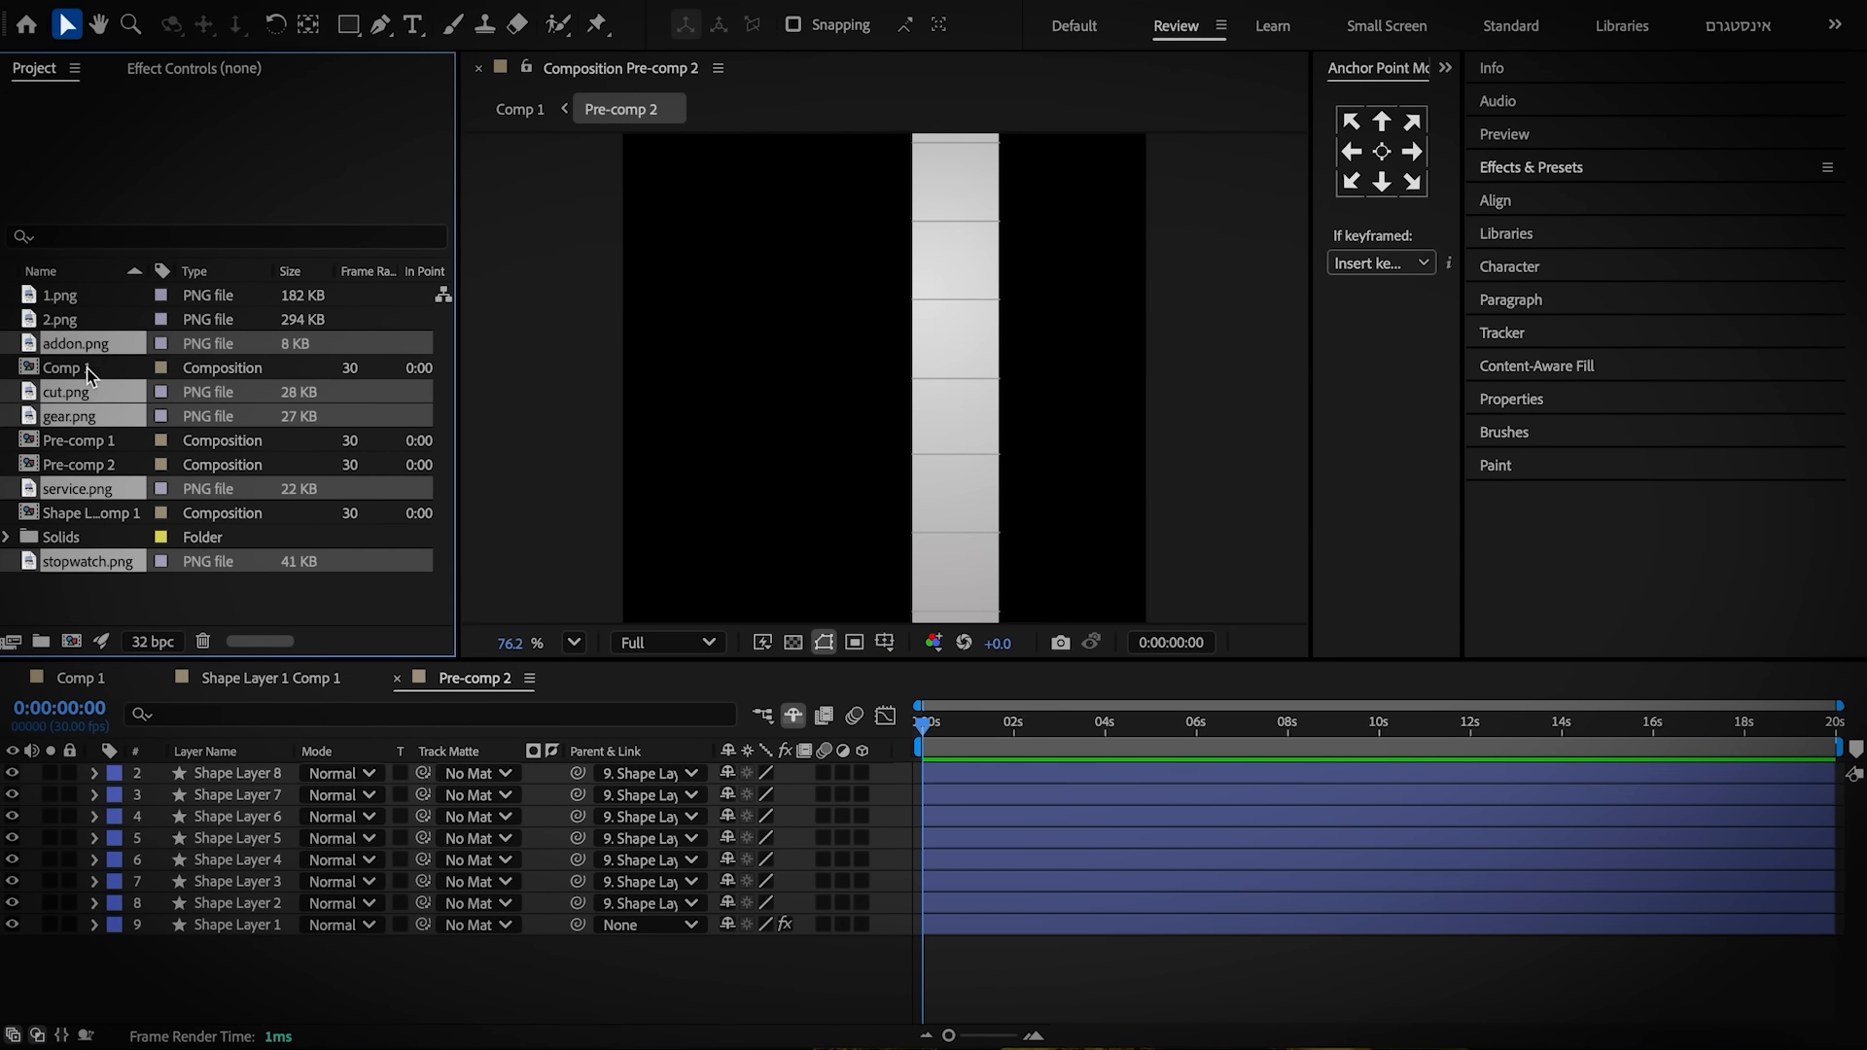
{"action": "left_click_drag", "start_coordinate": [86, 388], "coordinate": [161, 768]}
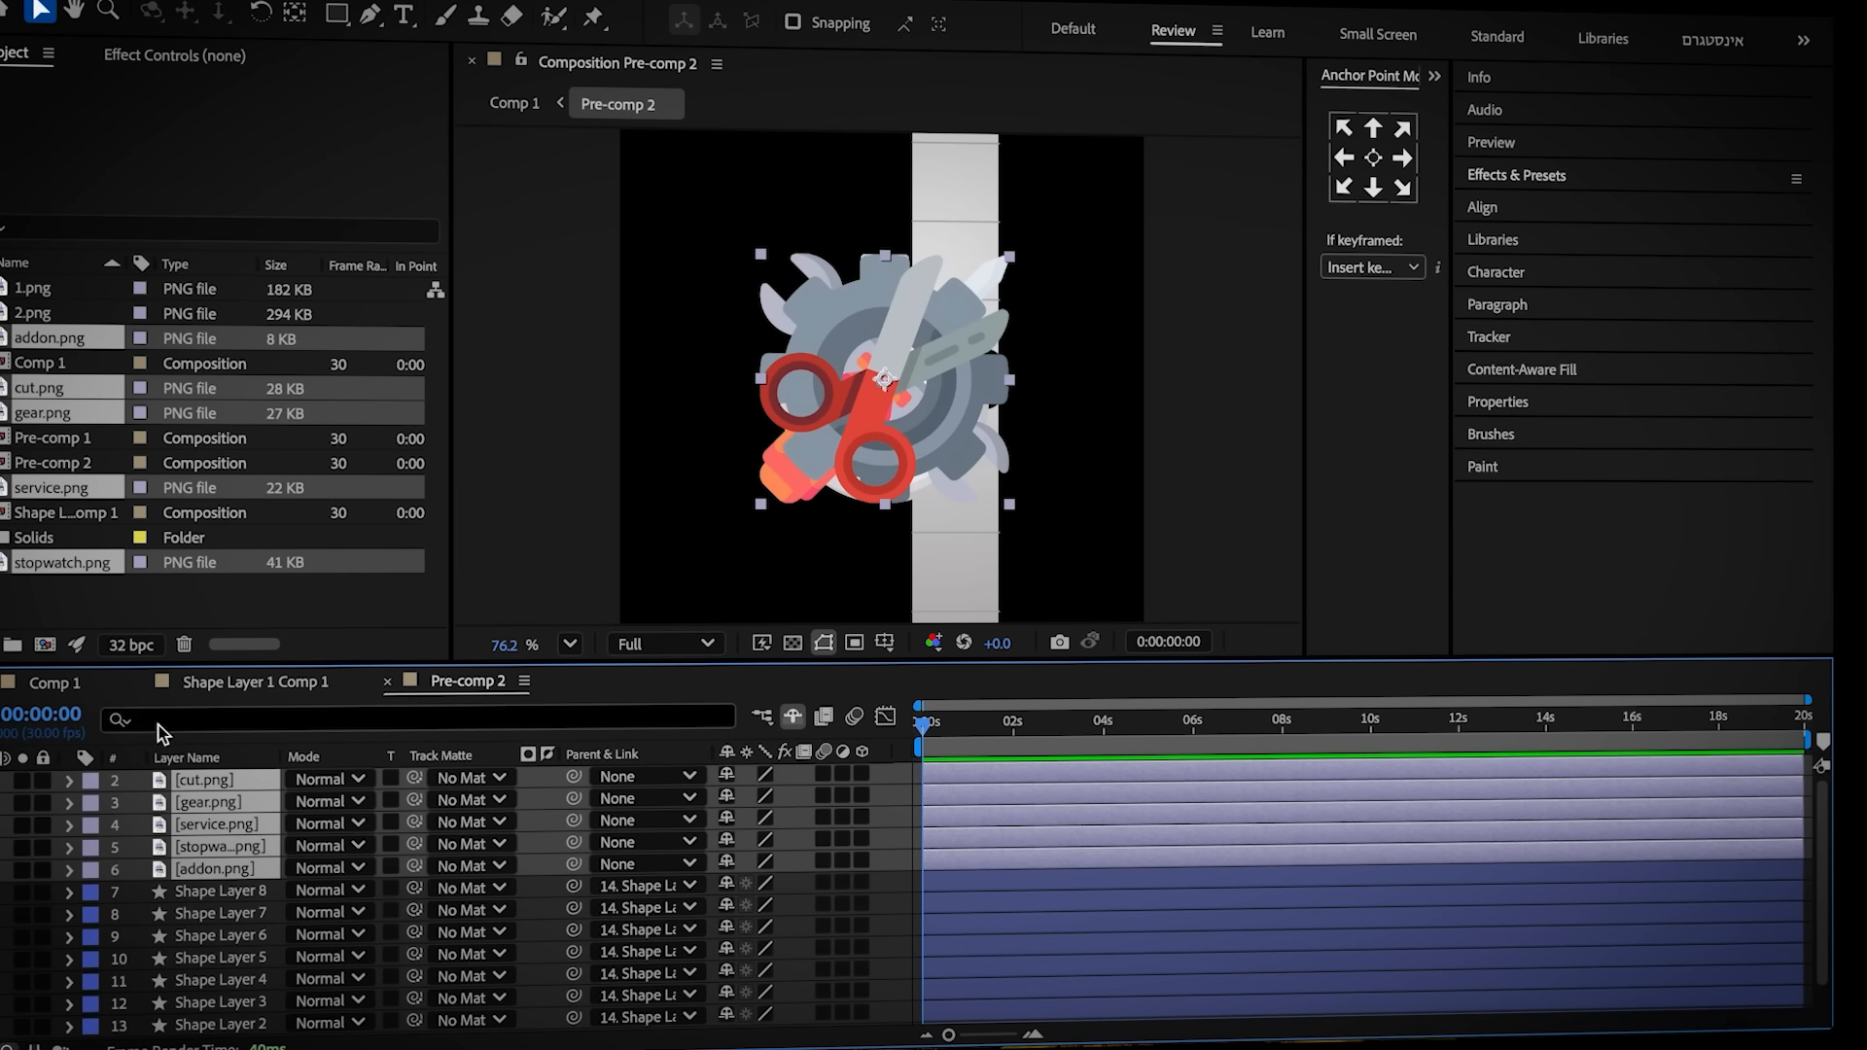
Scale the five icon layers to 15% and move them together into the uppermost cell of the reel strip
{"action": "key", "text": "s"}
{"action": "left_click", "coordinate": [791, 801]}
{"action": "type", "text": "15"}
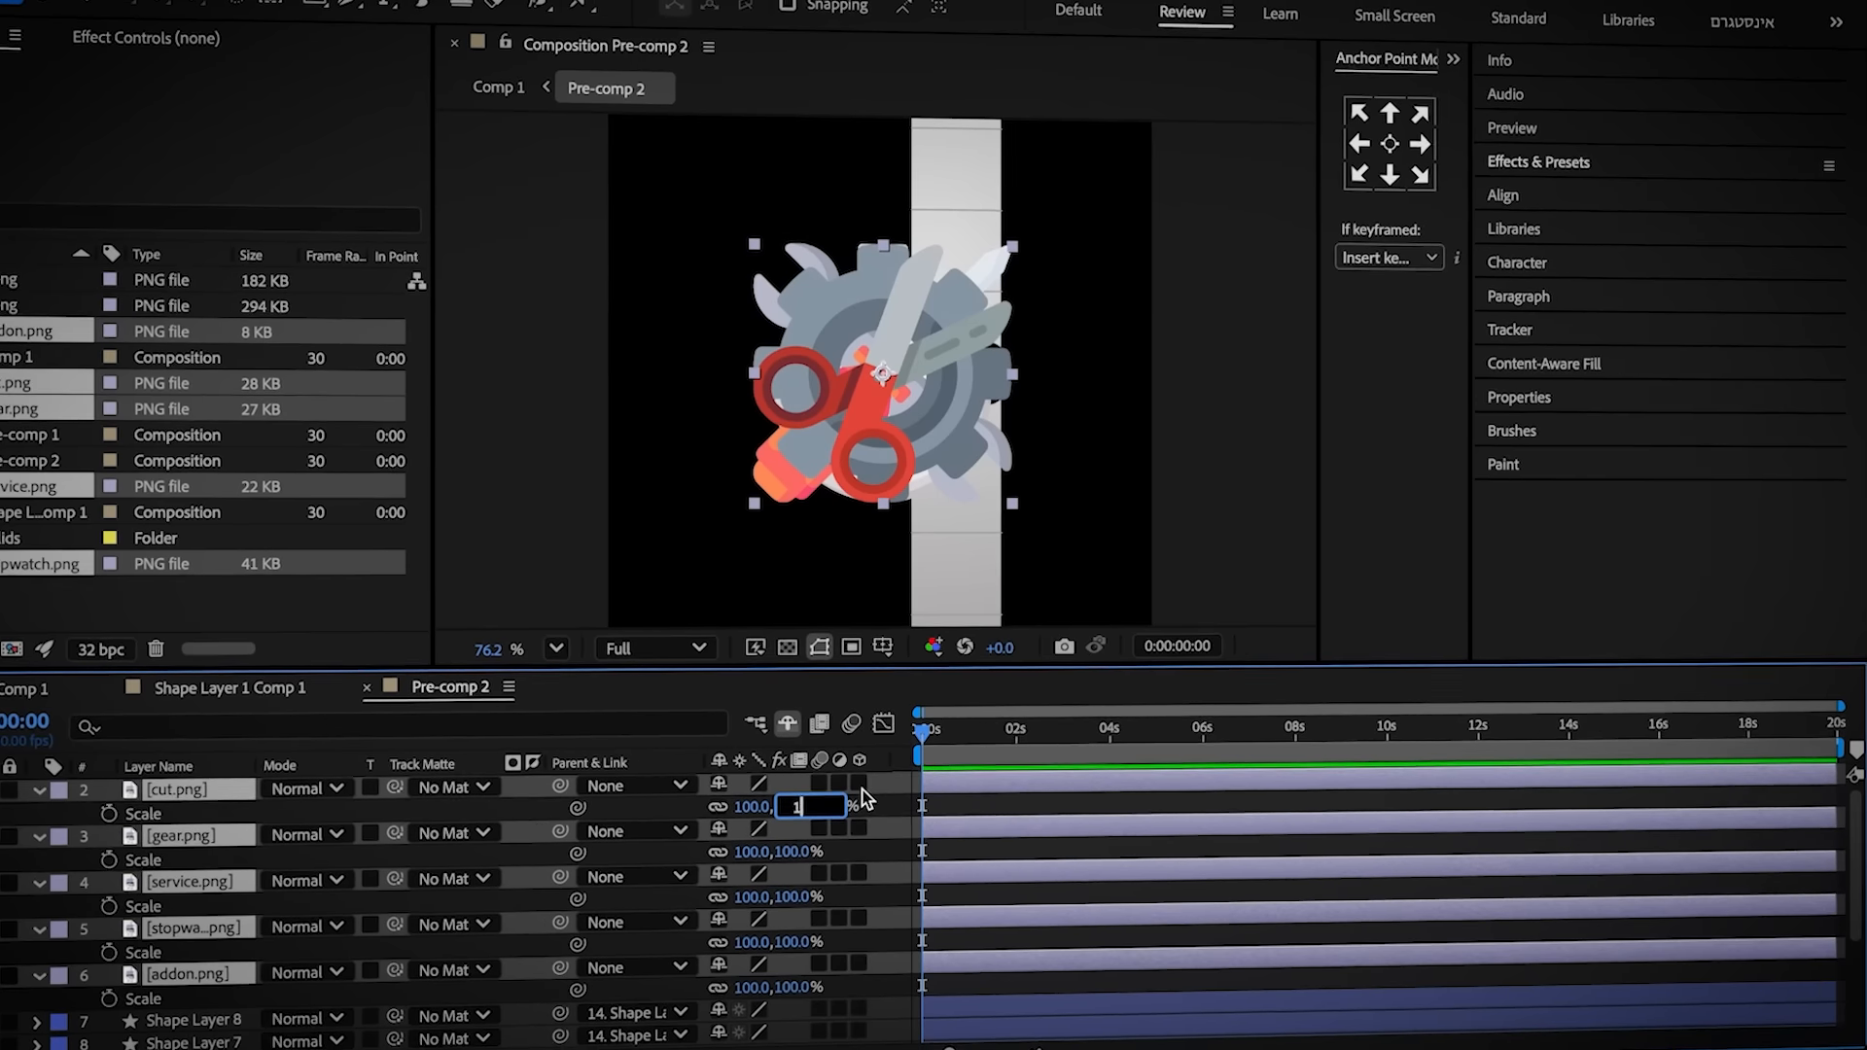
{"action": "key", "text": "Return"}
{"action": "scroll", "coordinate": [889, 380], "scroll_direction": "up", "scroll_amount": 1}
{"action": "left_click_drag", "start_coordinate": [888, 380], "coordinate": [968, 156]}
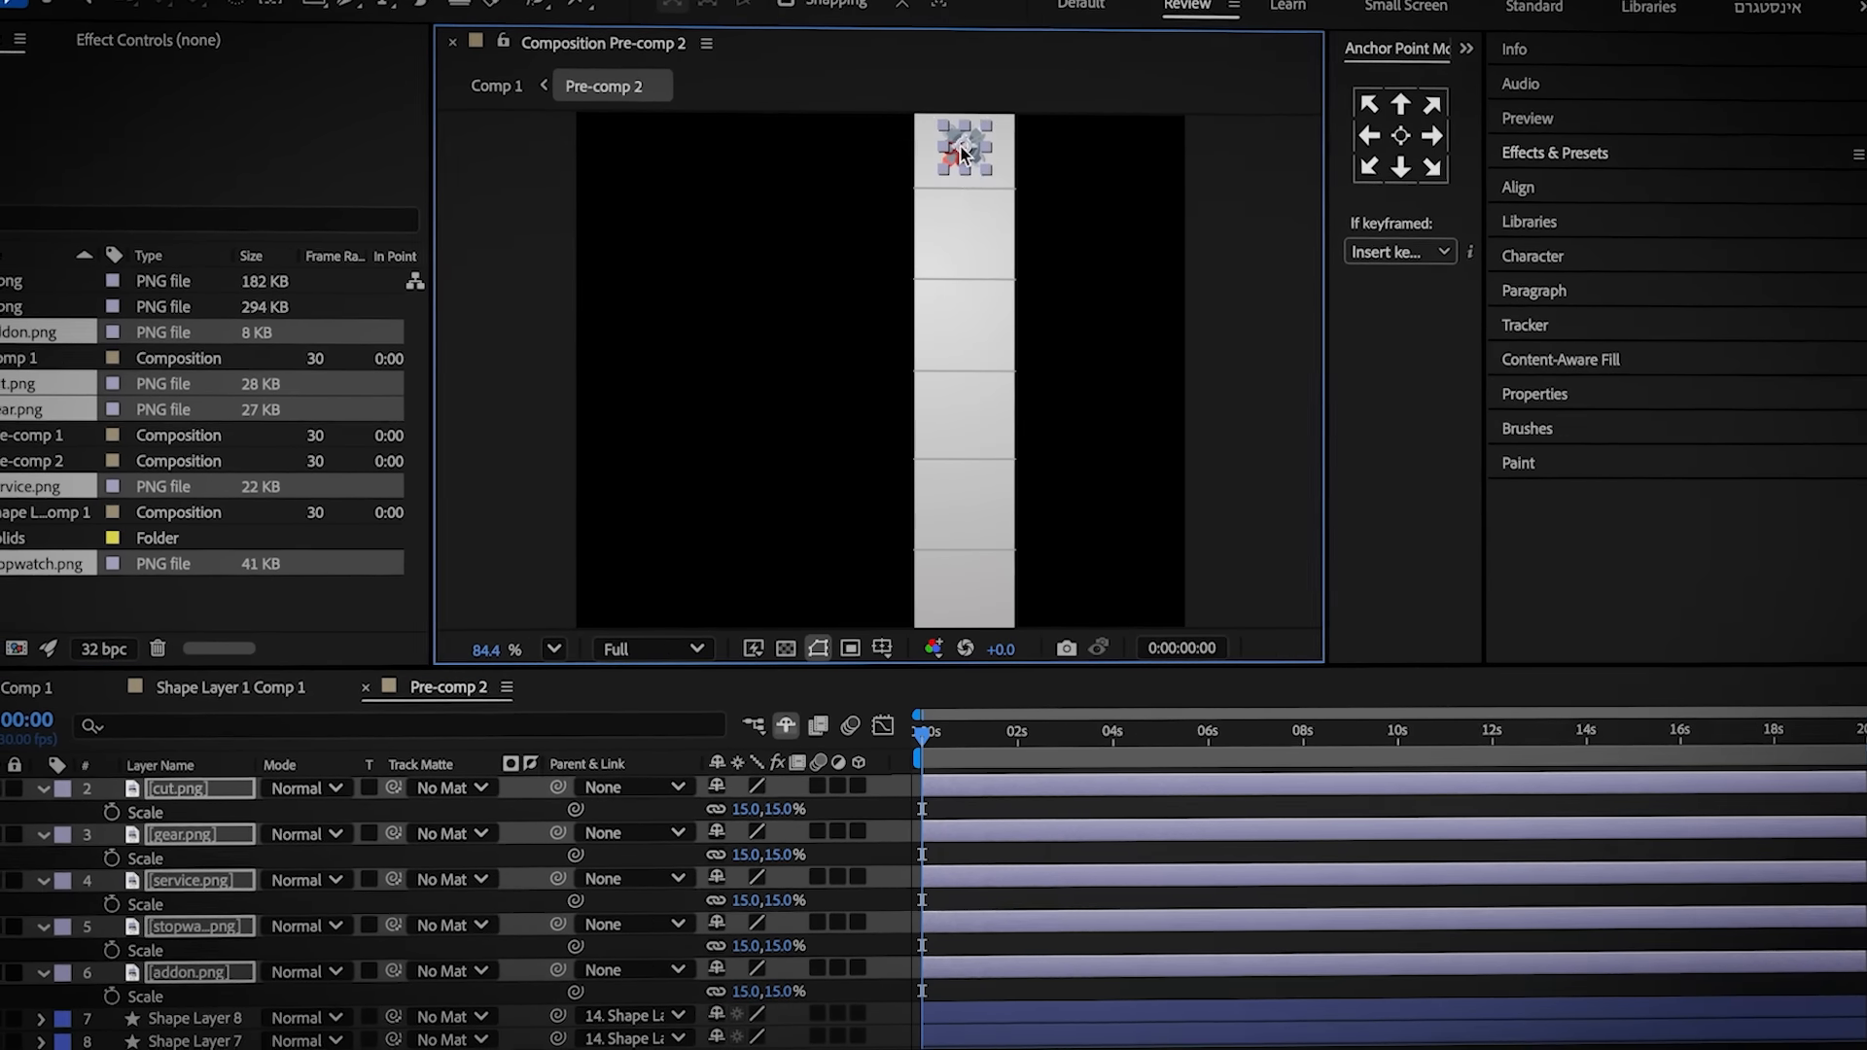
Spread the gear, service, stopwatch and addon icons down the strip's cells at Y 713.3, 870.3, 1030.3 and 1189.3
{"action": "key", "text": "p"}
{"action": "key", "text": "F2"}
{"action": "left_click_drag", "start_coordinate": [767, 855], "coordinate": [968, 854]}
{"action": "left_click_drag", "start_coordinate": [767, 900], "coordinate": [1194, 904]}
{"action": "left_click_drag", "start_coordinate": [1394, 948], "coordinate": [1400, 948]}
{"action": "left_click_drag", "start_coordinate": [771, 991], "coordinate": [1588, 1001]}
Add a Drop Shadow layer style to the cut.png layer and set its opacity to 20%
{"action": "right_click", "coordinate": [225, 780]}
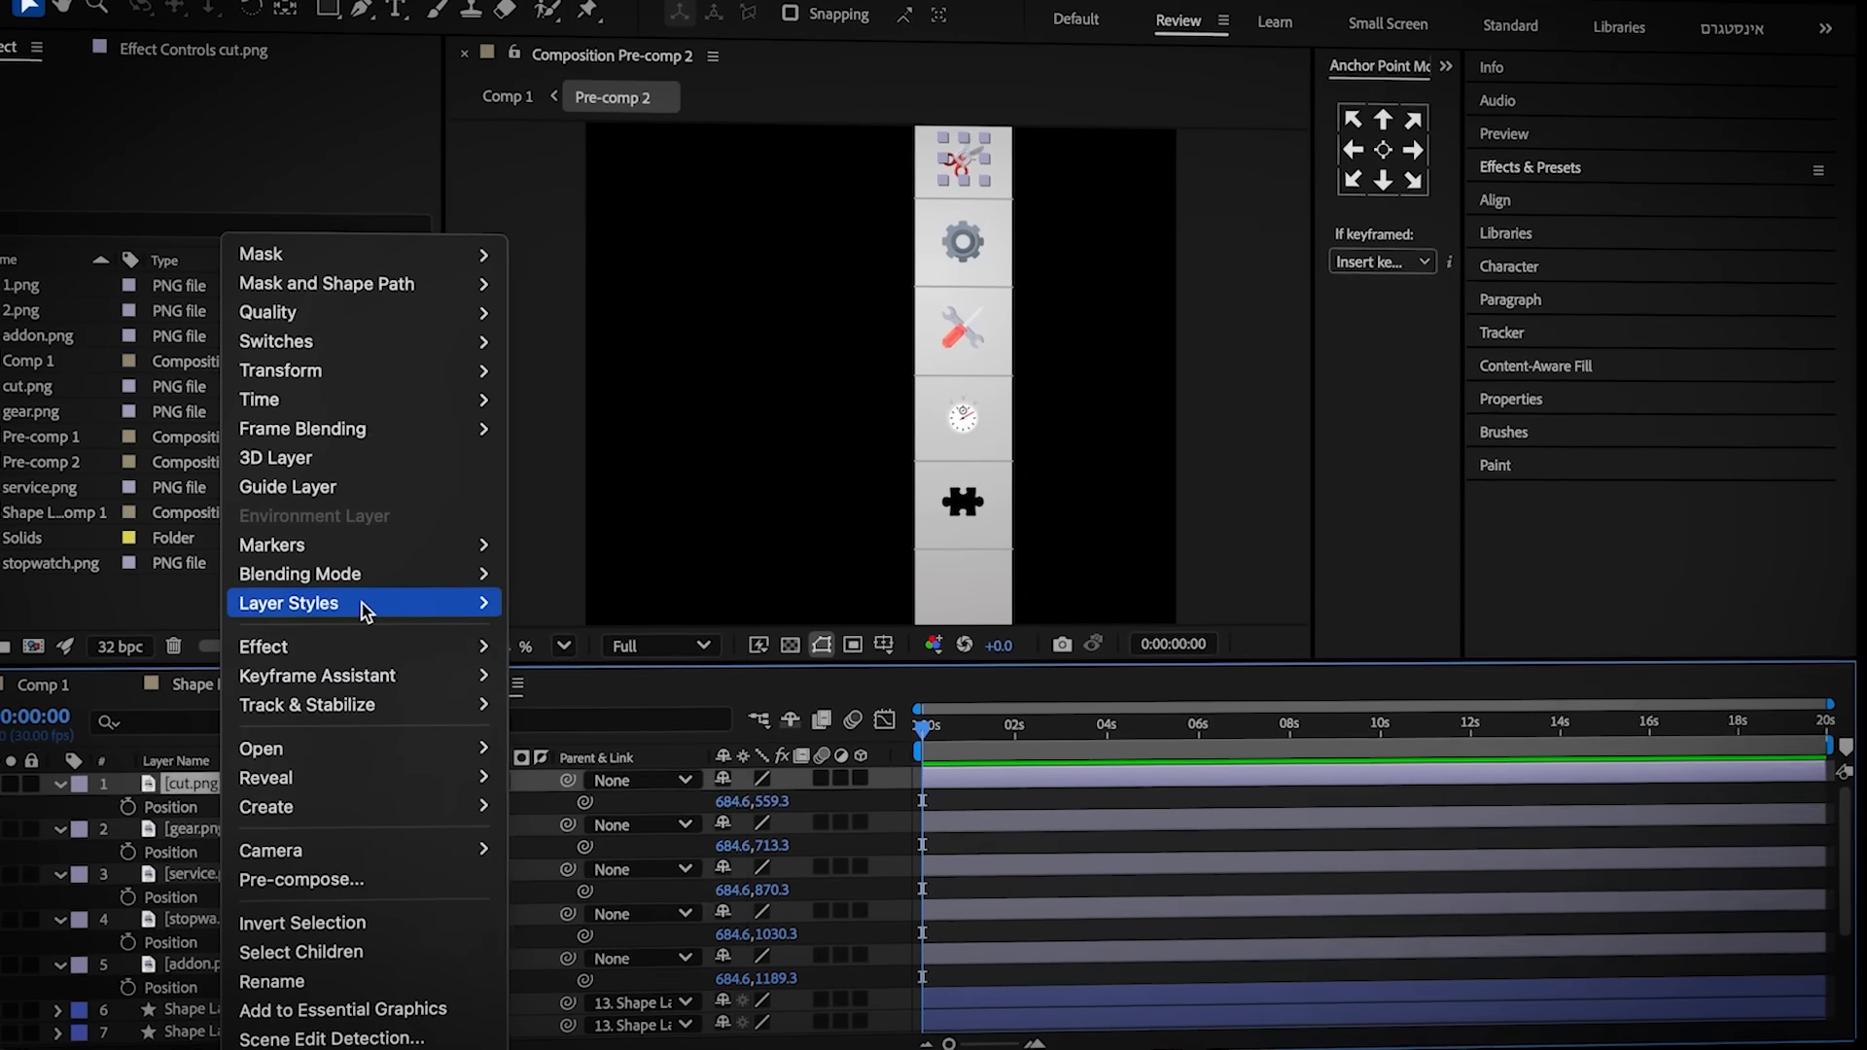
{"action": "left_click", "coordinate": [583, 702]}
{"action": "left_click", "coordinate": [730, 853]}
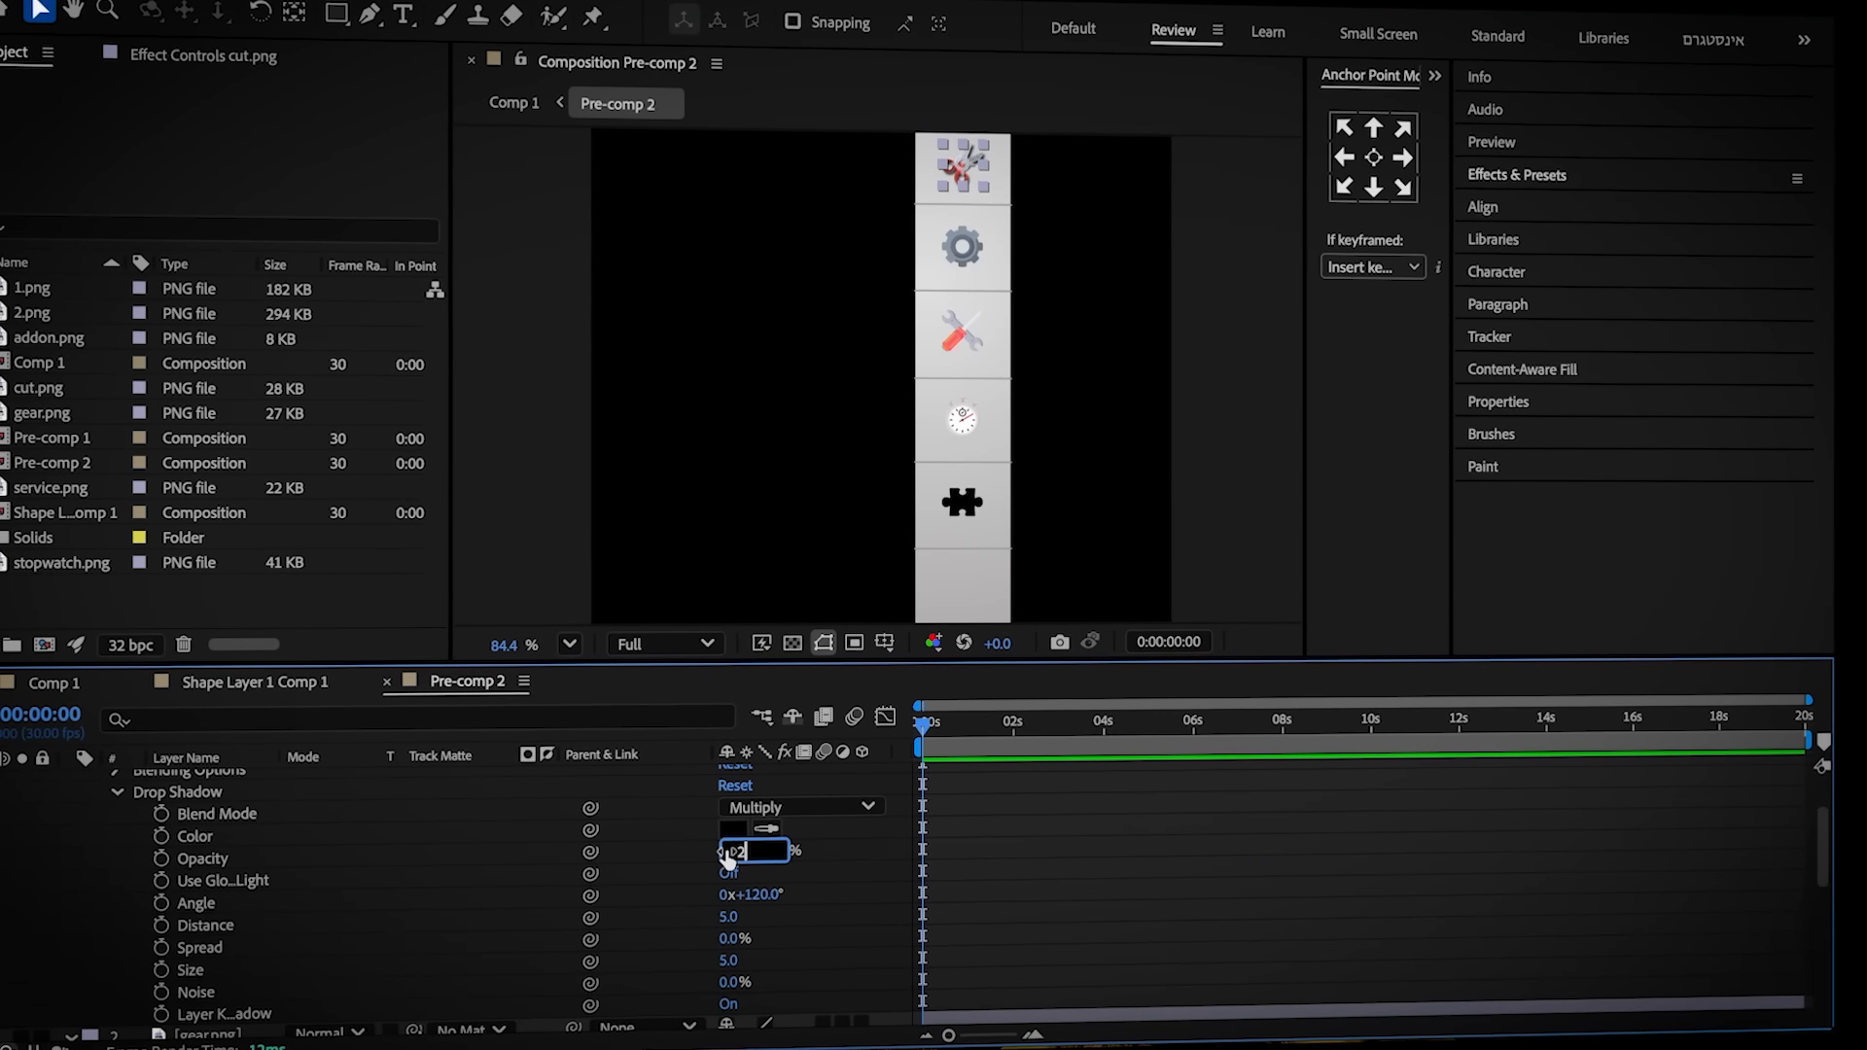
{"action": "scroll", "coordinate": [208, 797], "scroll_direction": "up", "scroll_amount": 2}
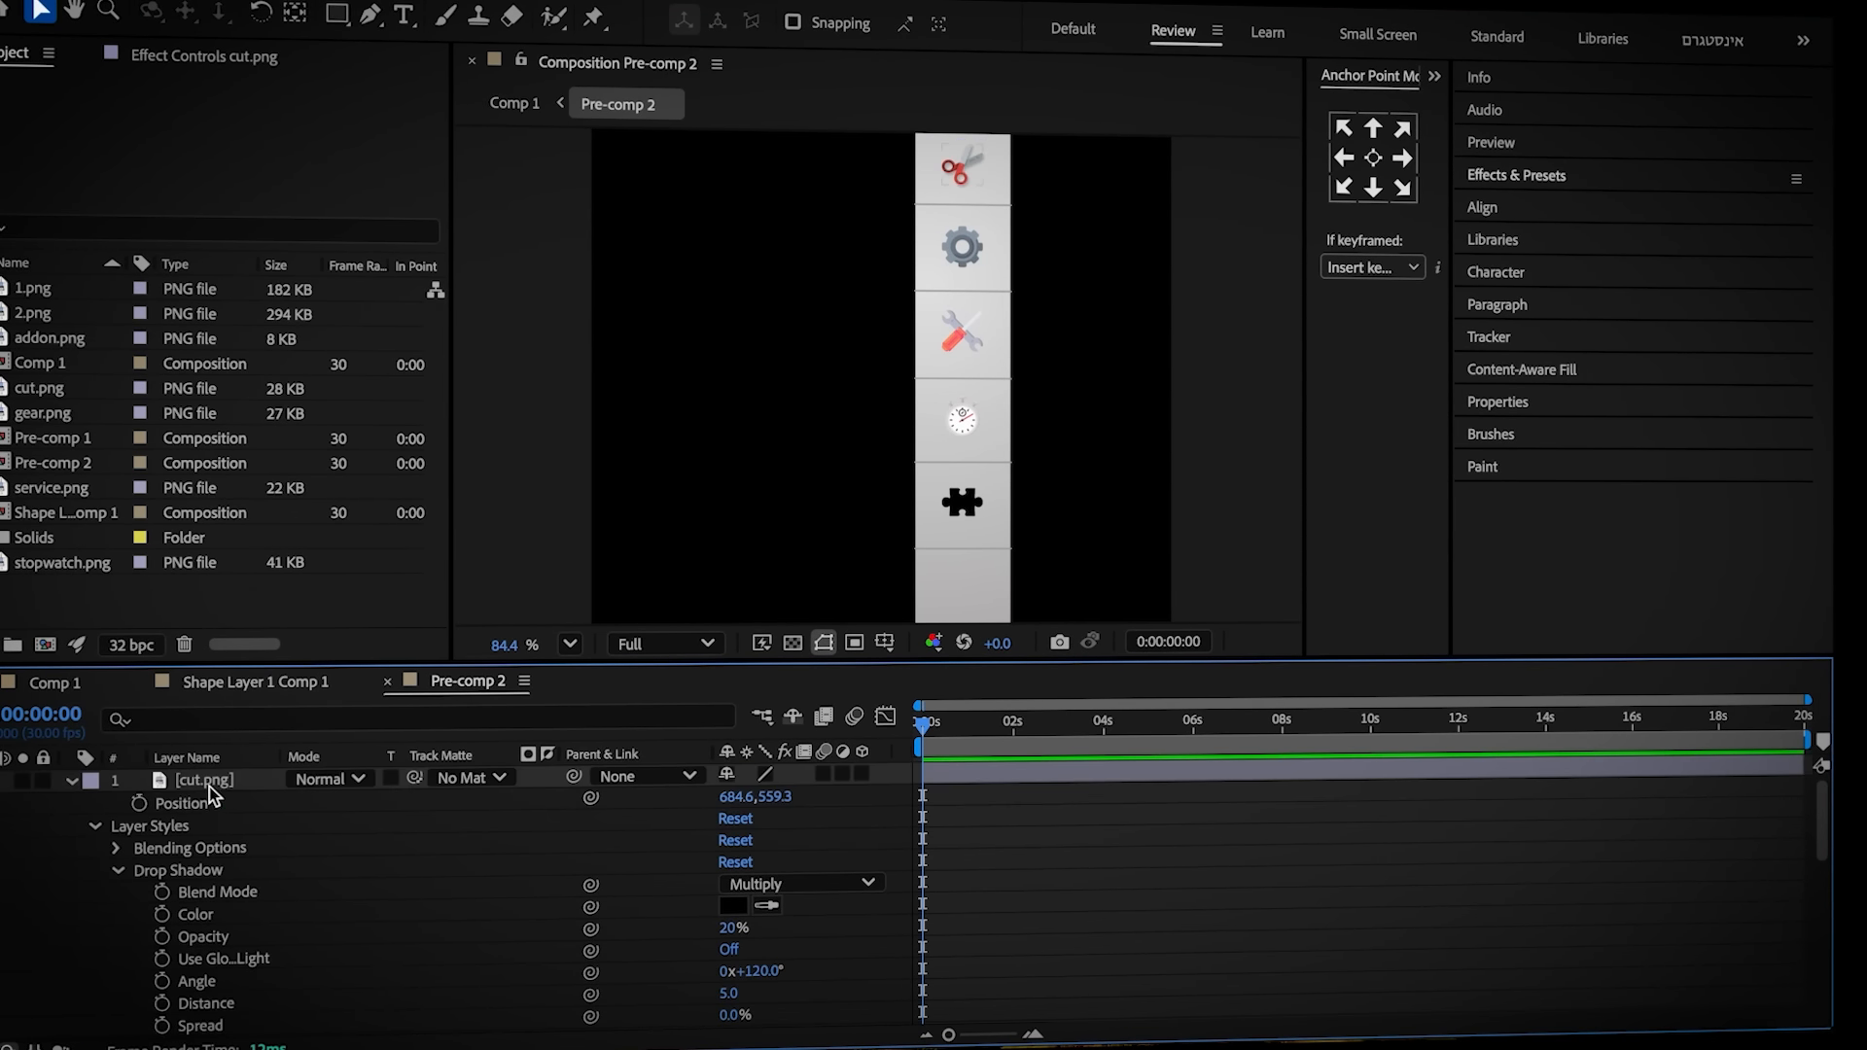
Add an Inner Shadow layer style to the cut.png layer and lower its opacity
{"action": "right_click", "coordinate": [209, 783]}
{"action": "mouse_move", "coordinate": [367, 602]}
{"action": "left_click", "coordinate": [557, 730]}
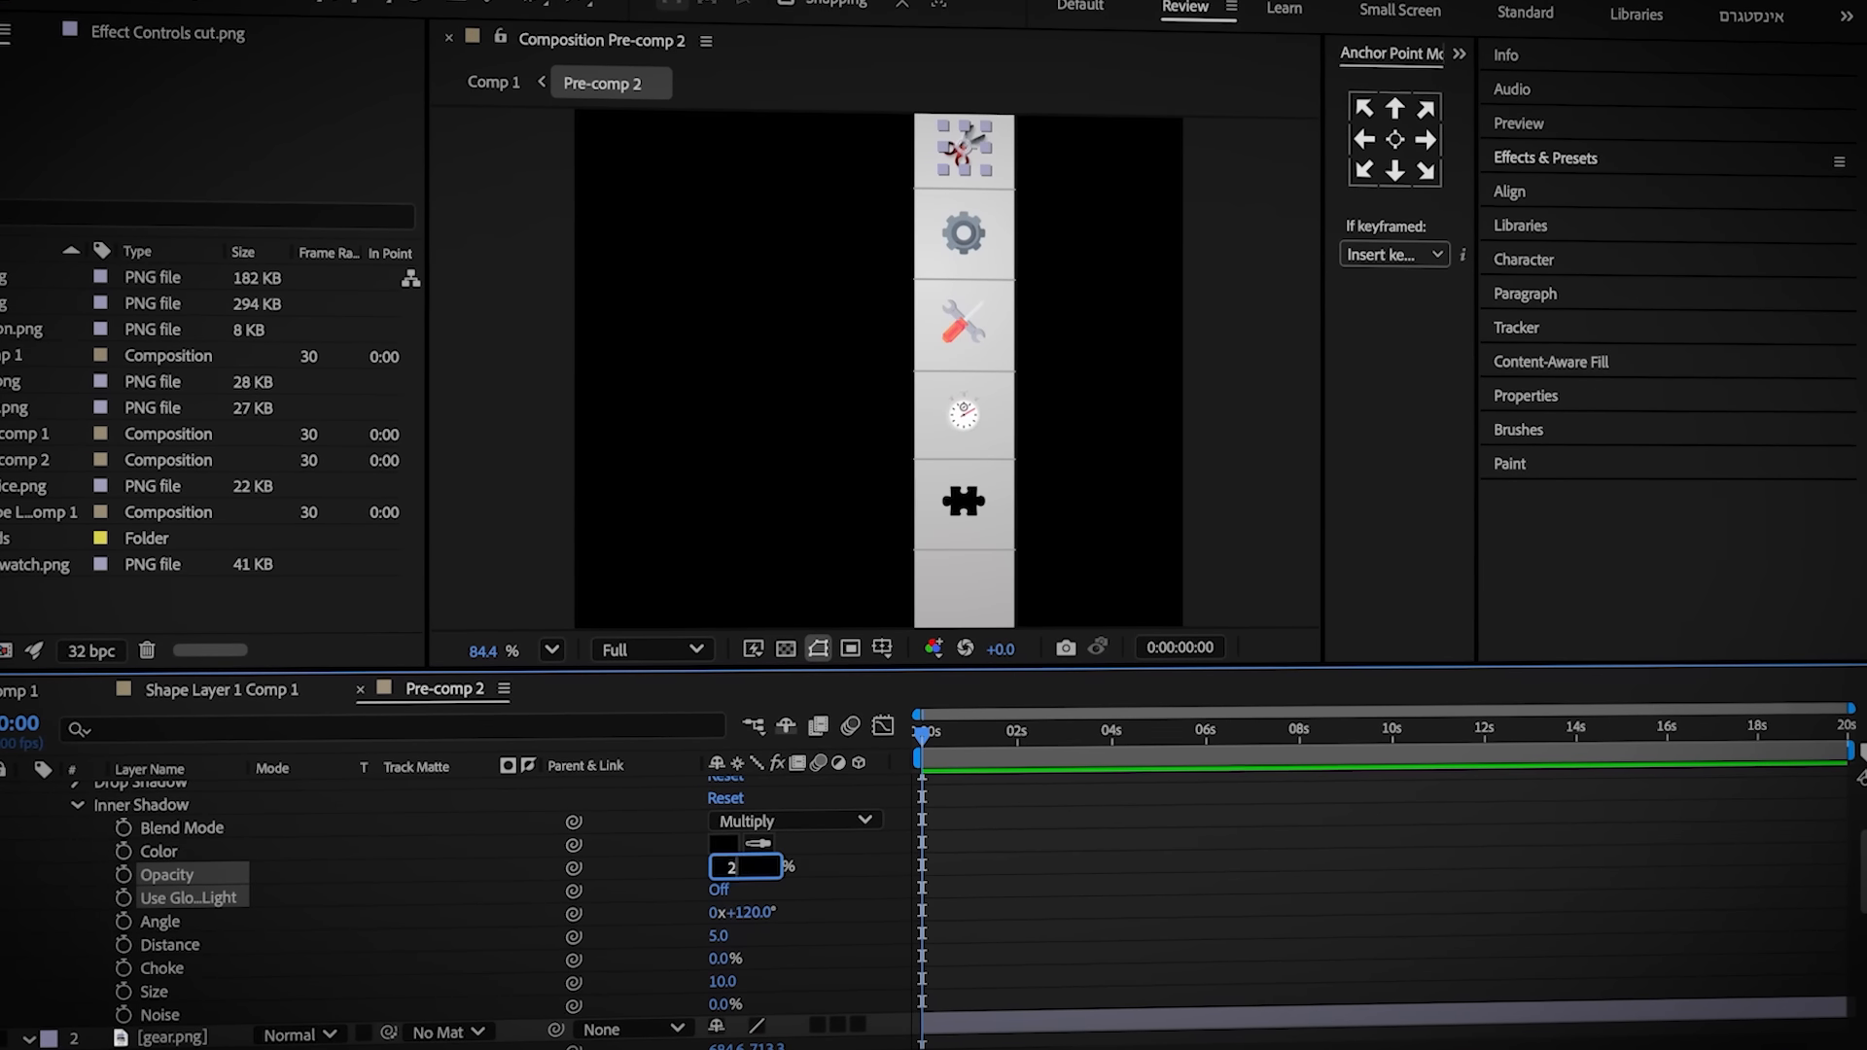
{"action": "key", "text": "Return"}
Copy the Drop Shadow and Inner Shadow styles from cut.png onto the gear.png layer
{"action": "left_click", "coordinate": [78, 806]}
{"action": "scroll", "coordinate": [144, 875], "scroll_direction": "up", "scroll_amount": 1}
{"action": "left_click", "coordinate": [153, 873]}
{"action": "left_click", "coordinate": [166, 846], "text": "shift"}
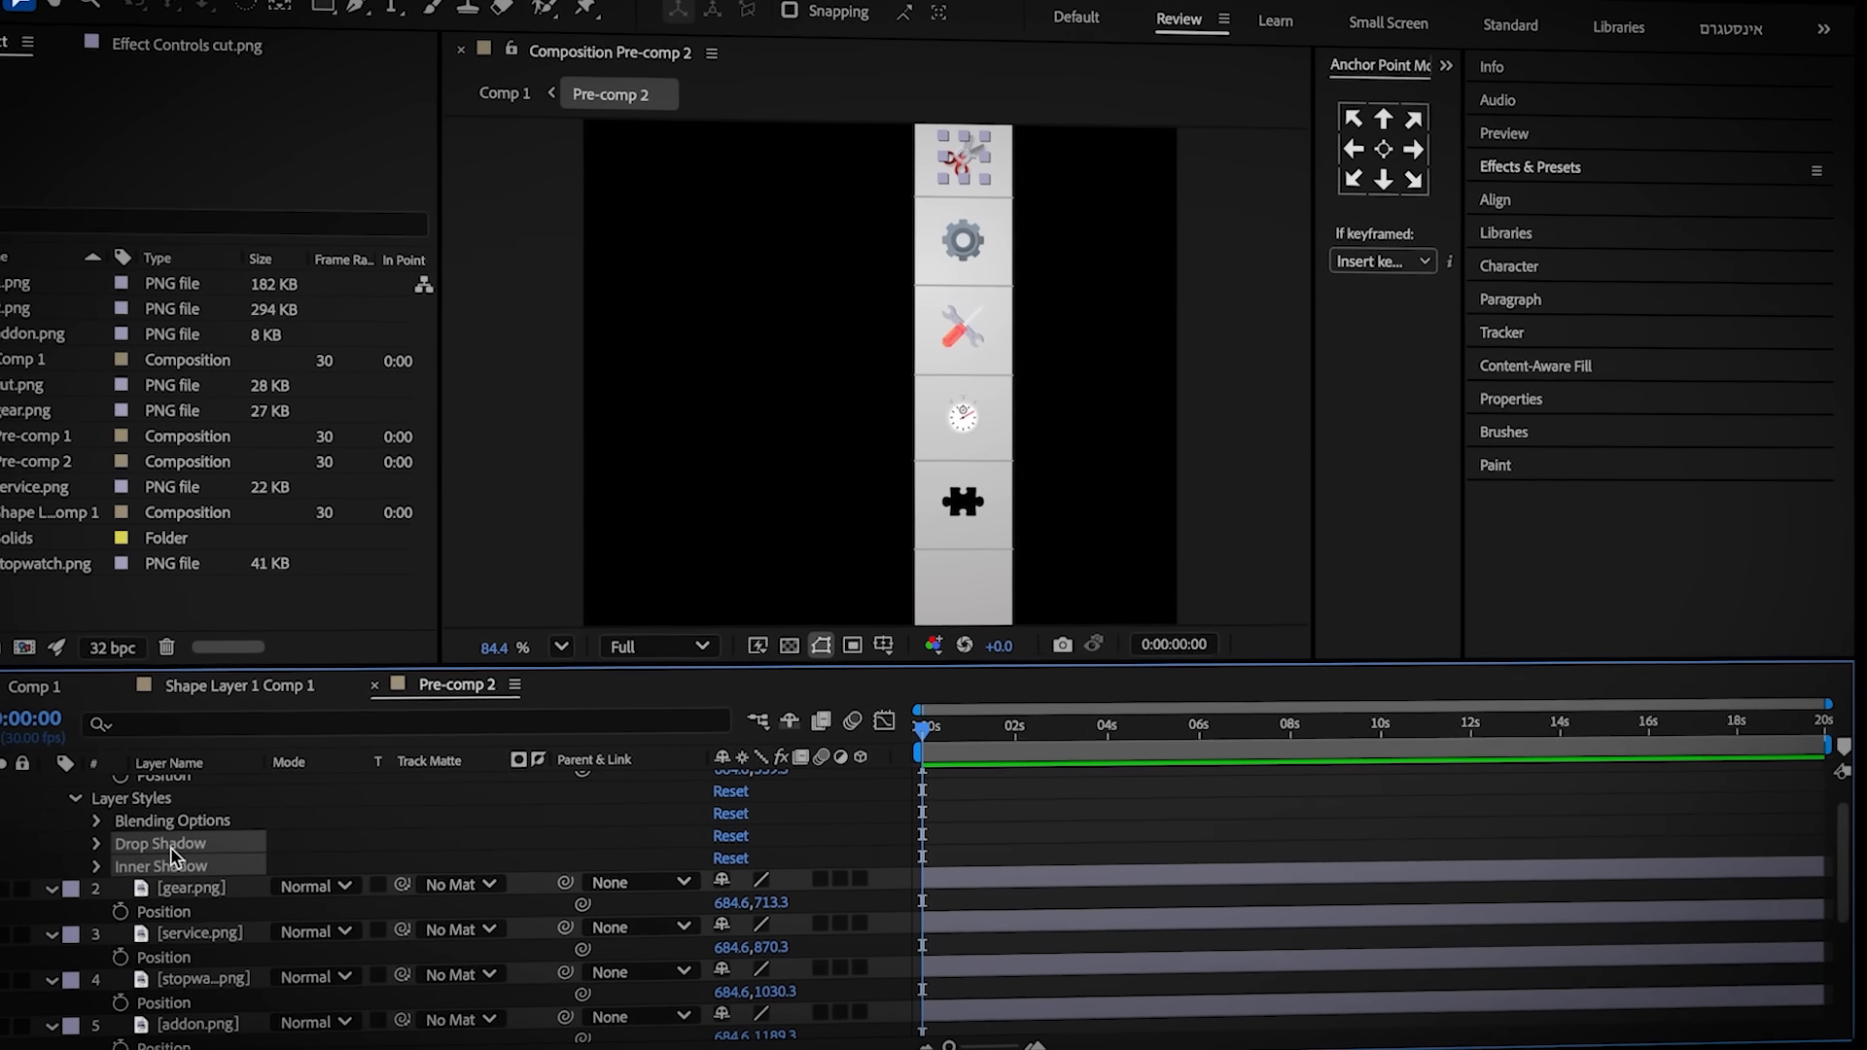
{"action": "key", "text": "ctrl+c"}
{"action": "left_click", "coordinate": [163, 895]}
{"action": "key", "text": "ctrl+v"}
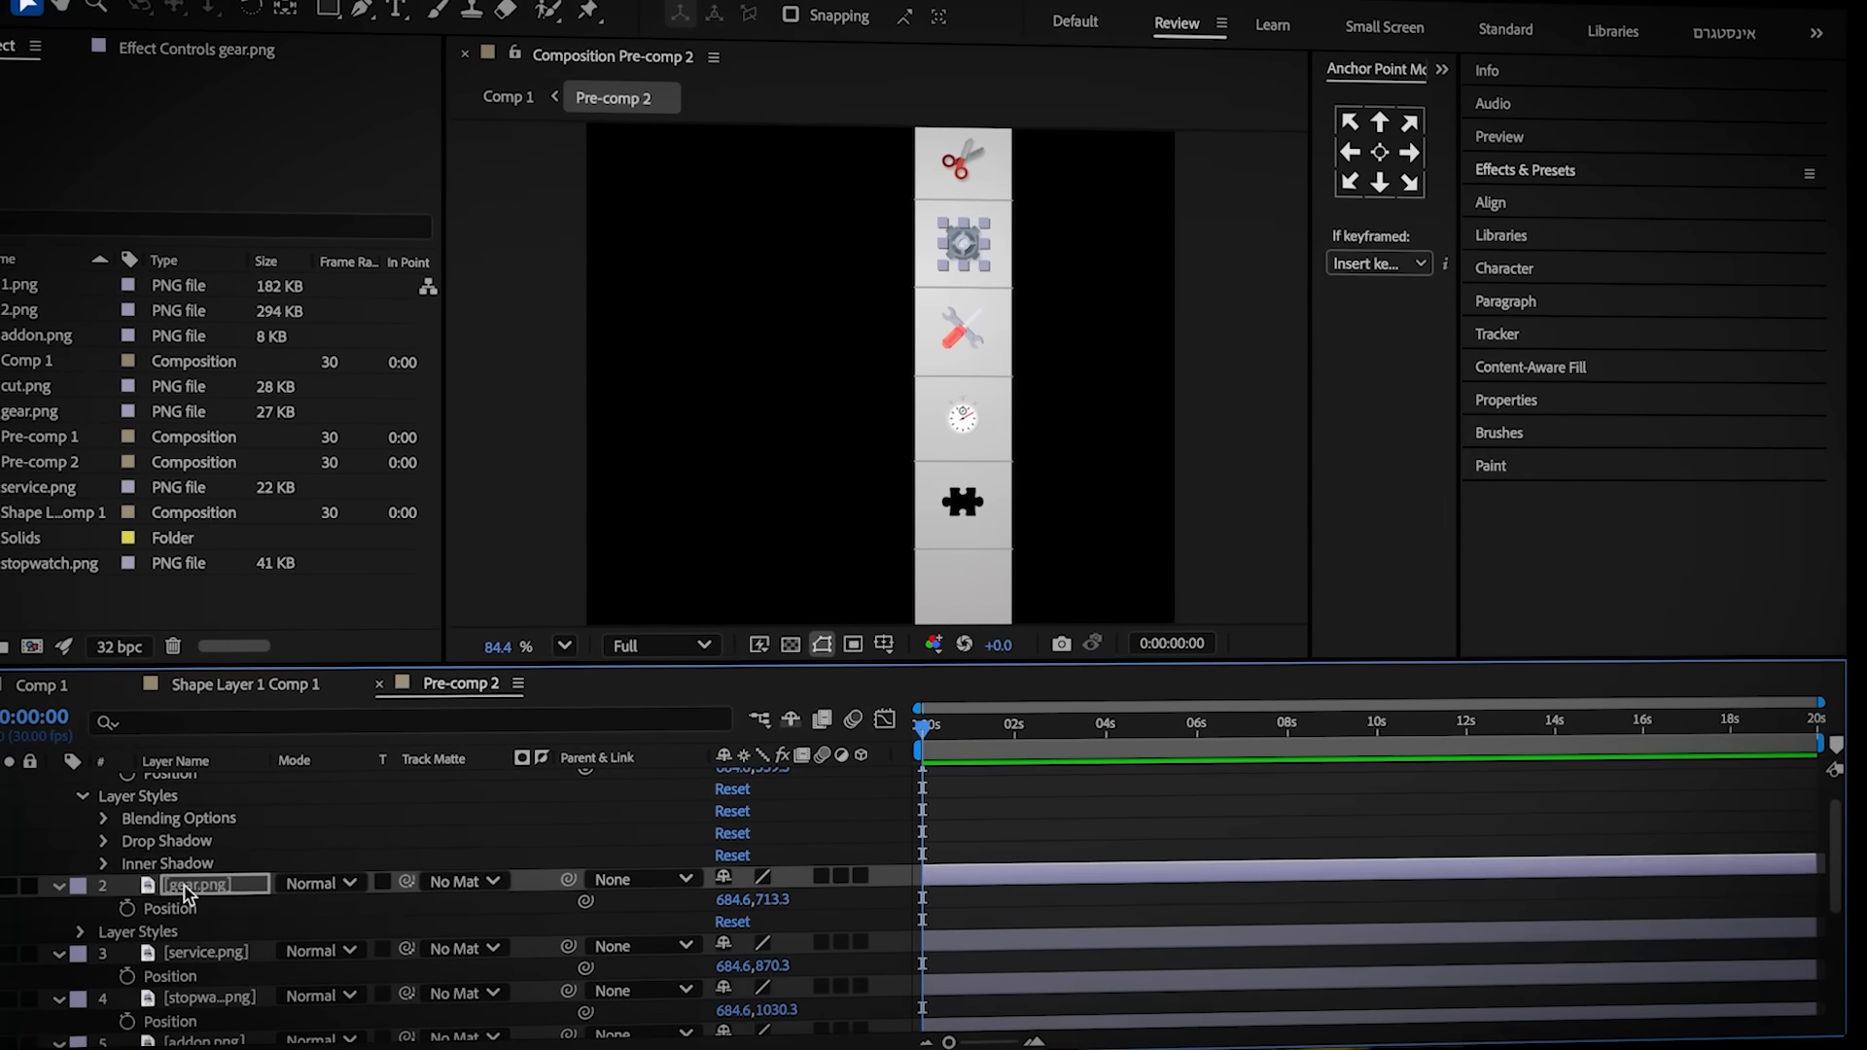
Paste the same two shadow styles onto the service.png, stopwatch.png and addon.png layers
{"action": "left_click", "coordinate": [228, 954]}
{"action": "key", "text": "ctrl+v"}
{"action": "scroll", "coordinate": [225, 951], "scroll_direction": "down", "scroll_amount": 2}
{"action": "left_click", "coordinate": [216, 935]}
{"action": "key", "text": "ctrl+v"}
{"action": "left_click", "coordinate": [214, 989]}
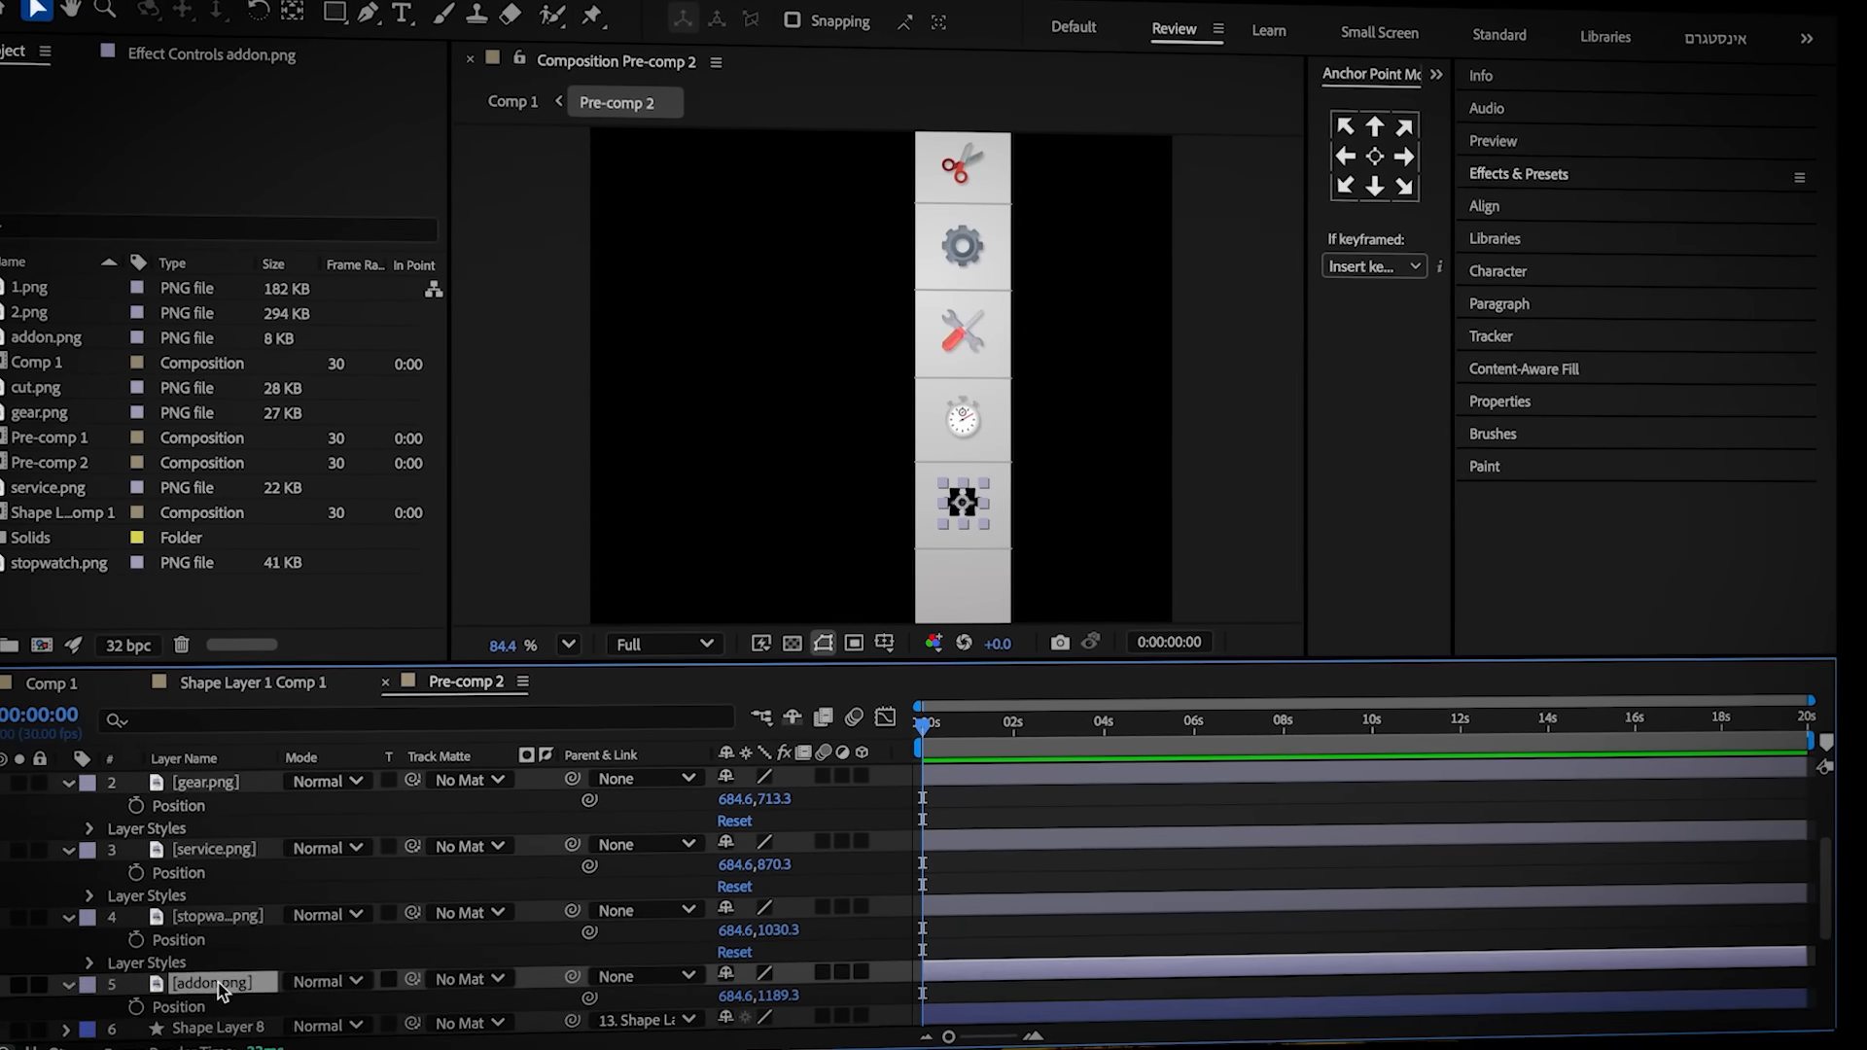
{"action": "key", "text": "ctrl+v"}
Apply CC Light Sweep to cut.png with center 251.8, 247.3, width 120, sweep intensity 0 and edge thickness 10
{"action": "scroll", "coordinate": [214, 973], "scroll_direction": "up", "scroll_amount": 3}
{"action": "left_click", "coordinate": [206, 781]}
{"action": "scroll", "coordinate": [973, 161], "scroll_direction": "up", "scroll_amount": 2}
{"action": "left_click", "coordinate": [1519, 175]}
{"action": "left_click", "coordinate": [1594, 204]}
{"action": "type", "text": "sweep"}
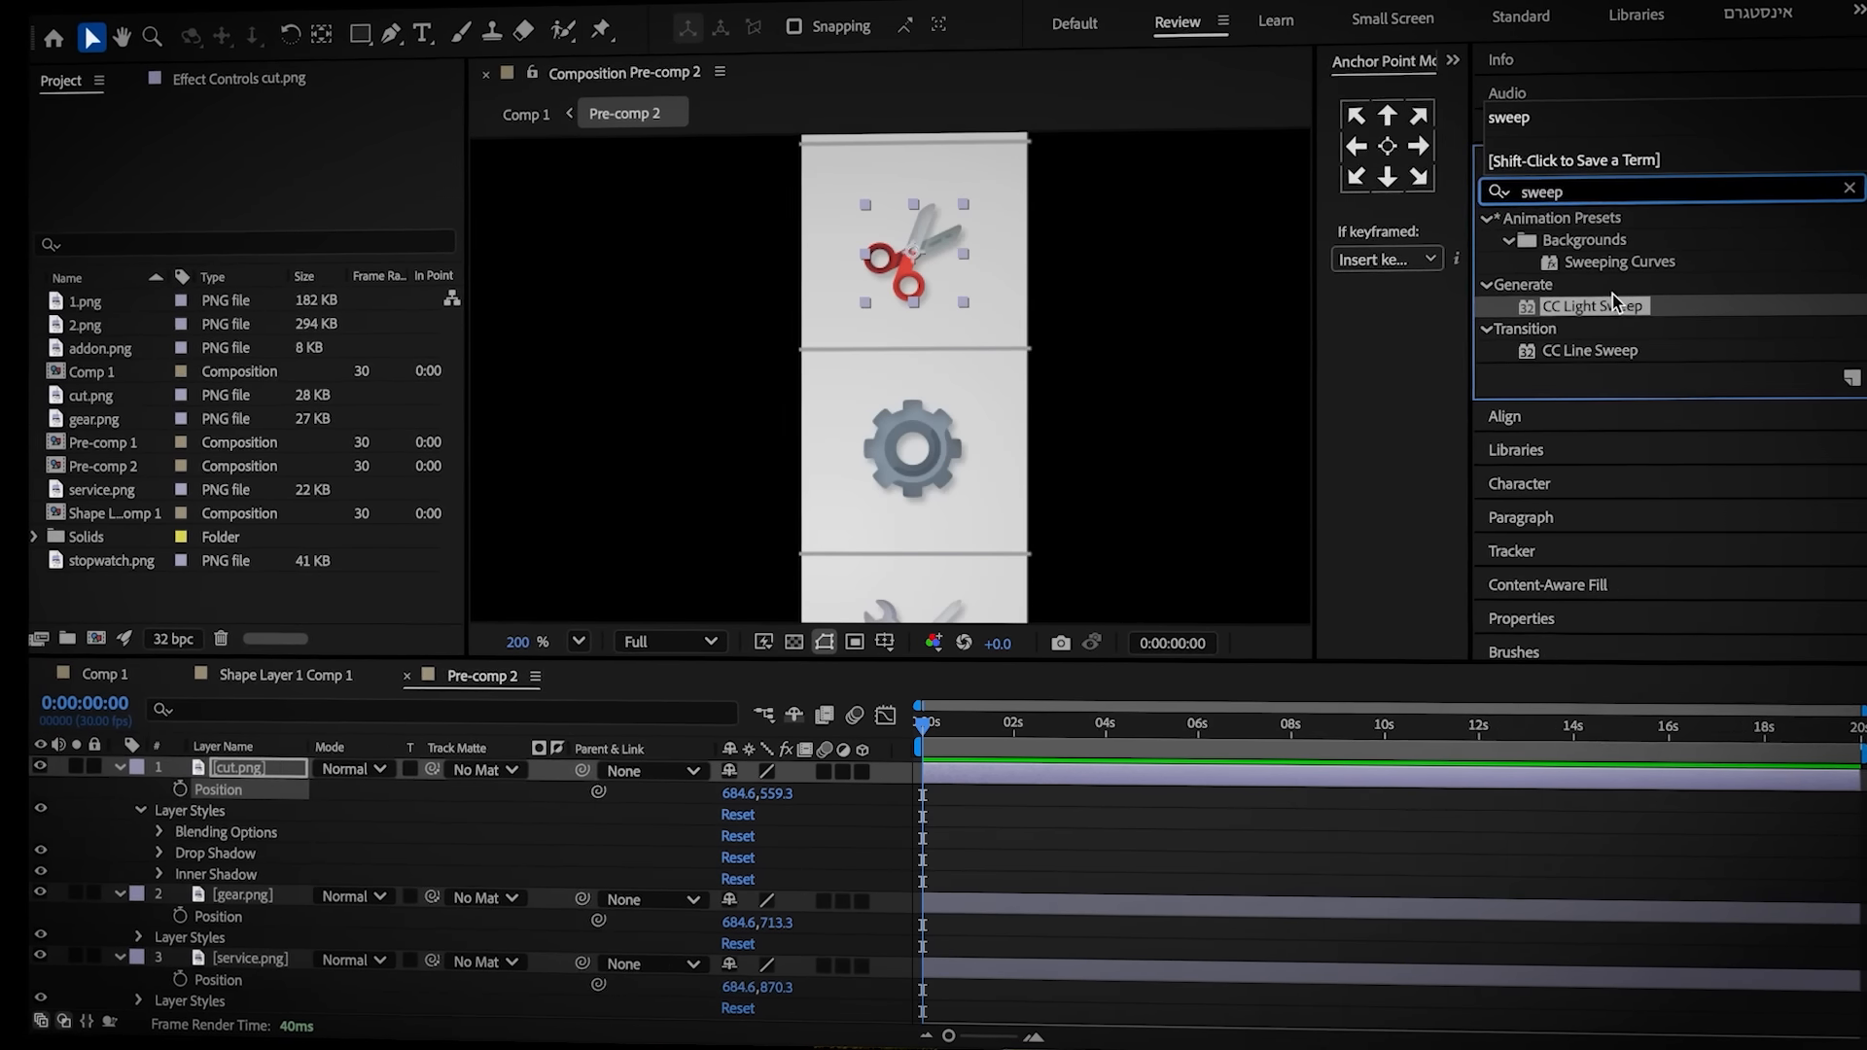
{"action": "double_click", "coordinate": [1612, 306]}
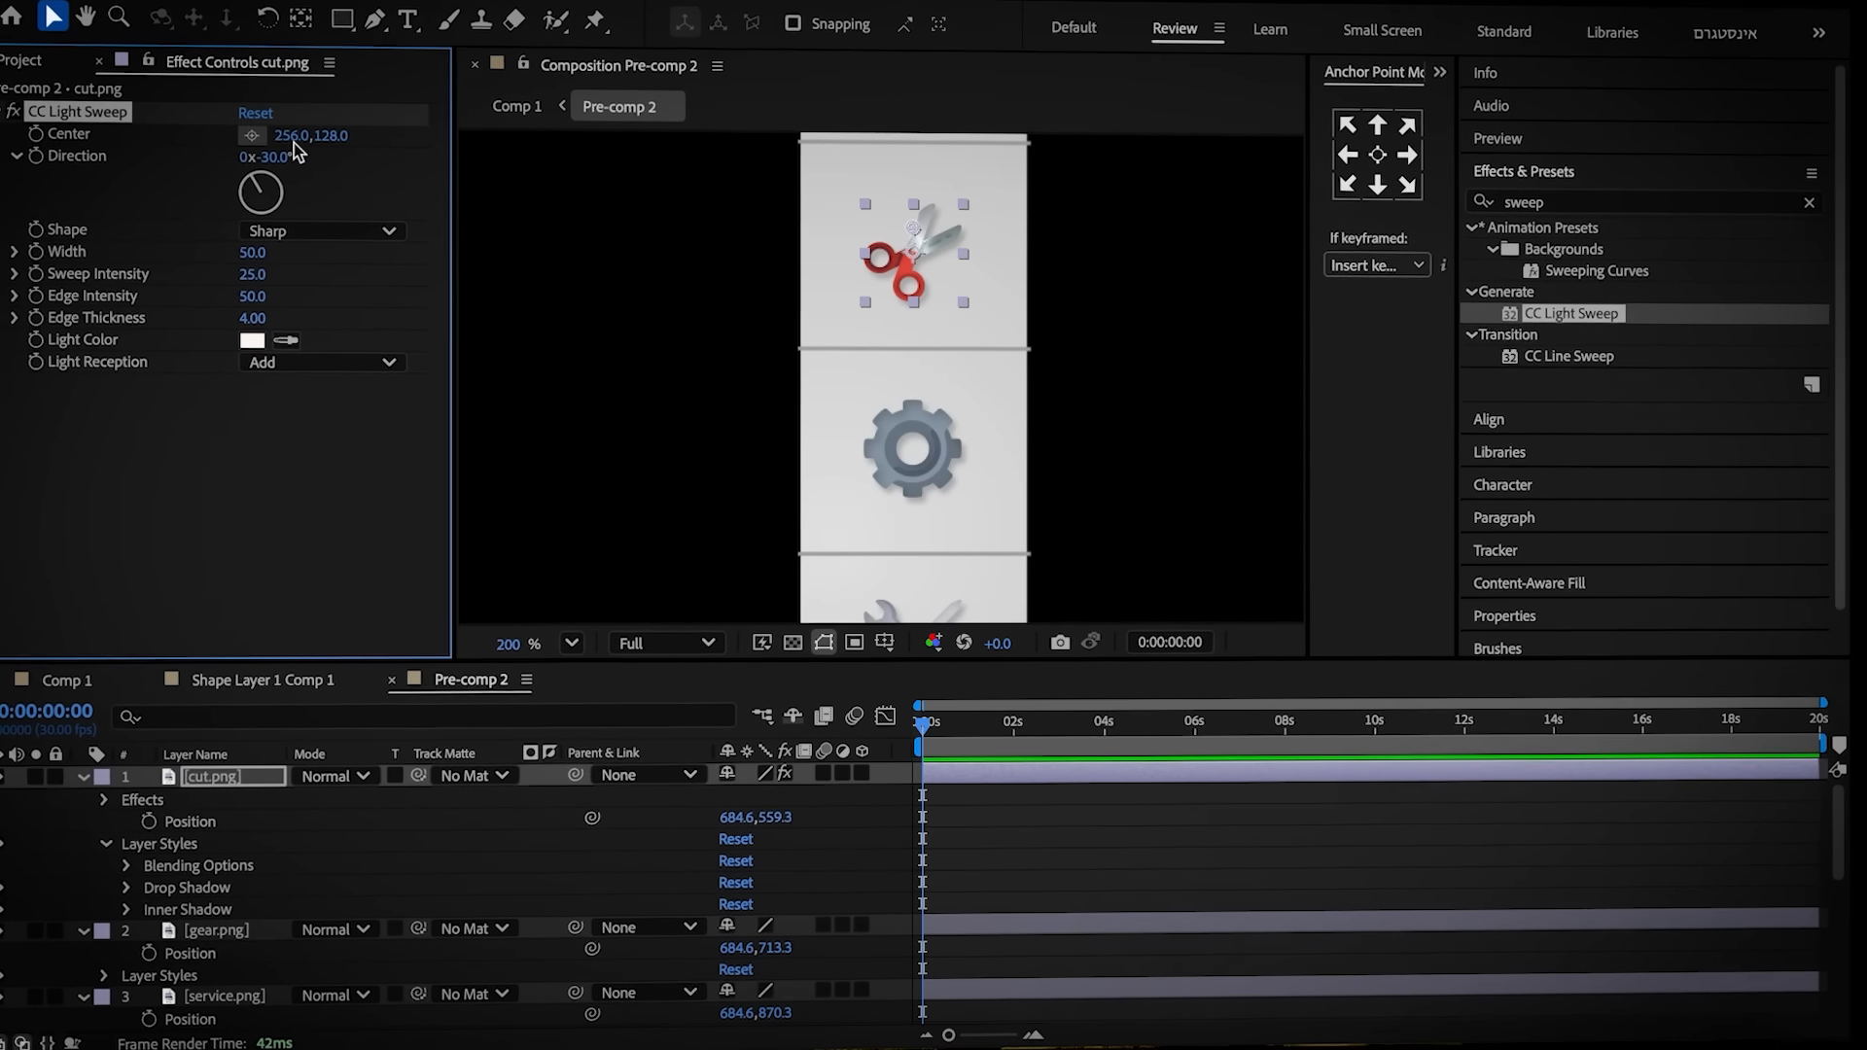
{"action": "left_click", "coordinate": [278, 149]}
{"action": "left_click", "coordinate": [913, 252]}
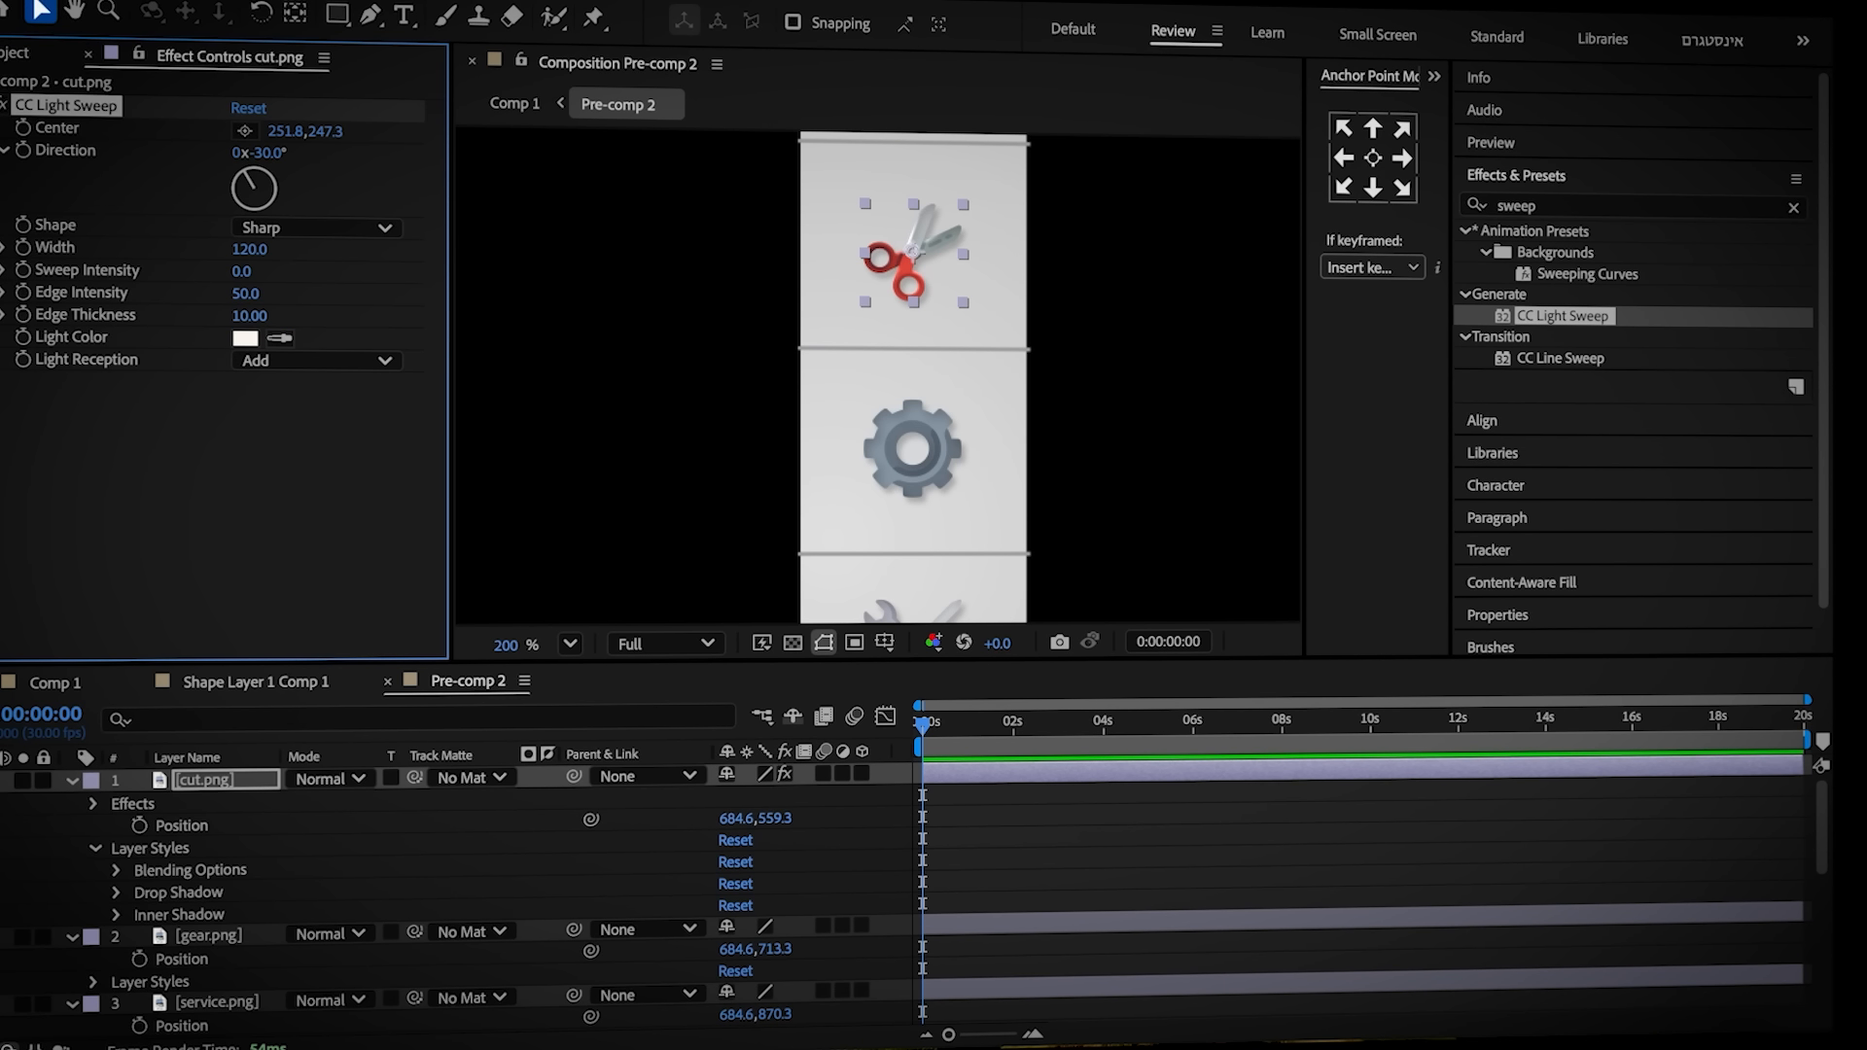
Paste the CC Light Sweep effect from cut.png onto the gear, service, stopwatch and addon icon layers
{"action": "left_click", "coordinate": [229, 939]}
{"action": "key", "text": "ctrl+v"}
{"action": "scroll", "coordinate": [229, 949], "scroll_direction": "down", "scroll_amount": 1}
{"action": "left_click", "coordinate": [209, 994]}
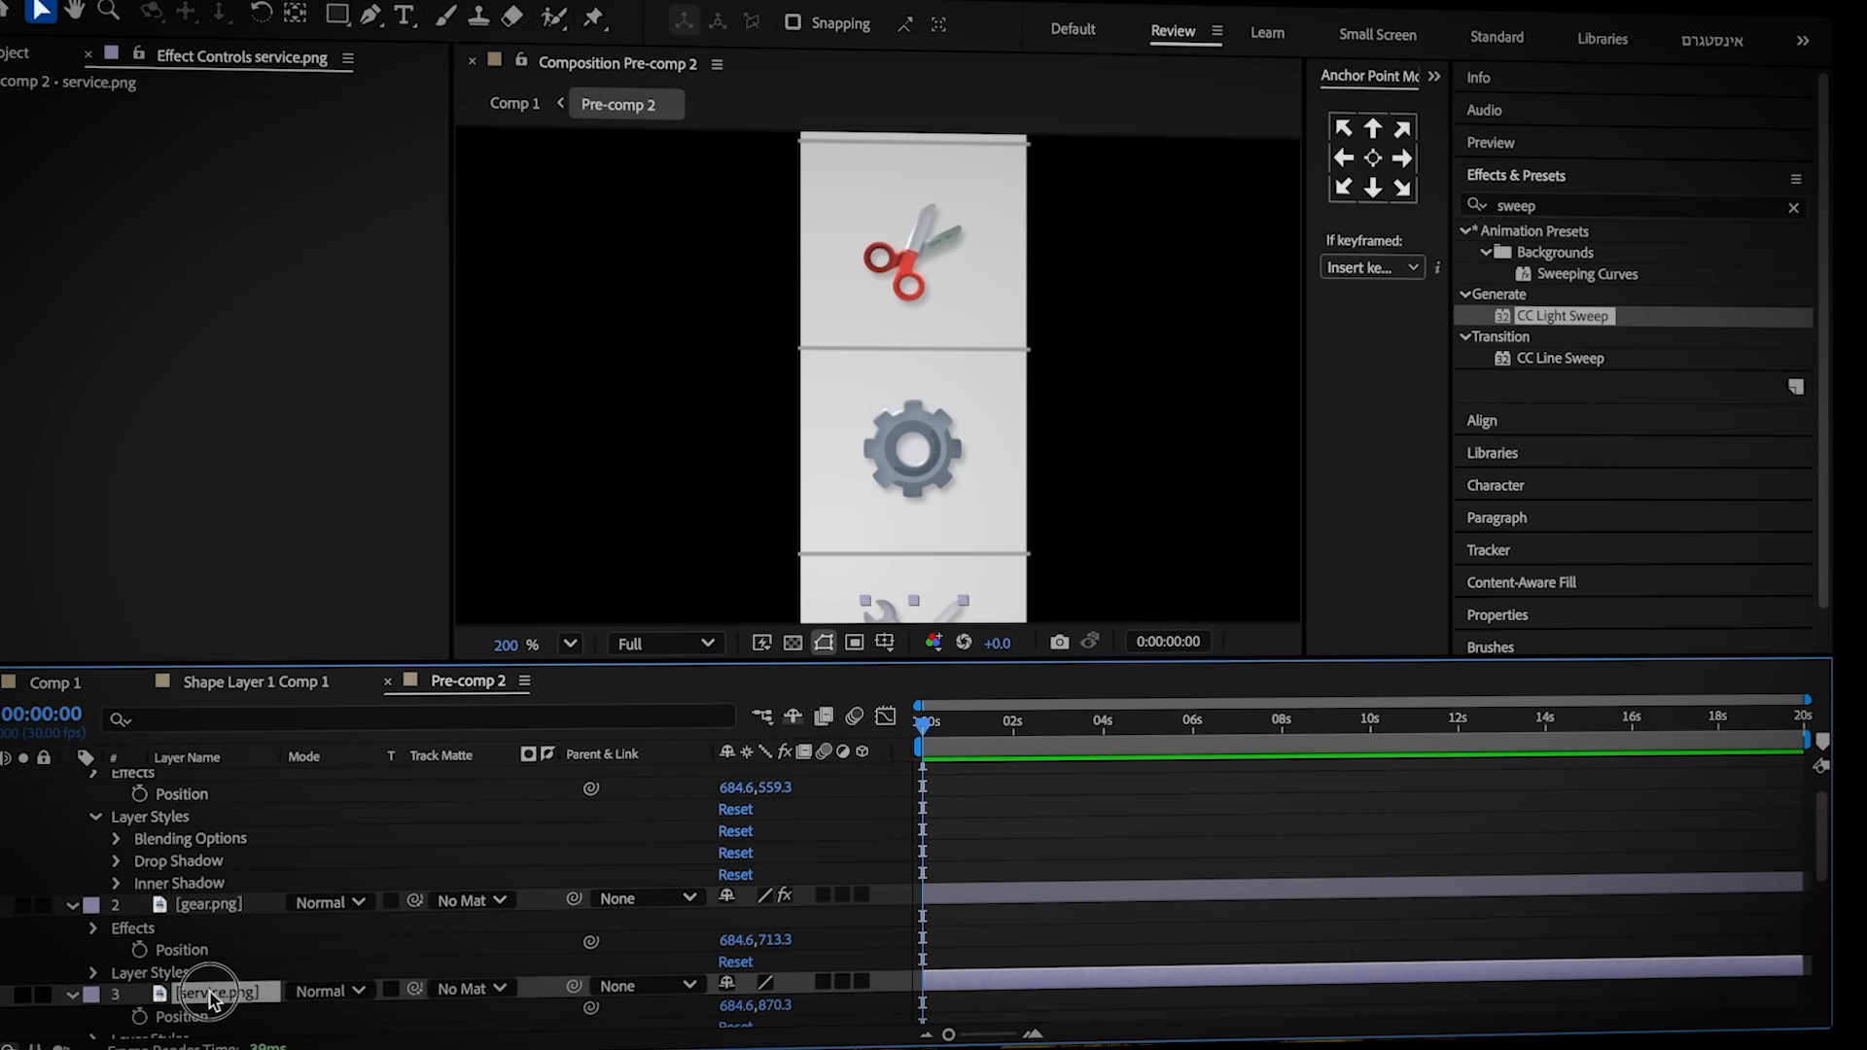
{"action": "key", "text": "ctrl+v"}
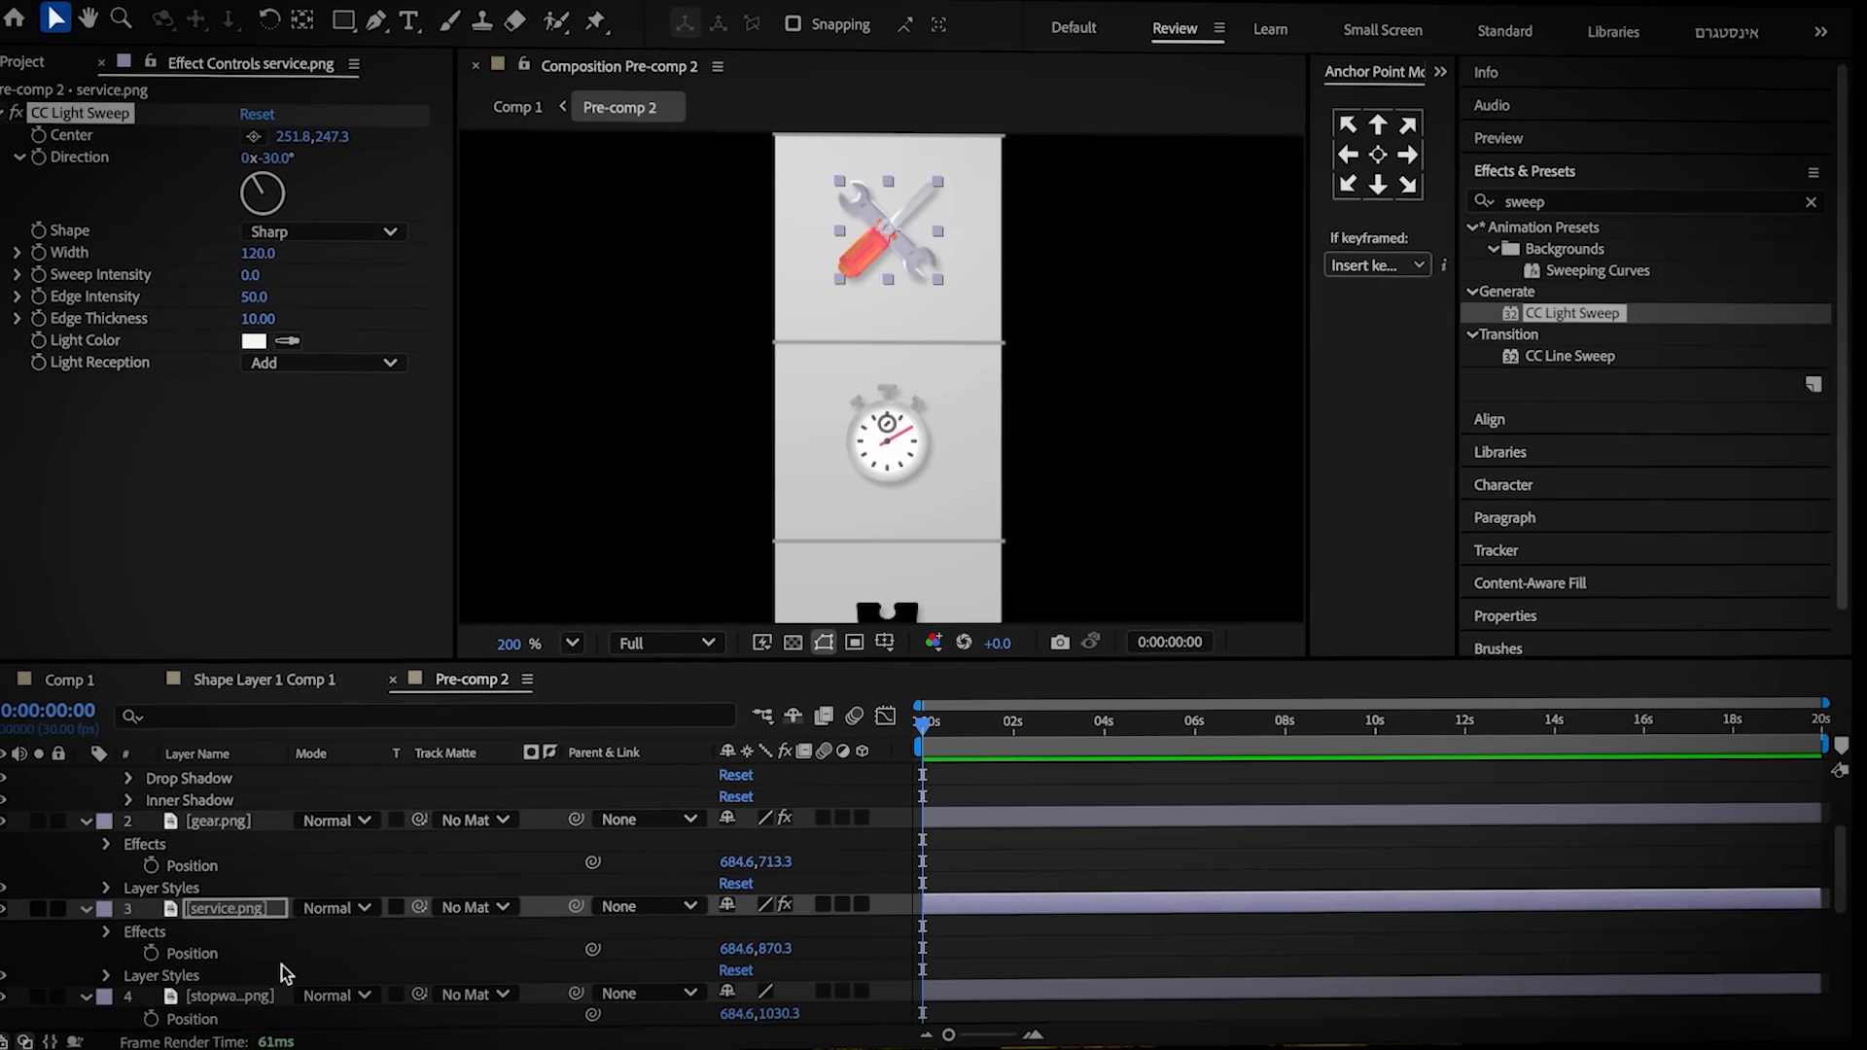
{"action": "left_click", "coordinate": [263, 995]}
{"action": "key", "text": "ctrl+v"}
{"action": "scroll", "coordinate": [258, 983], "scroll_direction": "down", "scroll_amount": 2}
{"action": "left_click", "coordinate": [236, 929]}
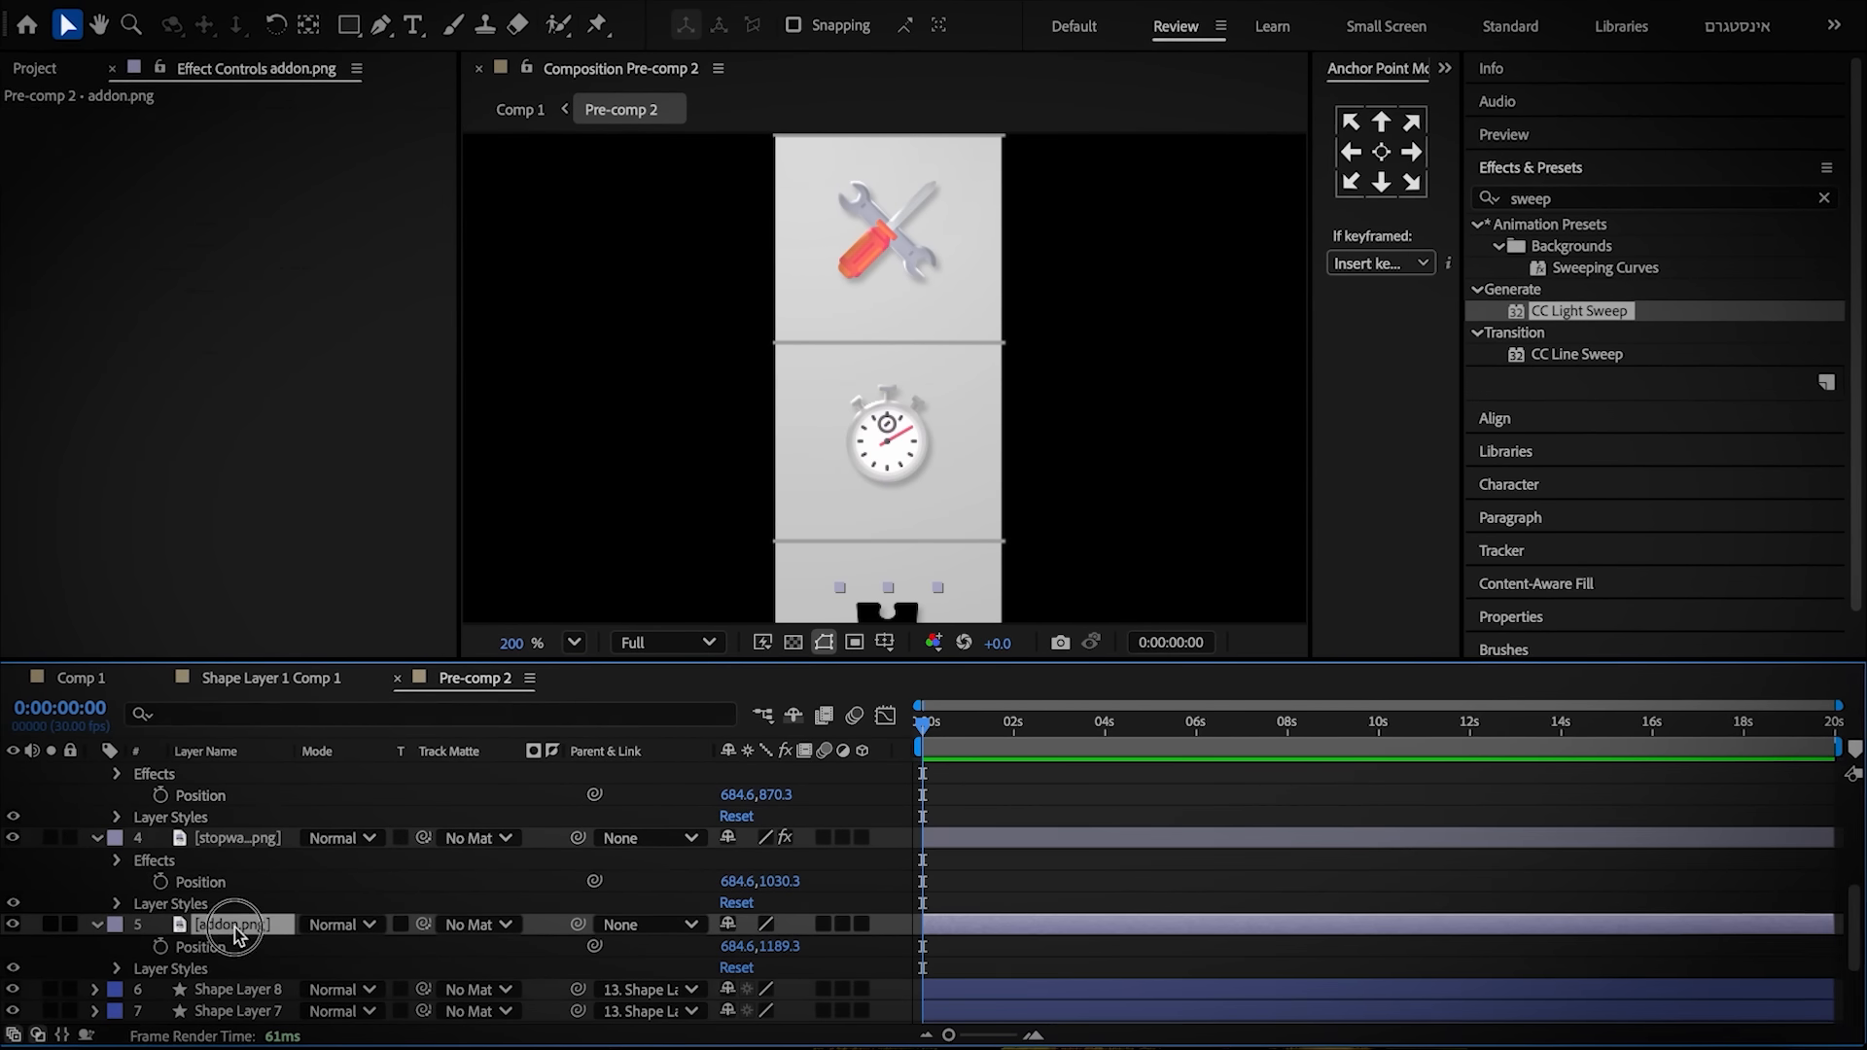
{"action": "key", "text": "ctrl+v"}
Apply Gradient Ramp to addon.png, running from 531.8, 513.9 in 4CBD51 to 5.2, -6.1 in 99FF9D
{"action": "left_click", "coordinate": [1614, 202]}
{"action": "type", "text": "ram"}
{"action": "type", "text": "p"}
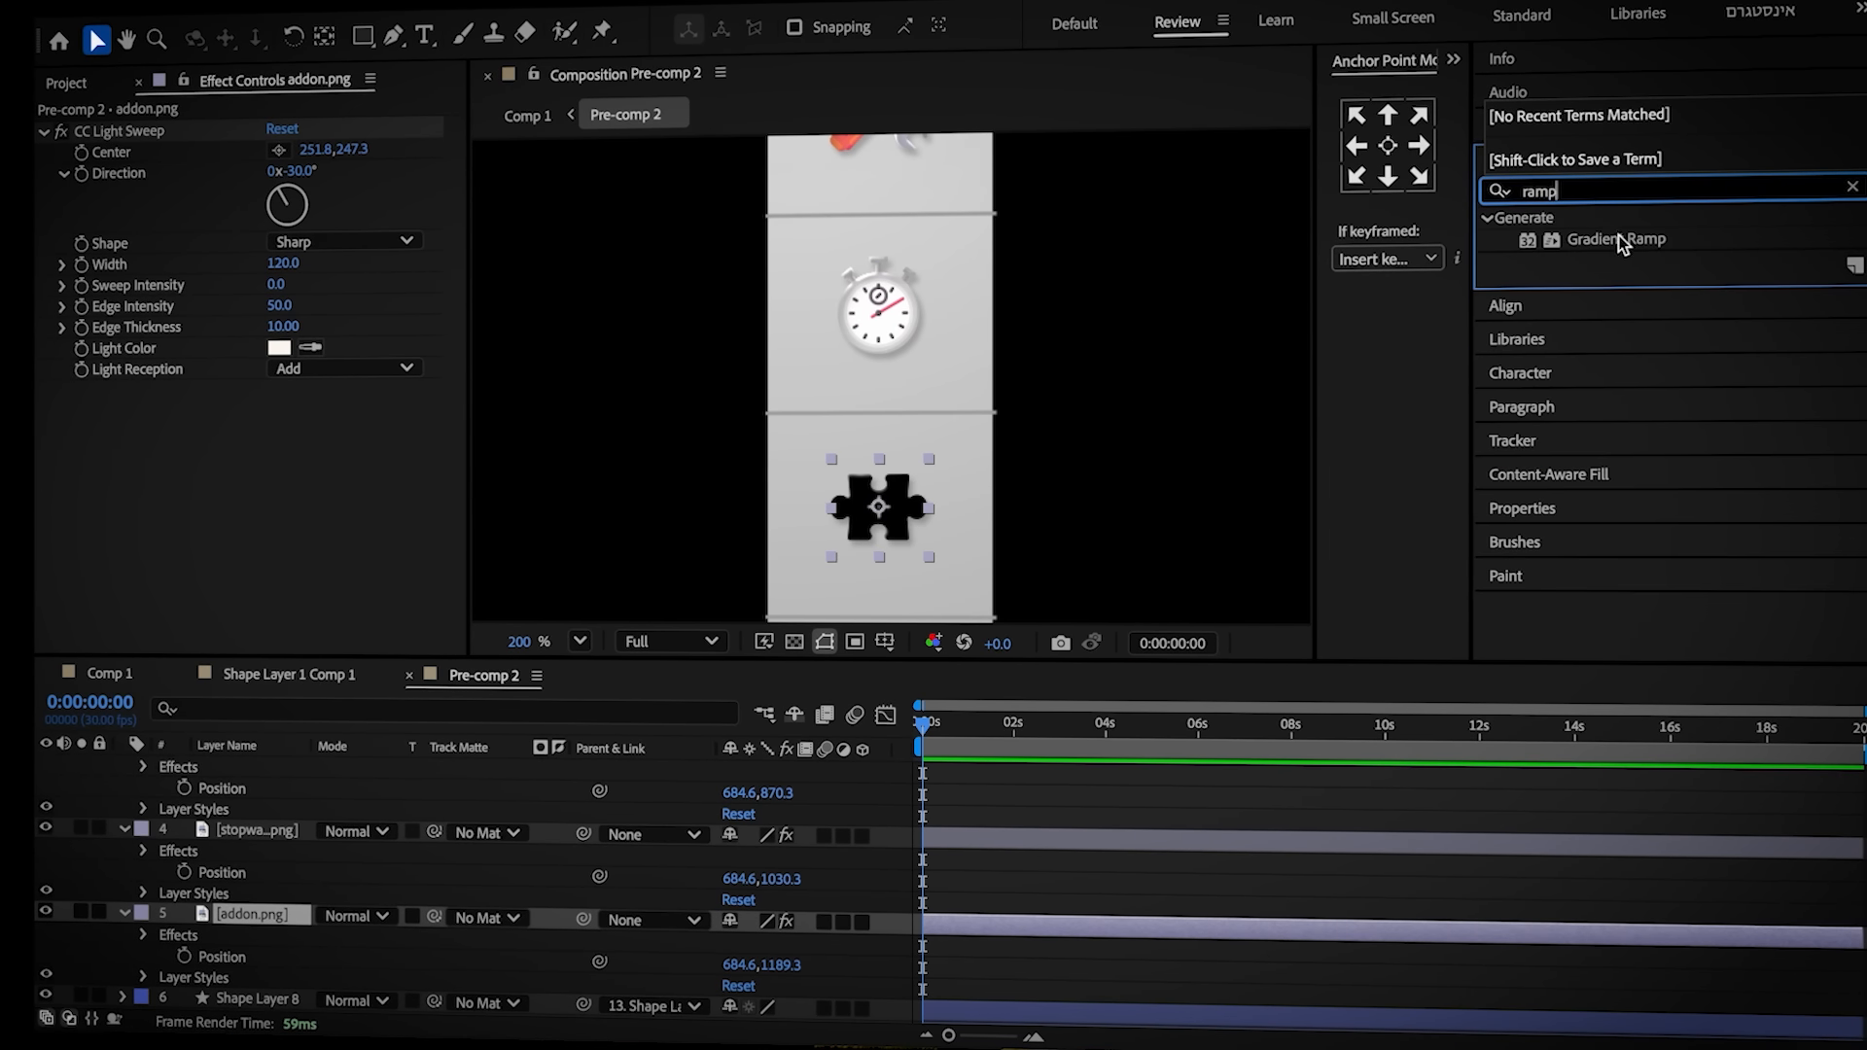
{"action": "left_click_drag", "start_coordinate": [1621, 243], "coordinate": [79, 107]}
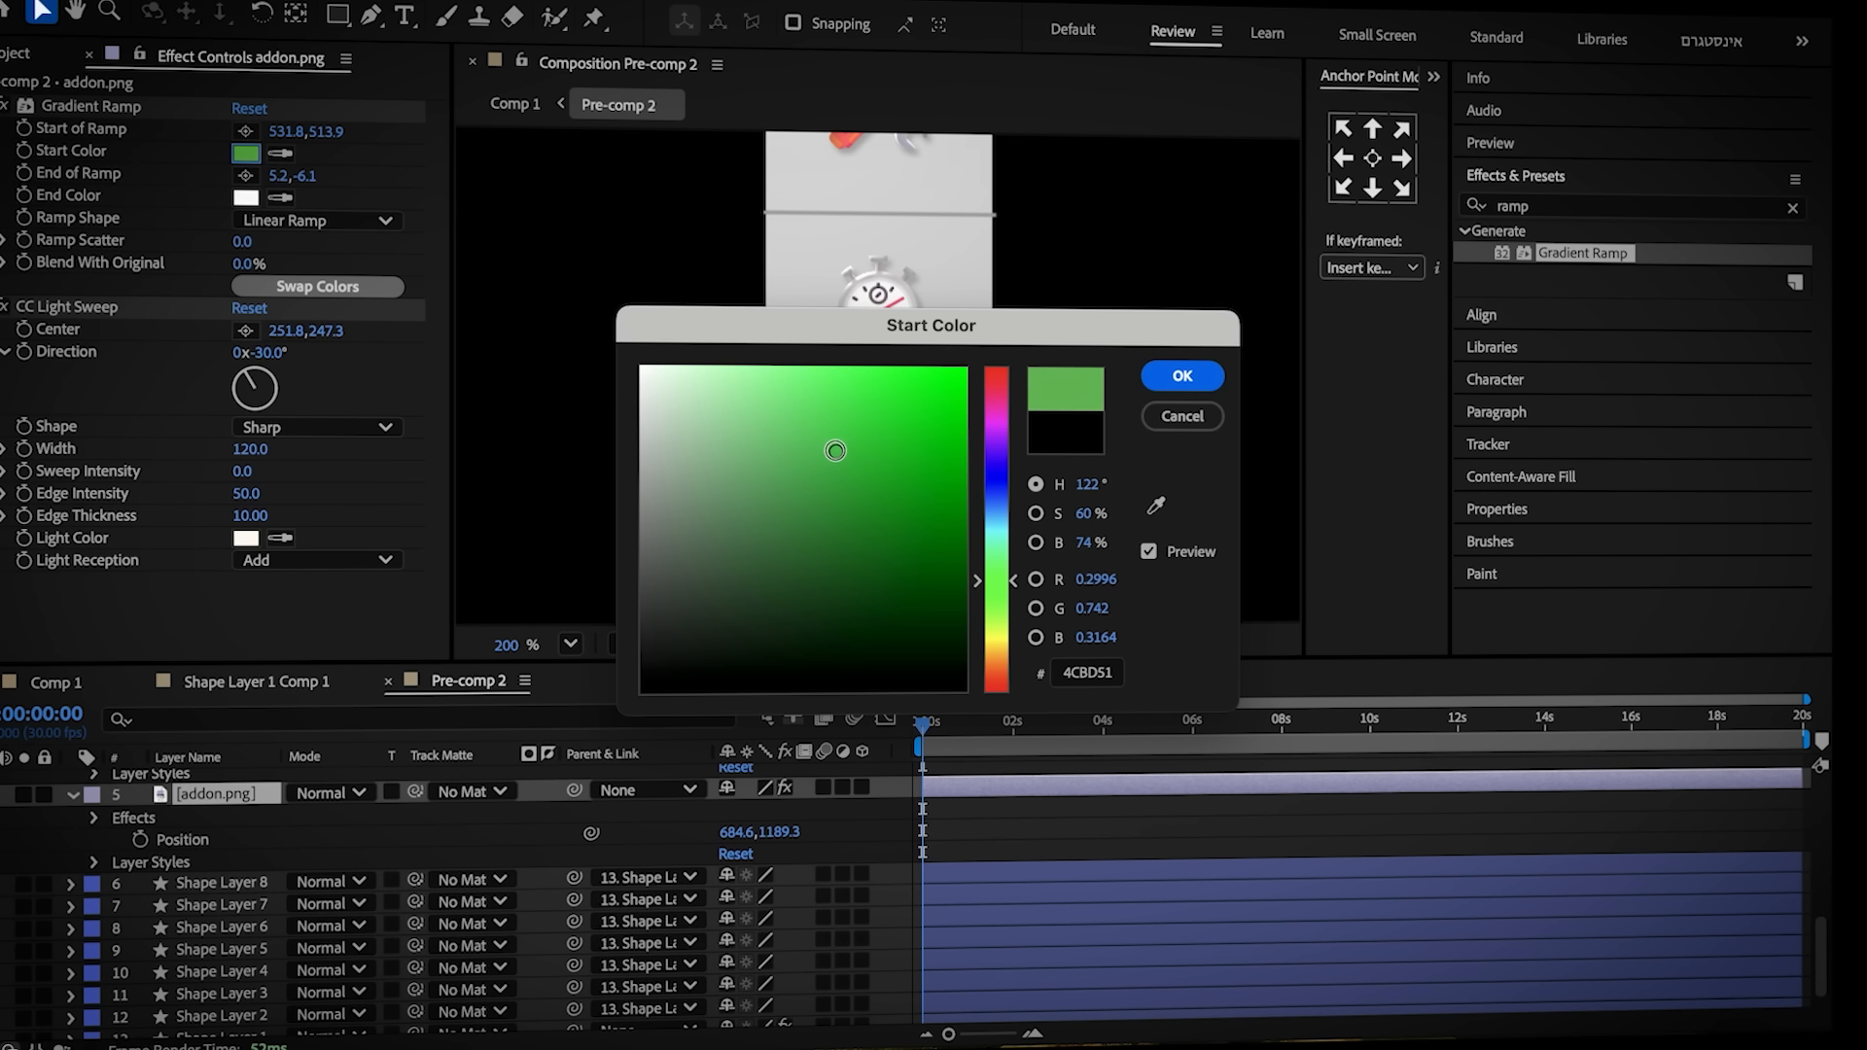
{"action": "left_click", "coordinate": [1182, 375]}
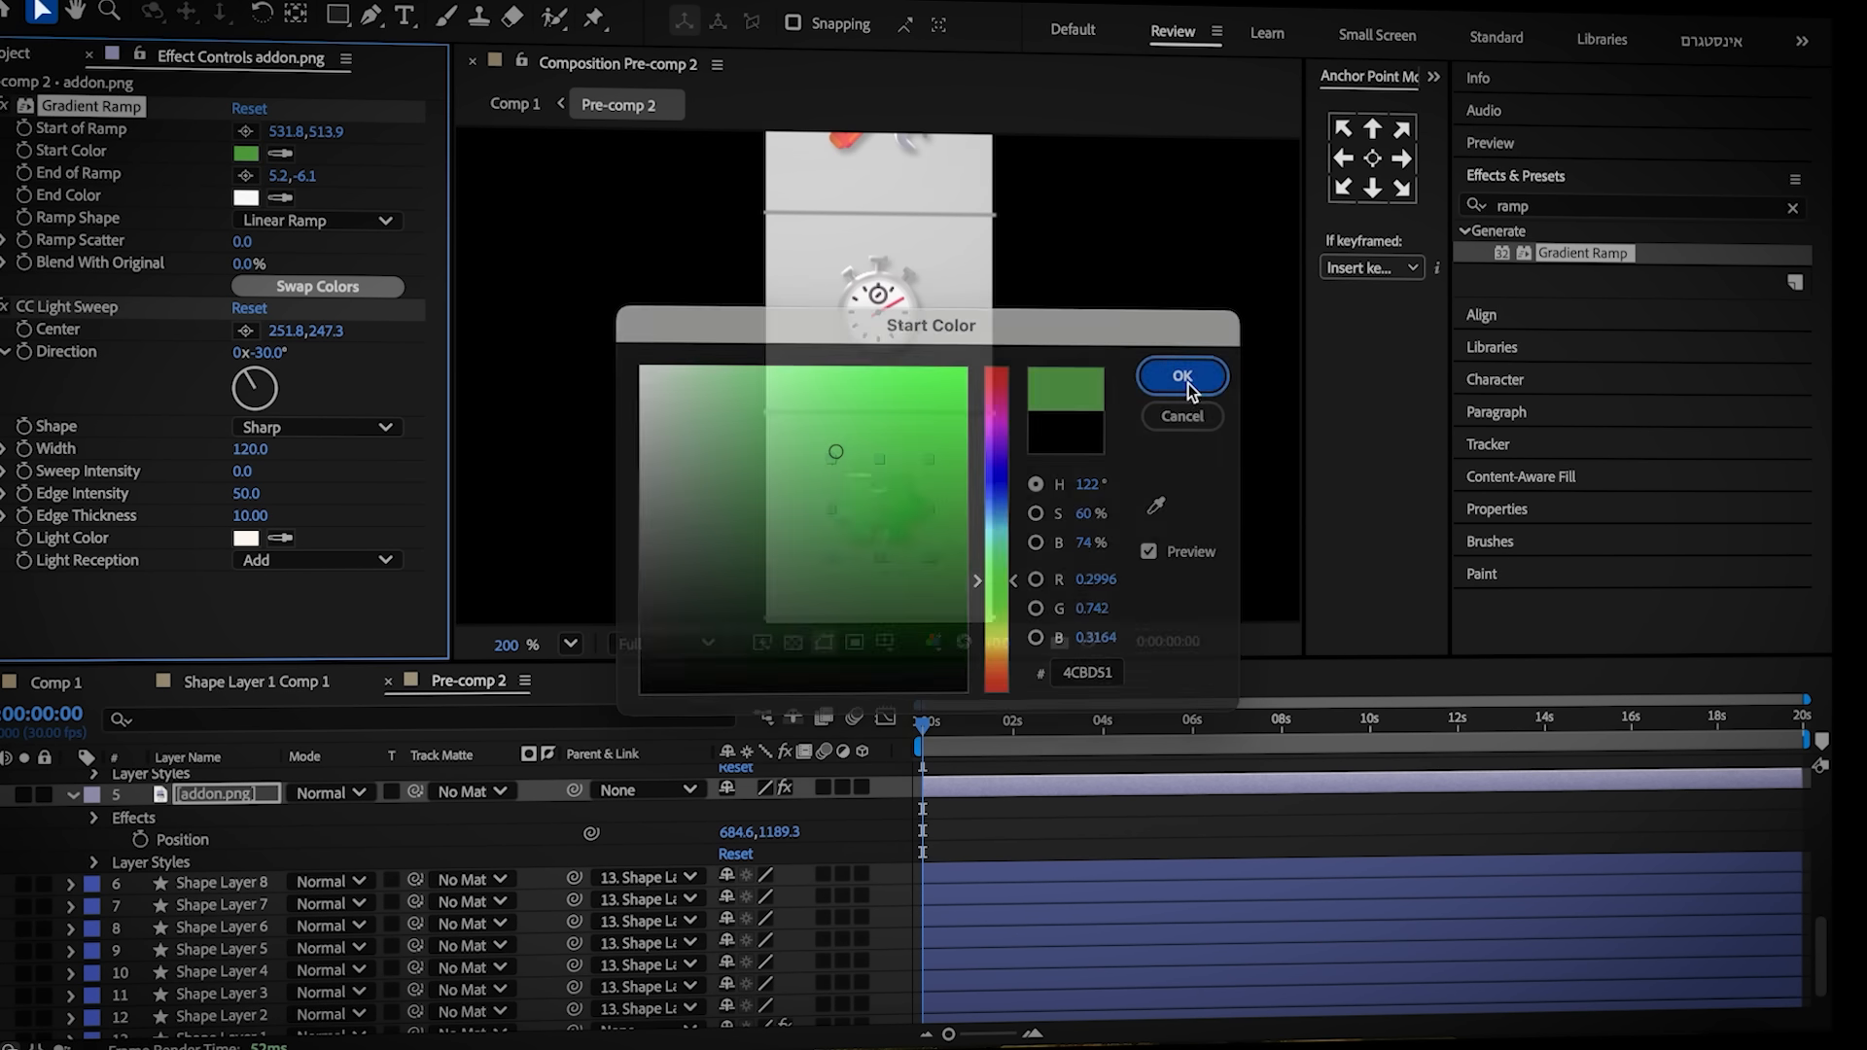
{"action": "left_click", "coordinate": [246, 198]}
{"action": "left_click", "coordinate": [772, 365]}
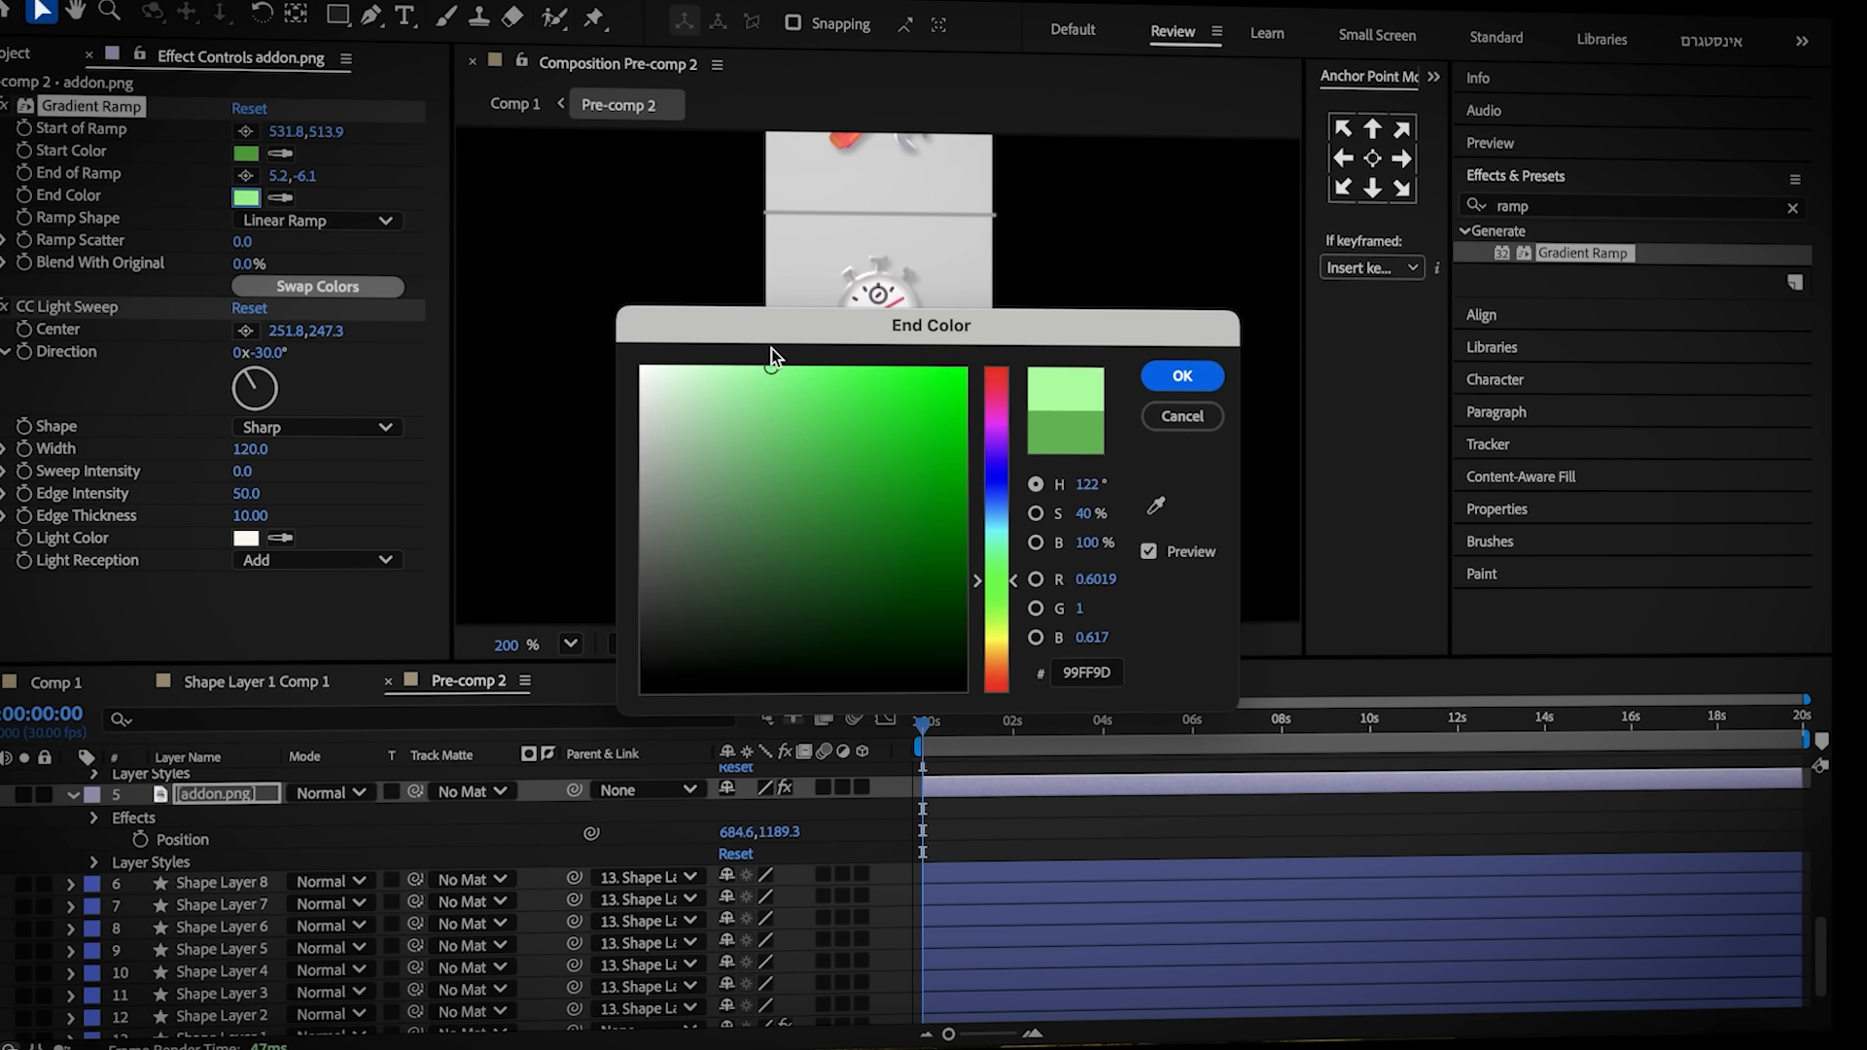
{"action": "left_click", "coordinate": [1183, 377]}
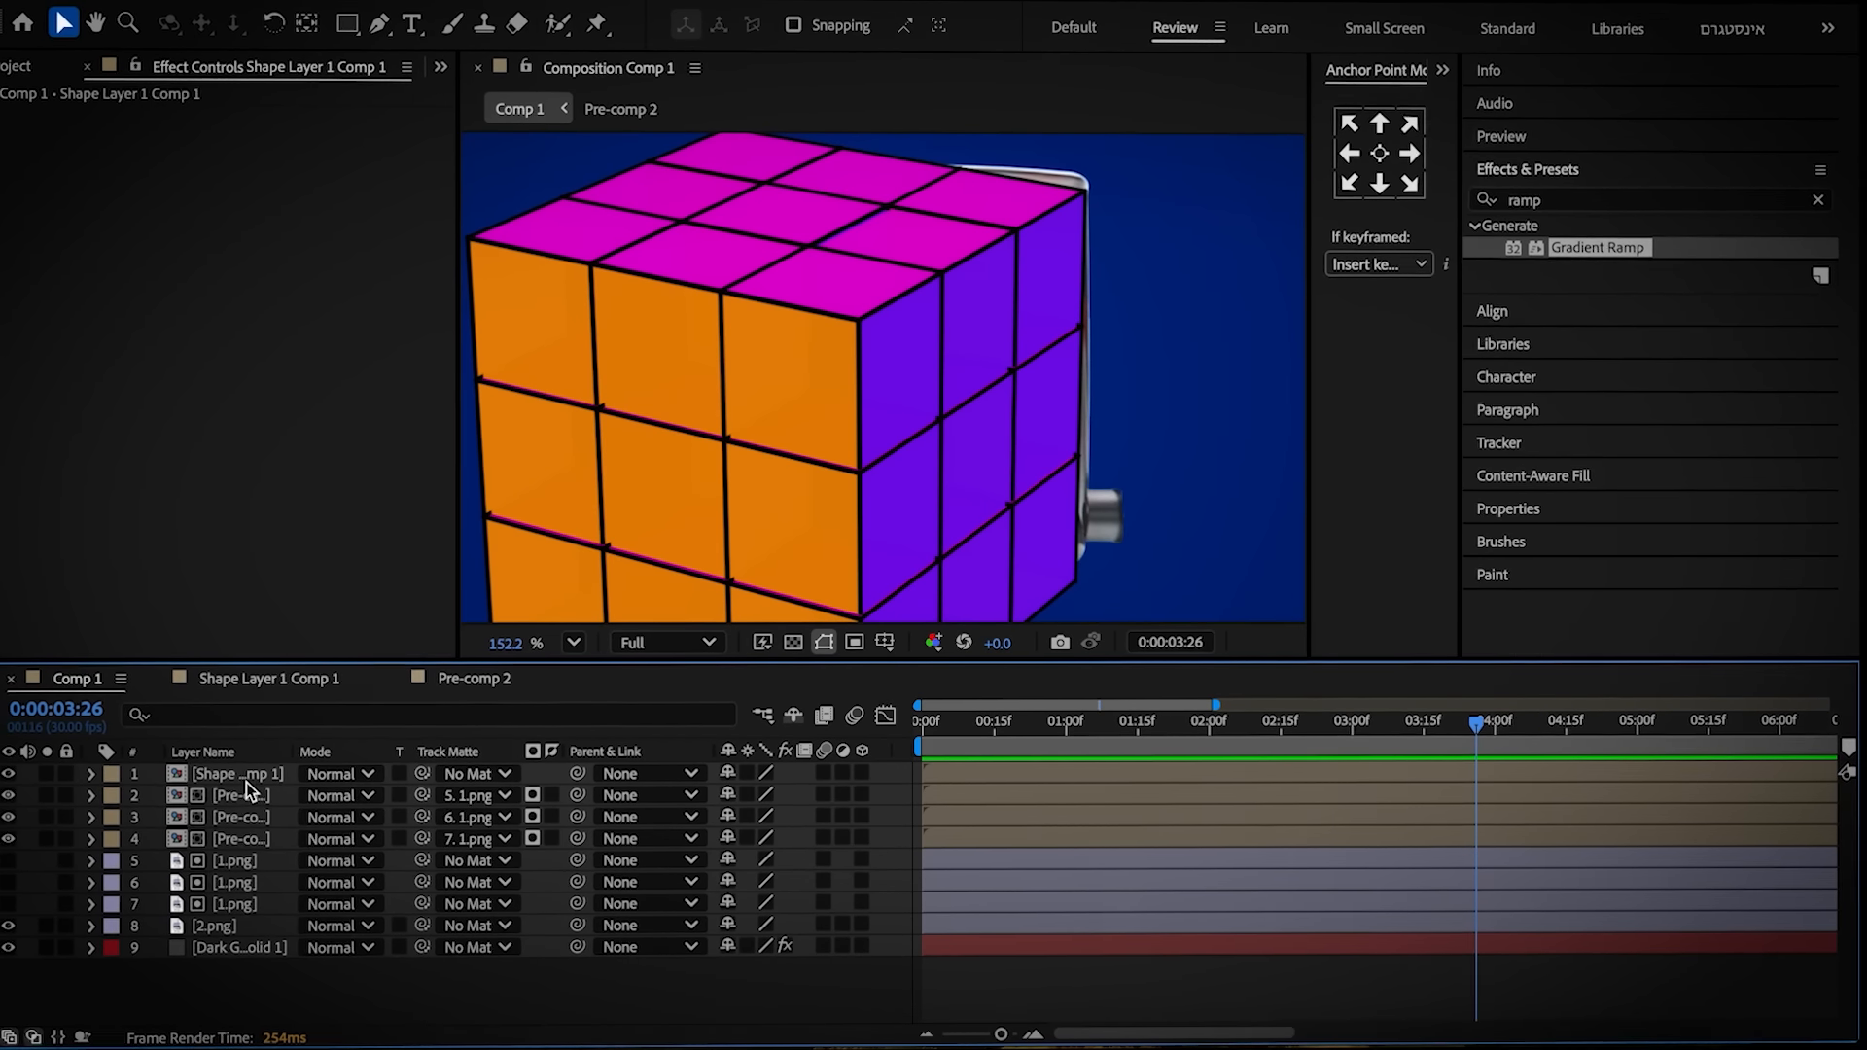
Copy the cube layer from Comp 1 into Pre-comp 2, scale it to 10% and place it in the cell below the puzzle piece
{"action": "left_click", "coordinate": [248, 776]}
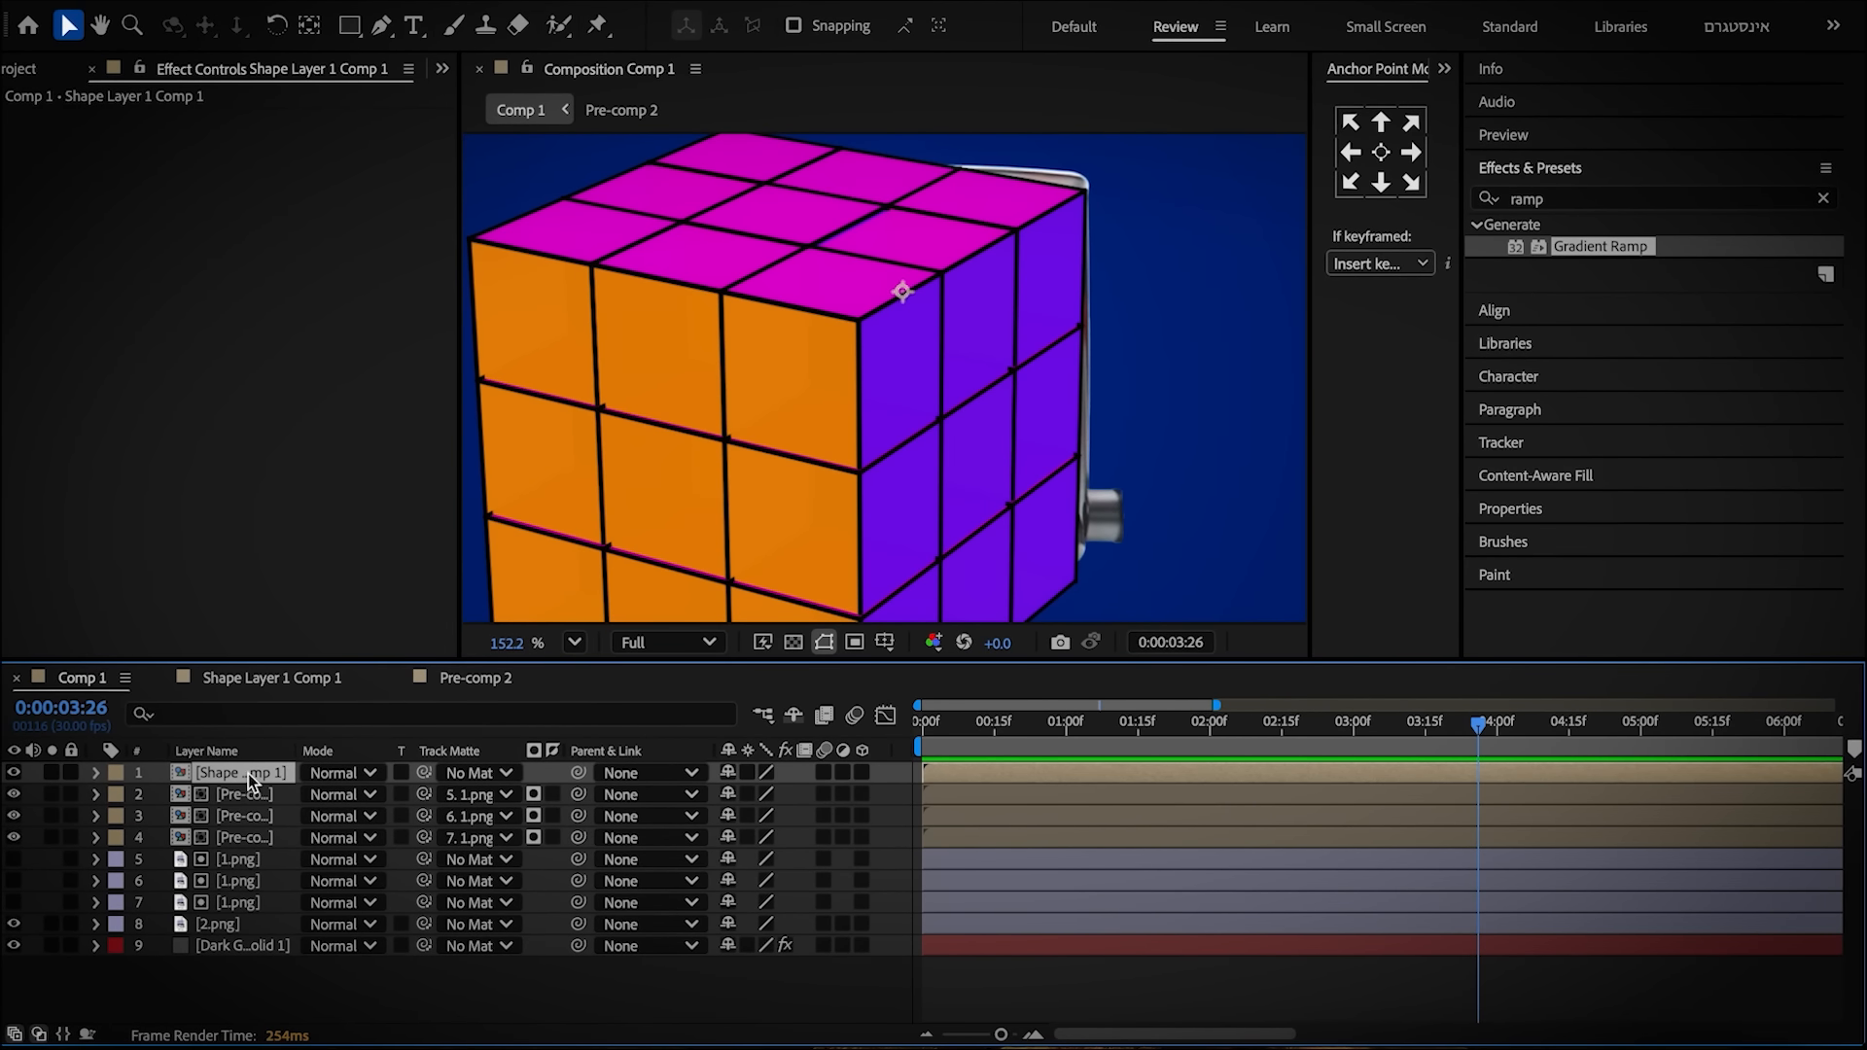
{"action": "left_click", "coordinate": [475, 675]}
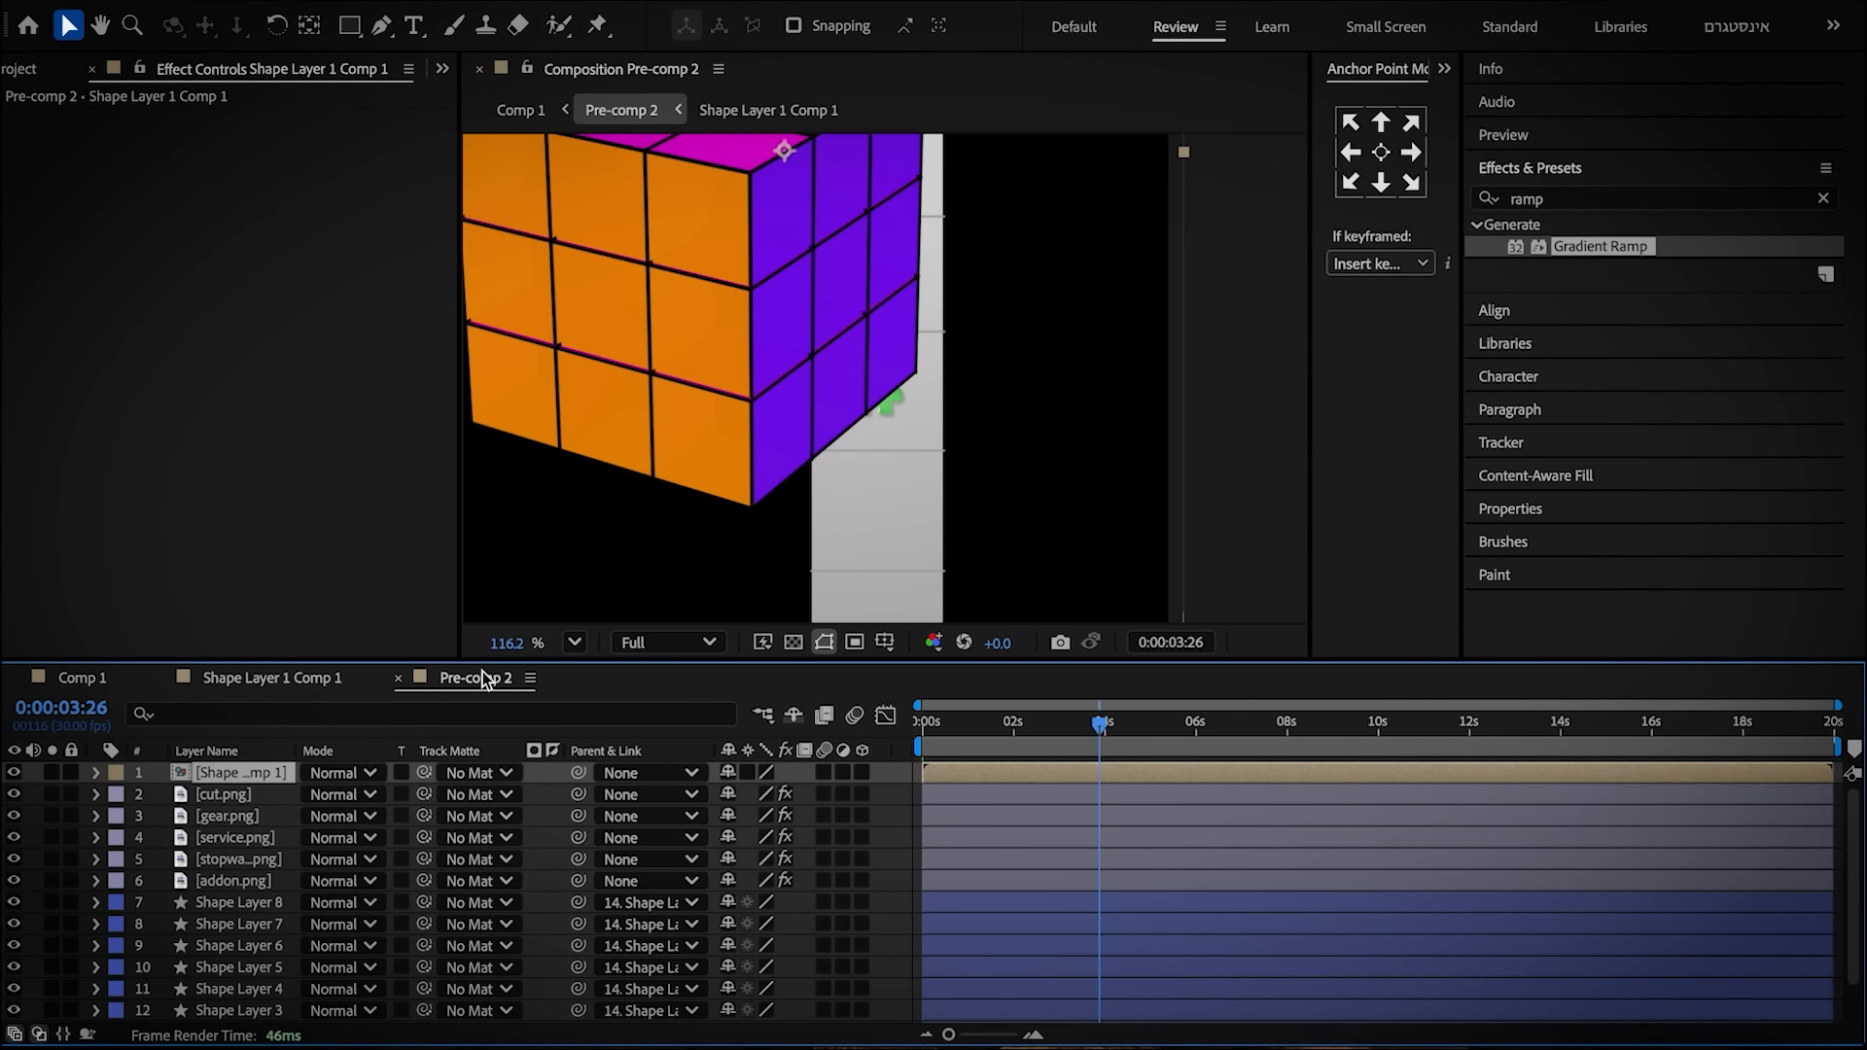
{"action": "key", "text": "s"}
{"action": "left_click", "coordinate": [815, 796]}
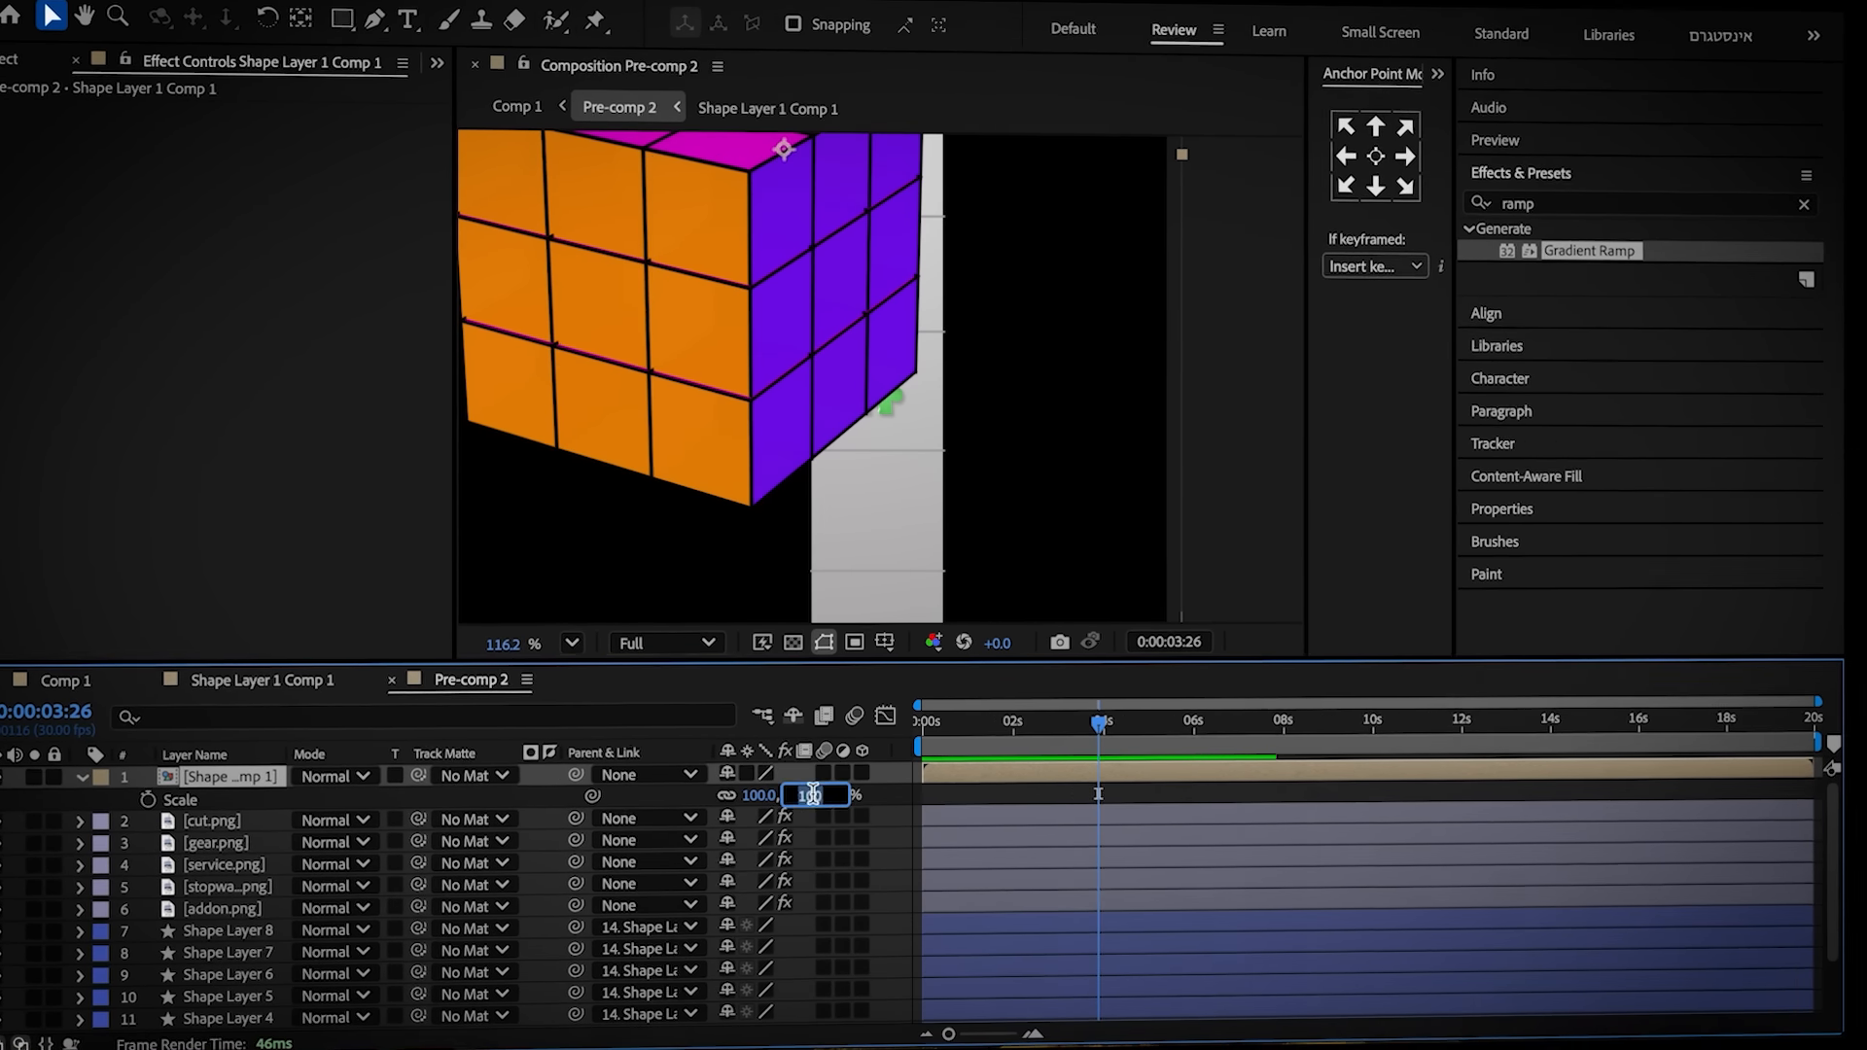
{"action": "type", "text": "10"}
{"action": "key", "text": "Return"}
{"action": "left_click_drag", "start_coordinate": [773, 188], "coordinate": [878, 514]}
Copy the Drop Shadow layer style from cut.png onto the cube layer
{"action": "left_click", "coordinate": [98, 773]}
{"action": "left_click", "coordinate": [96, 796]}
{"action": "scroll", "coordinate": [138, 948], "scroll_direction": "down", "scroll_amount": 1}
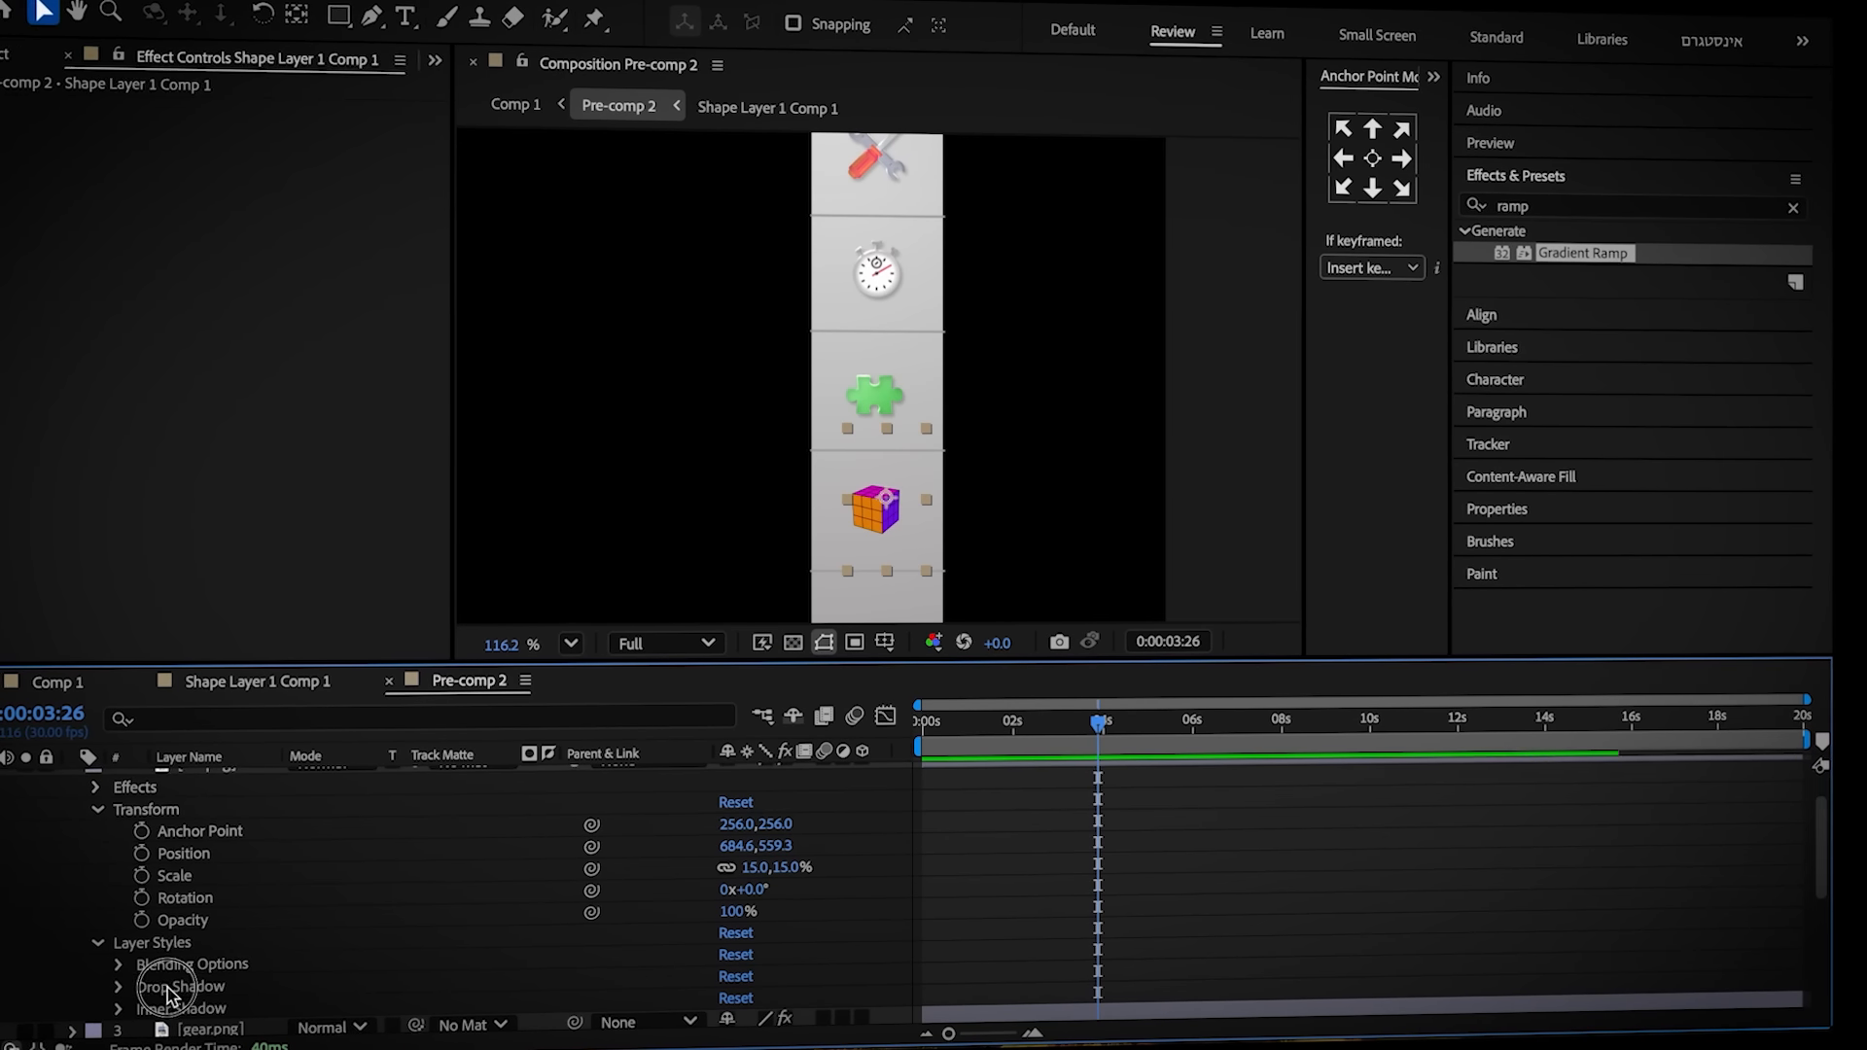
{"action": "left_click", "coordinate": [167, 990]}
{"action": "key", "text": "ctrl+c"}
{"action": "key", "text": "u"}
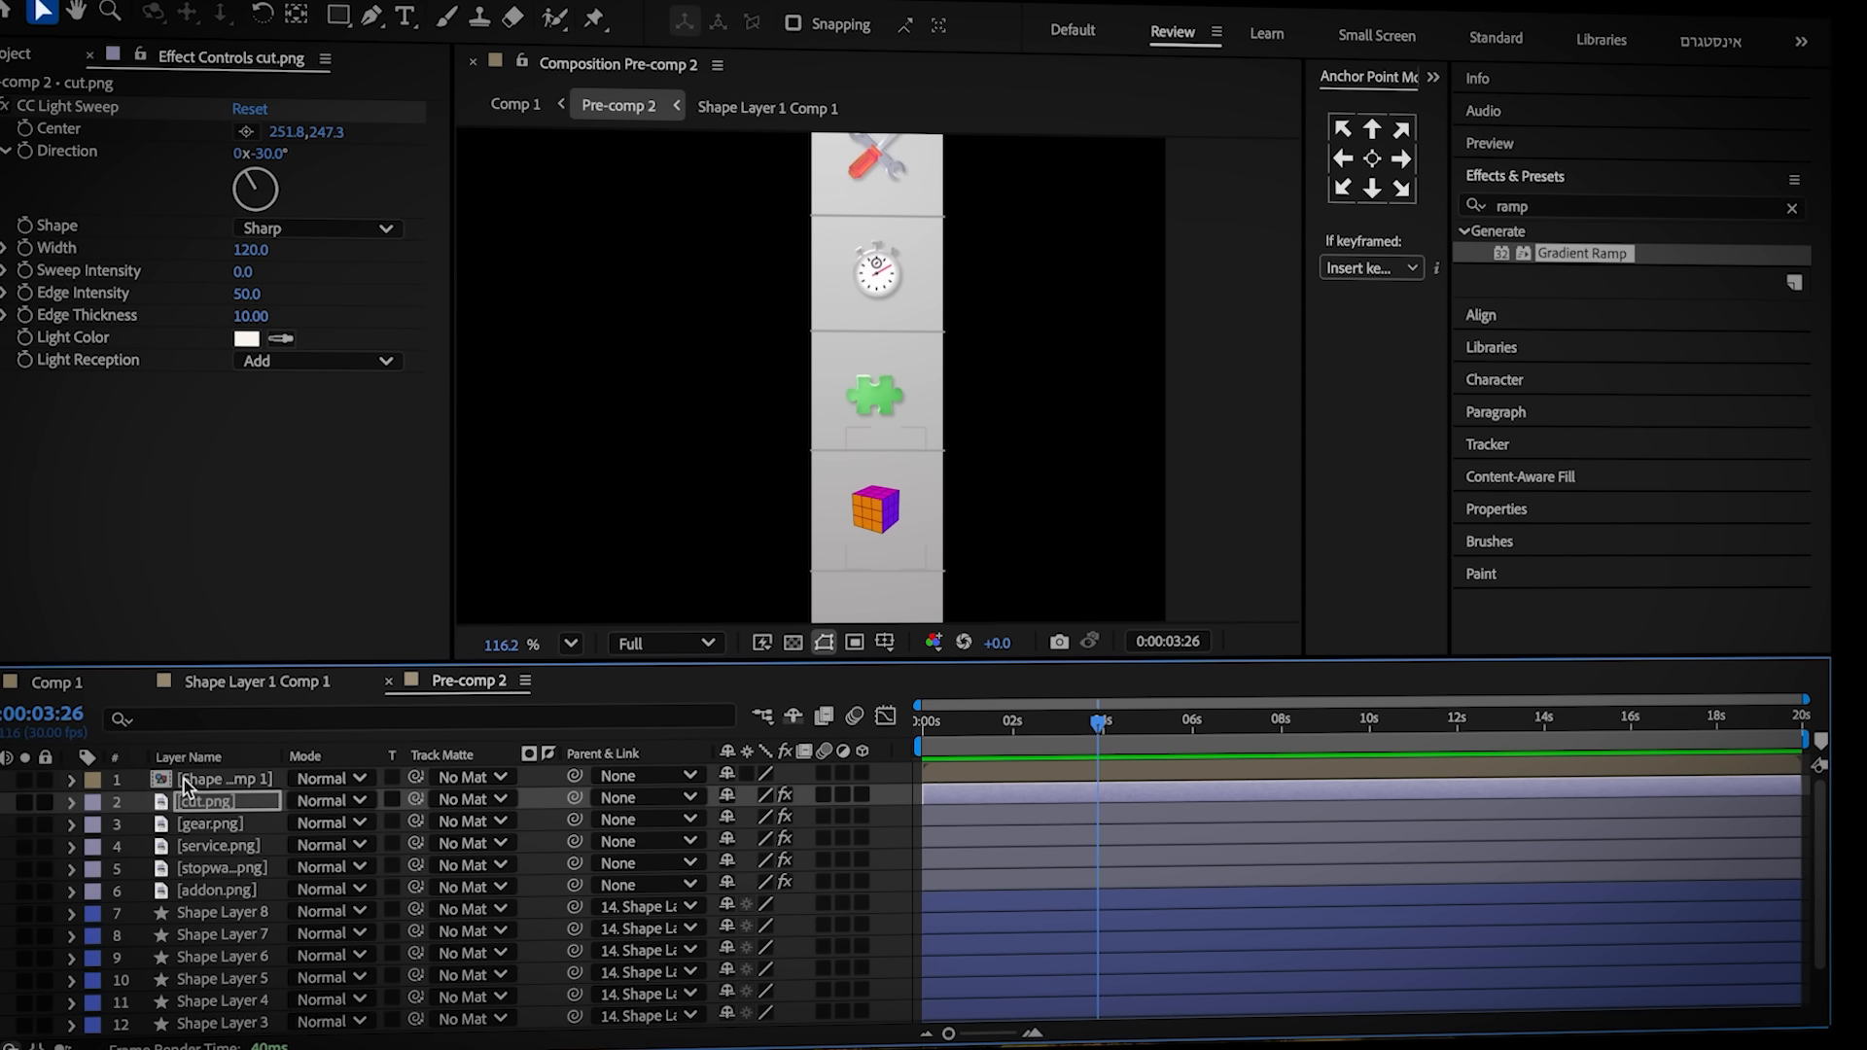
{"action": "left_click", "coordinate": [194, 779]}
{"action": "key", "text": "ctrl+v"}
Copy CC Light Sweep from cut.png onto the cube layer and set its center to 439.4, 1127.3
{"action": "left_click", "coordinate": [204, 801]}
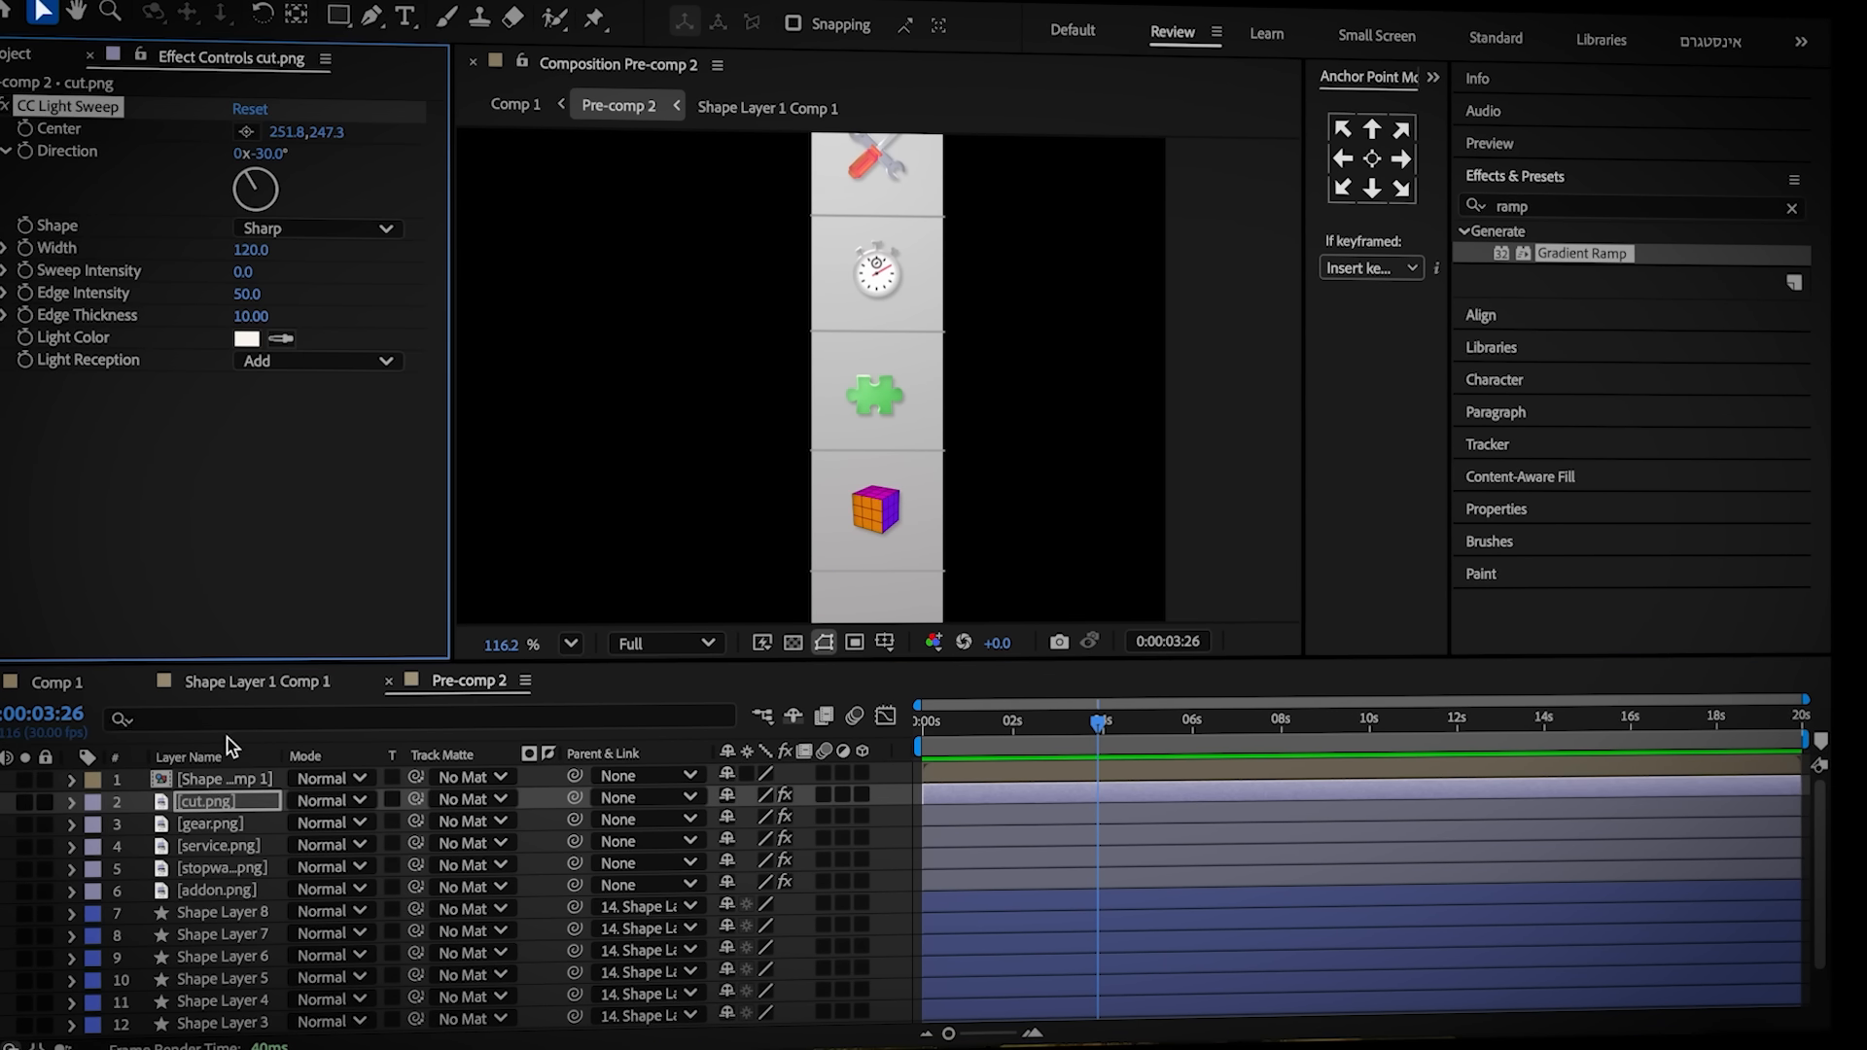
{"action": "left_click", "coordinate": [216, 778]}
{"action": "scroll", "coordinate": [785, 524], "scroll_direction": "up", "scroll_amount": 3}
{"action": "key", "text": "ctrl+v"}
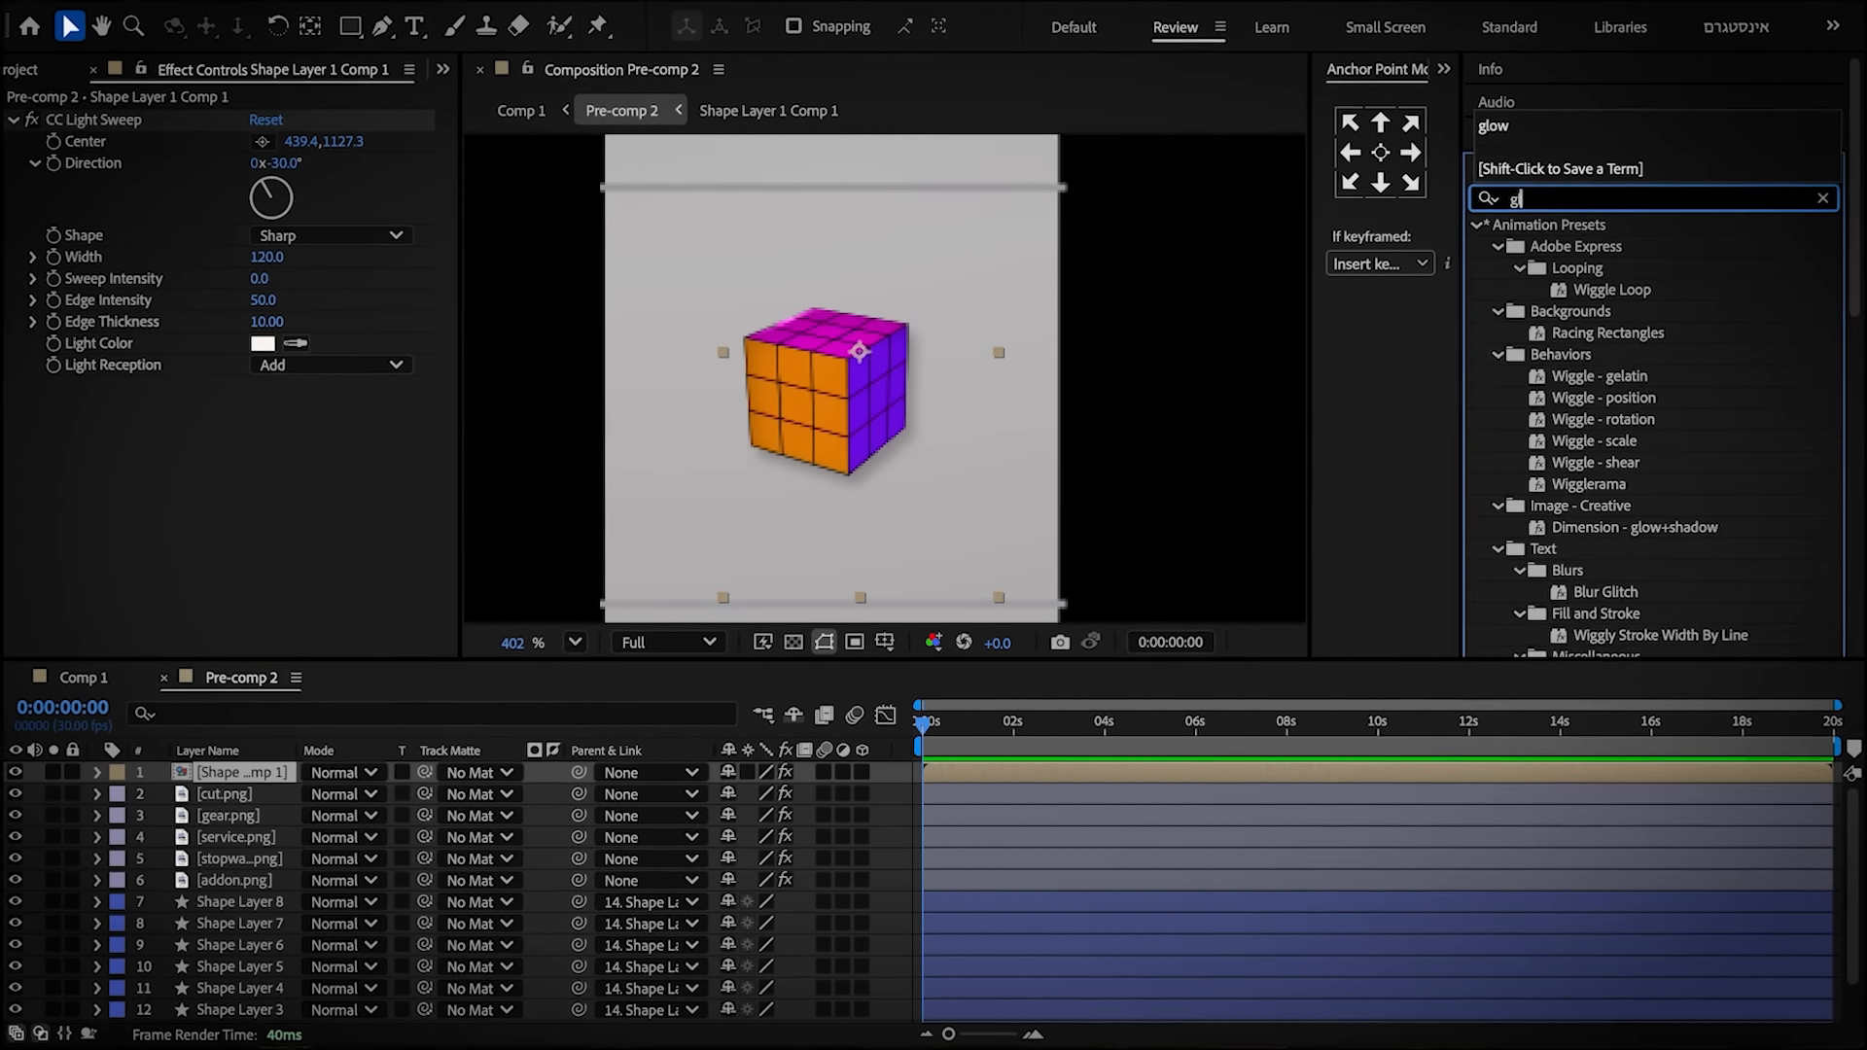
Apply the Glow effect to the cube layer and open its Glow Colors options
{"action": "type", "text": "w"}
{"action": "left_click", "coordinate": [1562, 254]}
{"action": "left_click_drag", "start_coordinate": [1585, 352], "coordinate": [955, 375]}
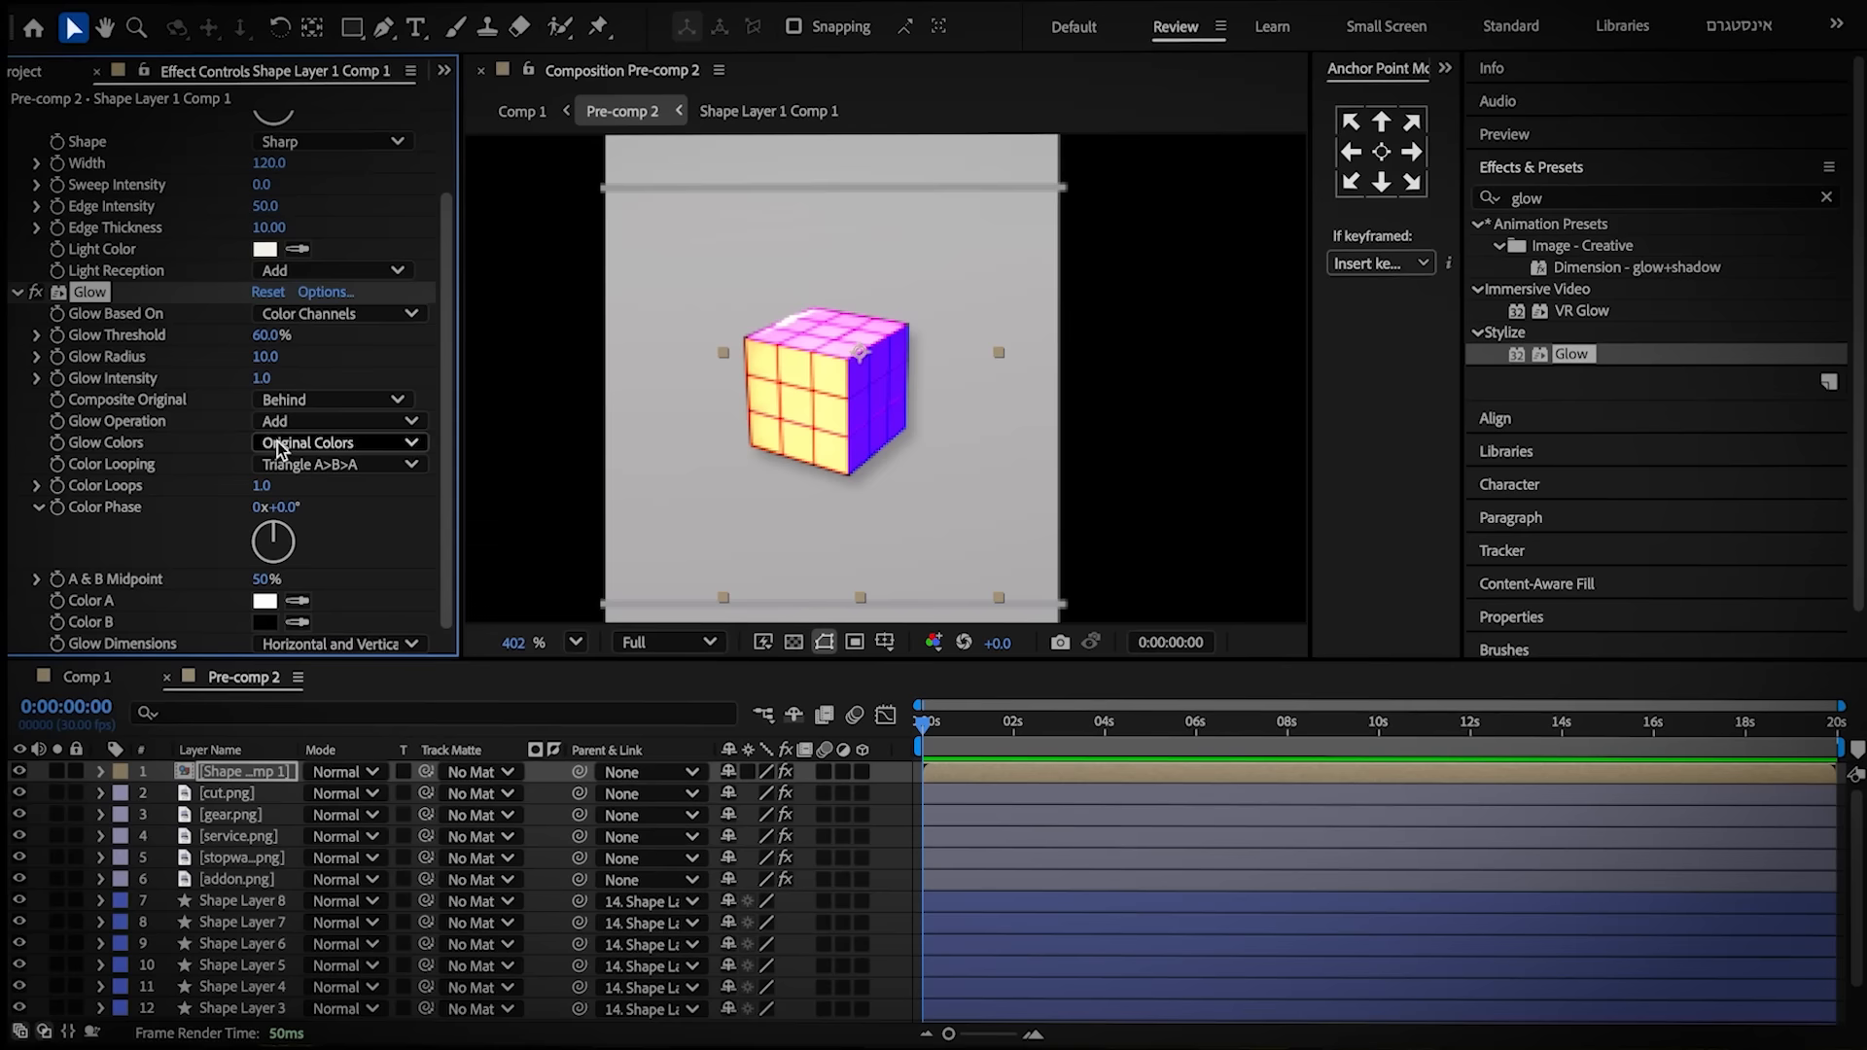
{"action": "left_click", "coordinate": [352, 447]}
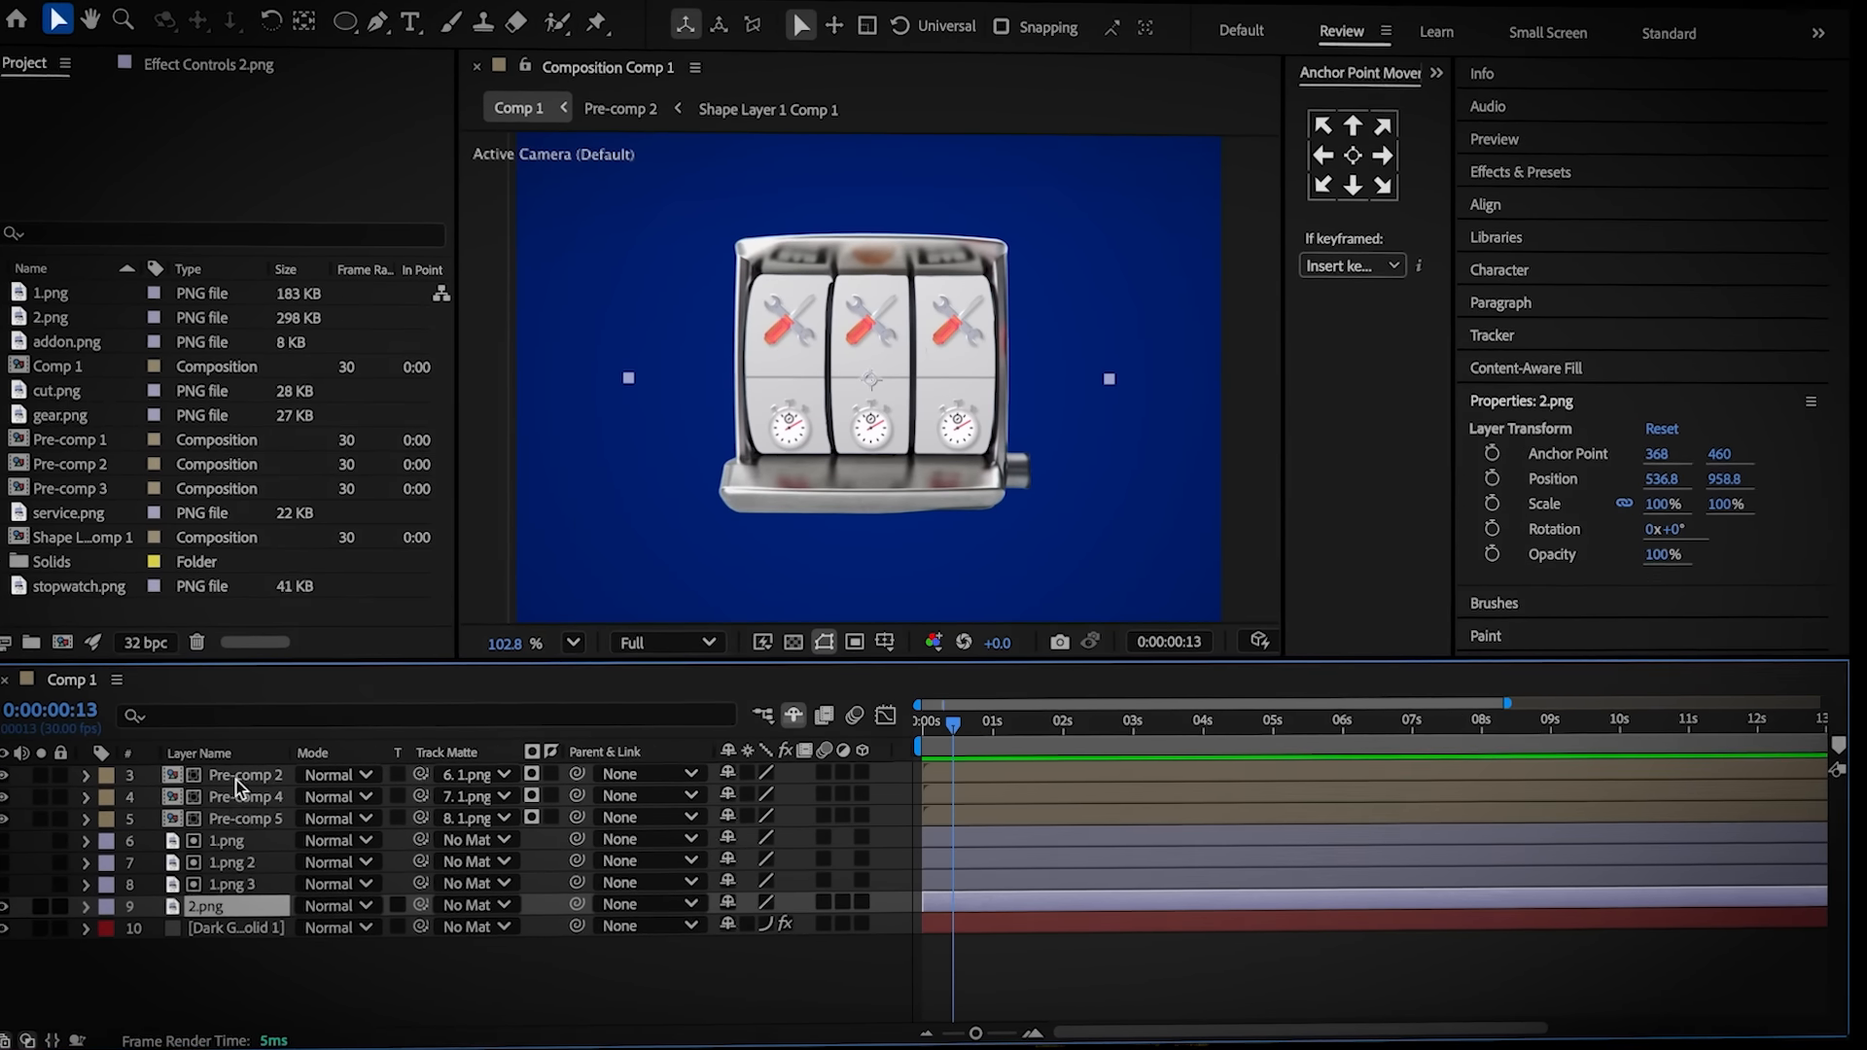
Pre-compose the three reel pre-comps, their 1.png mattes and 2.png in Comp 1, and make the result a 3D layer
{"action": "left_click", "coordinate": [236, 779], "text": "shift"}
{"action": "right_click", "coordinate": [235, 790]}
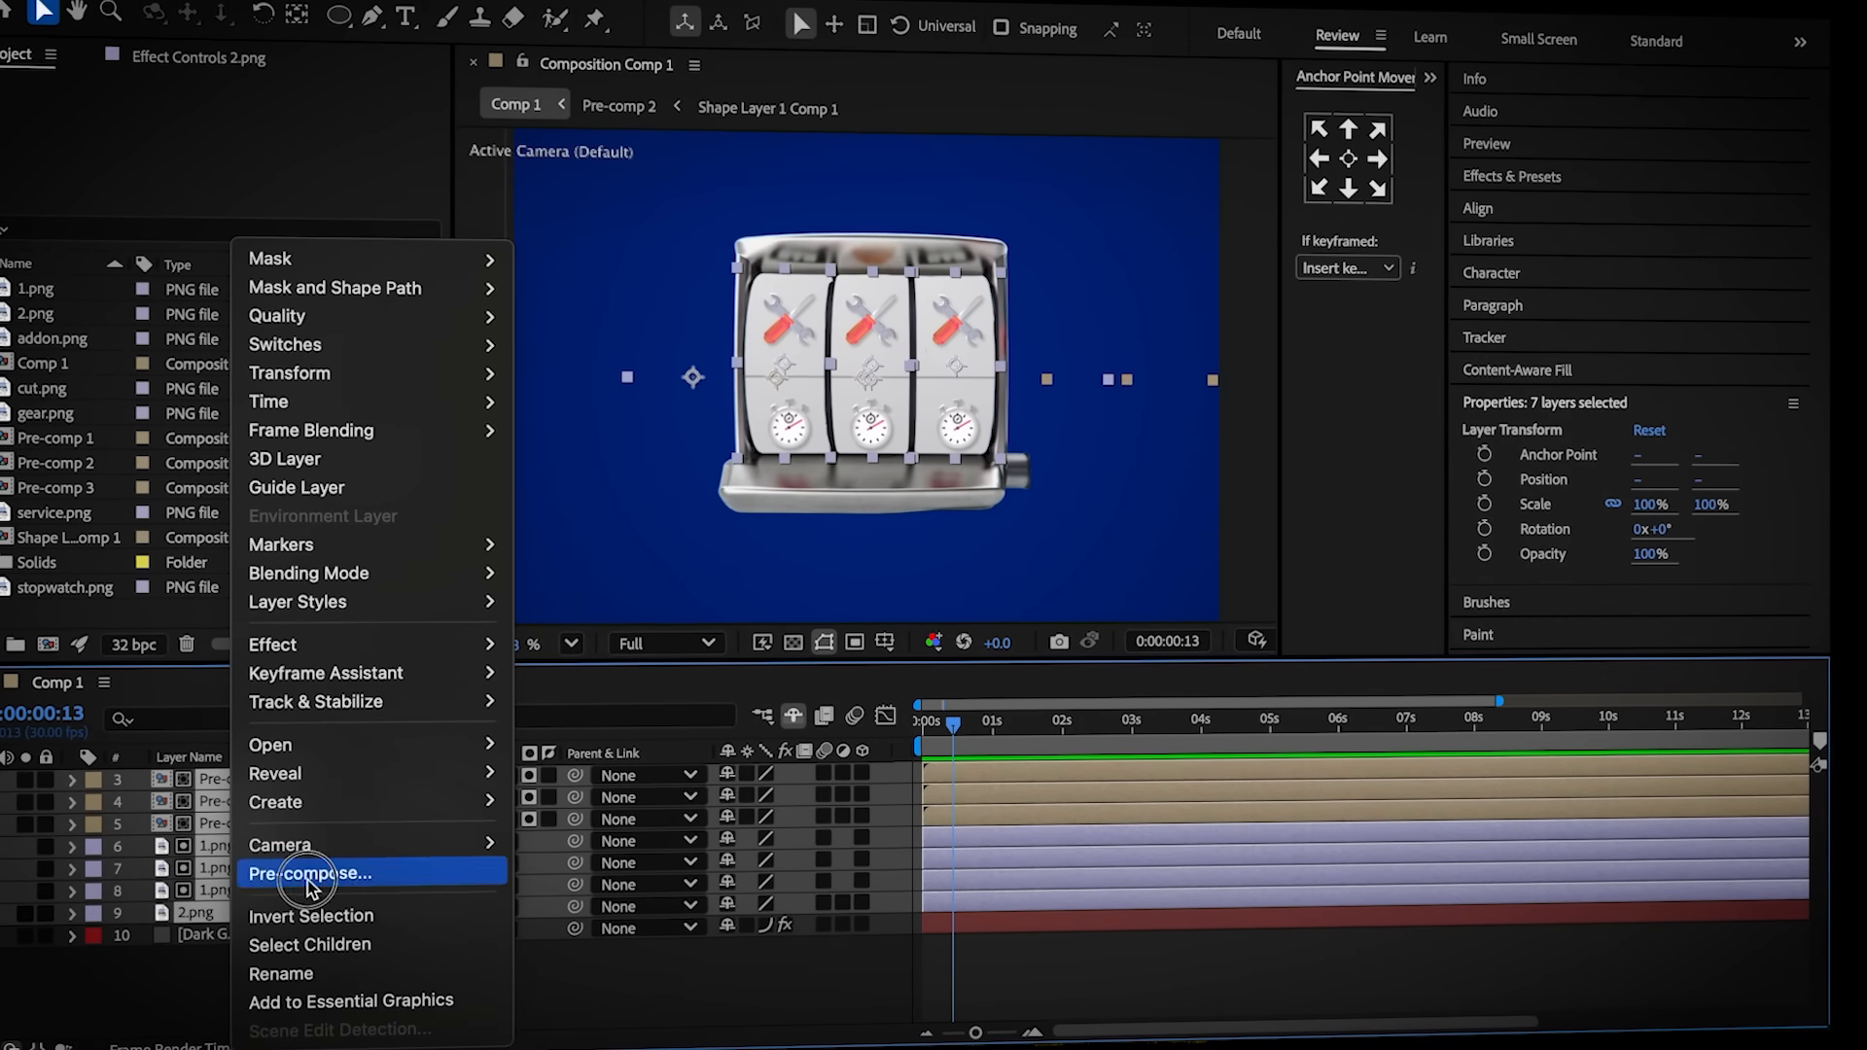
{"action": "left_click", "coordinate": [403, 871]}
{"action": "left_click", "coordinate": [864, 778]}
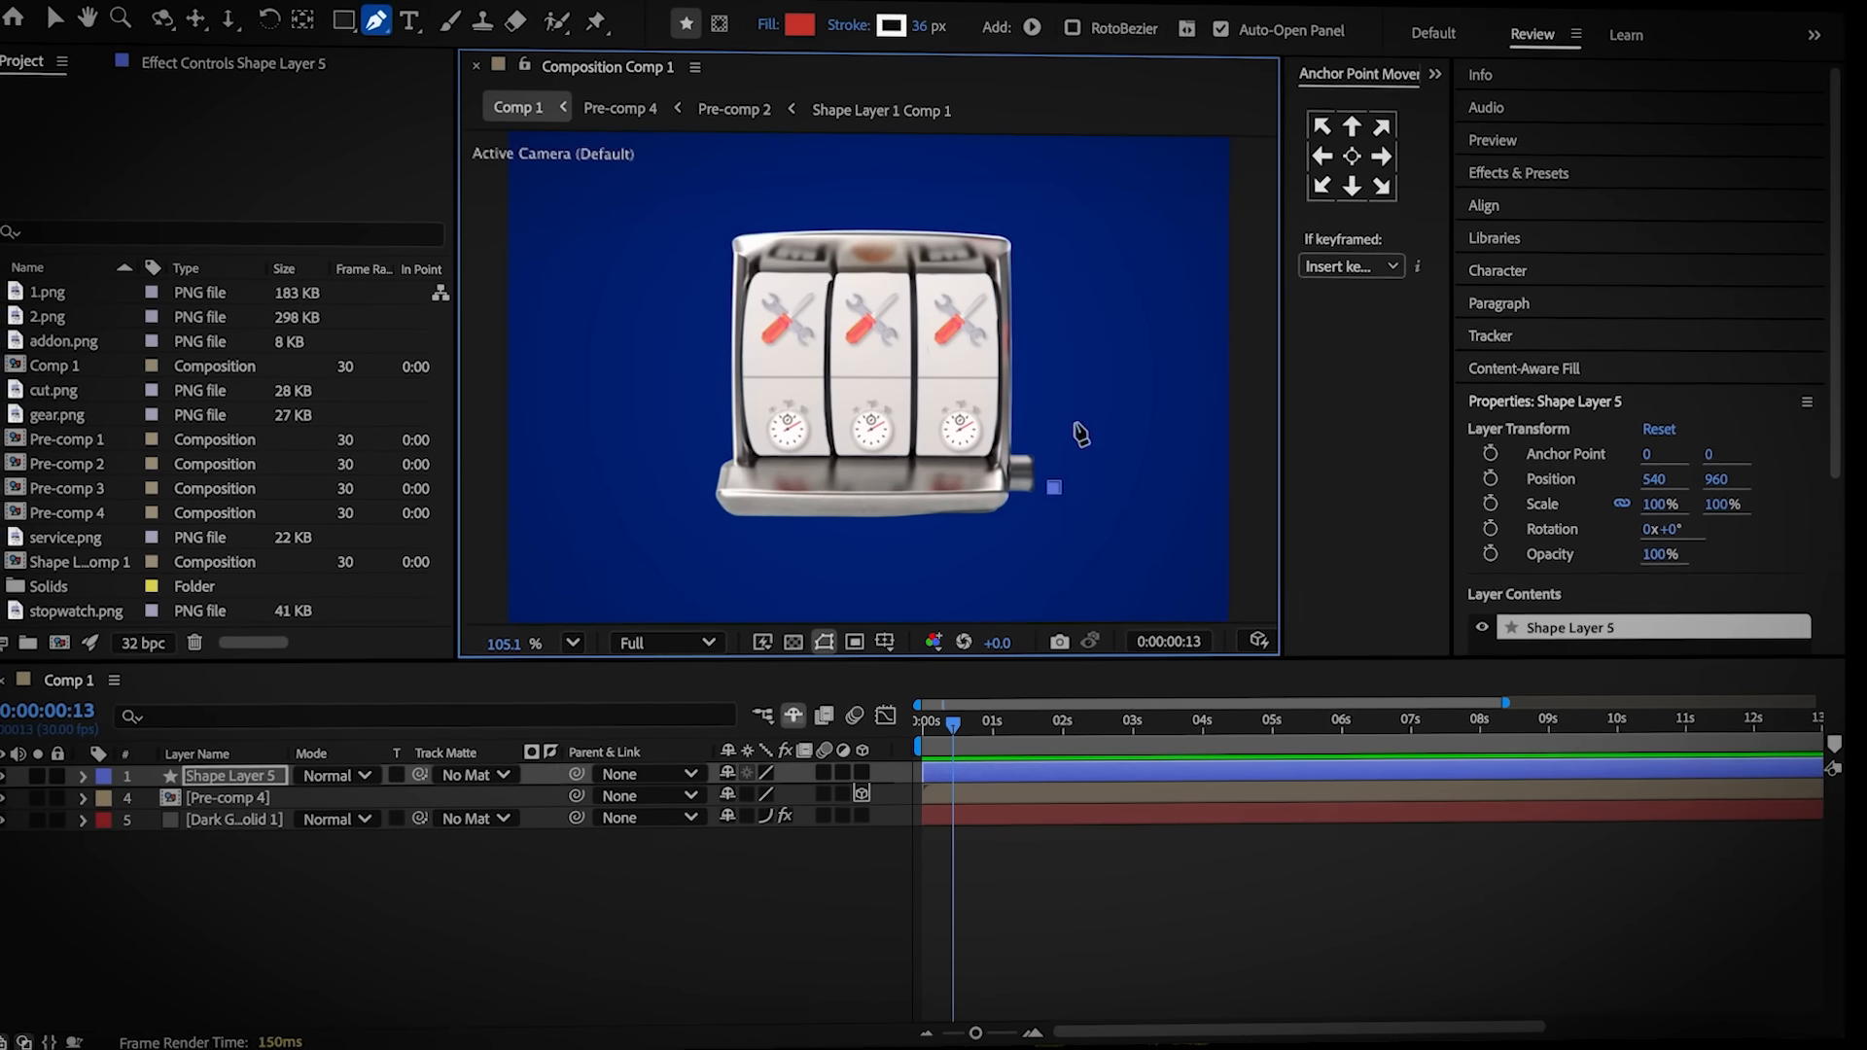
Draw a vertical line with a 36 px white stroke and no fill beside the slot machine using the Pen tool
{"action": "left_click", "coordinate": [1053, 307]}
{"action": "left_click", "coordinate": [768, 27]}
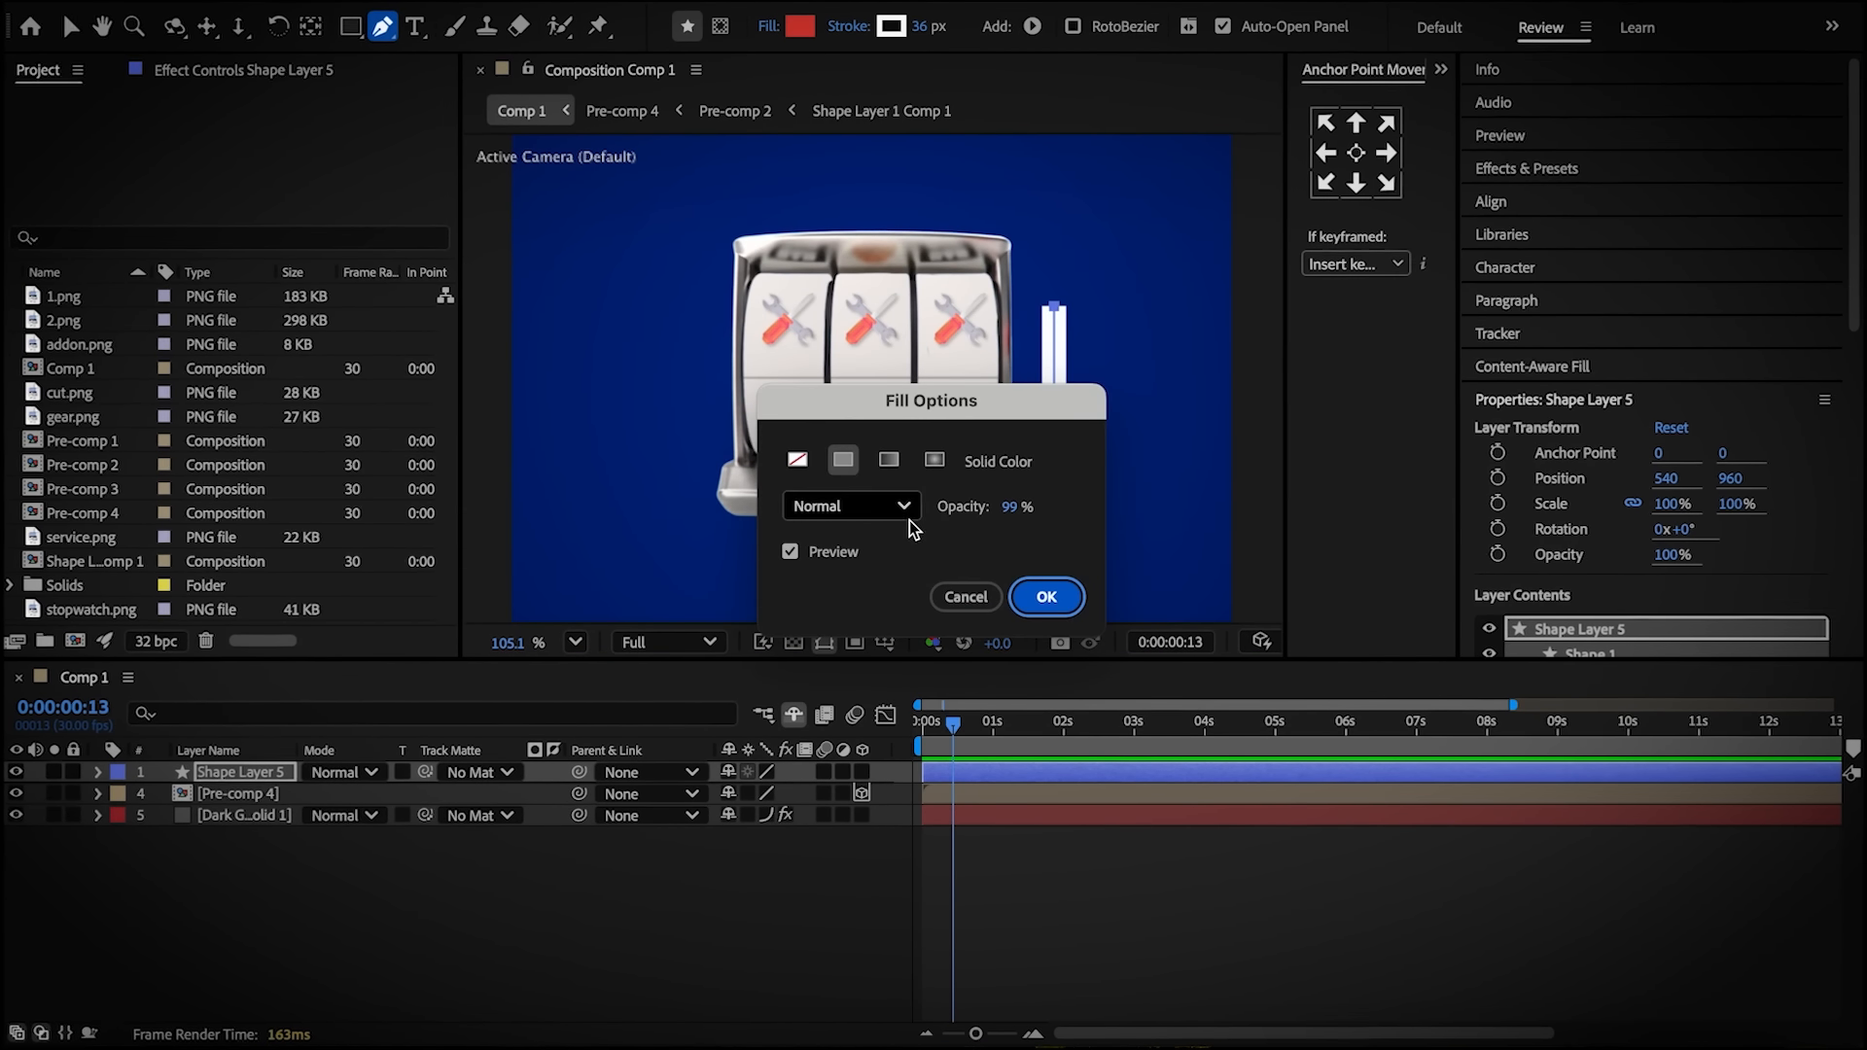
{"action": "left_click", "coordinate": [1048, 597]}
Make the lever's shape layer 3D and give it a Convex bevel with a bevel depth of 50
{"action": "left_click", "coordinate": [862, 772]}
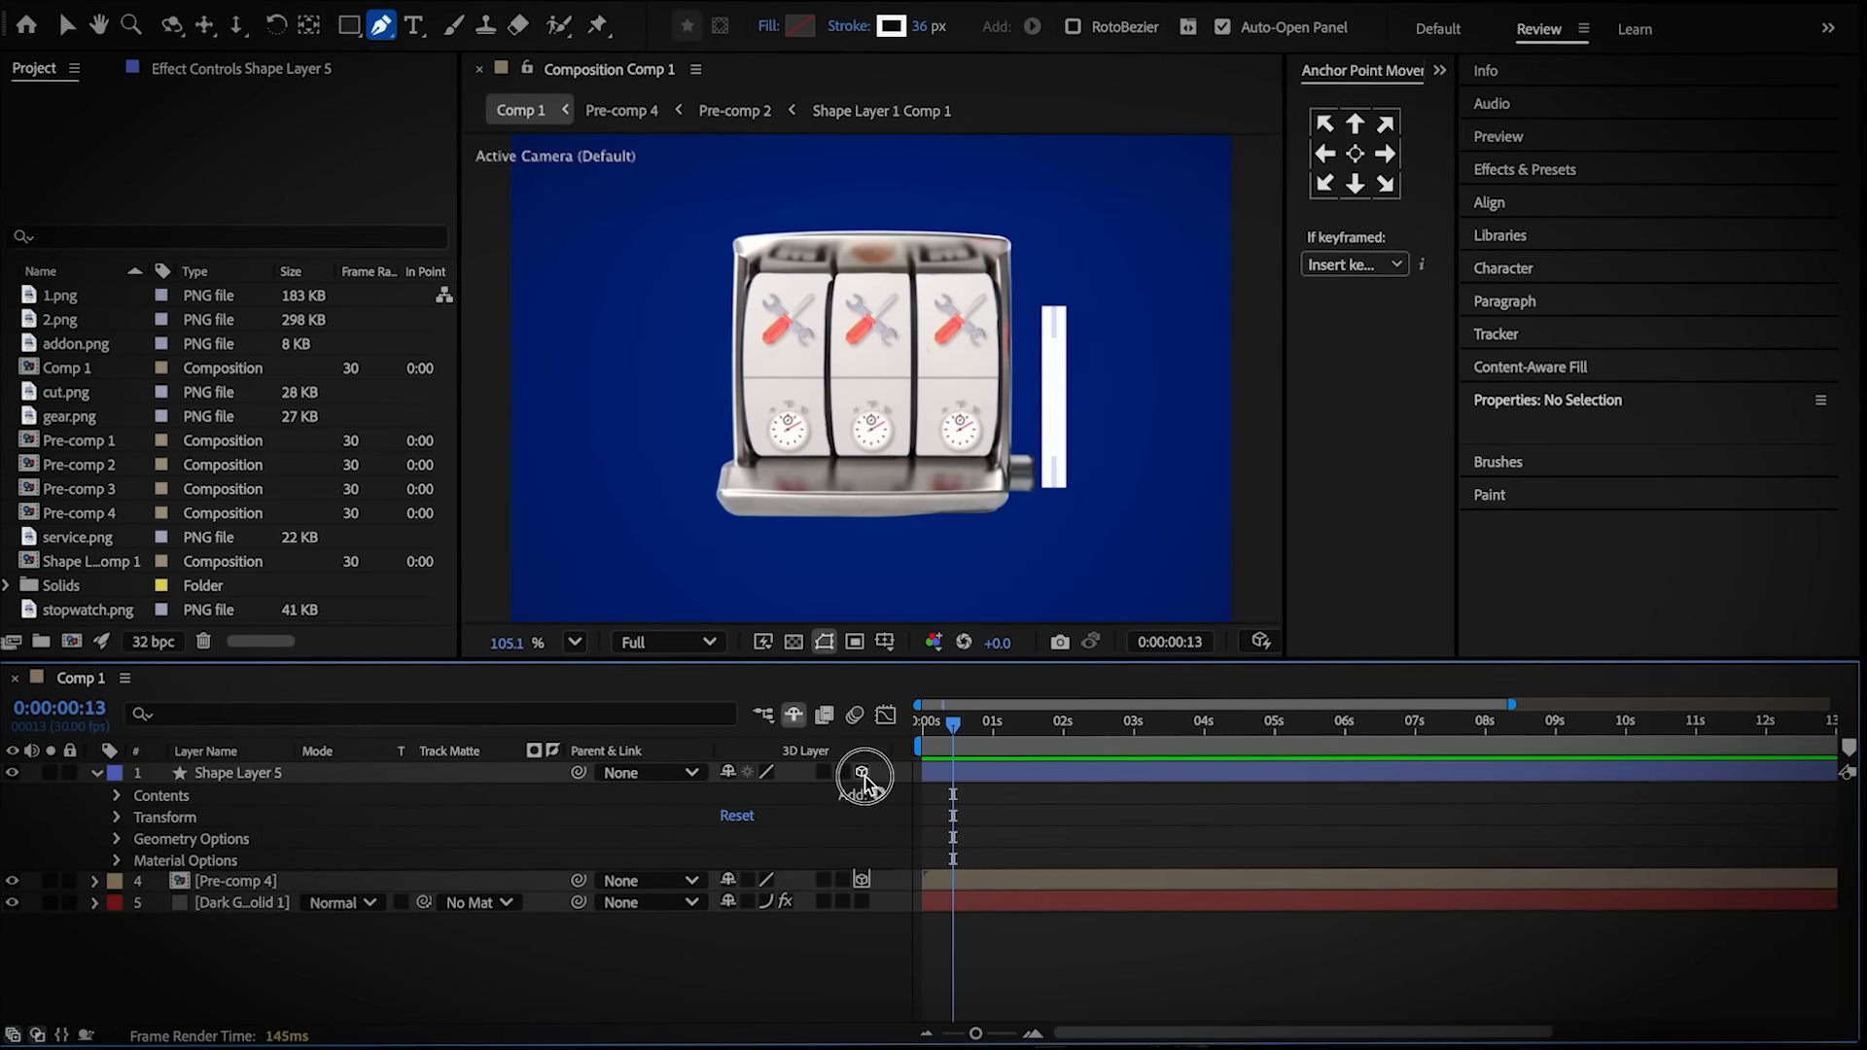
{"action": "left_click", "coordinate": [96, 849]}
{"action": "left_click", "coordinate": [778, 862]}
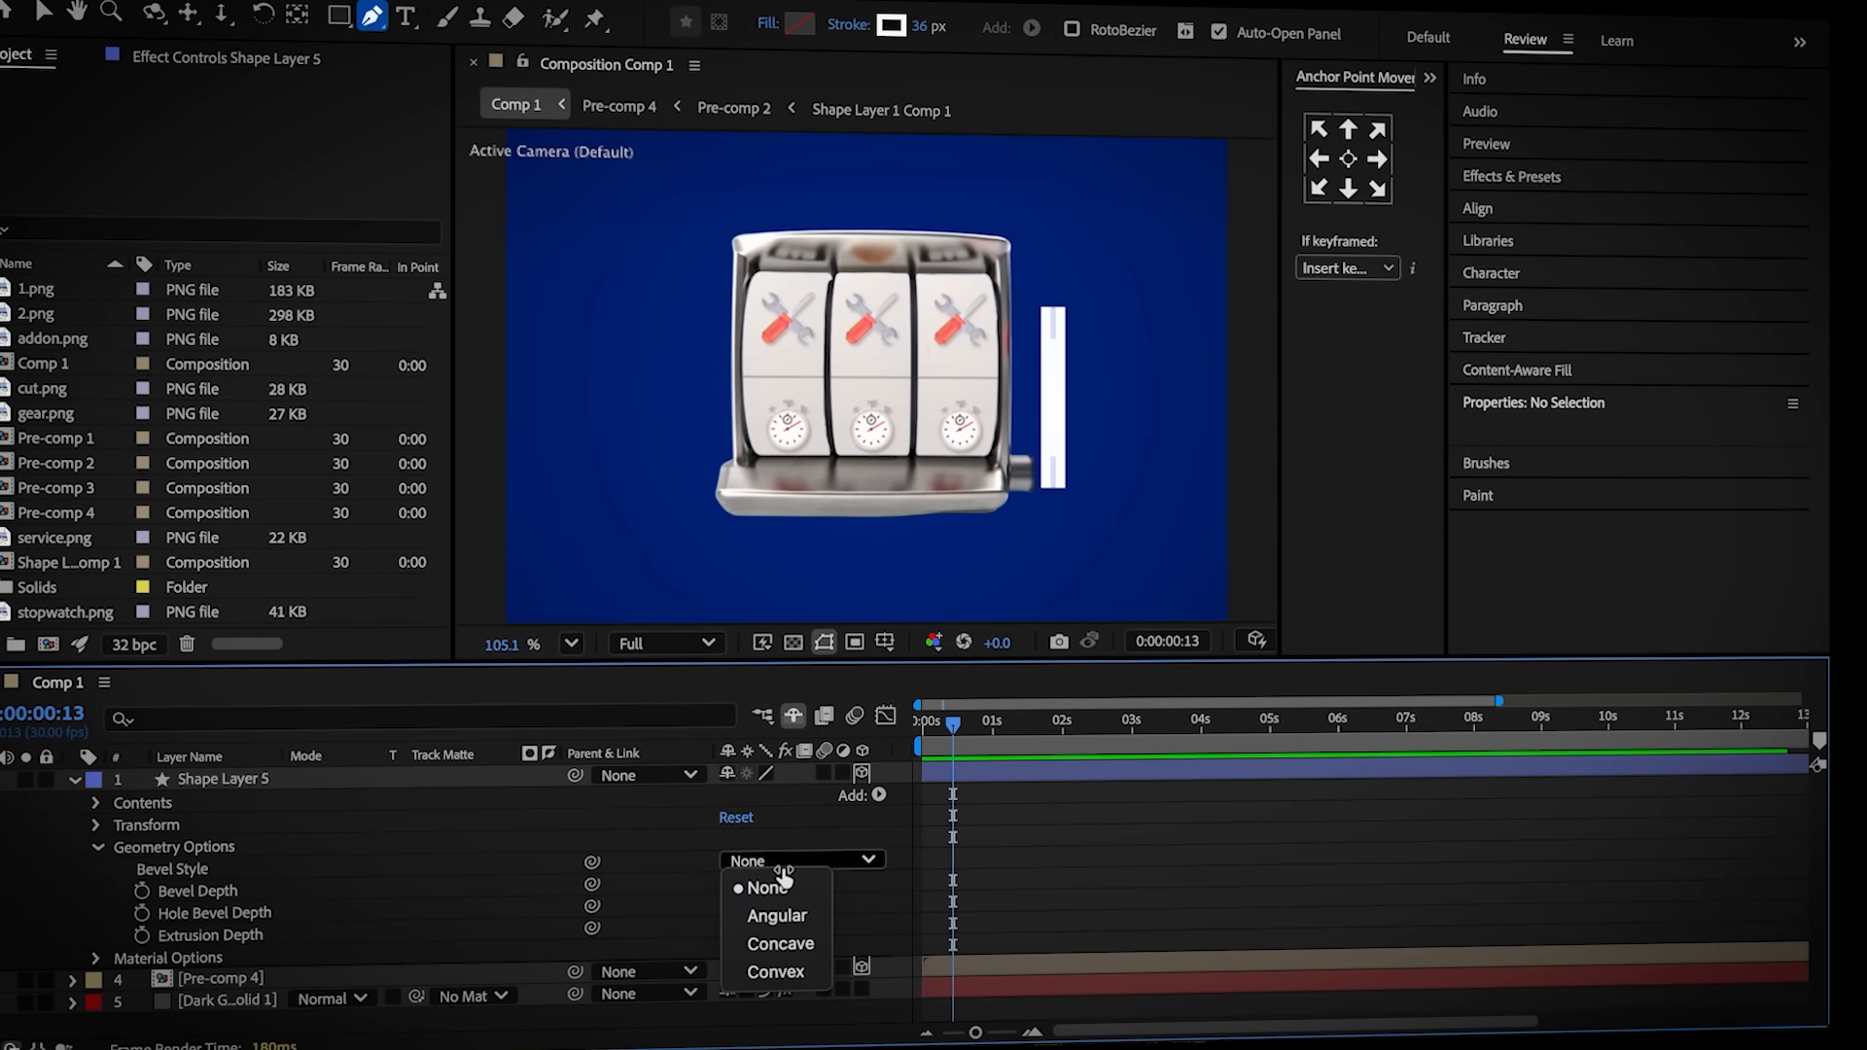
{"action": "left_click", "coordinate": [768, 967]}
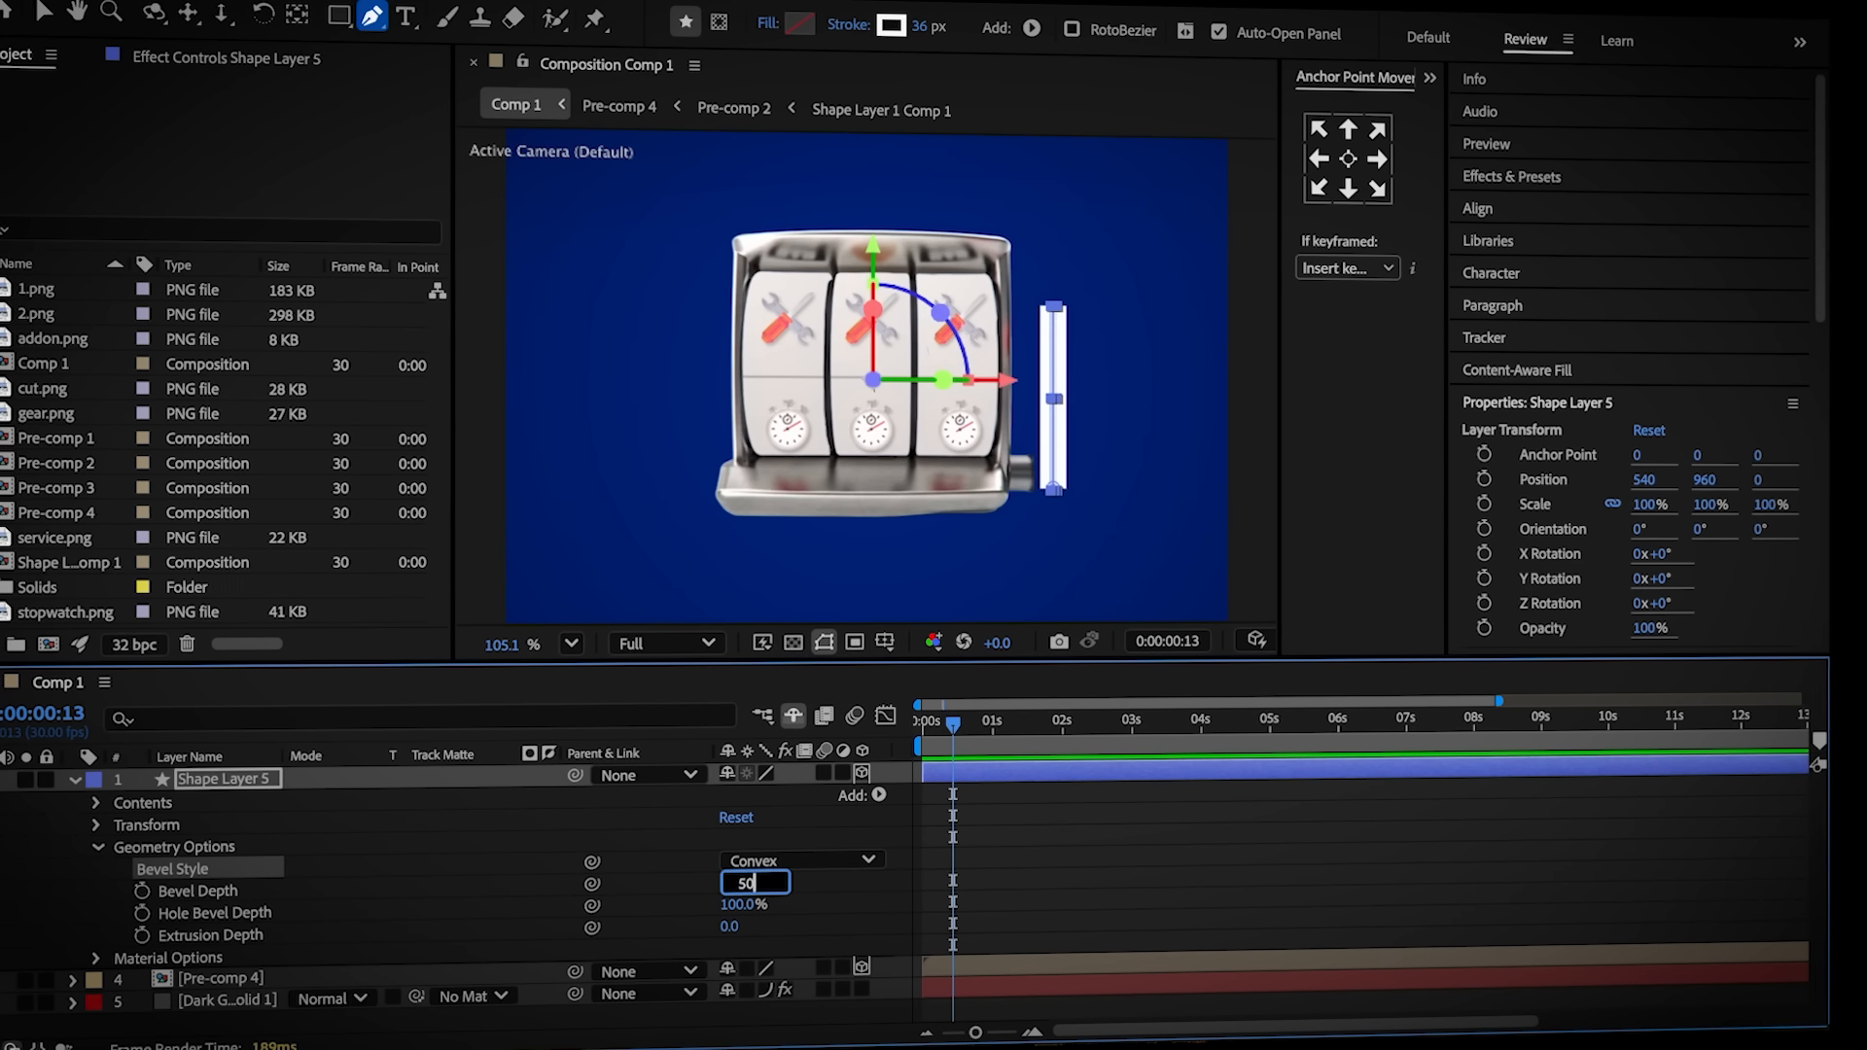
{"action": "key", "text": "Return"}
Center the lever layer's anchor point and set its Y Rotation to 90°
{"action": "key", "text": "r"}
{"action": "left_click", "coordinate": [1348, 159]}
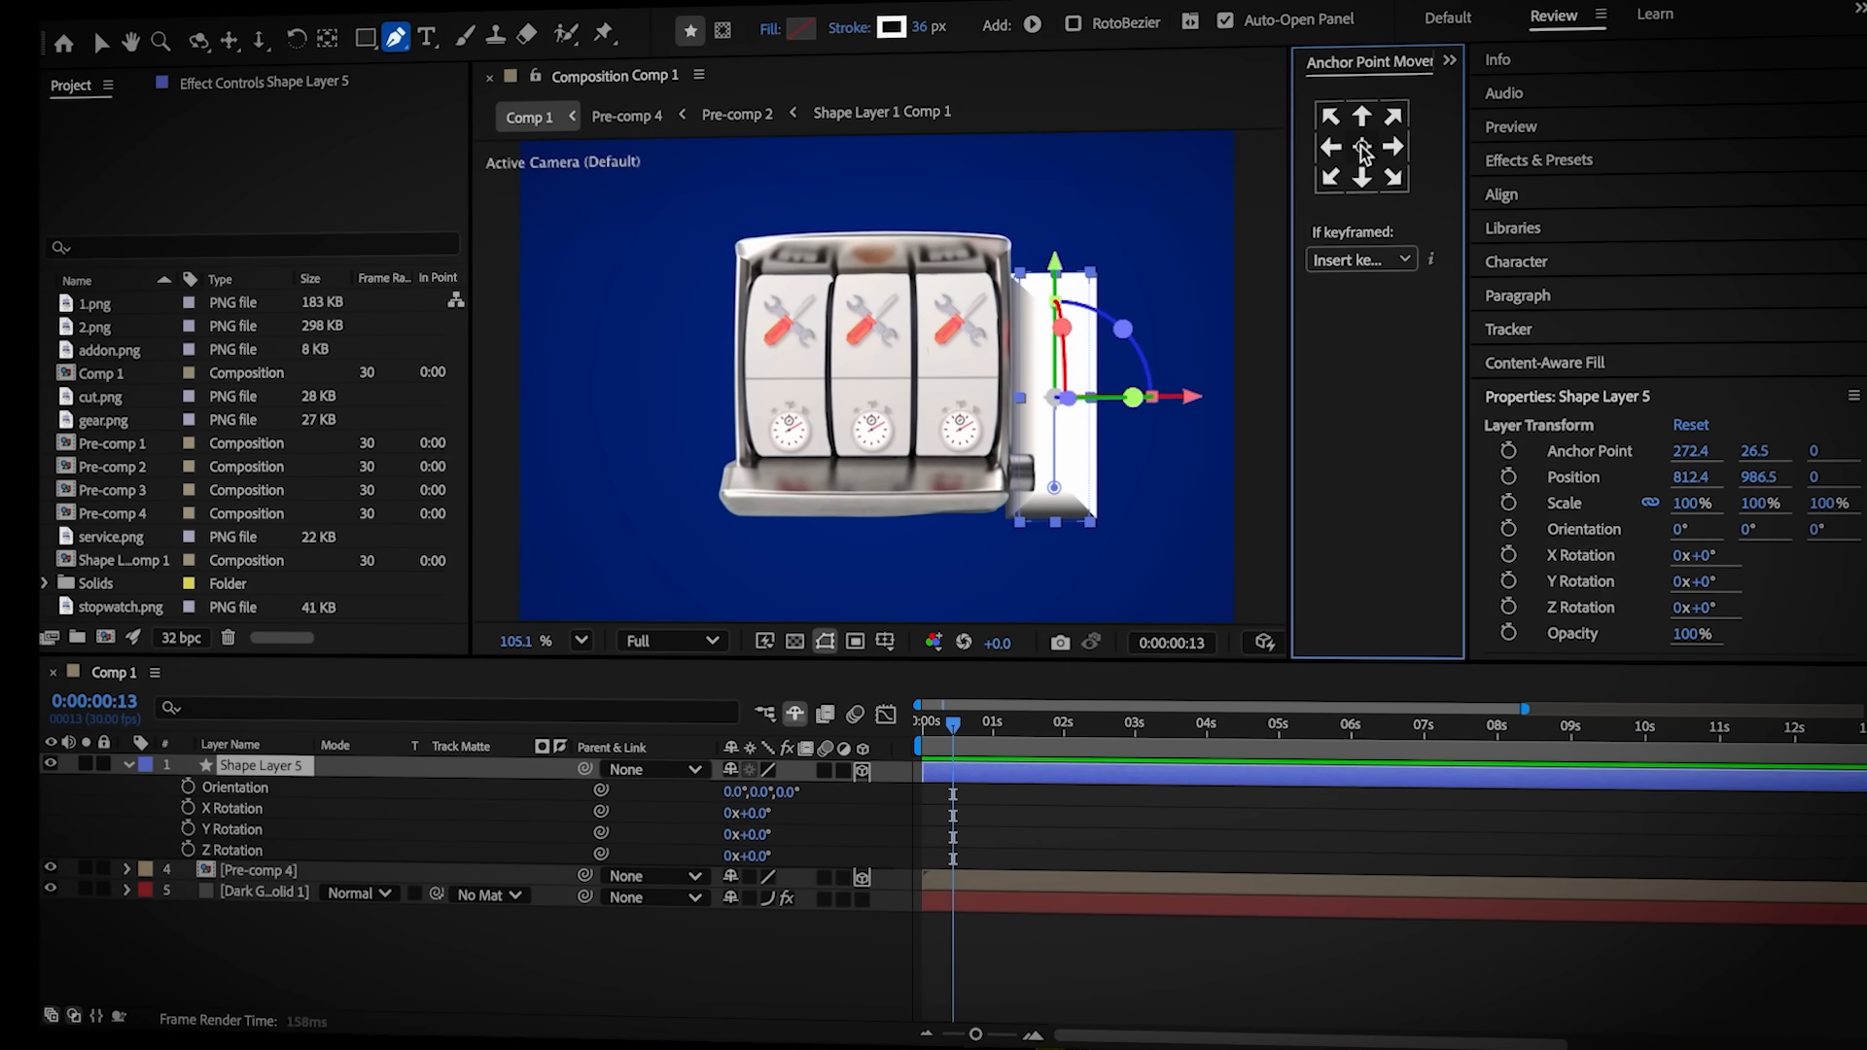
{"action": "left_click", "coordinate": [762, 837]}
{"action": "type", "text": "90"}
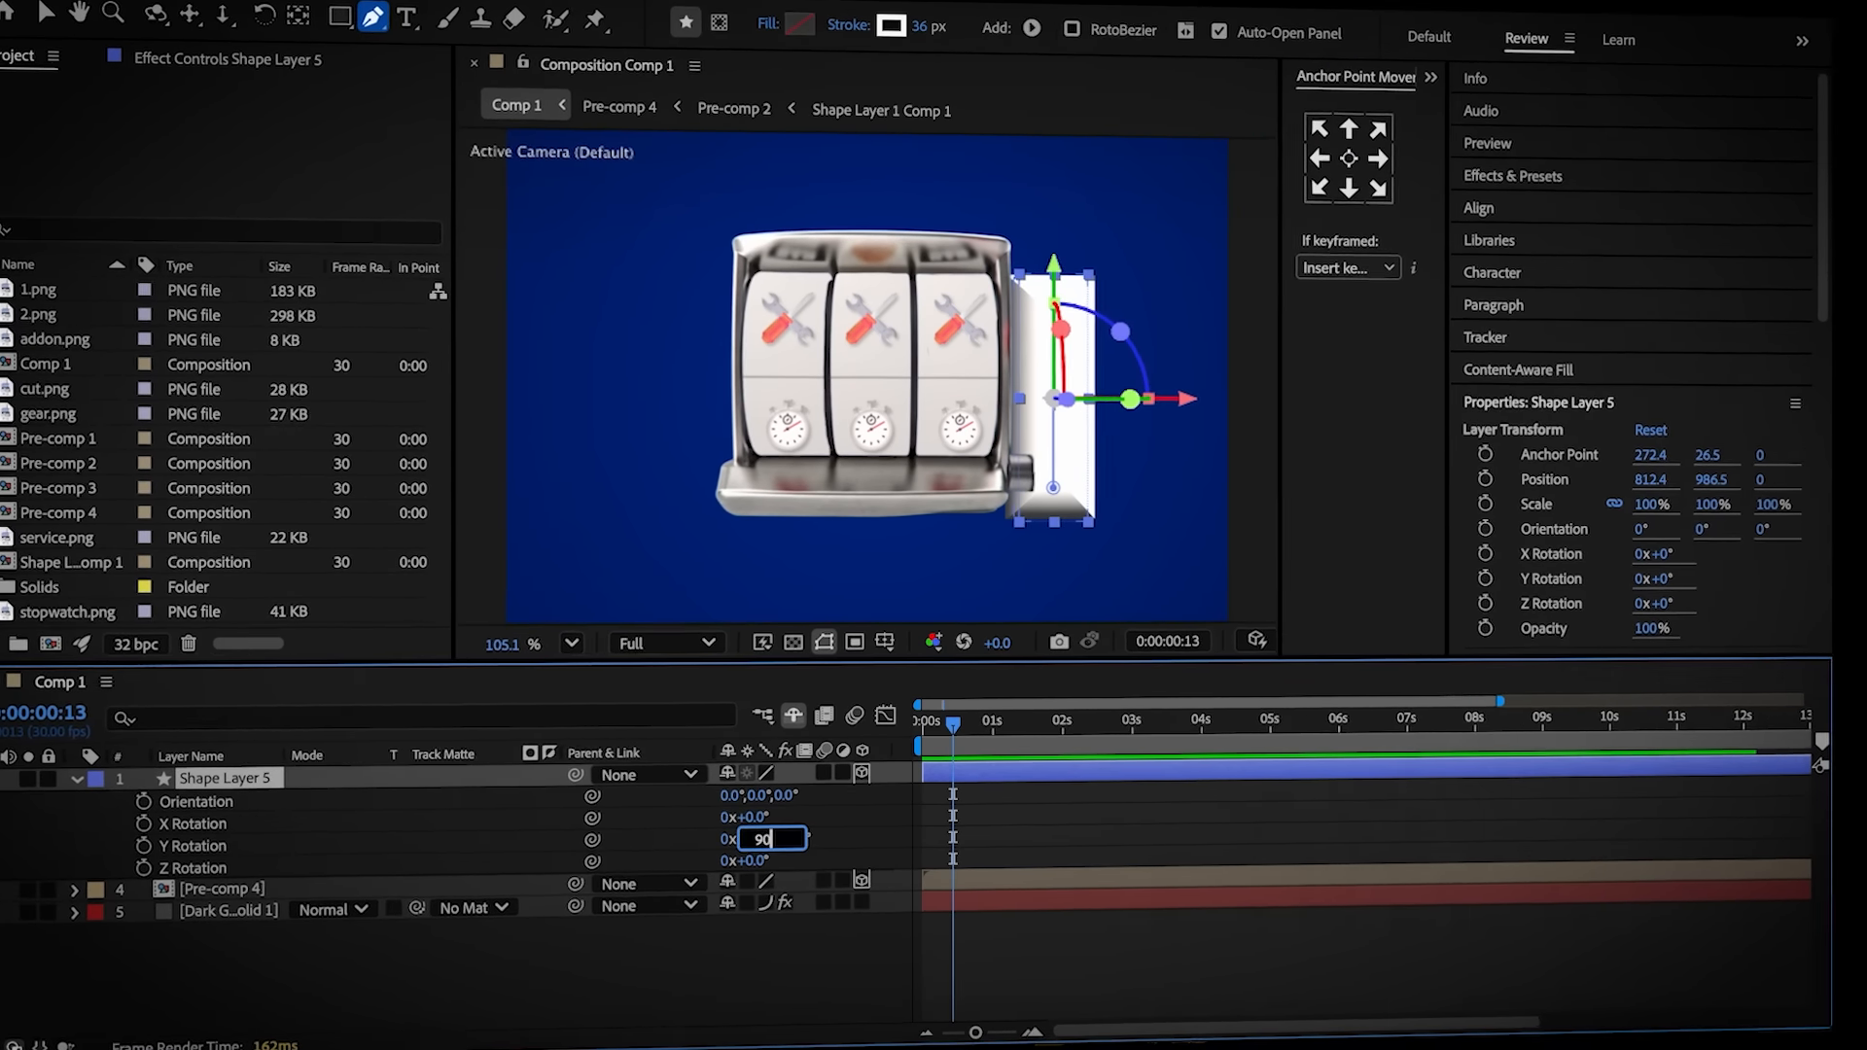
{"action": "left_click", "coordinate": [550, 825]}
Set the lever's Z scale to 22% and move it against the knob at the machine's side
{"action": "key", "text": "s"}
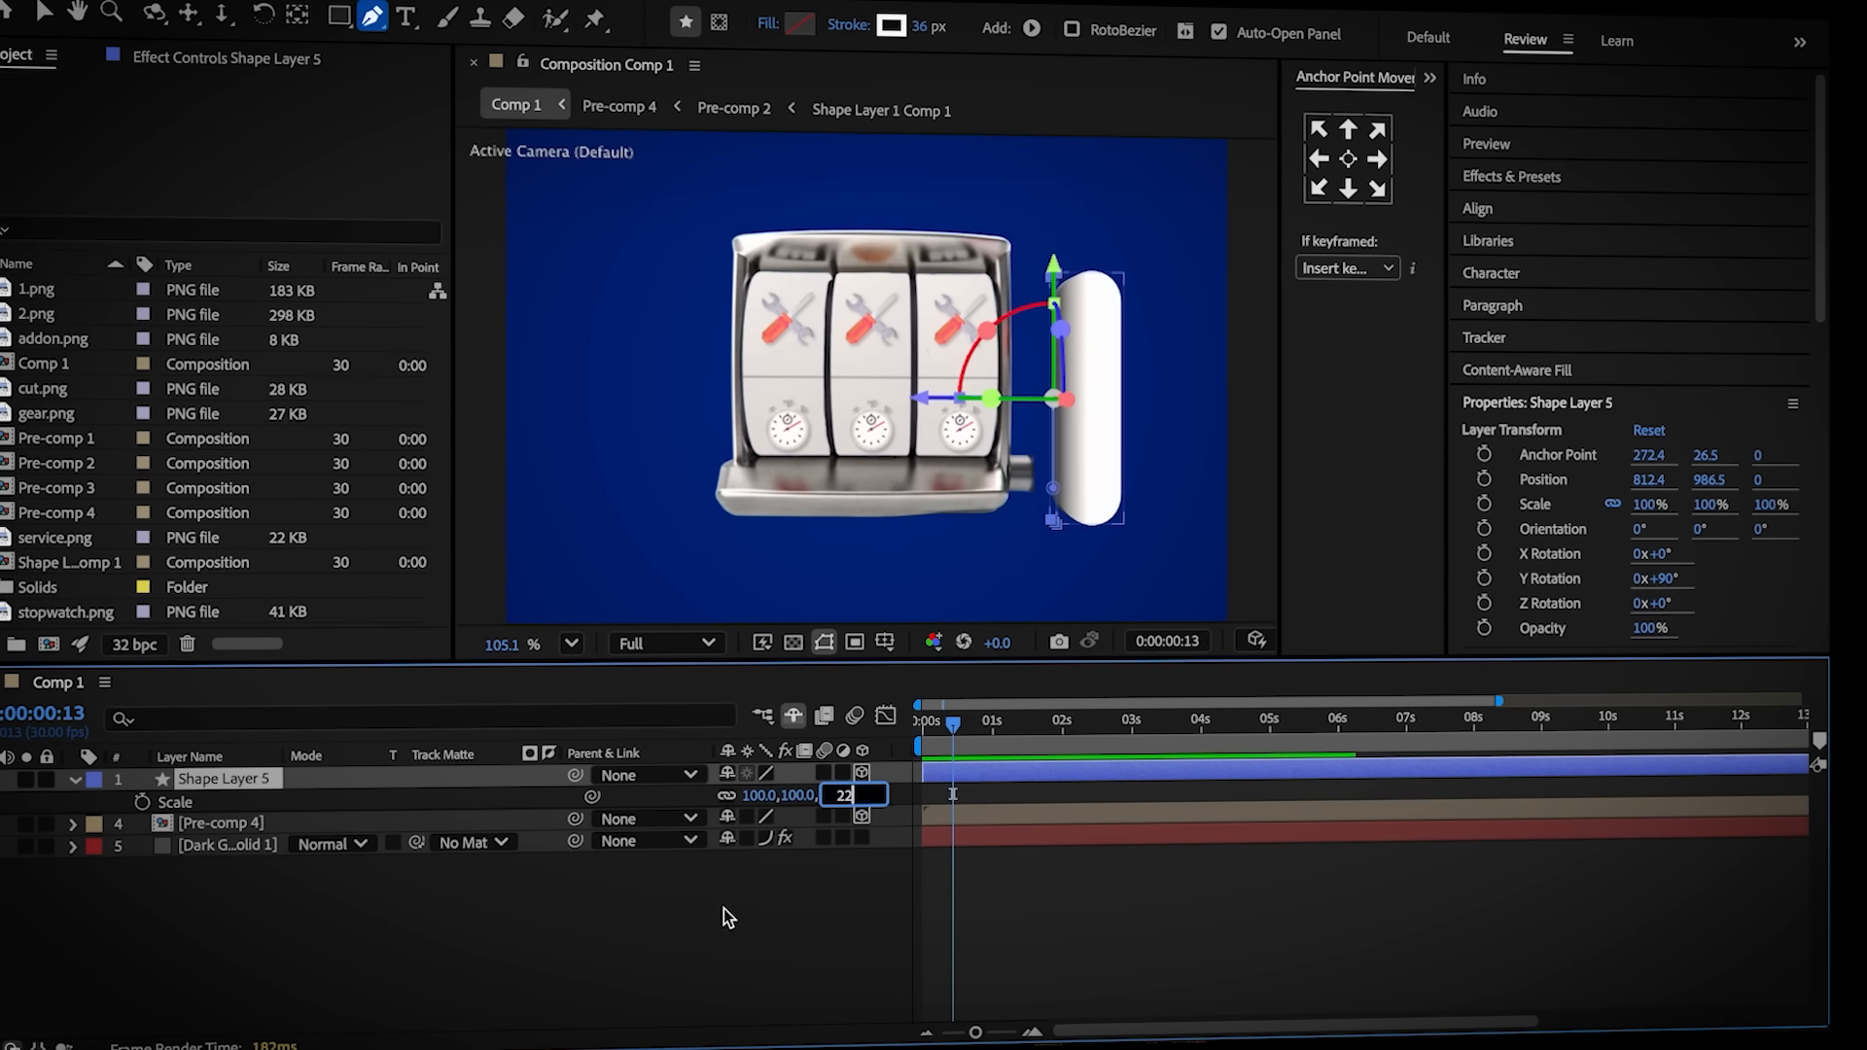
{"action": "left_click", "coordinate": [728, 917]}
{"action": "scroll", "coordinate": [1108, 506], "scroll_direction": "up", "scroll_amount": 5}
{"action": "key", "text": "v"}
{"action": "left_click_drag", "start_coordinate": [1184, 438], "coordinate": [1146, 567]}
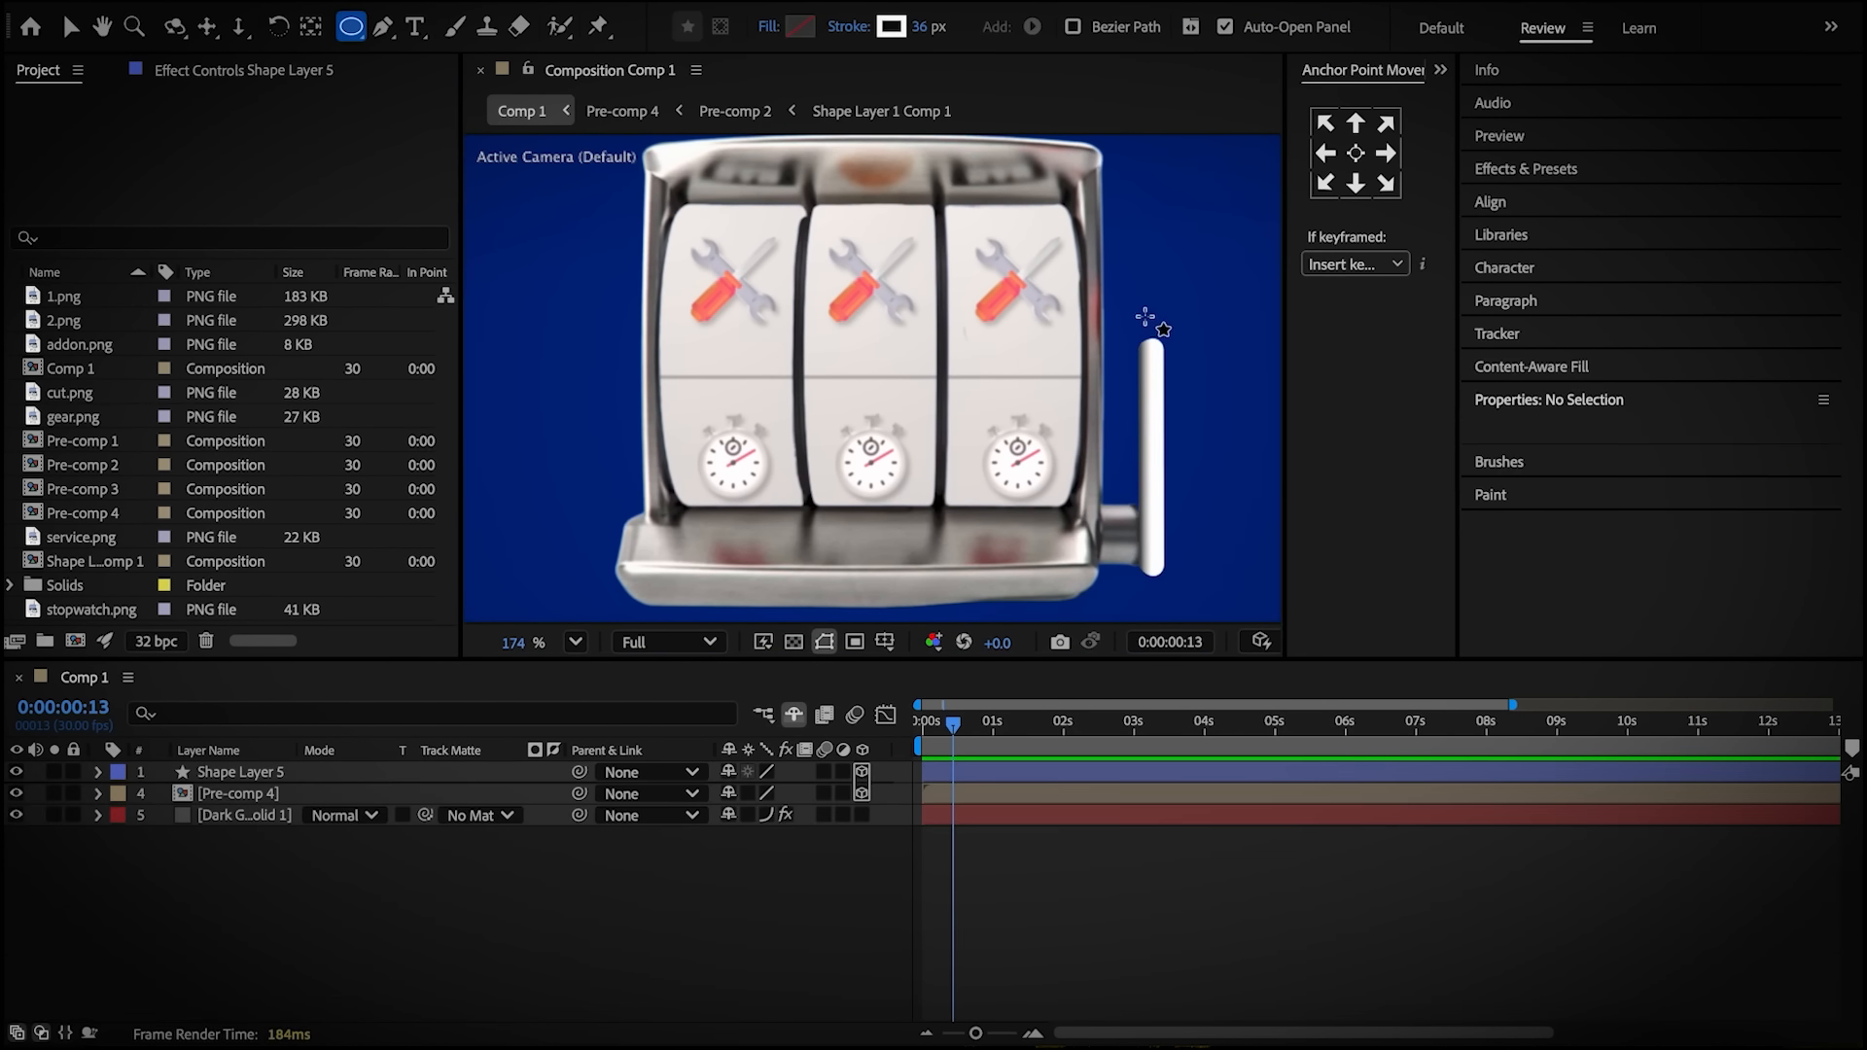
Draw a small circle at the upper end of the lever with a red fill and no stroke
{"action": "left_click_drag", "start_coordinate": [1118, 292], "coordinate": [1191, 365]}
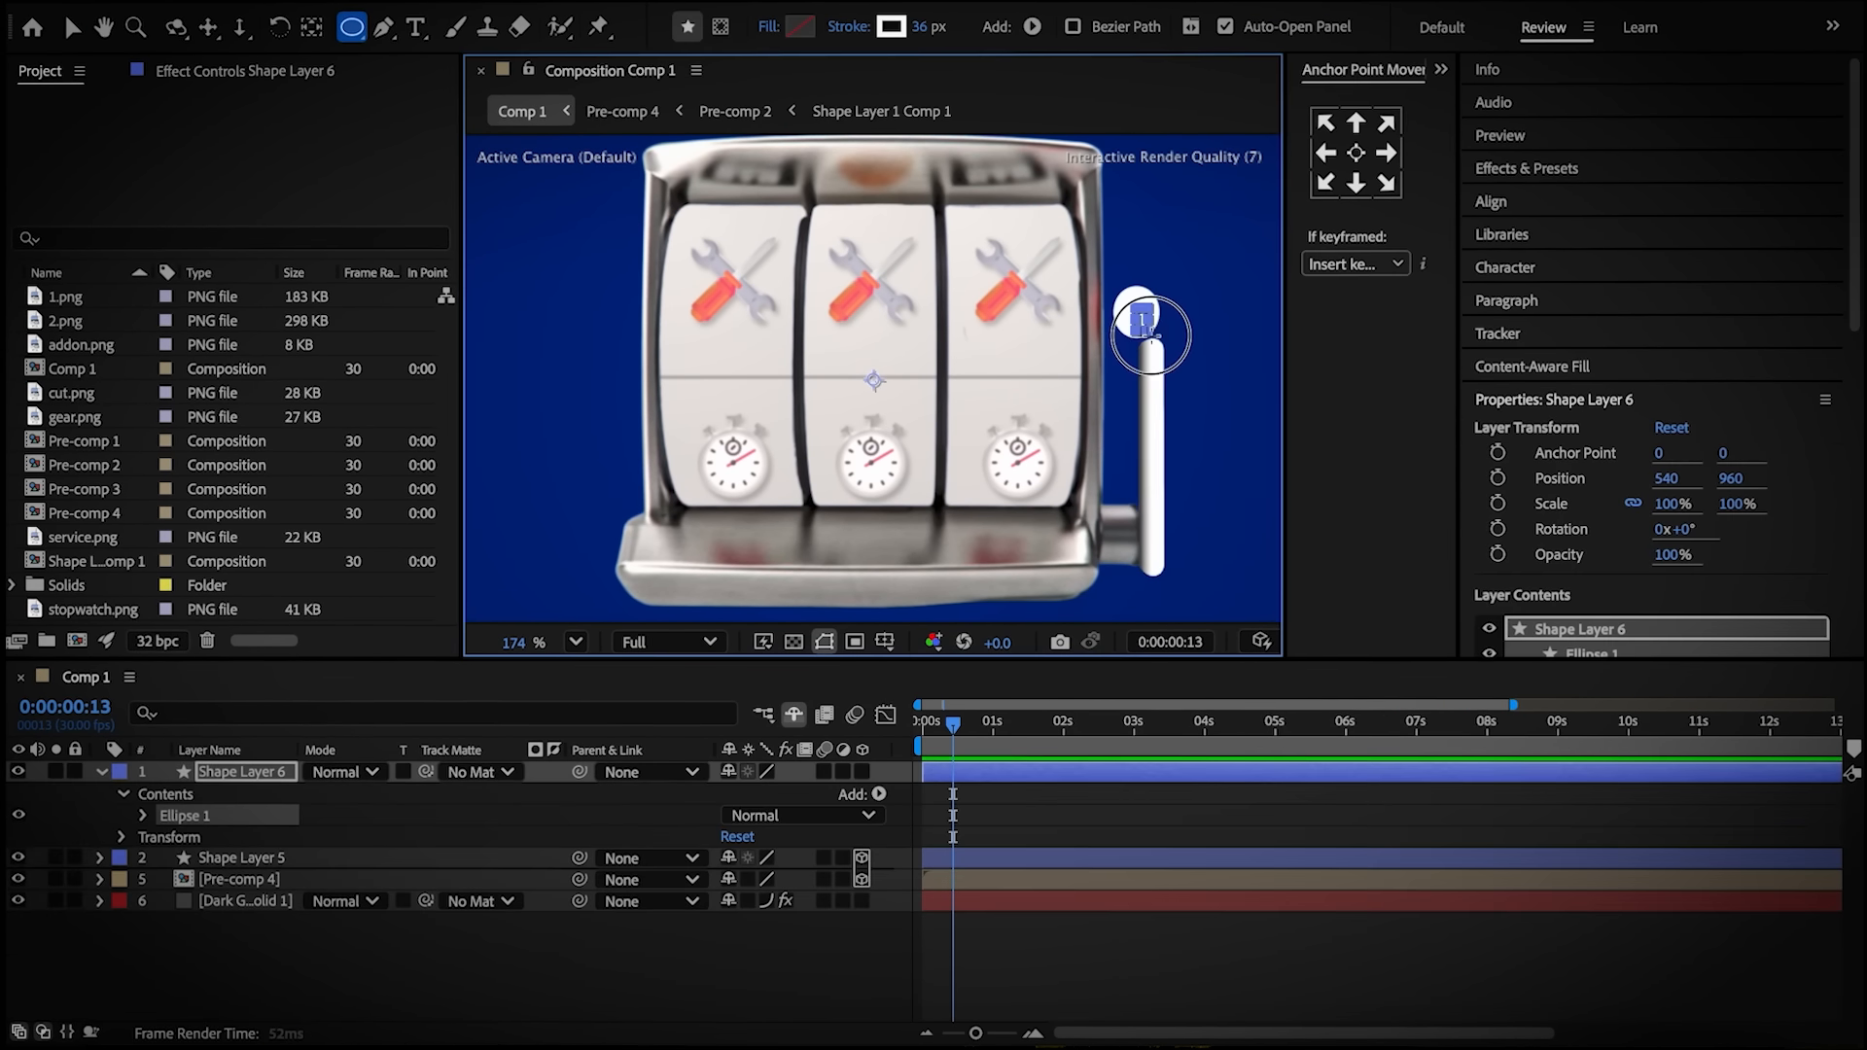
{"action": "left_click", "coordinate": [834, 43]}
{"action": "left_click", "coordinate": [799, 459]}
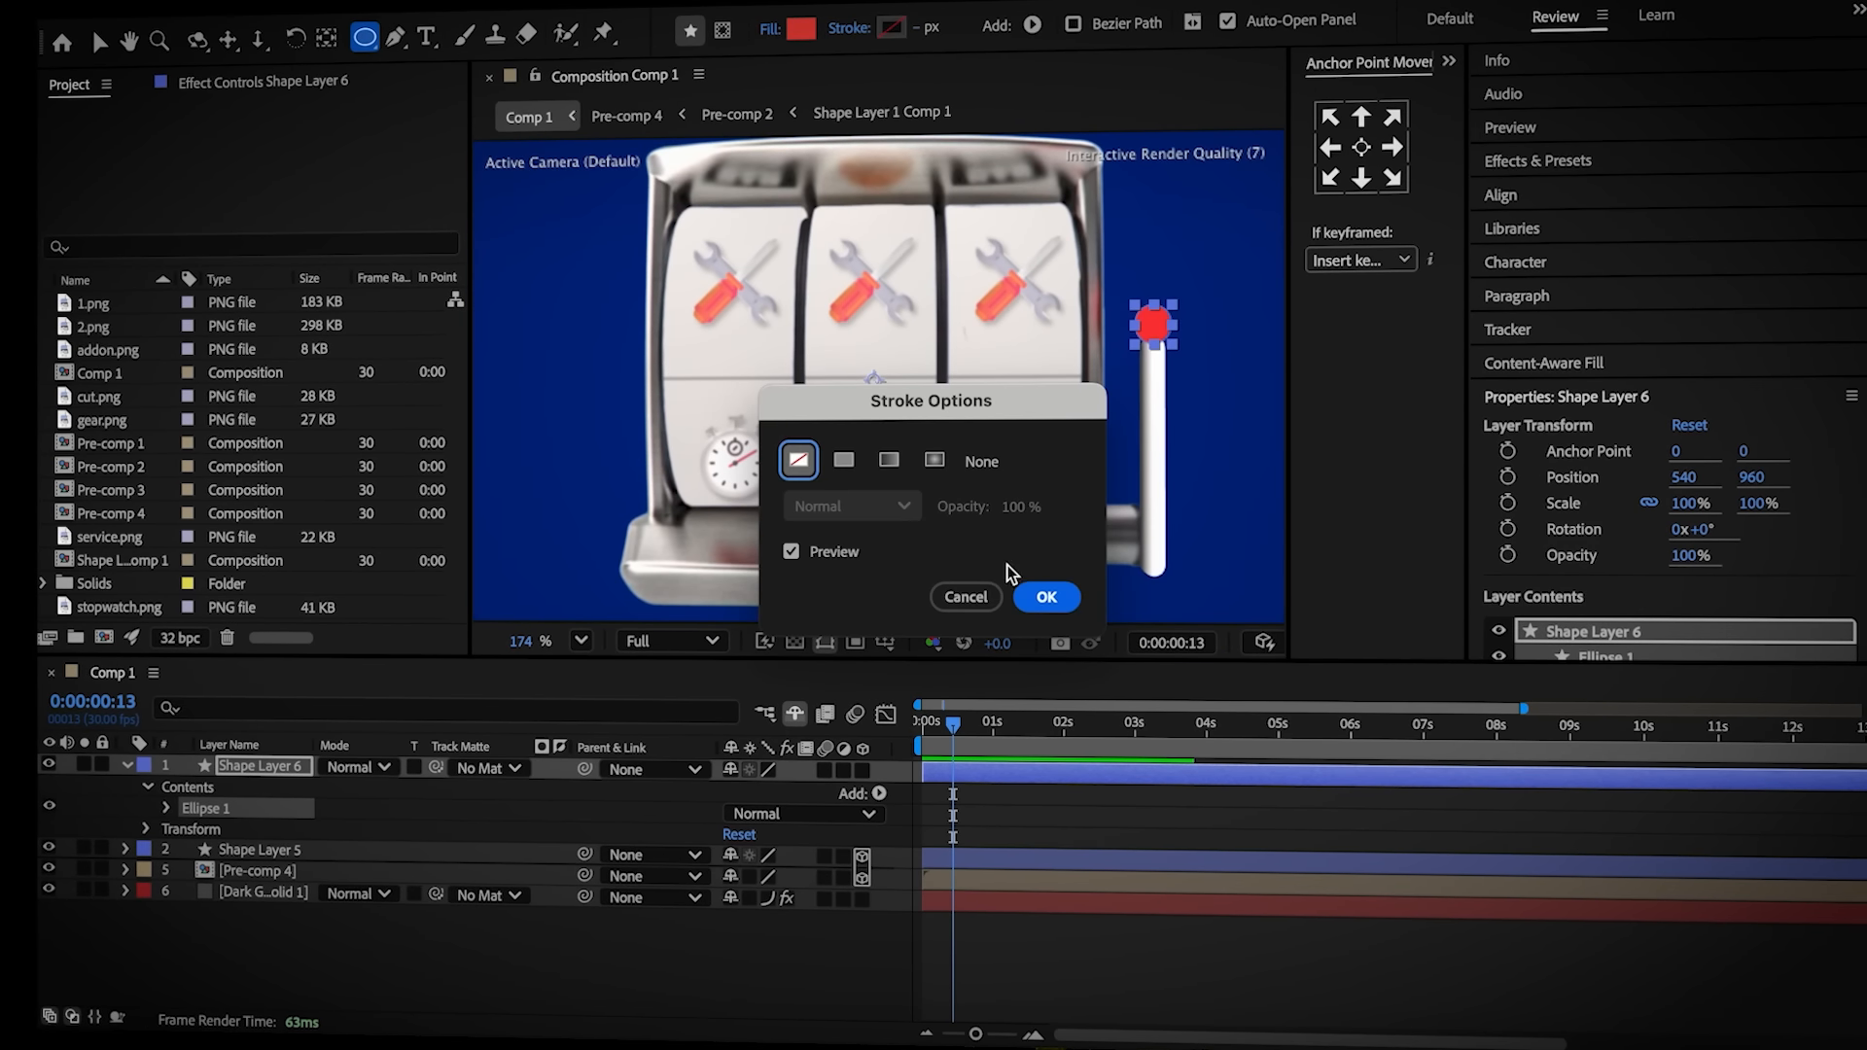
{"action": "left_click", "coordinate": [1046, 598]}
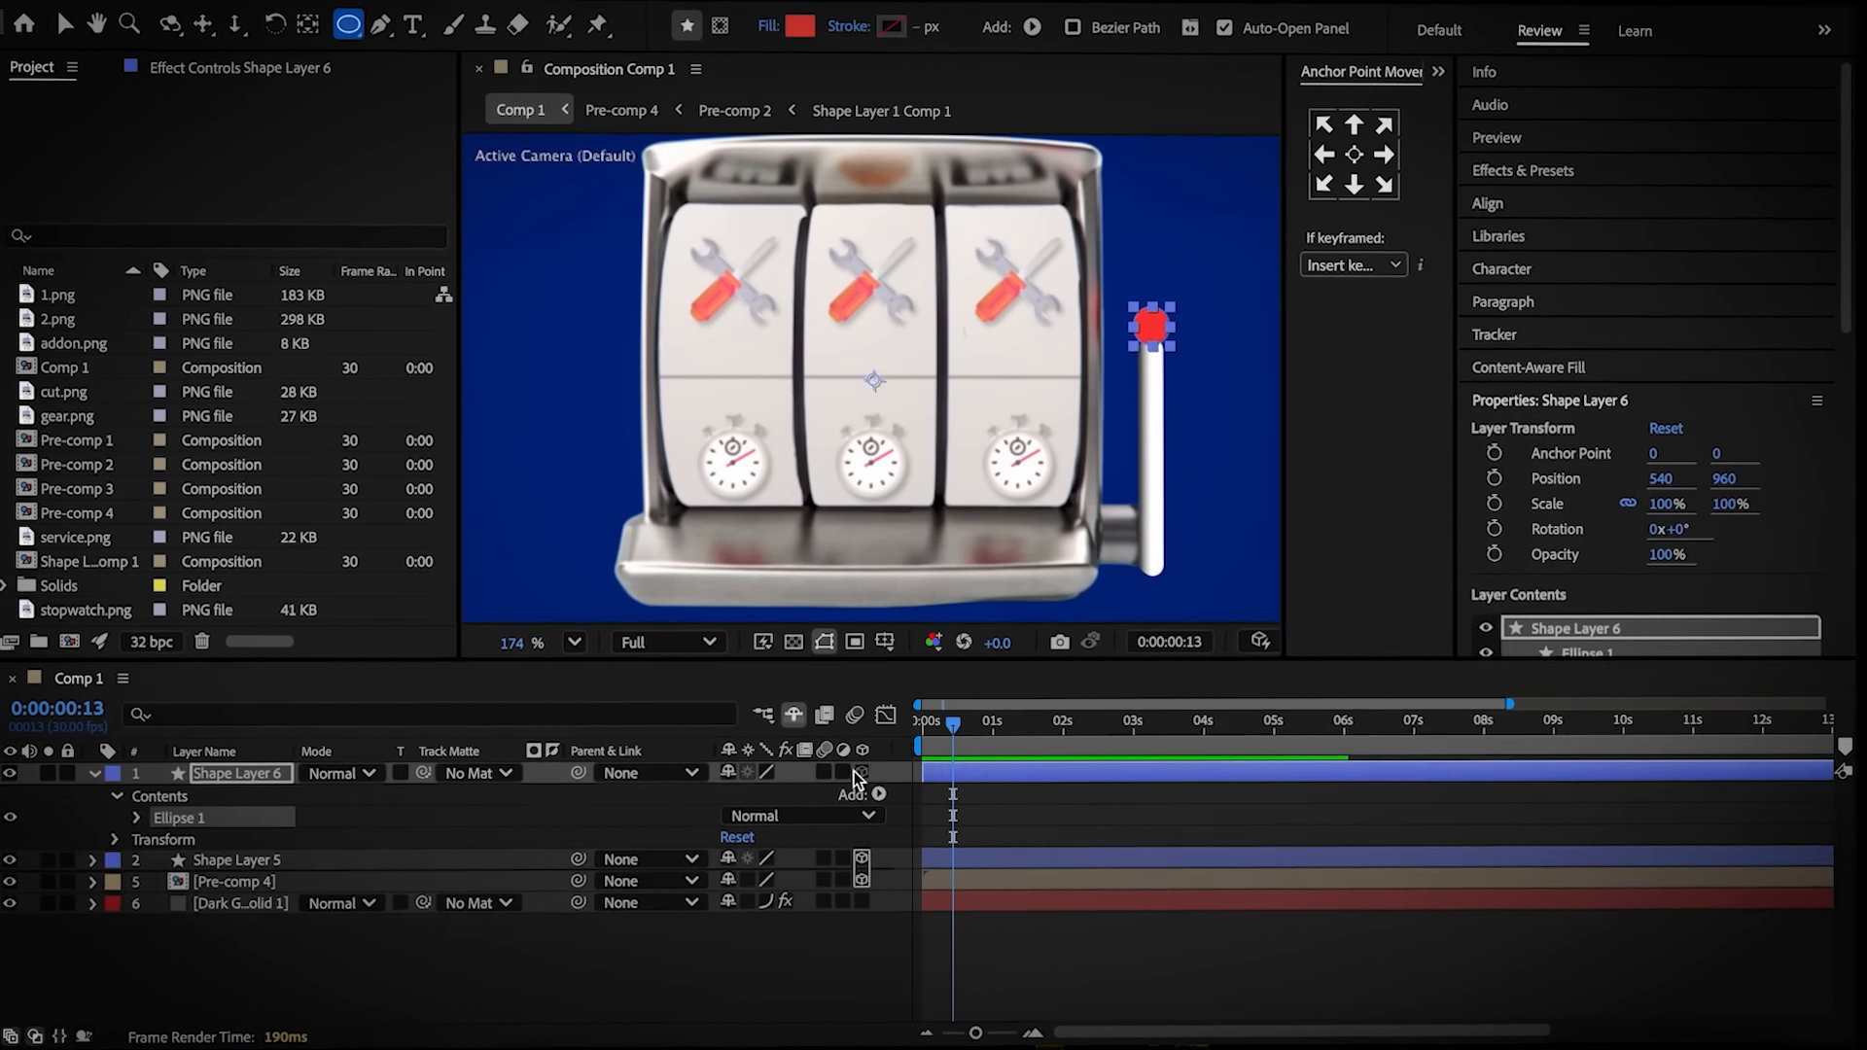
Make the red circle's layer 3D, center its anchor point, and set the ellipse path size to 2.0 by 2.1
{"action": "left_click", "coordinate": [861, 773]}
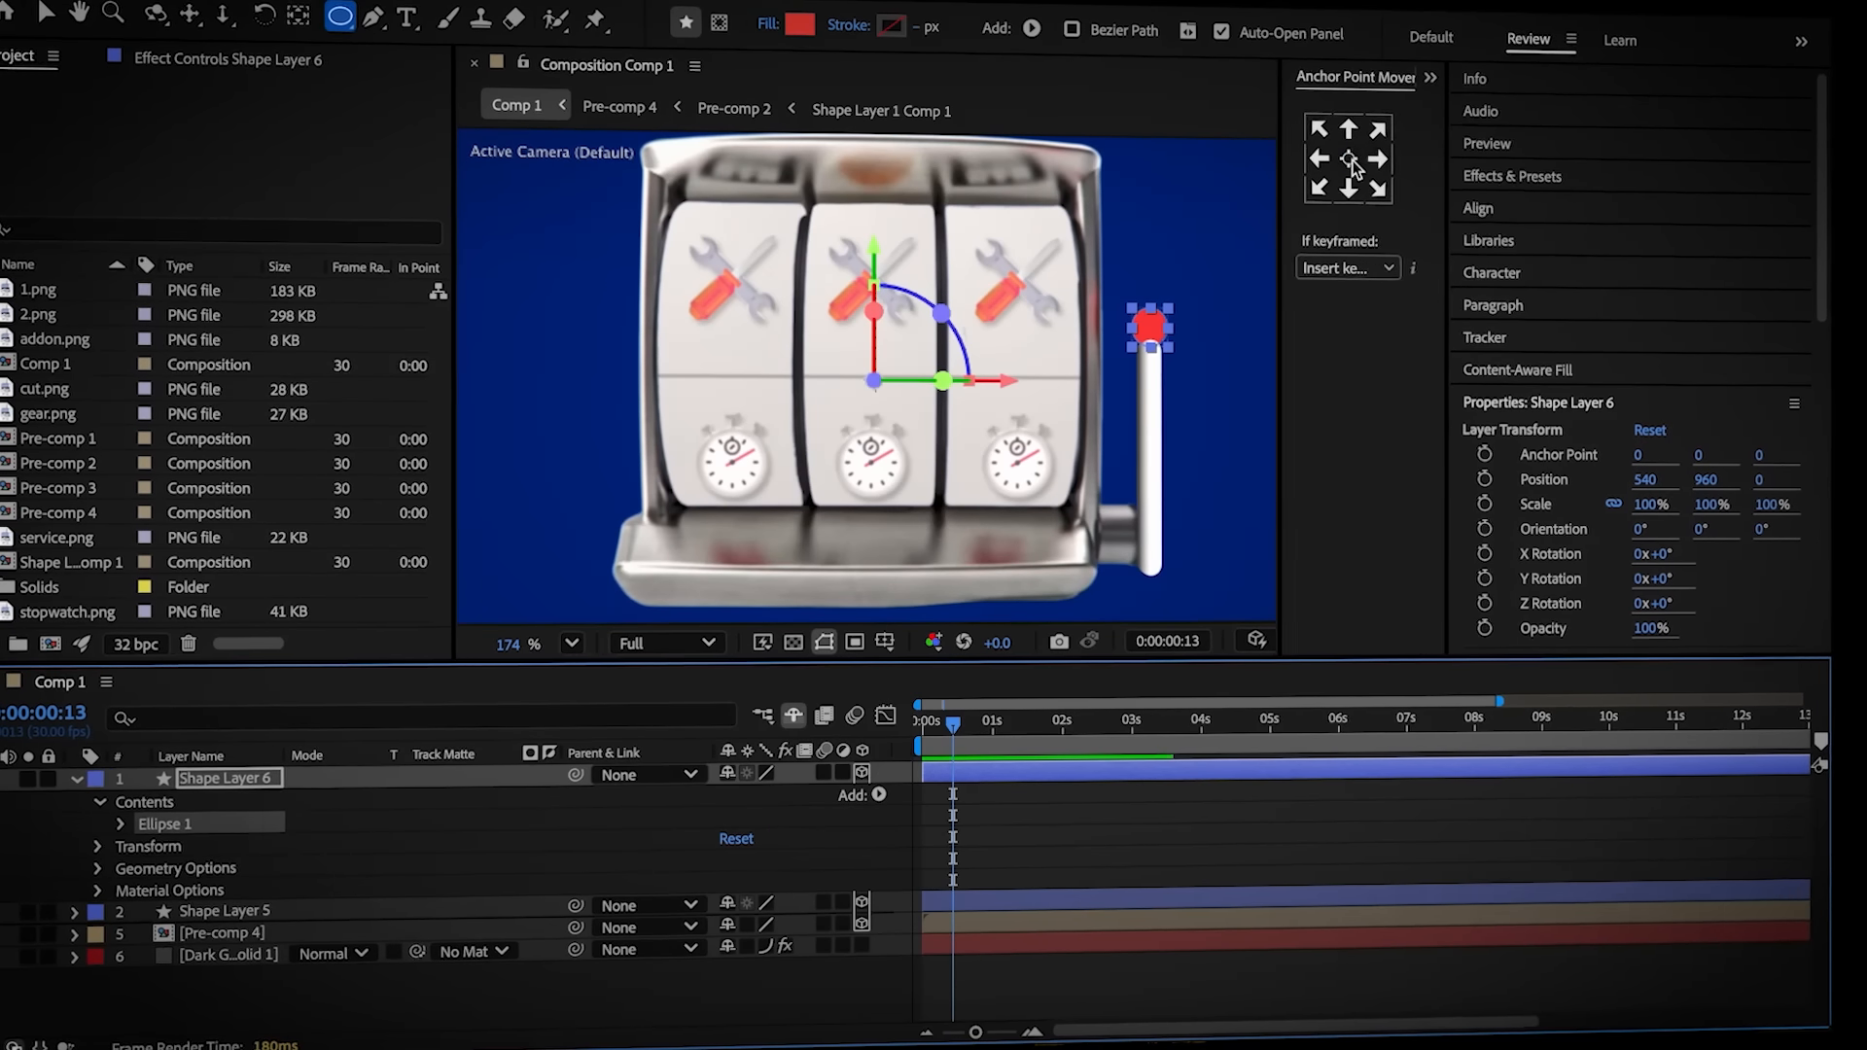
{"action": "type", "text": "2.0,2.1"}
{"action": "left_click", "coordinate": [494, 886]}
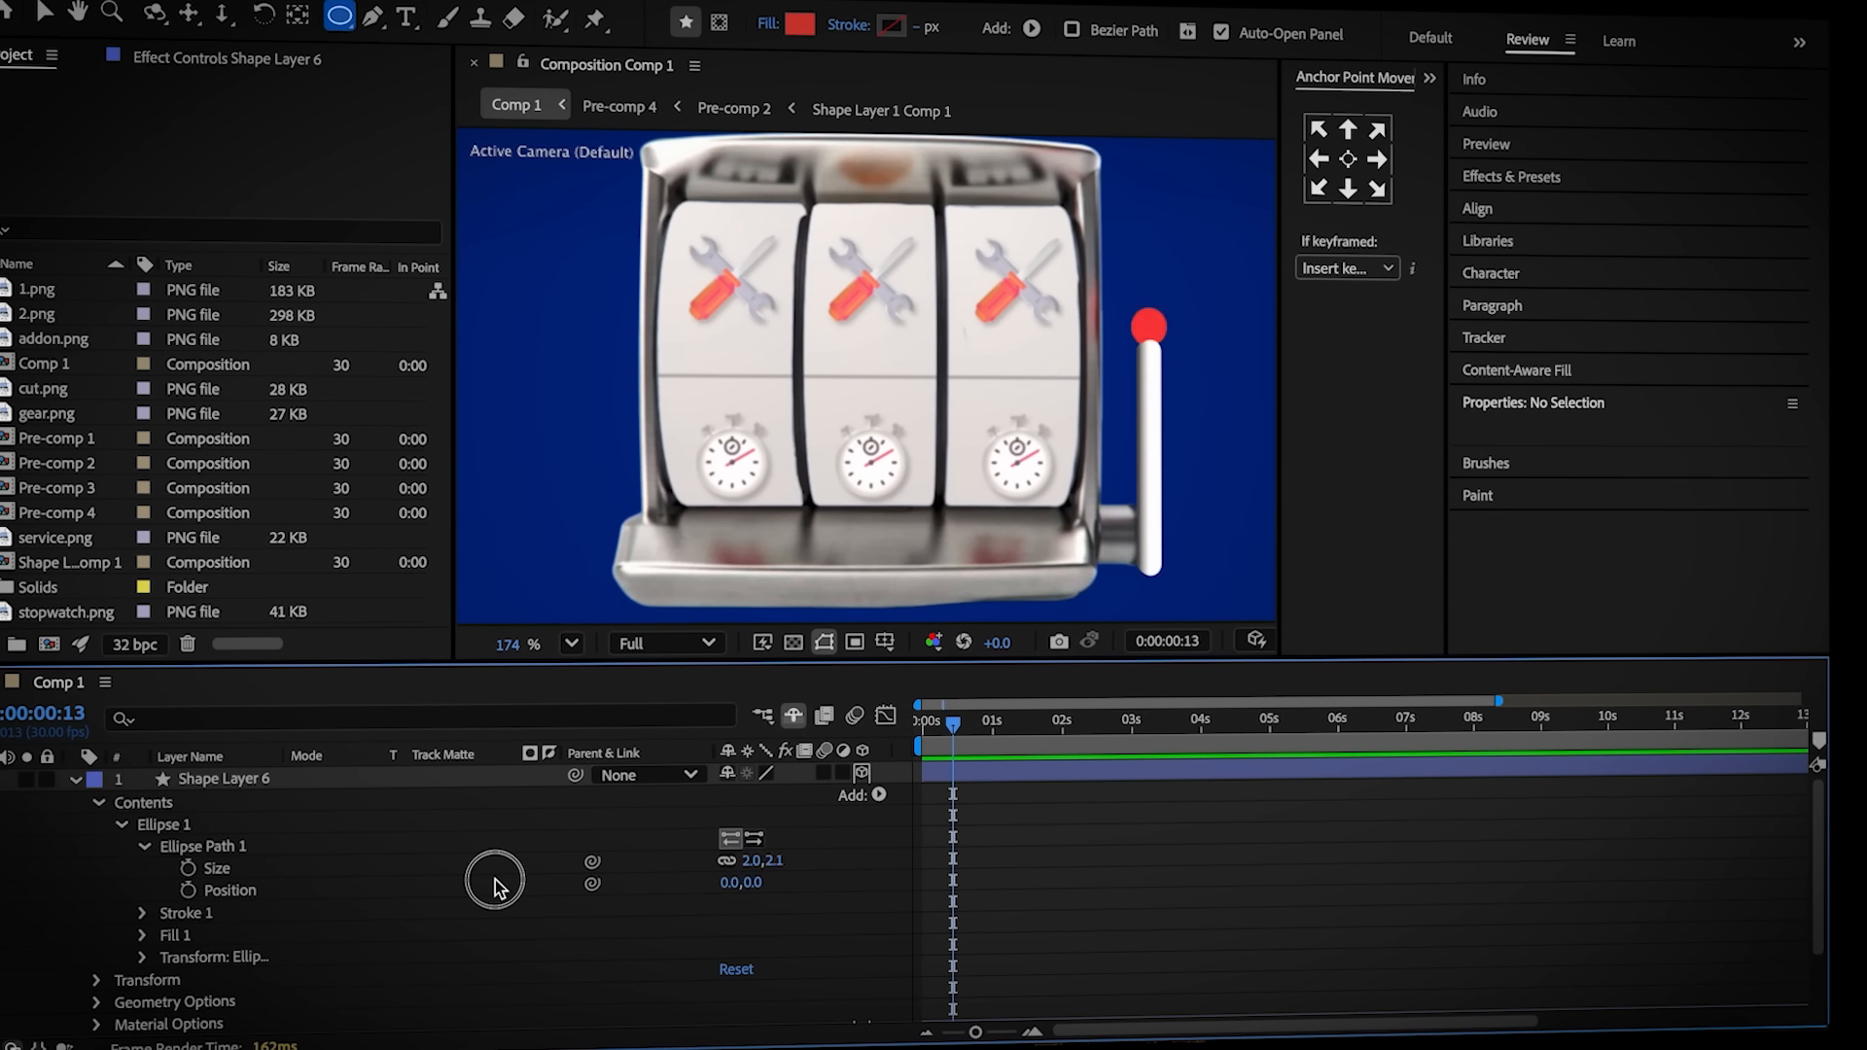
Give the red circle's layer a Convex bevel style and increase its bevel depth
{"action": "left_click", "coordinate": [99, 803]}
{"action": "left_click", "coordinate": [99, 847]}
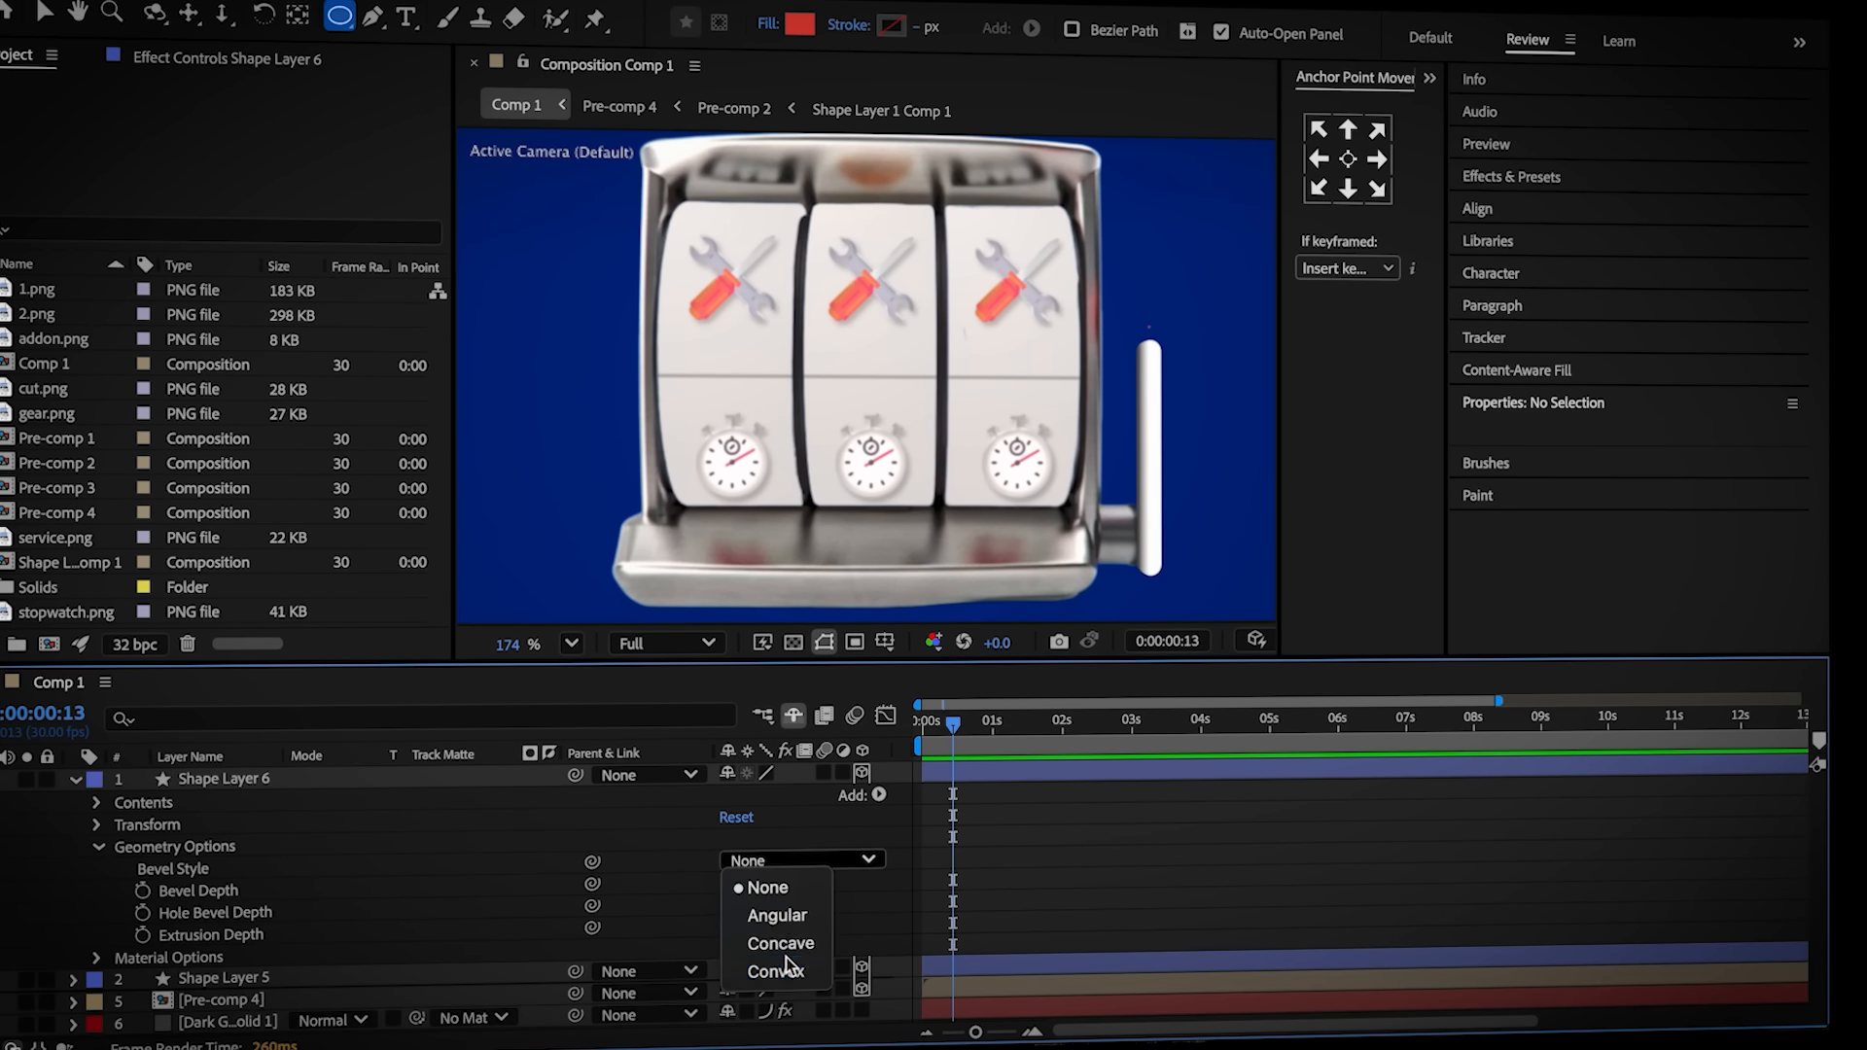
{"action": "left_click", "coordinate": [789, 967]}
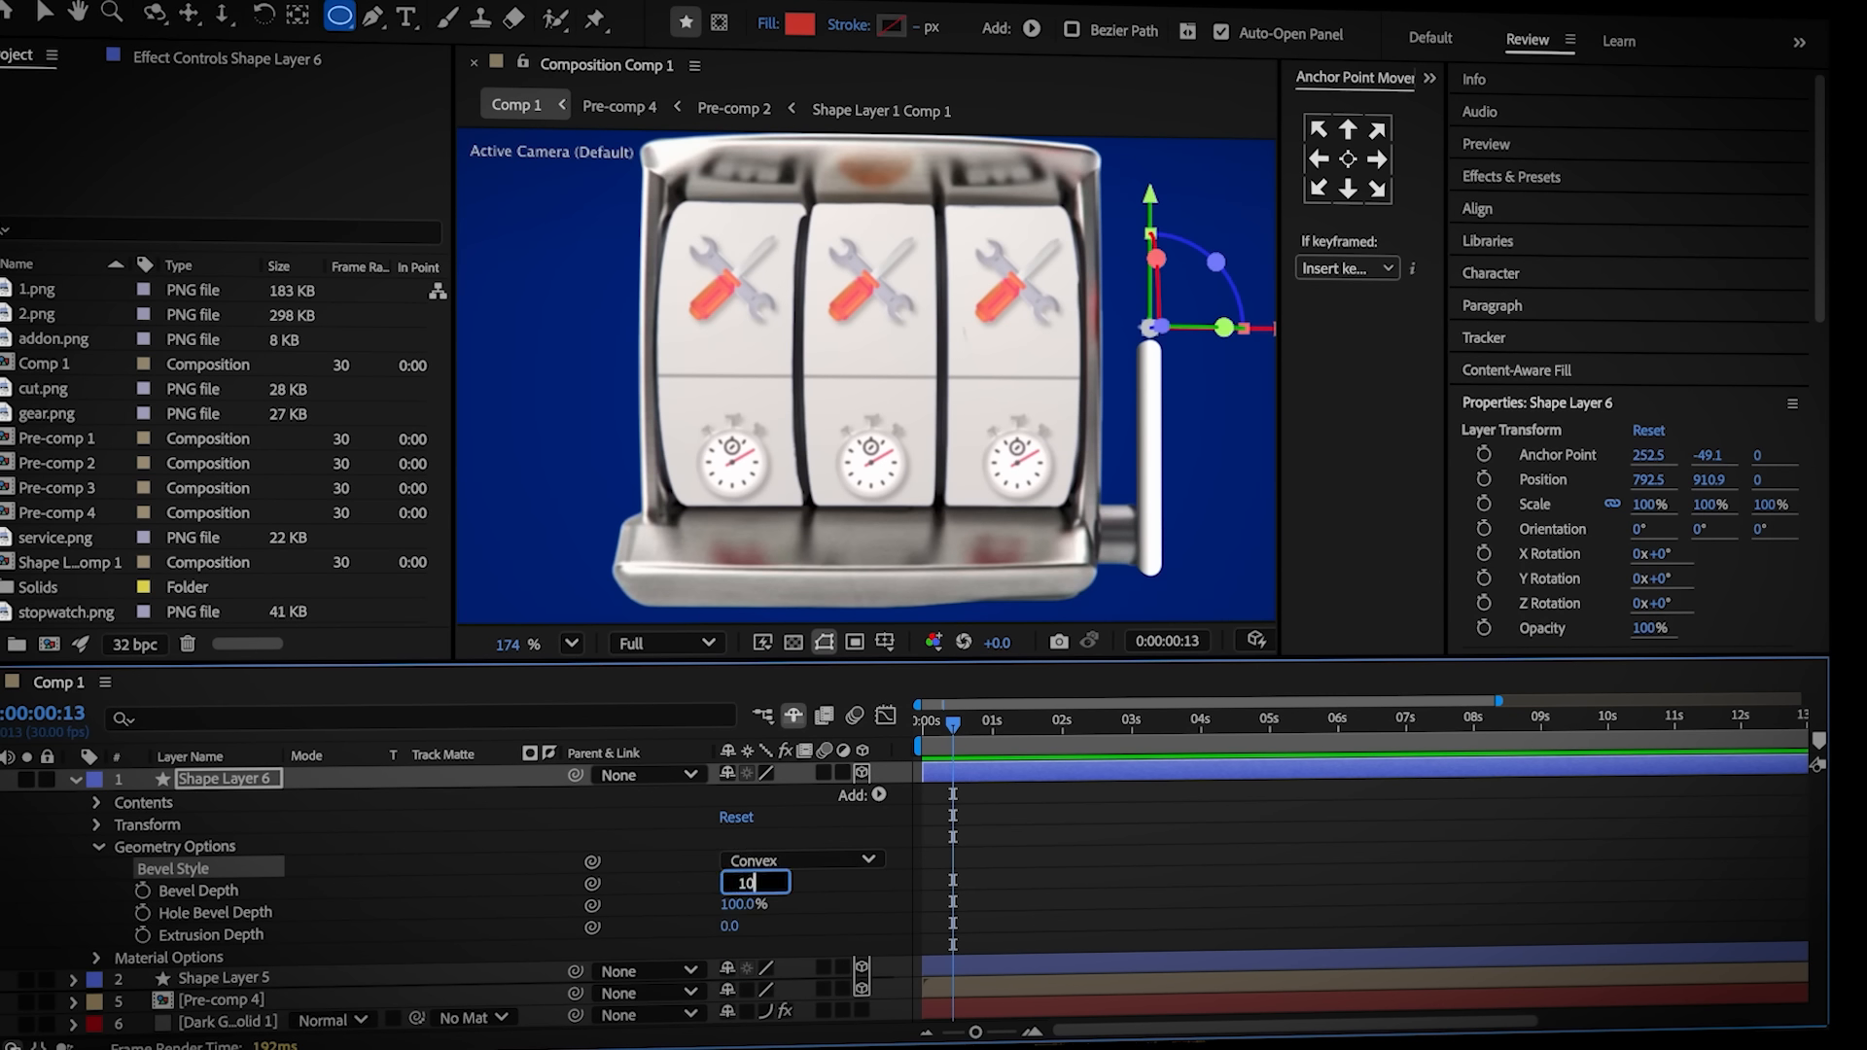
{"action": "key", "text": "Return"}
Fit the red ball onto the lever at 20% scale and Z position 9, and parent it to the lever layer
{"action": "key", "text": "s"}
{"action": "mouse_move", "coordinate": [844, 793]}
{"action": "left_mouse_down"}
{"action": "mouse_move", "coordinate": [771, 796]}
{"action": "mouse_move", "coordinate": [817, 796]}
{"action": "left_mouse_up"}
{"action": "key", "text": "v"}
{"action": "key", "text": "p"}
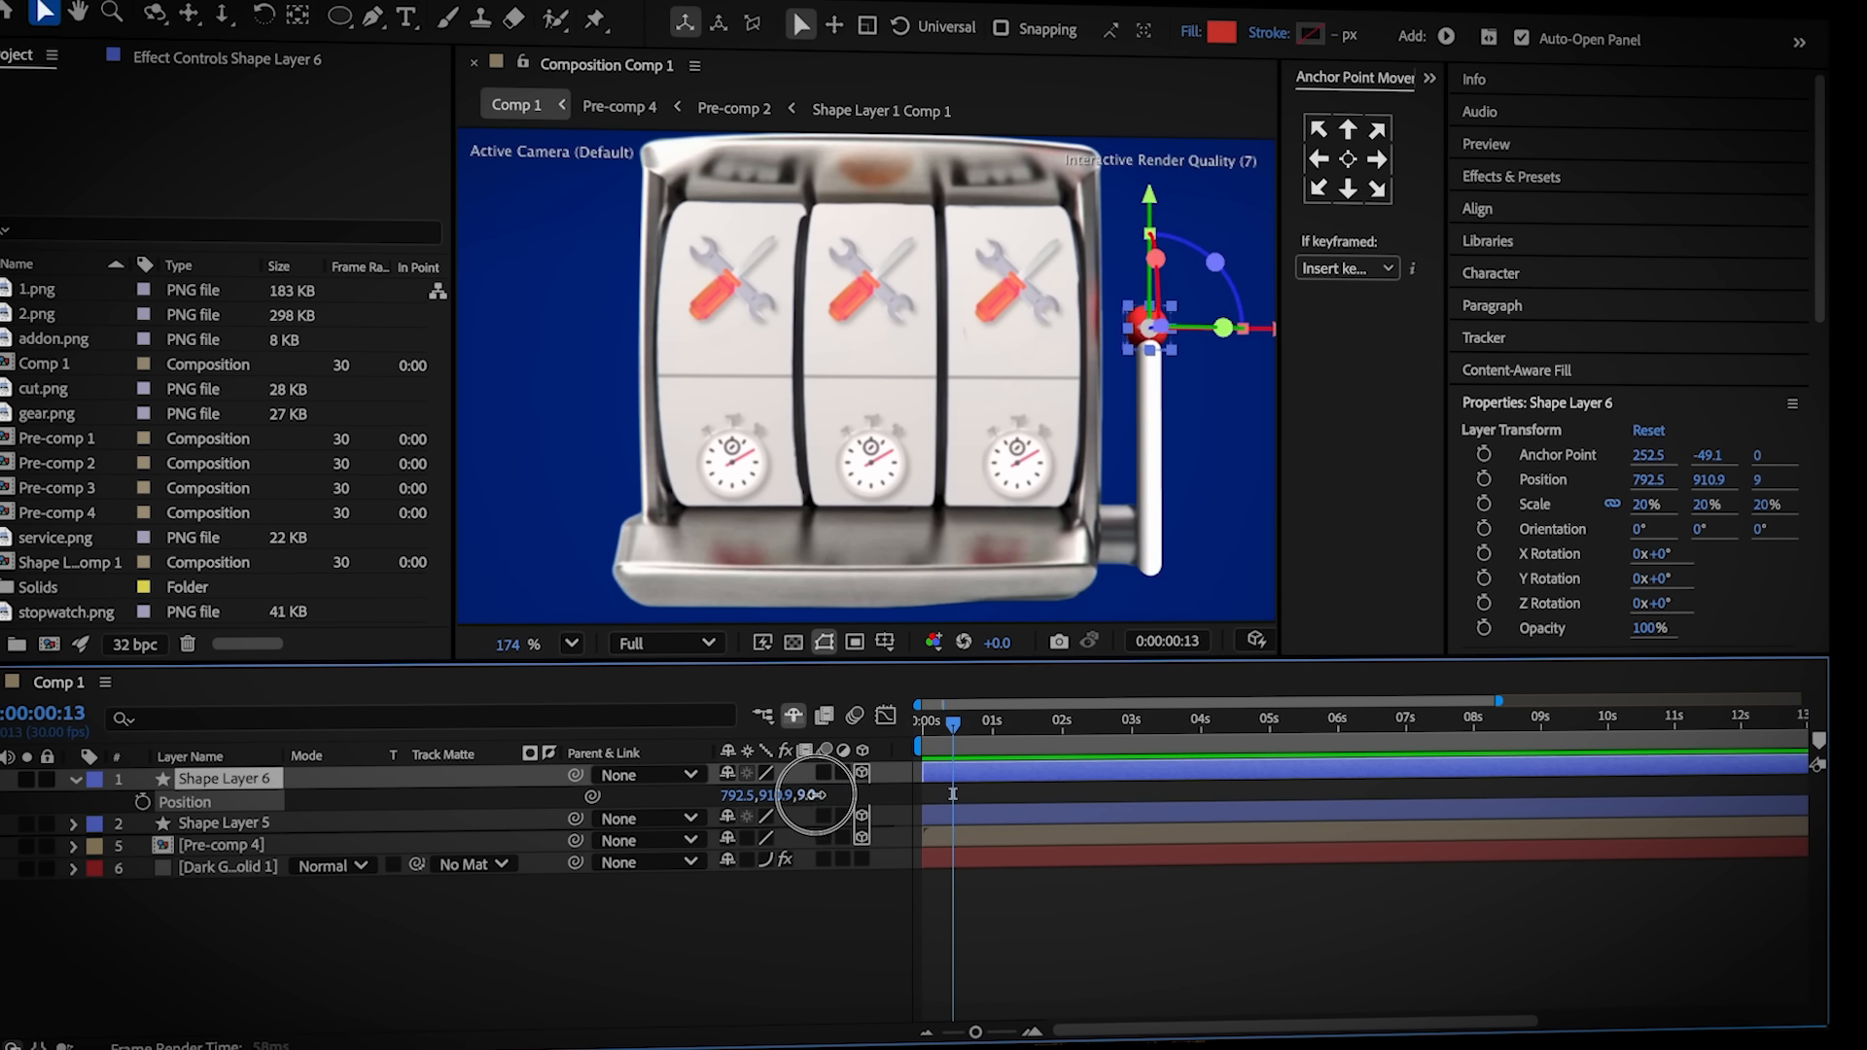
{"action": "left_click_drag", "start_coordinate": [575, 775], "coordinate": [229, 824]}
{"action": "left_click_drag", "start_coordinate": [230, 824], "coordinate": [227, 824]}
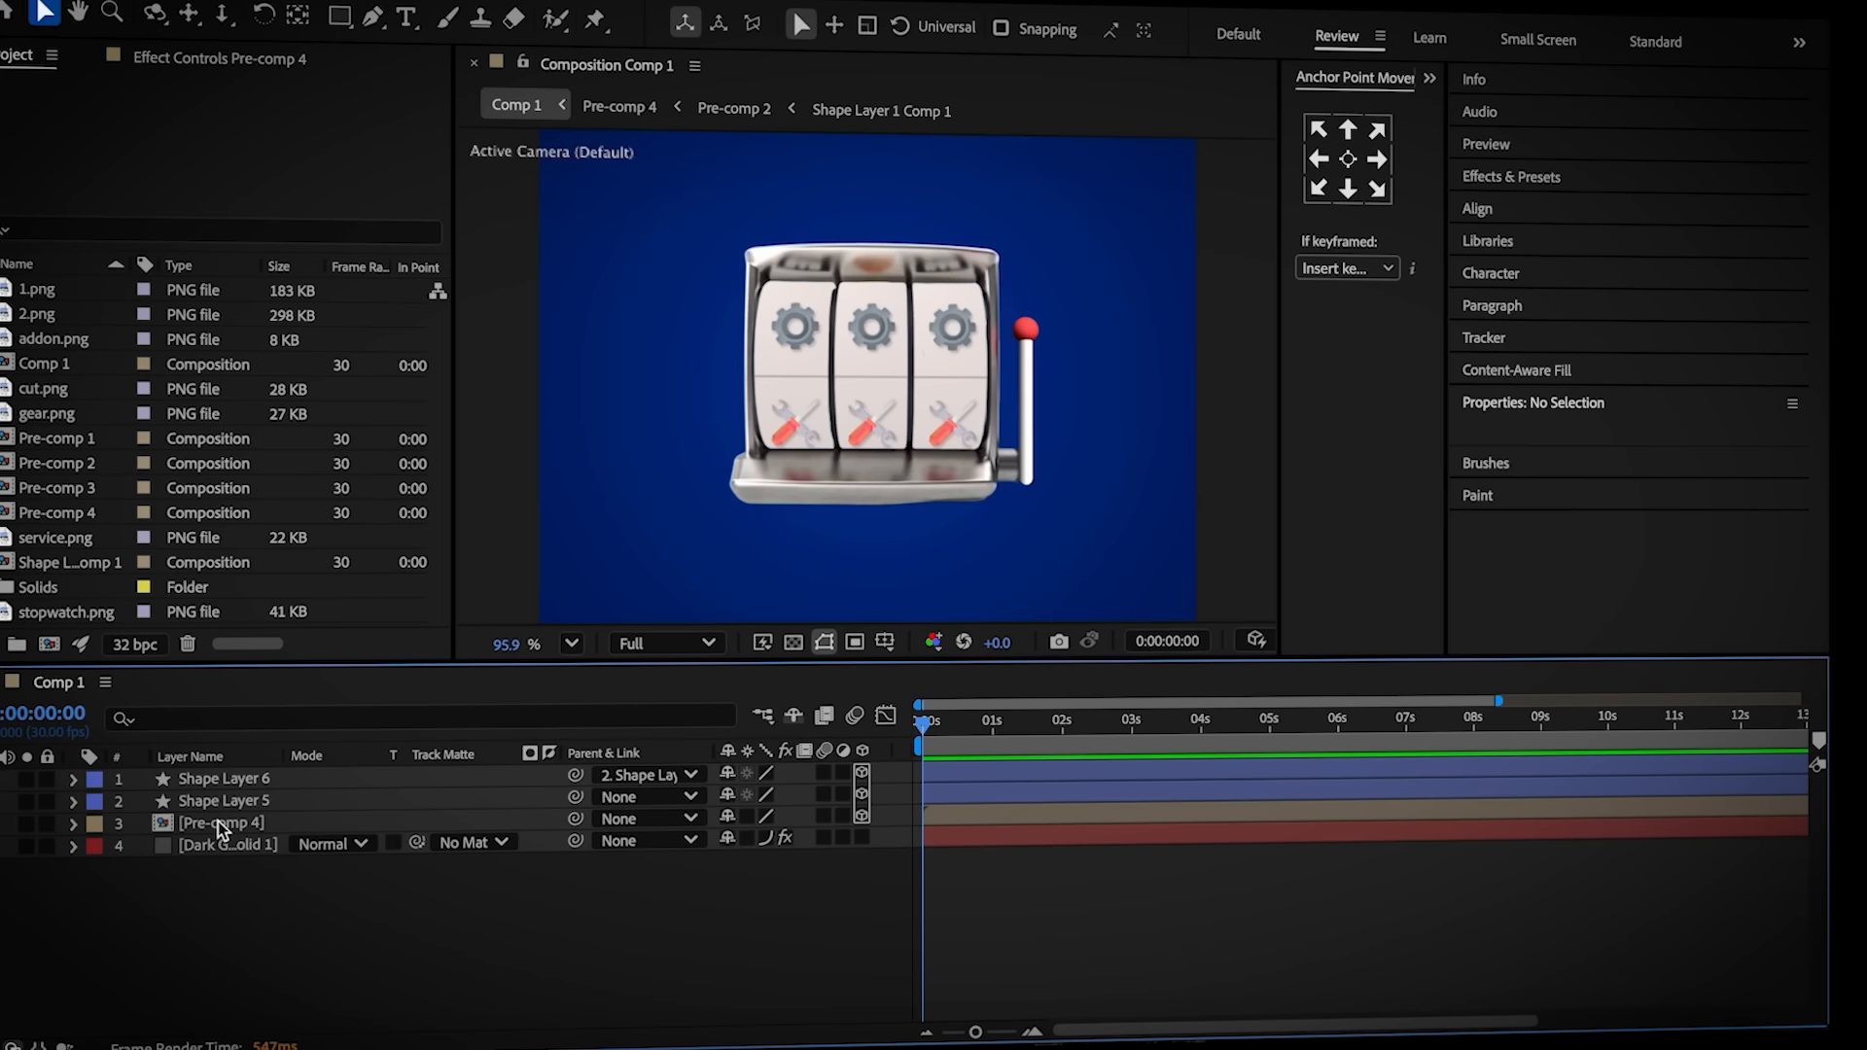
Inside Pre-comp 2, parent the cube comp and the five icon layers to Shape Layer 1
{"action": "double_click", "coordinate": [219, 823]}
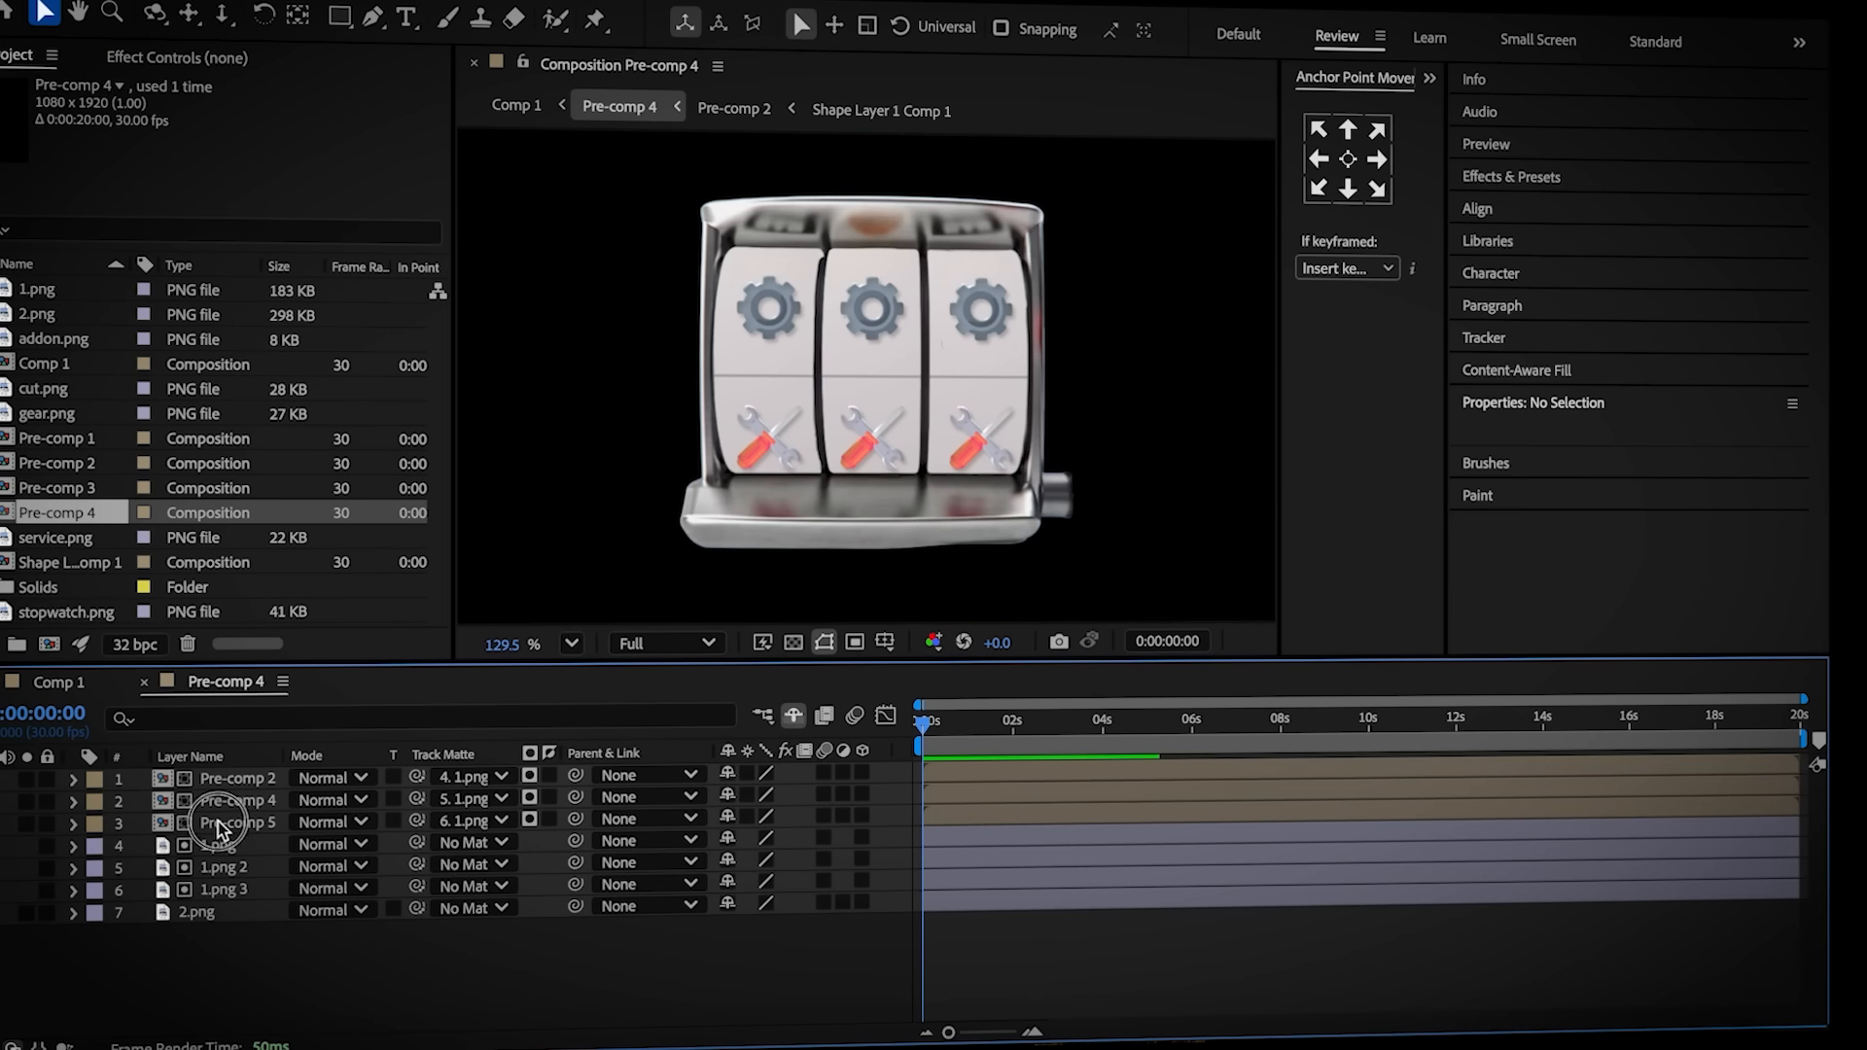
{"action": "double_click", "coordinate": [220, 824]}
{"action": "left_click", "coordinate": [249, 784]}
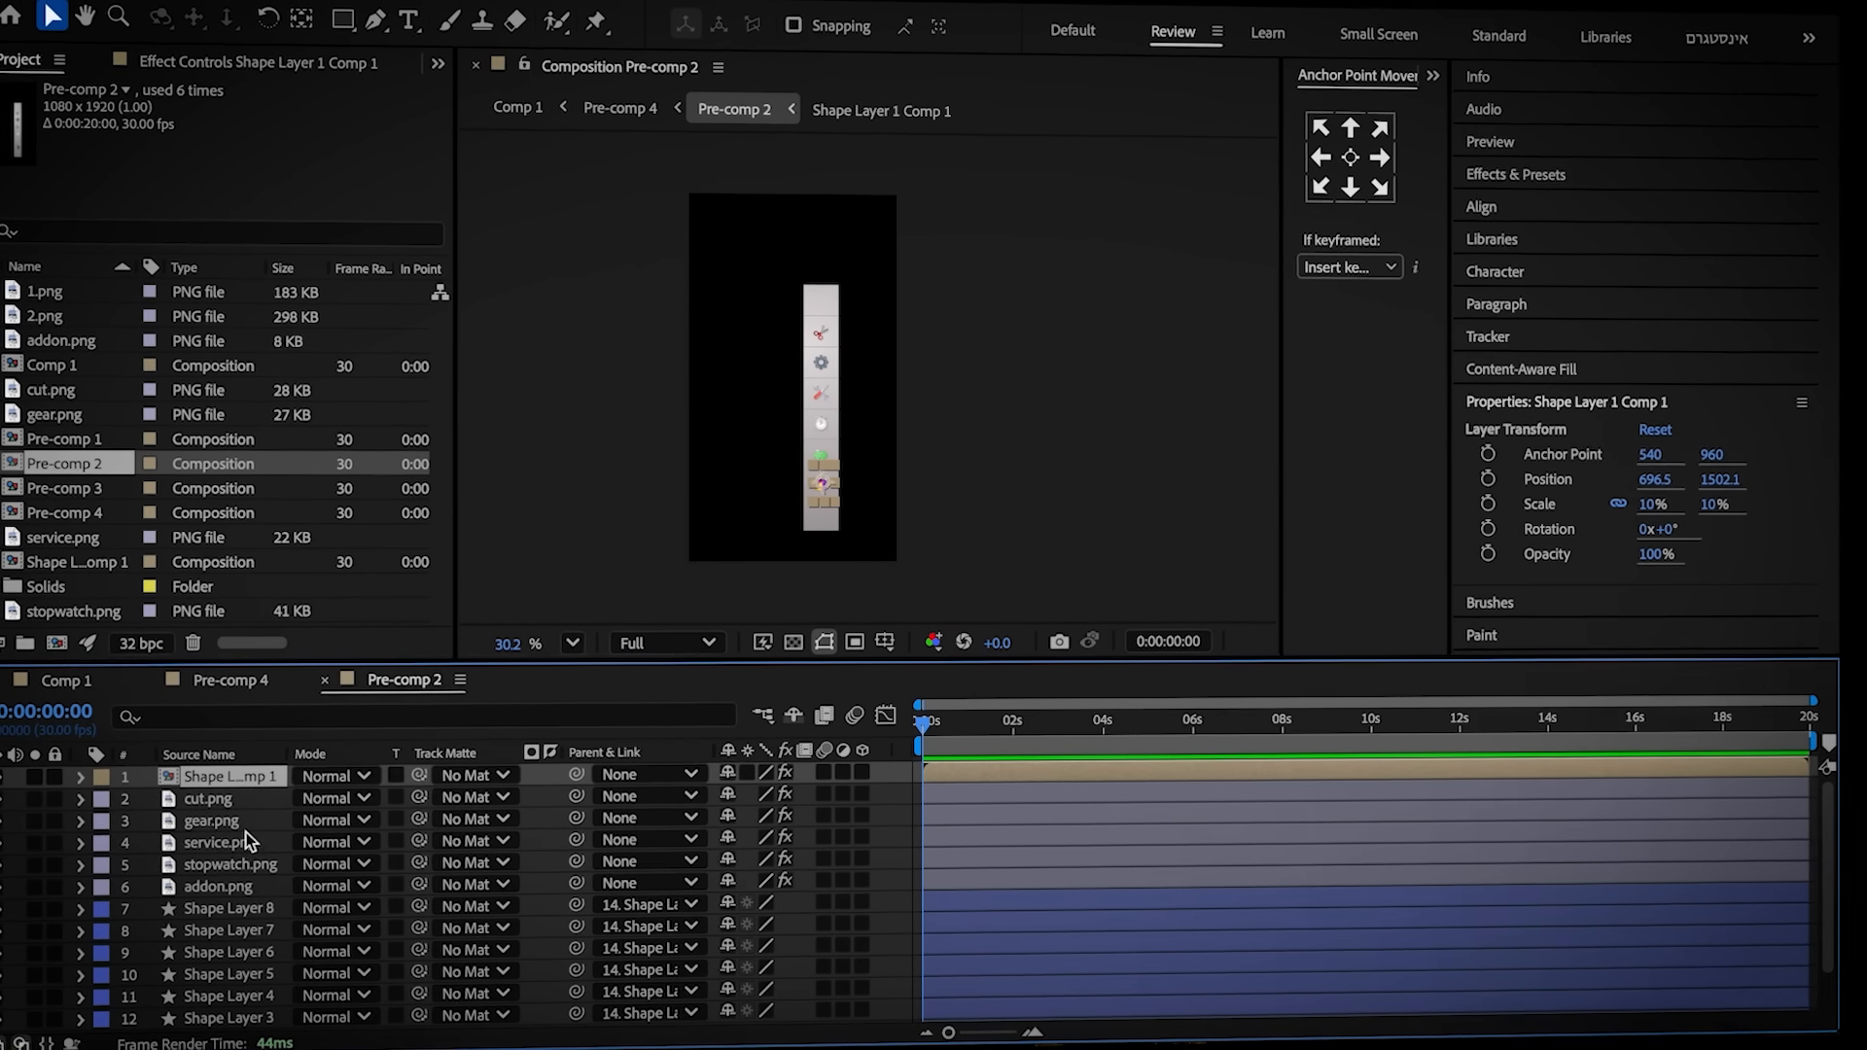
{"action": "left_click", "coordinate": [247, 873], "text": "shift"}
{"action": "scroll", "coordinate": [292, 848], "scroll_direction": "down", "scroll_amount": 1}
{"action": "left_click_drag", "start_coordinate": [579, 838], "coordinate": [299, 999]}
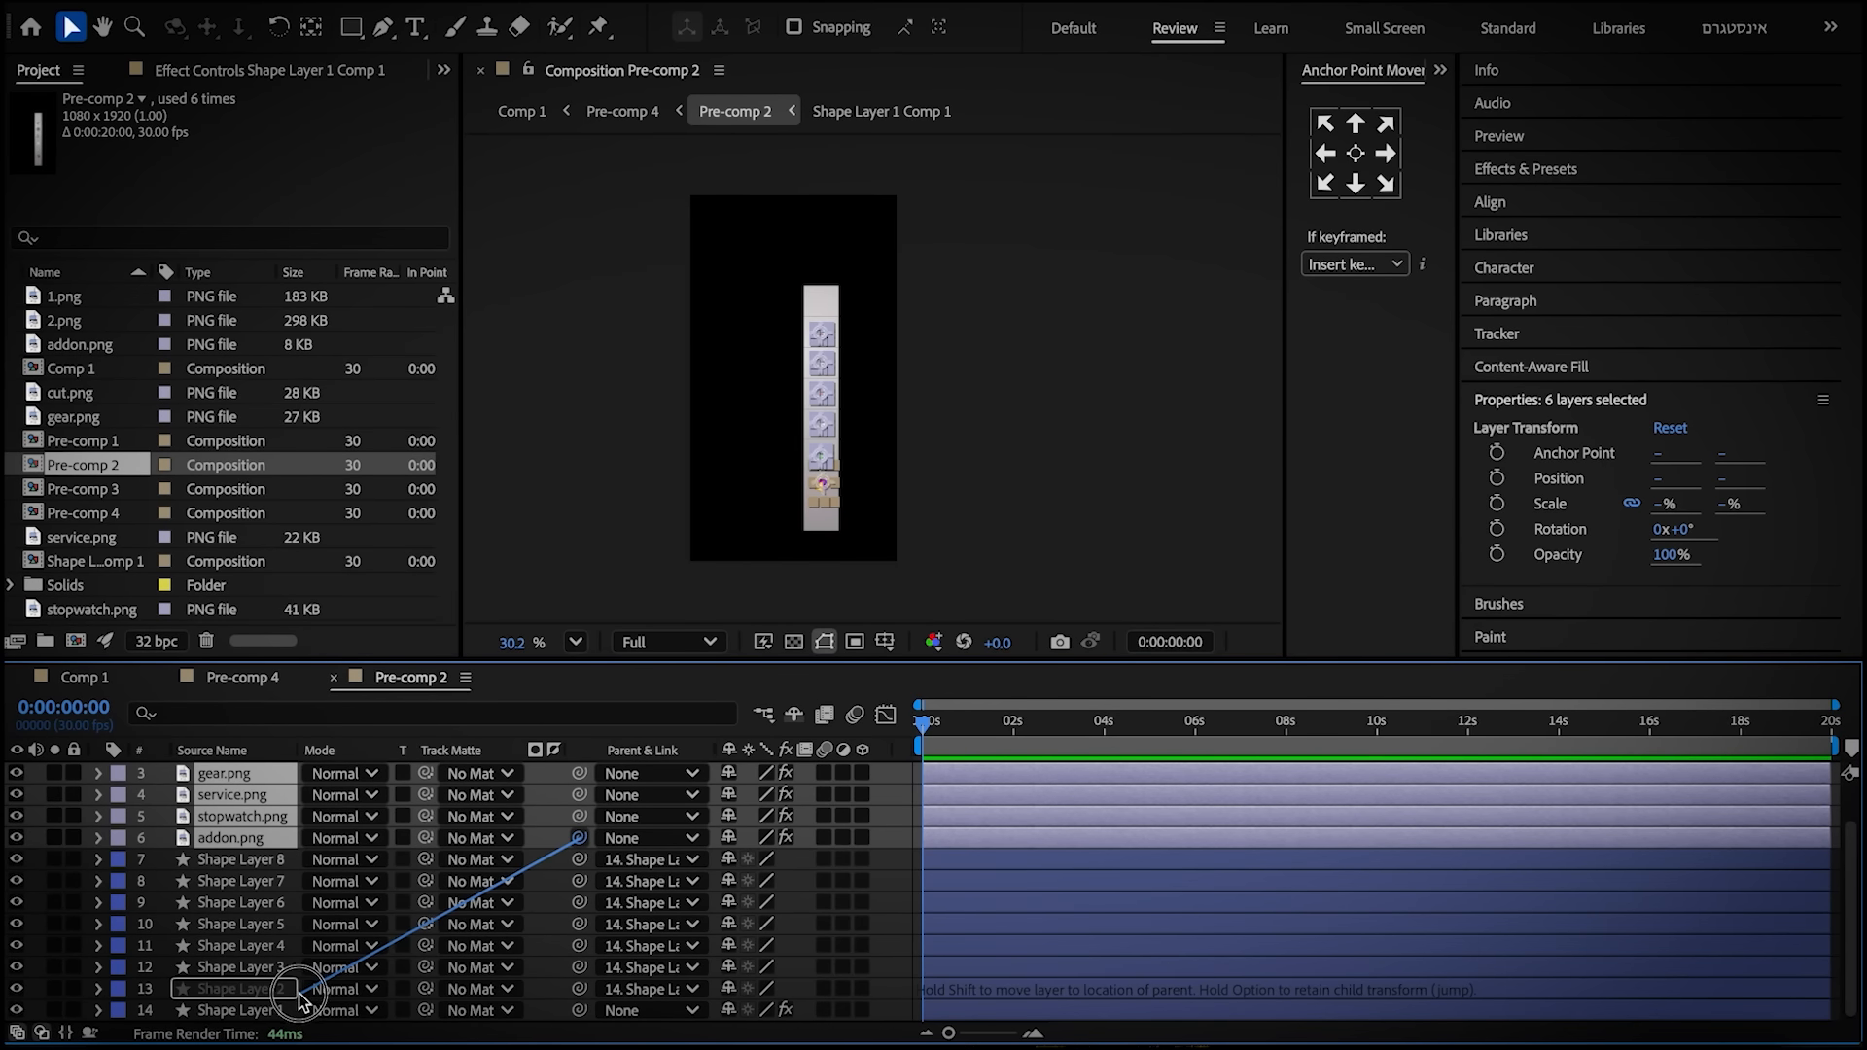
{"action": "left_click_drag", "start_coordinate": [280, 1016], "coordinate": [278, 1012]}
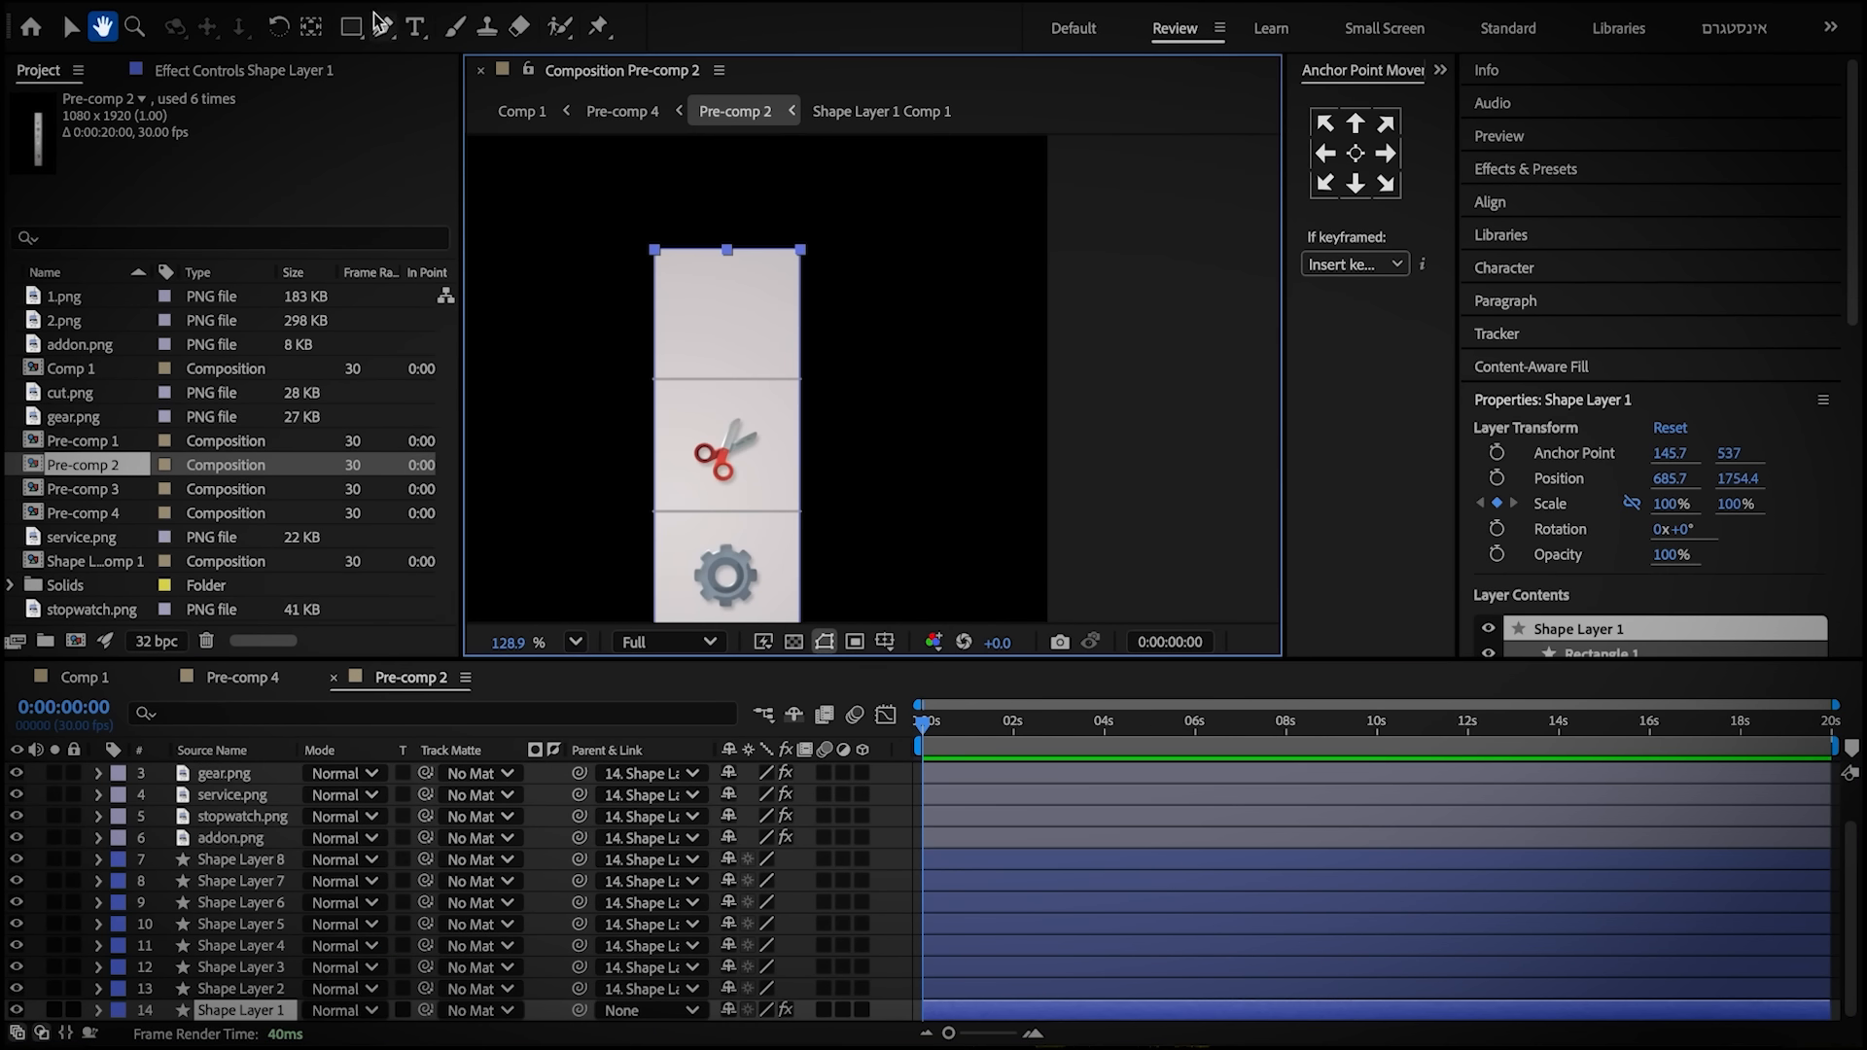
Hide the empty top cell of the reel strip with a rectangular mask on Shape Layer 1
{"action": "left_click", "coordinate": [352, 26]}
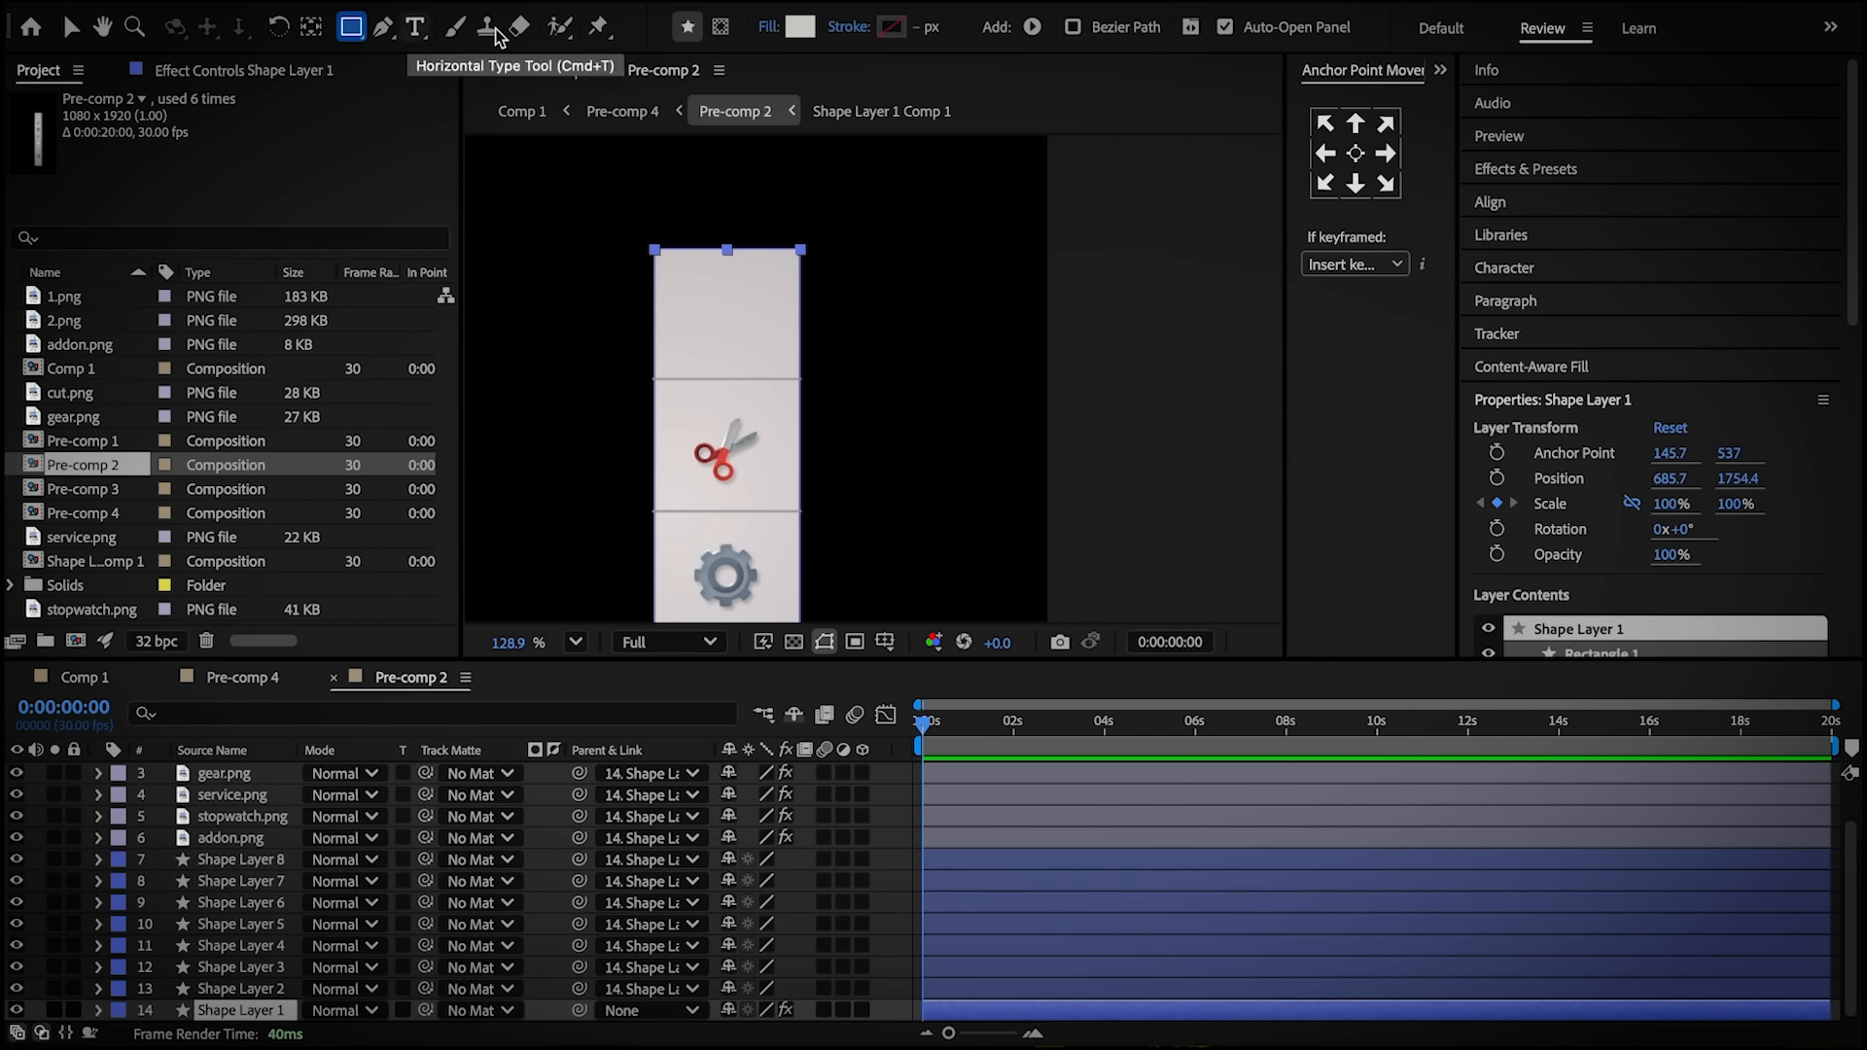
{"action": "left_click", "coordinate": [720, 26]}
{"action": "left_click_drag", "start_coordinate": [624, 231], "coordinate": [722, 338]}
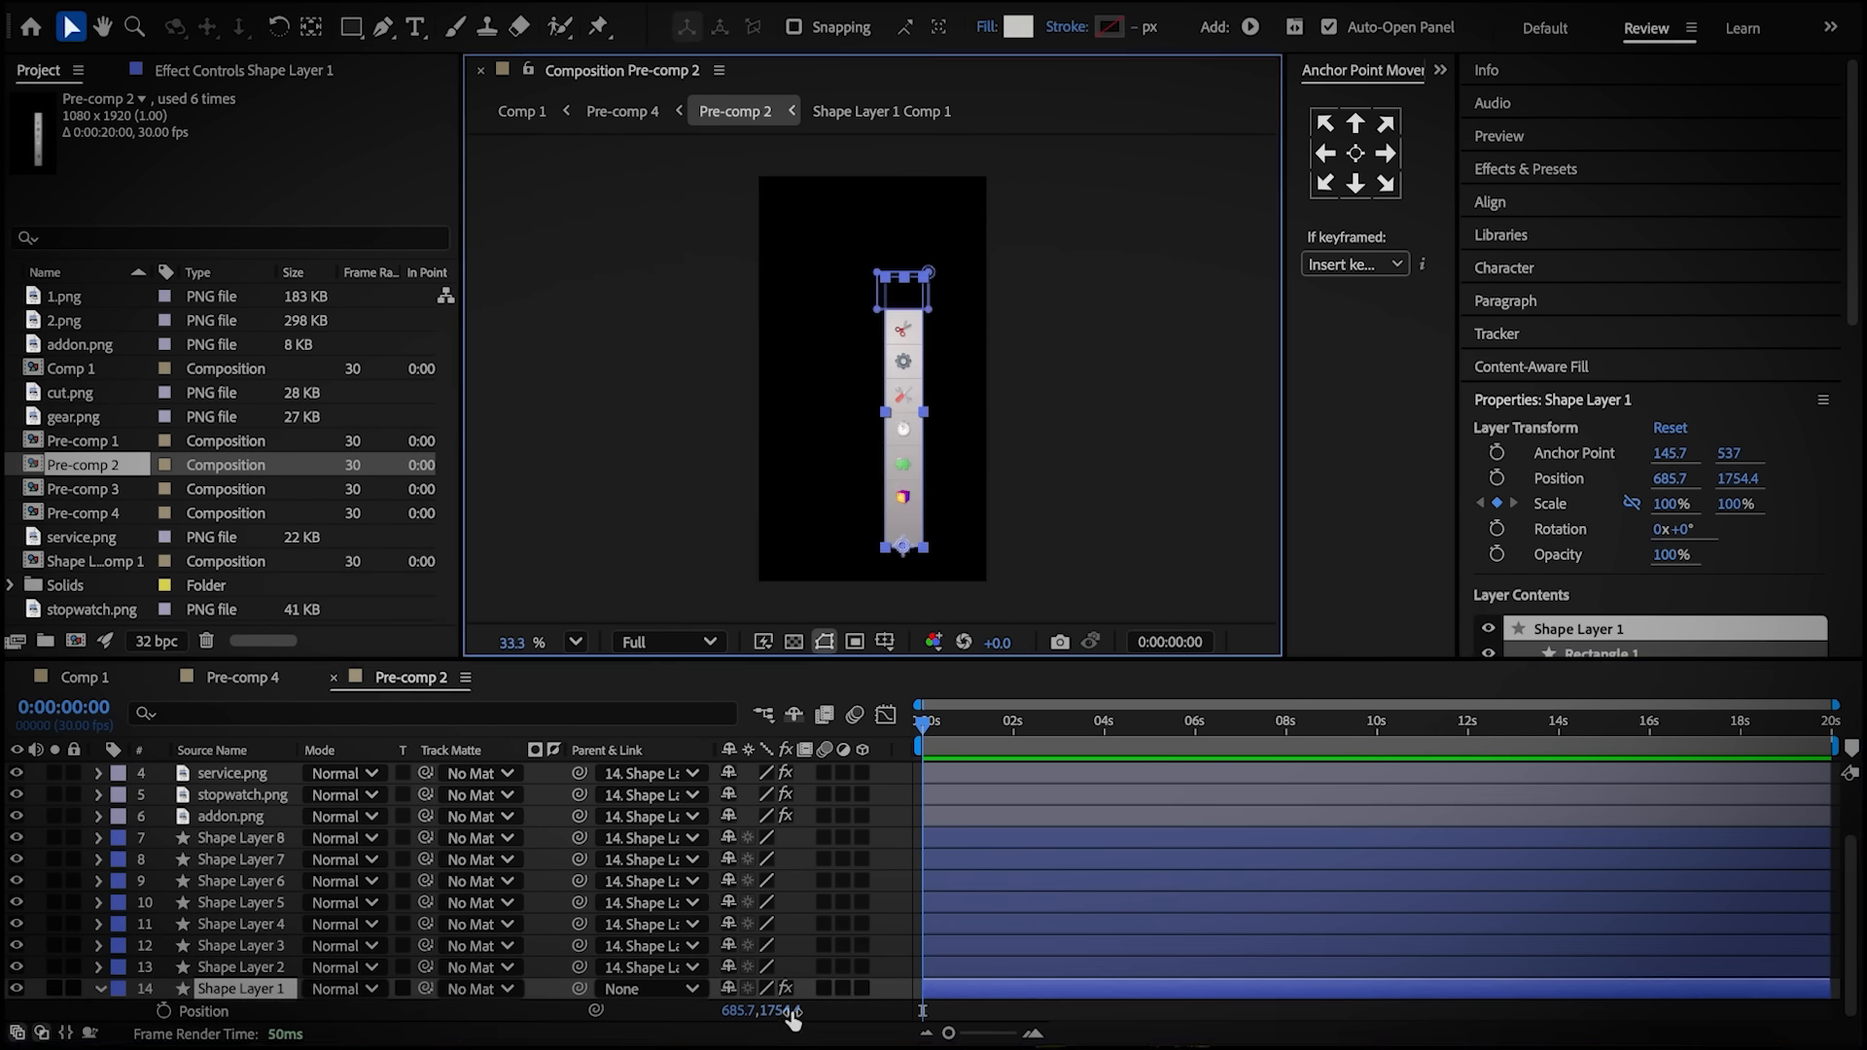
Lower the reel strip to a Y position of 2078.4 and duplicate all of its layers
{"action": "left_click_drag", "start_coordinate": [783, 1010], "coordinate": [873, 1021]}
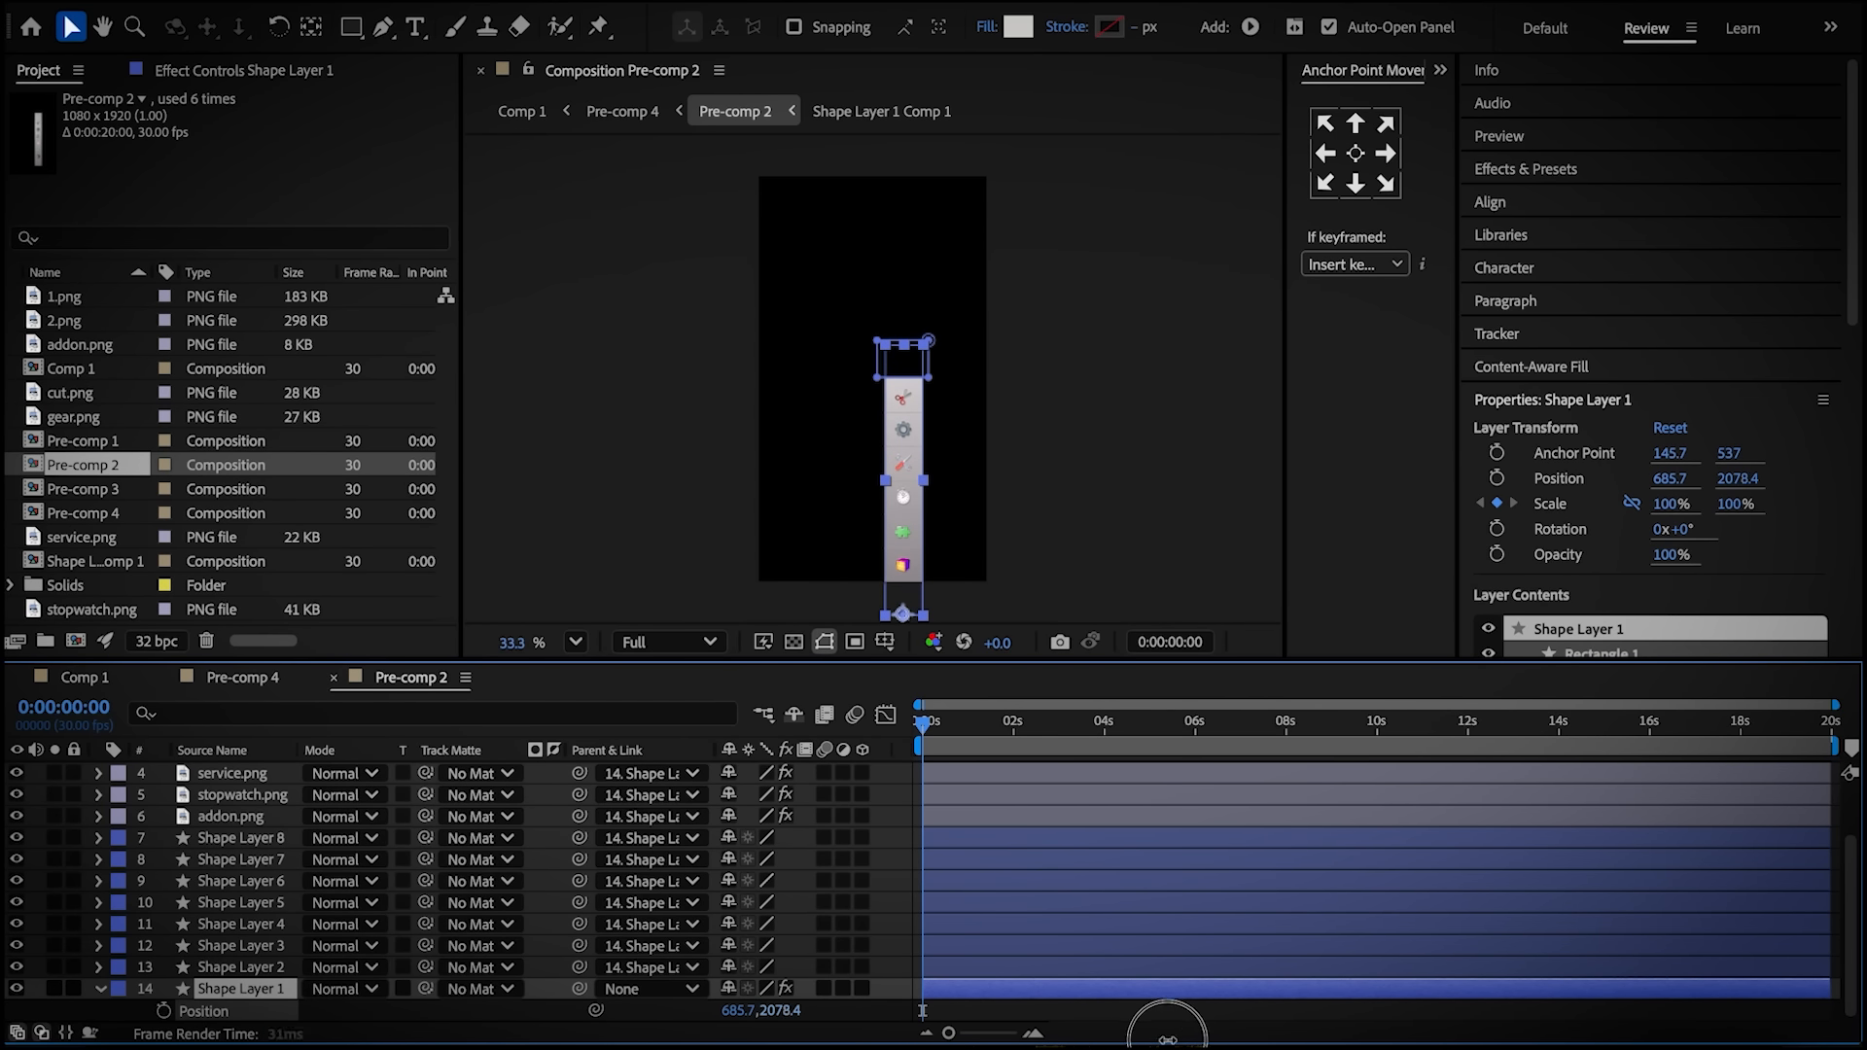
{"action": "scroll", "coordinate": [255, 992], "scroll_direction": "up", "scroll_amount": 3}
{"action": "left_click", "coordinate": [236, 775], "text": "shift"}
{"action": "scroll", "coordinate": [255, 836], "scroll_direction": "down", "scroll_amount": 2}
{"action": "key", "text": "ctrl+d"}
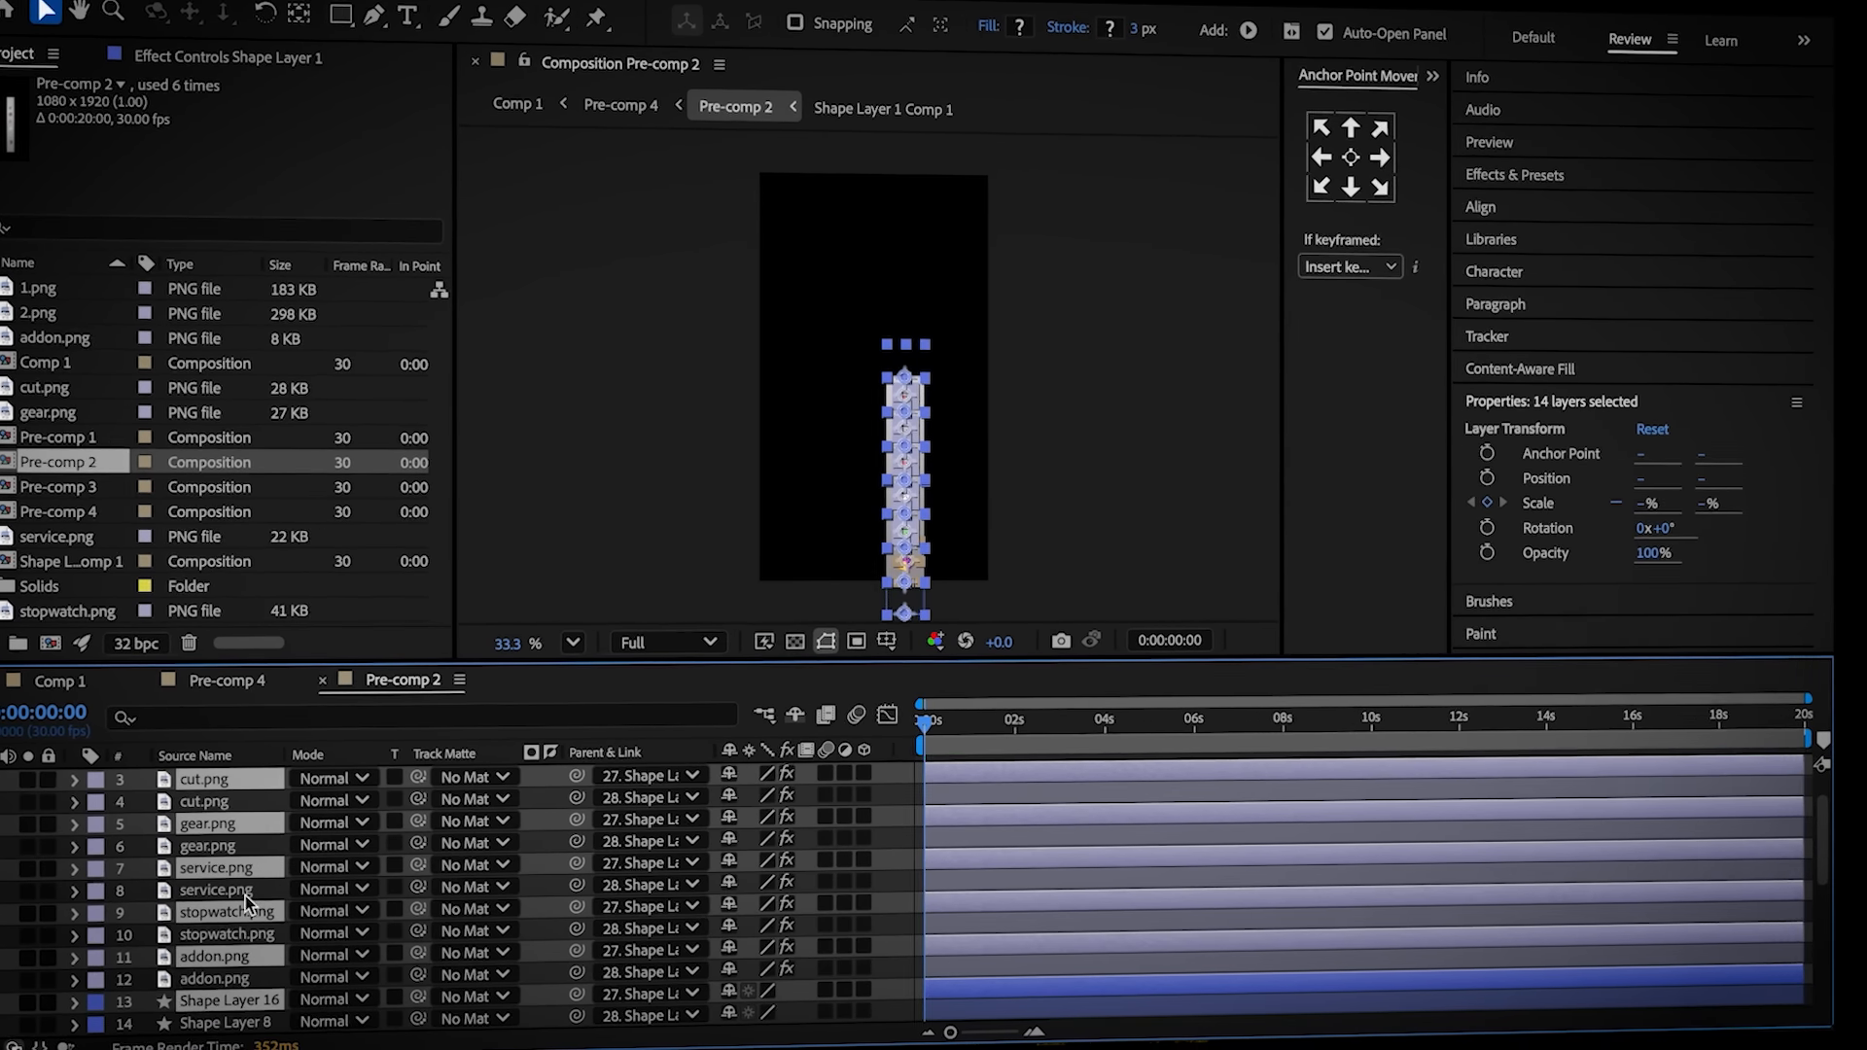
Move the duplicated strip's parent, Shape Layer 9, up to Y position 1111.4 so it continues above the original strip
{"action": "scroll", "coordinate": [242, 914], "scroll_direction": "down", "scroll_amount": 5}
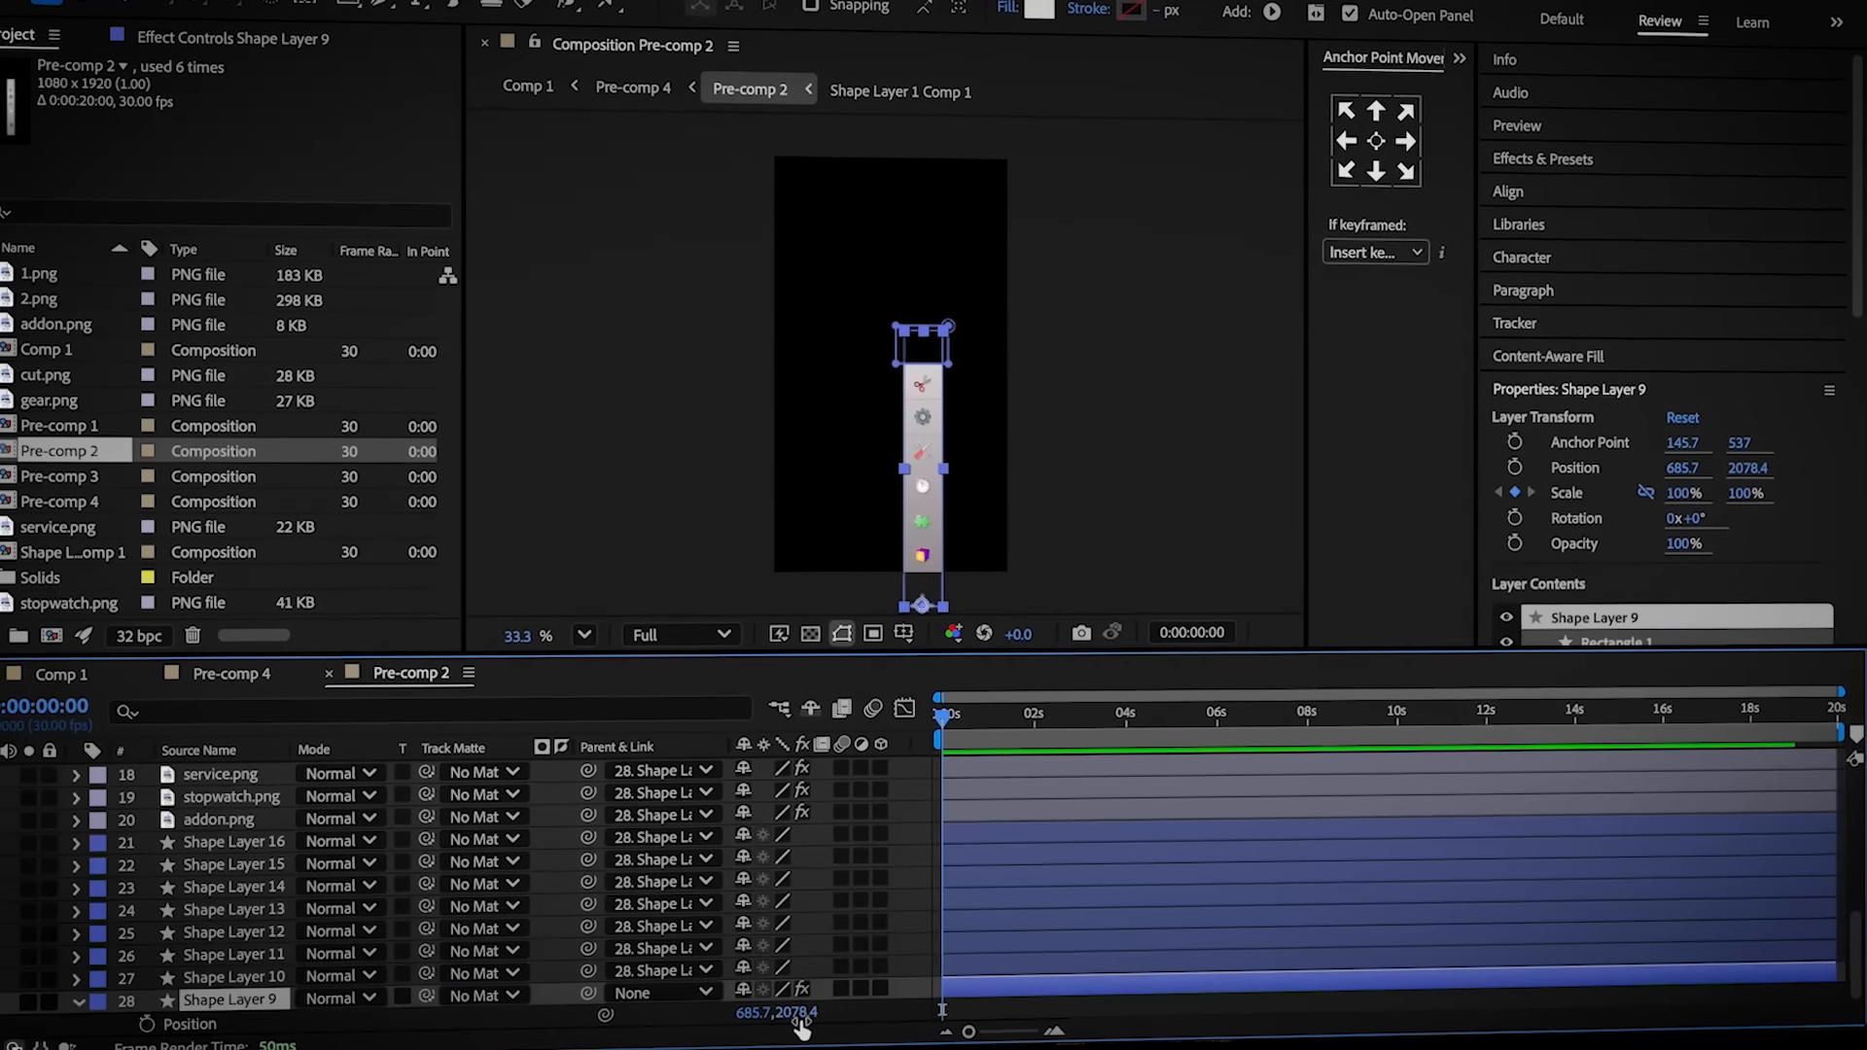
{"action": "left_click_drag", "start_coordinate": [799, 1016], "coordinate": [583, 980]}
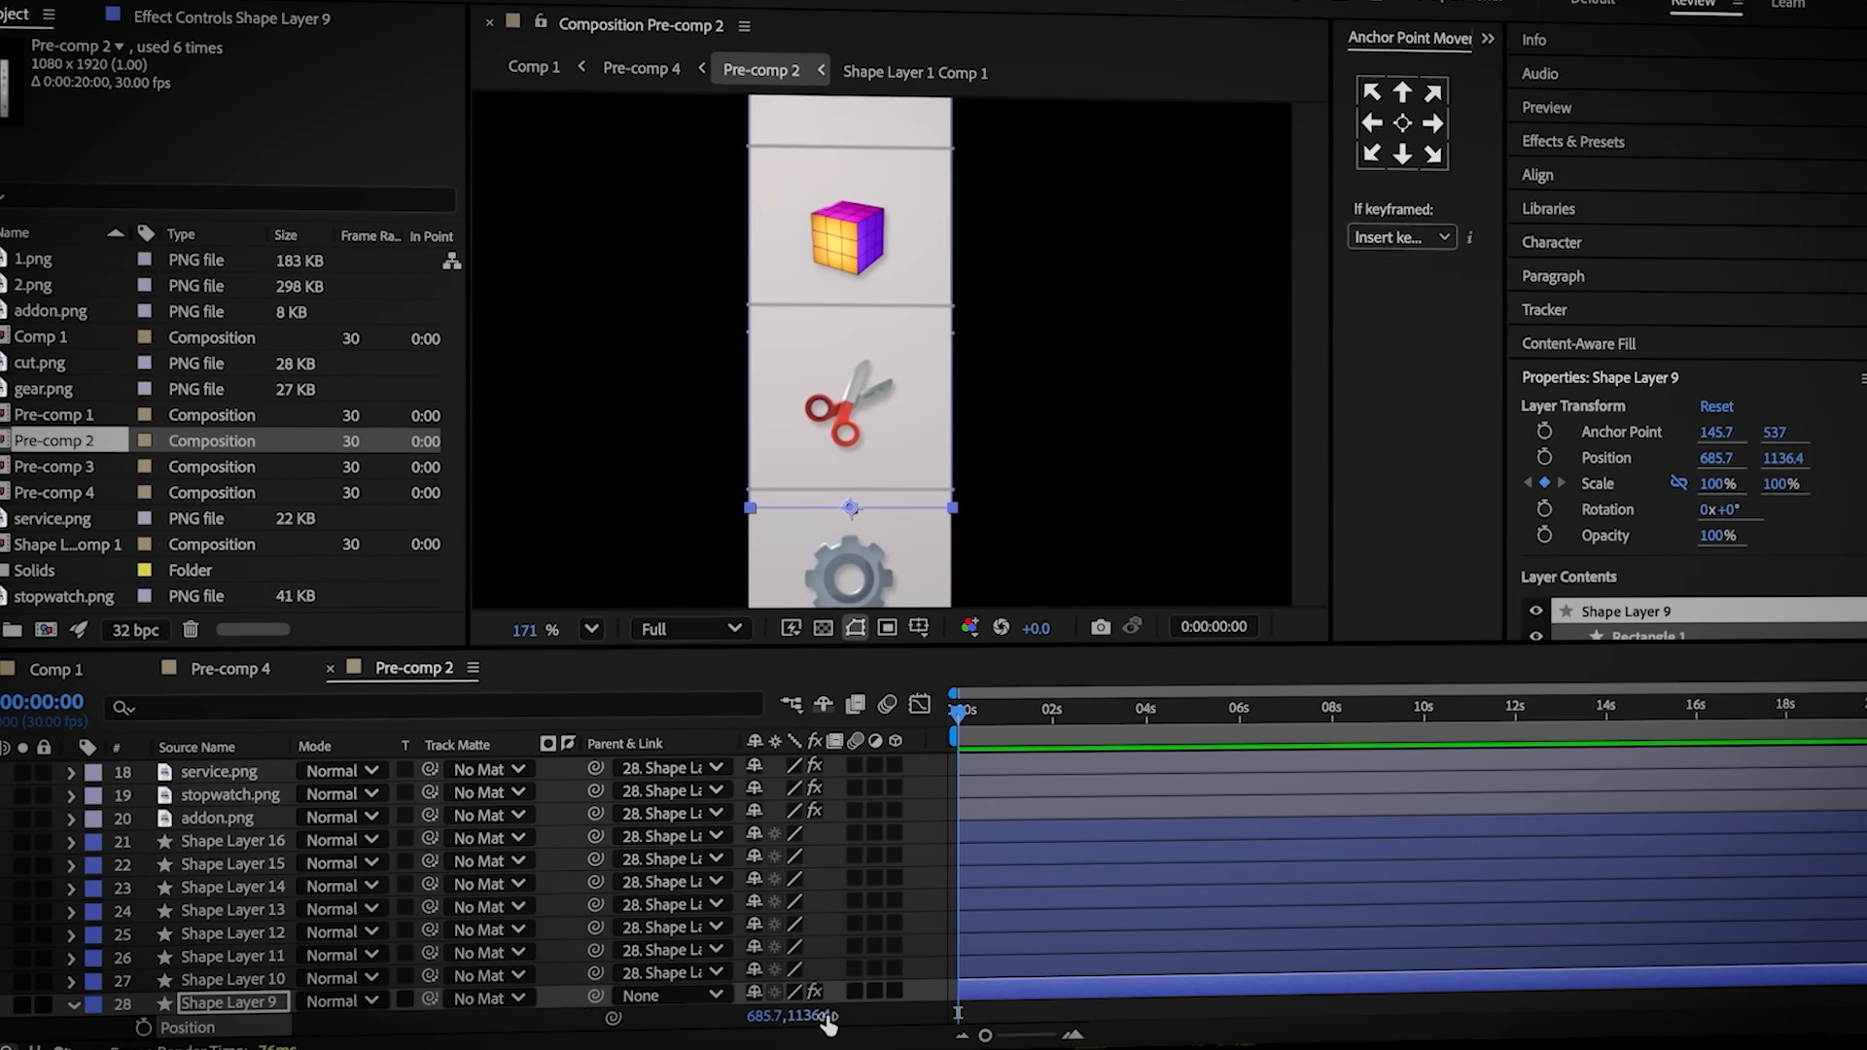
{"action": "left_click", "coordinate": [813, 1015]}
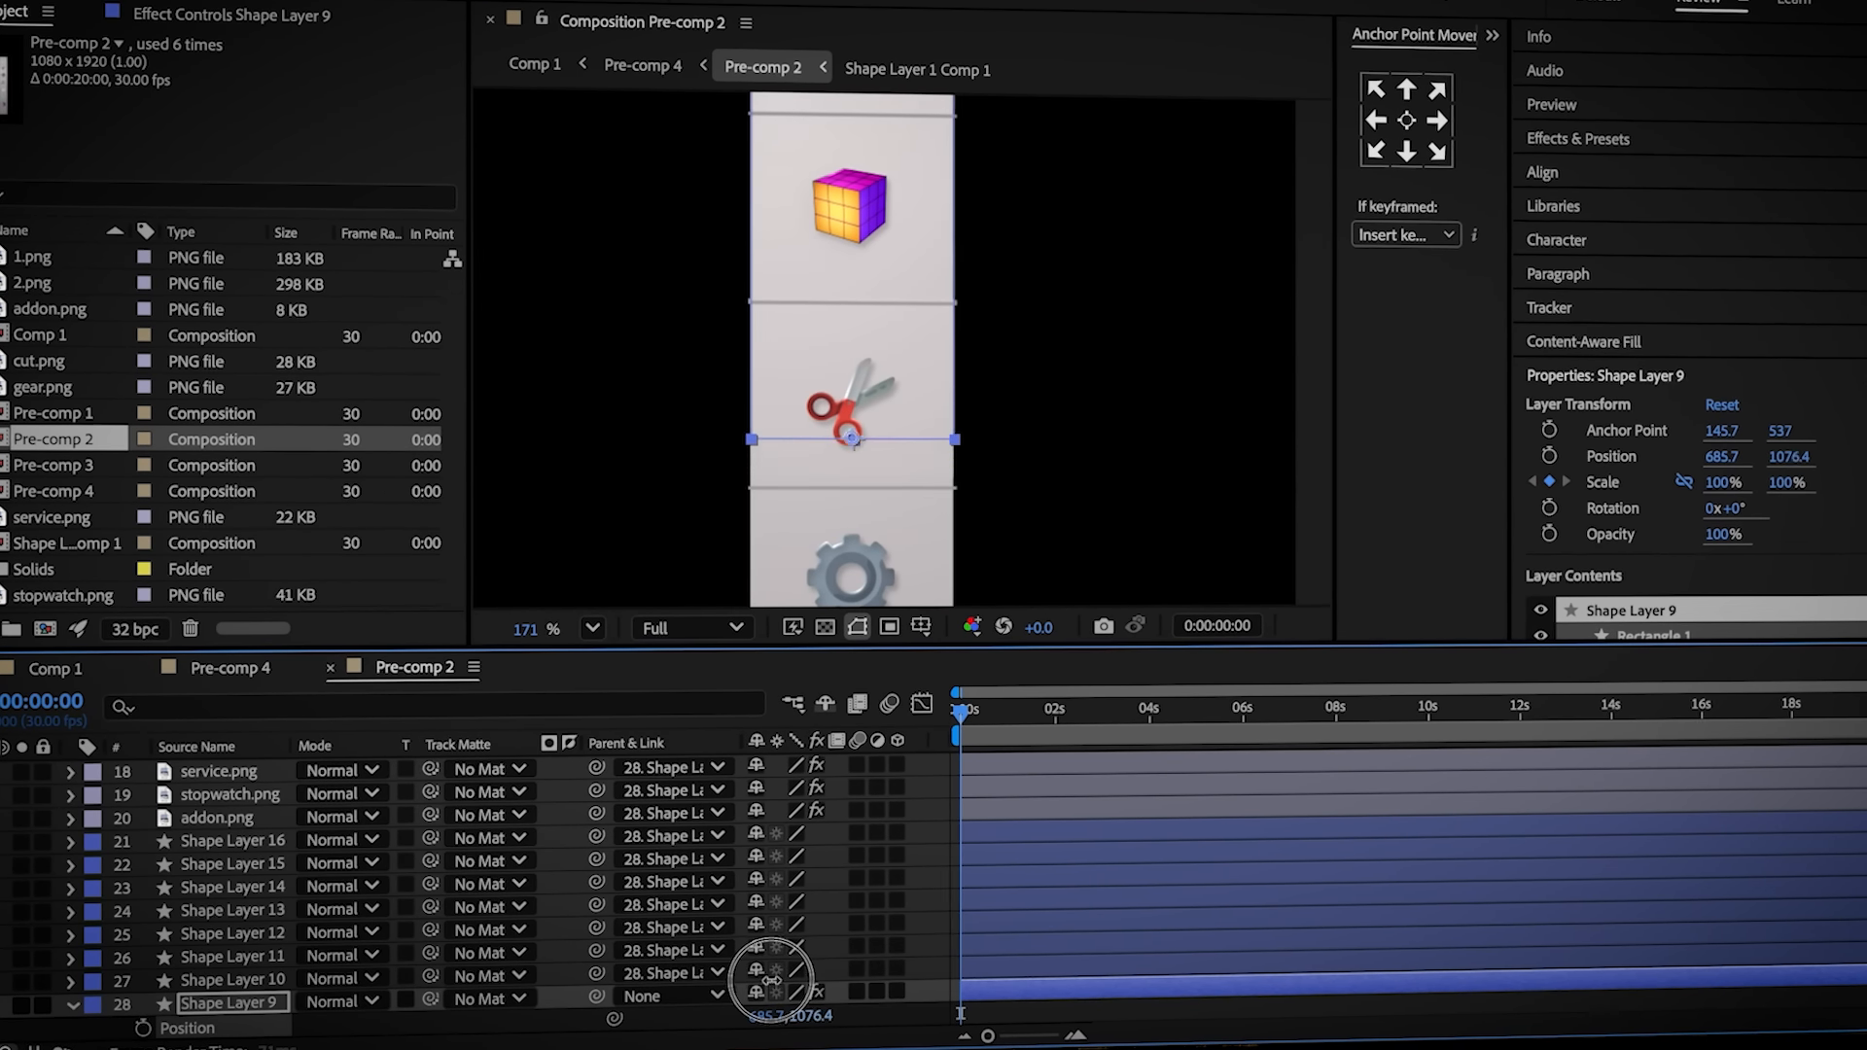
{"action": "left_click_drag", "start_coordinate": [771, 980], "coordinate": [809, 990]}
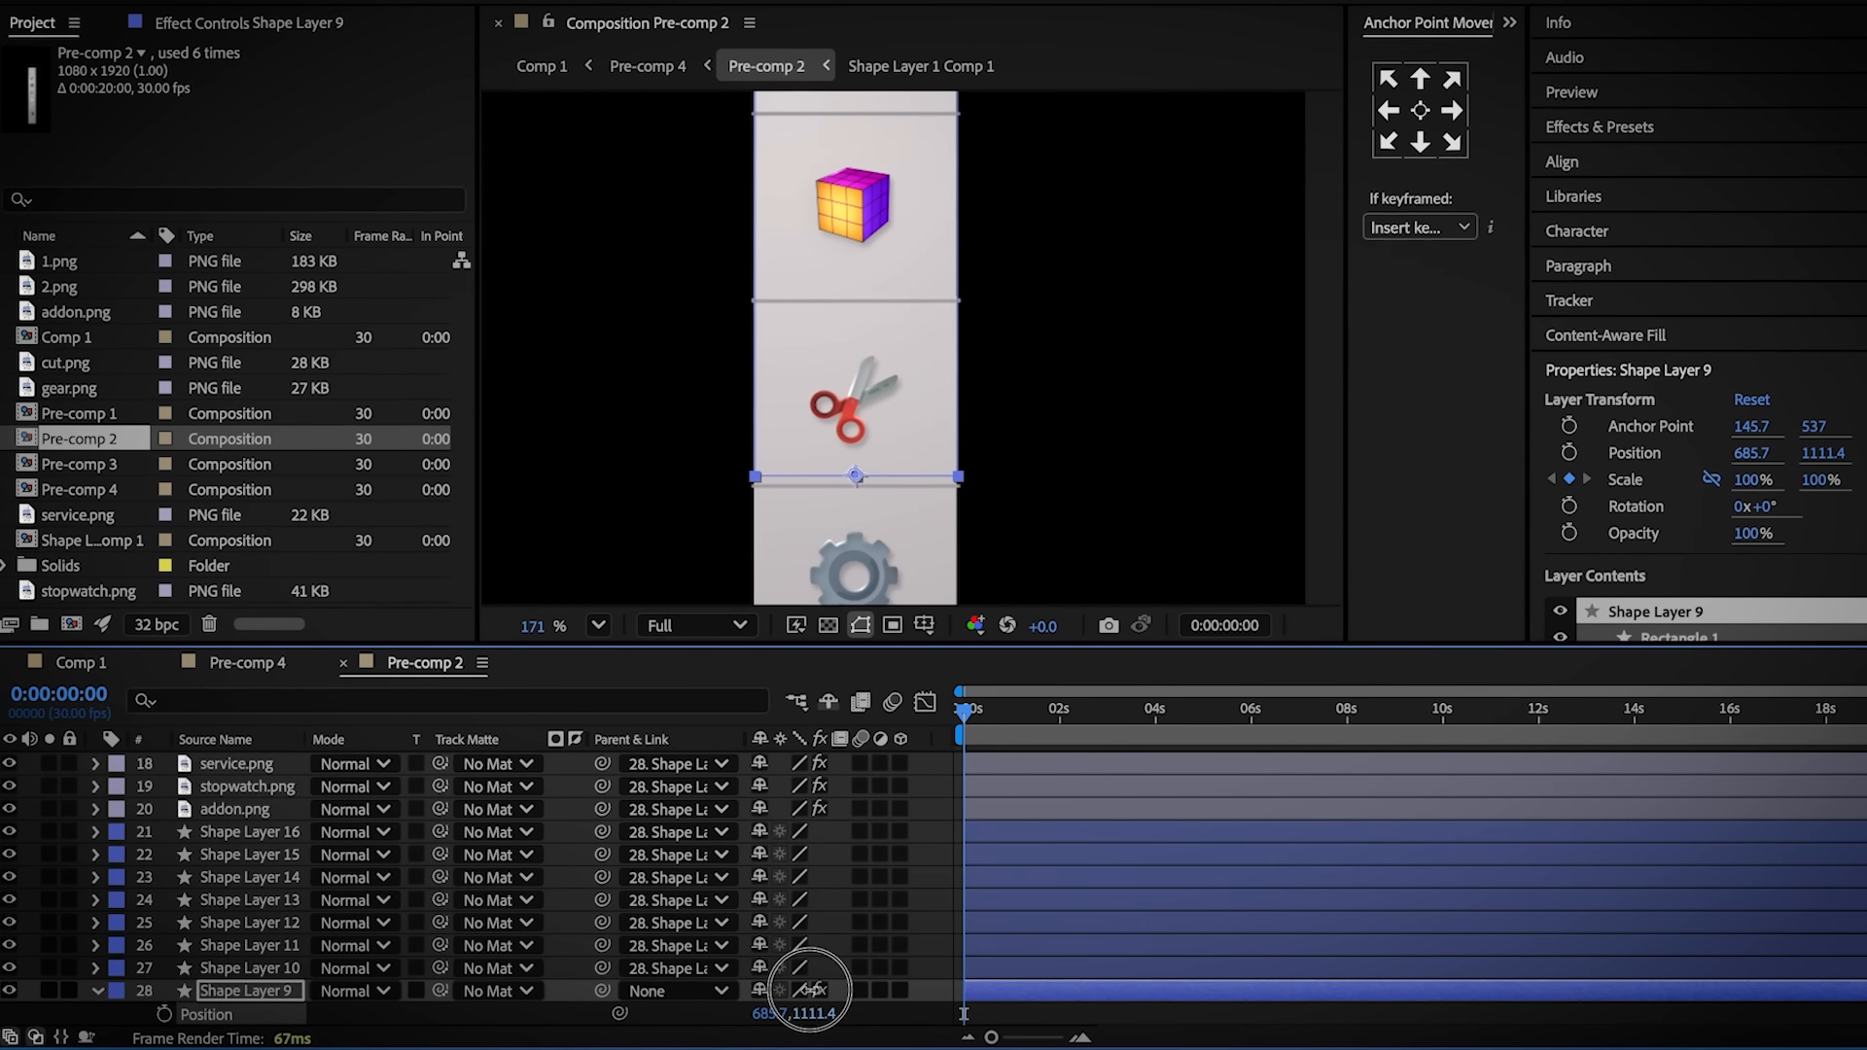
{"action": "left_click", "coordinate": [98, 992]}
In Pre-comp 4, offset the three reels vertically to Y positions 1728.8, 1599.8 and 1660.8
{"action": "left_click", "coordinate": [342, 663]}
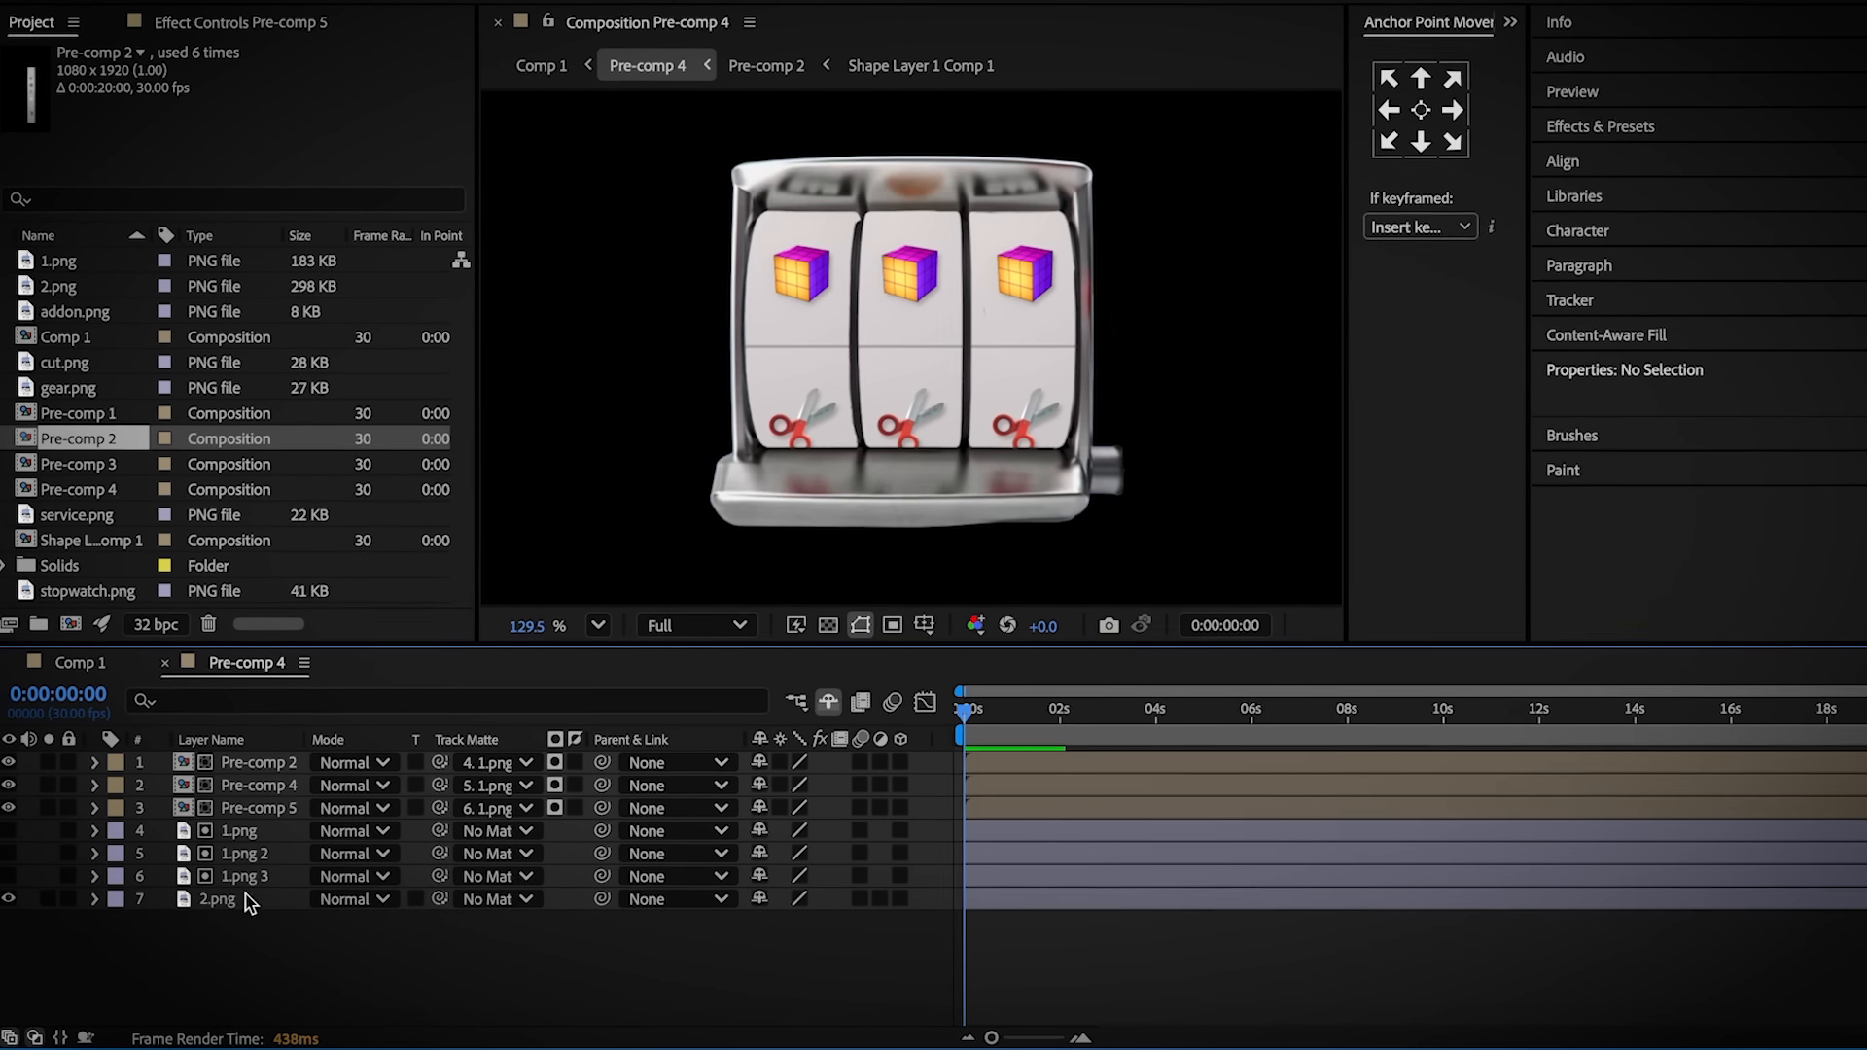
{"action": "left_click", "coordinate": [145, 808]}
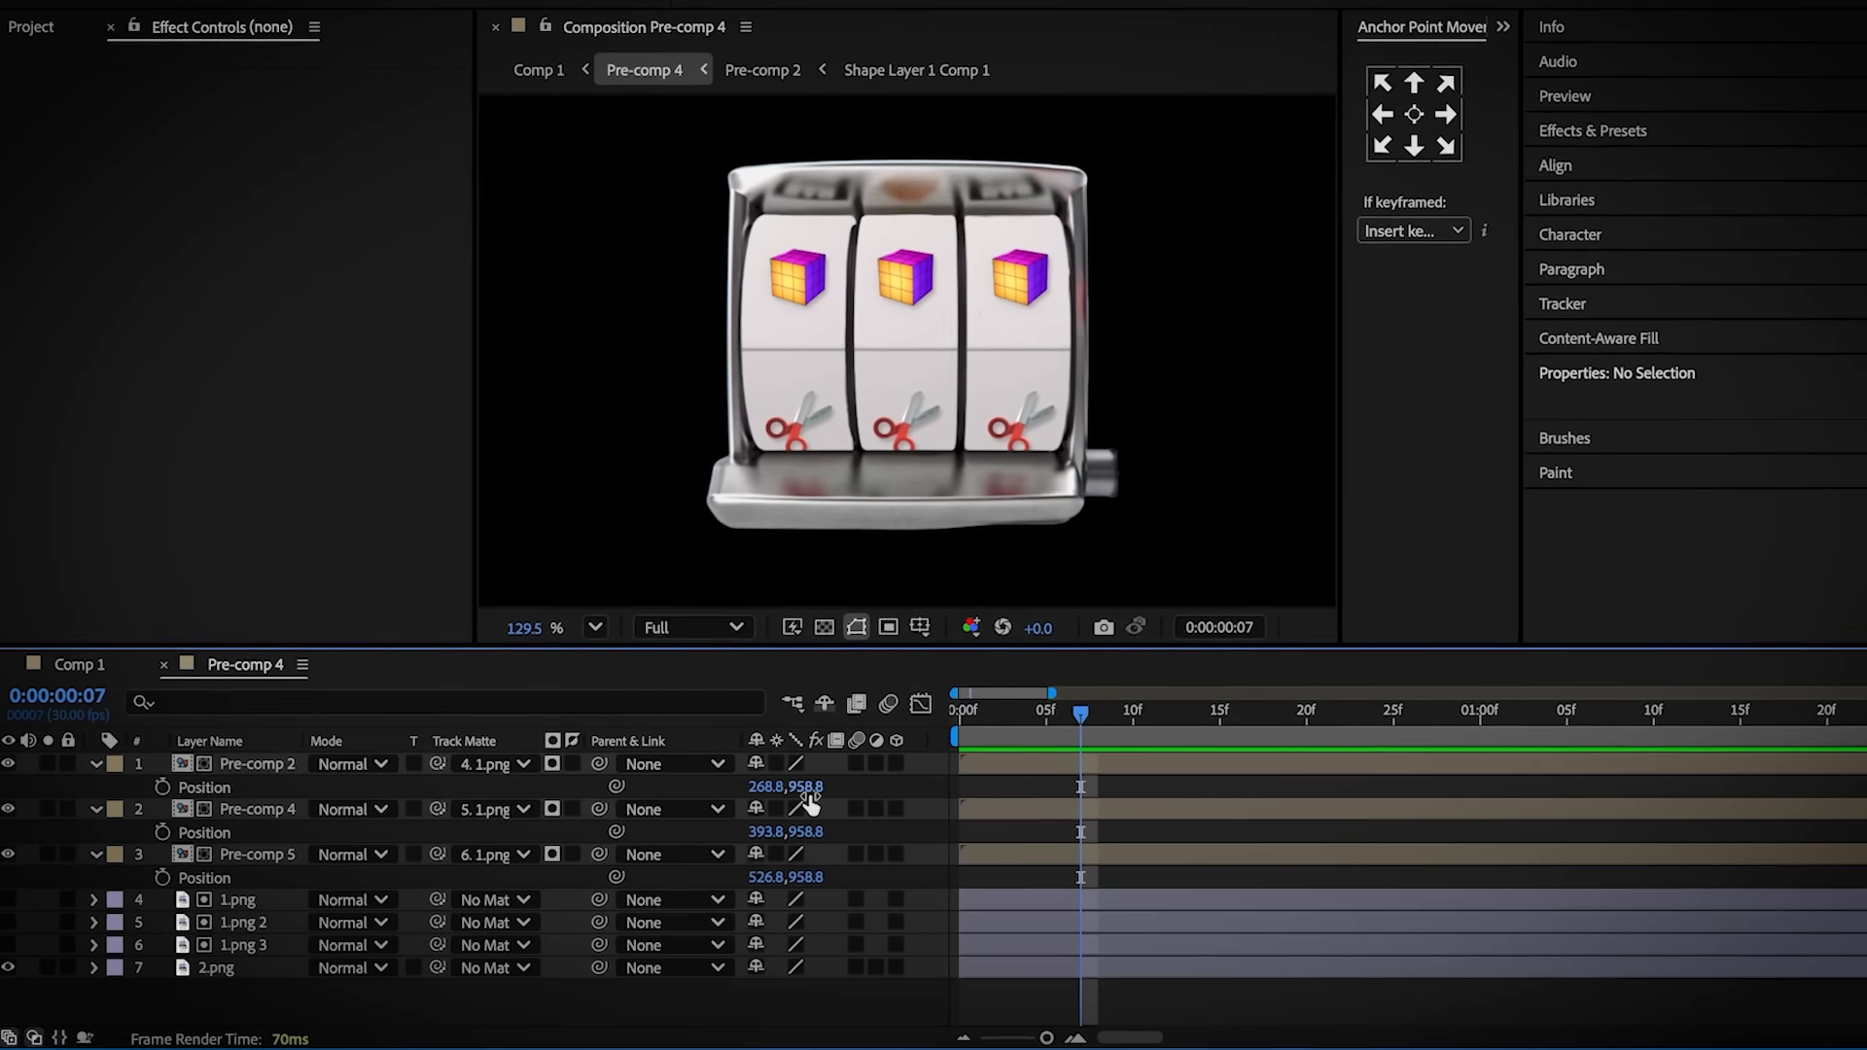
{"action": "left_click_drag", "start_coordinate": [810, 789], "coordinate": [1847, 804]}
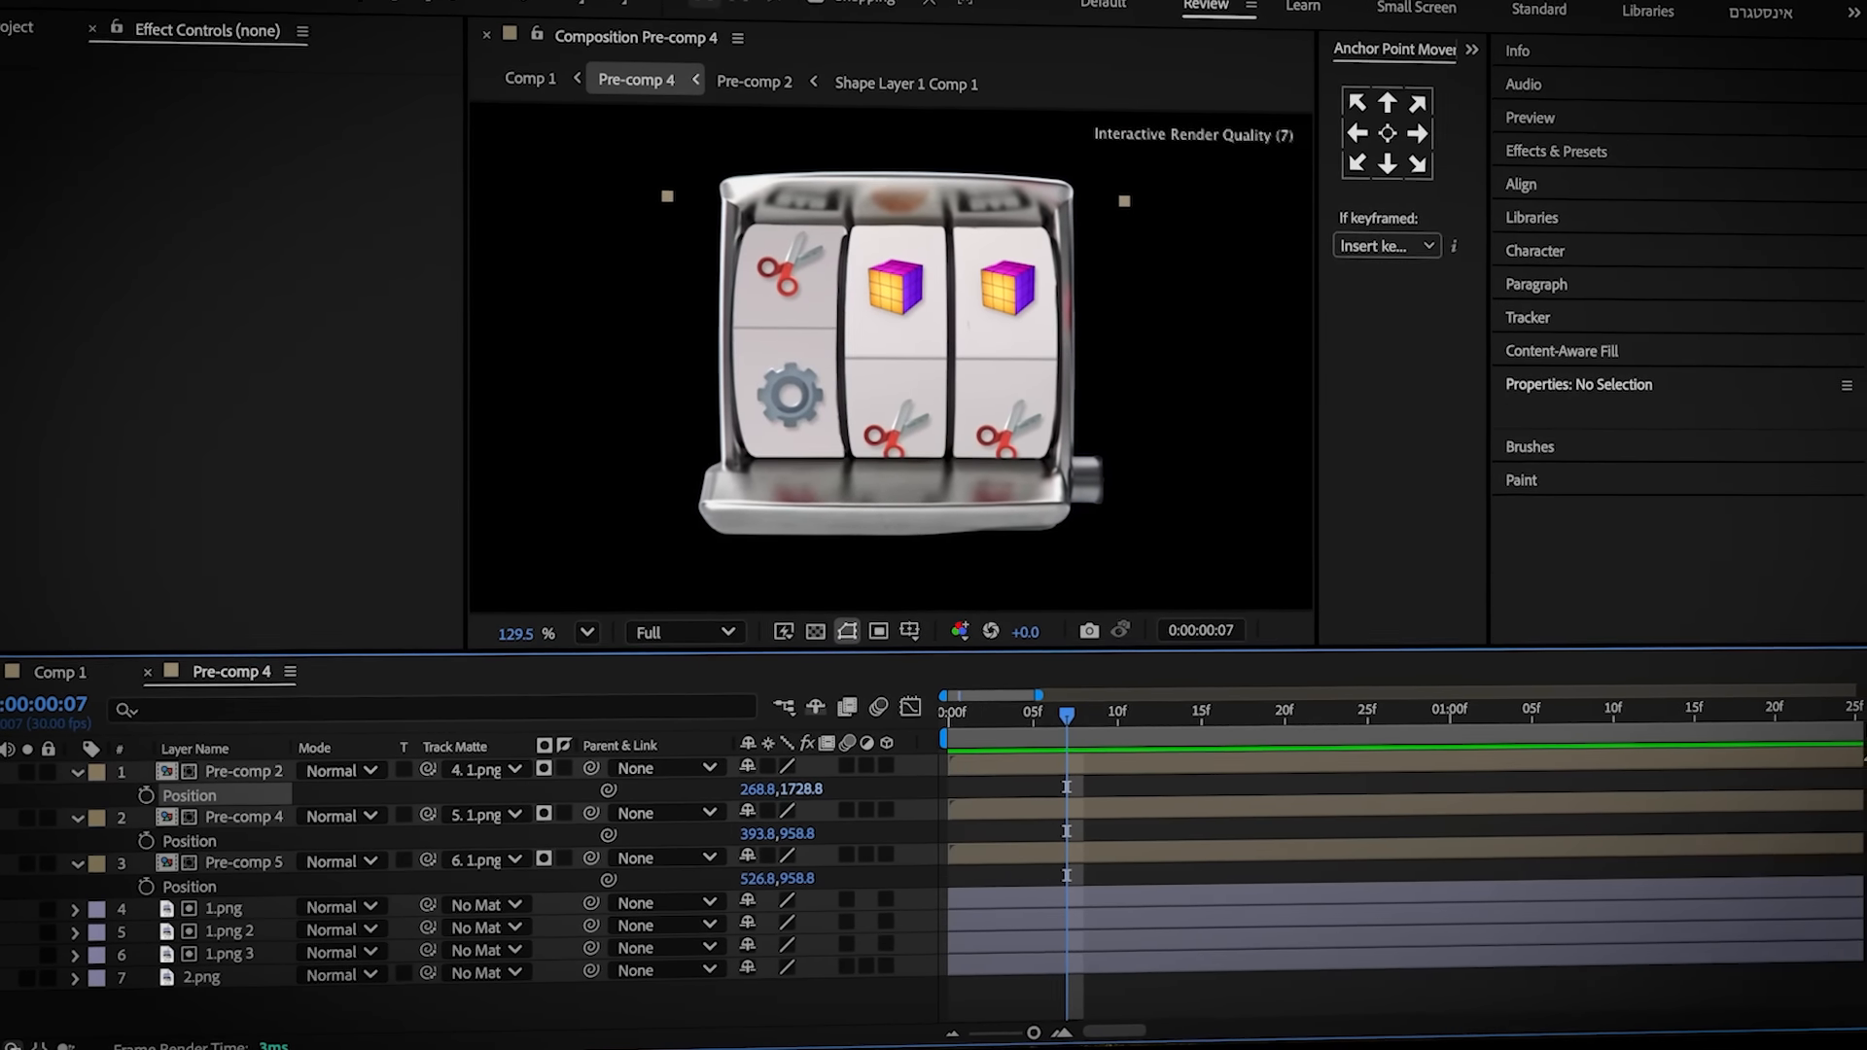
{"action": "left_click_drag", "start_coordinate": [797, 836], "coordinate": [1612, 813]}
{"action": "left_click_drag", "start_coordinate": [776, 895], "coordinate": [1059, 896]}
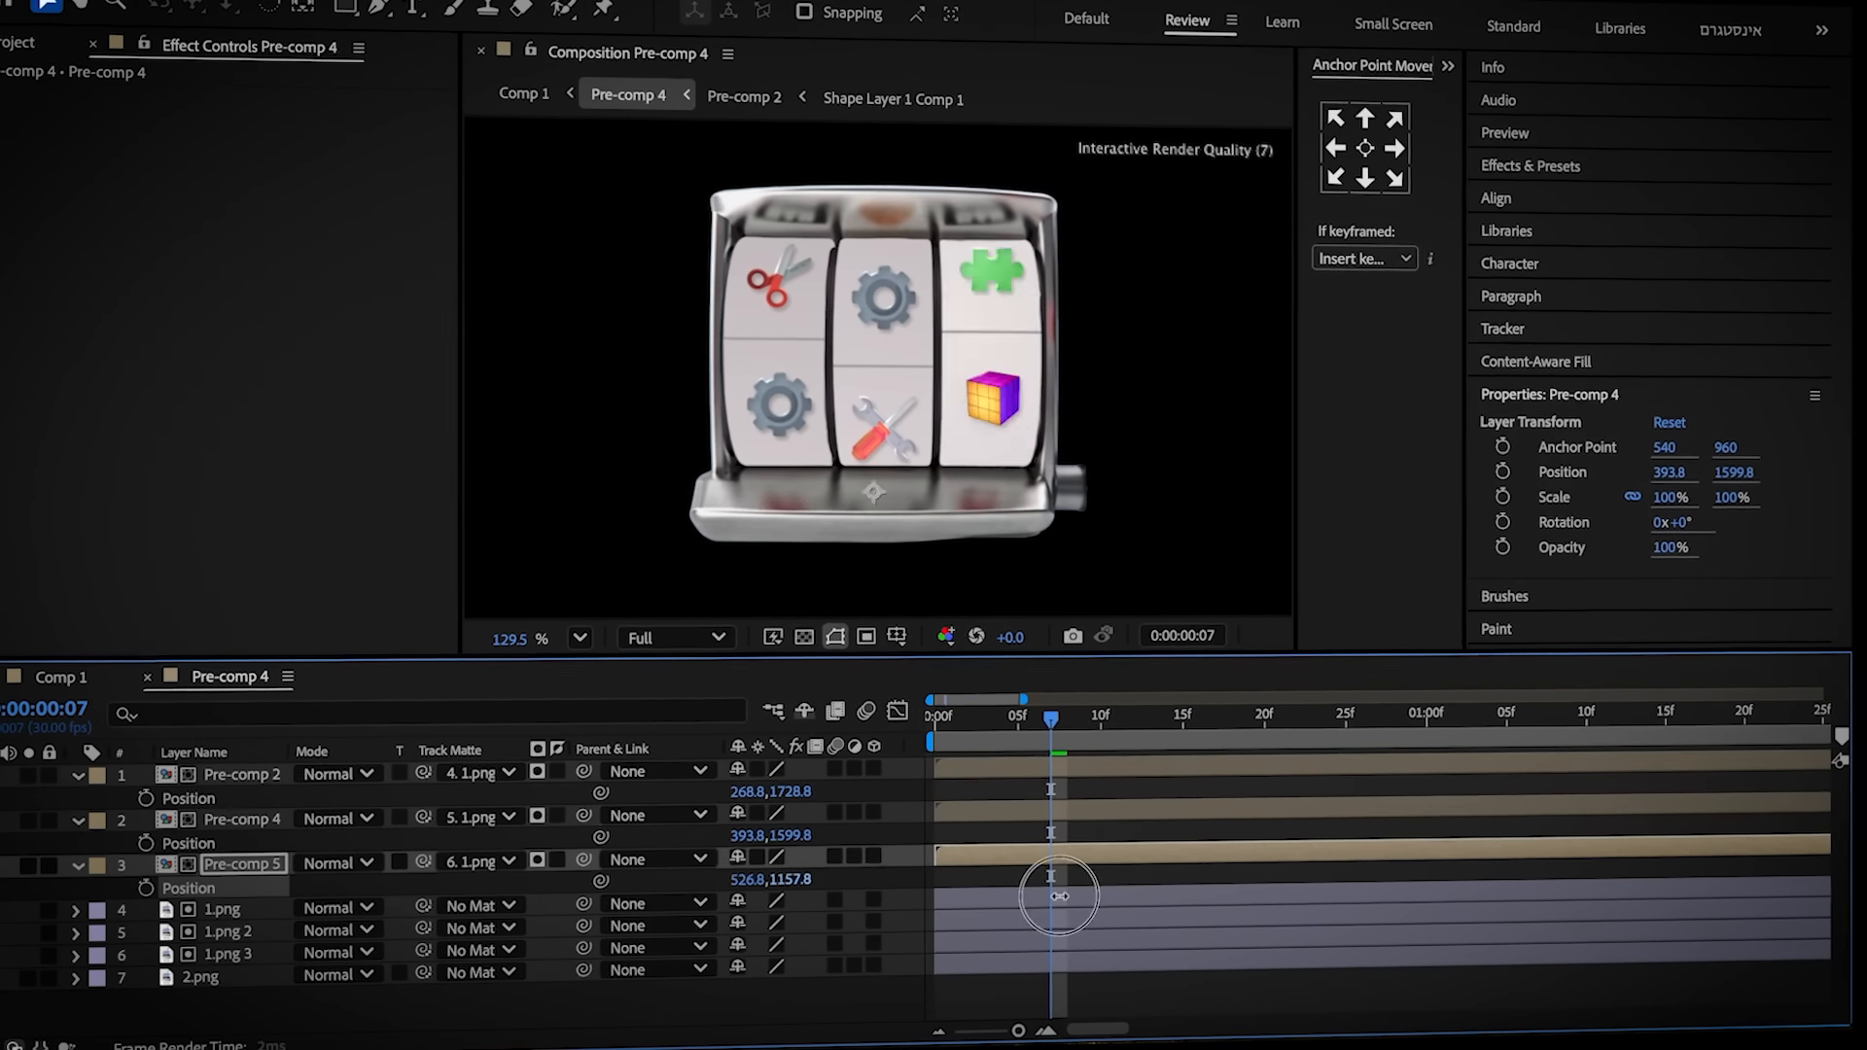
Set Position keyframes on all three reel layers at frame 7
{"action": "left_click", "coordinate": [742, 1021]}
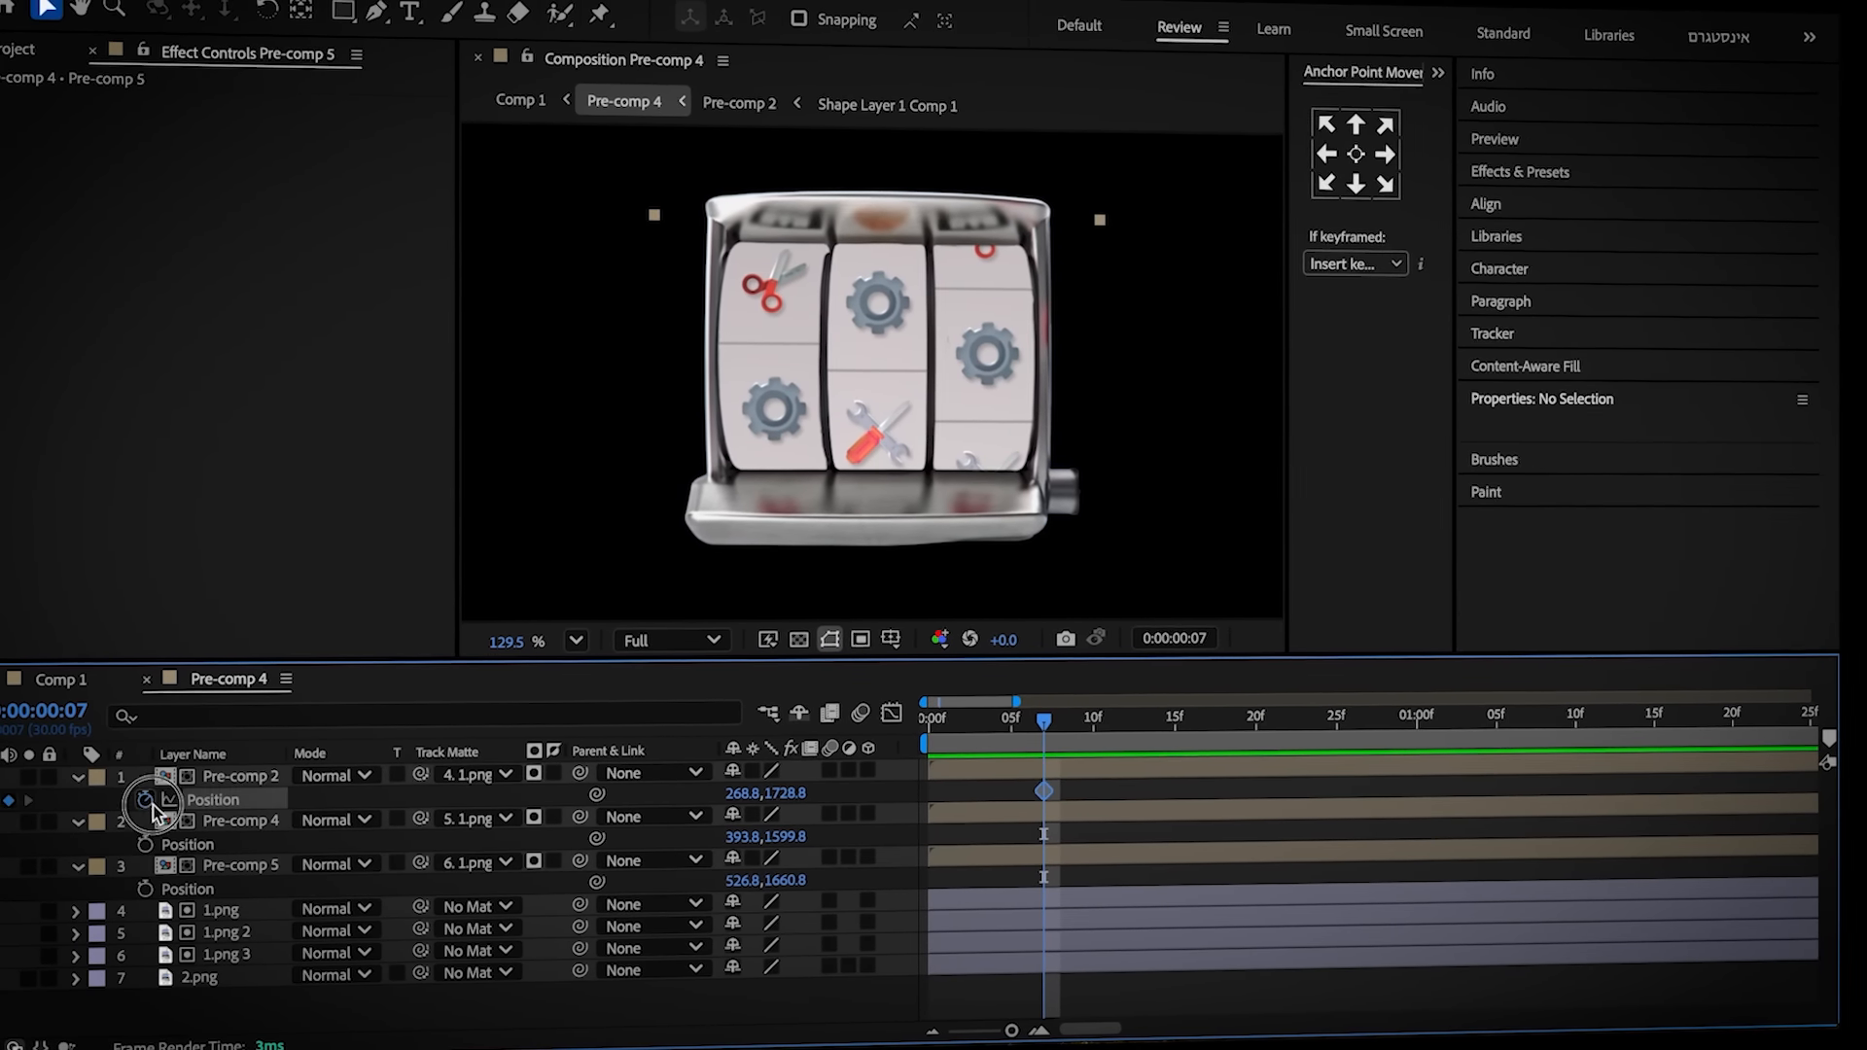
{"action": "left_click", "coordinate": [145, 844]}
{"action": "left_click", "coordinate": [145, 888]}
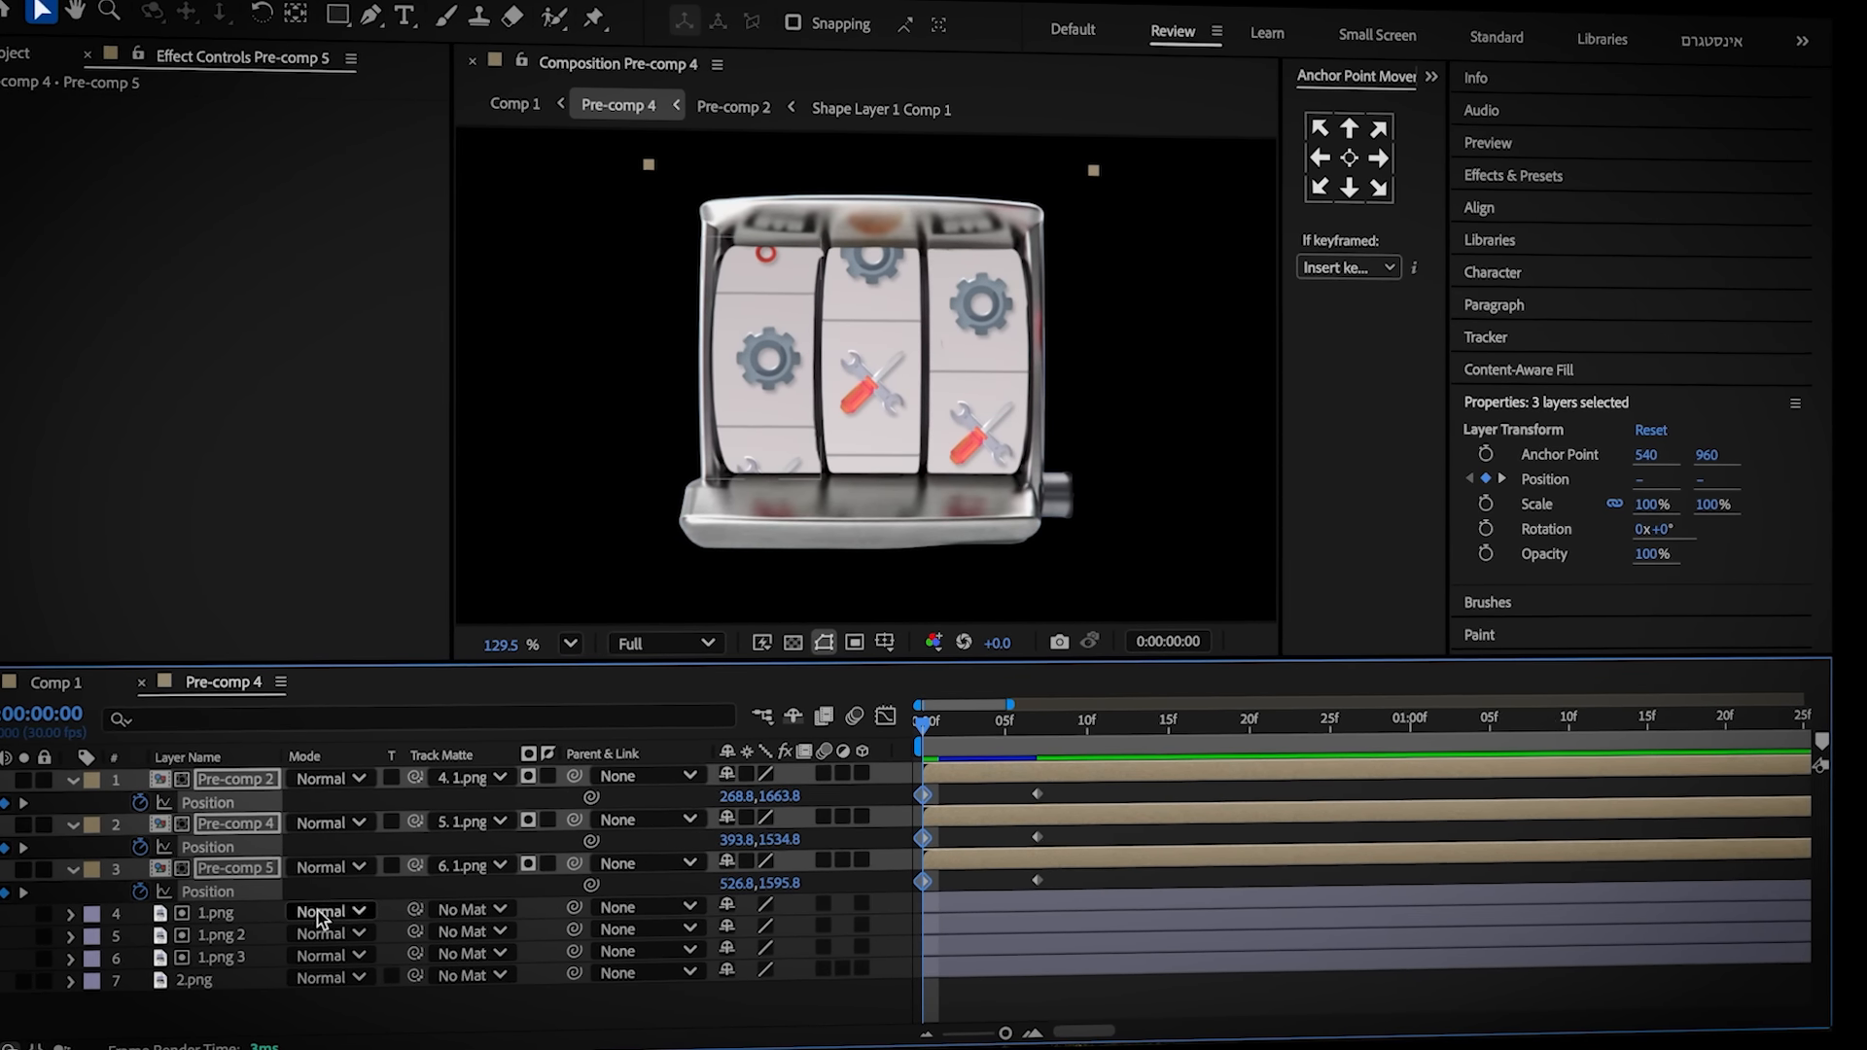
Paste the copied expression onto the Position property of all three reel layers
{"action": "left_click", "coordinate": [142, 802], "text": "alt"}
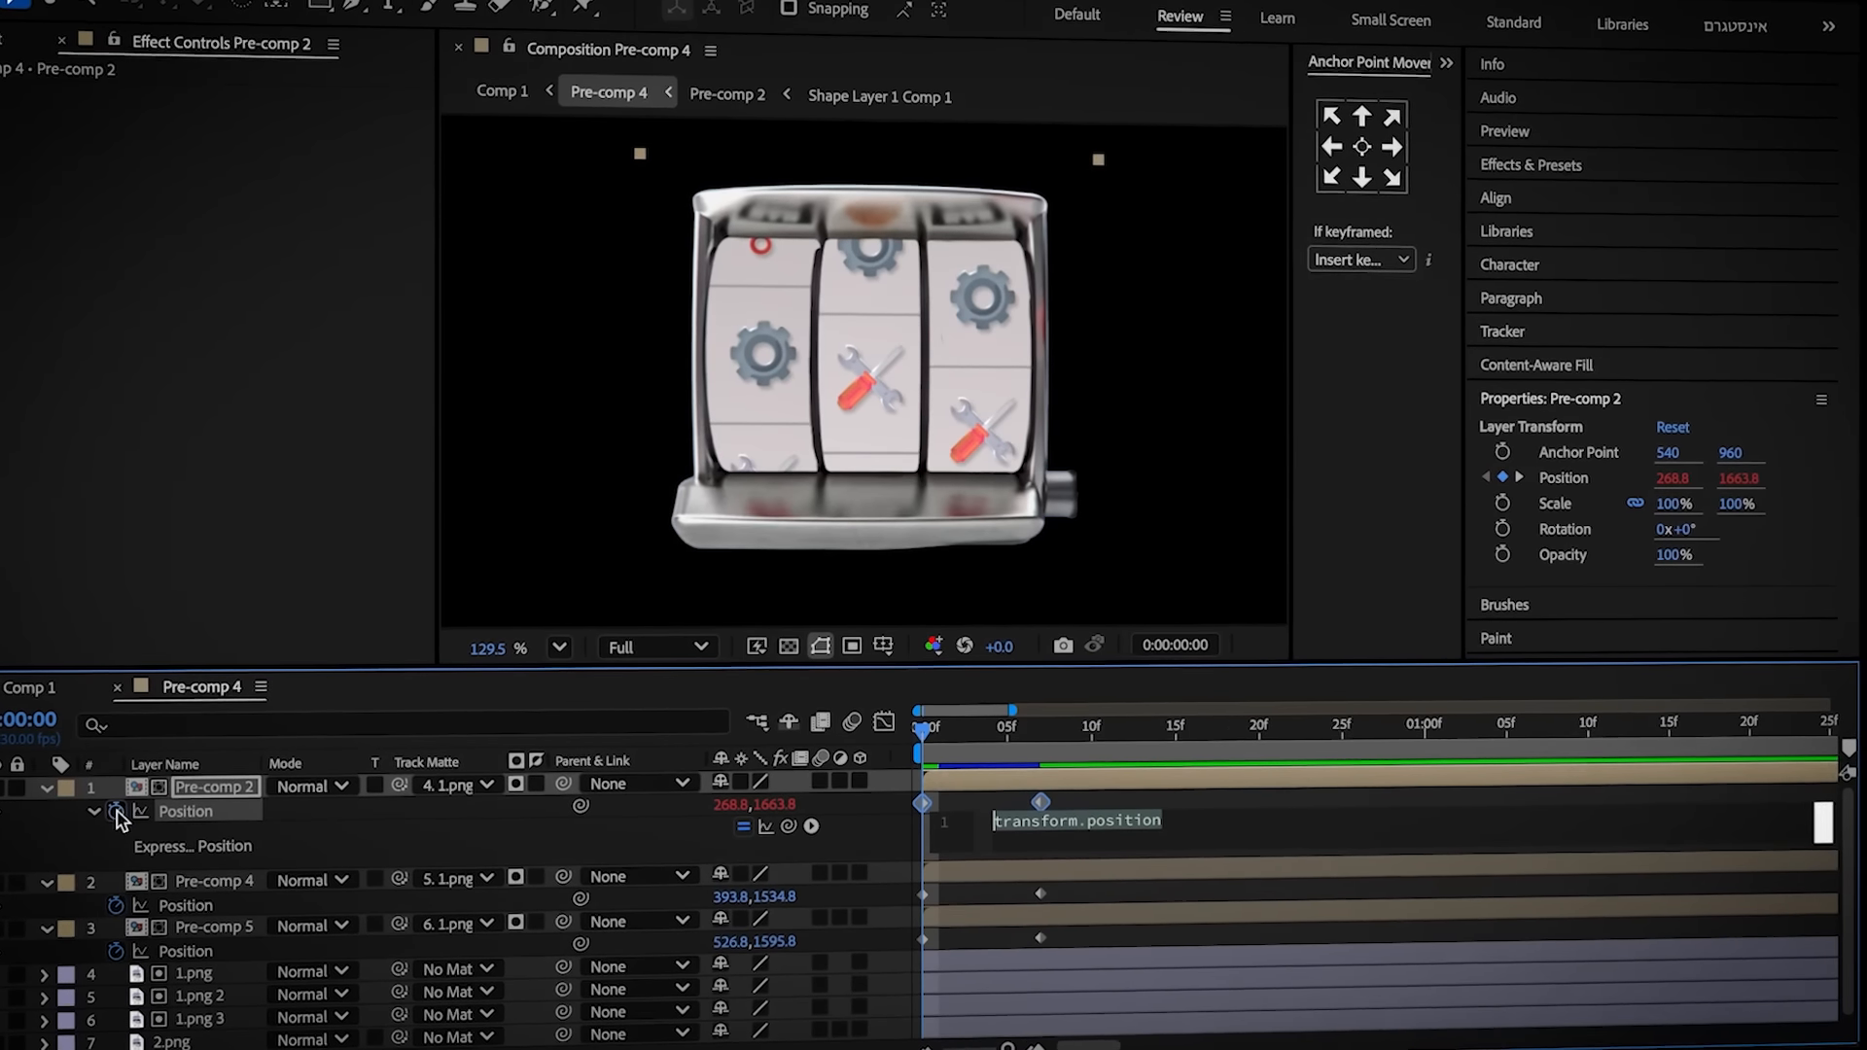
{"action": "key", "text": "ctrl+v"}
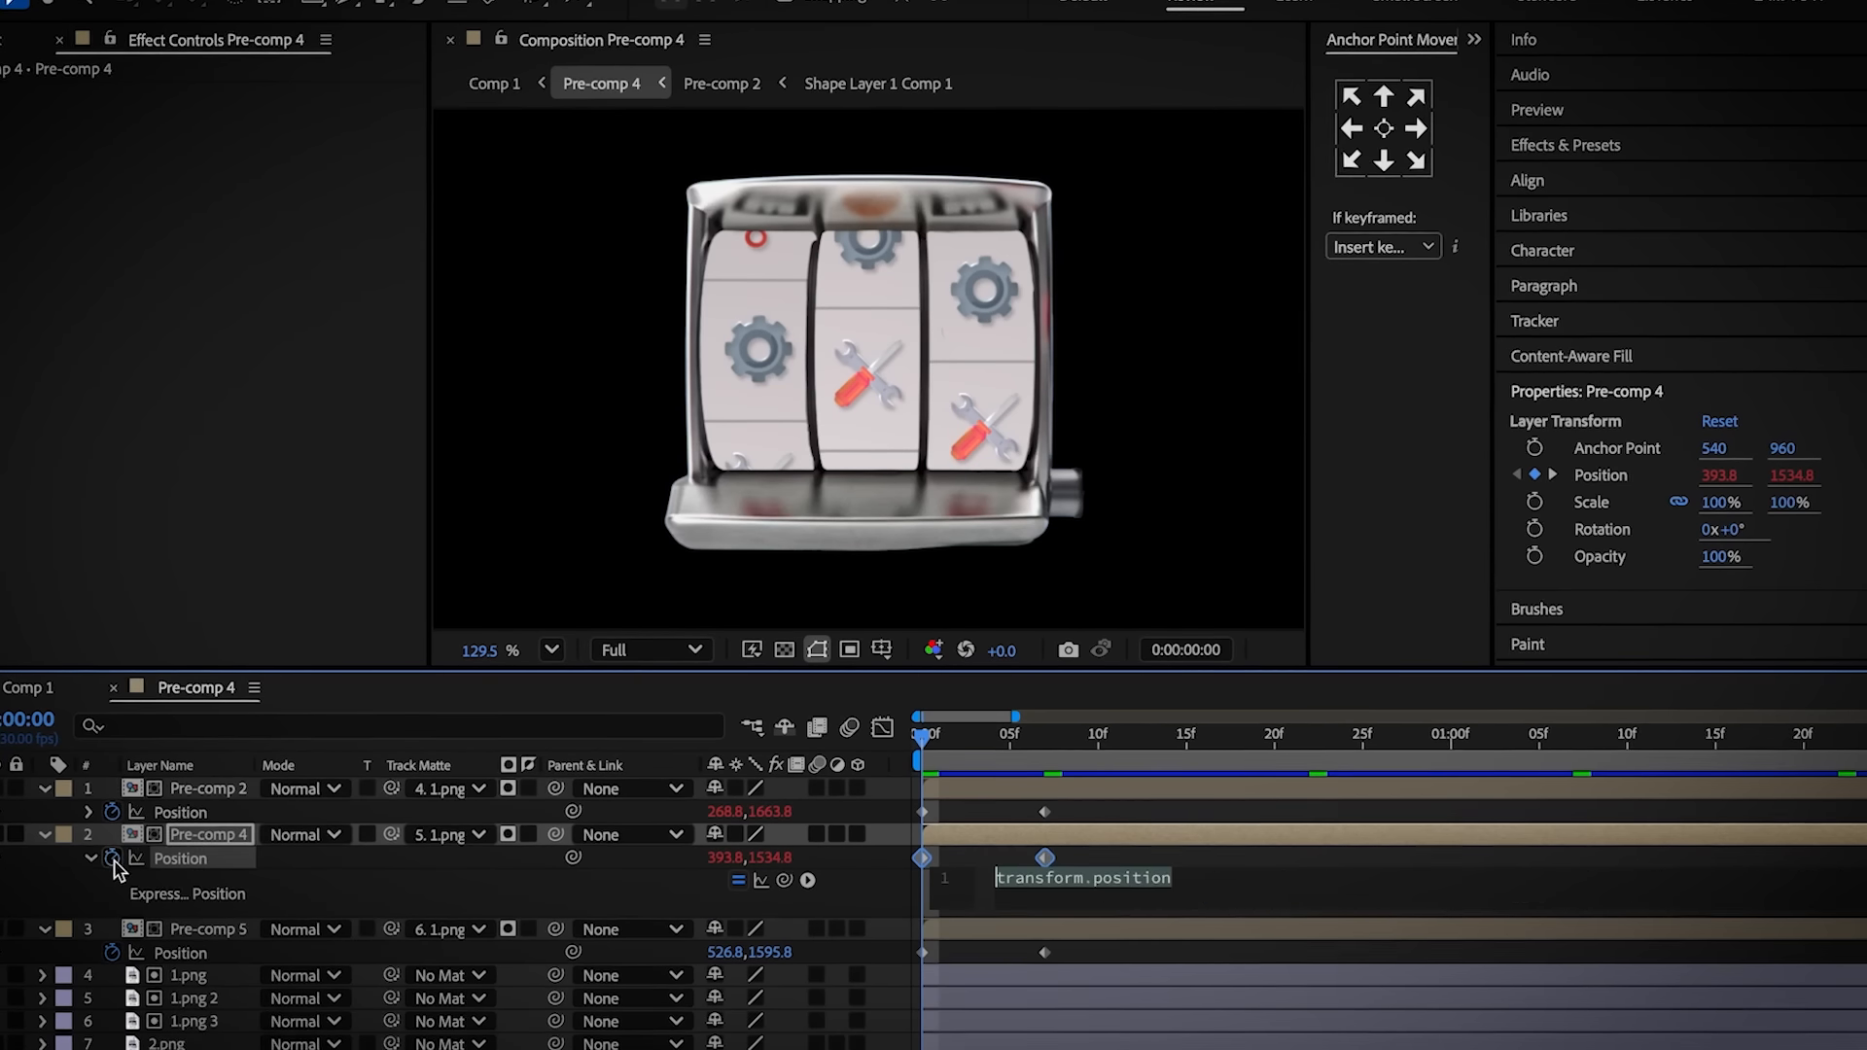
{"action": "left_click", "coordinate": [103, 896]}
{"action": "left_click", "coordinate": [110, 904], "text": "alt"}
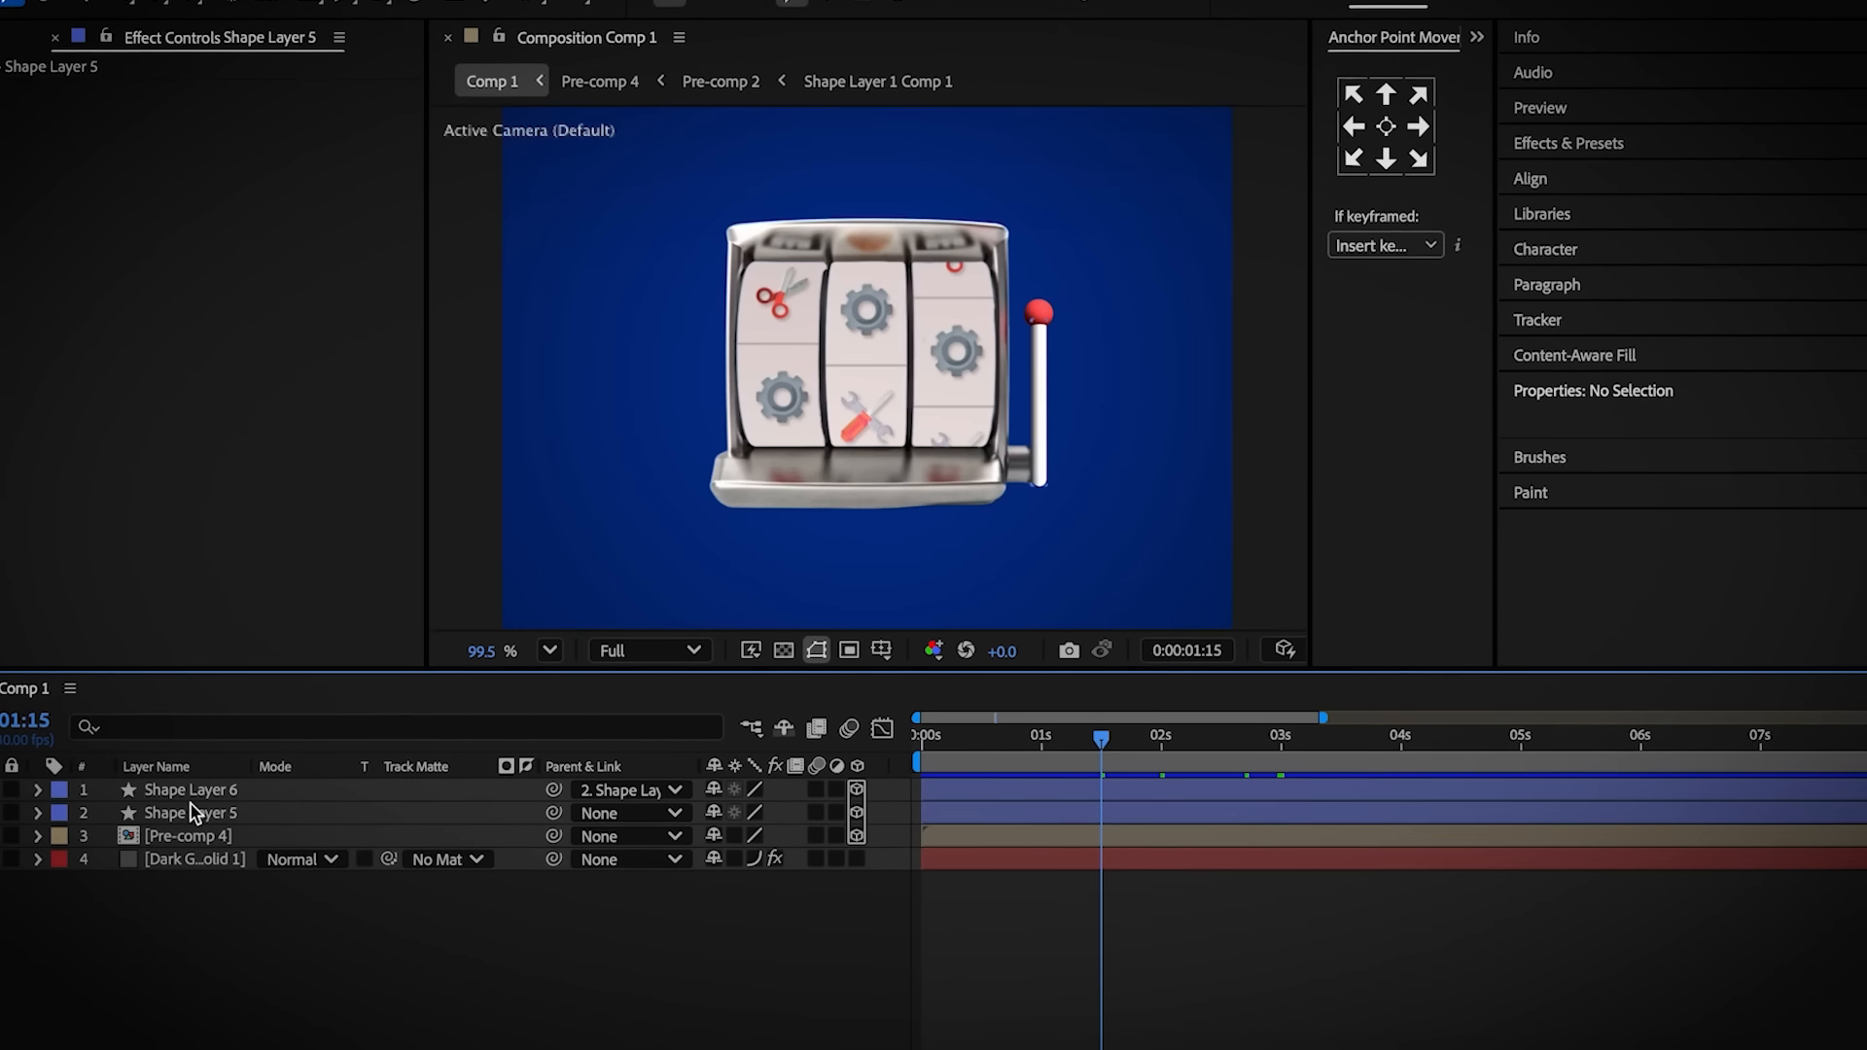
In Comp 1, keyframe the lever's X Rotation from 0° at 0:00:01:15 to 40° at 0:00:01:29
{"action": "left_click", "coordinate": [191, 813]}
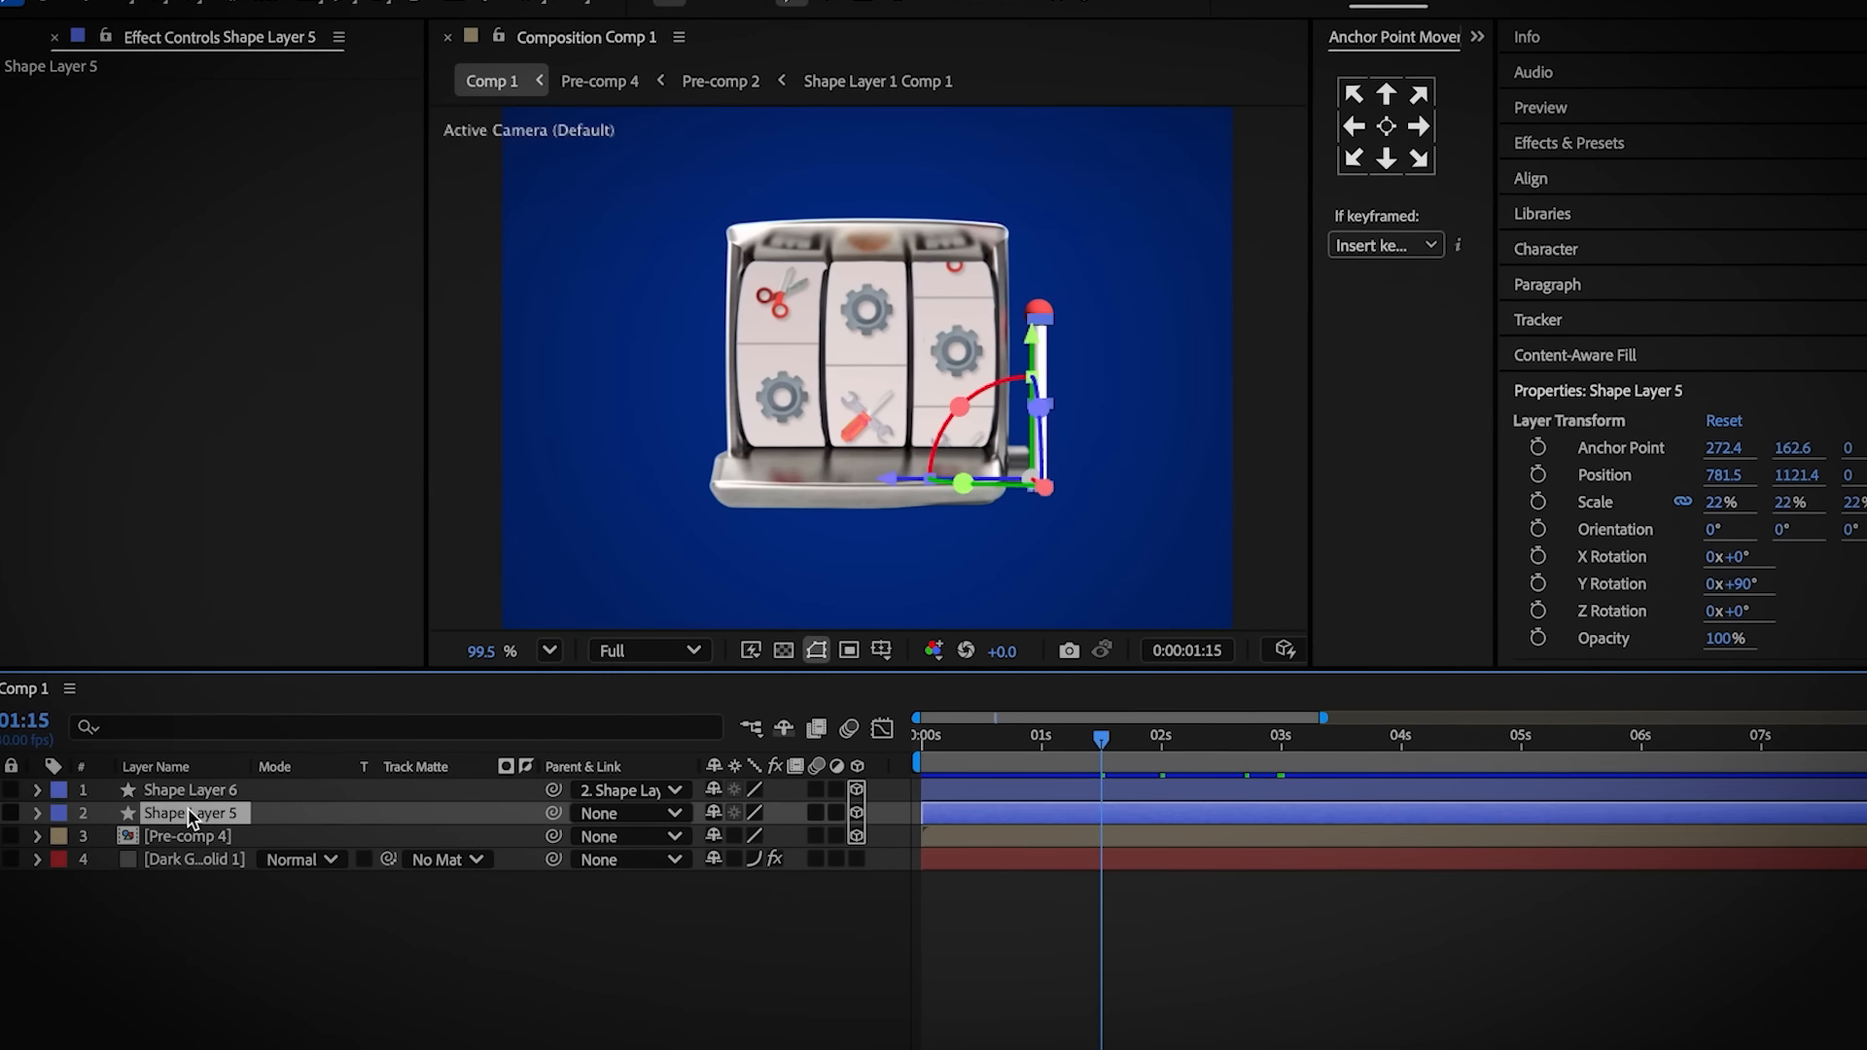
{"action": "key", "text": "r"}
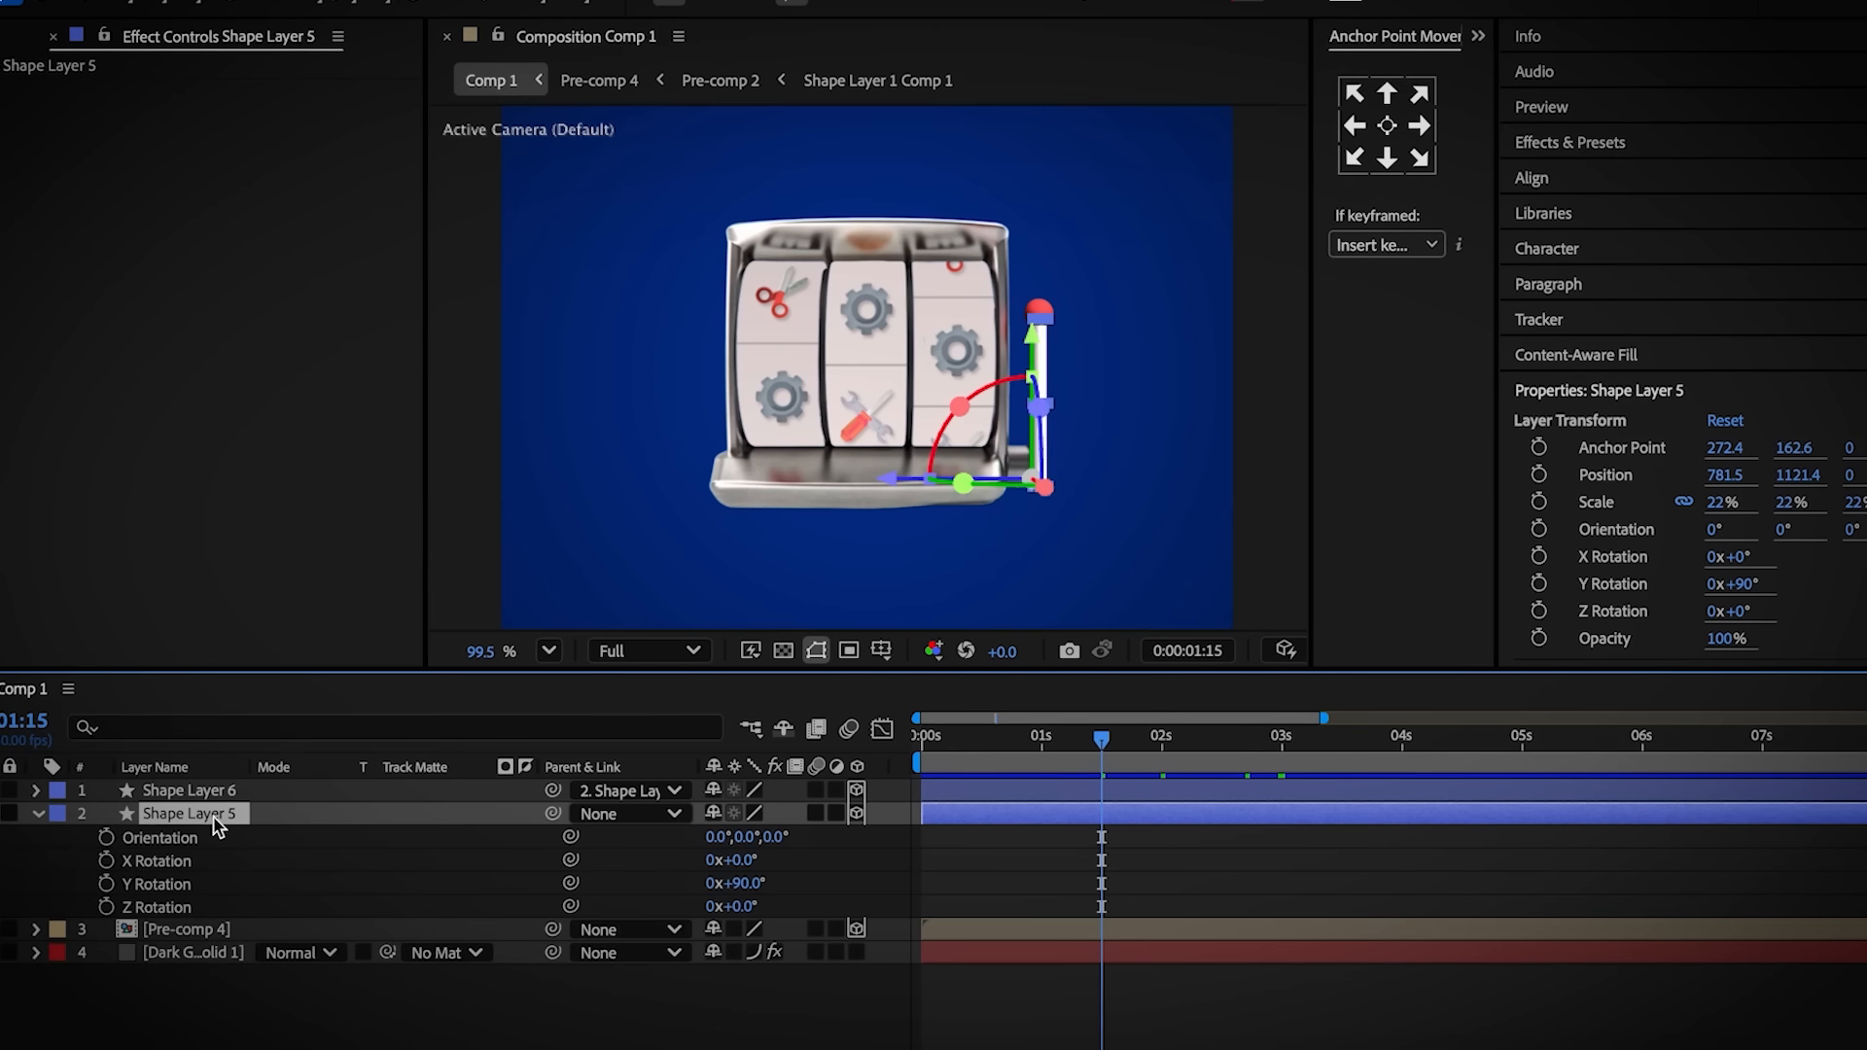
{"action": "left_click", "coordinate": [104, 861]}
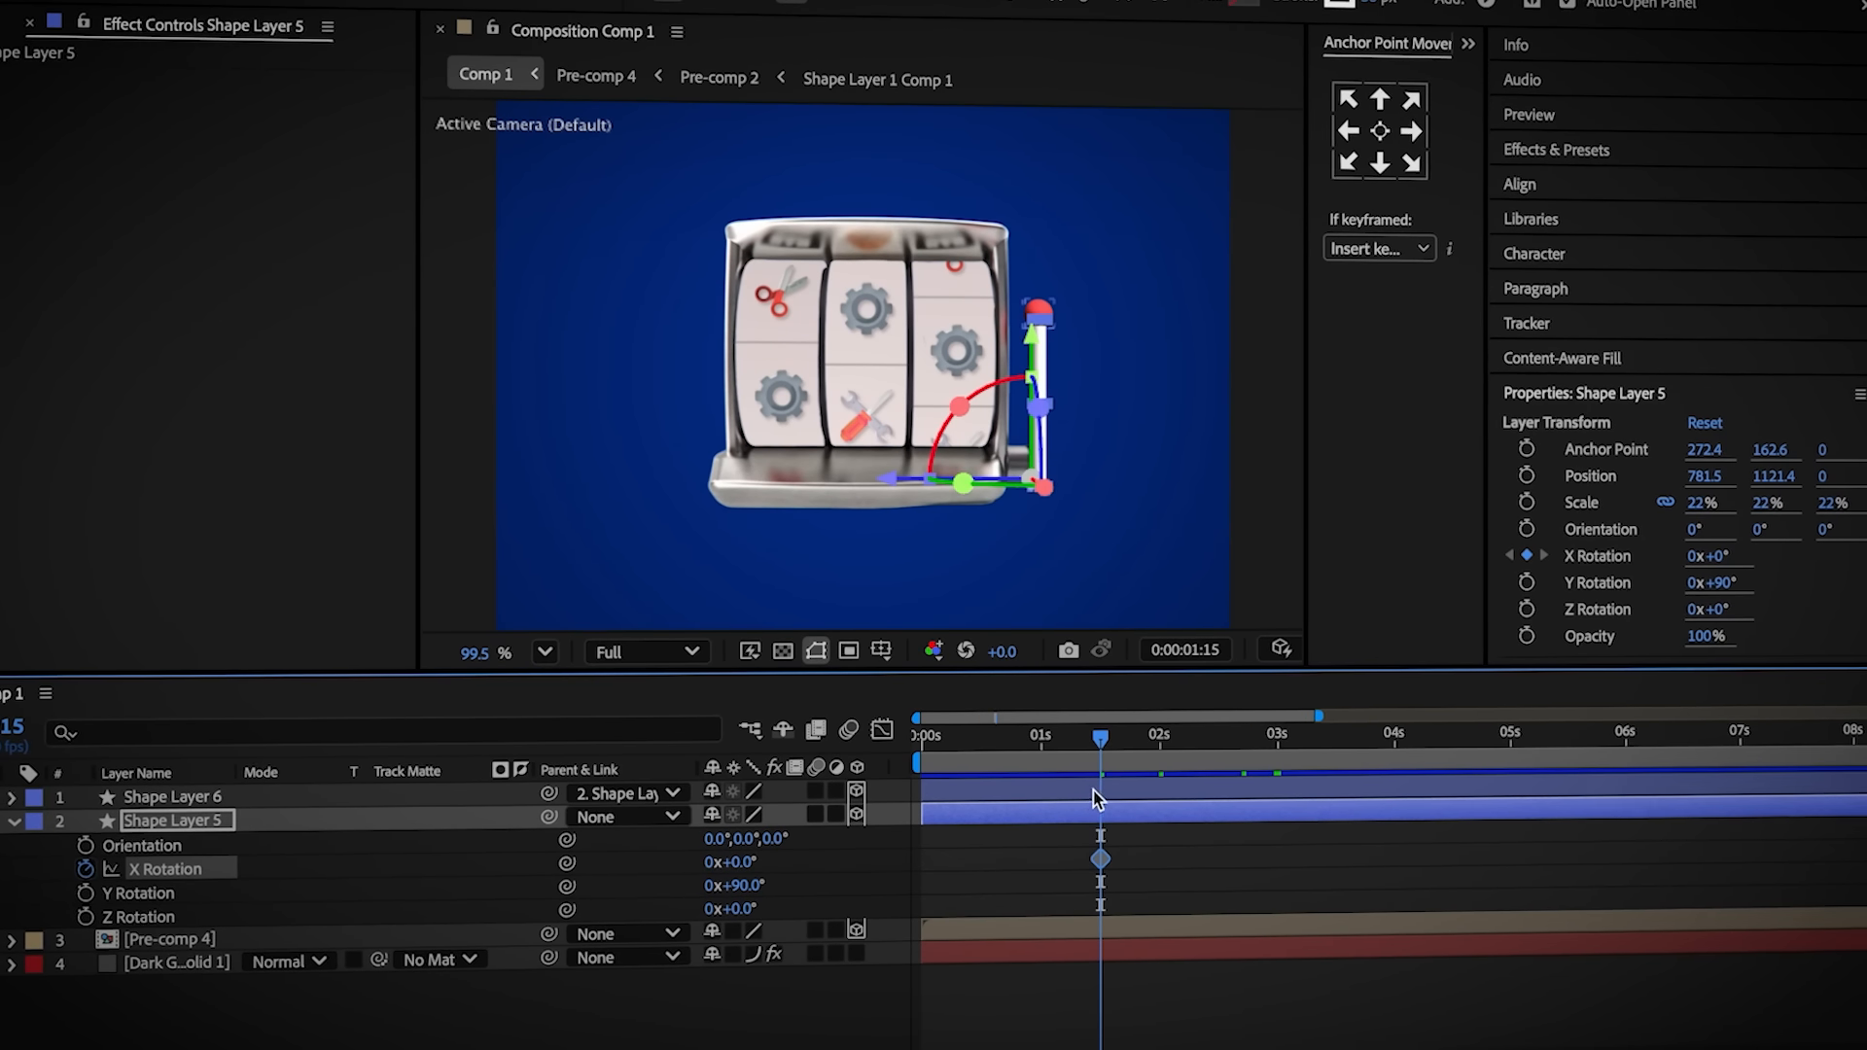
{"action": "left_click_drag", "start_coordinate": [1101, 750], "coordinate": [1150, 754]}
{"action": "left_click", "coordinate": [748, 848]}
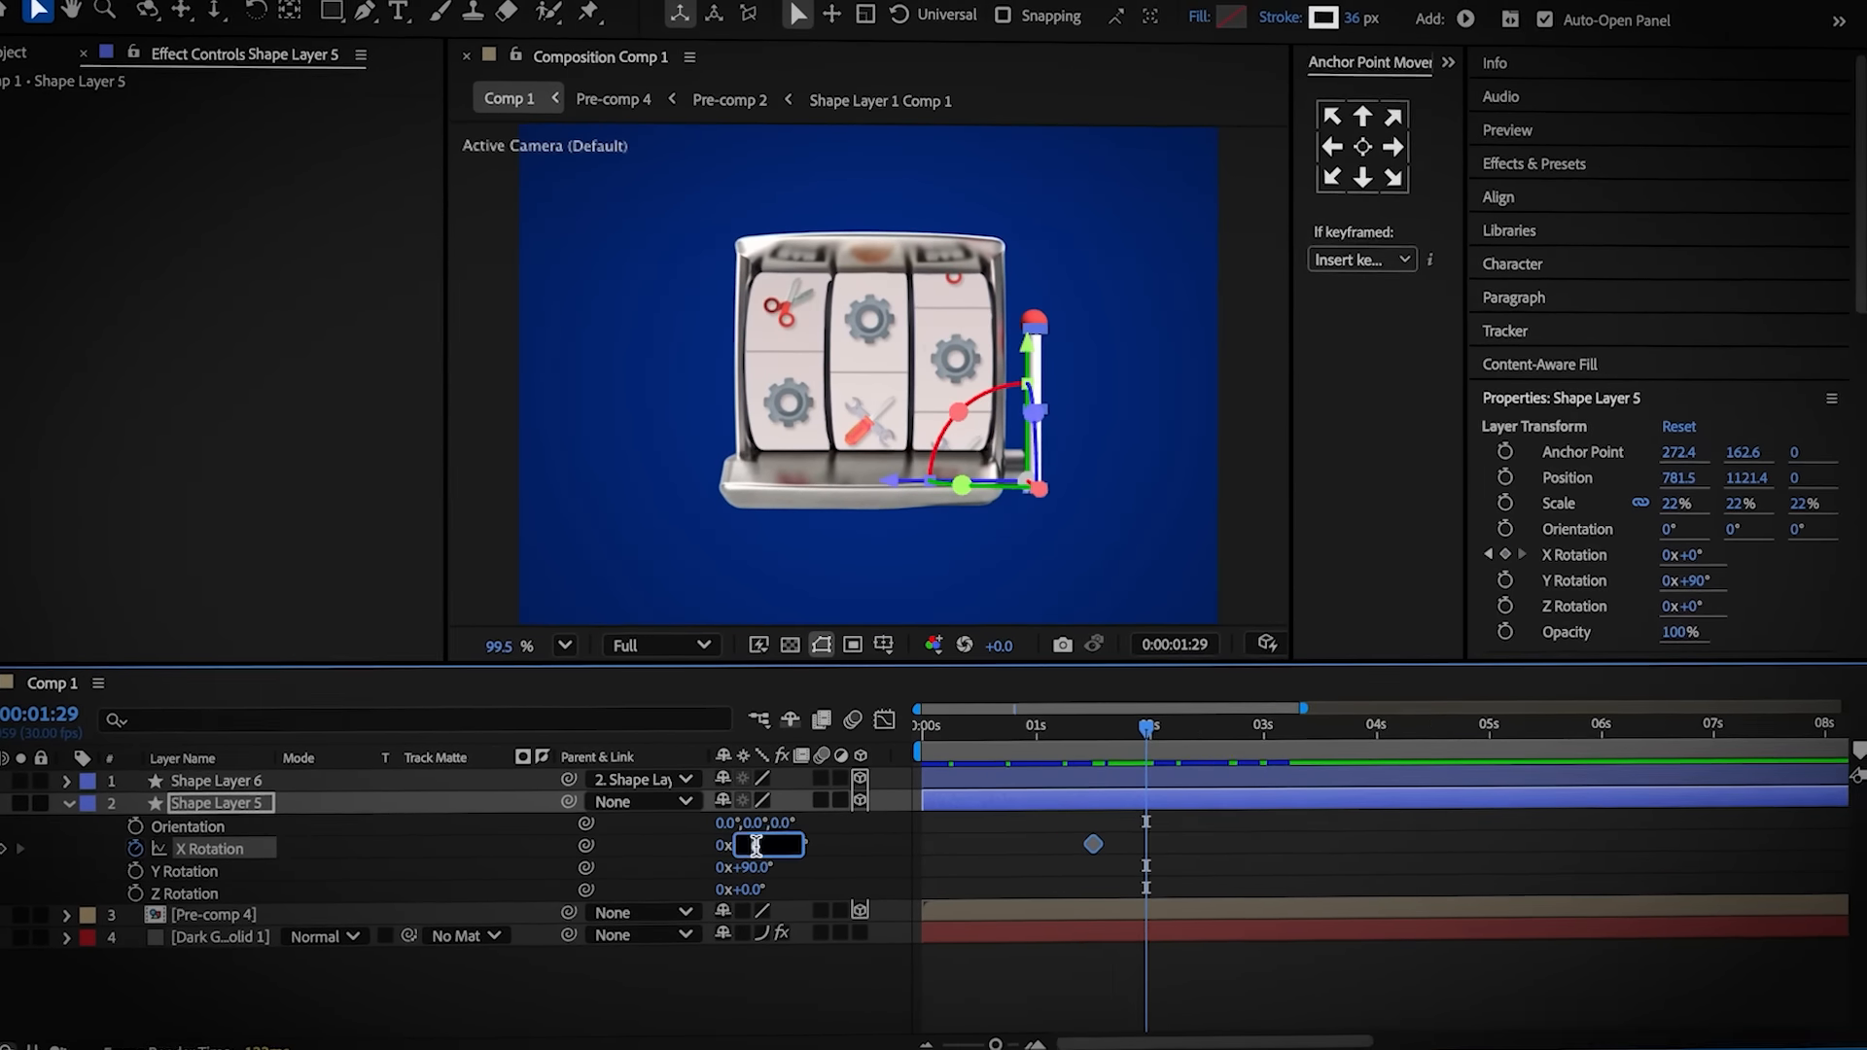
{"action": "type", "text": "40"}
{"action": "left_click", "coordinate": [522, 863]}
{"action": "left_click_drag", "start_coordinate": [1146, 731], "coordinate": [1206, 751]}
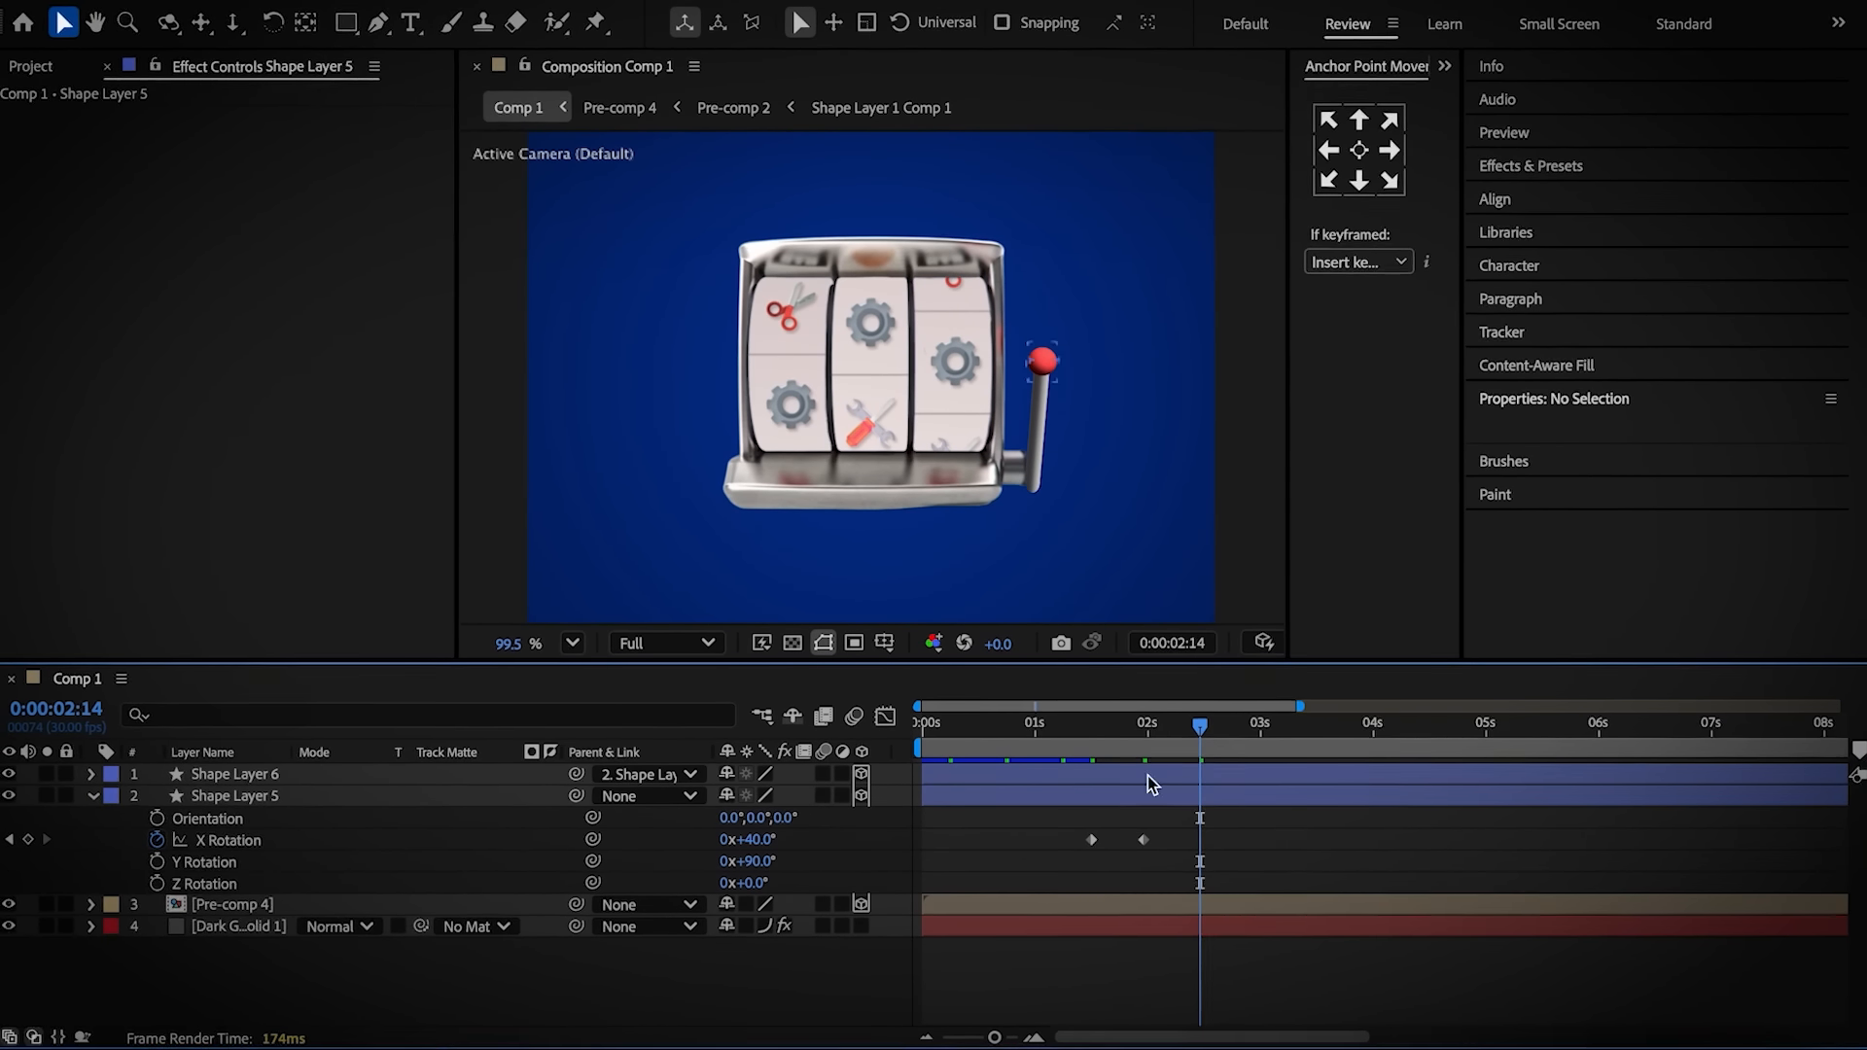
Return the lever's X Rotation to 0° with a keyframe at 0:00:02:14
{"action": "left_click", "coordinate": [751, 840]}
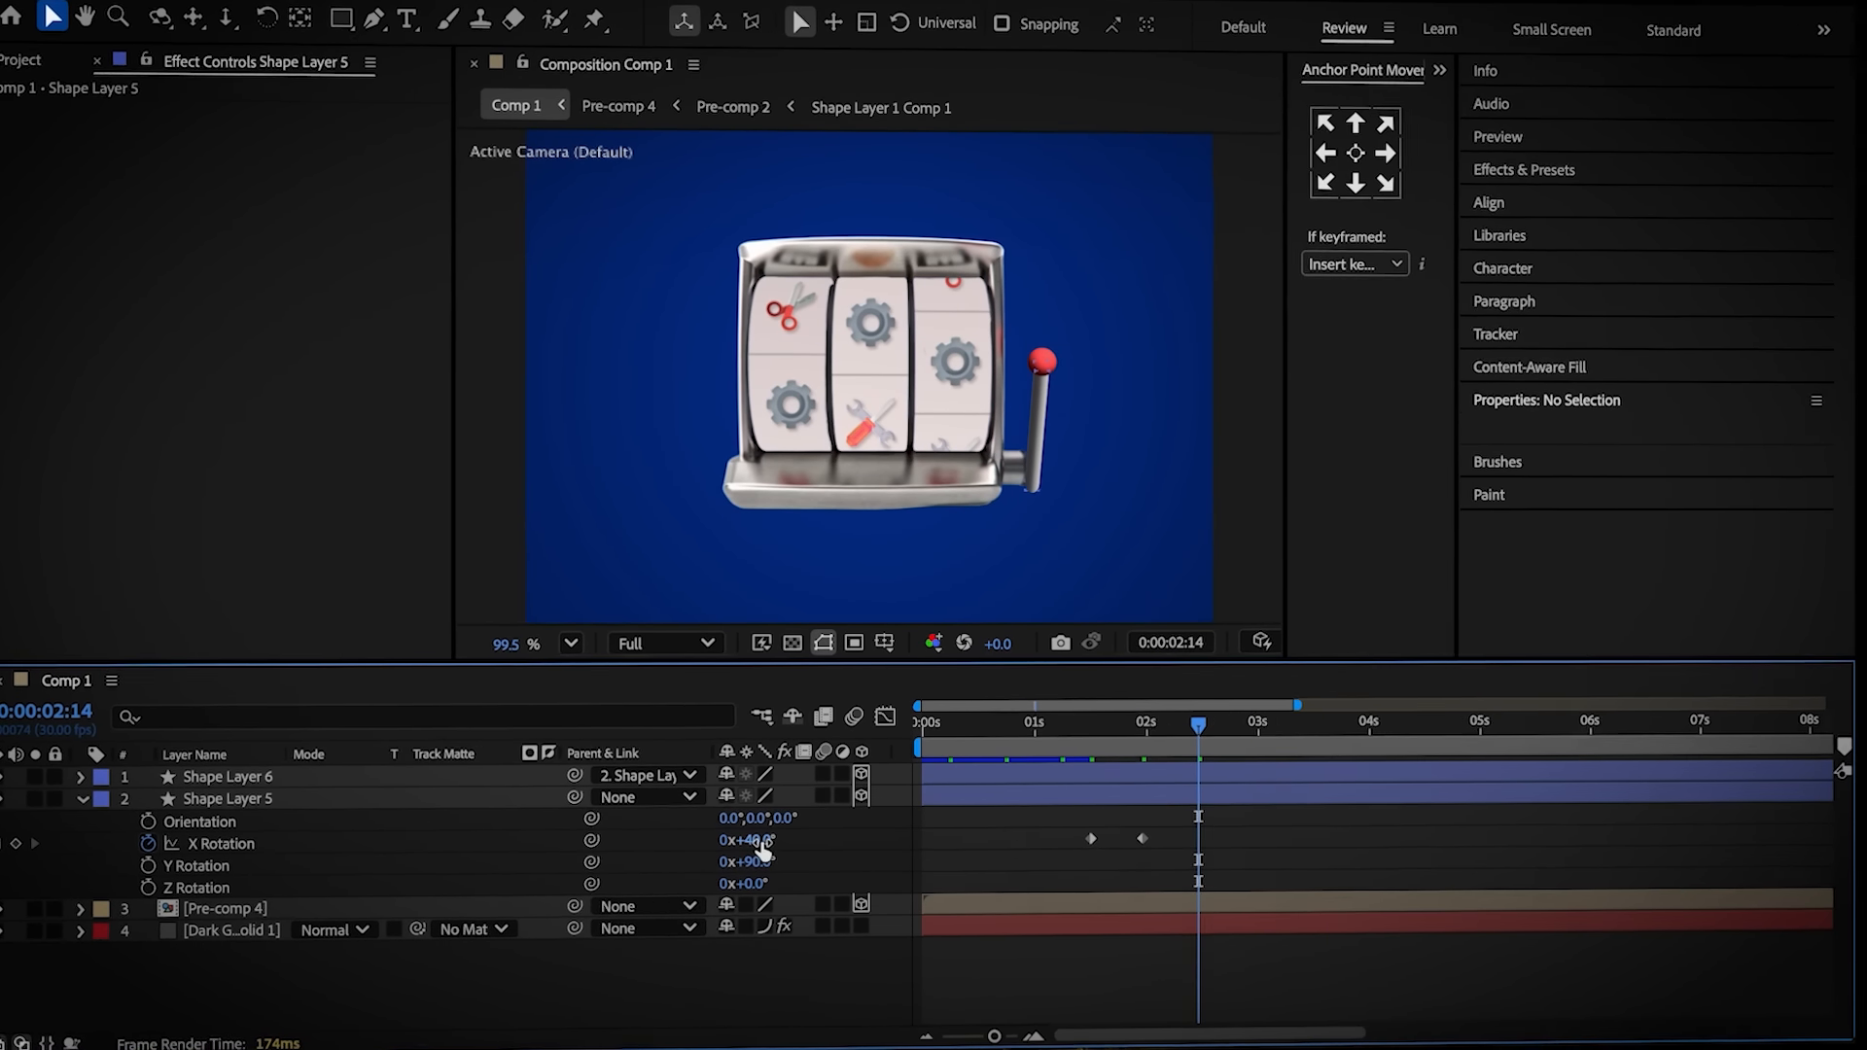
{"action": "type", "text": "0"}
{"action": "left_click", "coordinate": [664, 839]}
Easy ease the lever's three X Rotation keyframes and adjust their speed curve in the Graph Editor
{"action": "left_click_drag", "start_coordinate": [1246, 834], "coordinate": [1084, 843]}
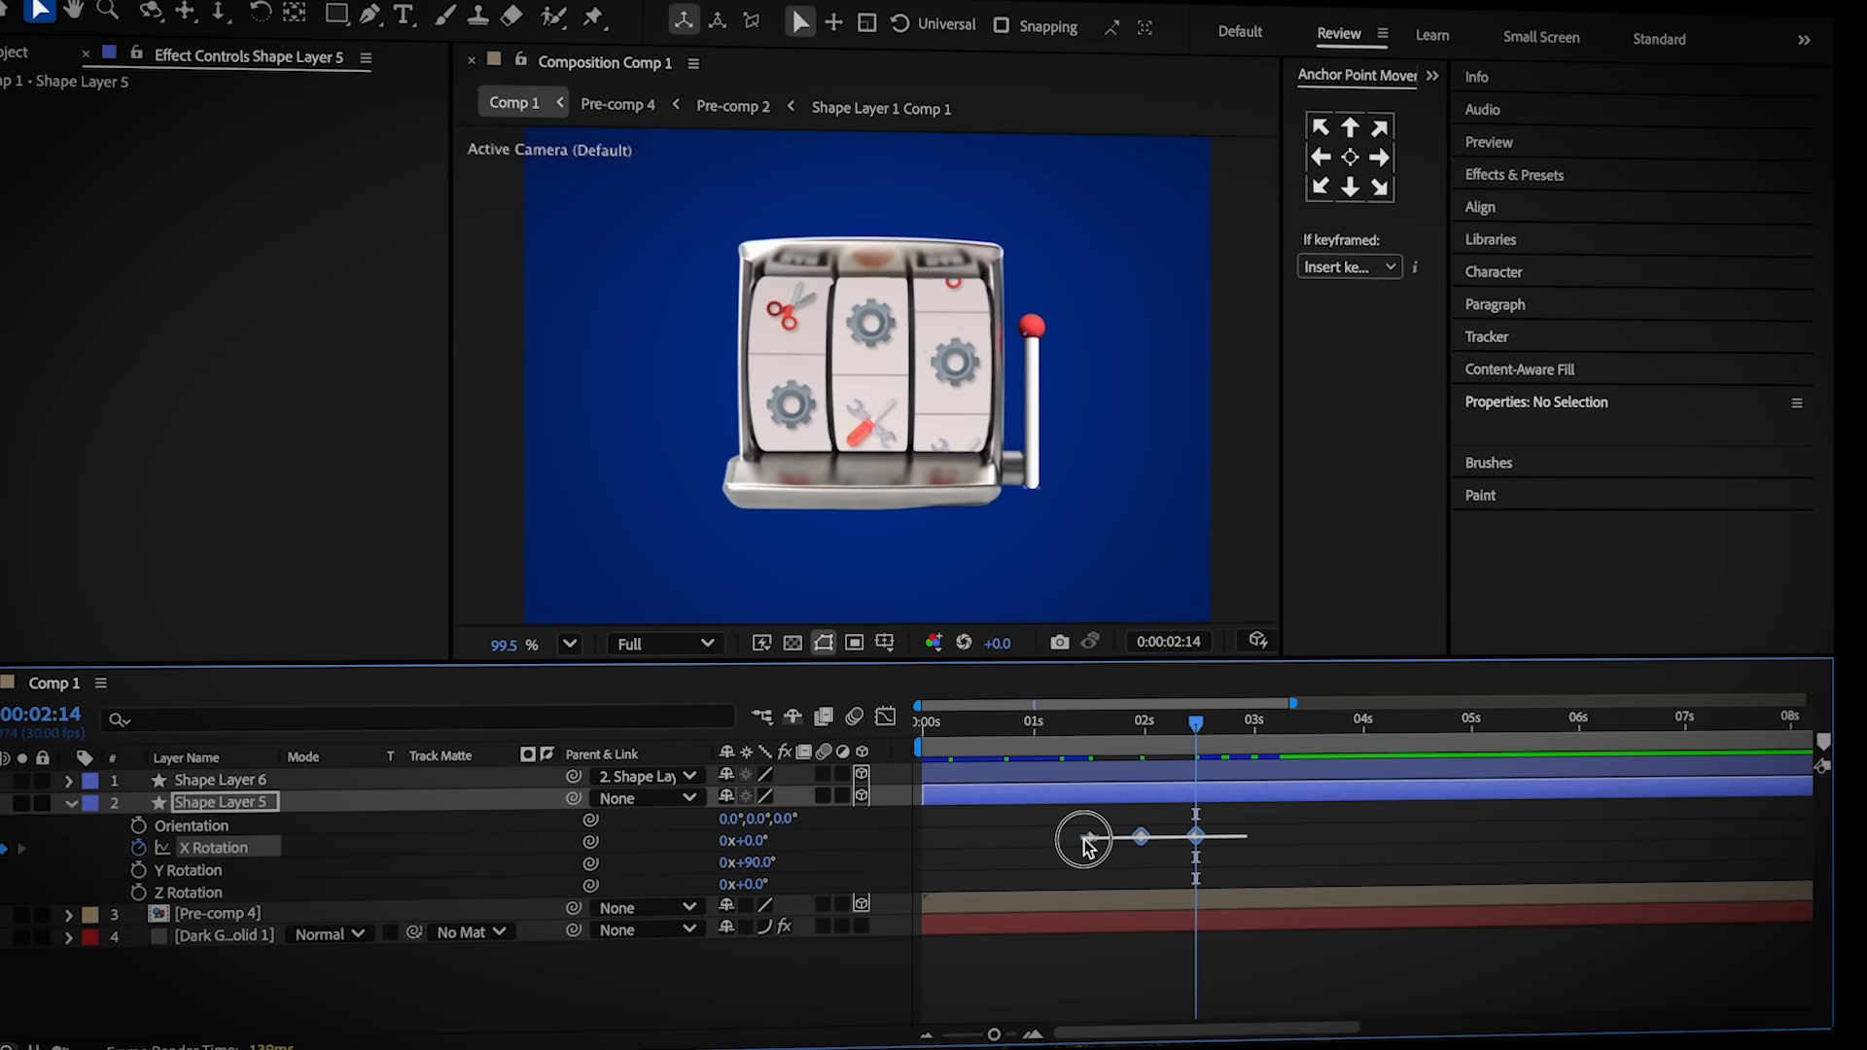
{"action": "left_click", "coordinate": [885, 718]}
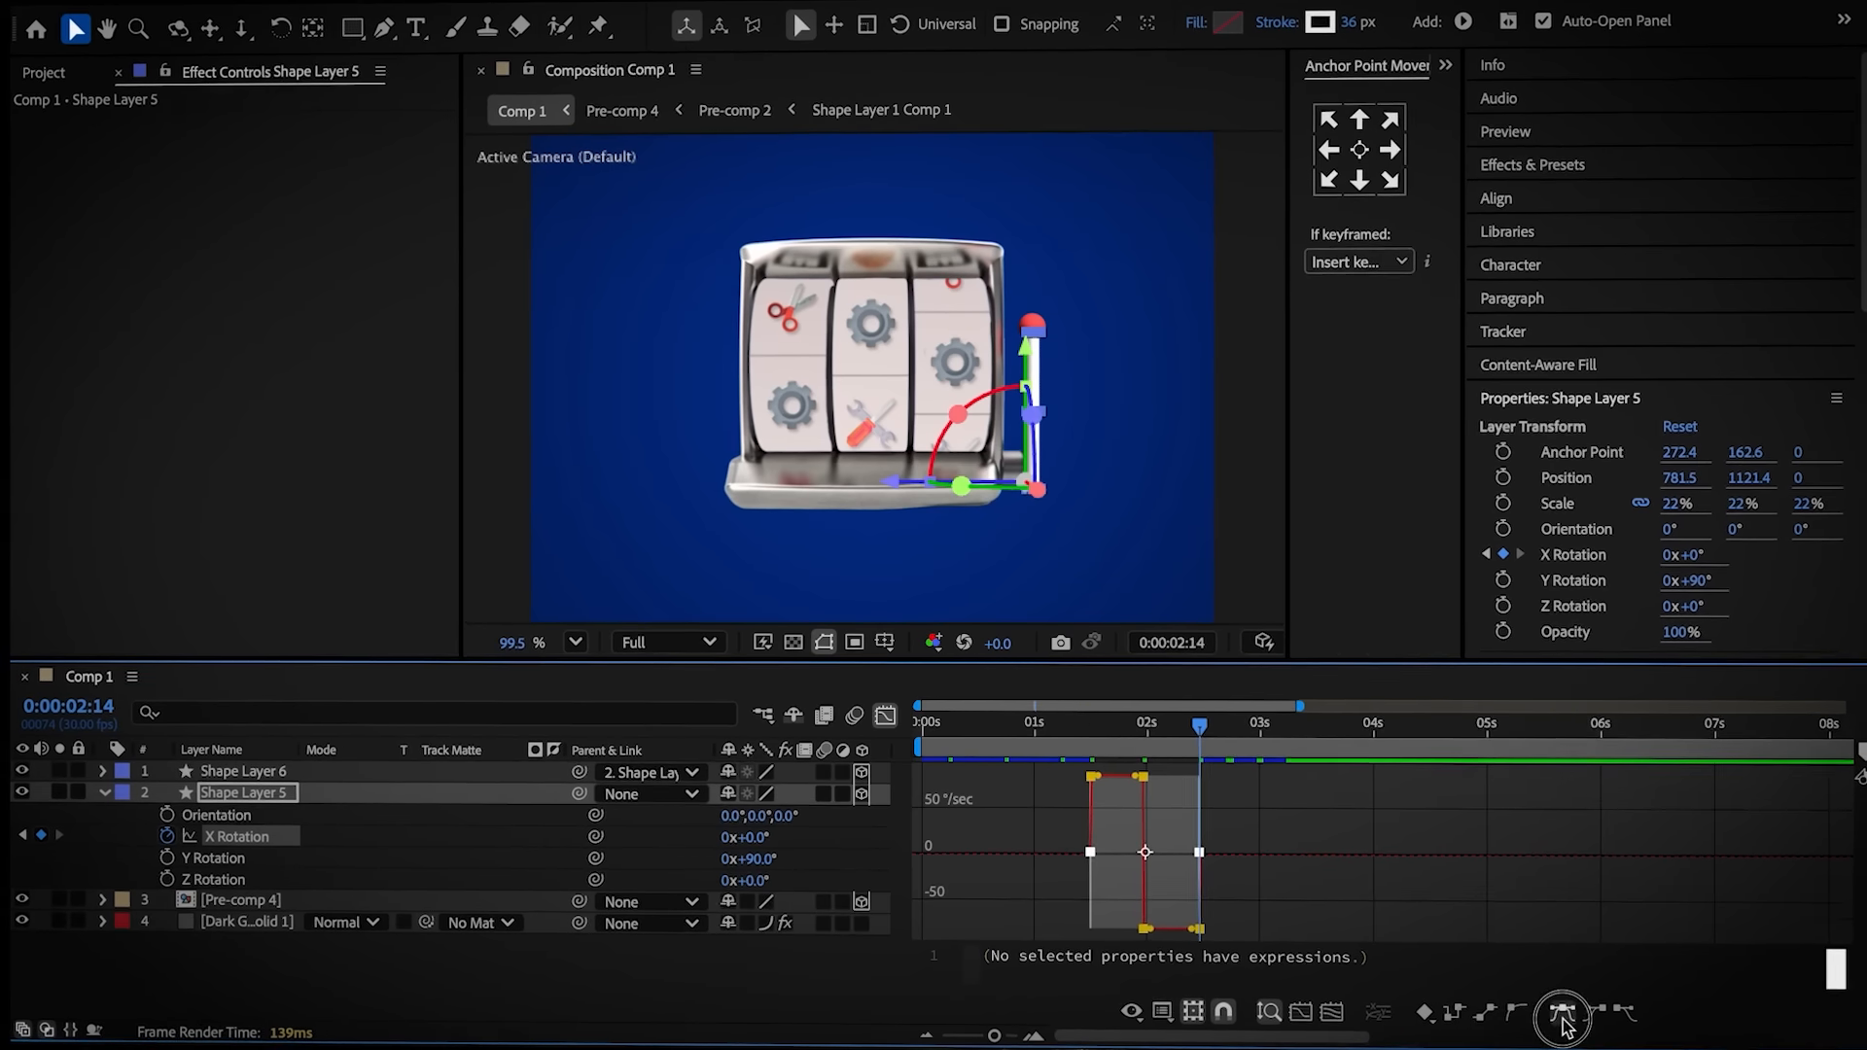
{"action": "left_click_drag", "start_coordinate": [1136, 857], "coordinate": [1180, 883]}
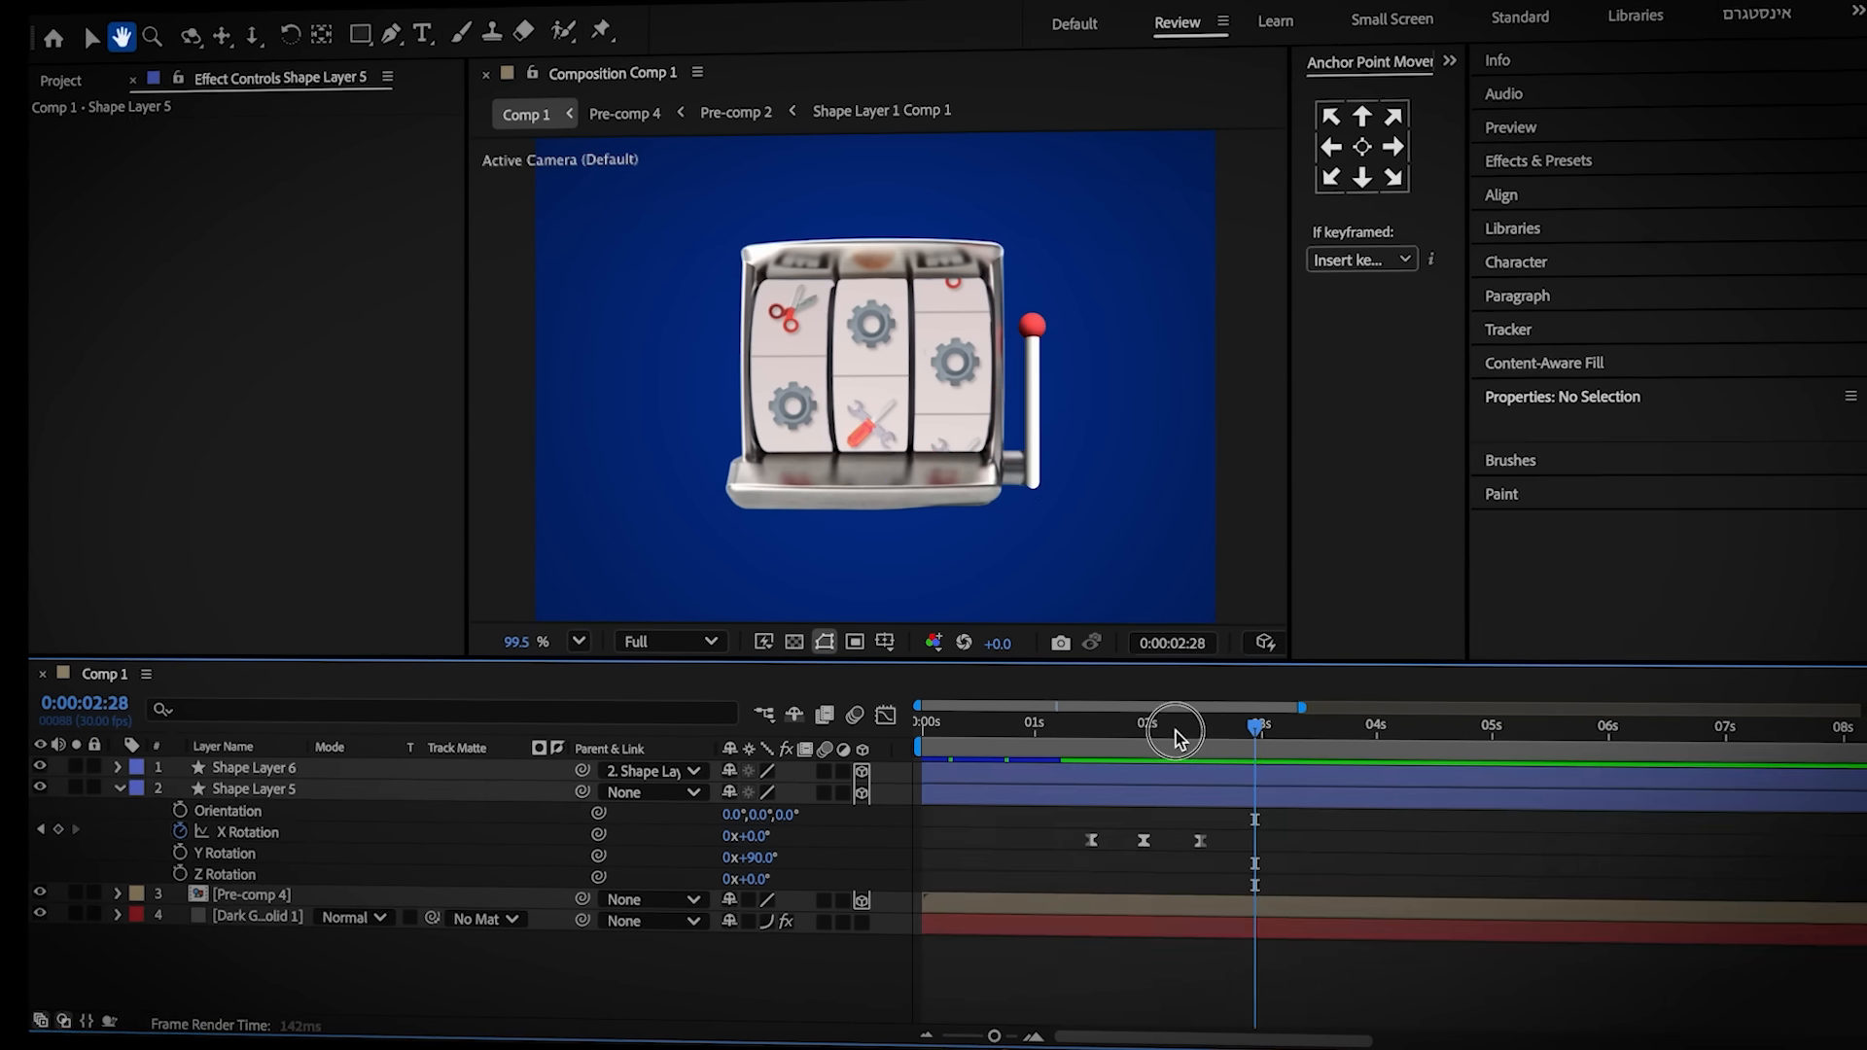
In Pre-comp 4, add Position keyframes to all three reel layers at 0:00:01:15
{"action": "left_click_drag", "start_coordinate": [1180, 737], "coordinate": [1093, 747]}
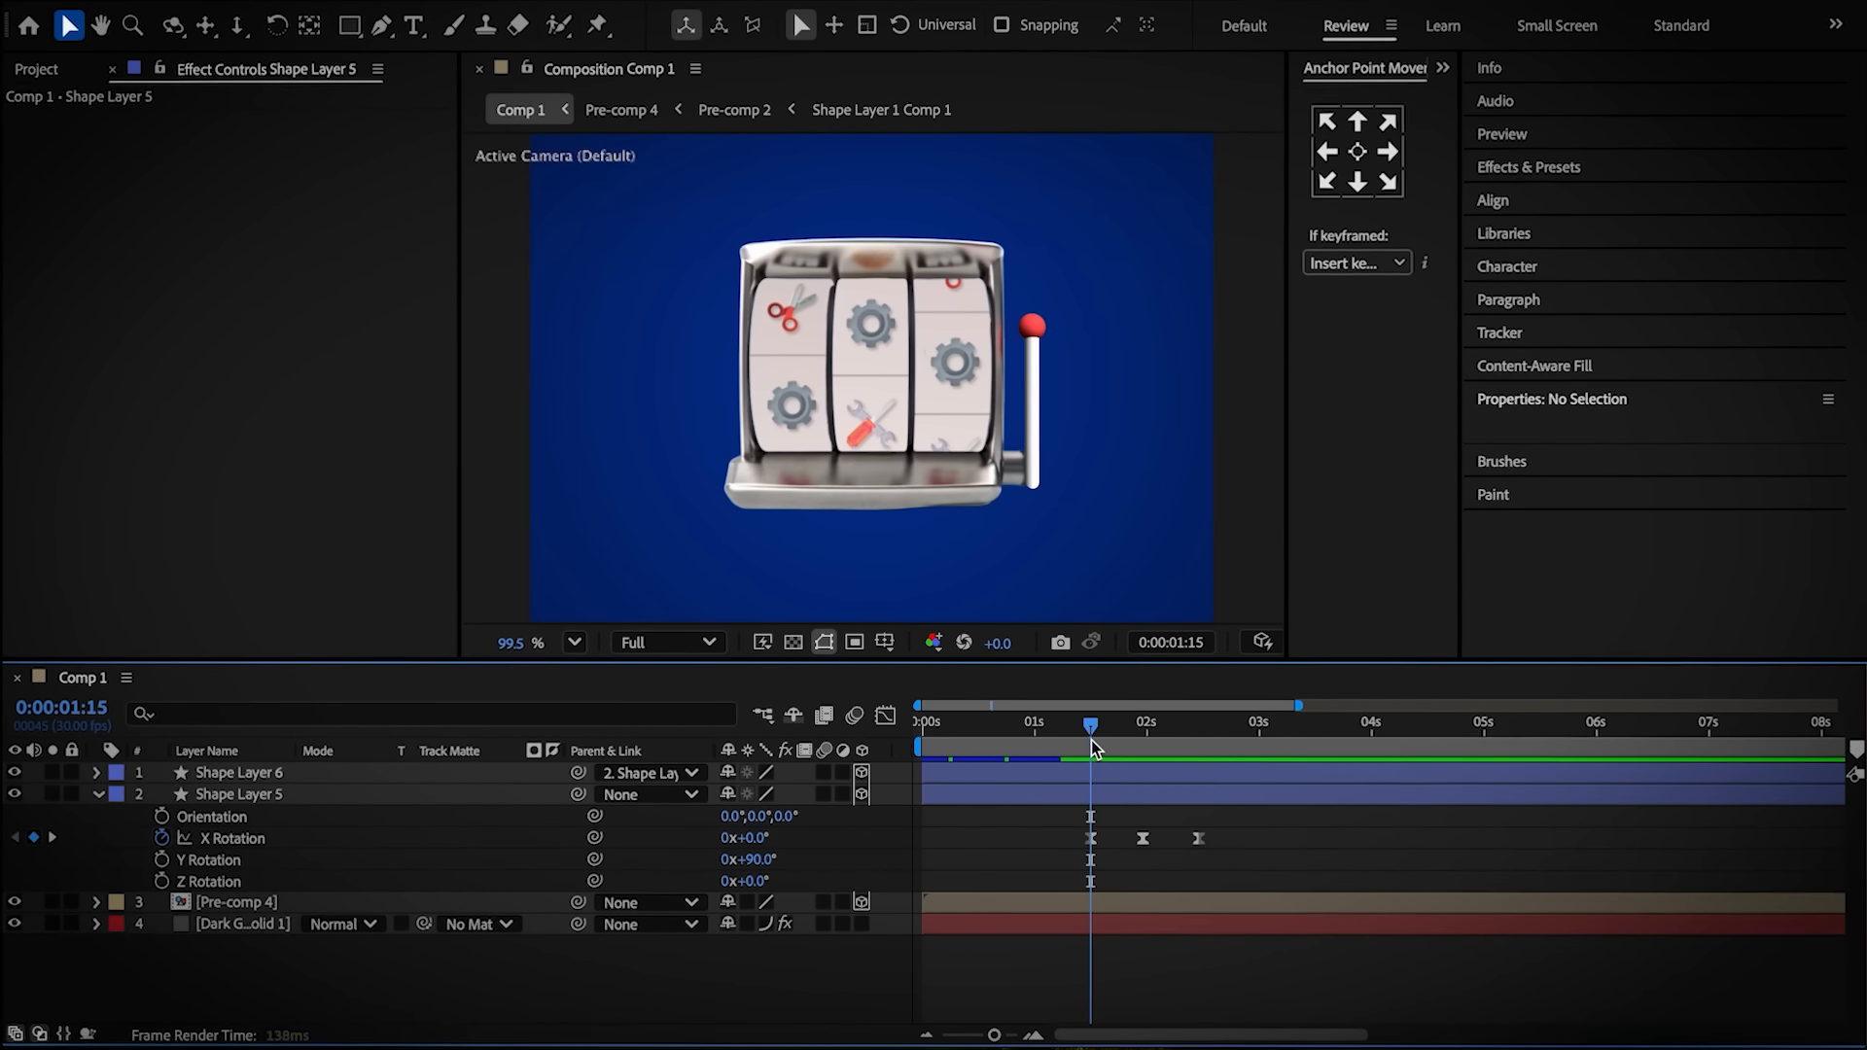
{"action": "double_click", "coordinate": [266, 902]}
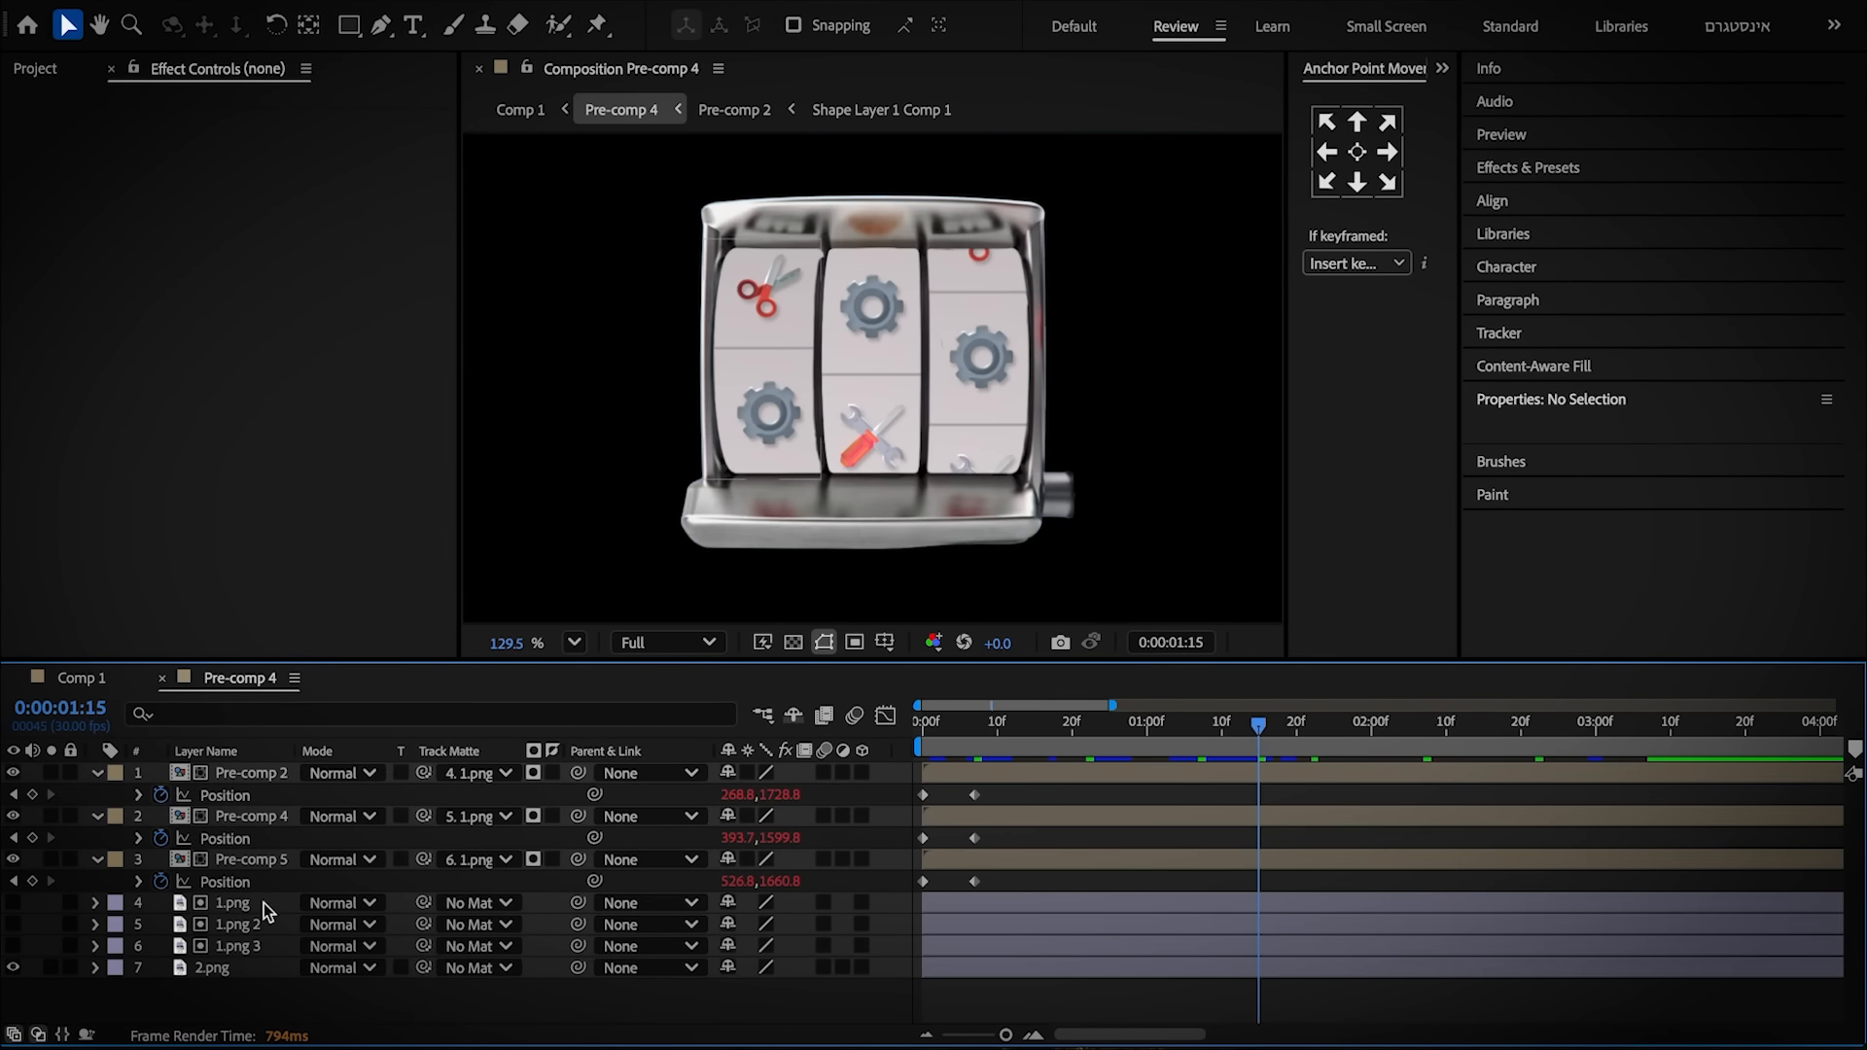
{"action": "left_click", "coordinate": [32, 792]}
{"action": "left_click", "coordinate": [32, 835]}
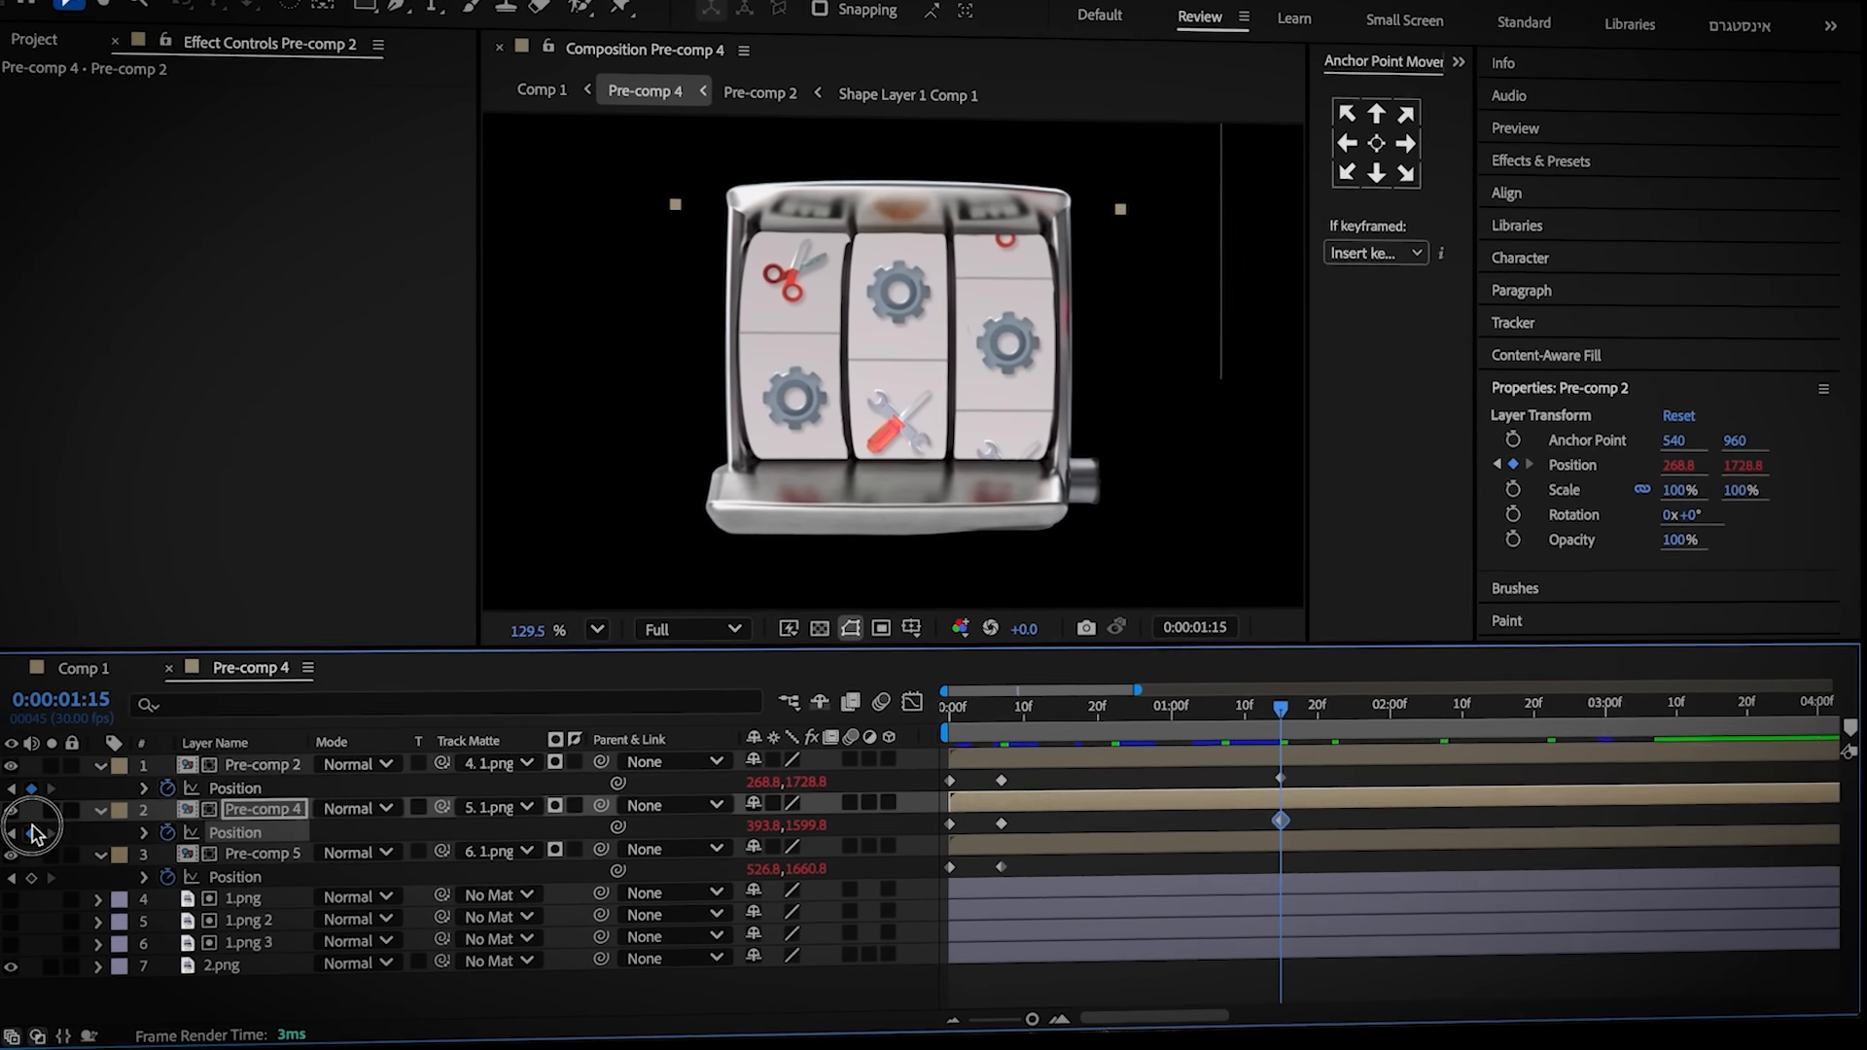
{"action": "left_click", "coordinate": [32, 878]}
At 0:00:04:10, keyframe the left, middle and right reels' Y positions at 703.8, 541.8 and 221.8
{"action": "left_click_drag", "start_coordinate": [1373, 712], "coordinate": [1817, 718]}
{"action": "left_click_drag", "start_coordinate": [1040, 691], "coordinate": [1079, 693]}
{"action": "left_click_drag", "start_coordinate": [1635, 712], "coordinate": [1696, 710]}
{"action": "left_click_drag", "start_coordinate": [809, 867], "coordinate": [12, 880]}
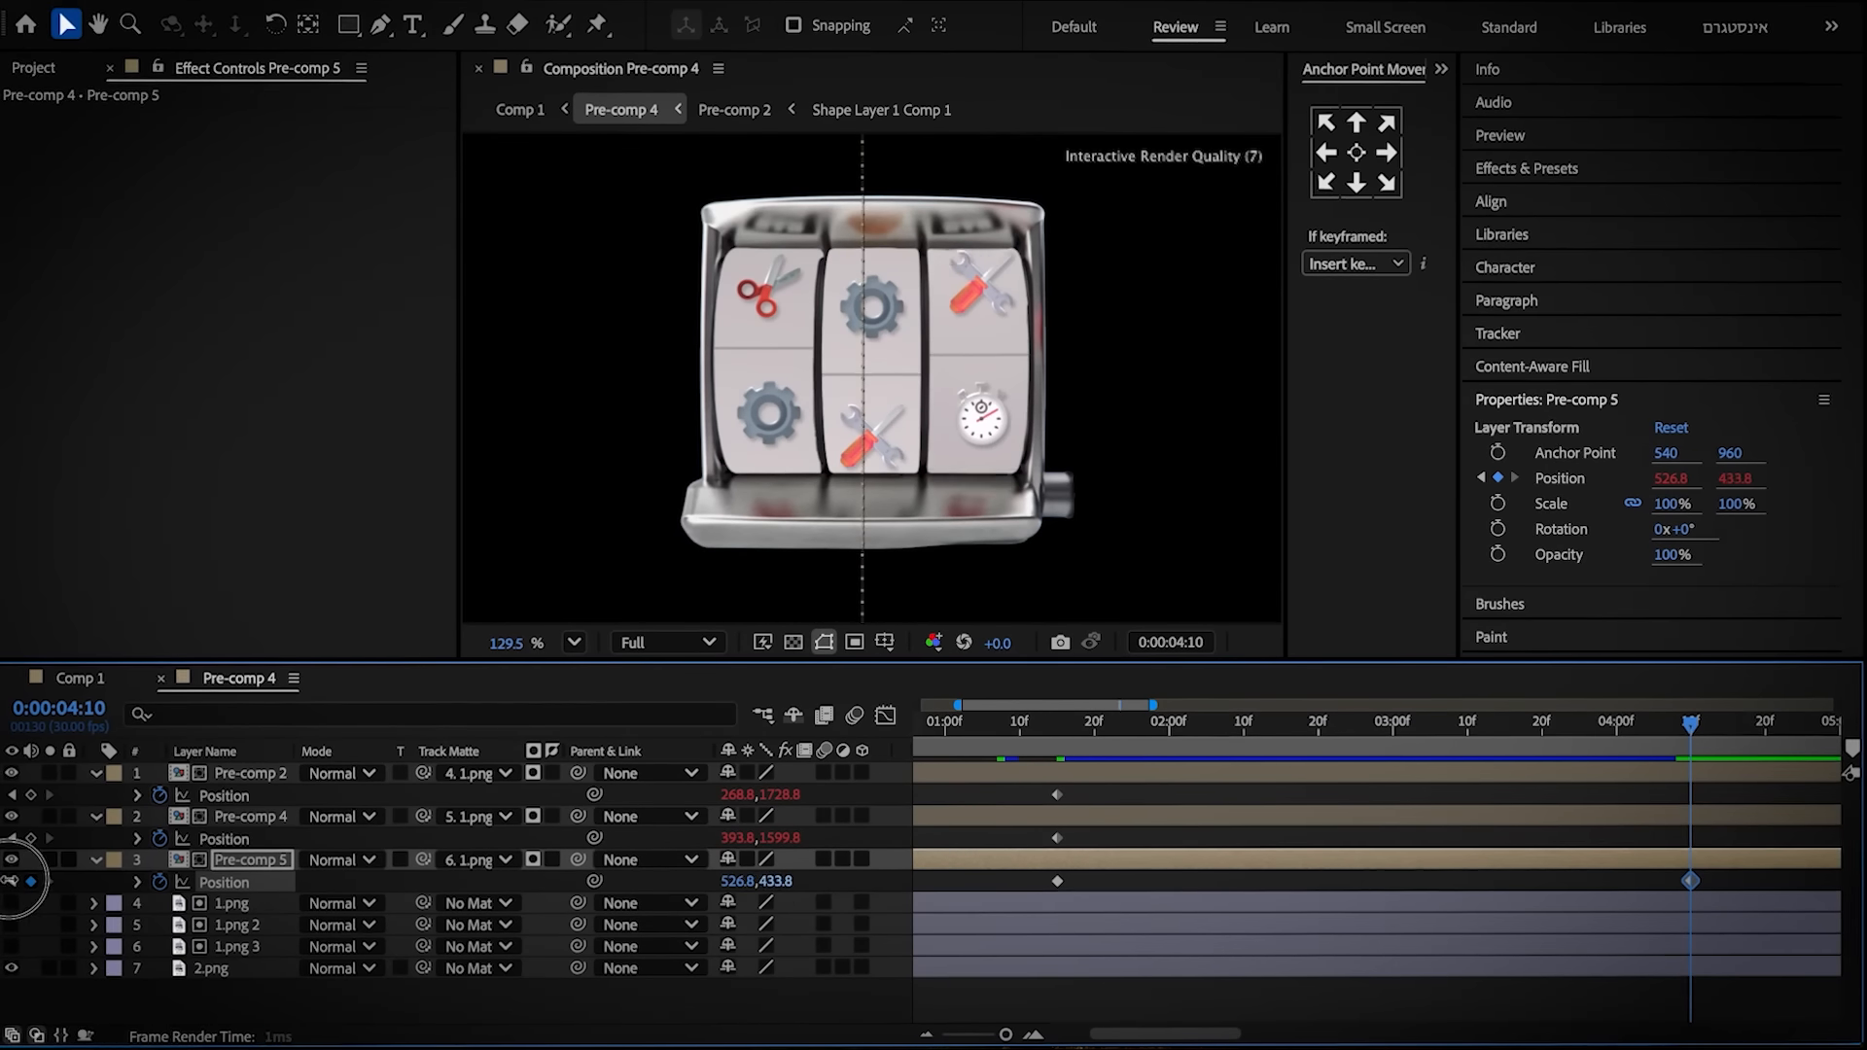
{"action": "left_click_drag", "start_coordinate": [775, 881], "coordinate": [502, 891]}
{"action": "left_click_drag", "start_coordinate": [775, 837], "coordinate": [175, 856]}
{"action": "left_click_drag", "start_coordinate": [775, 837], "coordinate": [794, 838]}
{"action": "left_click_drag", "start_coordinate": [782, 794], "coordinate": [48, 822]}
Easy ease the three reels' spin keyframes with an adjusted speed curve and stagger their end keyframes, the middle reel stopping first at 0:00:03:25
{"action": "left_click_drag", "start_coordinate": [1743, 796], "coordinate": [941, 900]}
{"action": "left_click", "coordinate": [885, 716]}
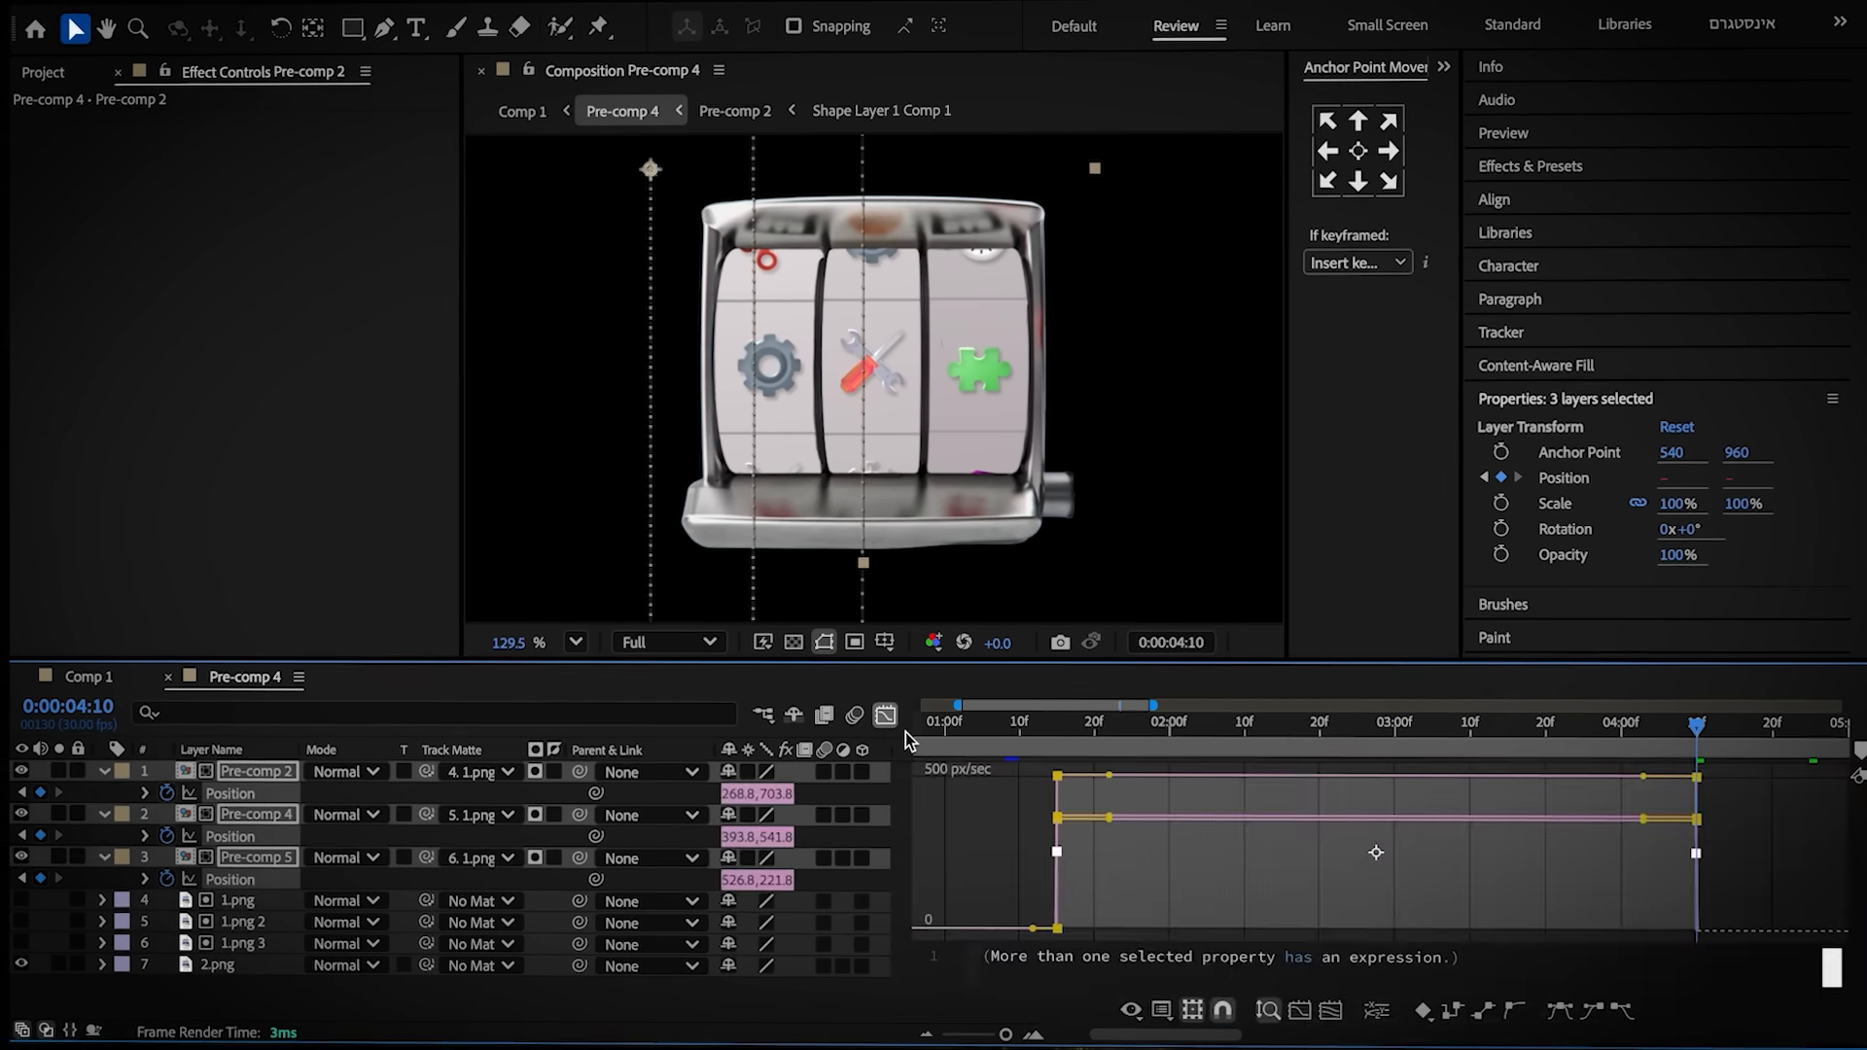
{"action": "key", "text": "F9"}
{"action": "left_click_drag", "start_coordinate": [1595, 926], "coordinate": [1450, 923]}
{"action": "left_click_drag", "start_coordinate": [1710, 847], "coordinate": [1592, 845]}
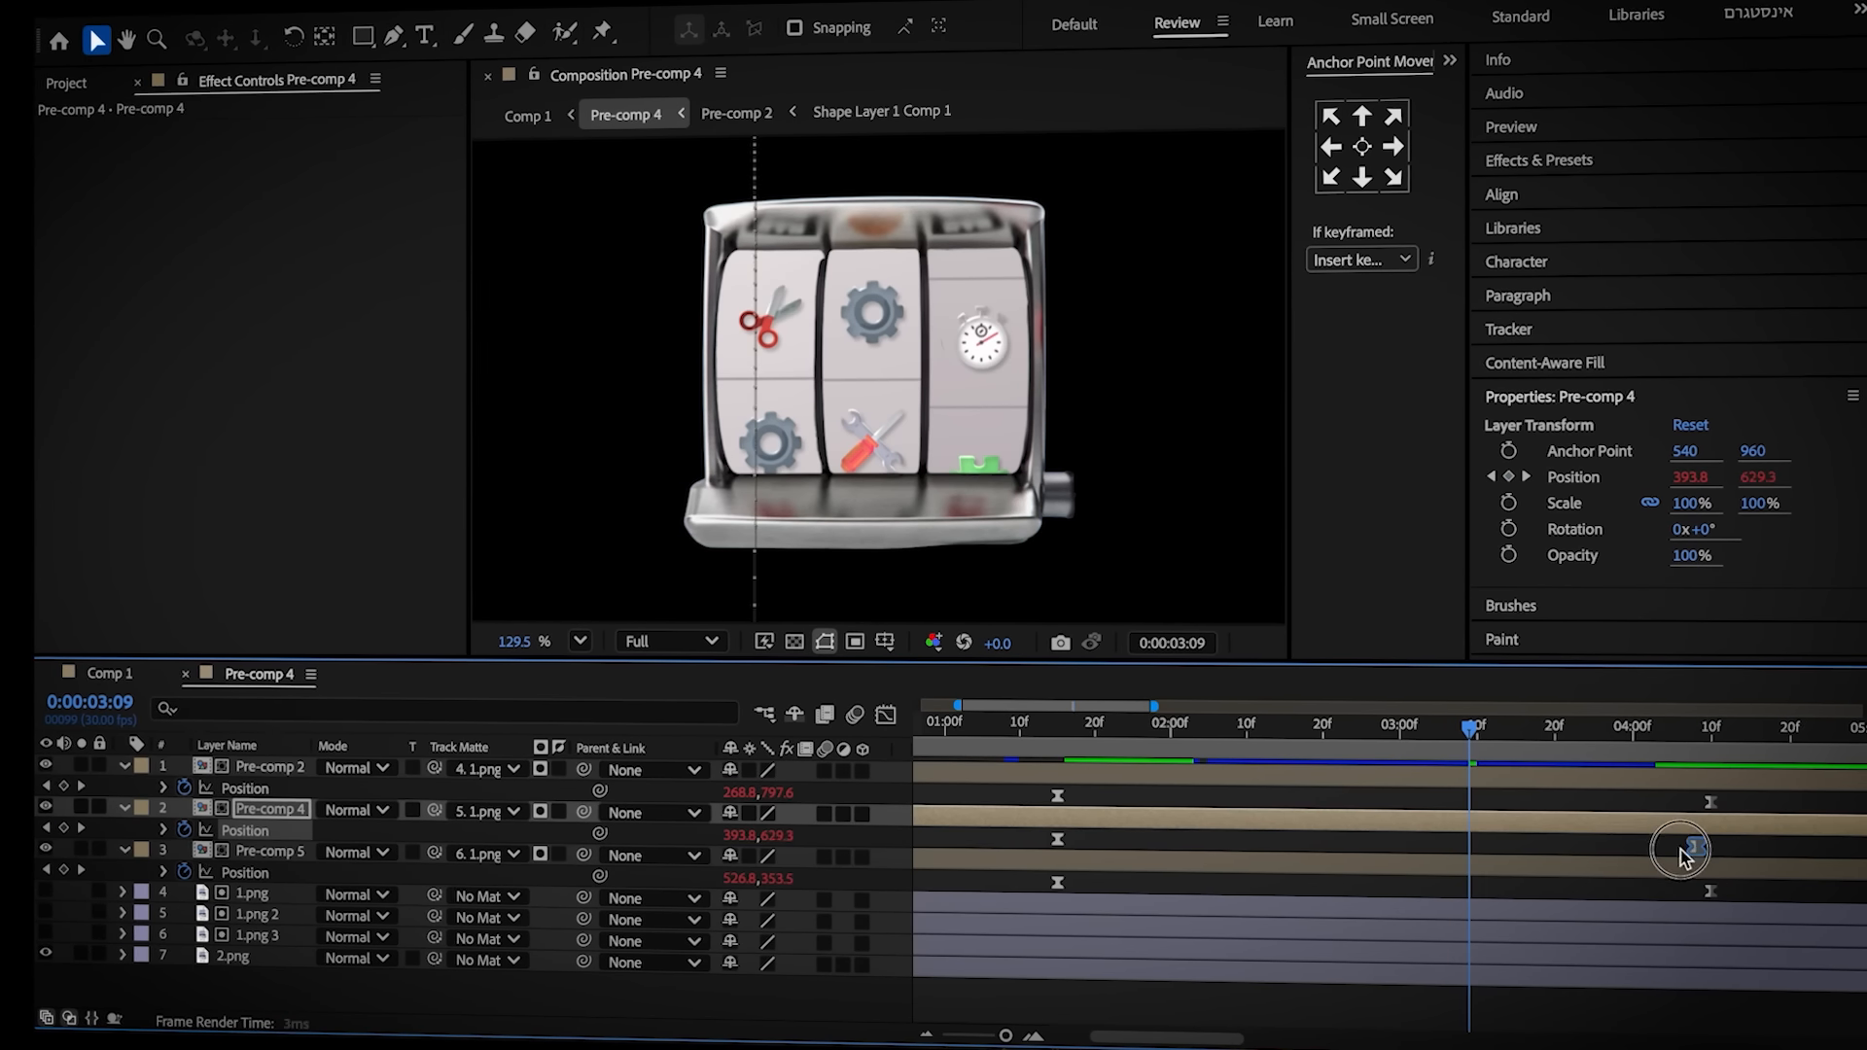
{"action": "left_click_drag", "start_coordinate": [1713, 804], "coordinate": [1578, 793]}
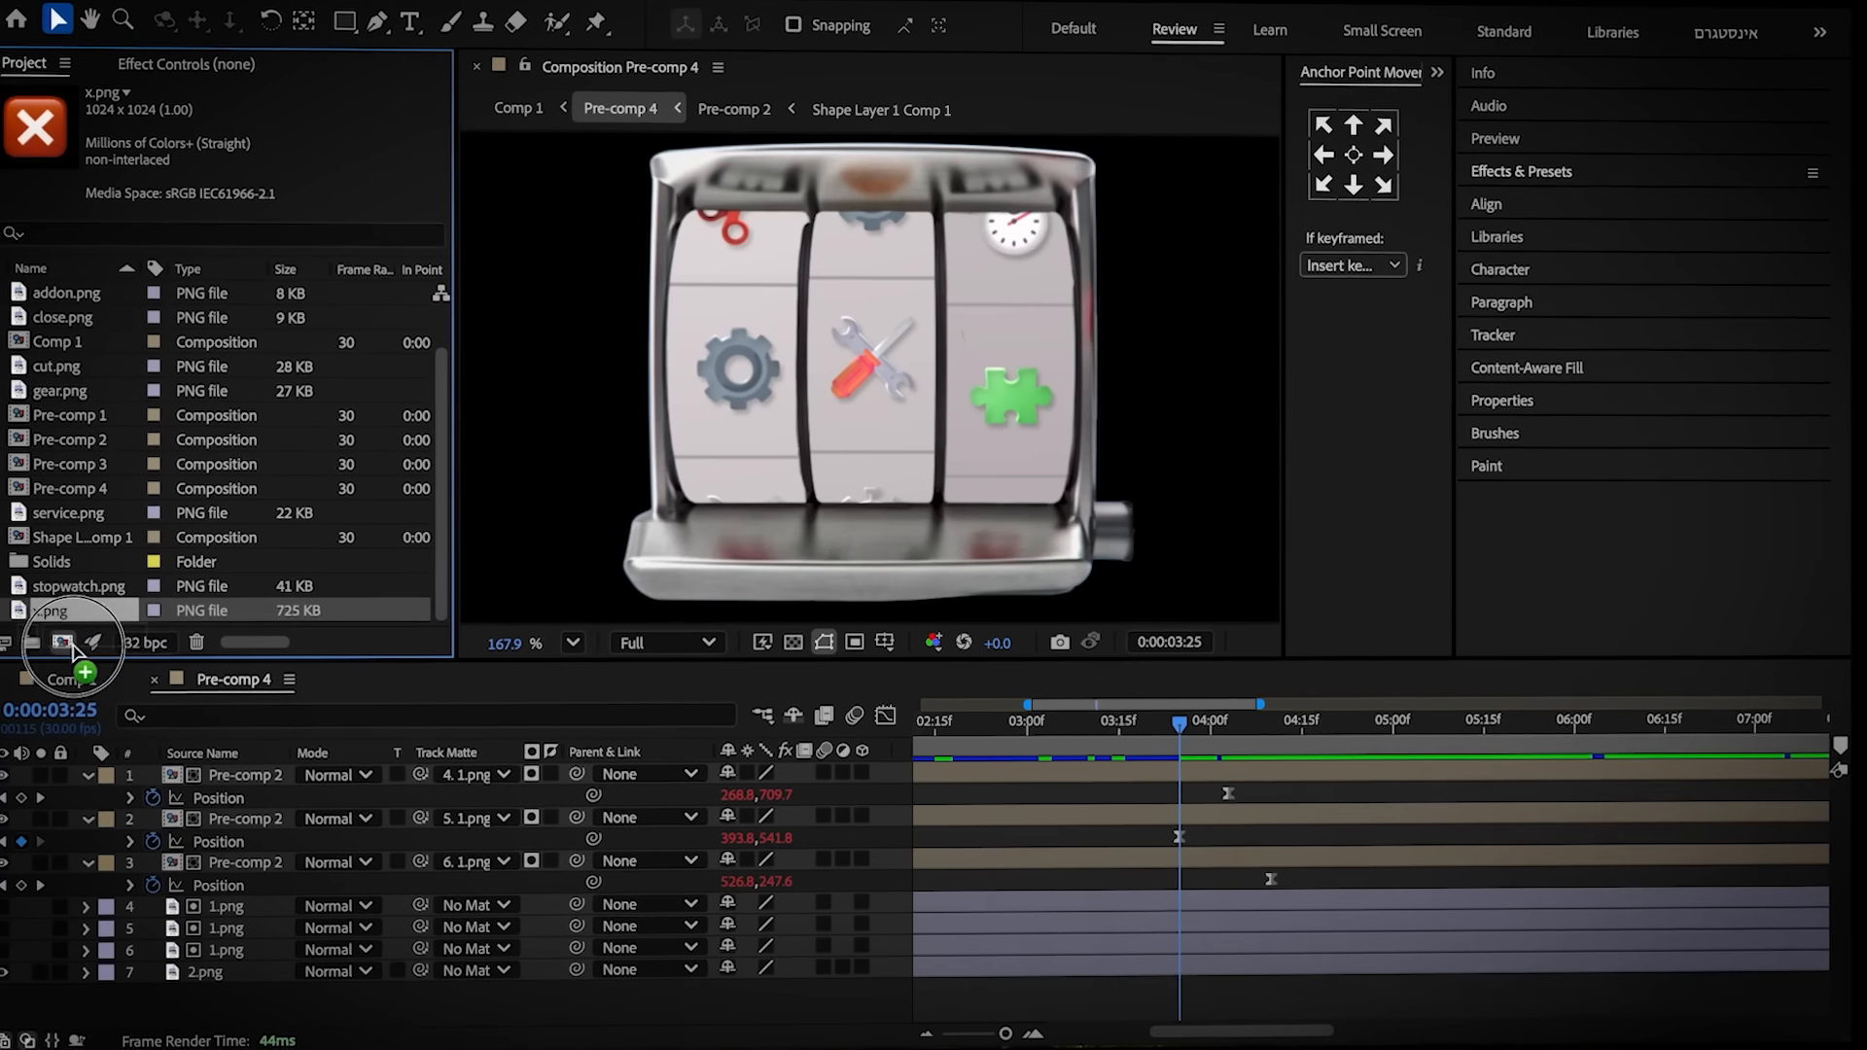
Add x.png on top of Pre-comp 4, scale it to 12%, and place it over the gear on the left reel
{"action": "left_click_drag", "start_coordinate": [73, 649], "coordinate": [91, 775]}
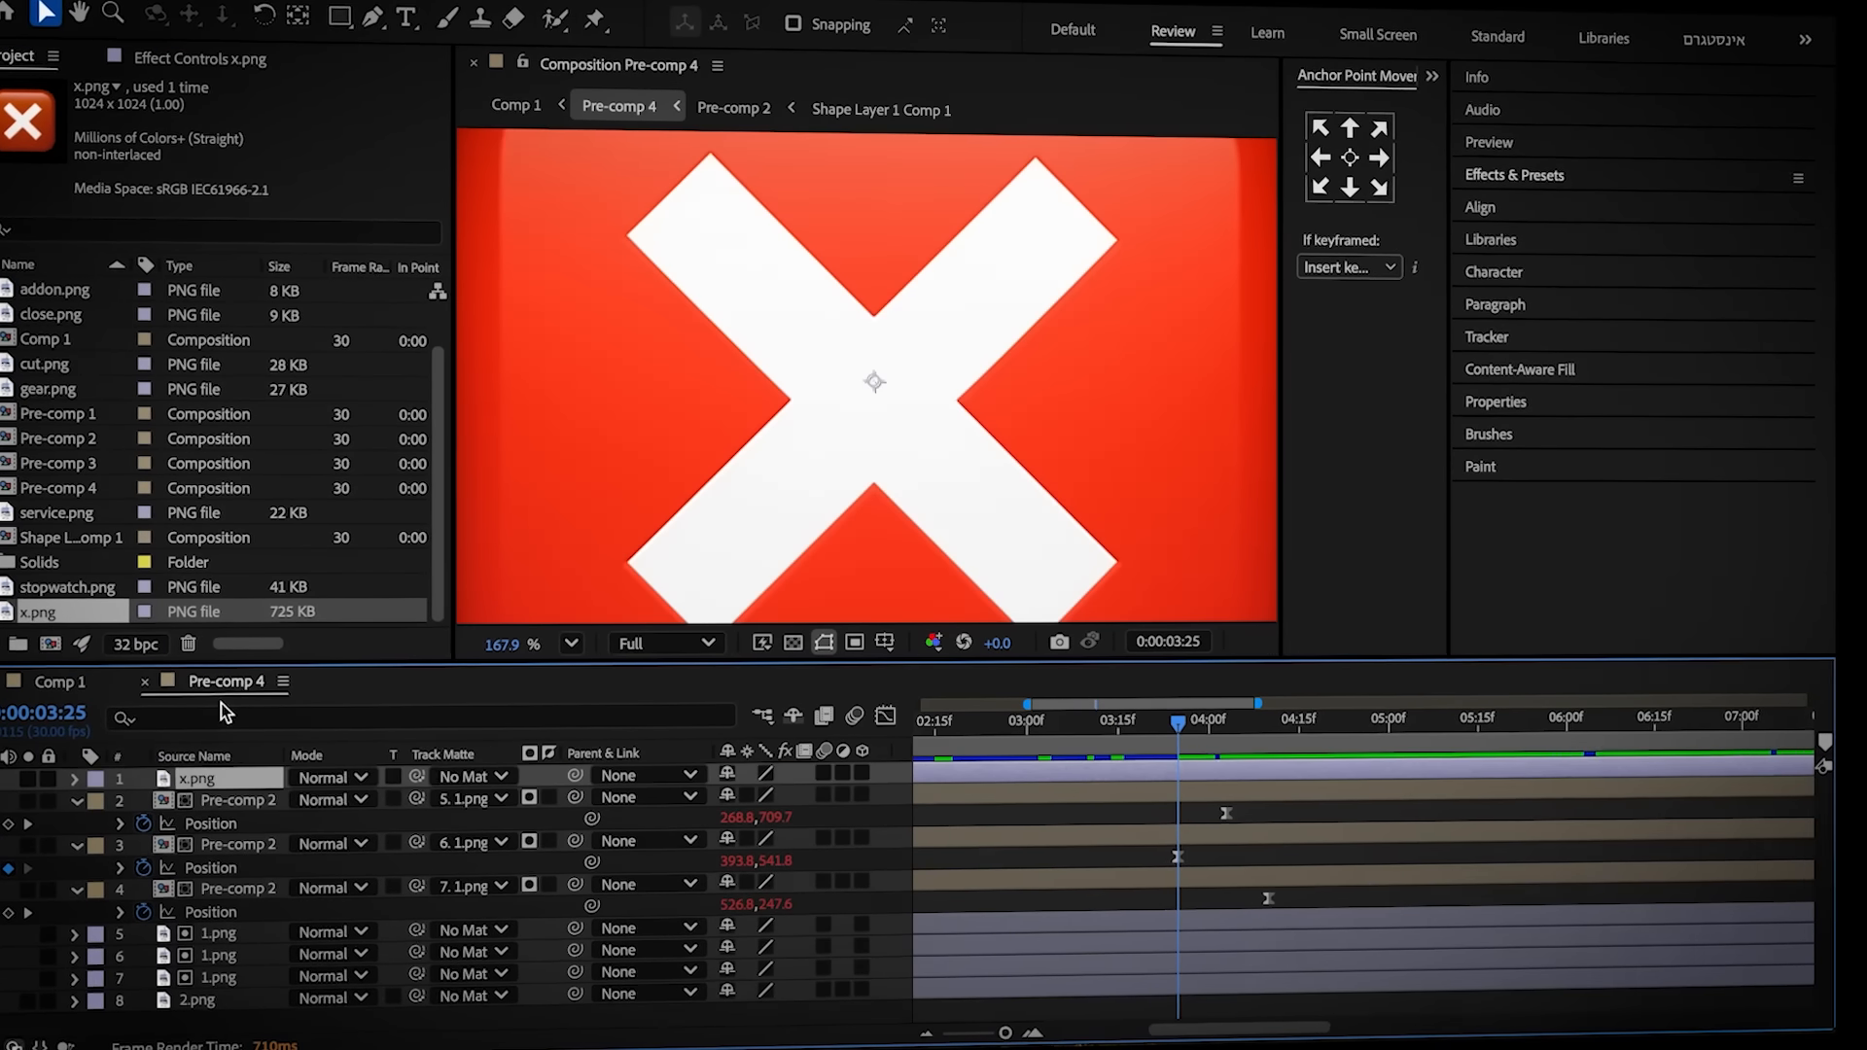
{"action": "key", "text": "s"}
{"action": "left_click", "coordinate": [805, 794]}
{"action": "type", "text": "12"}
{"action": "key", "text": "Return"}
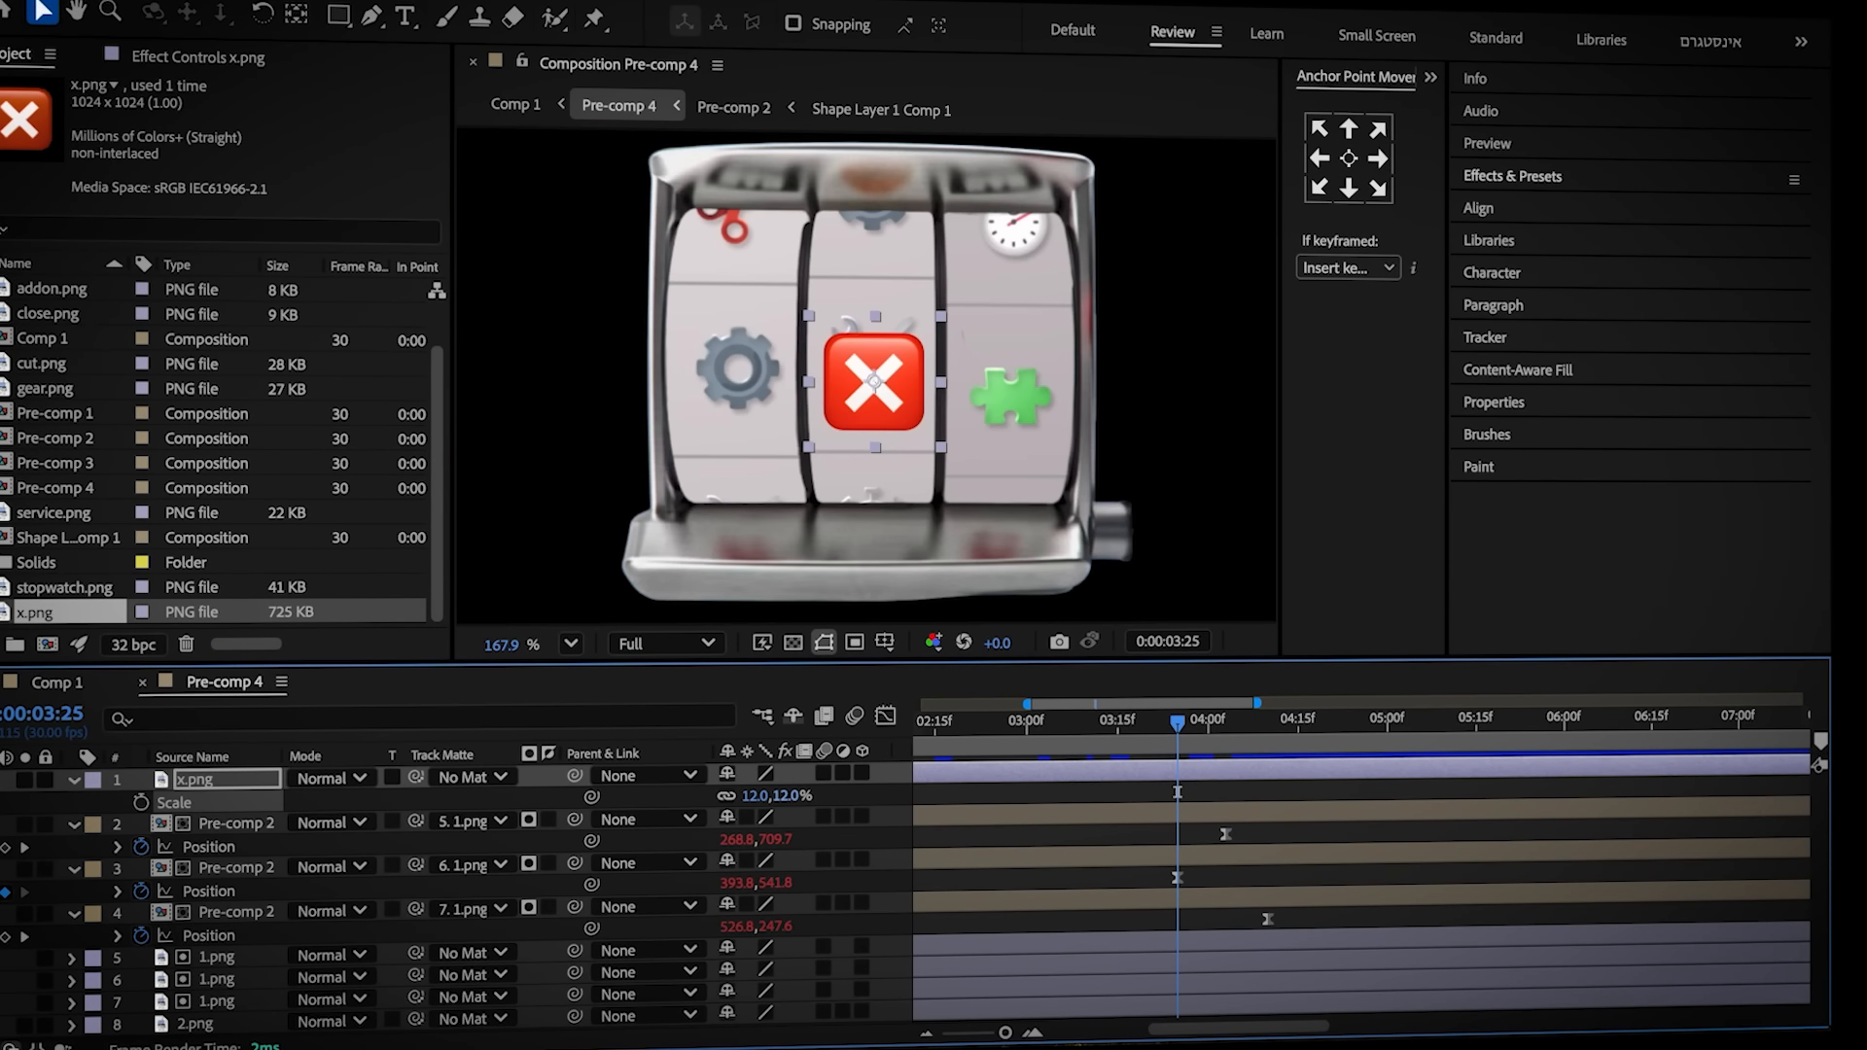
{"action": "scroll", "coordinate": [850, 403], "scroll_direction": "up", "scroll_amount": 1}
{"action": "left_click_drag", "start_coordinate": [848, 402], "coordinate": [675, 377]}
{"action": "left_click", "coordinate": [678, 801]}
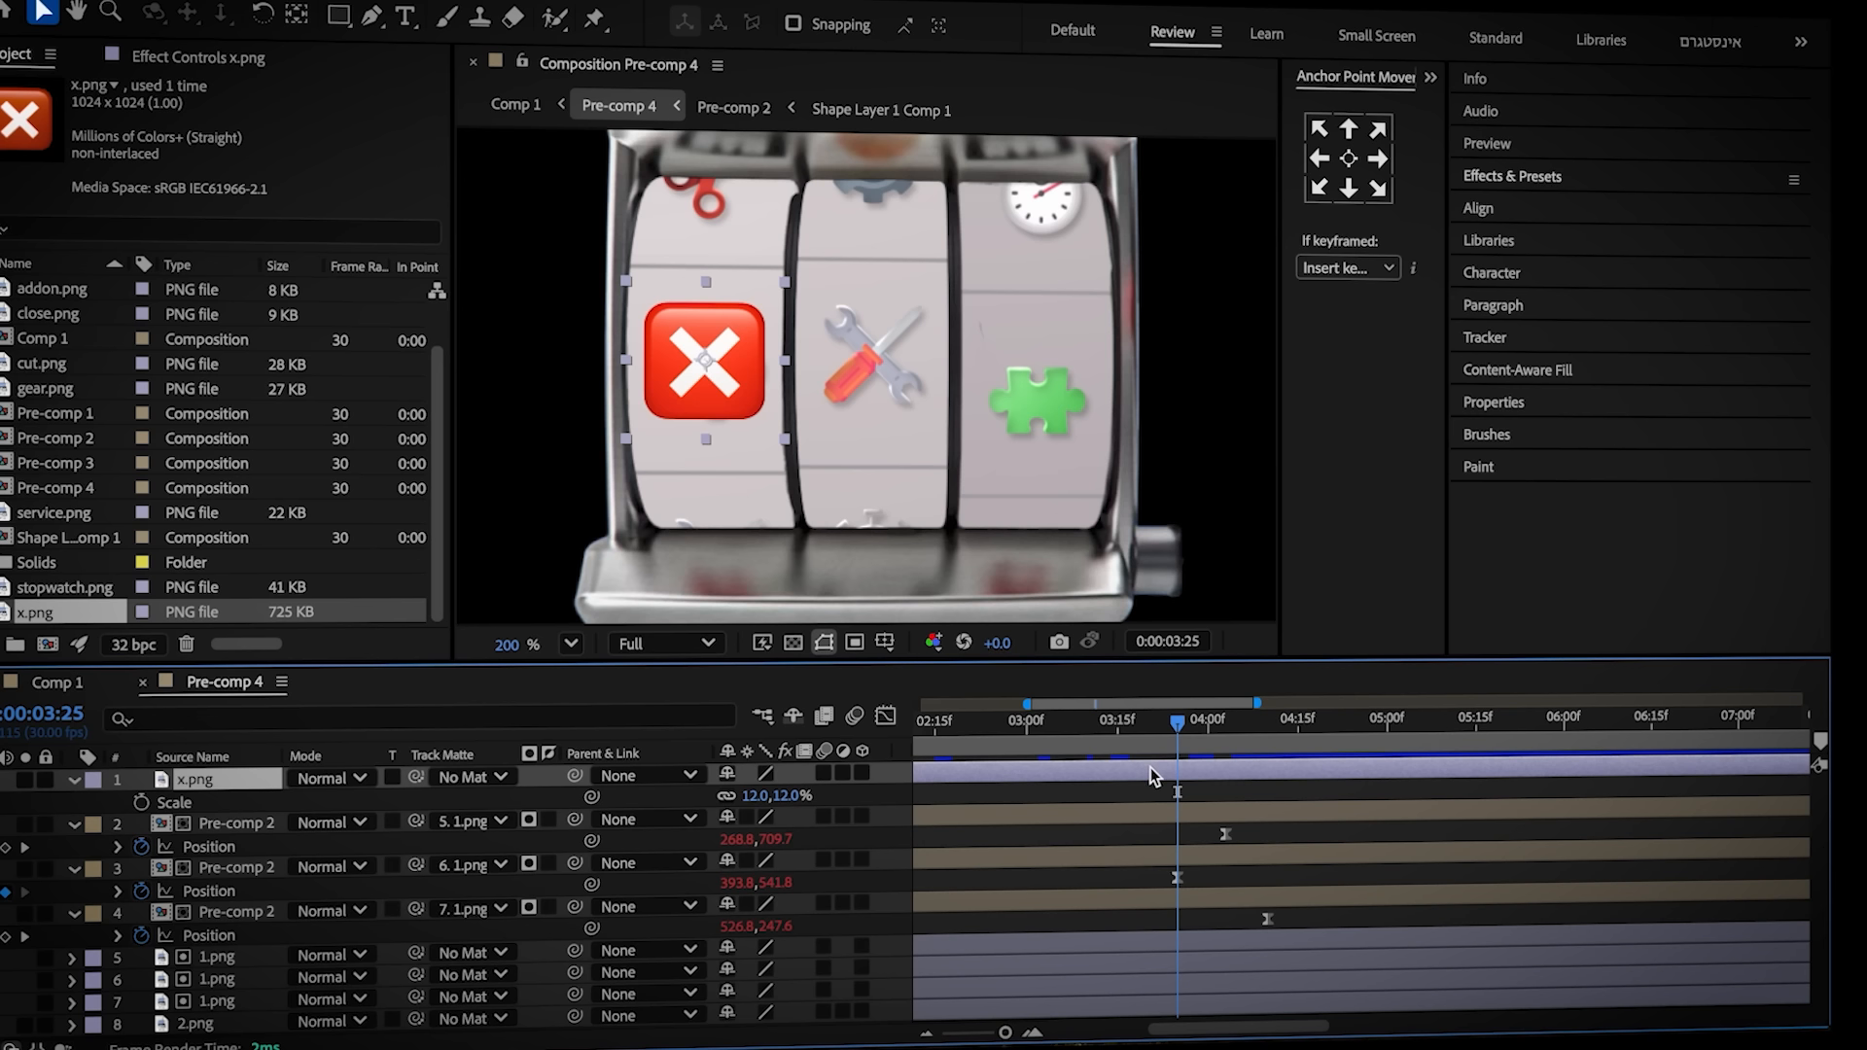
Split the x.png layer at 0:00:03:25 and delete the part before it
{"action": "key", "text": "ctrl+shift+d"}
{"action": "left_click", "coordinate": [1152, 792]}
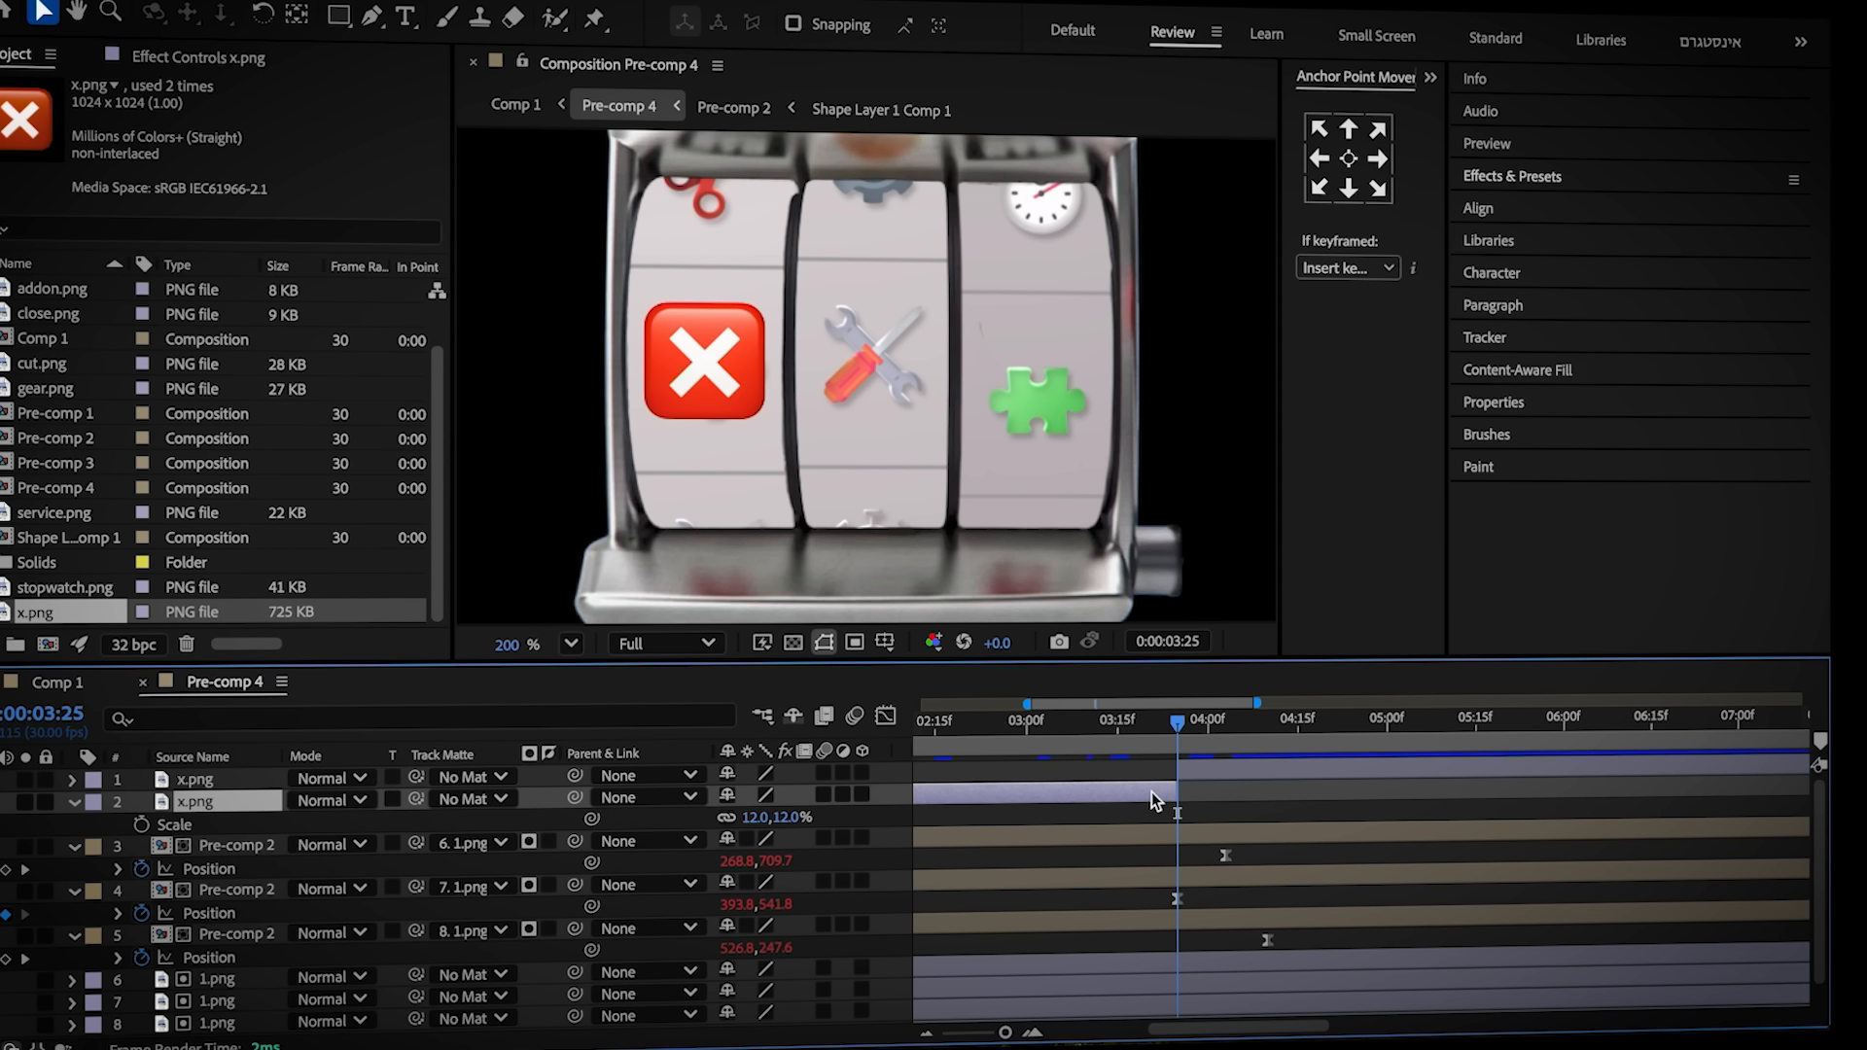
{"action": "key", "text": "Delete"}
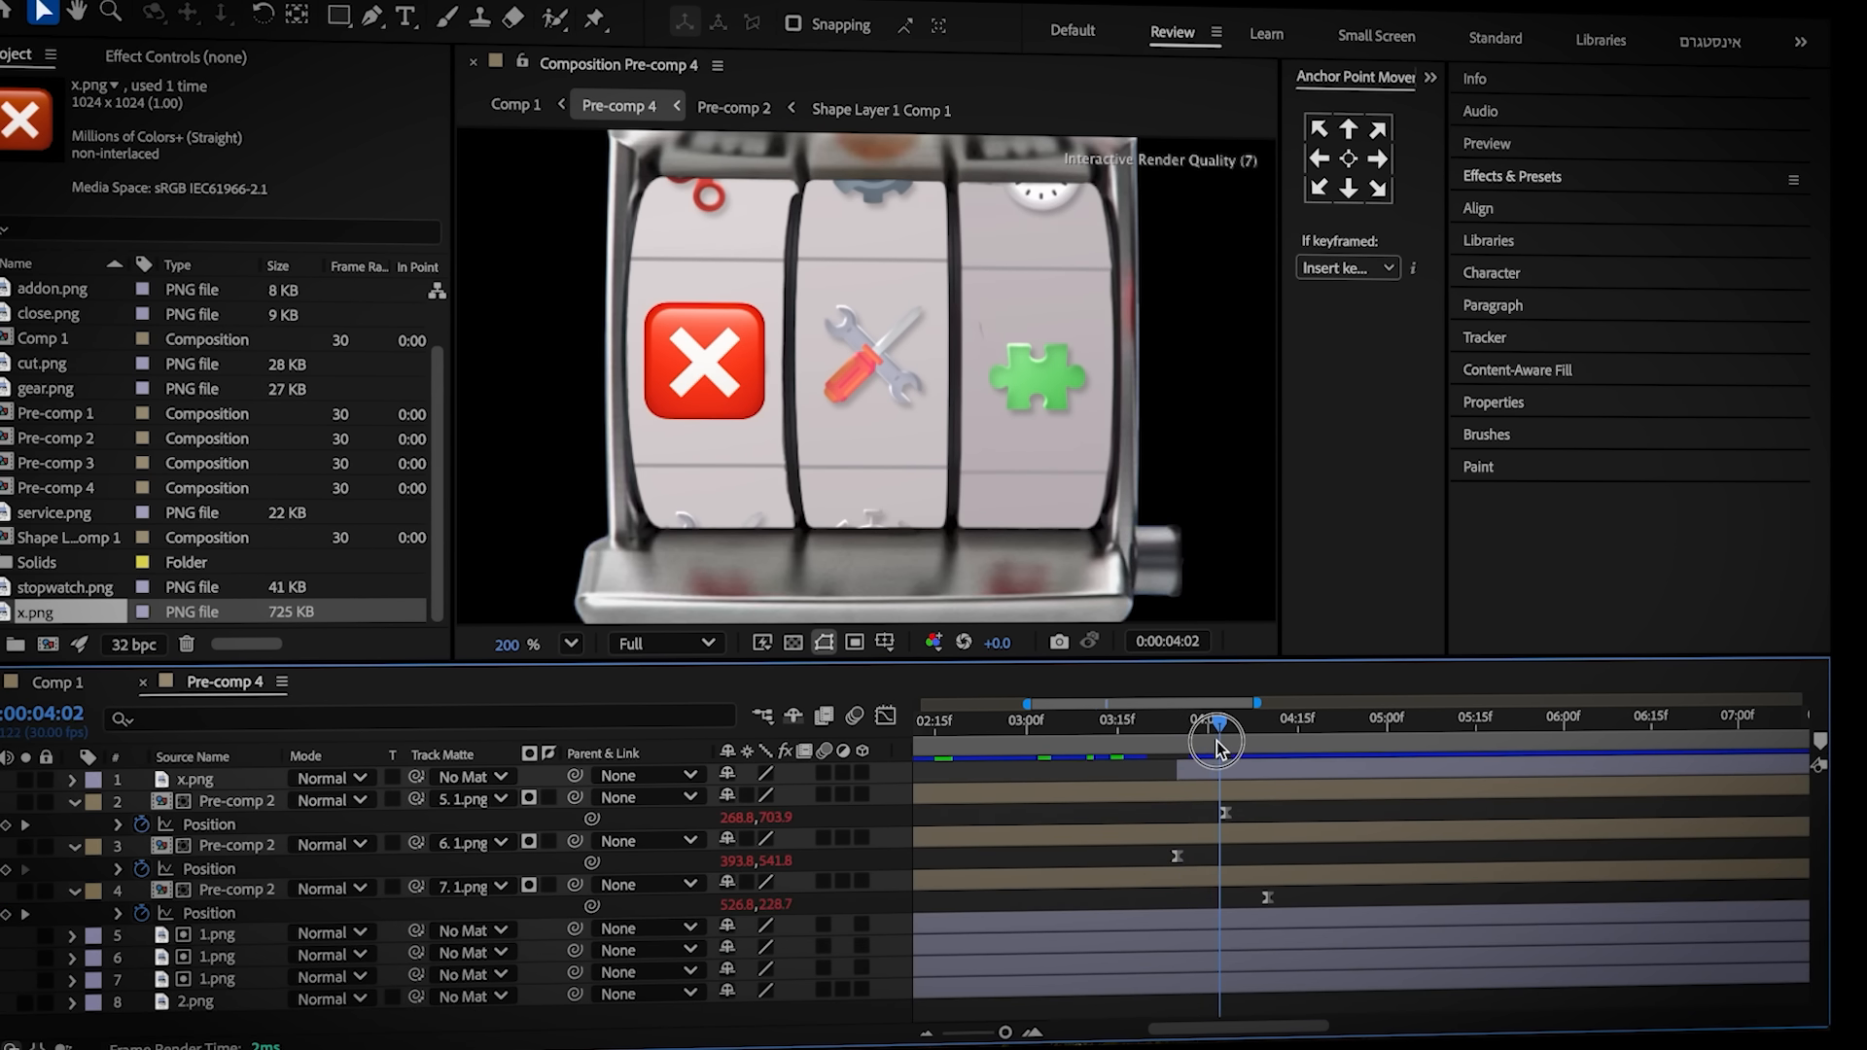
Keyframe the X icon's Scale from 5% at 0:00:03:25 to 12% at 0:00:04:02
{"action": "left_click", "coordinate": [1212, 768]}
{"action": "key", "text": "s"}
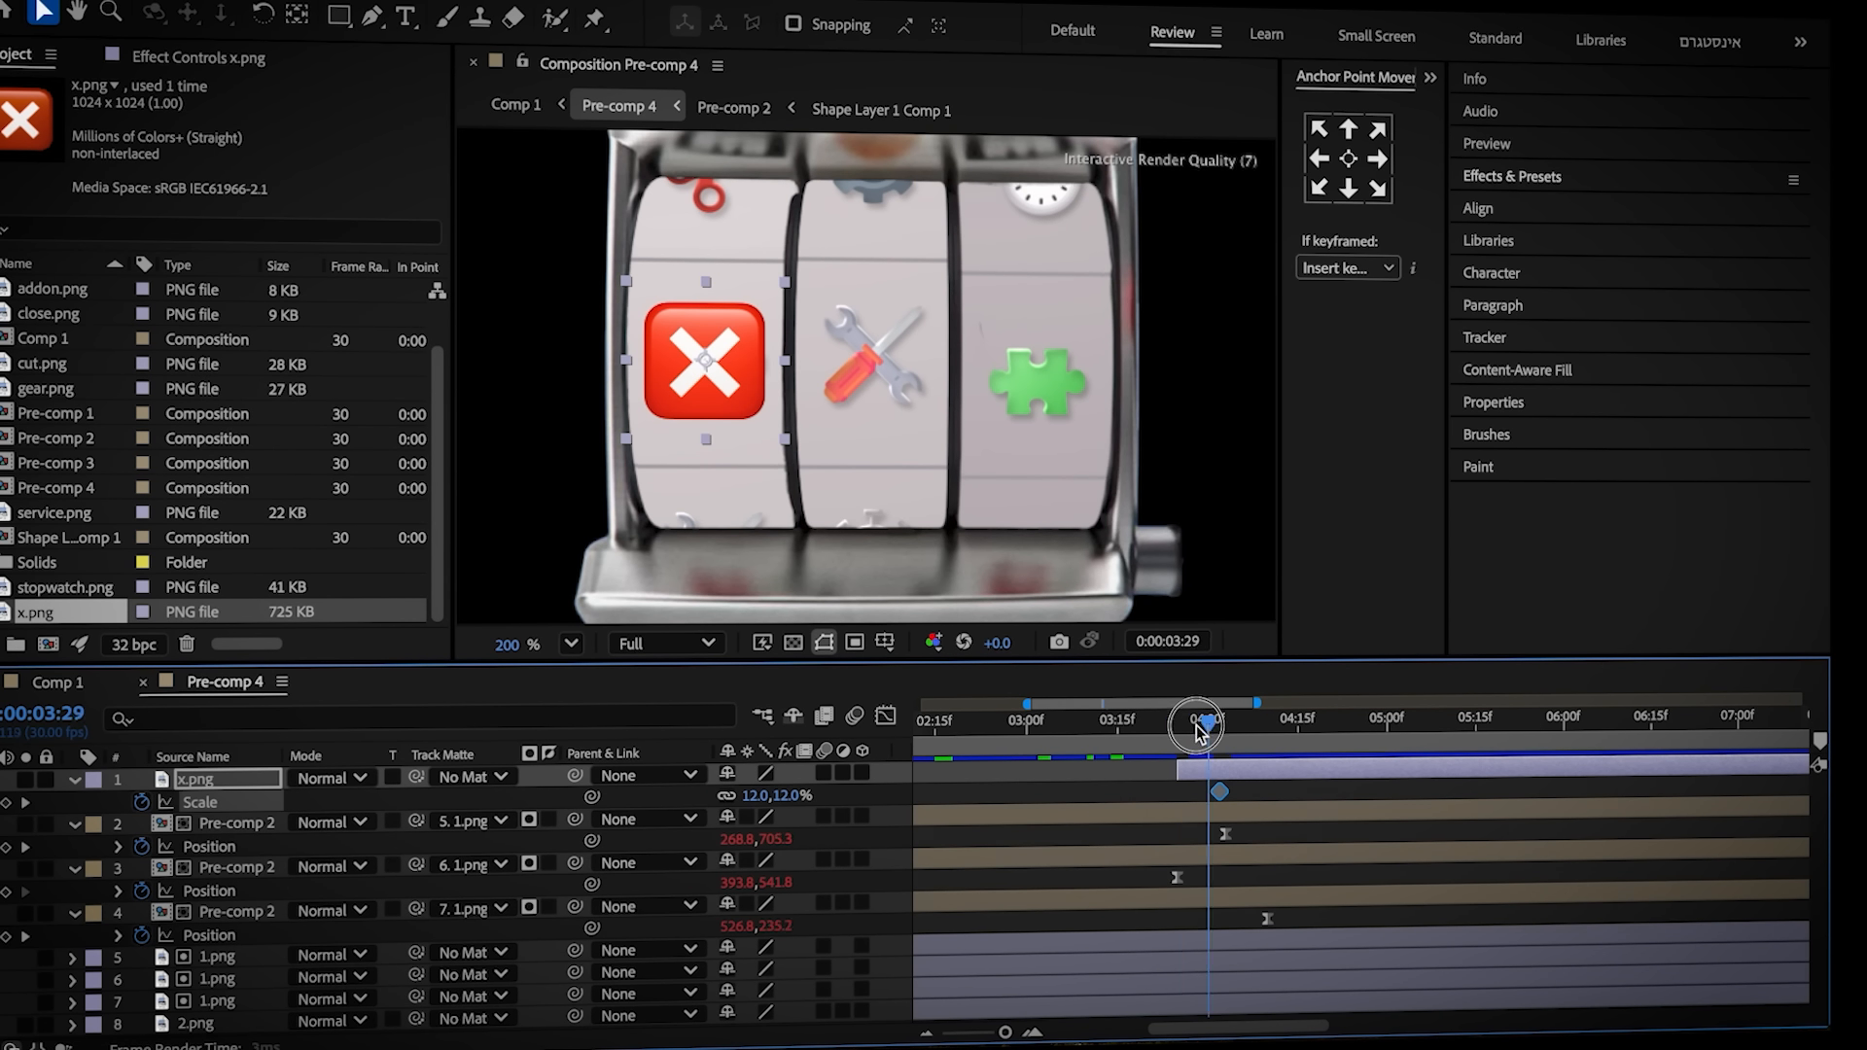
{"action": "left_click_drag", "start_coordinate": [1202, 729], "coordinate": [1182, 731]}
{"action": "left_click", "coordinate": [919, 805]}
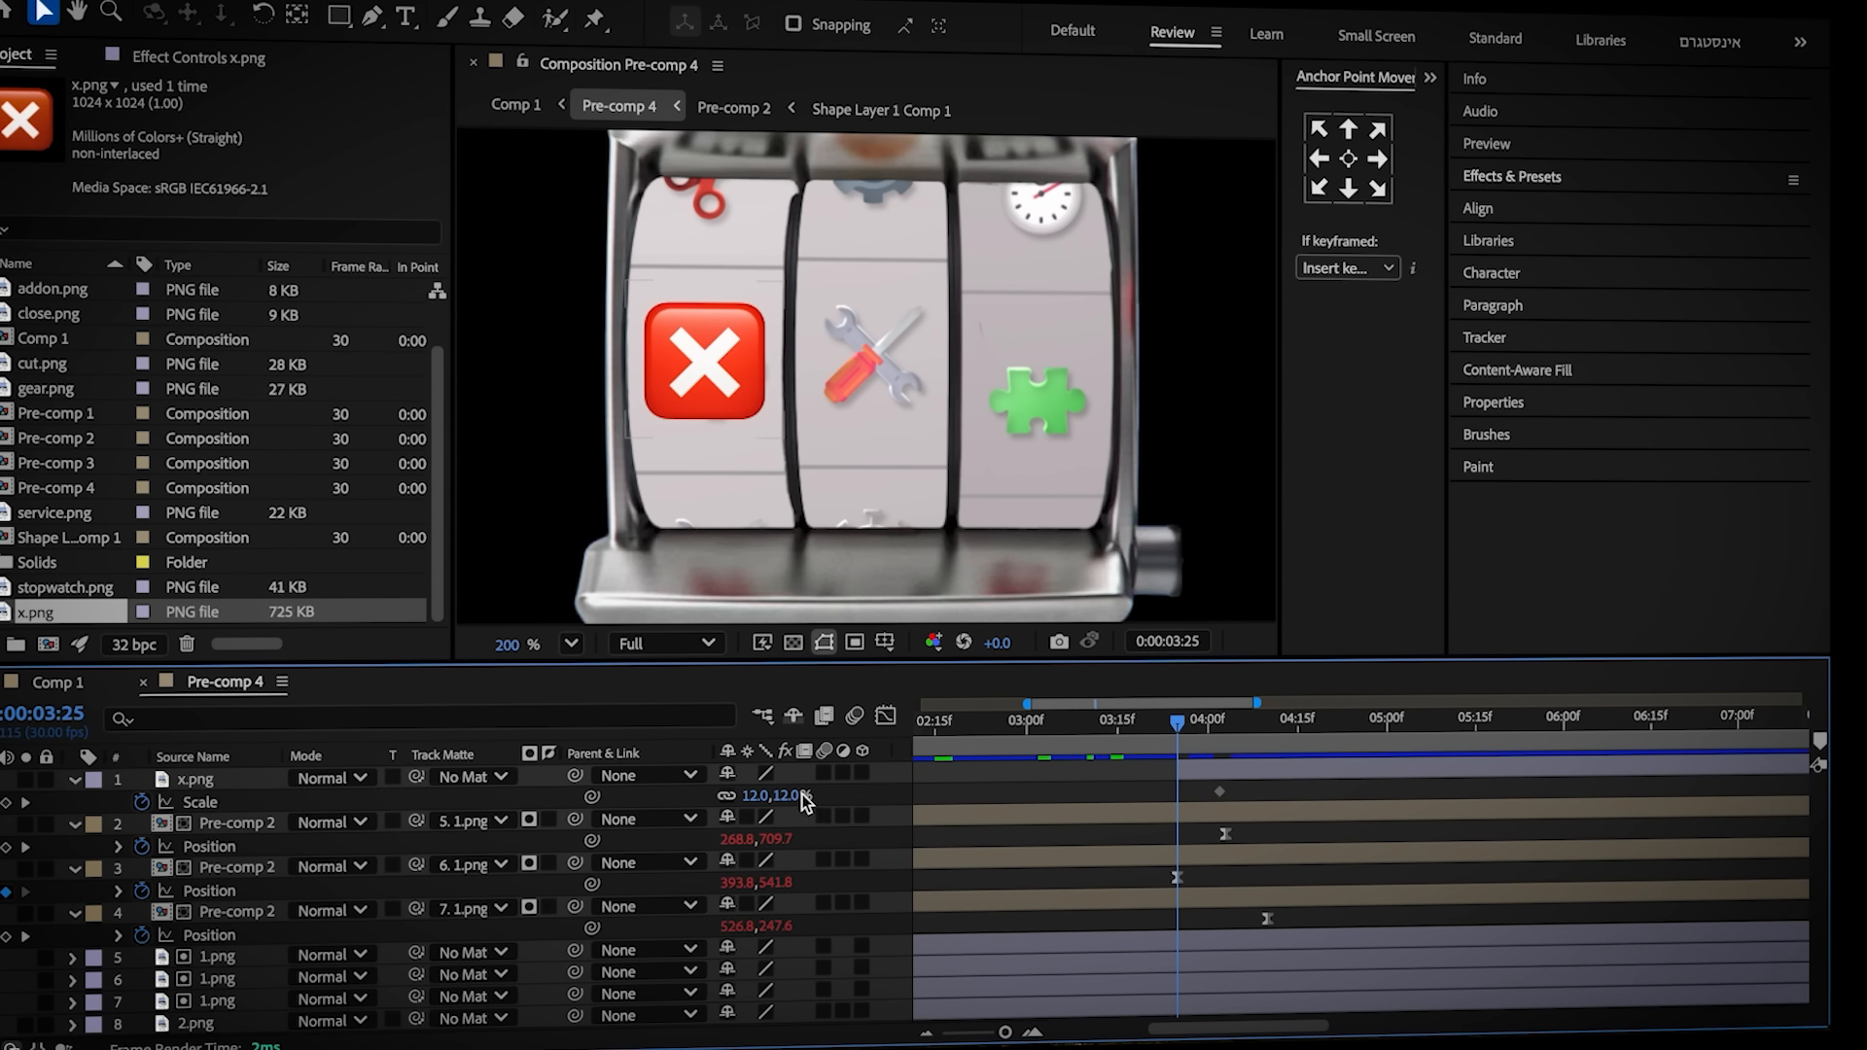
{"action": "type", "text": "5"}
{"action": "key", "text": "Return"}
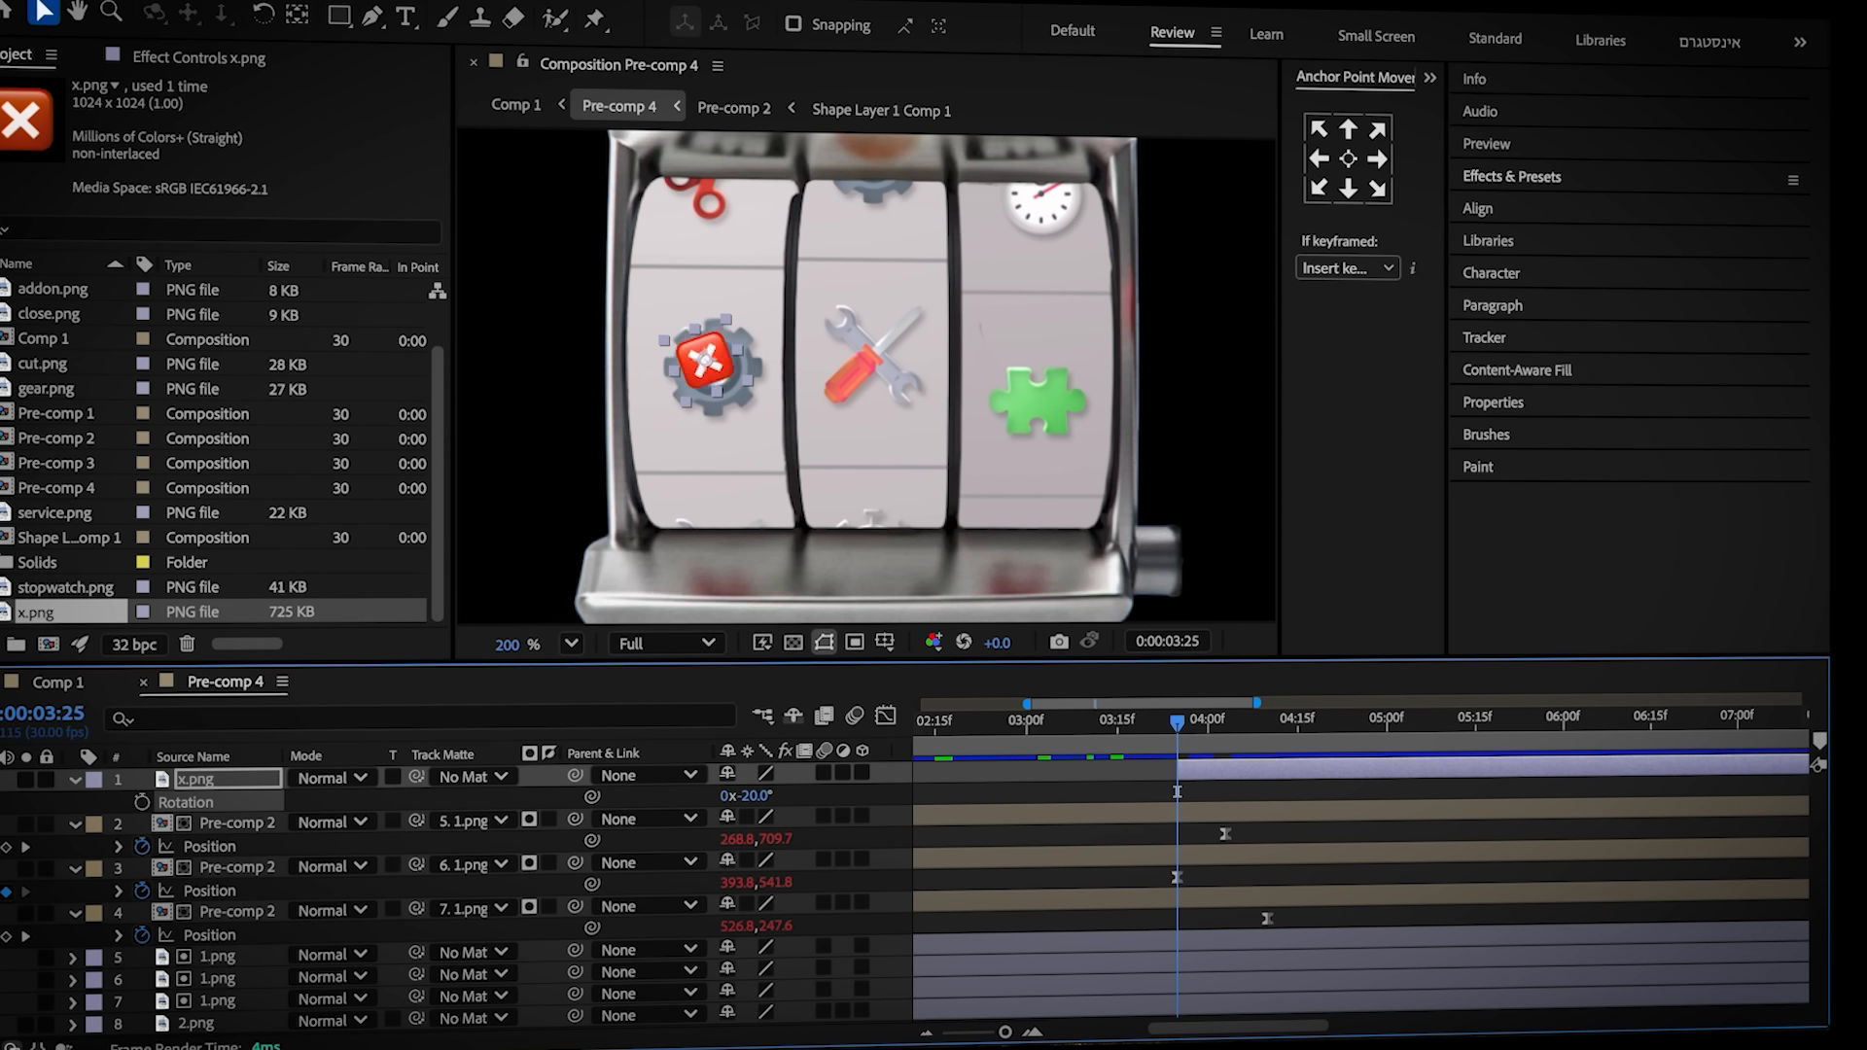
Keyframe the X icon's Rotation from -20° at 0:00:03:25 to 0° at 0:00:04:02
{"action": "key", "text": "u"}
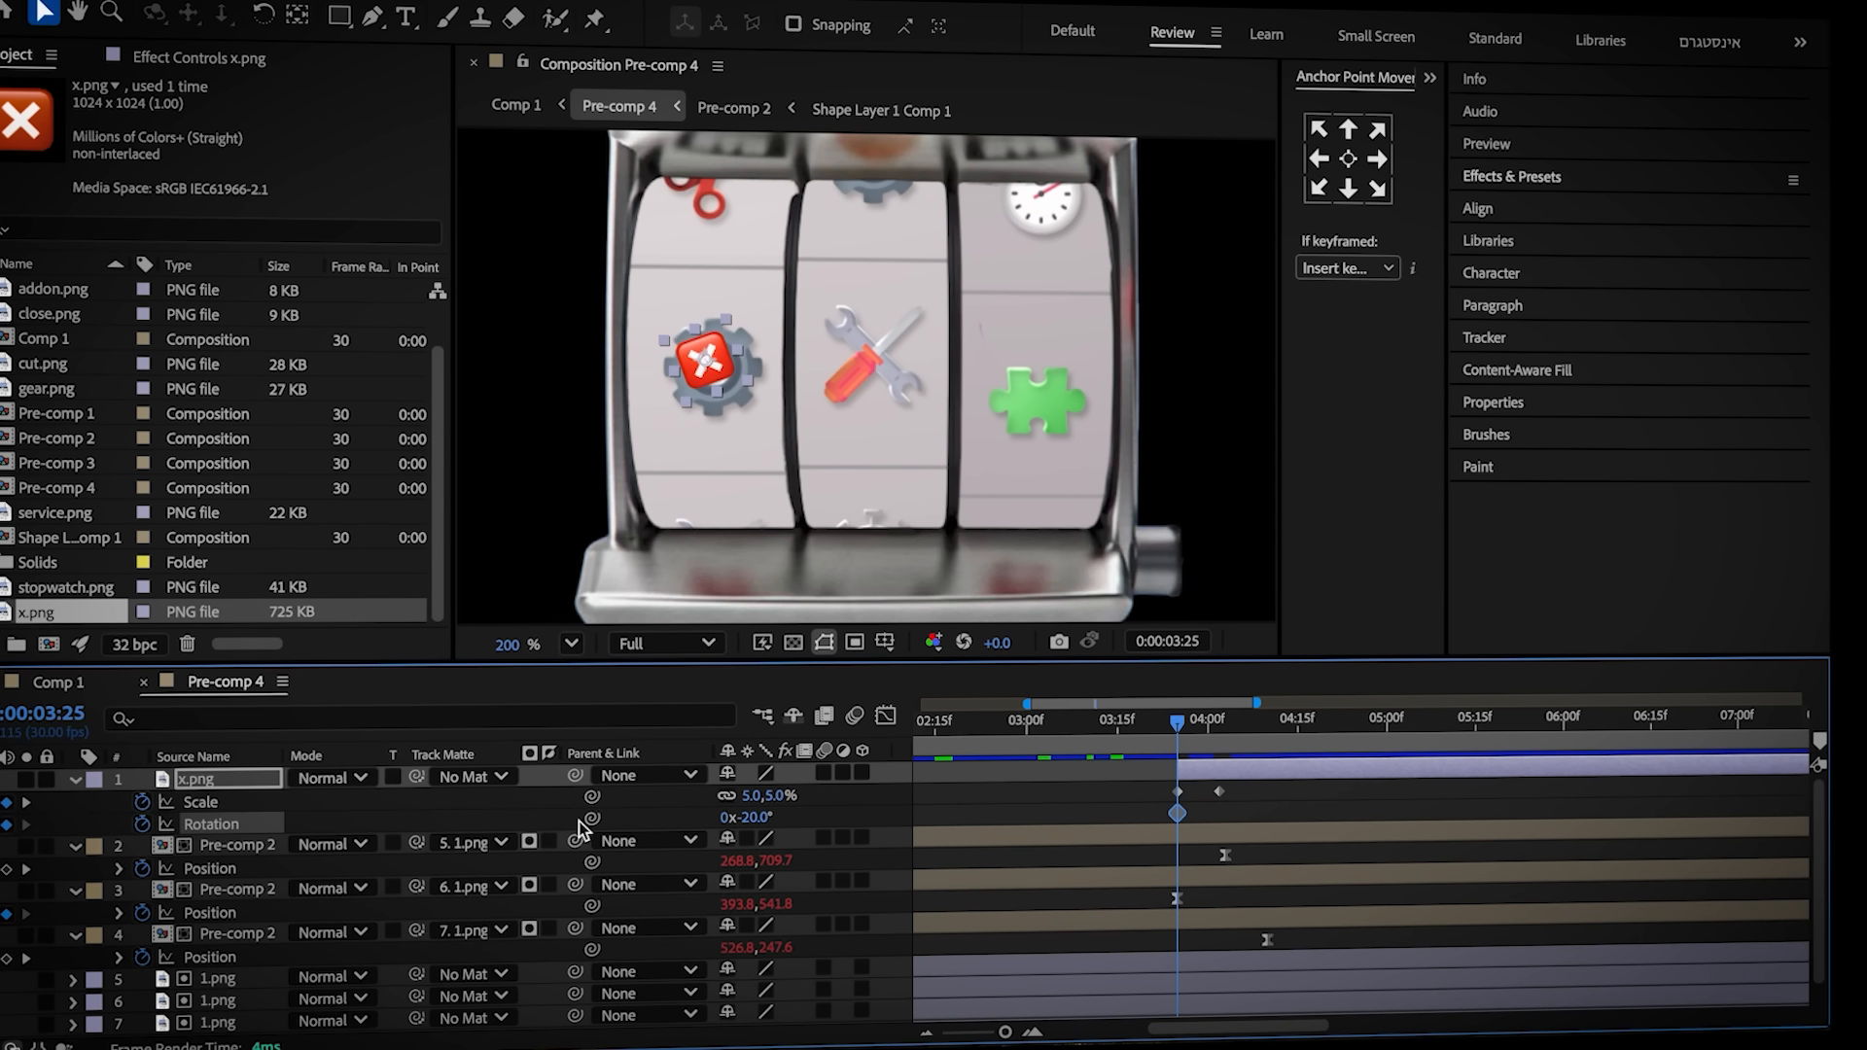
{"action": "left_click", "coordinate": [29, 803]}
{"action": "left_click", "coordinate": [760, 819]}
{"action": "type", "text": "0"}
{"action": "left_click", "coordinate": [1050, 817]}
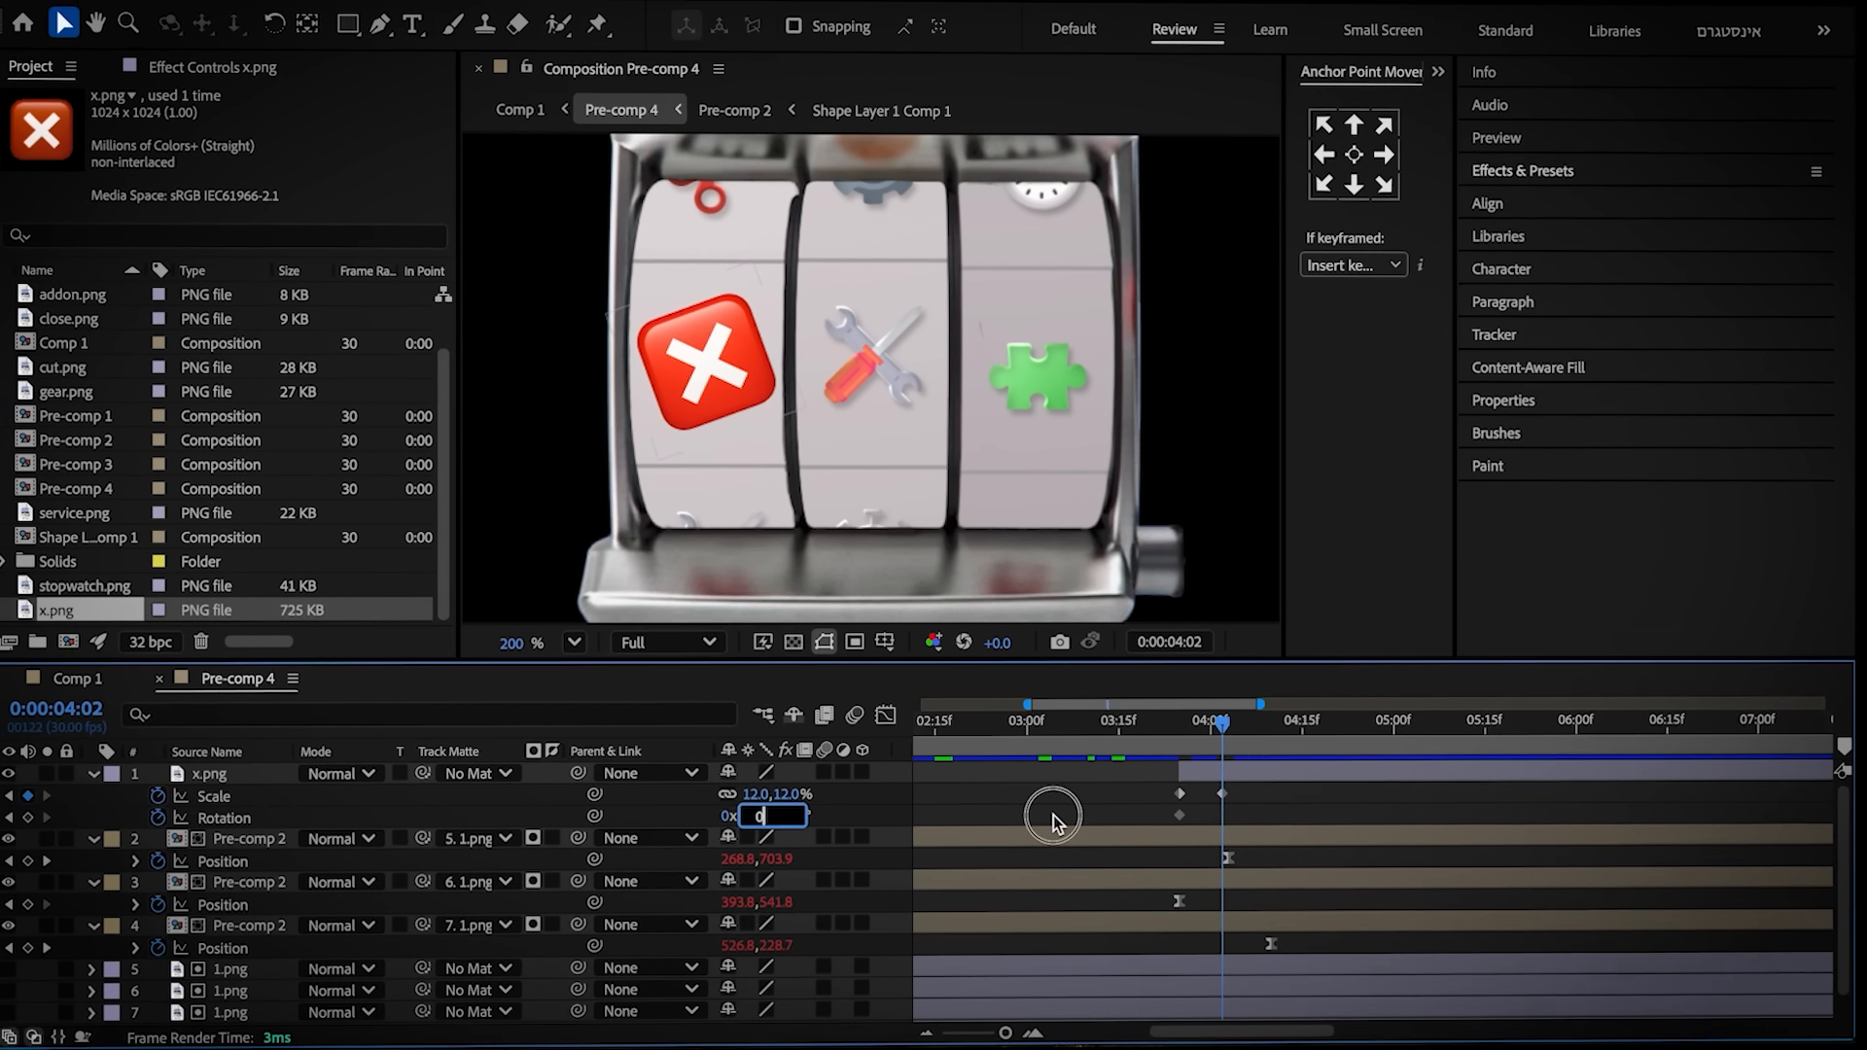
Paste the bounce expression (amp 0.1, freq 2, decay 3) onto the X icon's Scale and Rotation
{"action": "left_click", "coordinate": [211, 797]}
{"action": "key", "text": "ctrl+v"}
{"action": "left_click", "coordinate": [133, 798]}
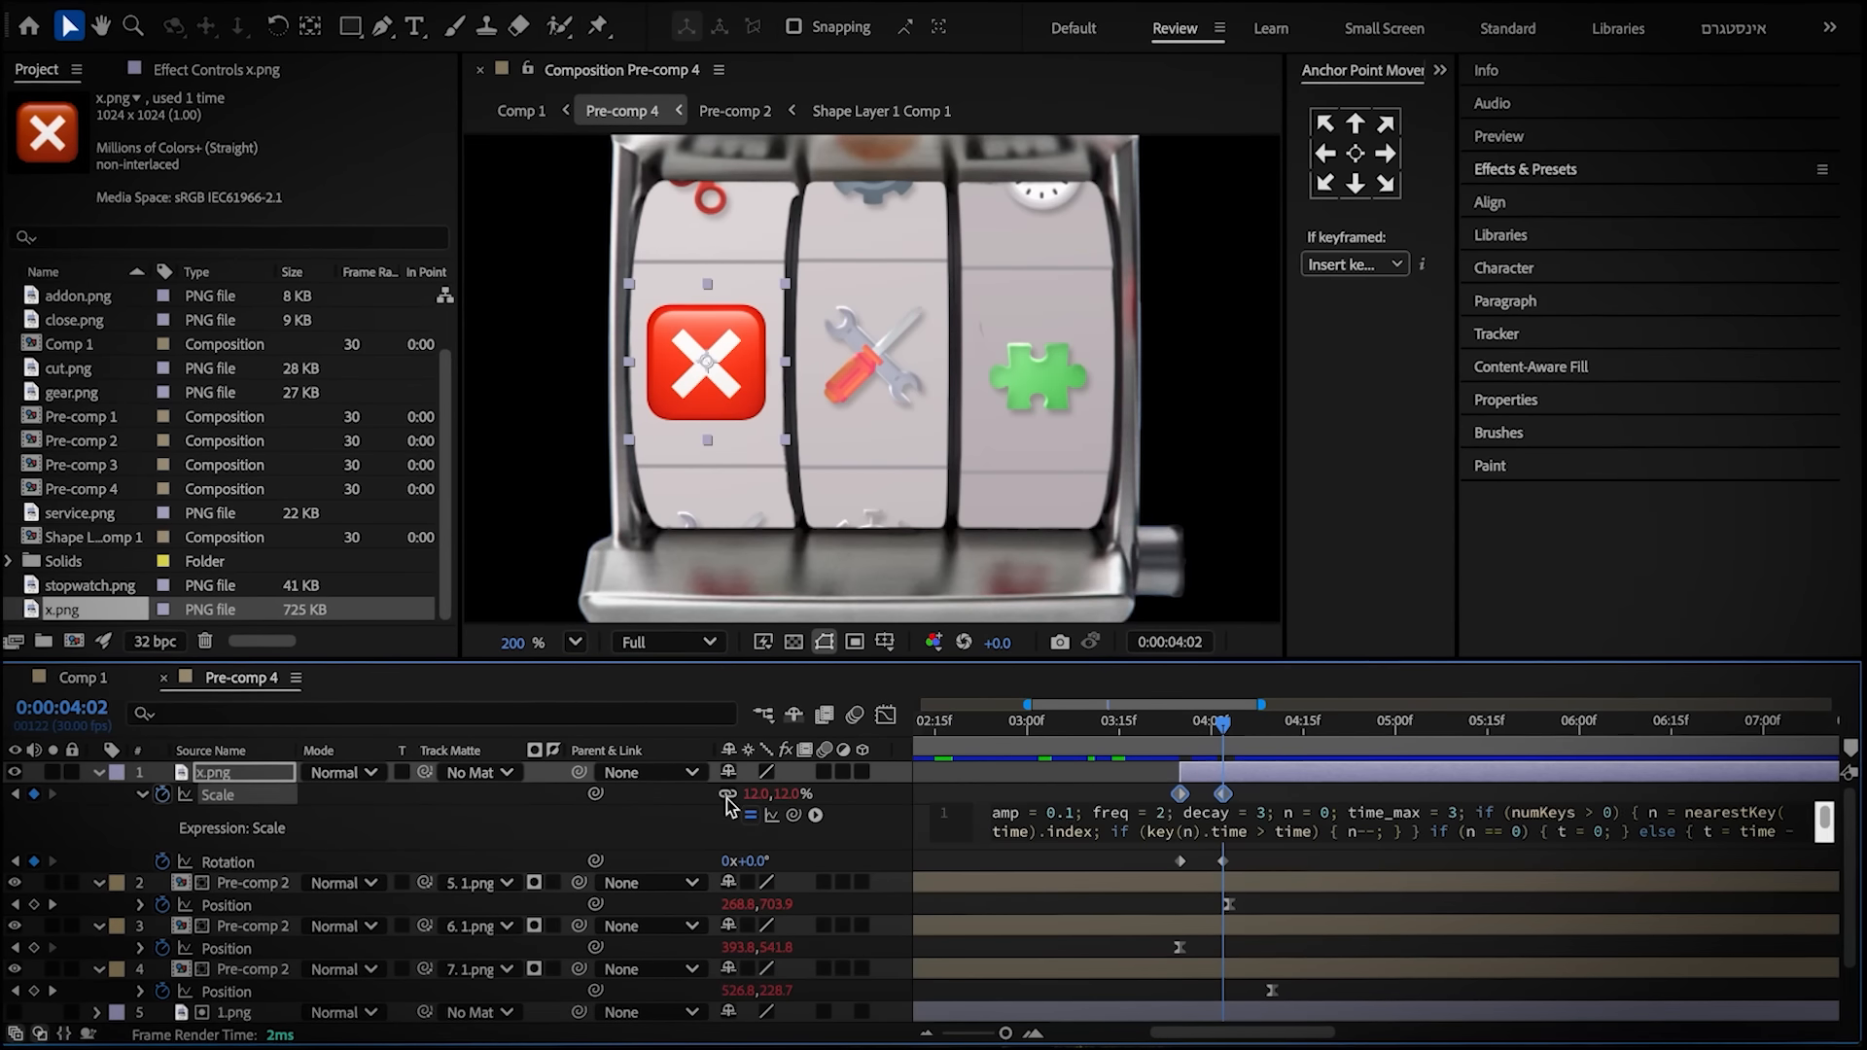
{"action": "left_click", "coordinate": [140, 797]}
{"action": "left_click", "coordinate": [165, 818], "text": "alt"}
{"action": "key", "text": "ctrl+v"}
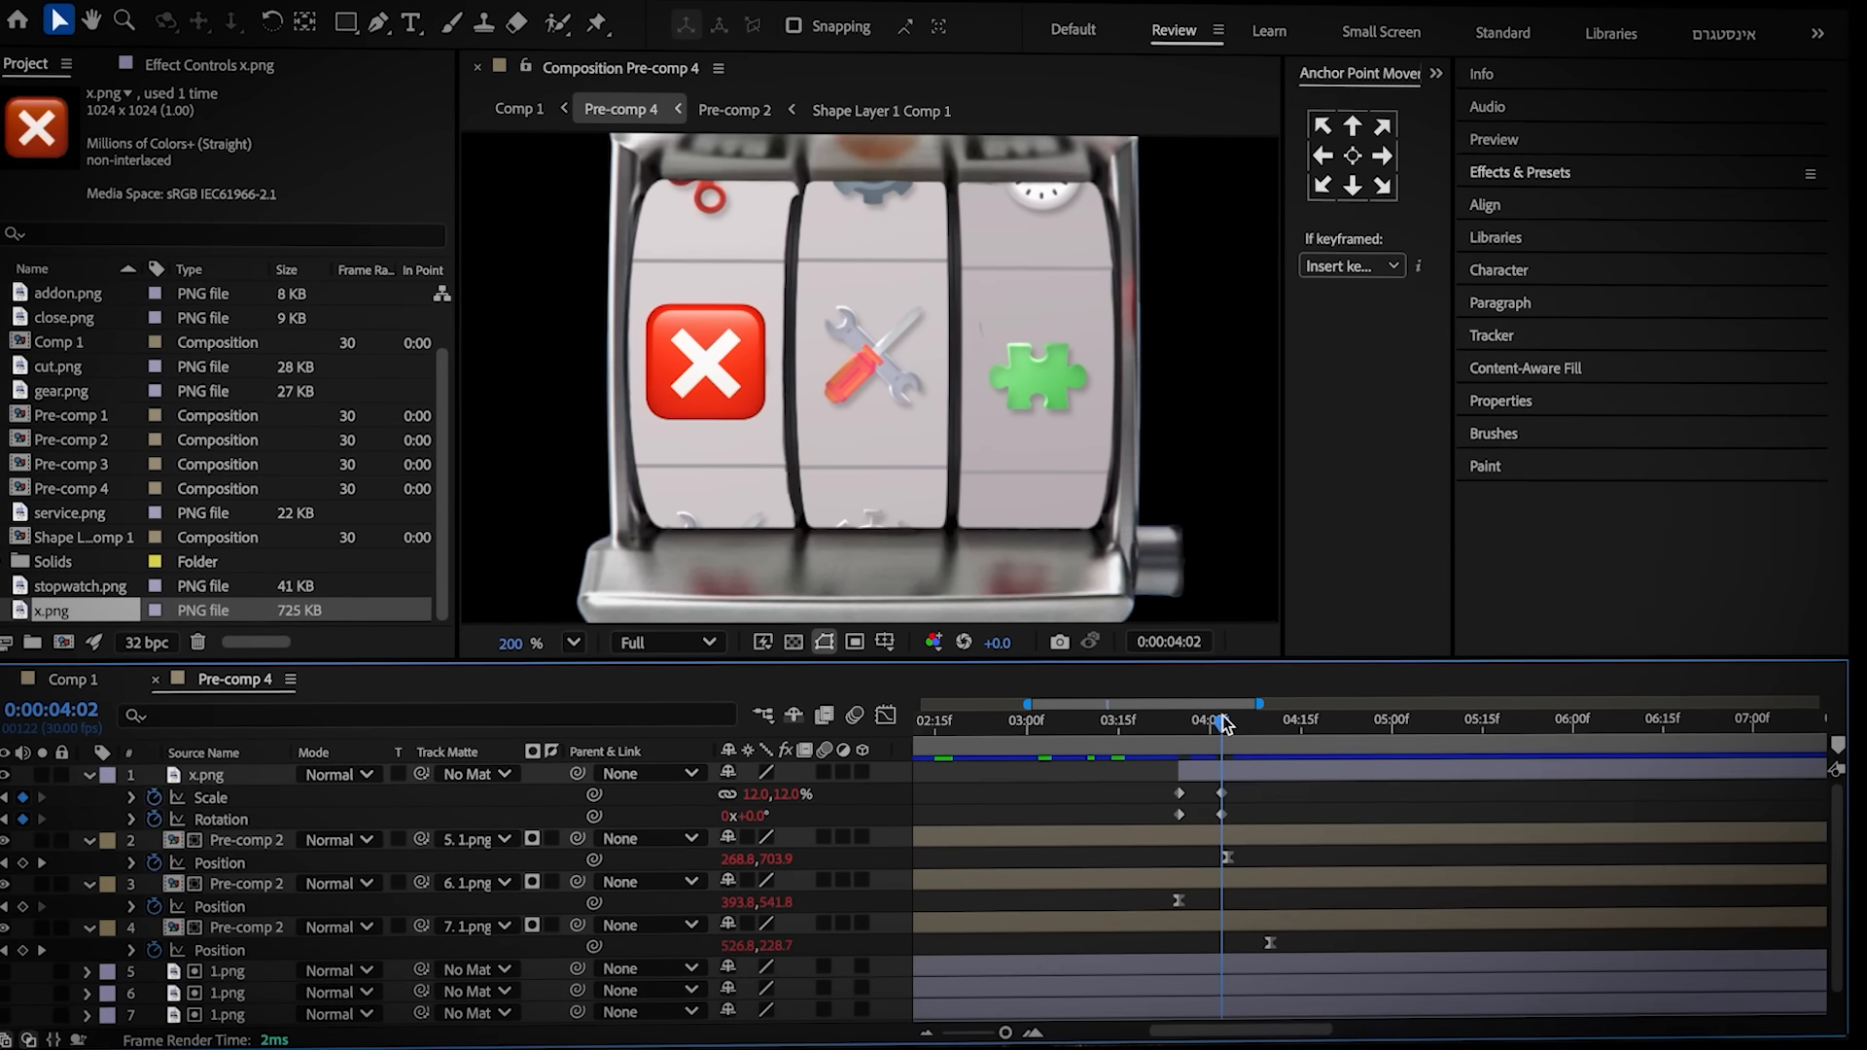
Keyframe the X icon's Opacity from 0% at 0:00:03:25 to 100% at 0:00:03:28
{"action": "left_click_drag", "start_coordinate": [1225, 725], "coordinate": [1199, 728]}
{"action": "left_click", "coordinate": [206, 776]}
{"action": "key", "text": "t"}
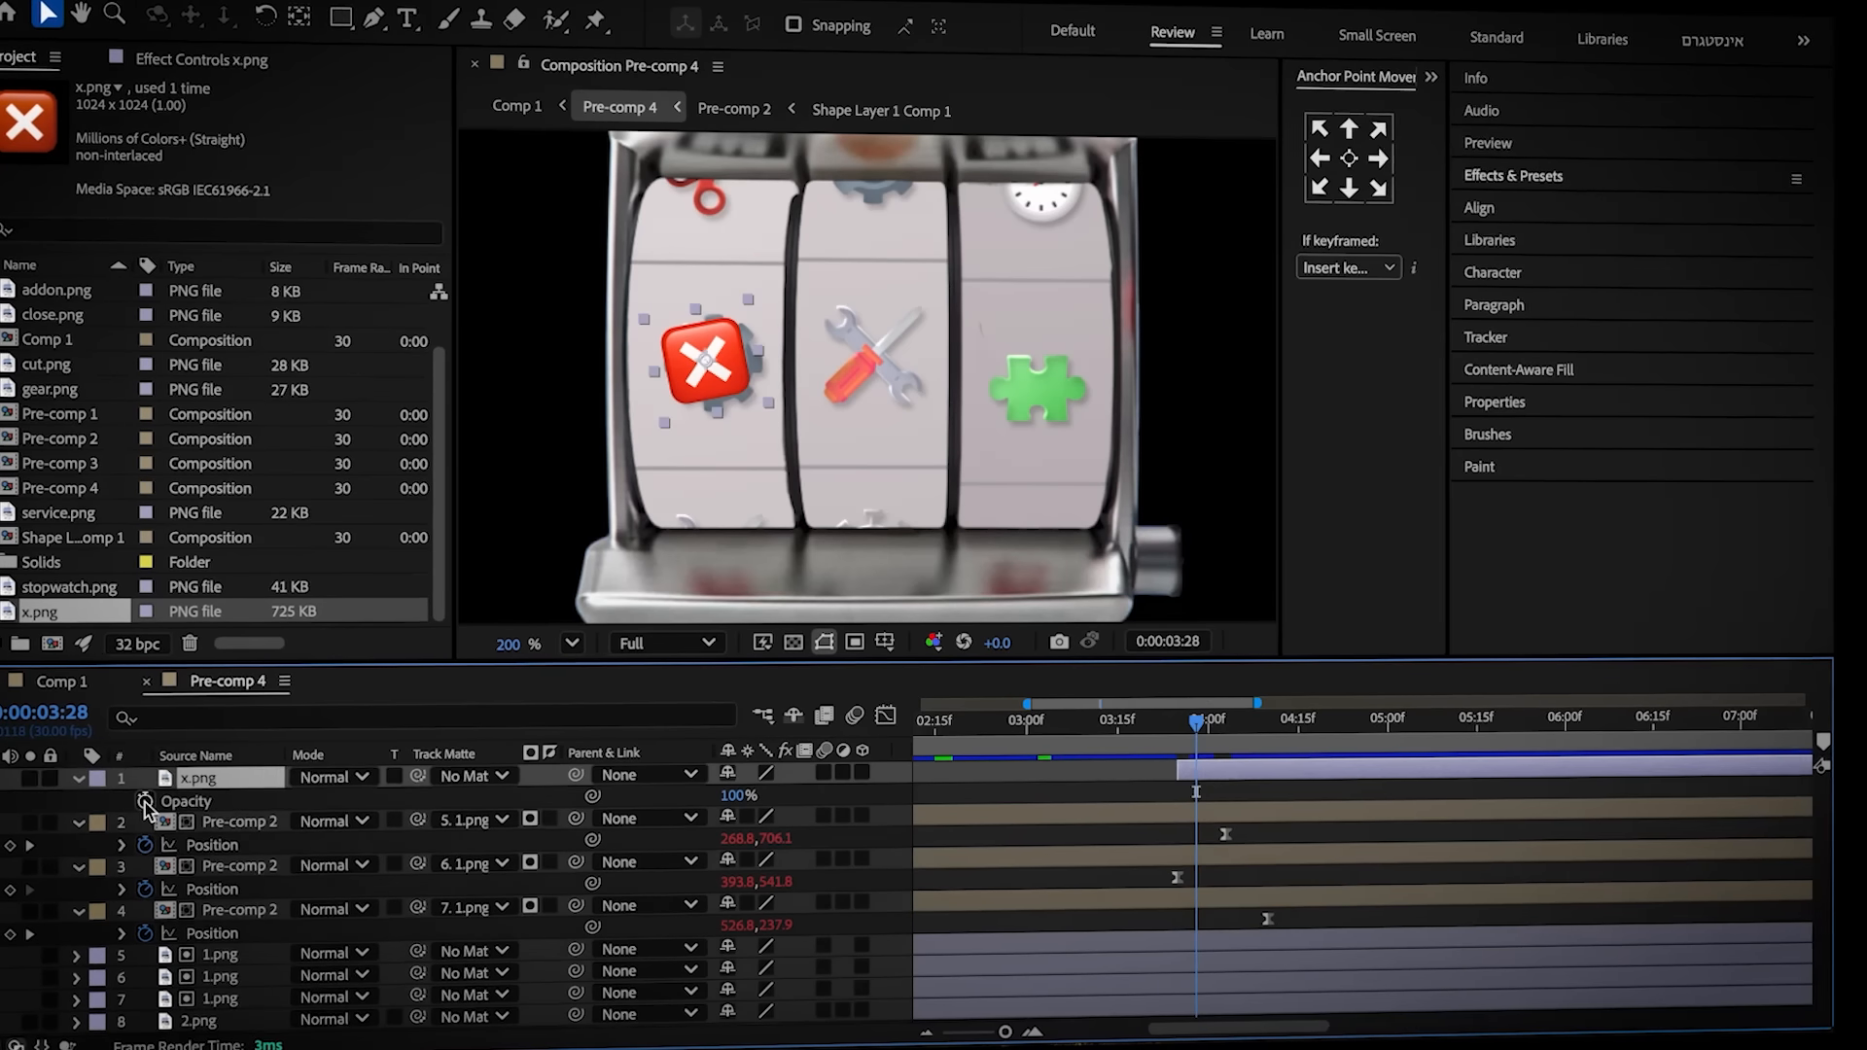
{"action": "left_click", "coordinate": [146, 800]}
{"action": "left_click_drag", "start_coordinate": [1204, 728], "coordinate": [1179, 729]}
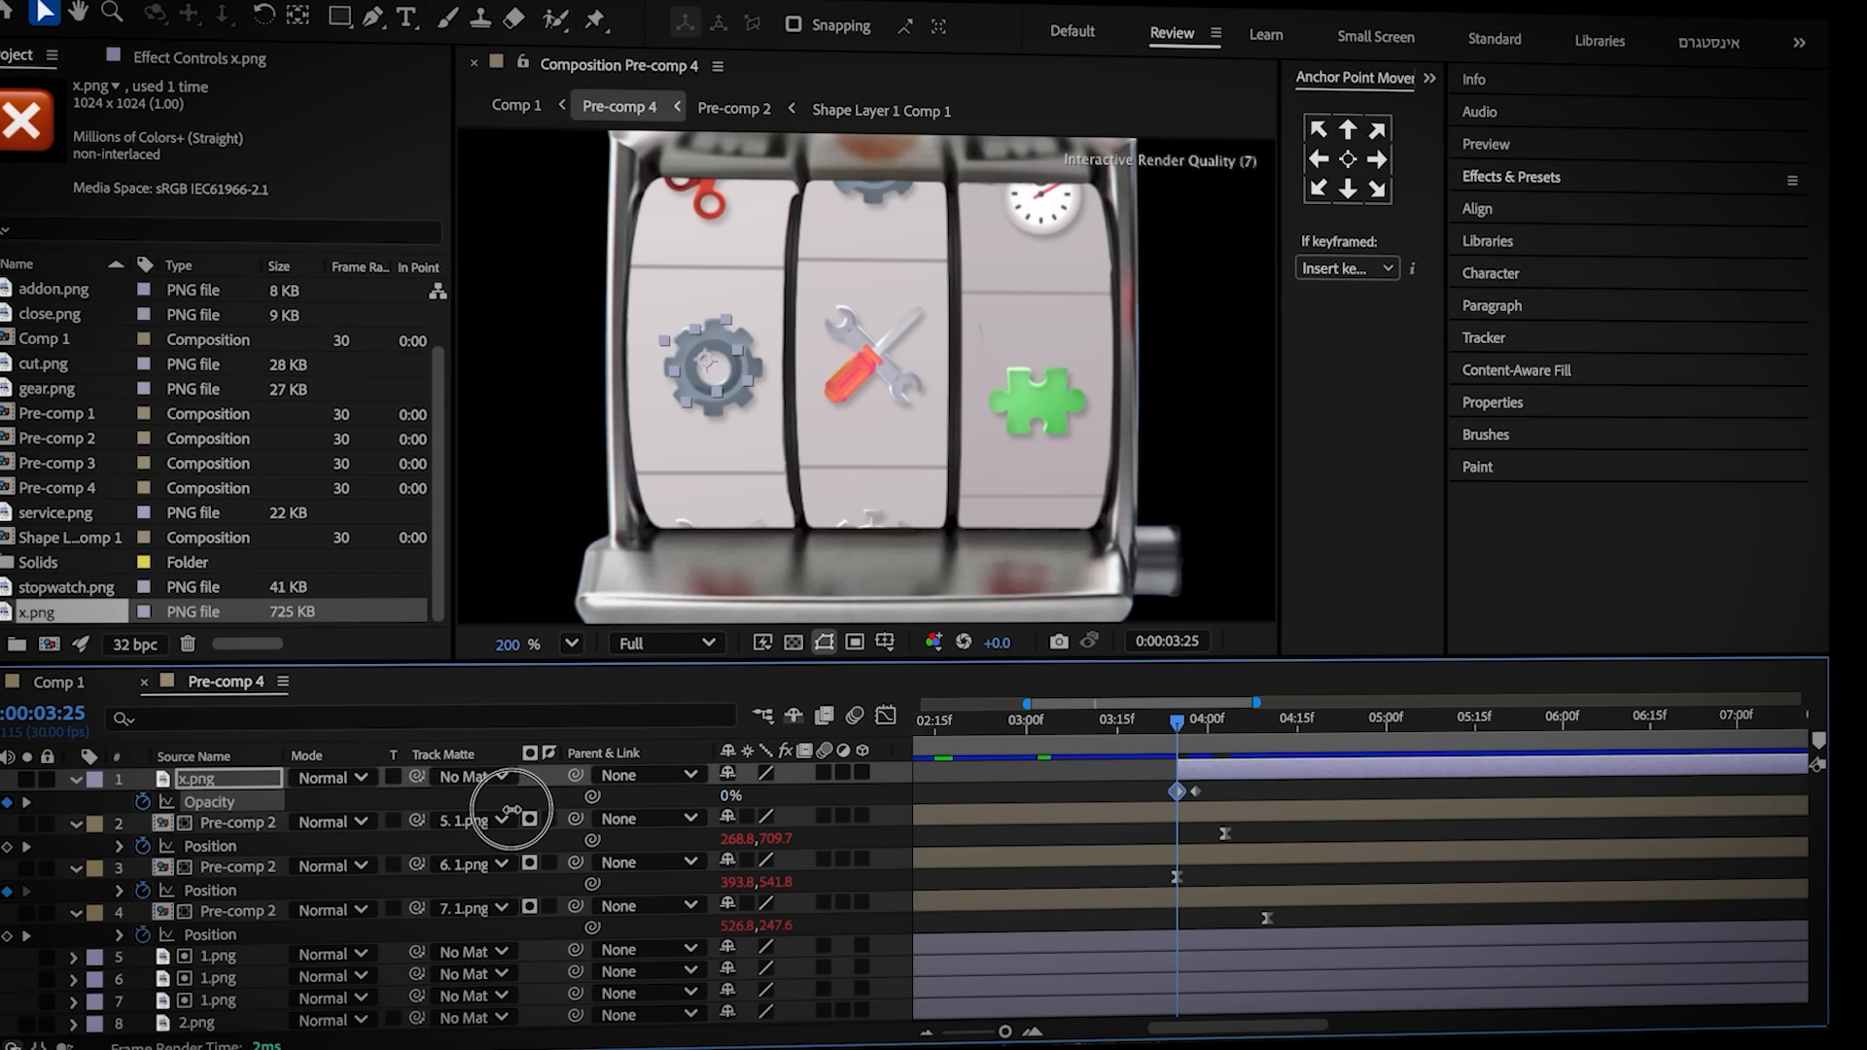
{"action": "key", "text": "u"}
Shrink the X icon out with Scale keyframes starting at 0:00:05:01 and reaching 0% at 0:00:05:05
{"action": "left_click_drag", "start_coordinate": [1345, 742], "coordinate": [1336, 744]}
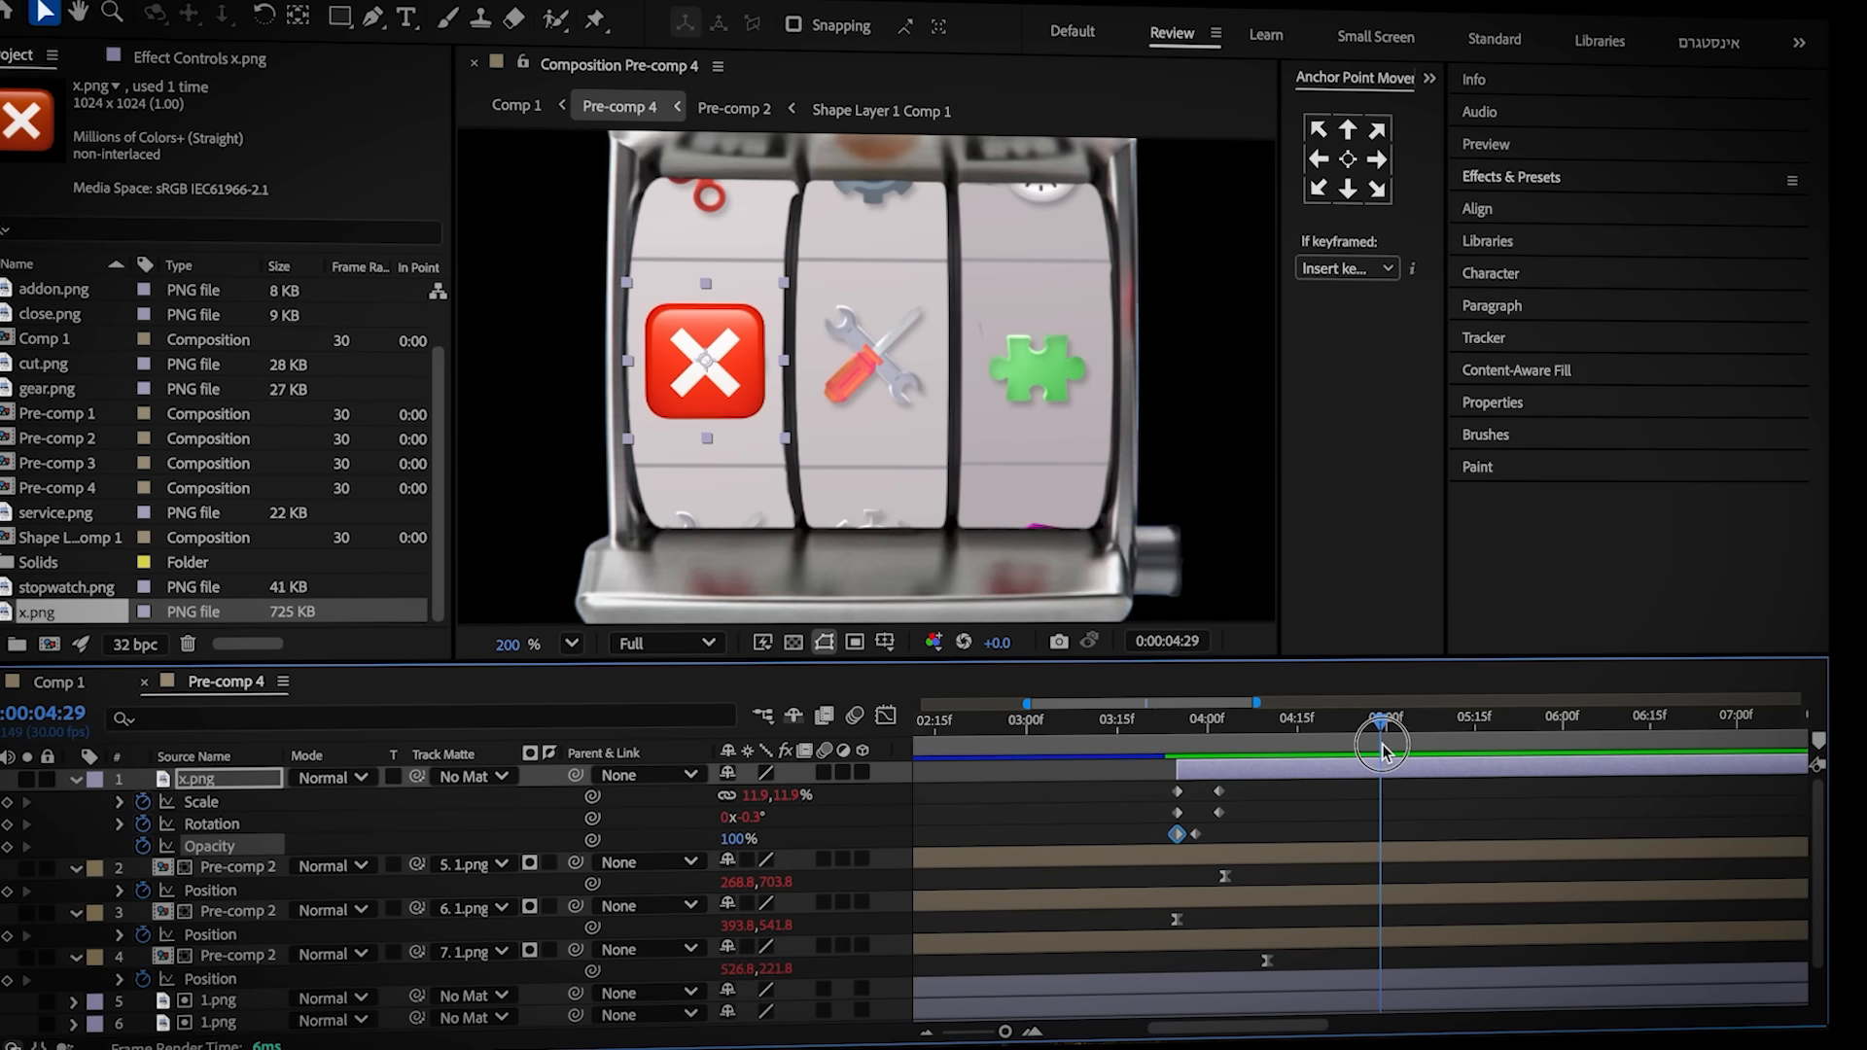
{"action": "key", "text": "s"}
{"action": "left_click", "coordinate": [9, 803]}
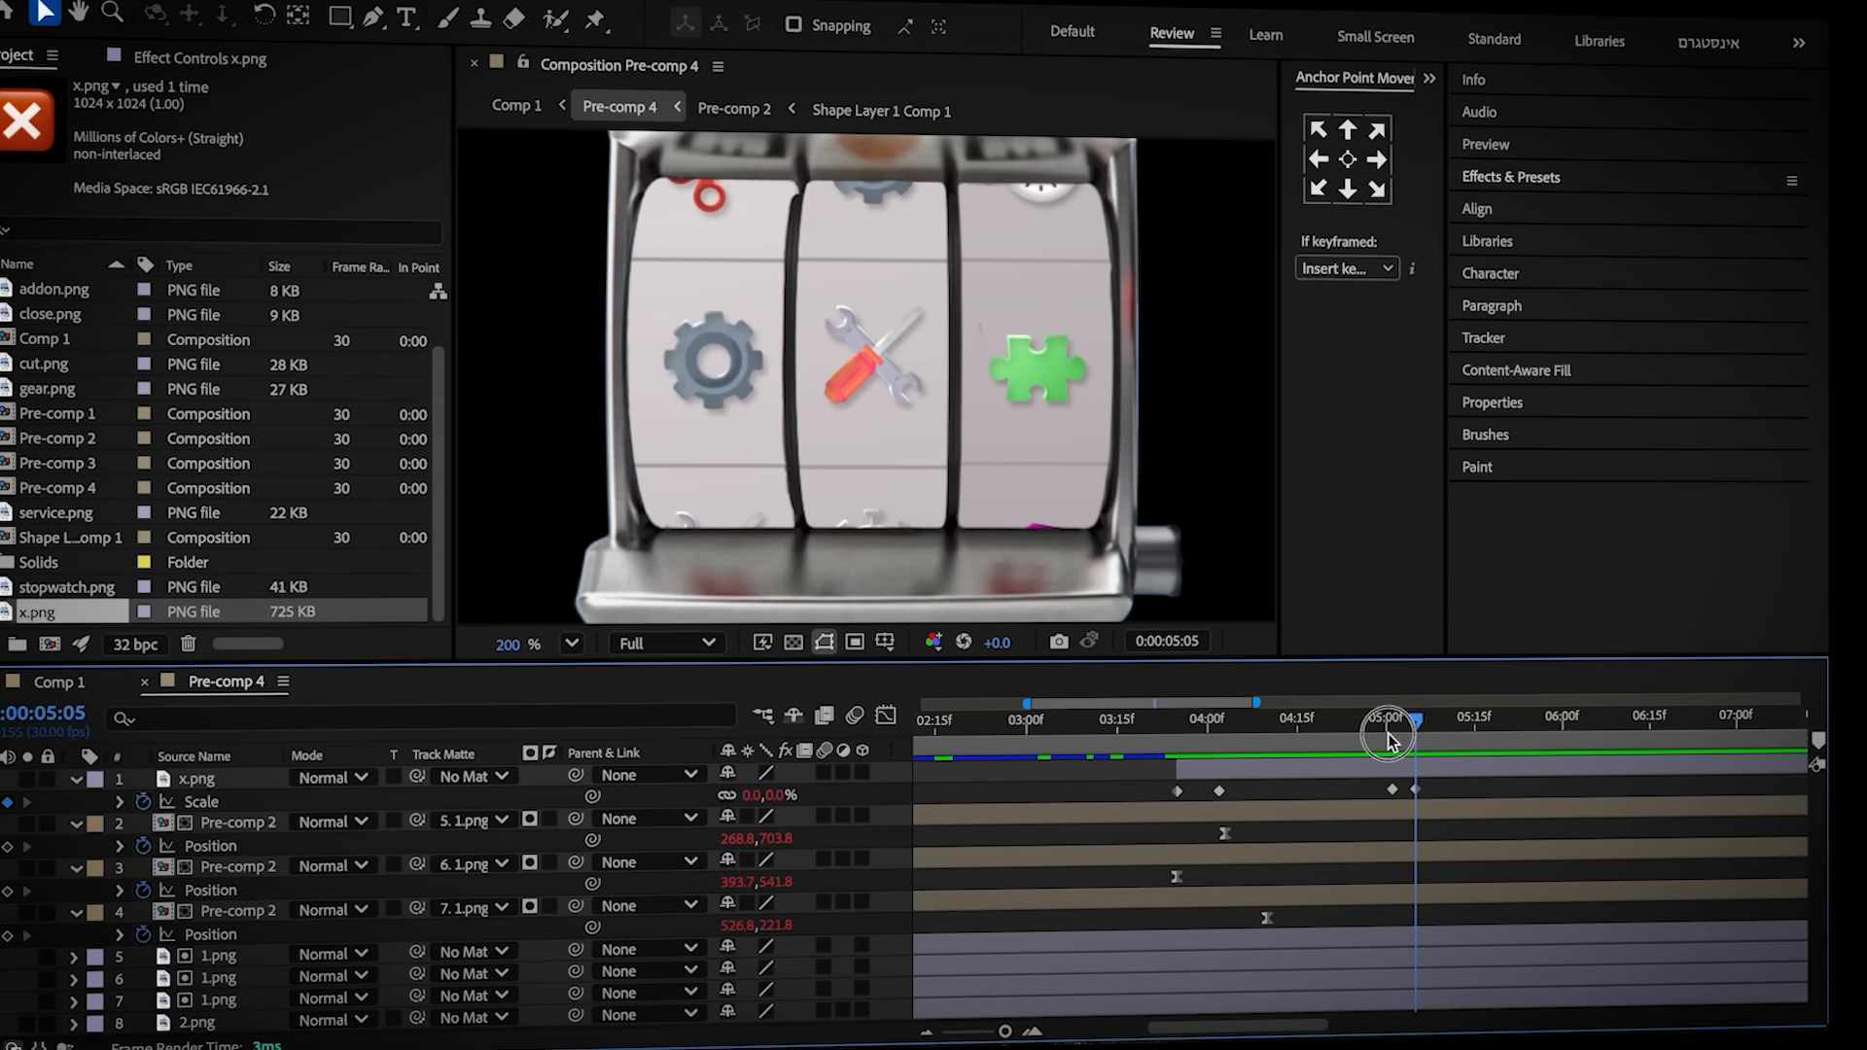
Add Opacity keyframes that fade out the X icon from 100% at 0:00:05:01
{"action": "left_click", "coordinate": [1390, 772]}
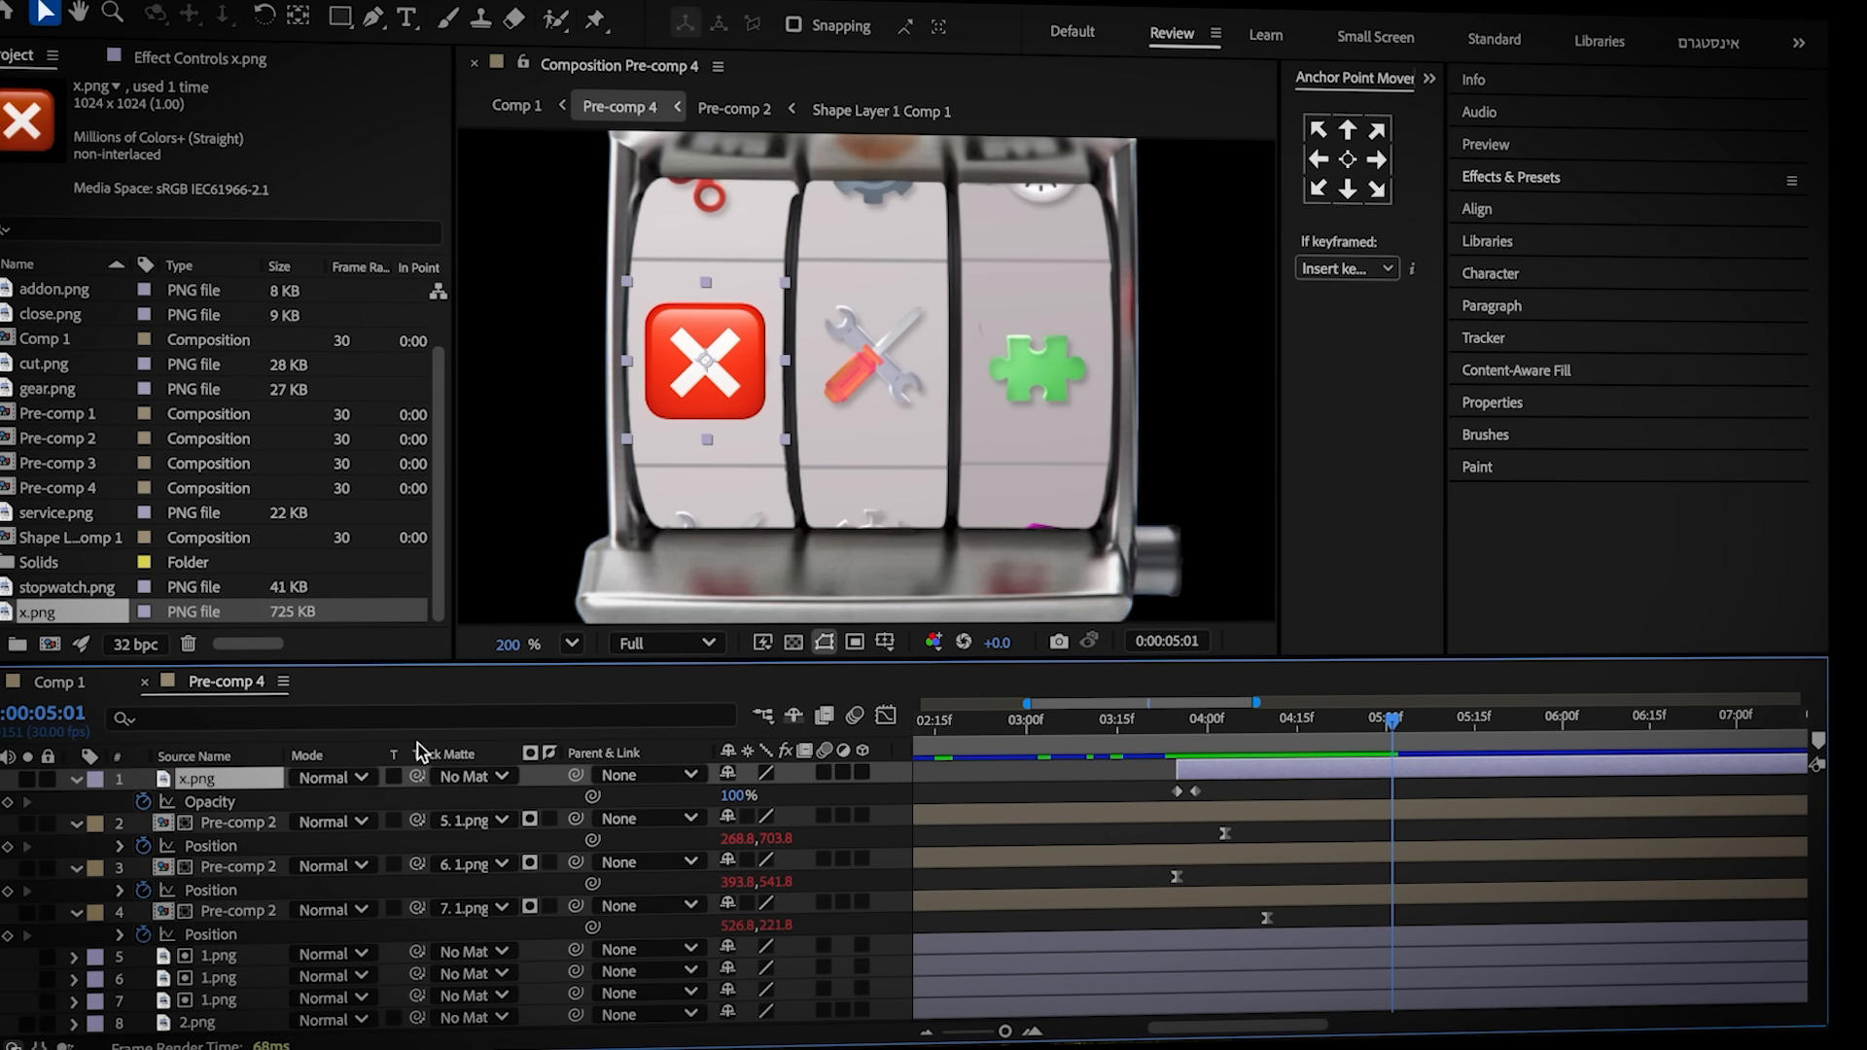
{"action": "key", "text": "u"}
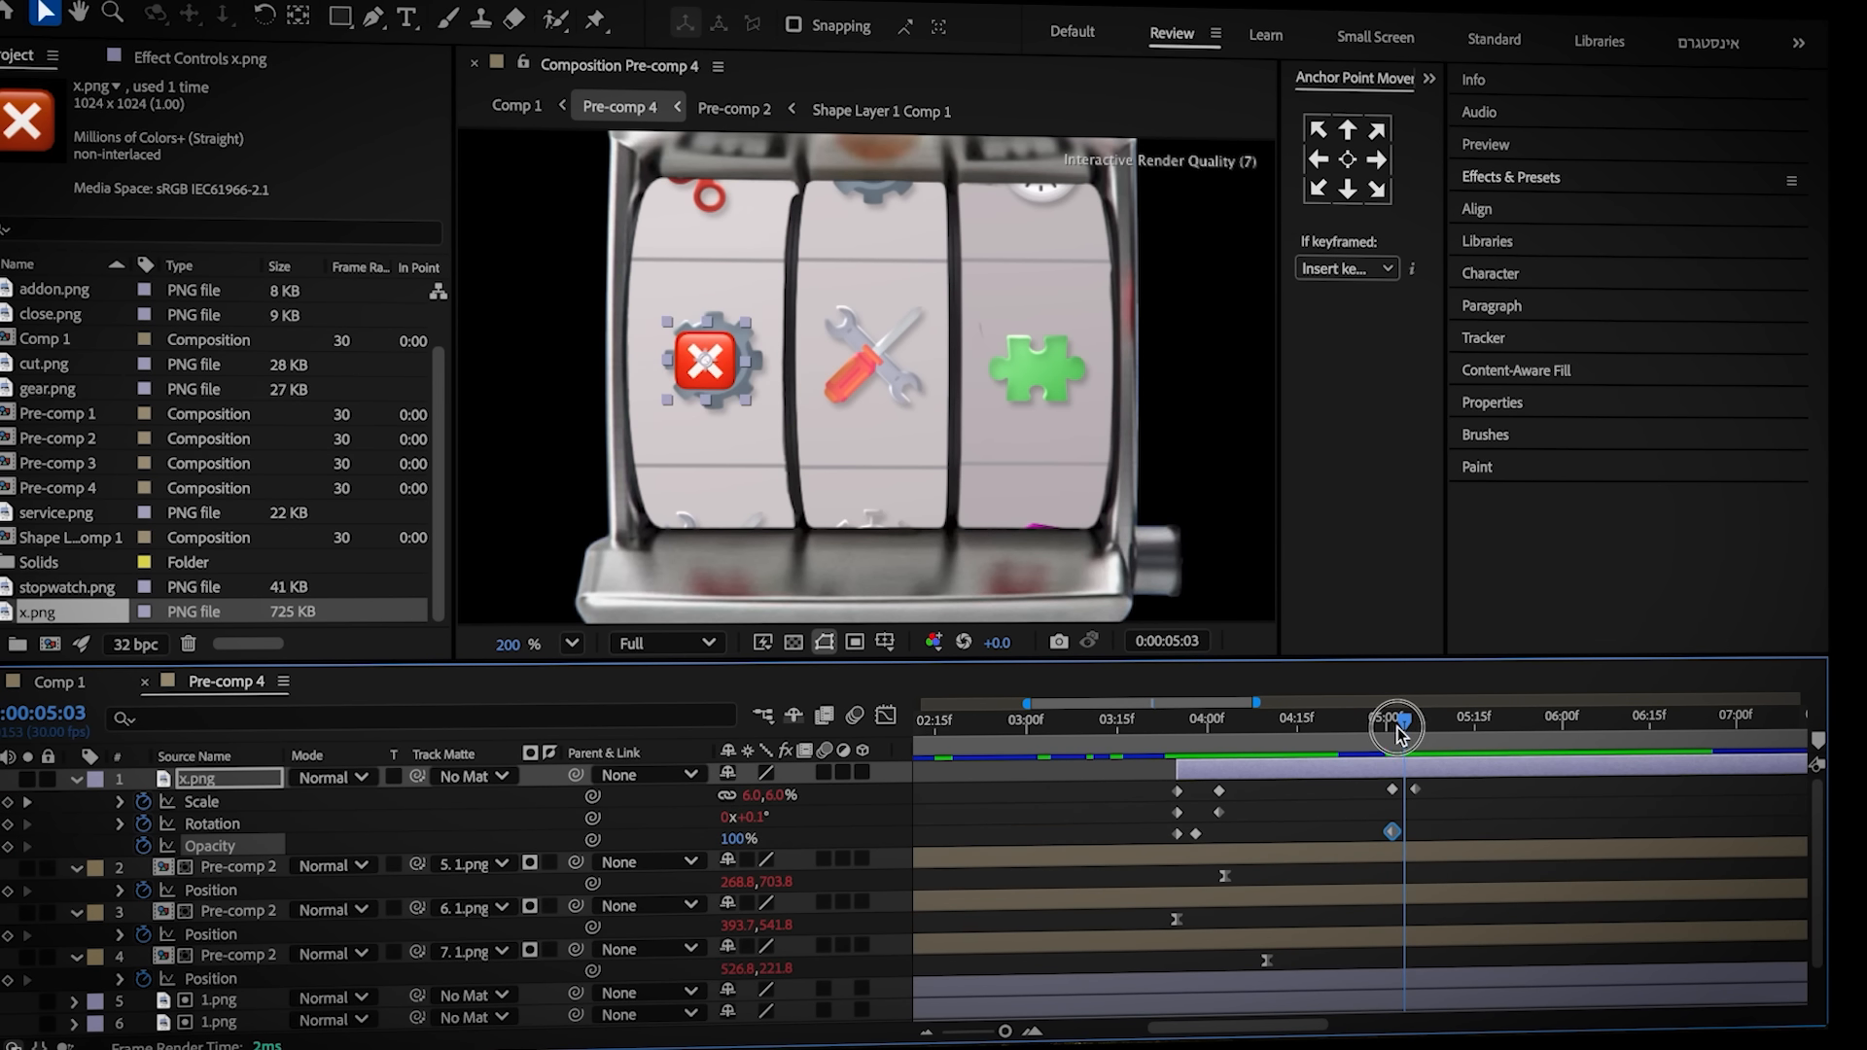
{"action": "left_click", "coordinate": [1291, 824]}
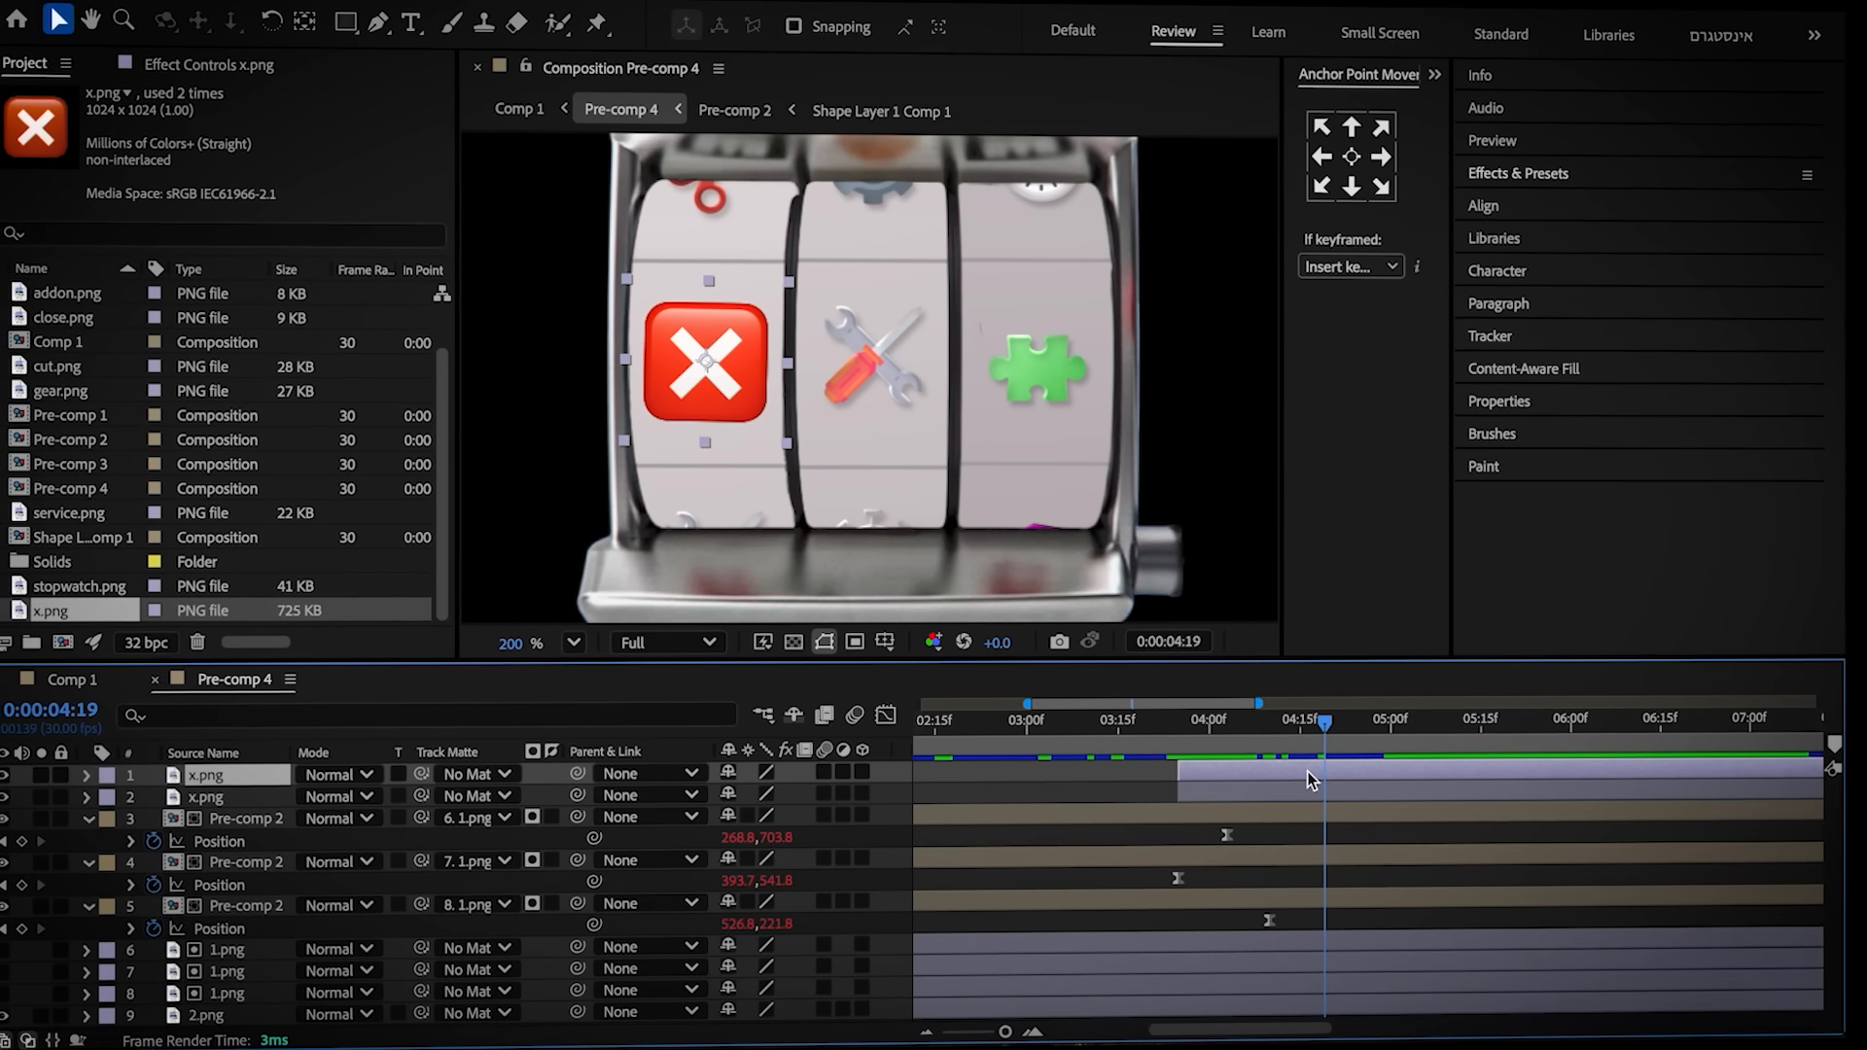
Place duplicates of the X icon over the middle and right reels at X positions 537 and 667
{"action": "key", "text": "p"}
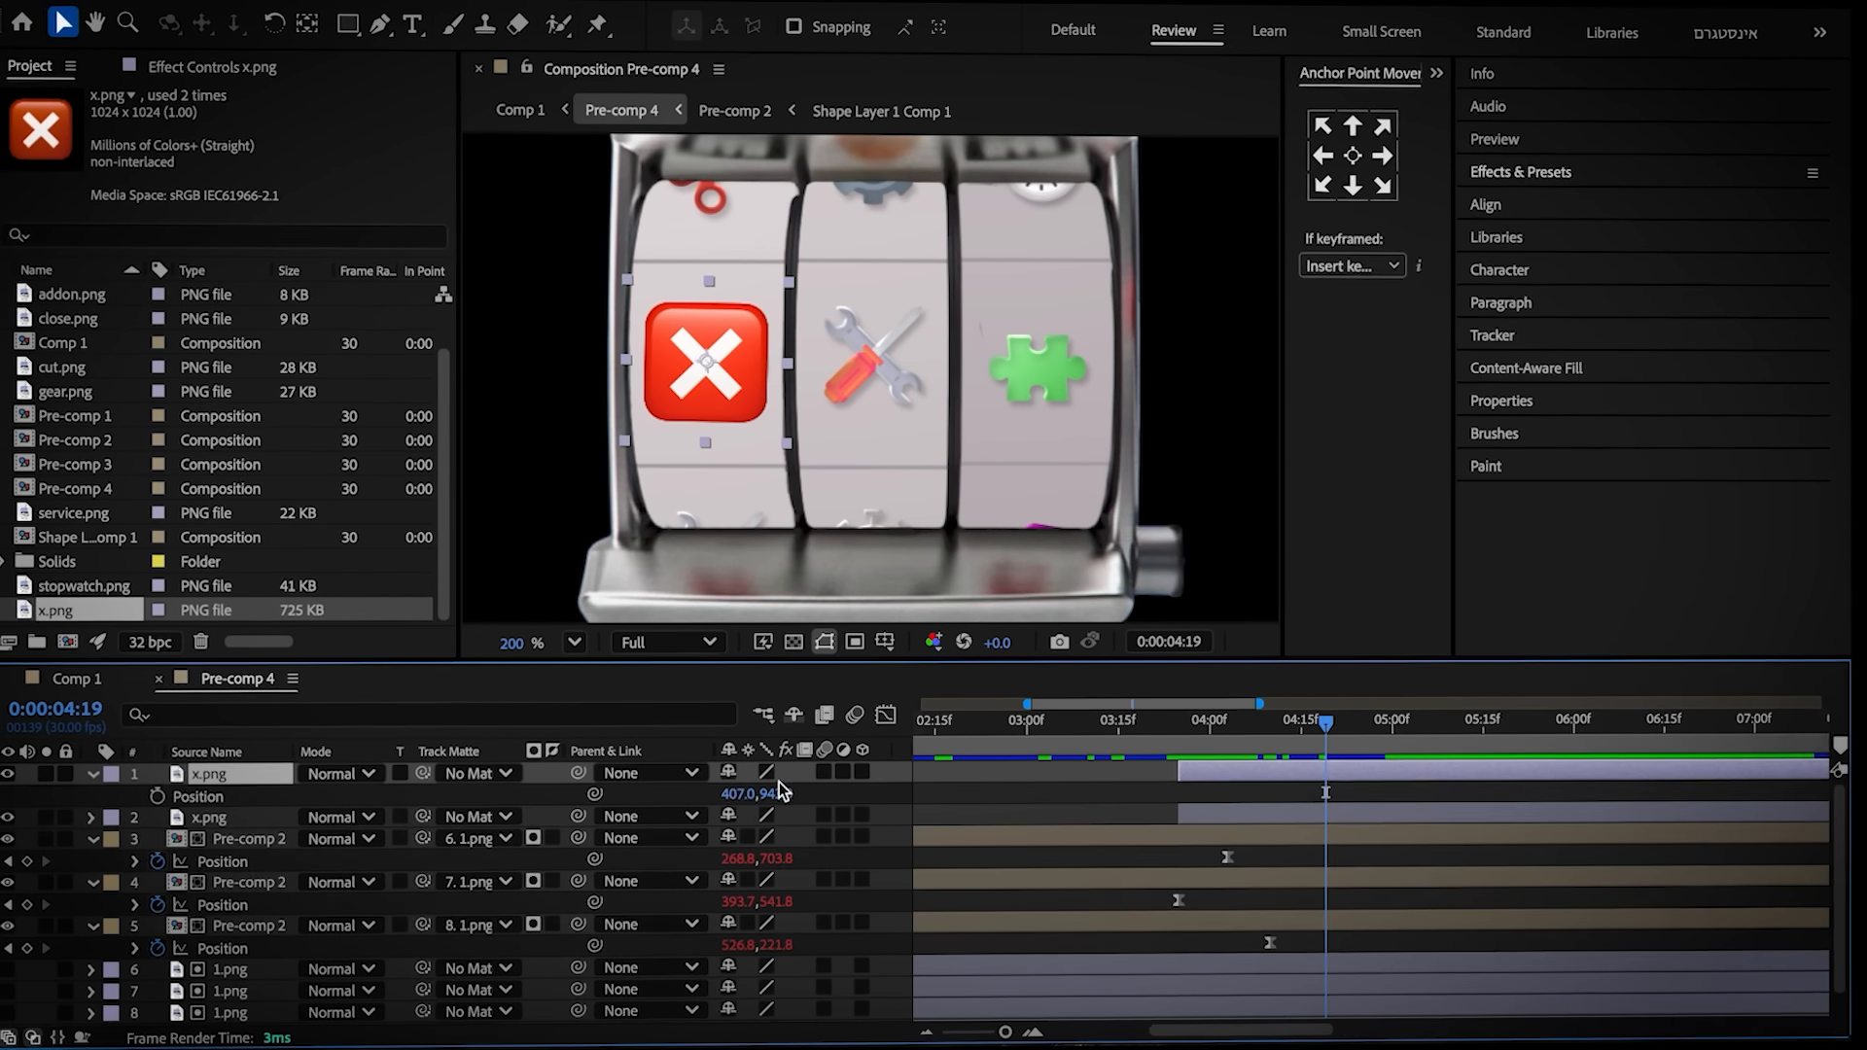
{"action": "left_click_drag", "start_coordinate": [739, 793], "coordinate": [898, 790]}
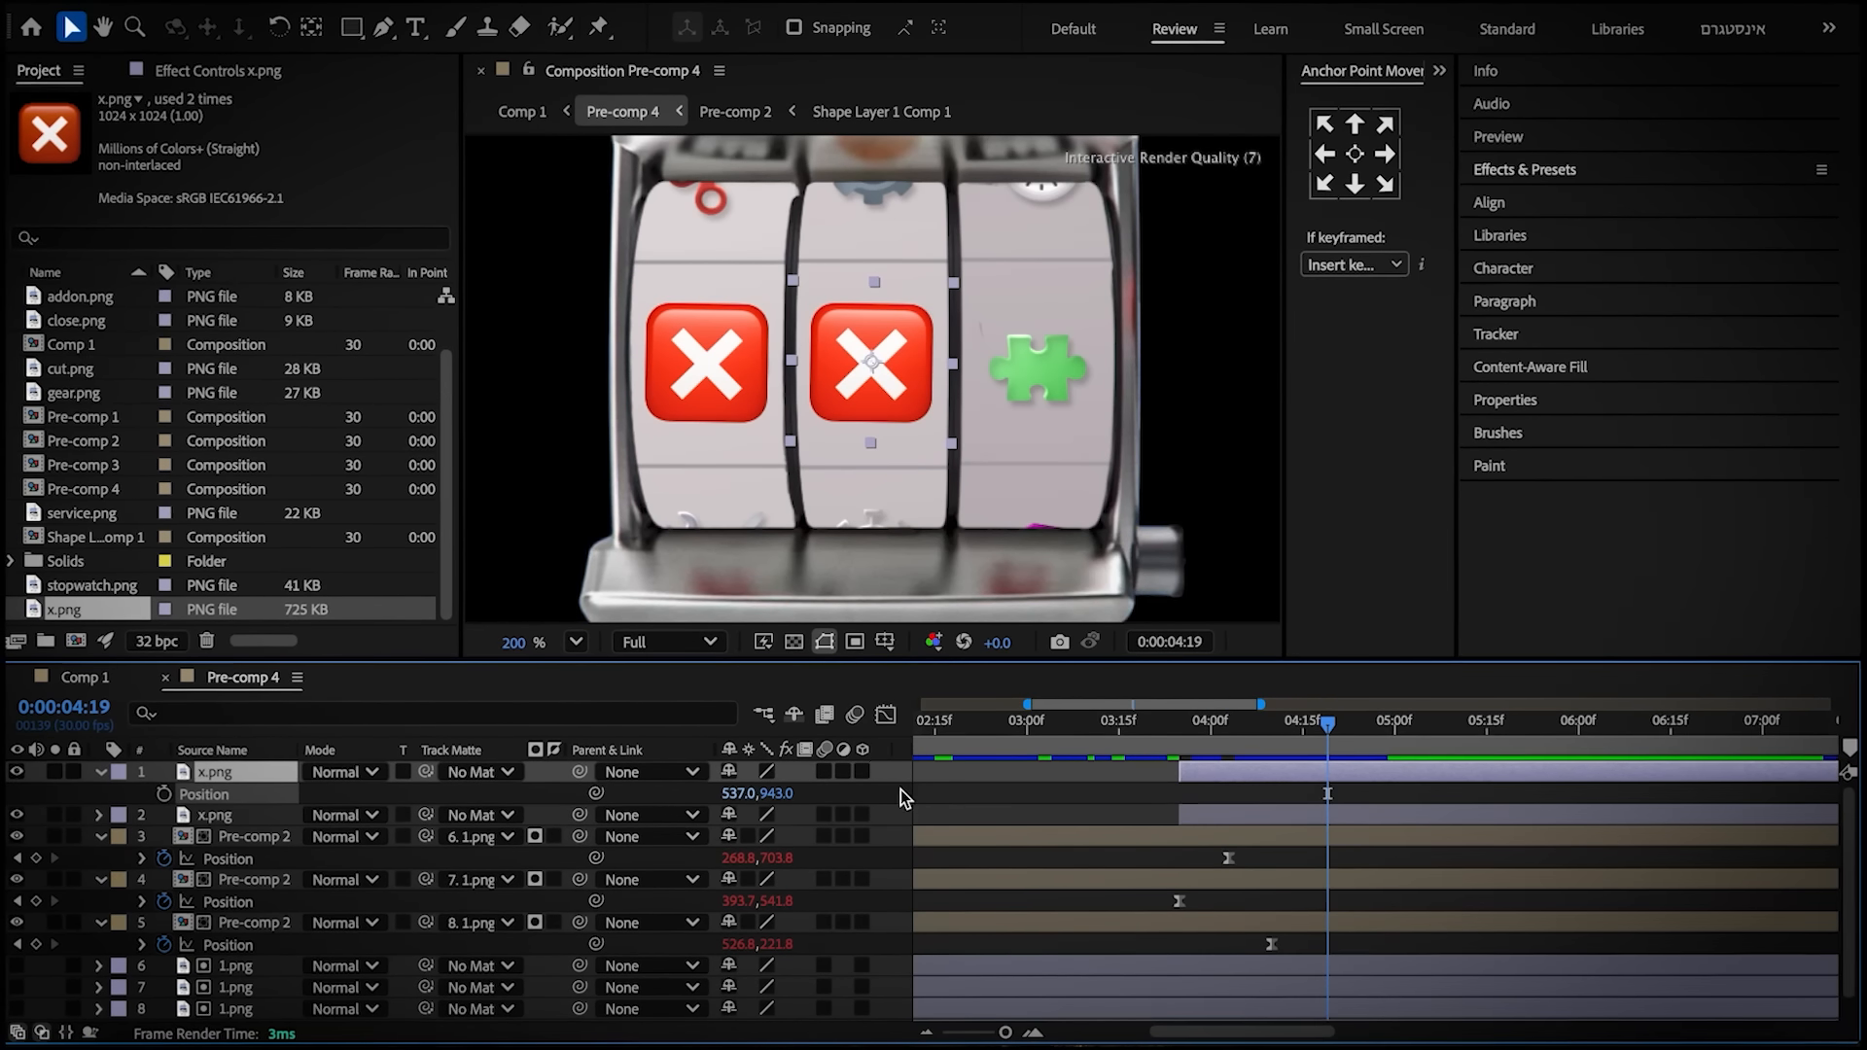
{"action": "key", "text": "ctrl+d"}
{"action": "key", "text": "p"}
{"action": "left_click_drag", "start_coordinate": [739, 792], "coordinate": [891, 791]}
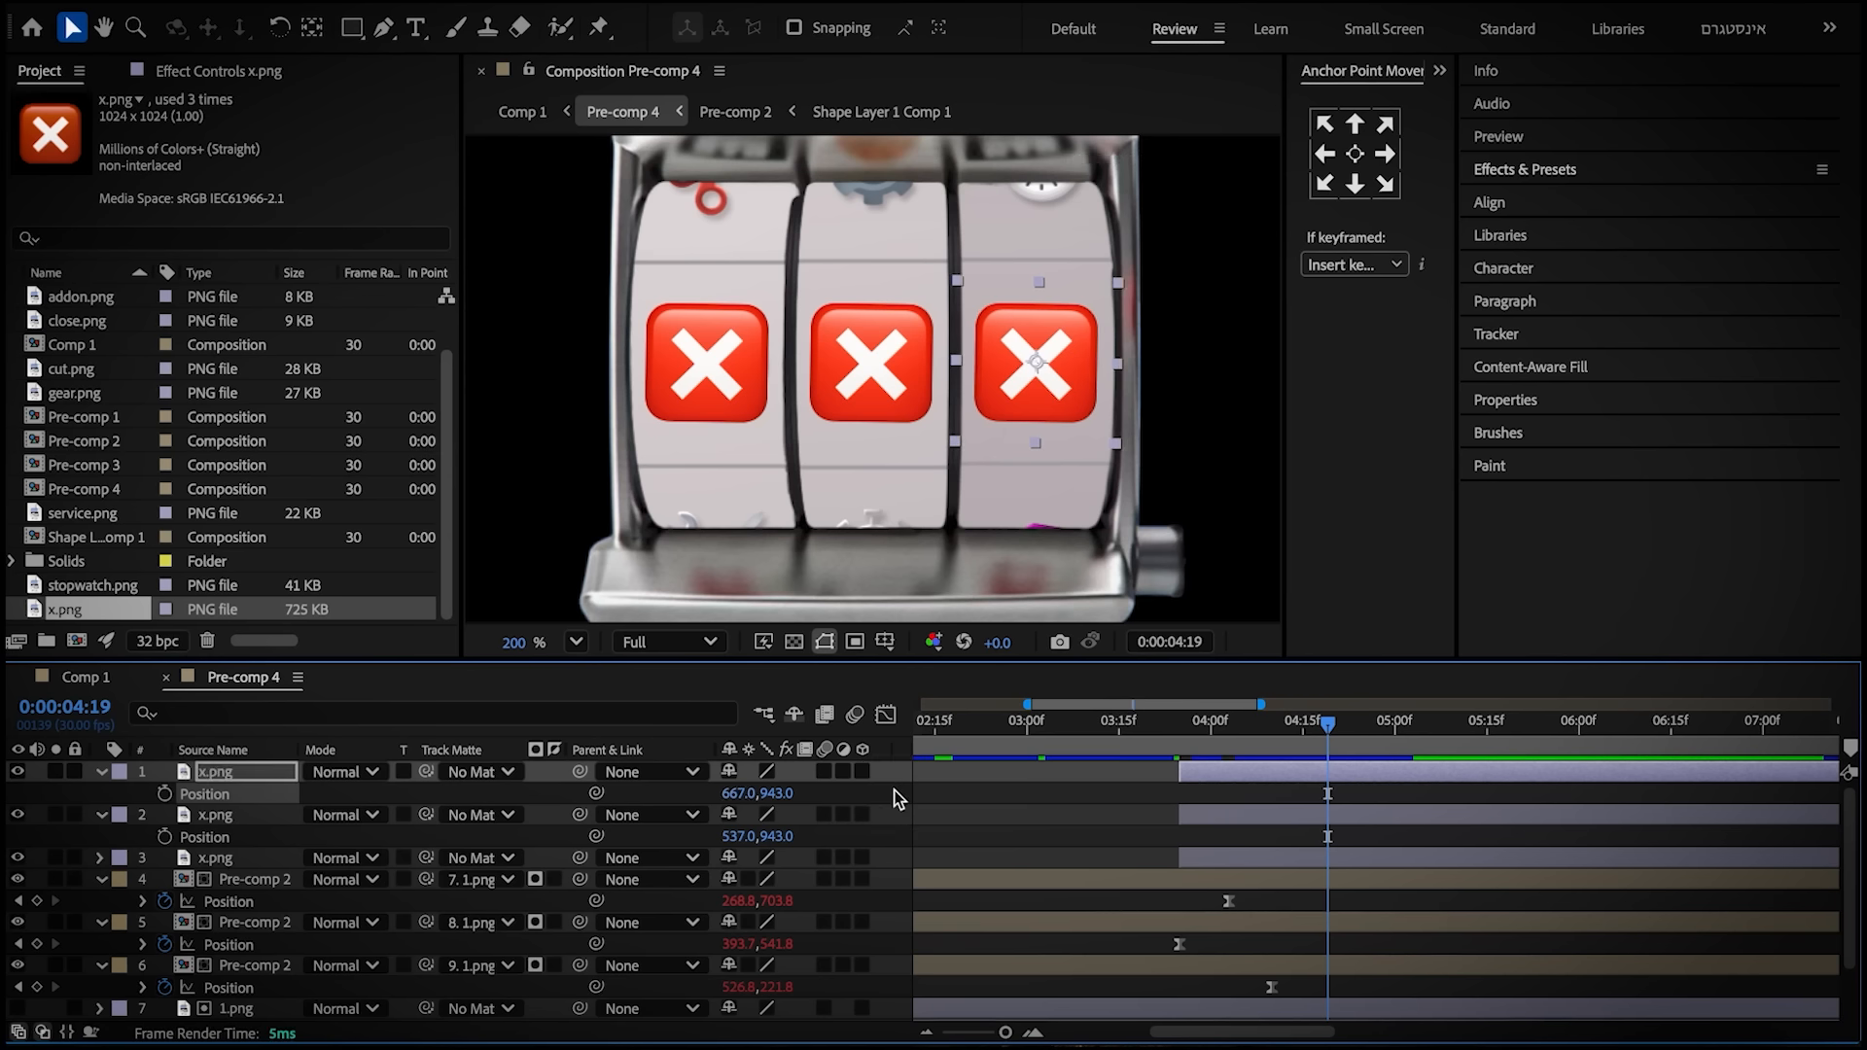
Stagger the X icon layers three frames apart, starting the middle one at 0:00:03:28 and the right one at 0:00:04:01
{"action": "left_click_drag", "start_coordinate": [1224, 815], "coordinate": [1239, 815]}
{"action": "left_click_drag", "start_coordinate": [1238, 815], "coordinate": [1243, 815]}
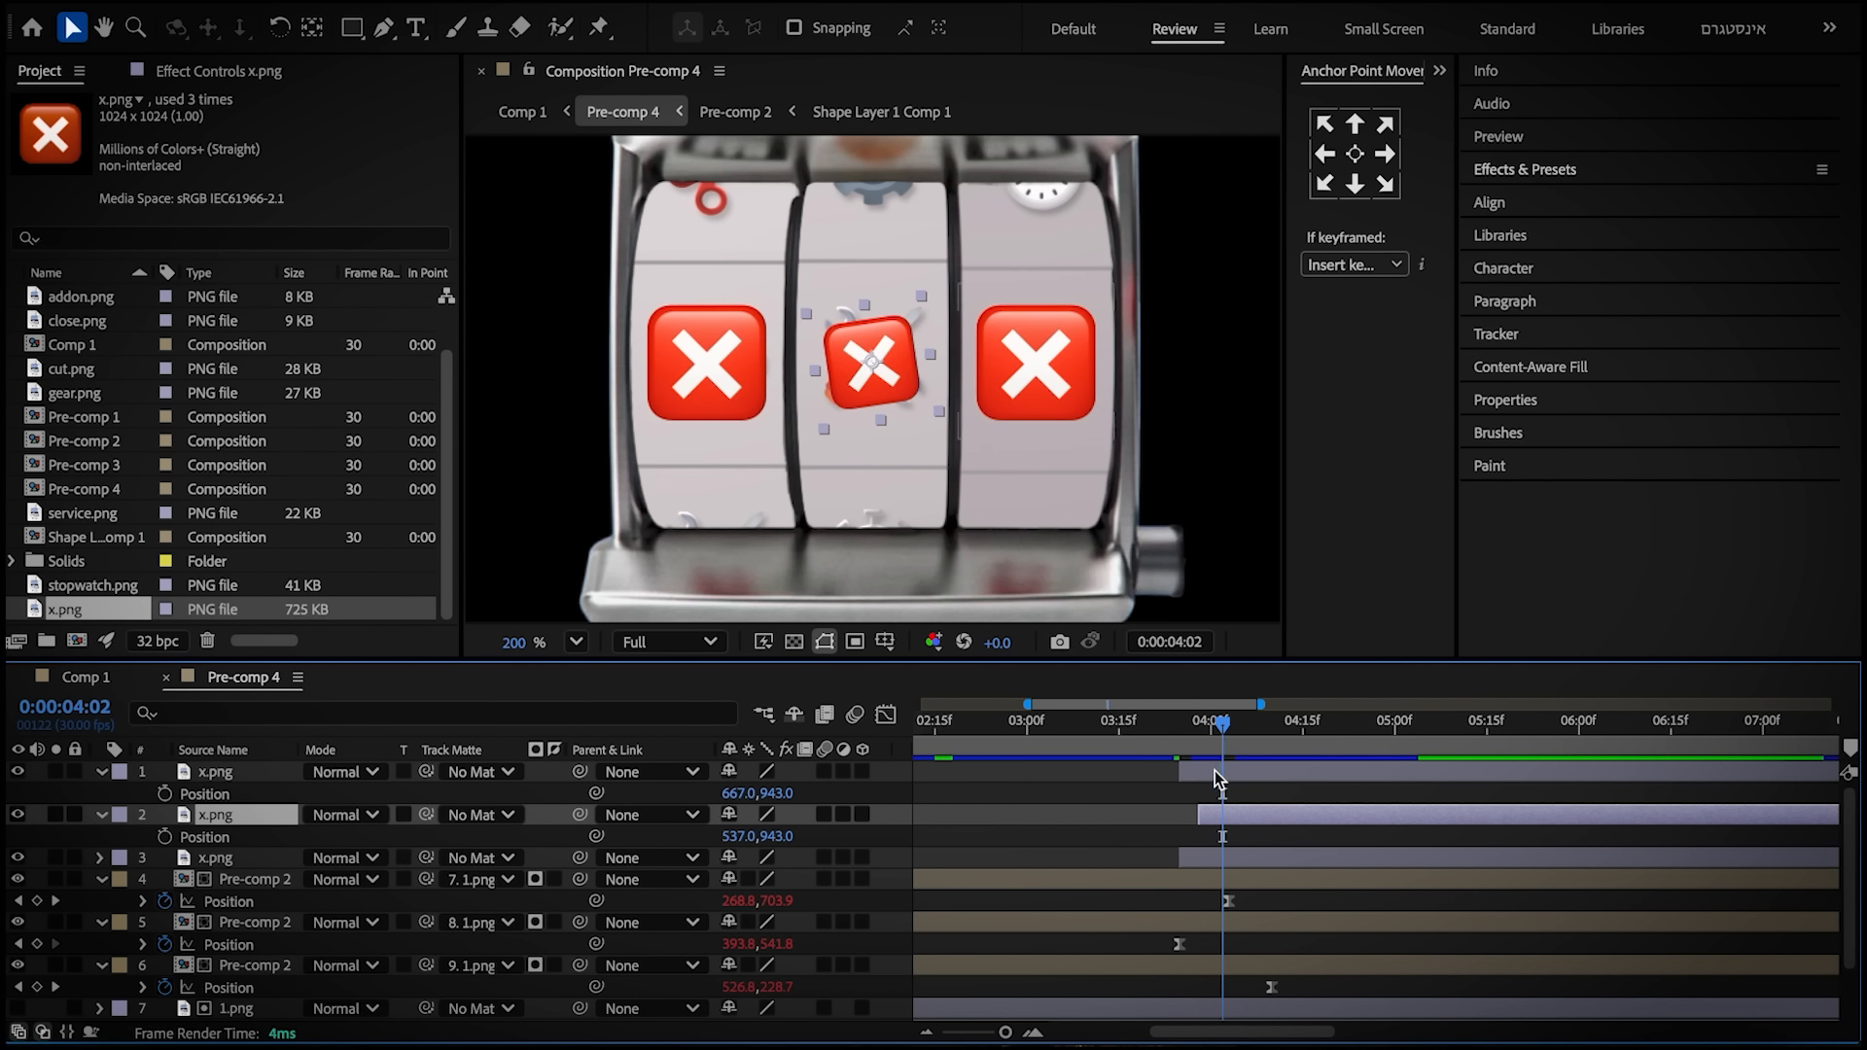
{"action": "left_click_drag", "start_coordinate": [1211, 732], "coordinate": [1241, 783]}
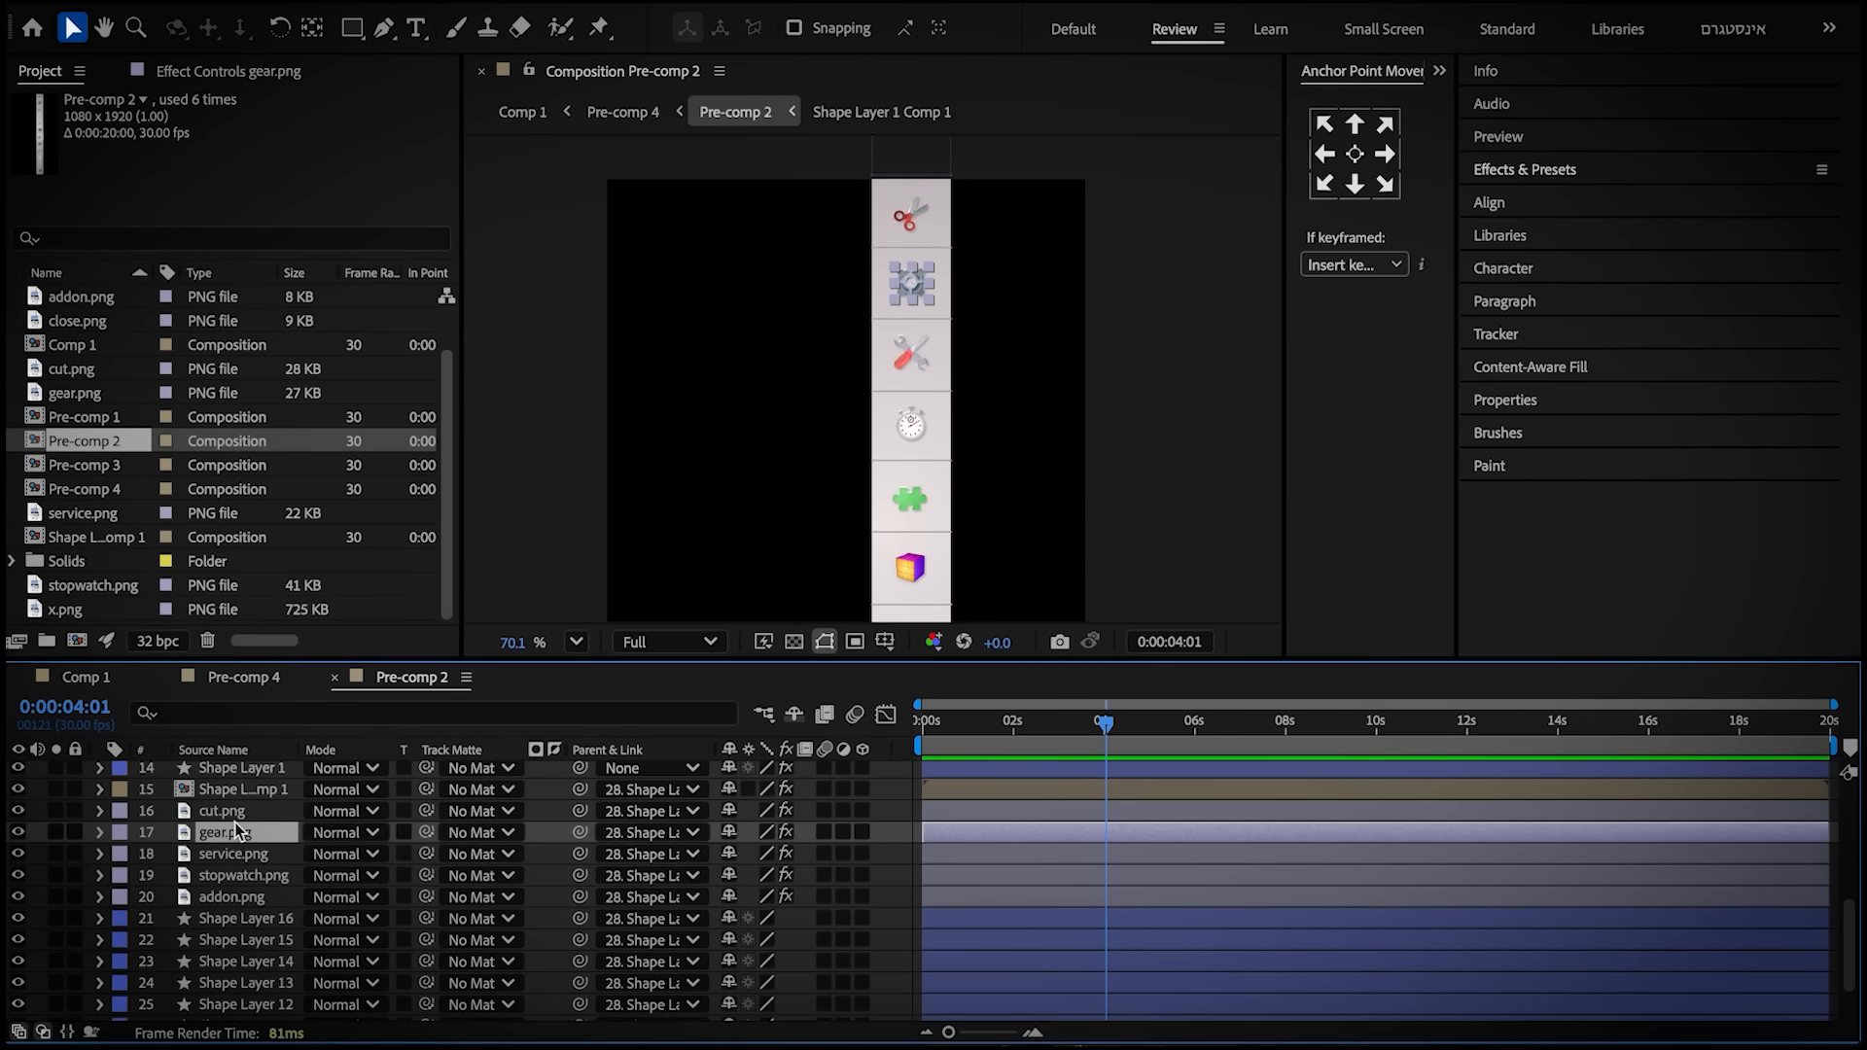
In Pre-comp 2, try moving the gear, service, stopwatch and addon icons down one cell on the reel strip
{"action": "left_click", "coordinate": [218, 855]}
{"action": "left_click", "coordinate": [218, 893], "text": "shift"}
{"action": "key", "text": "p"}
{"action": "left_click_drag", "start_coordinate": [778, 854], "coordinate": [959, 854]}
{"action": "left_click", "coordinate": [241, 798]}
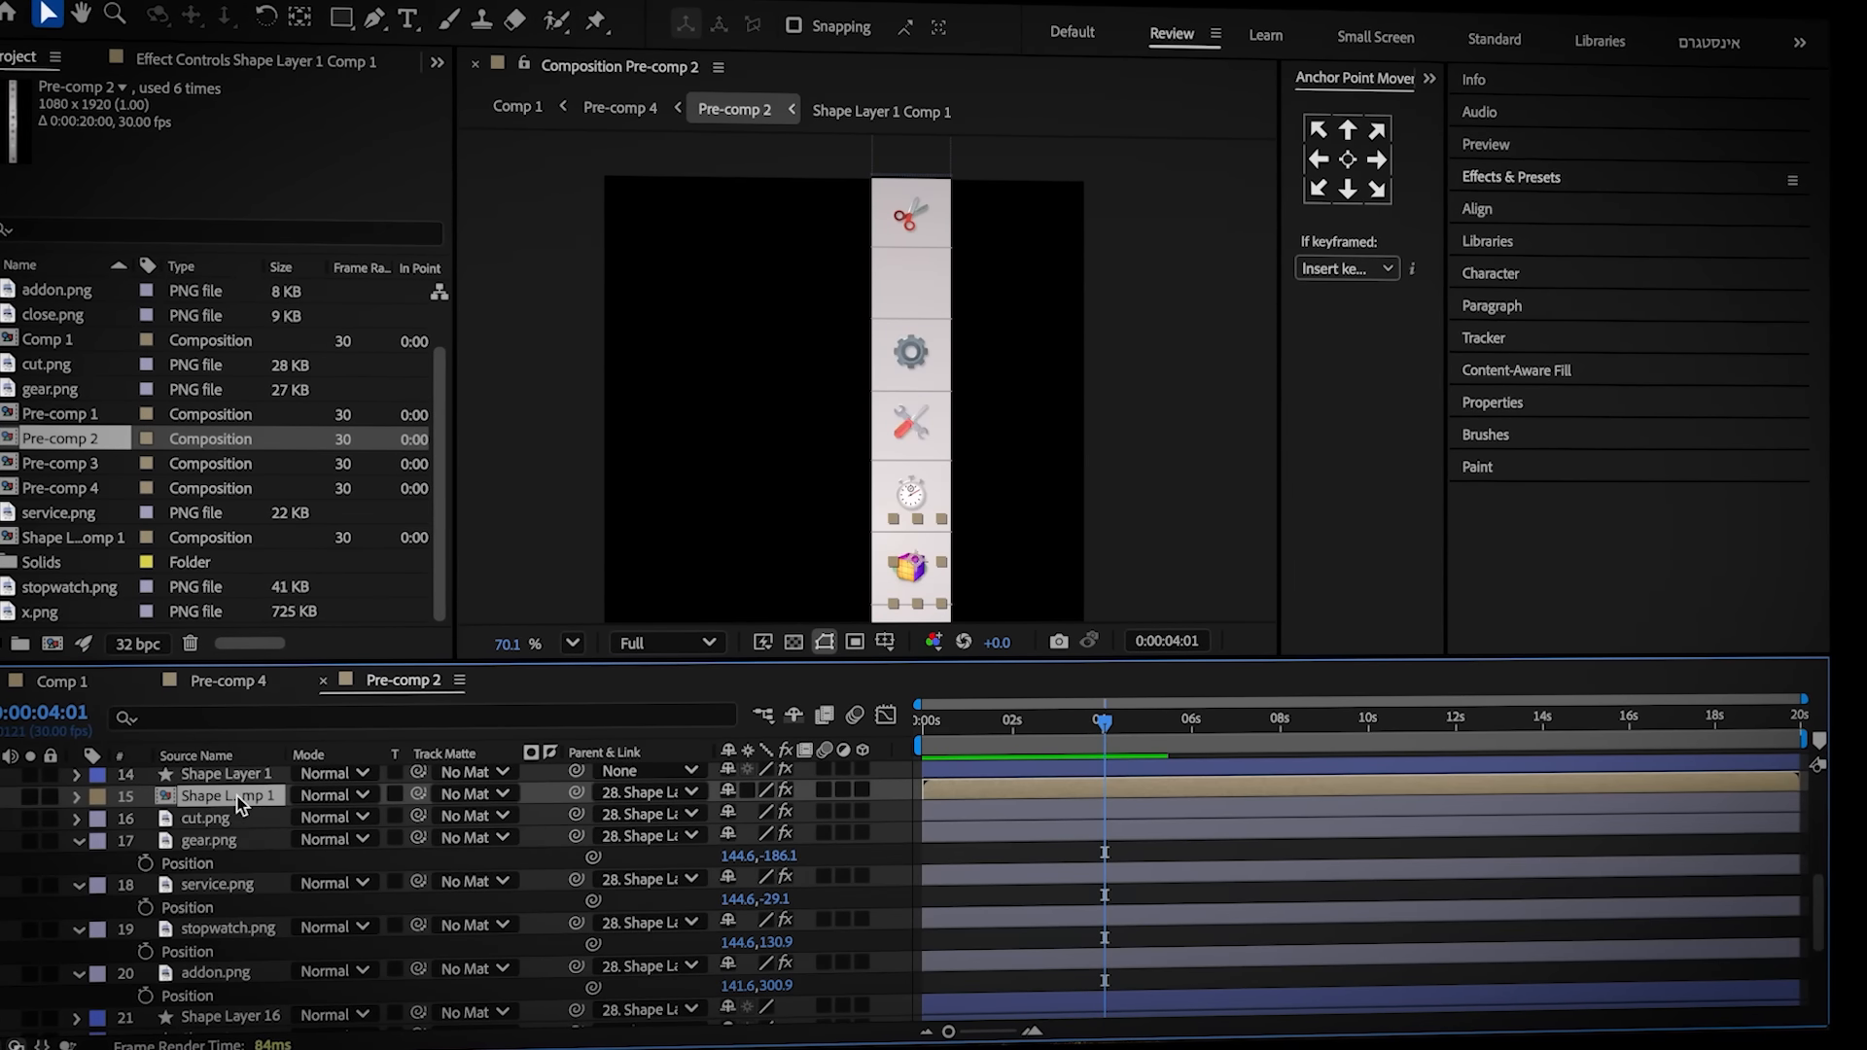
{"action": "key", "text": "p"}
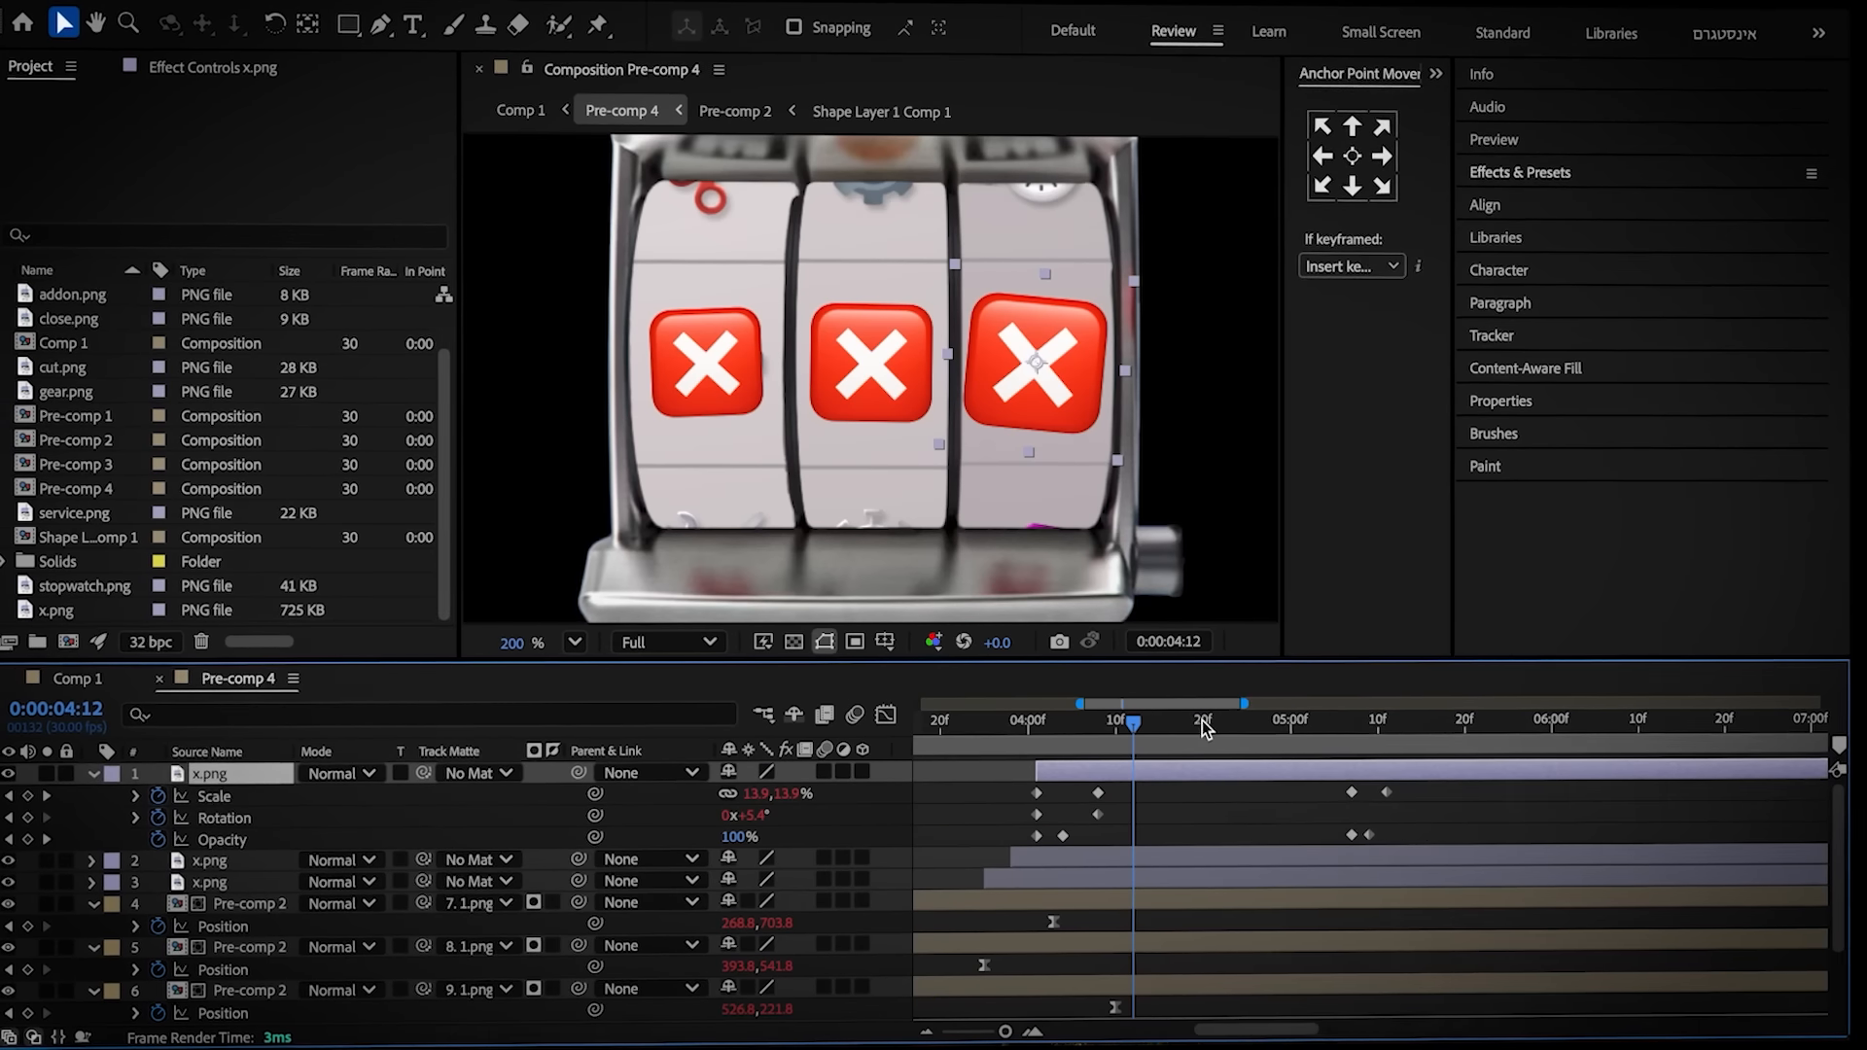
Scrub through the X icons' staggered animation in Pre-comp 4
{"action": "left_click_drag", "start_coordinate": [1201, 721], "coordinate": [1376, 769]}
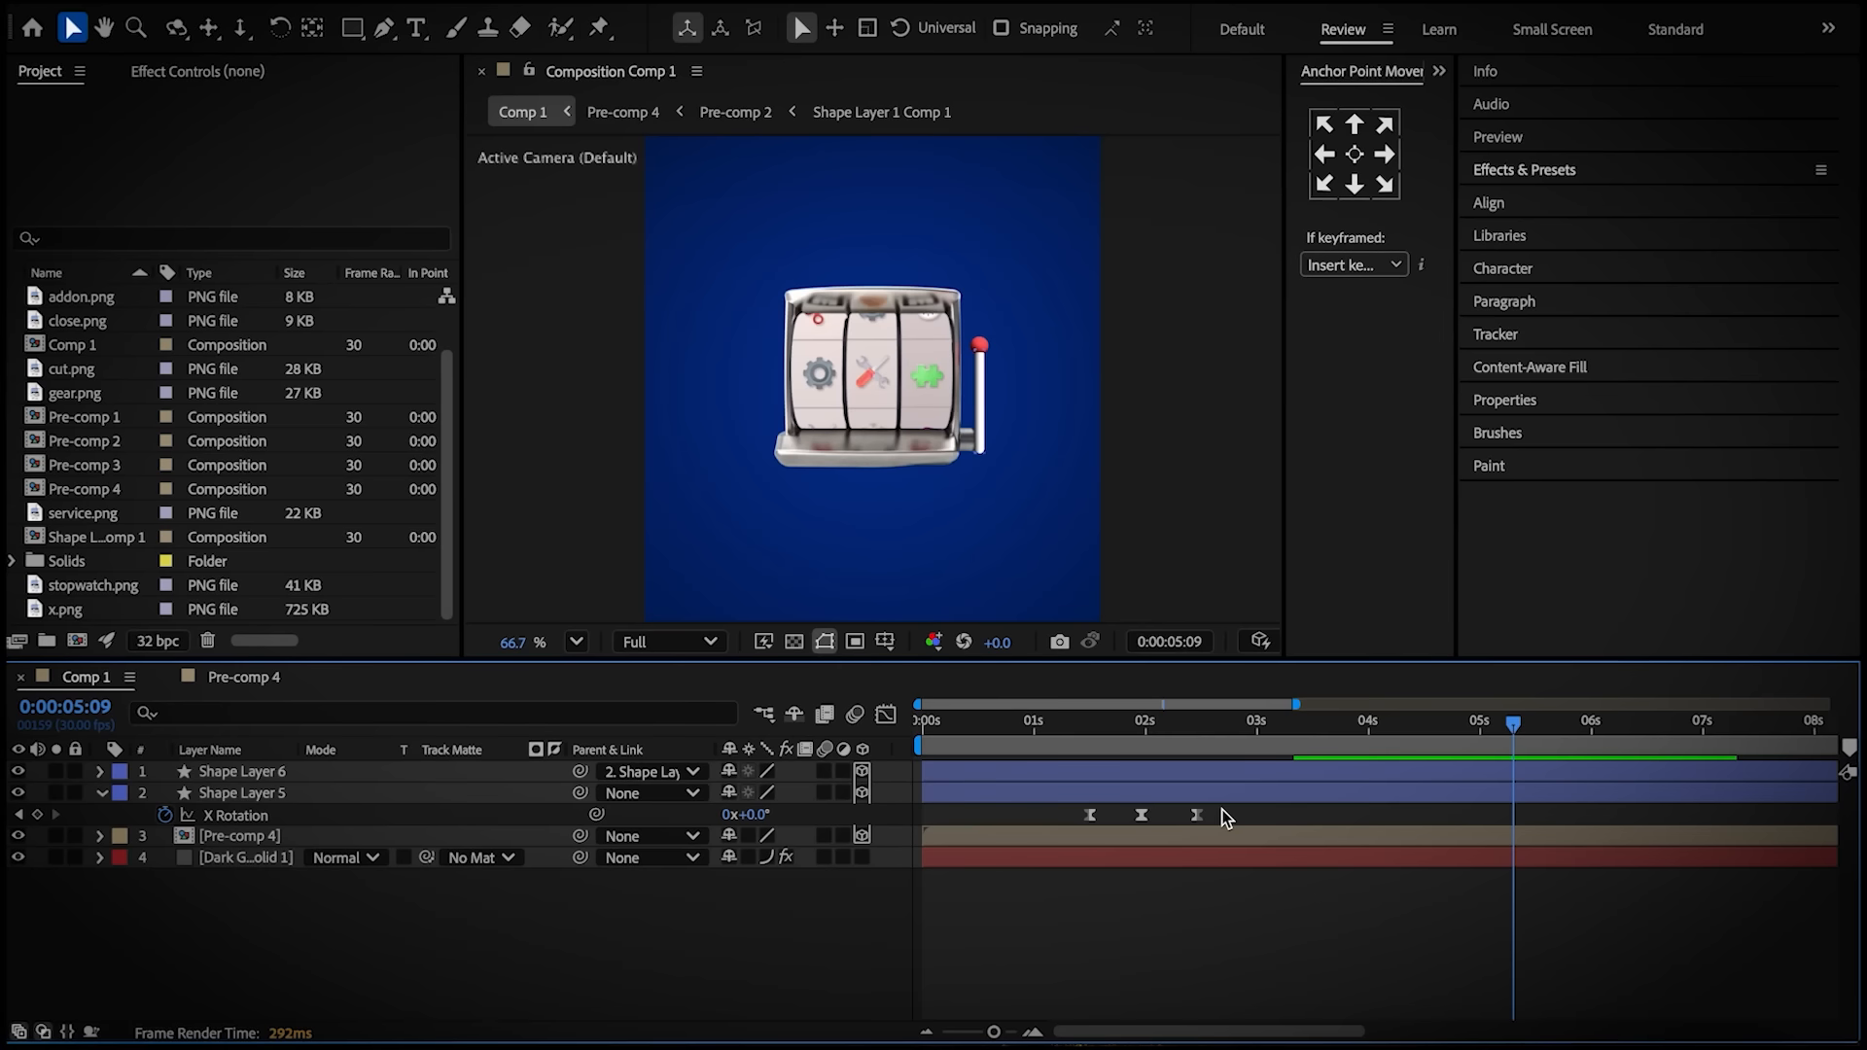
Copy Shape Layer 5's three X Rotation keyframes and paste them at 0:00:05:09 to repeat the lever pull
{"action": "left_click_drag", "start_coordinate": [1223, 818], "coordinate": [1113, 827]}
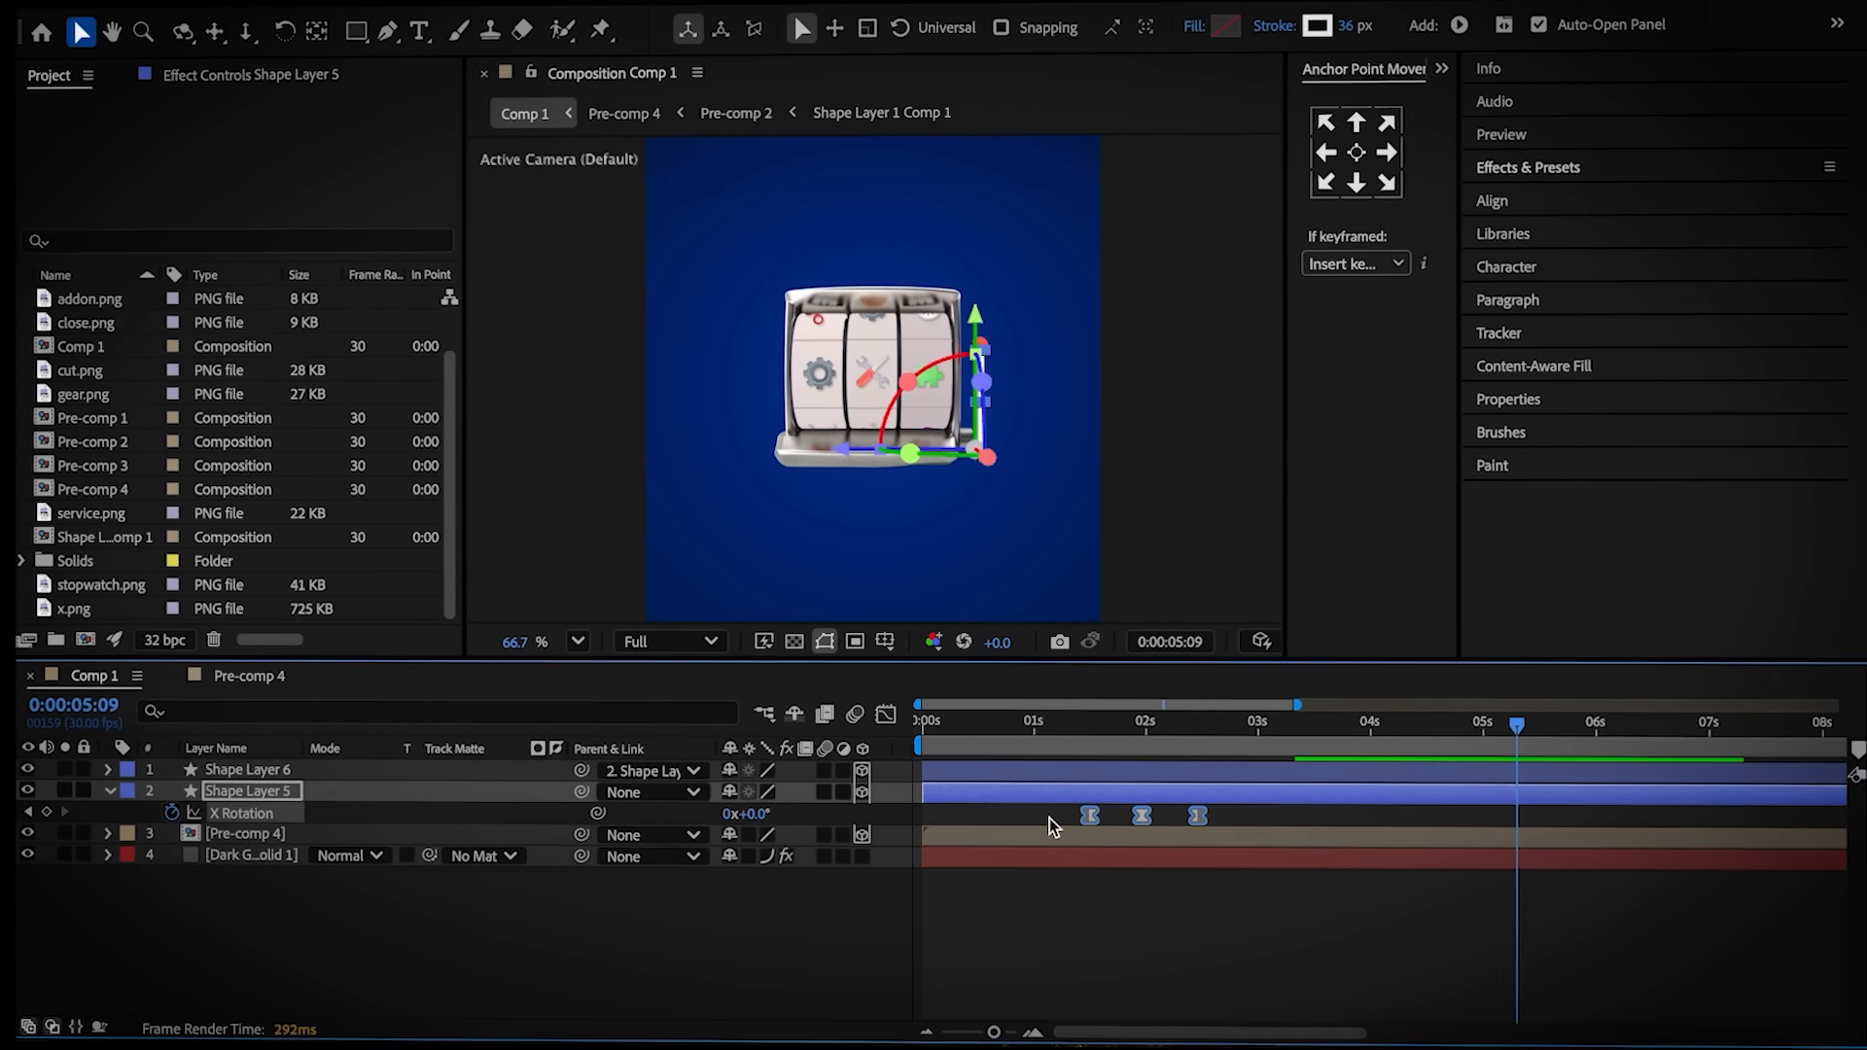
{"action": "key", "text": "ctrl+v"}
{"action": "left_click", "coordinate": [1445, 934]}
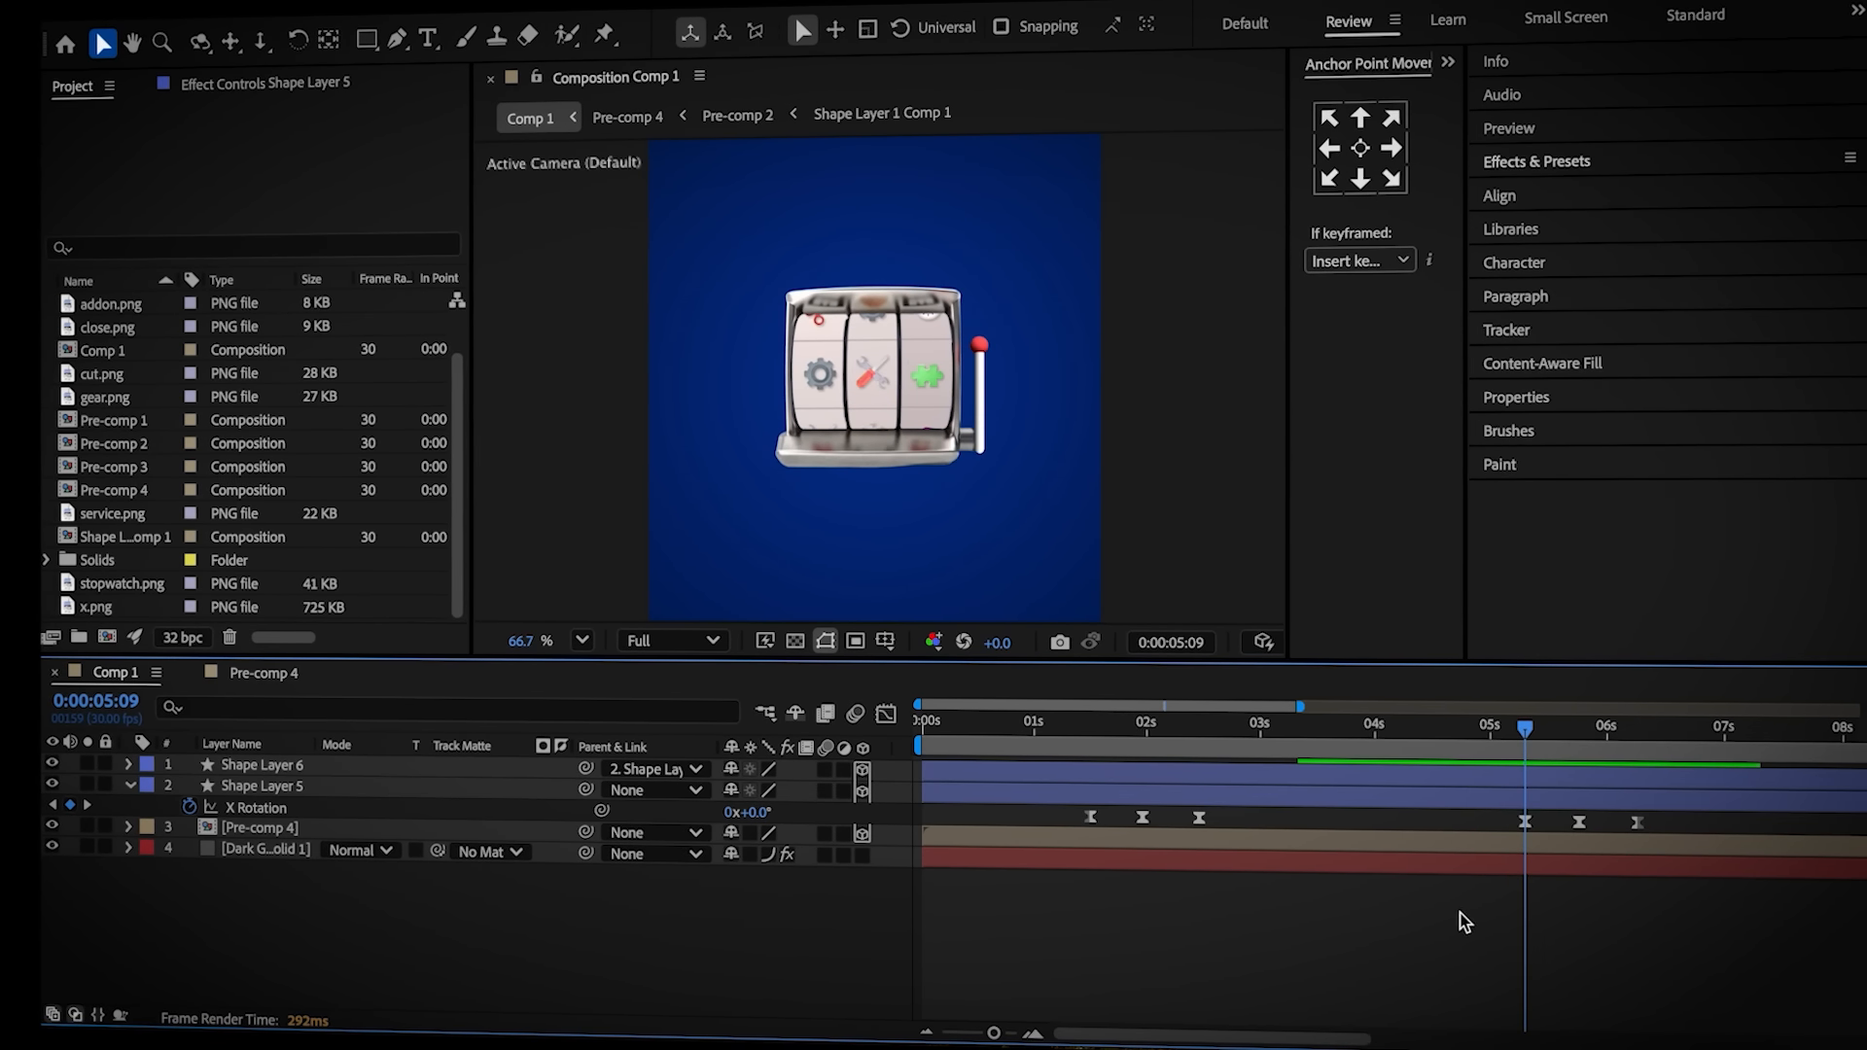
In Pre-comp 4, add Position keyframes at 0:00:05:09 to the three Pre-comp 2 reel layers
{"action": "double_click", "coordinate": [1556, 842]}
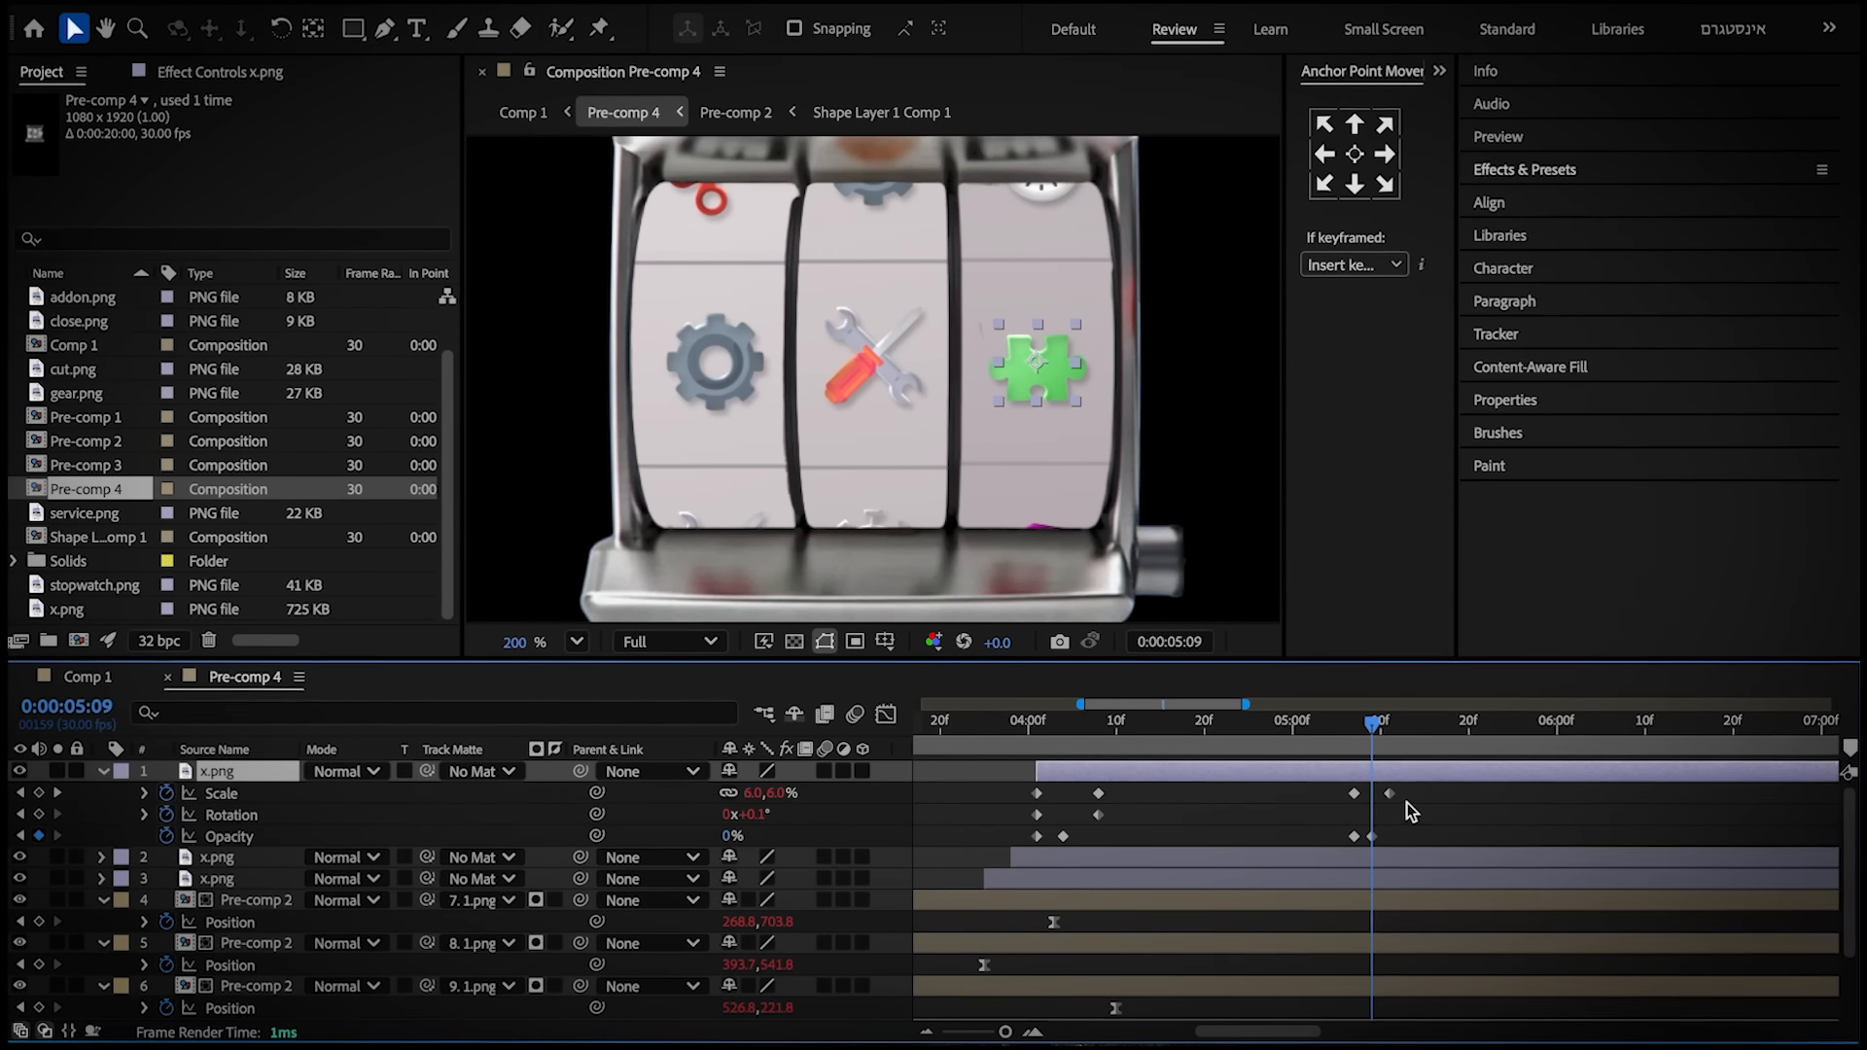
{"action": "scroll", "coordinate": [1408, 804], "scroll_direction": "down", "scroll_amount": 2}
{"action": "left_click", "coordinate": [39, 835]}
{"action": "left_click", "coordinate": [39, 878]}
{"action": "left_click", "coordinate": [39, 921]}
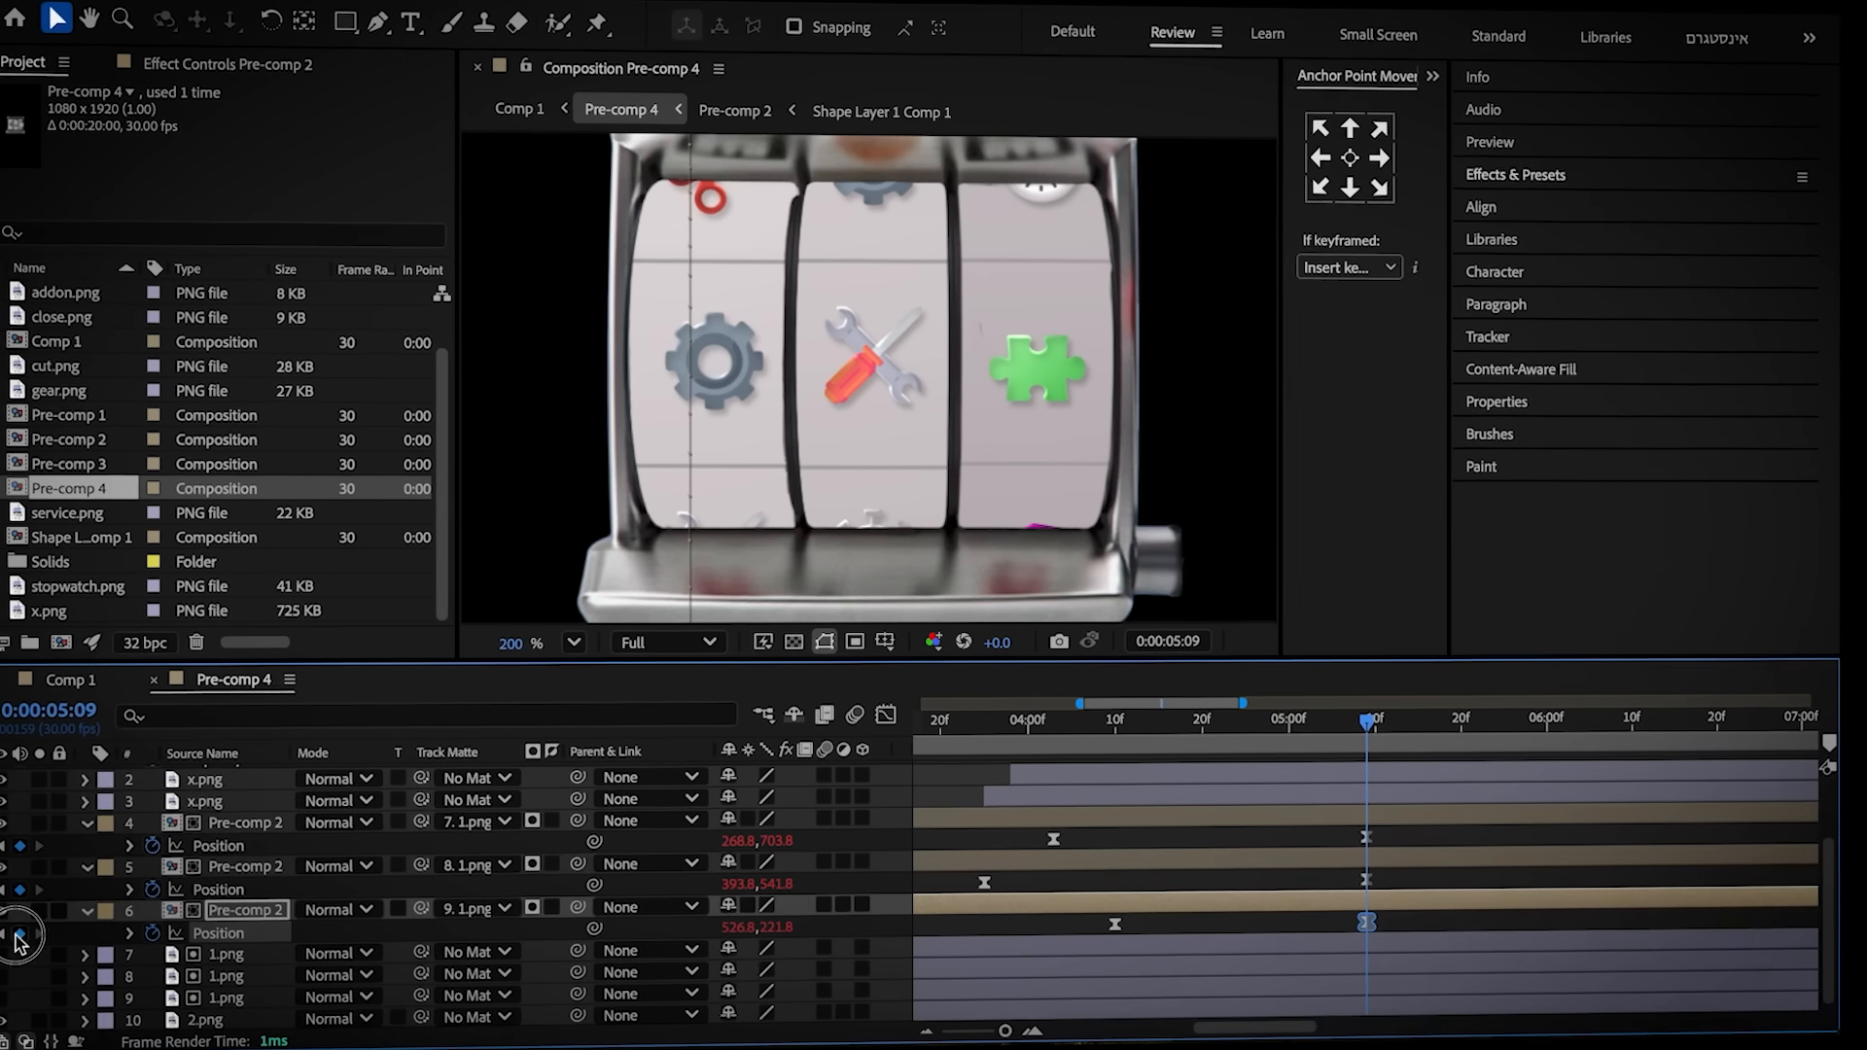
At 0:00:07:10, set the Y position of all three Pre-comp 2 reel layers to 1672.84
{"action": "scroll", "coordinate": [1202, 746], "scroll_direction": "right", "scroll_amount": 2}
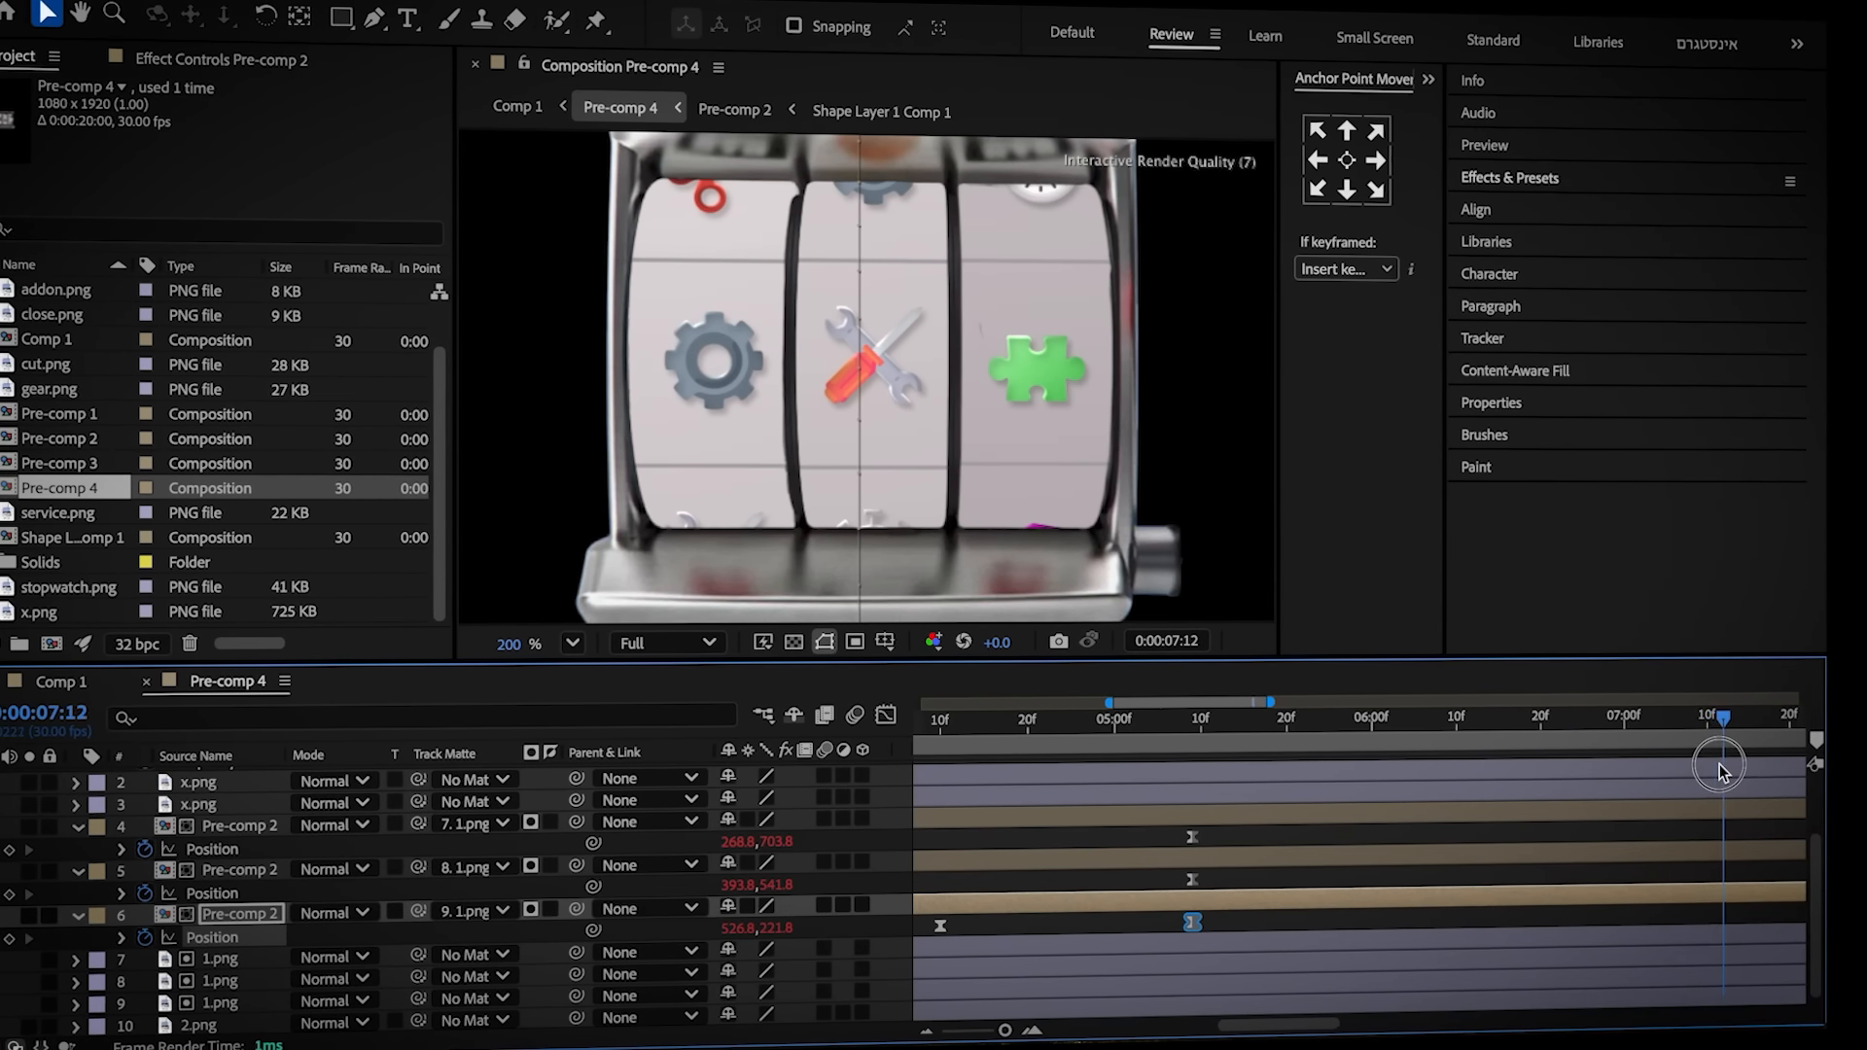
{"action": "left_click_drag", "start_coordinate": [1719, 765], "coordinate": [1707, 766]}
{"action": "mouse_move", "coordinate": [783, 845]}
{"action": "left_mouse_down"}
{"action": "mouse_move", "coordinate": [1859, 850]}
{"action": "mouse_move", "coordinate": [795, 854]}
{"action": "left_mouse_up"}
{"action": "left_click", "coordinate": [781, 889]}
{"action": "type", "text": "1672.84"}
{"action": "key", "text": "Return"}
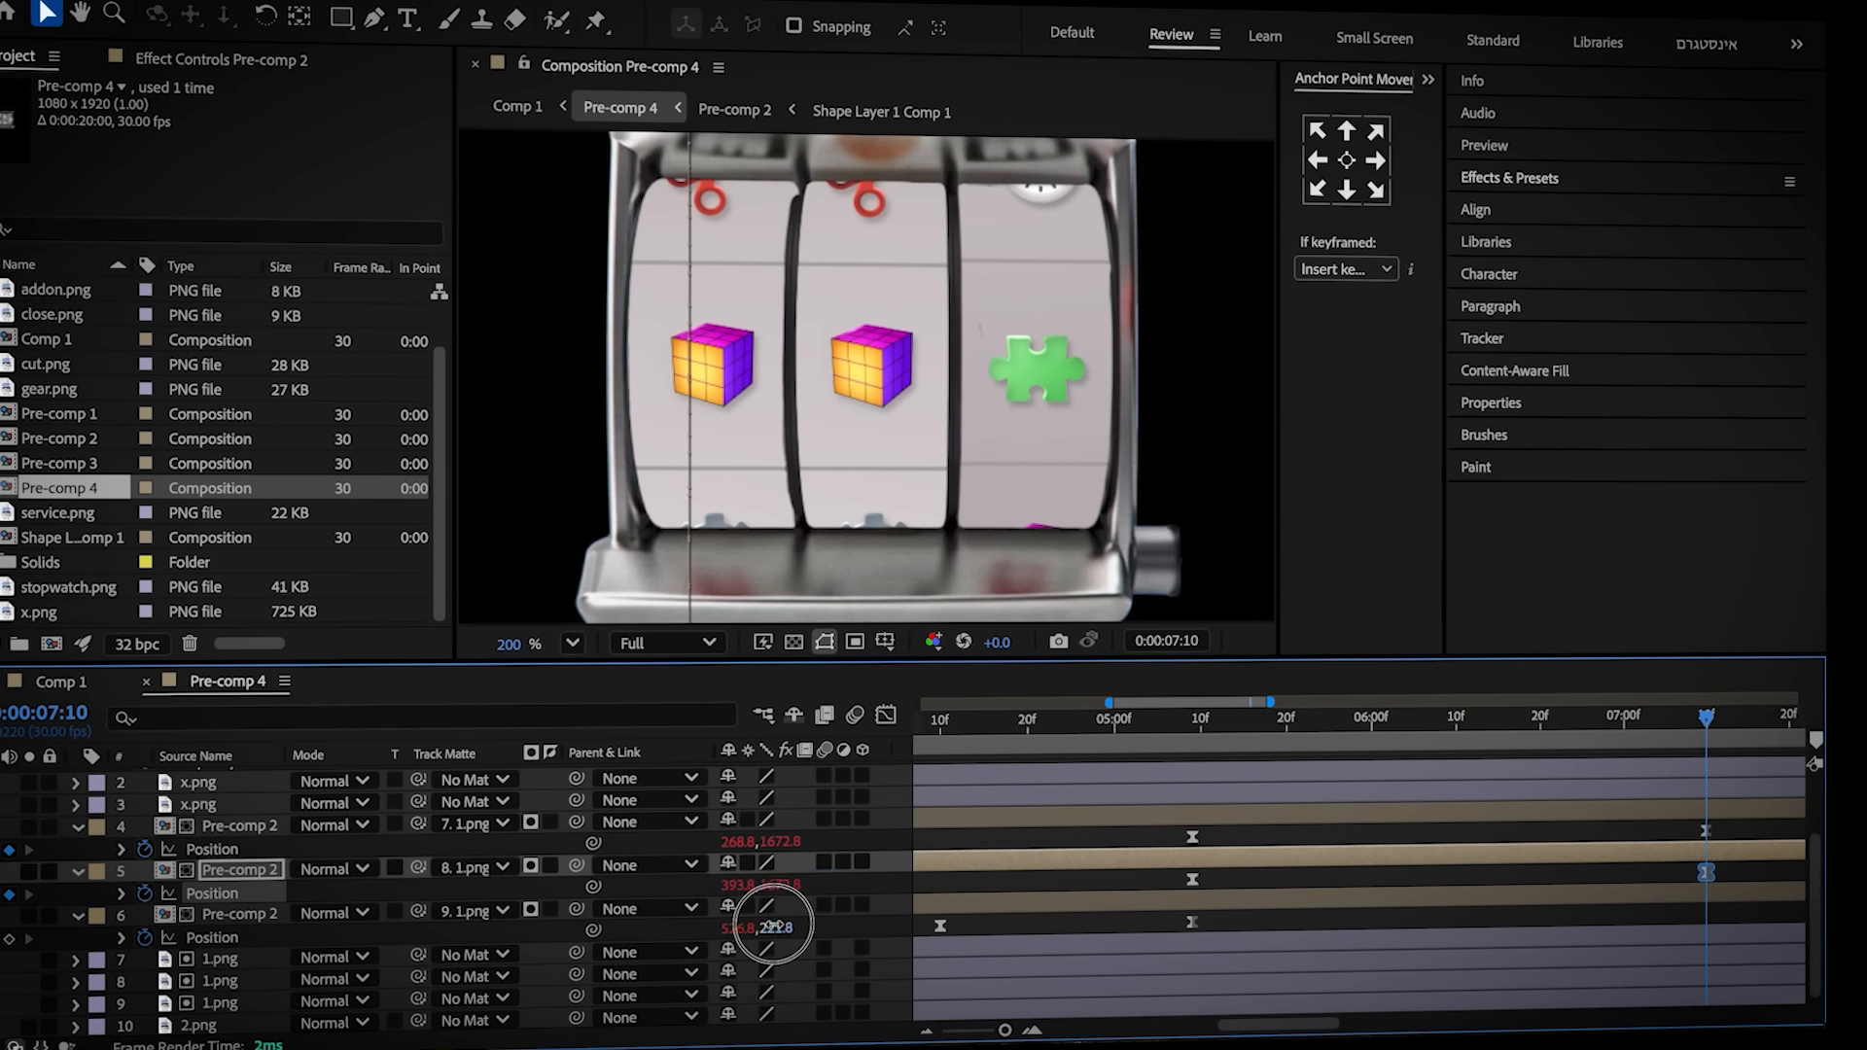
{"action": "left_click", "coordinate": [775, 928]}
{"action": "type", "text": "1672.84"}
{"action": "key", "text": "Return"}
Extend the work area and shape the easing of the reels' second-spin Position keyframes in the Graph Editor
{"action": "left_click_drag", "start_coordinate": [1270, 702], "coordinate": [1309, 702]}
{"action": "left_click_drag", "start_coordinate": [1589, 828], "coordinate": [1097, 949]}
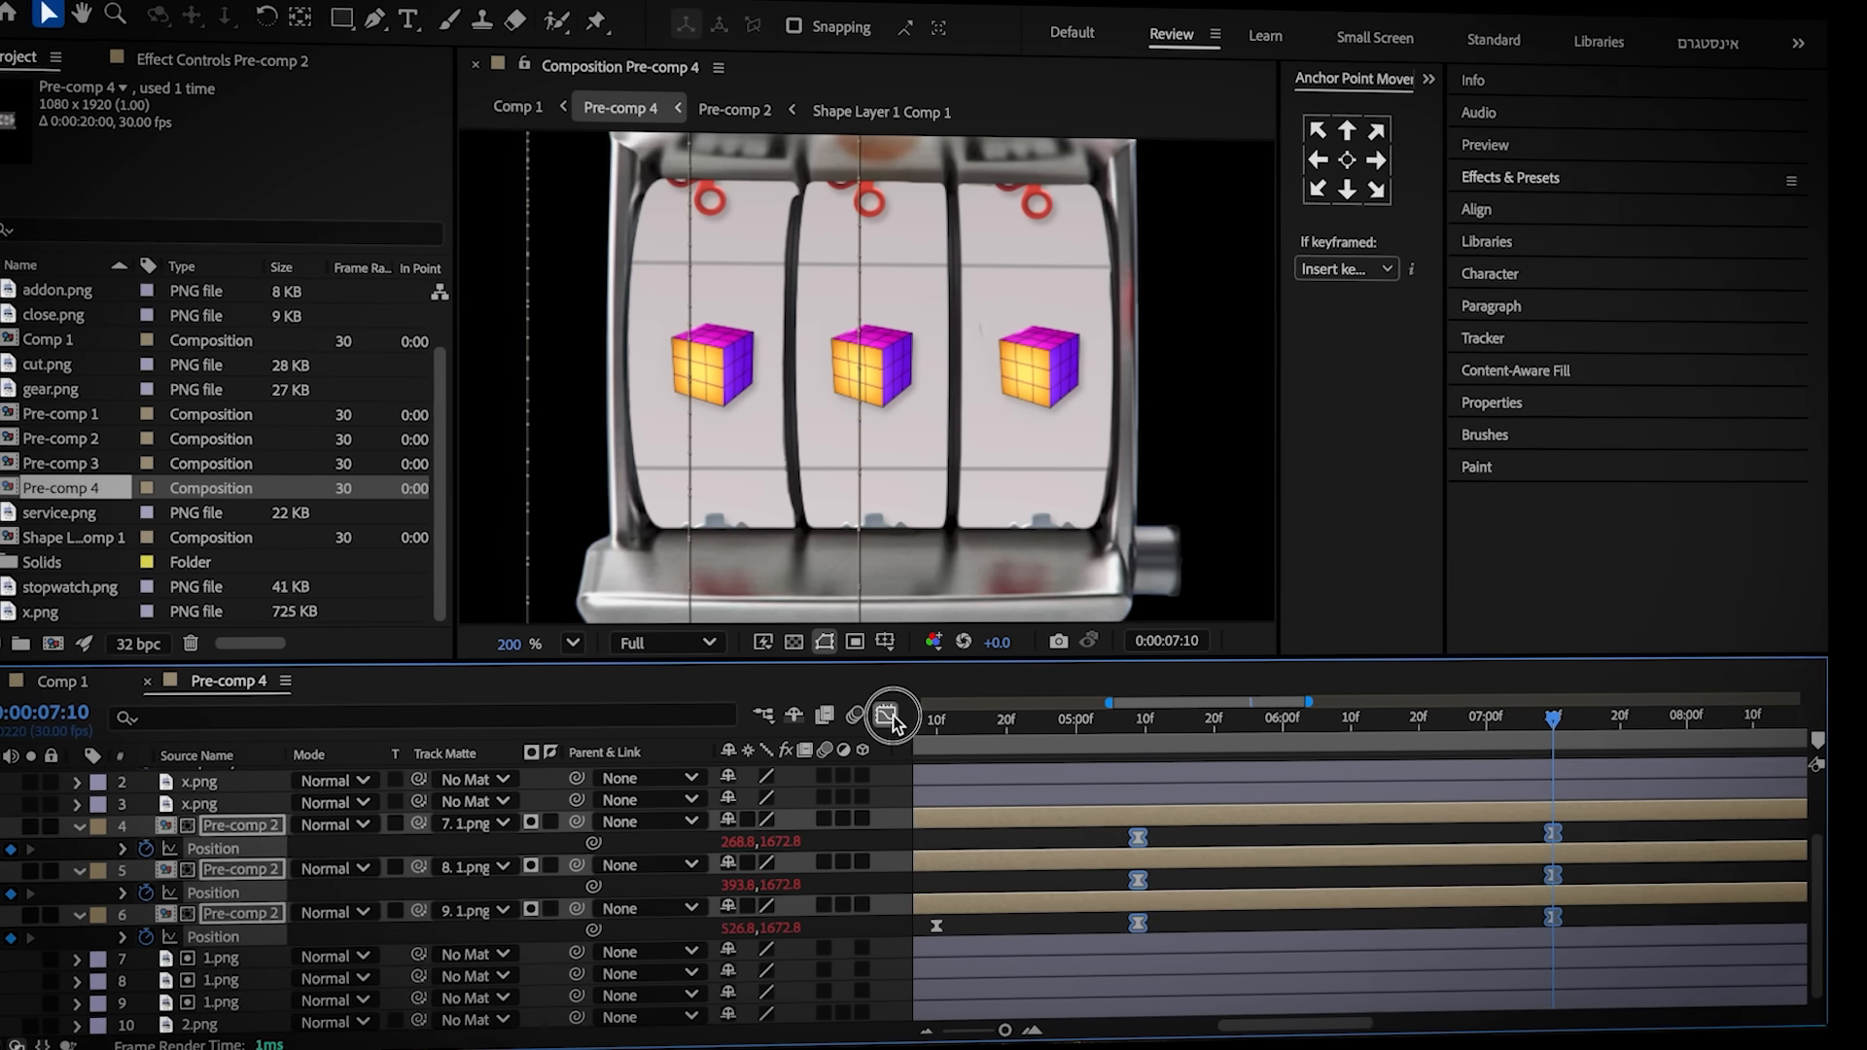
{"action": "left_click", "coordinate": [892, 719]}
{"action": "left_click_drag", "start_coordinate": [1480, 902], "coordinate": [1303, 912]}
{"action": "left_click", "coordinate": [887, 716]}
Stagger the reels' stops by moving layer 5's final Position keyframe to 0:00:06:25 and layer 4's slightly before 0:00:07:10
{"action": "left_click", "coordinate": [1439, 883]}
{"action": "left_click_drag", "start_coordinate": [1551, 875], "coordinate": [1476, 895]}
{"action": "left_click_drag", "start_coordinate": [1582, 847], "coordinate": [1524, 849]}
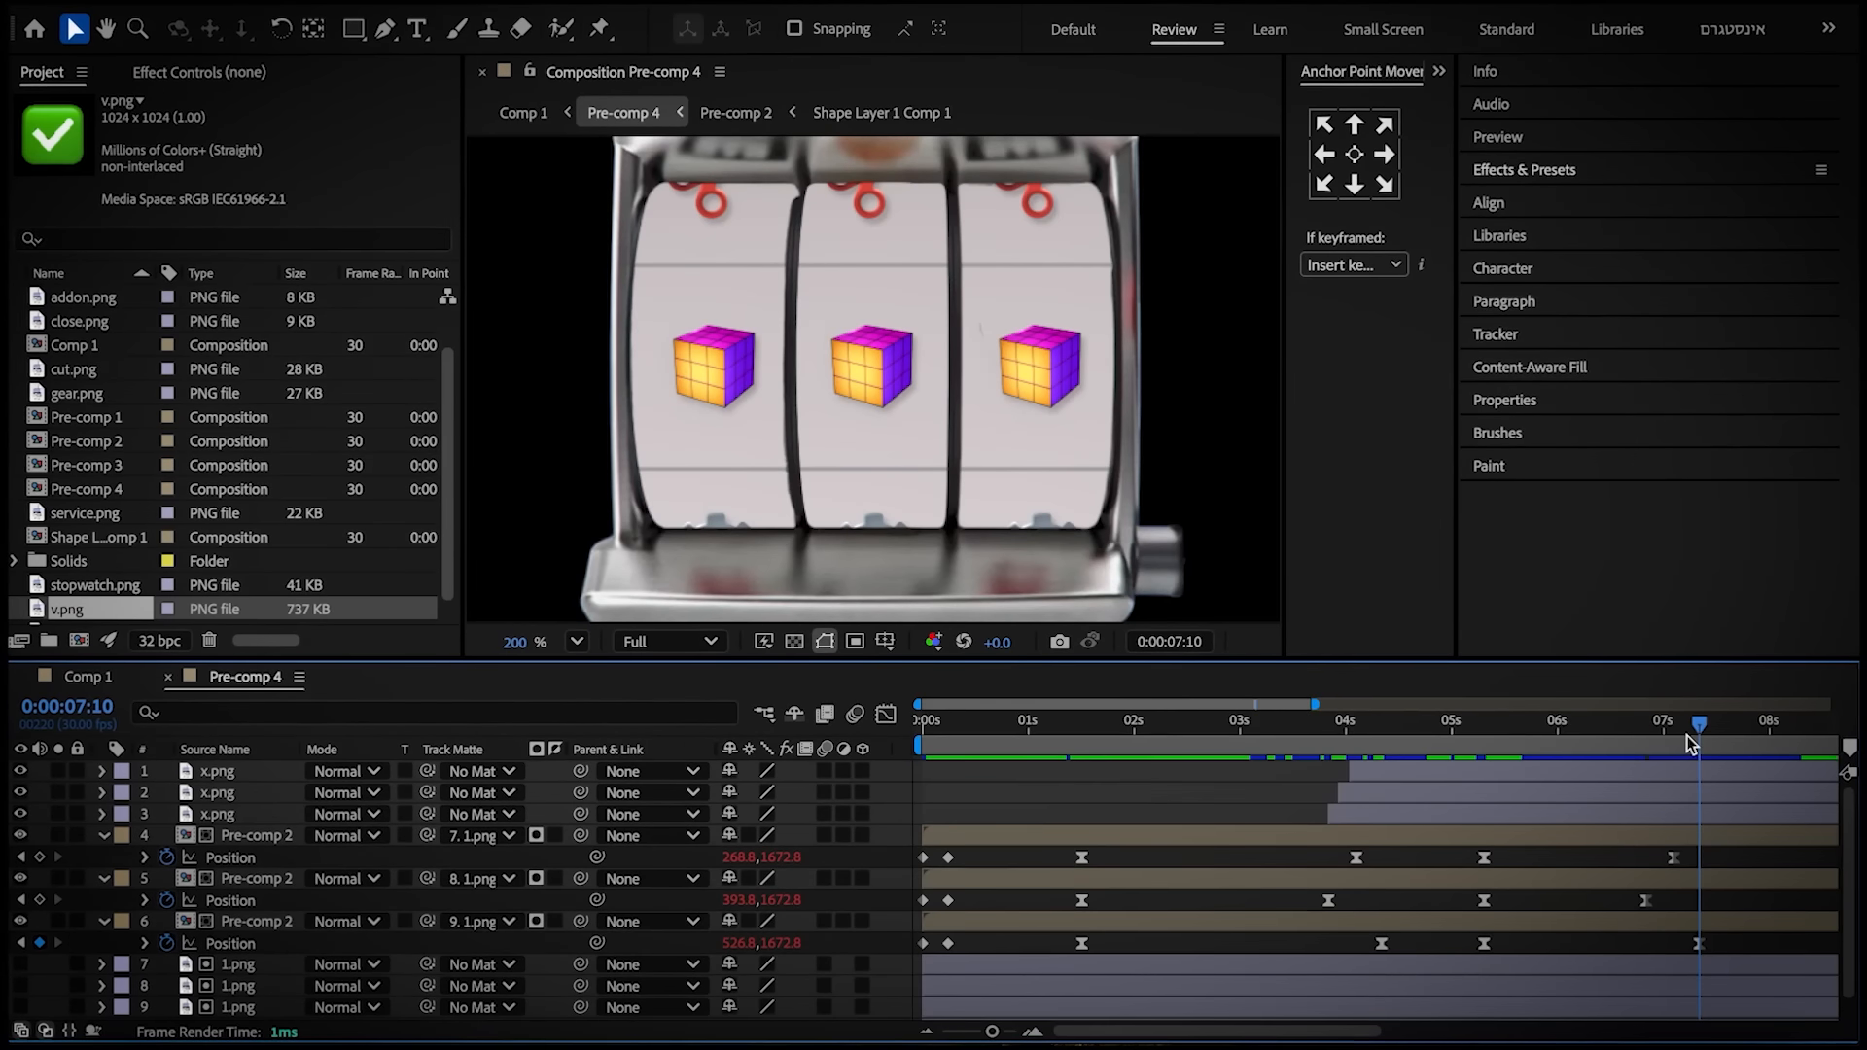
Duplicate the three x.png layers, shift the copies to start around the 7-second reel stops, and replace their source with v.png
{"action": "left_click_drag", "start_coordinate": [1702, 741], "coordinate": [1646, 747]}
{"action": "left_click", "coordinate": [1464, 813]}
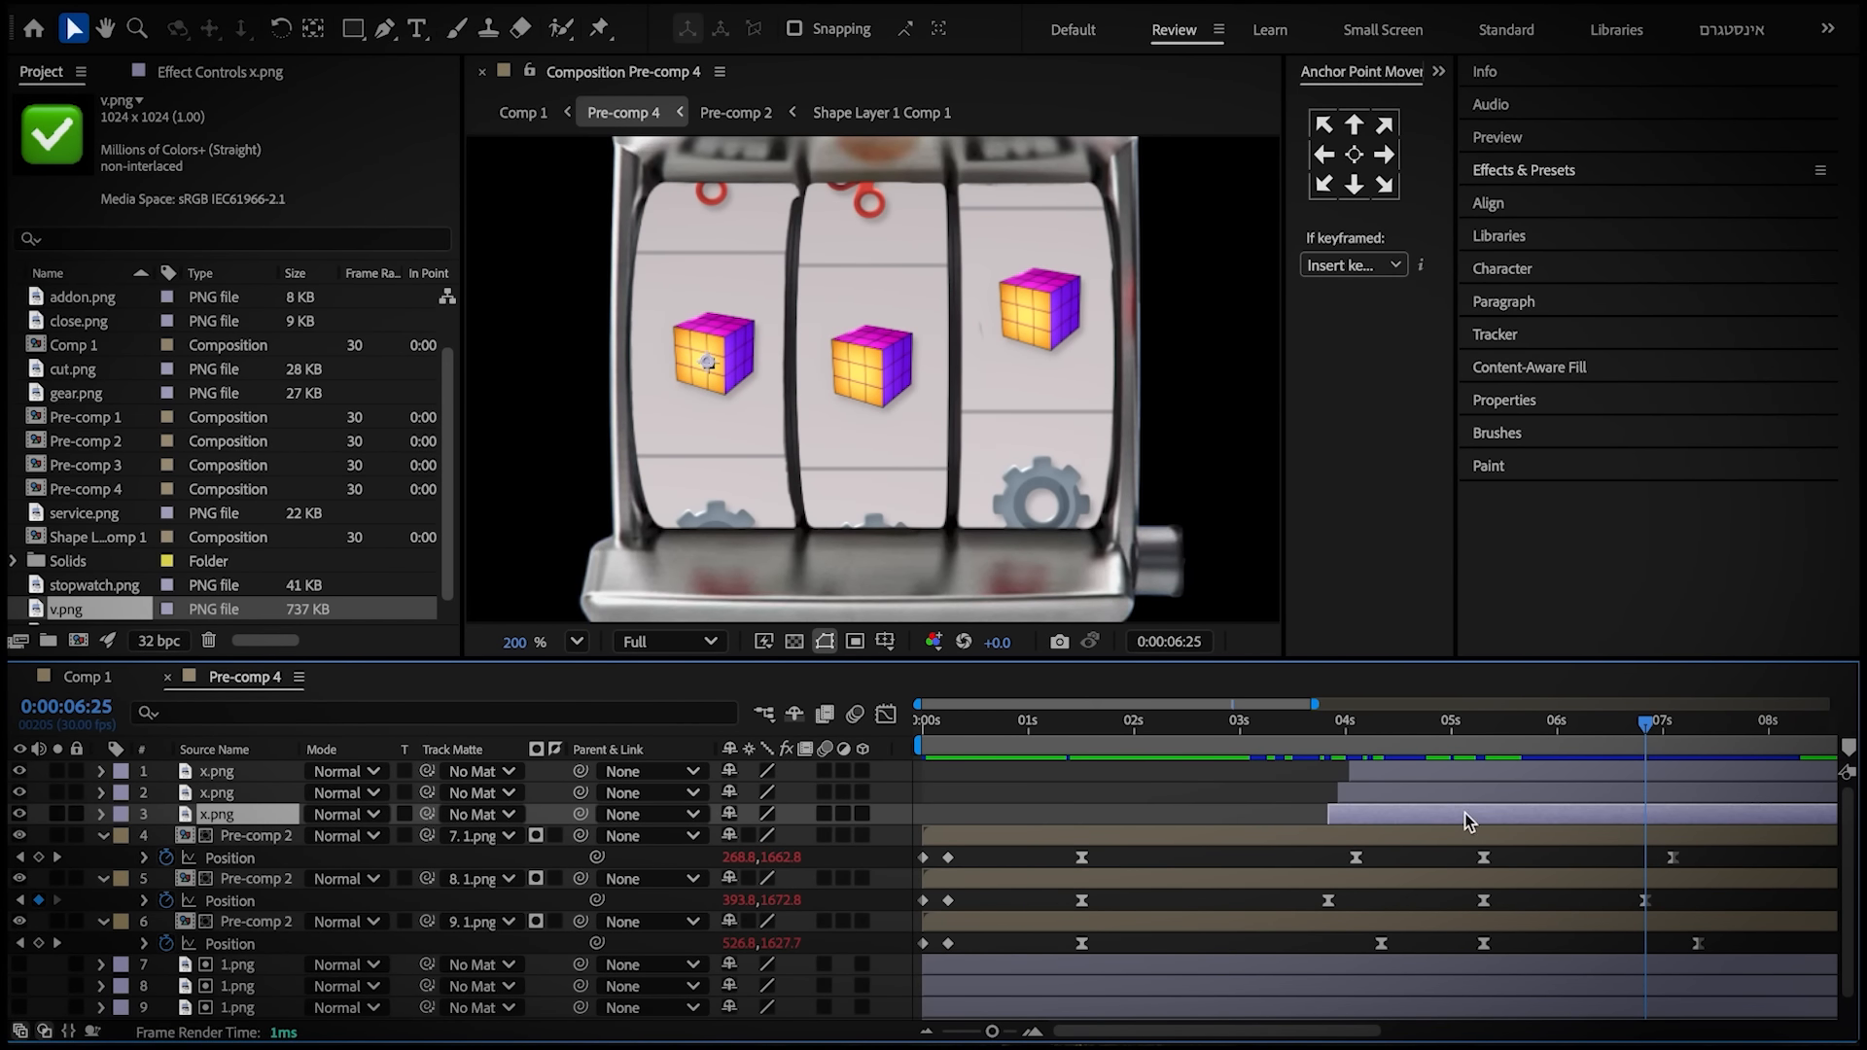
{"action": "left_click", "coordinate": [1454, 774], "text": "shift"}
{"action": "key", "text": "ctrl+d"}
{"action": "left_click_drag", "start_coordinate": [276, 818], "coordinate": [271, 790]}
{"action": "left_click_drag", "start_coordinate": [1441, 797], "coordinate": [1728, 818]}
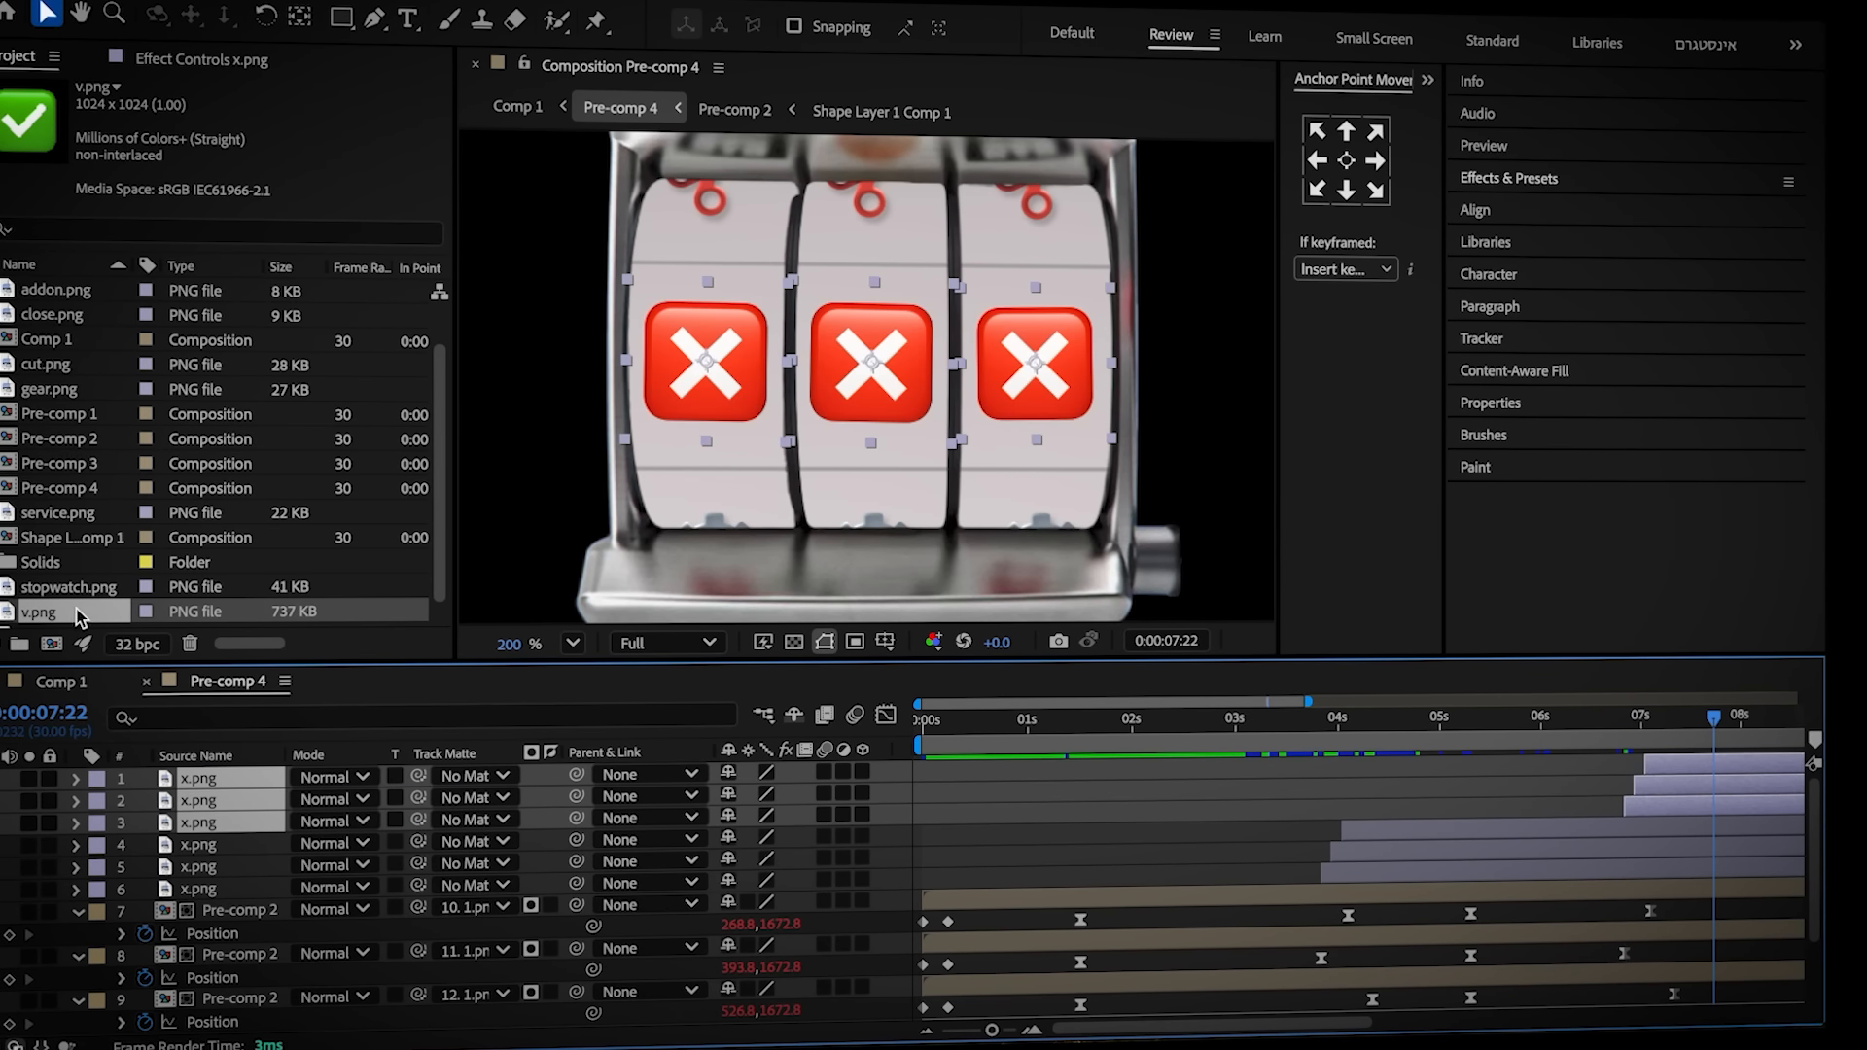
{"action": "left_click", "coordinate": [76, 621]}
{"action": "left_click_drag", "start_coordinate": [210, 805], "coordinate": [213, 810]}
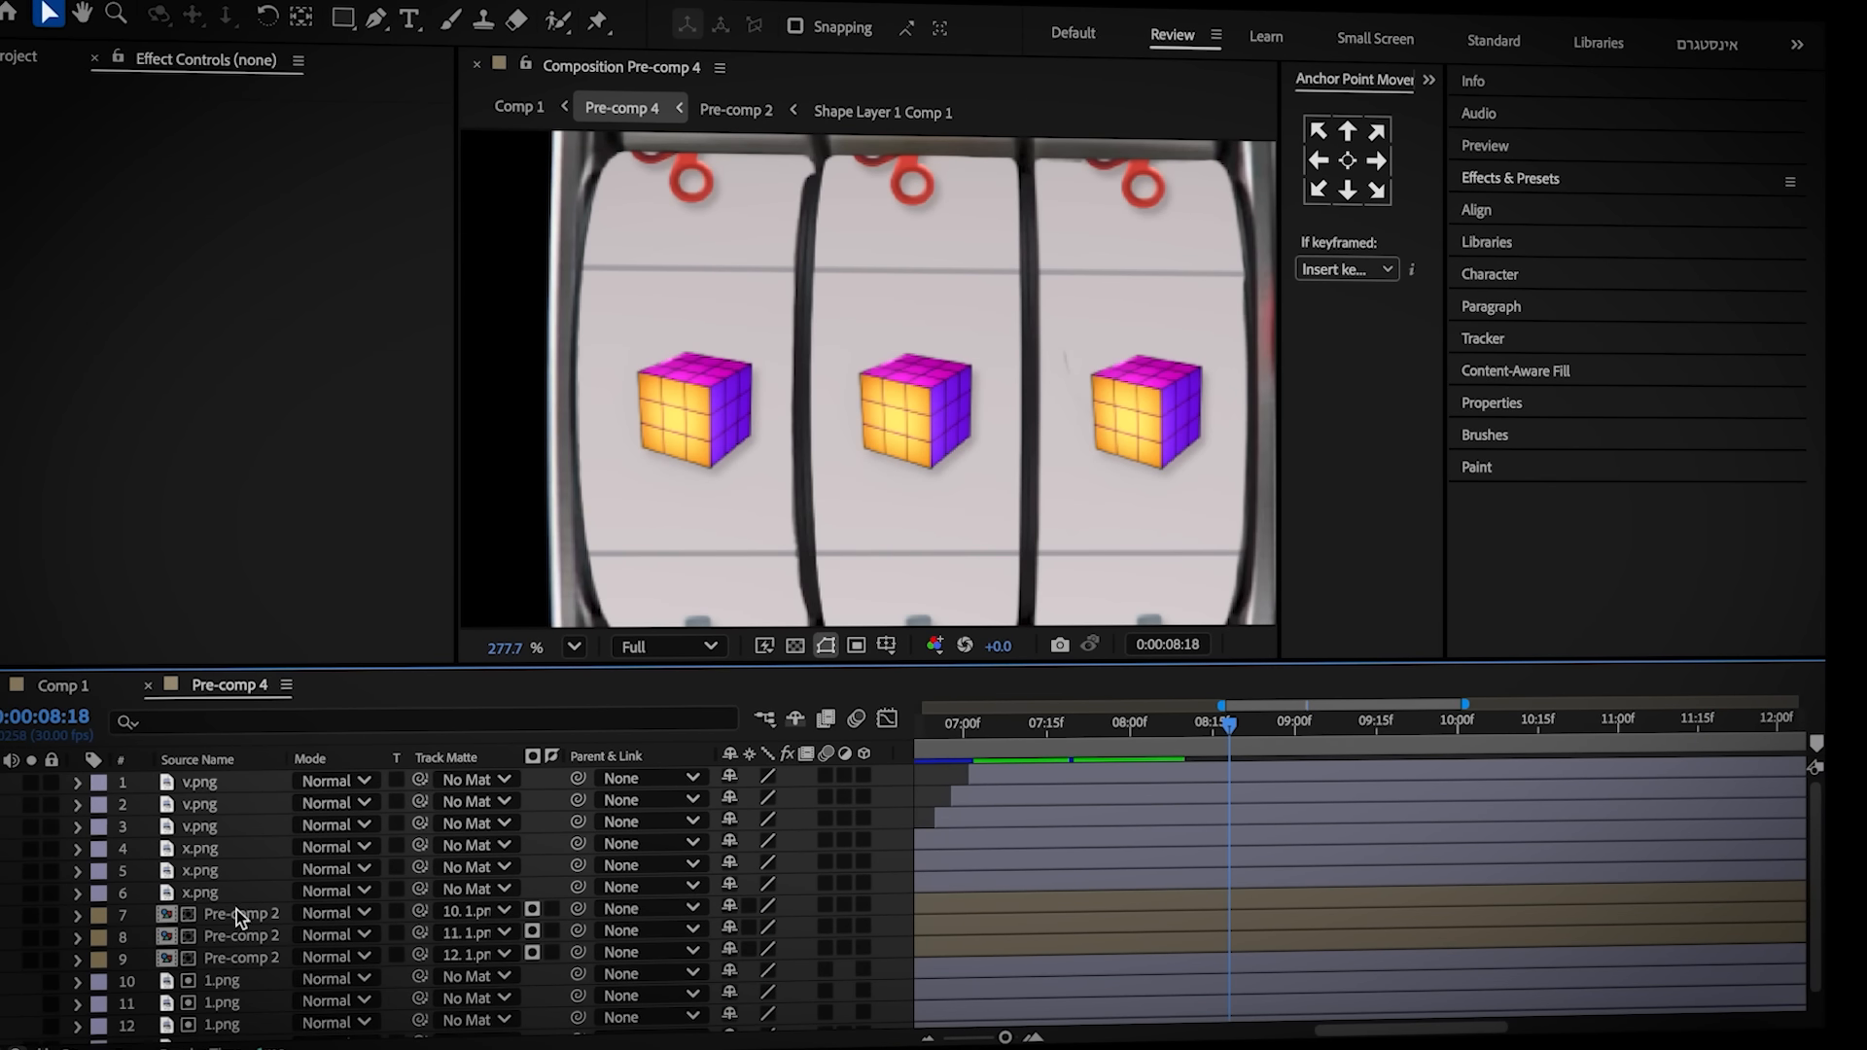
Copy the Shape Layer 1 Comp 1 cube from Pre-comp 2 into Pre-comp 4 and align it over the right reel's cube
{"action": "double_click", "coordinate": [237, 914]}
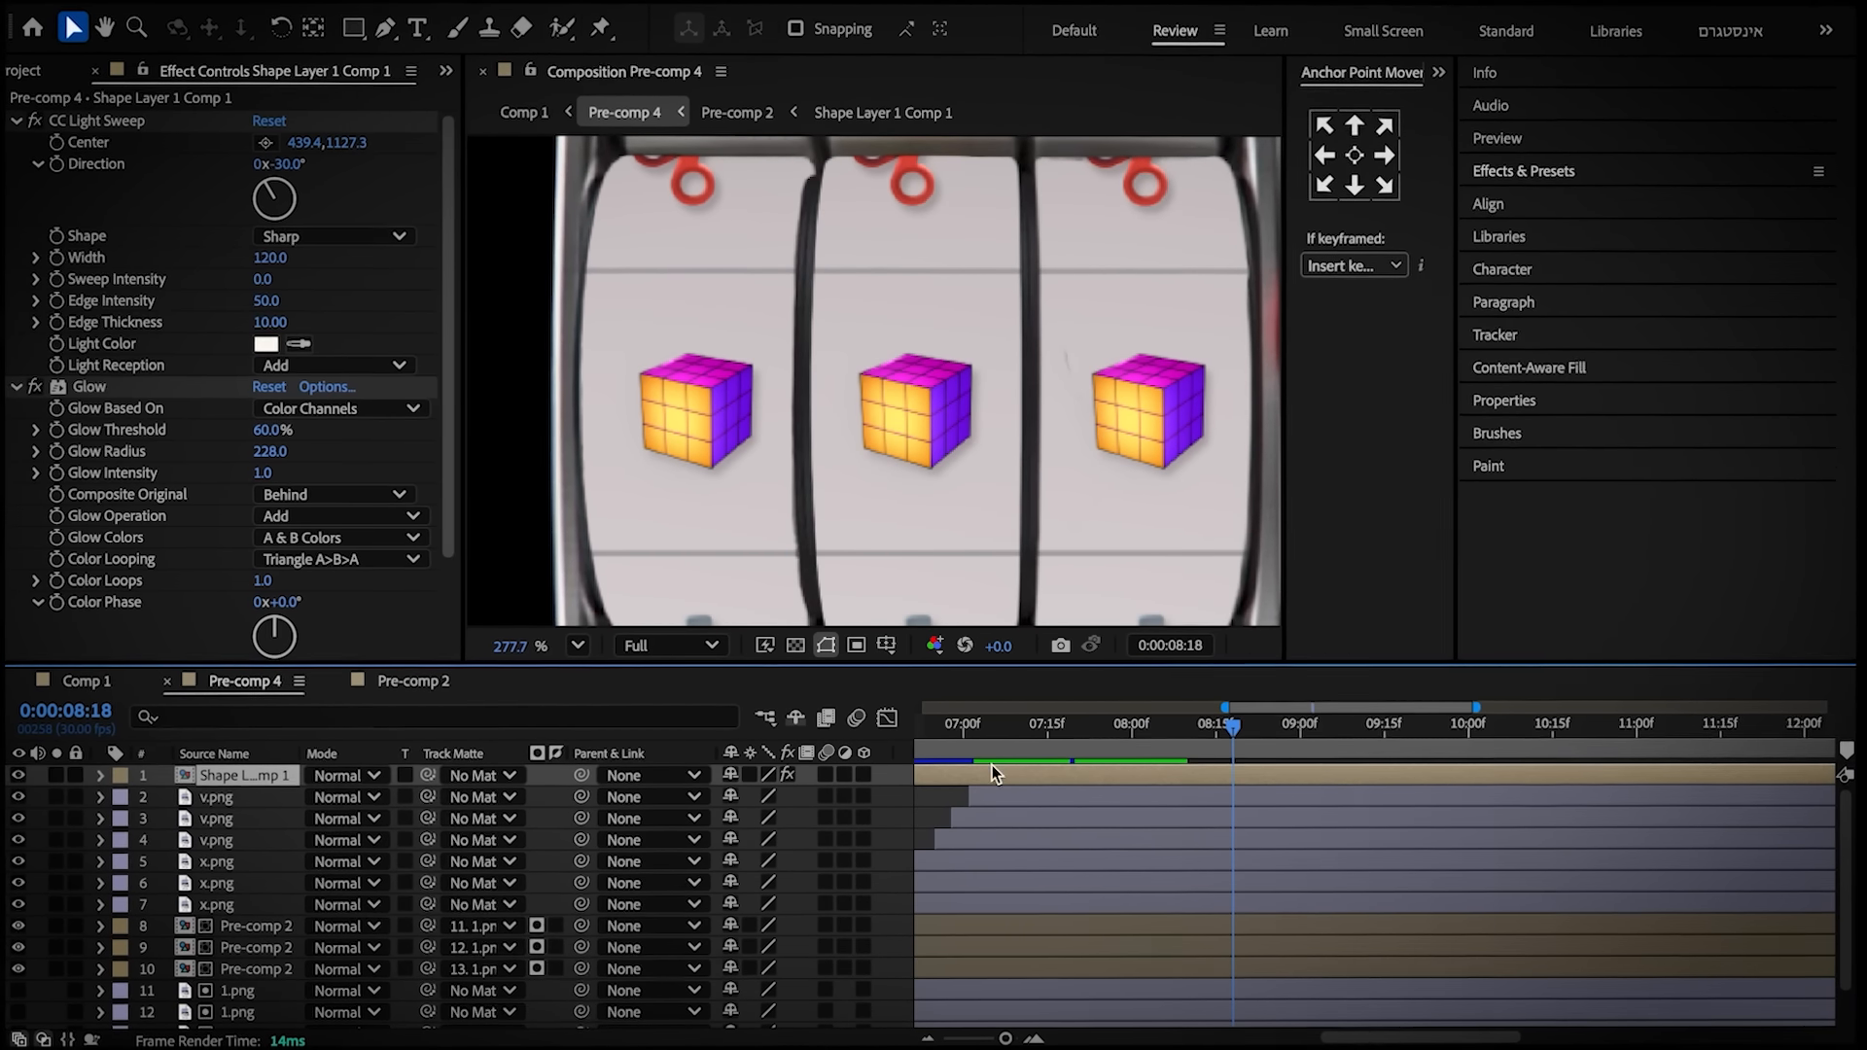
{"action": "left_click_drag", "start_coordinate": [891, 399], "coordinate": [1079, 394]}
{"action": "scroll", "coordinate": [1079, 394], "scroll_direction": "up", "scroll_amount": 3}
Duplicate the cube layer twice, placing one copy over the left reel at X 425.4 and one over the middle reel at X 551.4
{"action": "key", "text": "ctrl+d"}
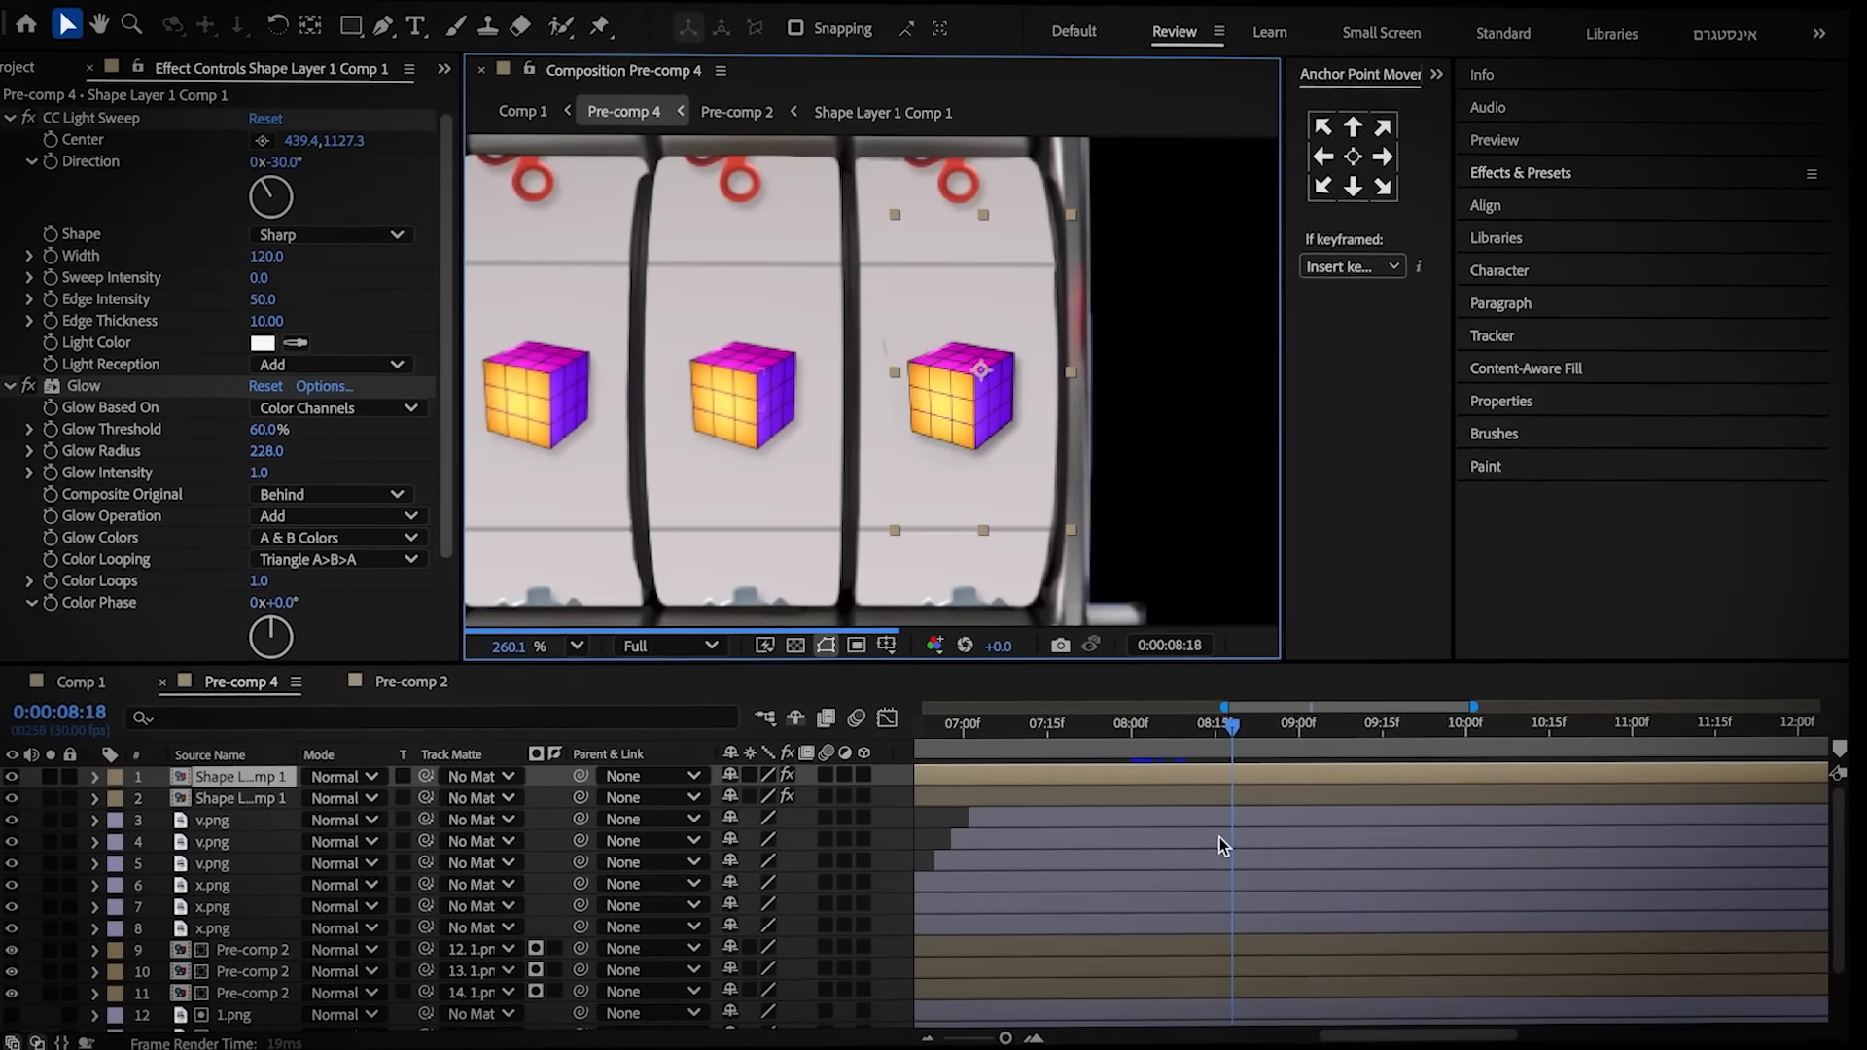
{"action": "key", "text": "p"}
{"action": "left_click_drag", "start_coordinate": [737, 803], "coordinate": [403, 806]}
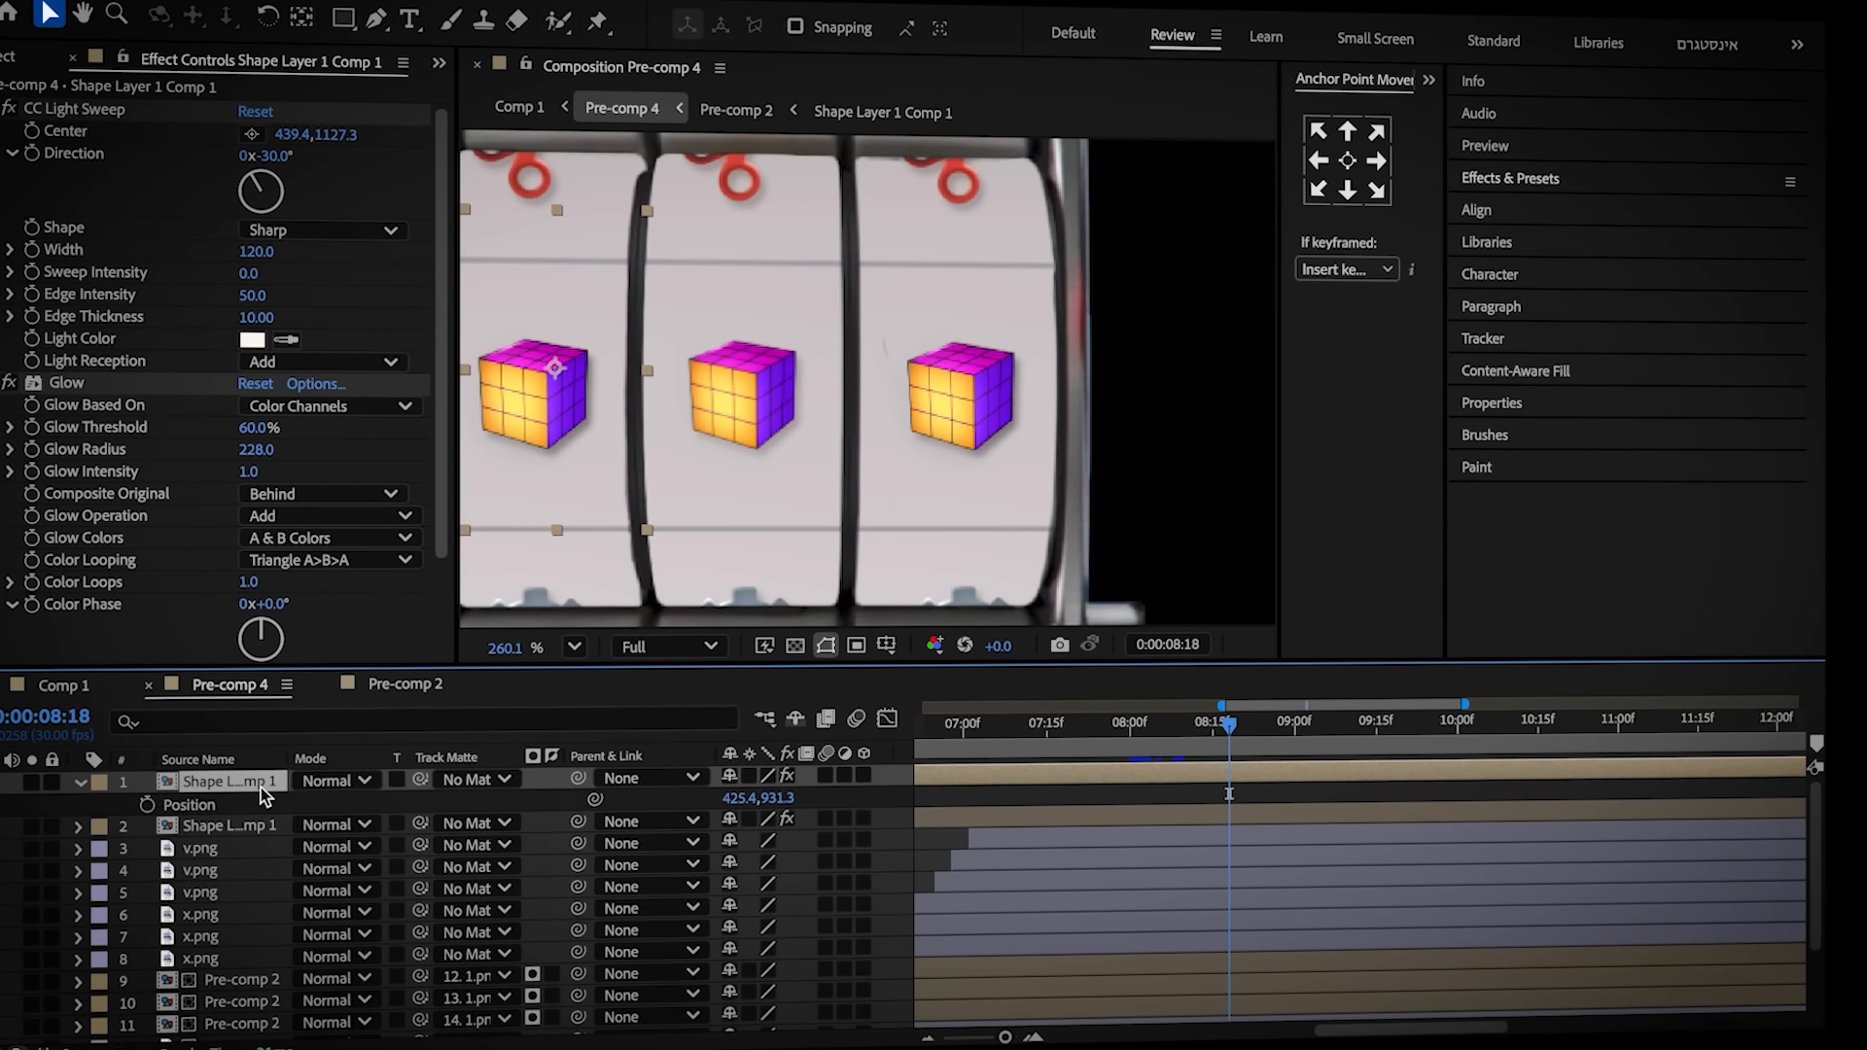
{"action": "key", "text": "ctrl+d"}
{"action": "key", "text": "p"}
{"action": "left_click_drag", "start_coordinate": [736, 798], "coordinate": [900, 793]}
Trim the three cube layers to start at 0:00:08:00 and move them below the v.png layers
{"action": "key", "text": "u"}
{"action": "left_click_drag", "start_coordinate": [1229, 731], "coordinate": [1132, 749]}
{"action": "left_click", "coordinate": [1138, 814], "text": "shift"}
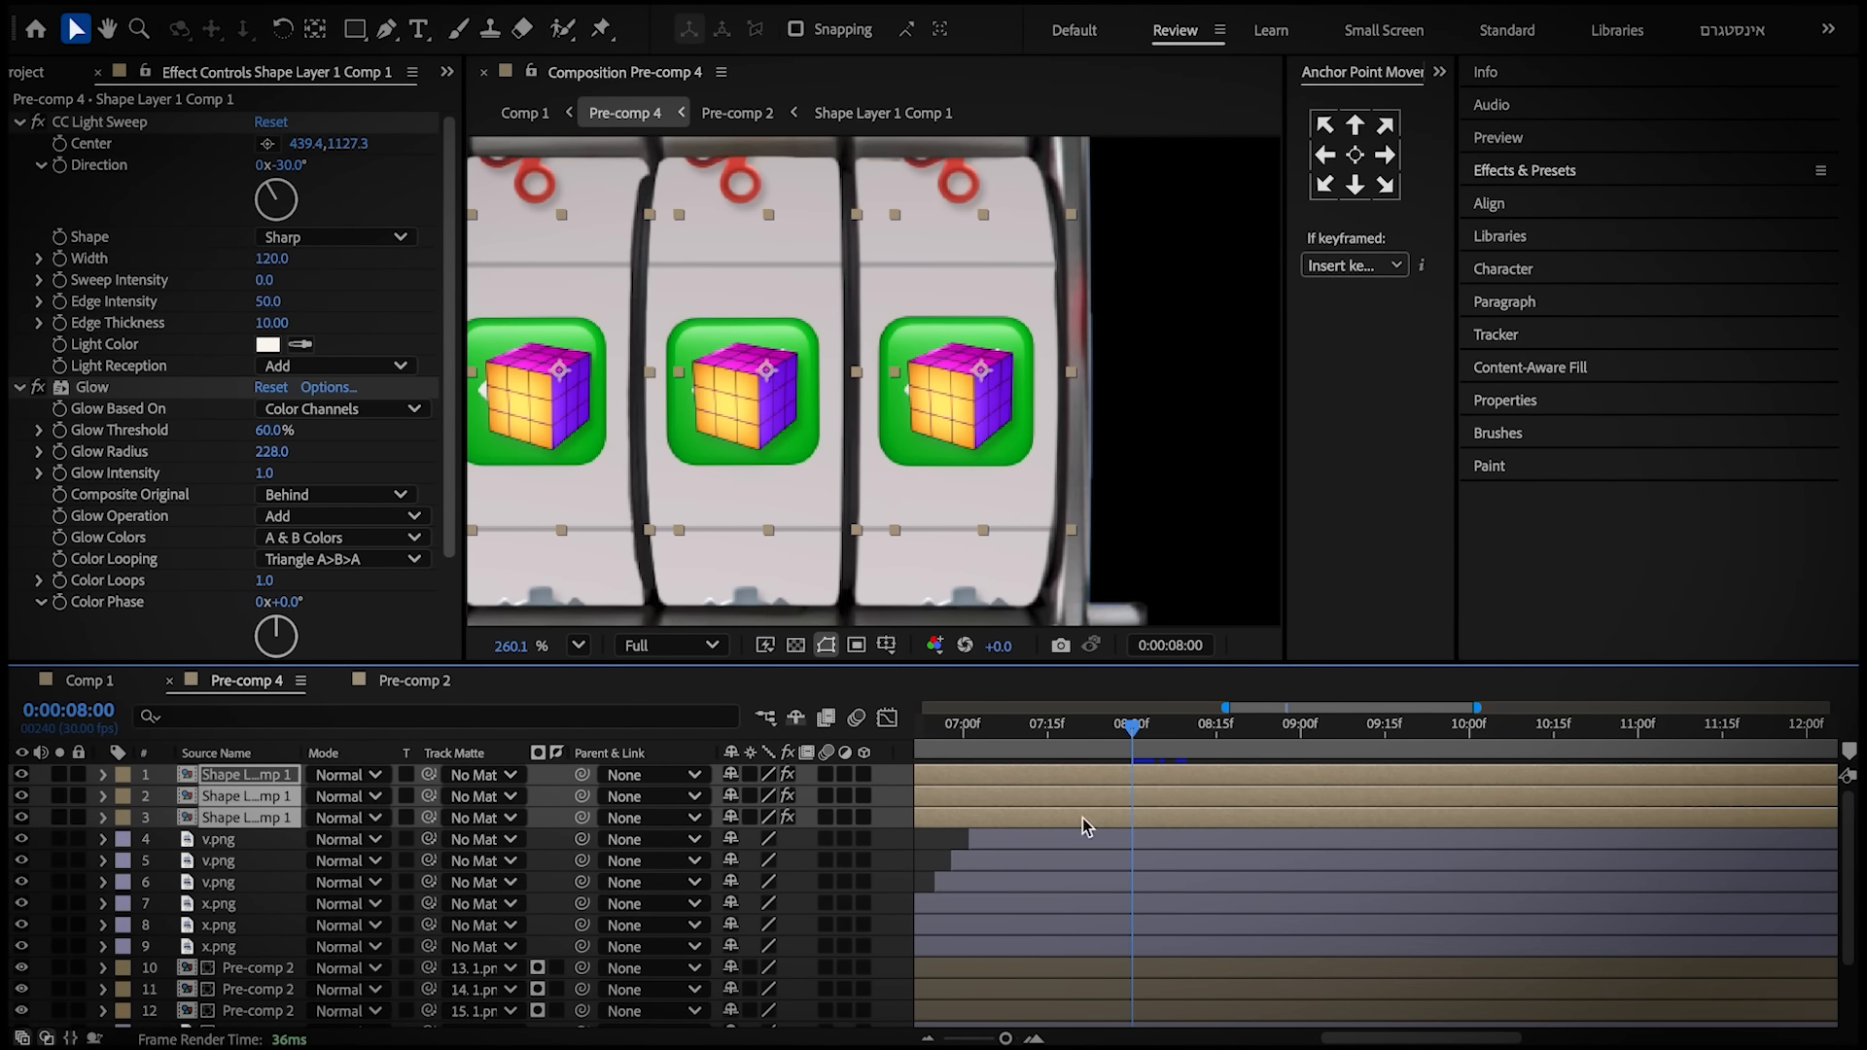
{"action": "left_click_drag", "start_coordinate": [249, 822], "coordinate": [224, 893]}
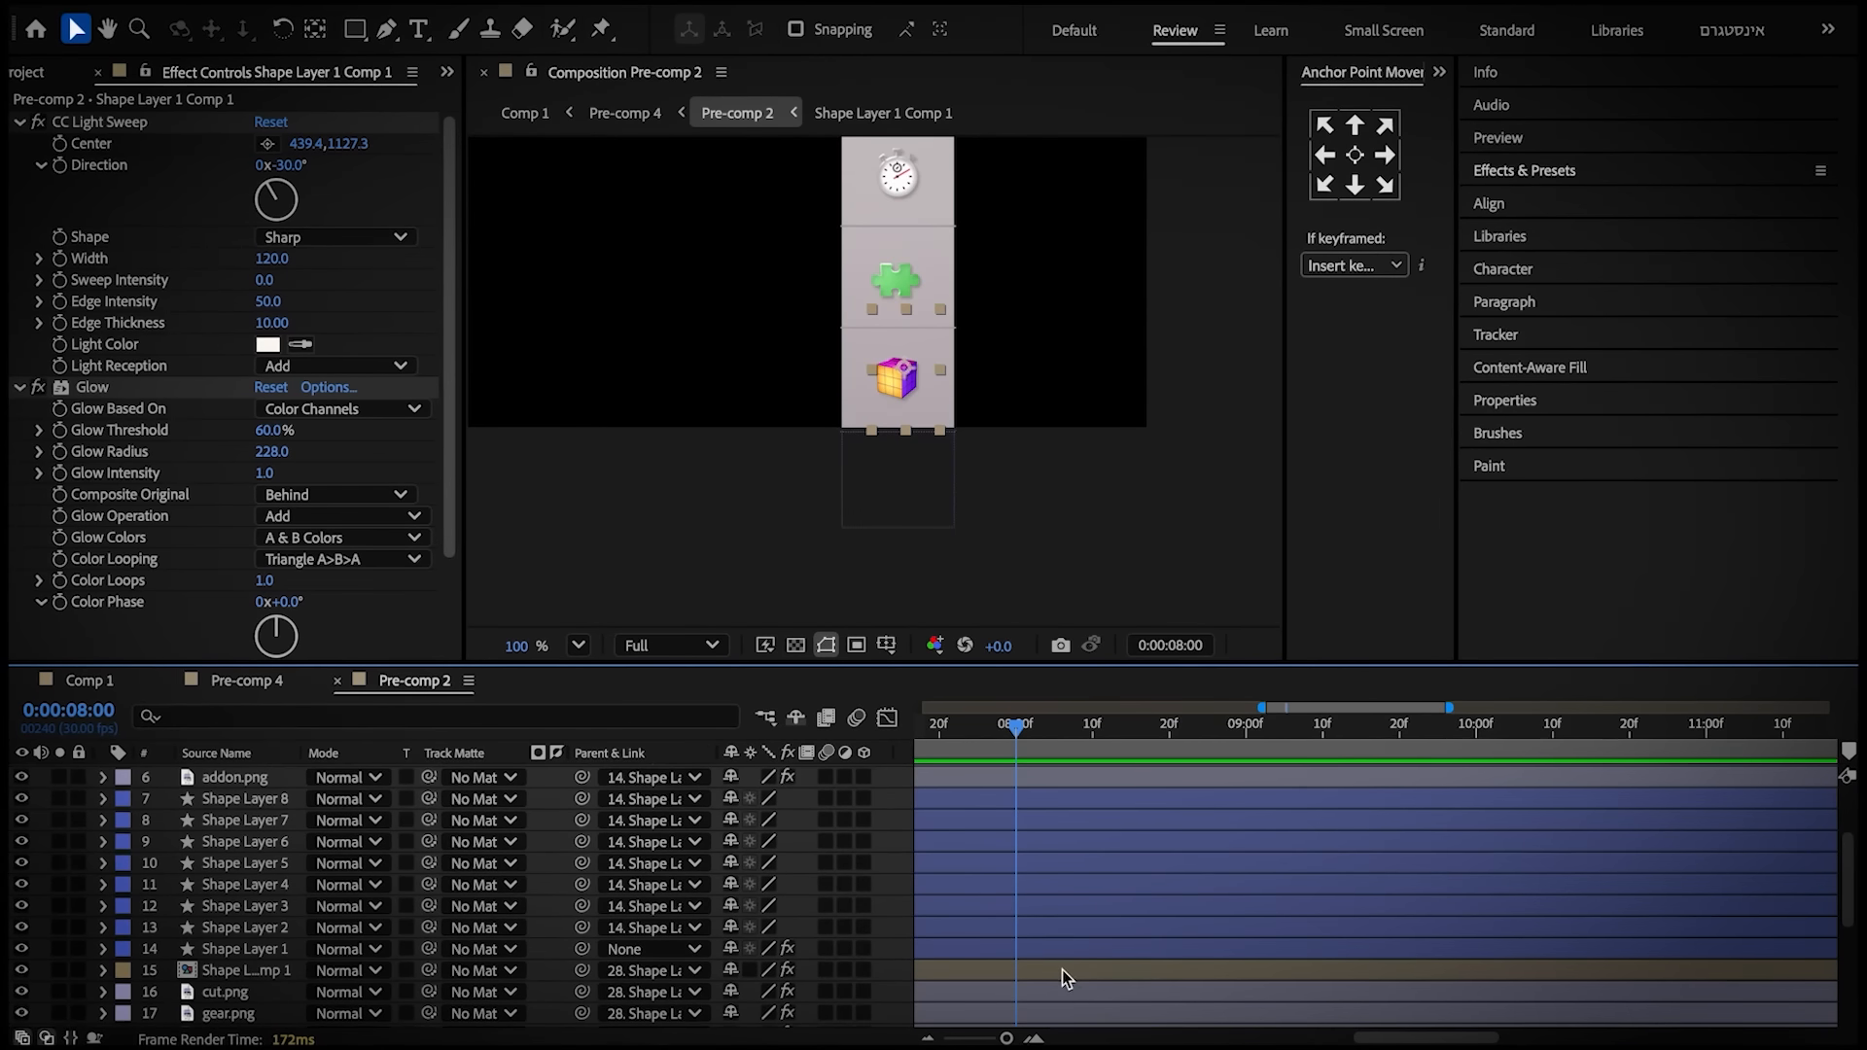
In Pre-comp 2, add an Opacity keyframe at 0:00:08:00 to the original Shape Layer 1 Comp 1 cube
{"action": "left_click", "coordinate": [1062, 970]}
{"action": "key", "text": "t"}
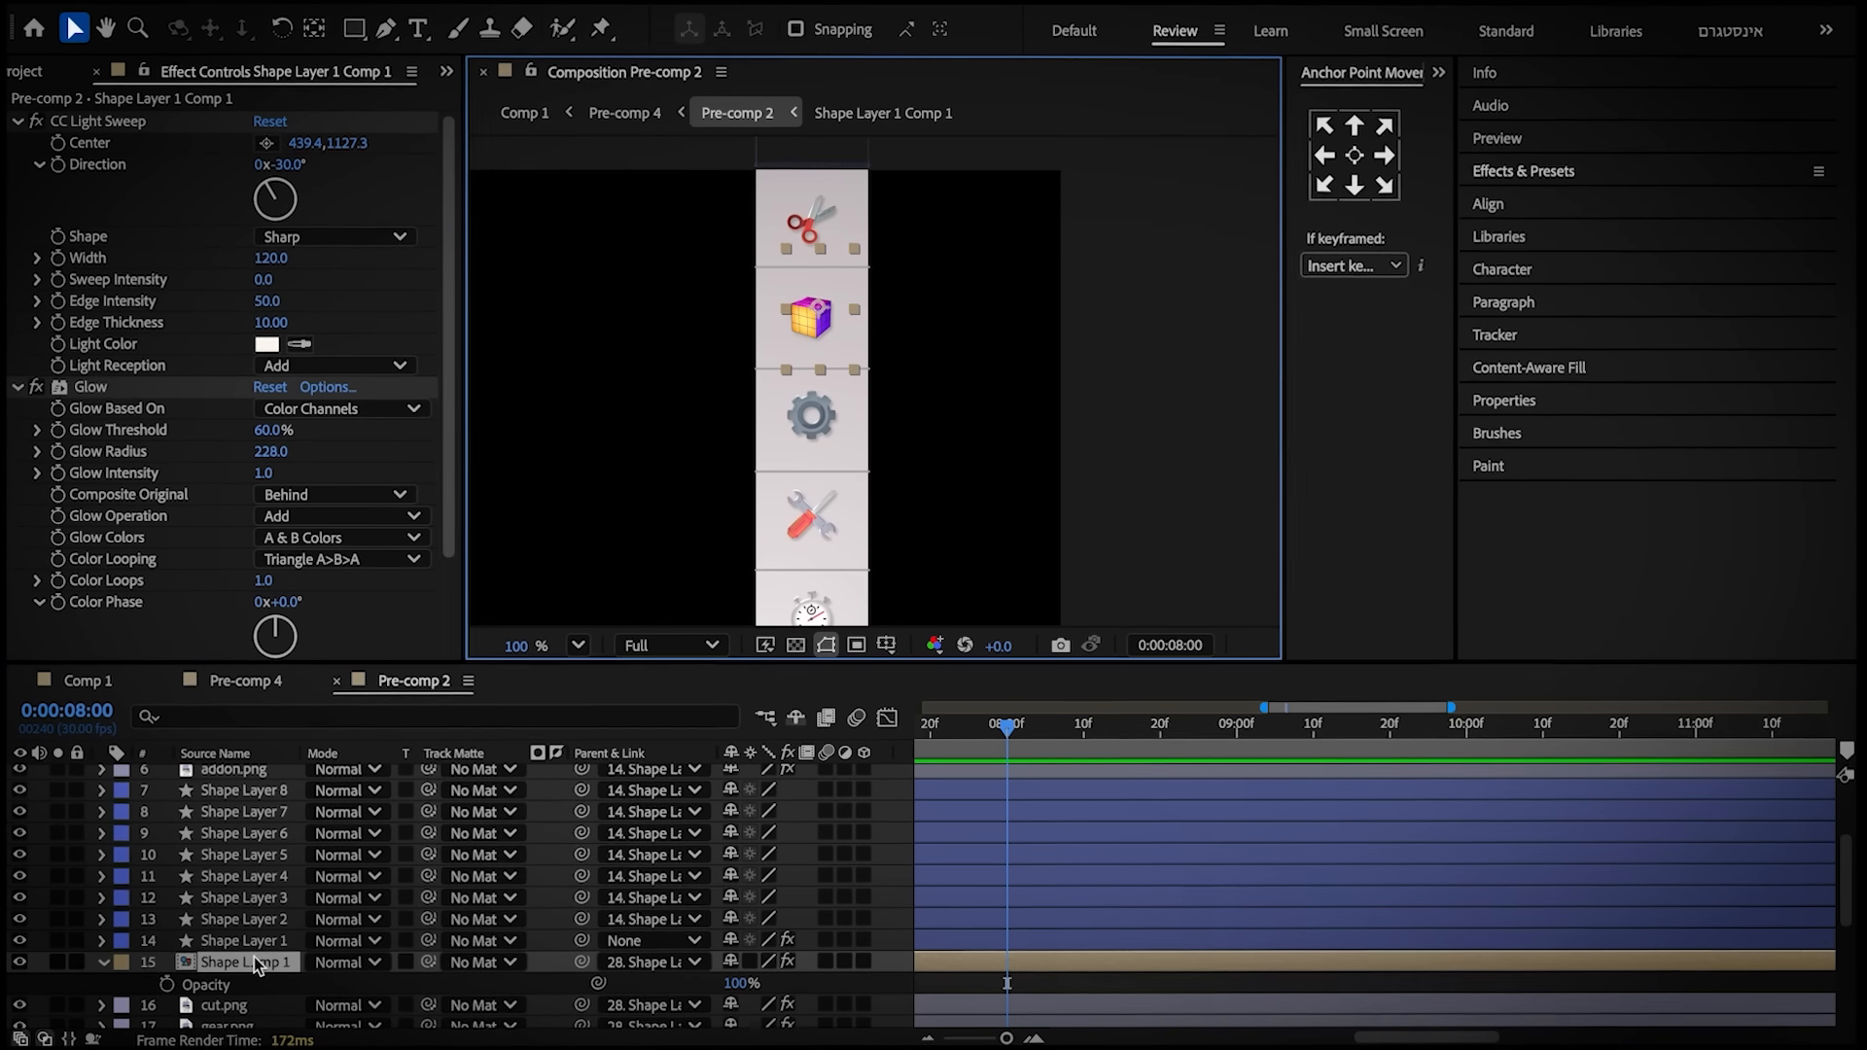
{"action": "left_click", "coordinate": [150, 992]}
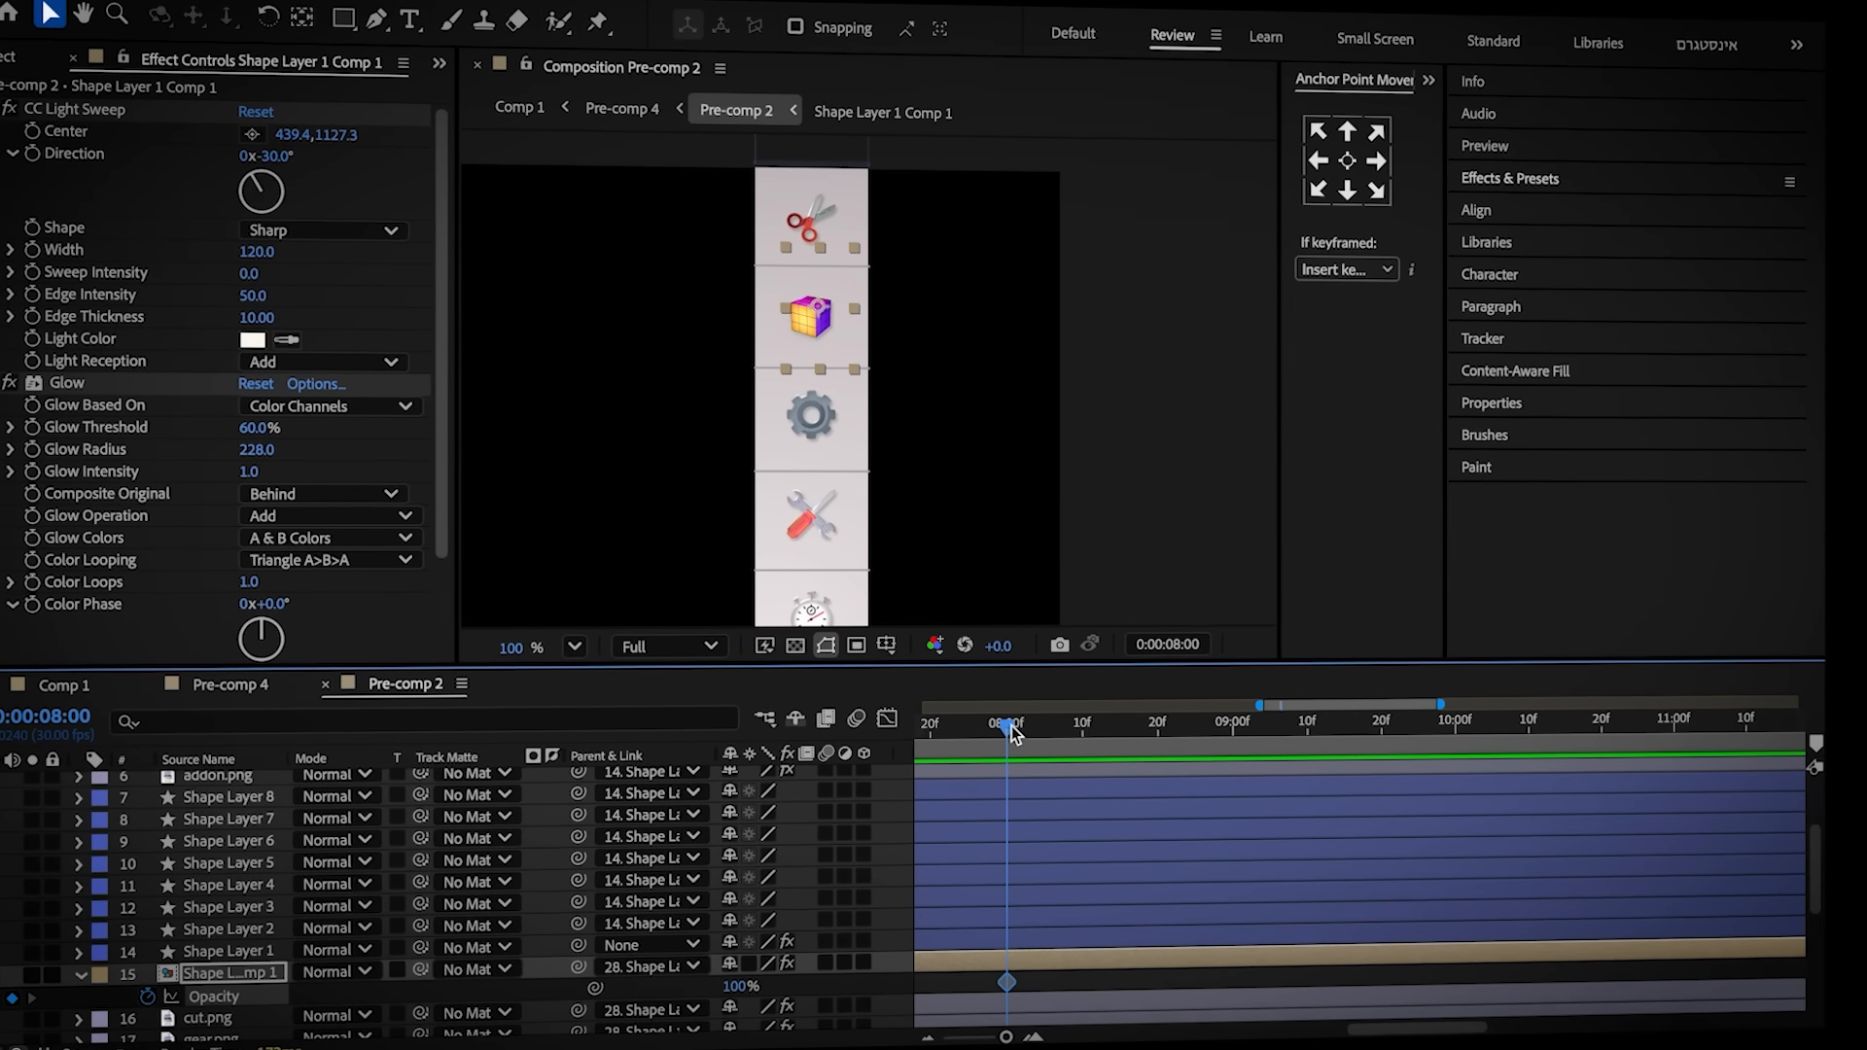
{"action": "left_click", "coordinate": [1012, 726]}
{"action": "left_click_drag", "start_coordinate": [1017, 725], "coordinate": [1025, 729]}
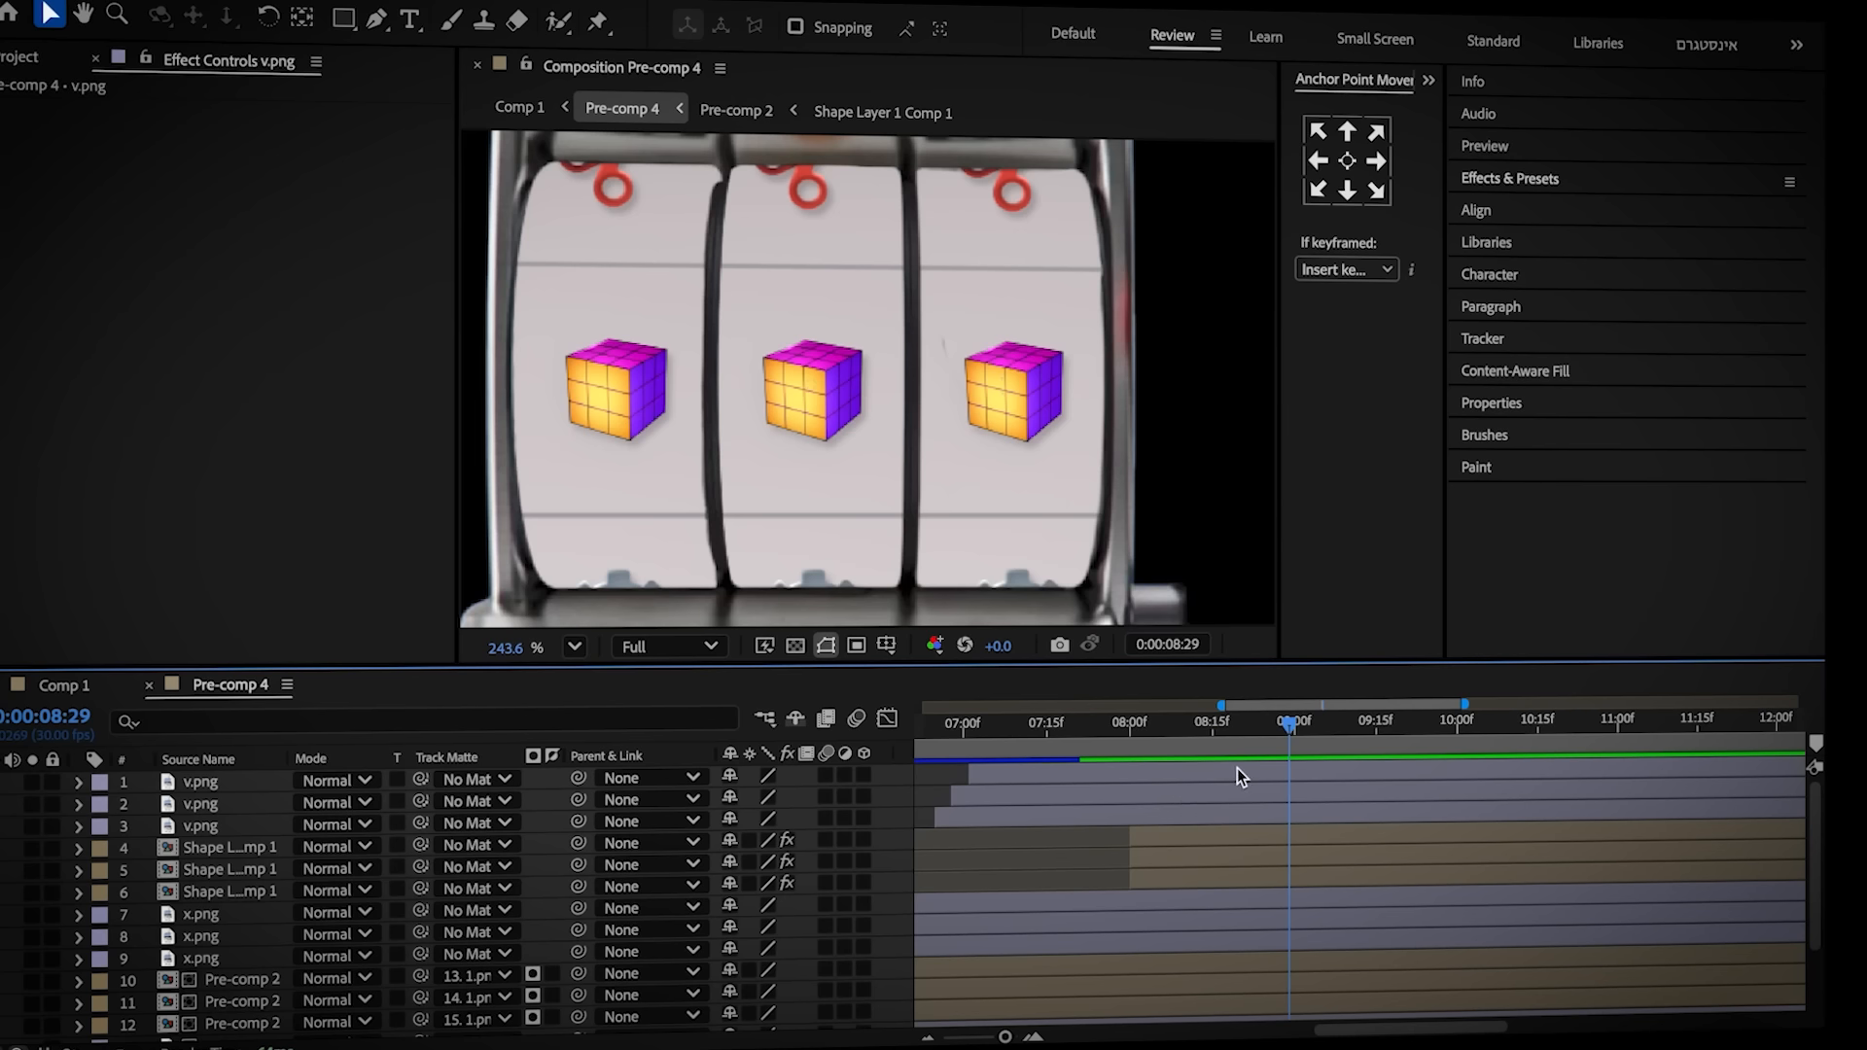
In Pre-comp 4, go to the top v.png layer's fade-out at 0:00:08:09 and show the Position of the middle cube as a 3D layer
{"action": "left_click", "coordinate": [1236, 768]}
{"action": "key", "text": "u"}
{"action": "left_click_drag", "start_coordinate": [1282, 725], "coordinate": [1188, 751]}
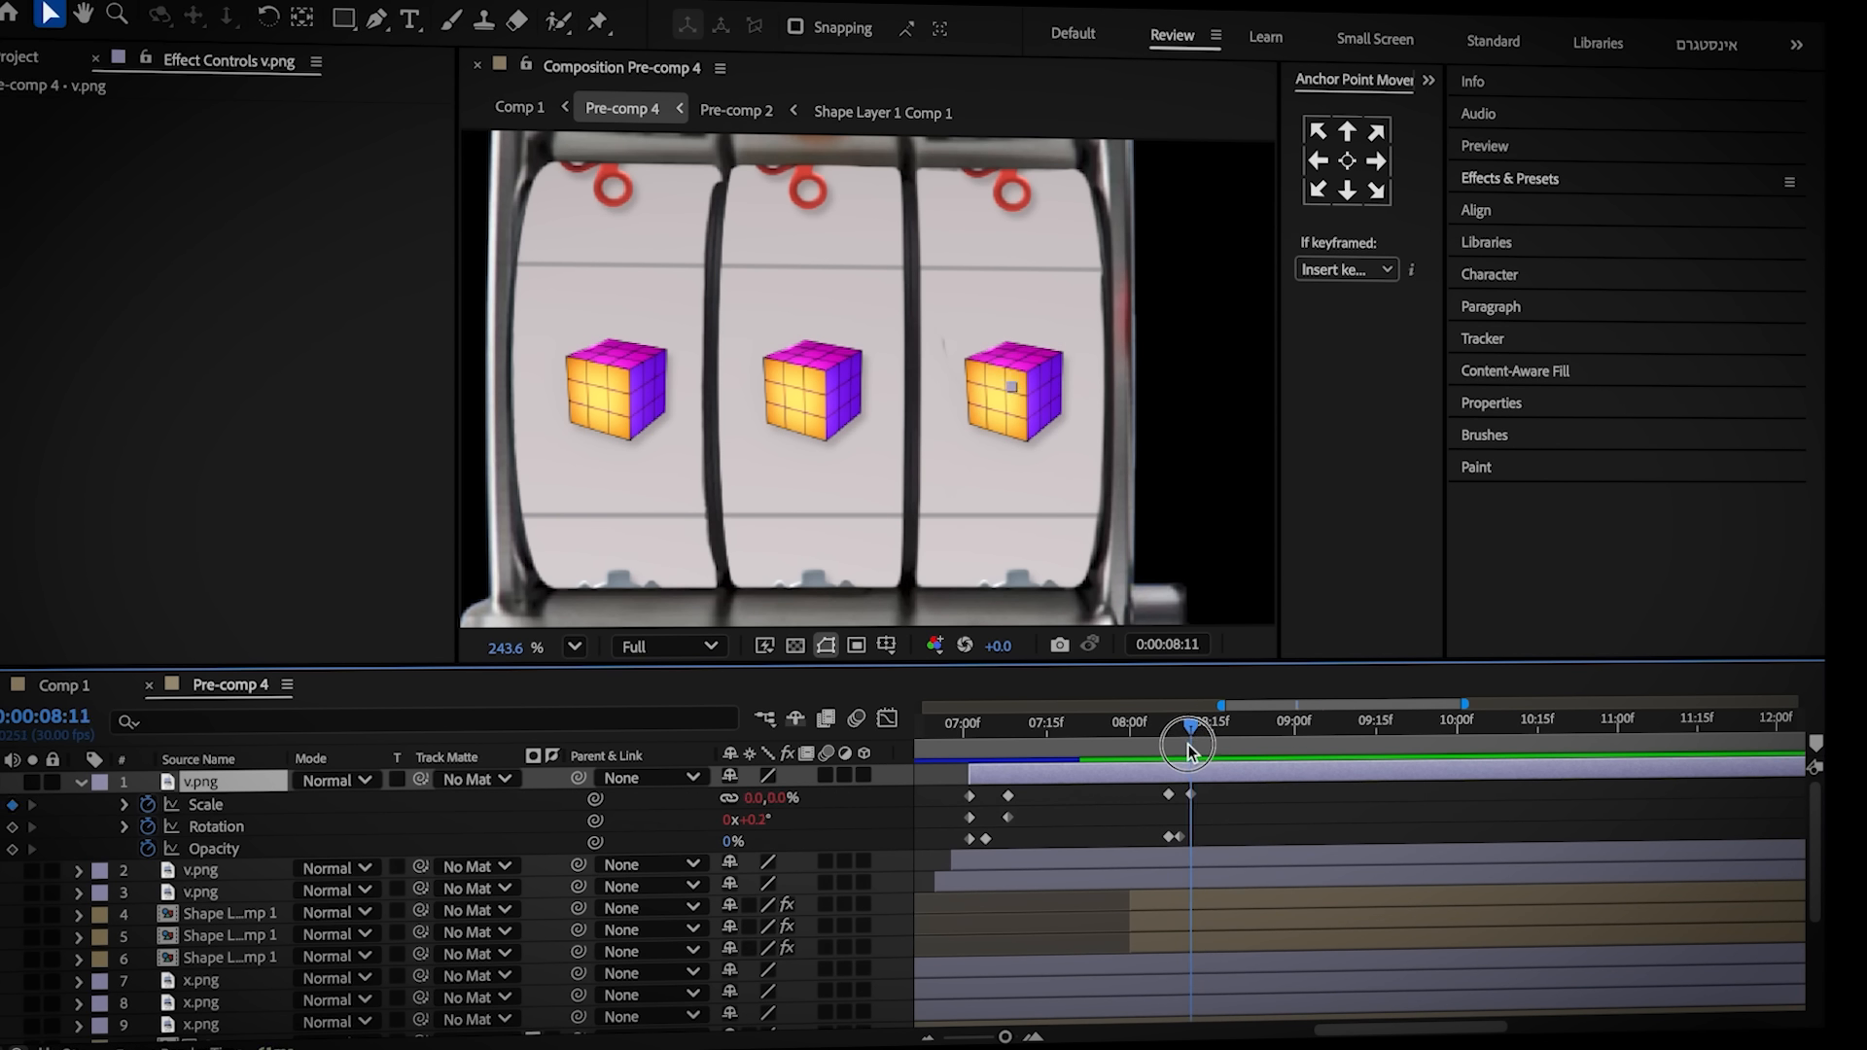
{"action": "left_click", "coordinate": [1225, 905]}
{"action": "key", "text": "p"}
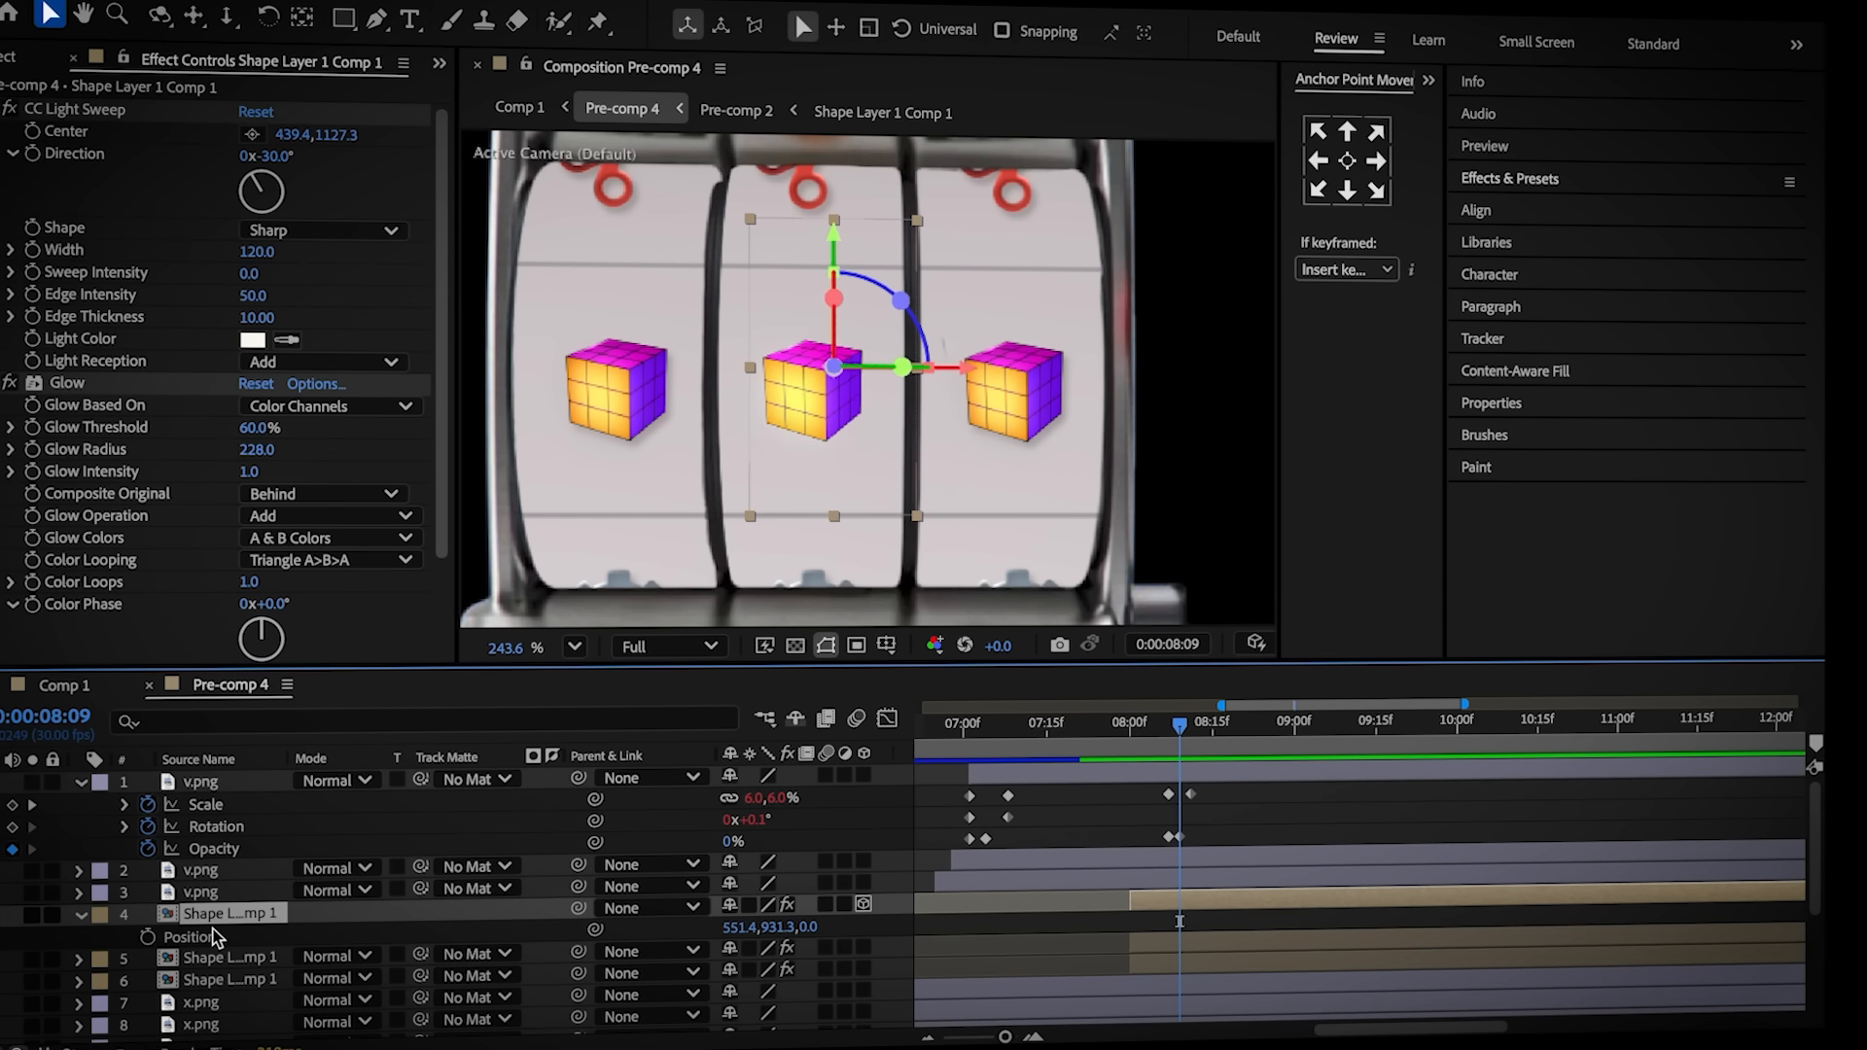
Separate the middle cube's Position dimensions and add X and Y Position keyframes at 0:00:08:09
{"action": "right_click", "coordinate": [214, 938]}
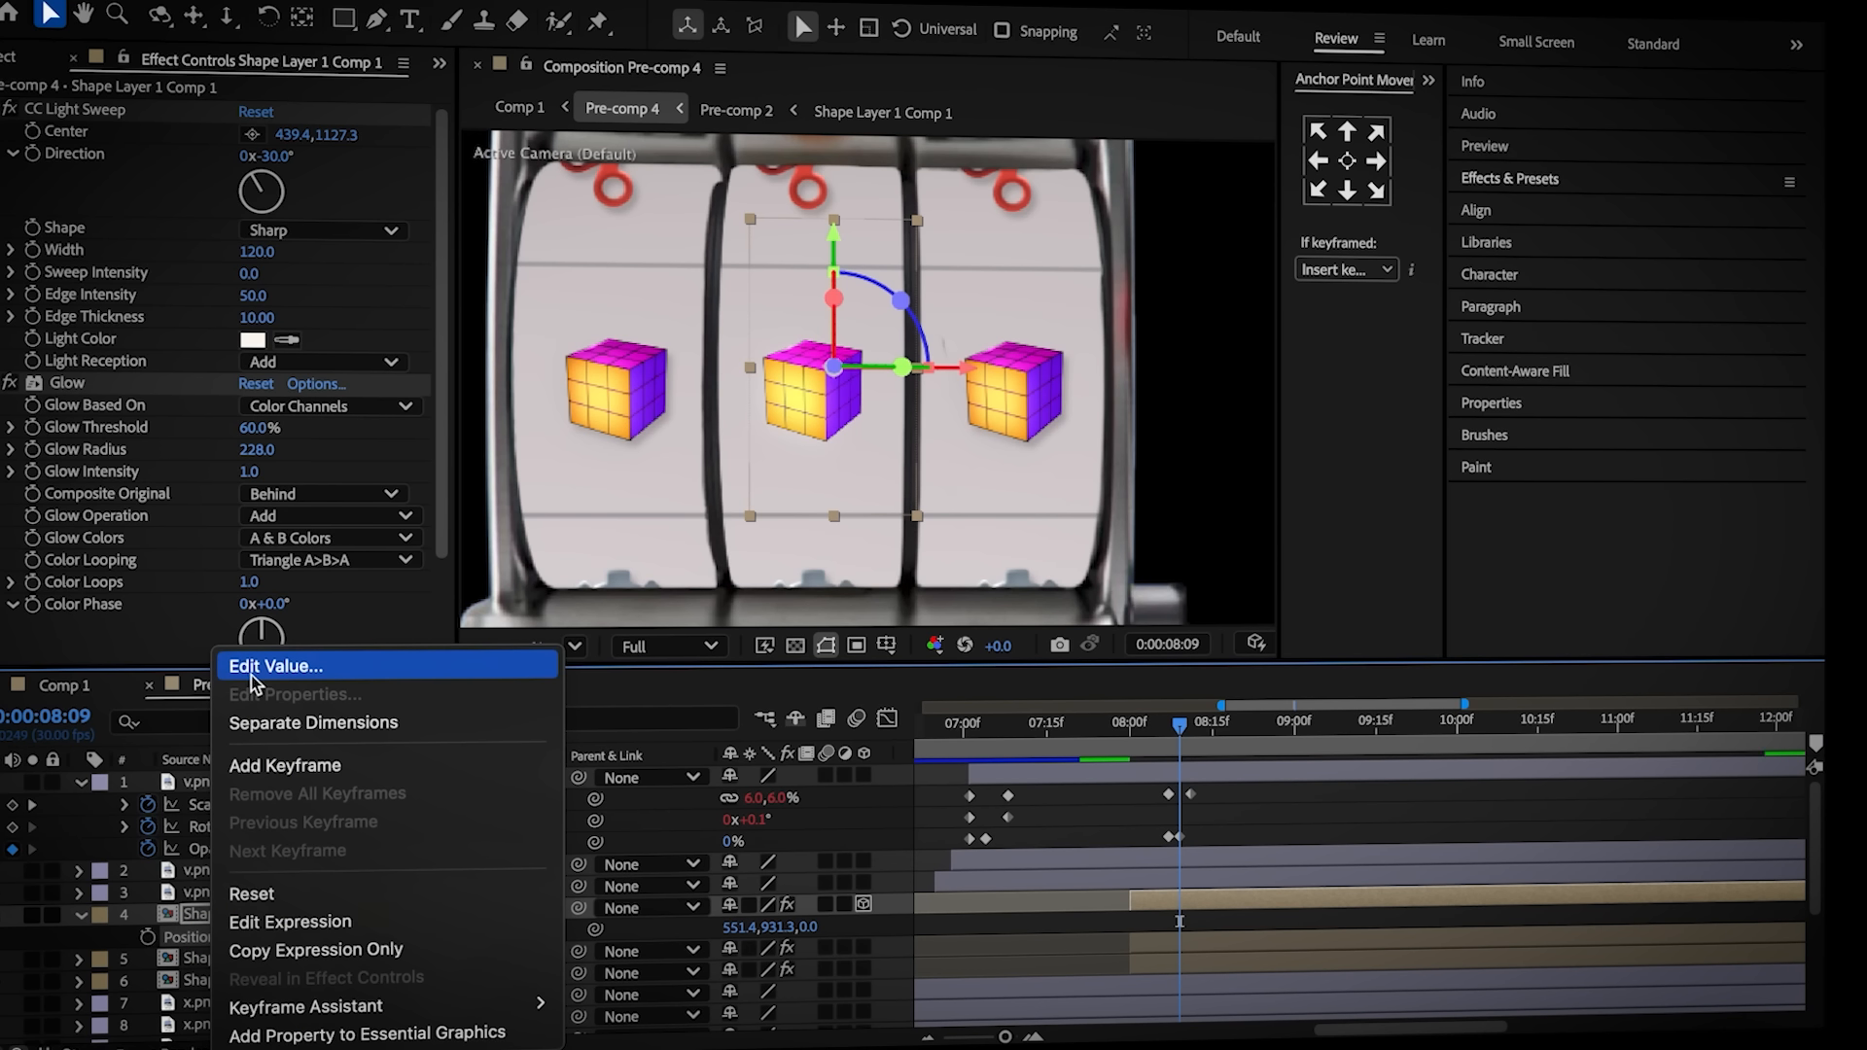
{"action": "left_click", "coordinate": [288, 724]}
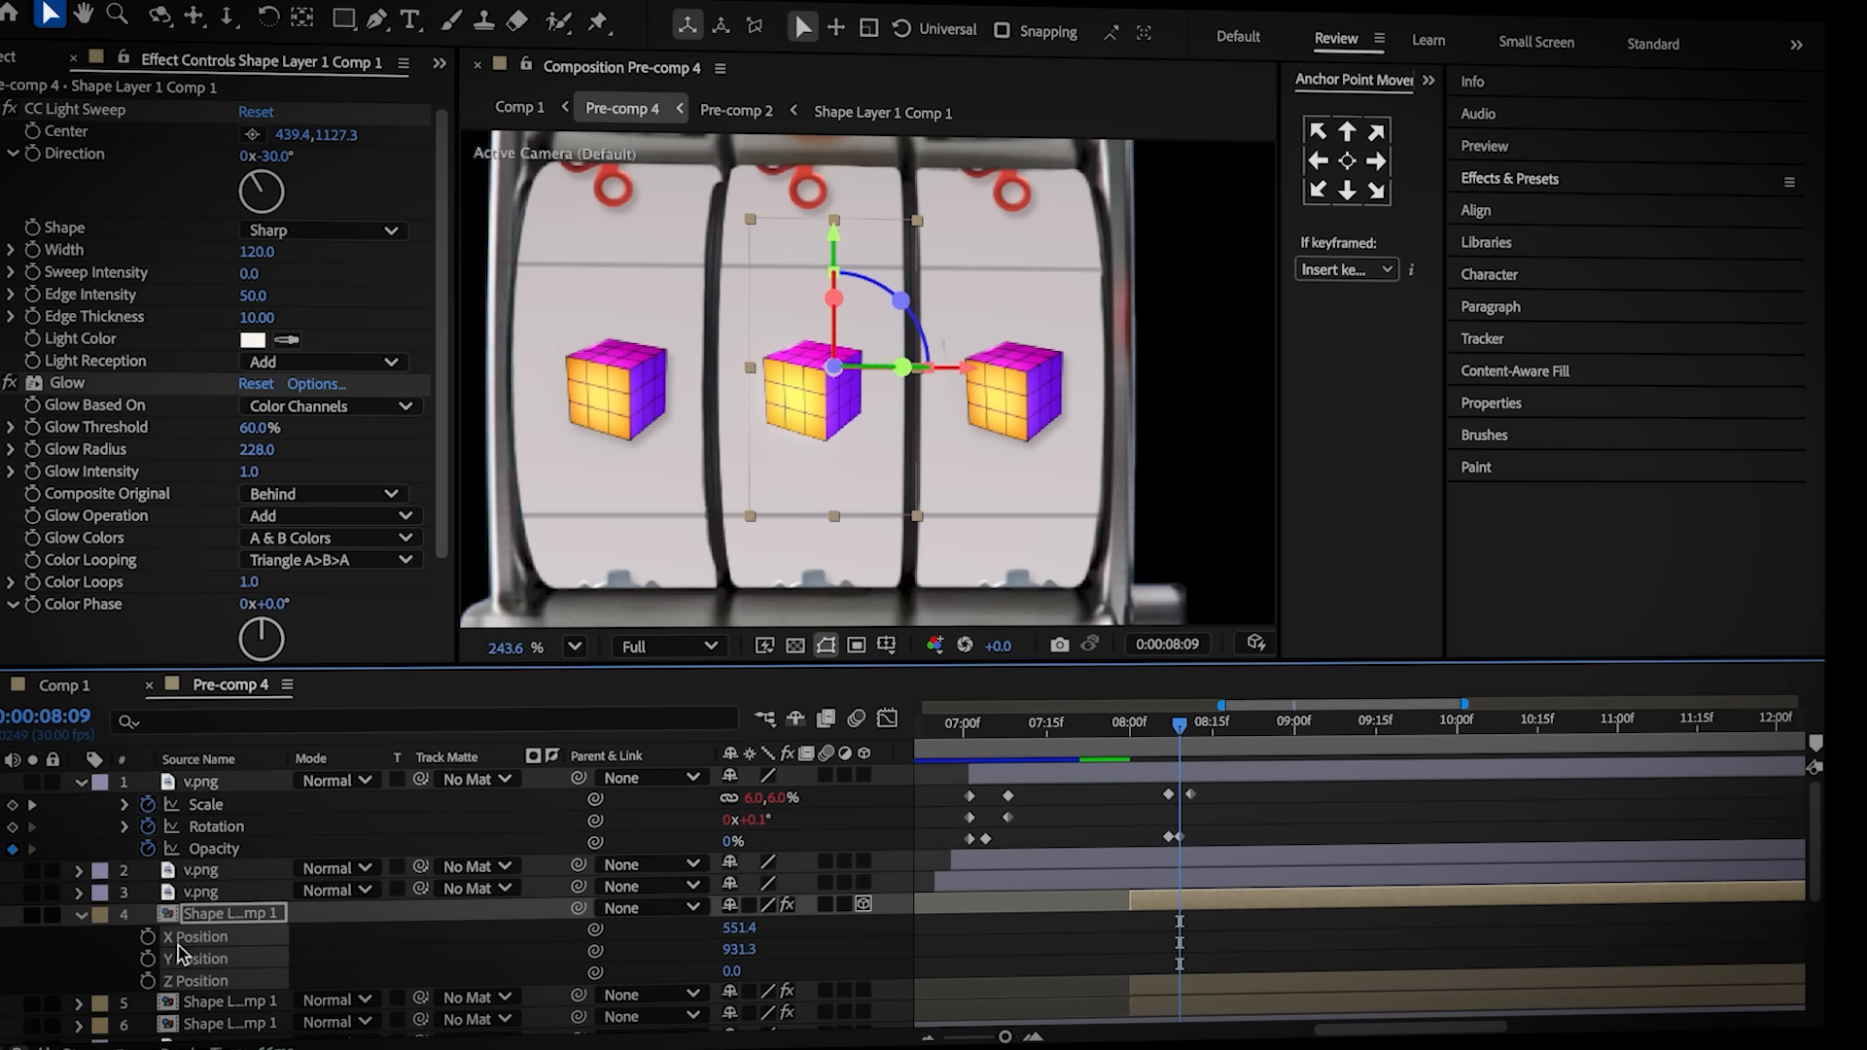
{"action": "left_click", "coordinate": [147, 937]}
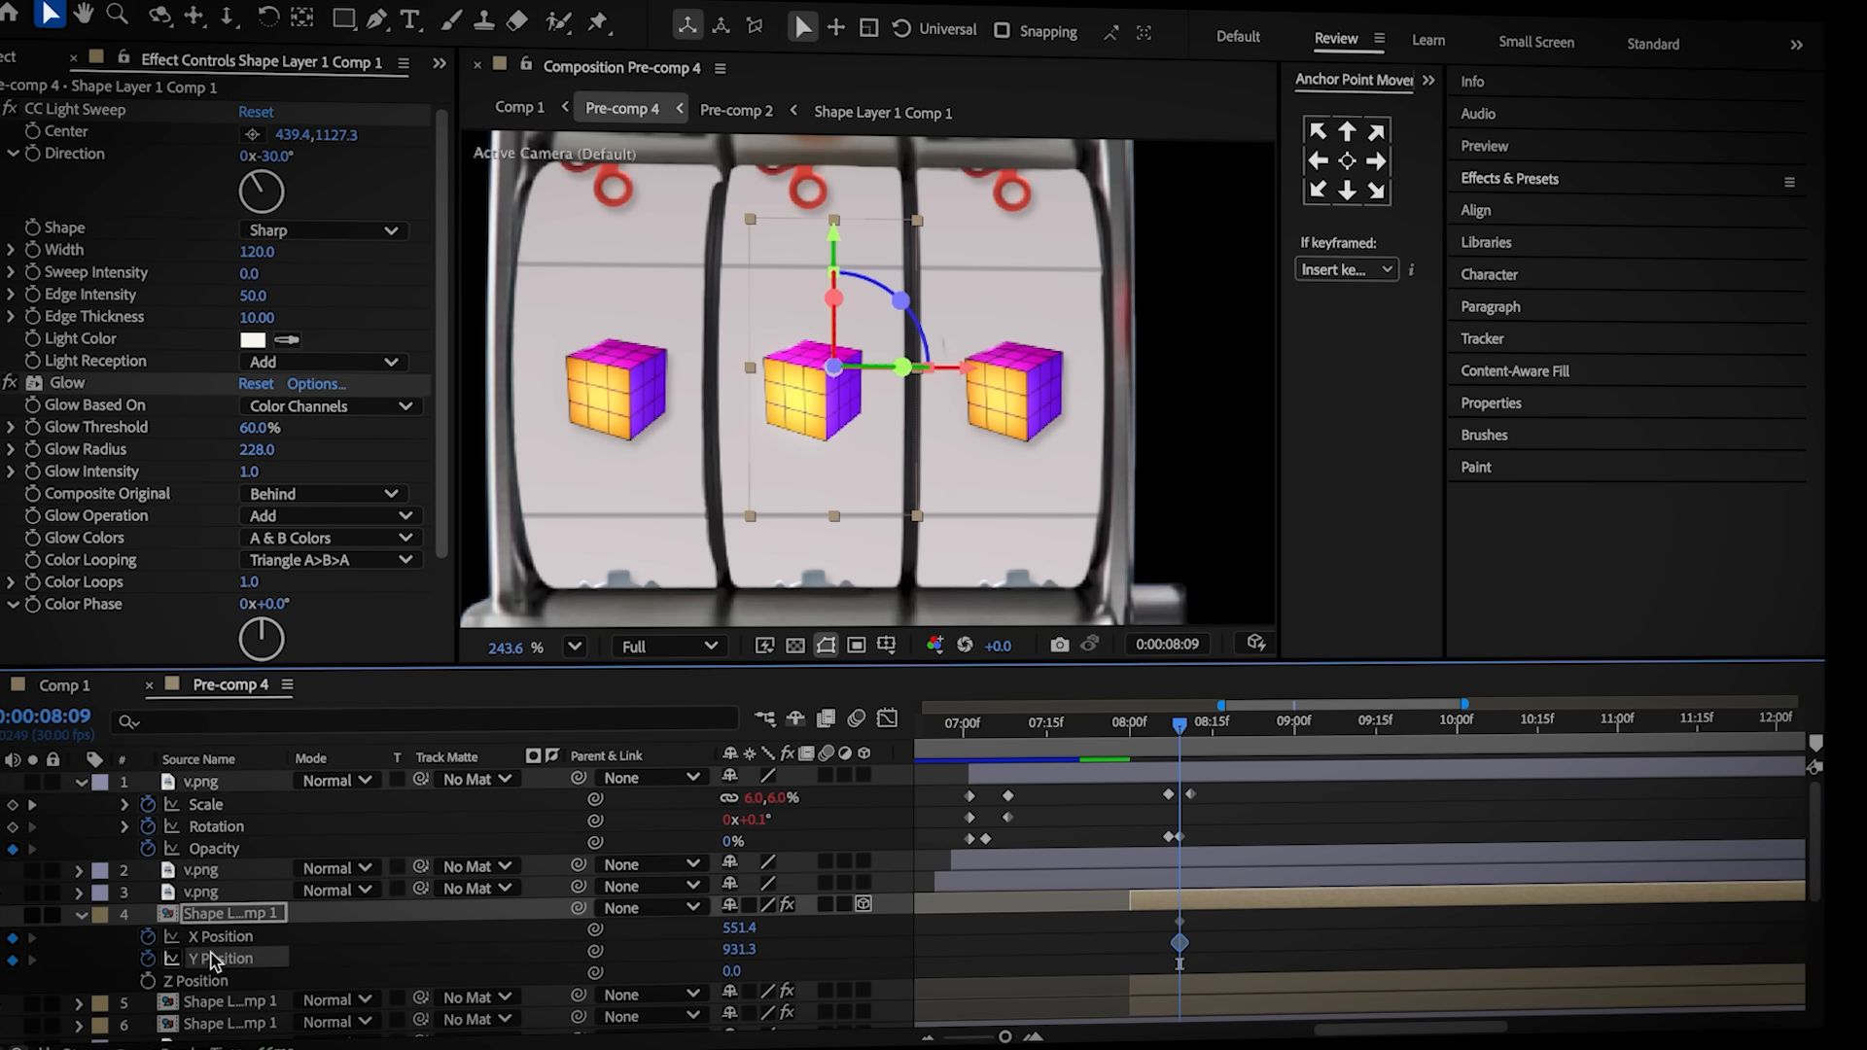
At 0:00:09:06, set the middle cube's X Position to 526.4 and Y Position to 889.3
{"action": "left_click_drag", "start_coordinate": [1179, 725], "coordinate": [1340, 807]}
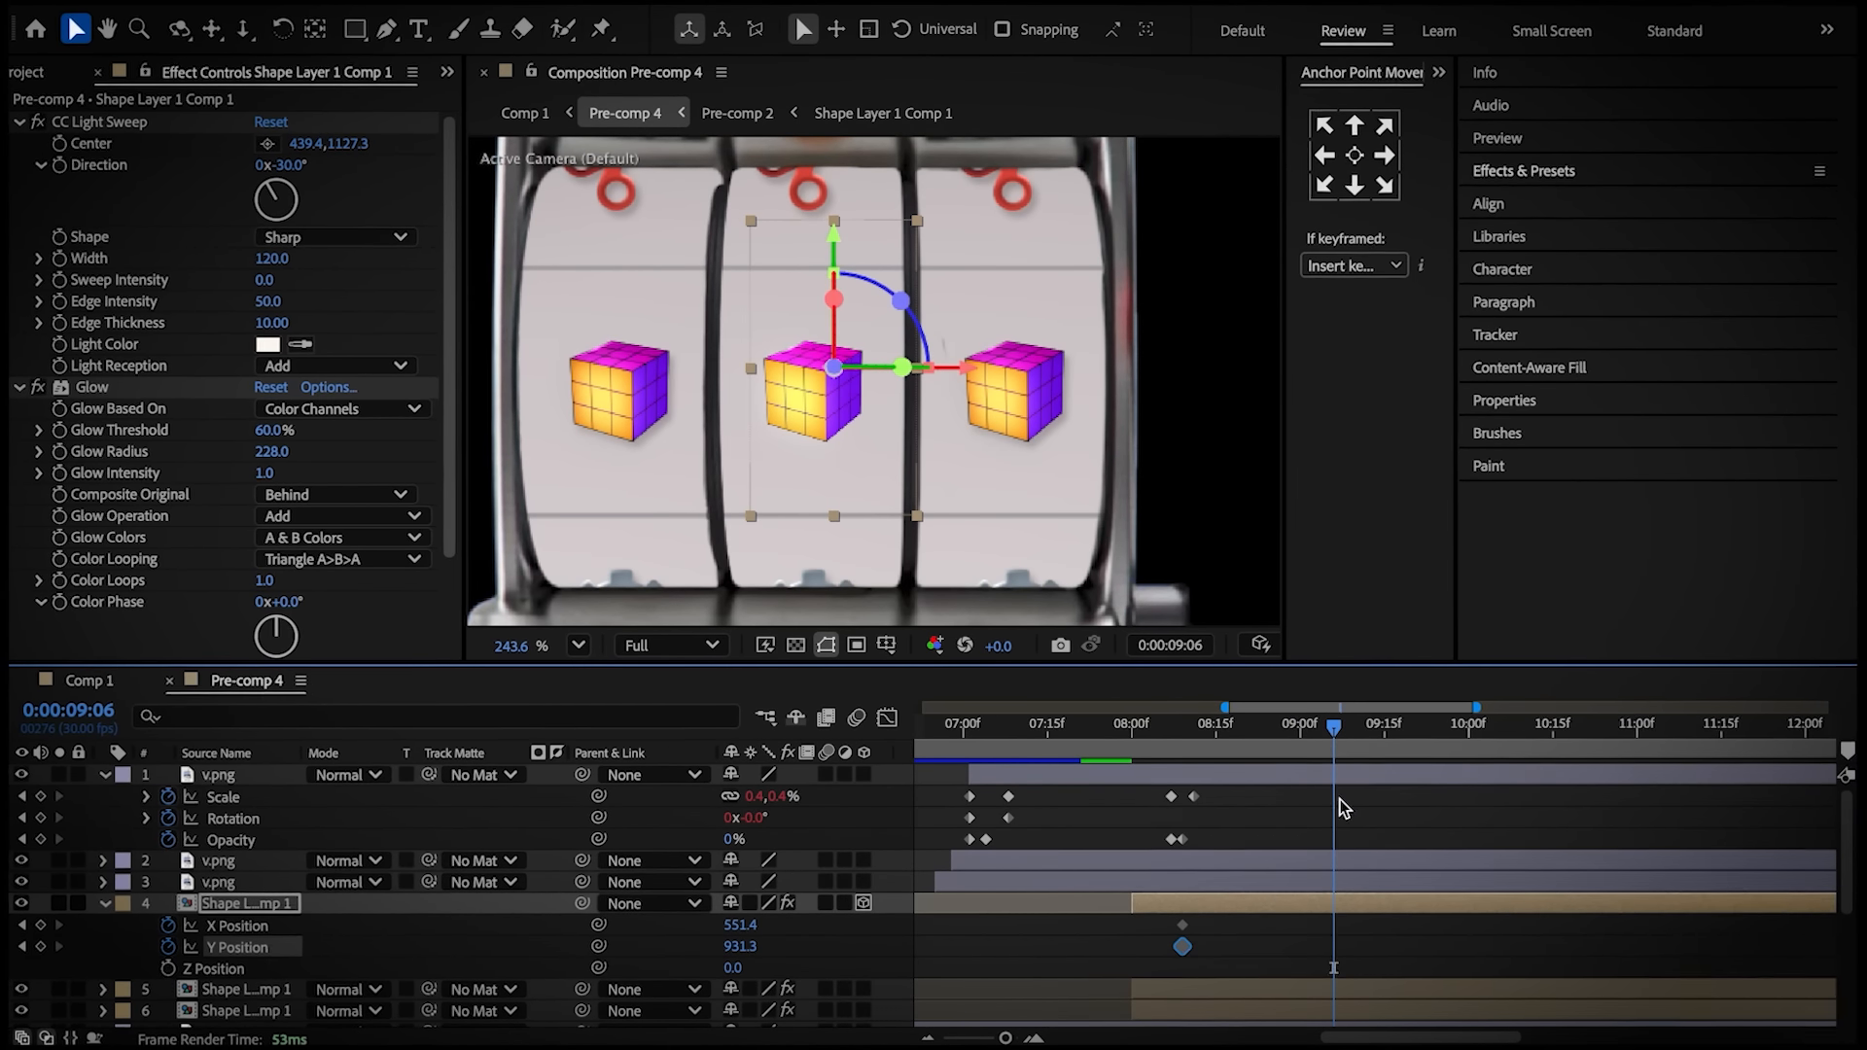
{"action": "left_click_drag", "start_coordinate": [740, 925], "coordinate": [690, 955]}
Ease the middle cube's X and Y Position keyframes and bend their value graph curves between 0:00:08:09 and 0:00:09:06
{"action": "left_click_drag", "start_coordinate": [1393, 919], "coordinate": [1125, 937]}
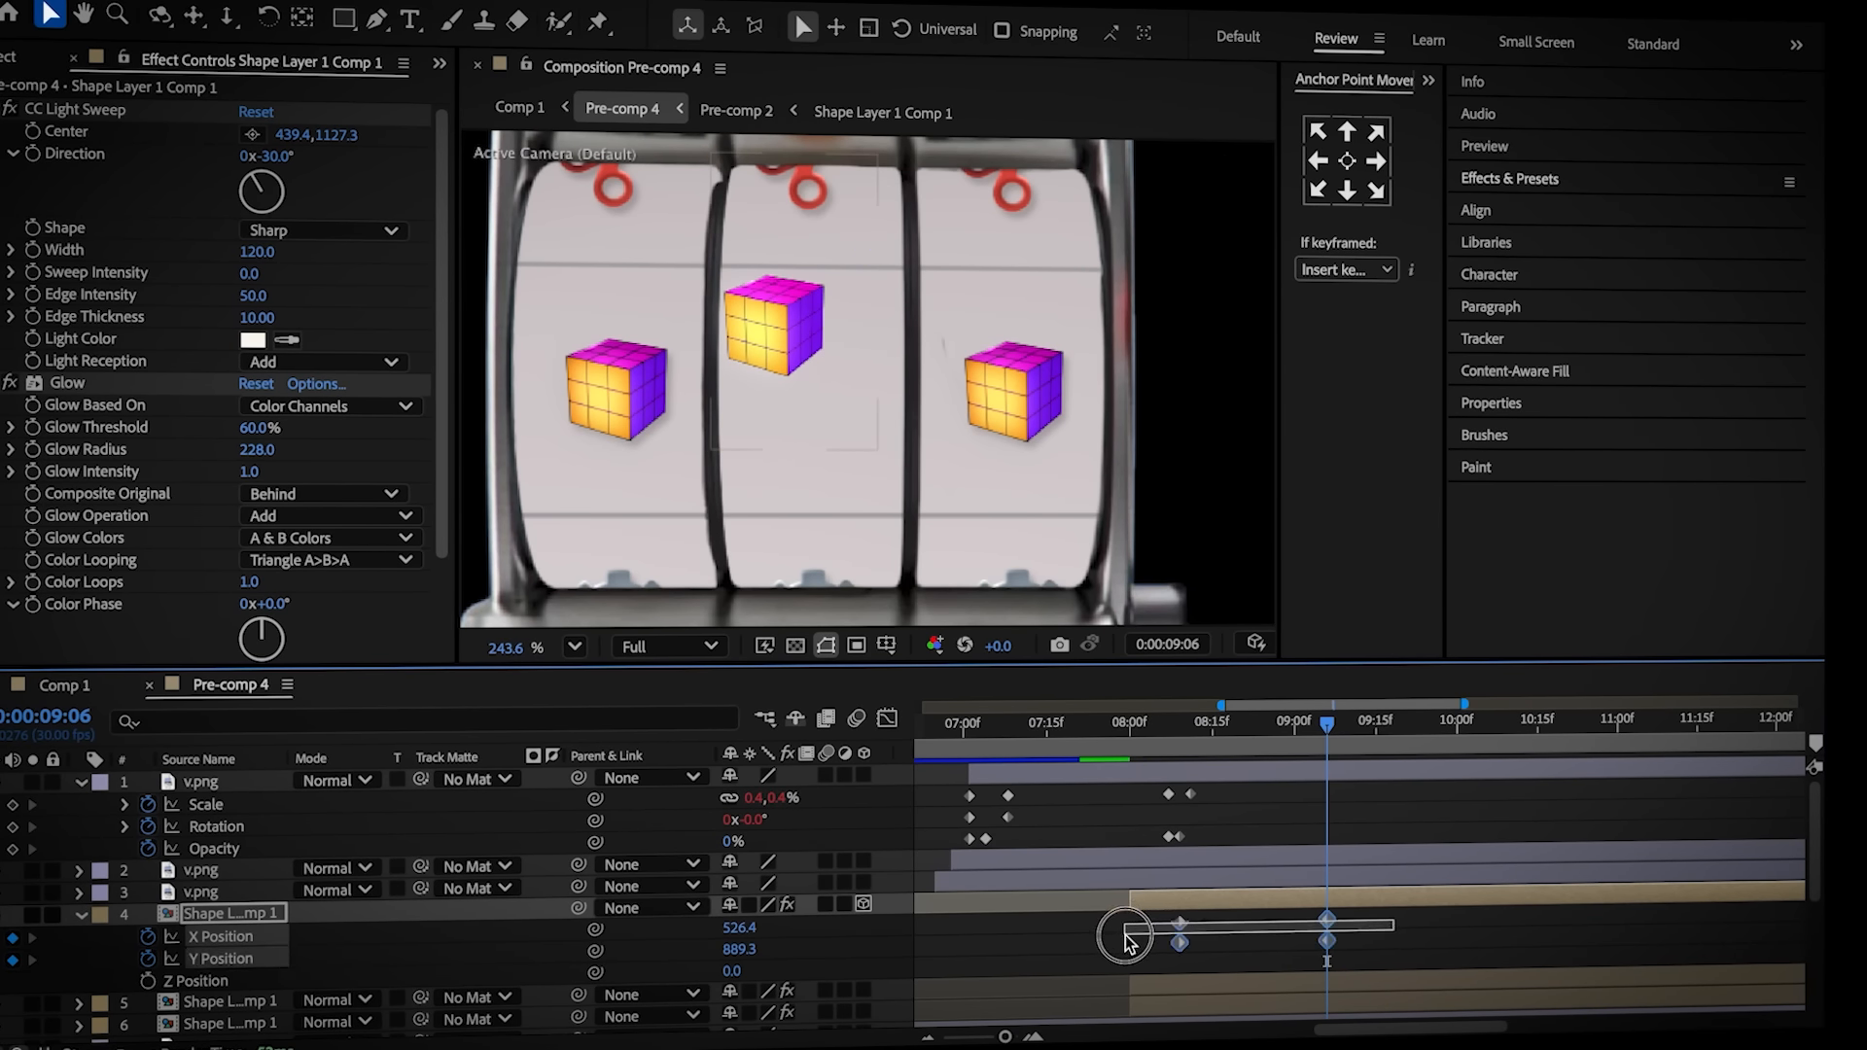
{"action": "left_click_drag", "start_coordinate": [1125, 937], "coordinate": [1125, 943]}
{"action": "left_click", "coordinate": [887, 719]}
{"action": "left_click_drag", "start_coordinate": [297, 936], "coordinate": [238, 959]}
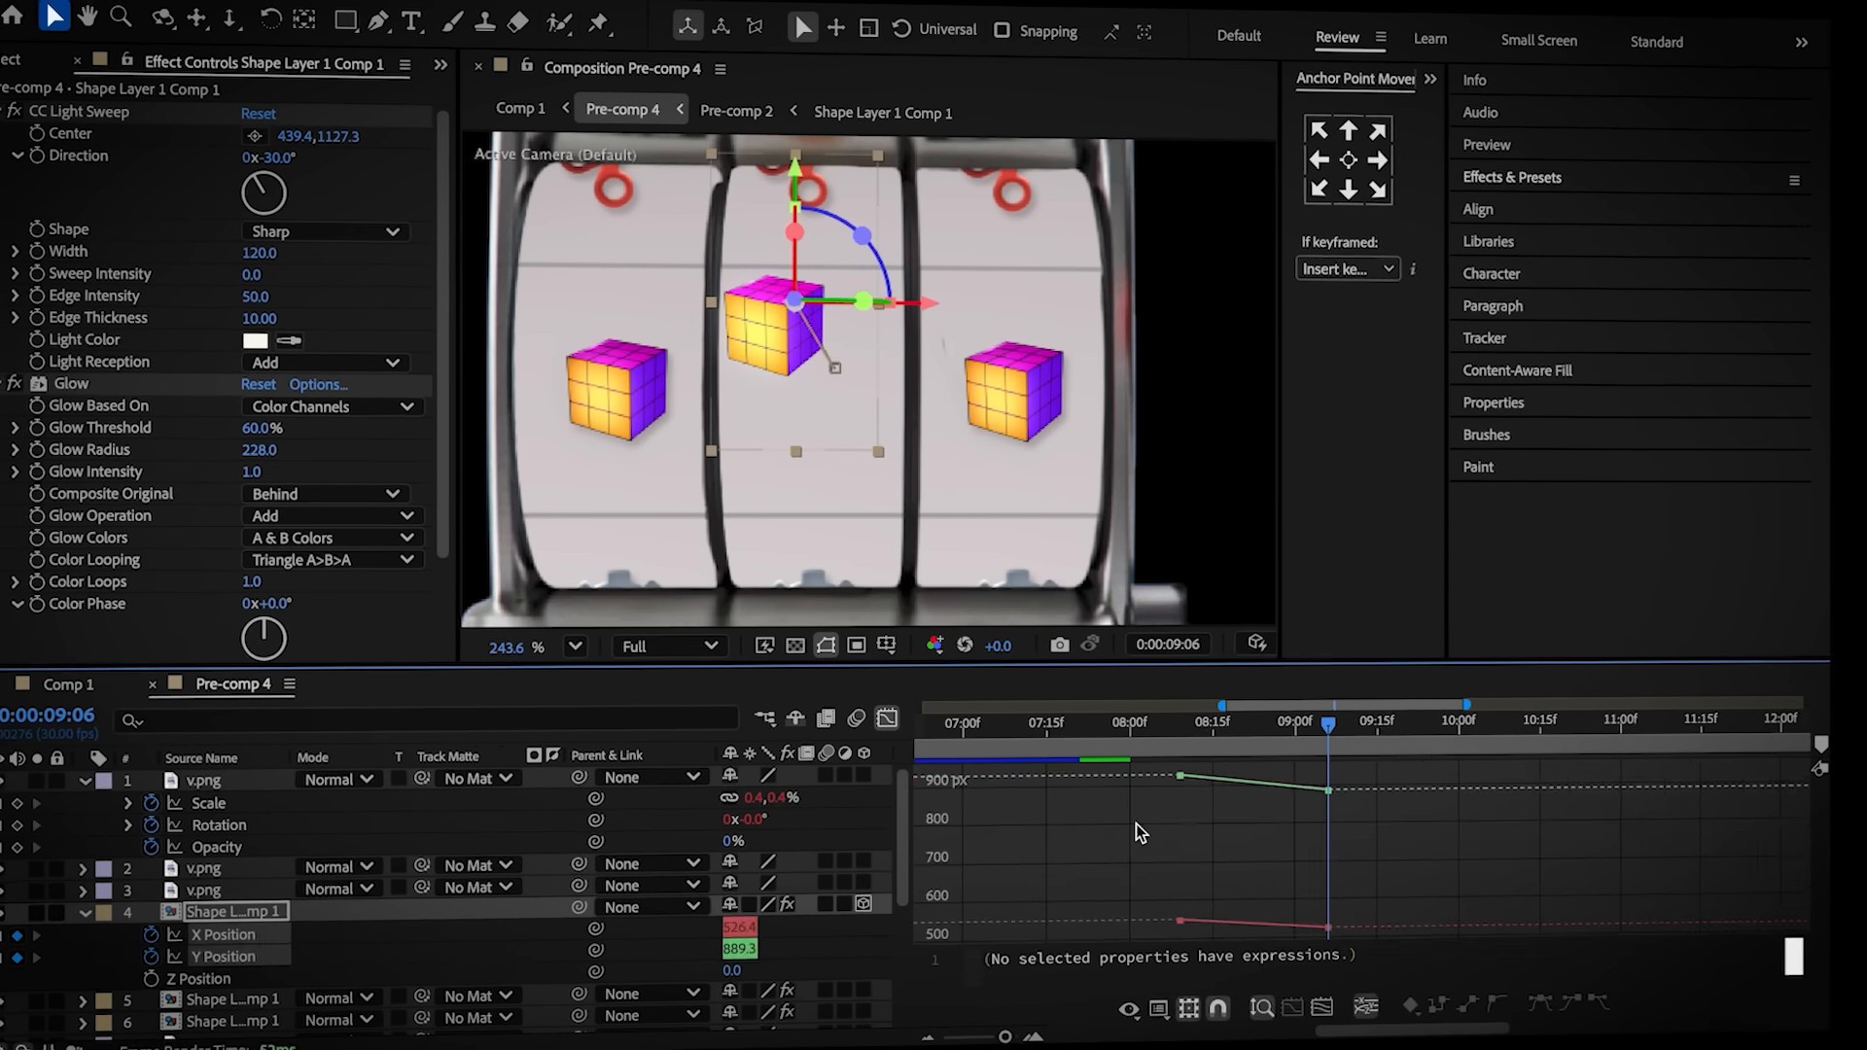
{"action": "right_click", "coordinate": [1136, 824]}
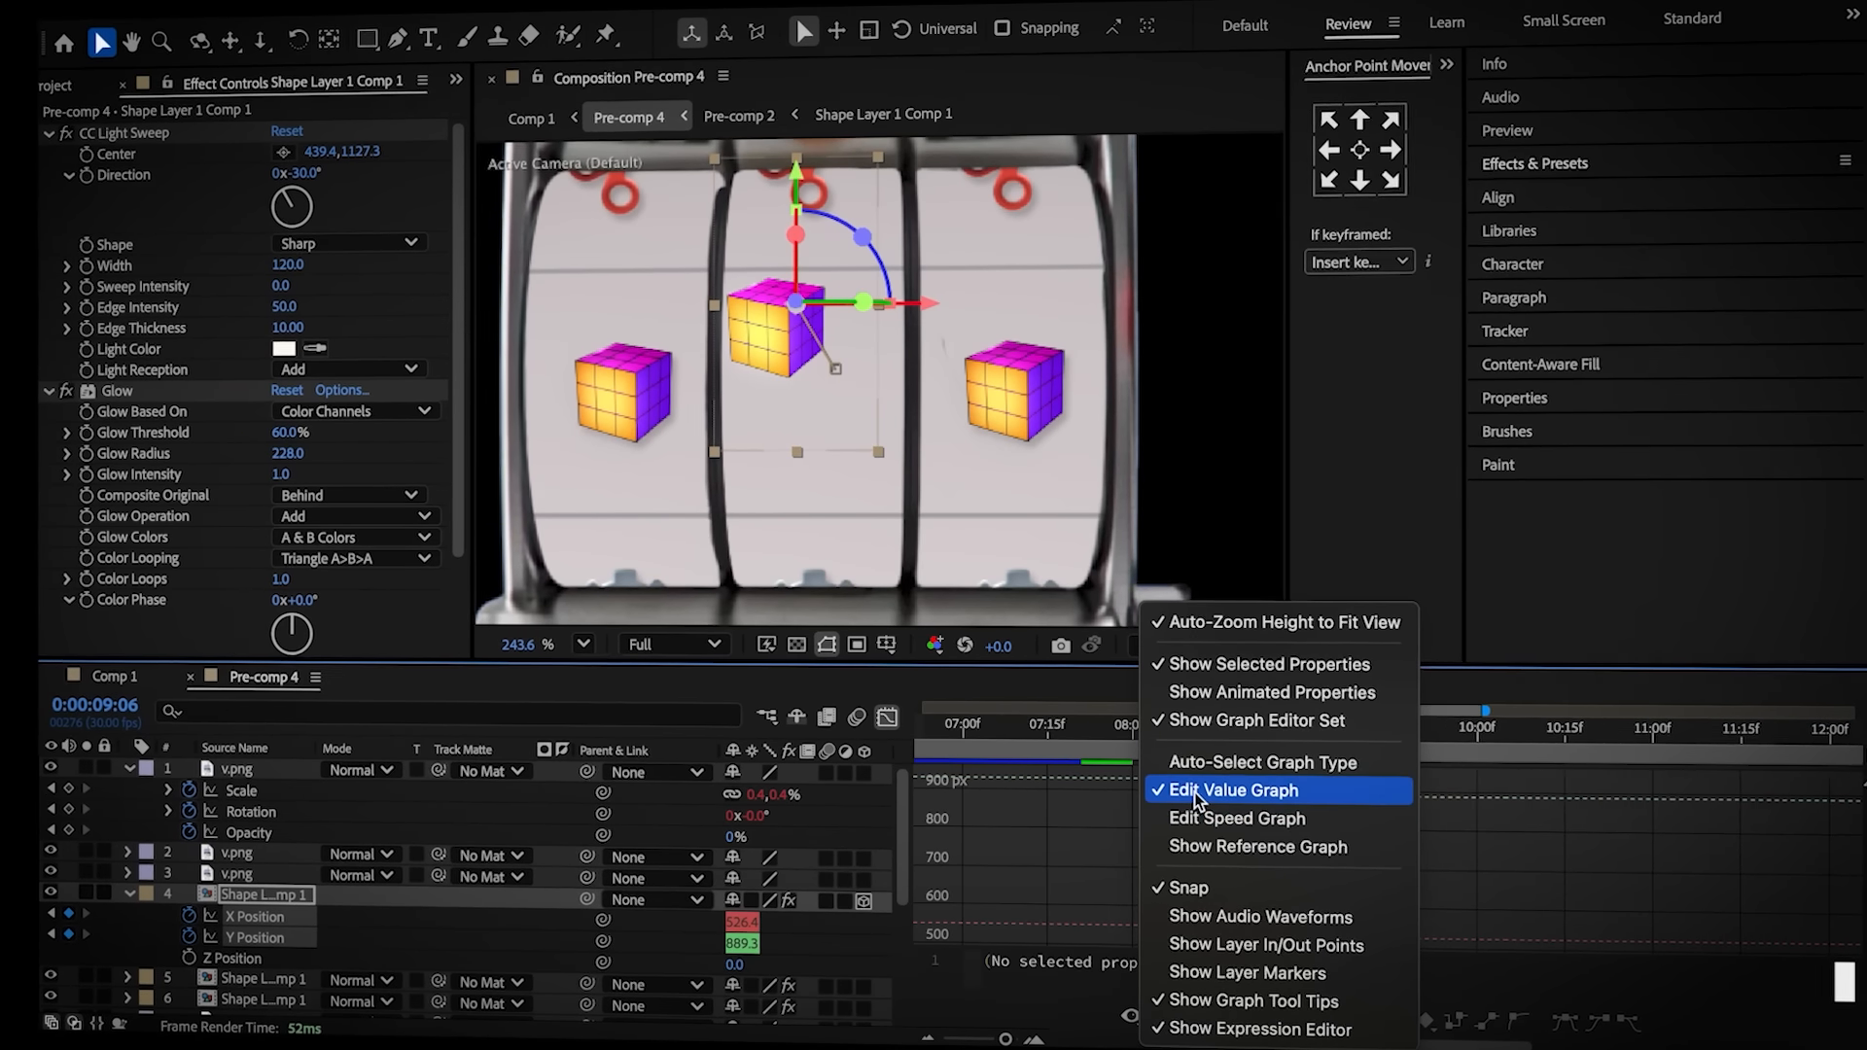
{"action": "left_click", "coordinate": [1194, 791]}
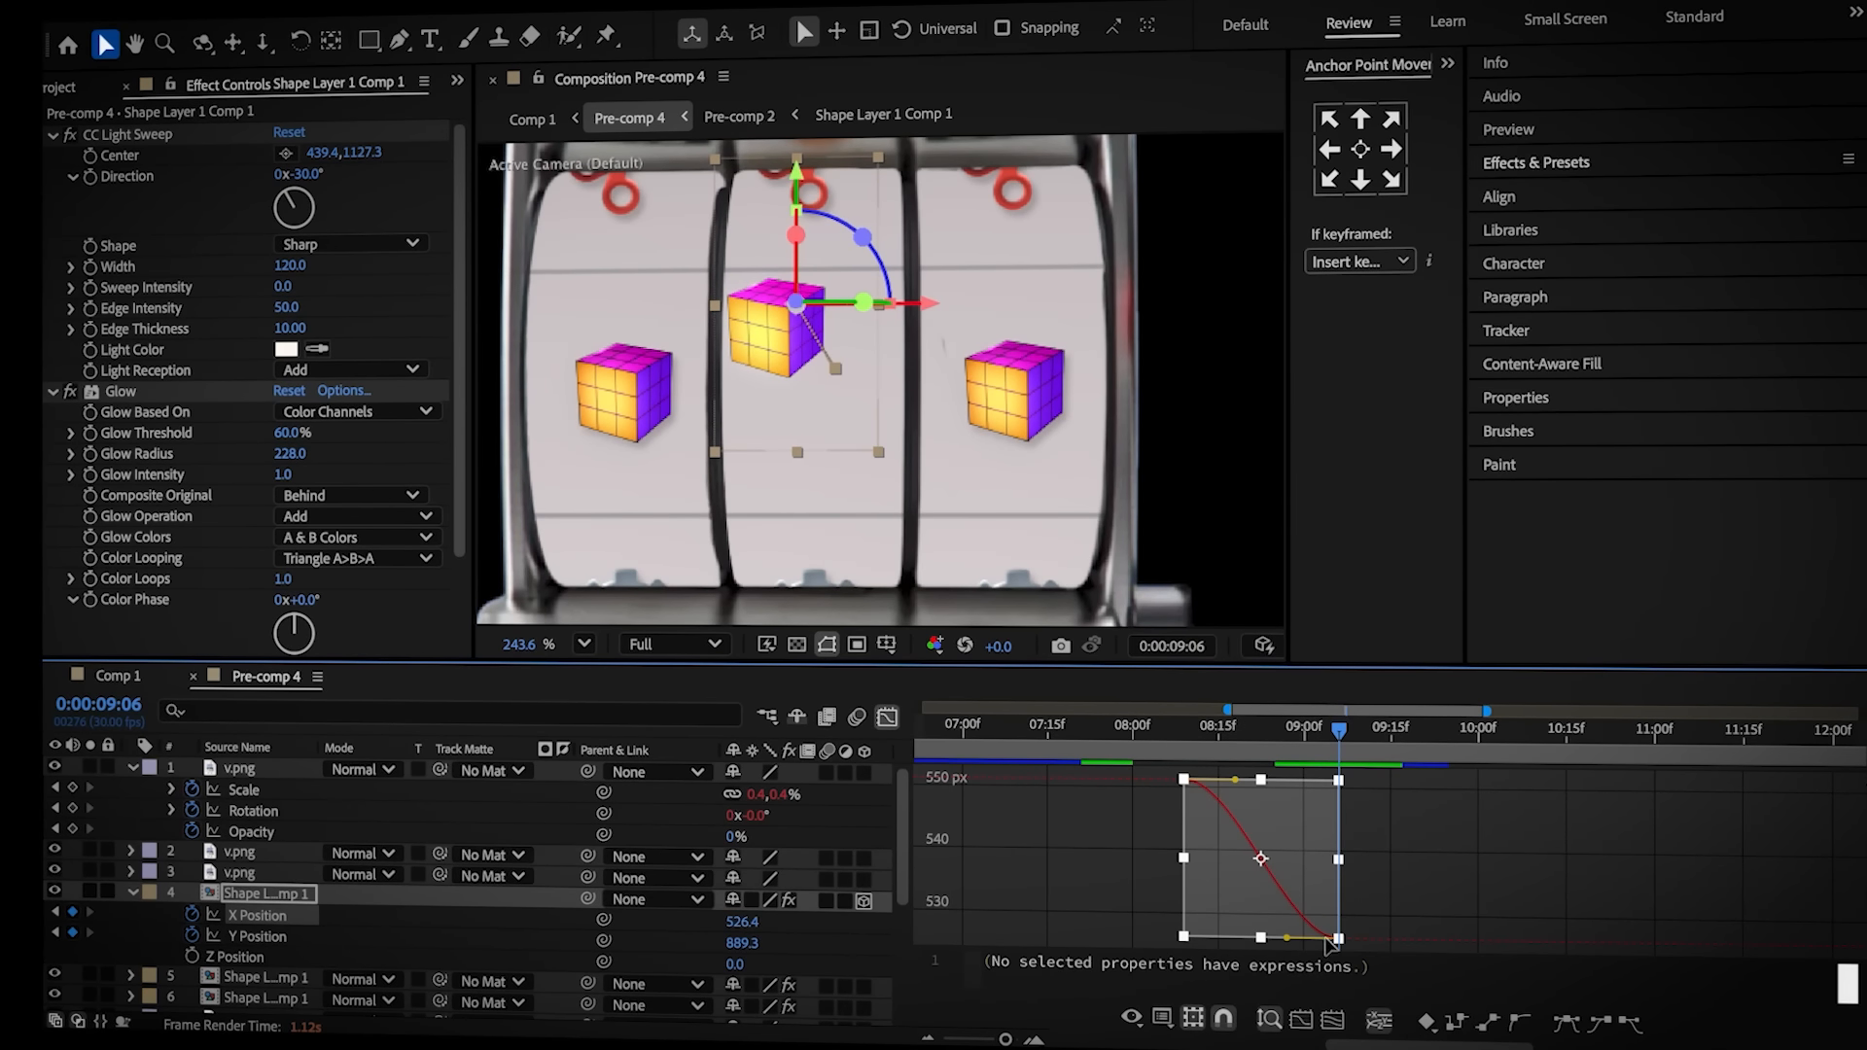
{"action": "left_click", "coordinate": [1236, 781]}
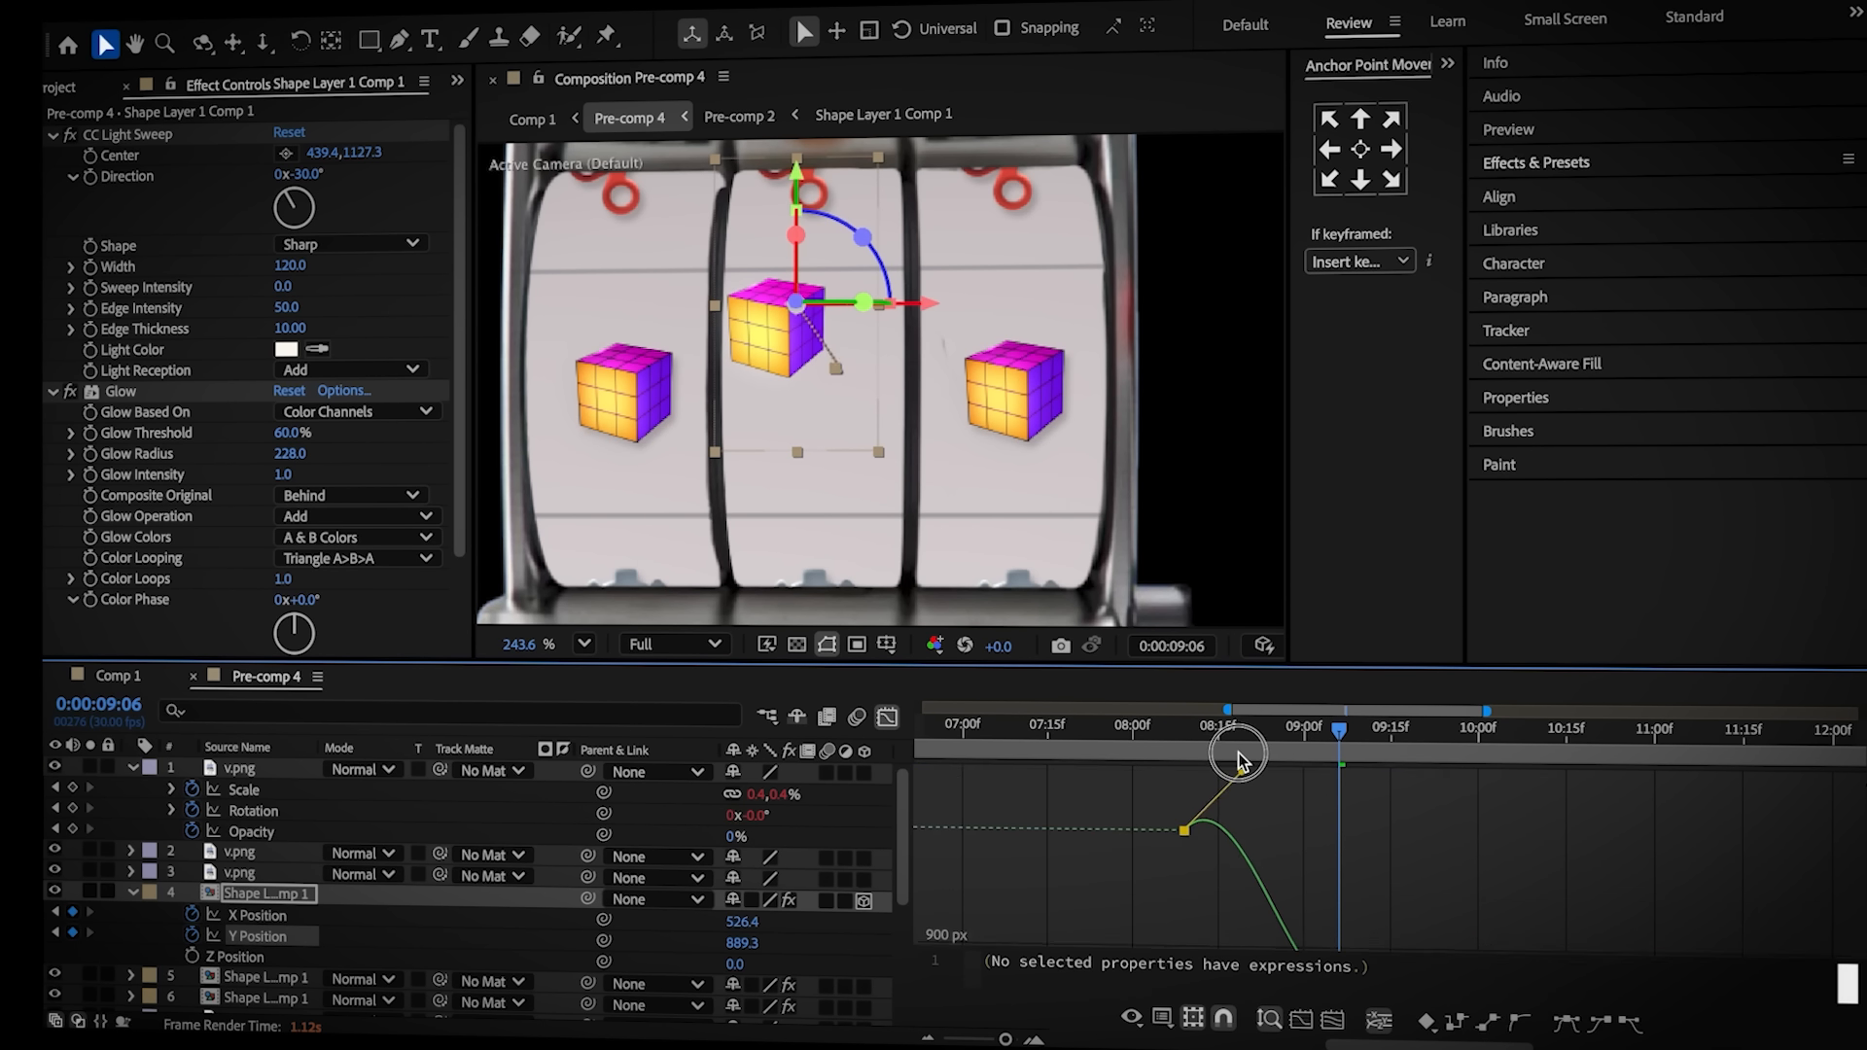
Add a Scale keyframe to the middle cube at 0:00:09:06 and show all its animated properties
{"action": "left_click", "coordinate": [264, 894]}
{"action": "key", "text": "s"}
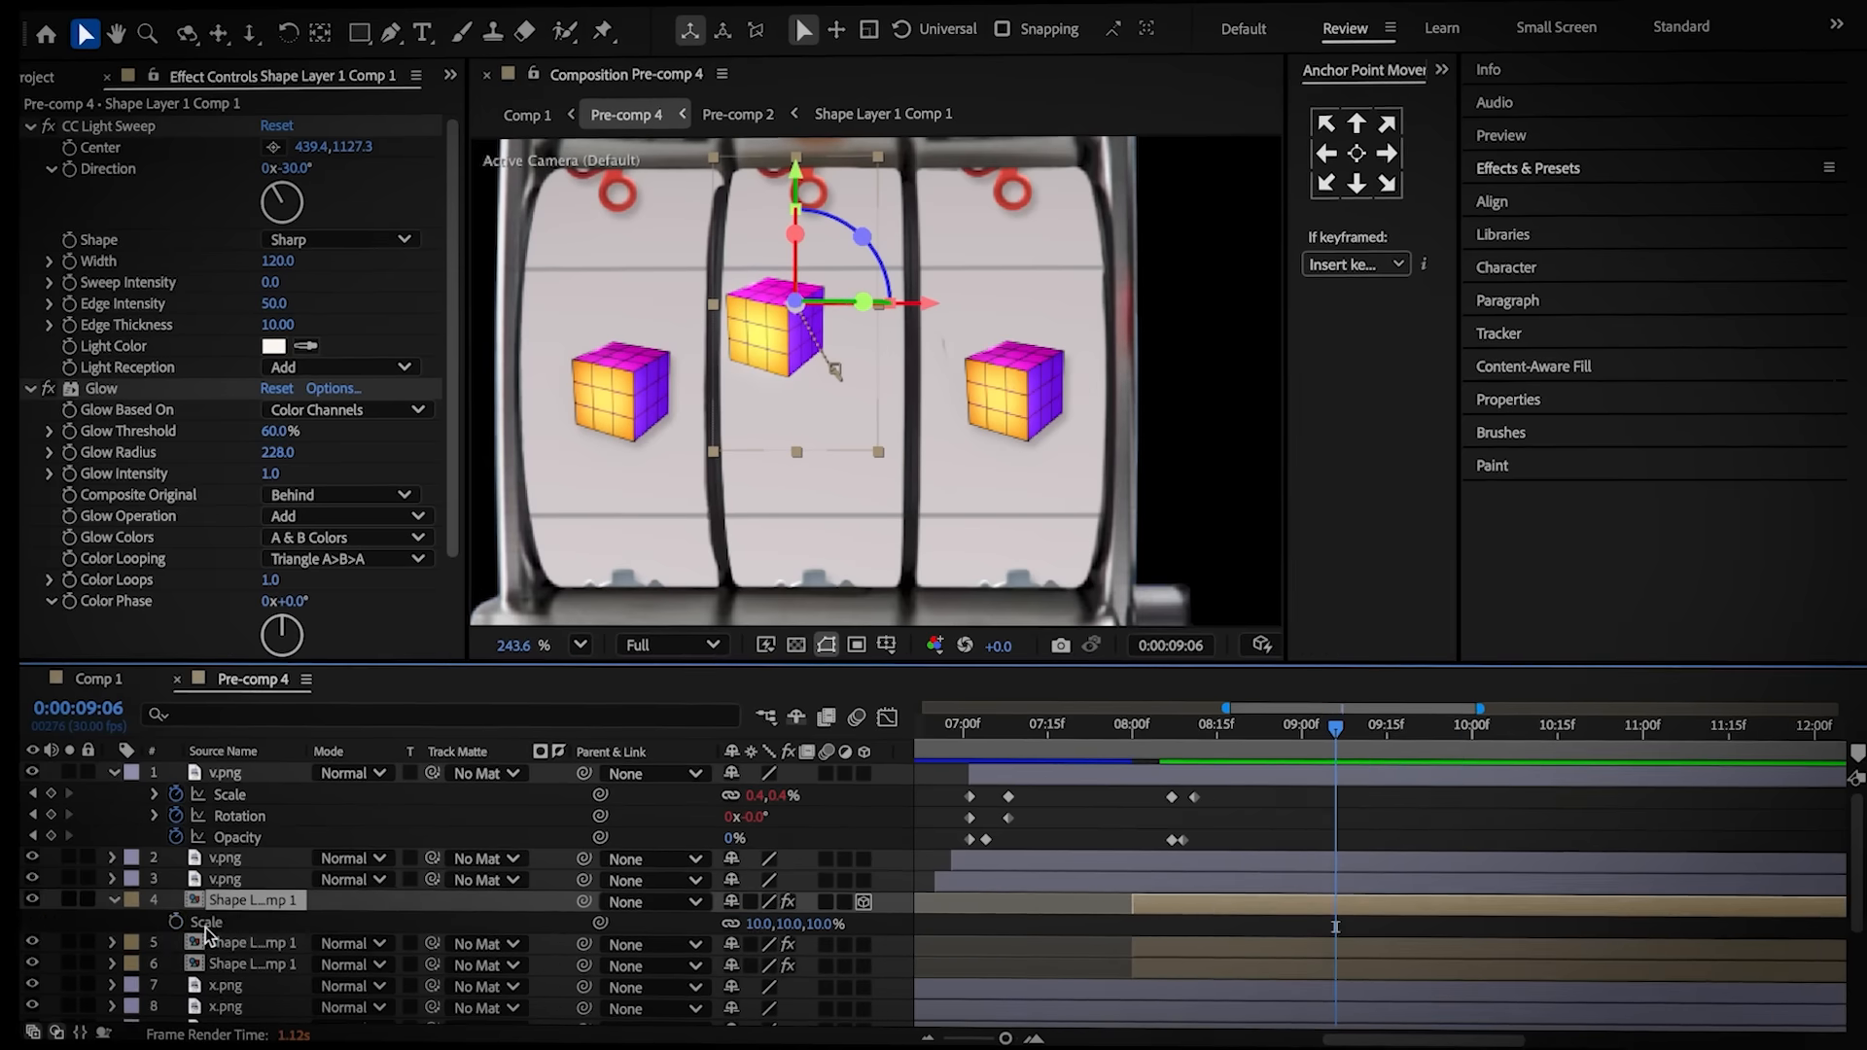
{"action": "left_click", "coordinate": [193, 916]}
{"action": "key", "text": "u"}
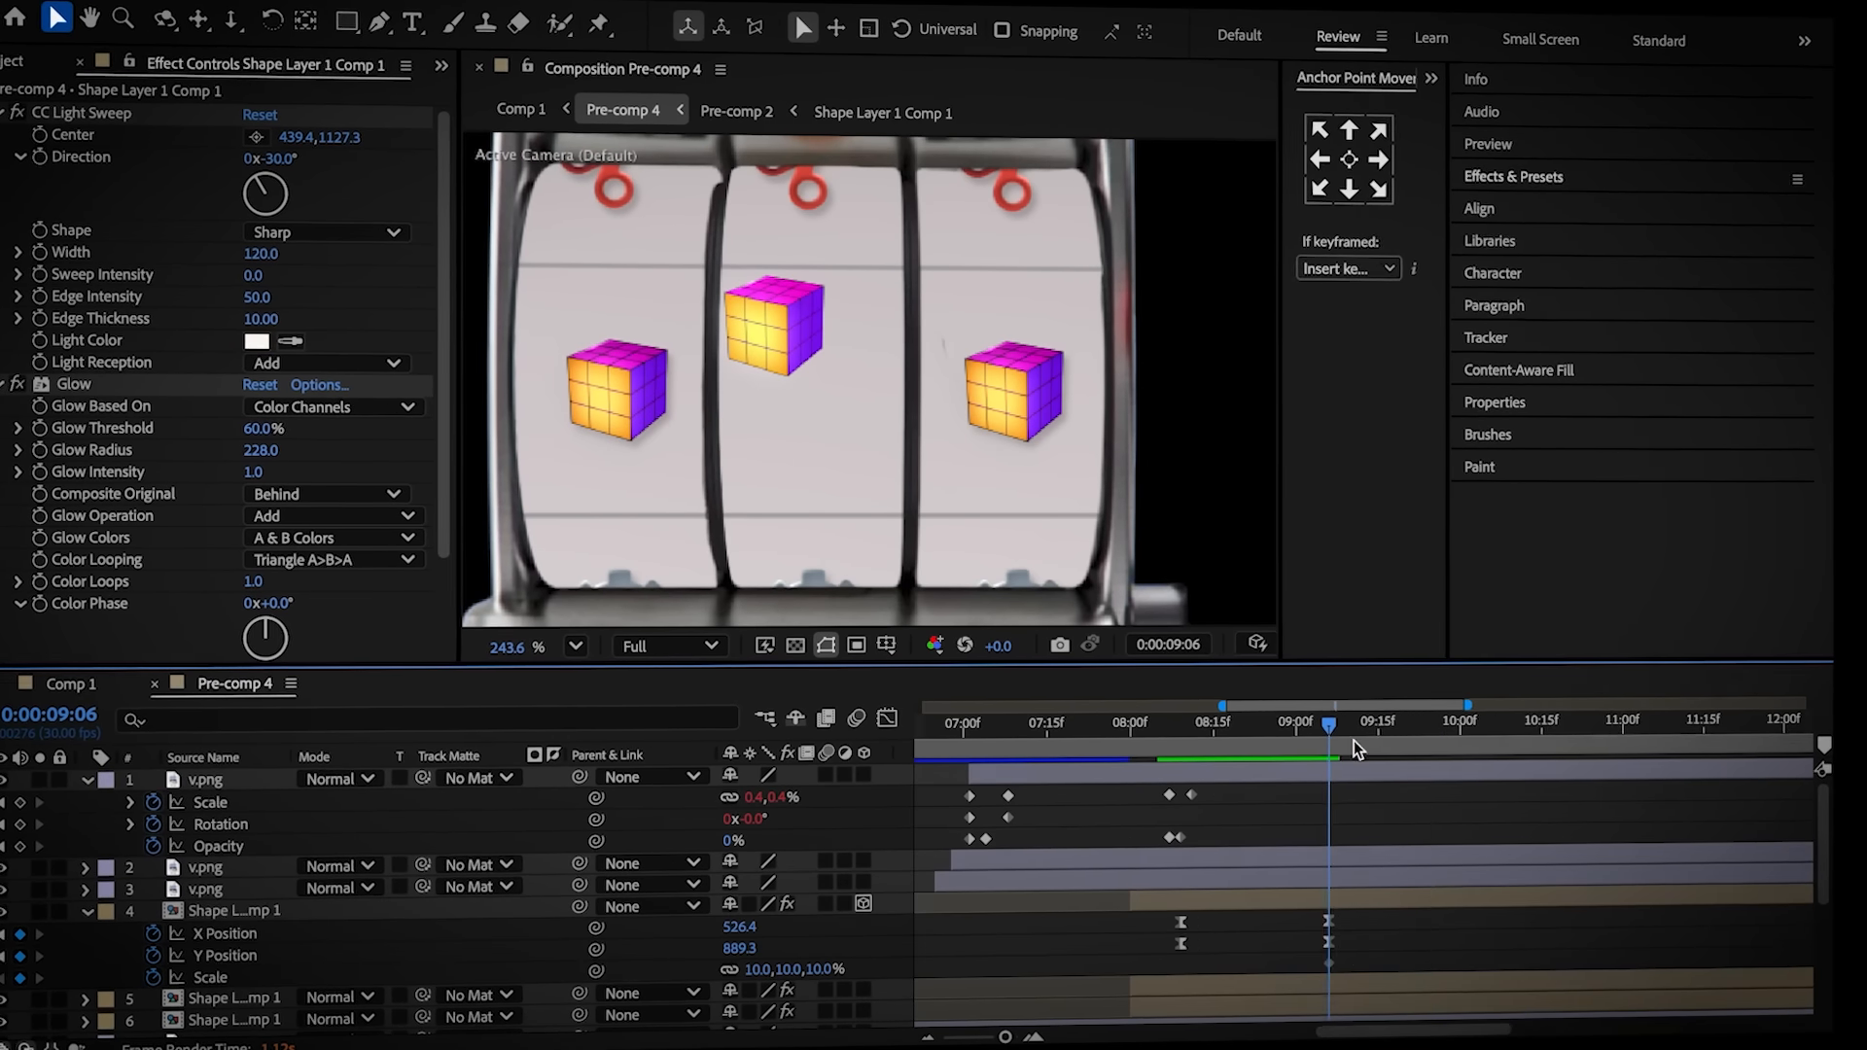
At 0:00:10:04, set the middle cube's X Position to 551.4, Y Position to 929.3 and Scale to 50%
{"action": "left_click", "coordinate": [1478, 739]}
{"action": "left_click_drag", "start_coordinate": [747, 928], "coordinate": [769, 963]}
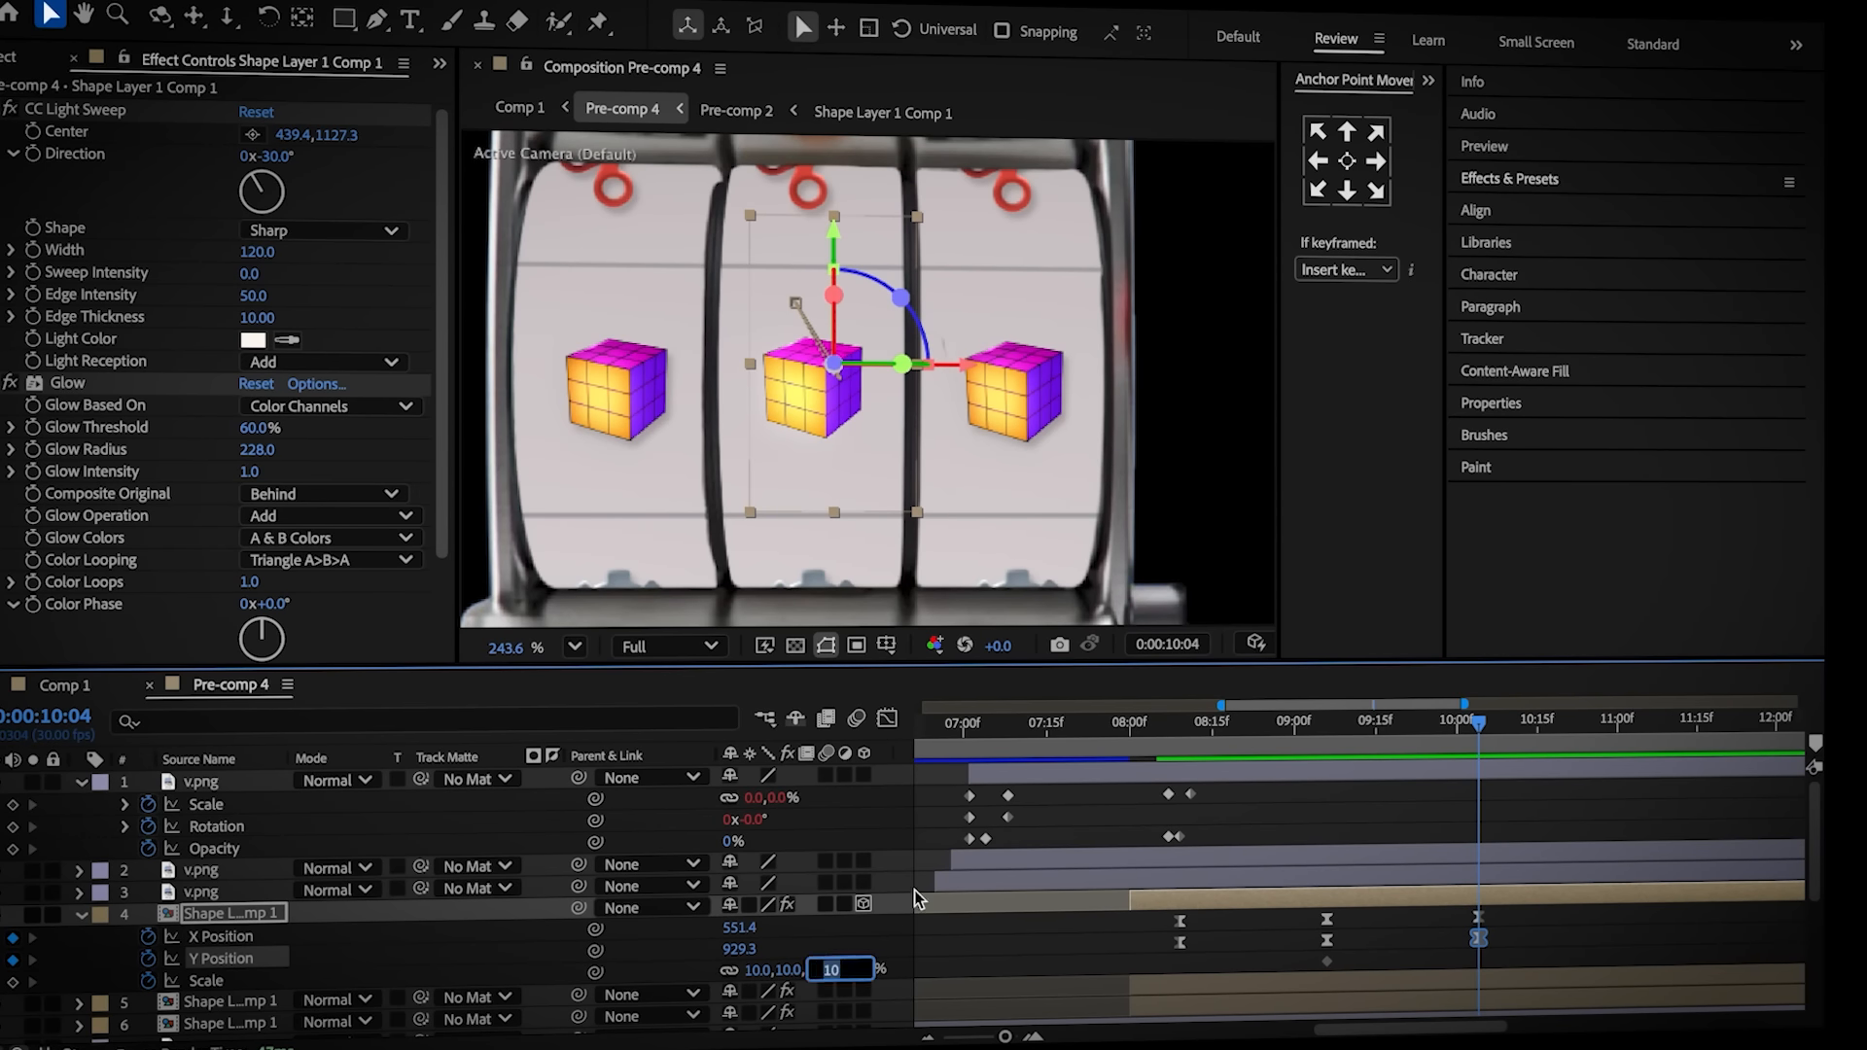
{"action": "key", "text": "Return"}
Ease the middle cube's X Position, Y Position and Scale keyframes and bend their value graph curves between 0:00:09:06 and 0:00:10:04
{"action": "left_click_drag", "start_coordinate": [1503, 908], "coordinate": [1304, 924]}
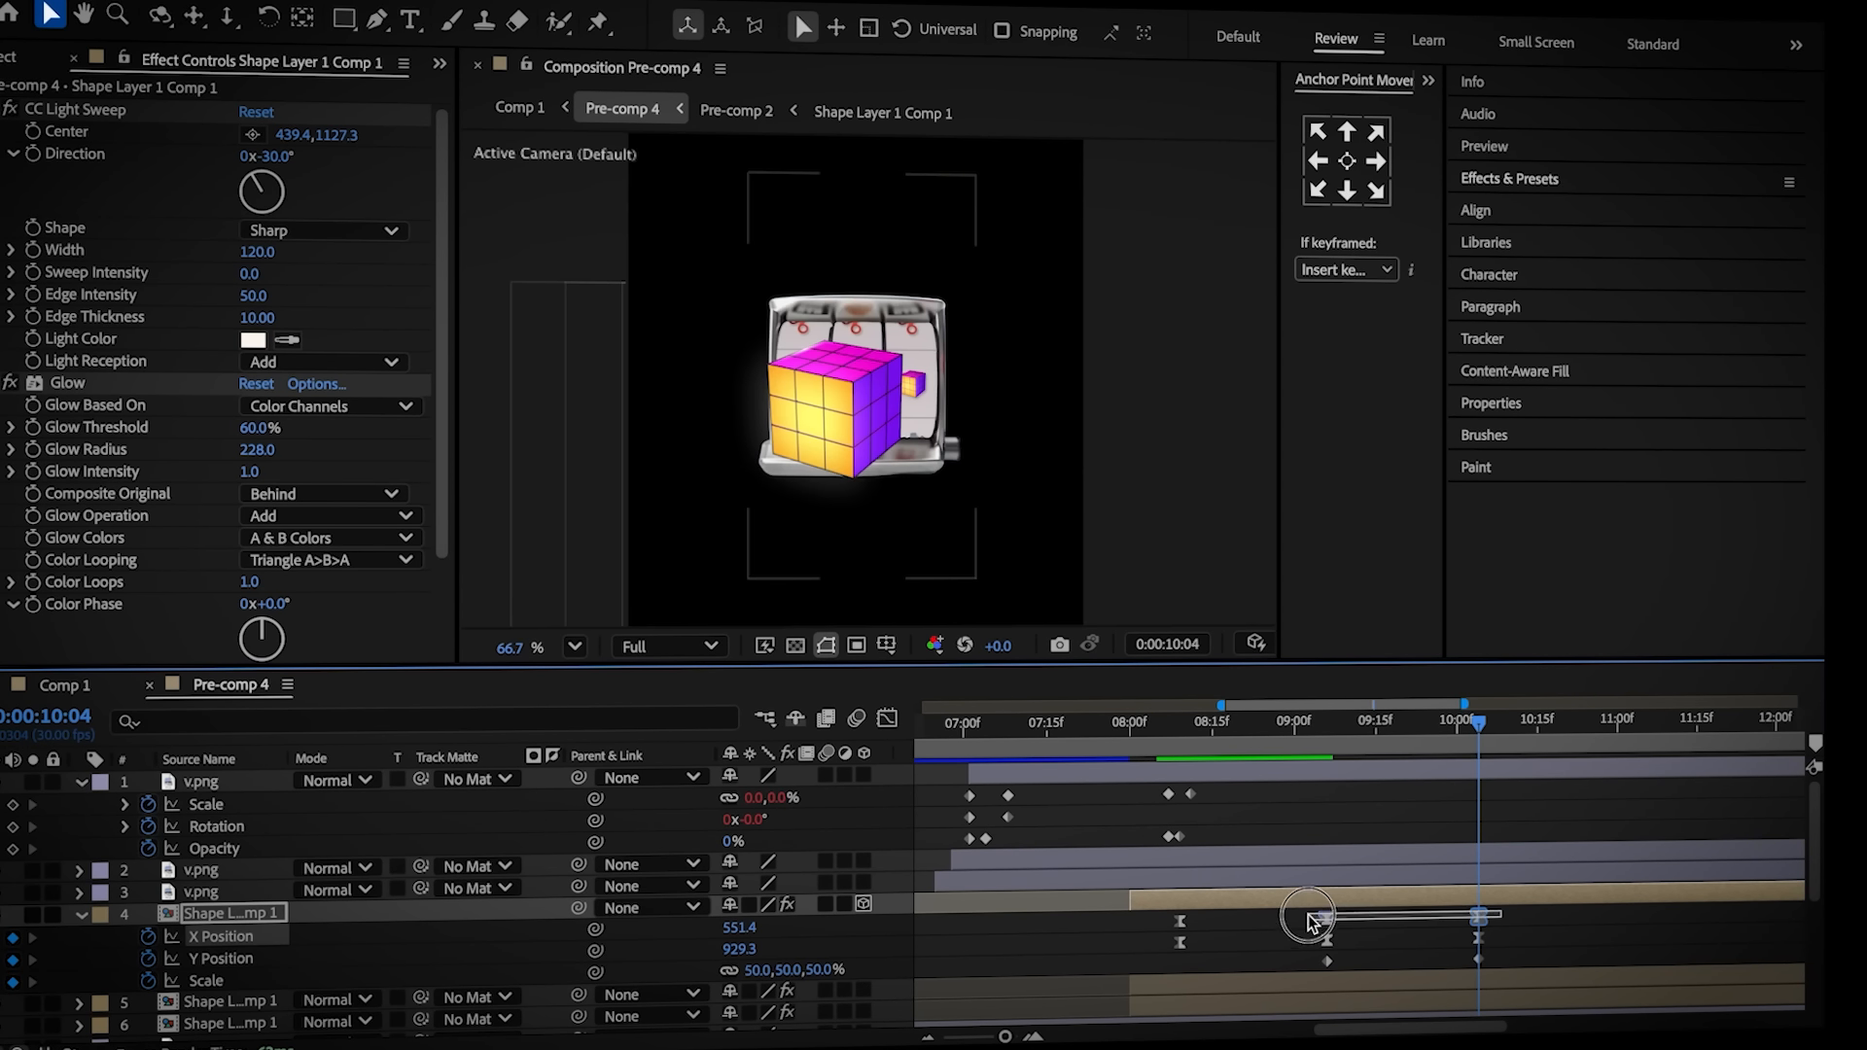
{"action": "key", "text": "shift+F3"}
{"action": "left_click_drag", "start_coordinate": [1440, 799], "coordinate": [1440, 758]}
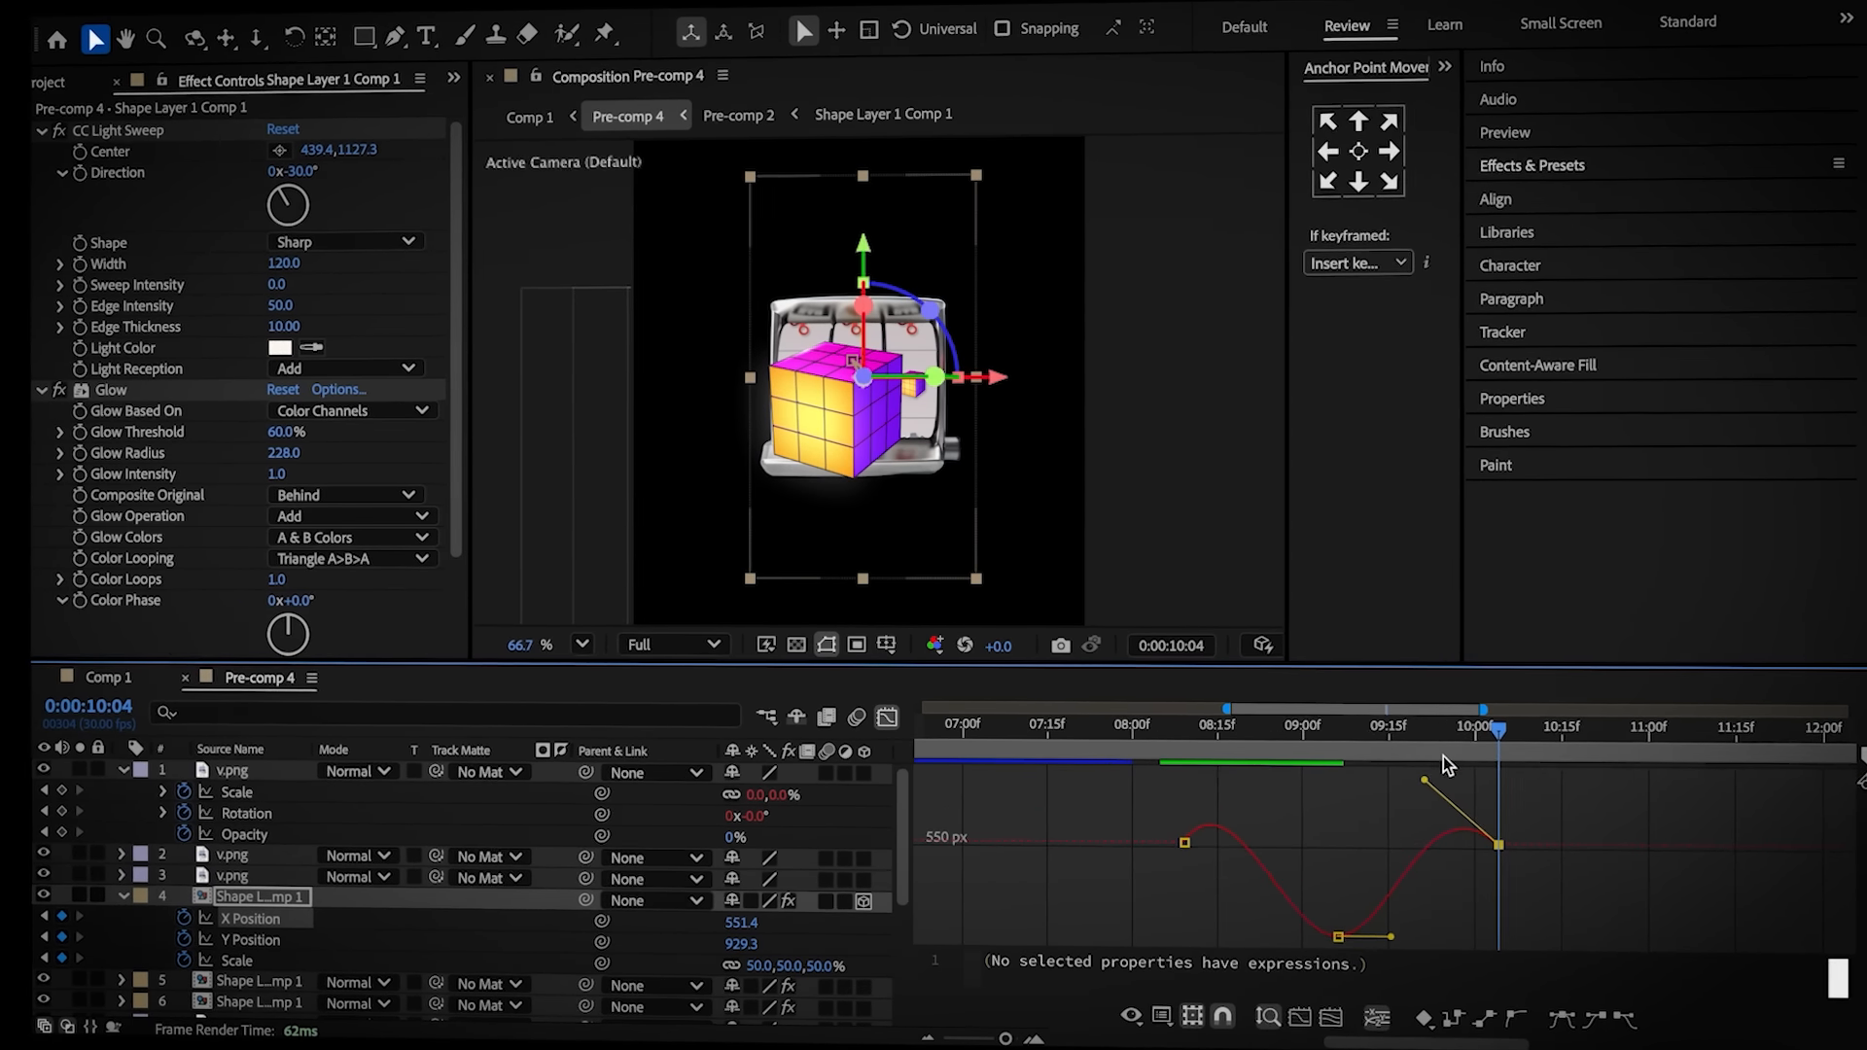
{"action": "left_click", "coordinate": [276, 936]}
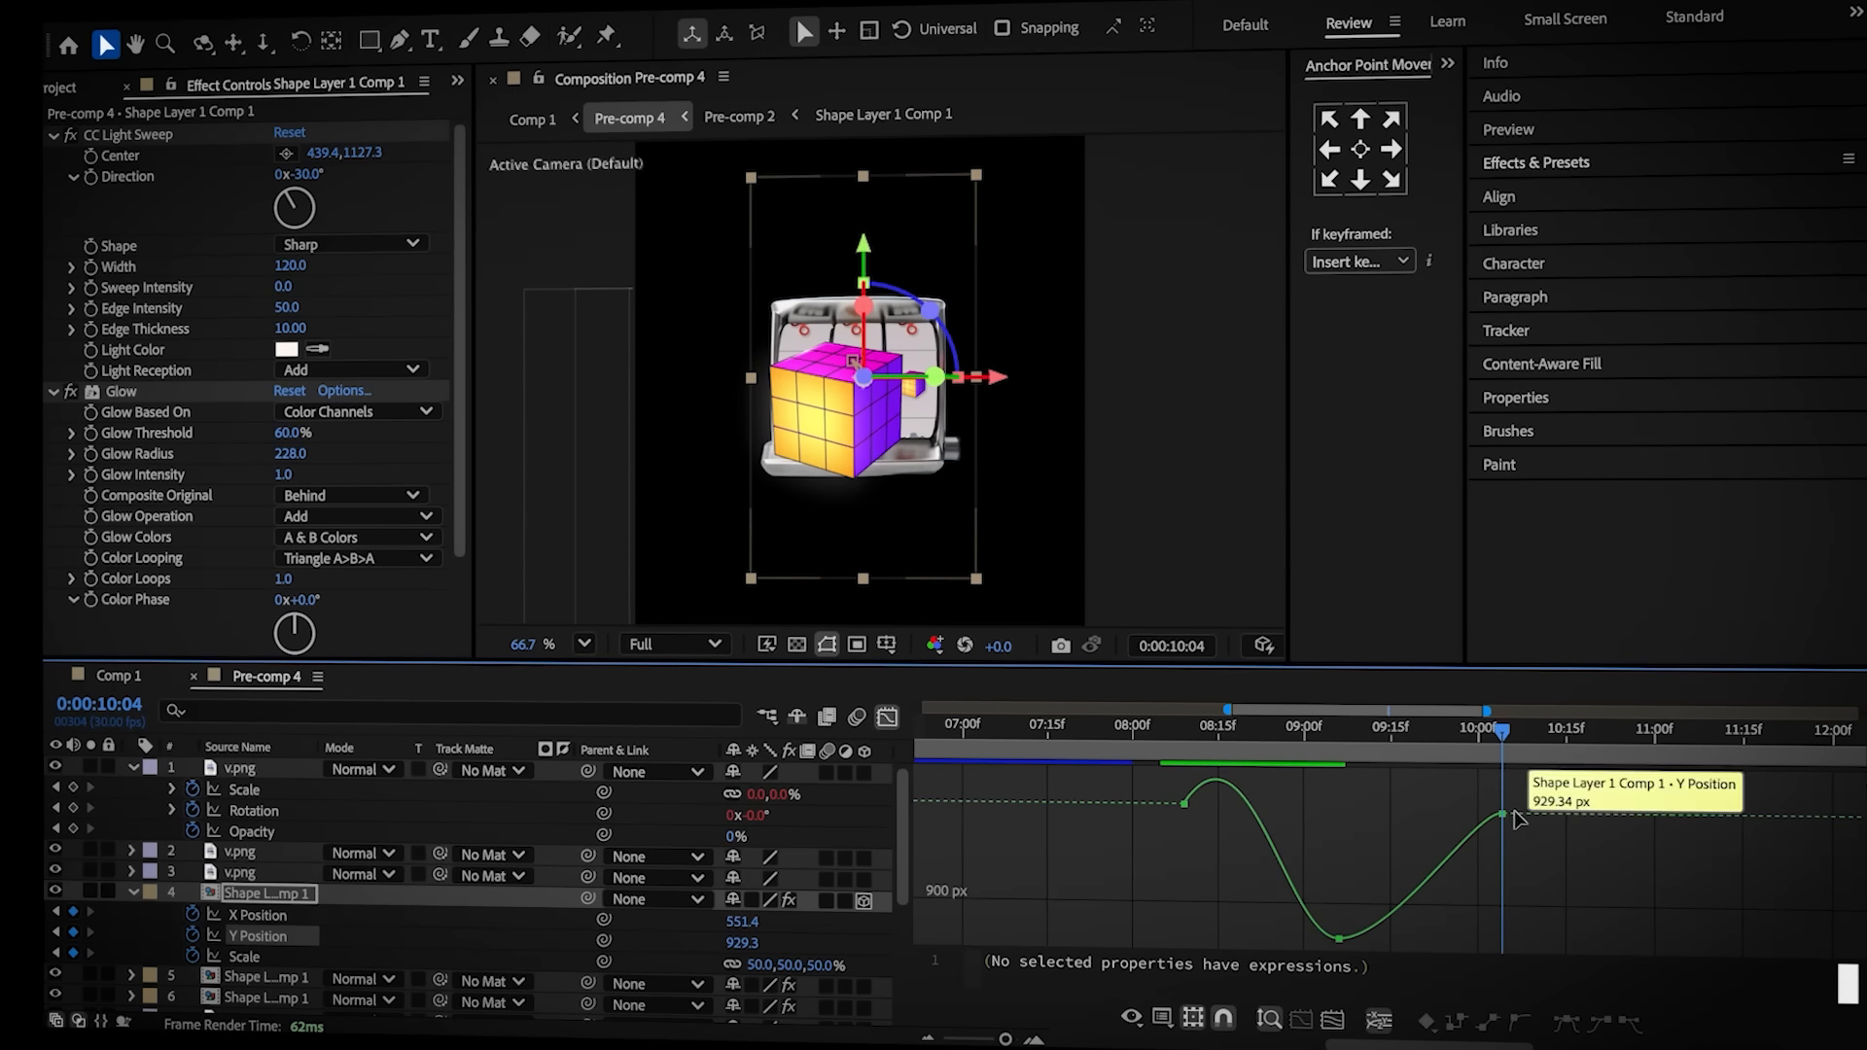
{"action": "double_click", "coordinate": [1500, 820]}
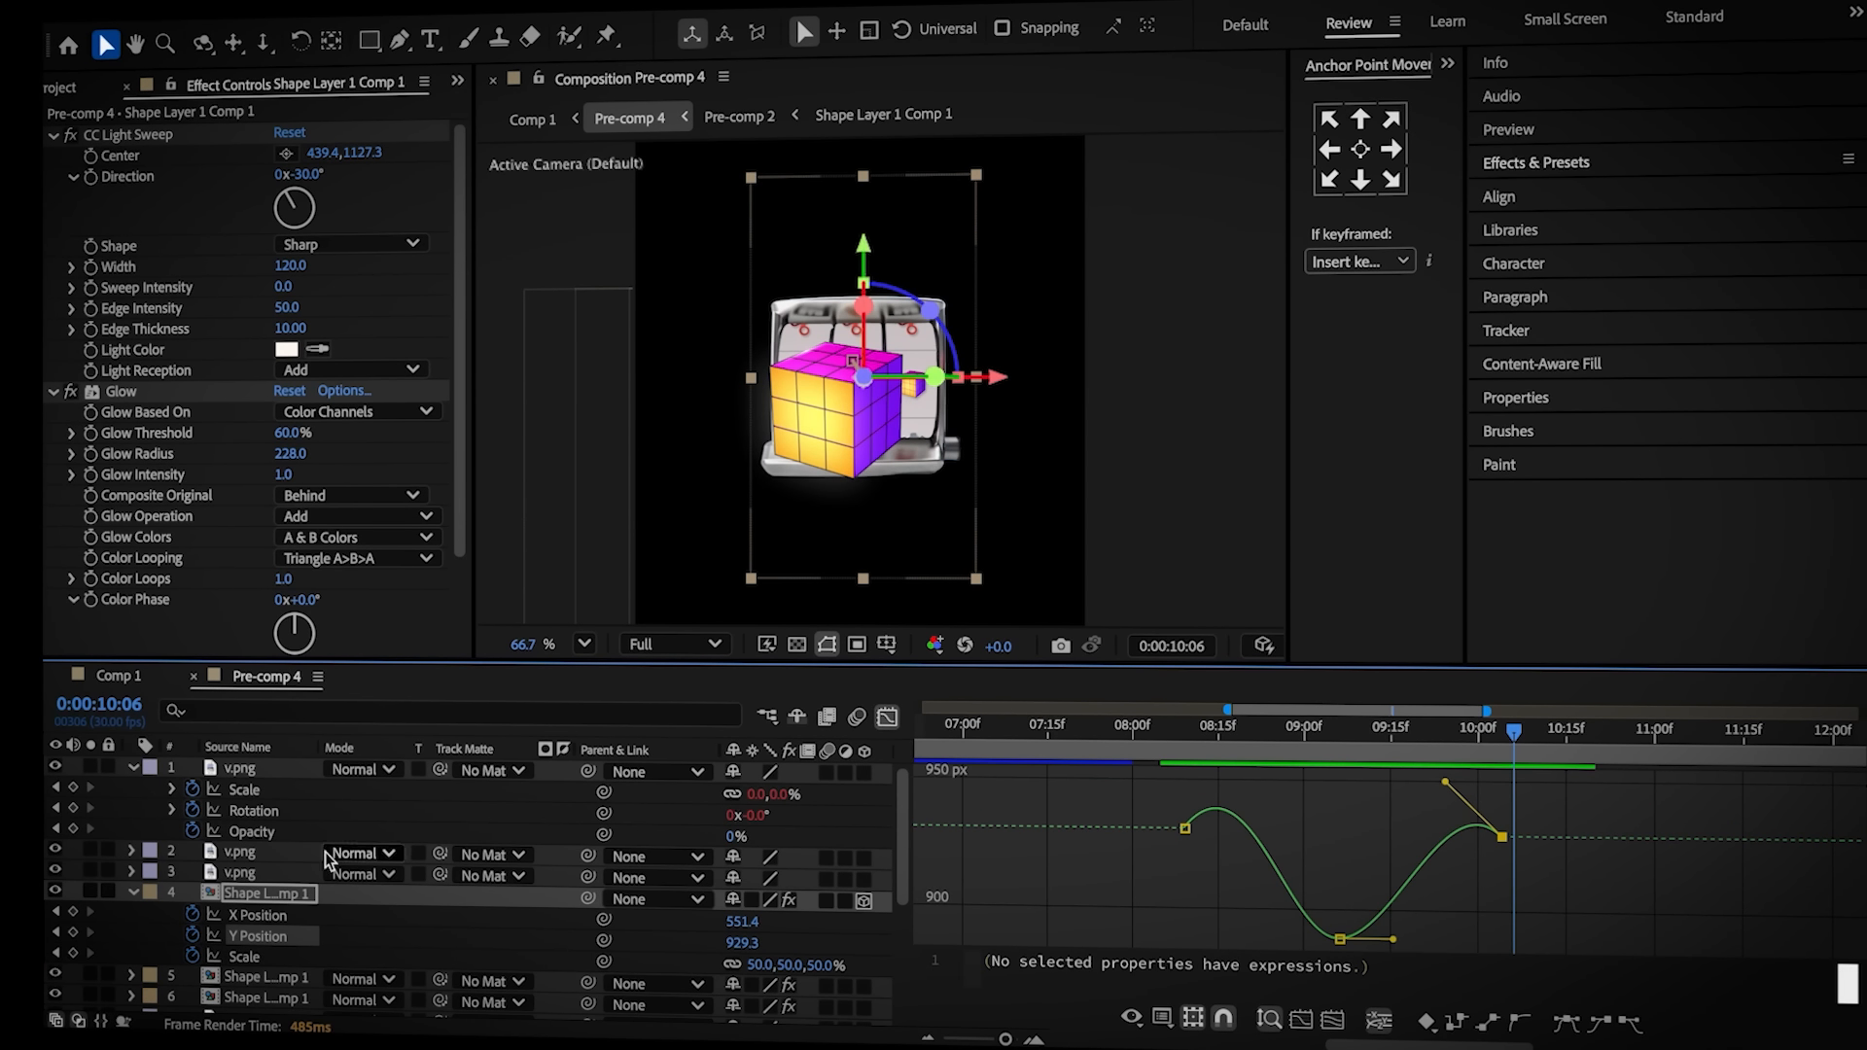
{"action": "left_click", "coordinate": [1421, 858]}
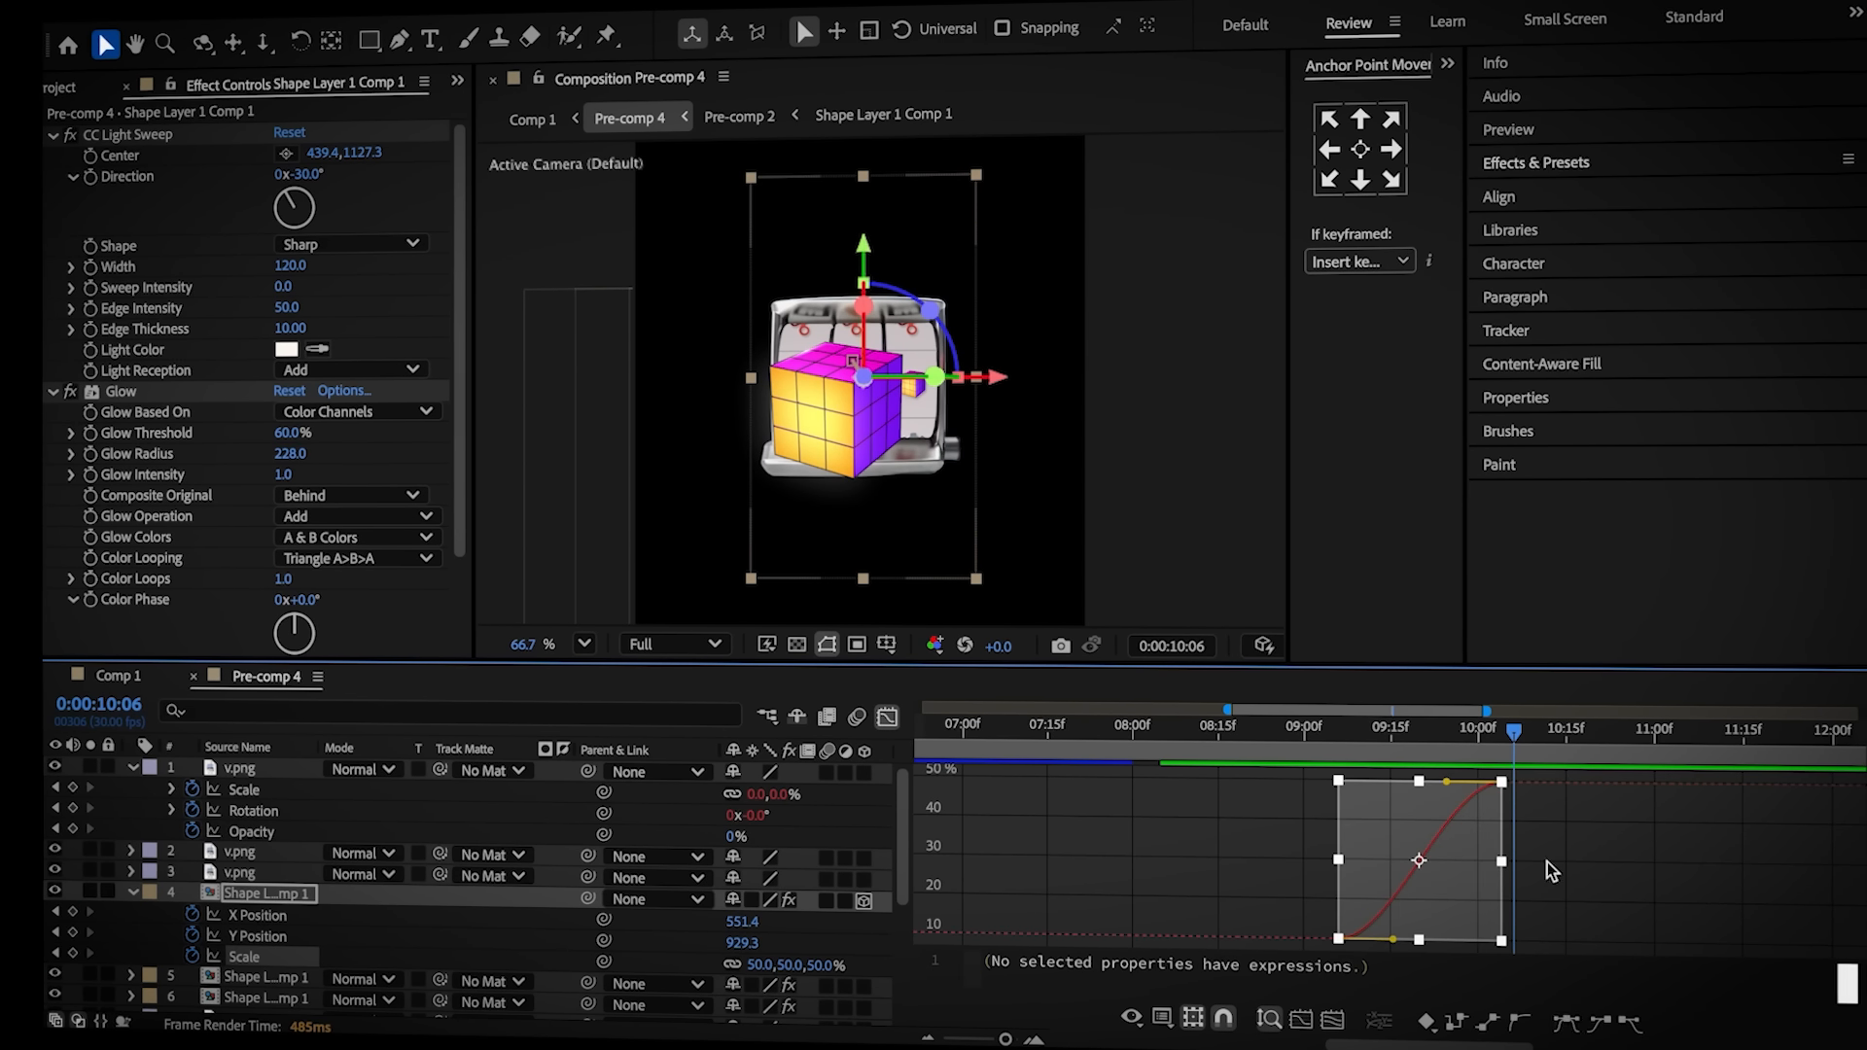
{"action": "left_click", "coordinate": [1501, 782]}
{"action": "left_click_drag", "start_coordinate": [1447, 782], "coordinate": [1417, 692]}
At 0:00:09:06, select all layers below the middle cube's layer and show their Opacity properties
{"action": "left_click_drag", "start_coordinate": [1509, 730], "coordinate": [1334, 768]}
{"action": "key", "text": "shift+F3"}
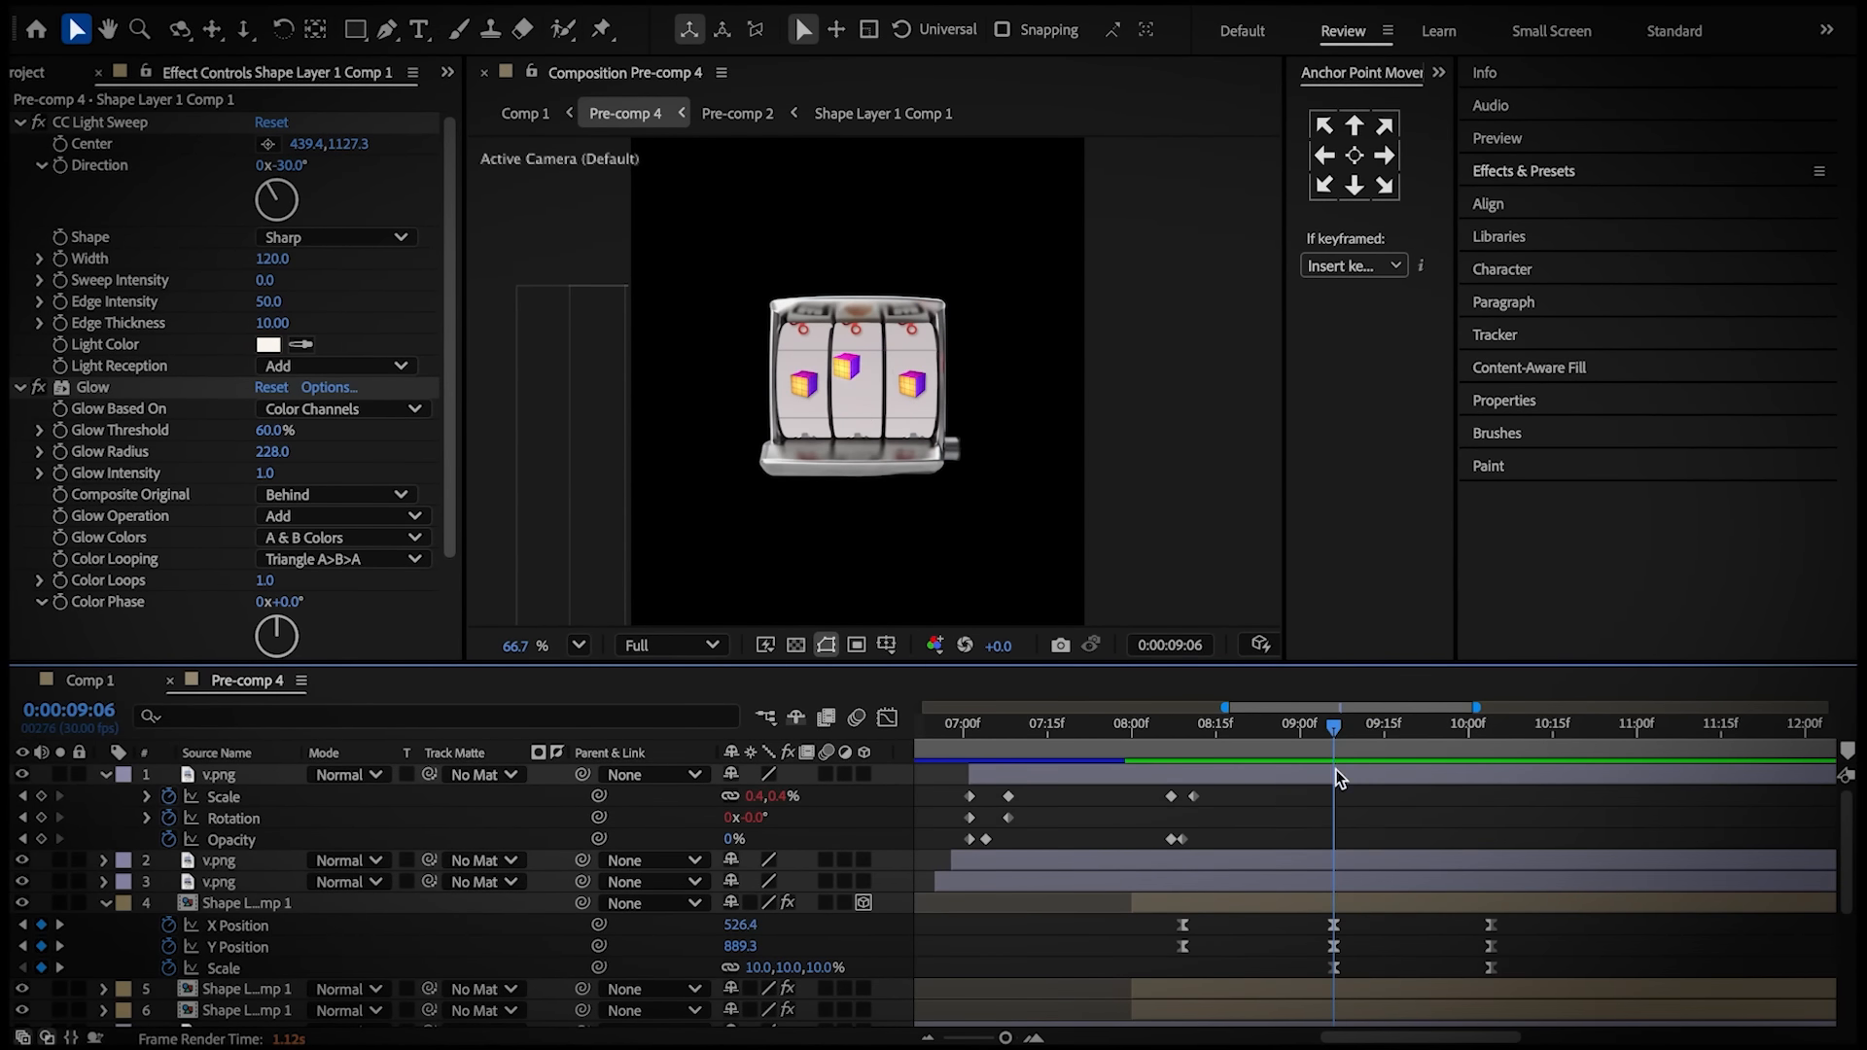
{"action": "scroll", "coordinate": [1333, 807], "scroll_direction": "down", "scroll_amount": 4}
{"action": "left_click", "coordinate": [1333, 823]}
{"action": "scroll", "coordinate": [1337, 895], "scroll_direction": "down", "scroll_amount": 1}
{"action": "left_click", "coordinate": [1341, 1021], "text": "shift"}
{"action": "key", "text": "t"}
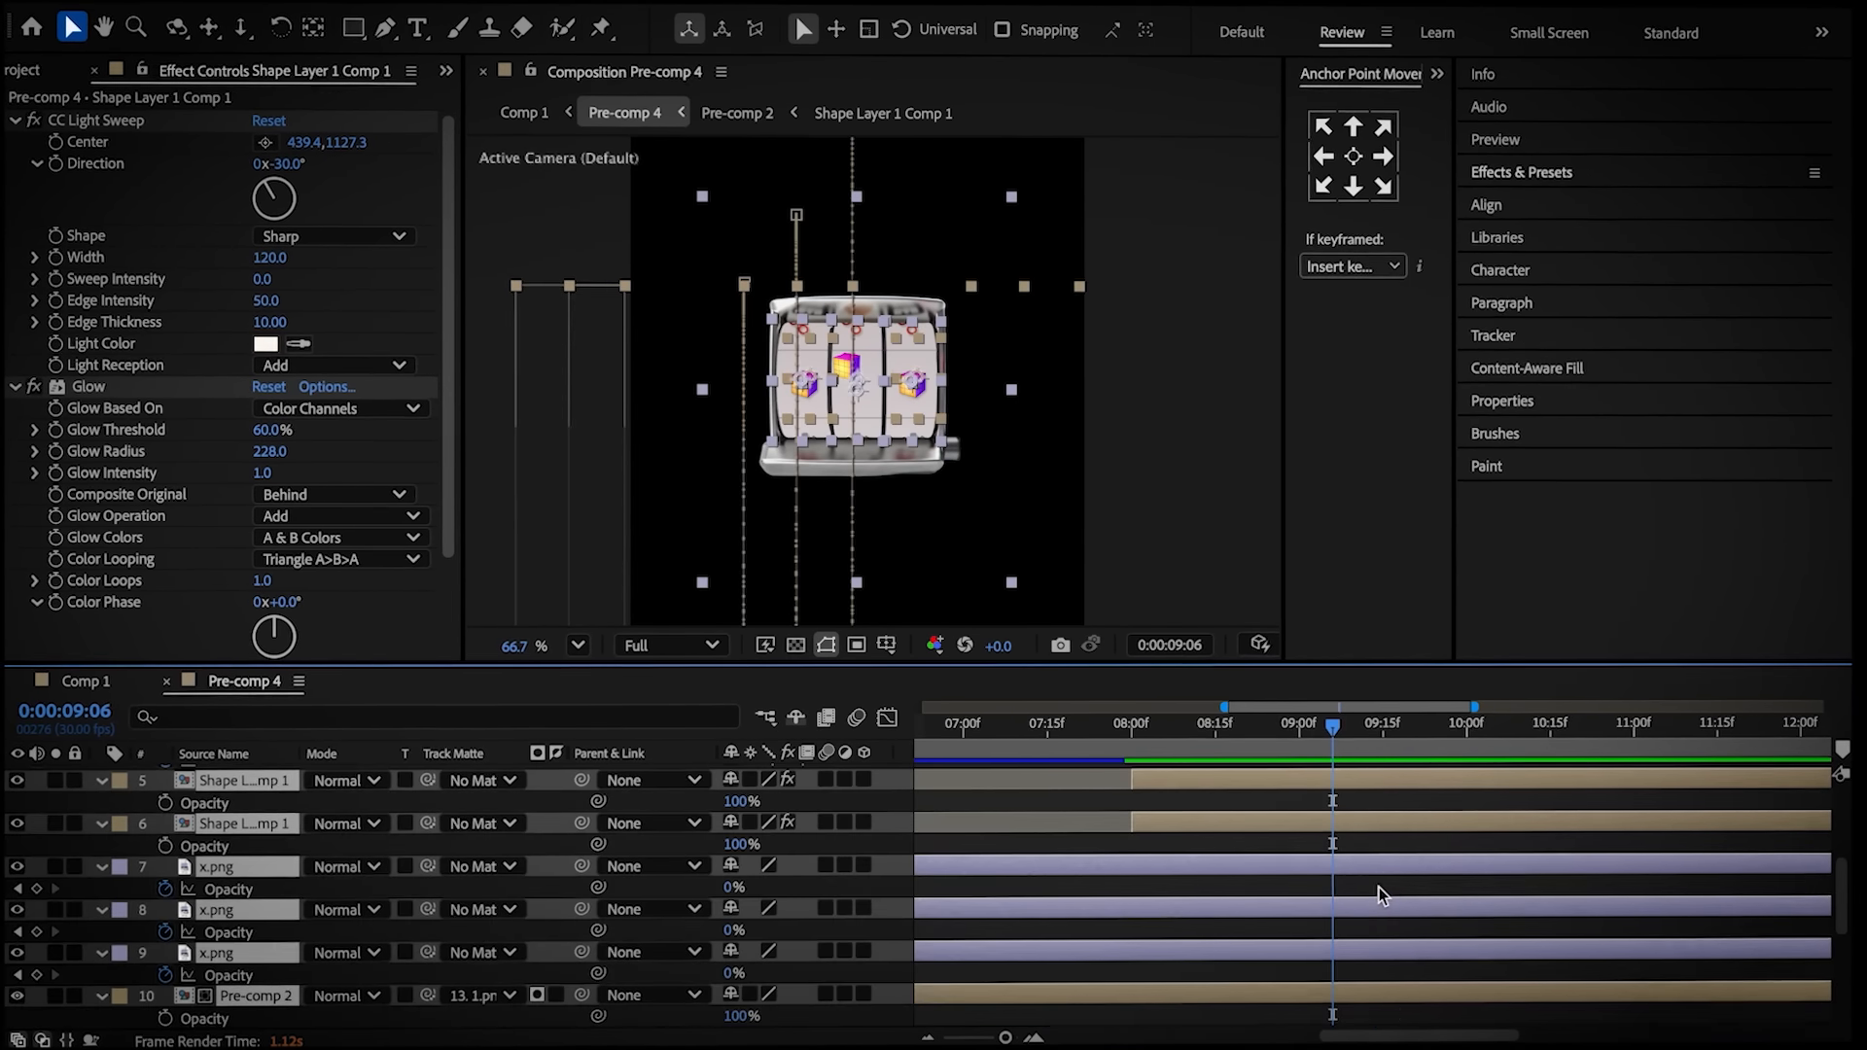
Keyframe the selected layers' Opacity at 0:00:09:06 and lower it to 0% at 0:00:09:09
{"action": "scroll", "coordinate": [1381, 894], "scroll_direction": "up", "scroll_amount": 3}
{"action": "left_click", "coordinate": [165, 864]}
{"action": "scroll", "coordinate": [58, 876], "scroll_direction": "down", "scroll_amount": 3}
{"action": "left_click", "coordinate": [37, 893]}
{"action": "scroll", "coordinate": [1329, 768], "scroll_direction": "up", "scroll_amount": 1}
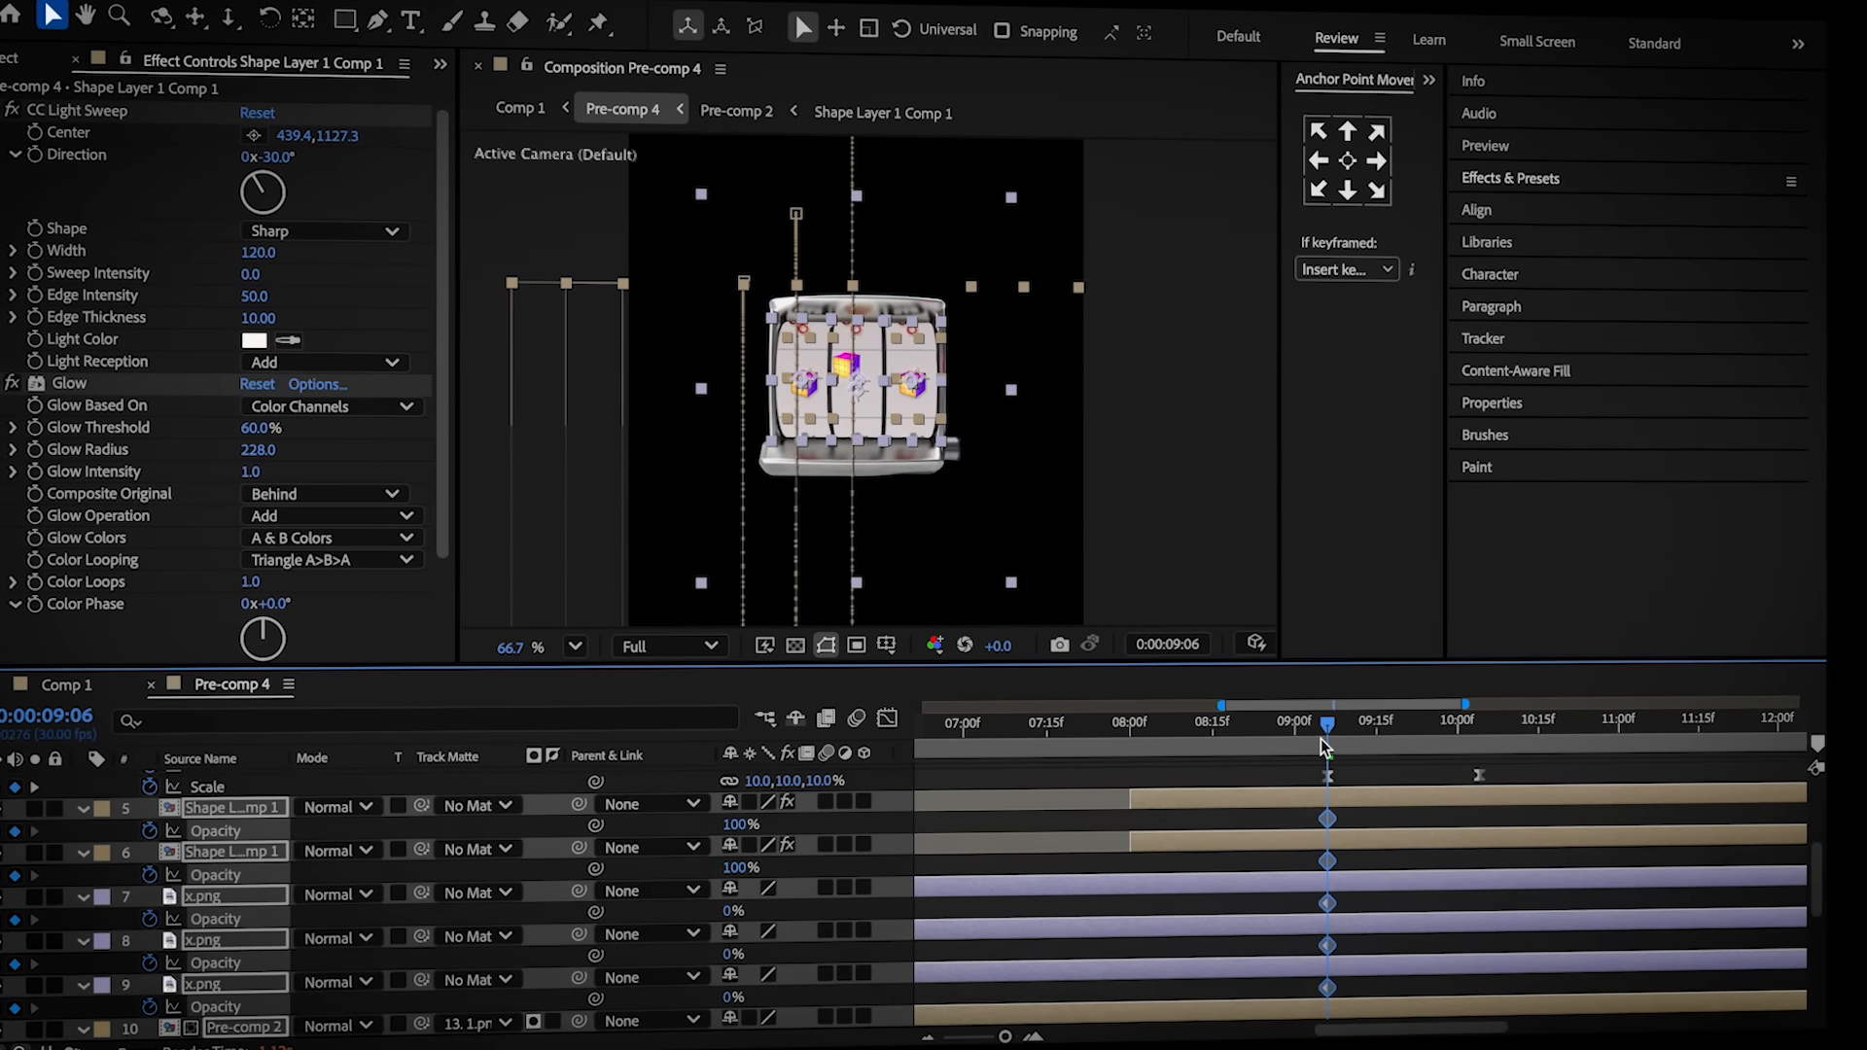
{"action": "left_click", "coordinate": [1331, 732]}
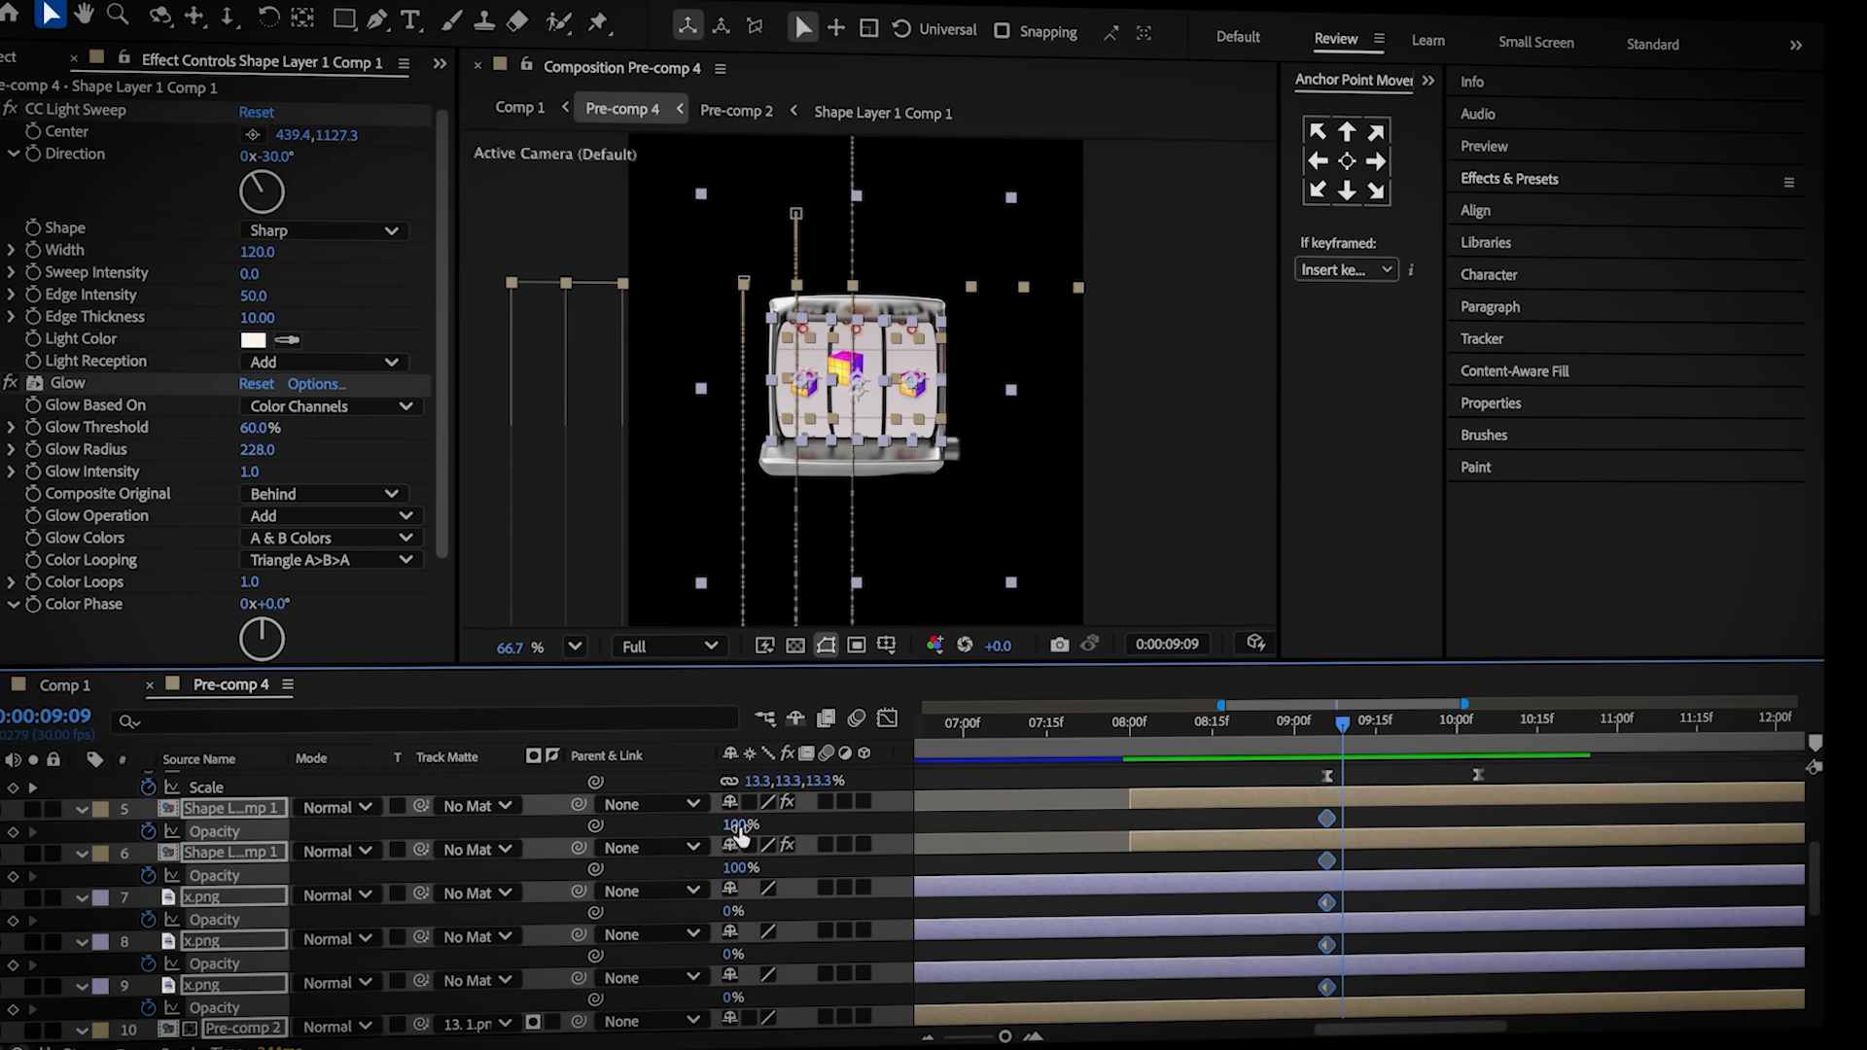
{"action": "left_click_drag", "start_coordinate": [551, 855], "coordinate": [446, 882]}
In Comp 1, fade out Shape Layer 5 and Shape Layer 6 with Opacity keyframes at 0:00:09:06 and 0% at 0:00:09:09
{"action": "left_click", "coordinate": [72, 686]}
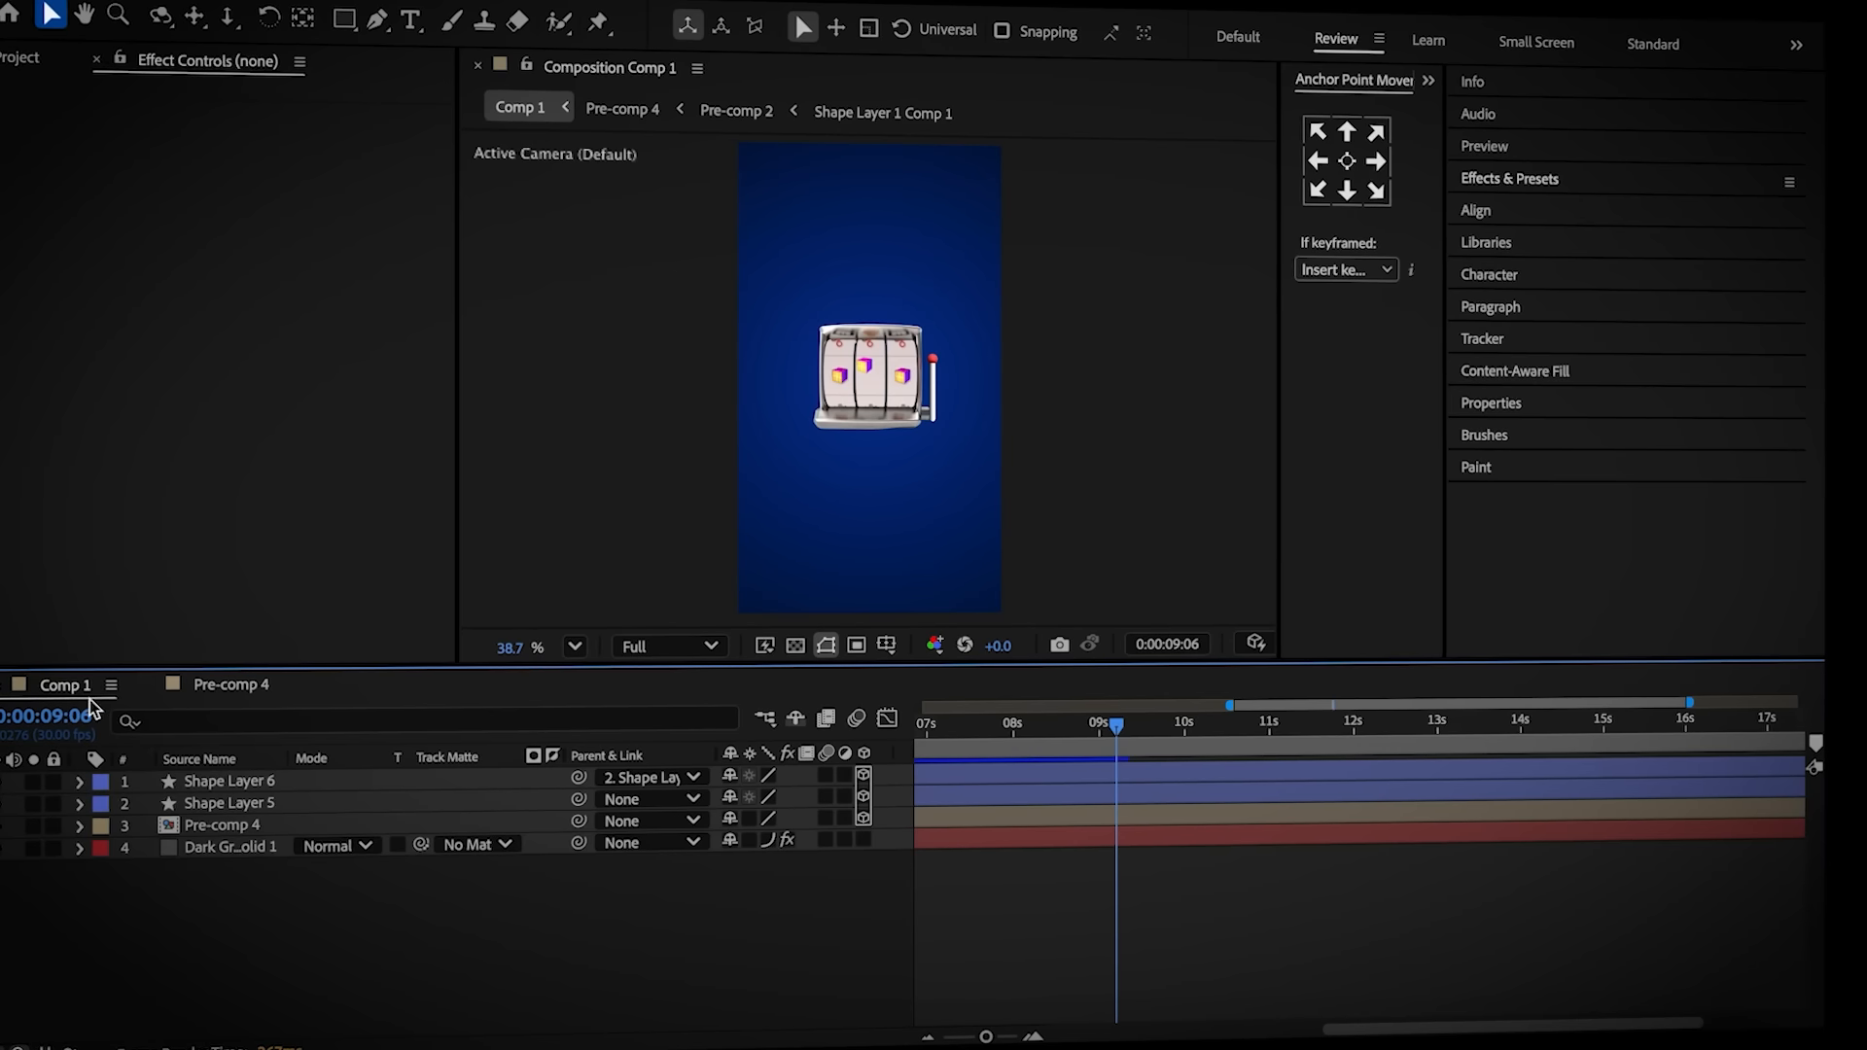
{"action": "left_click", "coordinate": [1114, 799]}
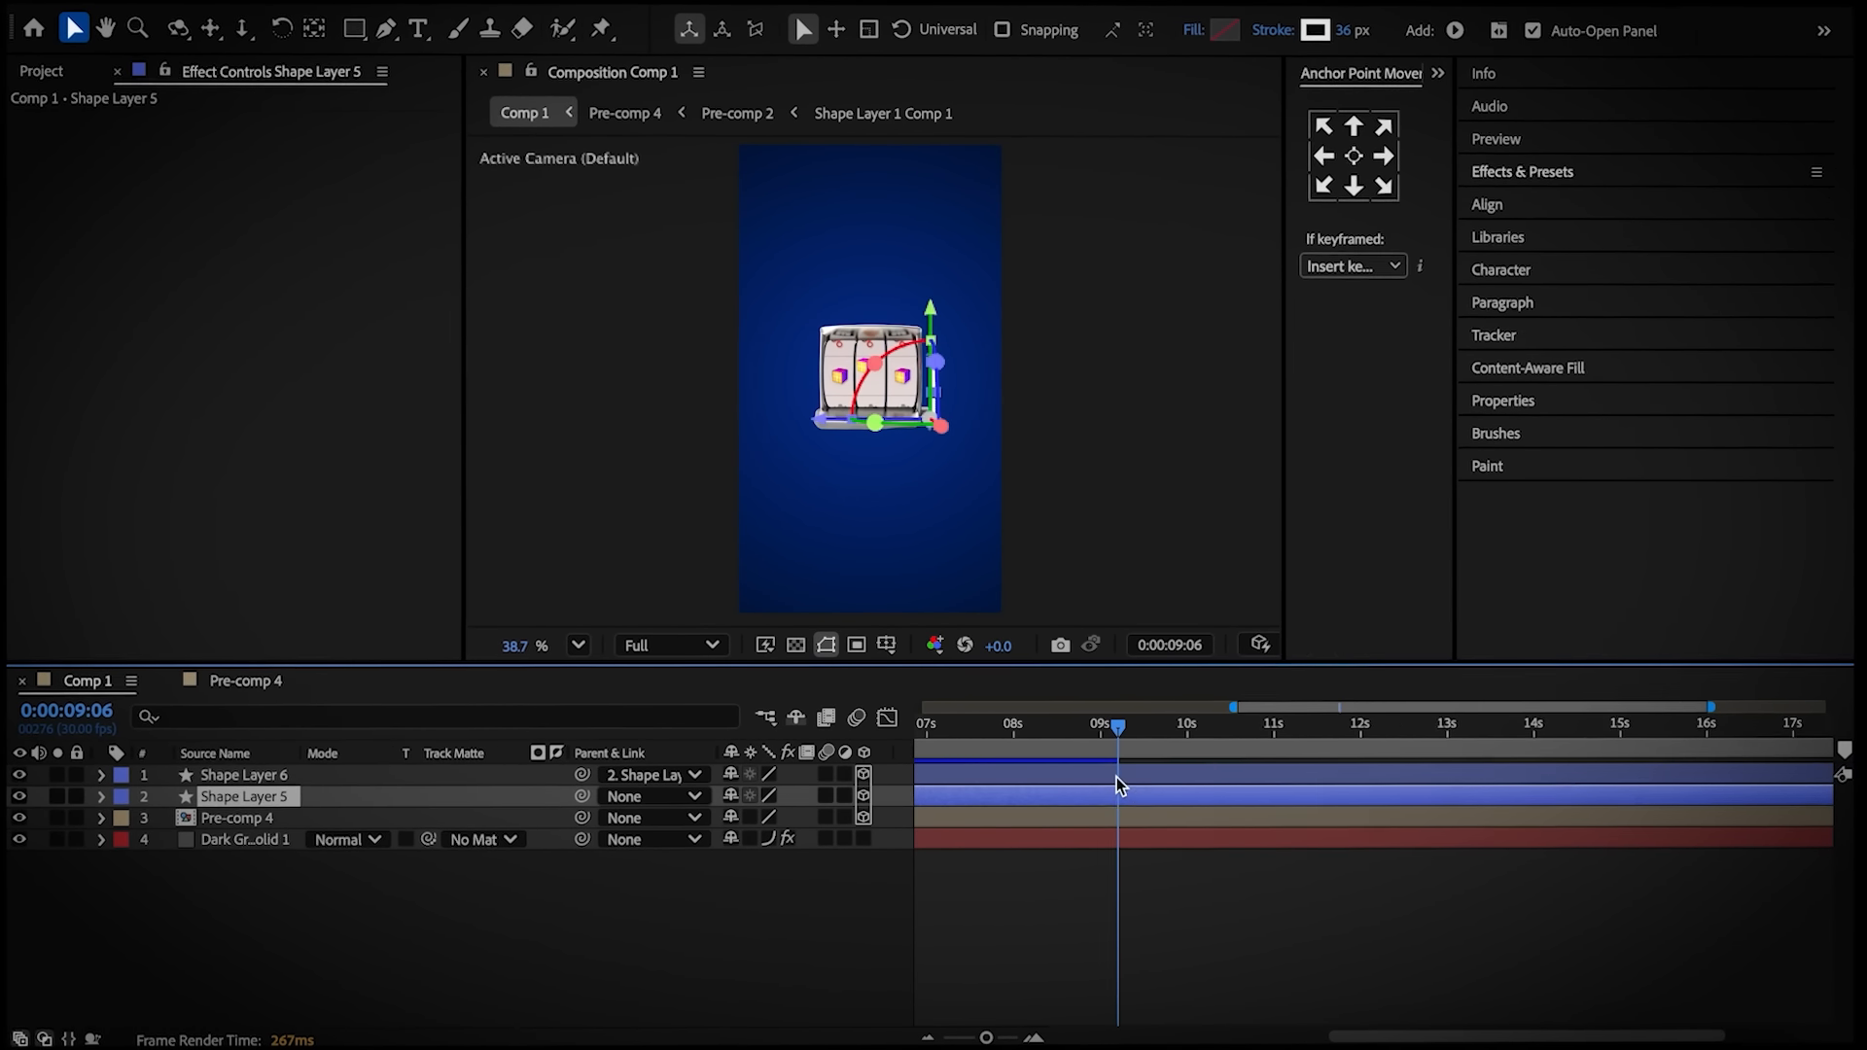
{"action": "left_click", "coordinate": [1117, 777], "text": "shift"}
{"action": "key", "text": "t"}
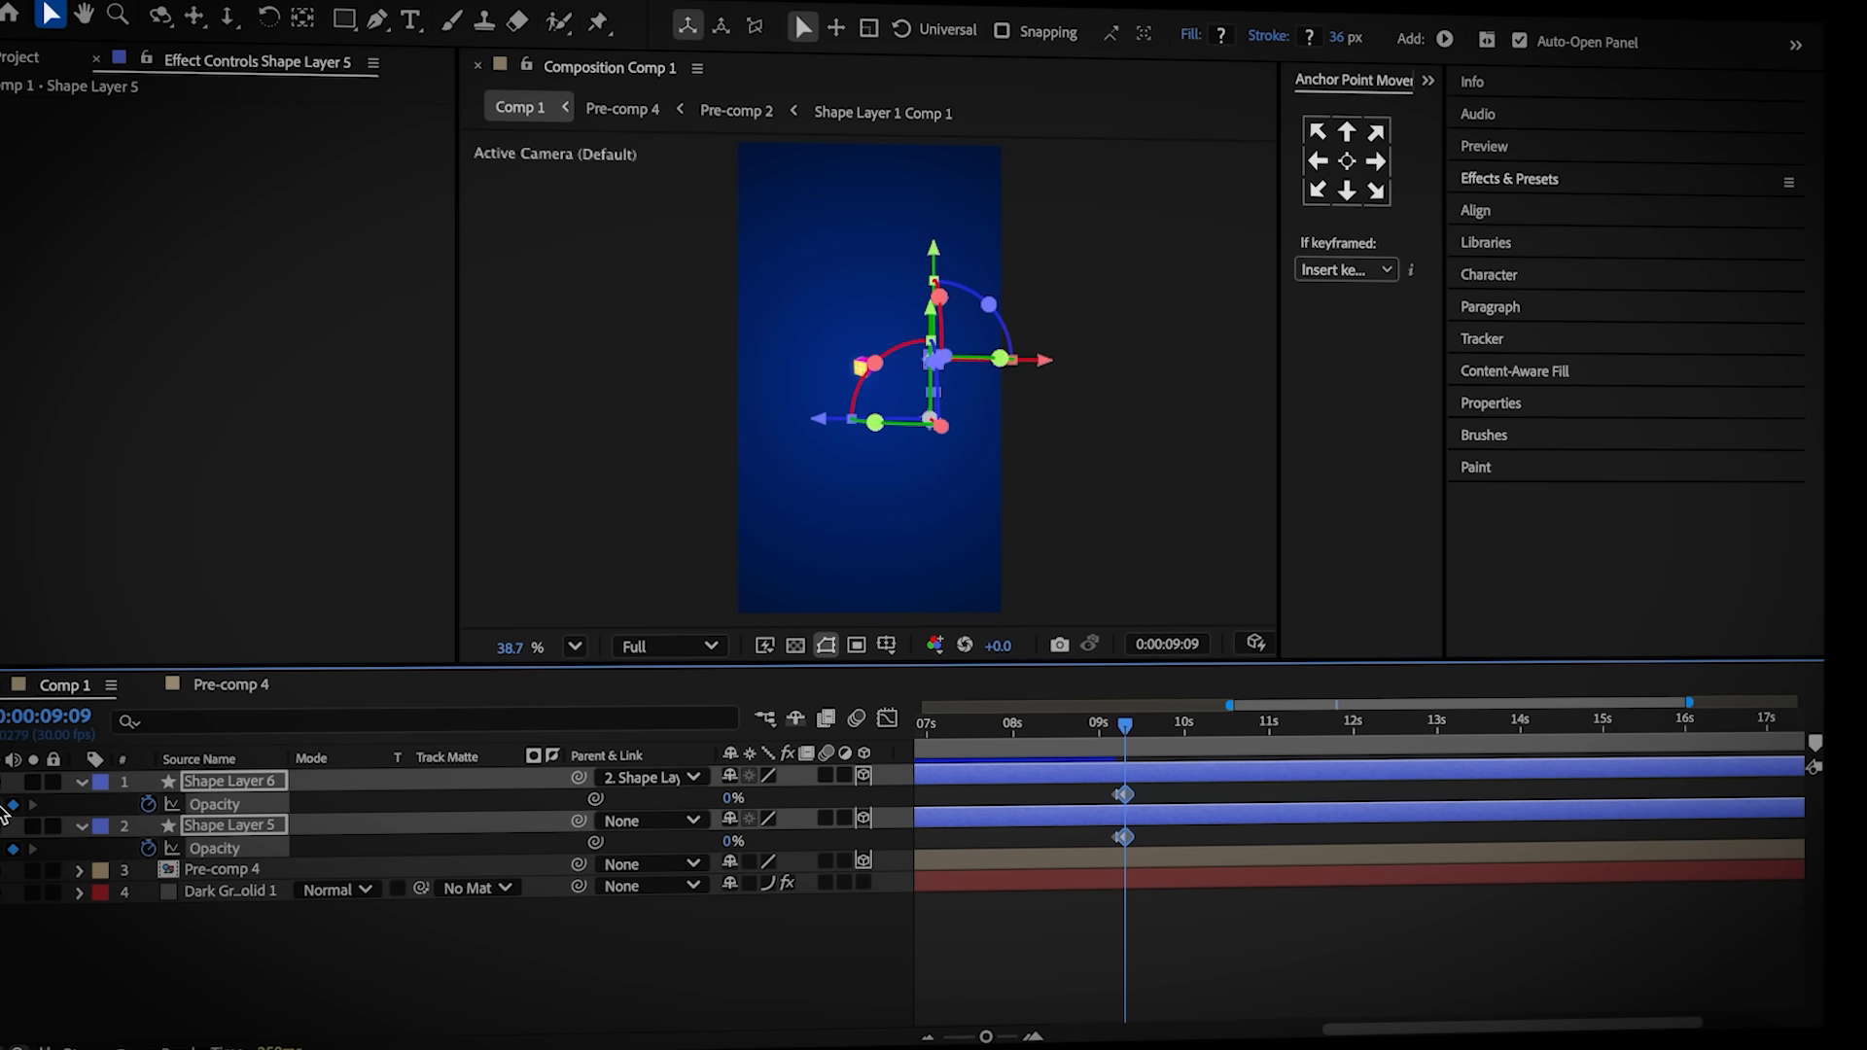
{"action": "left_click", "coordinate": [82, 784]}
Duplicate the Dark Gray Solid 1 background and remove the Gradient Ramp effect from the upper copy
{"action": "left_click", "coordinate": [1041, 842]}
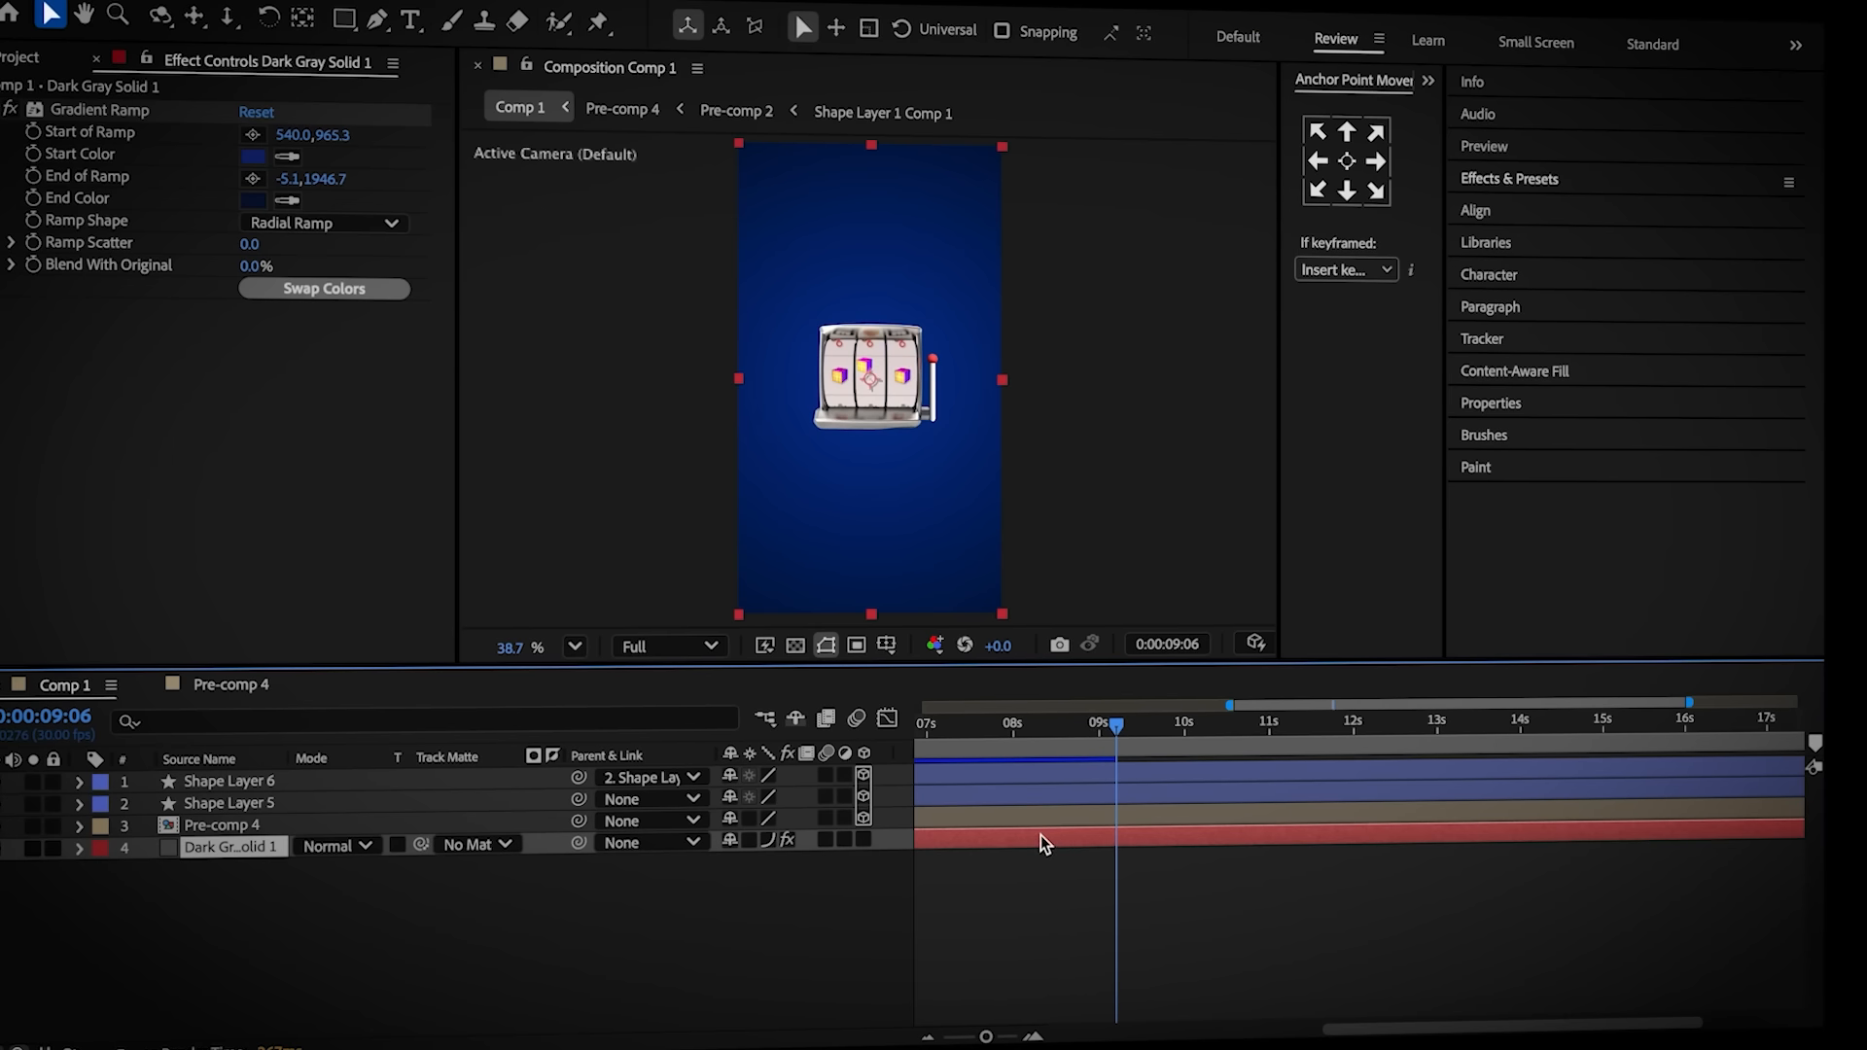
{"action": "key", "text": "ctrl+d"}
{"action": "left_click", "coordinate": [77, 110]}
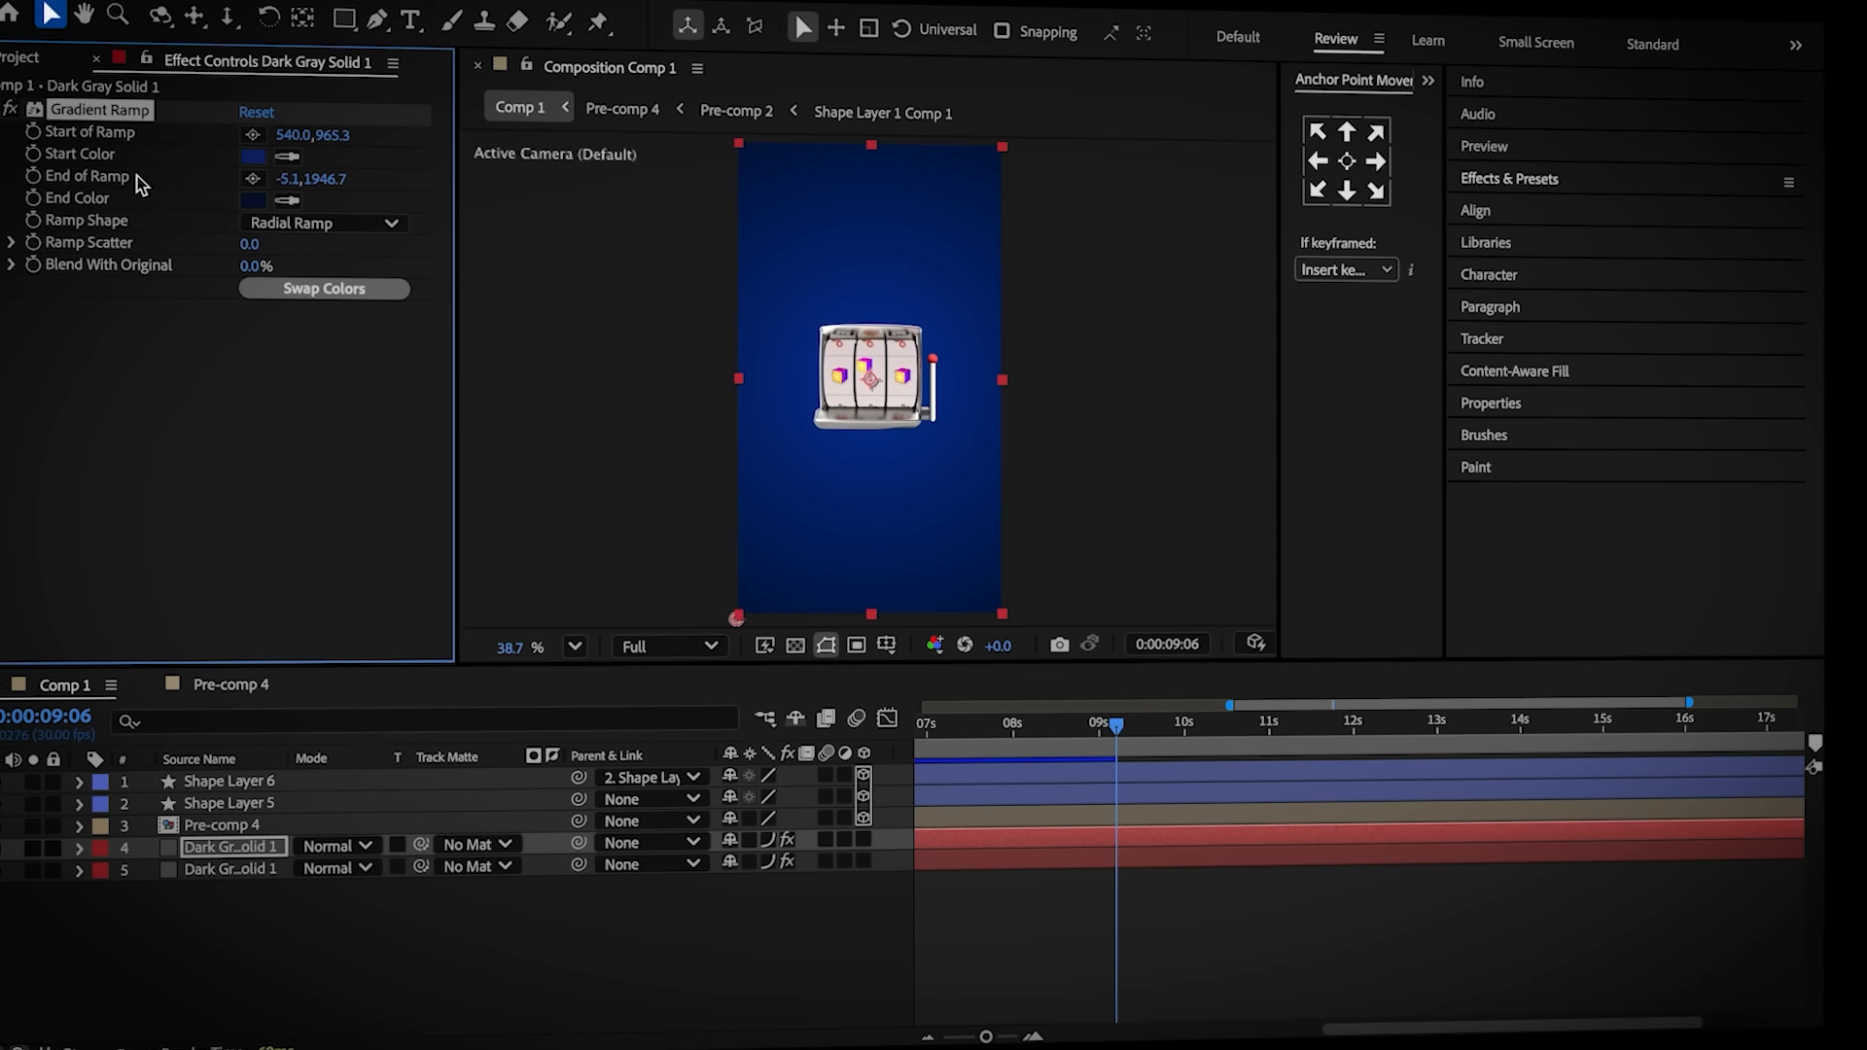
{"action": "key", "text": "Delete"}
Apply the 4-Color Gradient effect to the upper background solid
{"action": "left_click", "coordinate": [1620, 182]}
{"action": "left_click", "coordinate": [1610, 206]}
{"action": "type", "text": "4"}
{"action": "double_click", "coordinate": [1597, 383]}
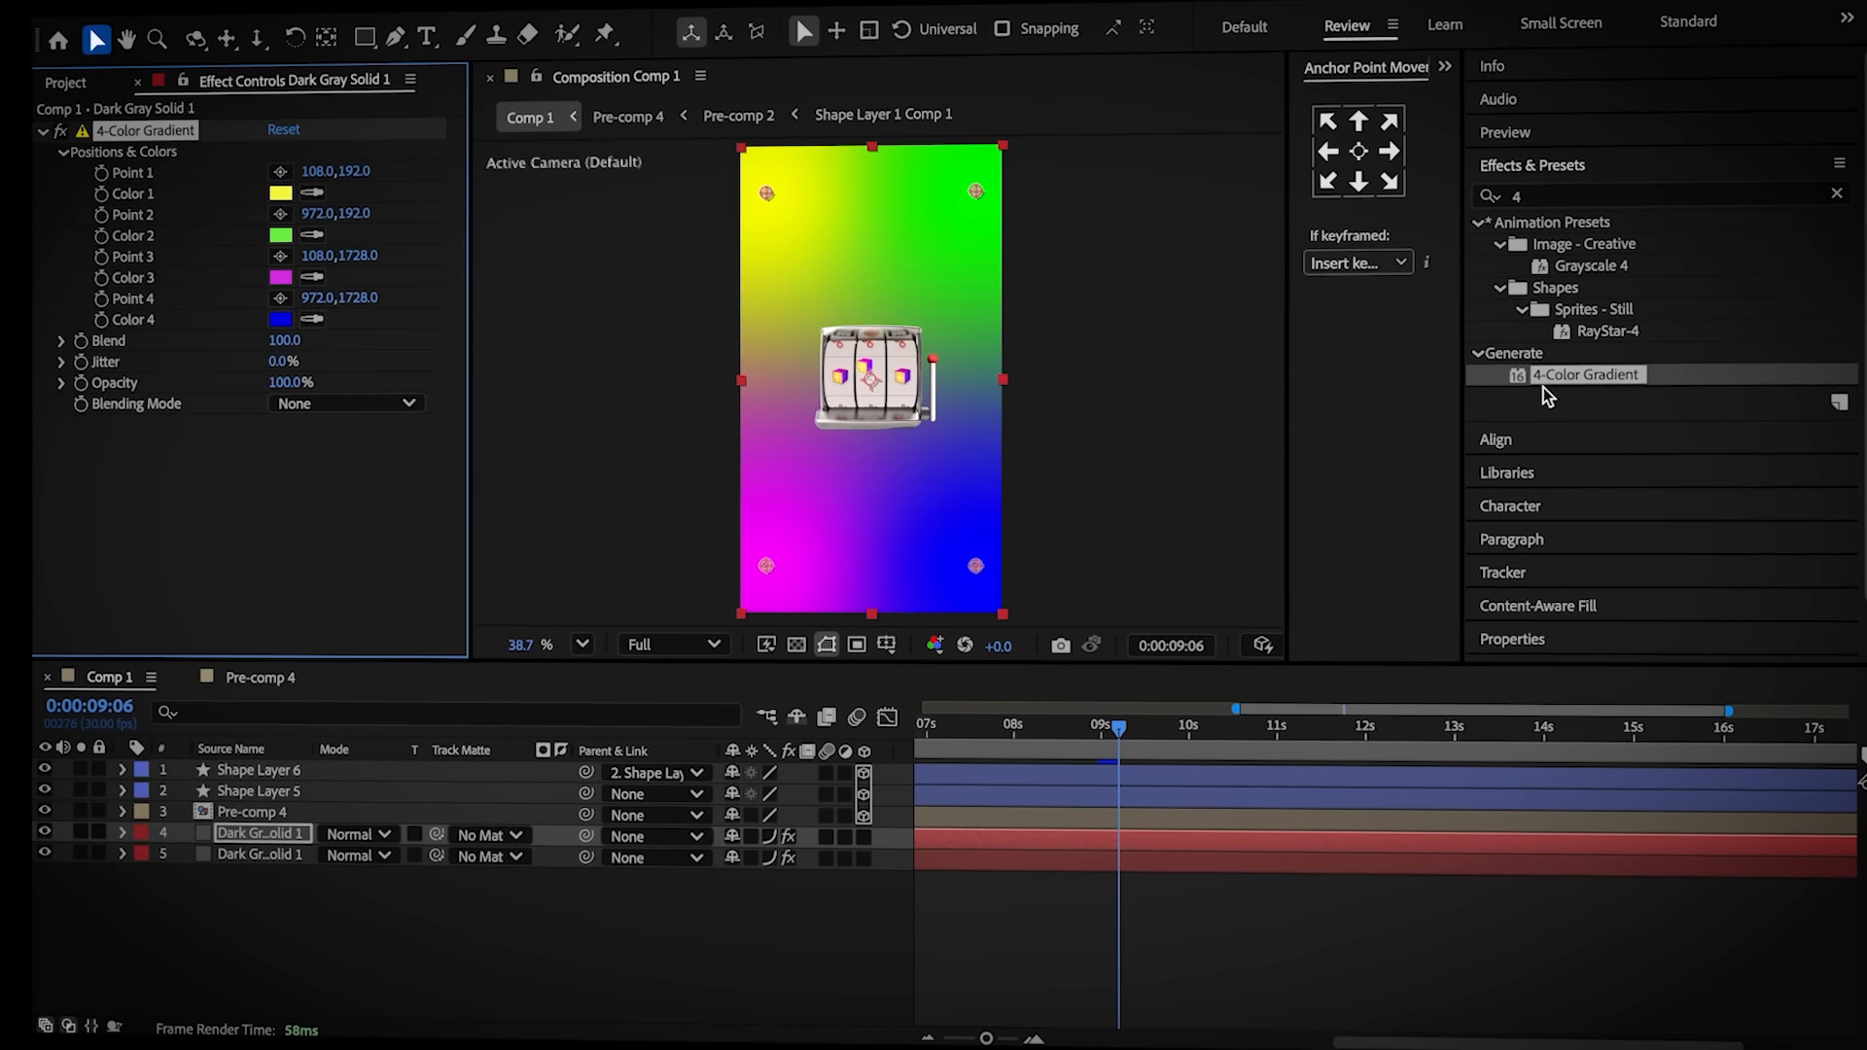
Place the gradient's Point 4 at about 604.7,1500.4, Point 2 at about 599.6,616.2 and Point 1 at about 314.9,109.2
{"action": "left_click_drag", "start_coordinate": [976, 566], "coordinate": [888, 512]}
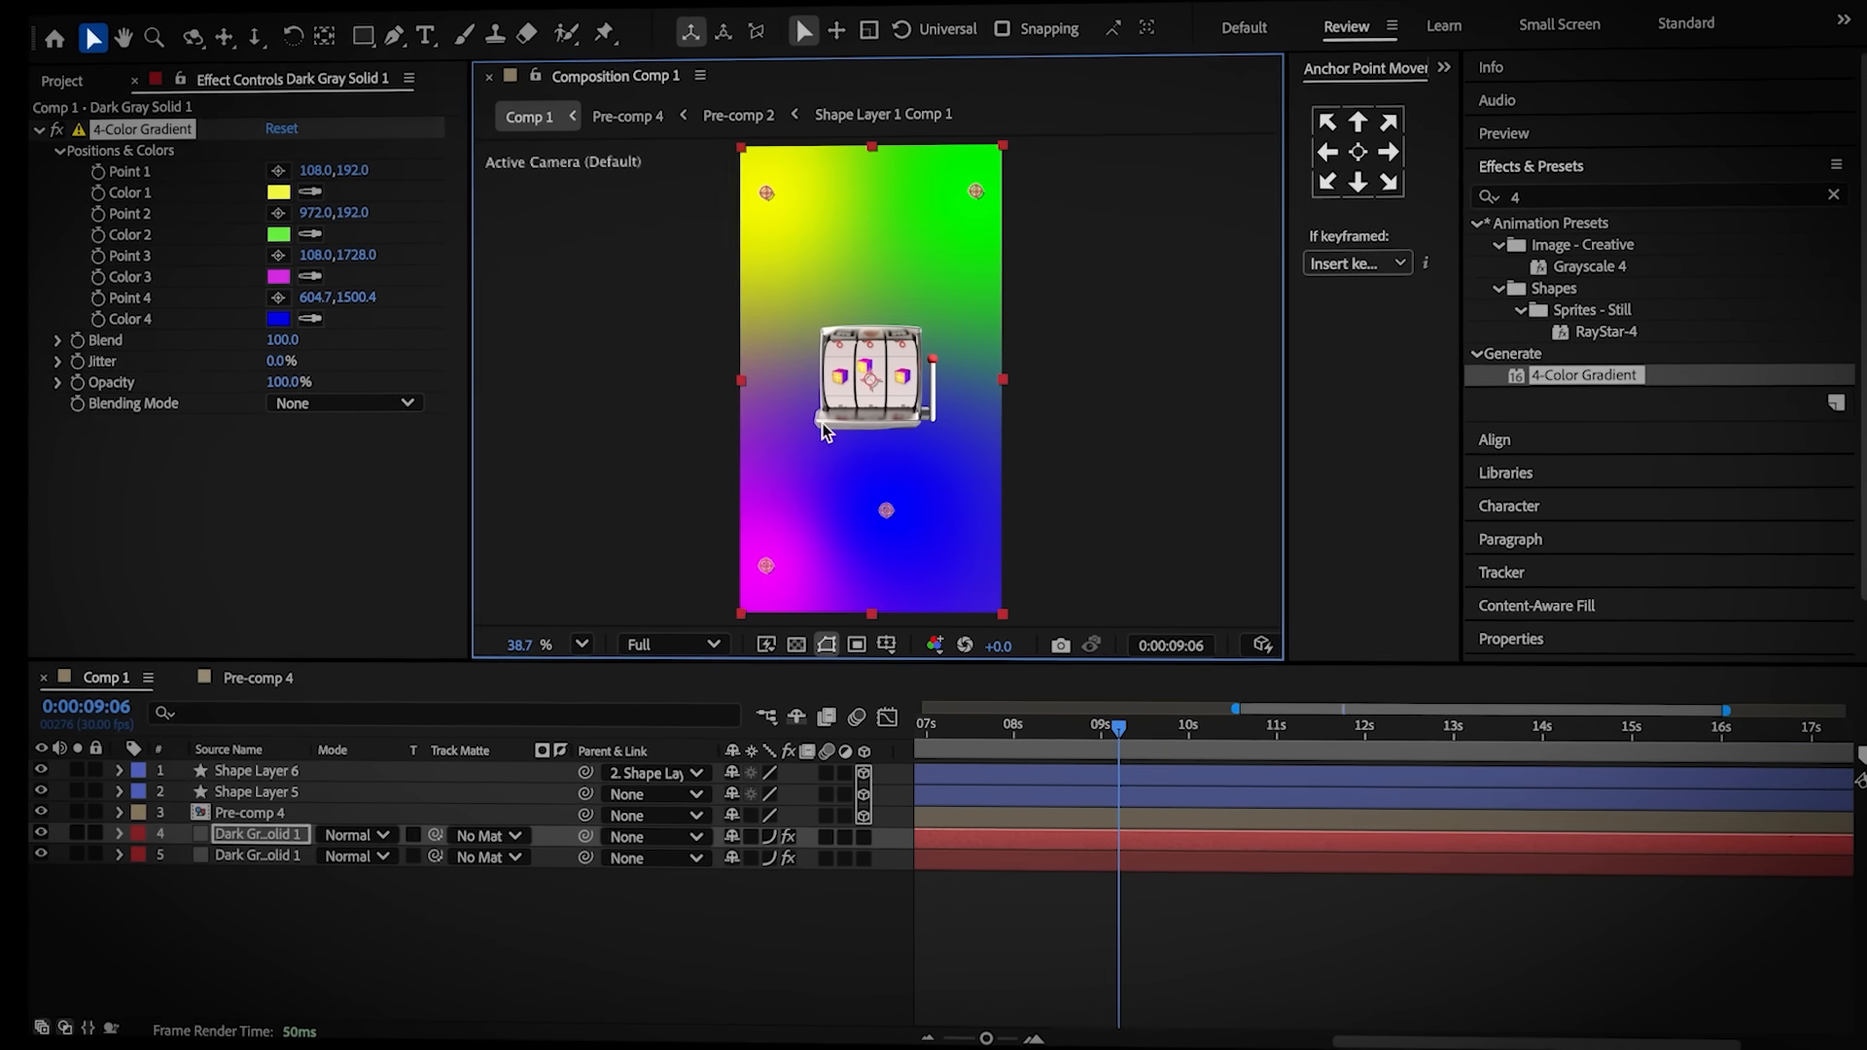
{"action": "left_click_drag", "start_coordinate": [975, 191], "coordinate": [886, 293]}
{"action": "left_click_drag", "start_coordinate": [767, 194], "coordinate": [819, 175]}
Set the gradient's Color 1 to a very dark navy and Color 4 to a dark purple
{"action": "left_click", "coordinate": [269, 184]}
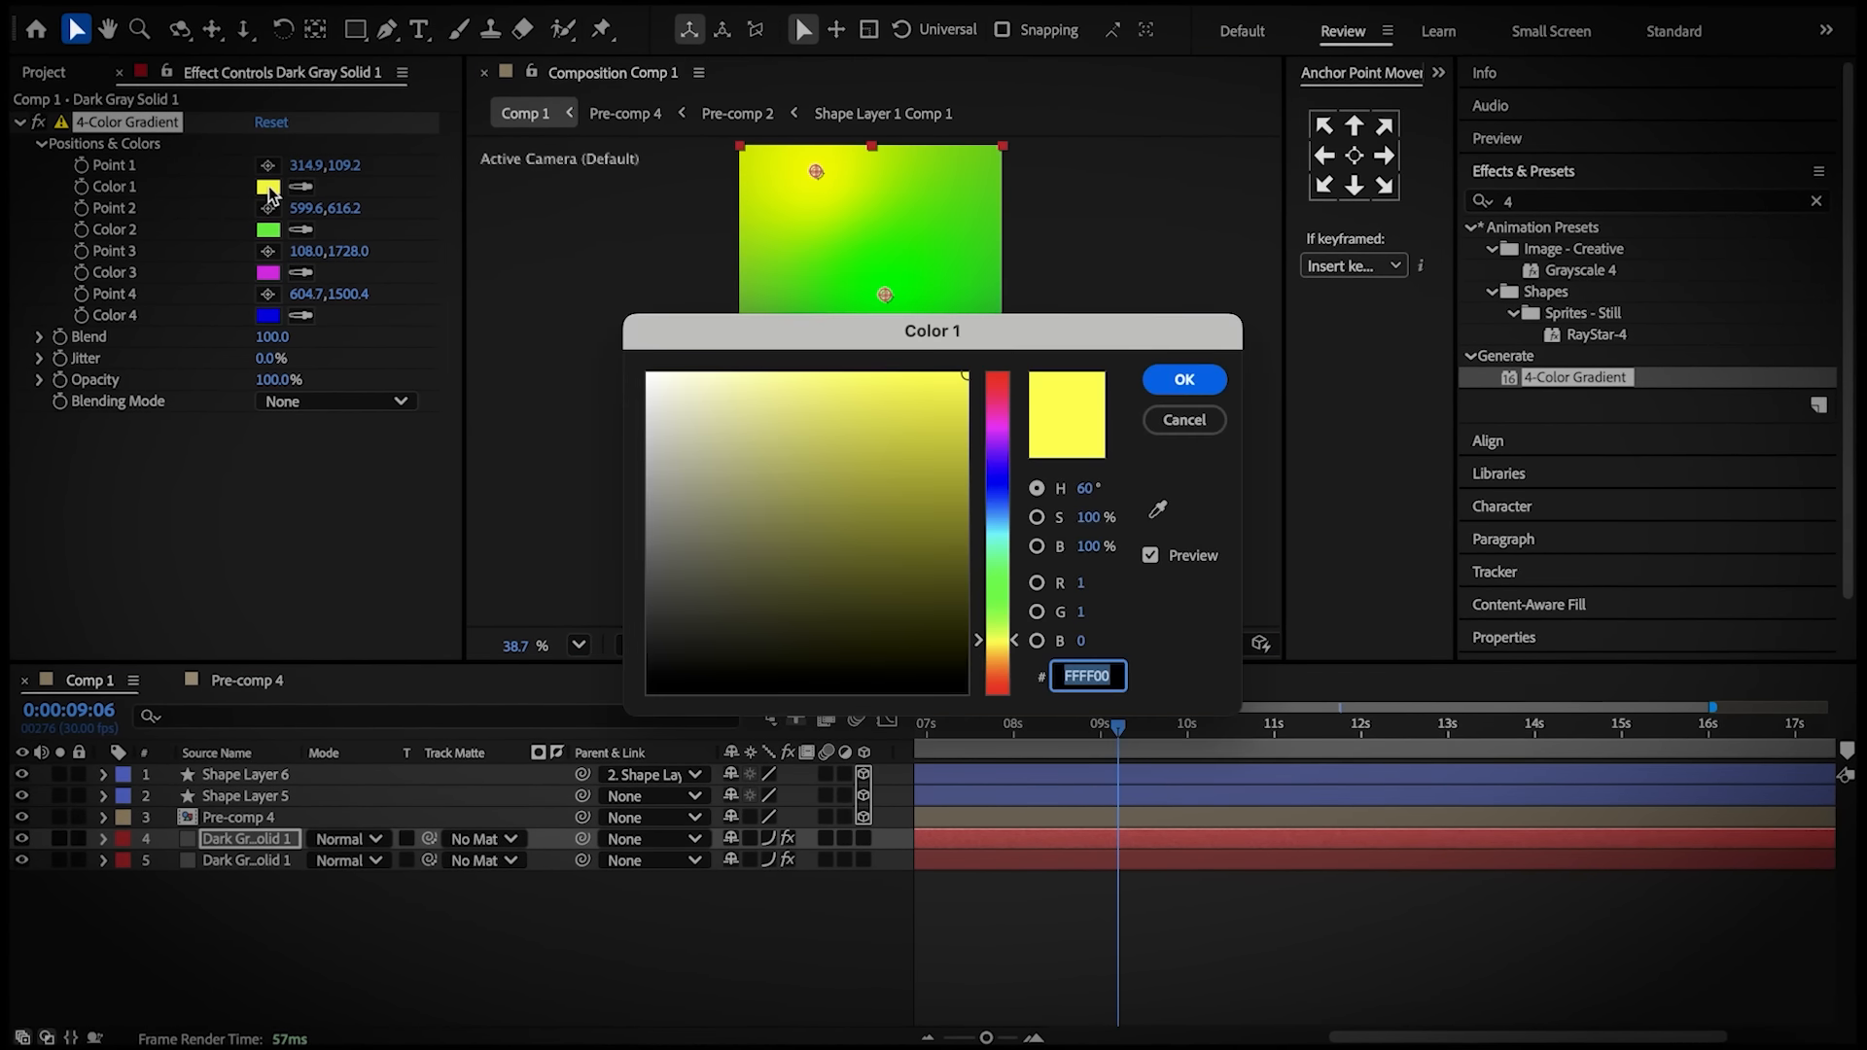
{"action": "key", "text": "super+v"}
{"action": "left_click", "coordinate": [1196, 379]}
{"action": "left_click", "coordinate": [264, 312]}
{"action": "left_click", "coordinate": [997, 429]}
{"action": "left_click_drag", "start_coordinate": [933, 511], "coordinate": [942, 587]}
{"action": "left_click", "coordinate": [1181, 380]}
Set the gradient's Color 3 to black and Color 2 to a dark gray
{"action": "left_click", "coordinate": [259, 269]}
{"action": "left_click", "coordinate": [1170, 394]}
{"action": "left_click", "coordinate": [253, 222]}
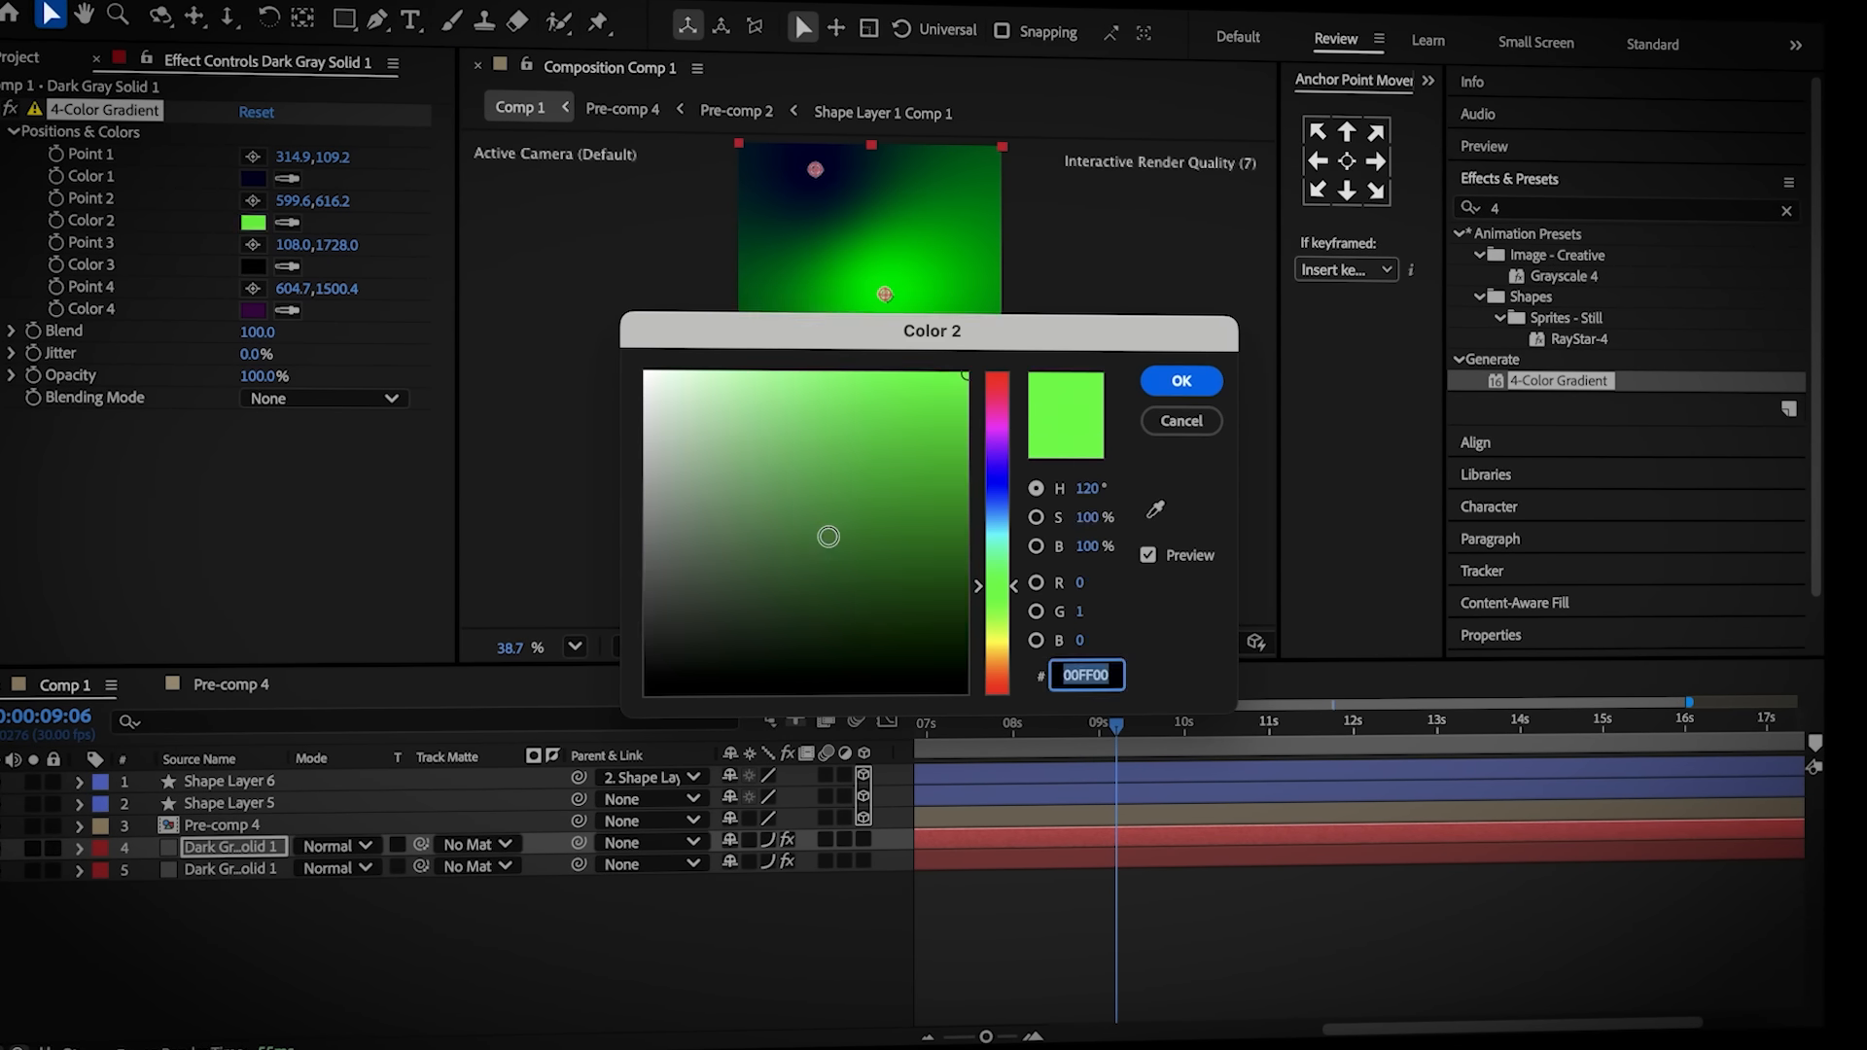
{"action": "key", "text": "super+v"}
{"action": "left_click", "coordinate": [1180, 375]}
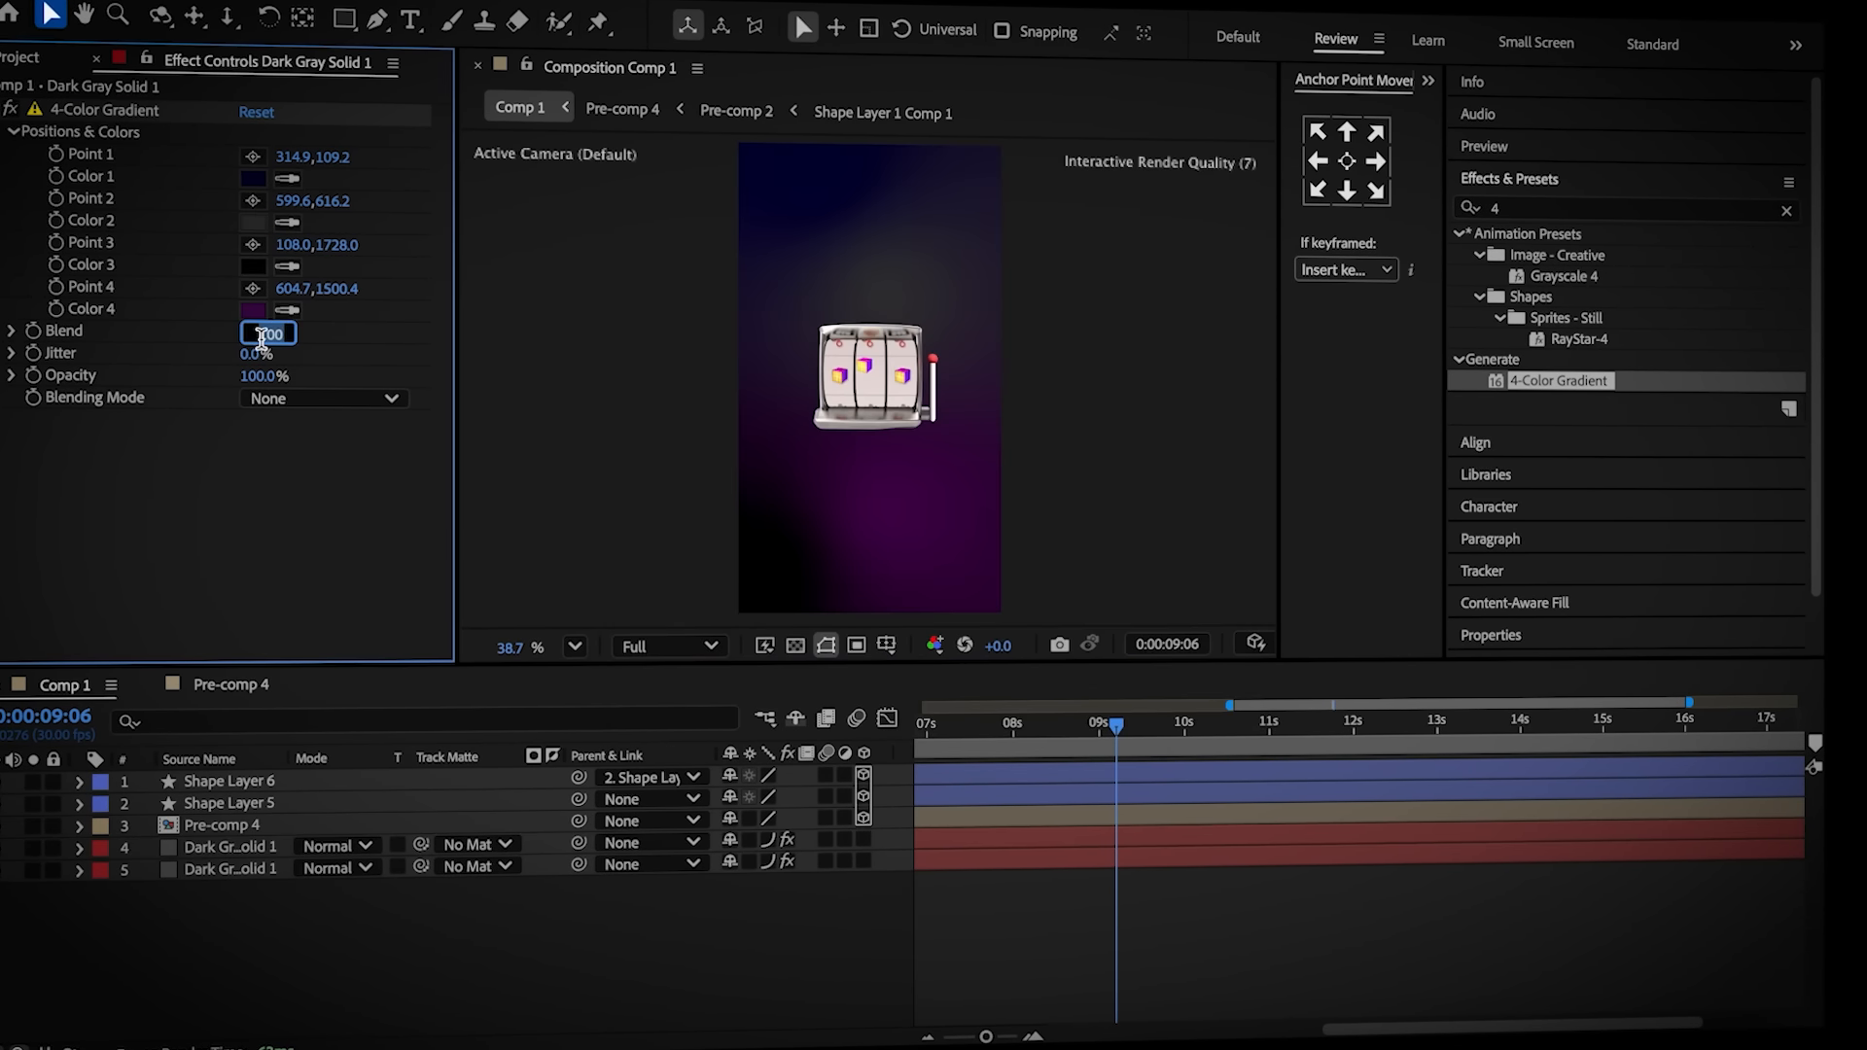
Set the gradient's Blend to 500, and add keyframes for Points 1 to 4 at 0:00:09:06
{"action": "key", "text": "Return"}
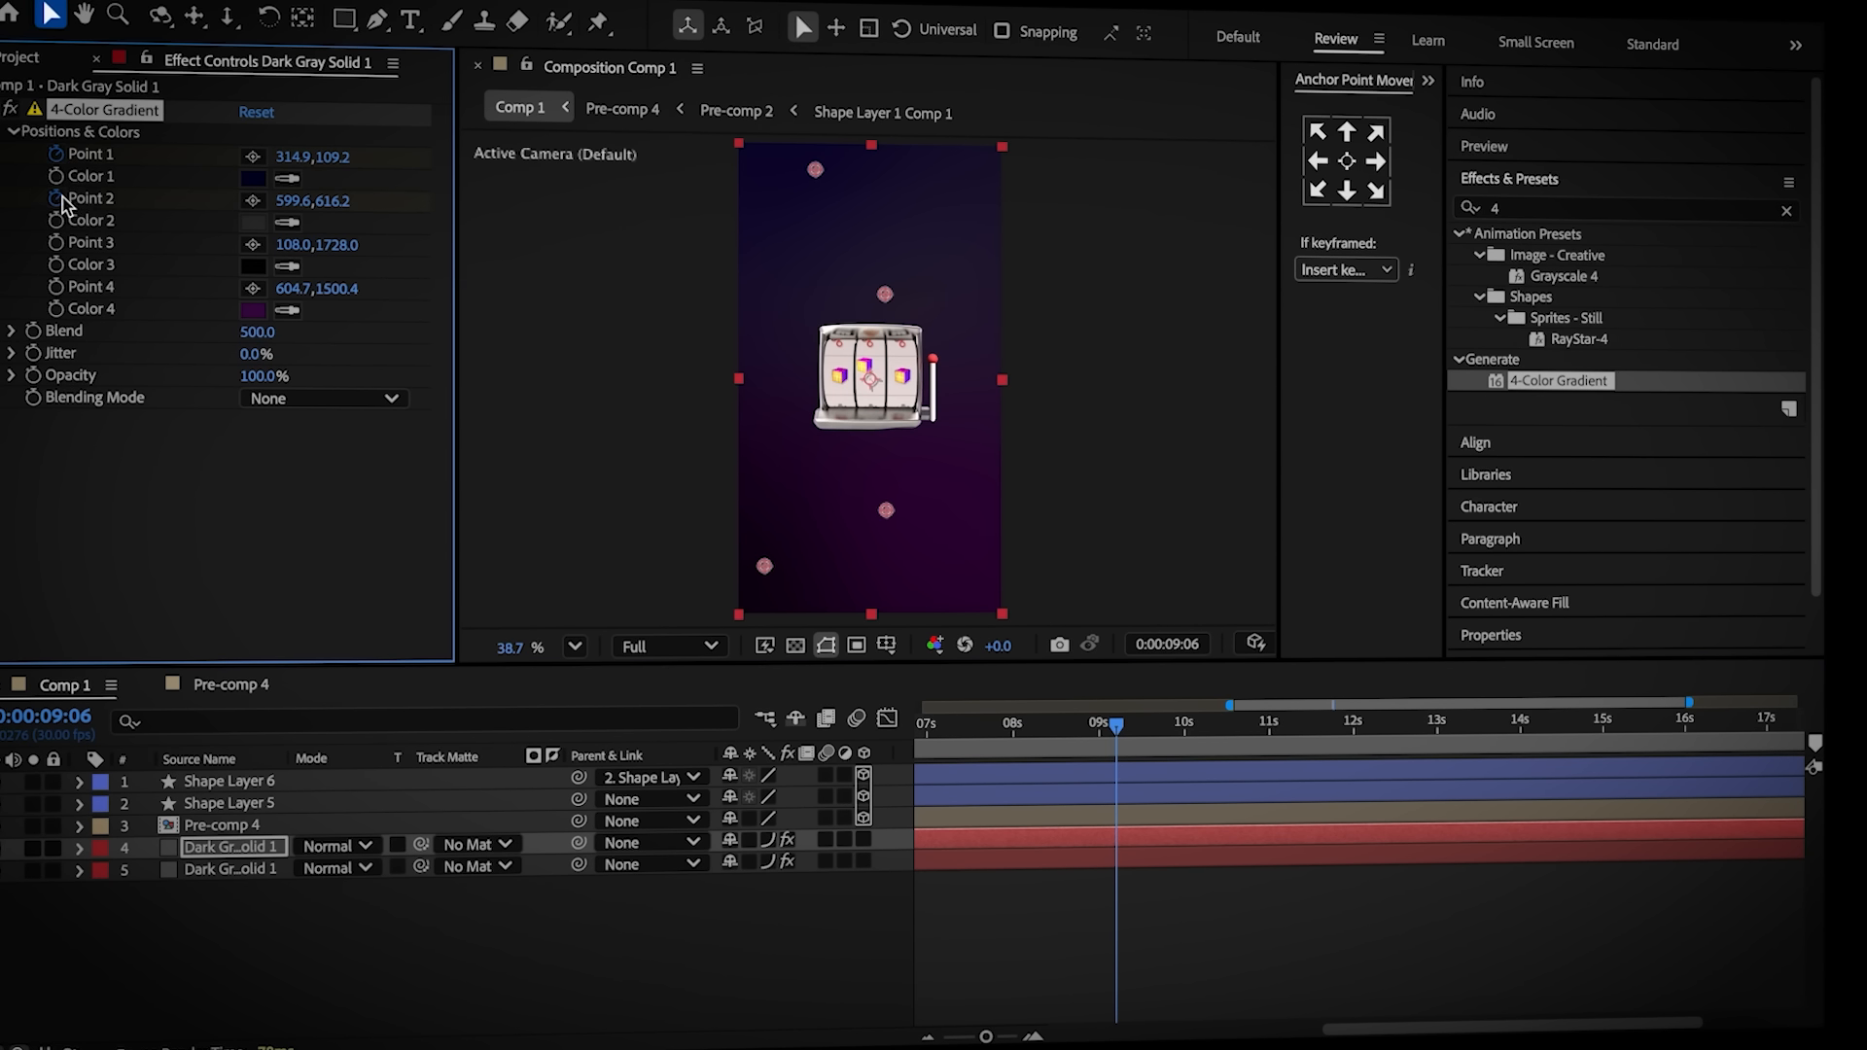
{"action": "key", "text": "u"}
At 0:00:12:01, move Point 1 to about 656.9,594.9, Point 2 to 656.5,1505.8, Point 3 to 211.5,171.0 and Point 4 to 144.4,1753.9
{"action": "left_click_drag", "start_coordinate": [1118, 724], "coordinate": [1358, 727]}
{"action": "left_click_drag", "start_coordinate": [816, 172], "coordinate": [876, 189]}
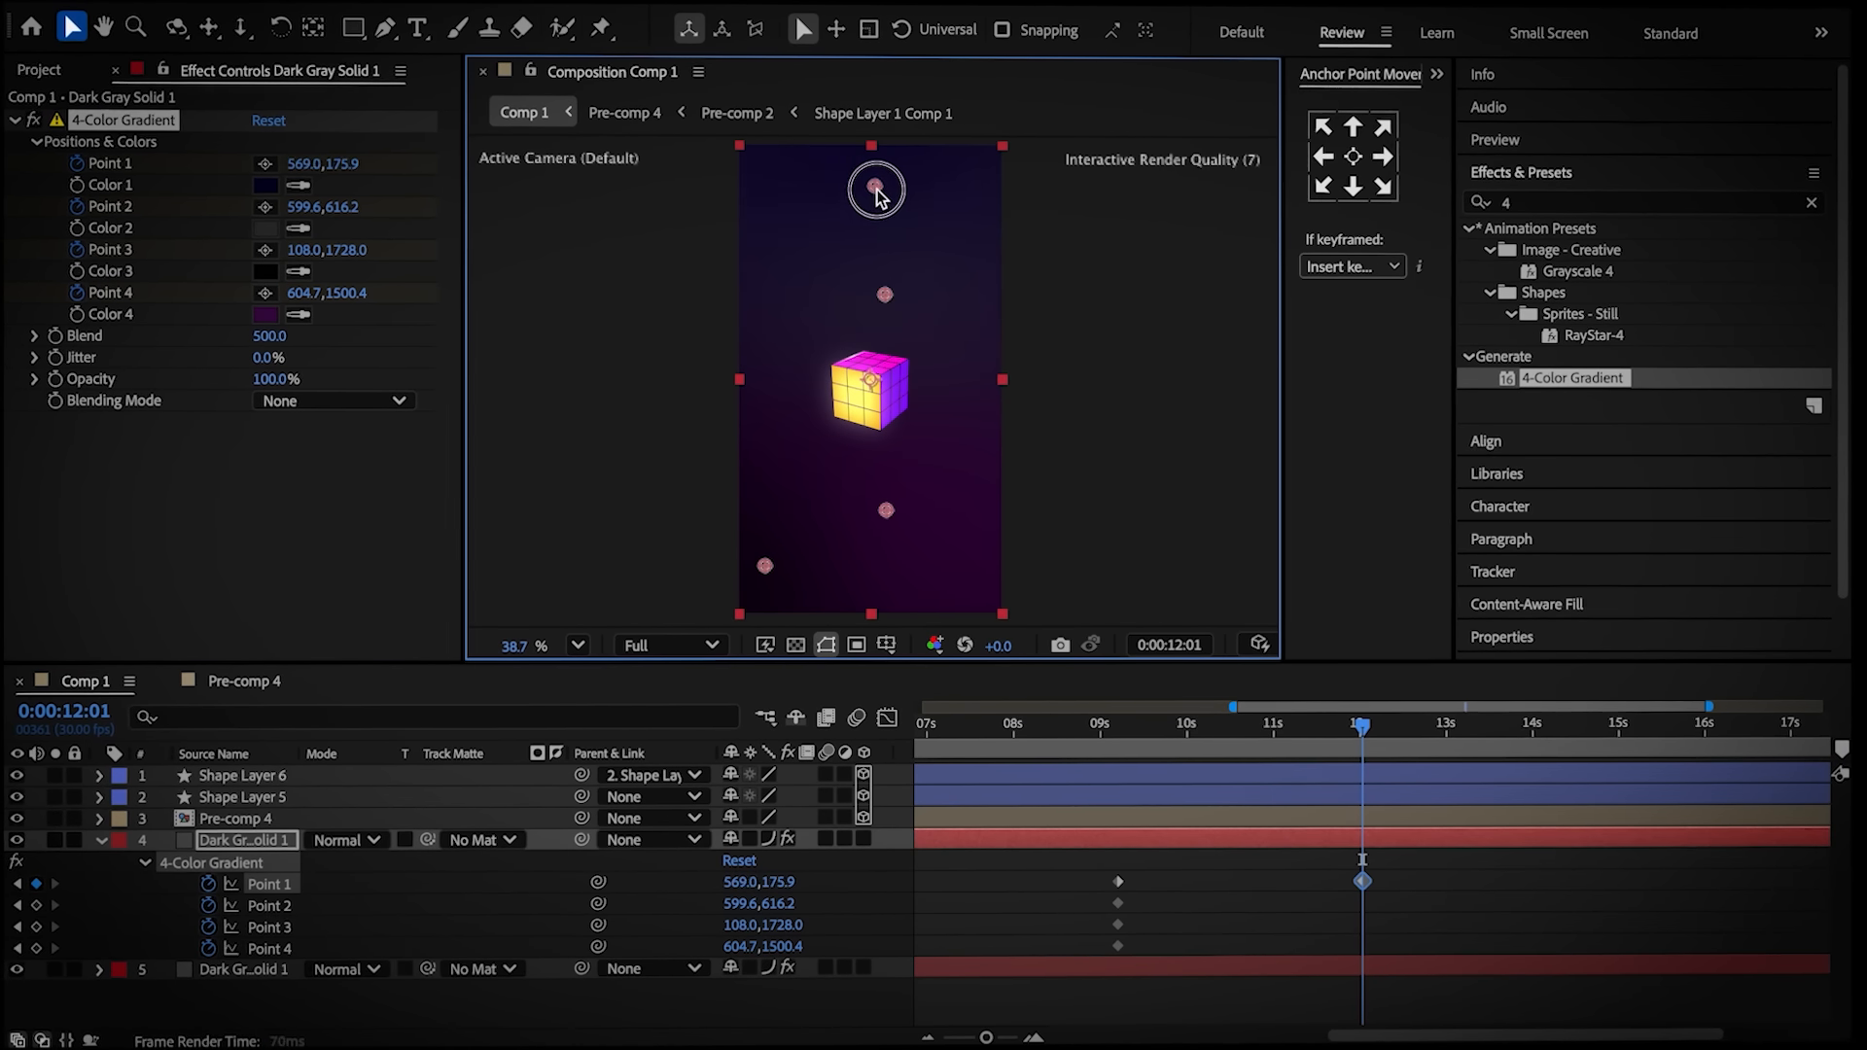
{"action": "left_click_drag", "start_coordinate": [891, 319], "coordinate": [886, 517]}
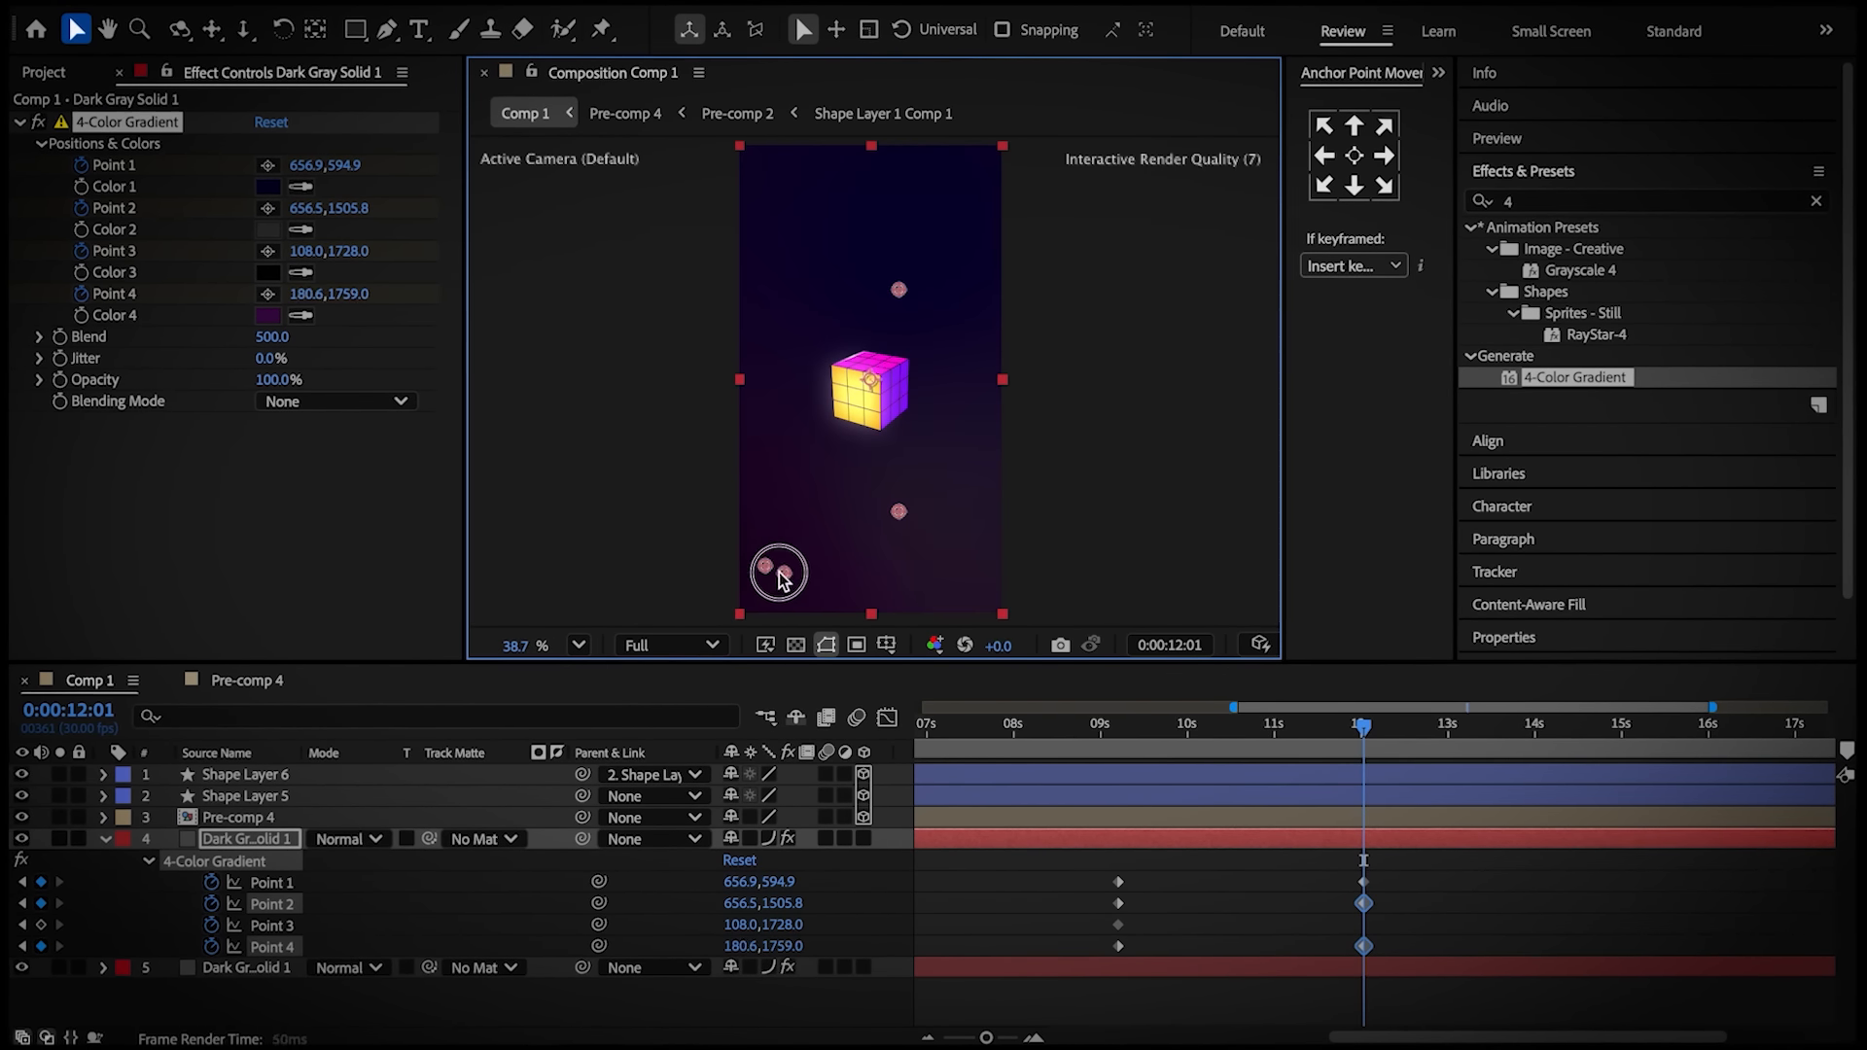
{"action": "left_click_drag", "start_coordinate": [784, 255], "coordinate": [789, 187]}
At 0:00:14:12, shift the four gradient points again, with Point 1 at about 708.7,1515.6 and Point 2 at about 170.2,1780.0
{"action": "left_click_drag", "start_coordinate": [1363, 730], "coordinate": [1575, 817]}
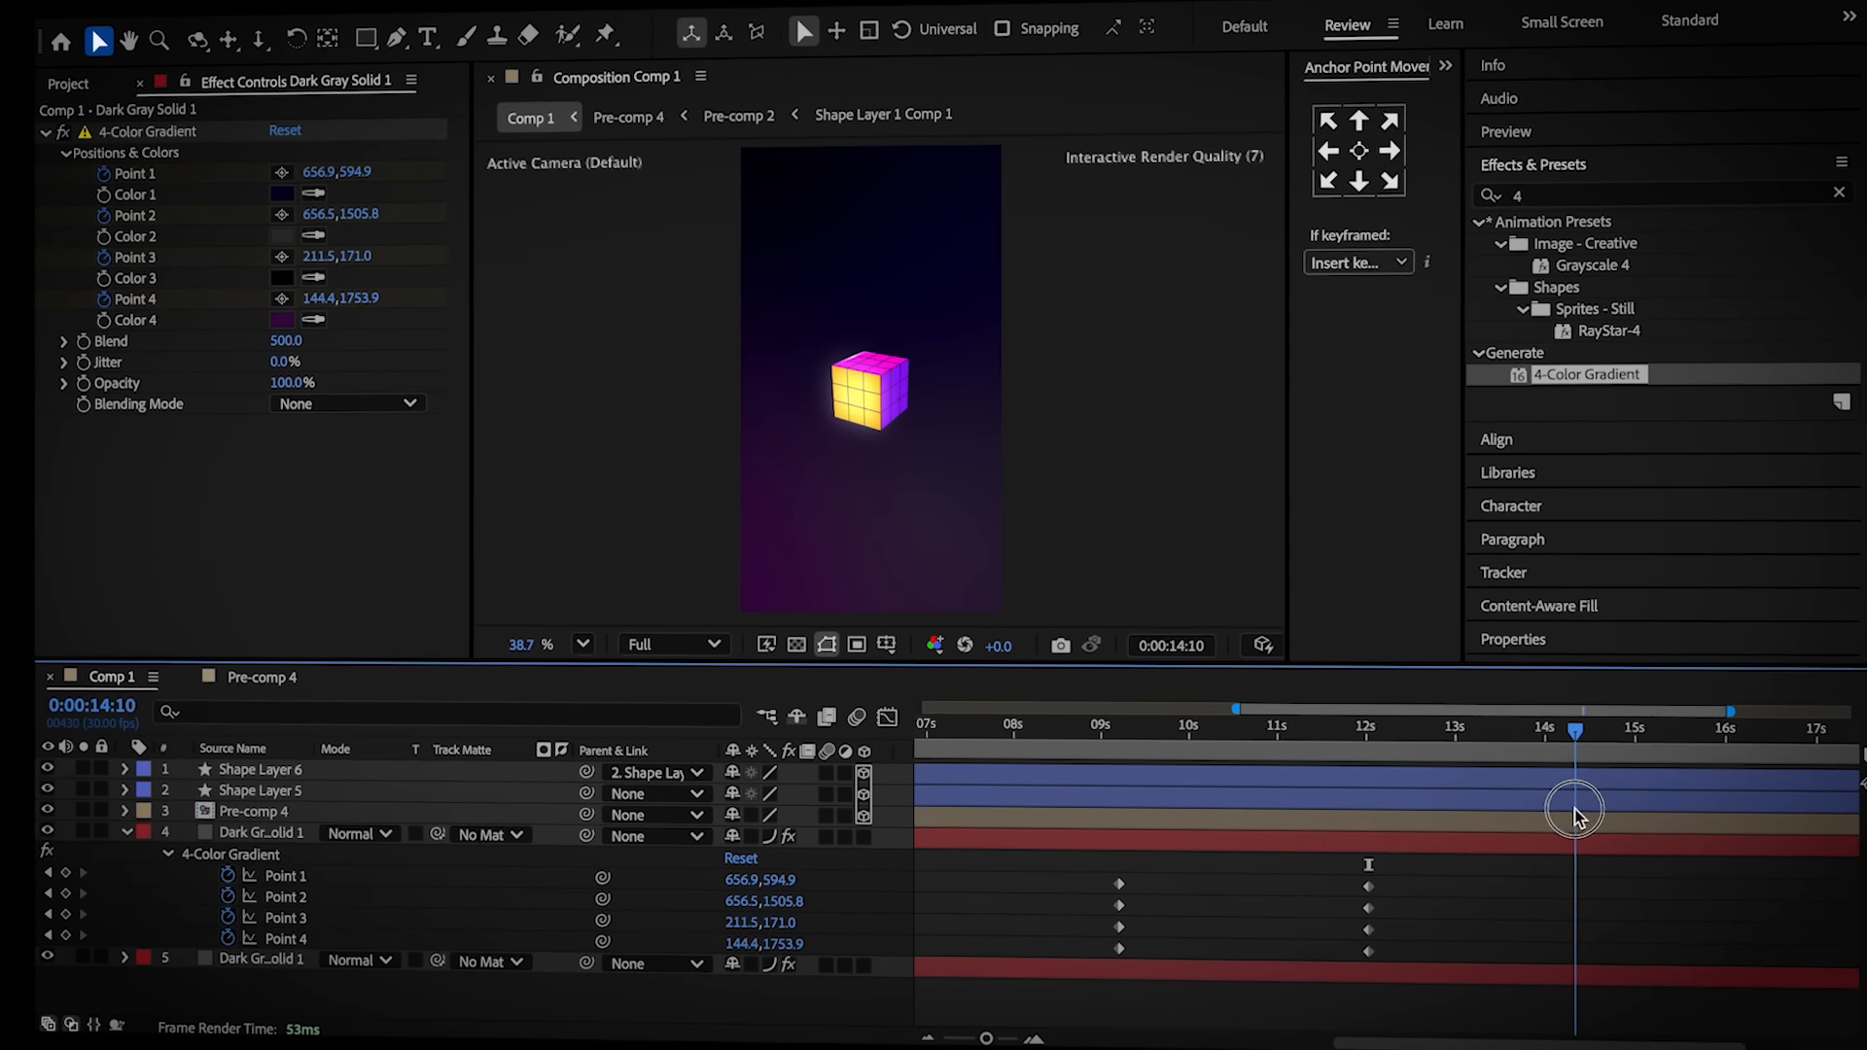
{"action": "left_click_drag", "start_coordinate": [1575, 817], "coordinate": [1581, 819]}
{"action": "left_click_drag", "start_coordinate": [898, 289], "coordinate": [914, 517]}
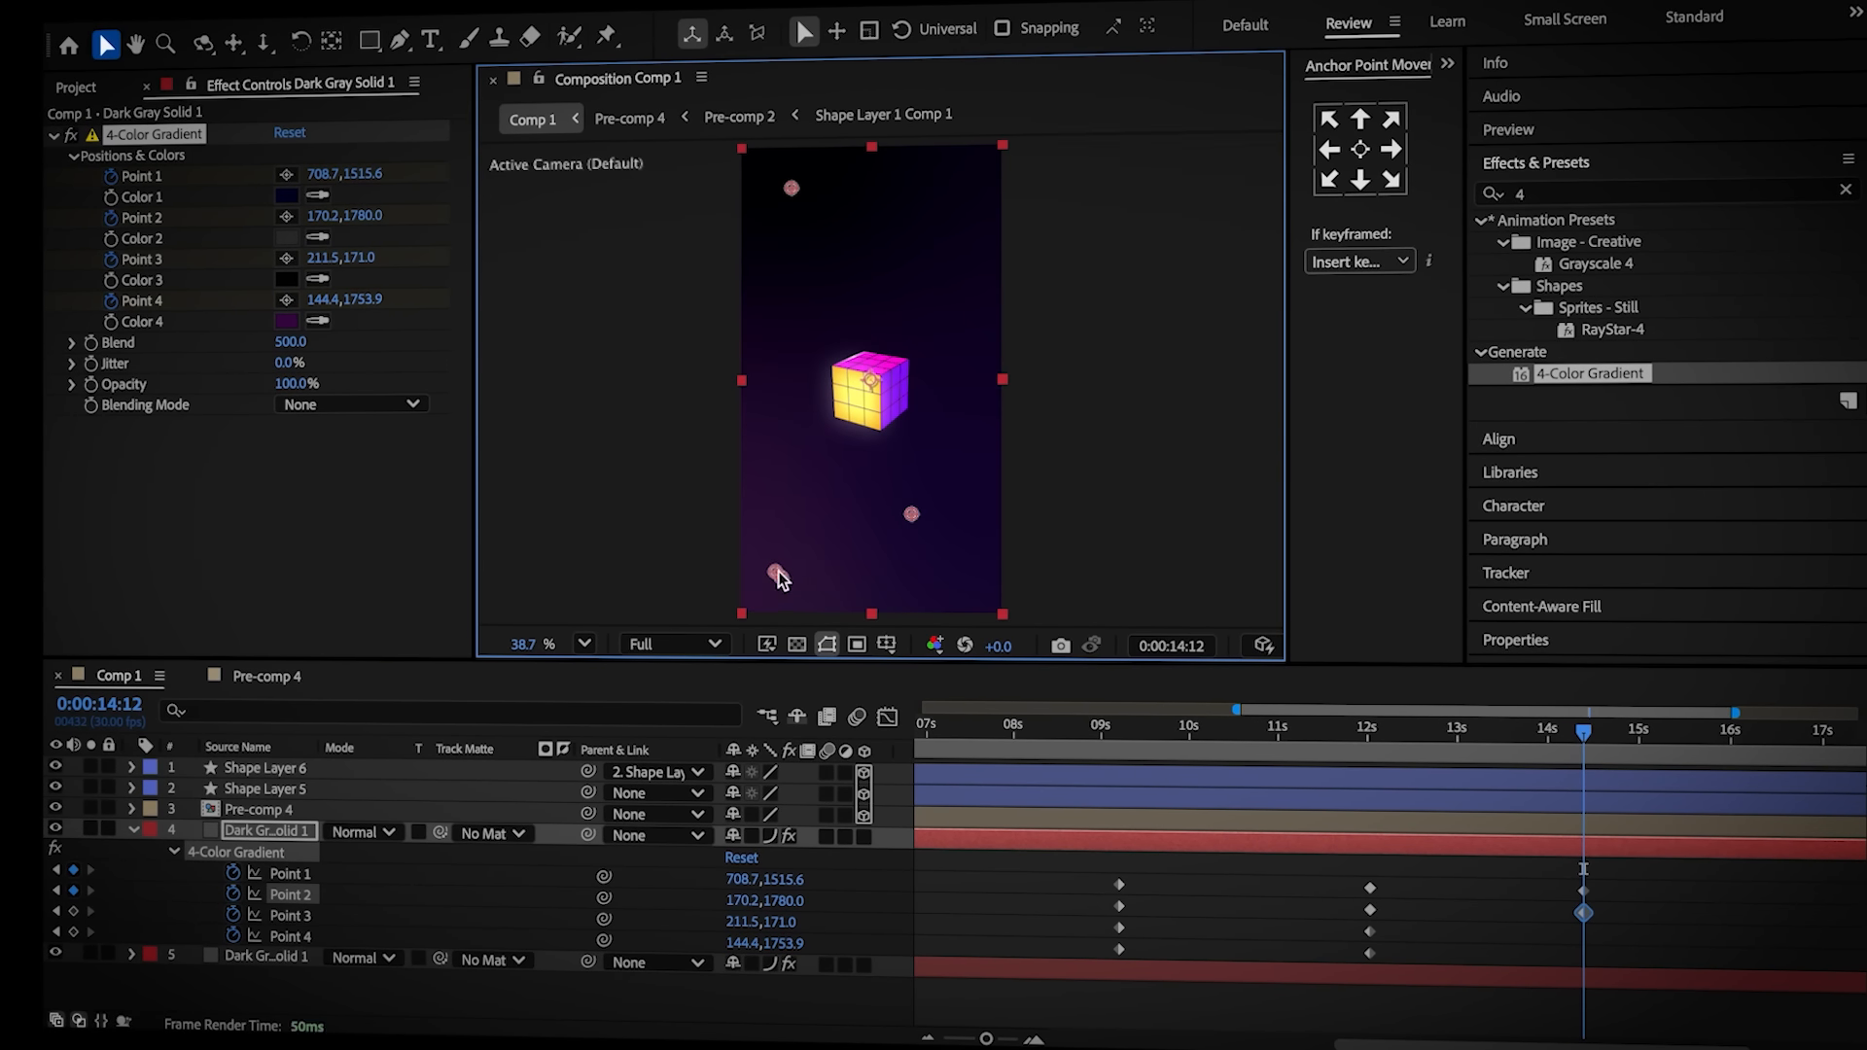
{"action": "left_click_drag", "start_coordinate": [839, 231], "coordinate": [873, 288]}
{"action": "left_click_drag", "start_coordinate": [782, 199], "coordinate": [786, 194]}
{"action": "left_click", "coordinate": [1498, 1012]}
Fade in the gradient solid with Opacity keyframes of 0% at 0:00:09:06 and 100% at 0:00:09:20
{"action": "left_click_drag", "start_coordinate": [1245, 779], "coordinate": [1118, 828]}
{"action": "left_click", "coordinate": [1127, 839]}
{"action": "key", "text": "t"}
{"action": "left_click_drag", "start_coordinate": [738, 862], "coordinate": [285, 873]}
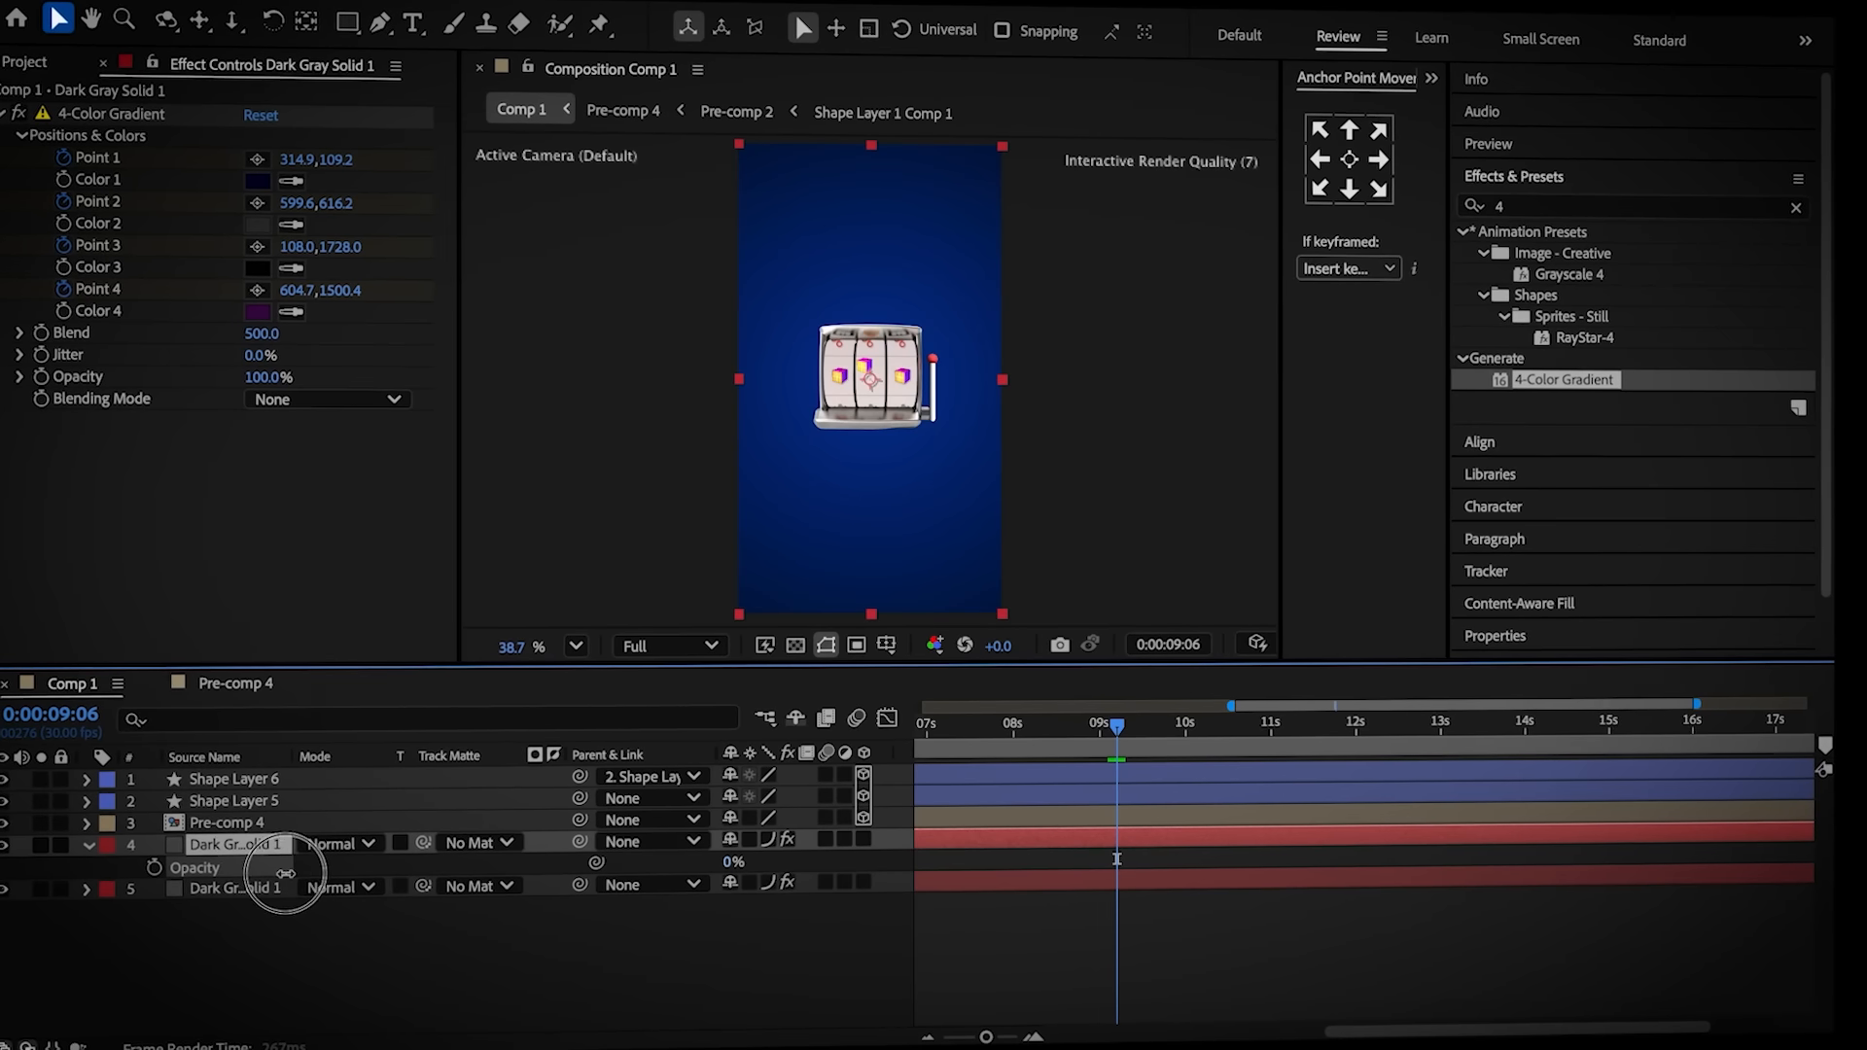
{"action": "left_click", "coordinate": [1128, 730]}
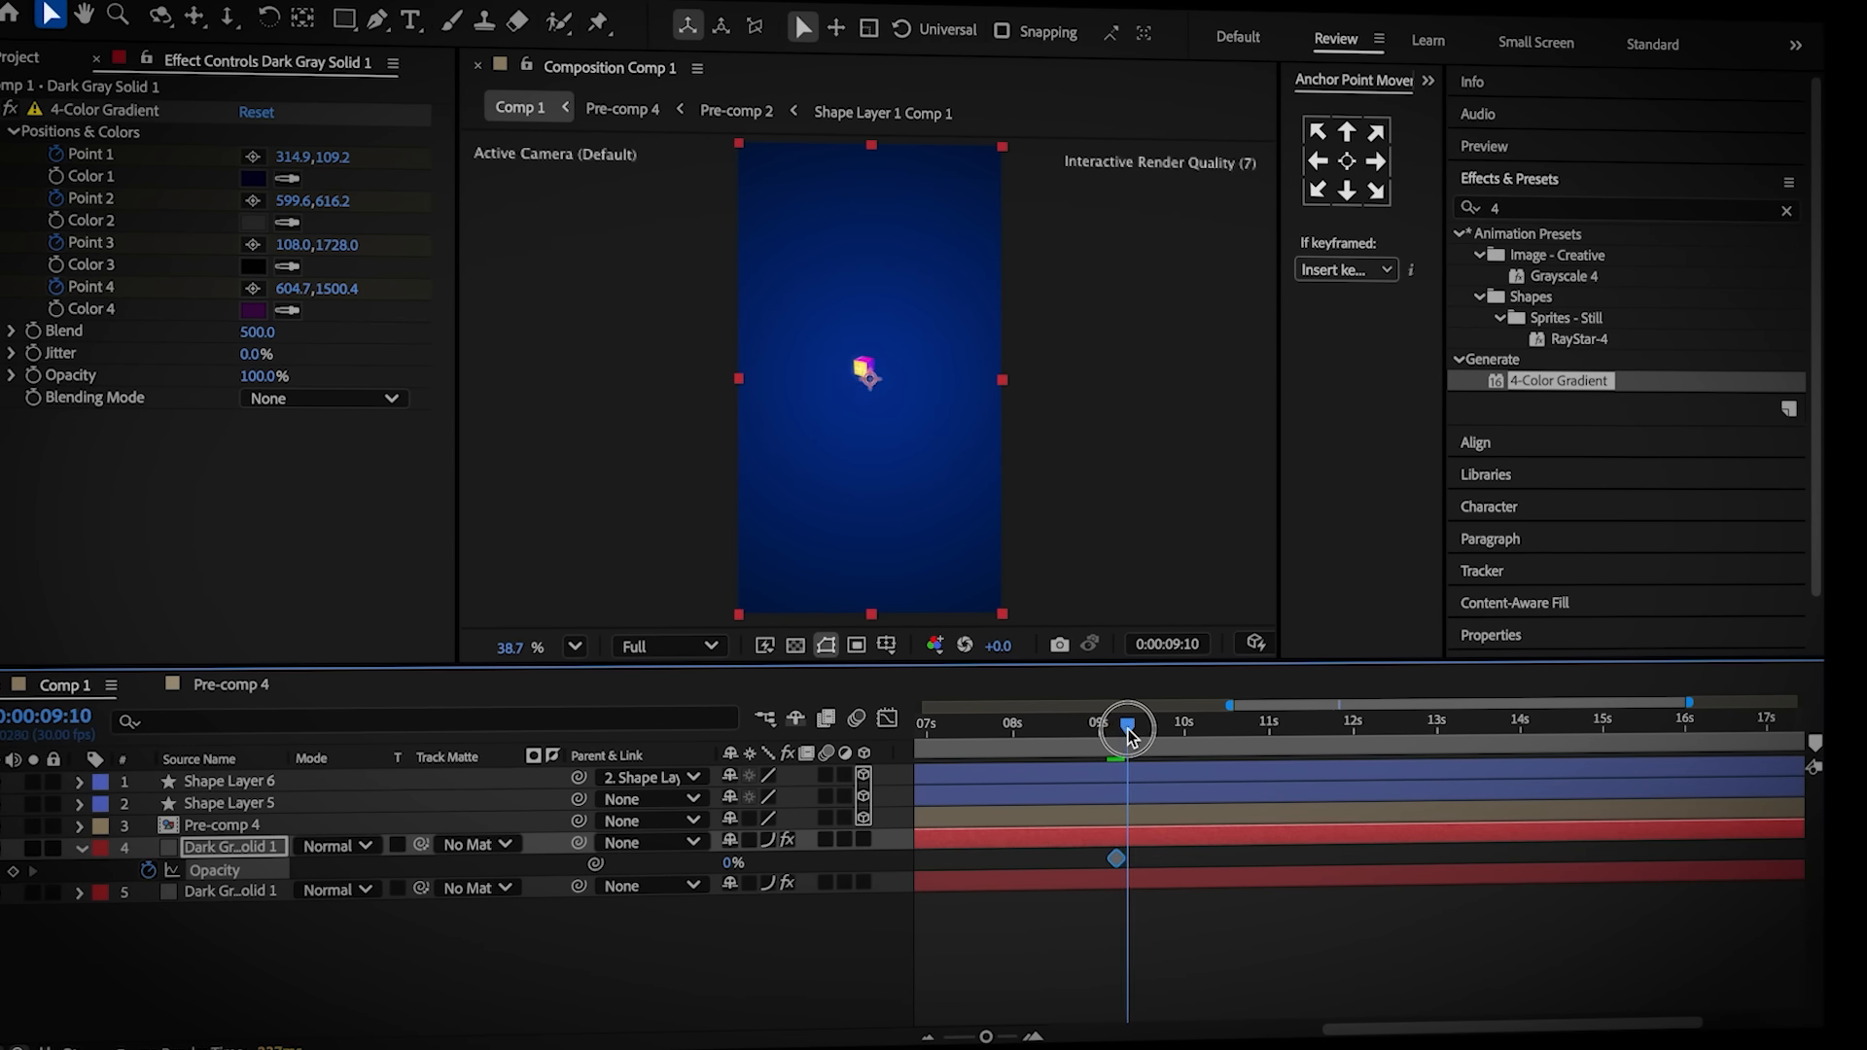
{"action": "left_click_drag", "start_coordinate": [729, 873], "coordinate": [1035, 859]}
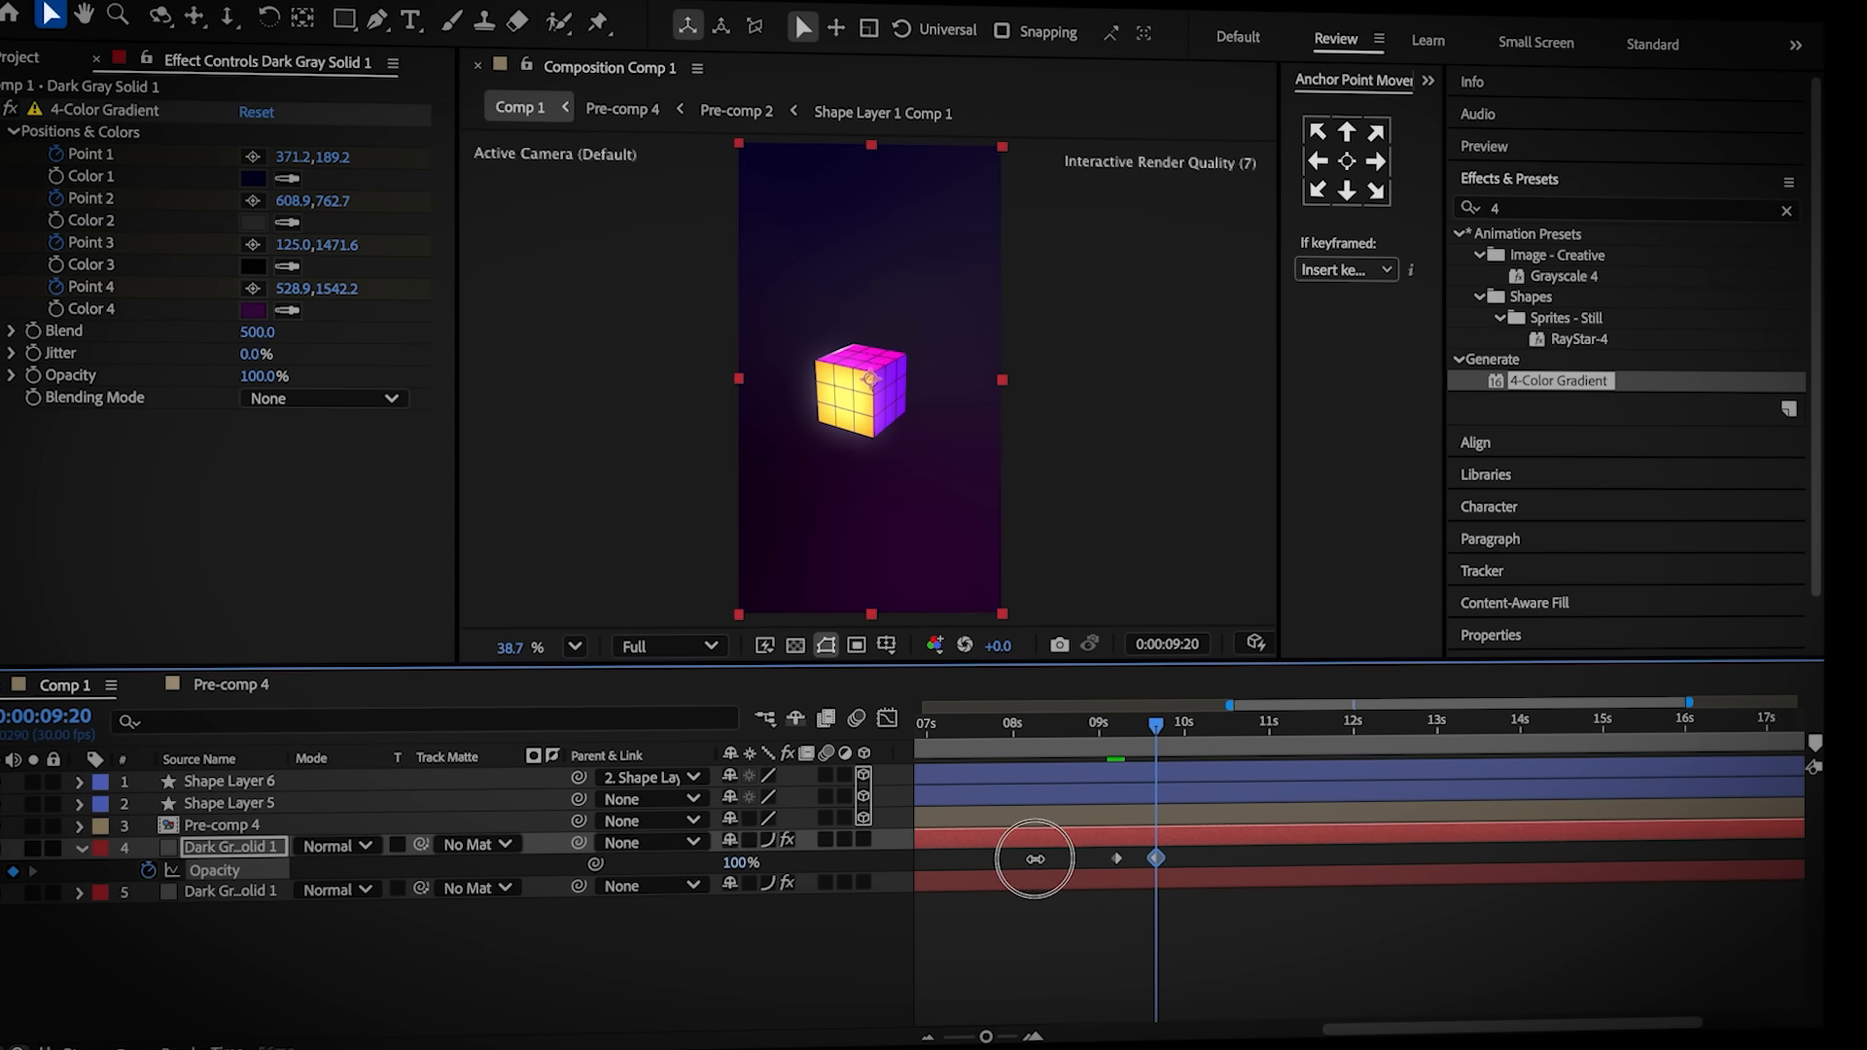
Move the gradient points' second and third sets of keyframes later in time, the second set to about 14 seconds
{"action": "left_click", "coordinate": [1083, 895]}
{"action": "left_click_drag", "start_coordinate": [1302, 885], "coordinate": [1475, 895]}
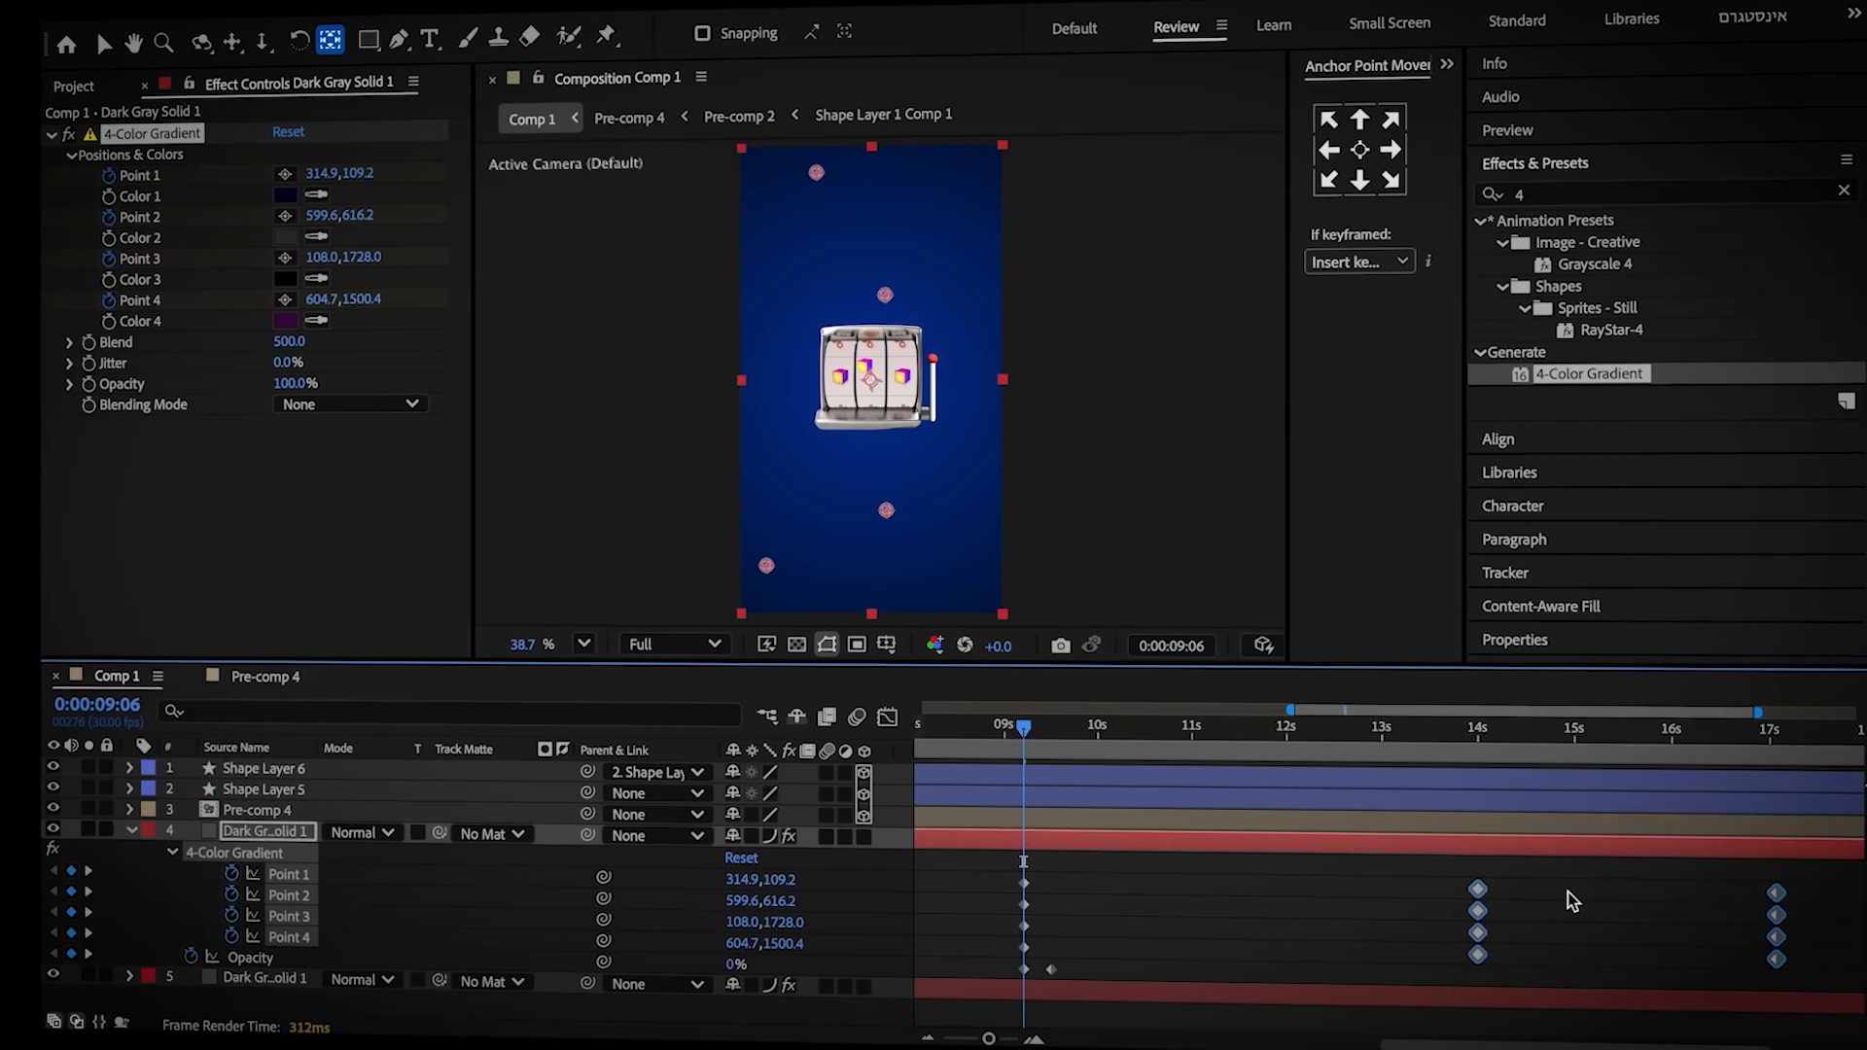
{"action": "mouse_move", "coordinate": [1716, 868]}
{"action": "left_mouse_down"}
{"action": "mouse_move", "coordinate": [1813, 976]}
{"action": "mouse_move", "coordinate": [1703, 901]}
{"action": "left_mouse_up"}
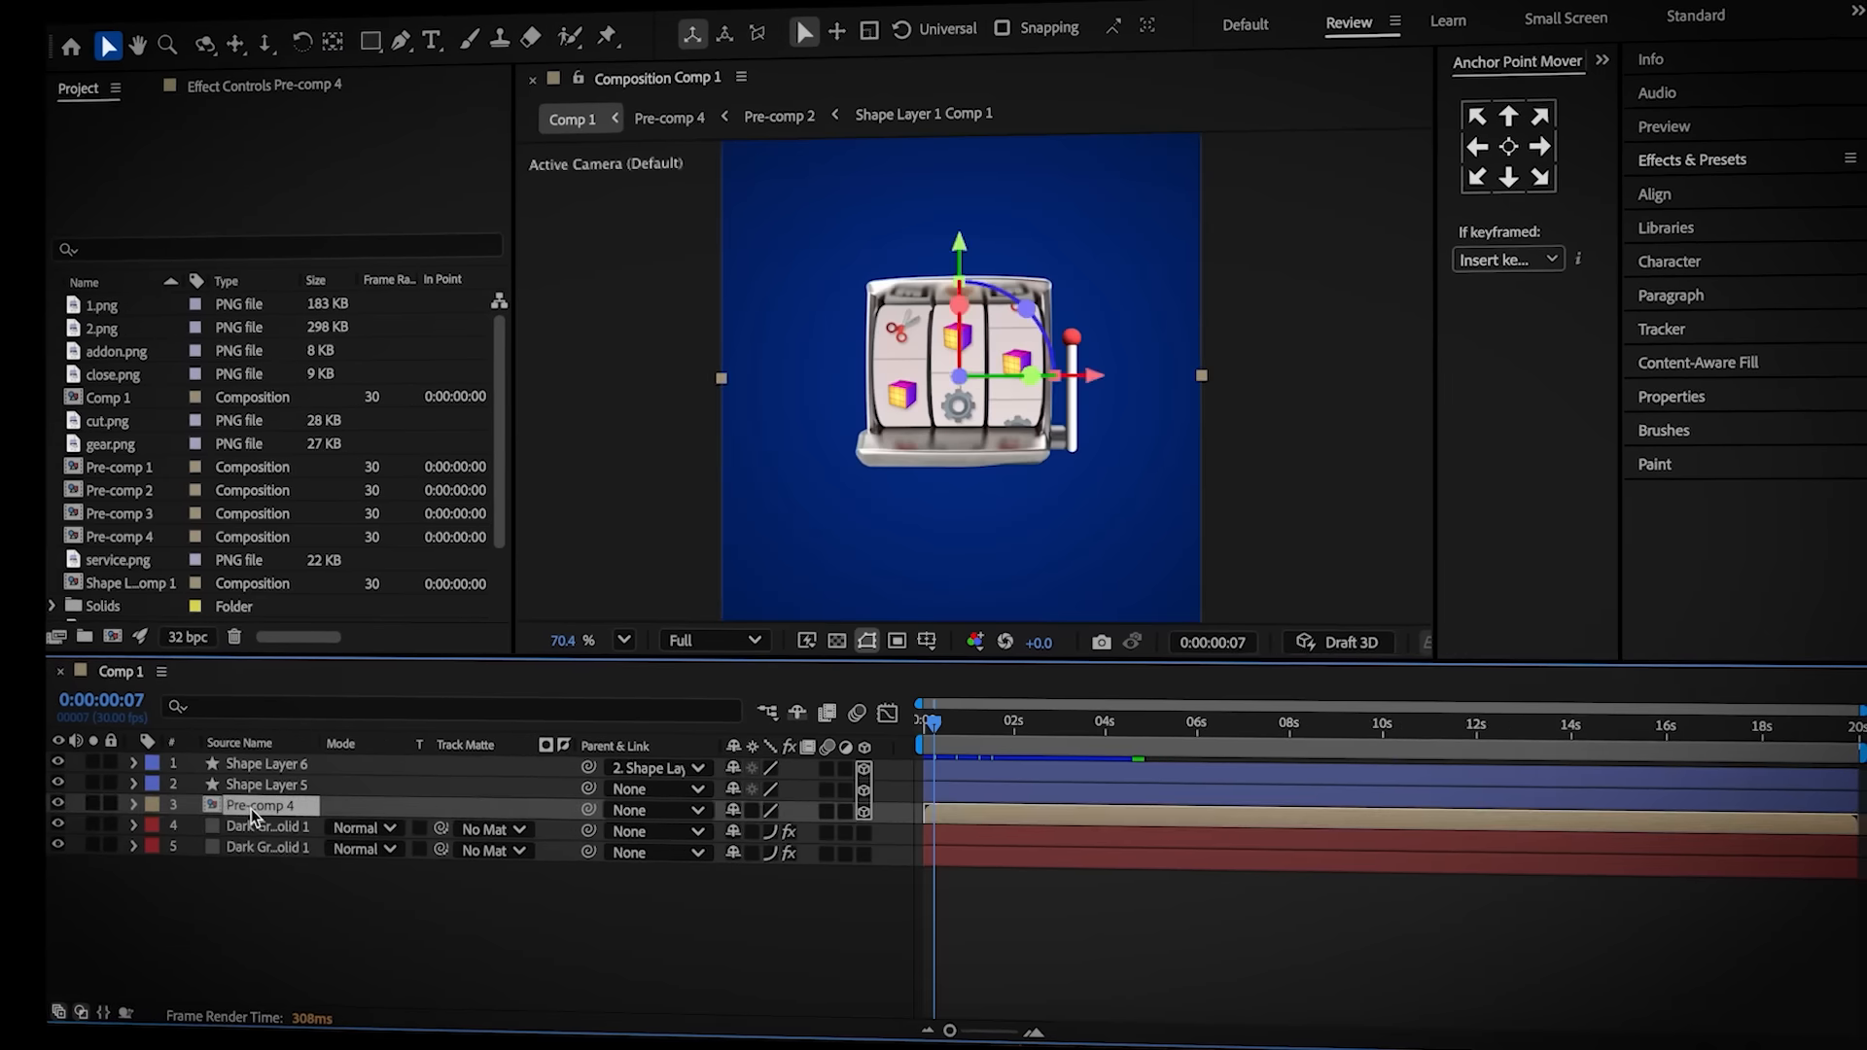
Open the cube's composition Shape Layer 1 Comp 1 and hide every layer from the topmost Null 1 down to Shape Layer 55
{"action": "double_click", "coordinate": [251, 811]}
{"action": "double_click", "coordinate": [243, 825]}
{"action": "left_click", "coordinate": [222, 771]}
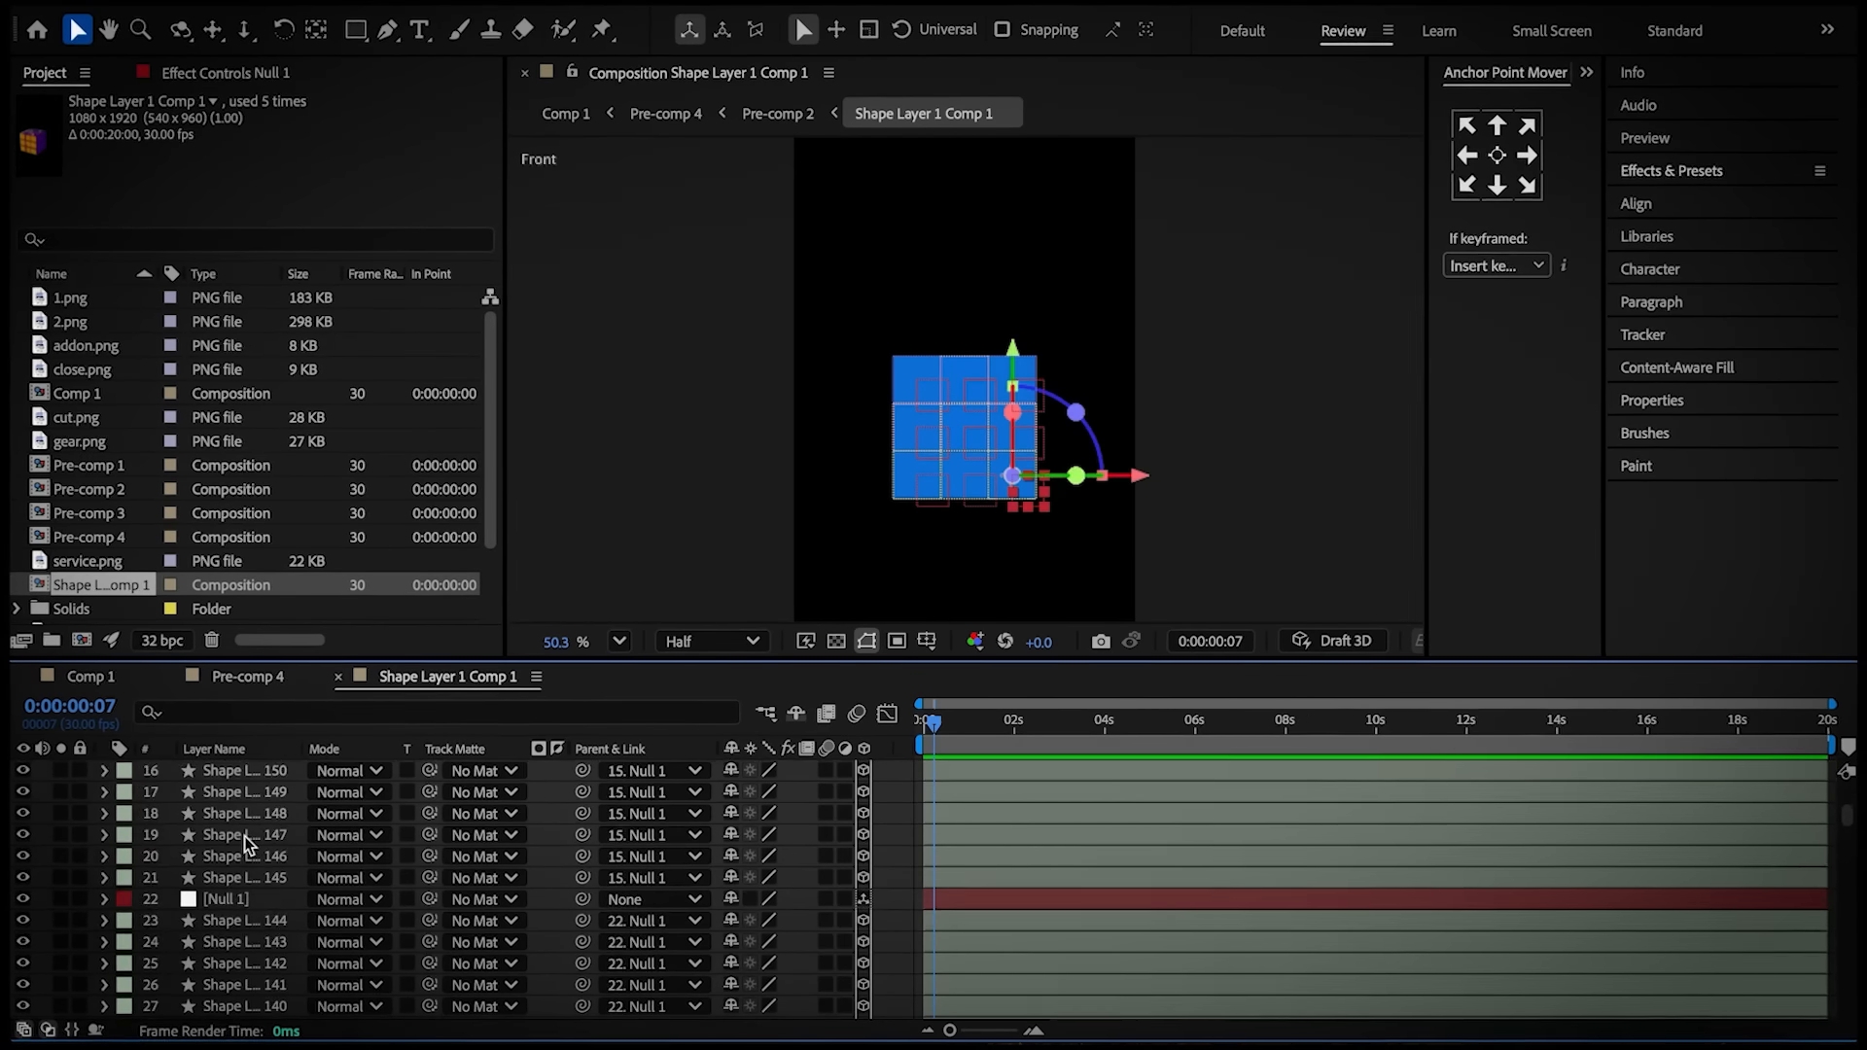
{"action": "scroll", "coordinate": [253, 867], "scroll_direction": "down", "scroll_amount": 20}
{"action": "left_click", "coordinate": [267, 937], "text": "shift"}
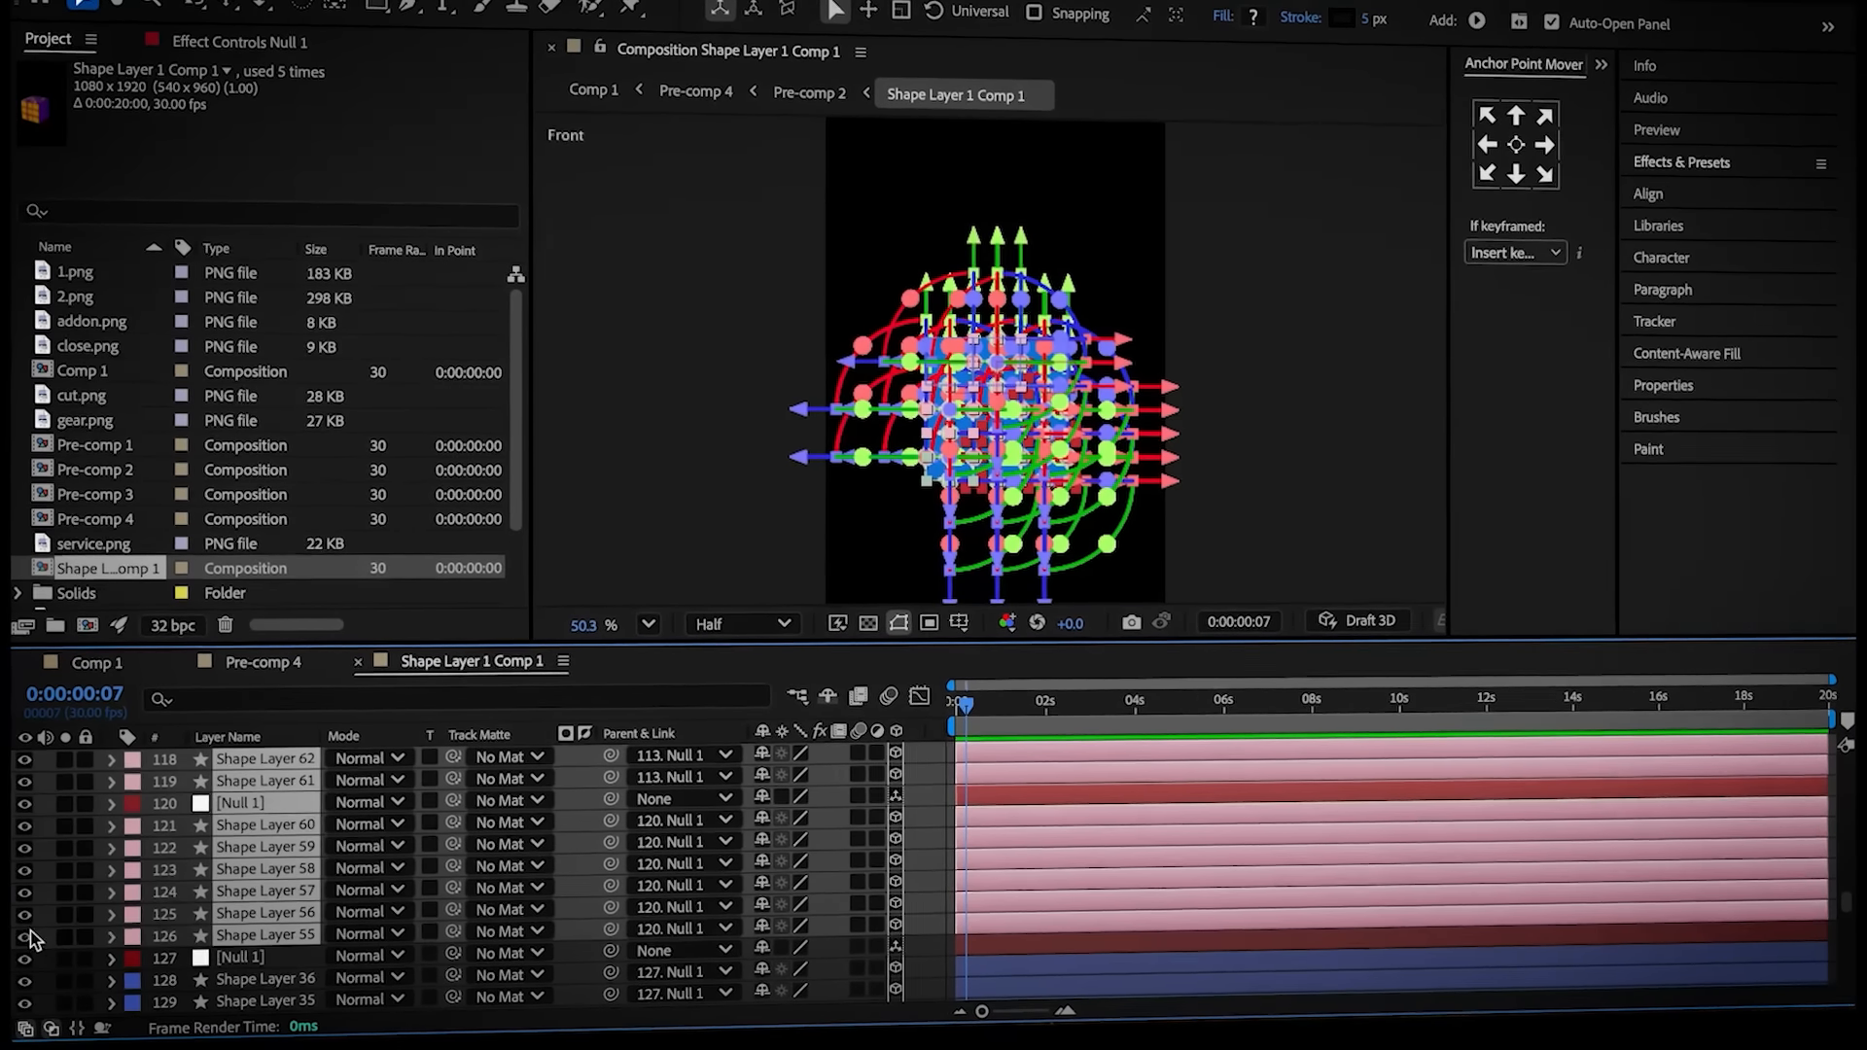
{"action": "left_click", "coordinate": [36, 934]}
{"action": "scroll", "coordinate": [56, 918], "scroll_direction": "up", "scroll_amount": 20}
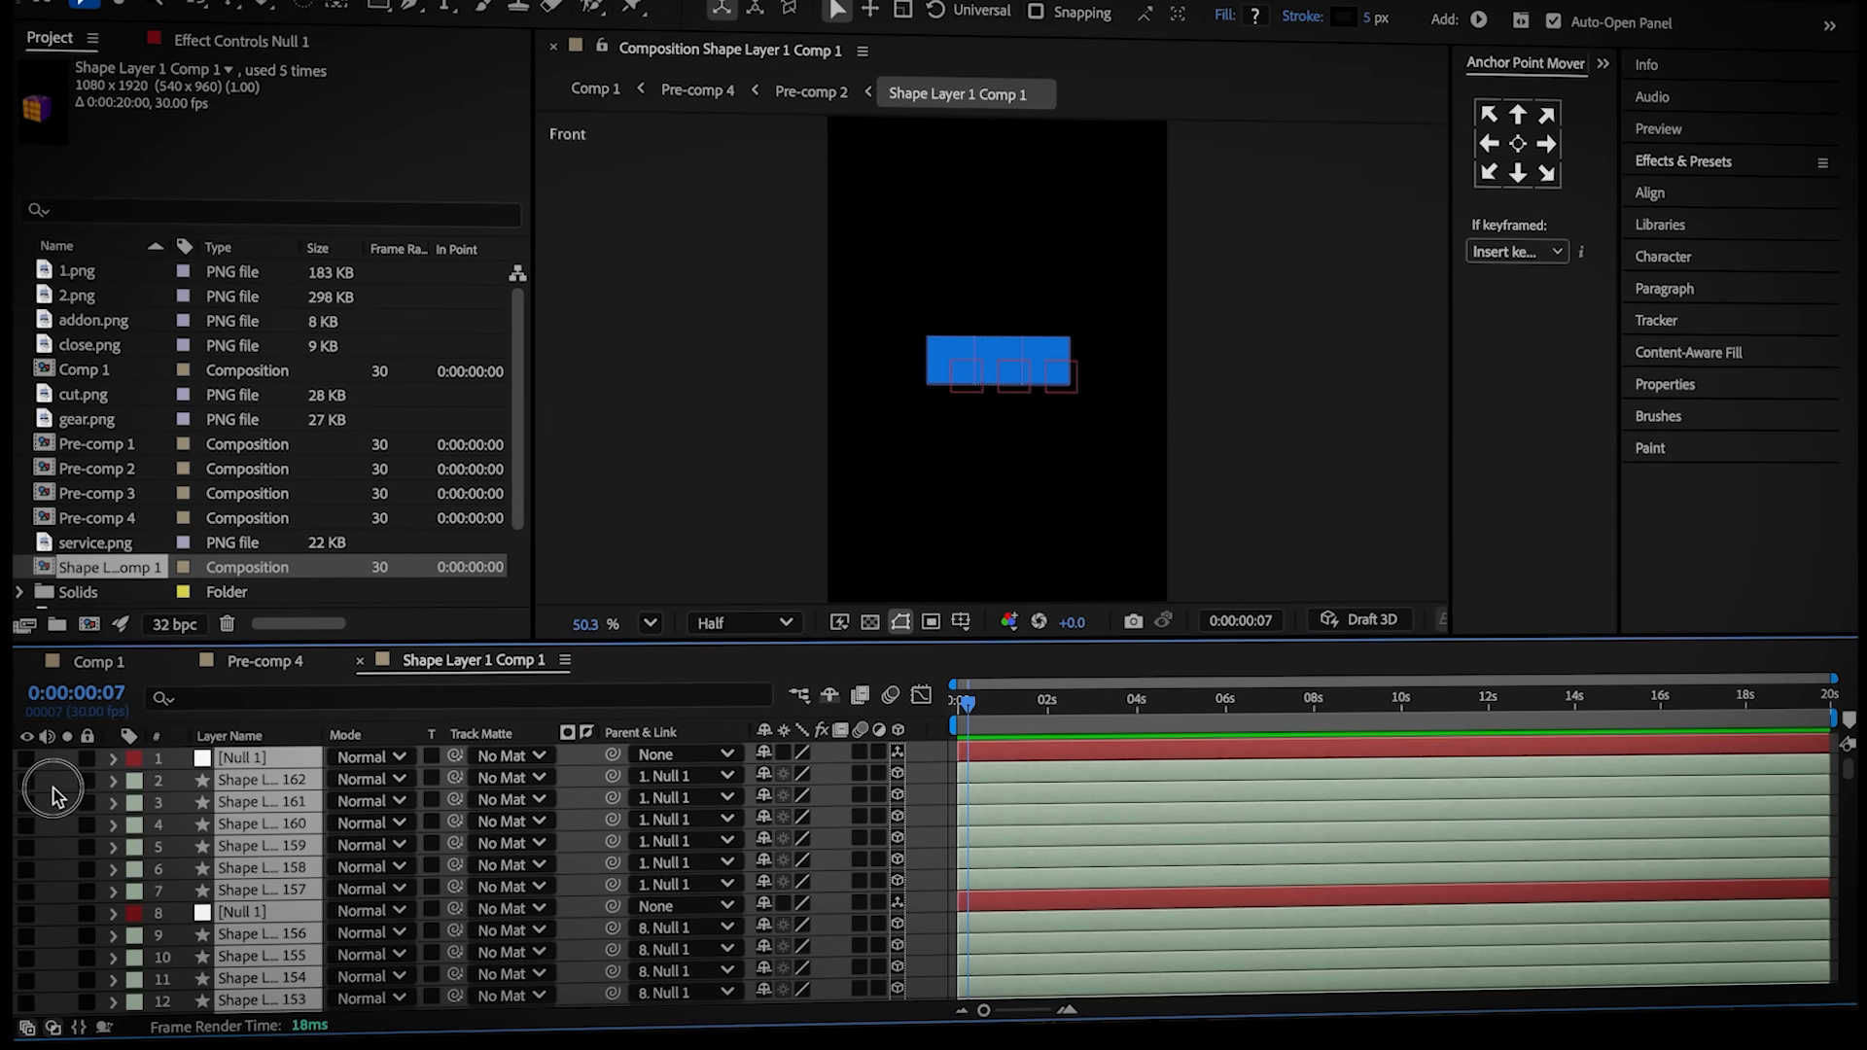
Add a new null object above all layers of the cube's composition
{"action": "left_click", "coordinate": [55, 788]}
{"action": "right_click", "coordinate": [61, 764]}
{"action": "mouse_move", "coordinate": [160, 708]}
Switch the 3D view to Top and make the new null a 3D layer
{"action": "right_click", "coordinate": [1027, 437]}
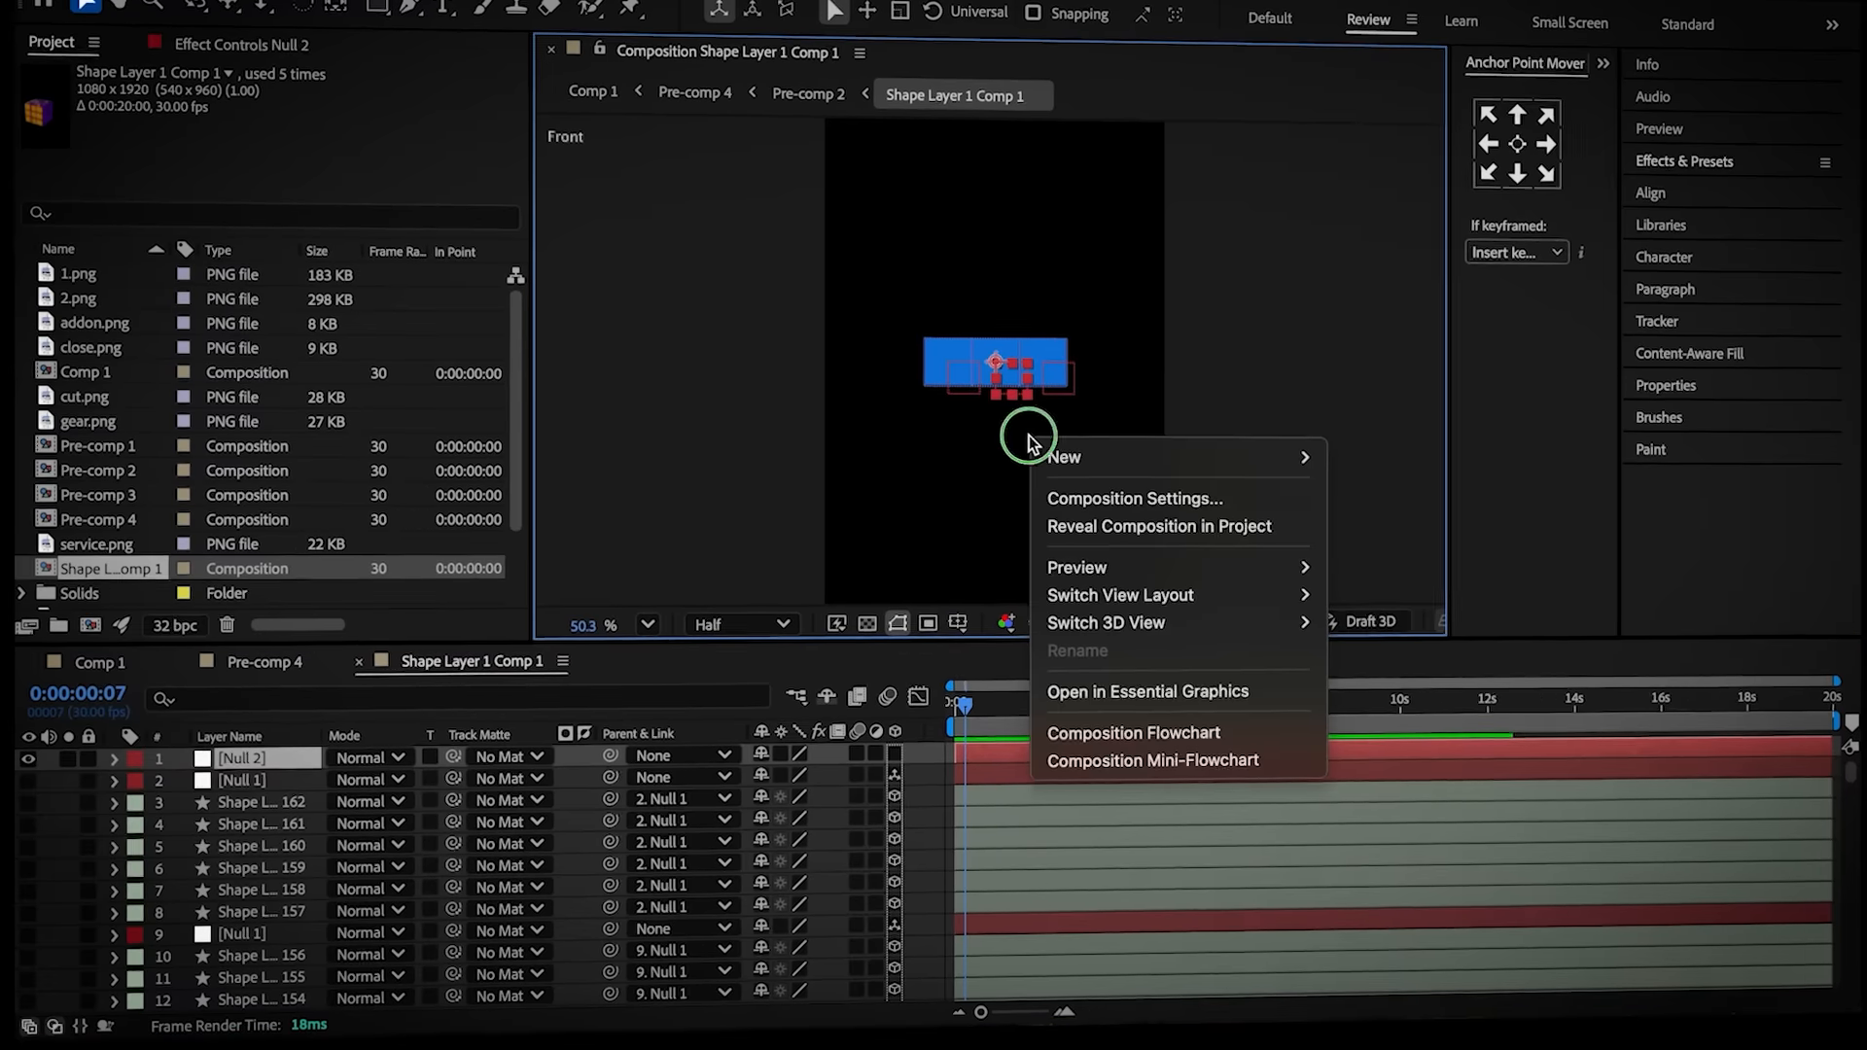
{"action": "mouse_move", "coordinate": [1264, 627]}
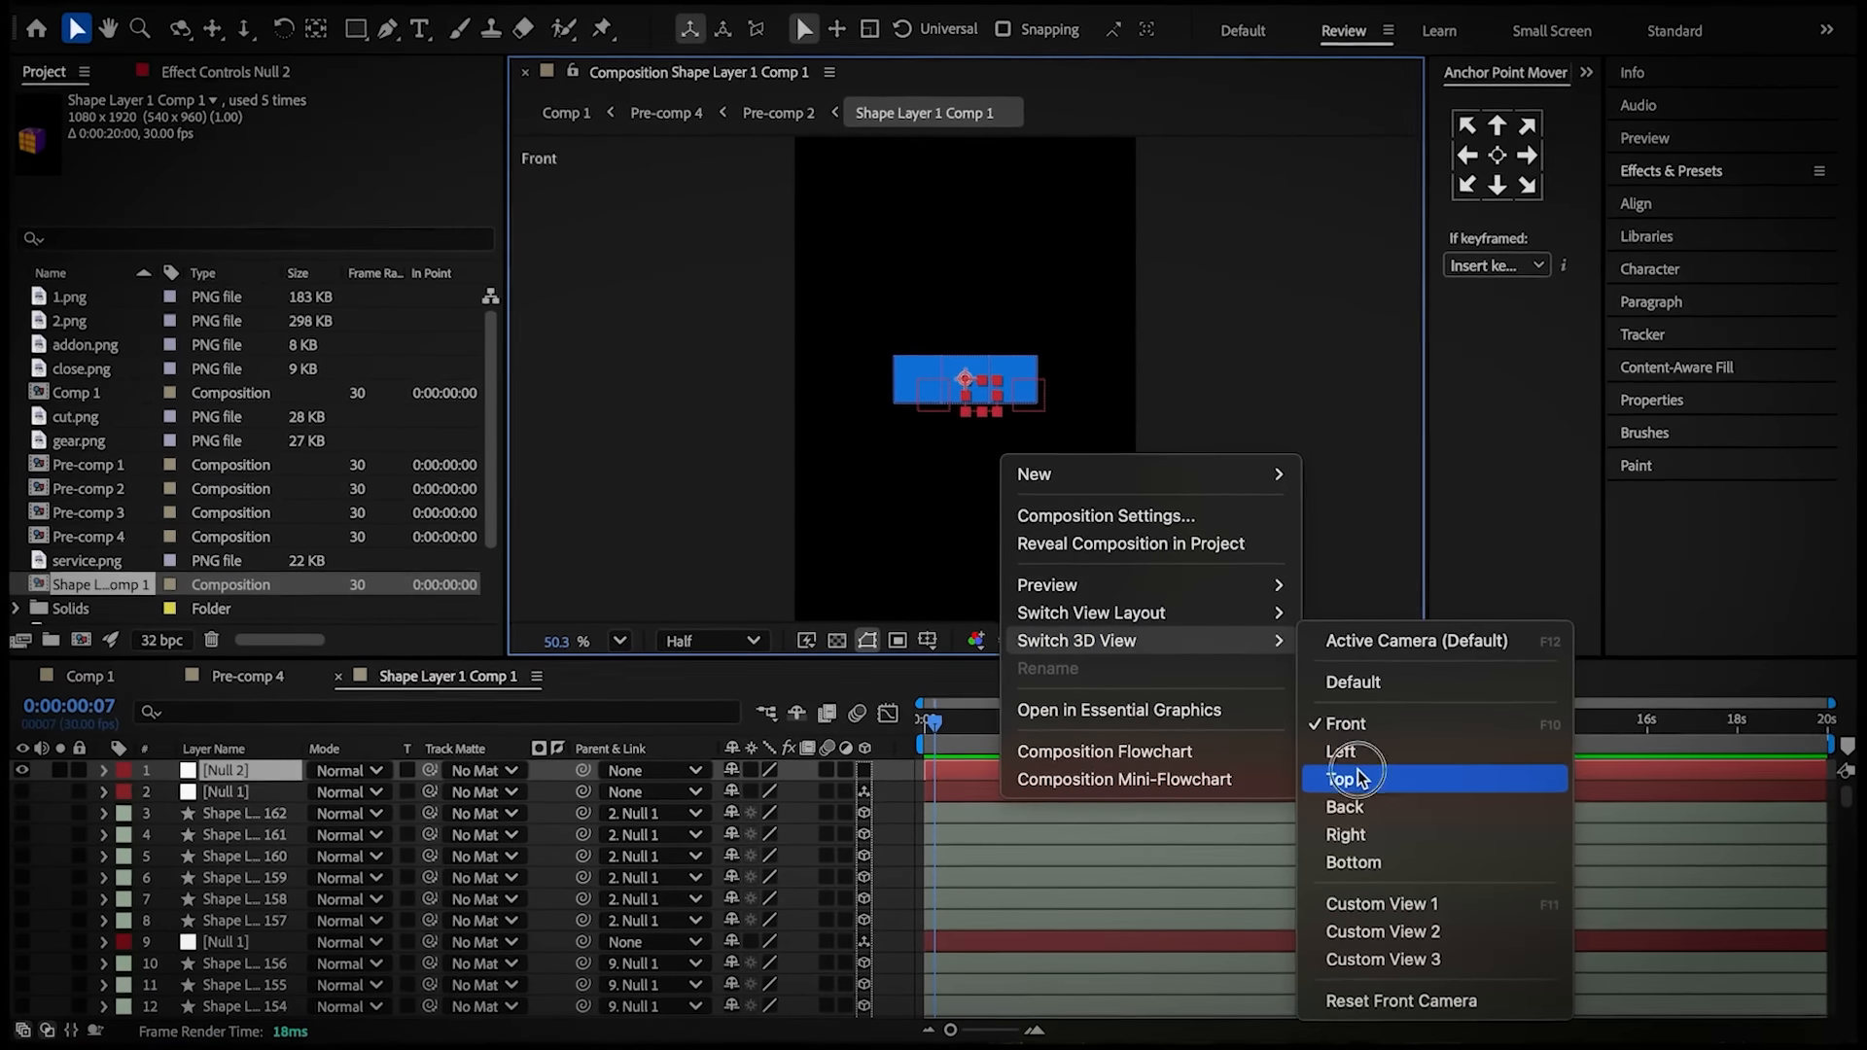
{"action": "left_click", "coordinate": [1355, 776]}
{"action": "left_click", "coordinate": [864, 771]}
{"action": "scroll", "coordinate": [933, 462], "scroll_direction": "up", "scroll_amount": 5}
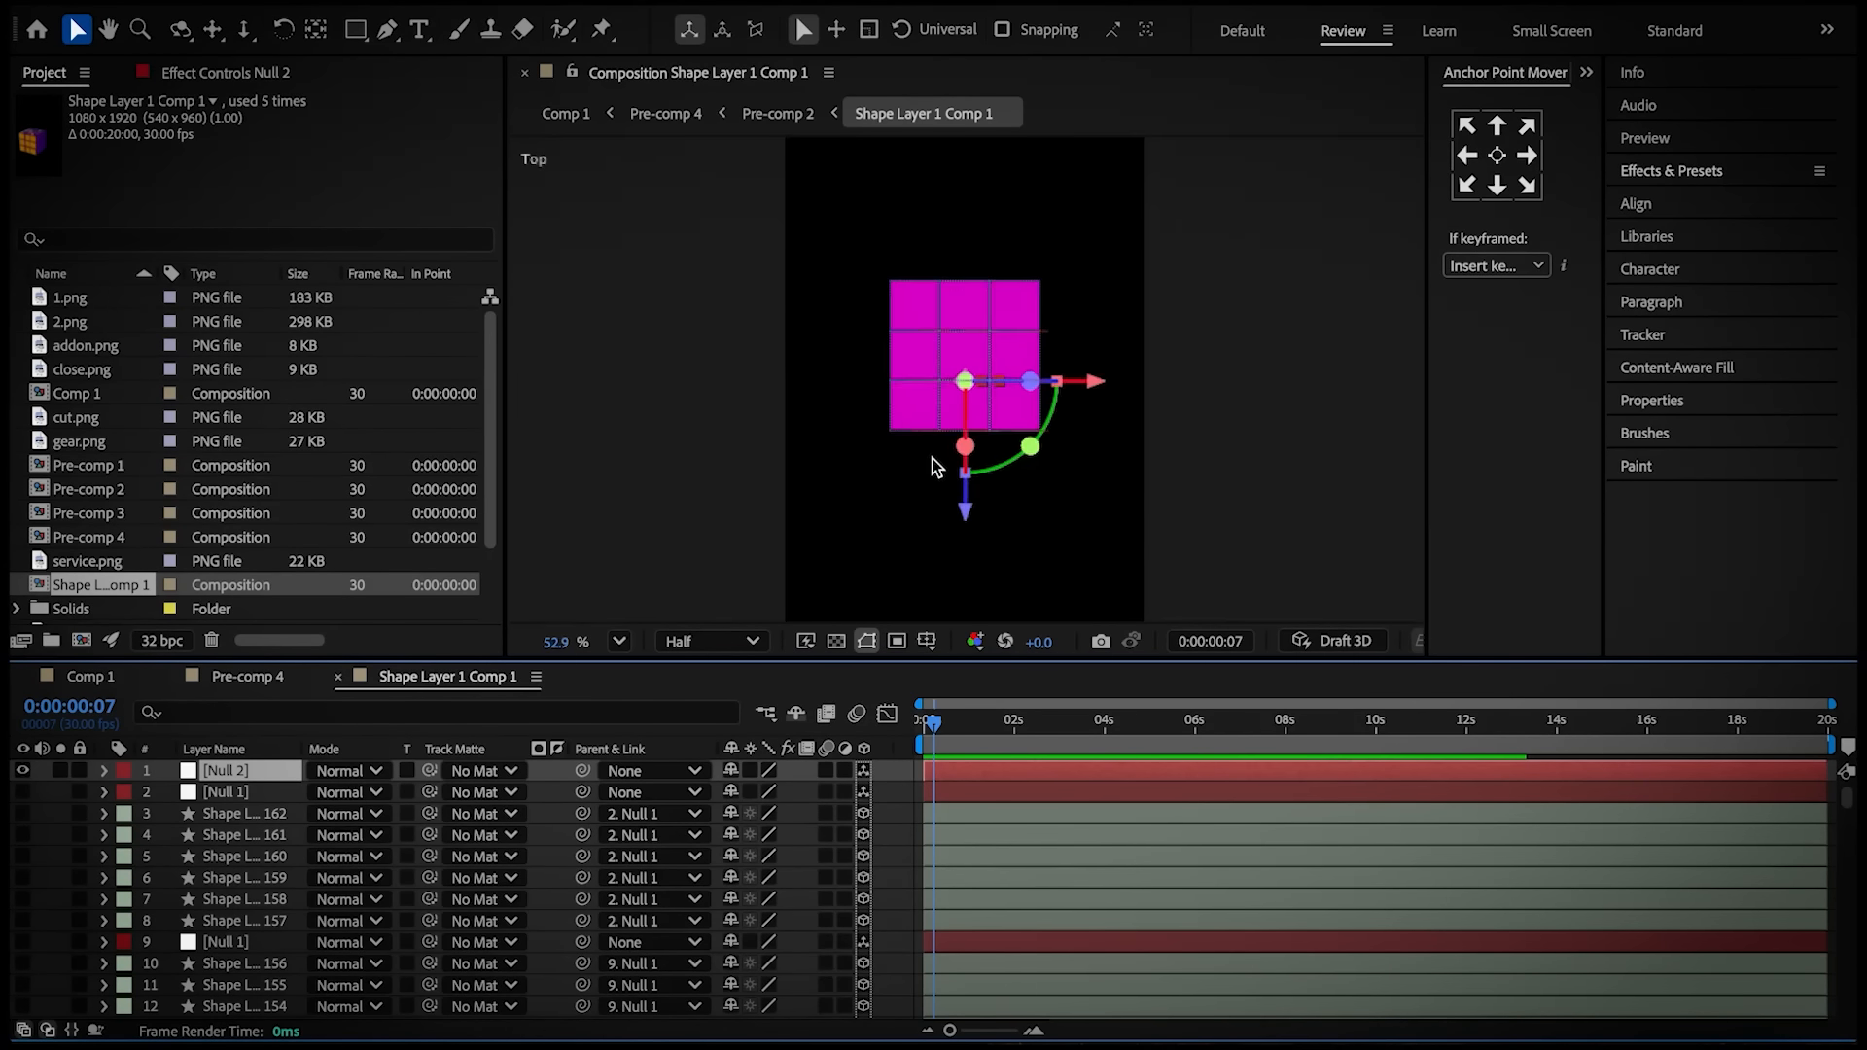
Move the new null's anchor point to the centre of the cube's nine-square top face with the Pan Behind tool
{"action": "left_click", "coordinate": [308, 32]}
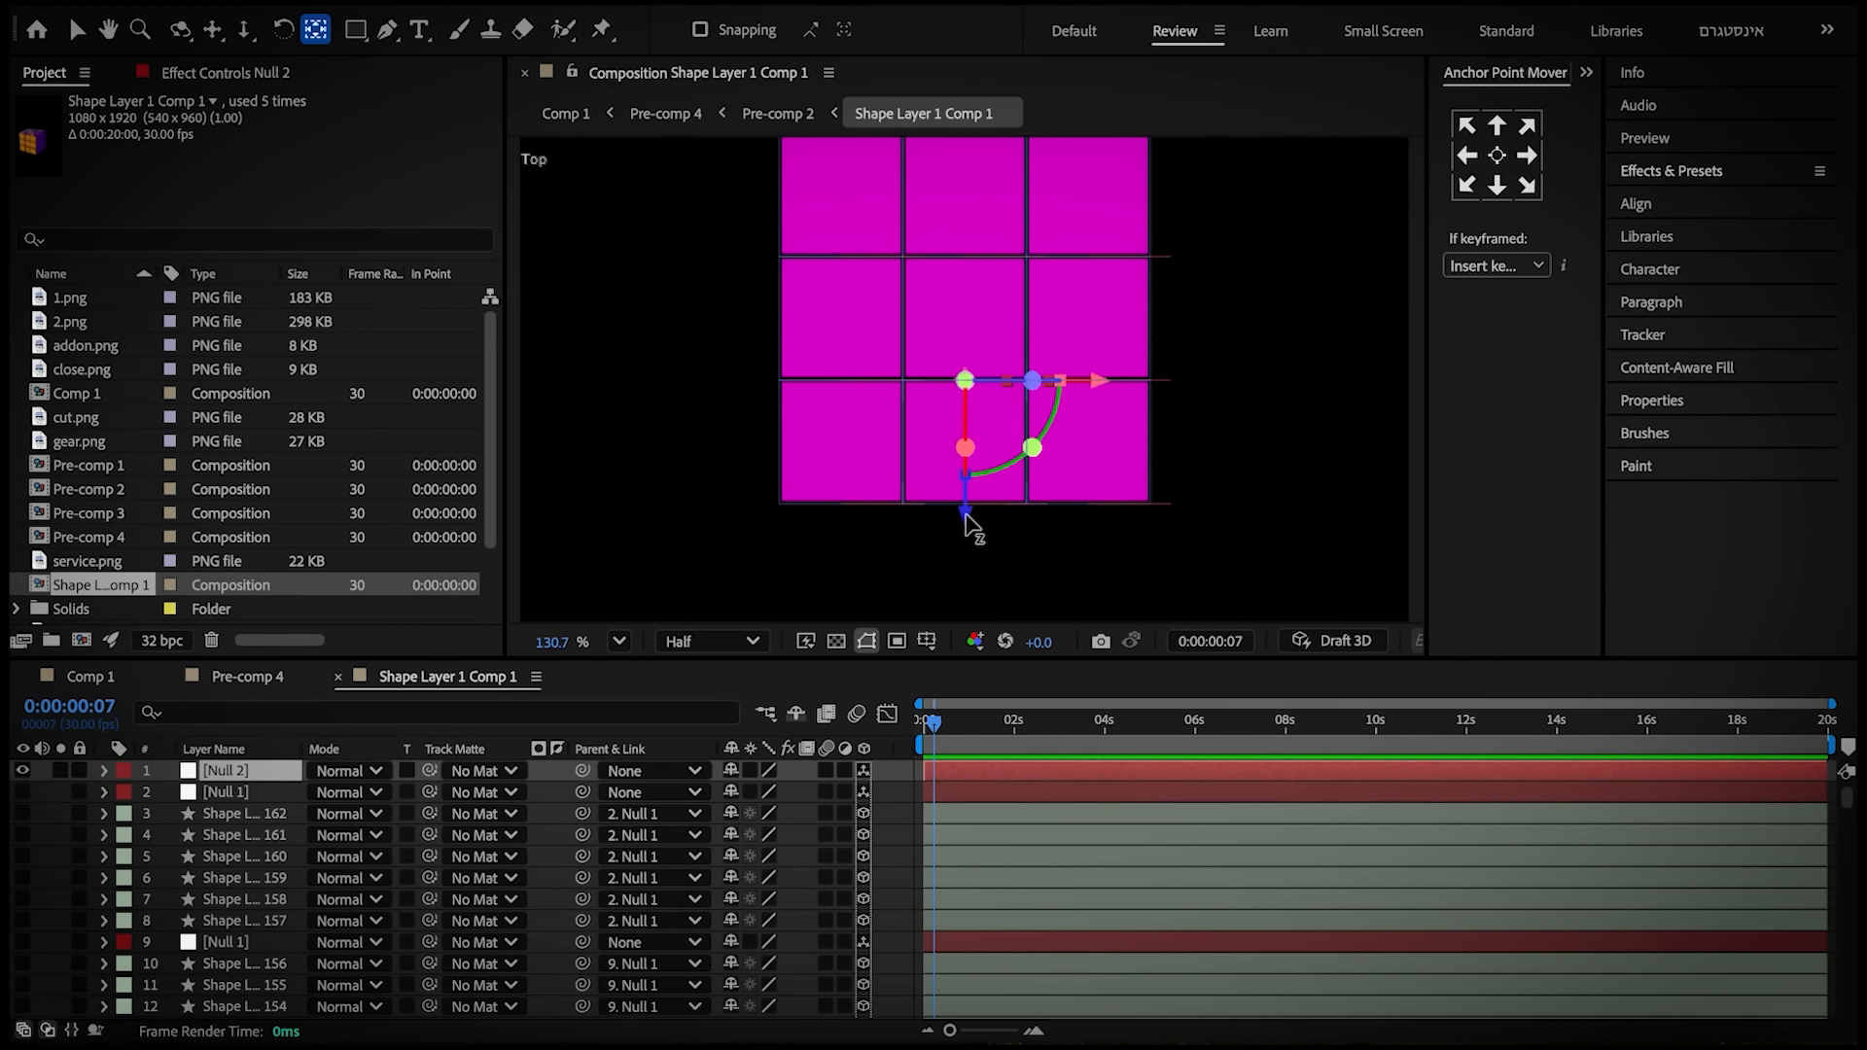
{"action": "left_click_drag", "start_coordinate": [966, 515], "coordinate": [967, 451]}
{"action": "key", "text": "v"}
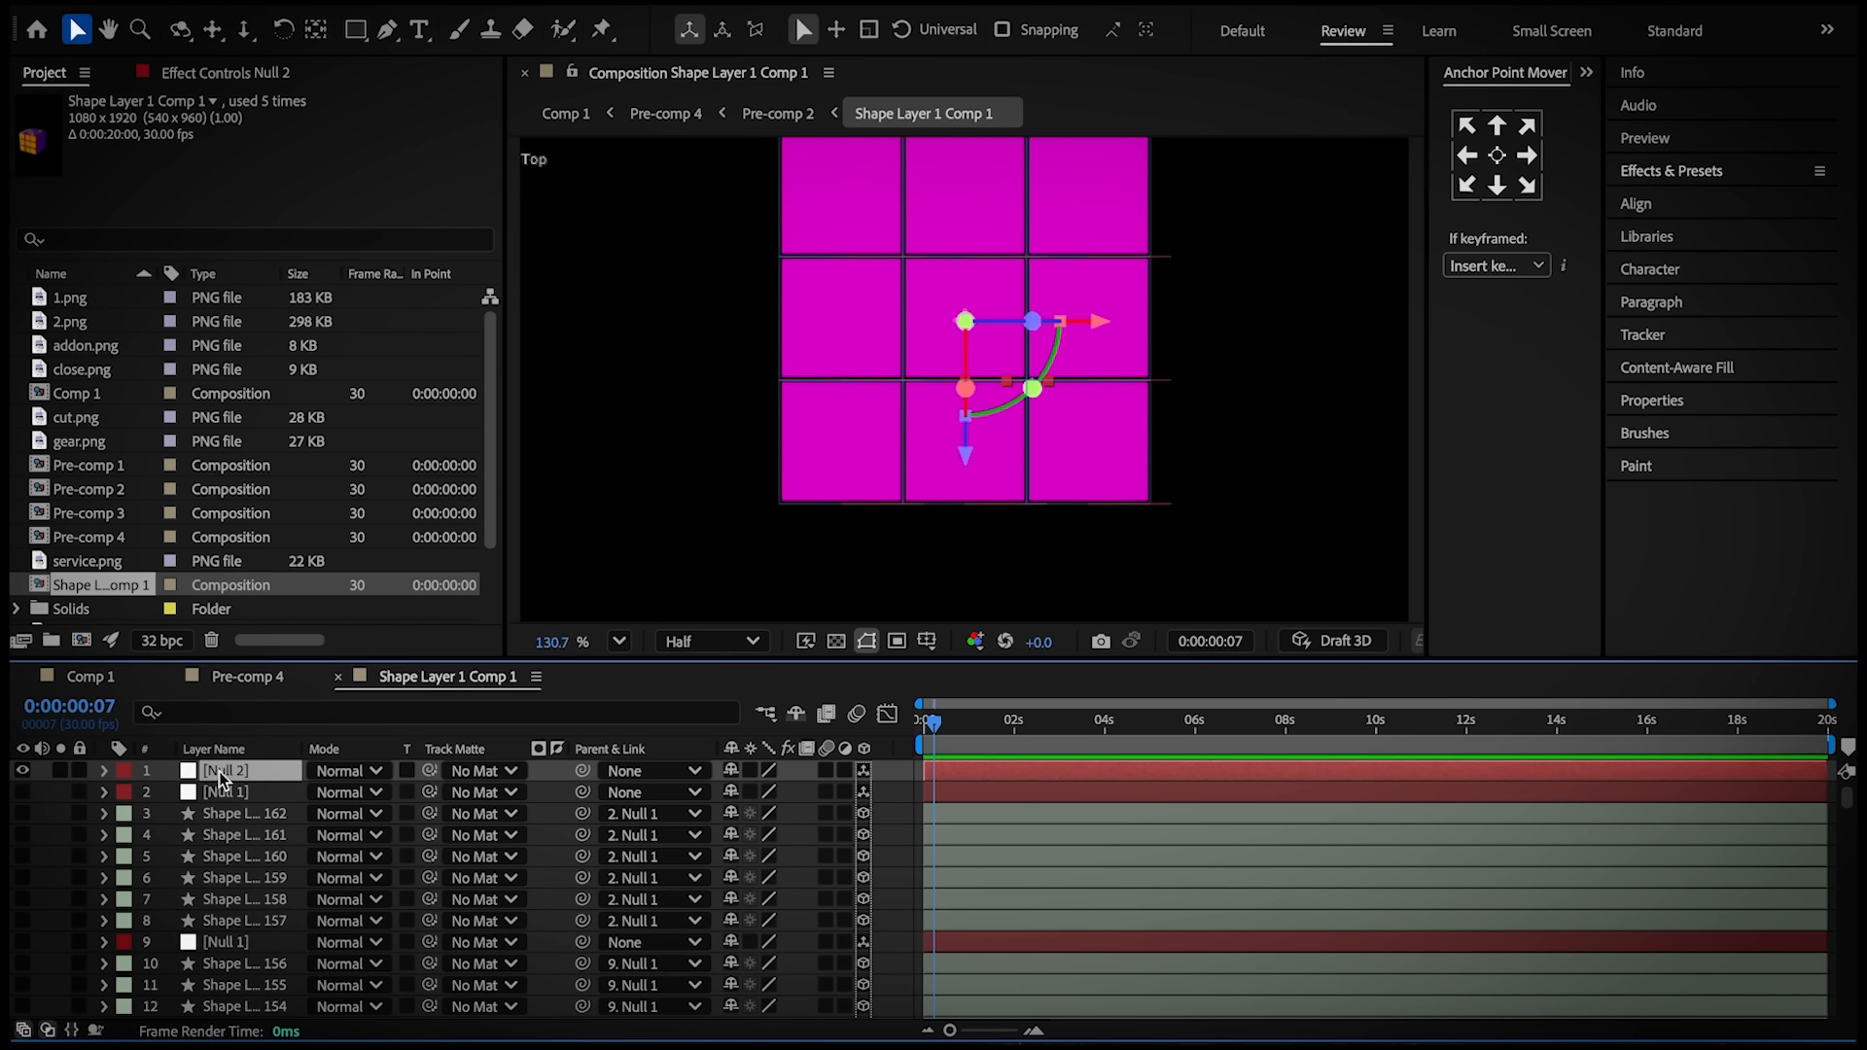
Parent the nine visible Null 1 layers of the cube's top slice, down to layer 177, to the new Null 2
{"action": "scroll", "coordinate": [234, 846], "scroll_direction": "down", "scroll_amount": 20}
{"action": "left_click", "coordinate": [240, 882]}
{"action": "scroll", "coordinate": [236, 894], "scroll_direction": "up", "scroll_amount": 3}
{"action": "left_click", "coordinate": [231, 907], "text": "ctrl"}
{"action": "scroll", "coordinate": [225, 885], "scroll_direction": "up", "scroll_amount": 2}
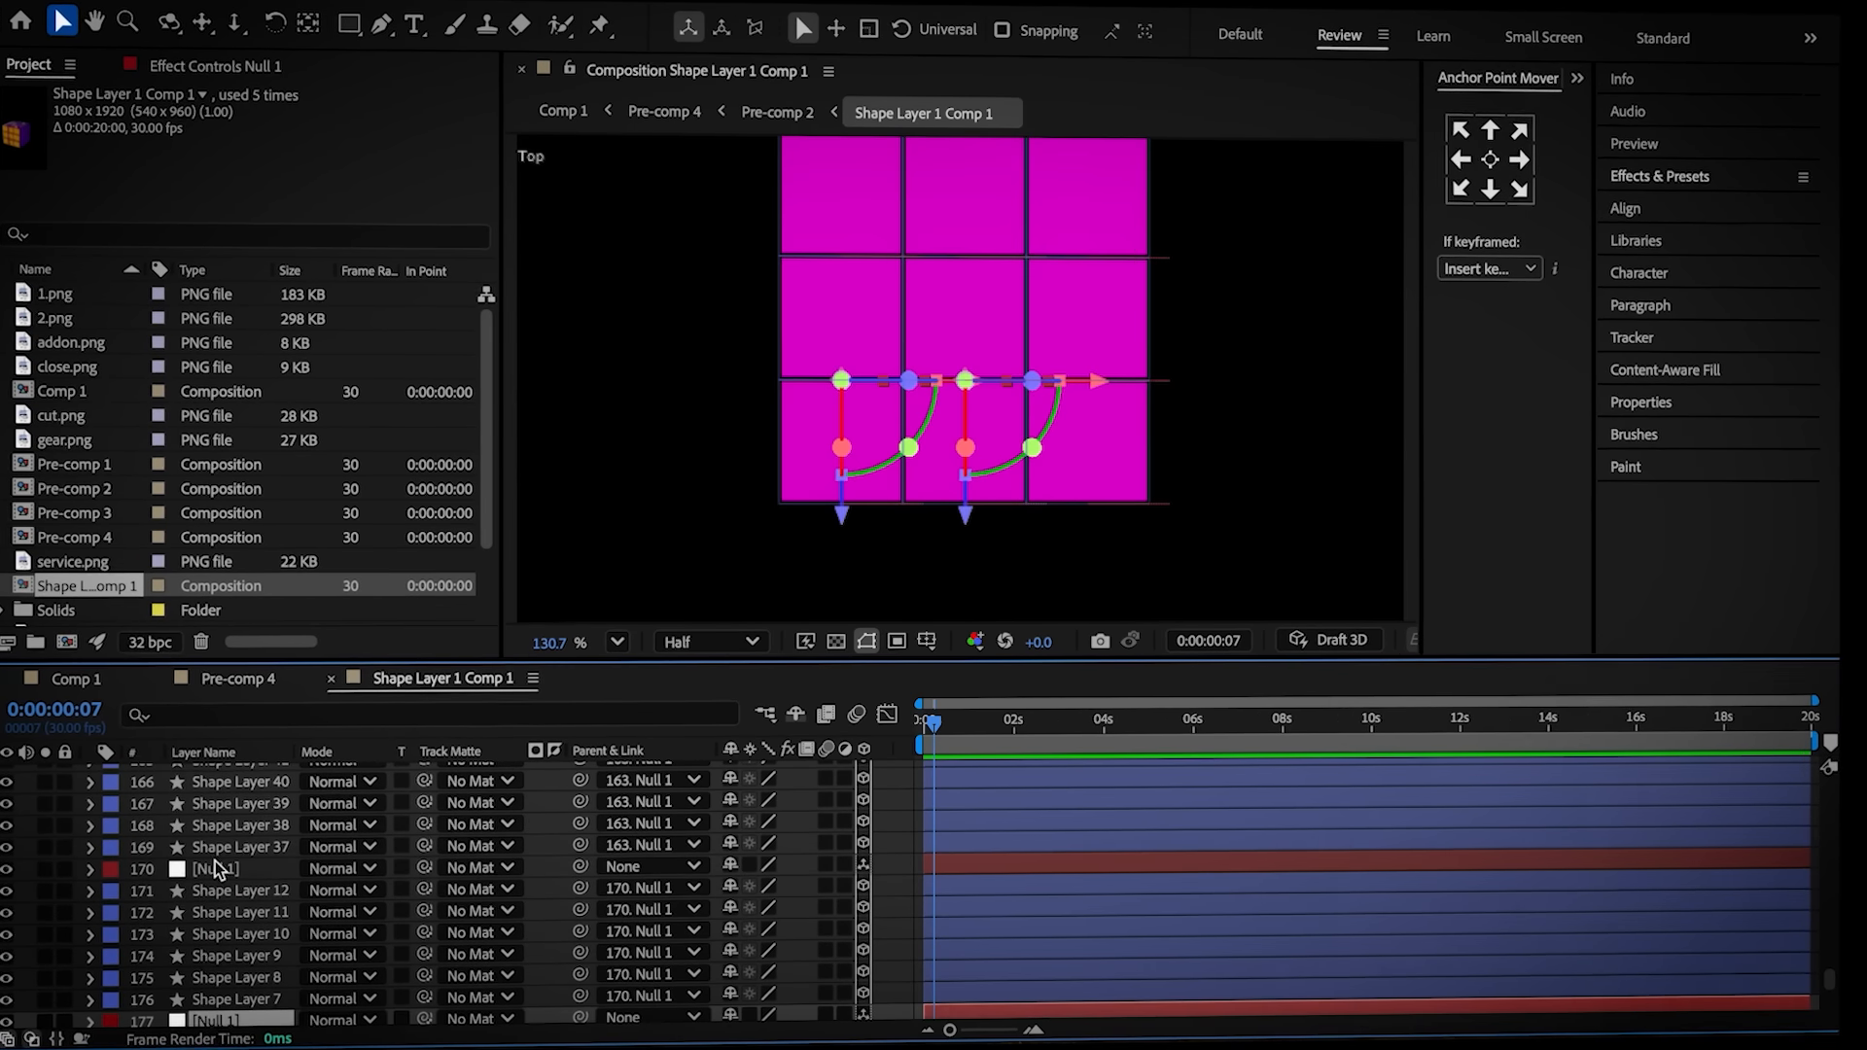
{"action": "left_click", "coordinate": [222, 866], "text": "ctrl"}
{"action": "scroll", "coordinate": [219, 826], "scroll_direction": "up", "scroll_amount": 2}
{"action": "left_click", "coordinate": [218, 811], "text": "ctrl"}
{"action": "scroll", "coordinate": [216, 856], "scroll_direction": "up", "scroll_amount": 4}
{"action": "left_click", "coordinate": [212, 920], "text": "ctrl"}
{"action": "scroll", "coordinate": [218, 890], "scroll_direction": "up", "scroll_amount": 2}
{"action": "left_click", "coordinate": [227, 855], "text": "ctrl"}
{"action": "scroll", "coordinate": [228, 855], "scroll_direction": "up", "scroll_amount": 3}
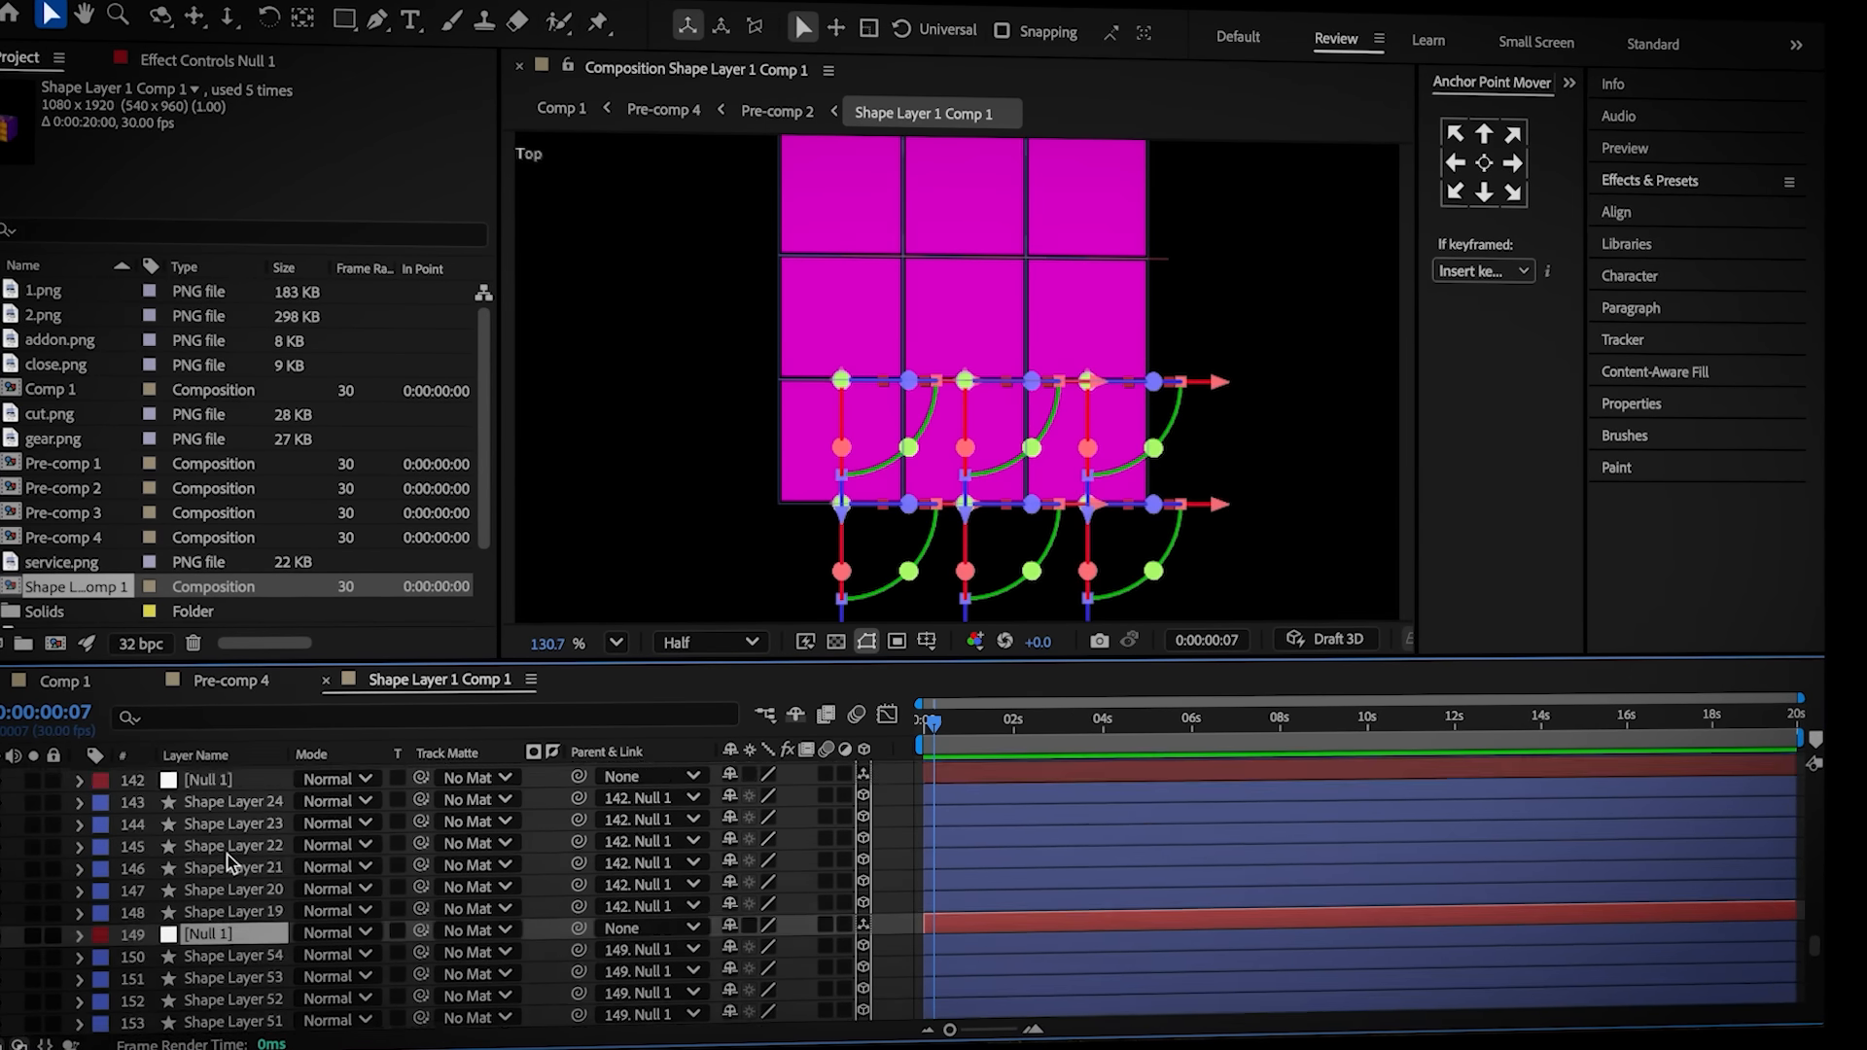
{"action": "left_click", "coordinate": [220, 888], "text": "ctrl"}
{"action": "scroll", "coordinate": [220, 891], "scroll_direction": "up", "scroll_amount": 2}
{"action": "left_click", "coordinate": [237, 827], "text": "ctrl"}
{"action": "scroll", "coordinate": [239, 828], "scroll_direction": "up", "scroll_amount": 3}
{"action": "left_click", "coordinate": [237, 825], "text": "ctrl"}
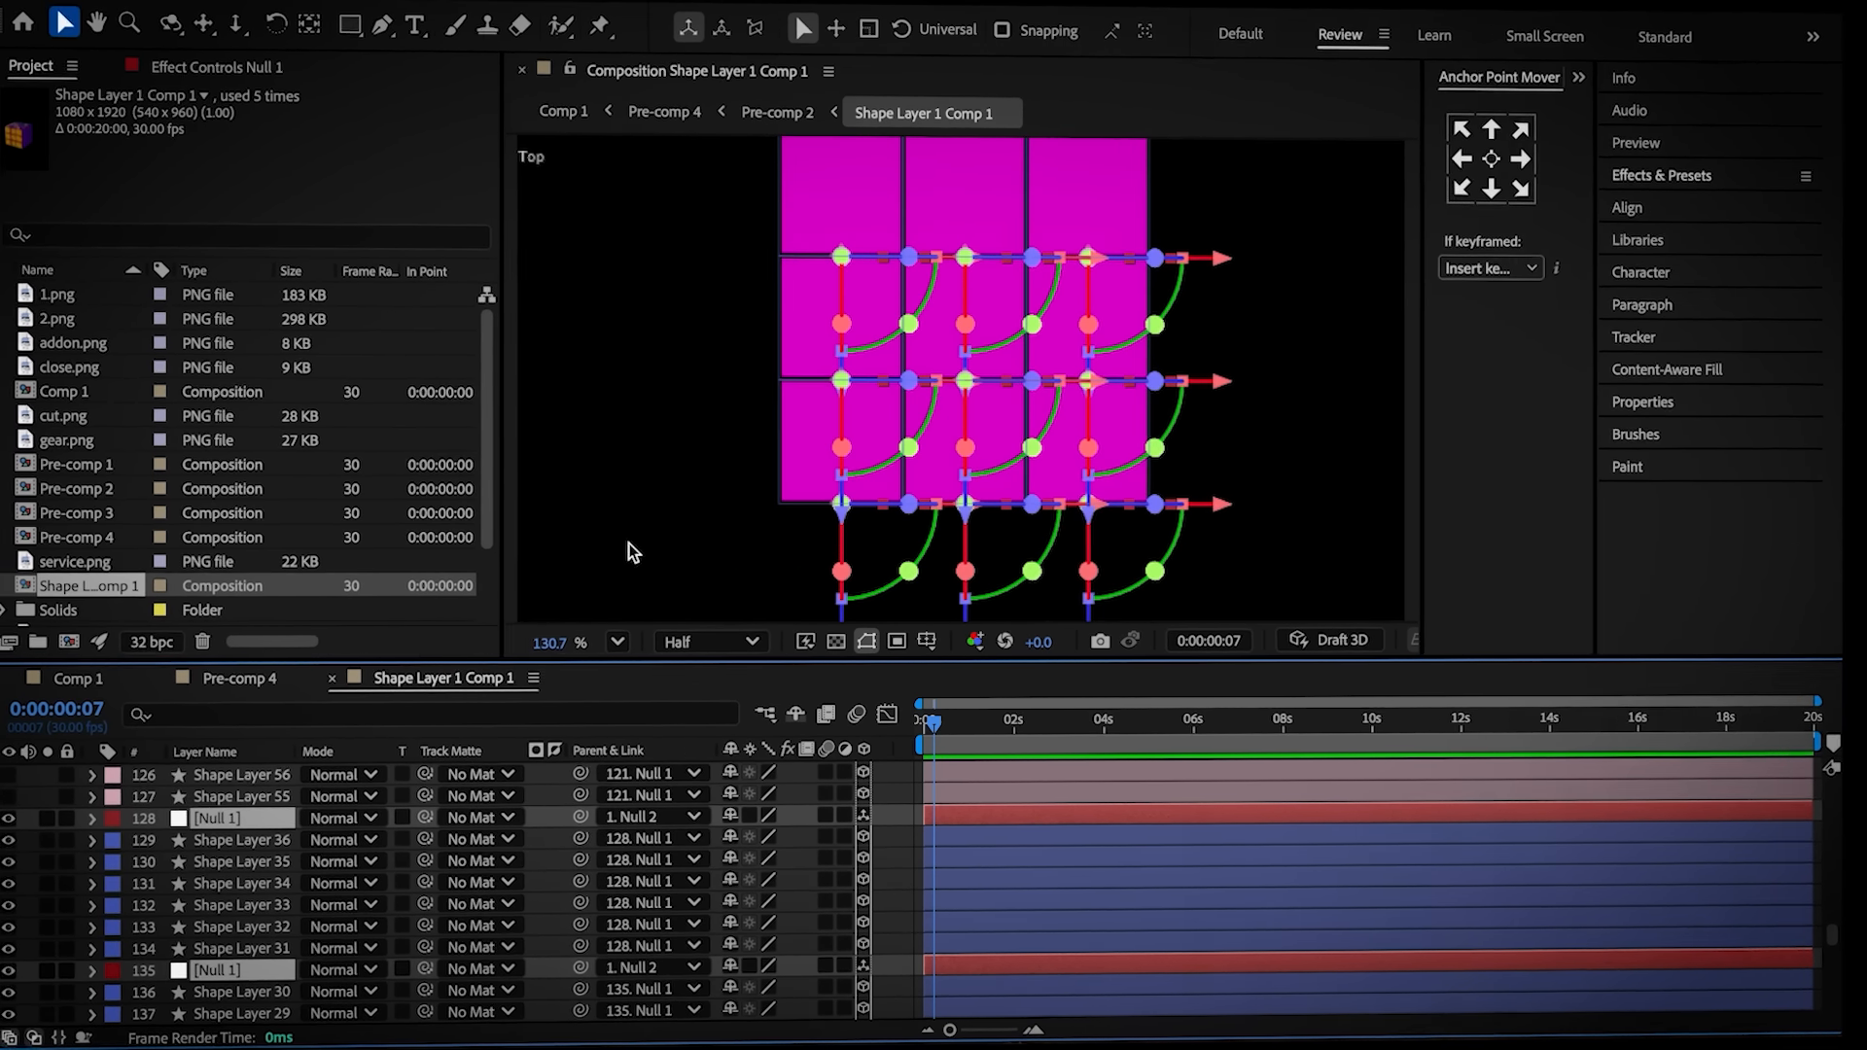
Switch the 3D view to Active Camera (Default) and duplicate the Null 2 layer
{"action": "scroll", "coordinate": [238, 826], "scroll_direction": "up", "scroll_amount": 20}
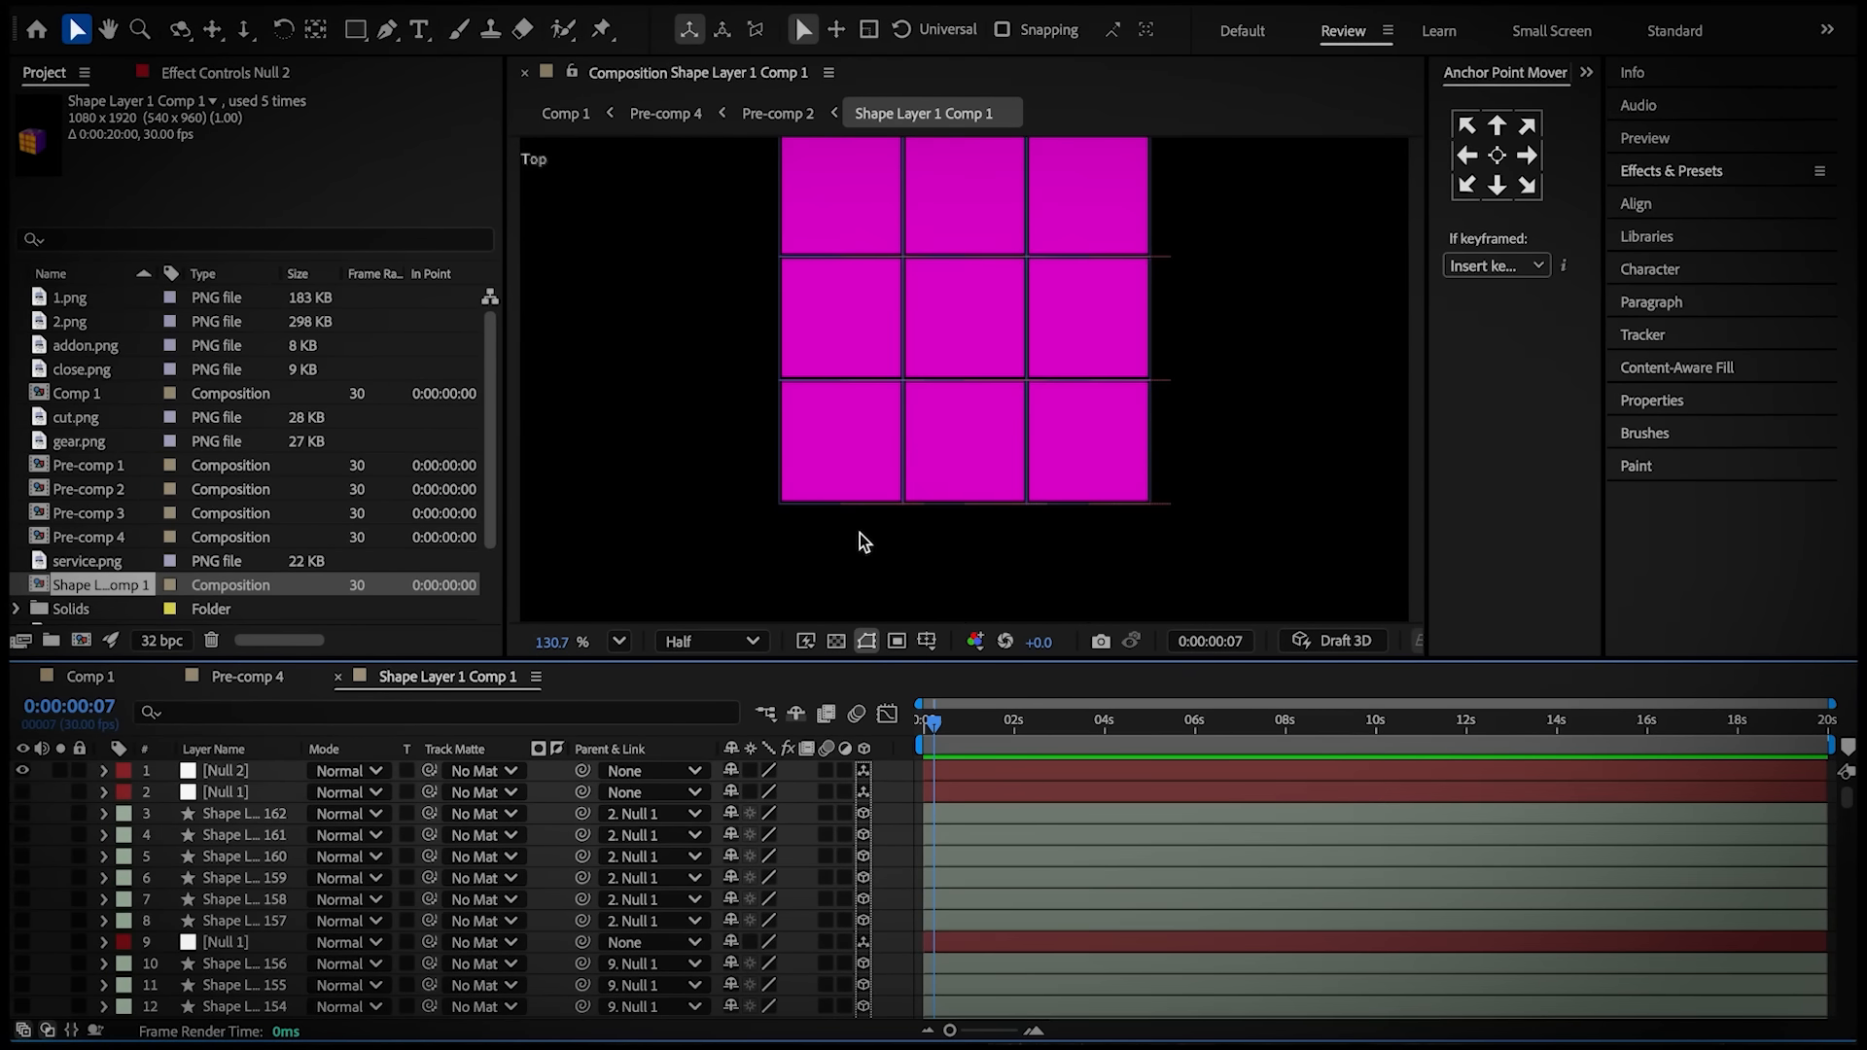
{"action": "right_click", "coordinate": [877, 533]}
{"action": "mouse_move", "coordinate": [1070, 720]}
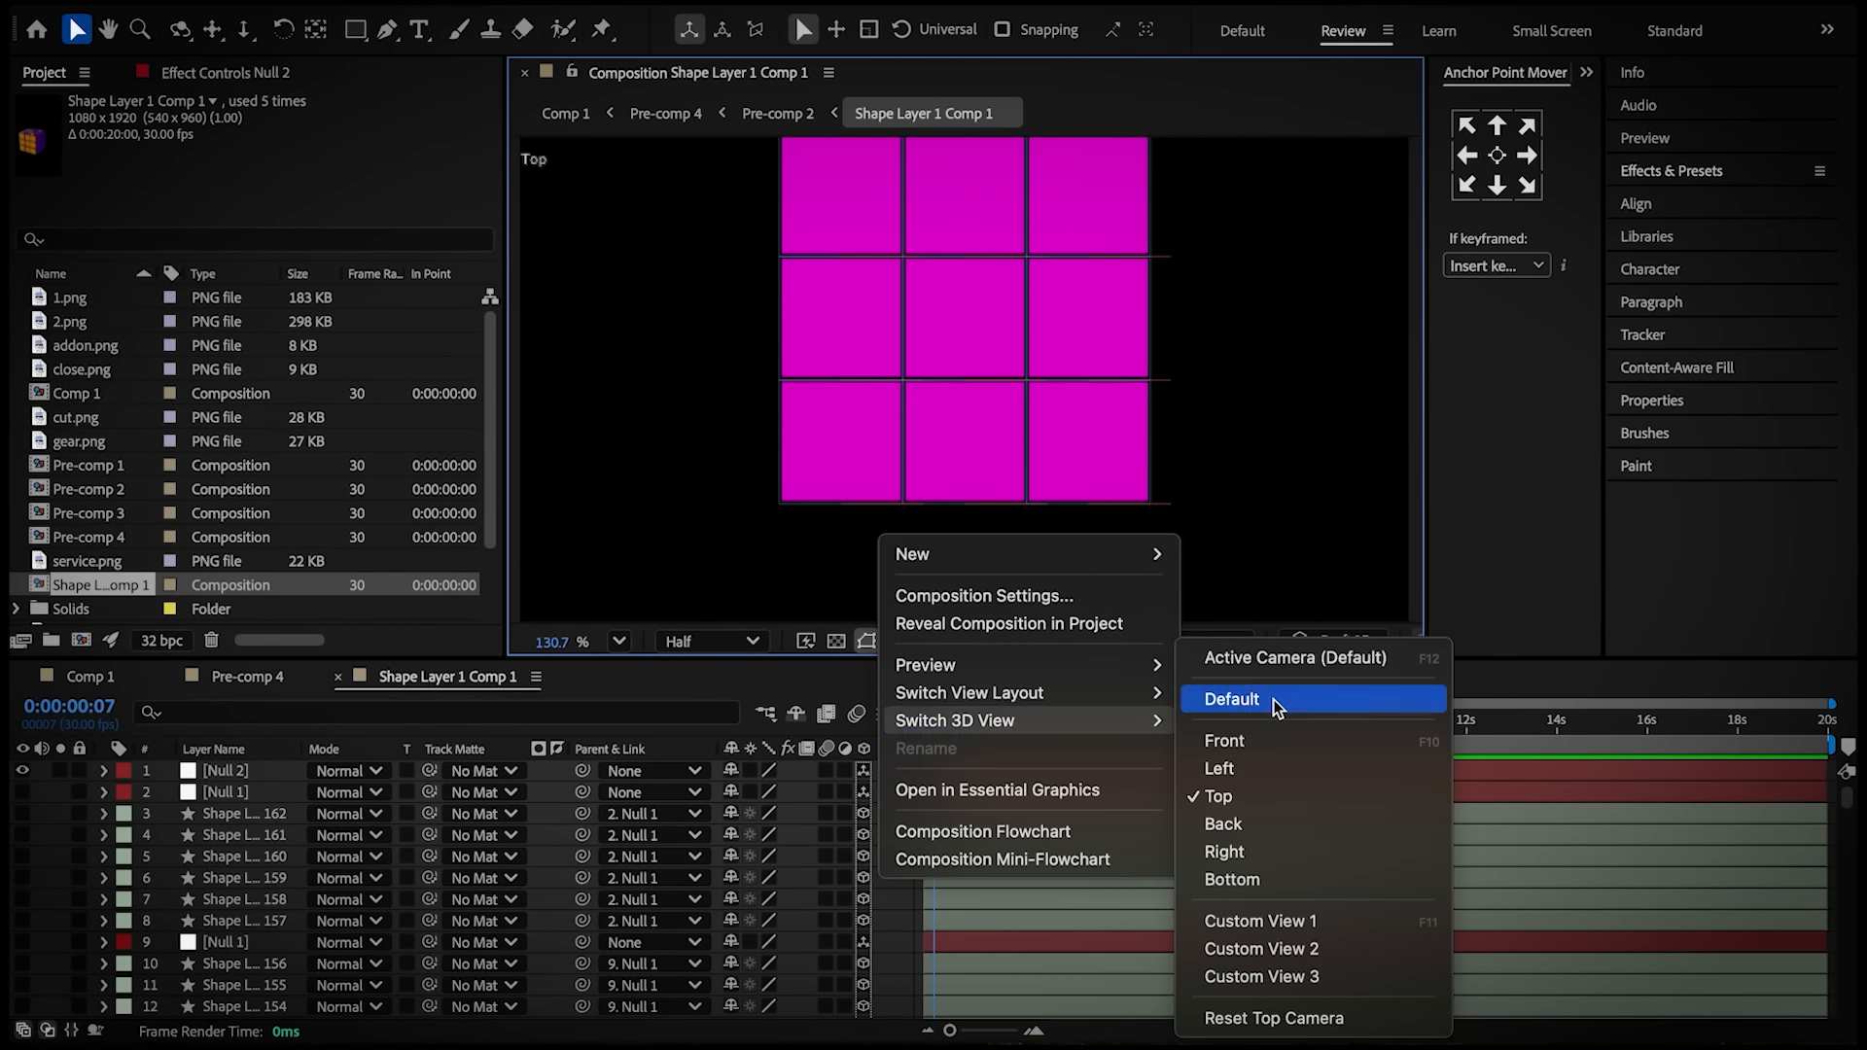
{"action": "left_click", "coordinate": [1278, 658]}
{"action": "left_click", "coordinate": [247, 774]}
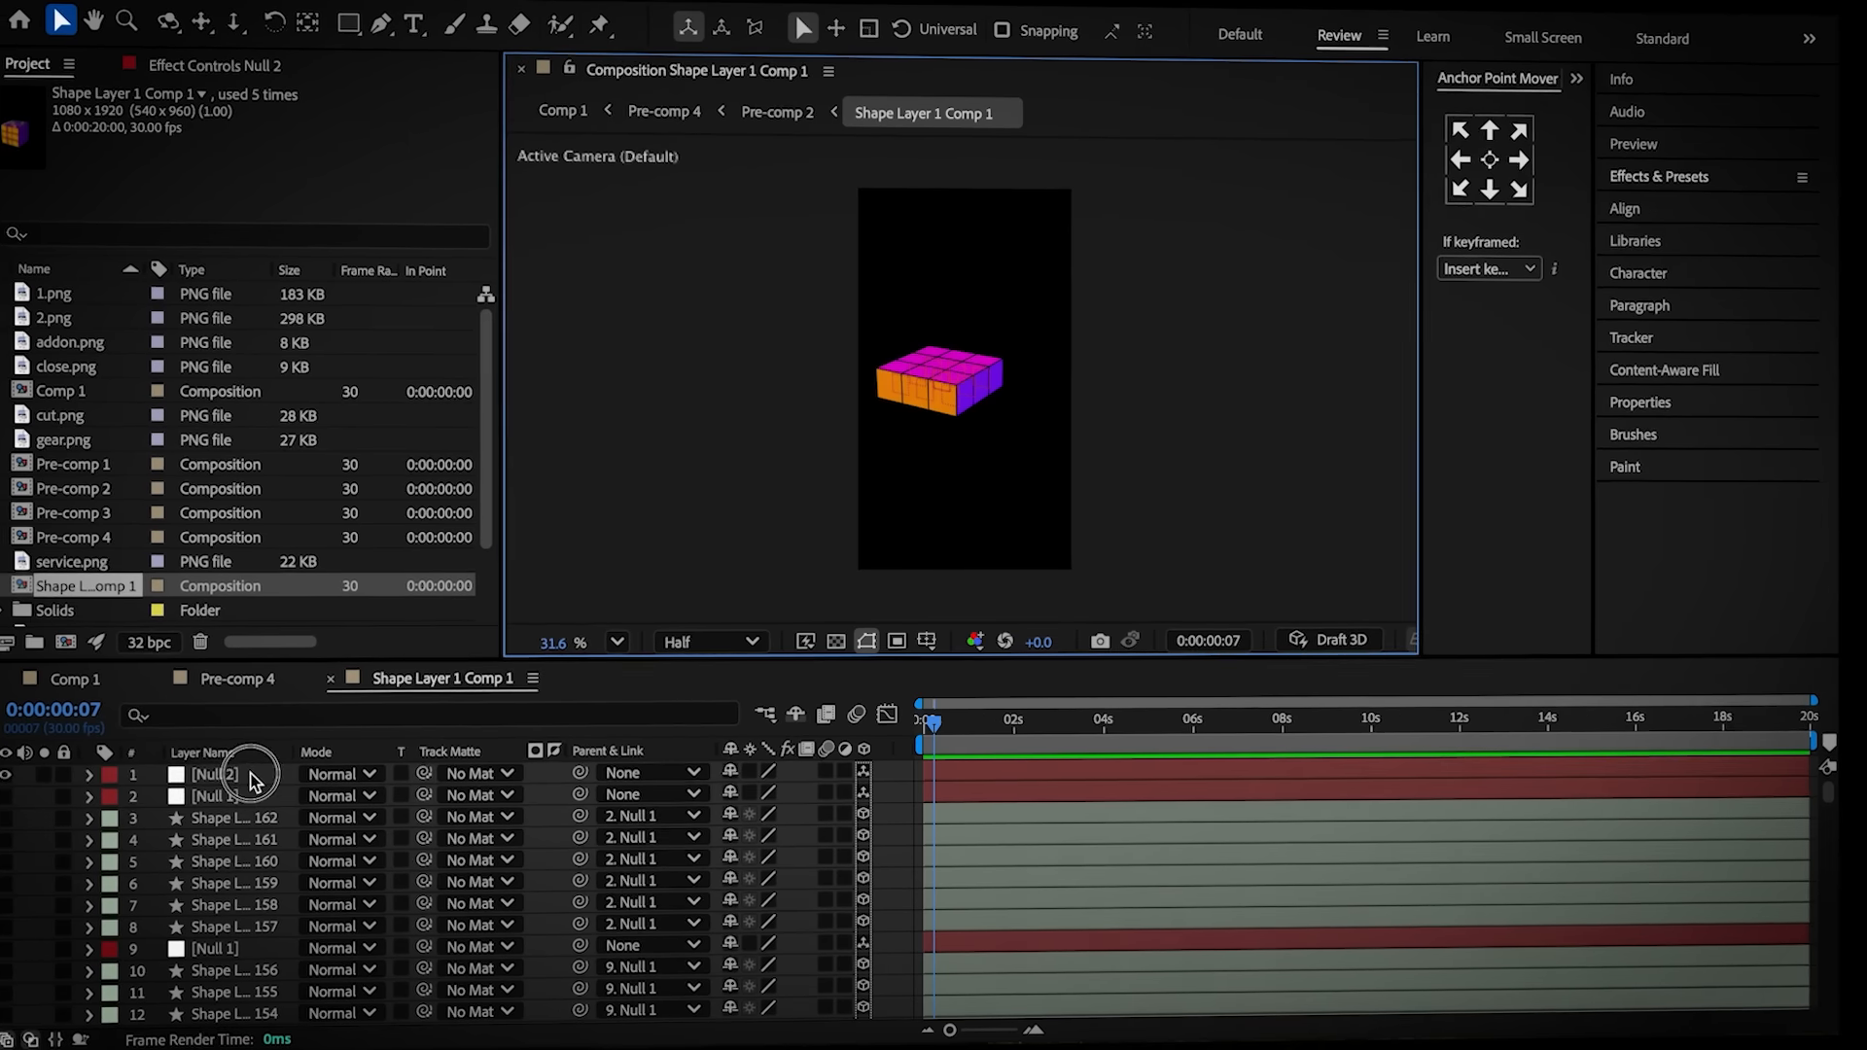
{"action": "key", "text": "super+d"}
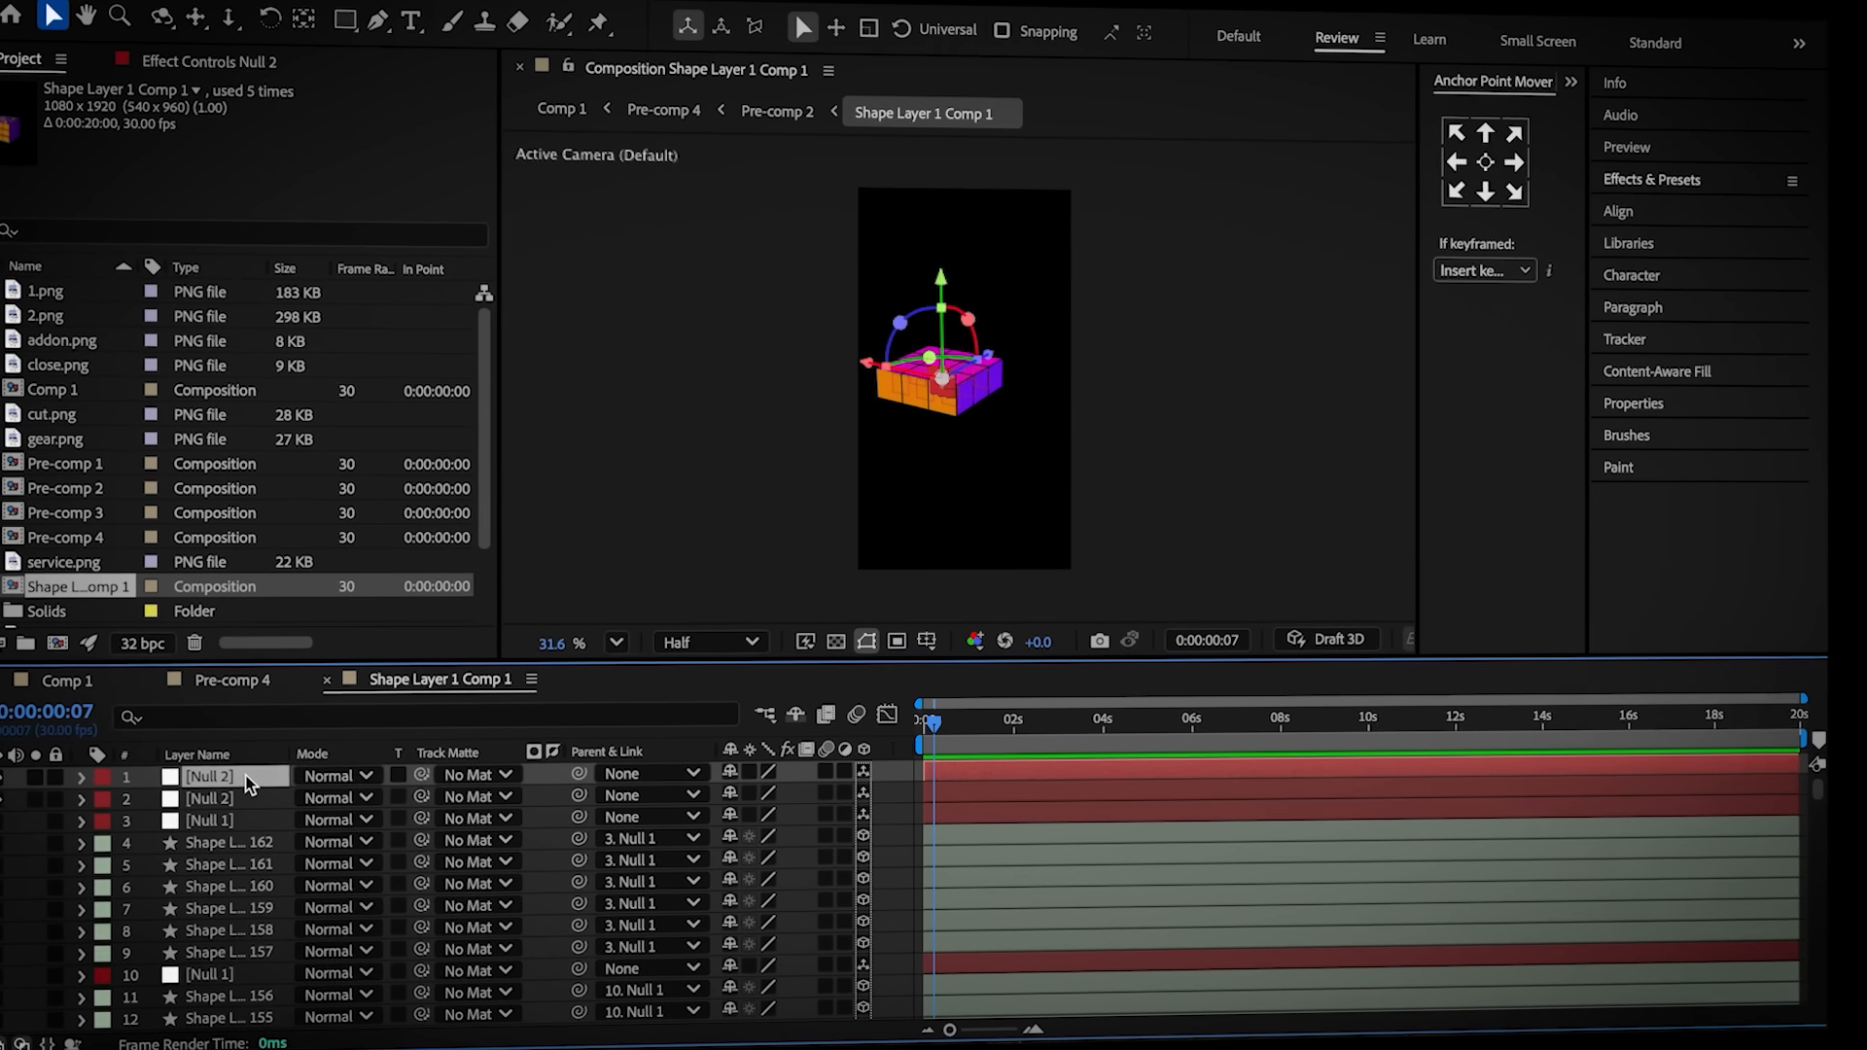
Turn visibility back on for all hidden cube layers, from Shape Layer 55 up to the topmost Null 1
{"action": "scroll", "coordinate": [246, 783], "scroll_direction": "down", "scroll_amount": 20}
{"action": "left_click", "coordinate": [216, 997]}
{"action": "scroll", "coordinate": [238, 931], "scroll_direction": "up", "scroll_amount": 20}
{"action": "left_click", "coordinate": [230, 821], "text": "shift"}
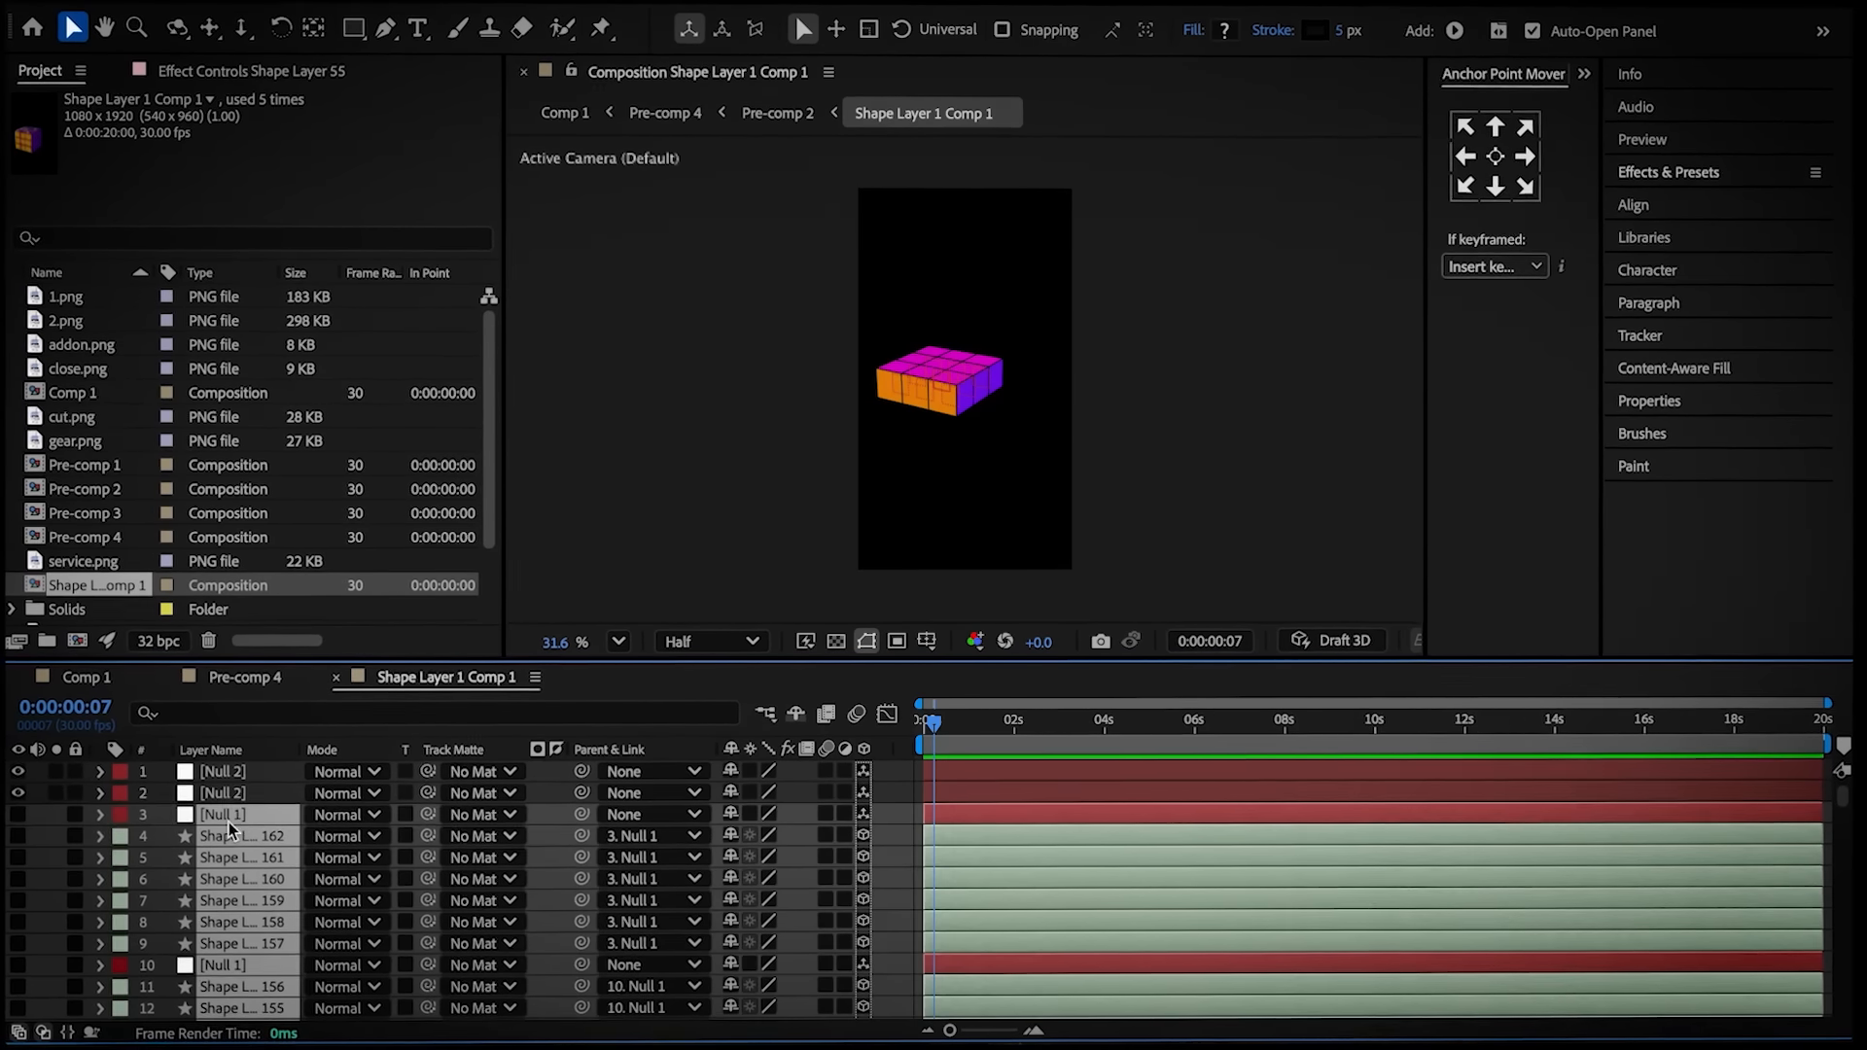
{"action": "left_click", "coordinate": [19, 814]}
Parent the nine Null 1 layers of the cube's middle slice, up to layer 66, to the duplicated Null 2
{"action": "scroll", "coordinate": [228, 842], "scroll_direction": "down", "scroll_amount": 20}
{"action": "left_click", "coordinate": [228, 845]}
{"action": "scroll", "coordinate": [229, 856], "scroll_direction": "up", "scroll_amount": 3}
{"action": "left_click", "coordinate": [231, 879], "text": "super"}
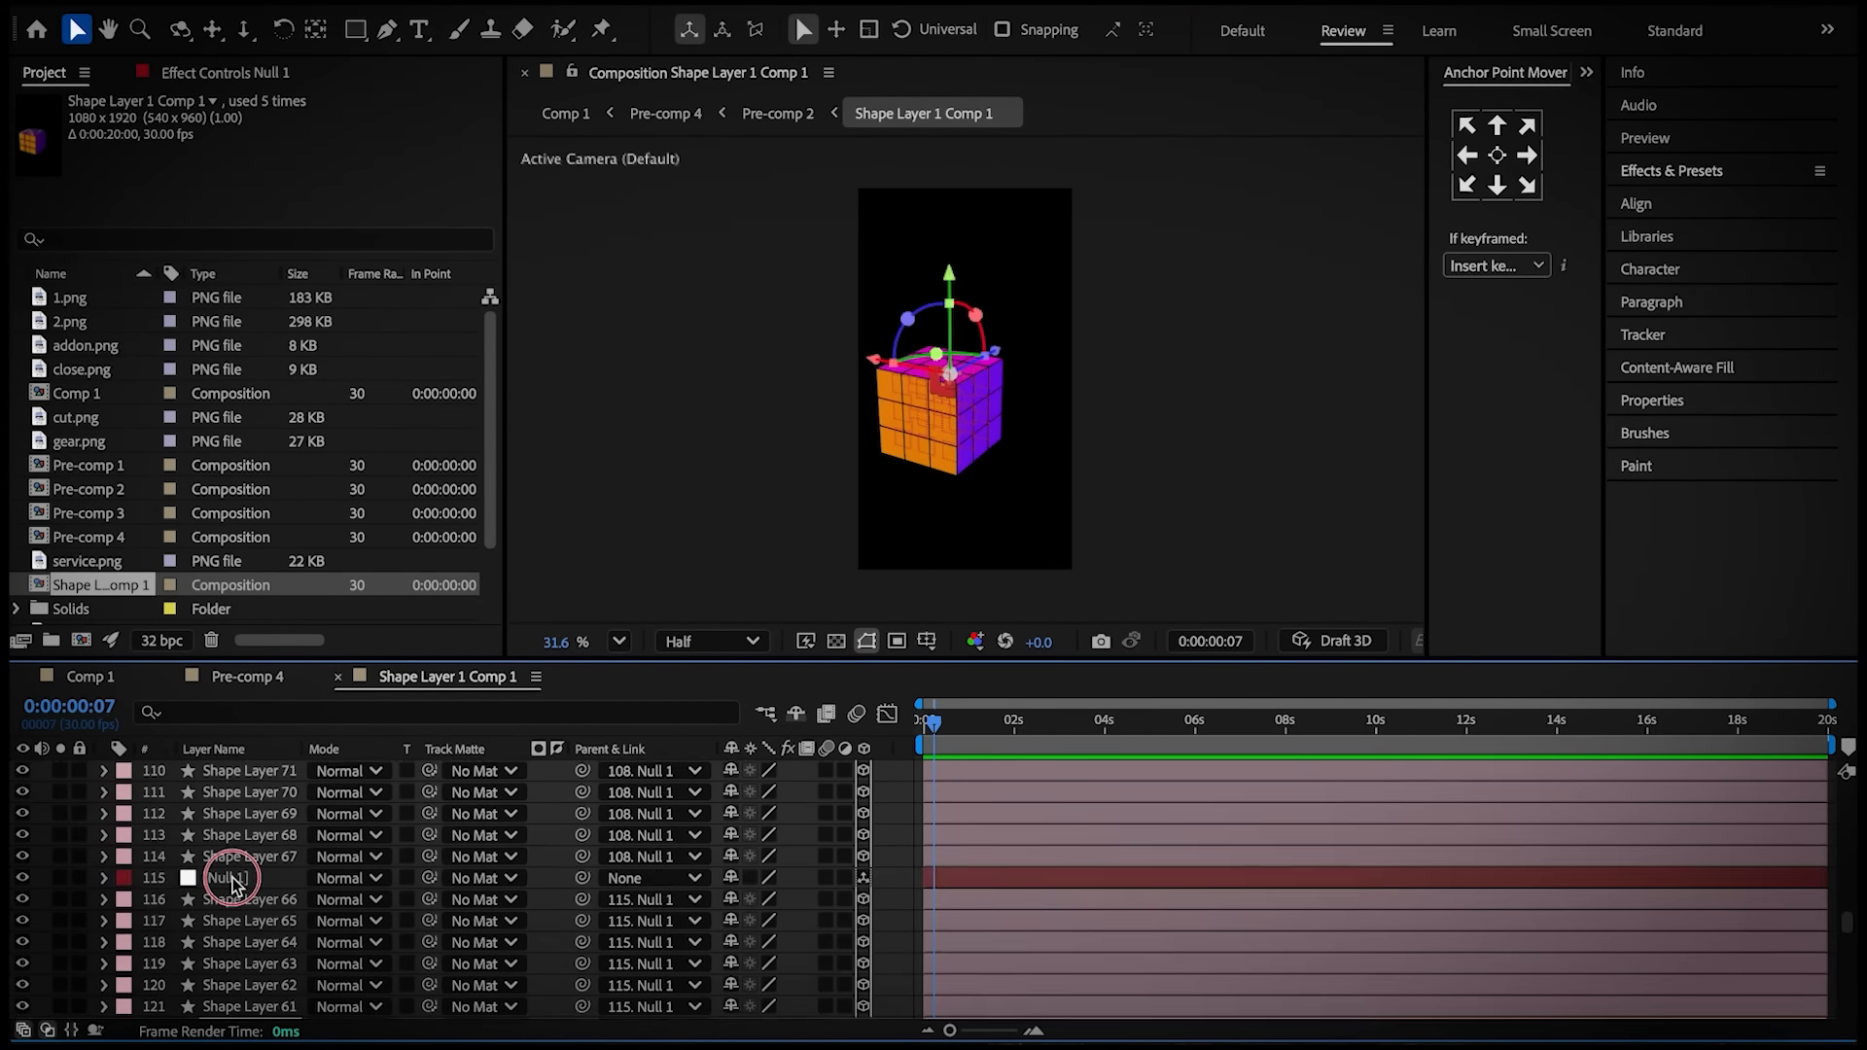
{"action": "scroll", "coordinate": [233, 856], "scroll_direction": "up", "scroll_amount": 2}
{"action": "left_click", "coordinate": [233, 778], "text": "super"}
{"action": "scroll", "coordinate": [234, 797], "scroll_direction": "up", "scroll_amount": 6}
{"action": "left_click", "coordinate": [234, 823], "text": "super"}
{"action": "scroll", "coordinate": [234, 827], "scroll_direction": "up", "scroll_amount": 8}
{"action": "left_click", "coordinate": [231, 939], "text": "super"}
{"action": "left_click", "coordinate": [230, 794], "text": "super"}
{"action": "scroll", "coordinate": [231, 807], "scroll_direction": "up", "scroll_amount": 6}
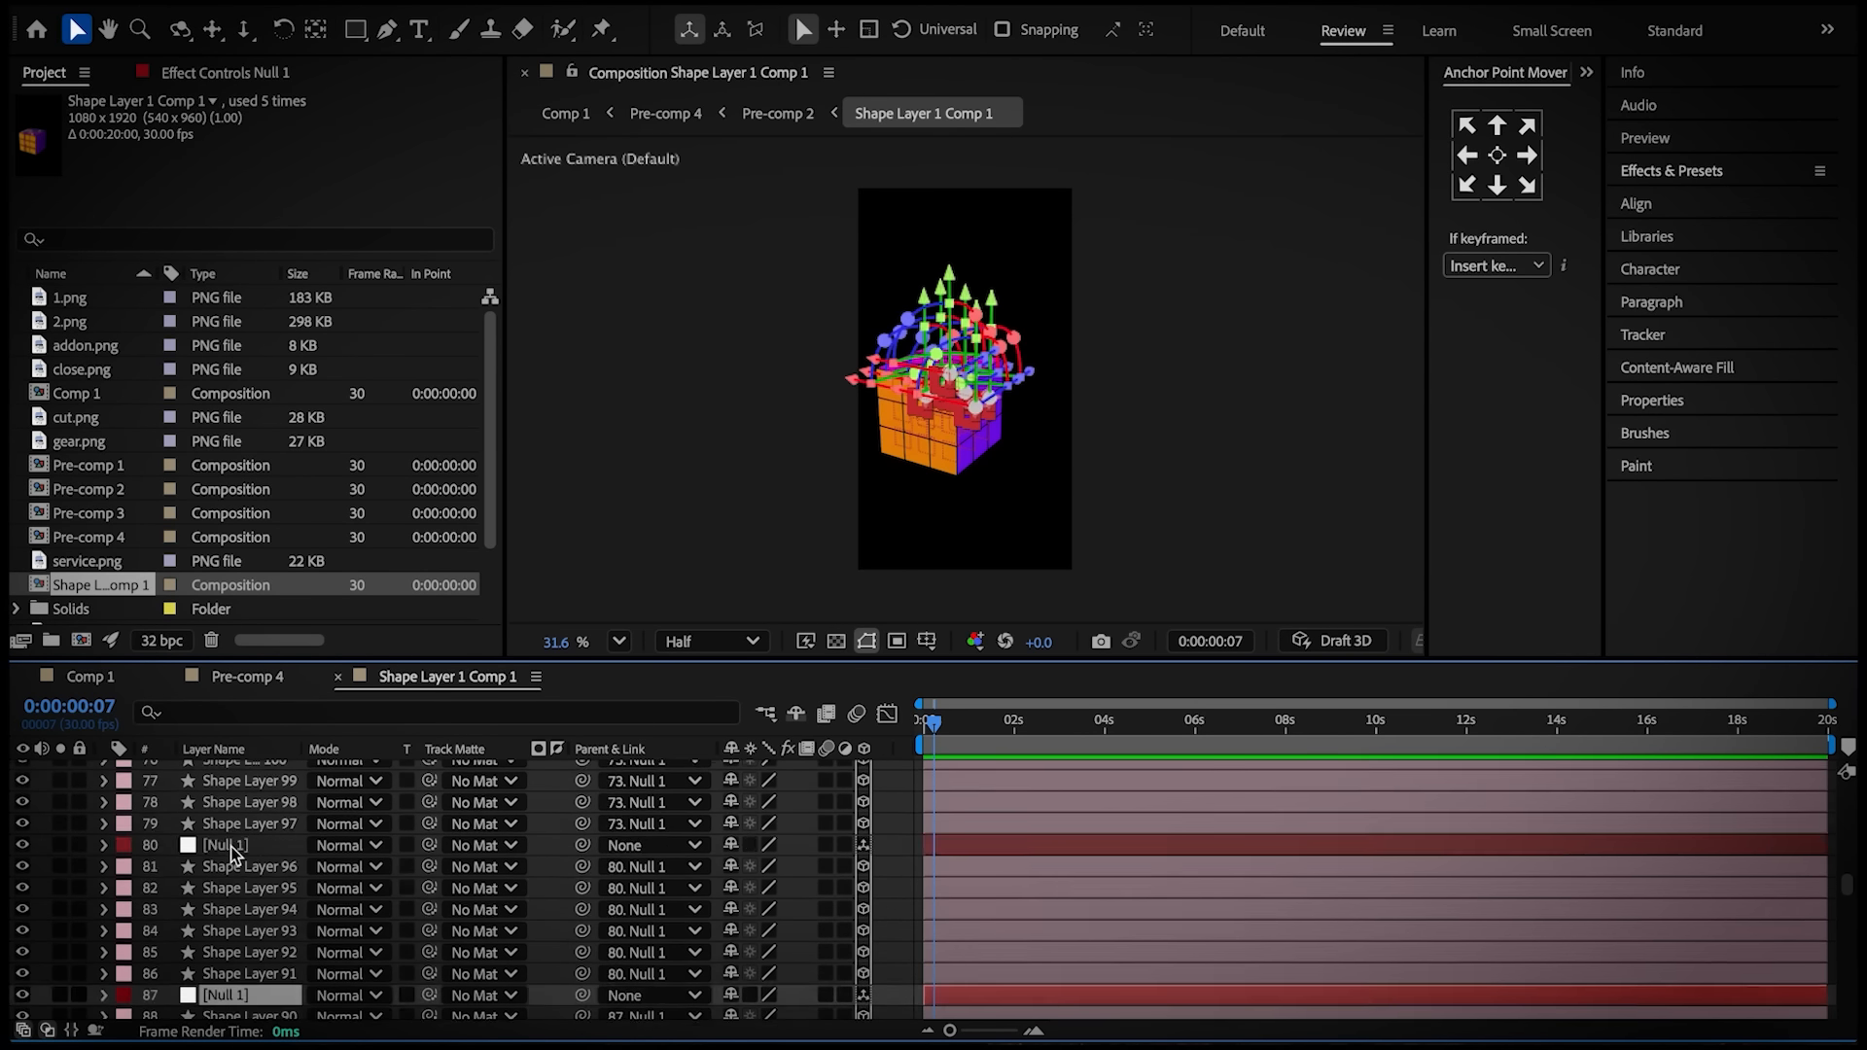
{"action": "left_click", "coordinate": [231, 847], "text": "super"}
{"action": "scroll", "coordinate": [234, 844], "scroll_direction": "up", "scroll_amount": 4}
{"action": "left_click", "coordinate": [240, 778], "text": "super"}
{"action": "scroll", "coordinate": [241, 784], "scroll_direction": "up", "scroll_amount": 8}
{"action": "left_click", "coordinate": [241, 830], "text": "super"}
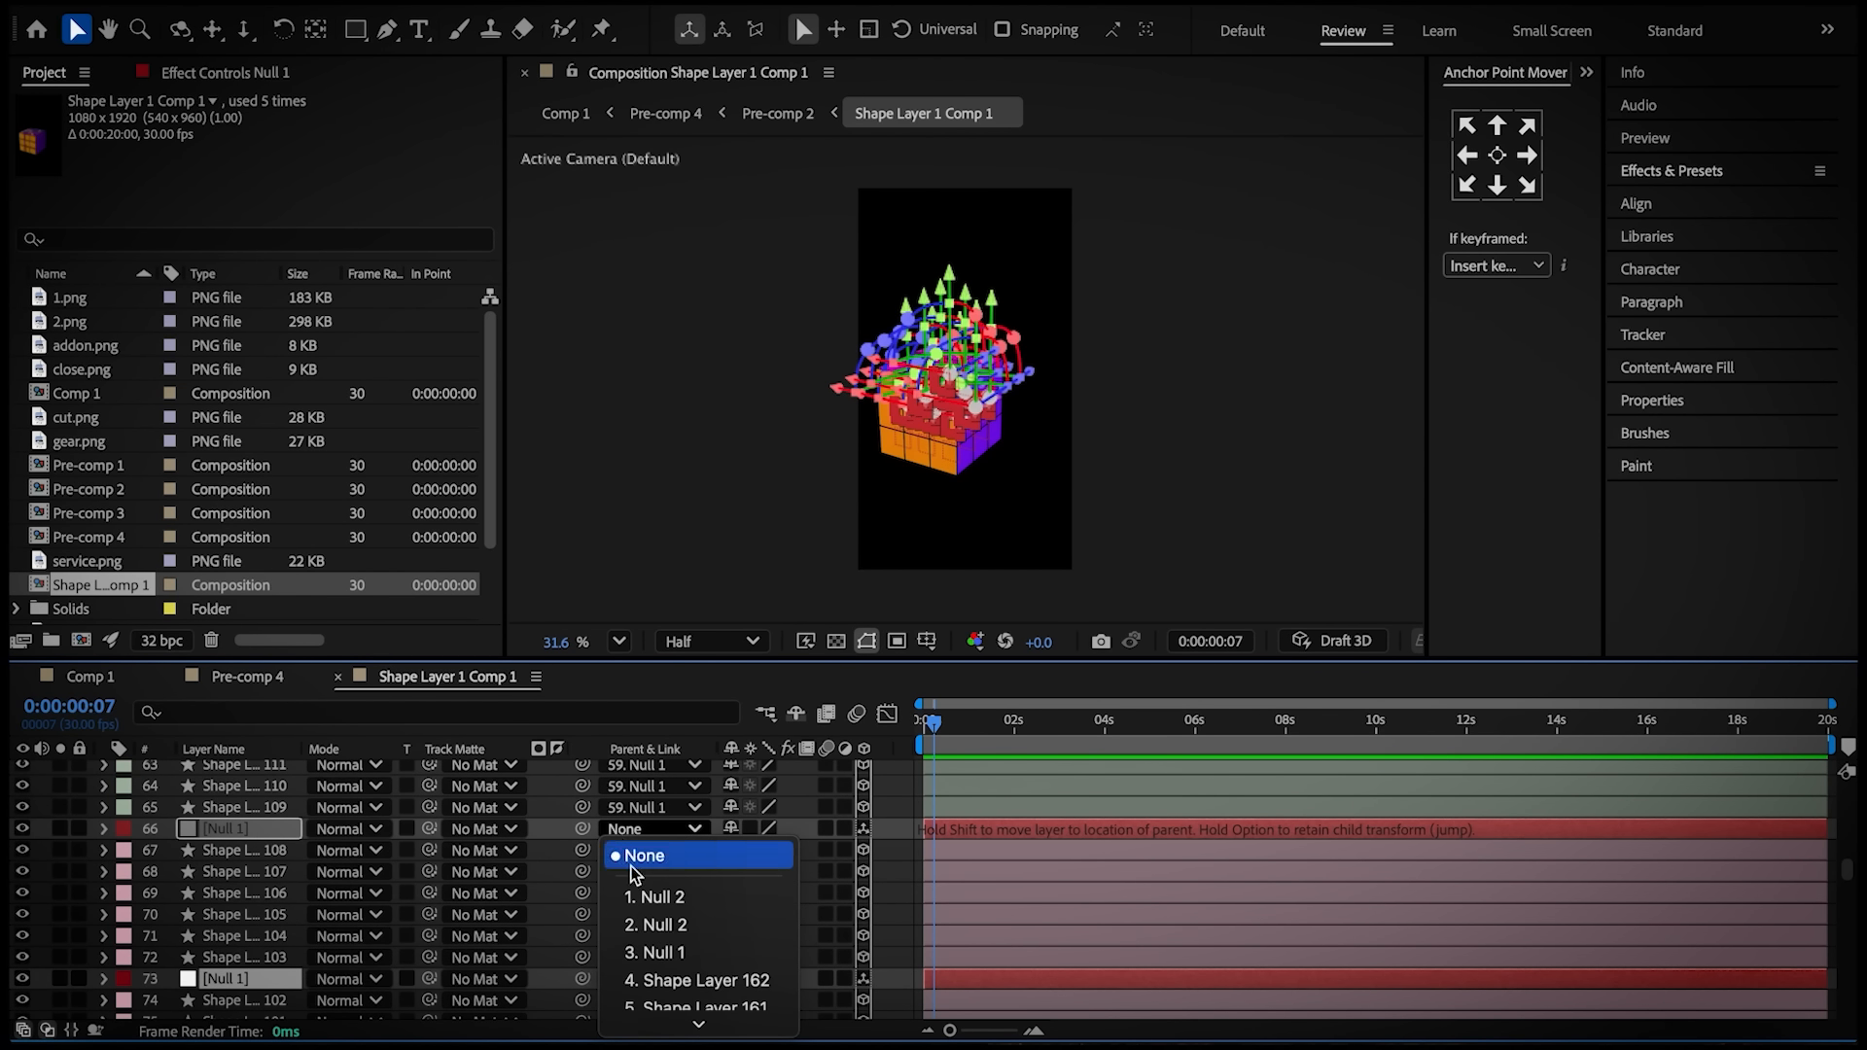
Duplicate the topmost Null 2 layer again for the cube's bottom slice
{"action": "scroll", "coordinate": [243, 798], "scroll_direction": "up", "scroll_amount": 20}
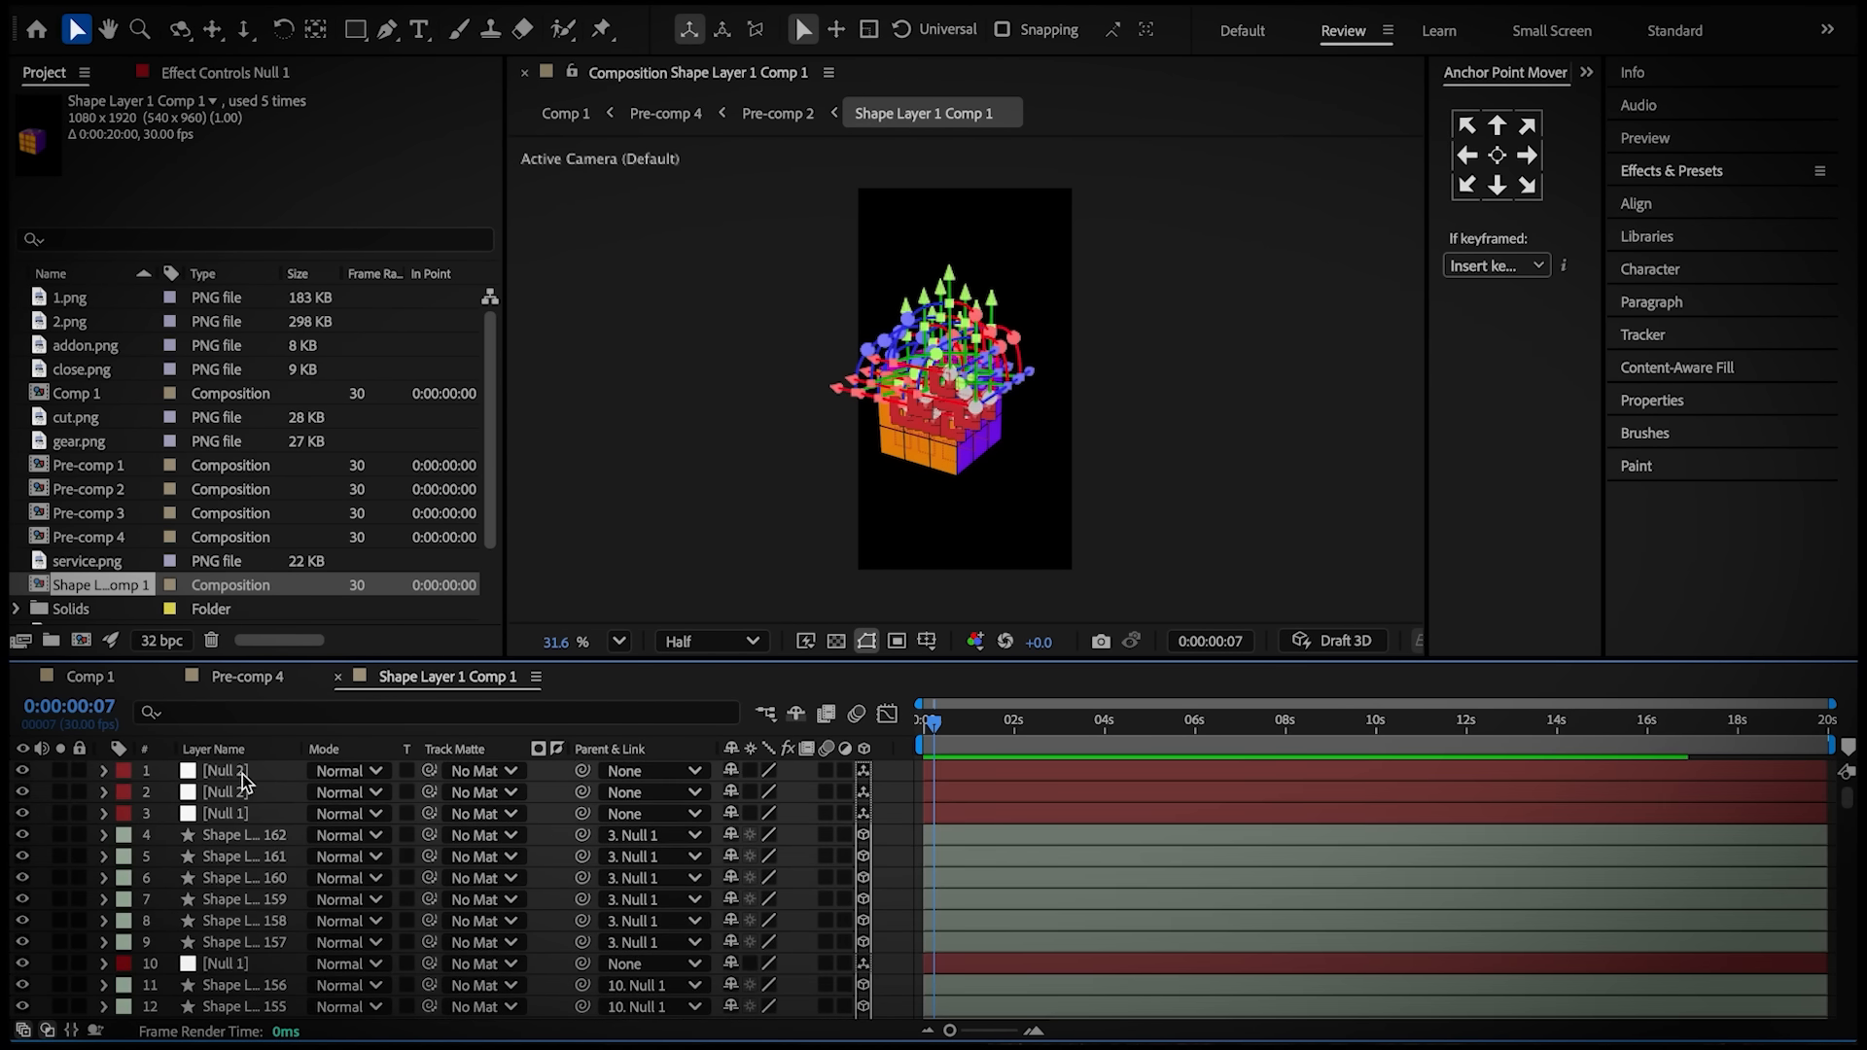
{"action": "left_click", "coordinate": [242, 772]}
{"action": "key", "text": "super+d"}
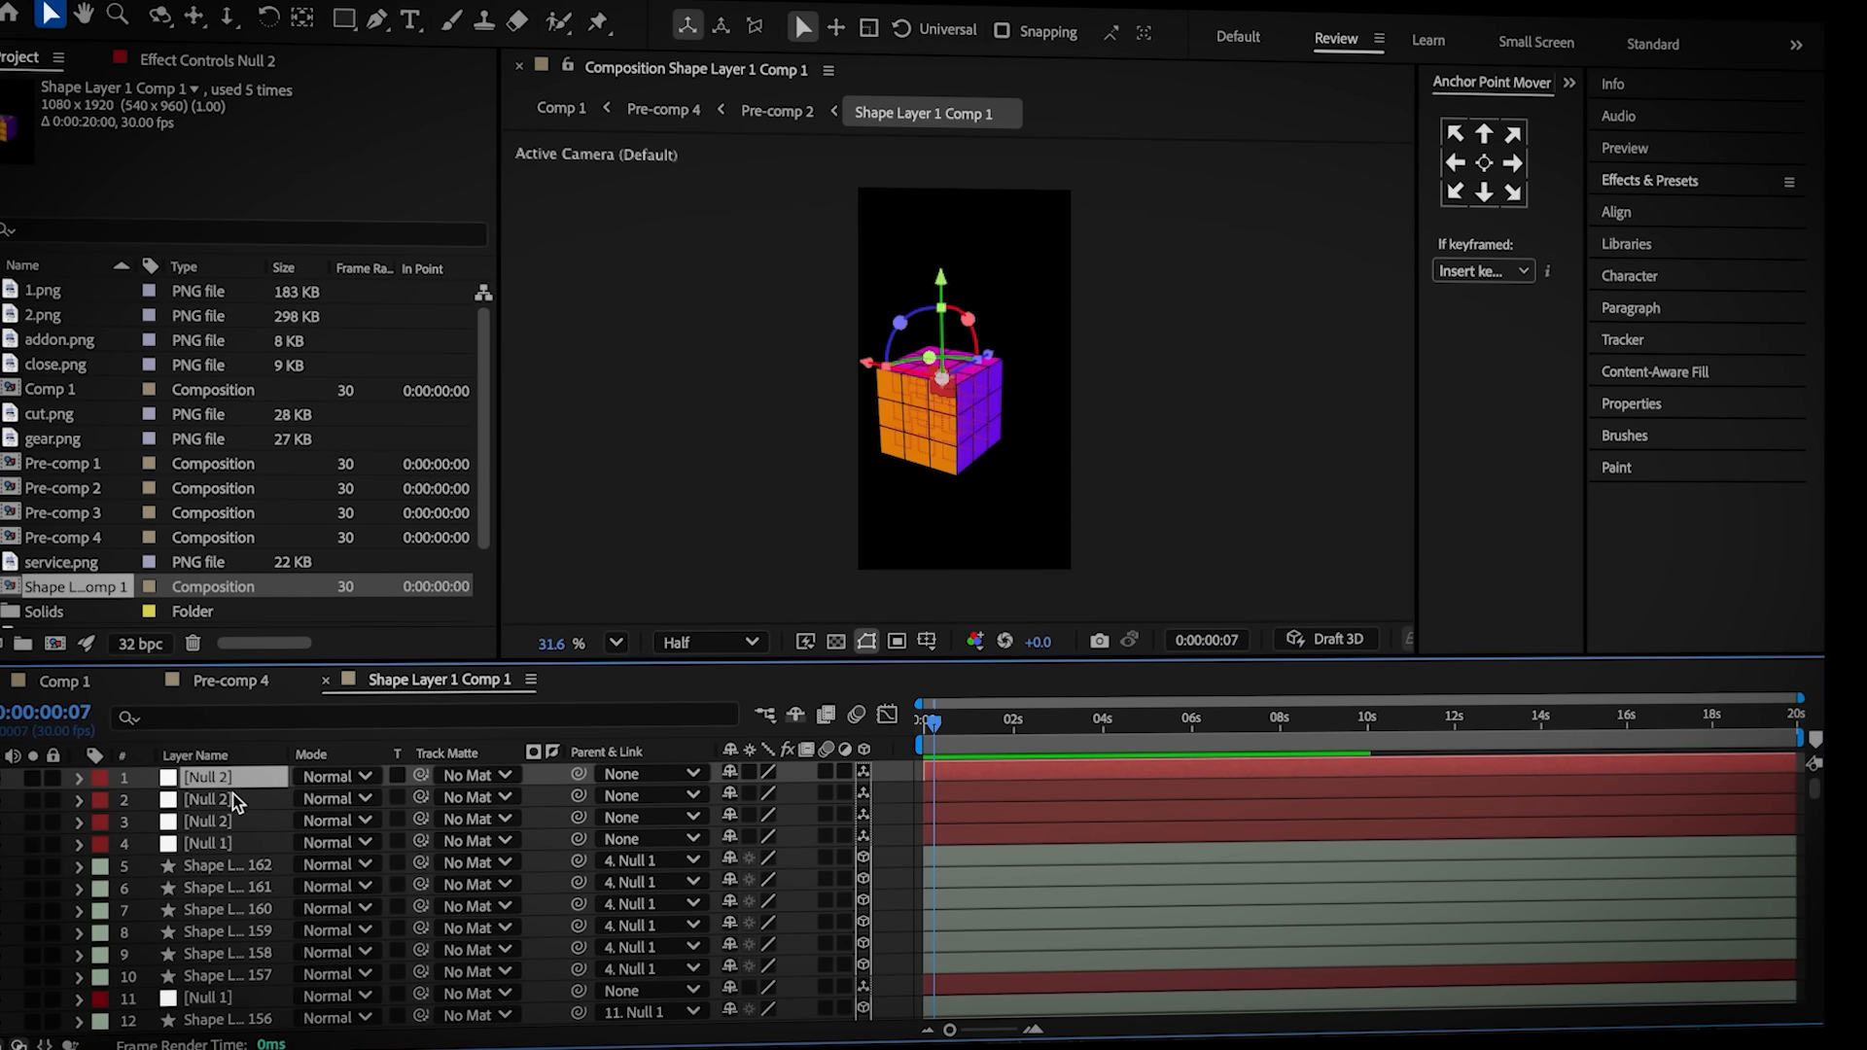
Select the nine Null 1 layers of the cube's bottom slice, up to layer 4, and parent them to the newest Null 2
{"action": "scroll", "coordinate": [240, 807], "scroll_direction": "down", "scroll_amount": 20}
{"action": "left_click", "coordinate": [240, 822]}
{"action": "scroll", "coordinate": [239, 822], "scroll_direction": "up", "scroll_amount": 4}
{"action": "left_click", "coordinate": [220, 794], "text": "super"}
{"action": "scroll", "coordinate": [217, 824], "scroll_direction": "up", "scroll_amount": 4}
{"action": "left_click", "coordinate": [214, 825], "text": "super"}
{"action": "scroll", "coordinate": [214, 826], "scroll_direction": "up", "scroll_amount": 4}
{"action": "left_click", "coordinate": [215, 856], "text": "super"}
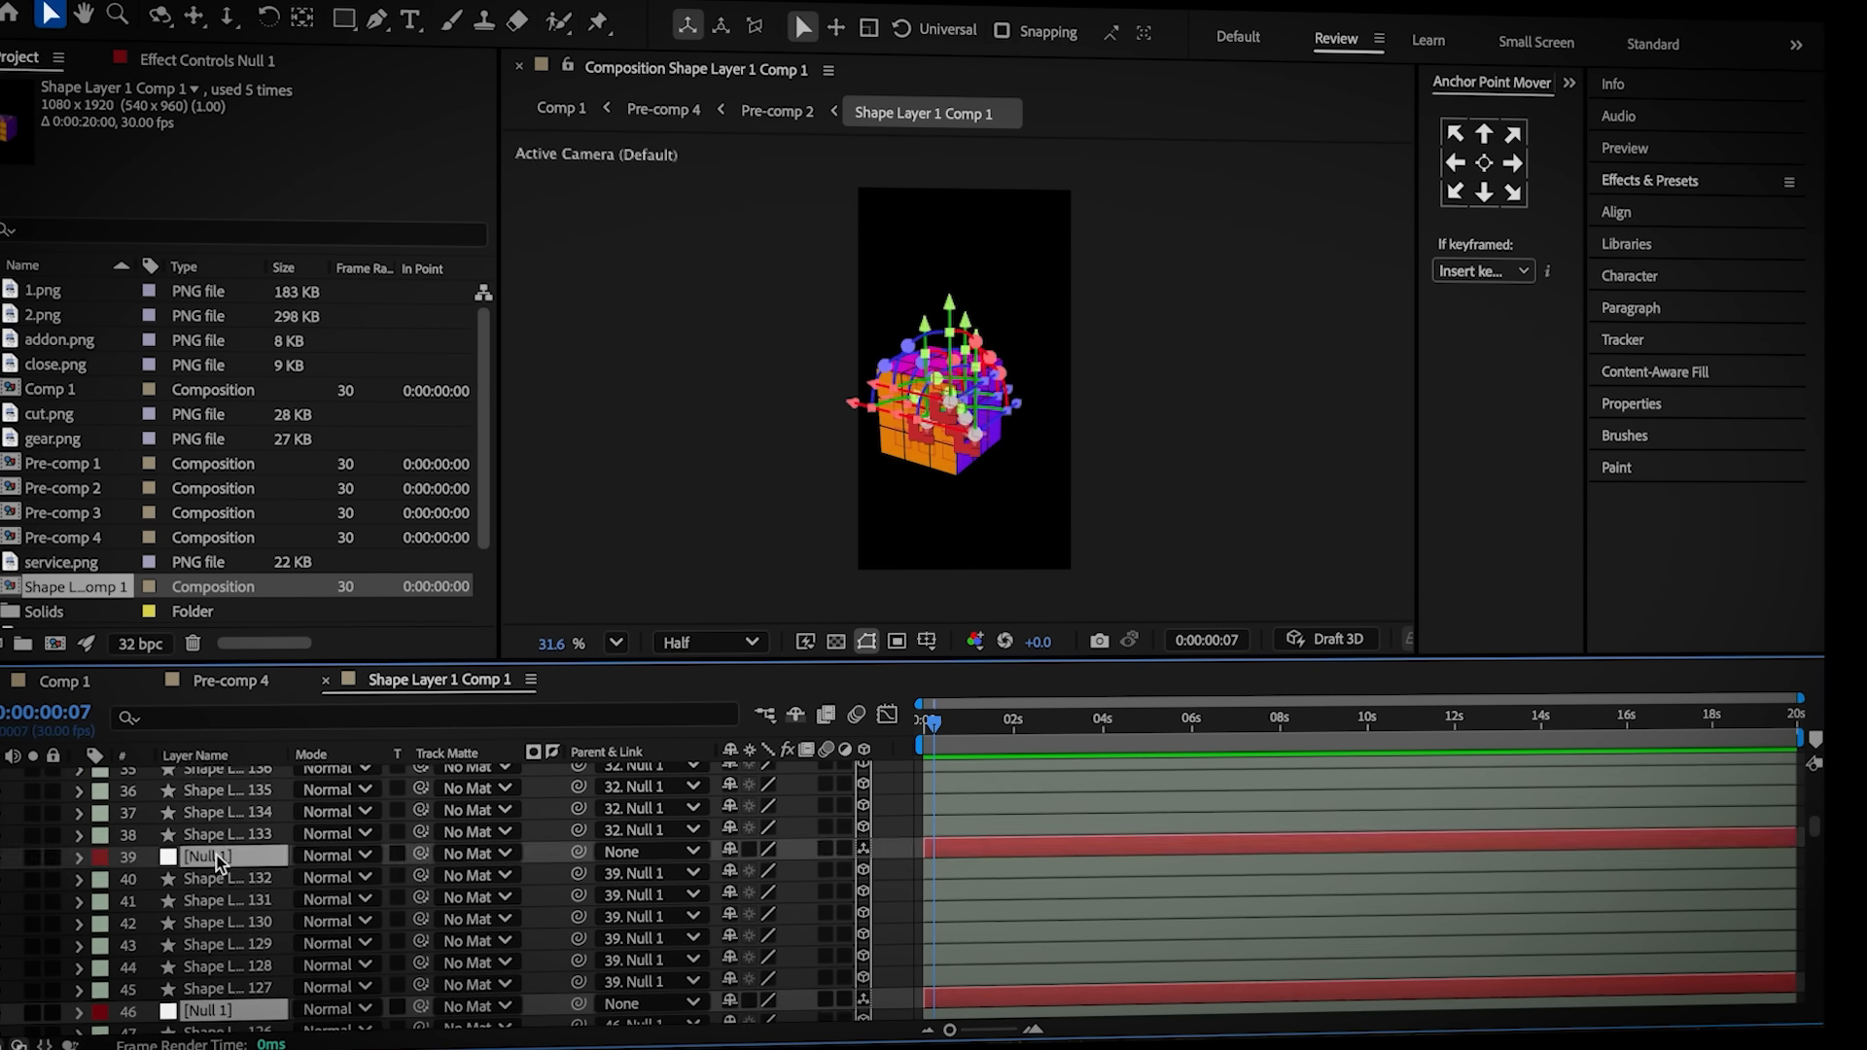
{"action": "scroll", "coordinate": [215, 857], "scroll_direction": "up", "scroll_amount": 4}
{"action": "left_click", "coordinate": [214, 885], "text": "super"}
{"action": "scroll", "coordinate": [213, 887], "scroll_direction": "up", "scroll_amount": 3}
{"action": "left_click", "coordinate": [220, 848], "text": "super"}
{"action": "scroll", "coordinate": [225, 848], "scroll_direction": "up", "scroll_amount": 3}
{"action": "left_click", "coordinate": [226, 806], "text": "super"}
{"action": "scroll", "coordinate": [224, 811], "scroll_direction": "up", "scroll_amount": 4}
{"action": "left_click", "coordinate": [223, 825], "text": "super"}
{"action": "scroll", "coordinate": [221, 834], "scroll_direction": "up", "scroll_amount": 4}
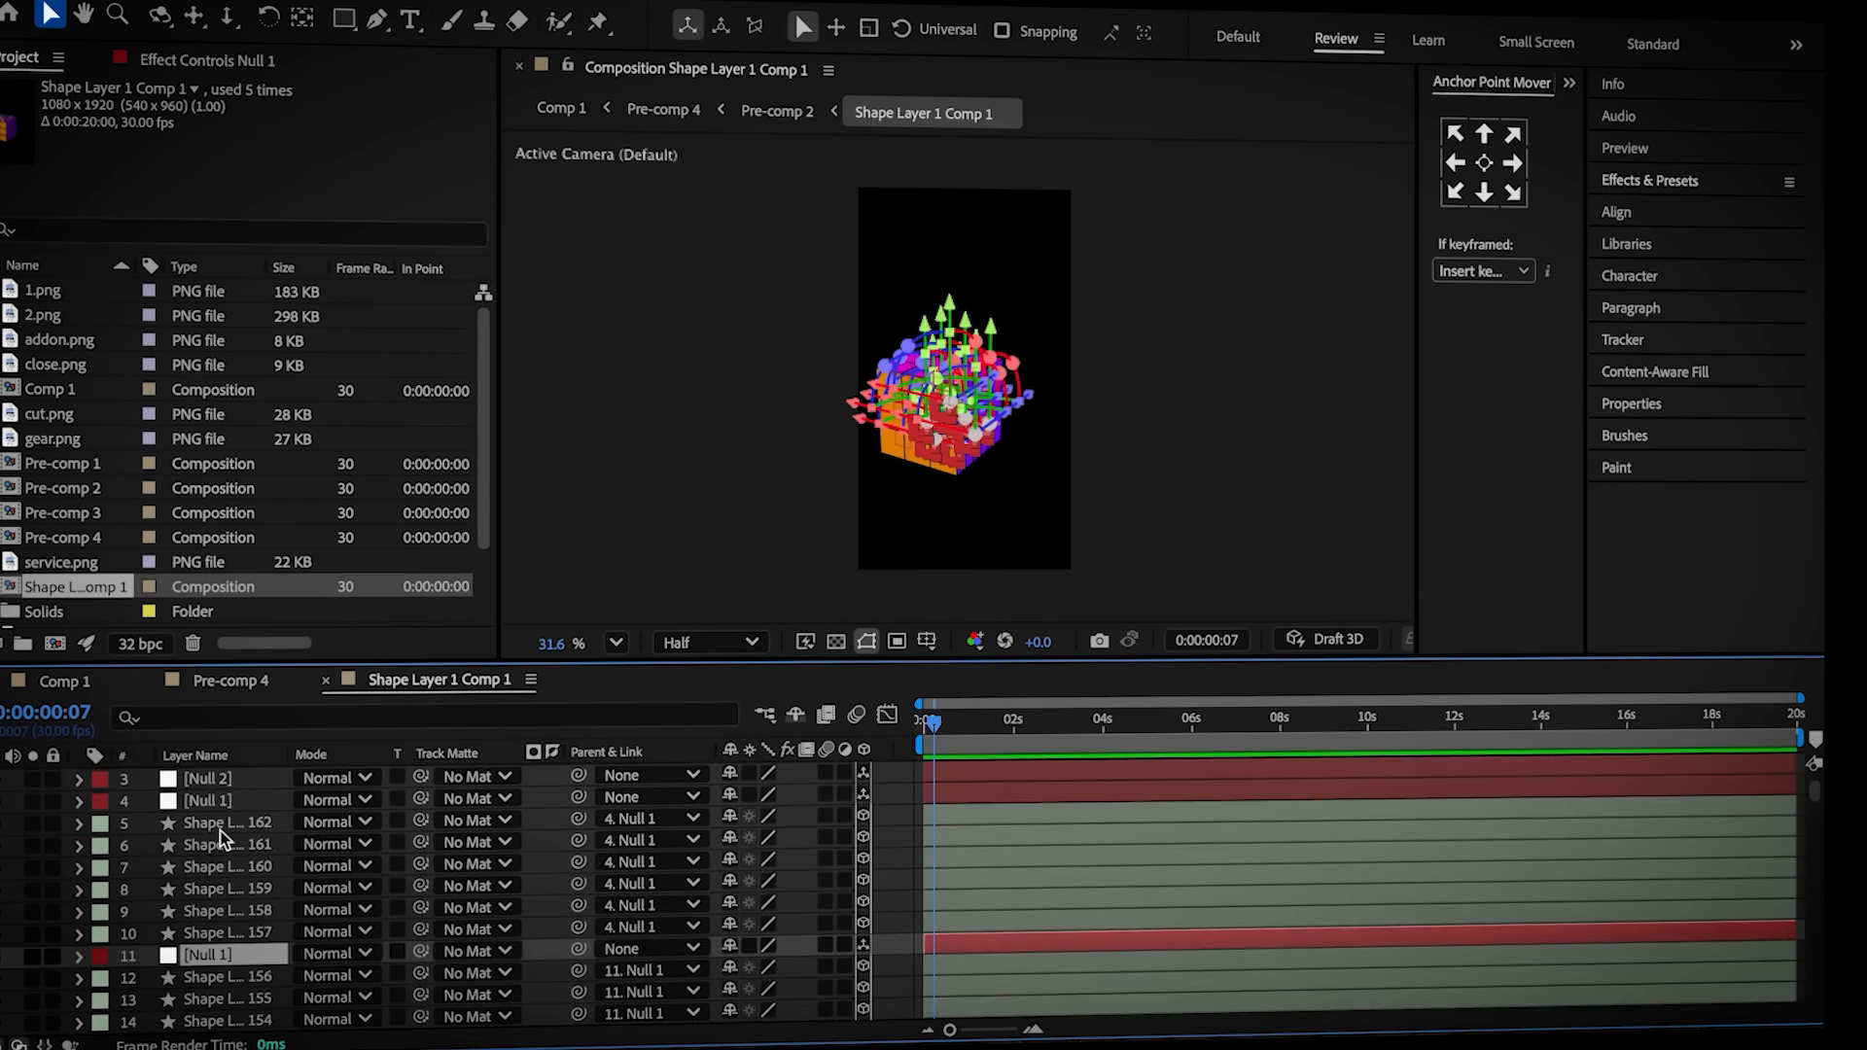
{"action": "left_click", "coordinate": [218, 845], "text": "super"}
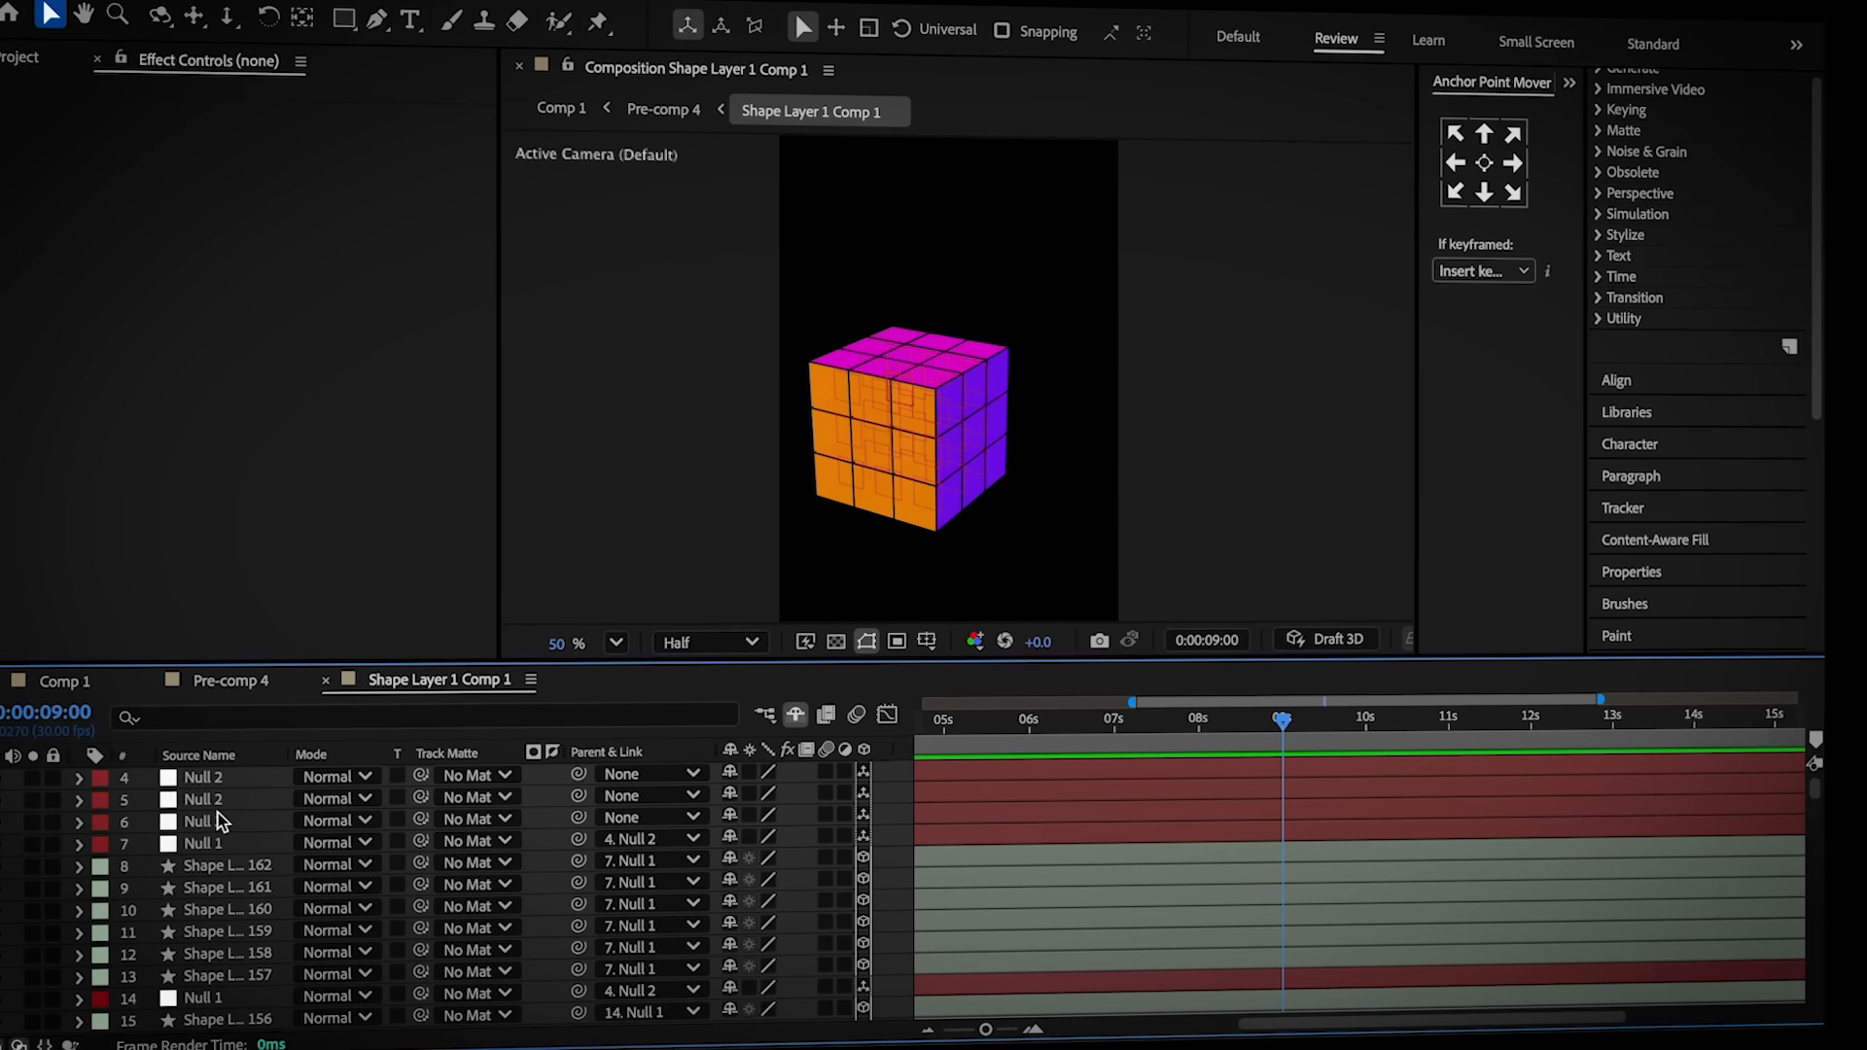
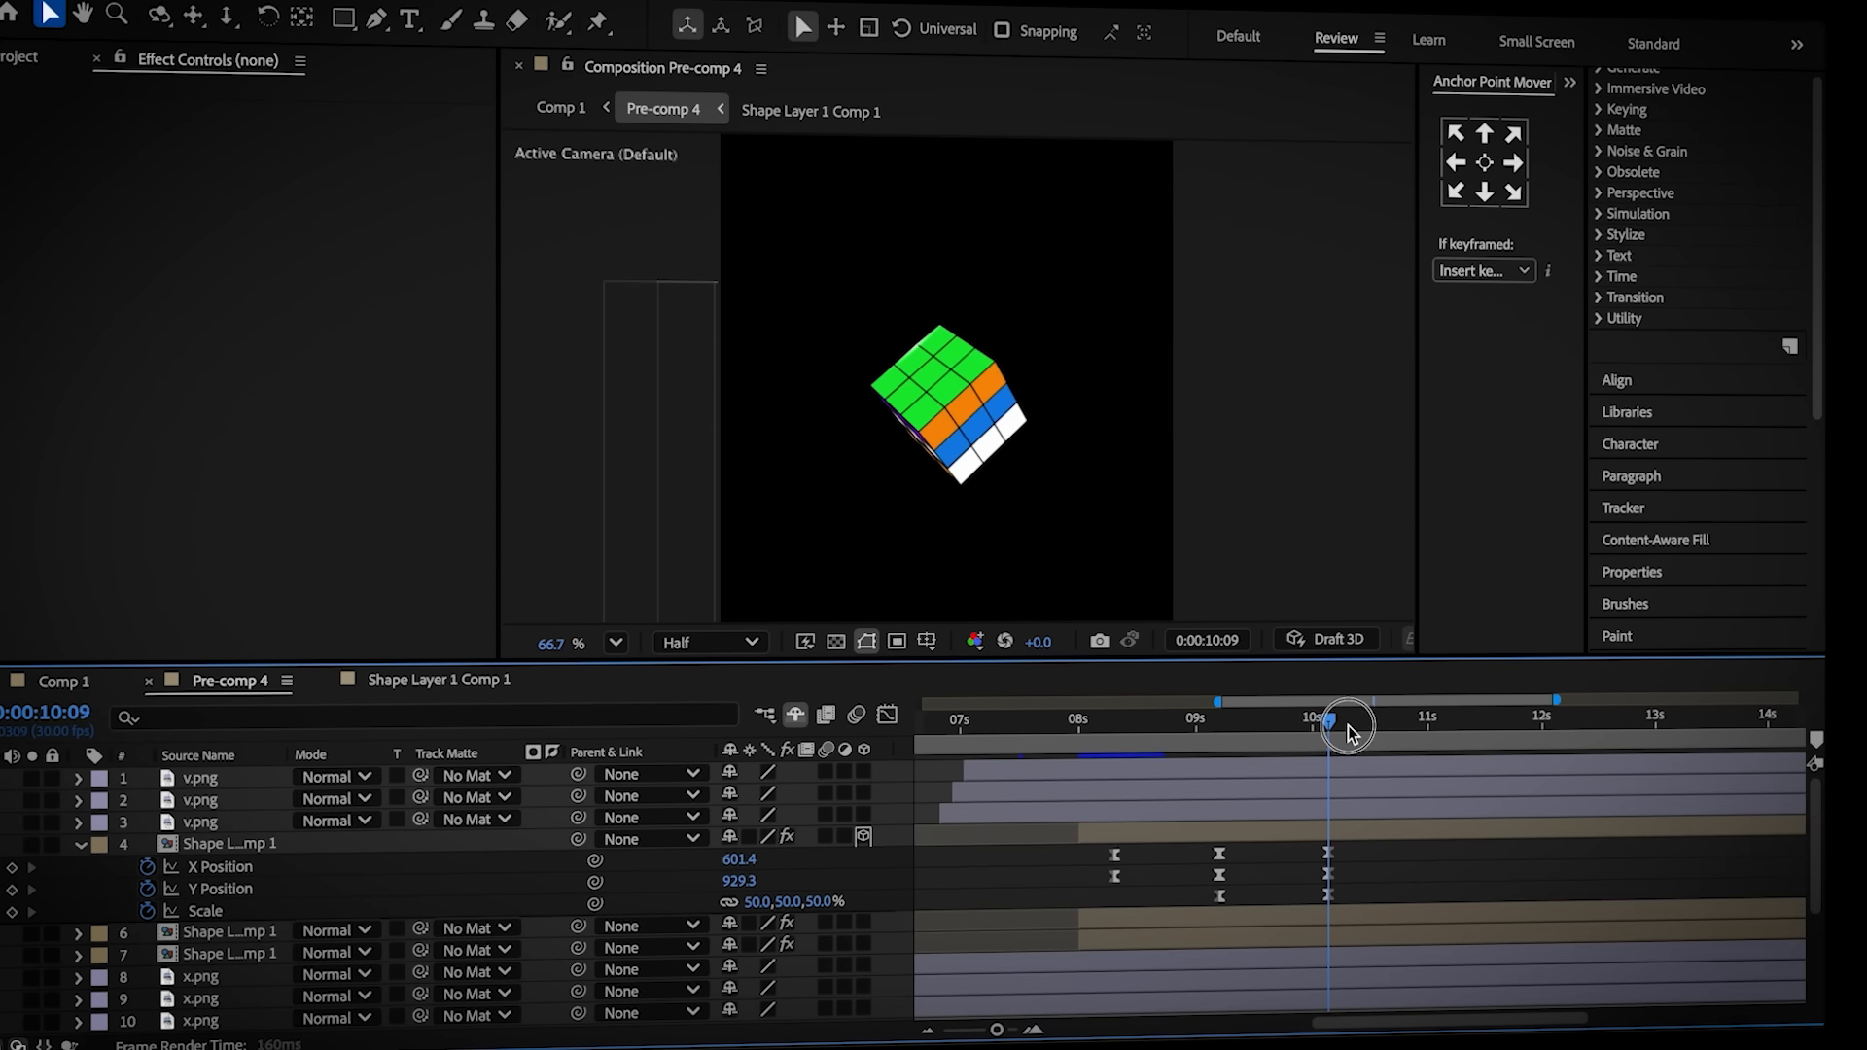
At 0:00:10:29 in Pre-comp 4, keyframe the cube layer's X Position at 278.4 and Y Position at 542.3
{"action": "left_click_drag", "start_coordinate": [1425, 747], "coordinate": [1423, 747]}
{"action": "left_click_drag", "start_coordinate": [737, 859], "coordinate": [632, 857]}
{"action": "left_click_drag", "start_coordinate": [735, 878], "coordinate": [226, 846]}
In the cube's composition, keyframe Y Rotation -42° on layer 4, 20° on layer 6, and layer 5's rotation at X 170°, Y -200°, Z -22°
{"action": "left_click", "coordinate": [502, 685]}
{"action": "left_click_drag", "start_coordinate": [771, 796], "coordinate": [555, 805]}
{"action": "left_click_drag", "start_coordinate": [760, 921], "coordinate": [694, 938]}
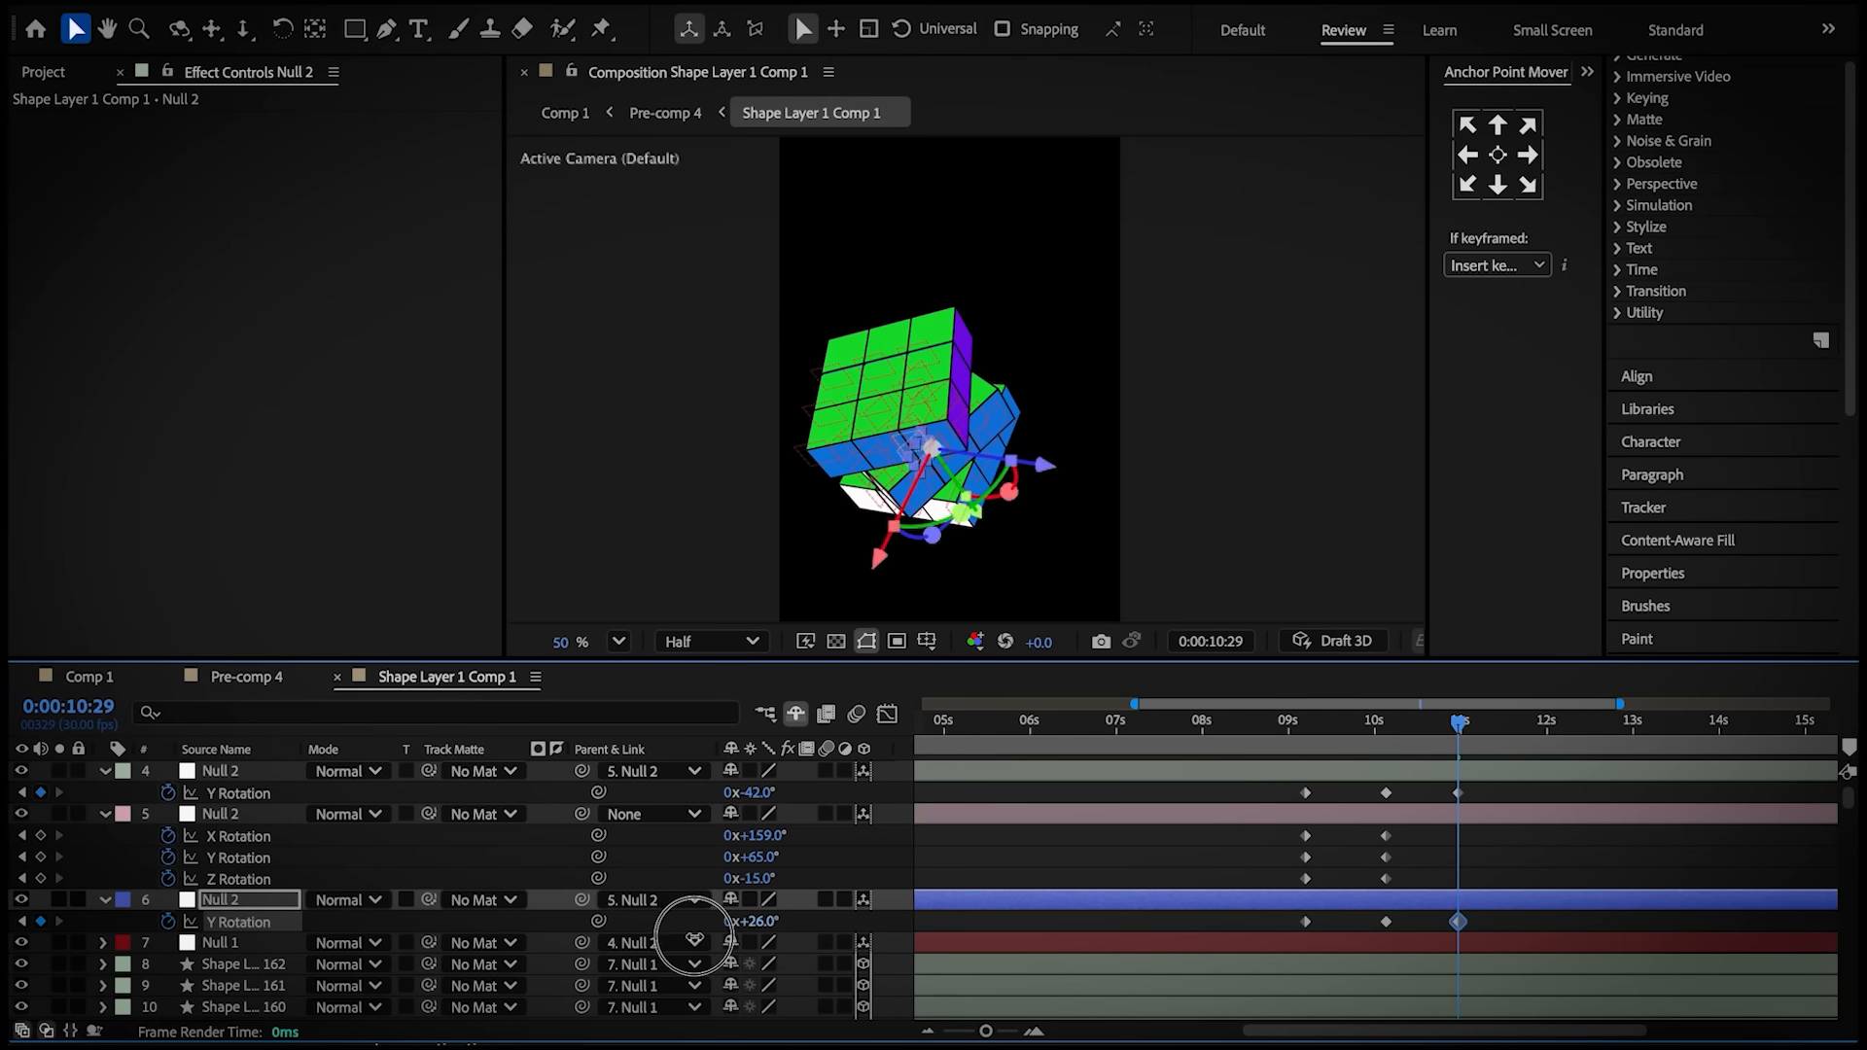
{"action": "left_click_drag", "start_coordinate": [771, 838], "coordinate": [790, 841]}
{"action": "left_click_drag", "start_coordinate": [760, 859], "coordinate": [484, 866]}
In Pre-comp 4, hold the cube layer's X and Y Position with repeated keyframes at 0:00:11:11
{"action": "left_click", "coordinate": [246, 678]}
{"action": "left_click_drag", "start_coordinate": [1439, 729], "coordinate": [1460, 743]}
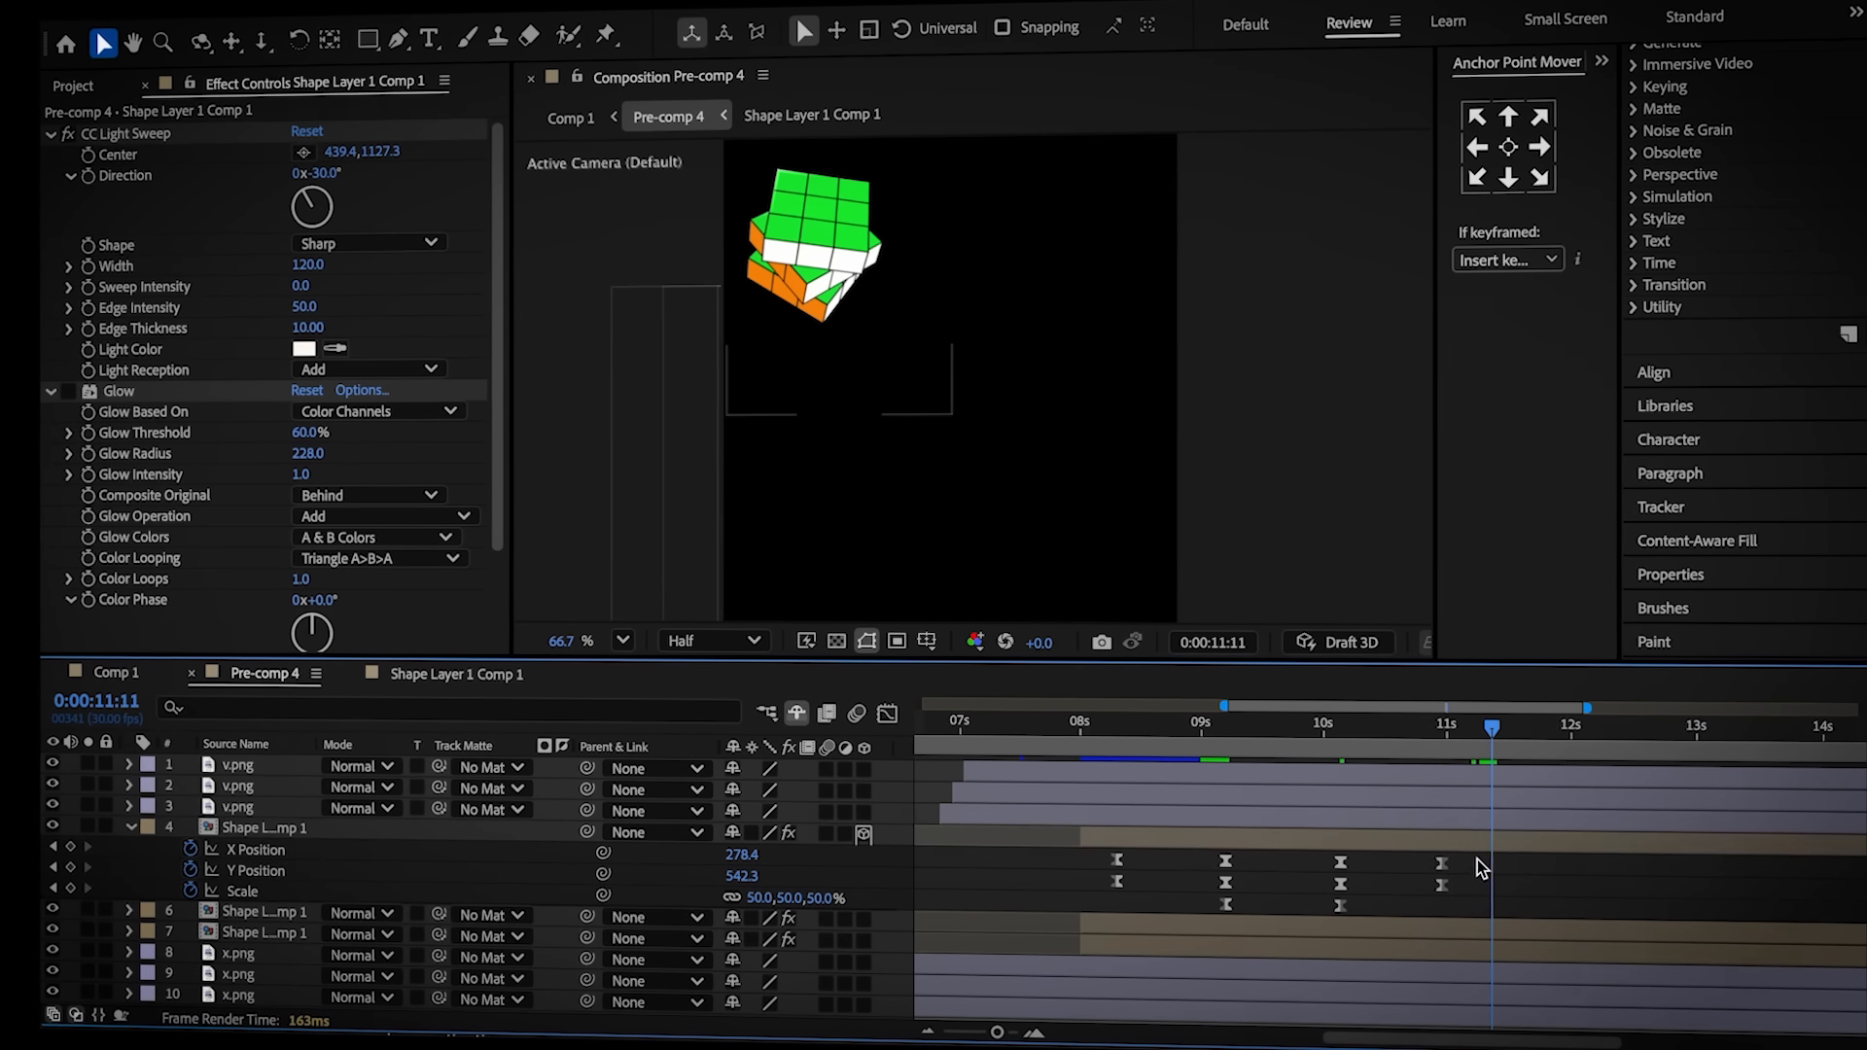
{"action": "left_click", "coordinate": [1582, 880]}
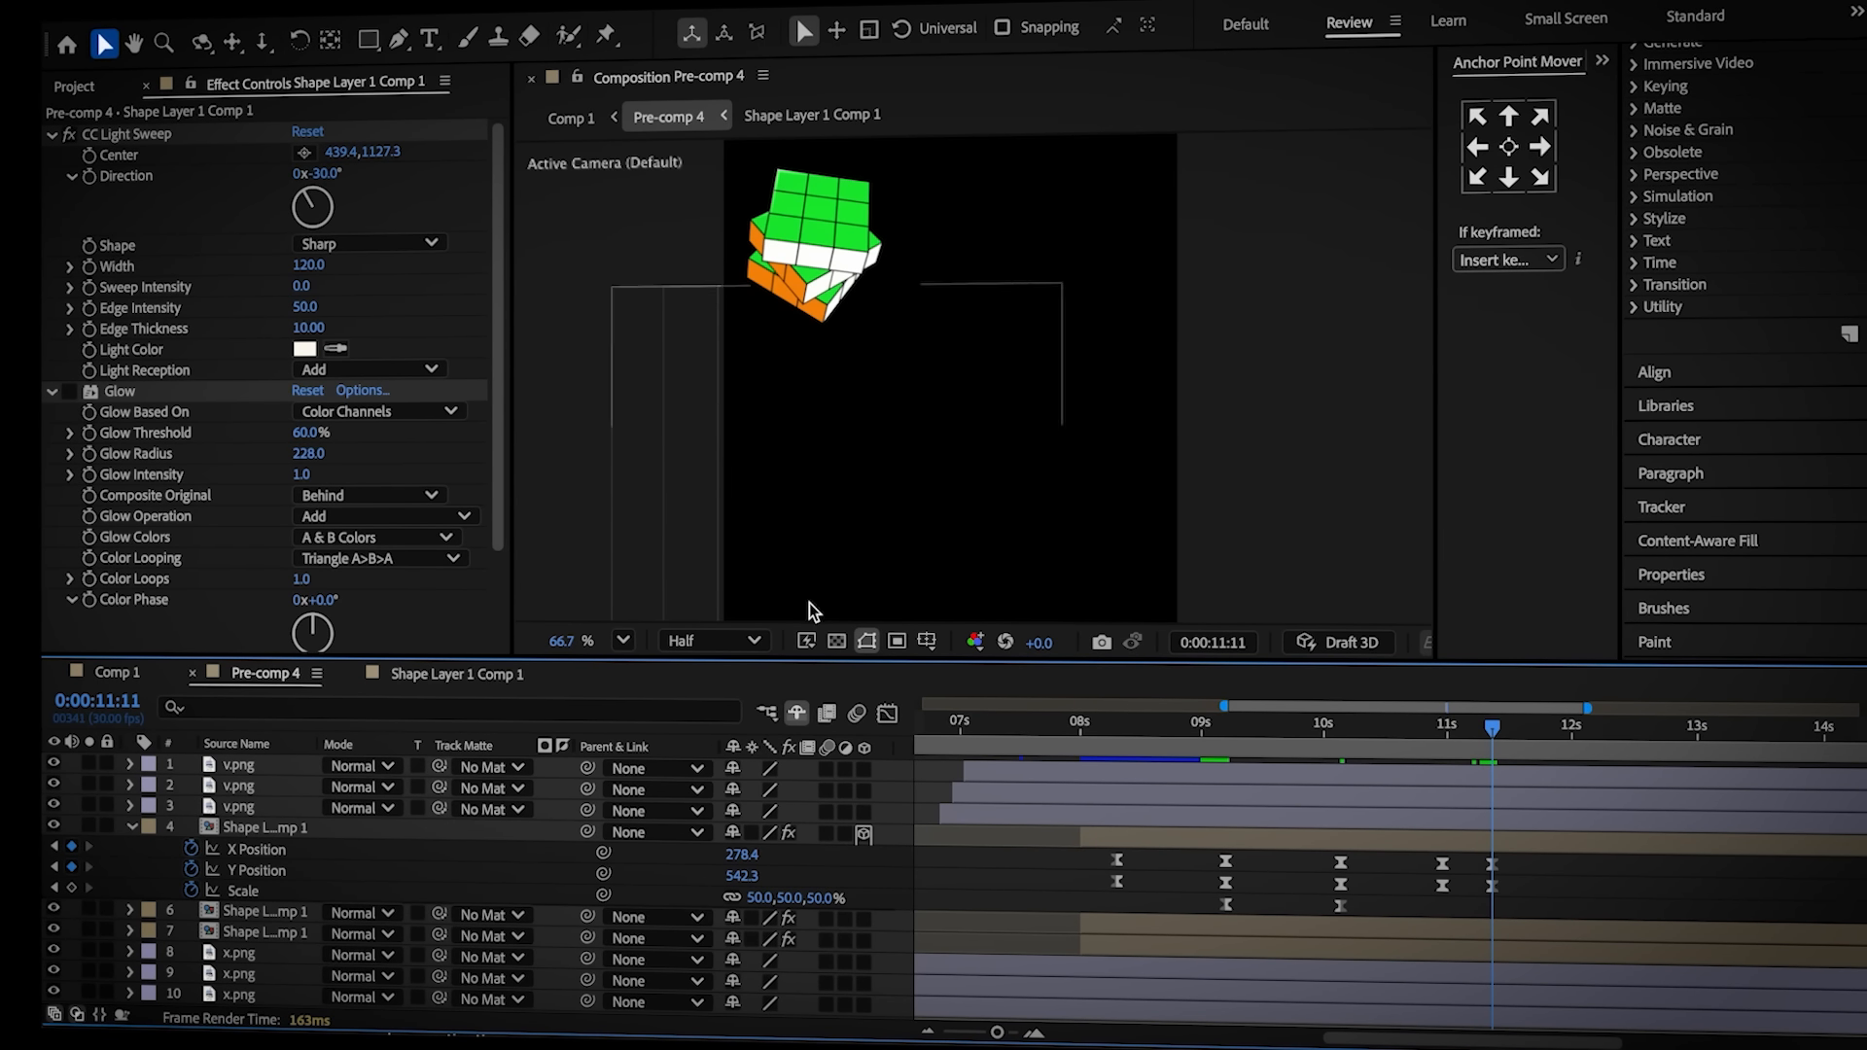
In the cube's composition, copy the last rotation keyframes of the three Null 2 layers to 0:00:11:11
{"action": "left_click", "coordinate": [459, 675]}
{"action": "left_click_drag", "start_coordinate": [1480, 796], "coordinate": [1454, 931]}
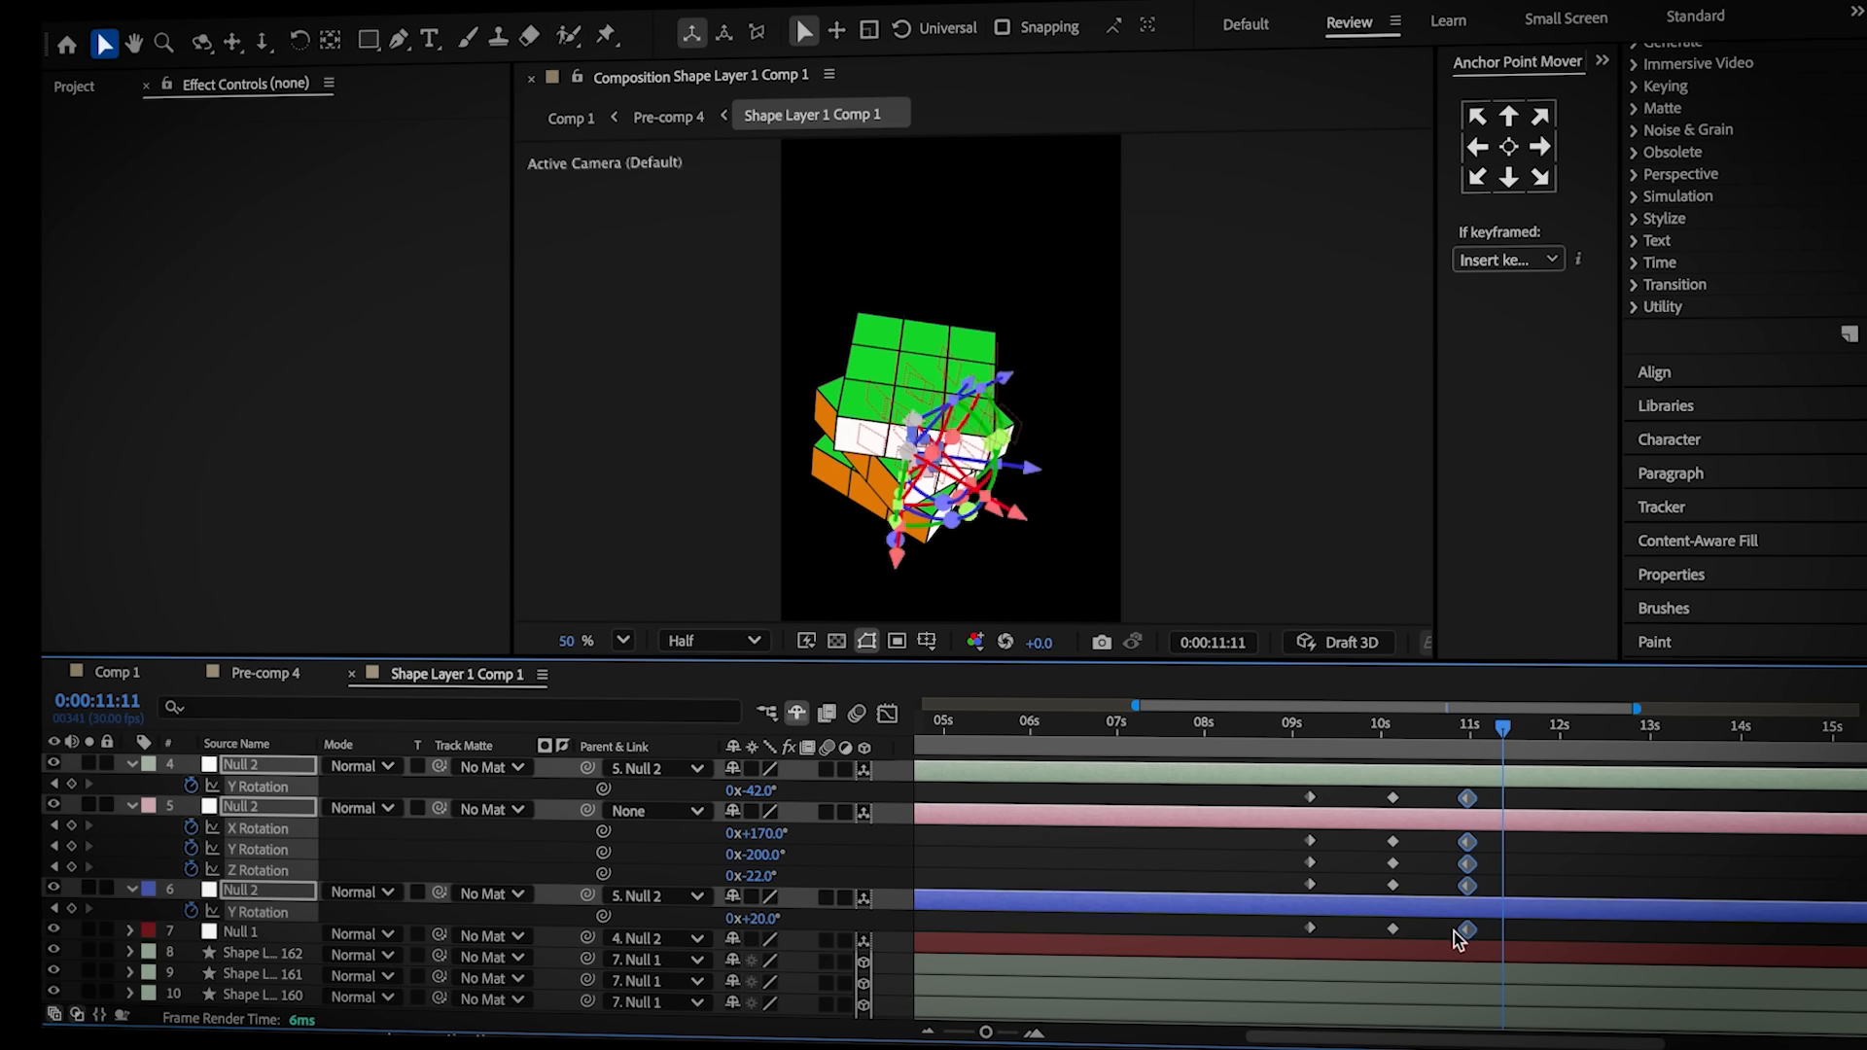
{"action": "left_click", "coordinate": [1575, 780]}
{"action": "left_click", "coordinate": [1562, 793]}
At 0:00:12:05, set the Y Rotation degrees of the Null 2 layers 4 and 6 to 0
{"action": "left_click", "coordinate": [1564, 724]}
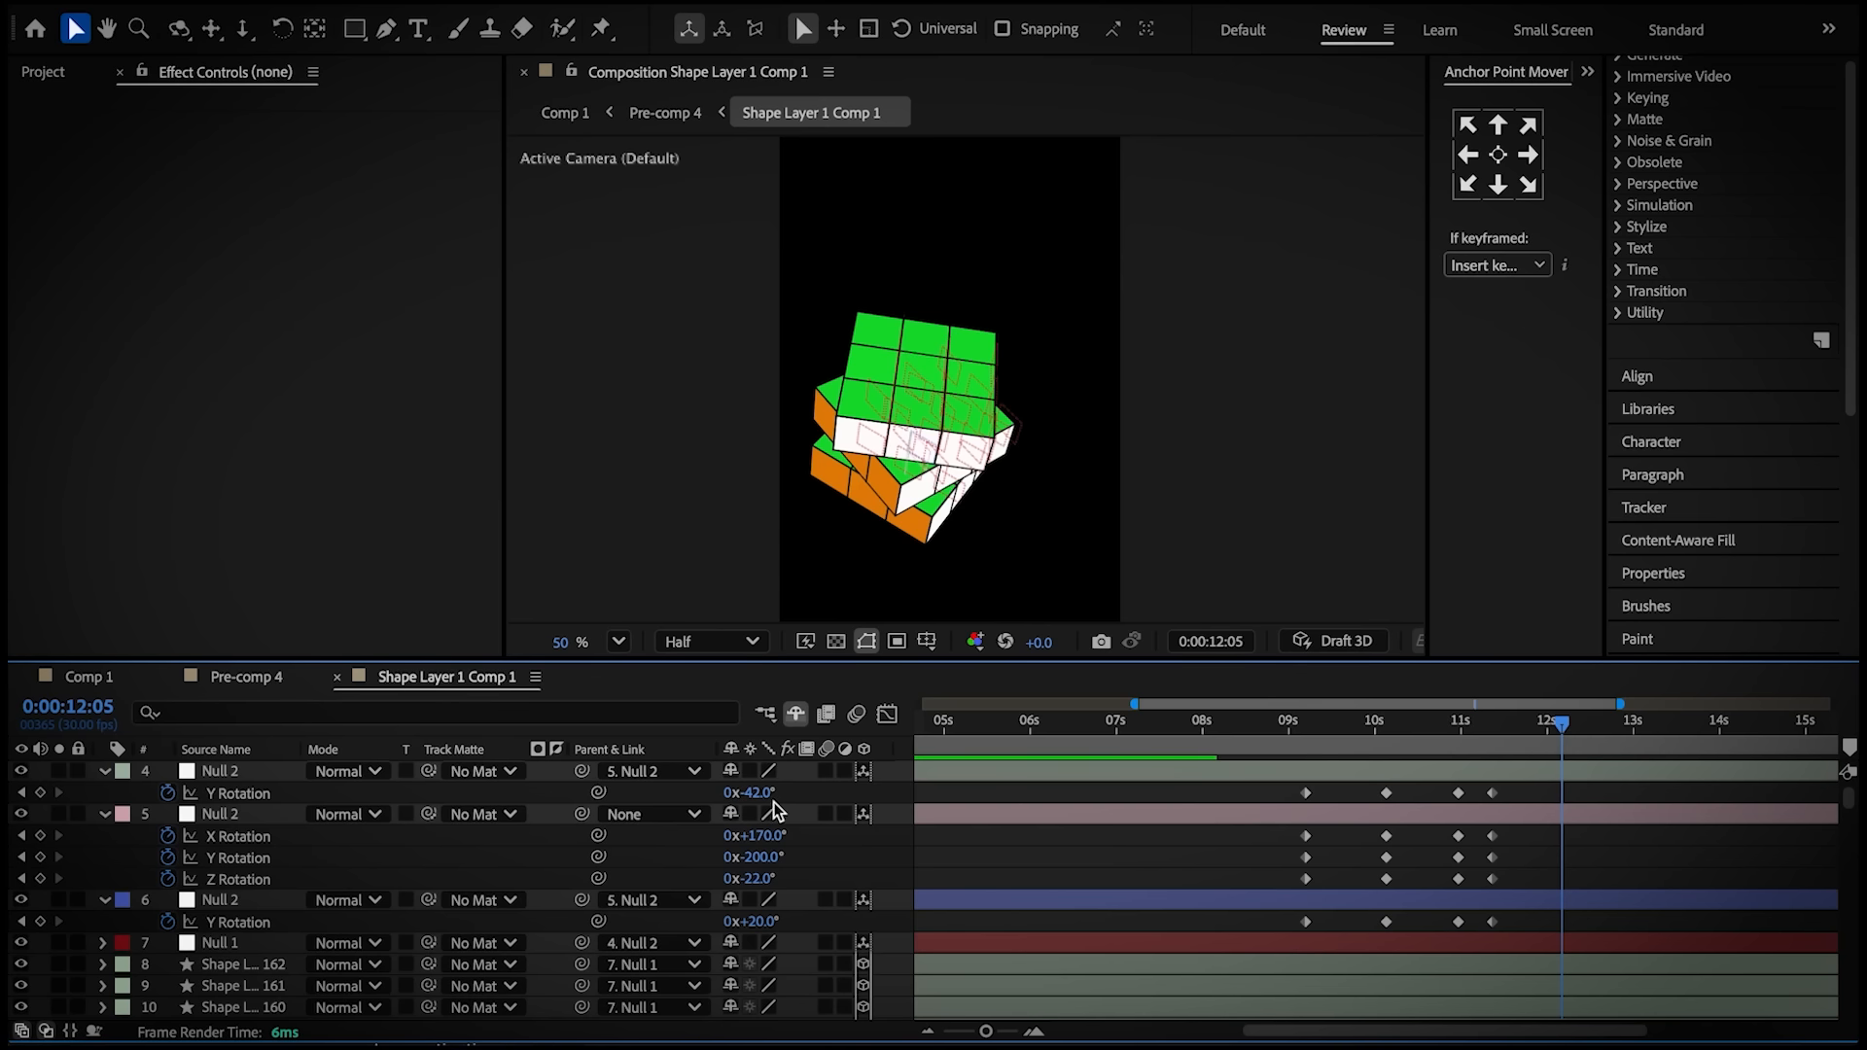
{"action": "left_click", "coordinate": [760, 794]}
{"action": "type", "text": "0"}
{"action": "left_click", "coordinate": [764, 922]}
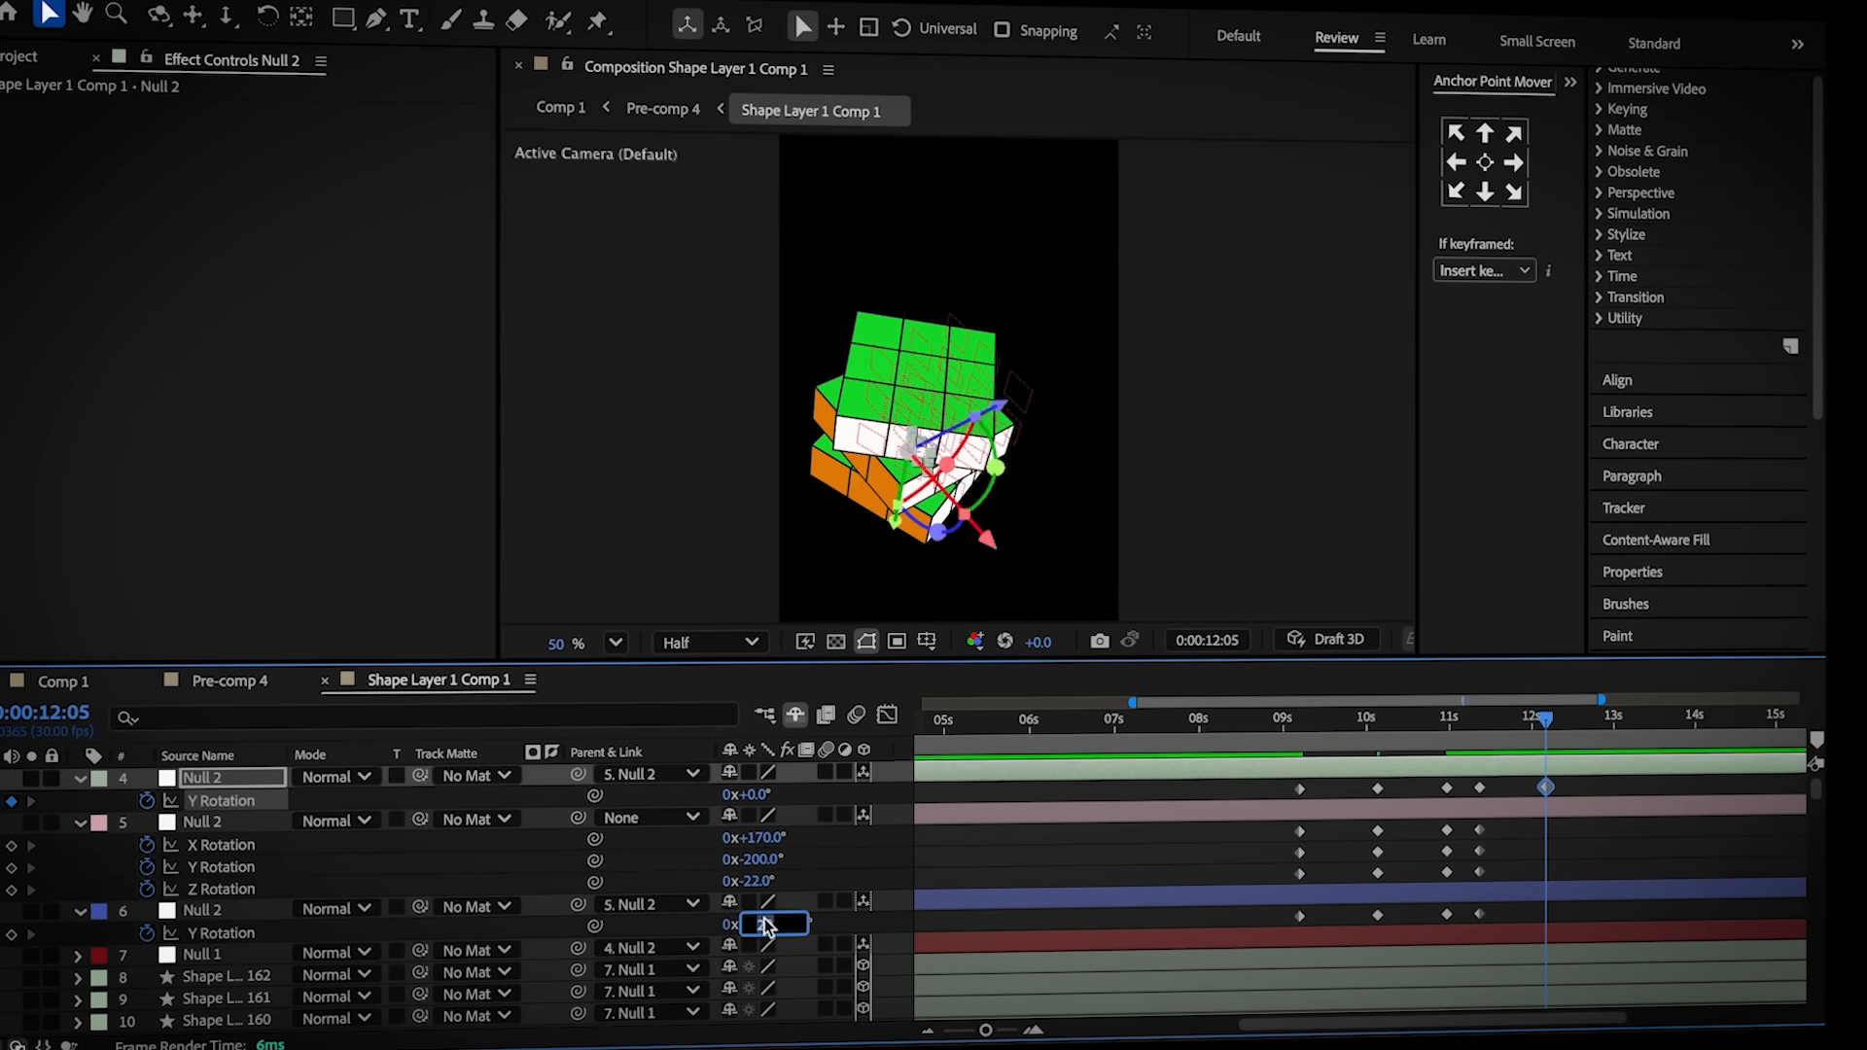
{"action": "type", "text": "0"}
{"action": "key", "text": "Return"}
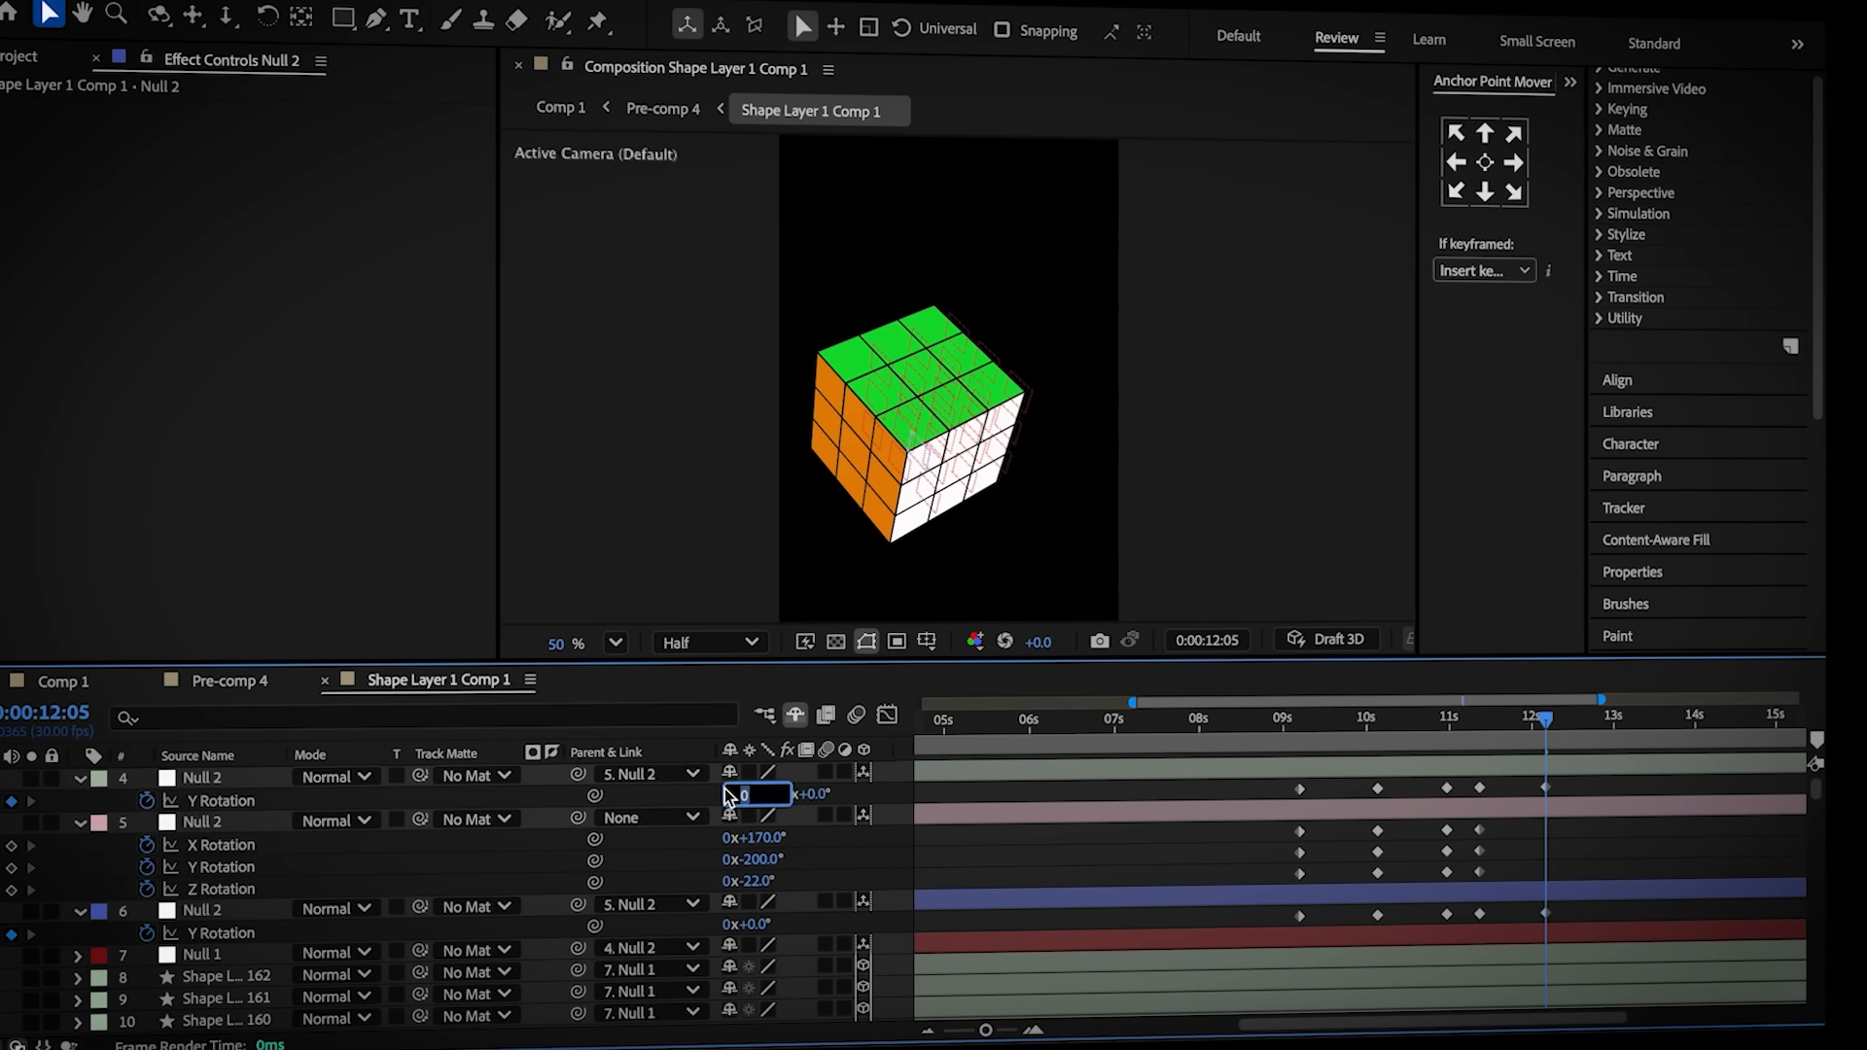
Set Y Rotation to -1x on layer 4 and 1x on layer 6, and rotate layer 5 to X 240°, Y -1x-101°, Z -11°
{"action": "left_click", "coordinate": [726, 926]}
{"action": "type", "text": "1"}
{"action": "key", "text": "Return"}
{"action": "left_click_drag", "start_coordinate": [767, 838], "coordinate": [454, 896]}
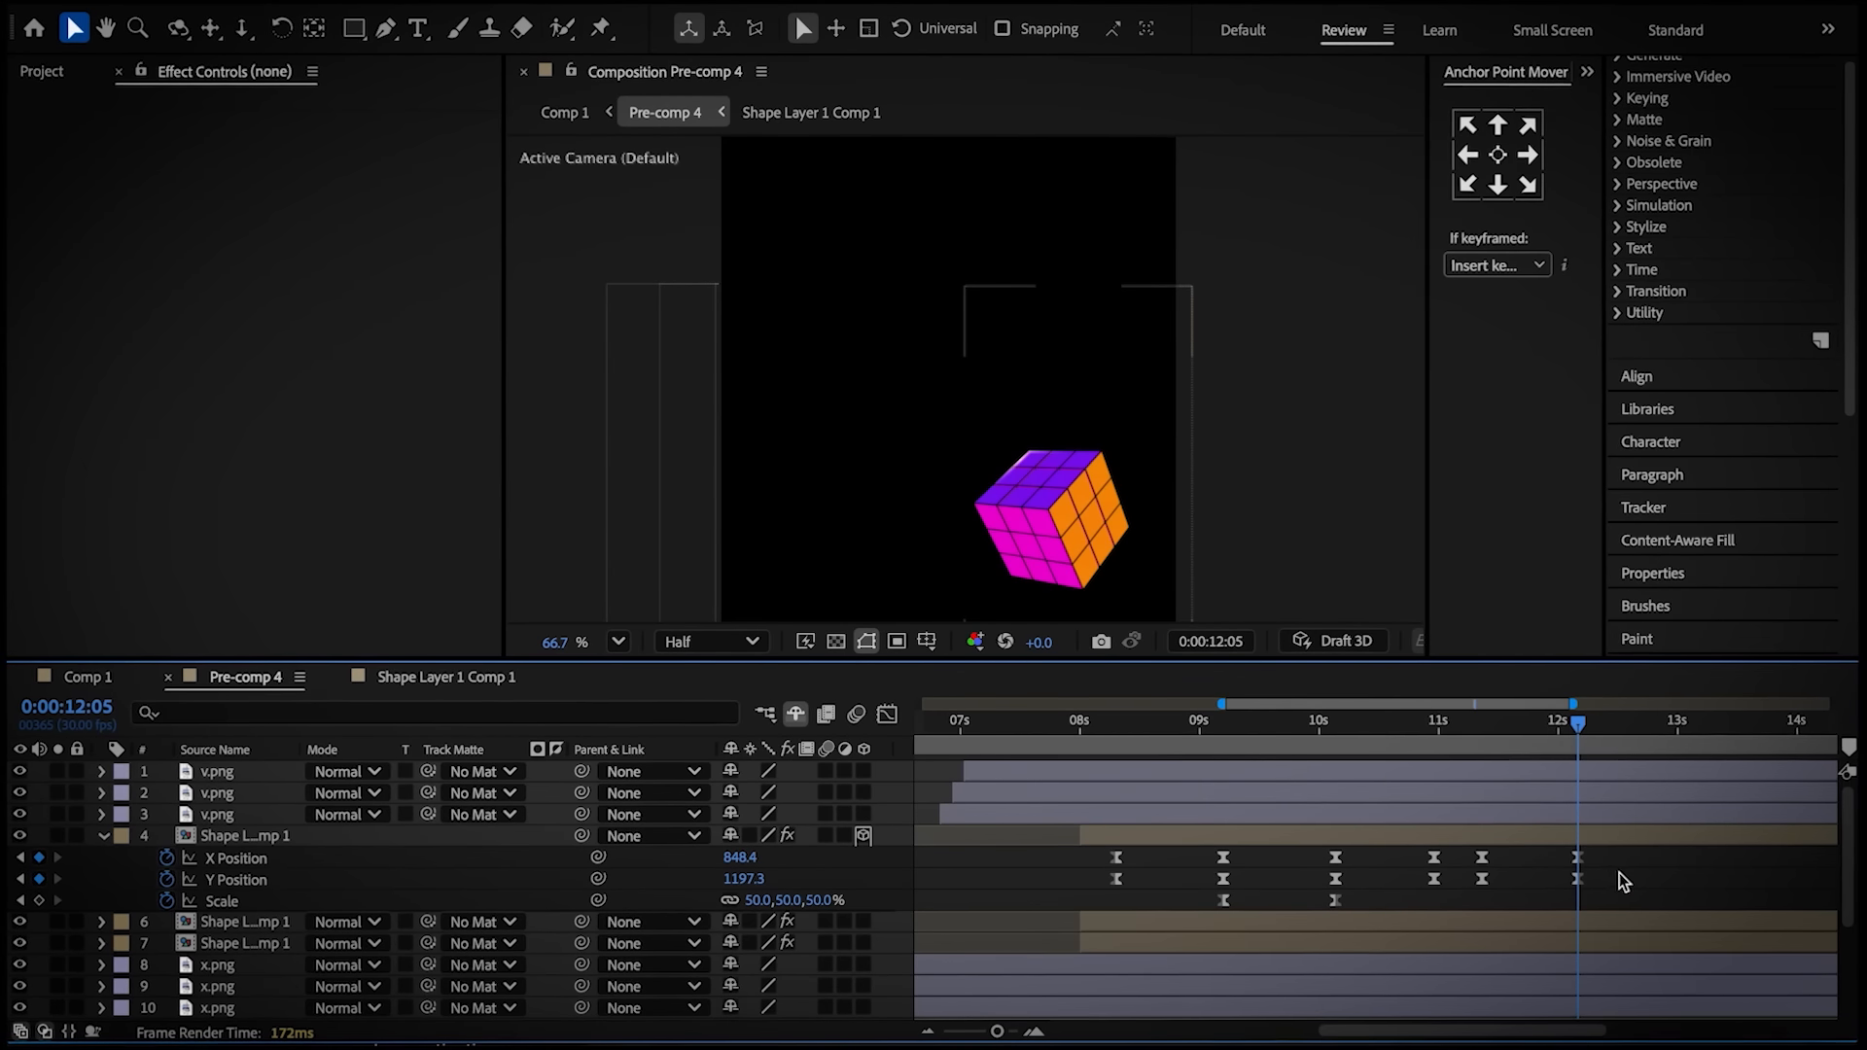
Select the cube layer's position and scale keyframes in Pre-comp 4 and adjust their easing in the speed graph
{"action": "left_click_drag", "start_coordinate": [1612, 858], "coordinate": [1321, 904]}
{"action": "left_click", "coordinate": [886, 714]}
{"action": "right_click", "coordinate": [1261, 874]}
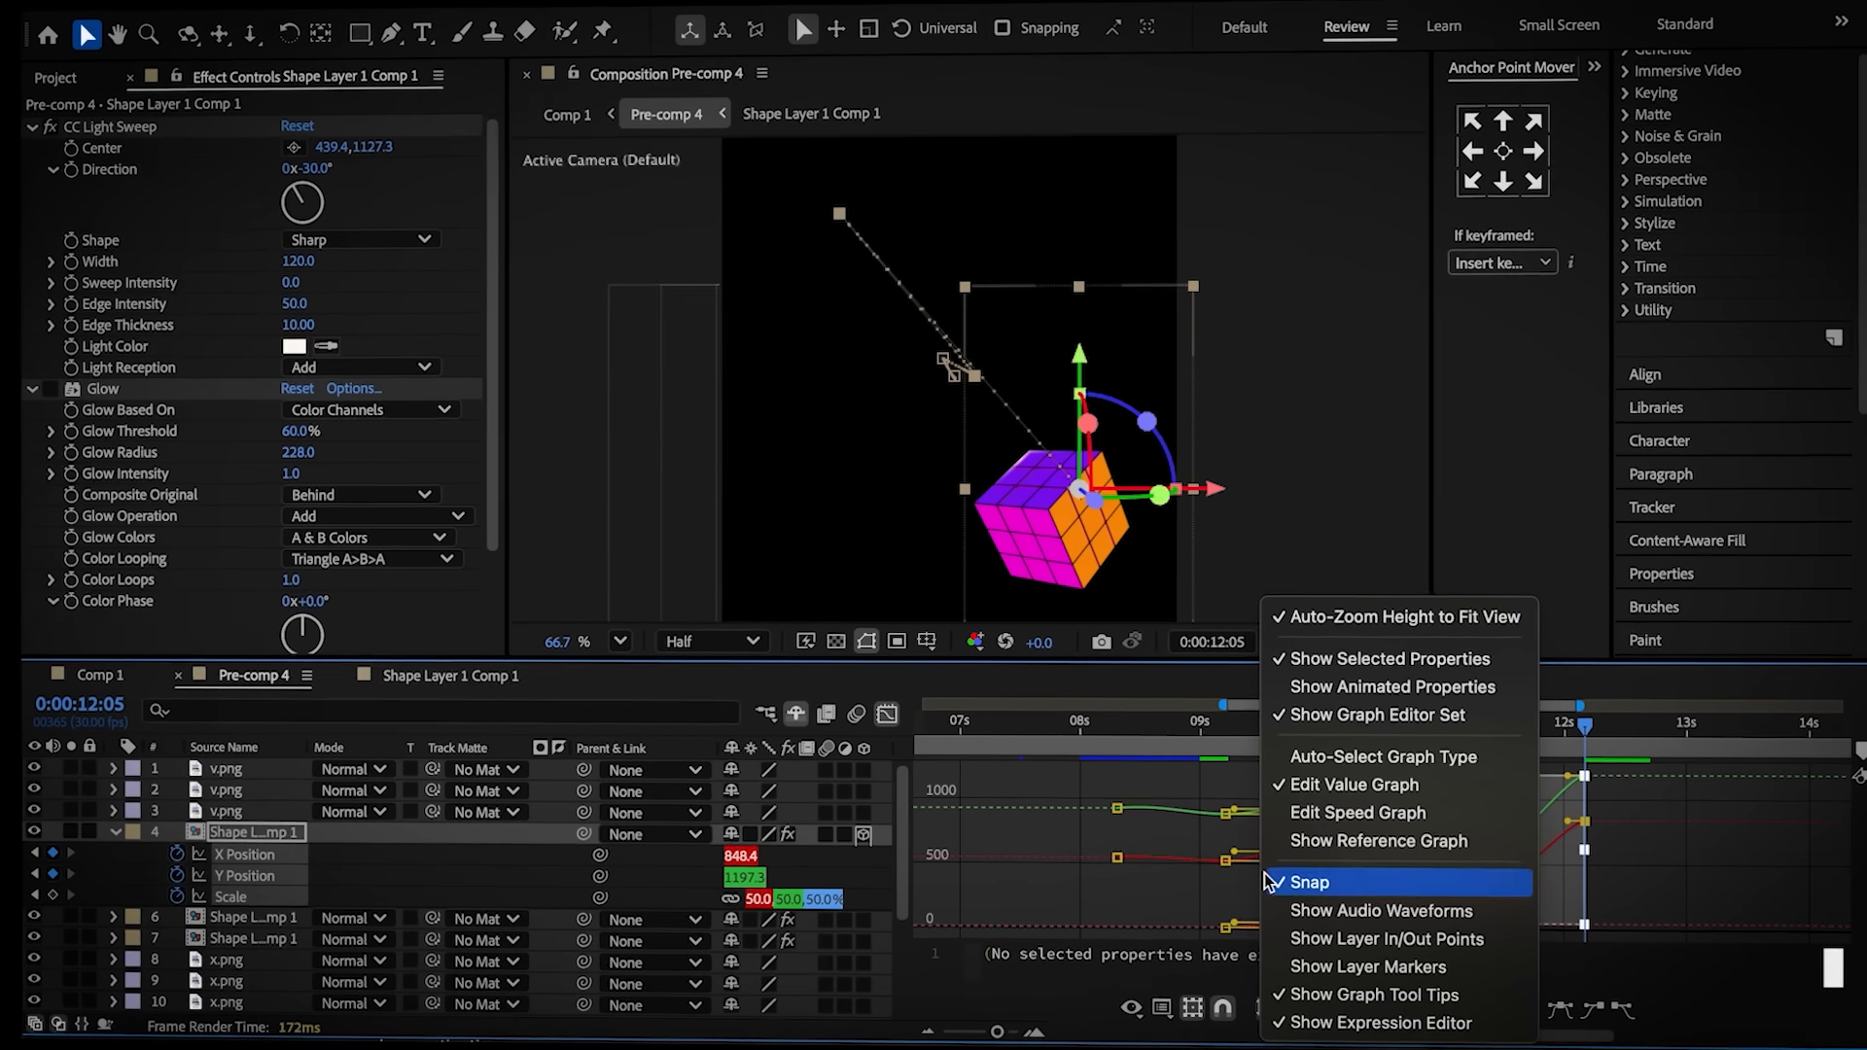
{"action": "left_click", "coordinate": [1359, 815]}
{"action": "left_click_drag", "start_coordinate": [1588, 855], "coordinate": [1522, 863]}
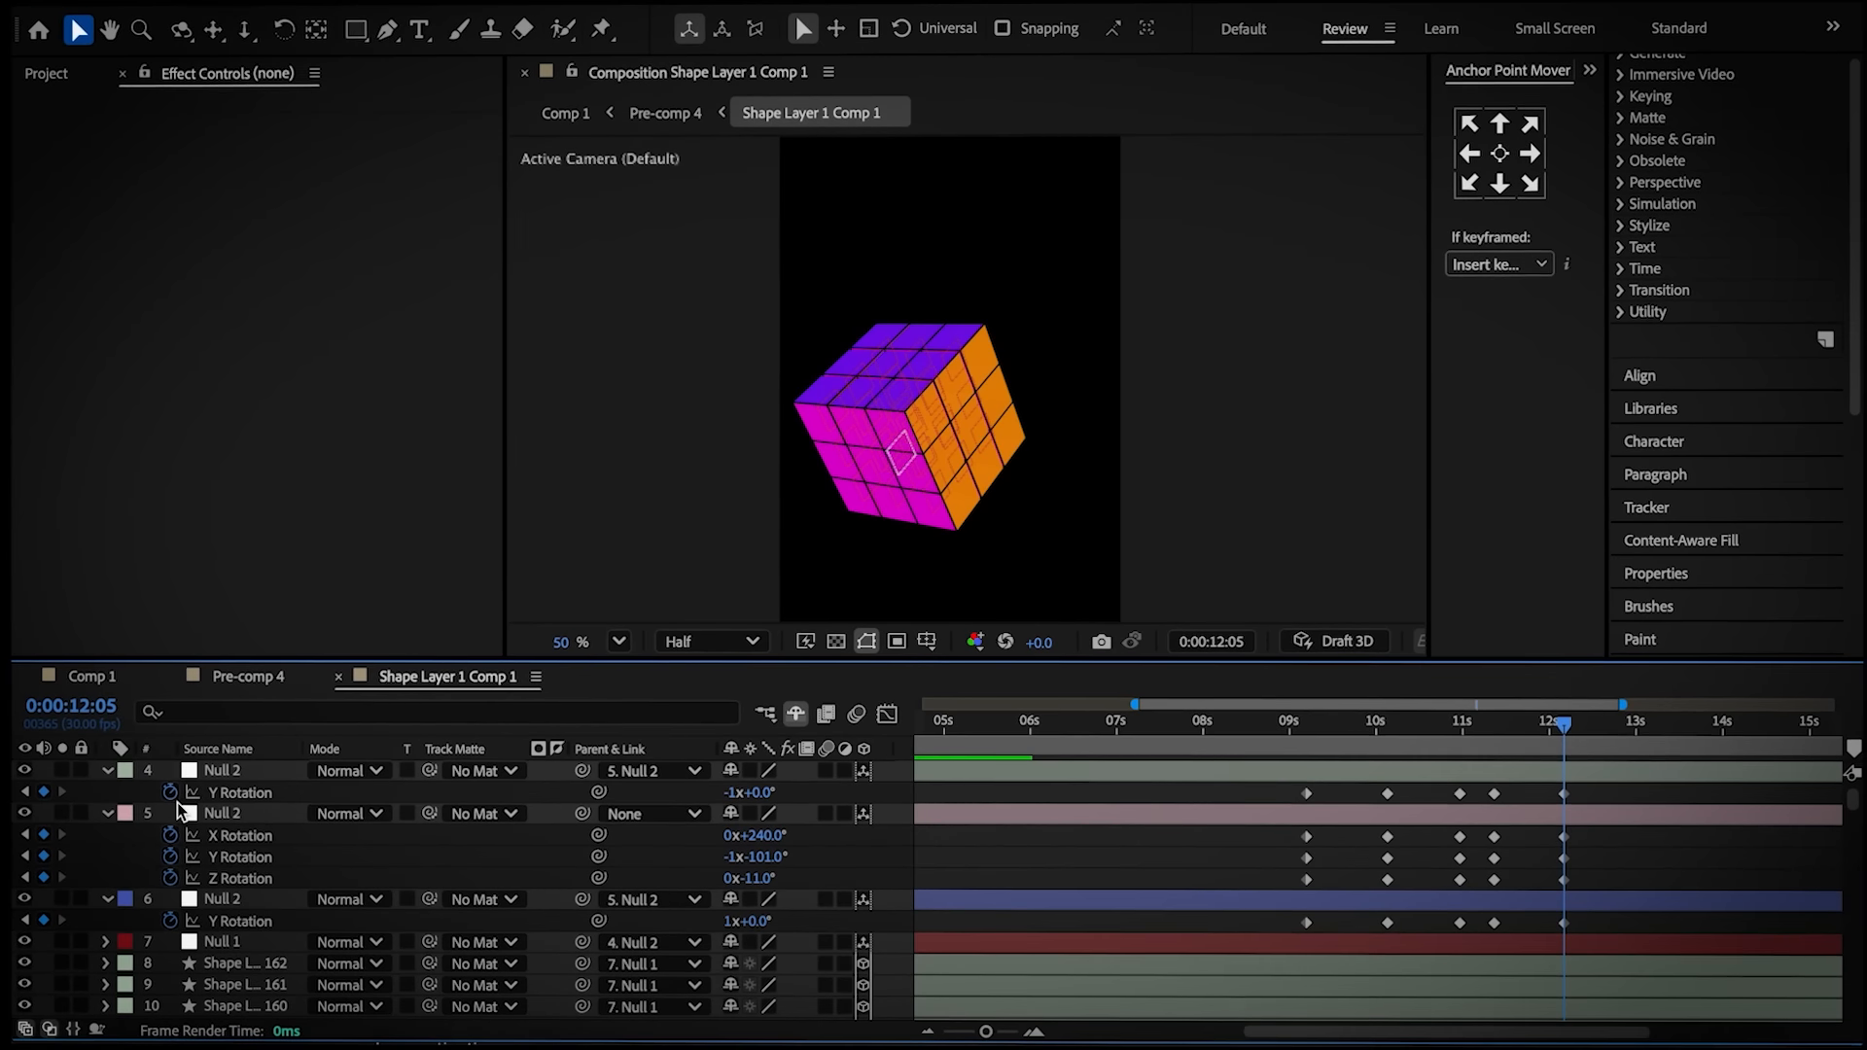
Paste the bounce expression onto the Y Rotation of Null 2 on layer 4 and set its amp to 0.05
{"action": "left_click", "coordinate": [171, 795], "text": "alt"}
{"action": "key", "text": "ctrl+v"}
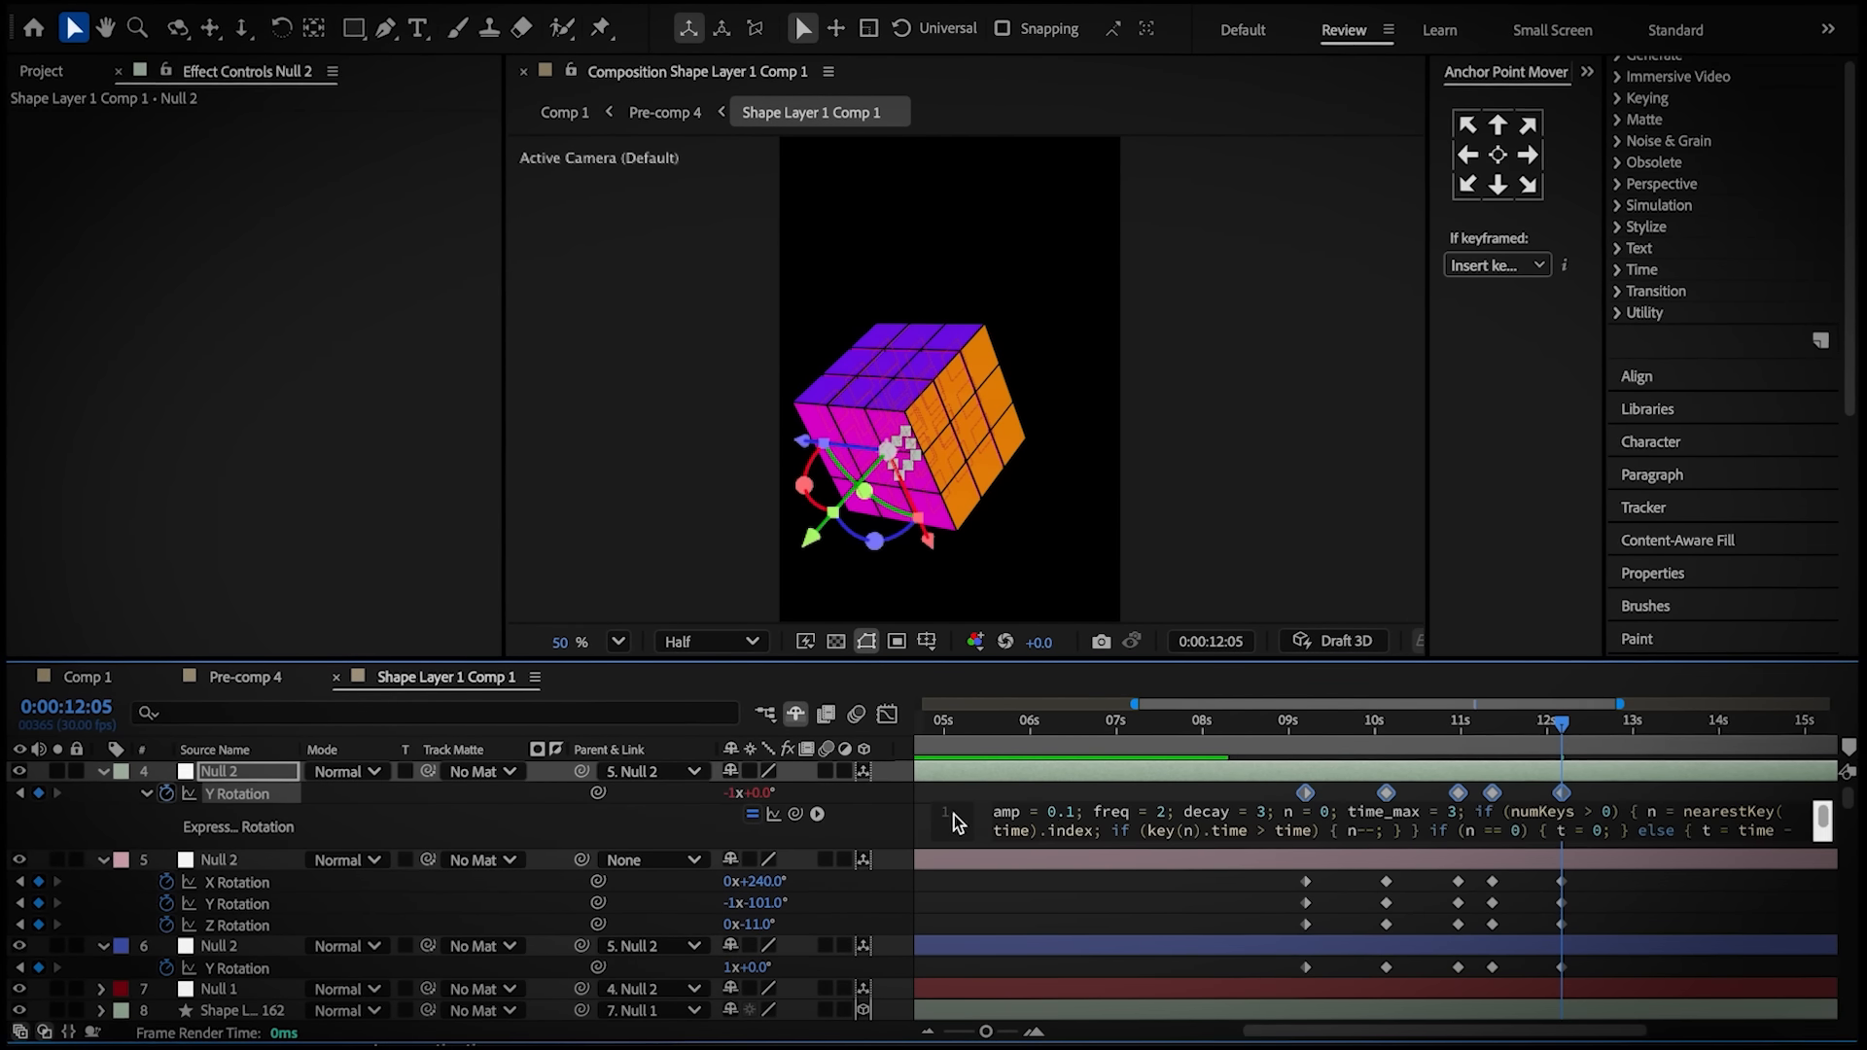
{"action": "left_click", "coordinate": [1066, 812]}
{"action": "type", "text": "05"}
{"action": "left_click", "coordinate": [1149, 803]}
Paste the bounce expression with amp 0.05 onto the X, Y and Z Rotation of Null 2 on layer 5
{"action": "left_click", "coordinate": [169, 883], "text": "alt"}
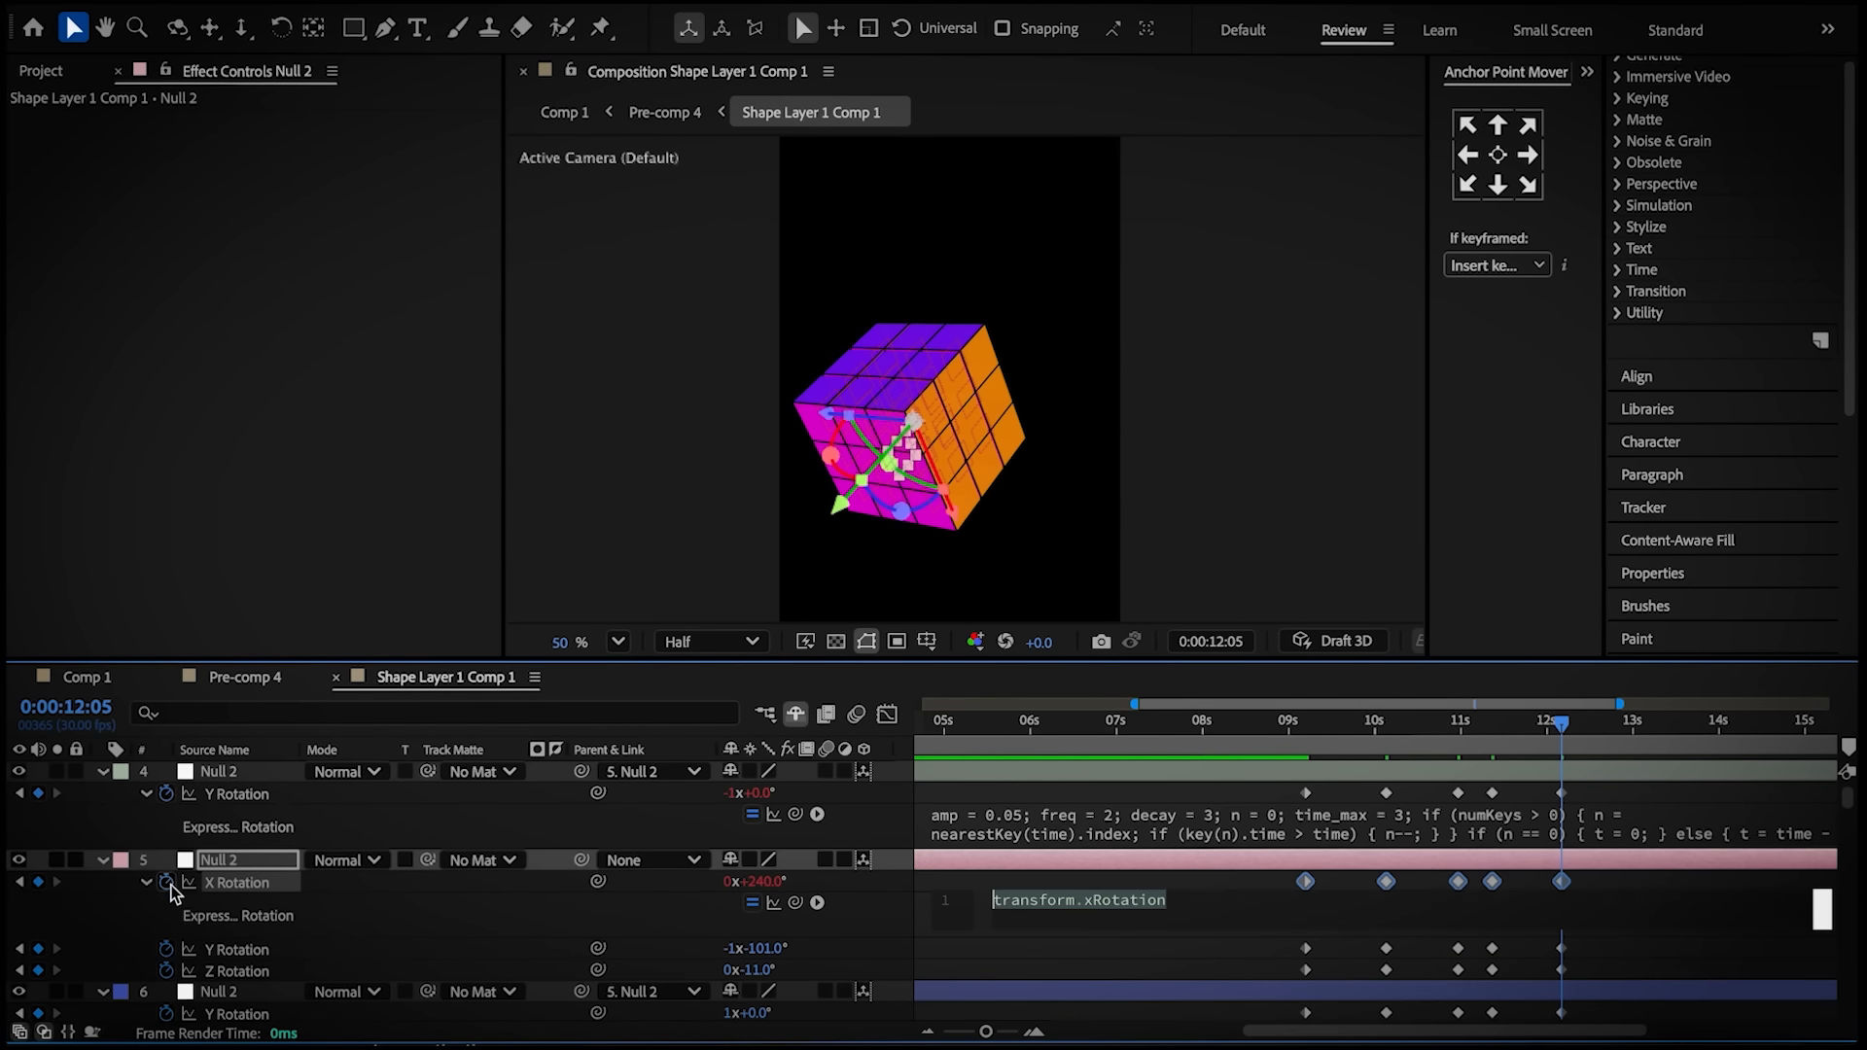
{"action": "key", "text": "ctrl+v"}
{"action": "left_click", "coordinate": [146, 883]}
{"action": "left_click", "coordinate": [166, 903], "text": "alt"}
{"action": "key", "text": "ctrl+v"}
{"action": "left_click", "coordinate": [144, 888]}
{"action": "left_click", "coordinate": [165, 909], "text": "alt"}
{"action": "key", "text": "ctrl+v"}
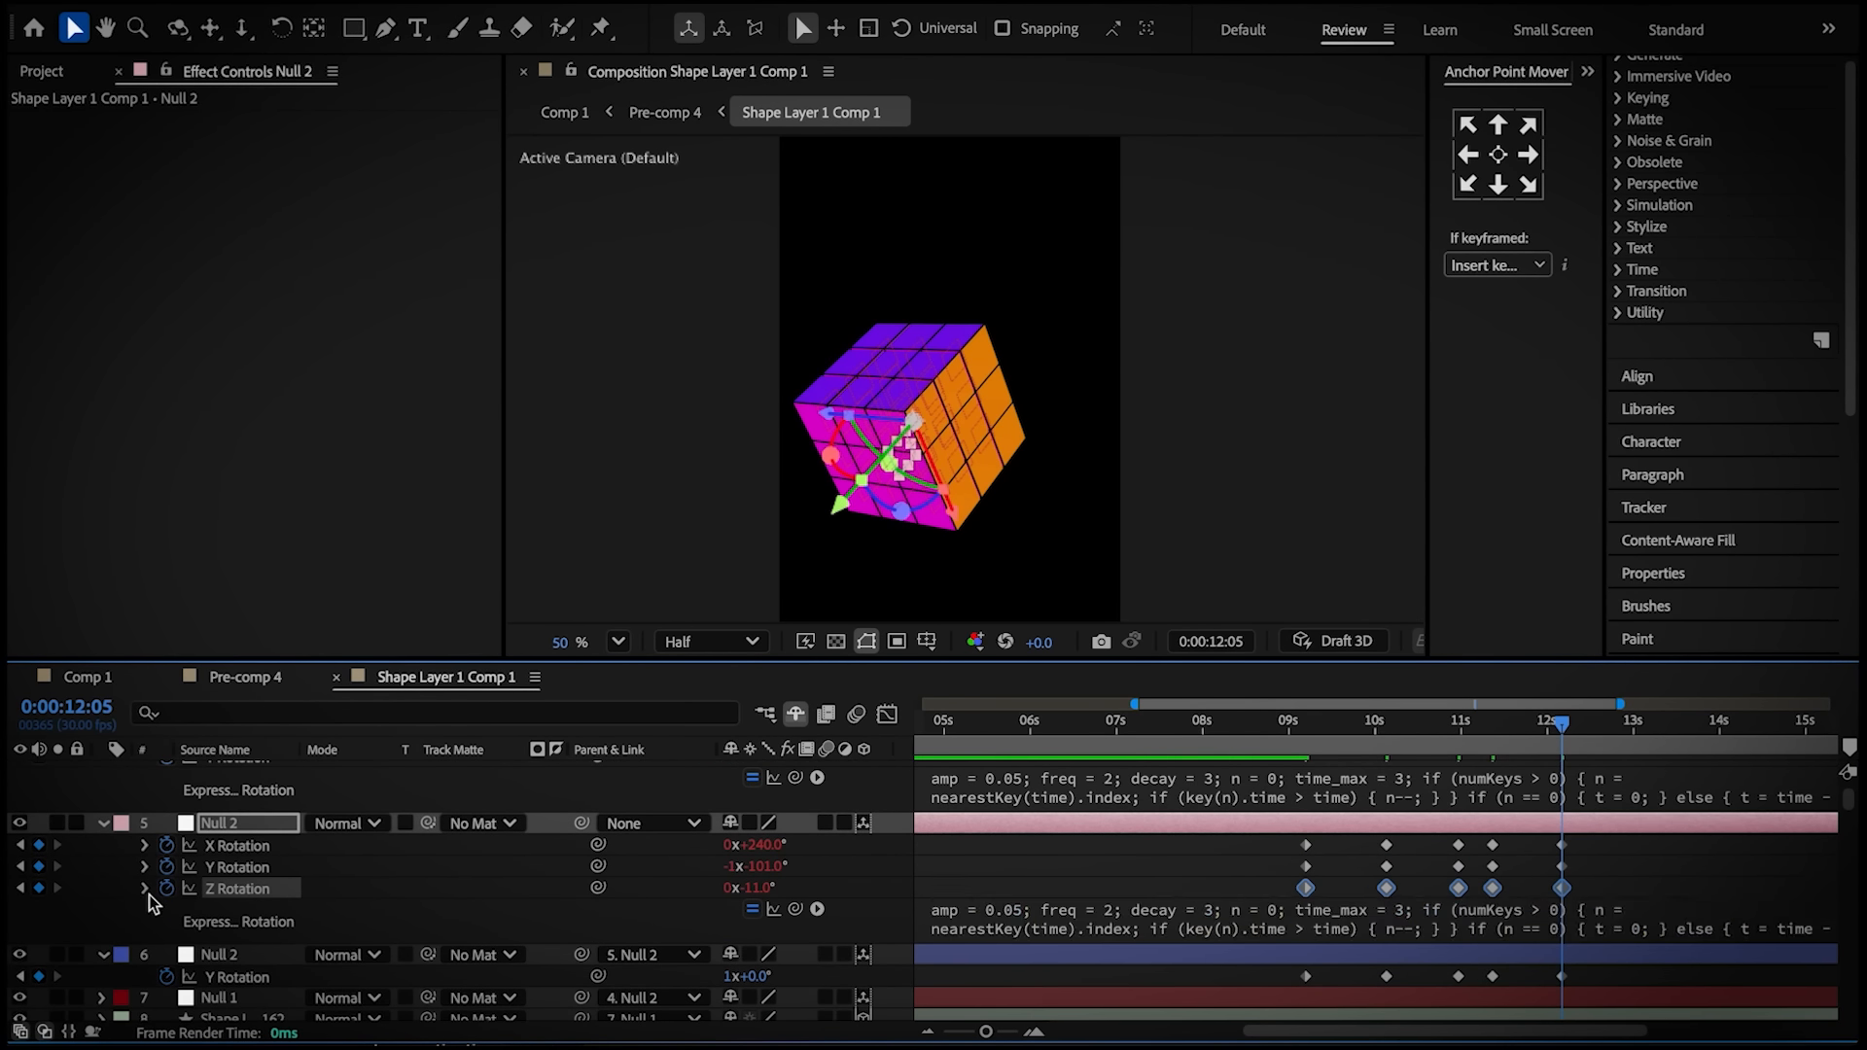
{"action": "left_click", "coordinate": [145, 889]}
Paste the same bounce expression onto the Y Rotation of Null 2 on layer 6 and collapse the open expressions
{"action": "left_click", "coordinate": [166, 930], "text": "alt"}
{"action": "key", "text": "ctrl+v"}
{"action": "left_click", "coordinate": [145, 915]}
{"action": "left_click", "coordinate": [146, 793]}
Go to 0:00:09:06 and shift the Null 2 on layer 5 a few frames later in time
{"action": "left_click", "coordinate": [1309, 756]}
{"action": "left_click_drag", "start_coordinate": [1309, 757], "coordinate": [1306, 758]}
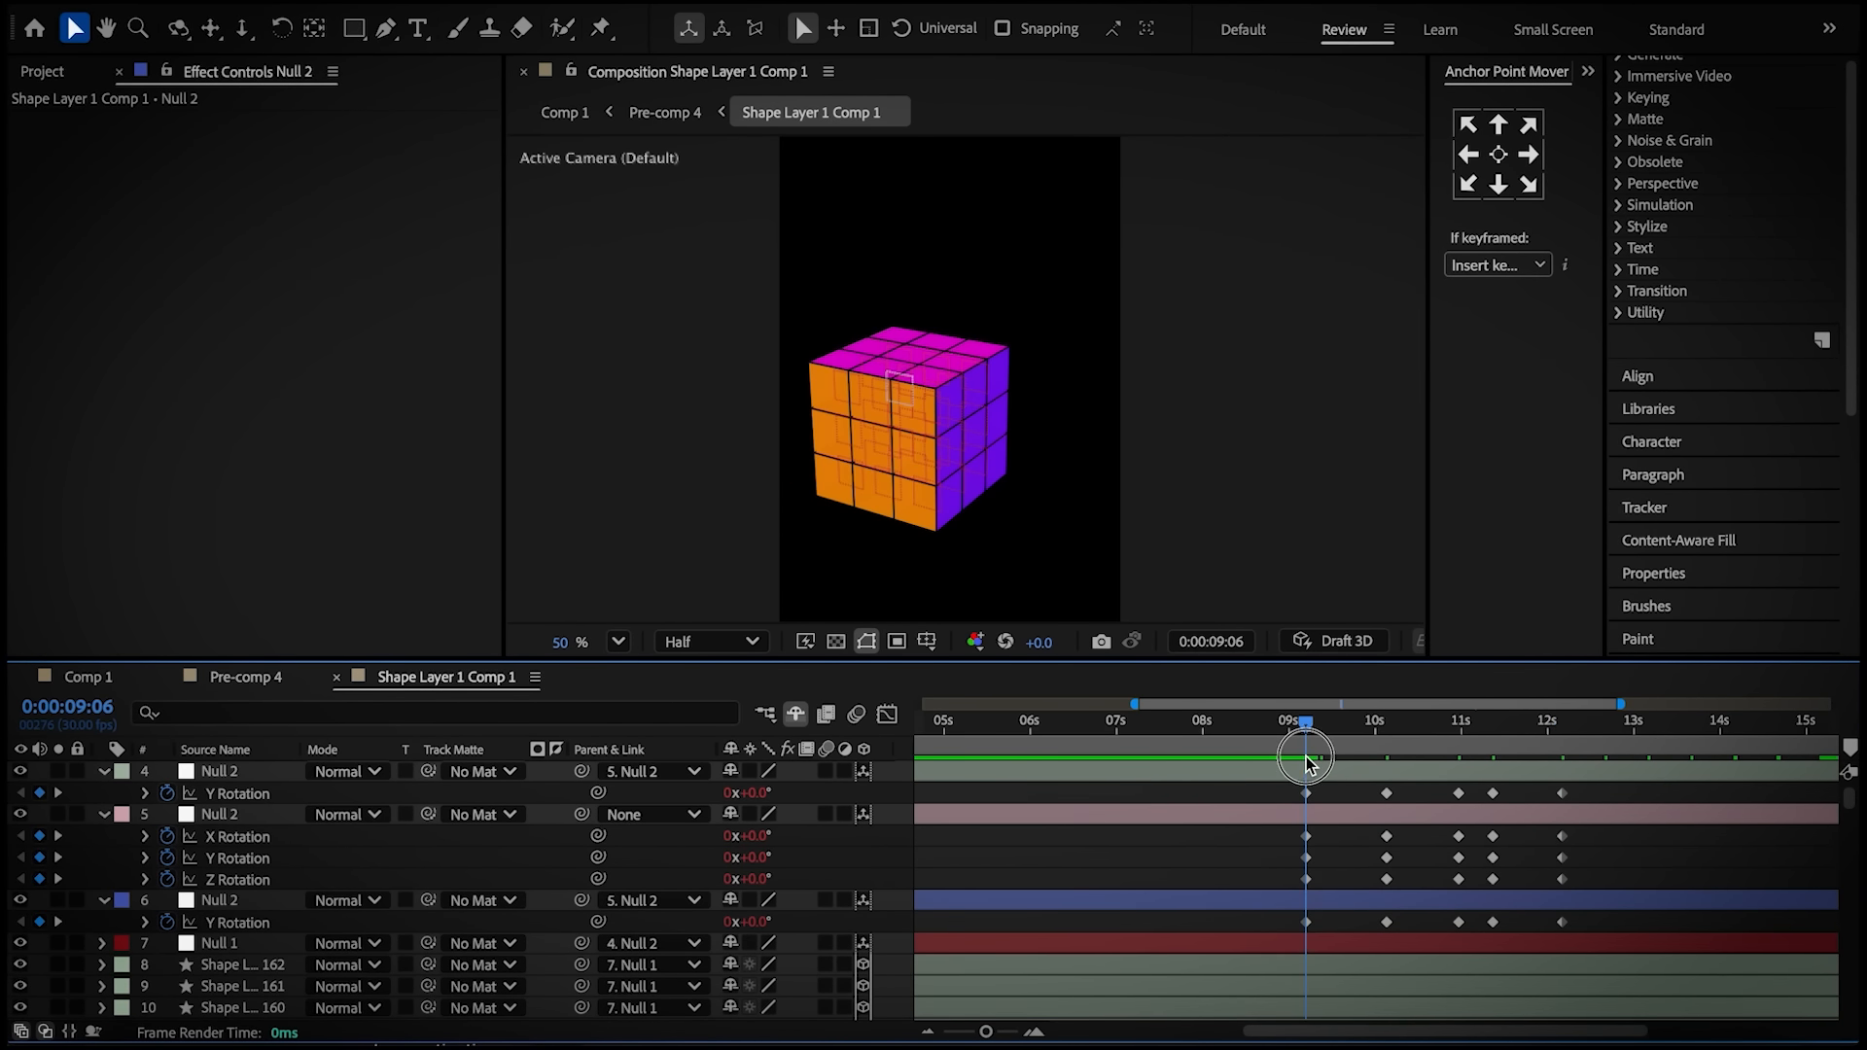
{"action": "left_click", "coordinate": [1348, 773]}
{"action": "left_click", "coordinate": [1350, 900], "text": "ctrl"}
{"action": "left_click", "coordinate": [1349, 815]}
{"action": "key", "text": "alt+Page_Down"}
{"action": "left_click_drag", "start_coordinate": [1351, 817], "coordinate": [1357, 819]}
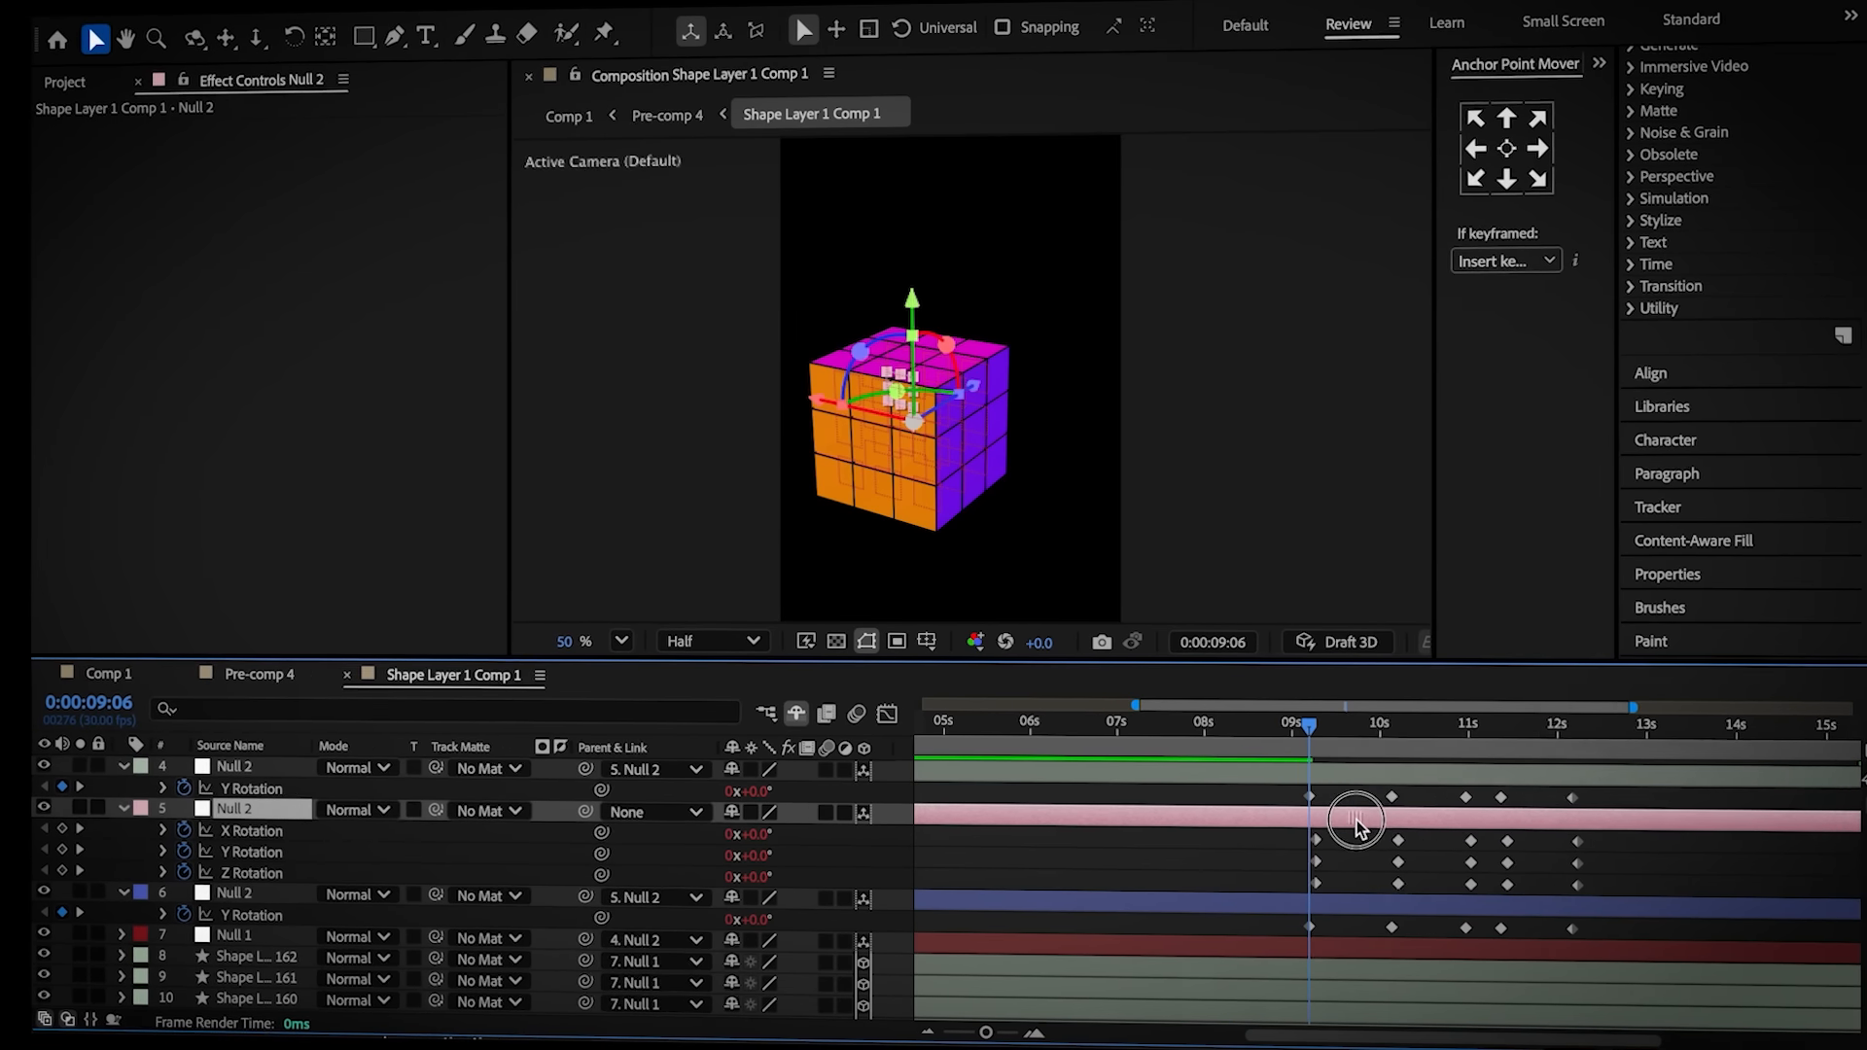
{"action": "left_click", "coordinate": [1345, 903]}
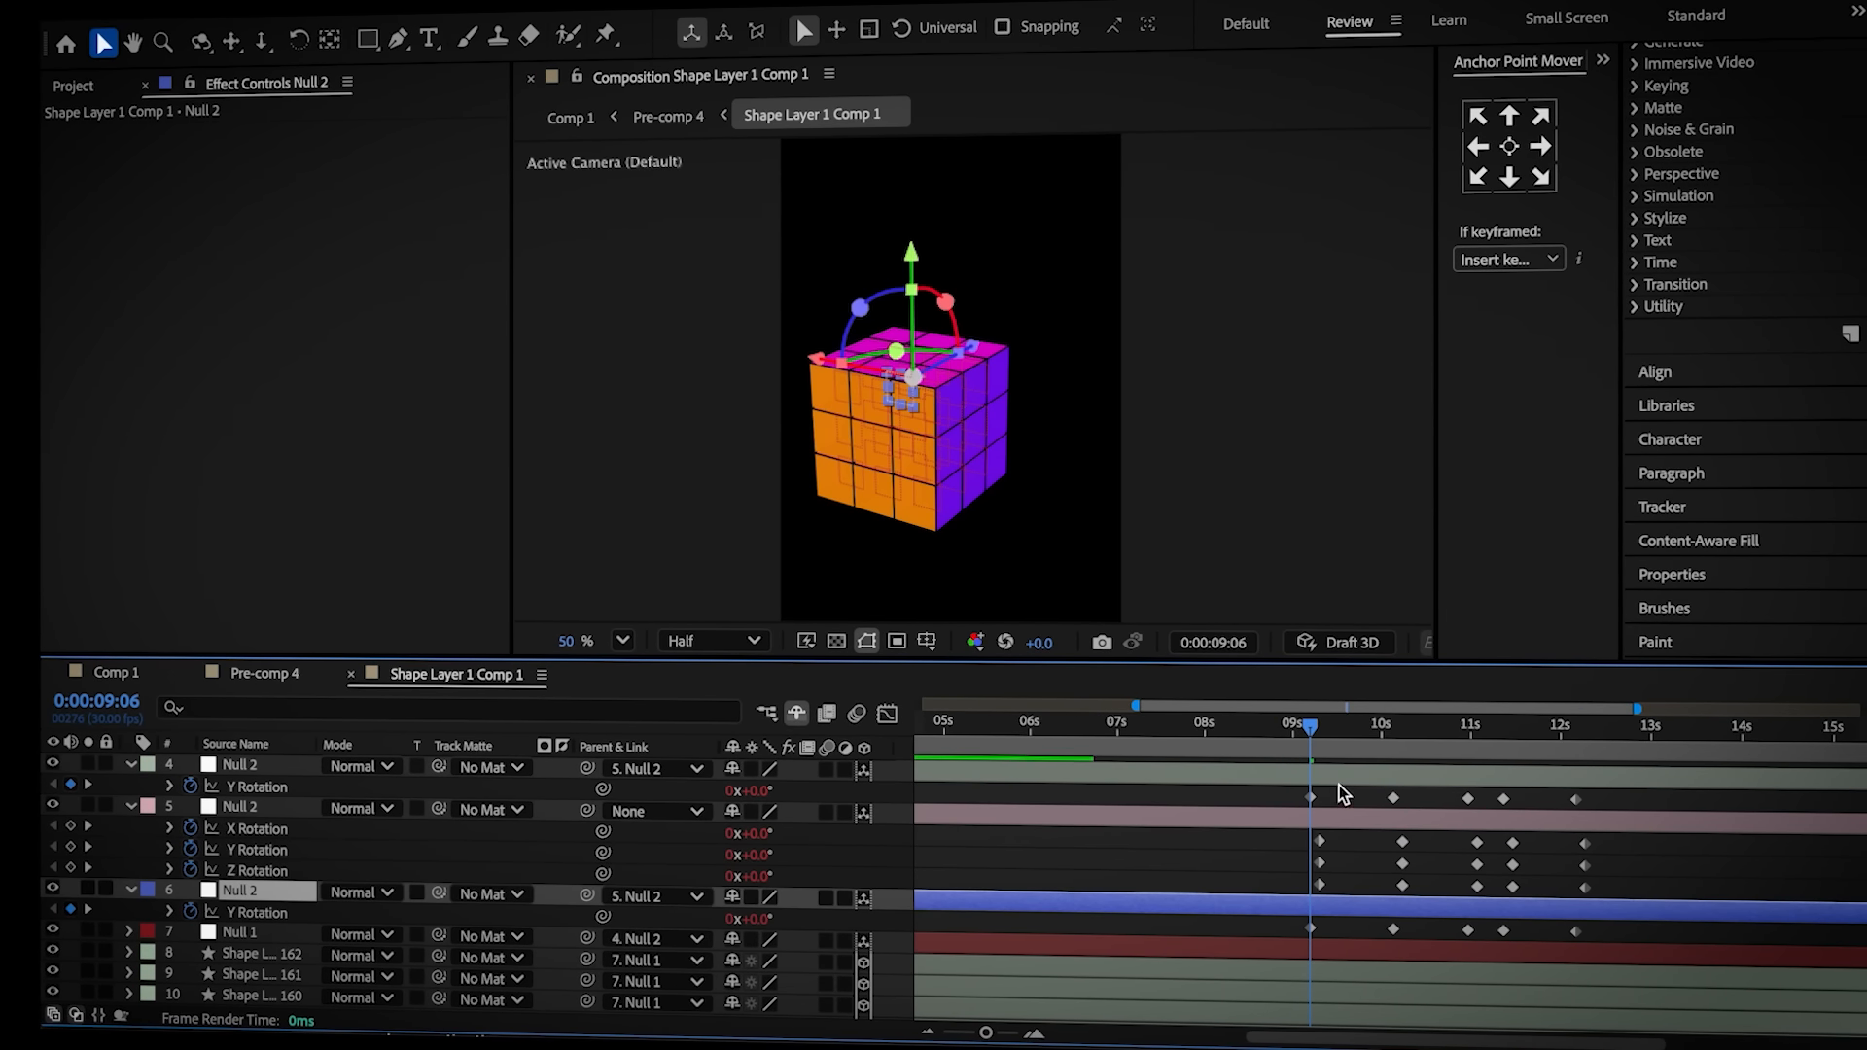
Shift the Null 2 layers 4 and 6 a few frames later in time than the Null 2 on layer 5
{"action": "left_click", "coordinate": [1340, 784], "text": "ctrl"}
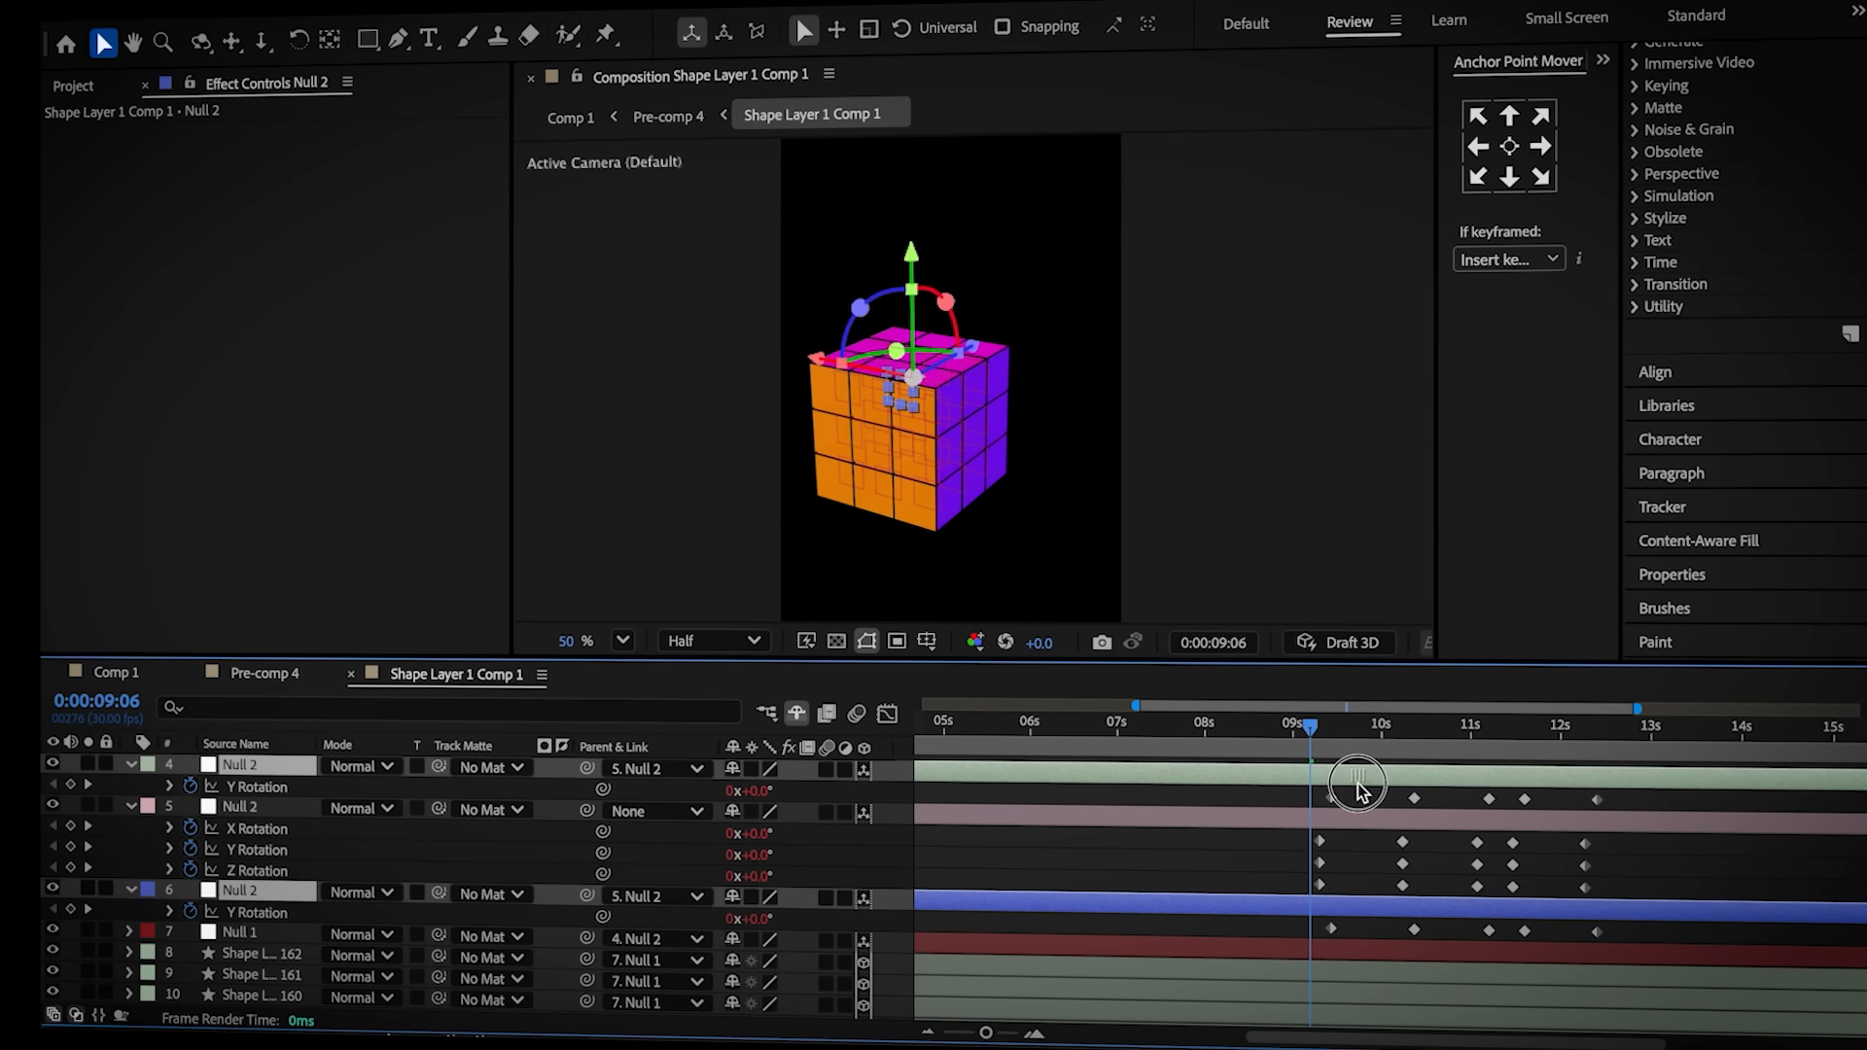
{"action": "left_click", "coordinate": [1352, 857]}
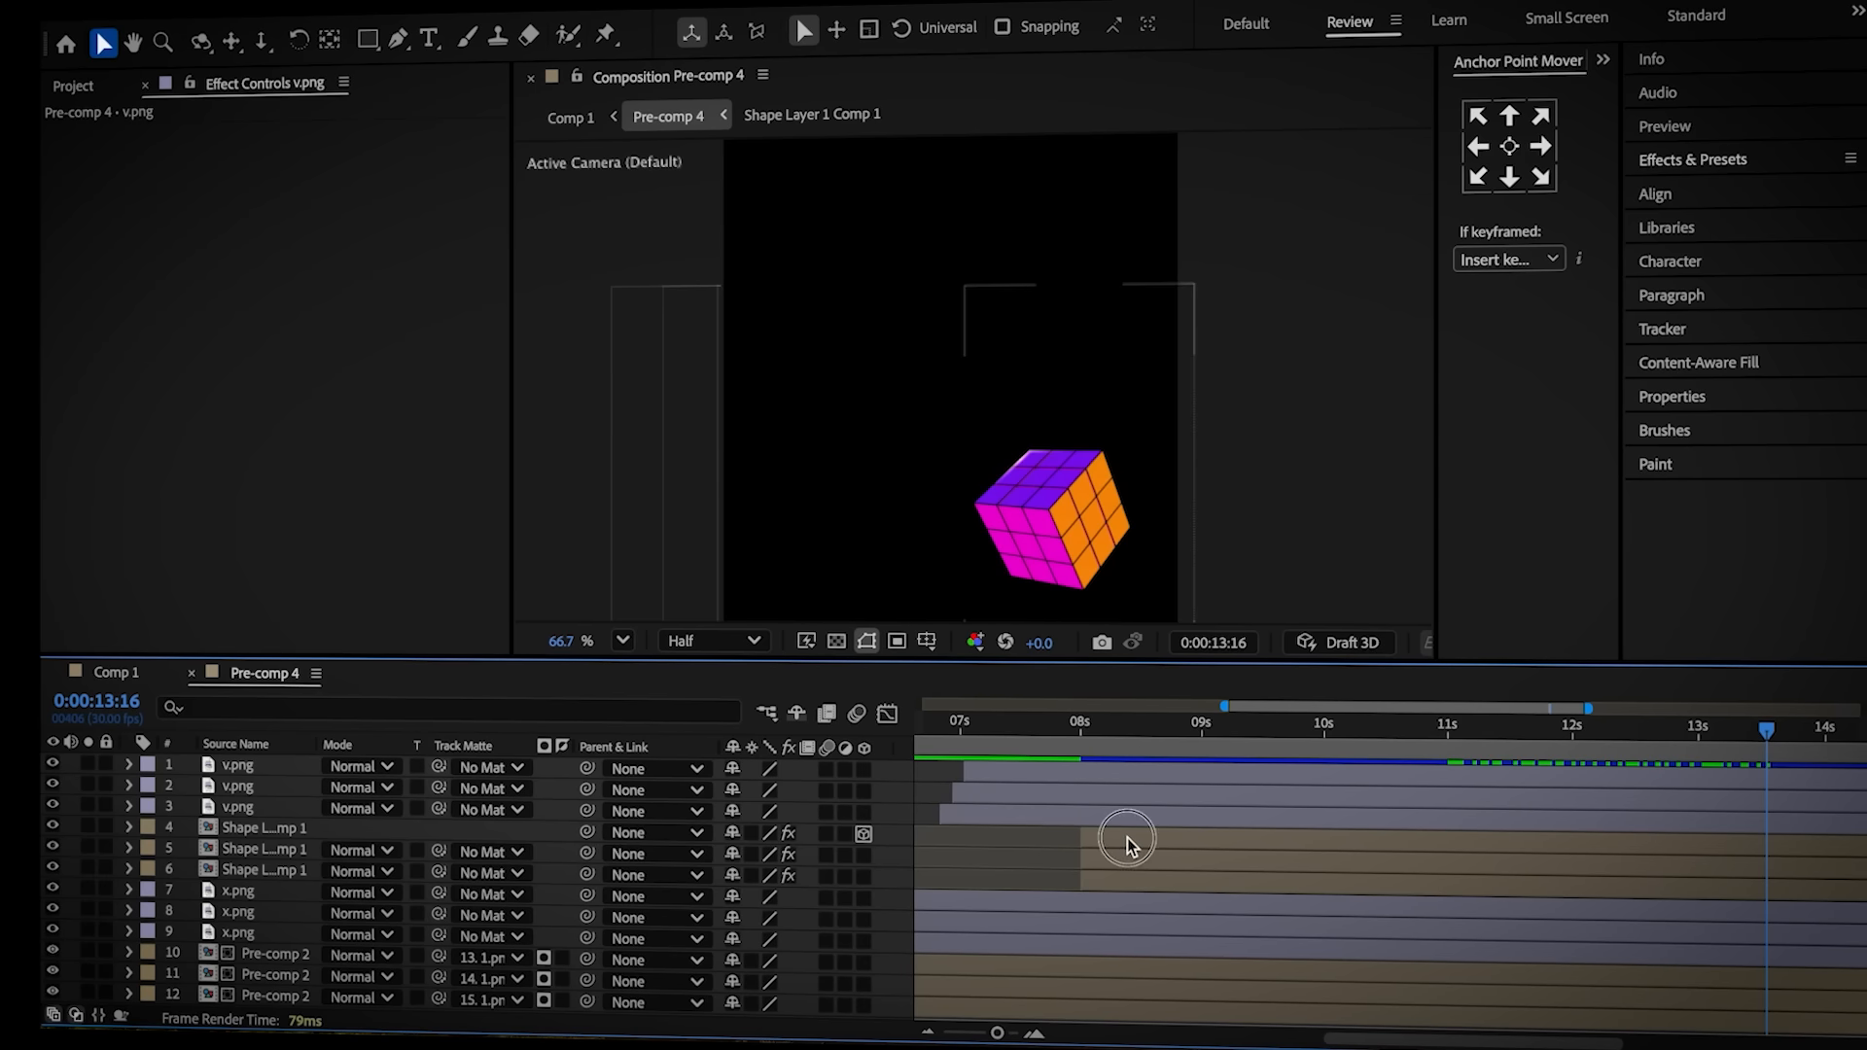
Set the Glow Radius of the Shape Layer 1 Comp 1 on layer 4 to 300 and enable the Glow effect
{"action": "left_click", "coordinate": [1128, 839]}
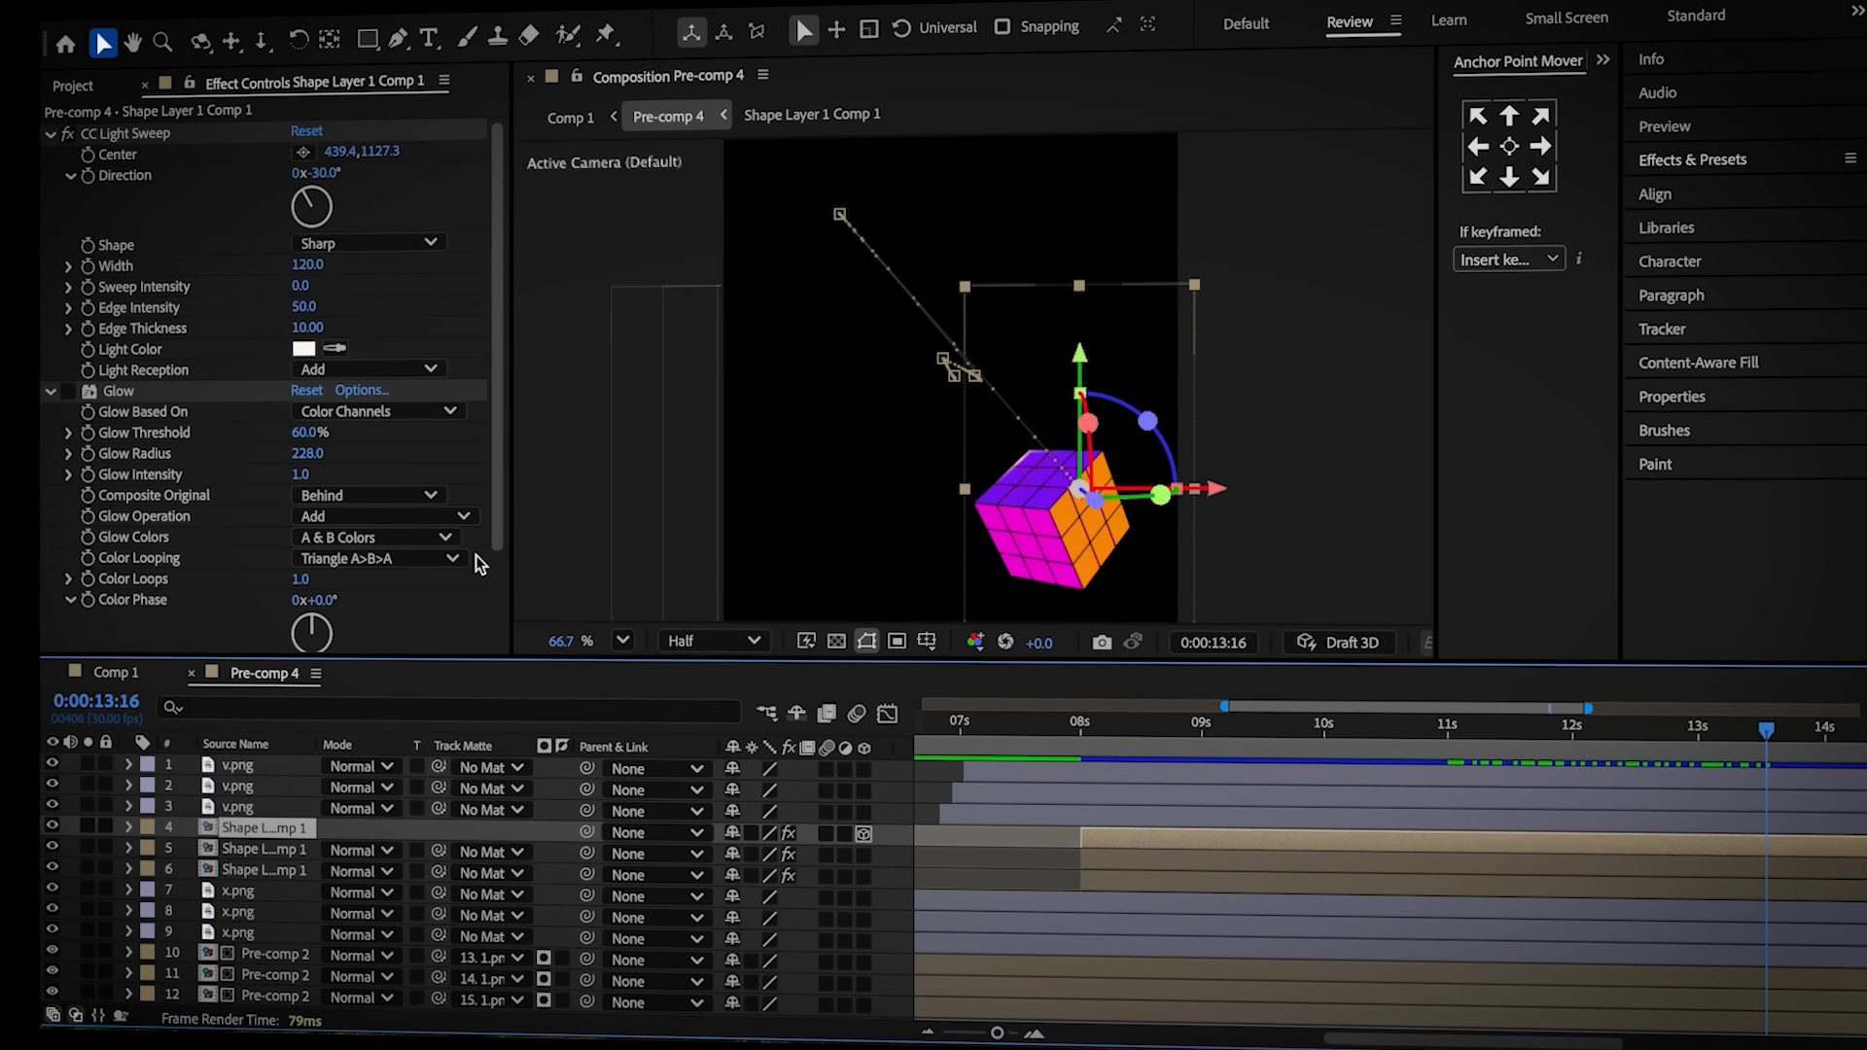
{"action": "left_click", "coordinate": [309, 454]}
{"action": "type", "text": "3"}
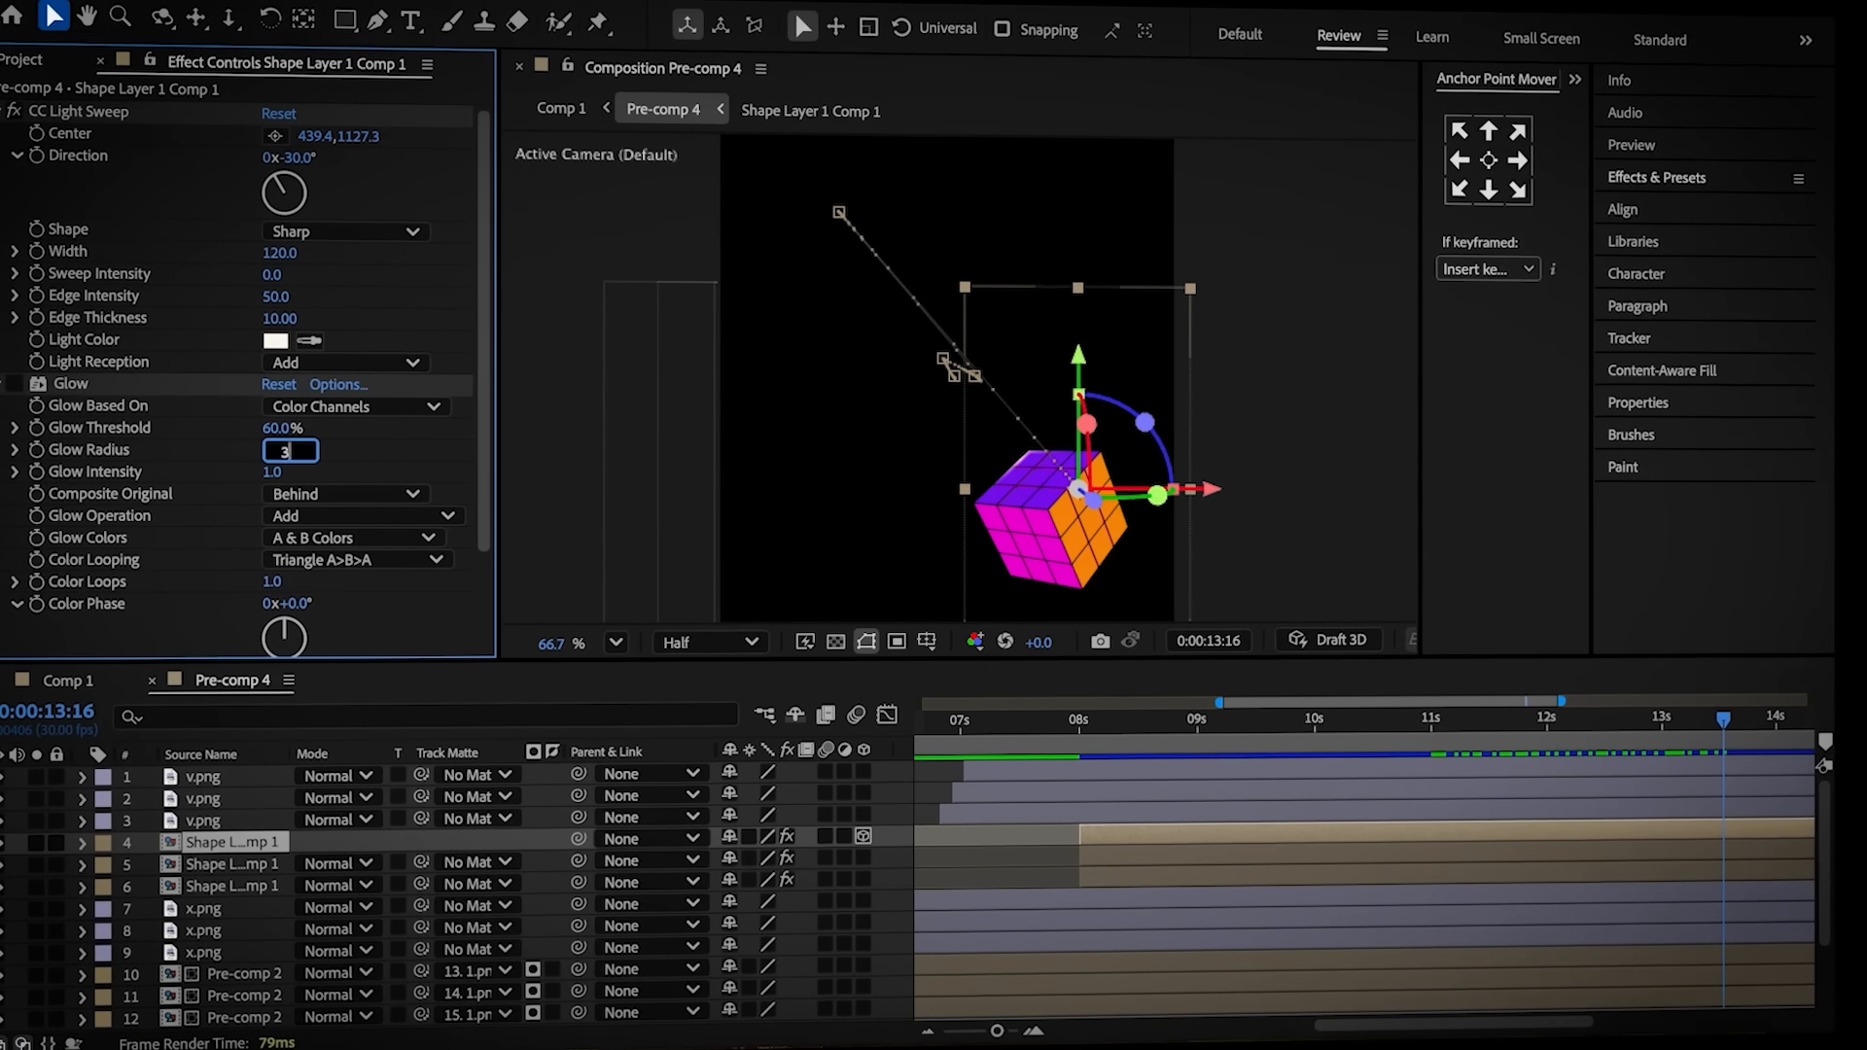
{"action": "type", "text": "00"}
{"action": "left_click", "coordinate": [13, 384]}
Find the Noise effect and add it to the cube composition layer beside its Glow effect
{"action": "left_click", "coordinate": [1657, 178]}
{"action": "left_click", "coordinate": [1736, 196]}
{"action": "type", "text": "no"}
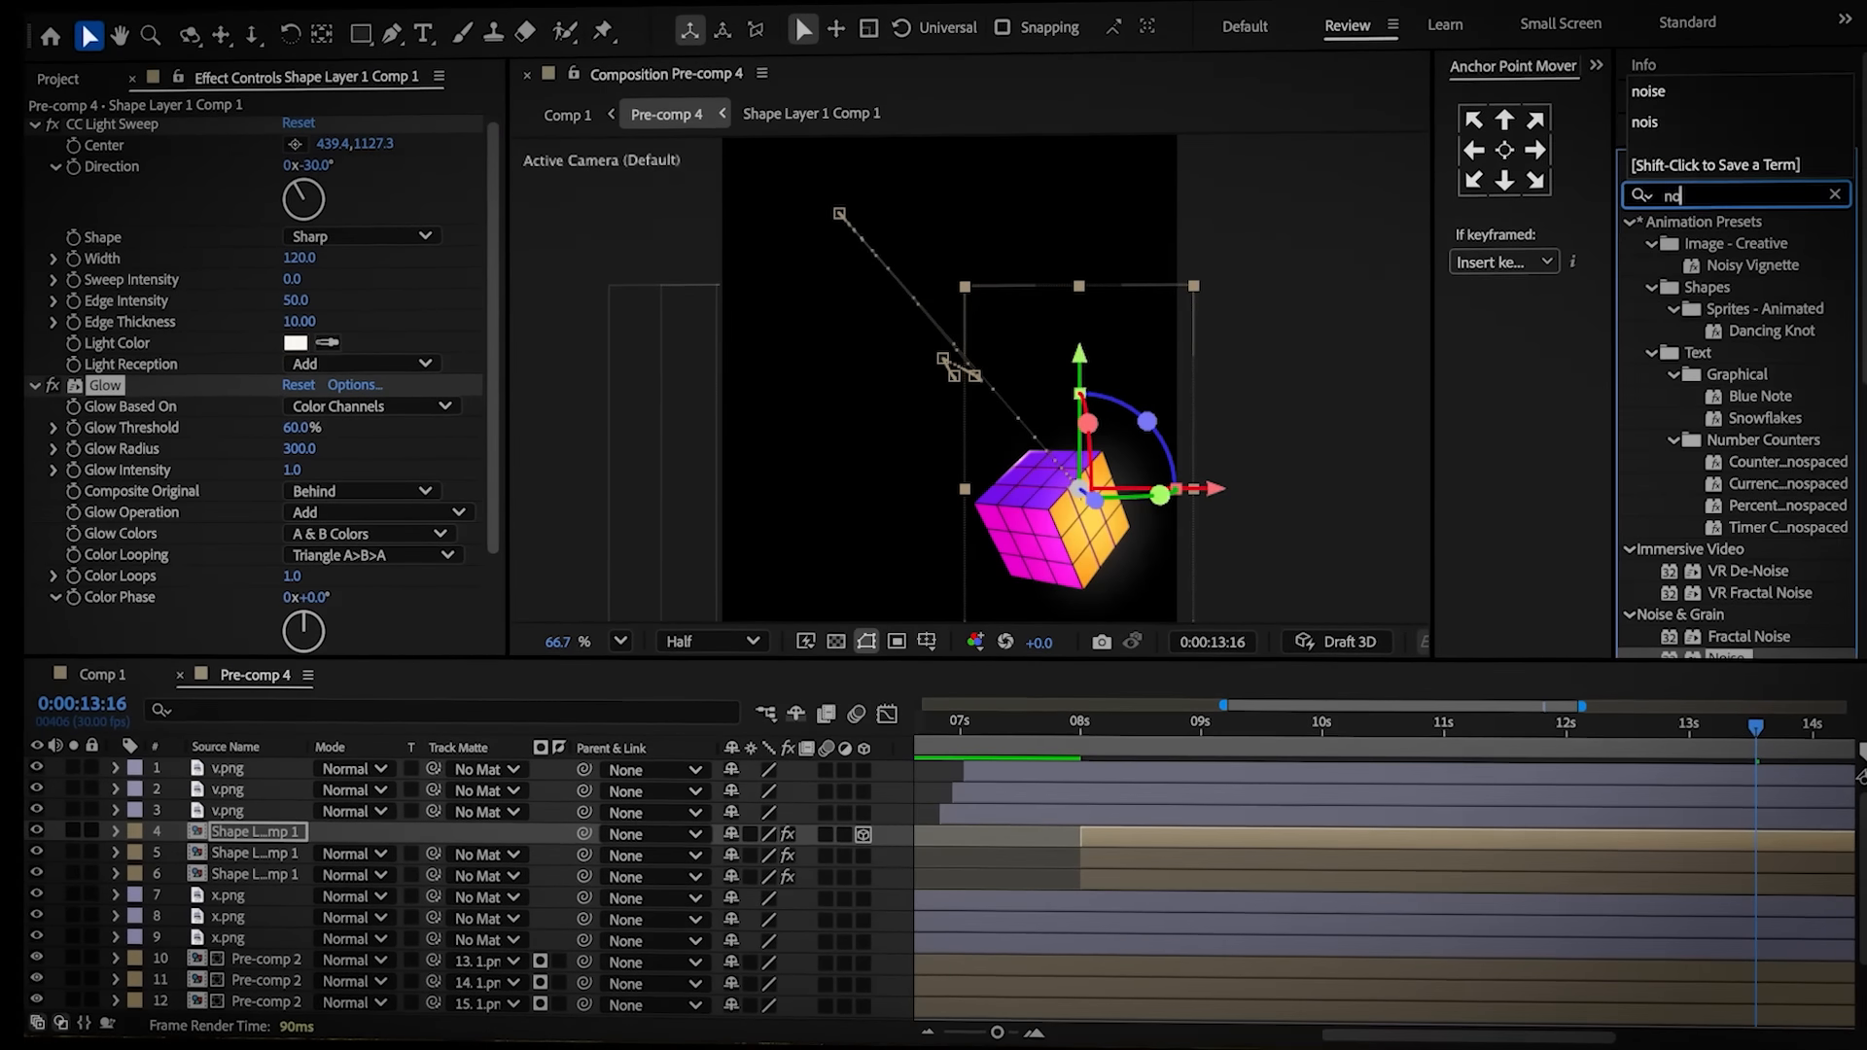
{"action": "type", "text": "ise"}
{"action": "double_click", "coordinate": [1713, 331]}
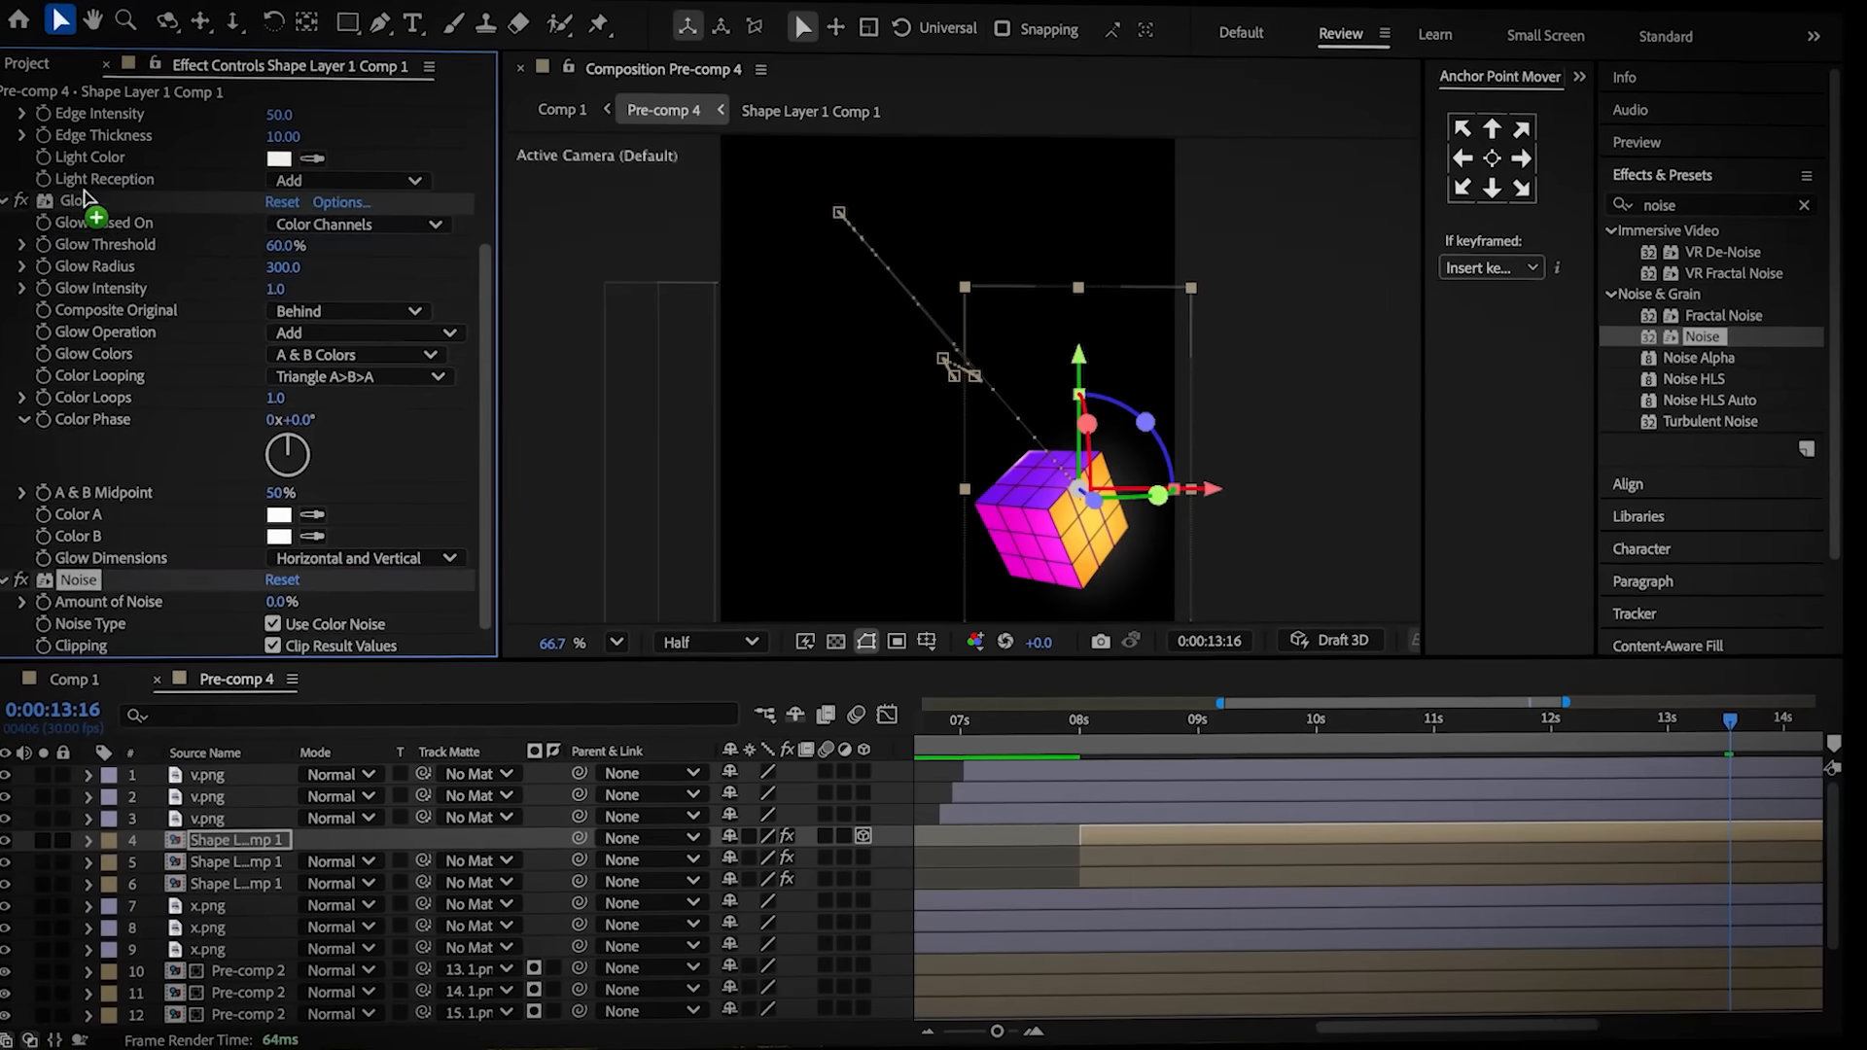
{"action": "left_click_drag", "start_coordinate": [85, 194], "coordinate": [86, 197]}
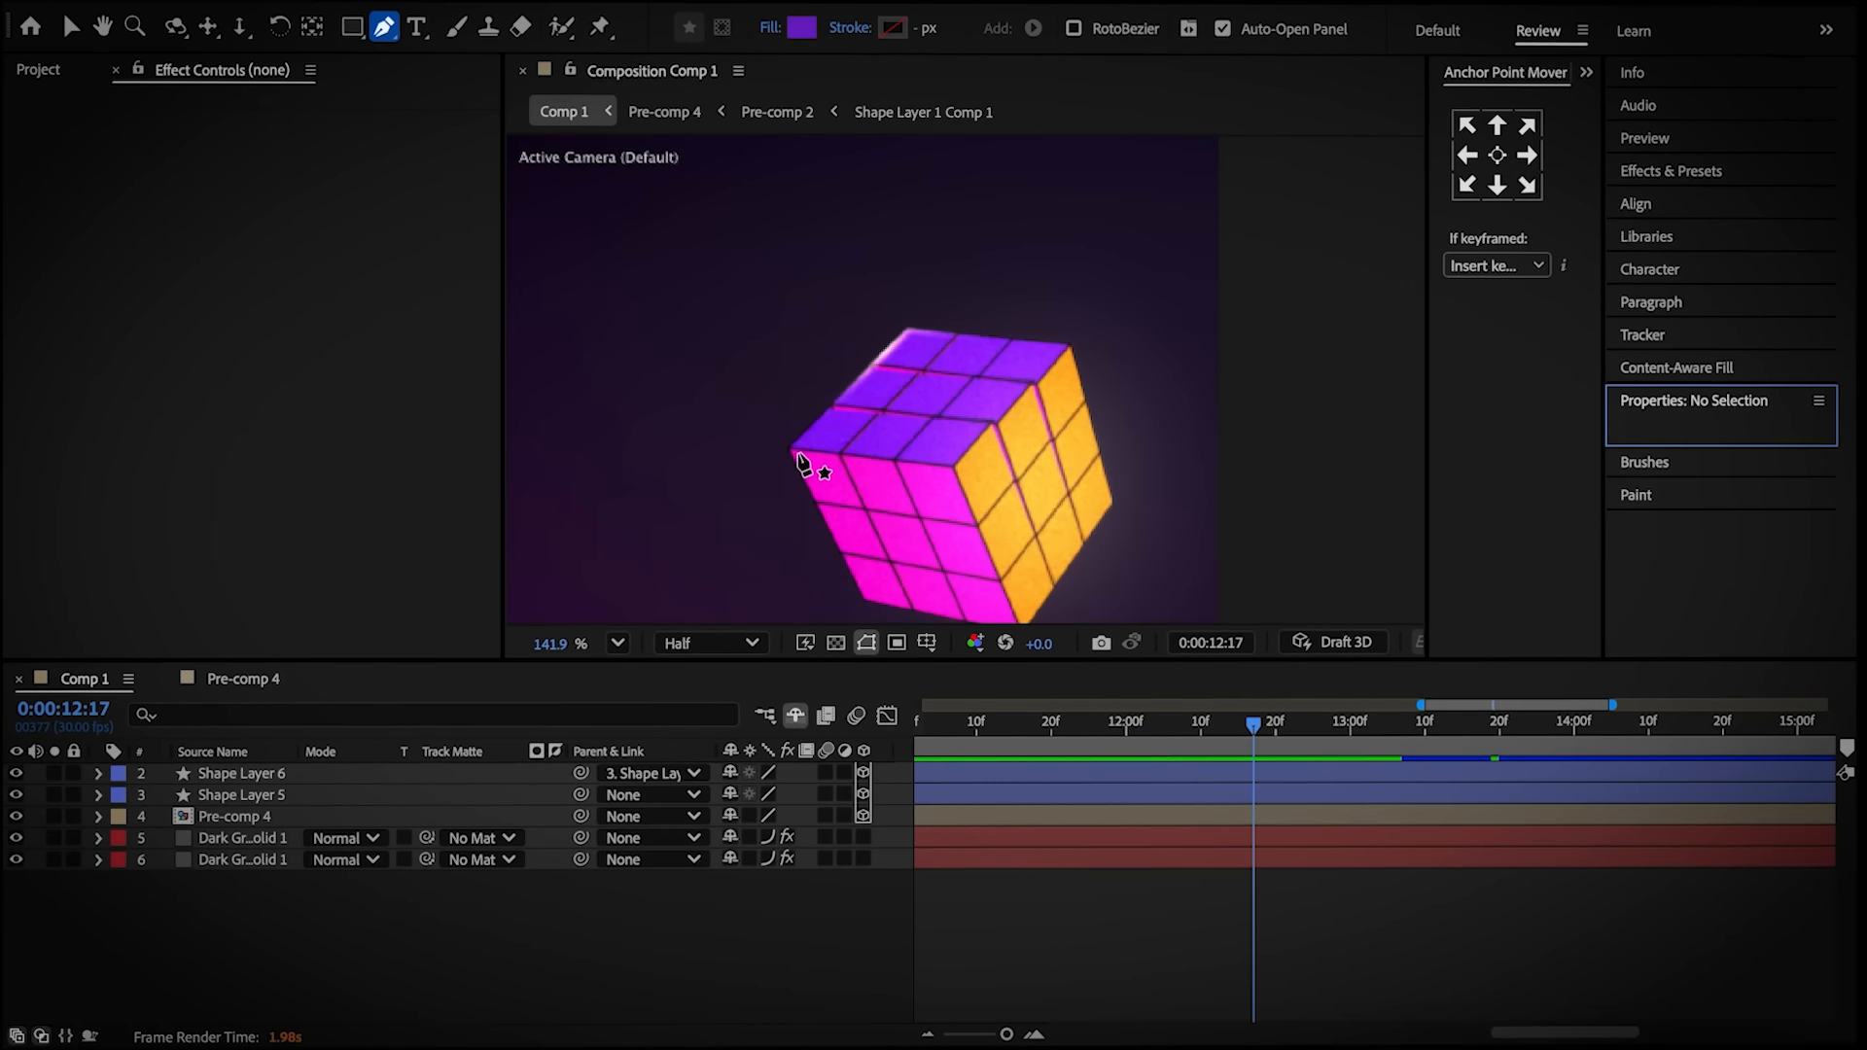
Draw a purple Pen shape covering the cube's top face in Comp 1 at 0:00:12:17 and center its anchor point
{"action": "left_click", "coordinate": [789, 446]}
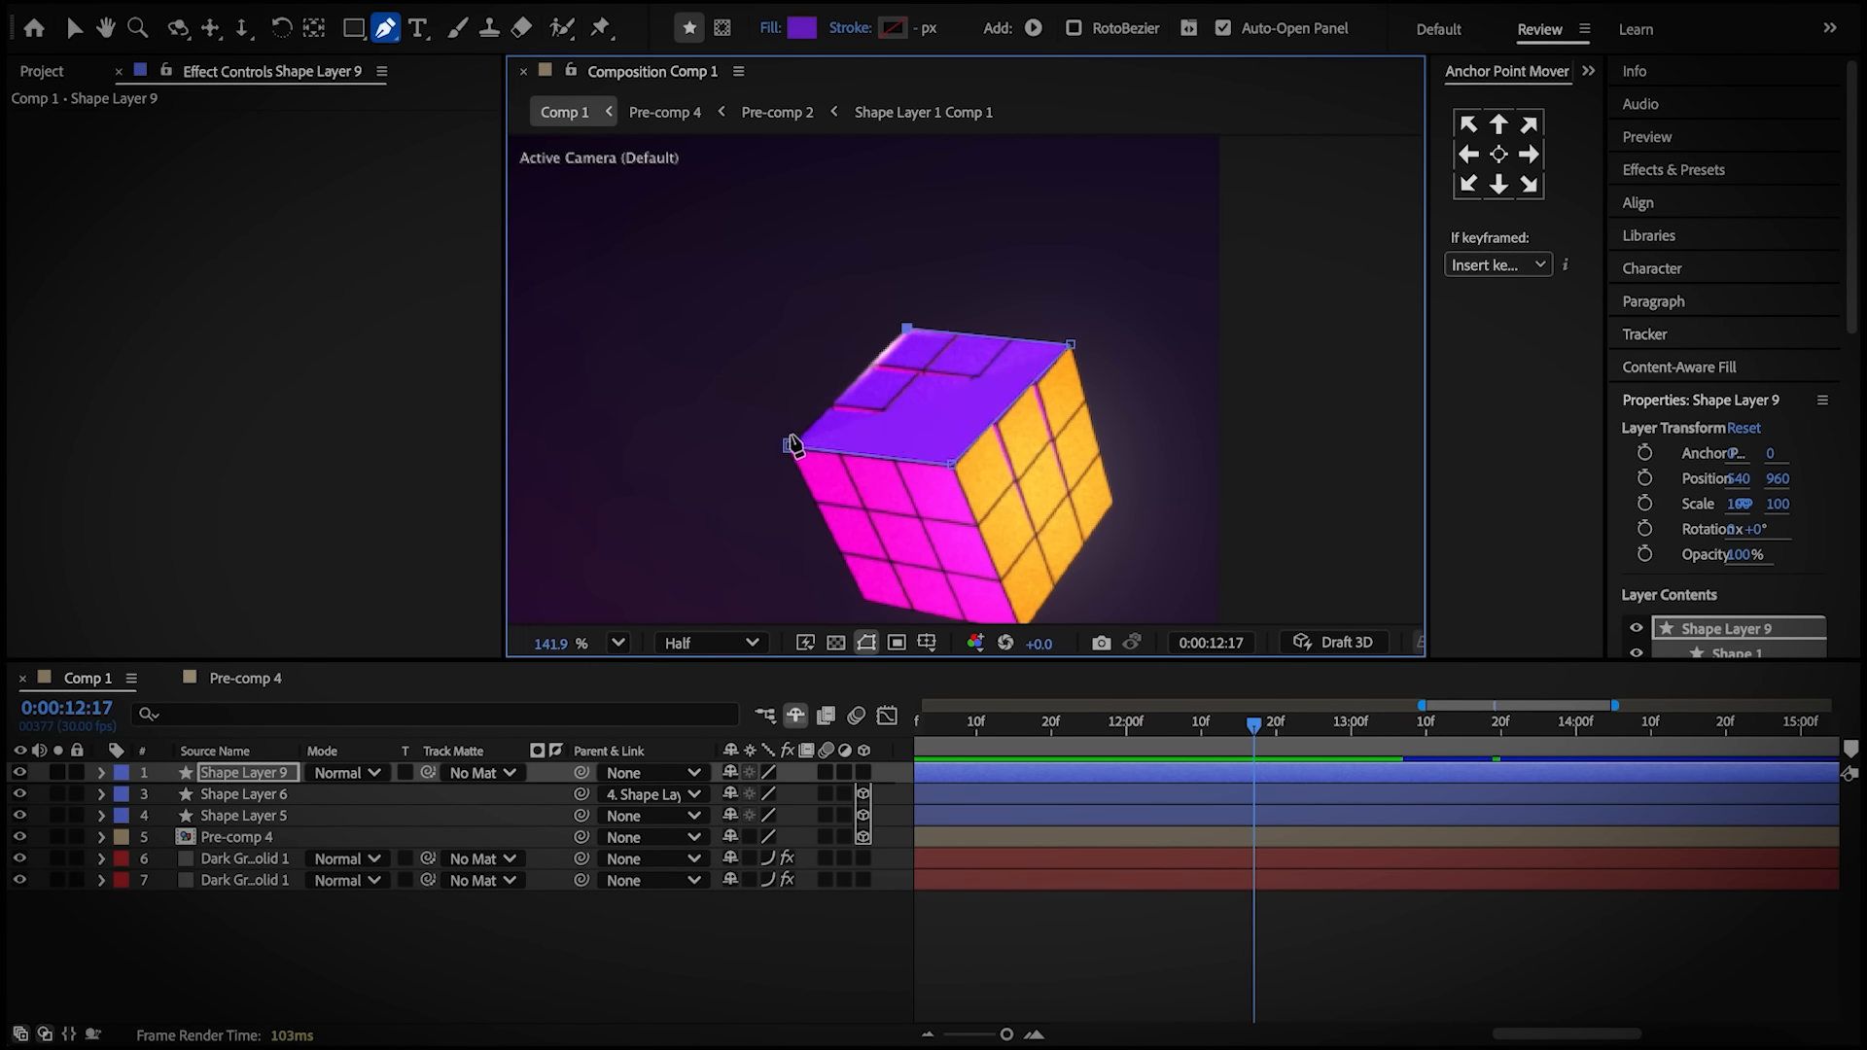
{"action": "scroll", "coordinate": [1058, 477], "scroll_direction": "down", "scroll_amount": 2}
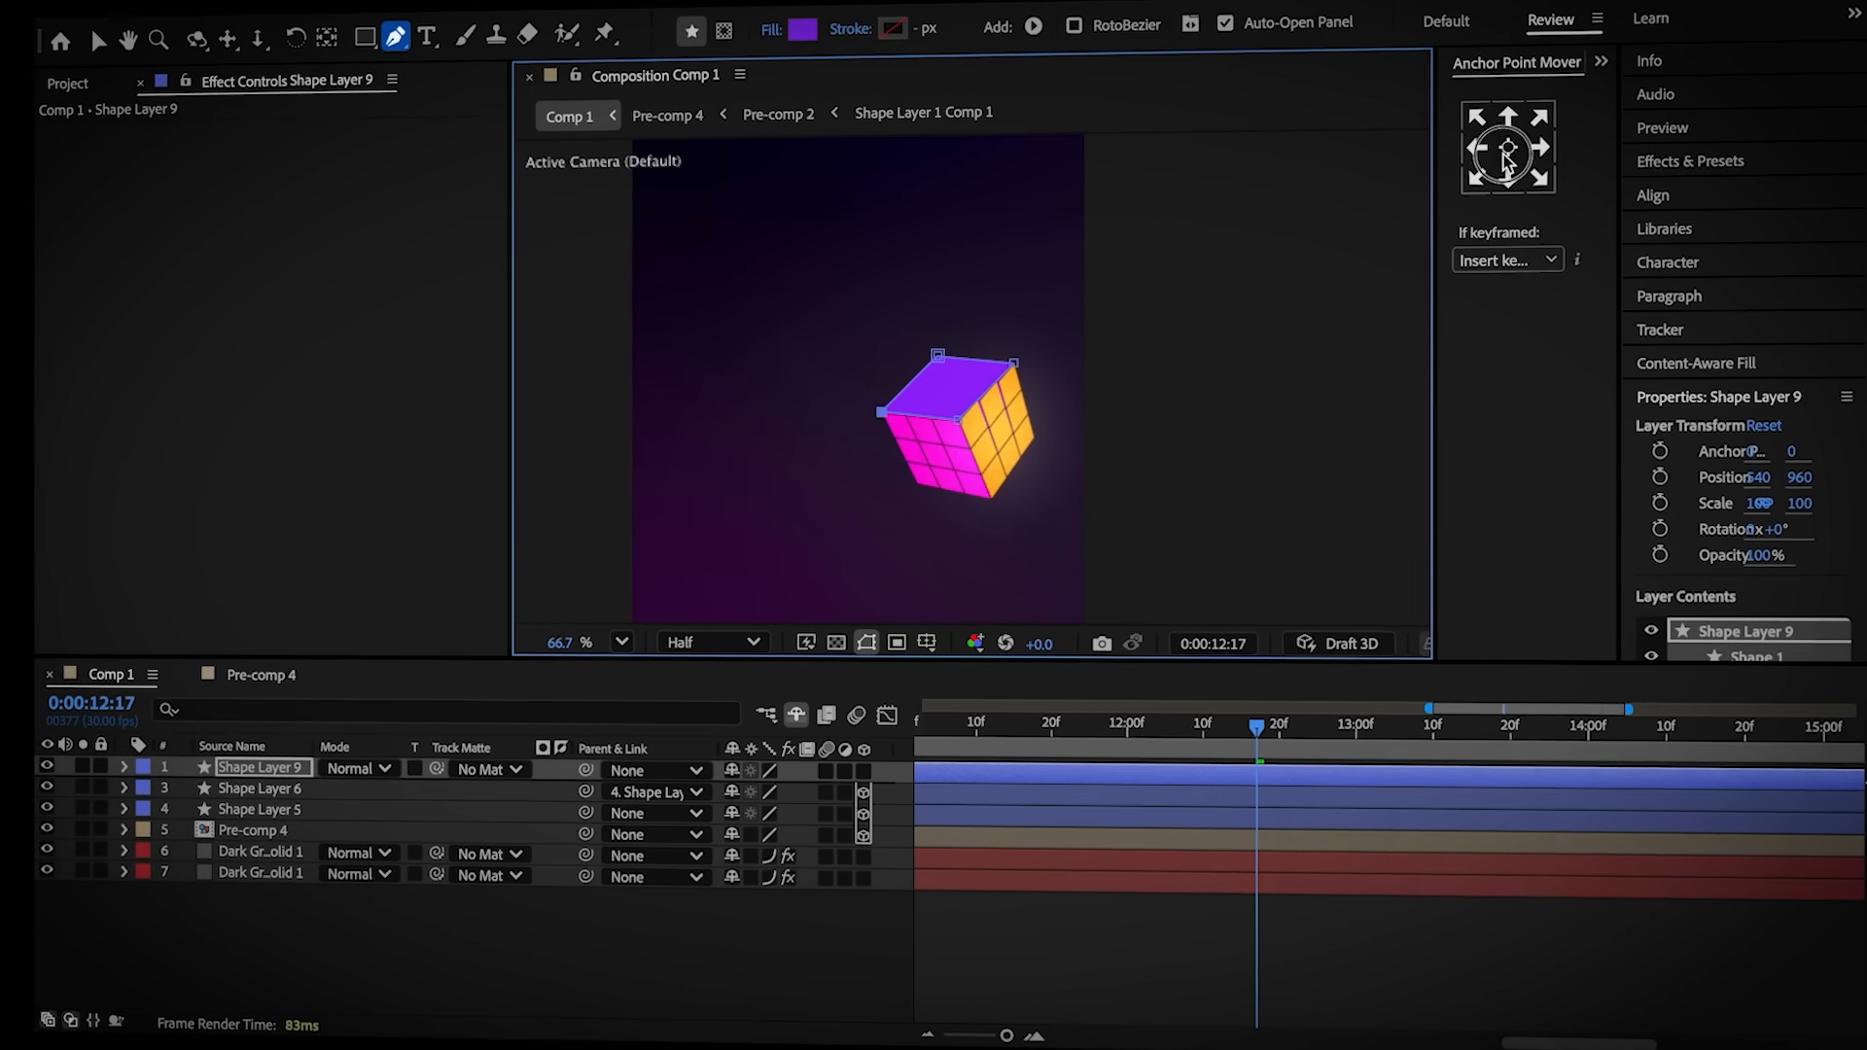
{"action": "left_click", "coordinate": [1498, 154]}
{"action": "left_click", "coordinate": [75, 28]}
Apply CC Light Burst 2.5 to the top-face shape layer and set its Ray Length to 250
{"action": "left_click", "coordinate": [1674, 170]}
{"action": "left_click", "coordinate": [1731, 200]}
{"action": "type", "text": "cc light"}
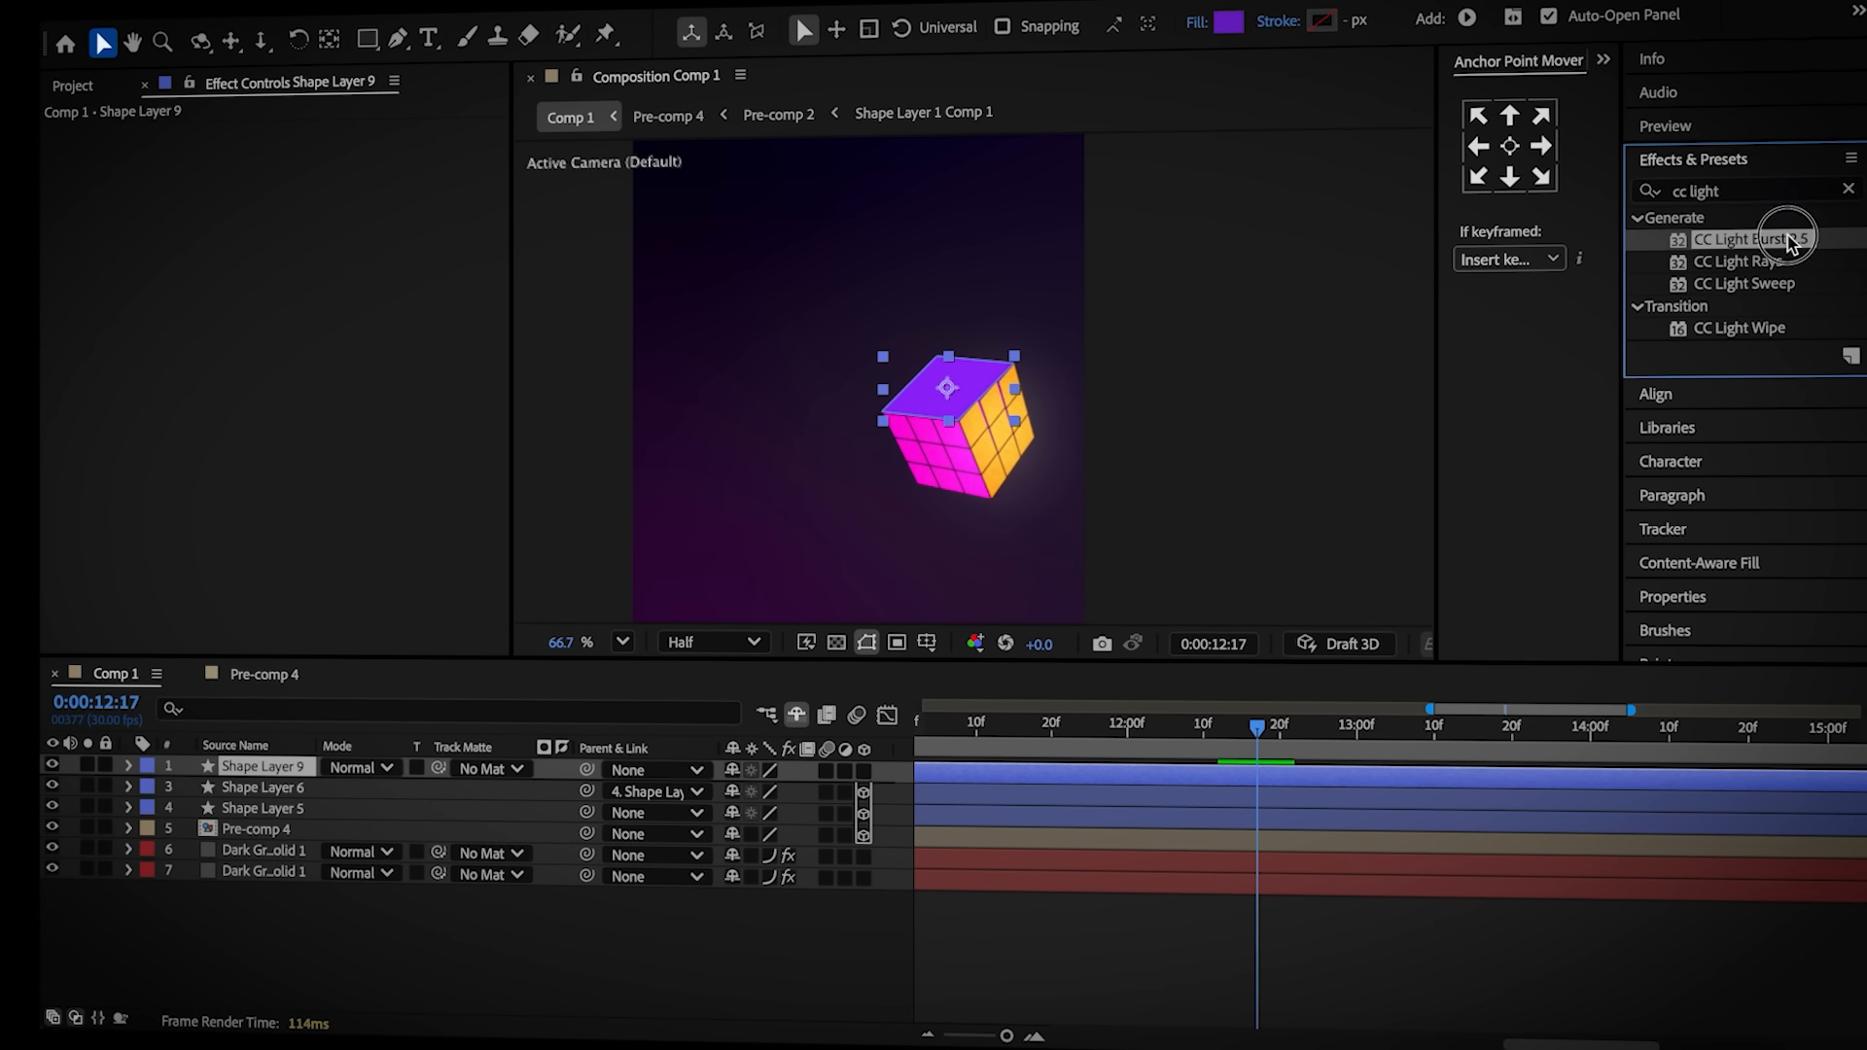
{"action": "double_click", "coordinate": [1787, 243]}
{"action": "scroll", "coordinate": [958, 389], "scroll_direction": "up", "scroll_amount": 3}
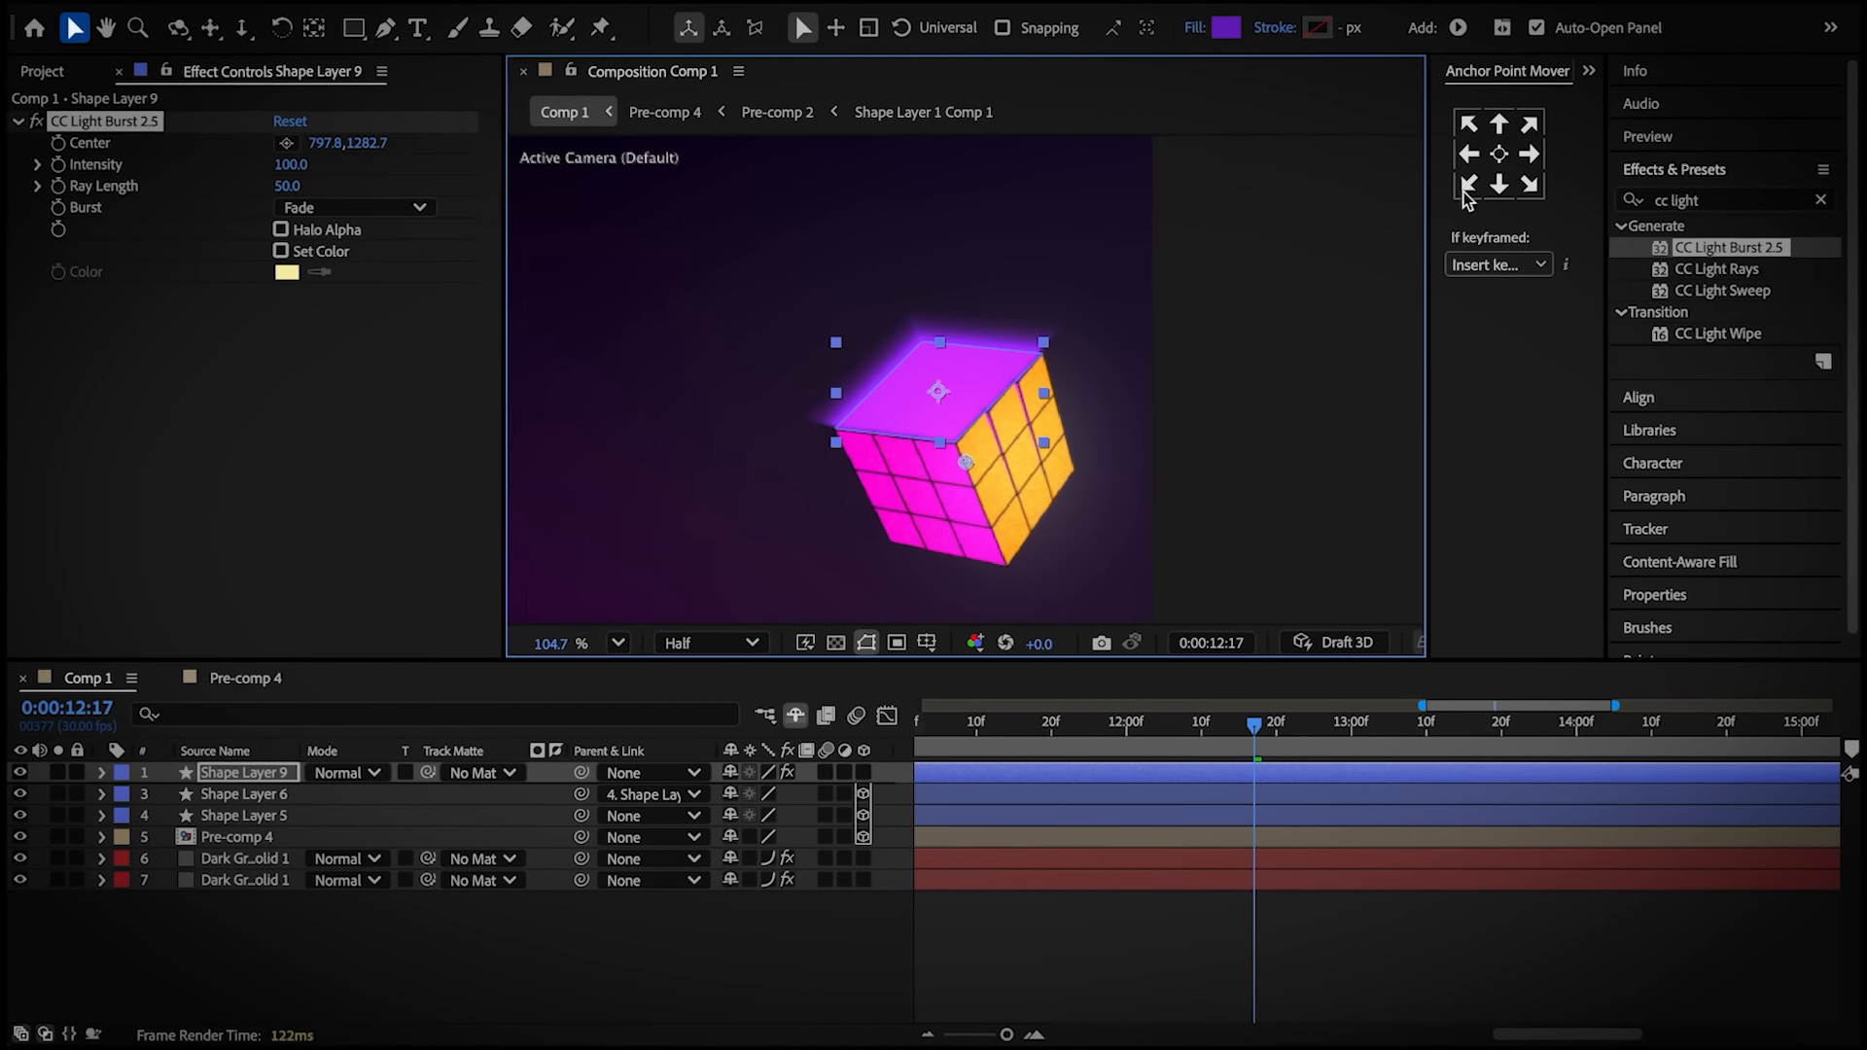
{"action": "left_click_drag", "start_coordinate": [287, 185], "coordinate": [543, 193]}
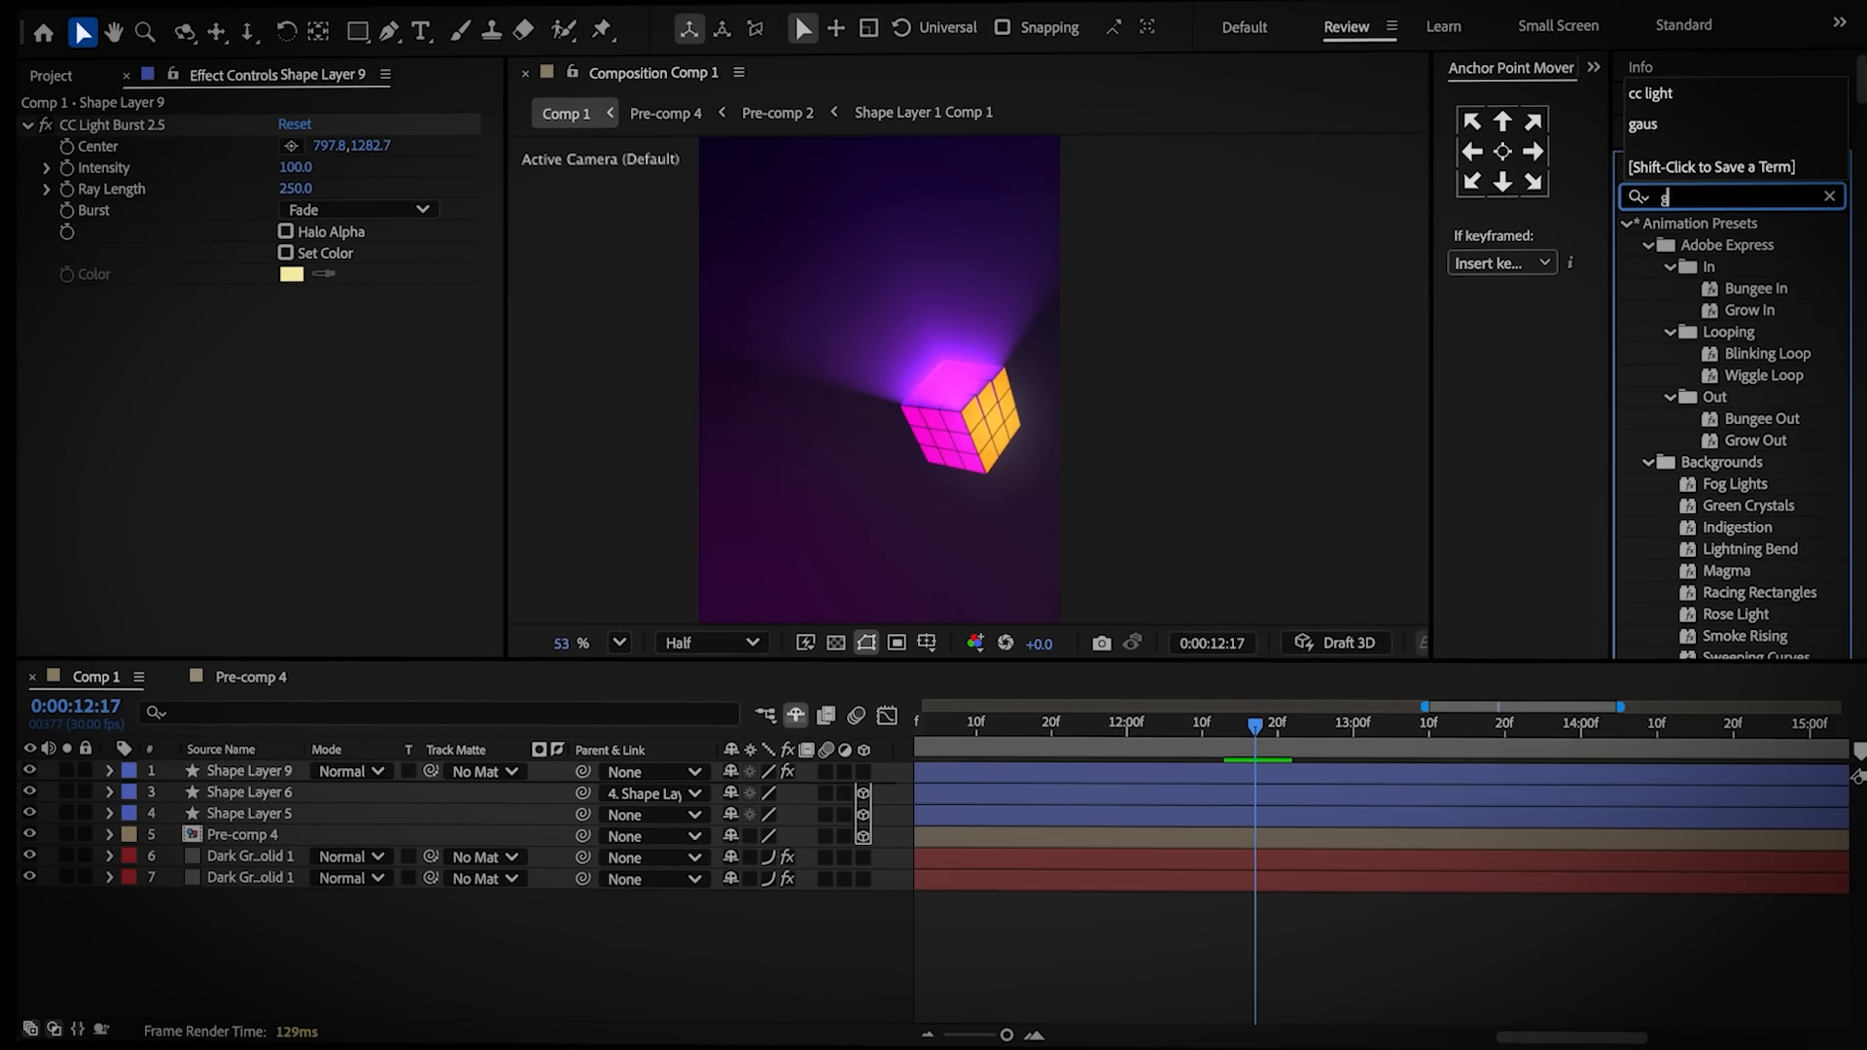
Add a Gaussian Blur with a Blurriness of 29.9 to the top-face shape layer
{"action": "type", "text": "au"}
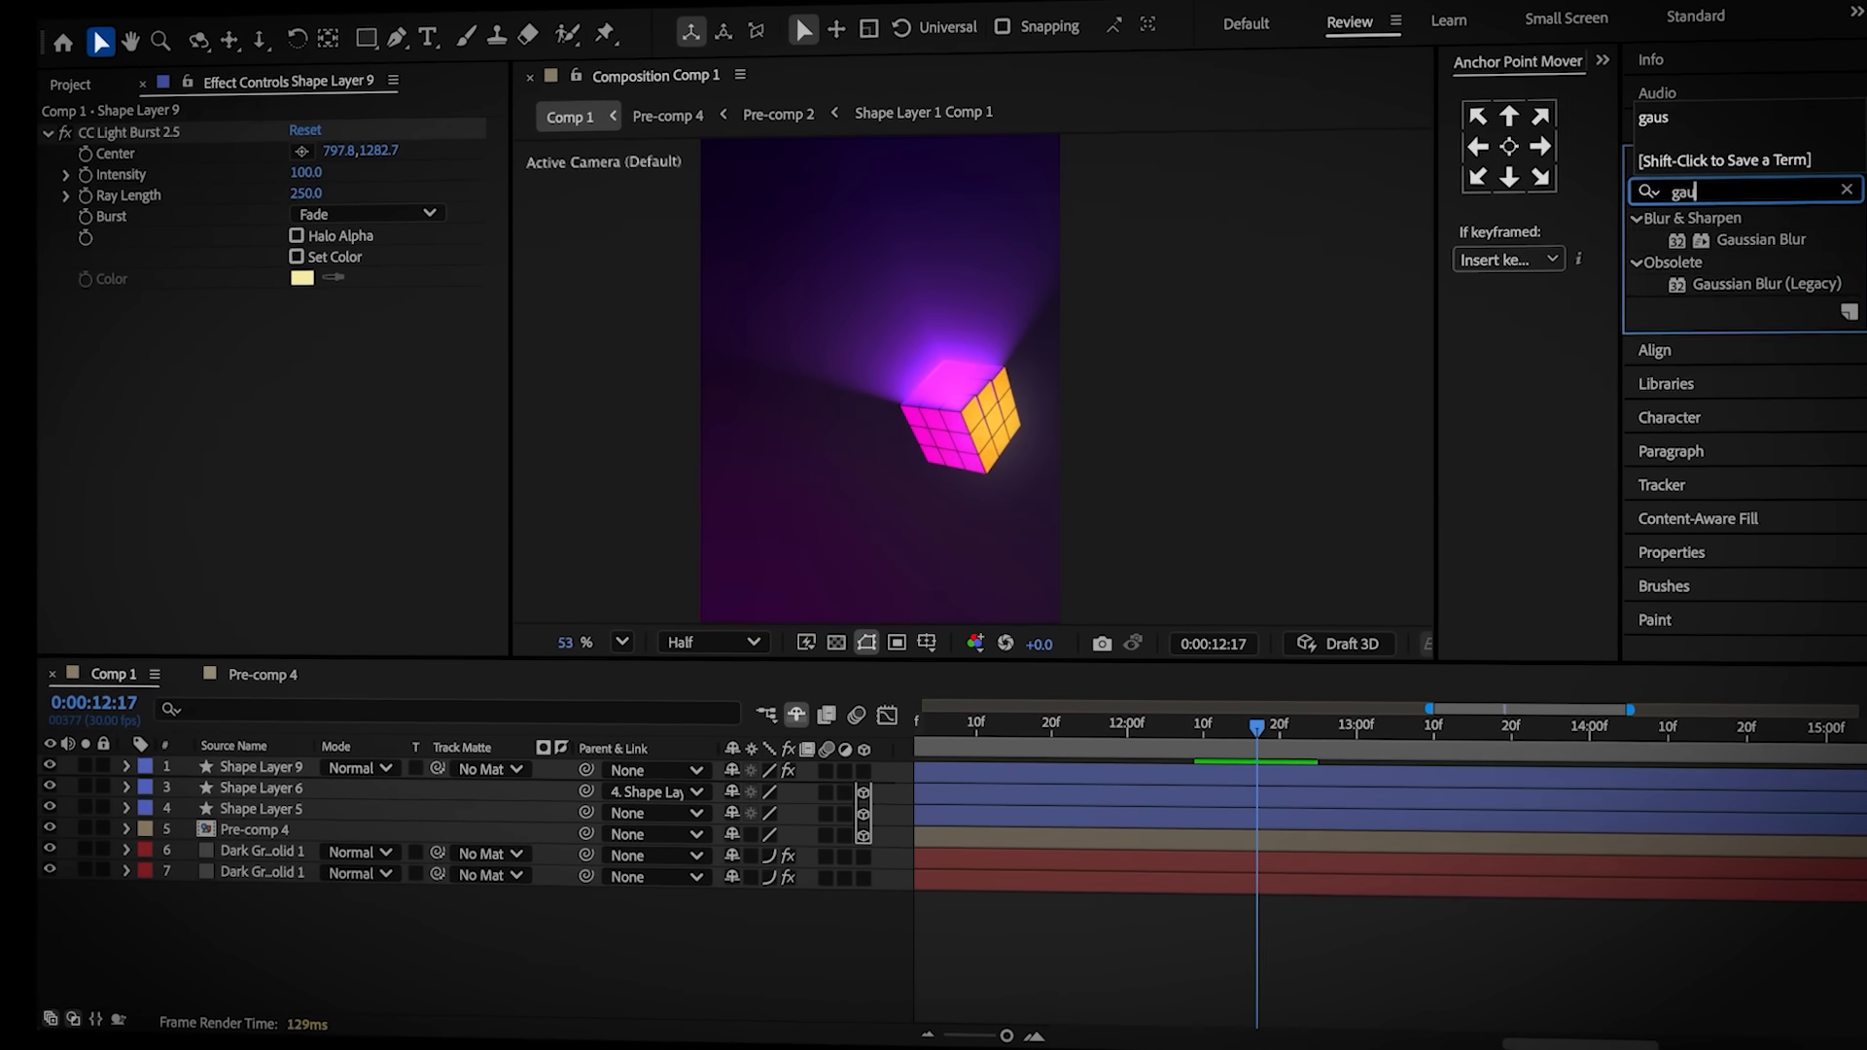
{"action": "double_click", "coordinate": [1712, 254]}
{"action": "left_click_drag", "start_coordinate": [275, 307], "coordinate": [453, 308]}
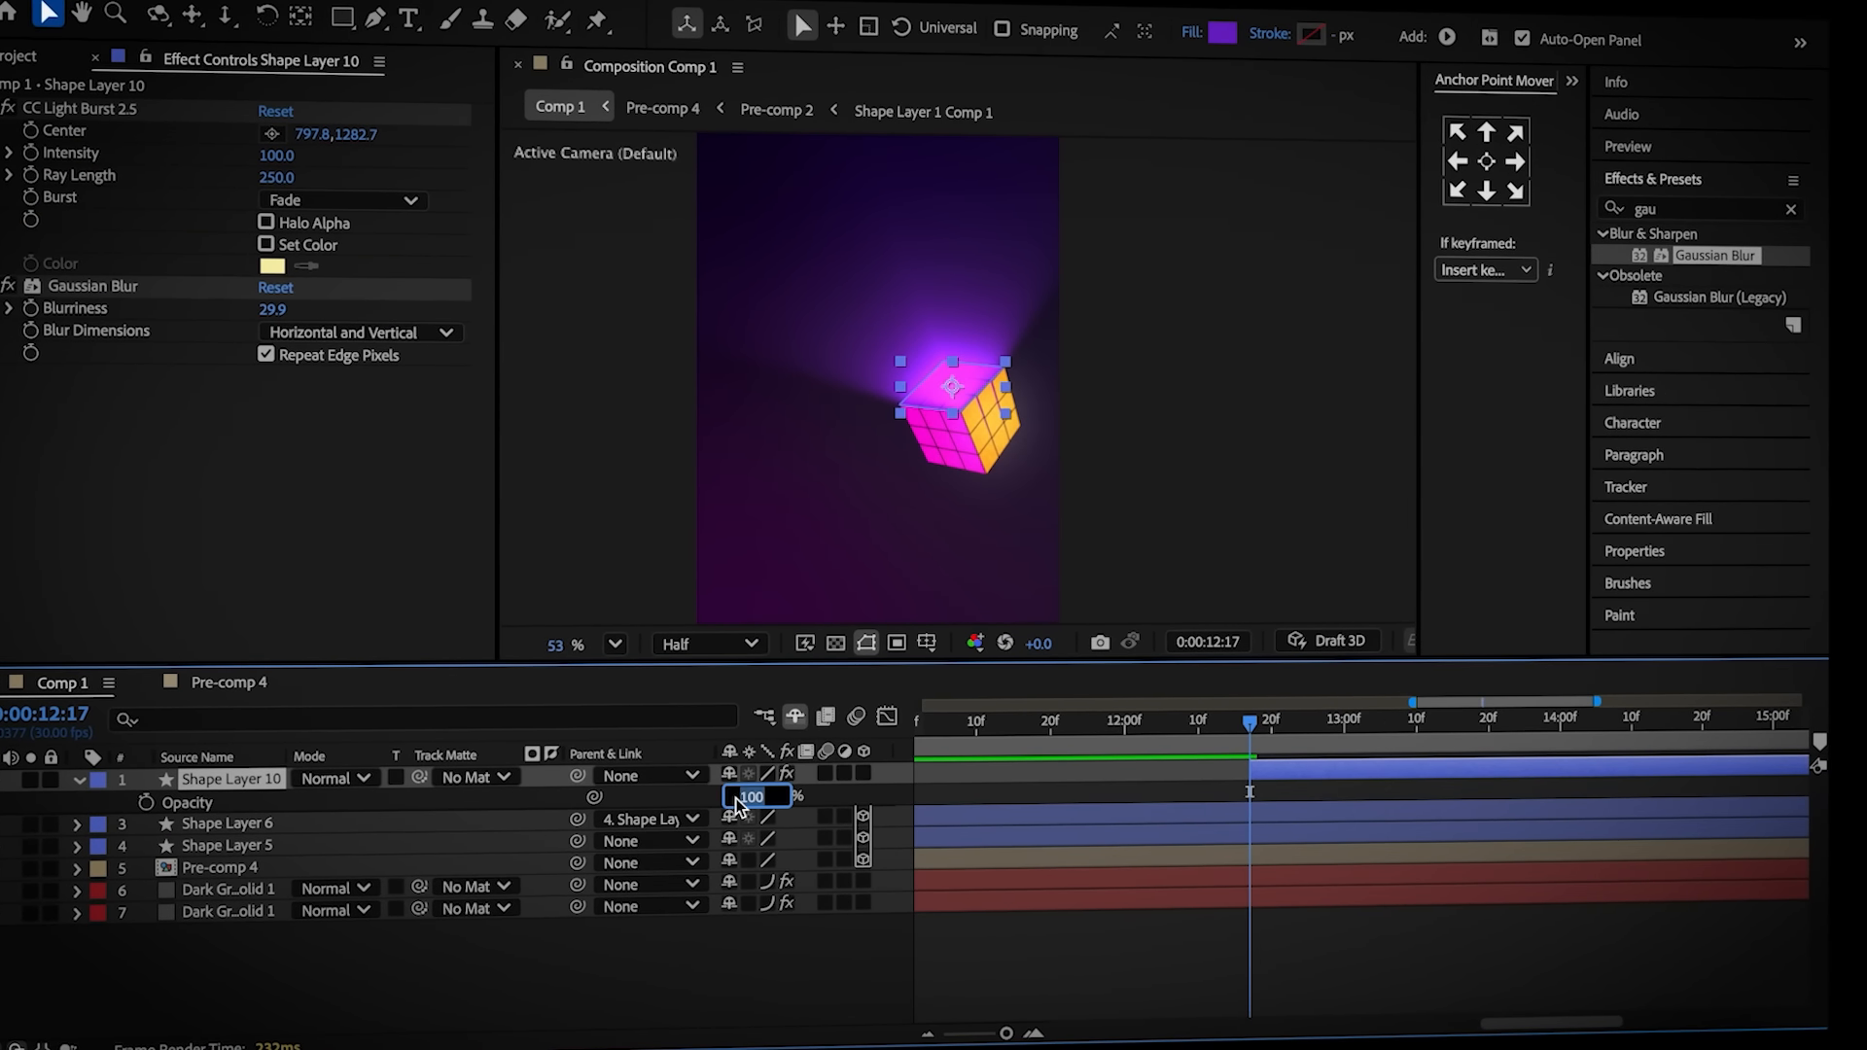
Keyframe the light shape's Opacity at 0% on 0:00:12:17 and 50% on 0:00:12:19
{"action": "left_click", "coordinate": [737, 797]}
{"action": "type", "text": "0"}
{"action": "left_click", "coordinate": [610, 796]}
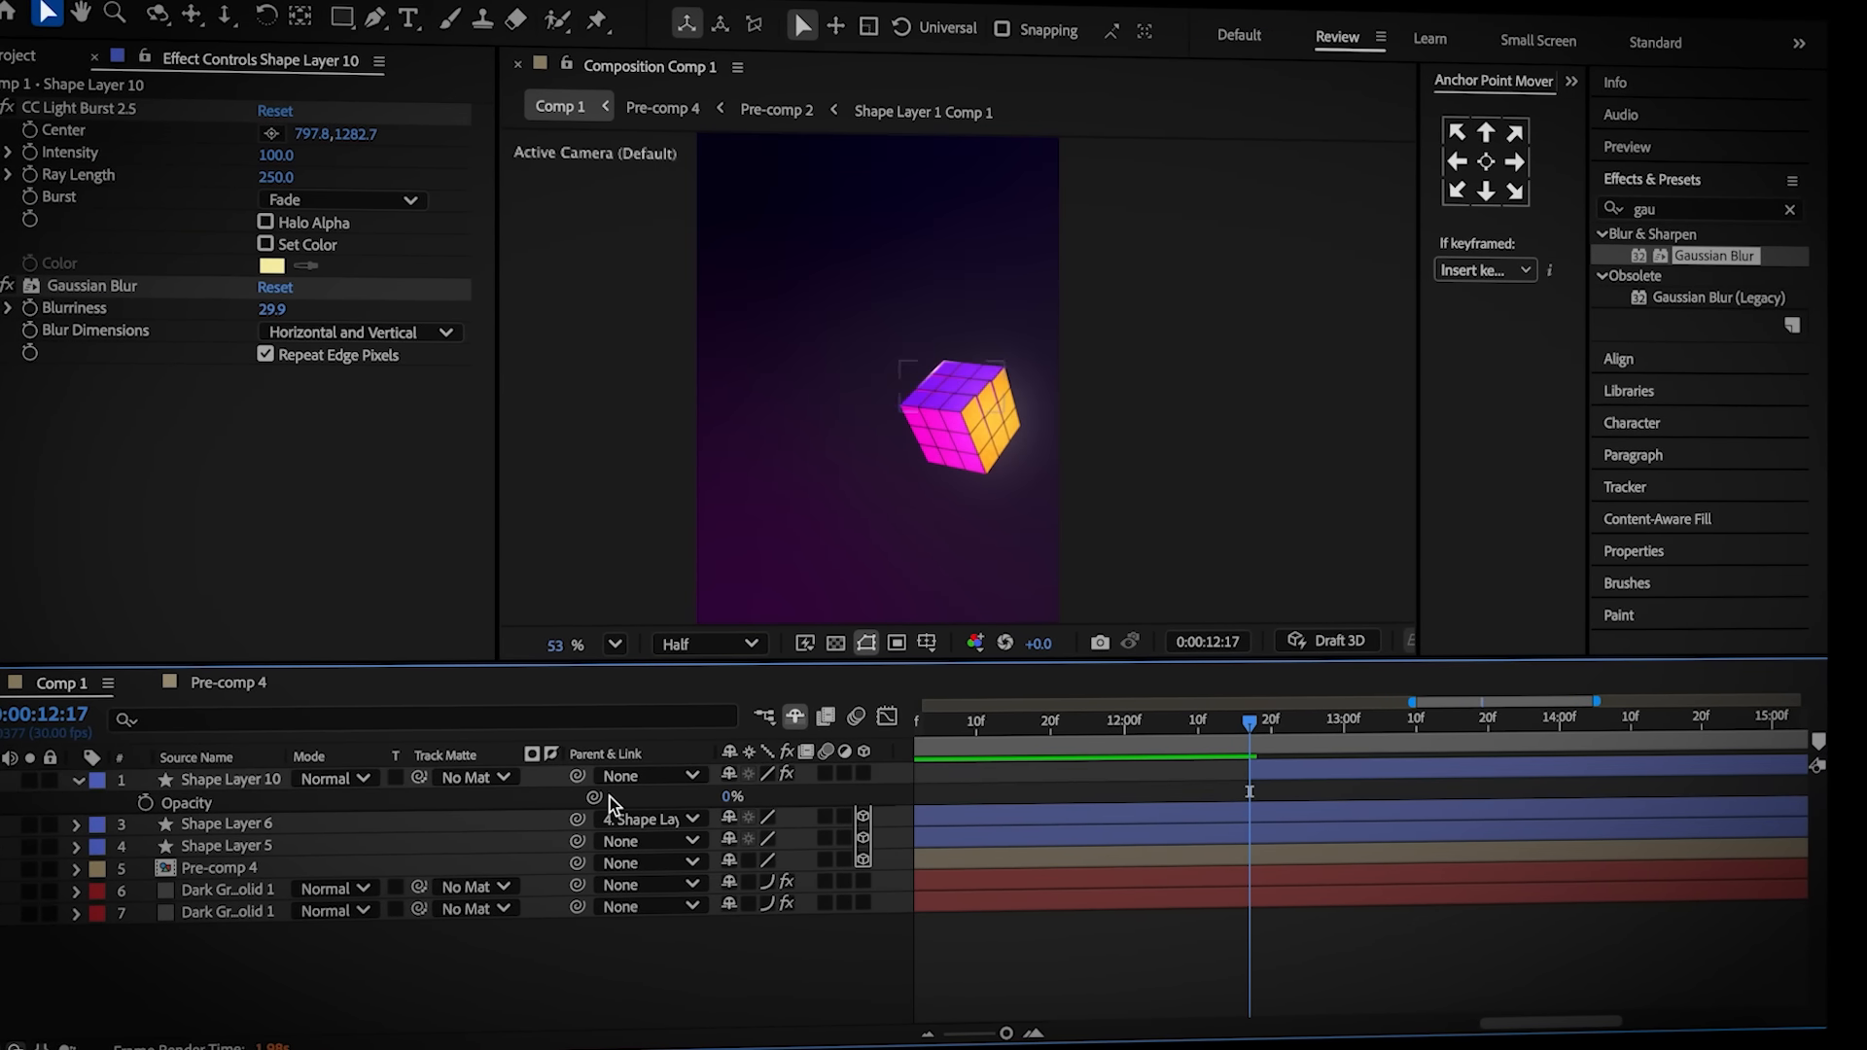
{"action": "left_click", "coordinate": [144, 803]}
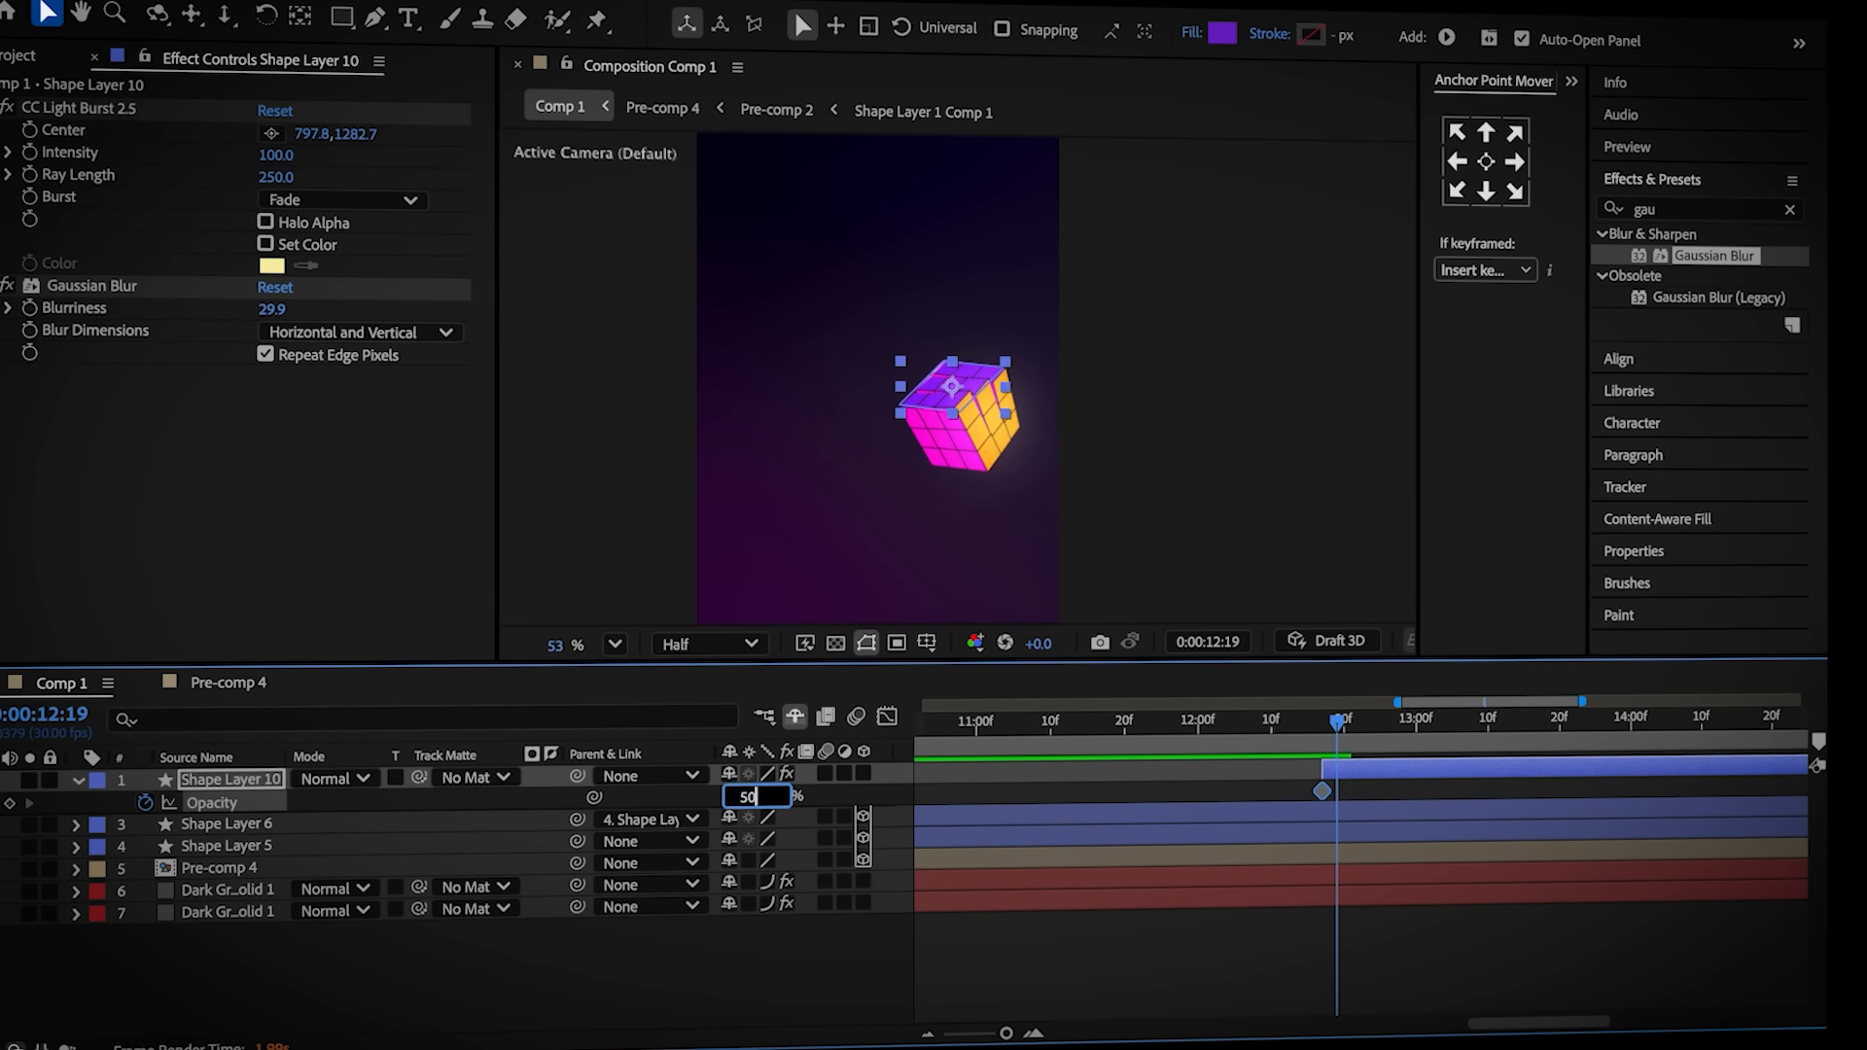
{"action": "key", "text": "Return"}
Copy the light shape's Opacity keyframes and paste them repeatedly up to 0:00:13:01 to make it flicker
{"action": "left_click_drag", "start_coordinate": [1358, 793], "coordinate": [1309, 794]}
{"action": "left_click", "coordinate": [1341, 724]}
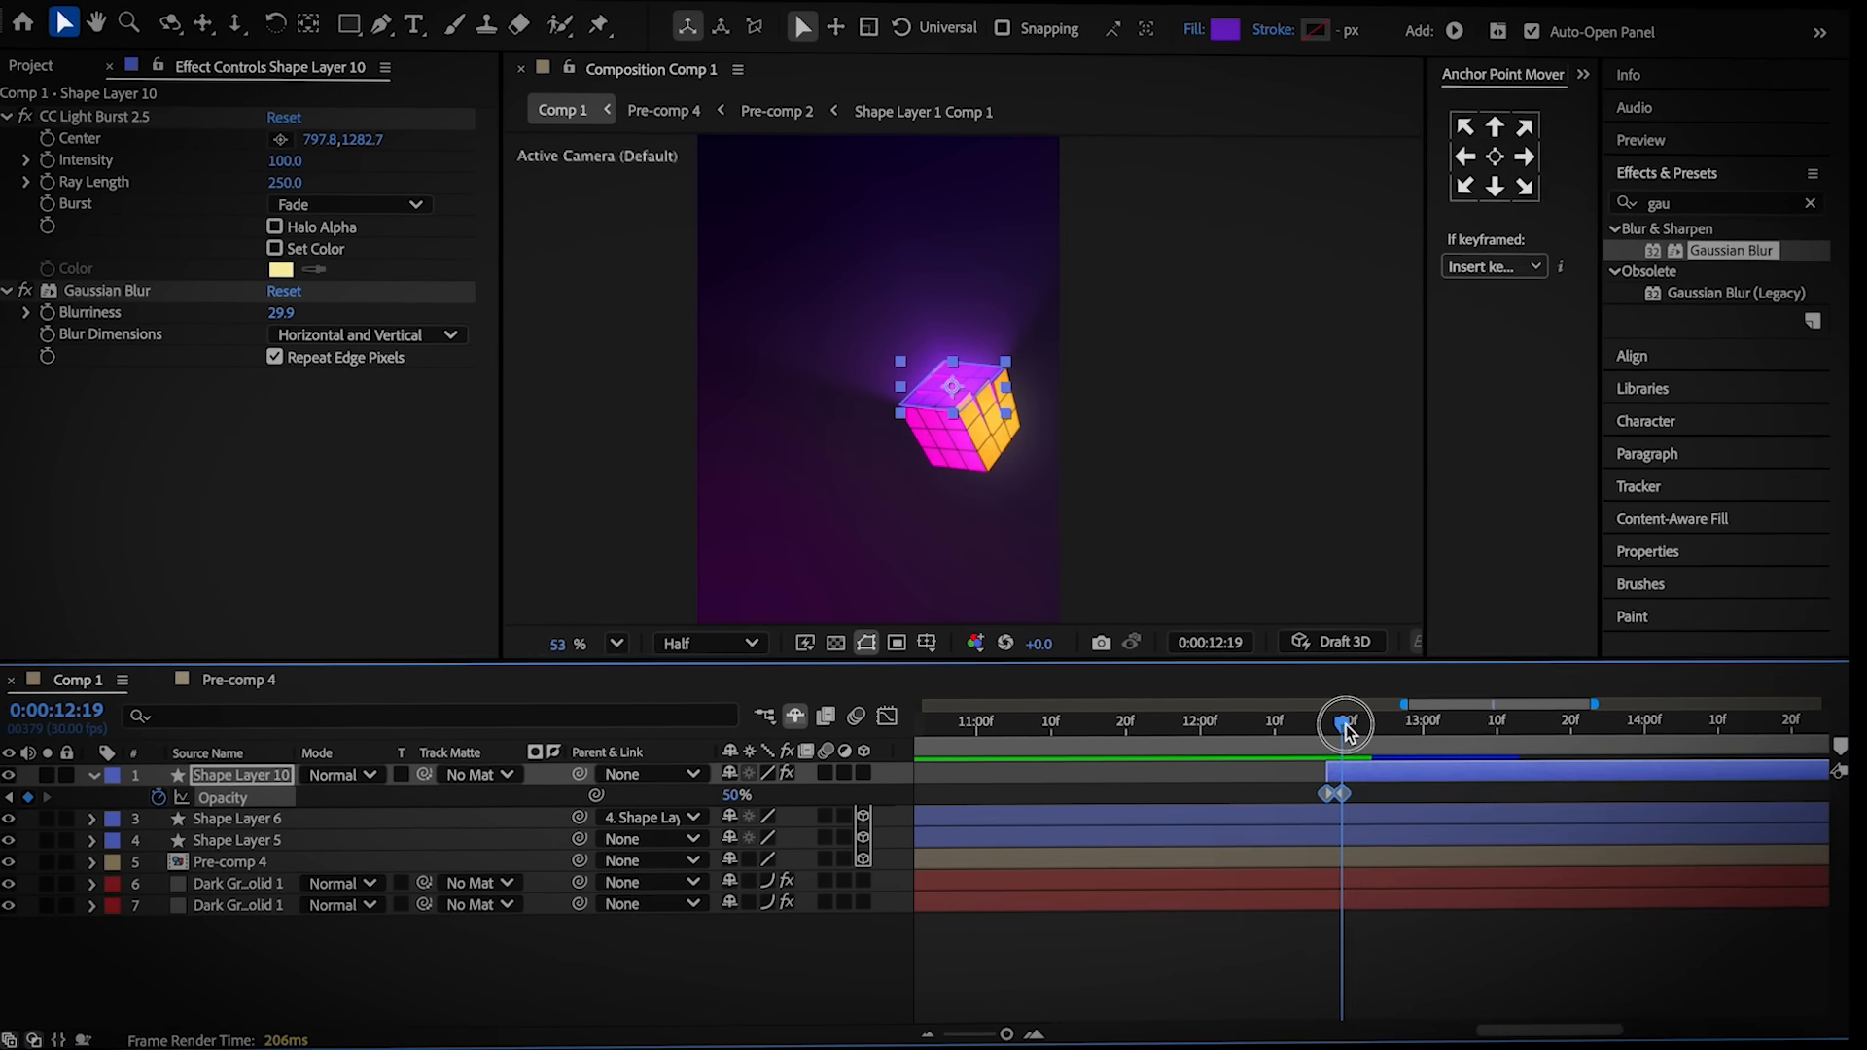
{"action": "left_click_drag", "start_coordinate": [1346, 727], "coordinate": [1360, 728]}
{"action": "key", "text": "super+v"}
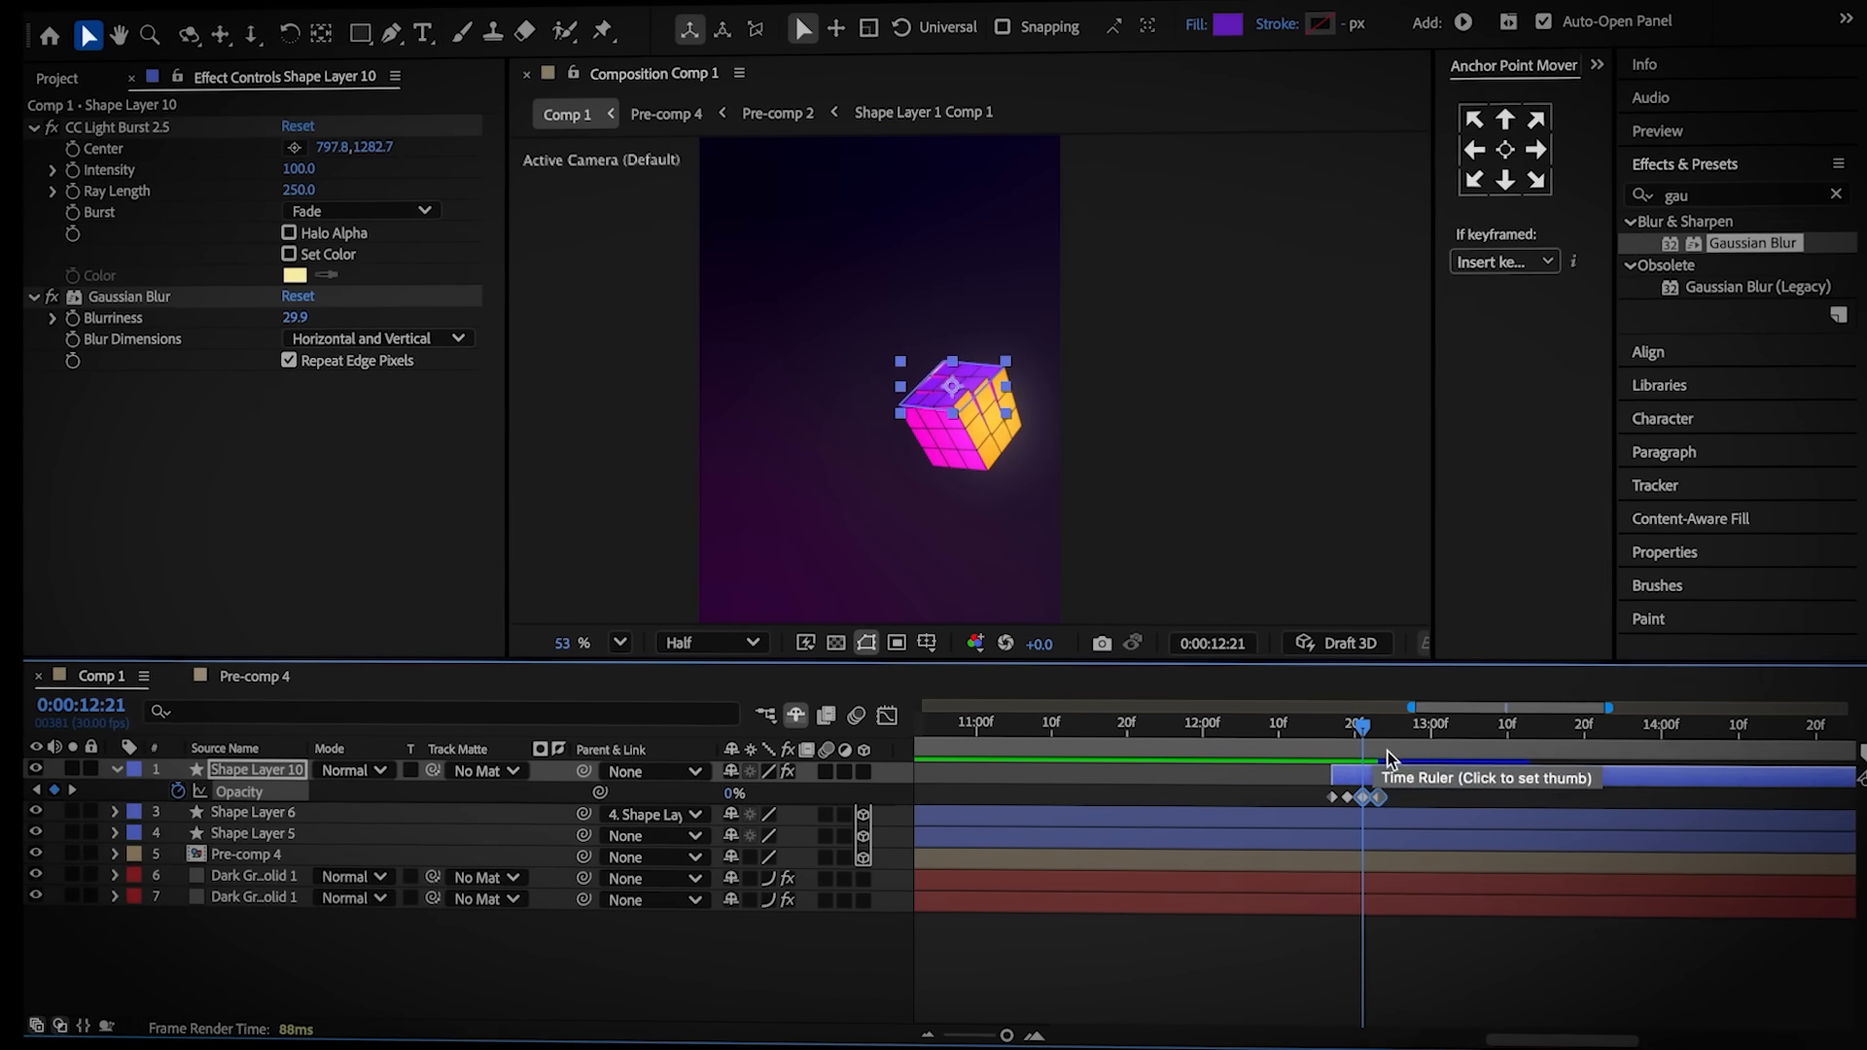
{"action": "left_click_drag", "start_coordinate": [1425, 790], "coordinate": [1295, 799]}
{"action": "left_click", "coordinate": [1368, 733]}
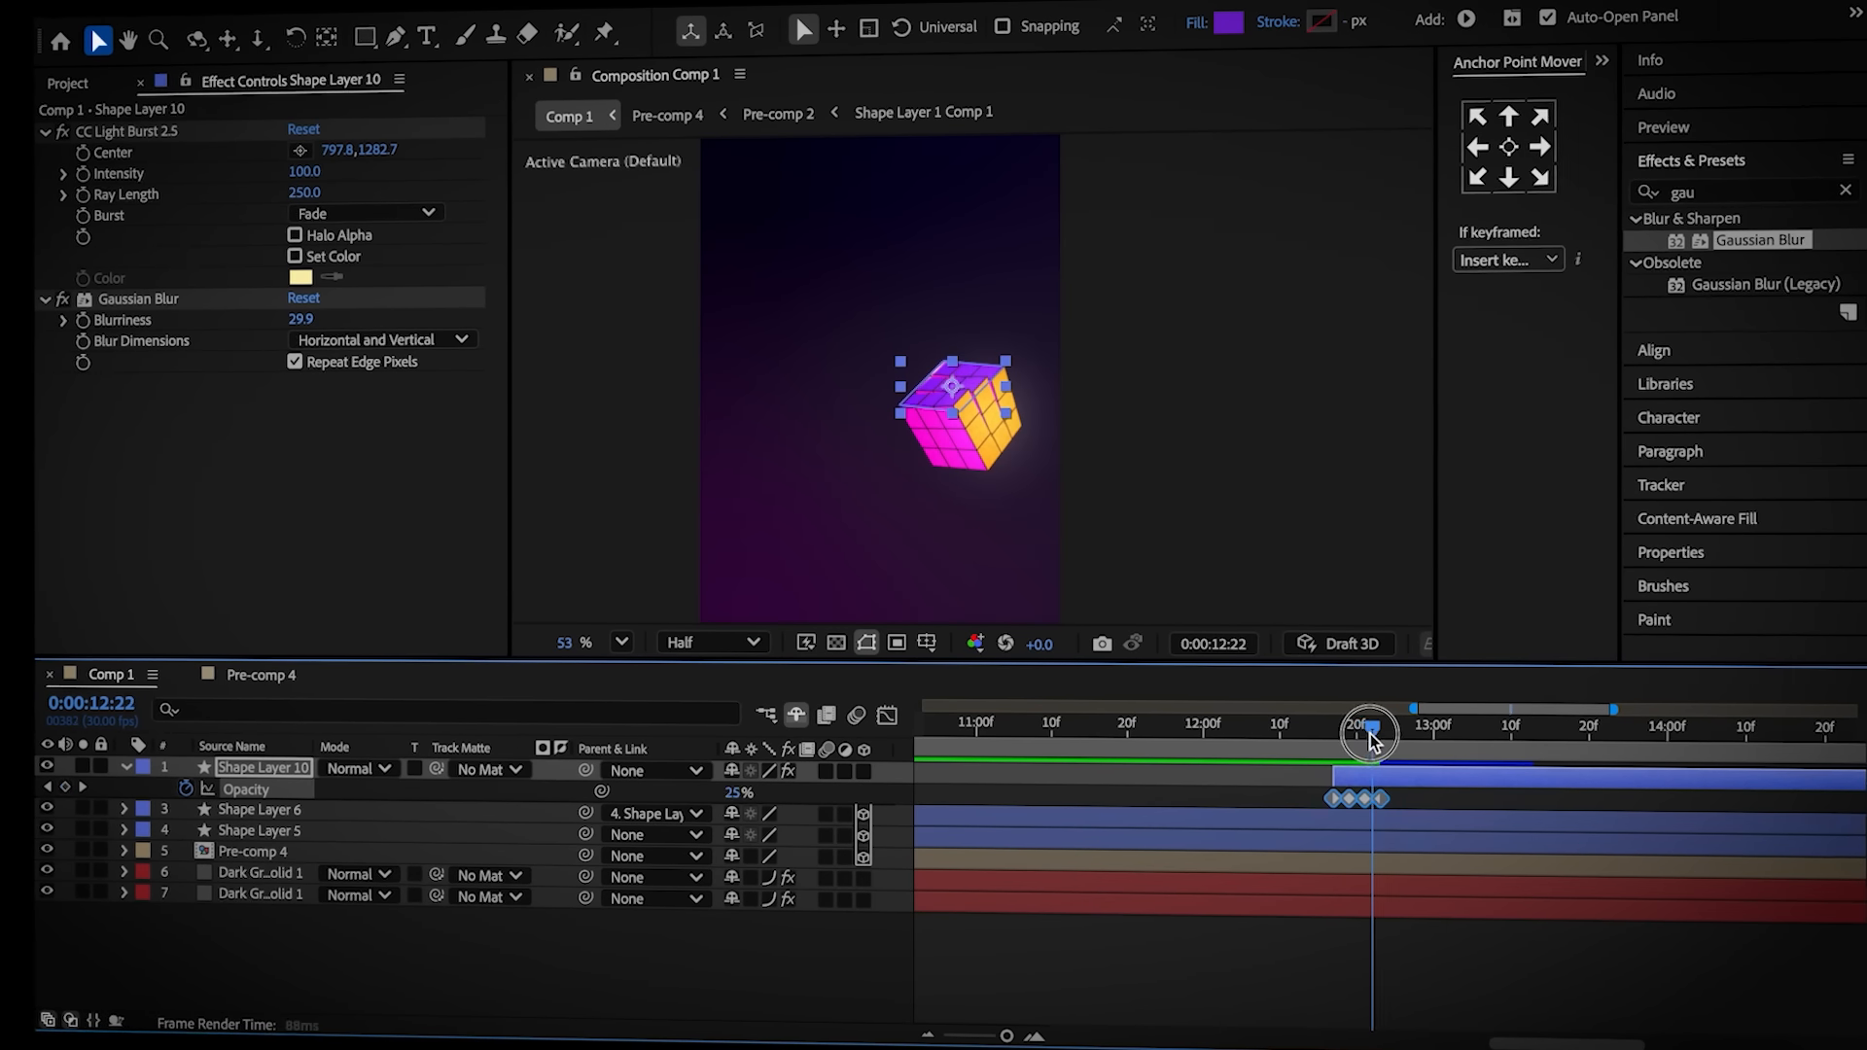
{"action": "left_click_drag", "start_coordinate": [1369, 734], "coordinate": [1396, 739]}
{"action": "key", "text": "super+v"}
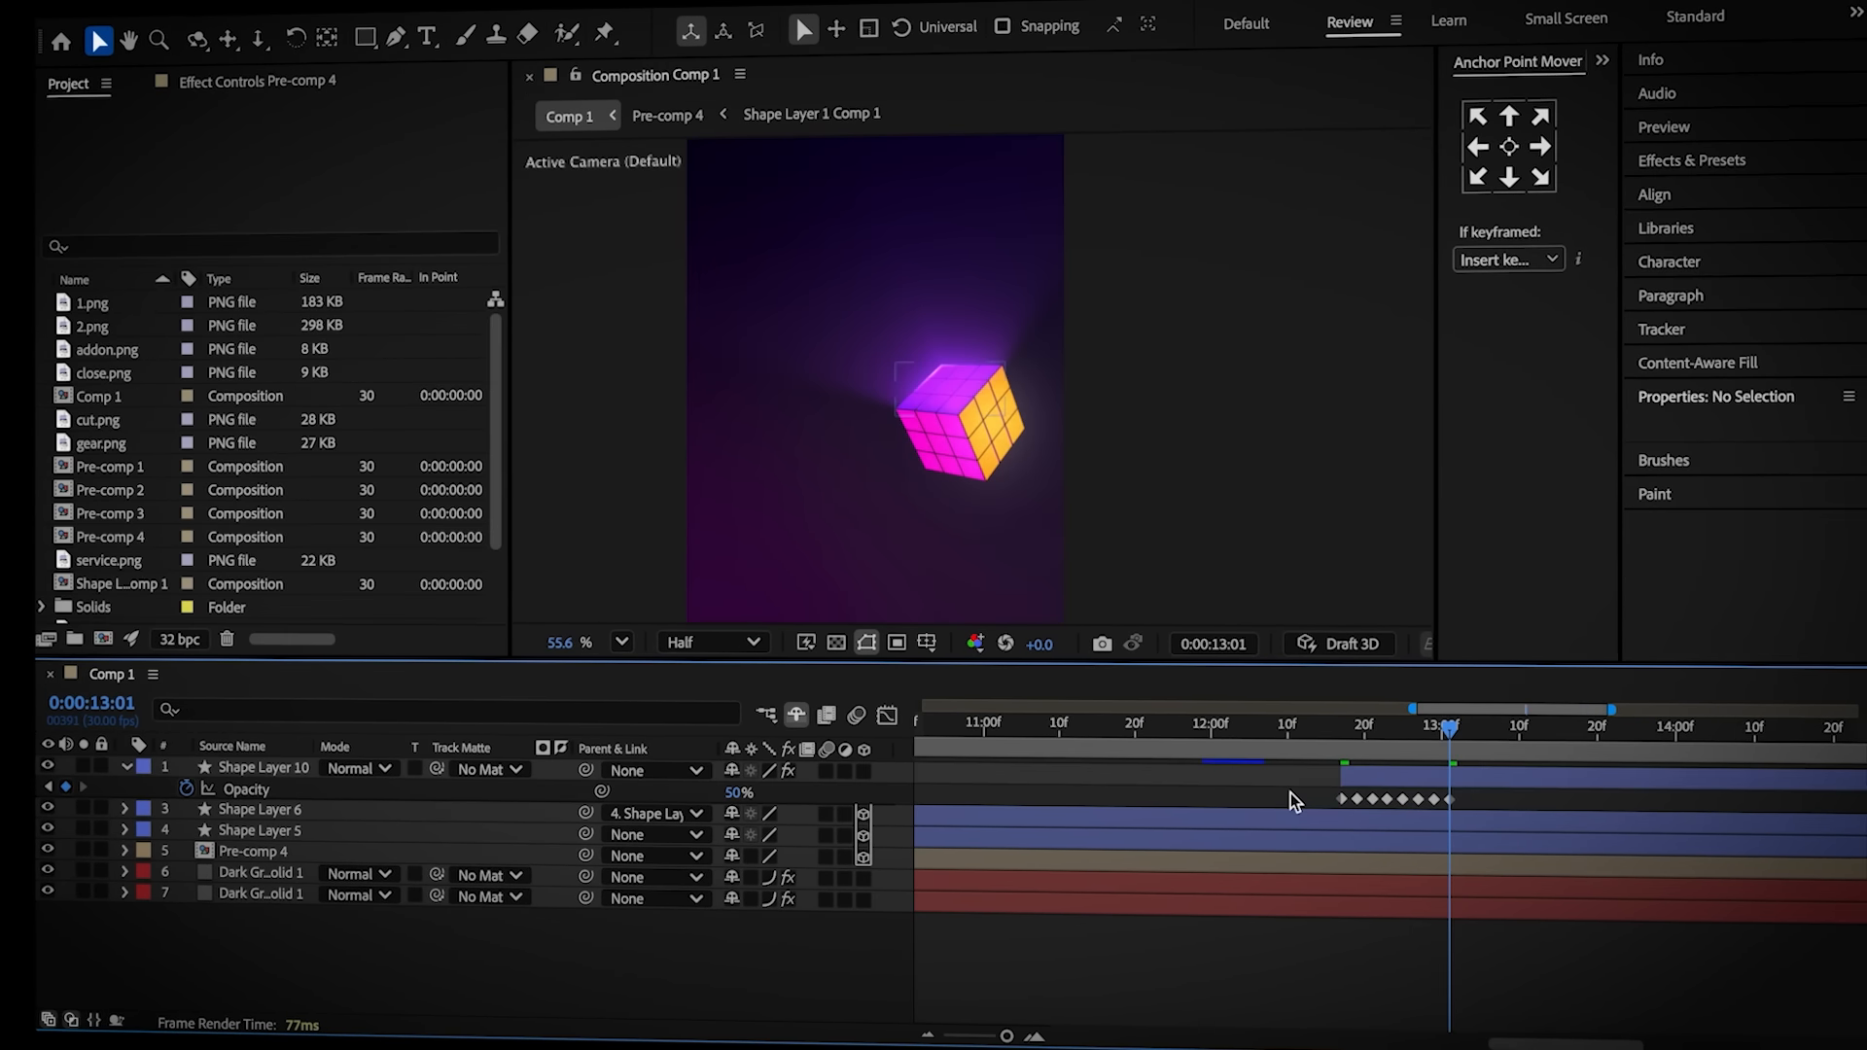
Return to the start of the flicker at 0:00:12:17 and open Shape Layer 1 Comp 1 from layer 4 of Pre-comp 4
{"action": "left_click_drag", "start_coordinate": [1456, 741], "coordinate": [1338, 743]}
{"action": "left_click", "coordinate": [233, 859]}
{"action": "double_click", "coordinate": [233, 859]}
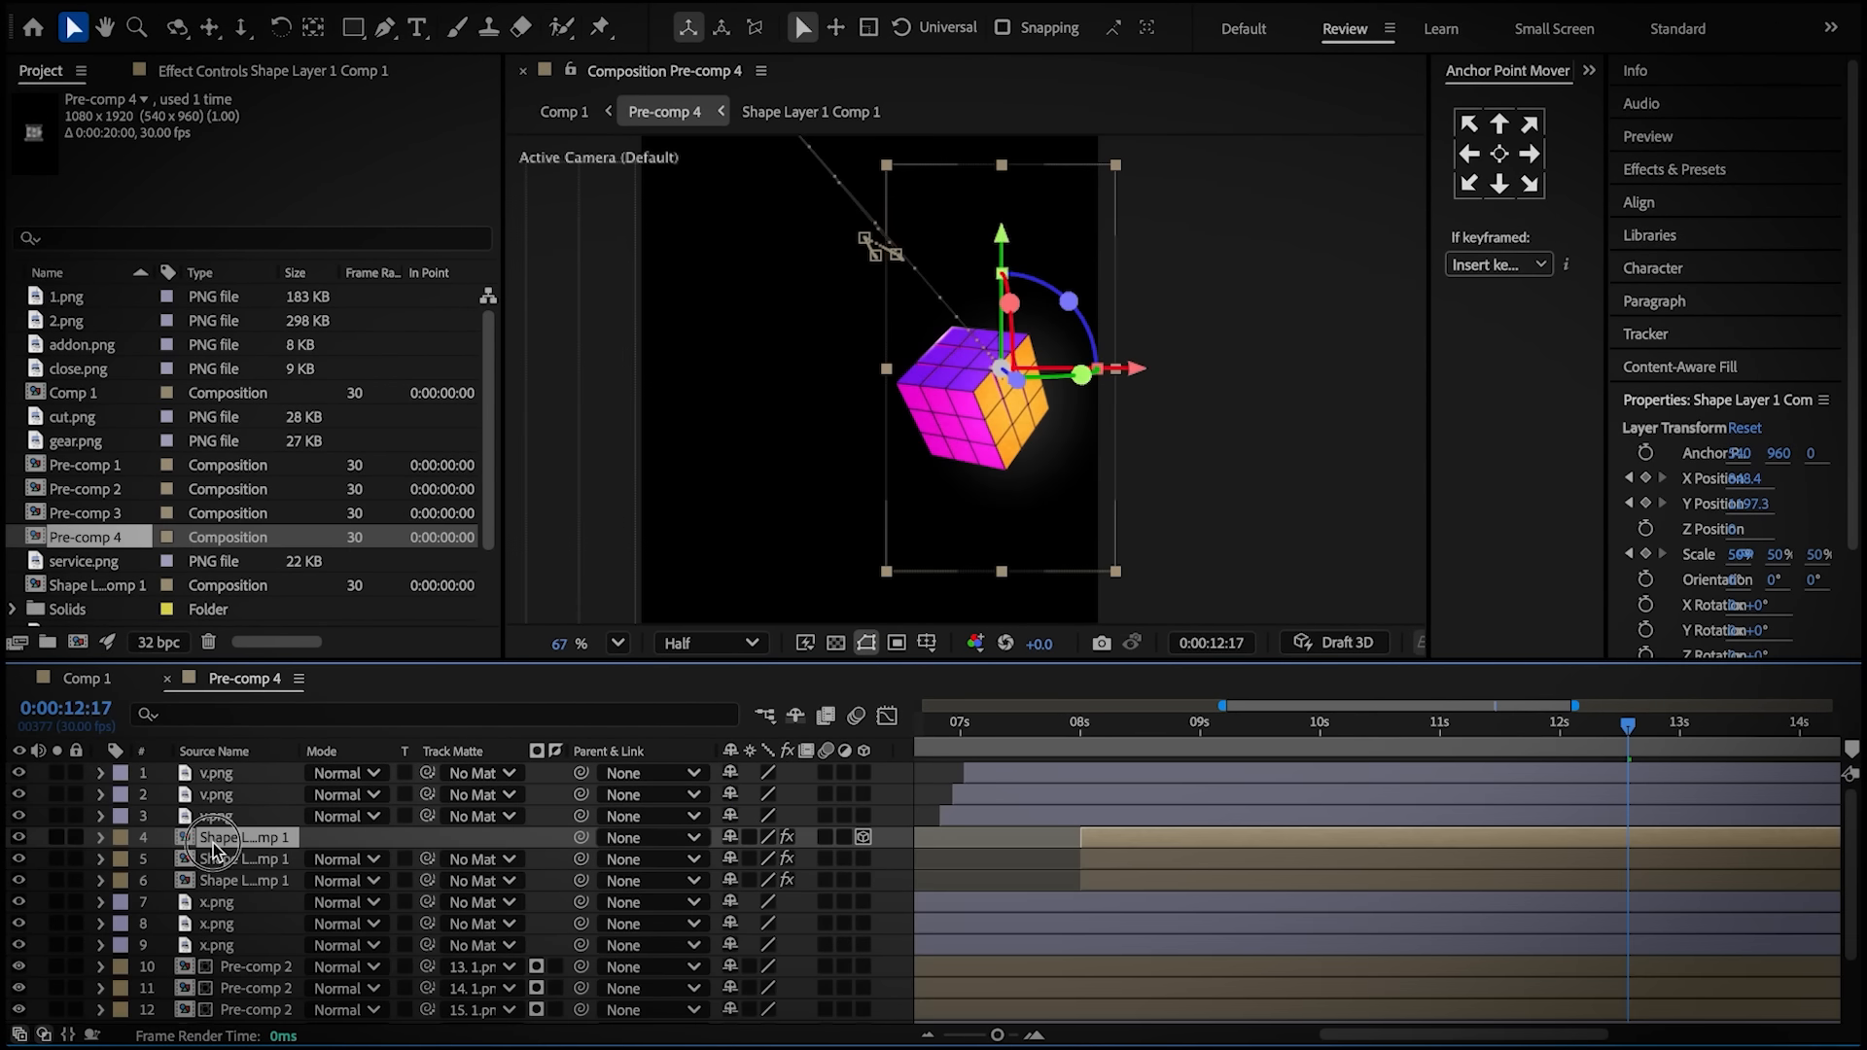
{"action": "double_click", "coordinate": [214, 835]}
{"action": "right_click", "coordinate": [41, 885]}
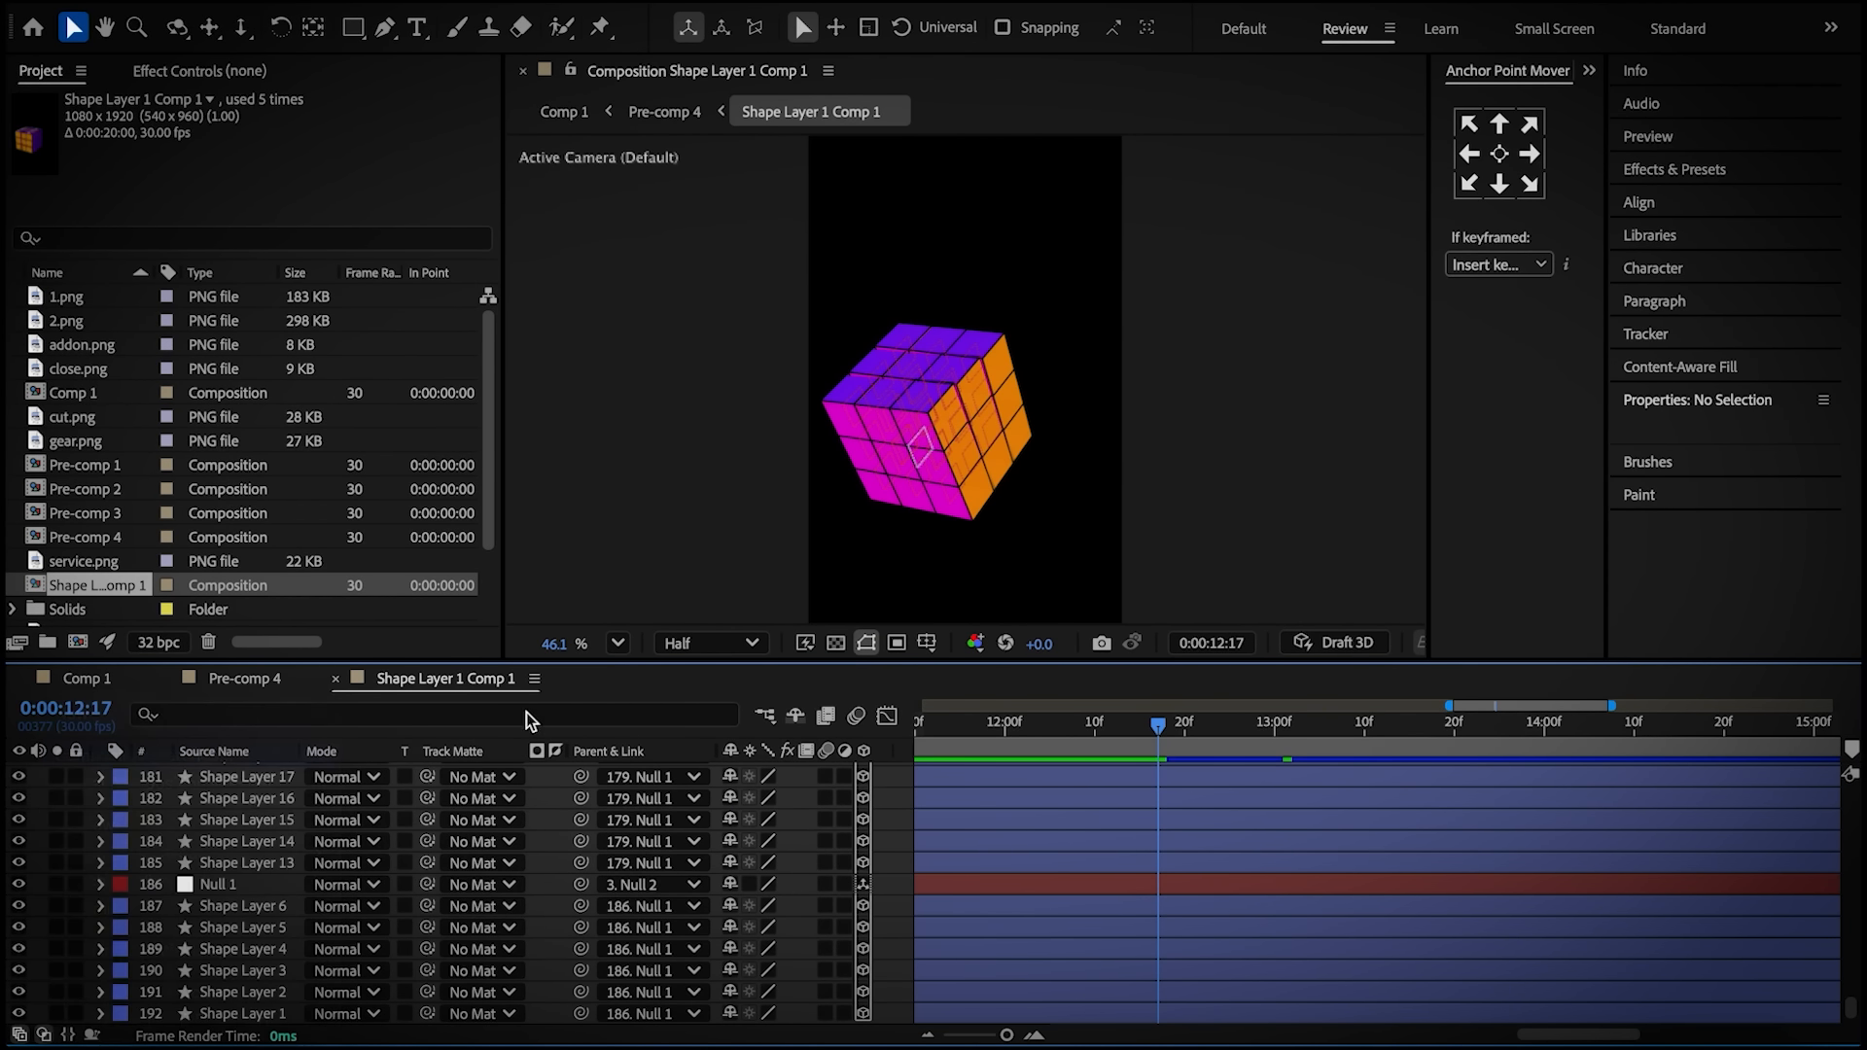
Change the cube composition's size to 1920 x 1080 px and lock its aspect ratio at 16:9
{"action": "left_click", "coordinate": [117, 756]}
{"action": "left_click", "coordinate": [852, 401]}
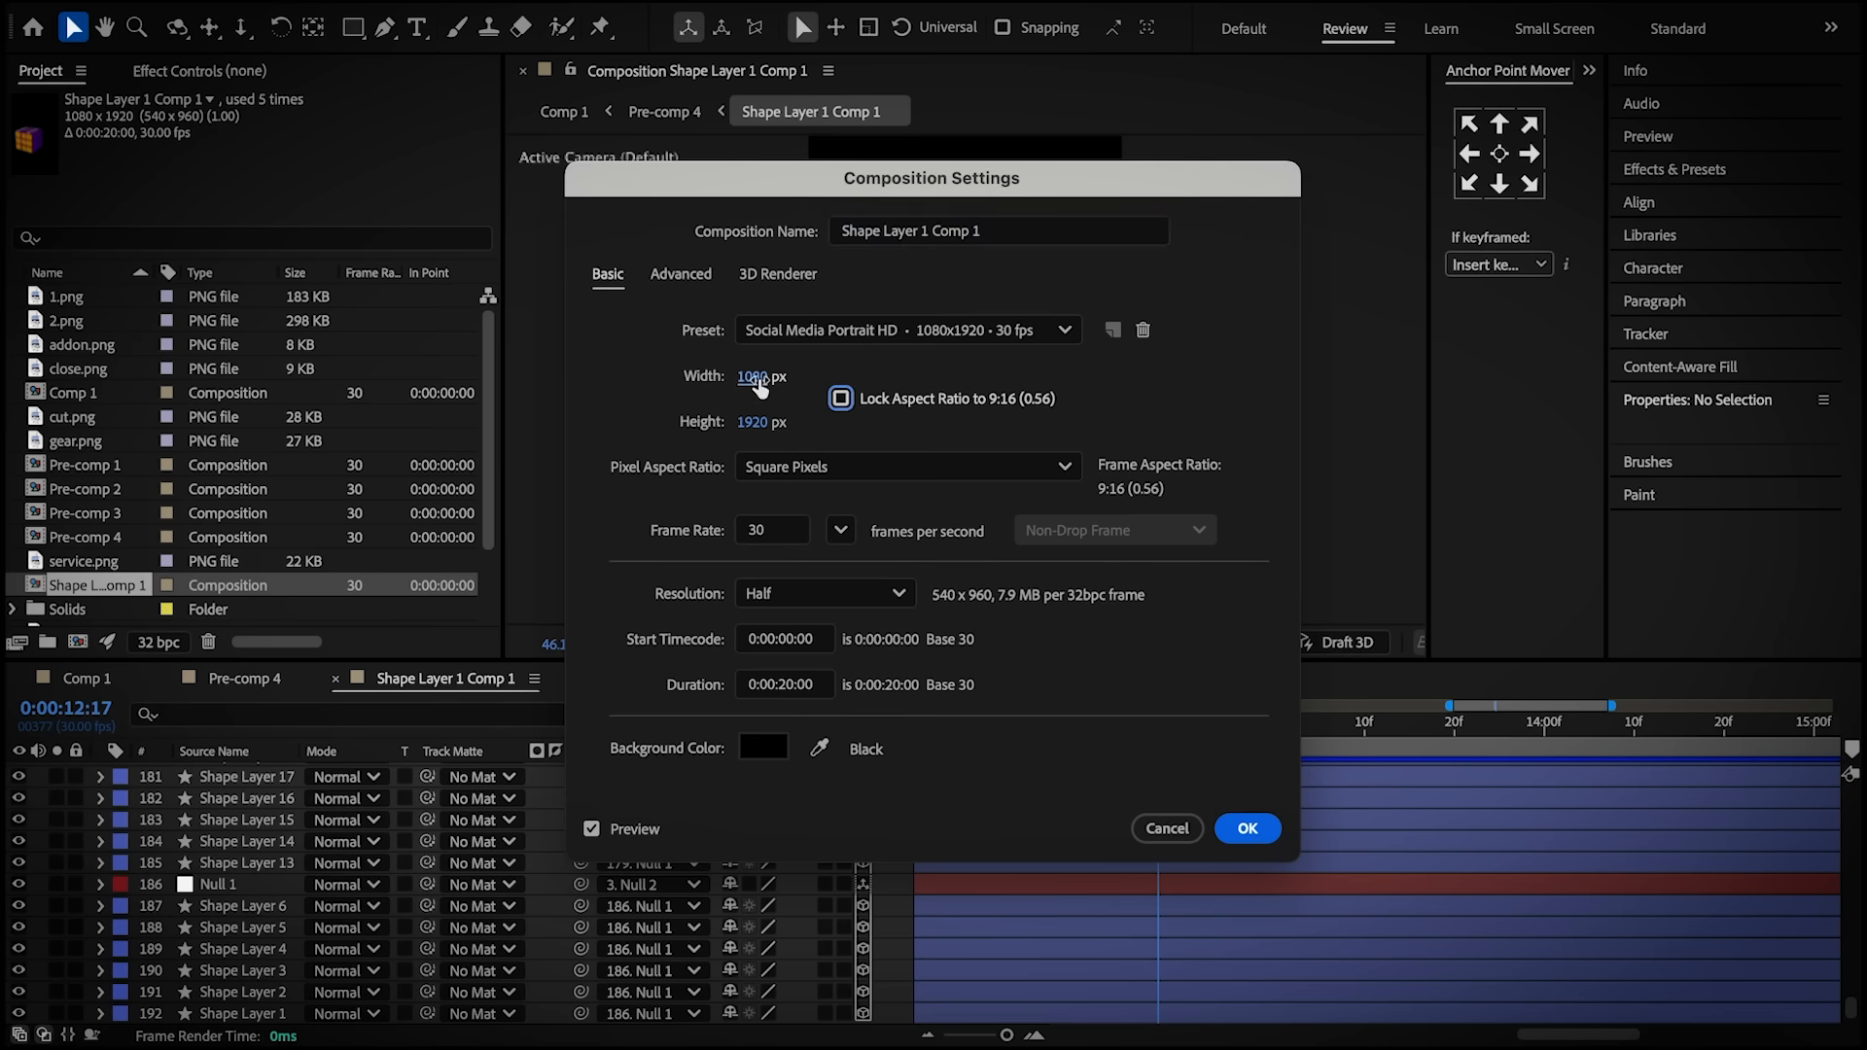
{"action": "left_click", "coordinate": [768, 421]}
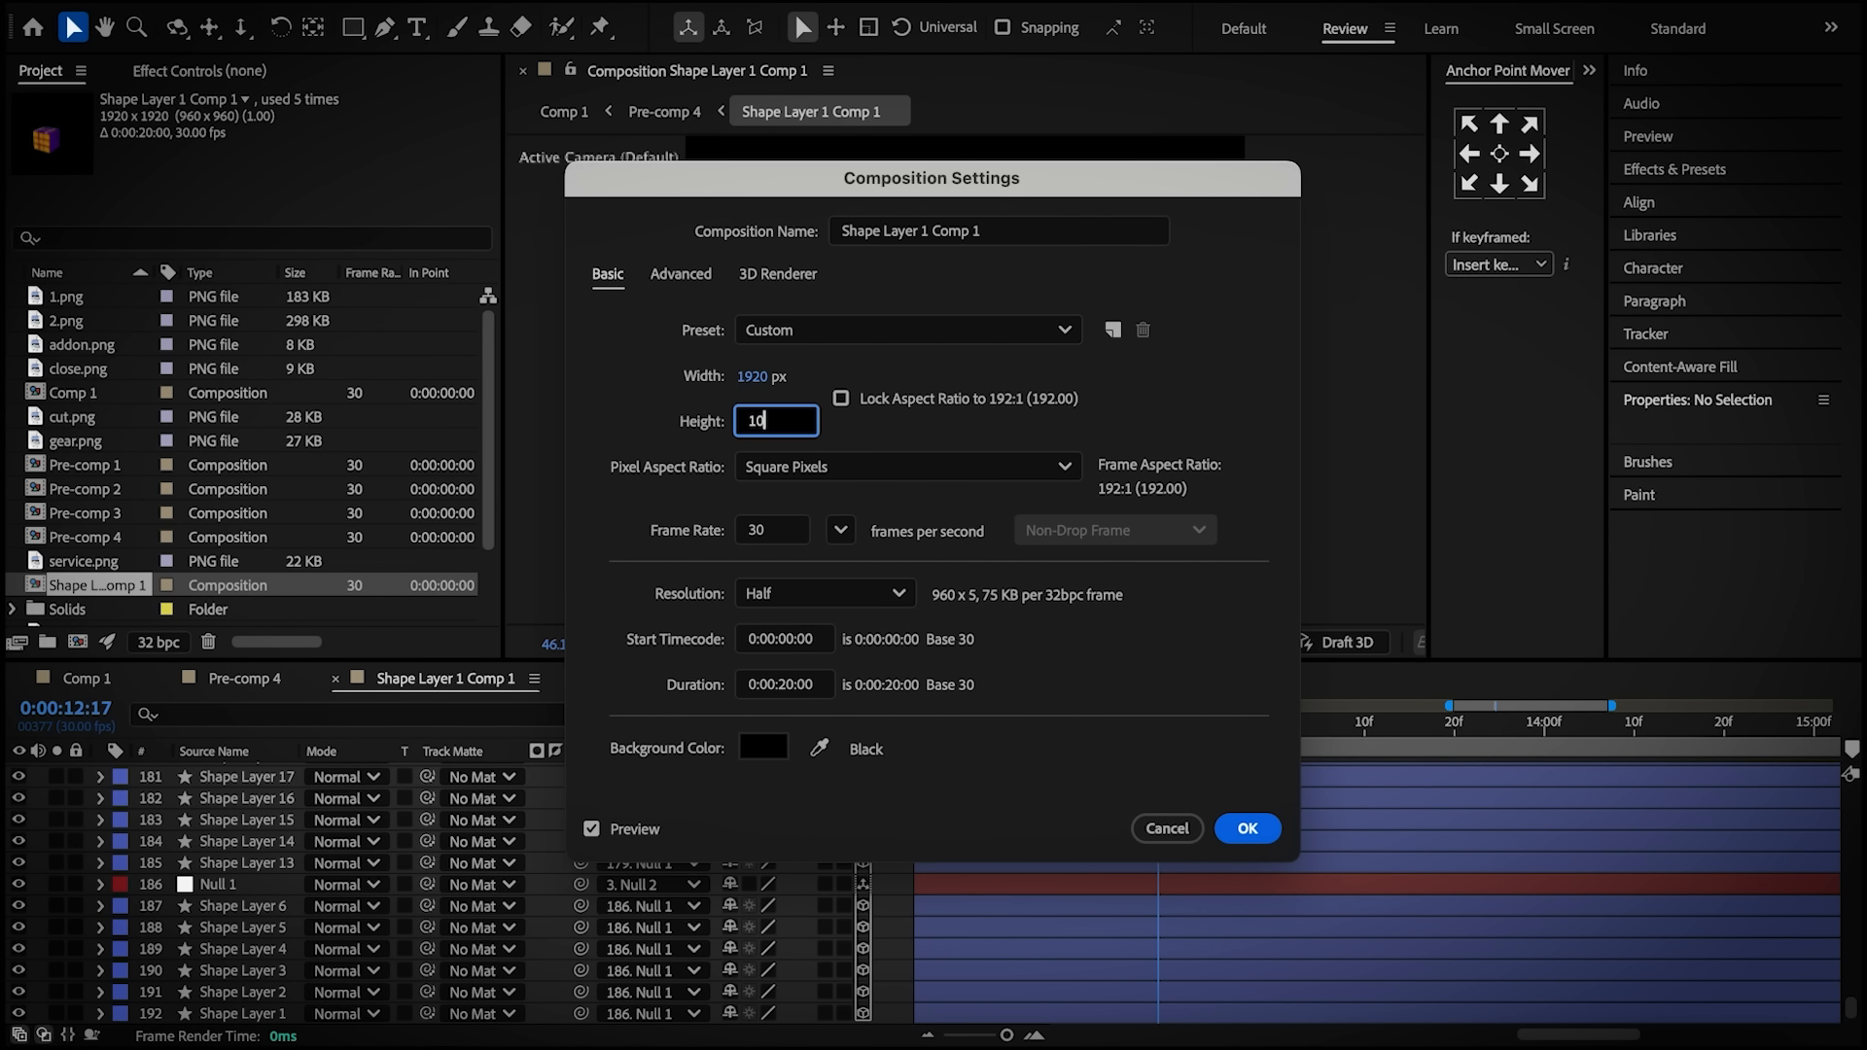
{"action": "left_click", "coordinate": [853, 393]}
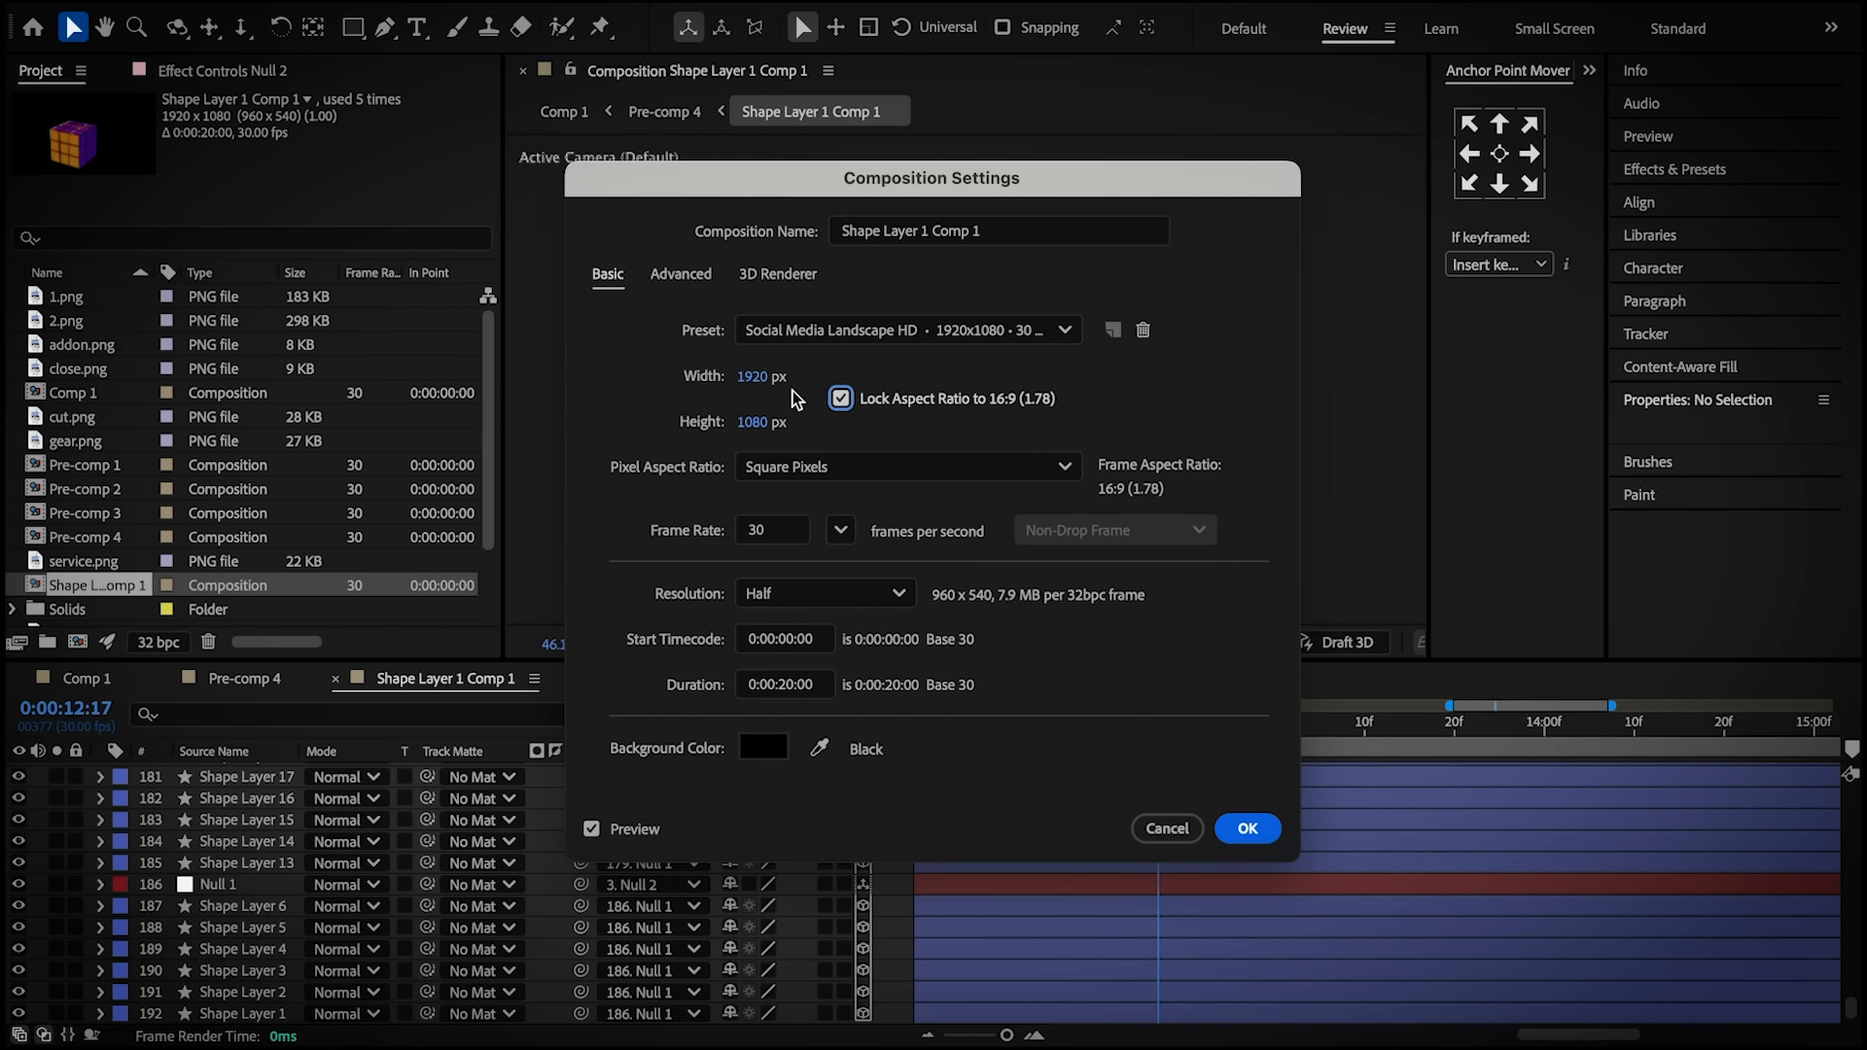
{"action": "left_click", "coordinate": [1244, 831]}
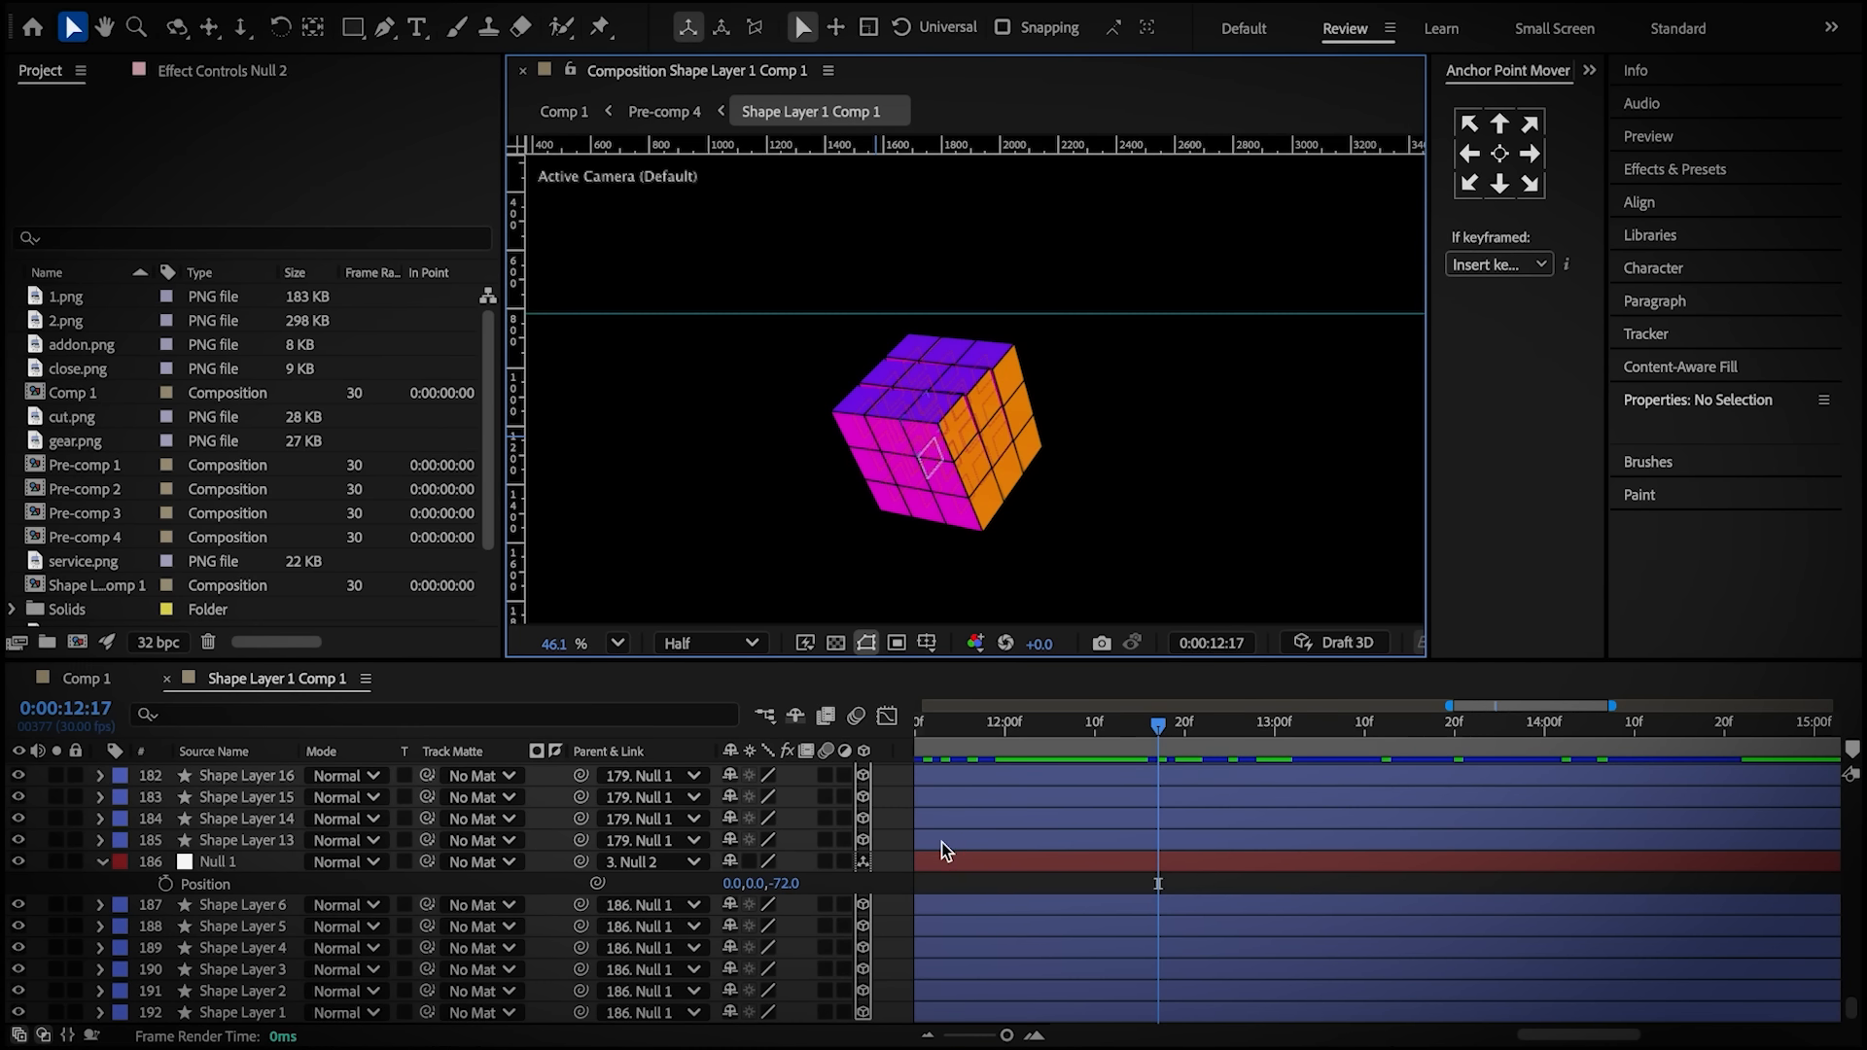
Set Position and Orientation keyframes for Null 1 on layer 186 at 0:00:12:17 and show only the keyframed properties
{"action": "left_click", "coordinate": [942, 851]}
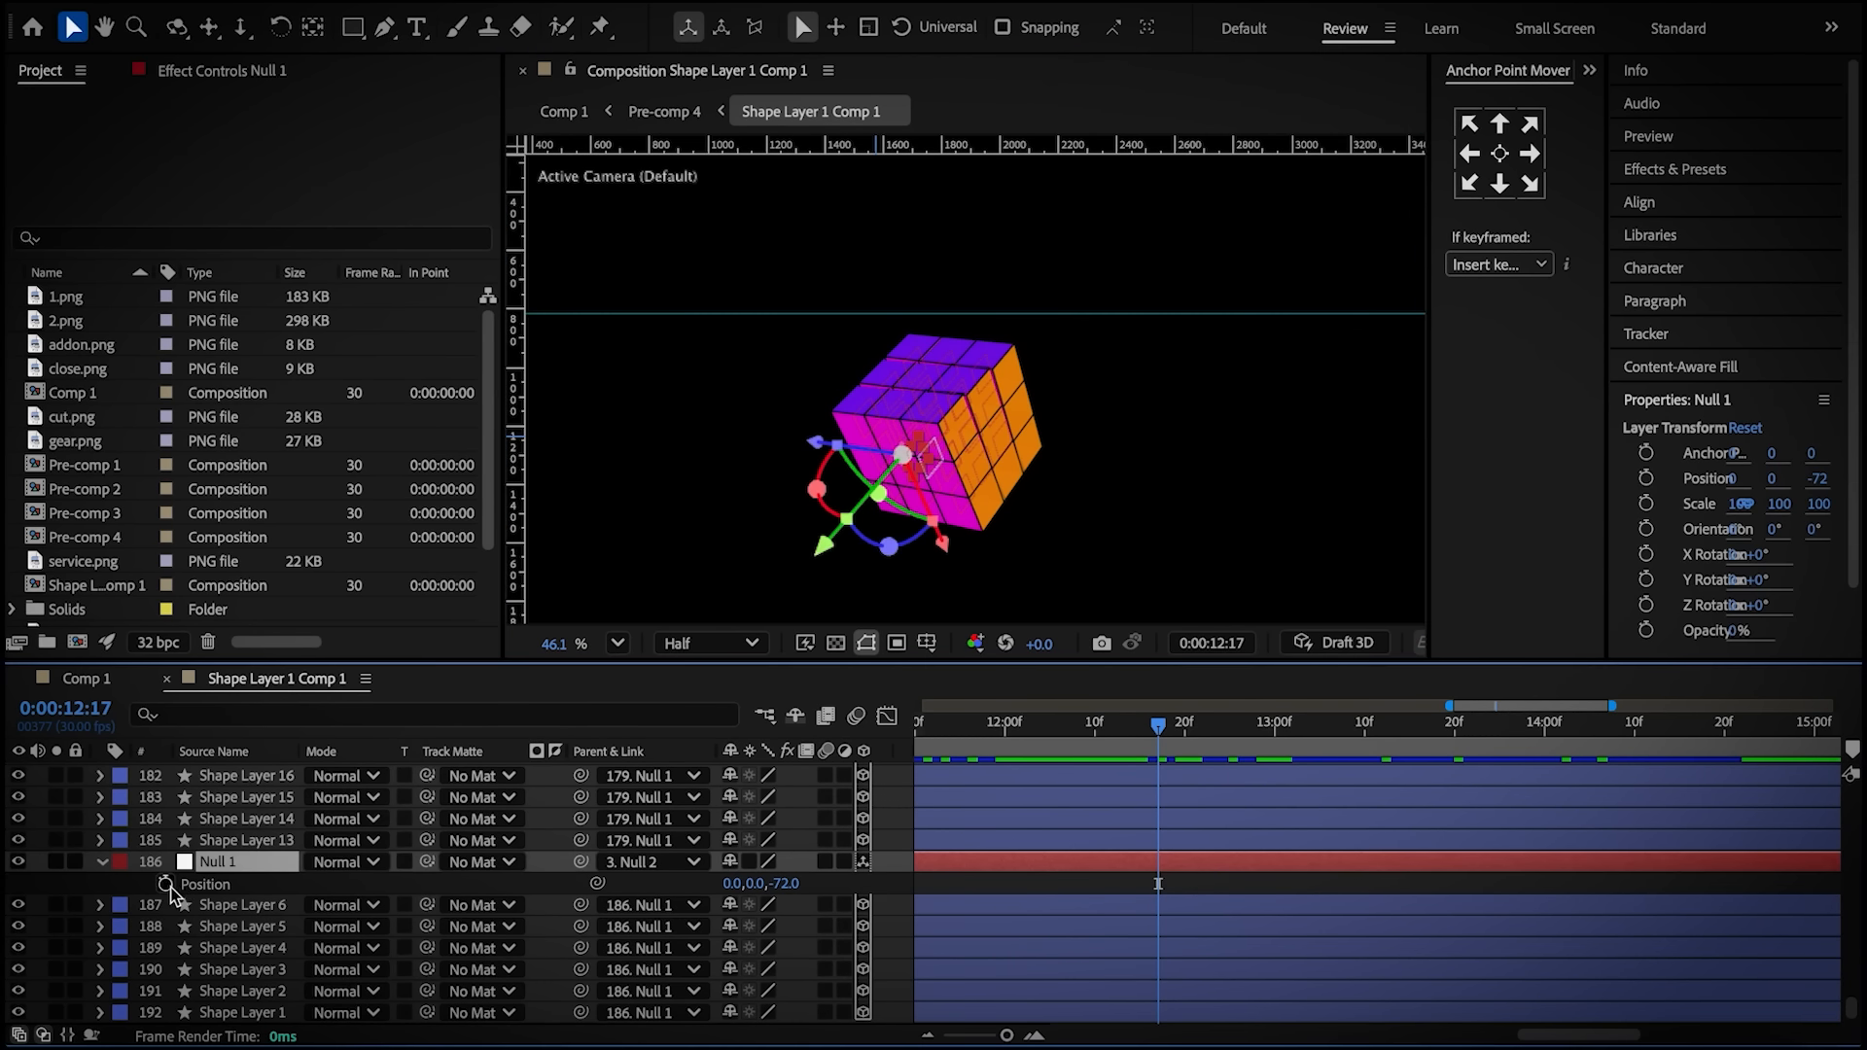
{"action": "key", "text": "r"}
{"action": "left_click", "coordinate": [164, 881]}
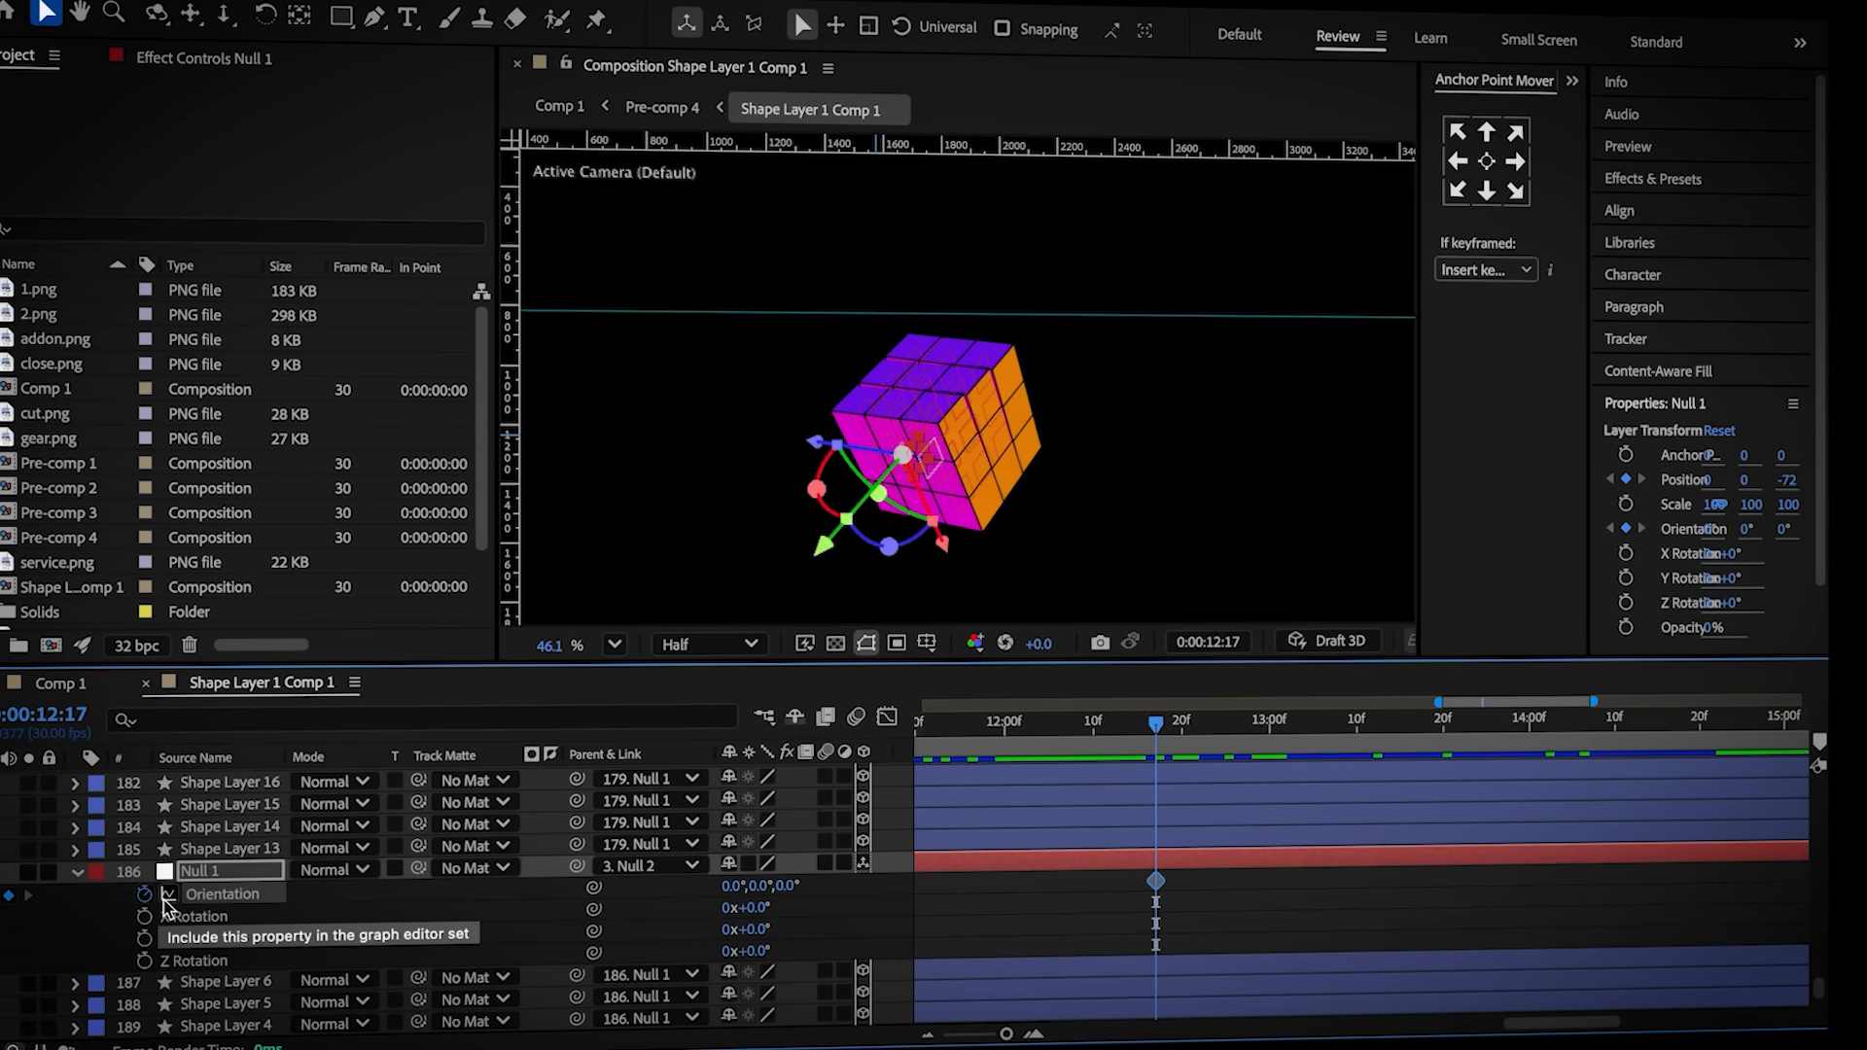
{"action": "key", "text": "u"}
{"action": "left_click", "coordinate": [835, 876]}
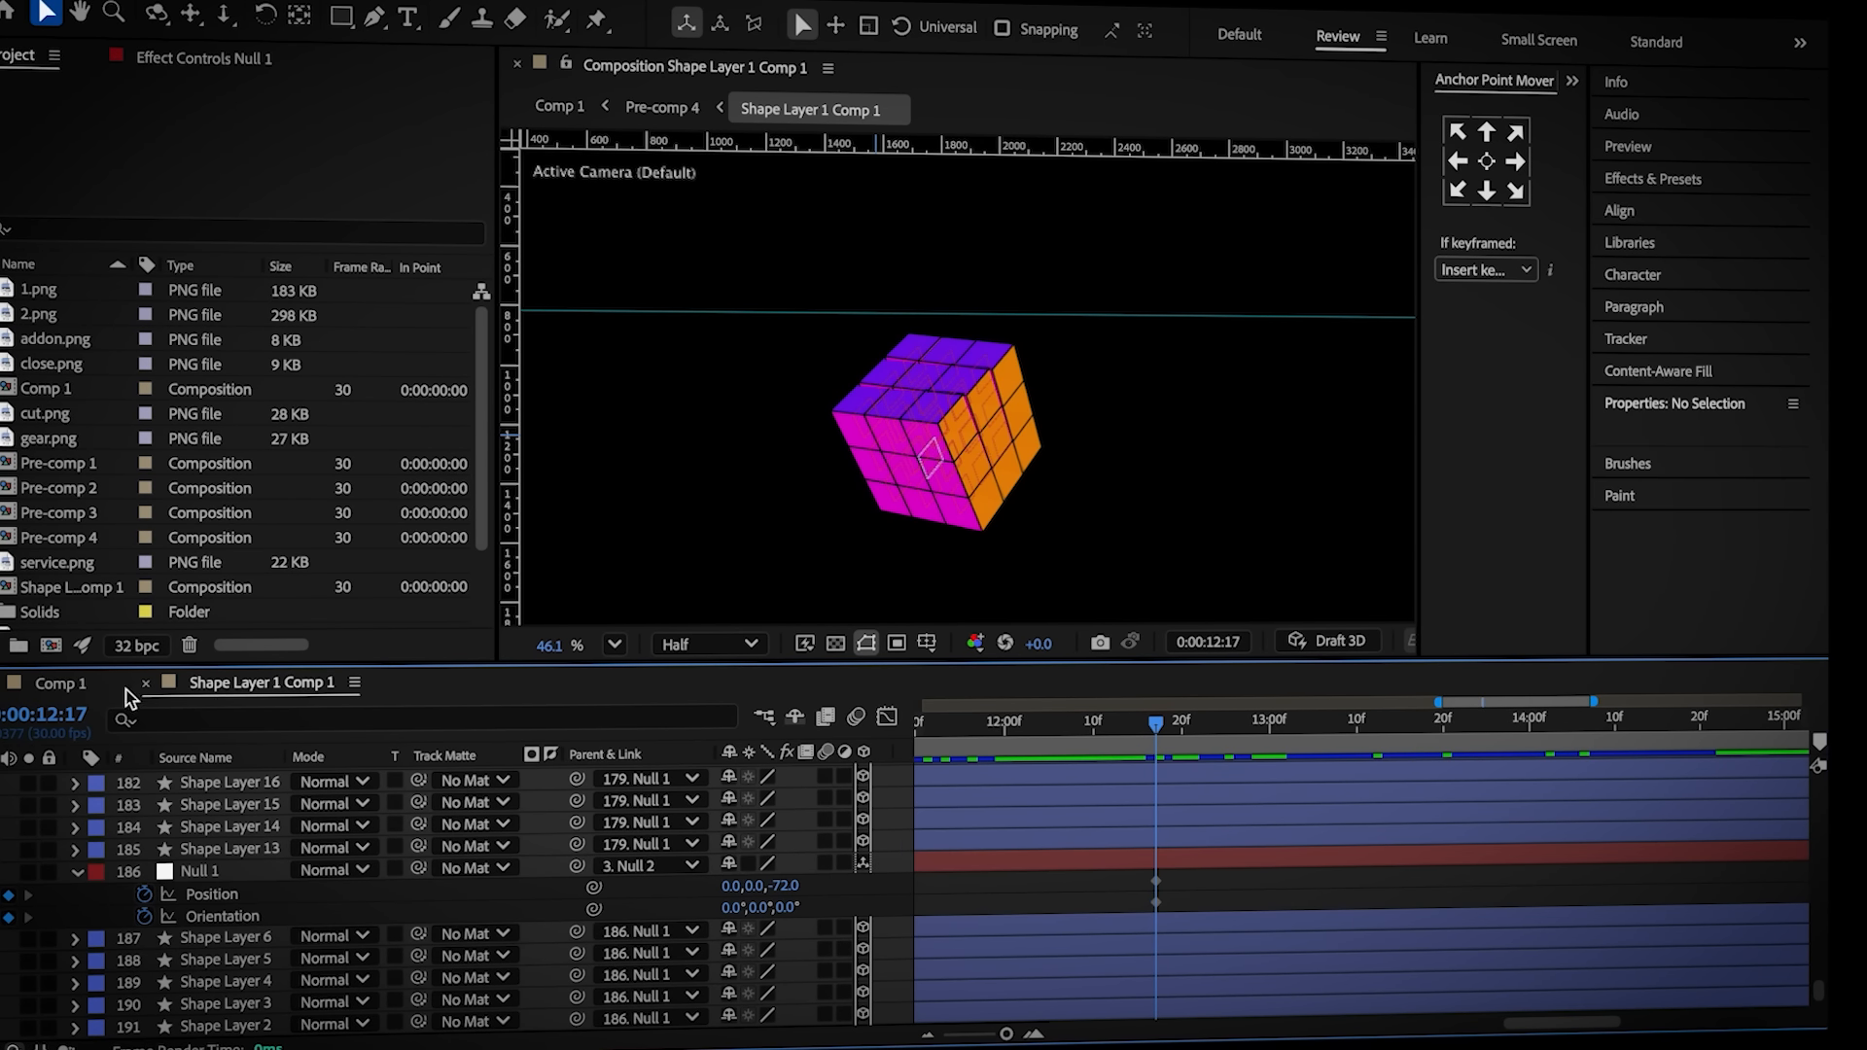
At 0:00:13:01, move layer 186's Null 1 out of the cube to about -824, -280, -386 and rotate it to about 28°, 350°, 333°
{"action": "left_click", "coordinate": [126, 689]}
{"action": "left_click_drag", "start_coordinate": [1422, 736], "coordinate": [1433, 739]}
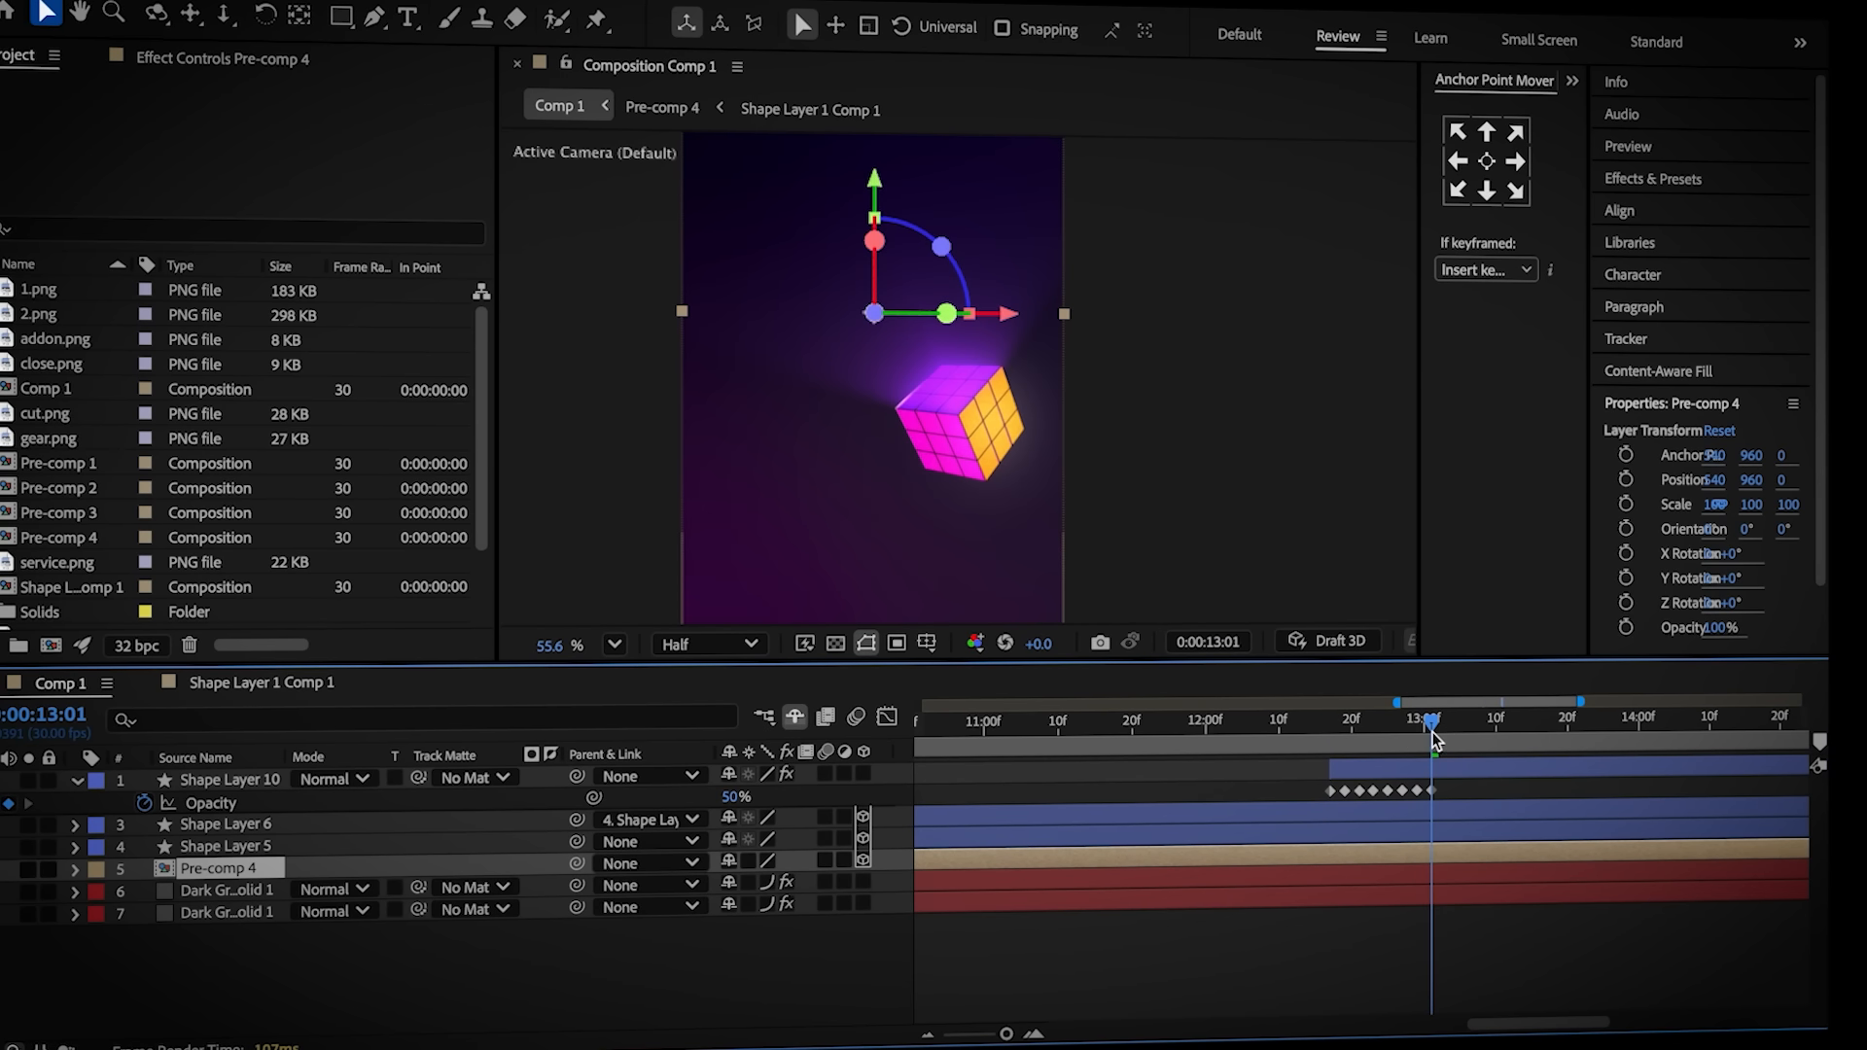
{"action": "left_click", "coordinate": [291, 683]}
{"action": "left_click", "coordinate": [219, 869]}
{"action": "left_click_drag", "start_coordinate": [942, 553], "coordinate": [854, 364]}
{"action": "left_click_drag", "start_coordinate": [731, 914], "coordinate": [769, 902]}
{"action": "scroll", "coordinate": [807, 496], "scroll_direction": "up", "scroll_amount": 1}
{"action": "left_click_drag", "start_coordinate": [691, 306], "coordinate": [694, 307]}
{"action": "scroll", "coordinate": [739, 297], "scroll_direction": "down", "scroll_amount": 1}
{"action": "left_click_drag", "start_coordinate": [632, 256], "coordinate": [563, 254]}
{"action": "left_click_drag", "start_coordinate": [715, 371], "coordinate": [712, 395]}
{"action": "left_click_drag", "start_coordinate": [556, 263], "coordinate": [450, 259]}
{"action": "left_click_drag", "start_coordinate": [625, 273], "coordinate": [746, 288]}
{"action": "mouse_move", "coordinate": [678, 269]}
{"action": "left_mouse_down"}
{"action": "mouse_move", "coordinate": [633, 279]}
{"action": "mouse_move", "coordinate": [655, 267]}
{"action": "left_mouse_up"}
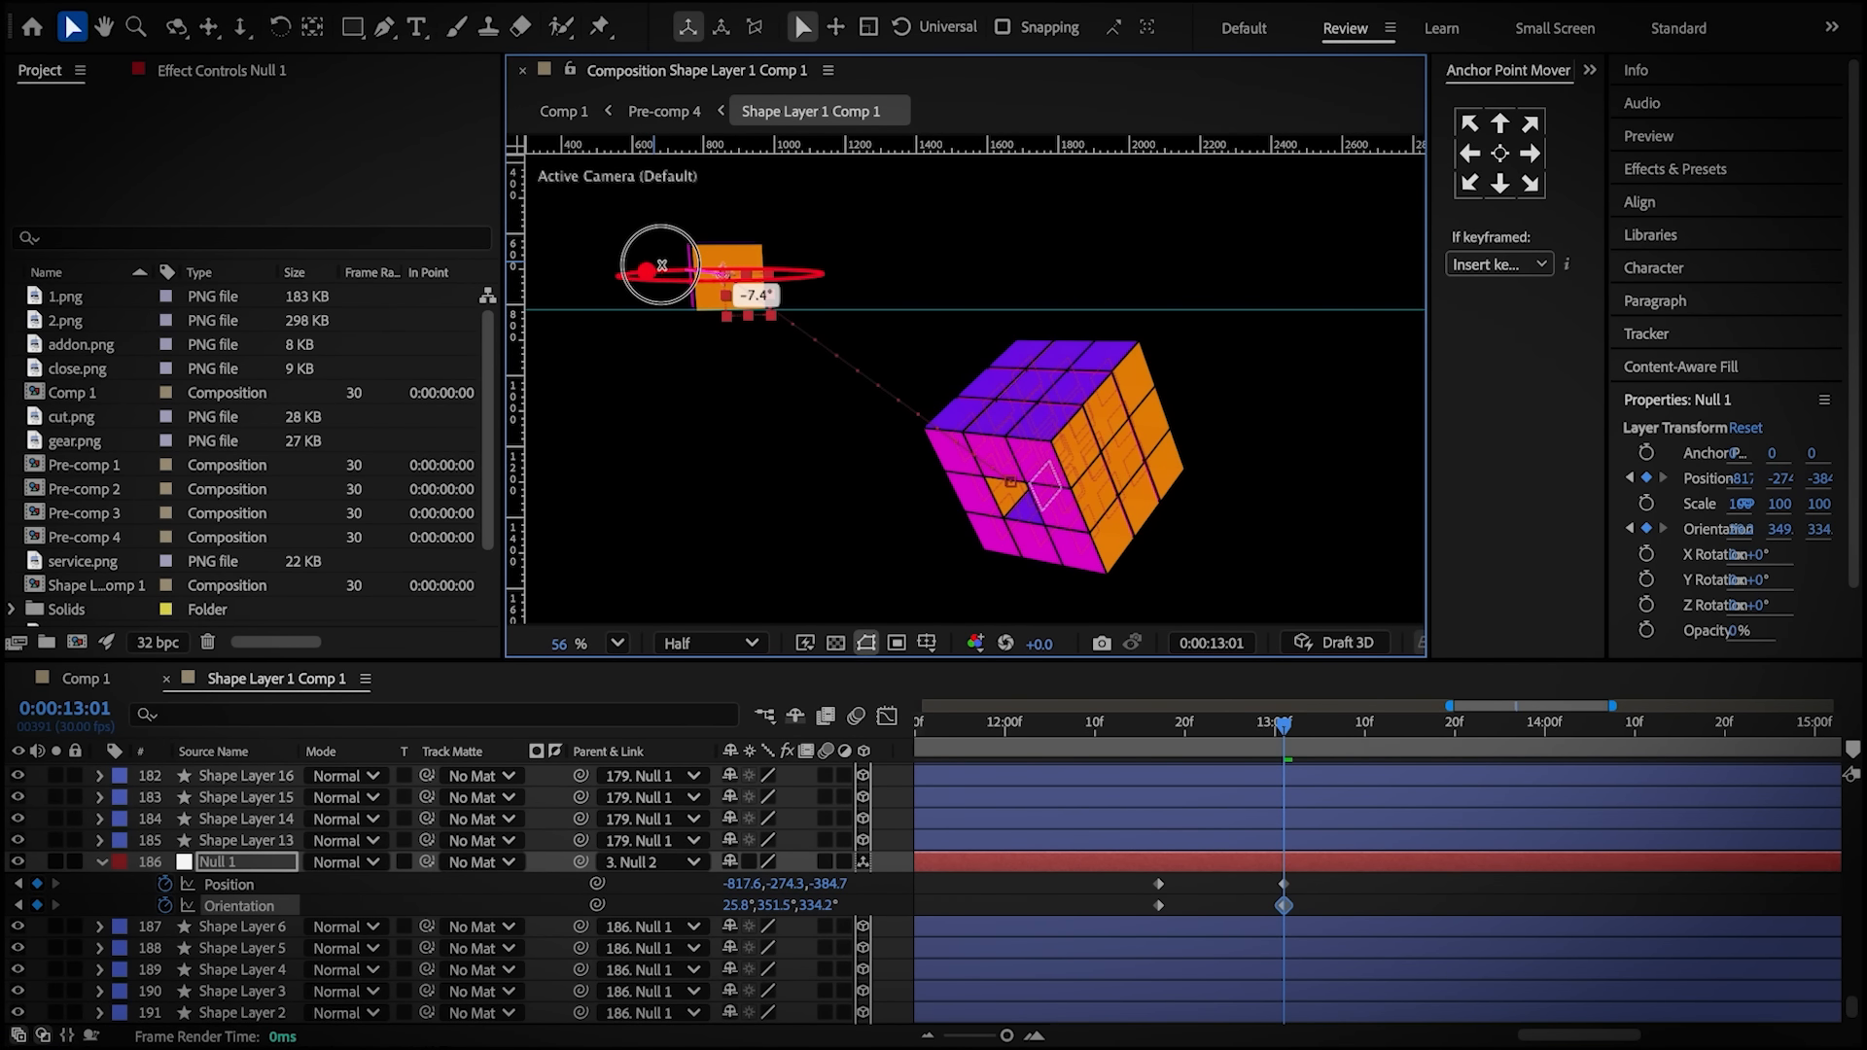
Add a point midway along Null 1's motion path, pull it down below the straight path and smooth it into a curve
{"action": "left_click", "coordinate": [1306, 893]}
{"action": "left_click_drag", "start_coordinate": [1306, 886], "coordinate": [1119, 874]}
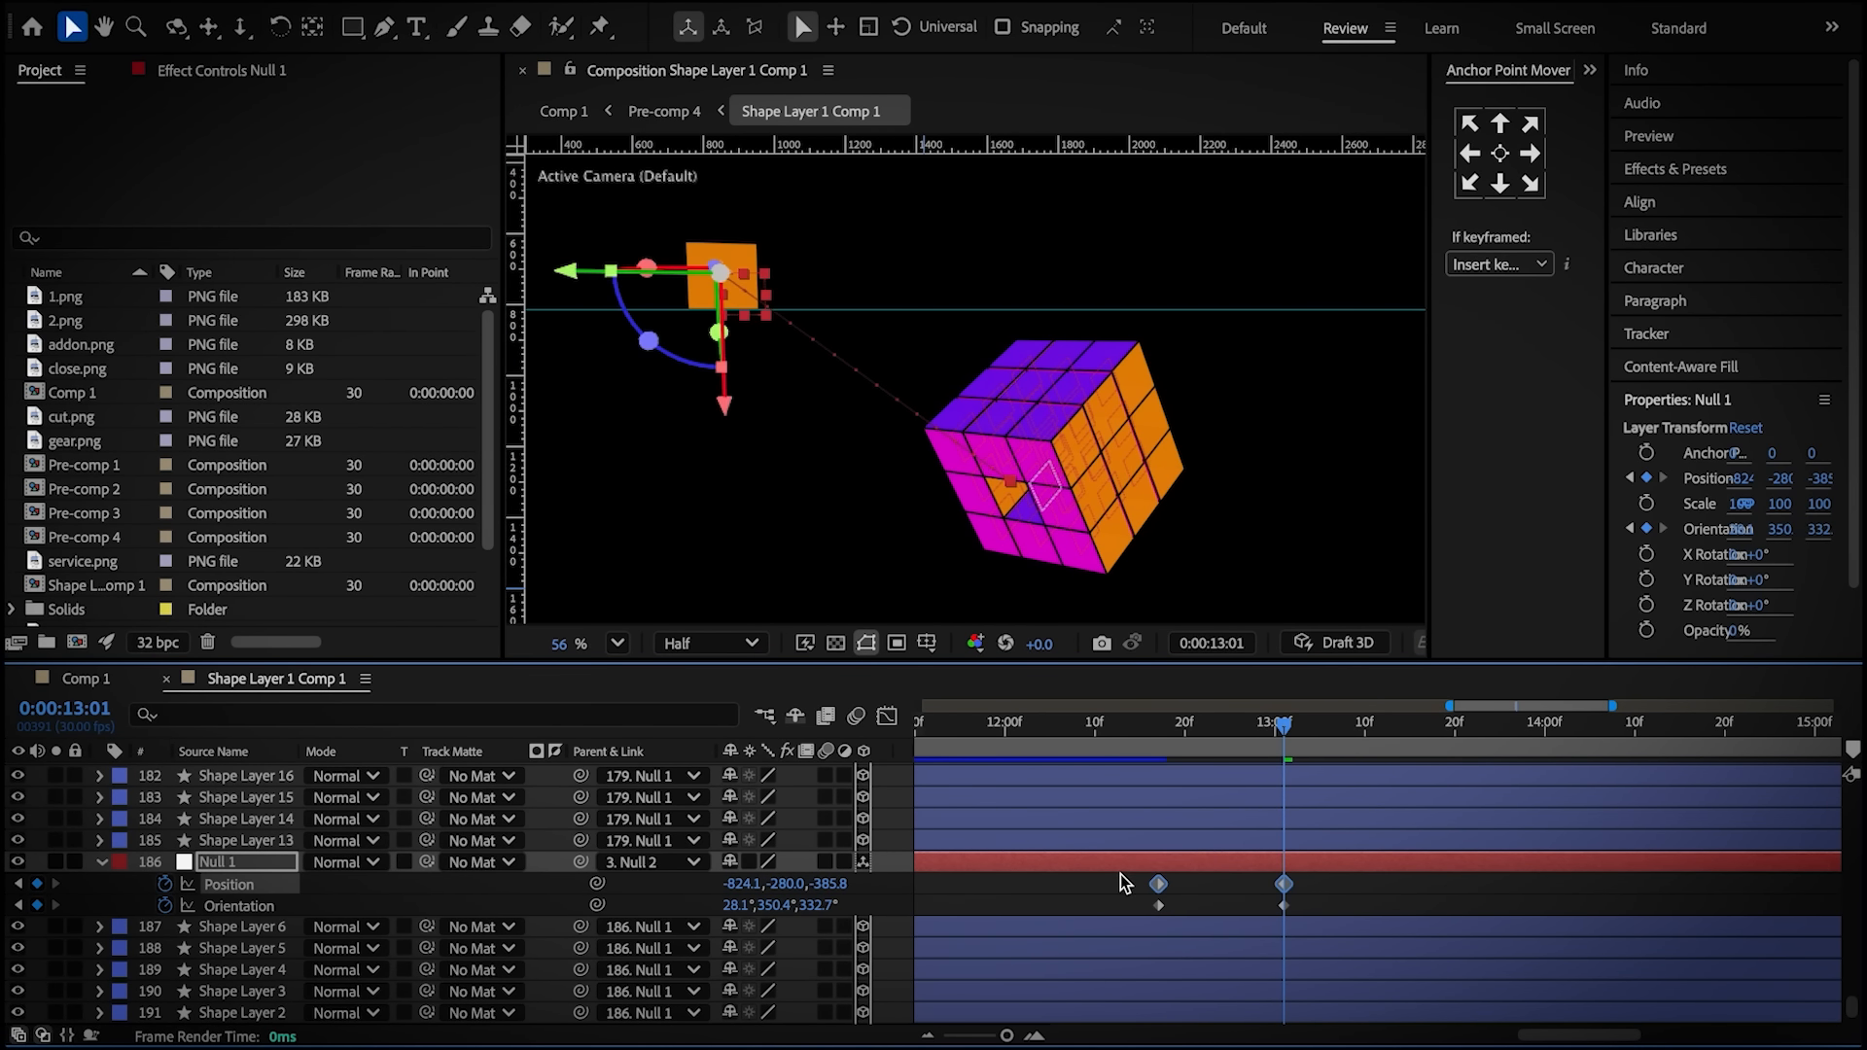
{"action": "left_click", "coordinate": [384, 28]}
{"action": "left_click", "coordinate": [864, 378]}
{"action": "key", "text": "v"}
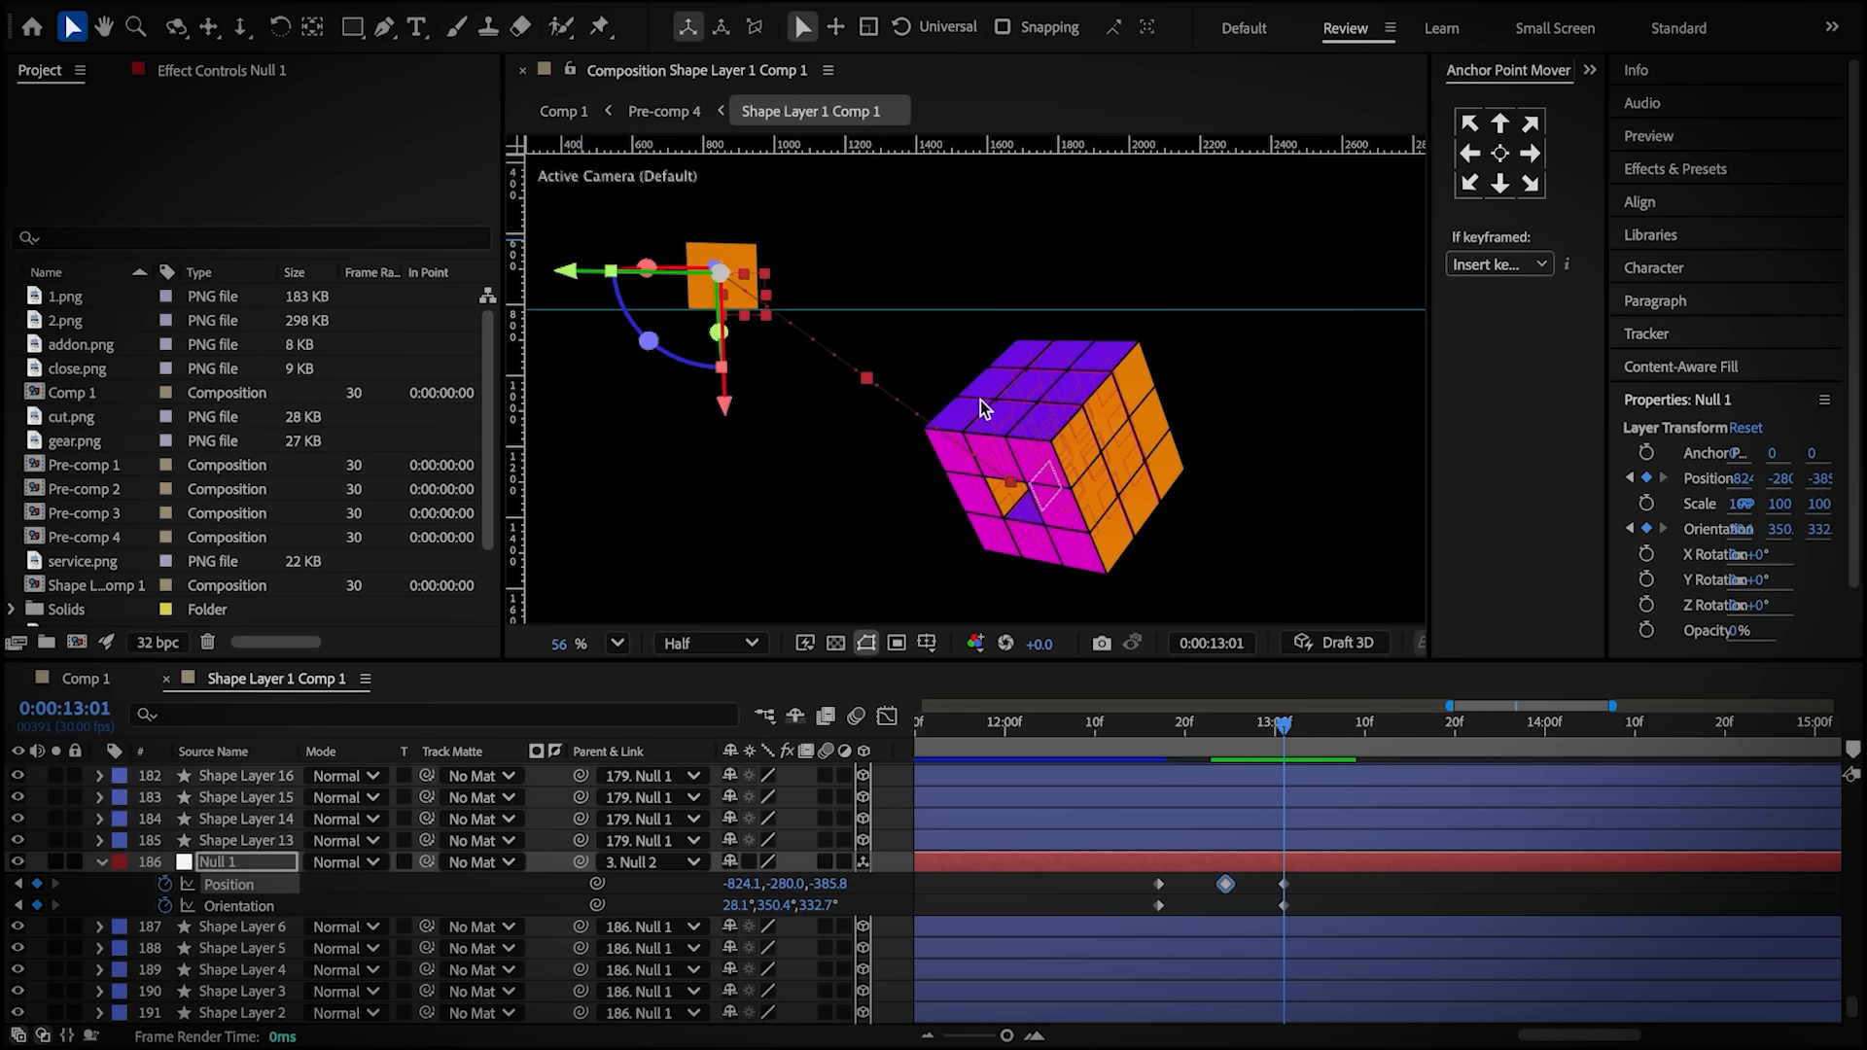
{"action": "left_click_drag", "start_coordinate": [864, 380], "coordinate": [817, 474]}
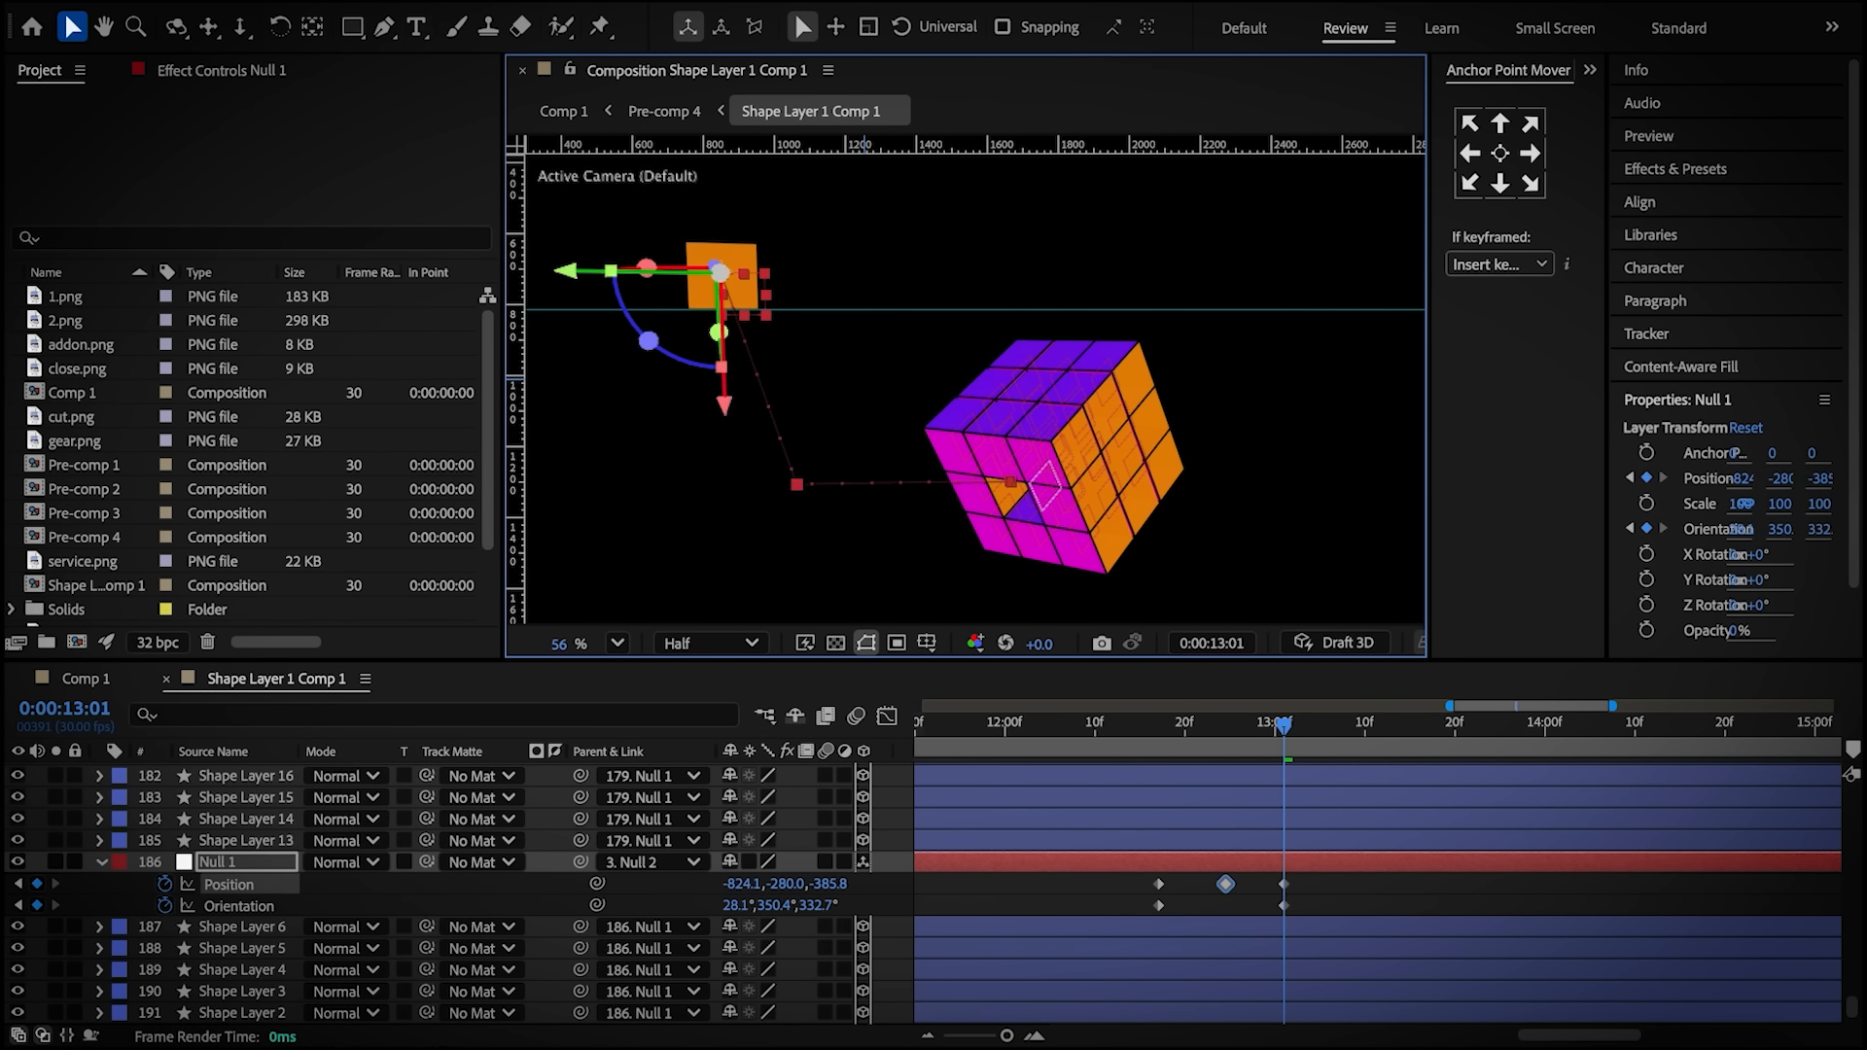
{"action": "left_click", "coordinate": [387, 29]}
{"action": "left_click", "coordinate": [798, 486]}
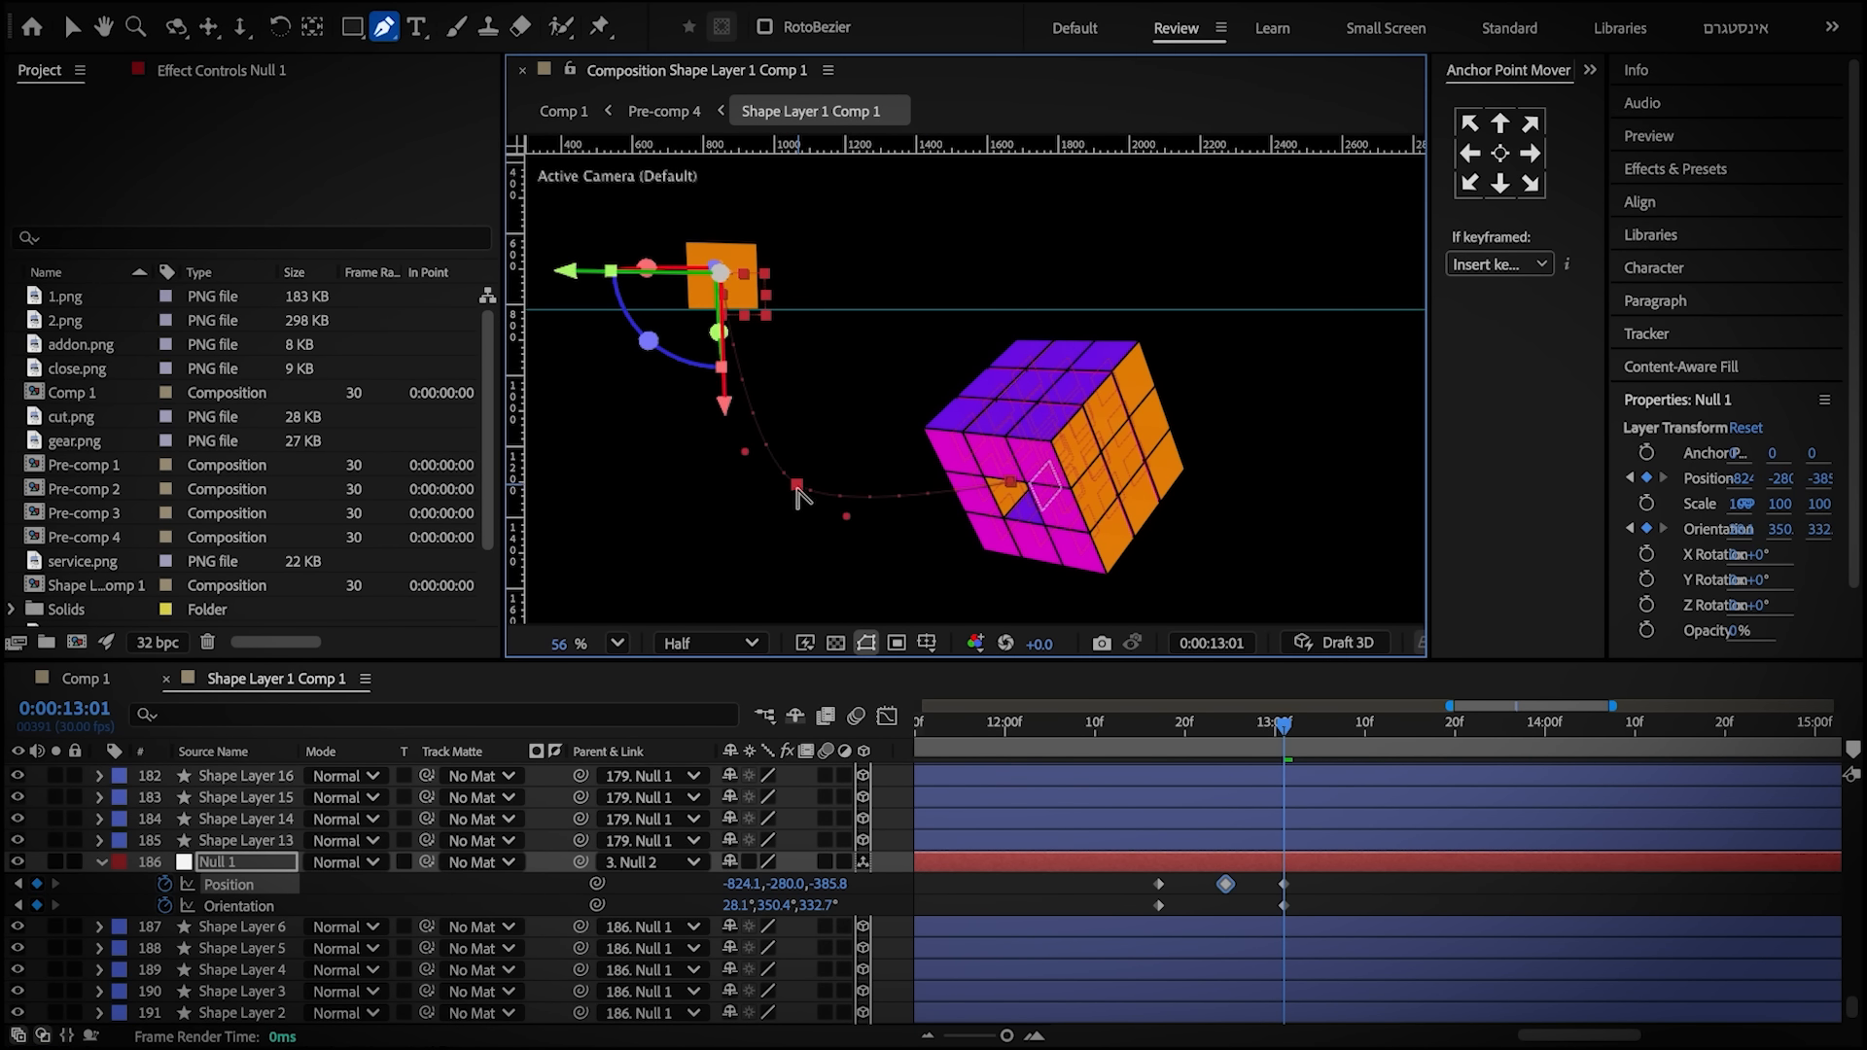
Apply Easy Ease to layer 186's Null 1 Position keyframes and reshape their speed curve in the Graph Editor
{"action": "left_click", "coordinate": [73, 27]}
{"action": "left_click_drag", "start_coordinate": [1309, 888], "coordinate": [1139, 877]}
{"action": "key", "text": "F9"}
{"action": "key", "text": "shift+F3"}
{"action": "left_click", "coordinate": [1226, 931]}
{"action": "left_click_drag", "start_coordinate": [1236, 933], "coordinate": [1178, 934]}
{"action": "left_click", "coordinate": [1166, 935]}
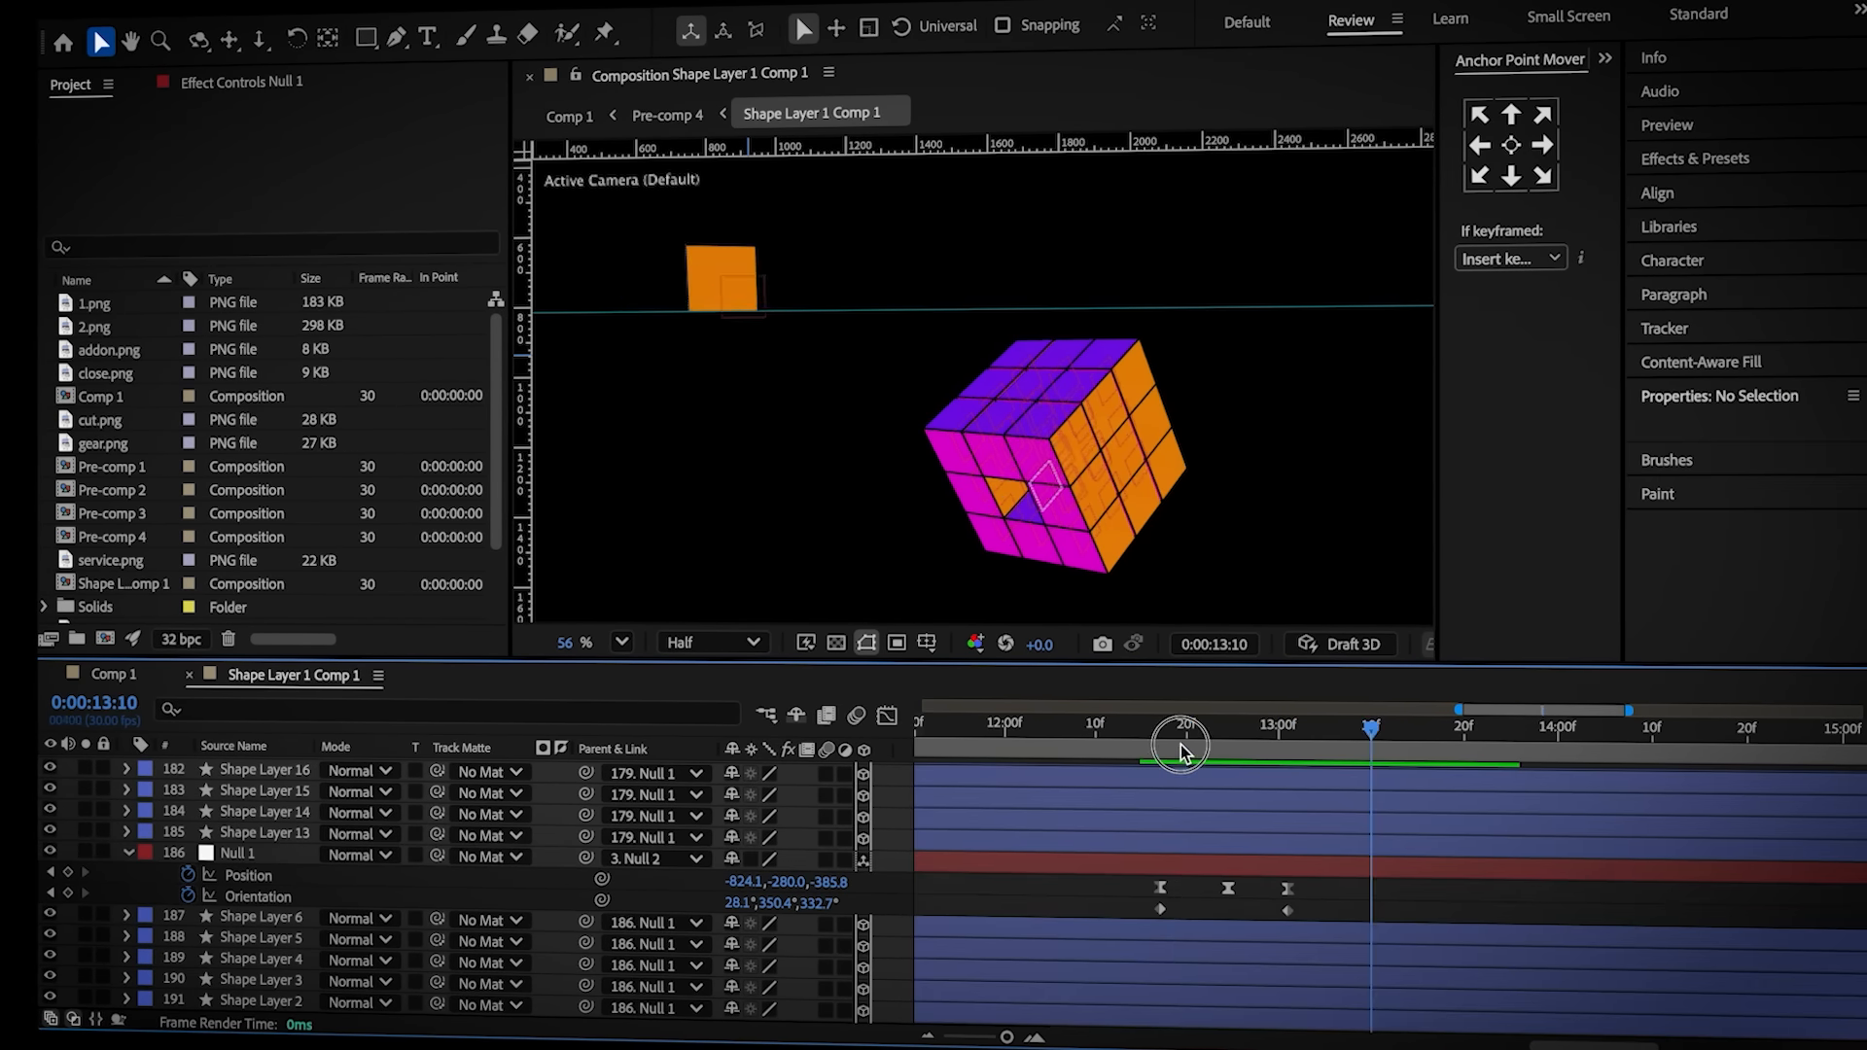
Set Position and Orientation keyframes for Null 1 on layer 158 at 0:00:12:17 and show only the keyframed properties
{"action": "left_click_drag", "start_coordinate": [1178, 743], "coordinate": [1163, 743]}
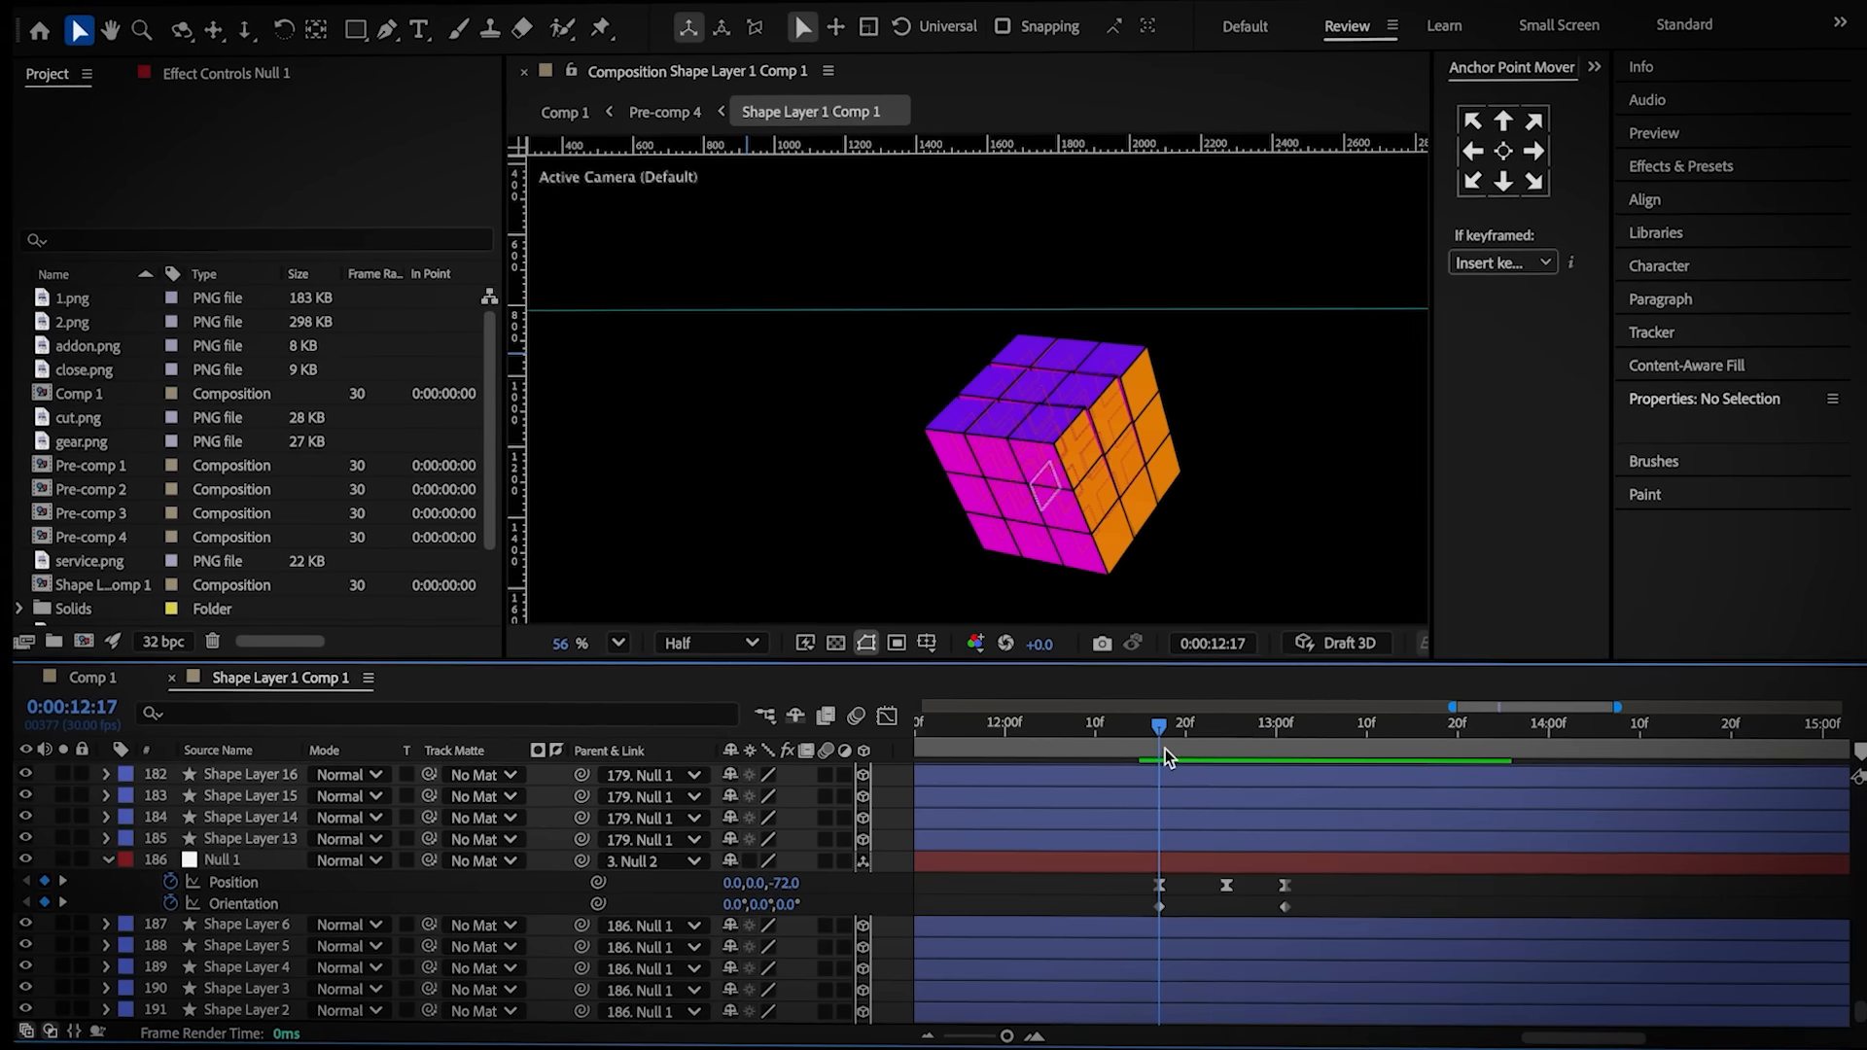
{"action": "left_click", "coordinate": [1280, 911]}
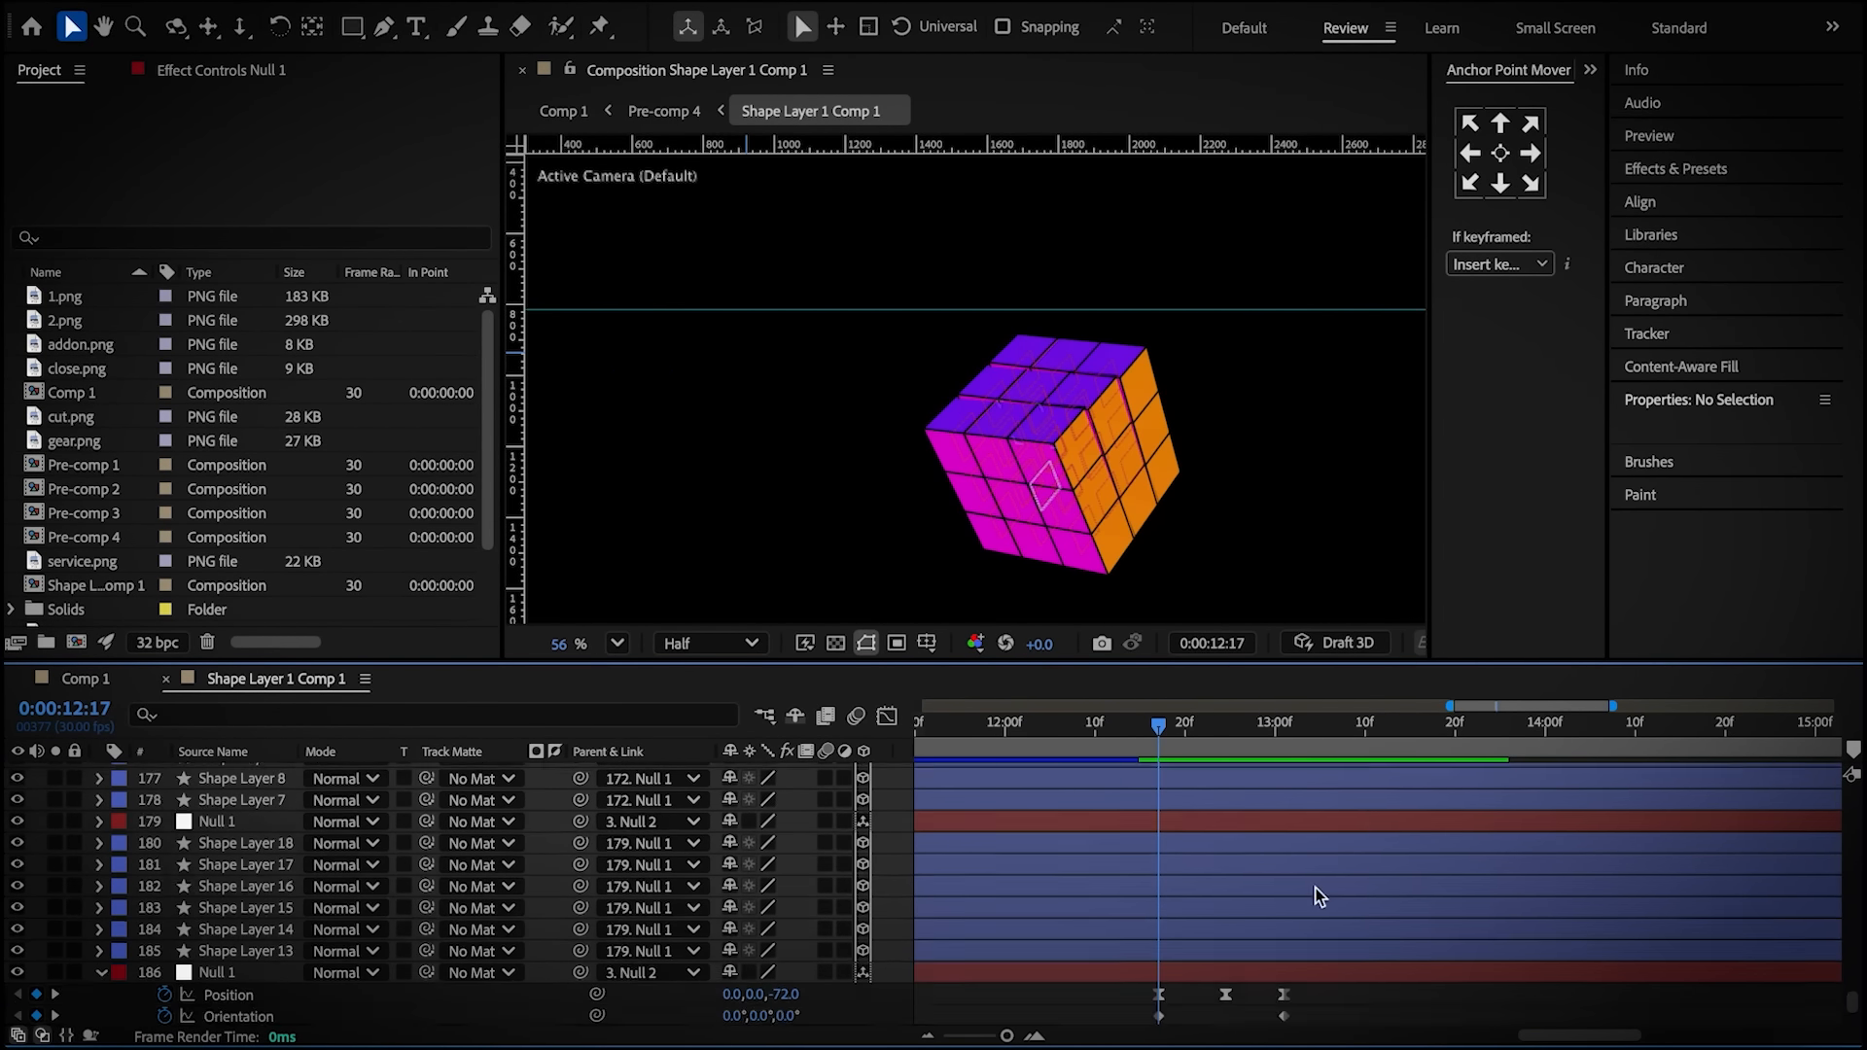
{"action": "scroll", "coordinate": [1274, 837], "scroll_direction": "up", "scroll_amount": 6}
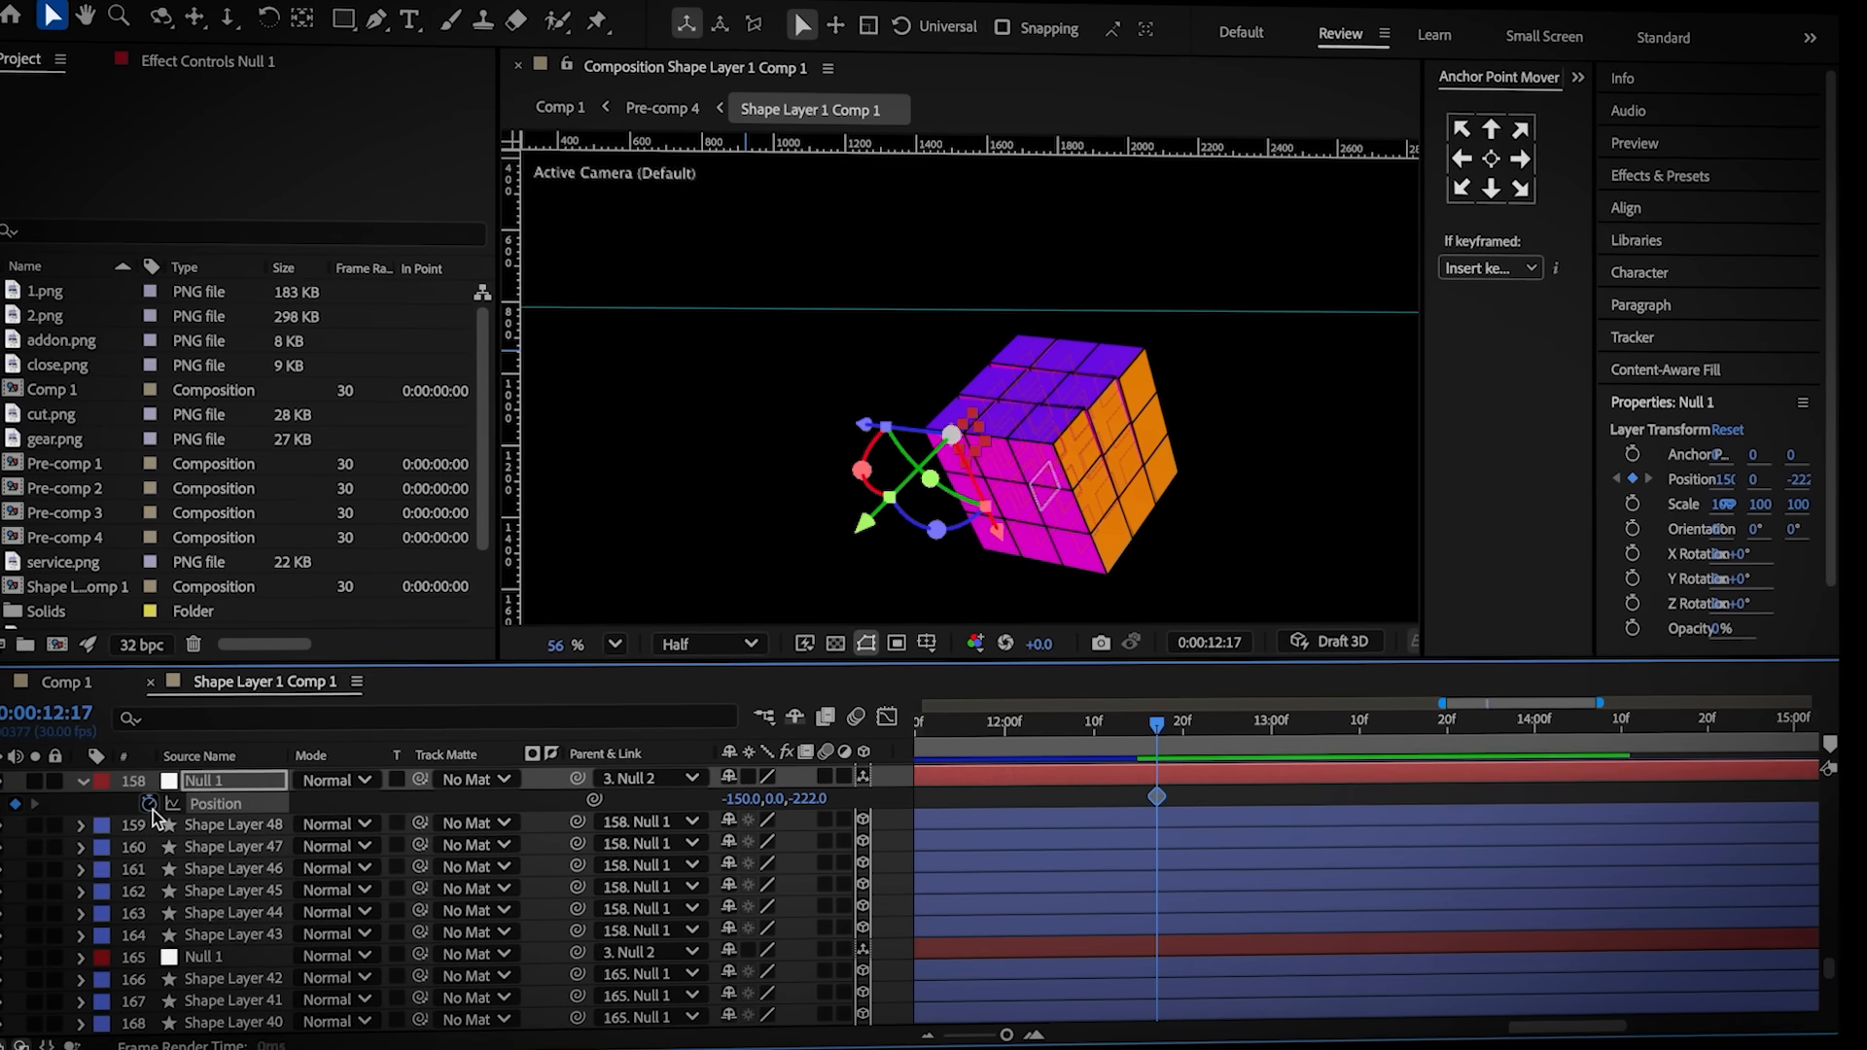
{"action": "key", "text": "r"}
{"action": "left_click", "coordinate": [220, 798]}
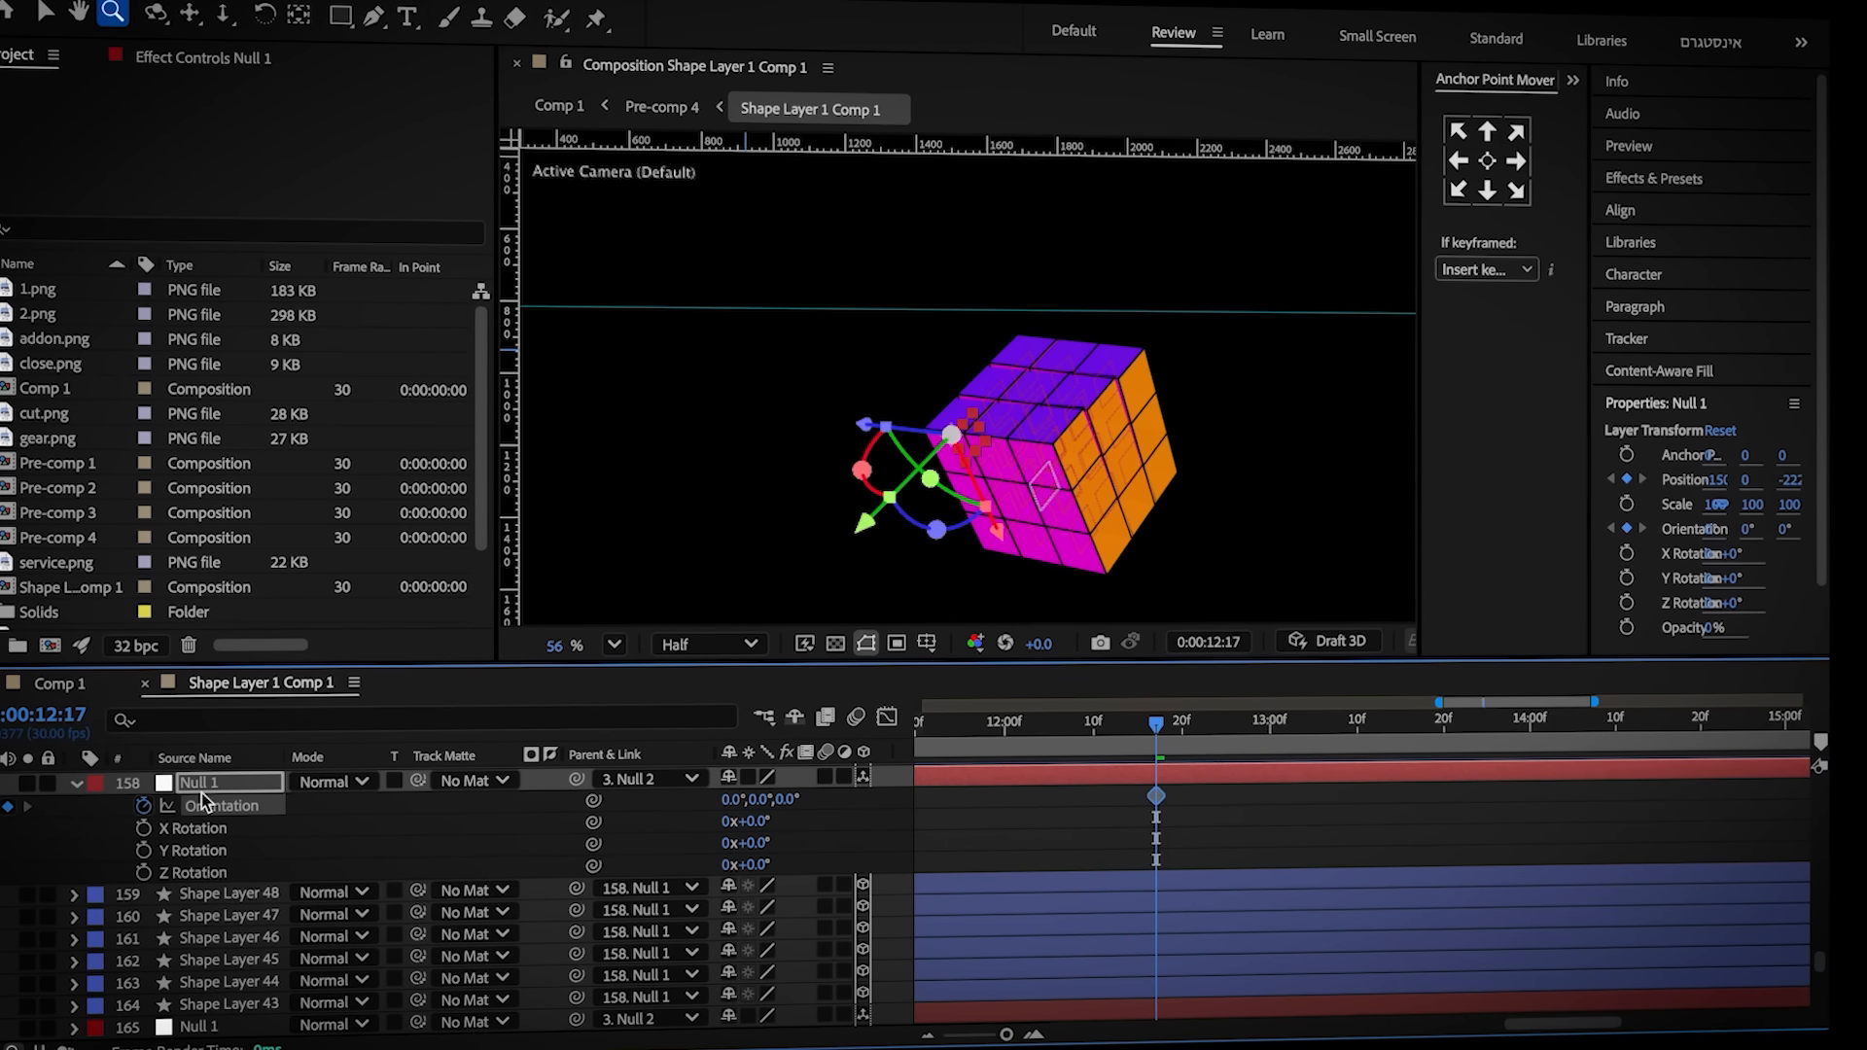
{"action": "key", "text": "u"}
{"action": "left_click", "coordinate": [1196, 812]}
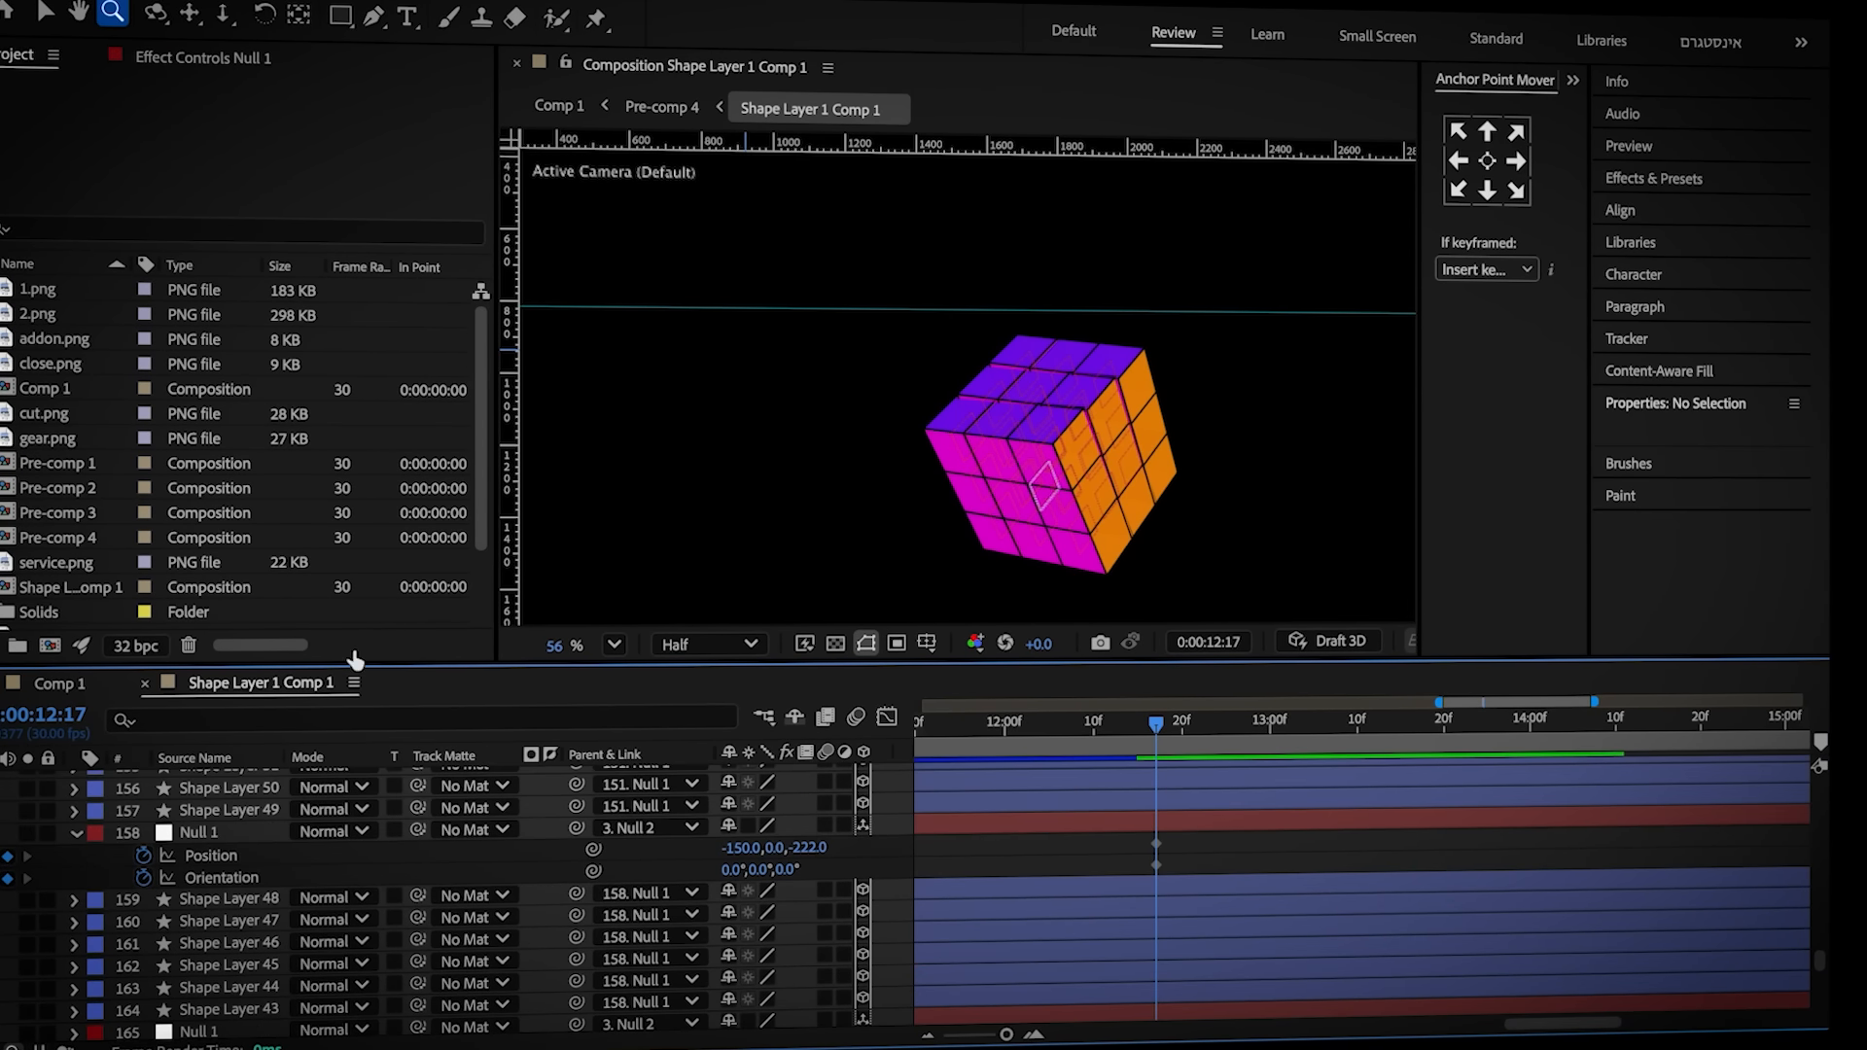
At 0:00:13:01, move layer 158's Null 1 beside the first orange piece and rotate it to about 34°, 348°, 334°
{"action": "left_click", "coordinate": [49, 686]}
{"action": "left_click_drag", "start_coordinate": [1436, 743], "coordinate": [1431, 744]}
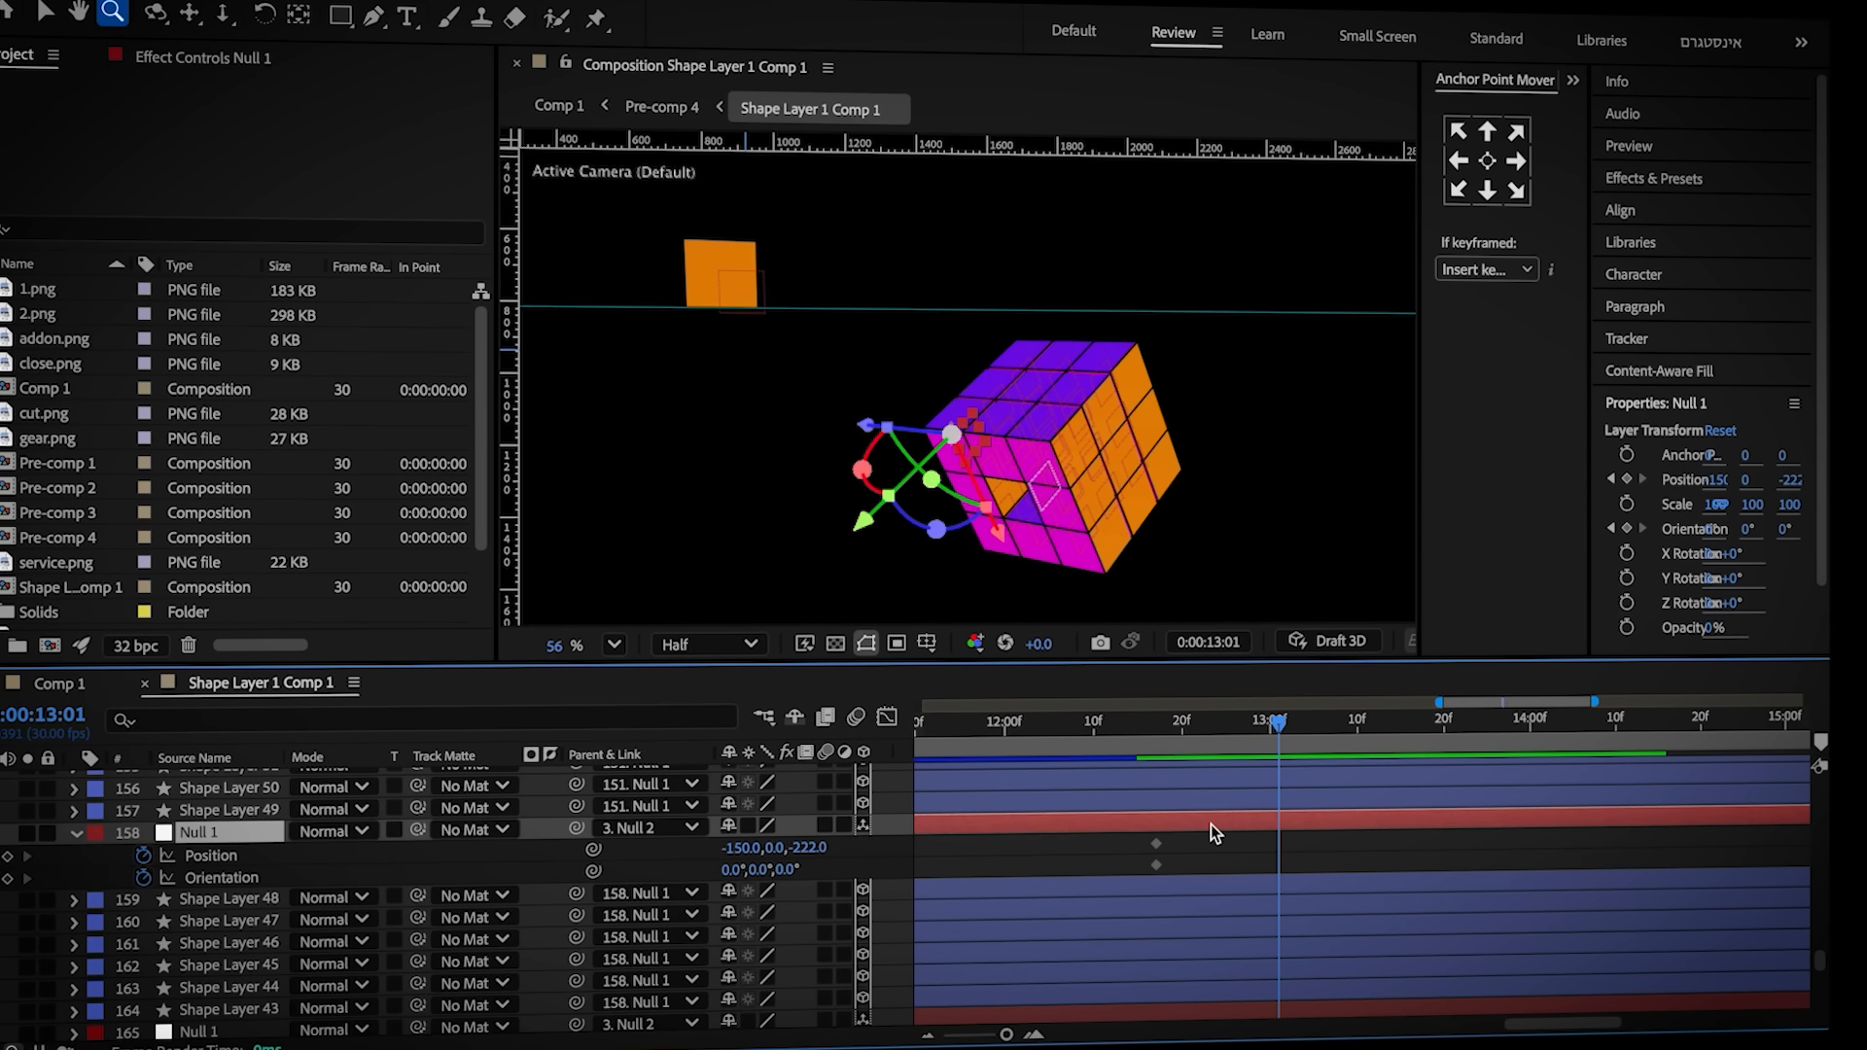
{"action": "left_click", "coordinate": [1210, 824]}
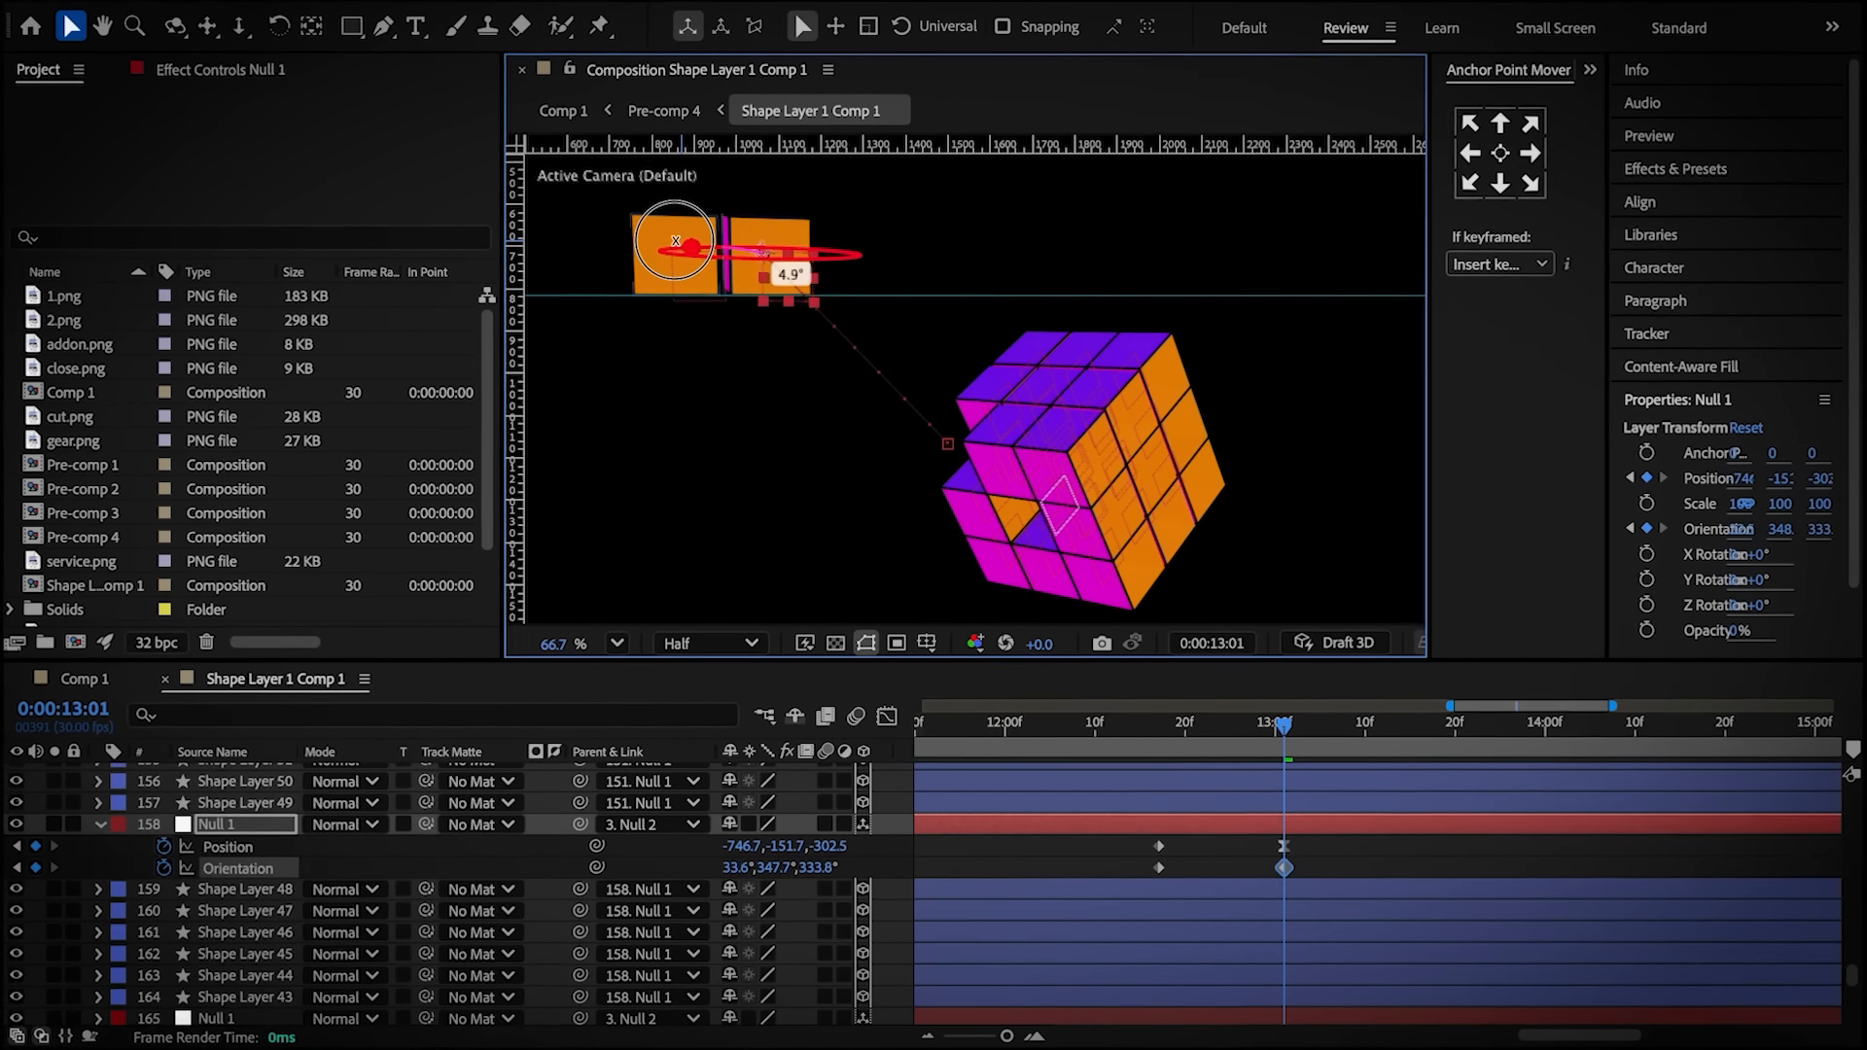
{"action": "left_click_drag", "start_coordinate": [675, 240], "coordinate": [627, 254]}
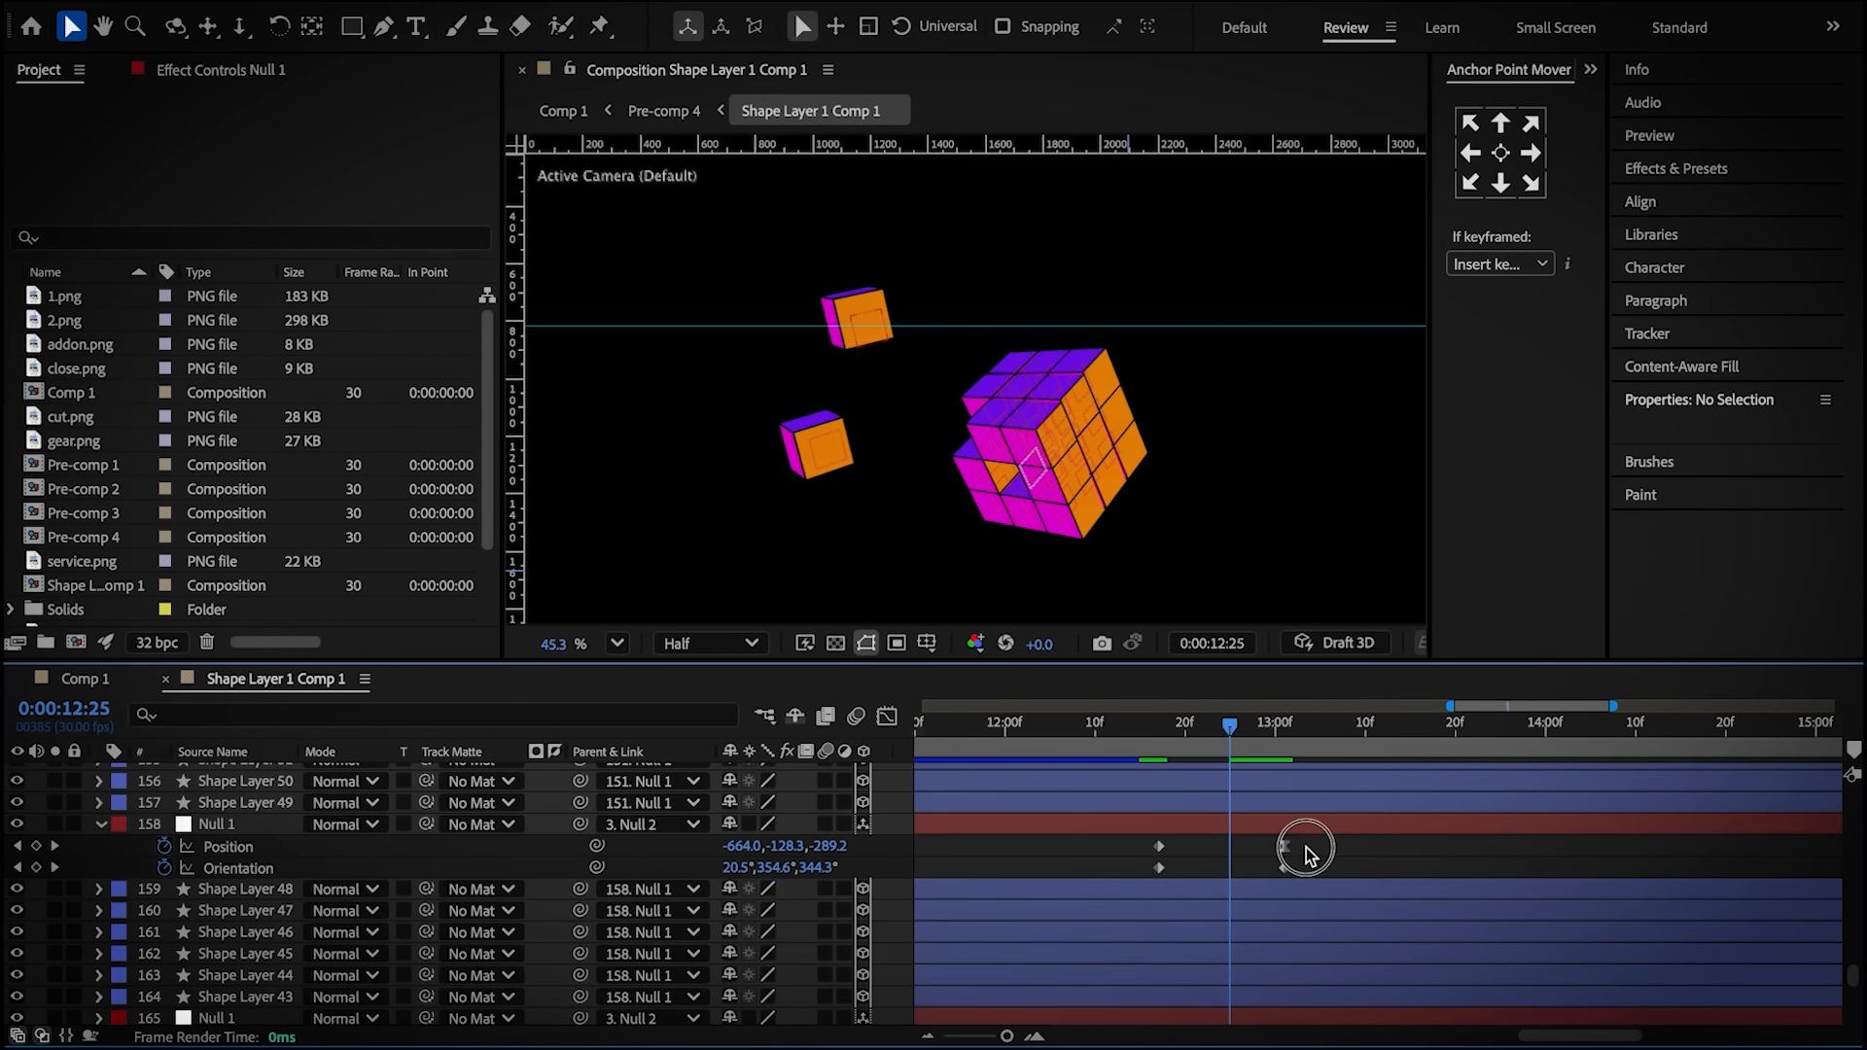
Ease layer 158's Null 1 Position keyframes and adjust the incoming speed influence of the last one in the Graph Editor
{"action": "left_click_drag", "start_coordinate": [1300, 854], "coordinate": [1108, 850]}
{"action": "key", "text": "shift+F3"}
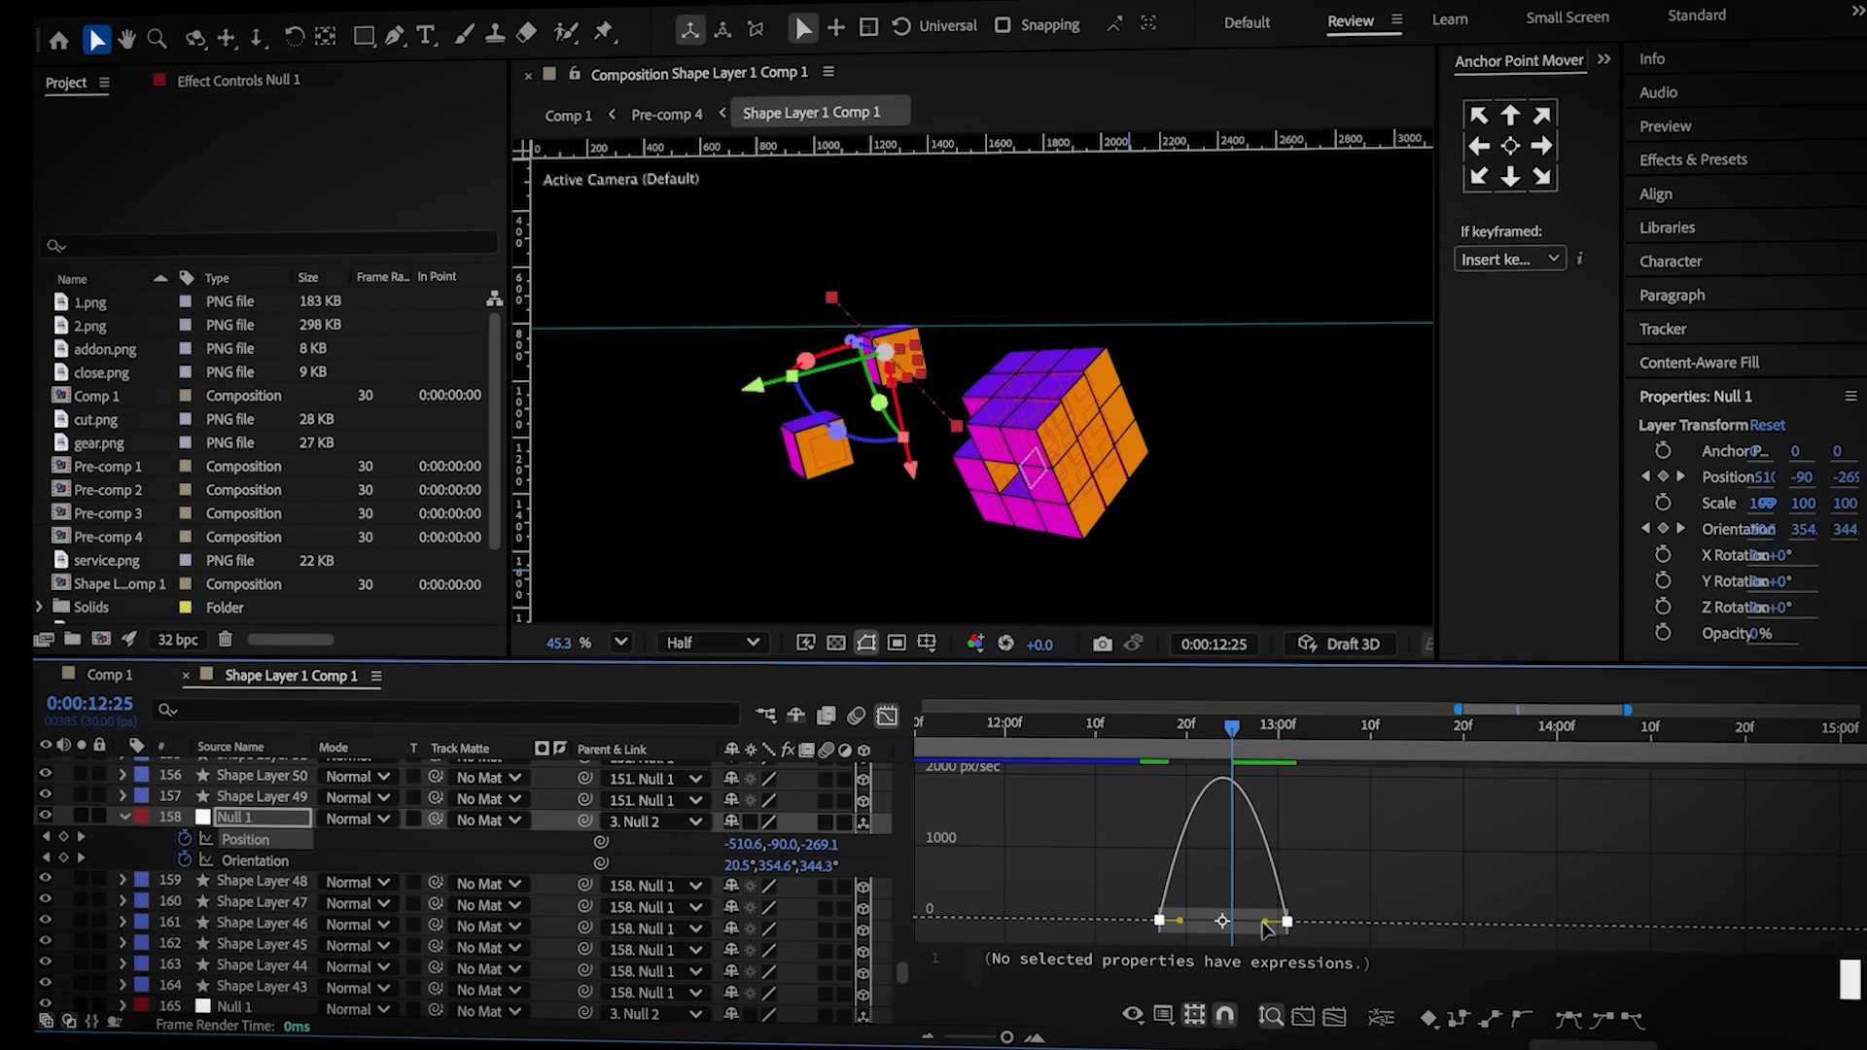
{"action": "mouse_move", "coordinate": [1266, 924]}
{"action": "left_mouse_down"}
{"action": "mouse_move", "coordinate": [1205, 930]}
{"action": "mouse_move", "coordinate": [1240, 933]}
{"action": "left_mouse_up"}
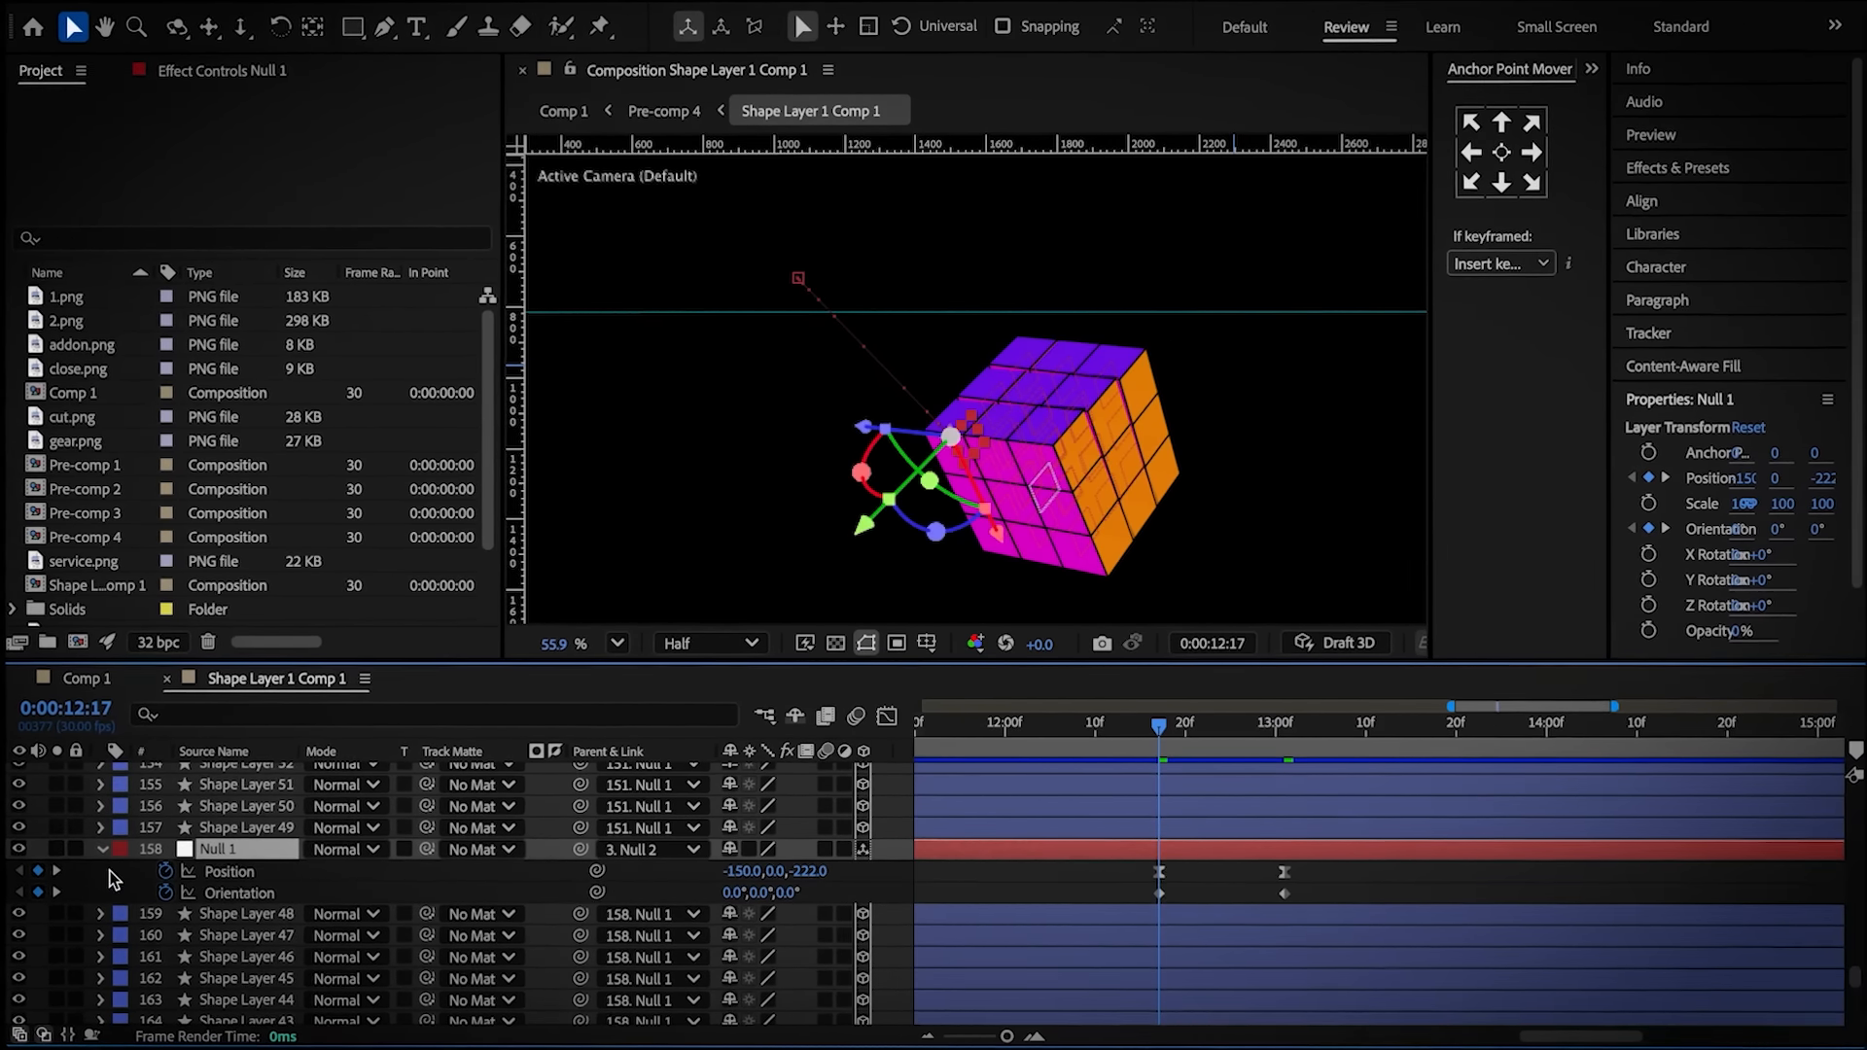
Keyframe layer 158's Null 1 Scale at 0:00:12:17 and set it to 102% at 0:00:13:01
{"action": "key", "text": "s"}
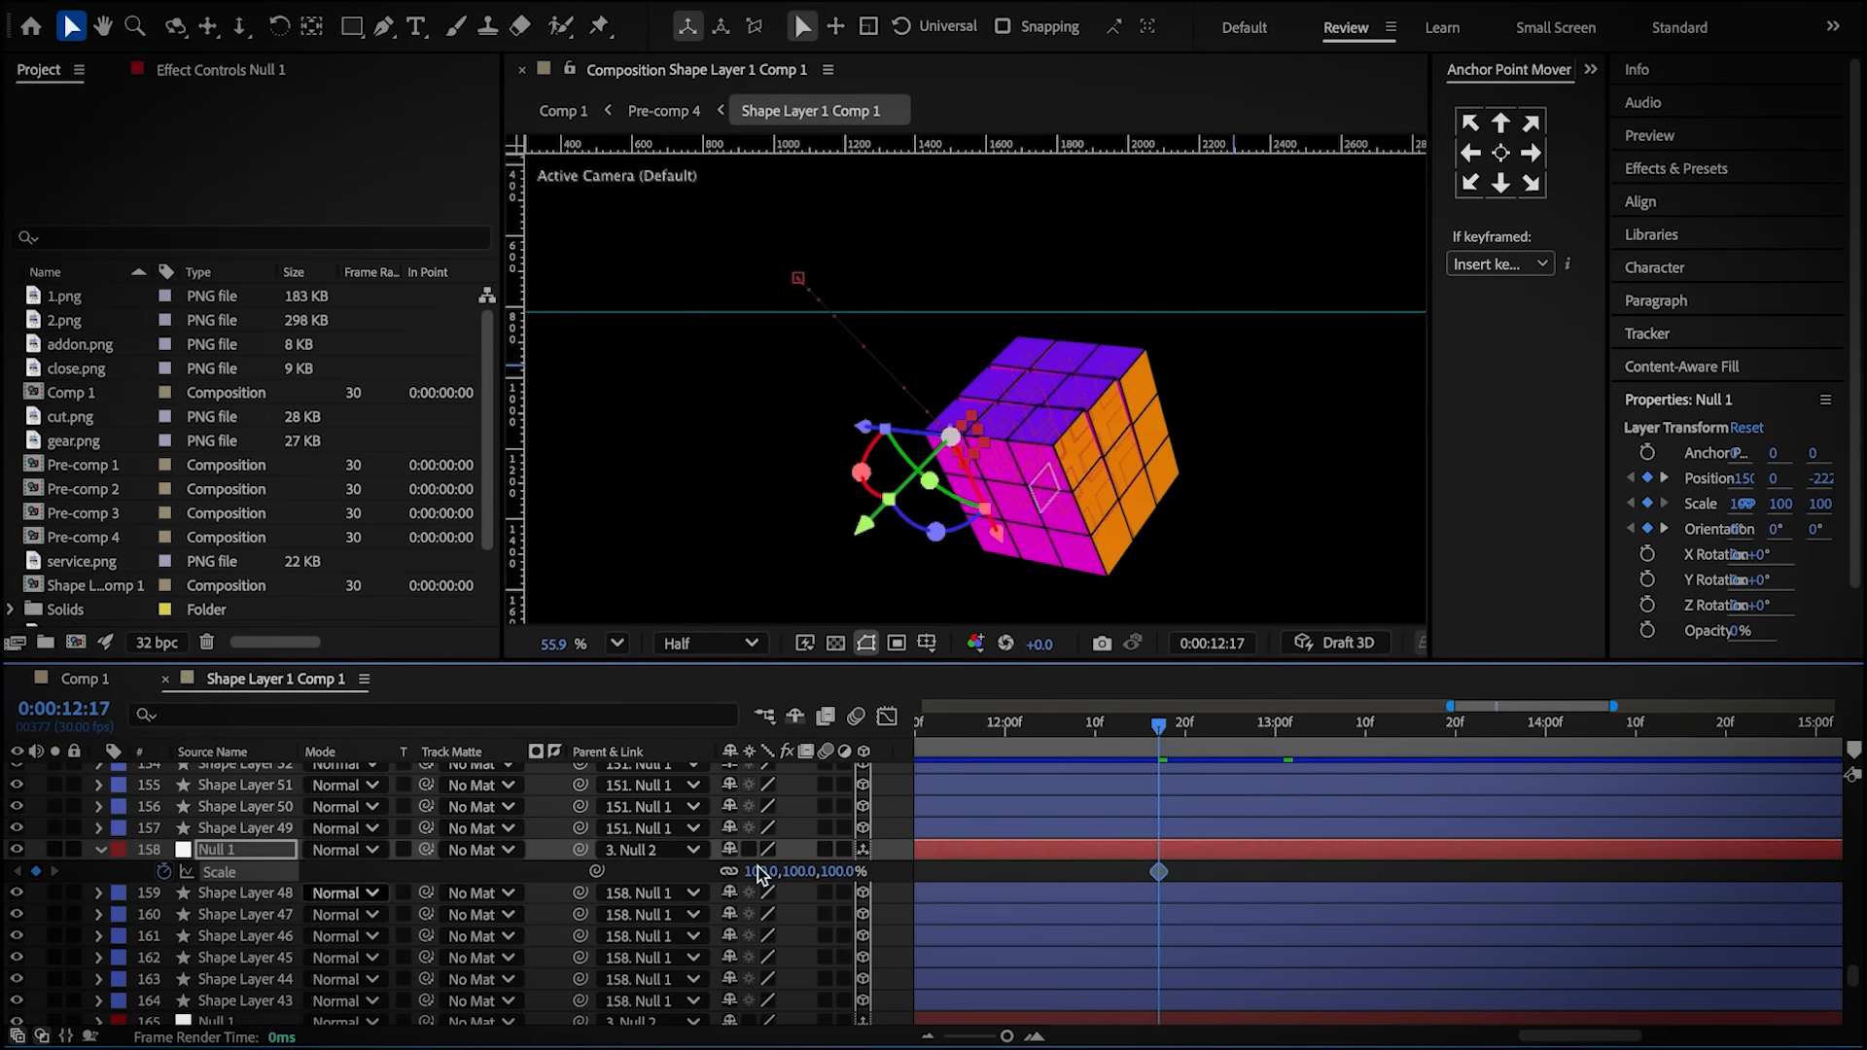
{"action": "key", "text": "u"}
{"action": "left_click", "coordinate": [1227, 893]}
{"action": "left_click_drag", "start_coordinate": [1224, 747], "coordinate": [1286, 770]}
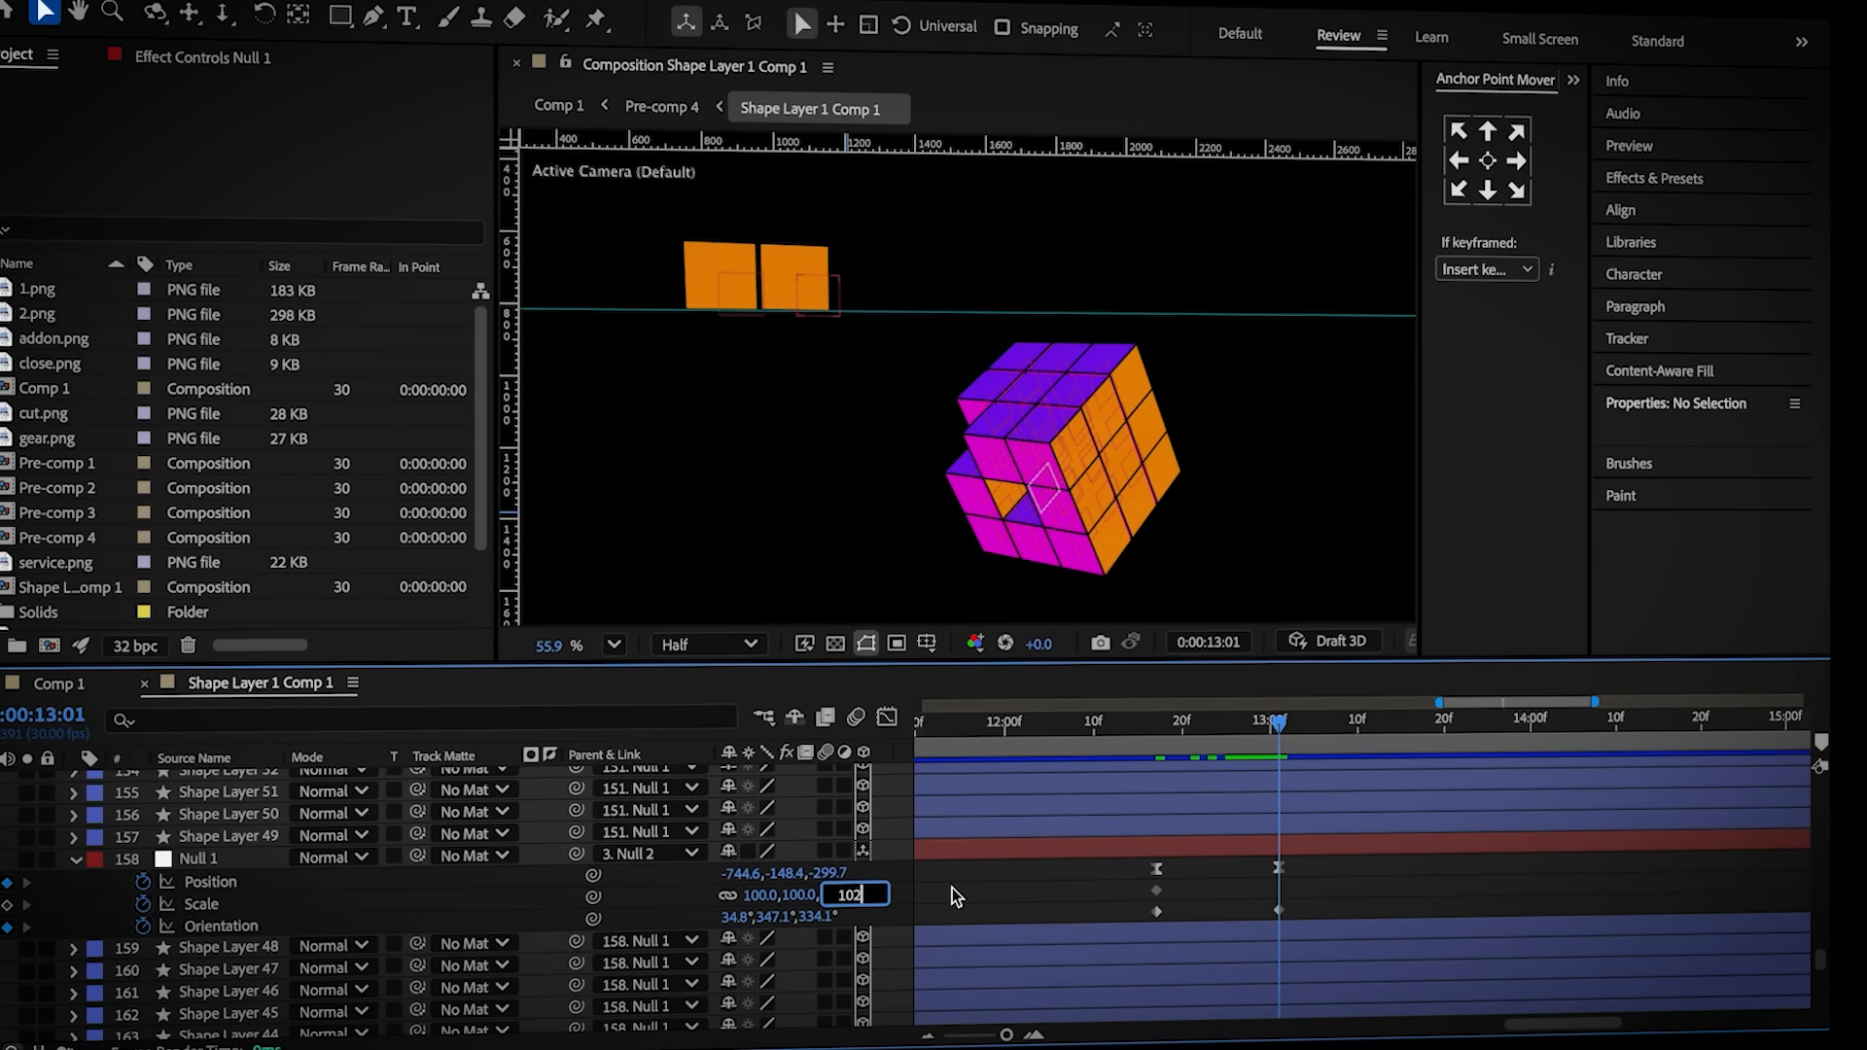
{"action": "key", "text": "Return"}
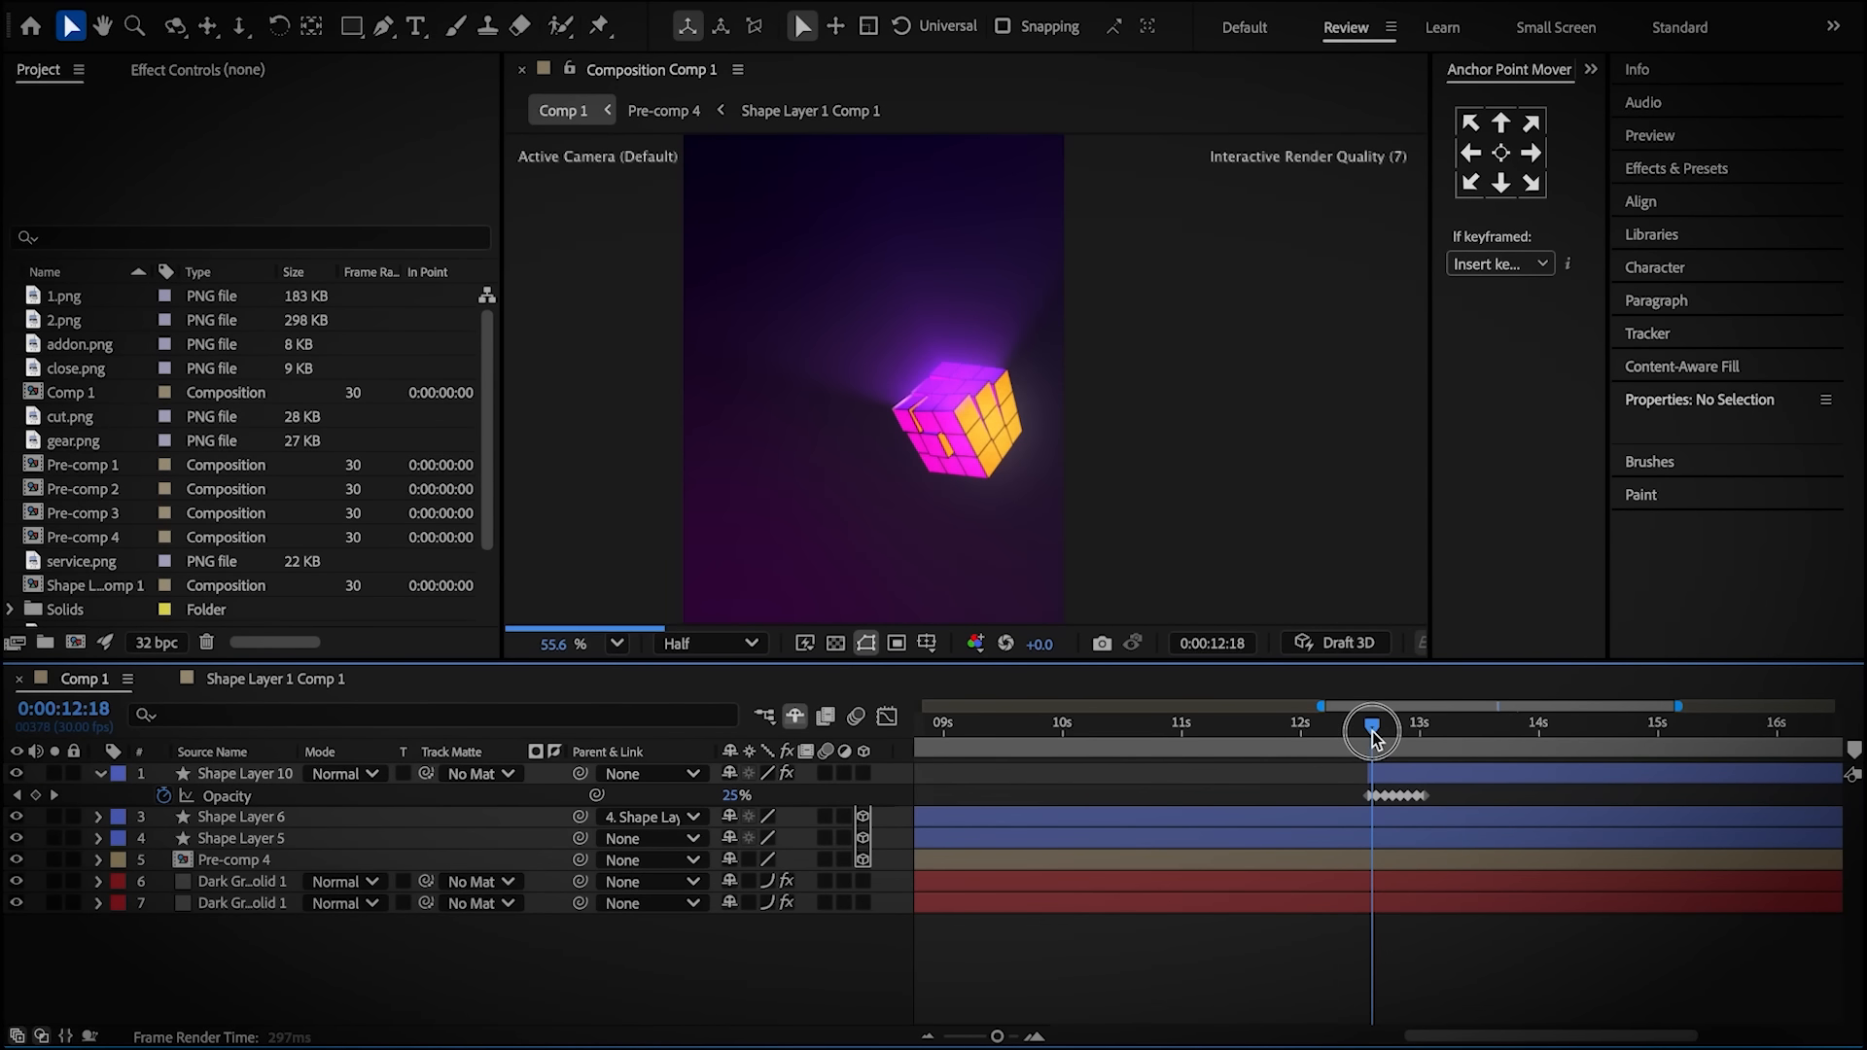
Set Position, Orientation and Scale keyframes for Null 1 on layer 116 at 0:00:12:17 in Shape Layer 1 Comp 1
{"action": "left_click", "coordinate": [284, 678]}
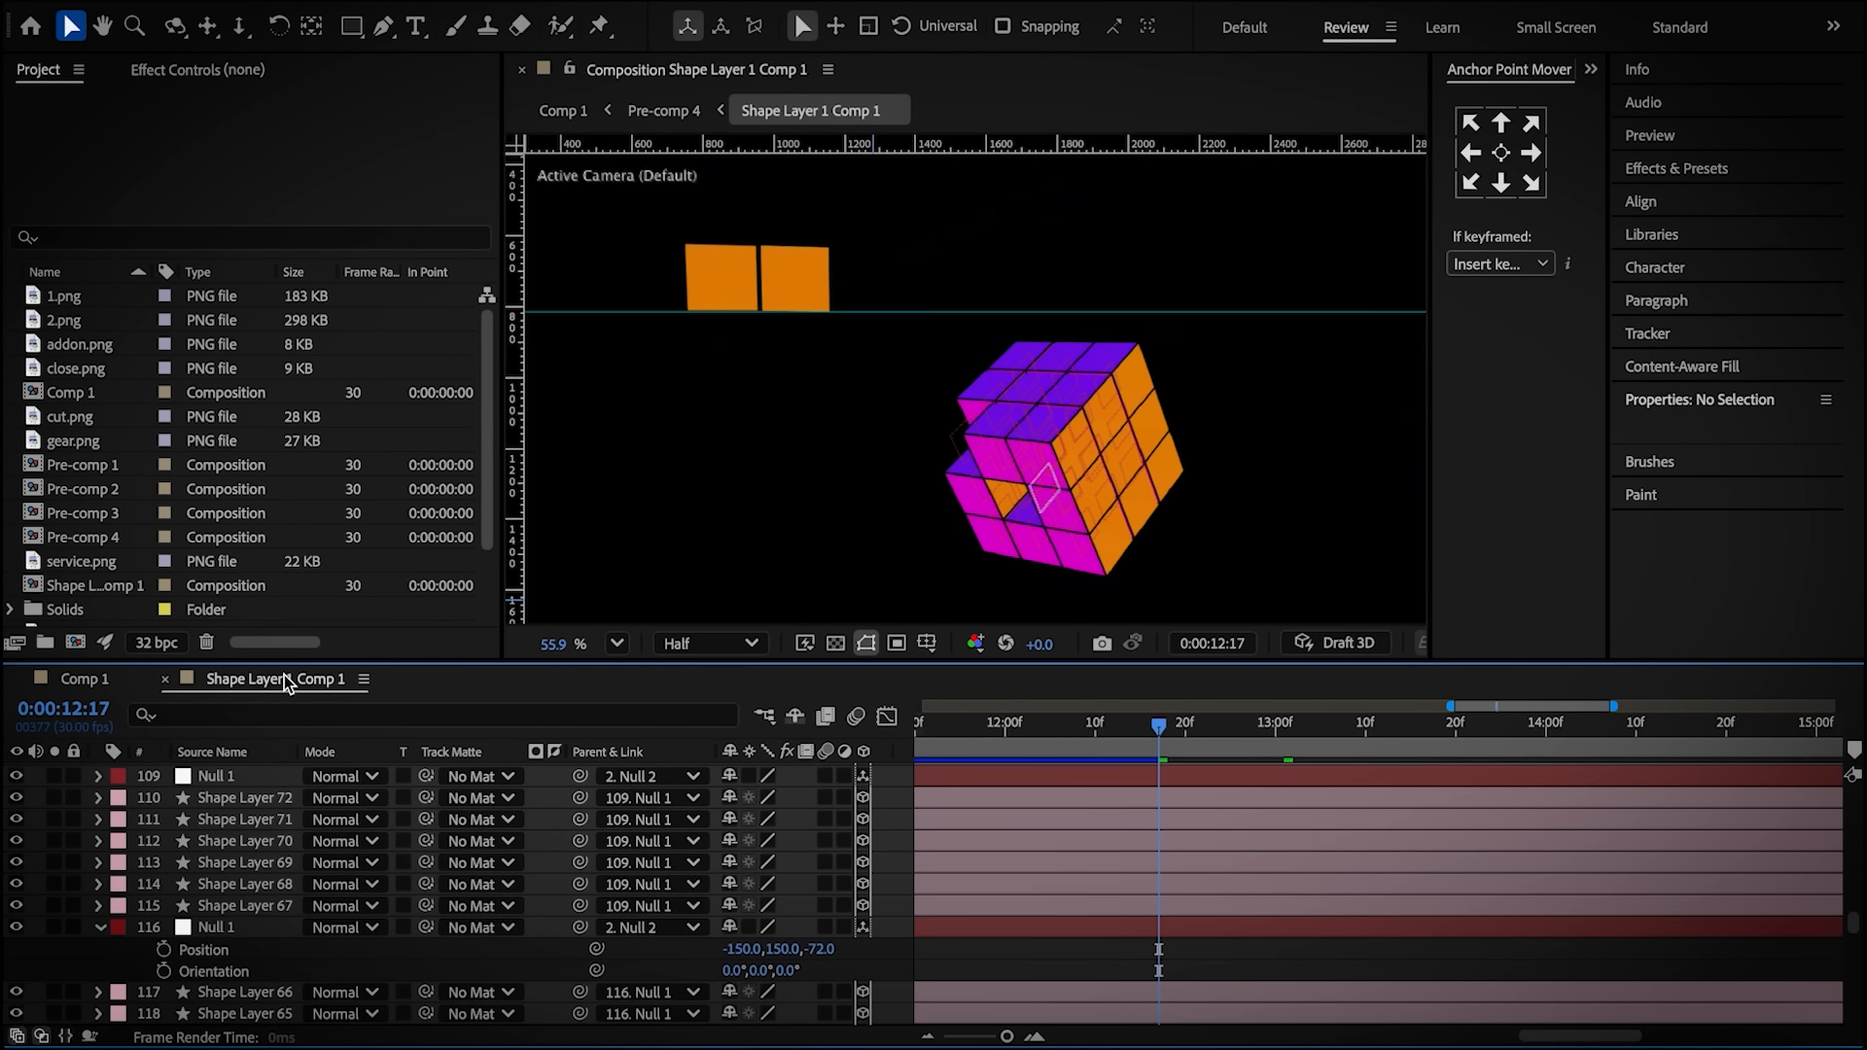
{"action": "left_click", "coordinate": [1148, 930]}
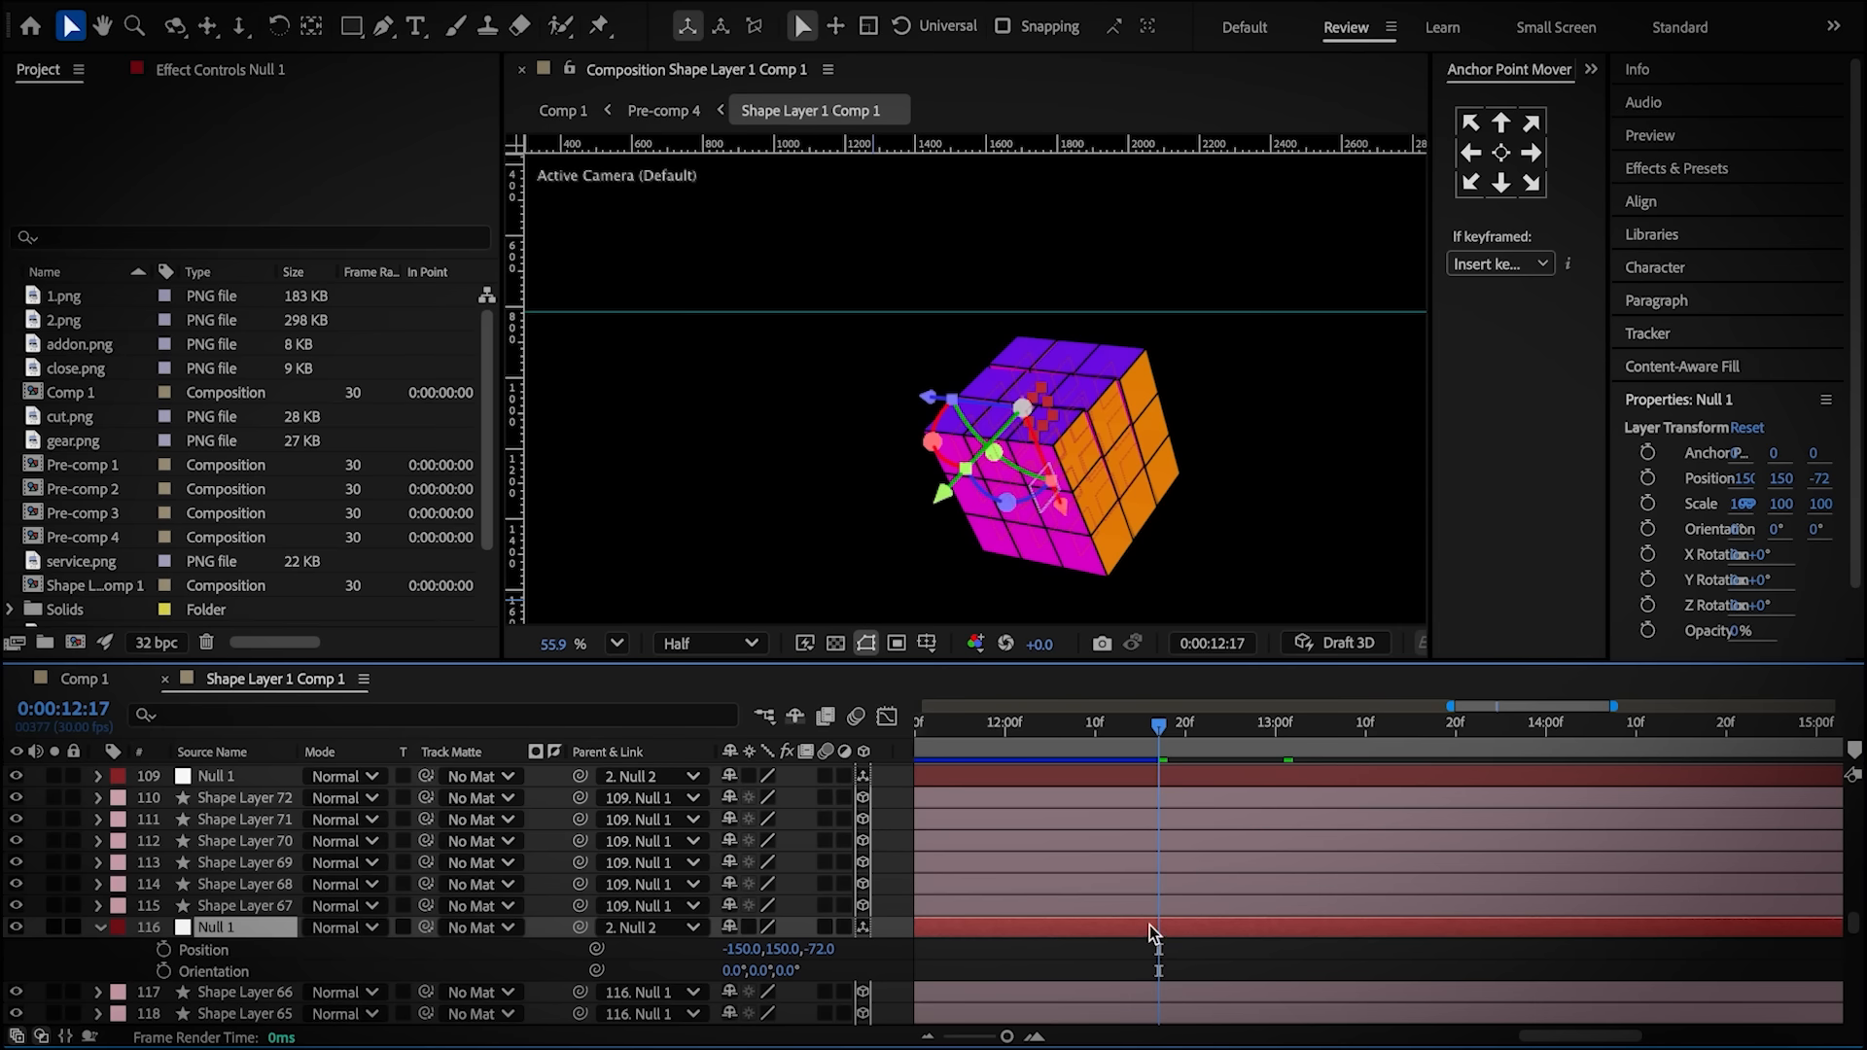
{"action": "key", "text": "alt+shift+p"}
{"action": "key", "text": "r"}
{"action": "left_click", "coordinate": [153, 959]}
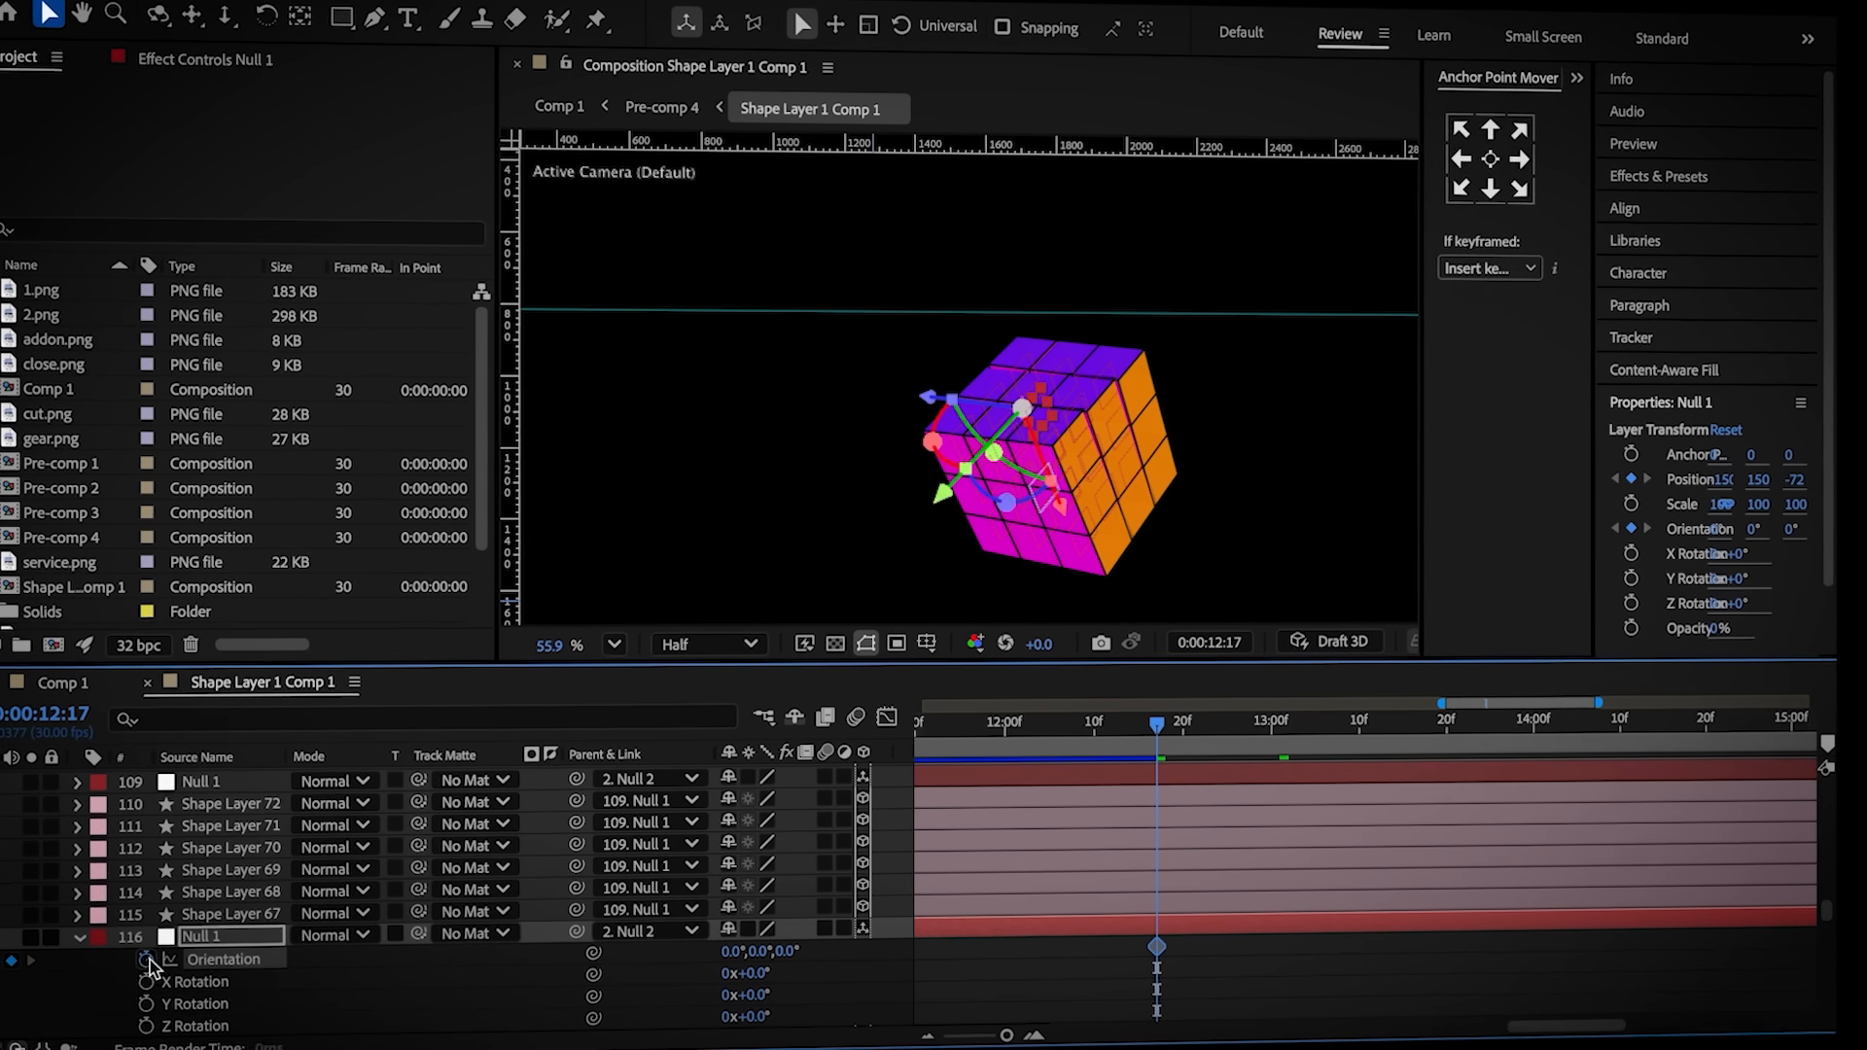
{"action": "key", "text": "s"}
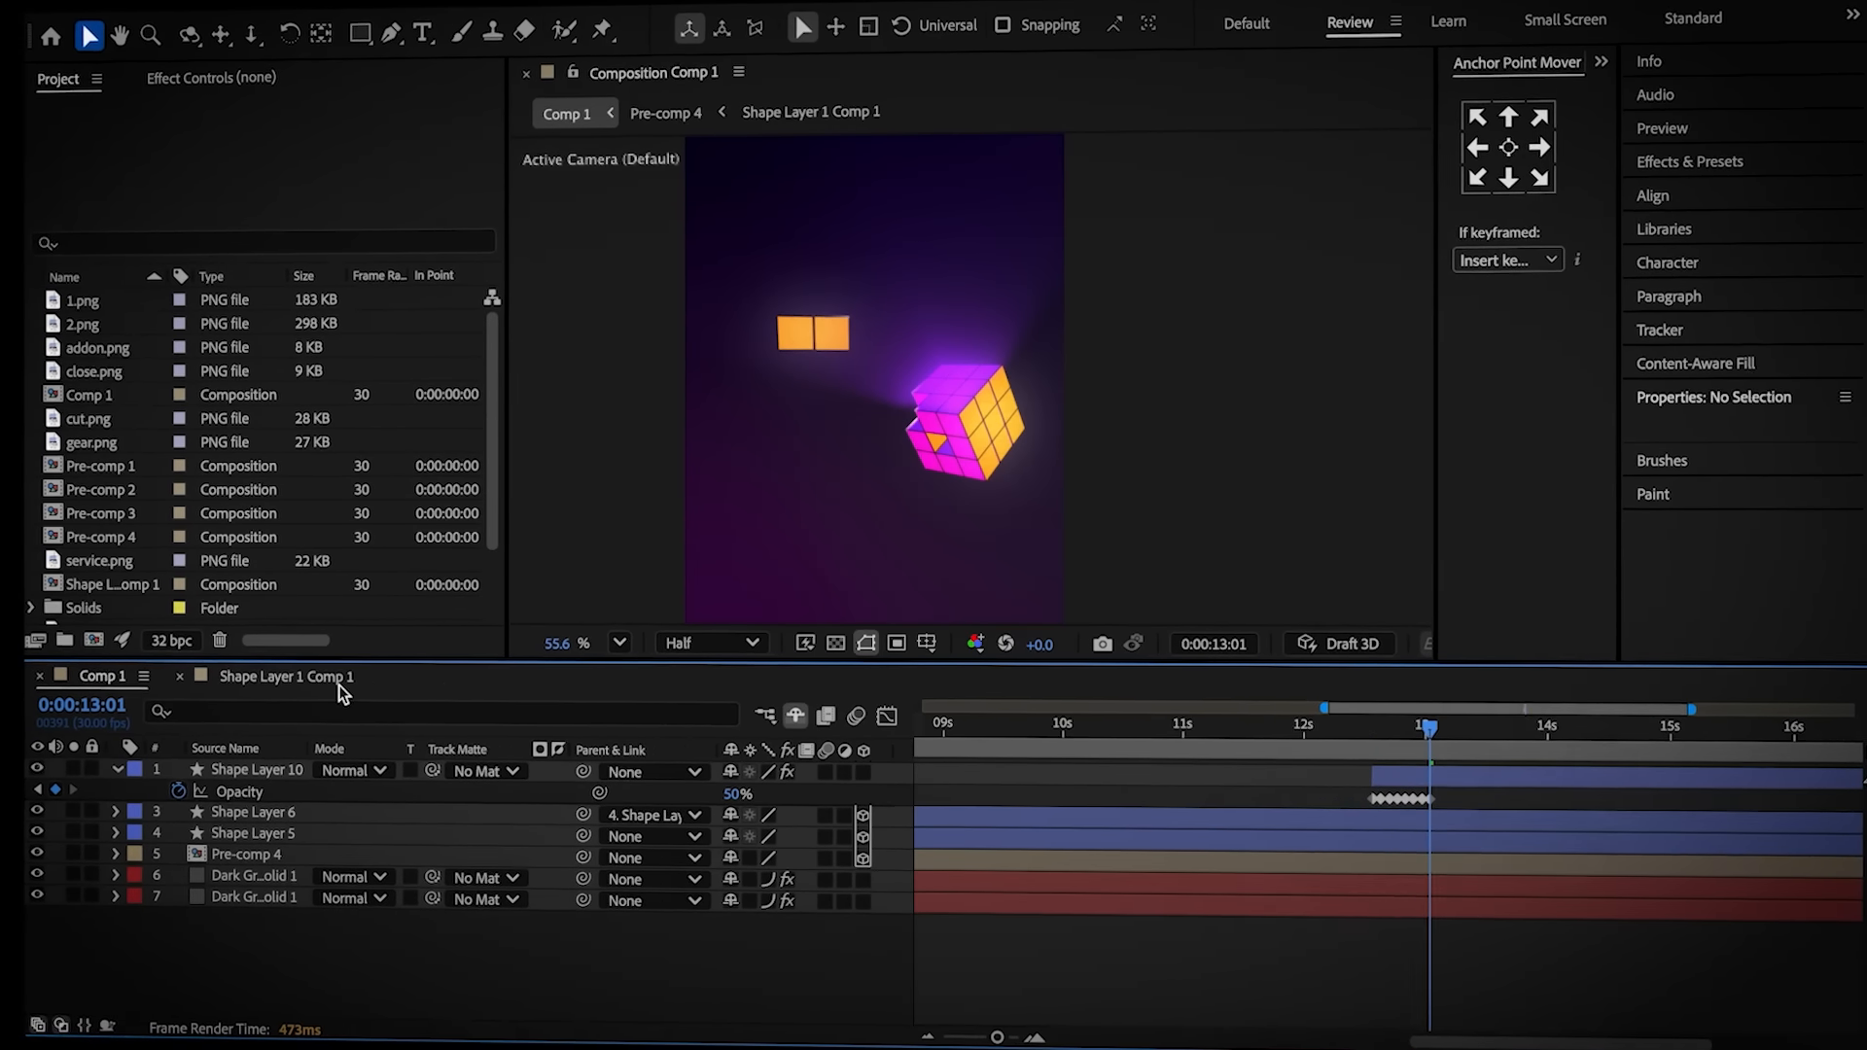
Paste the copied keyframes onto layer 116's Null 1 at 0:00:13:01 and move it beside the second orange piece
{"action": "left_click", "coordinate": [340, 692]}
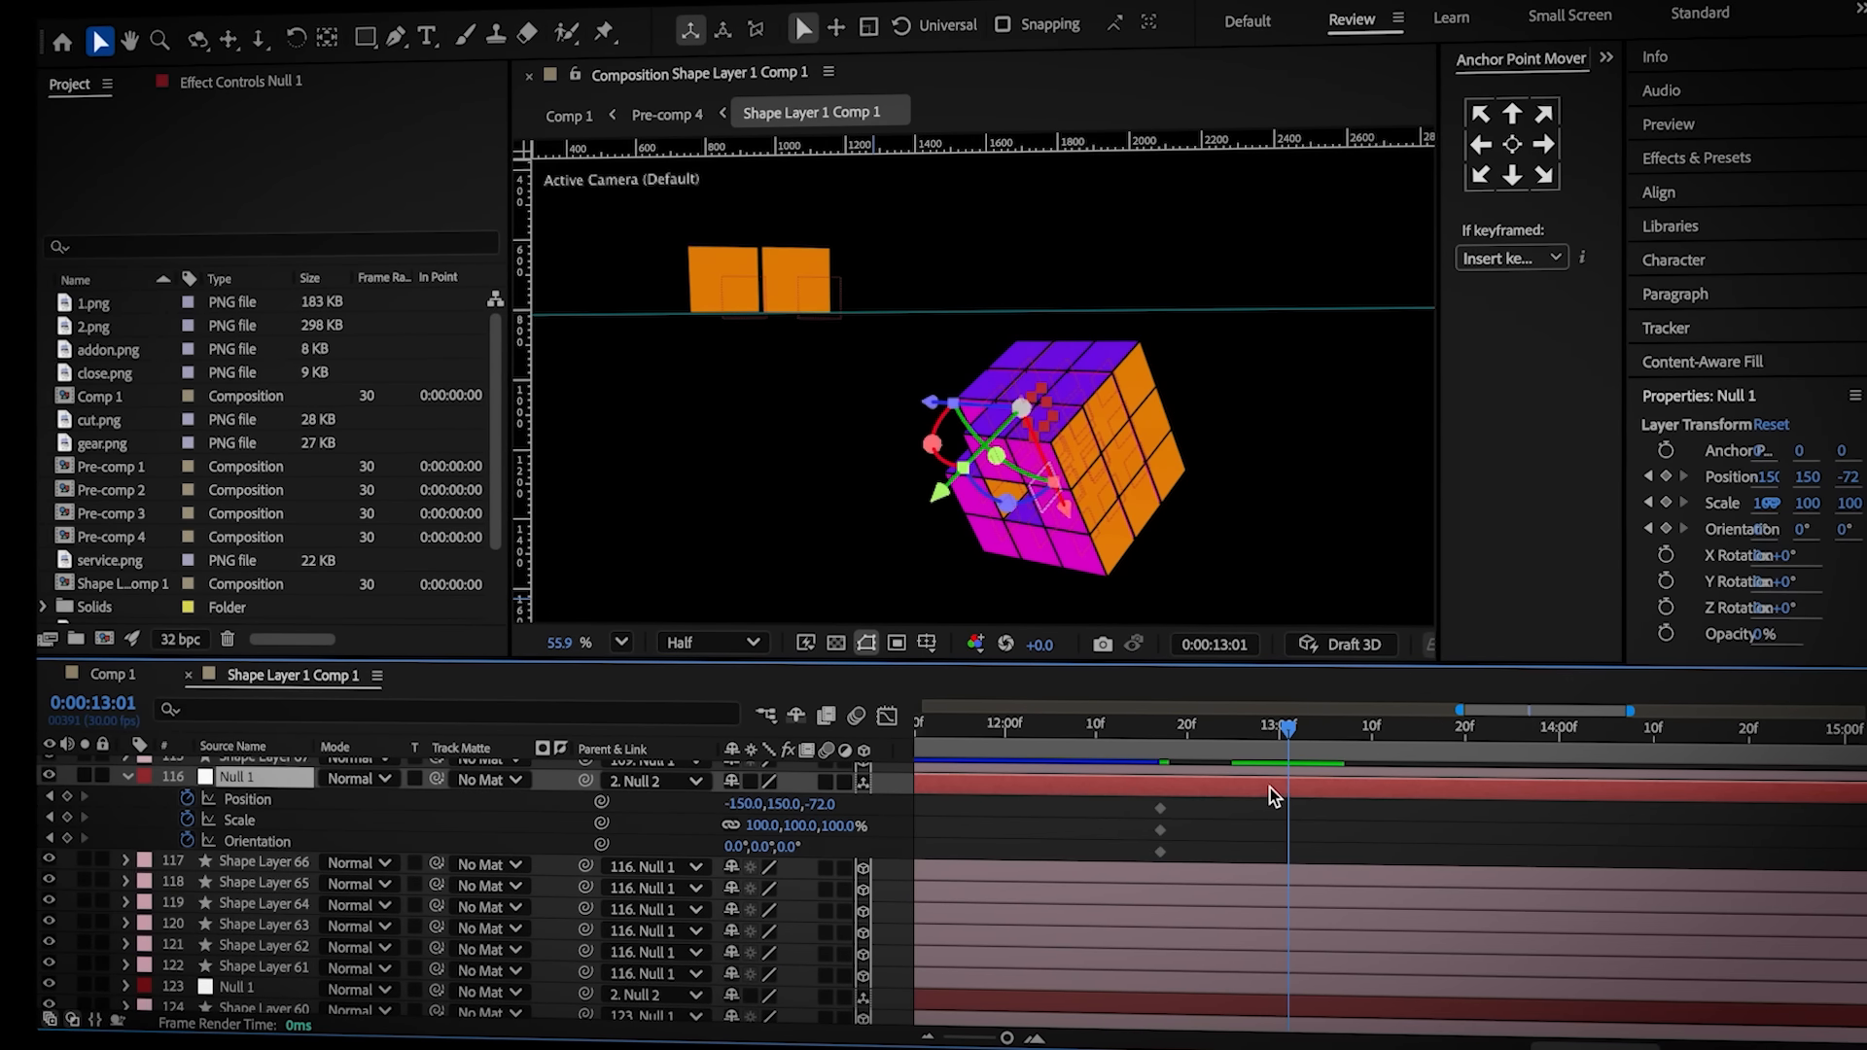
{"action": "key", "text": "ctrl+v"}
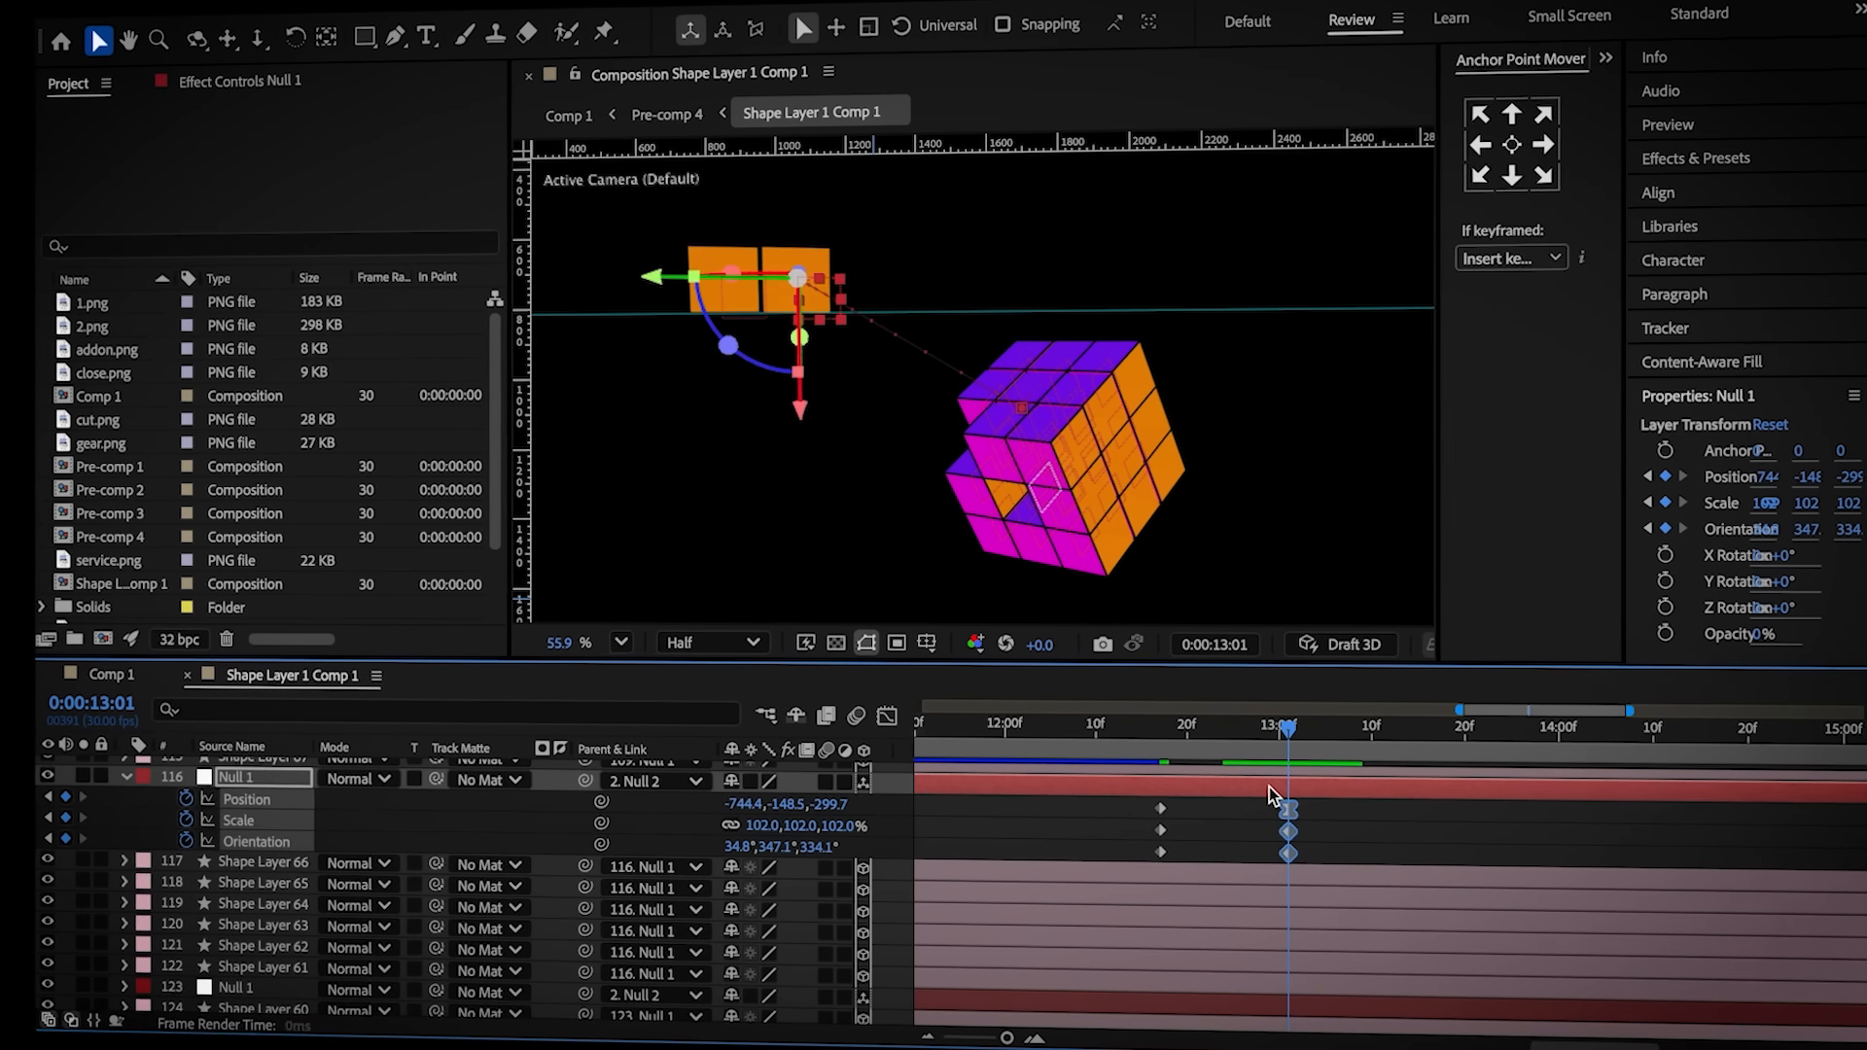
{"action": "left_click_drag", "start_coordinate": [665, 284], "coordinate": [731, 294]}
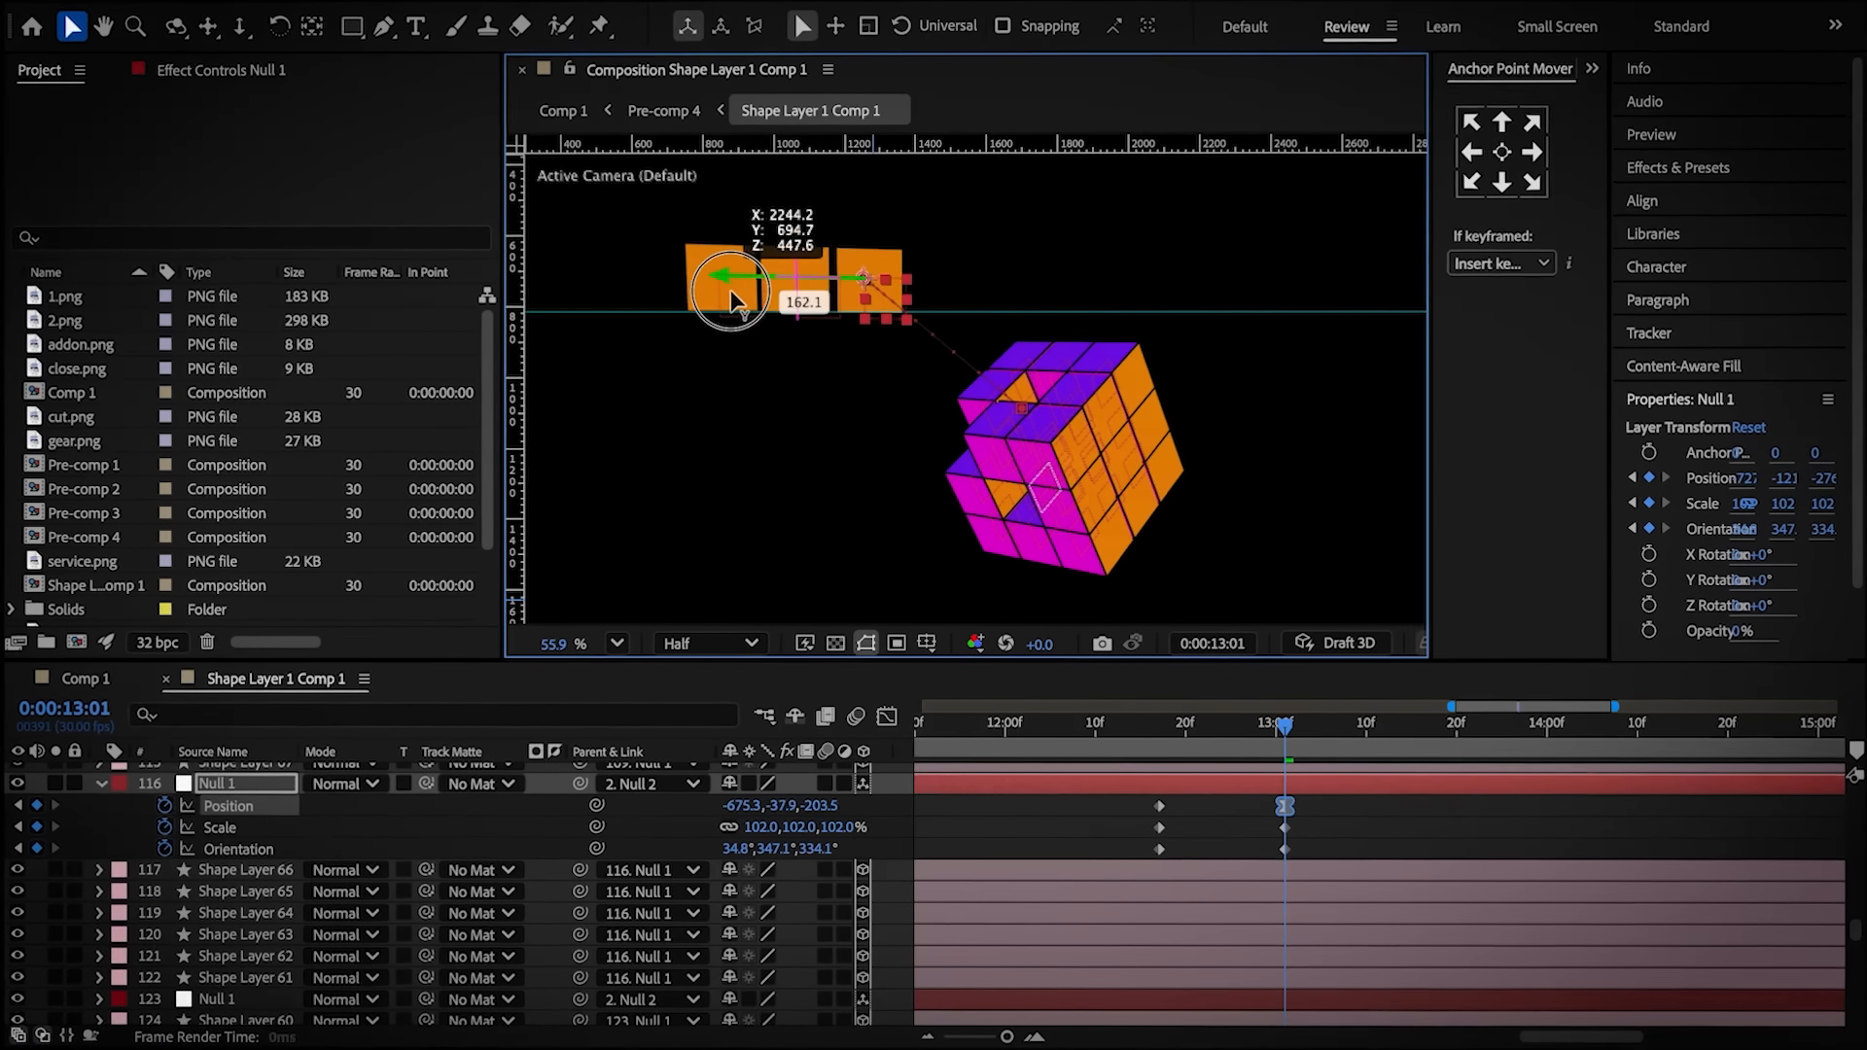
Rotate layer 116's Null 1 about 180° so its blue face shows and set its Scale to 108%
{"action": "left_click_drag", "start_coordinate": [860, 344], "coordinate": [846, 315]}
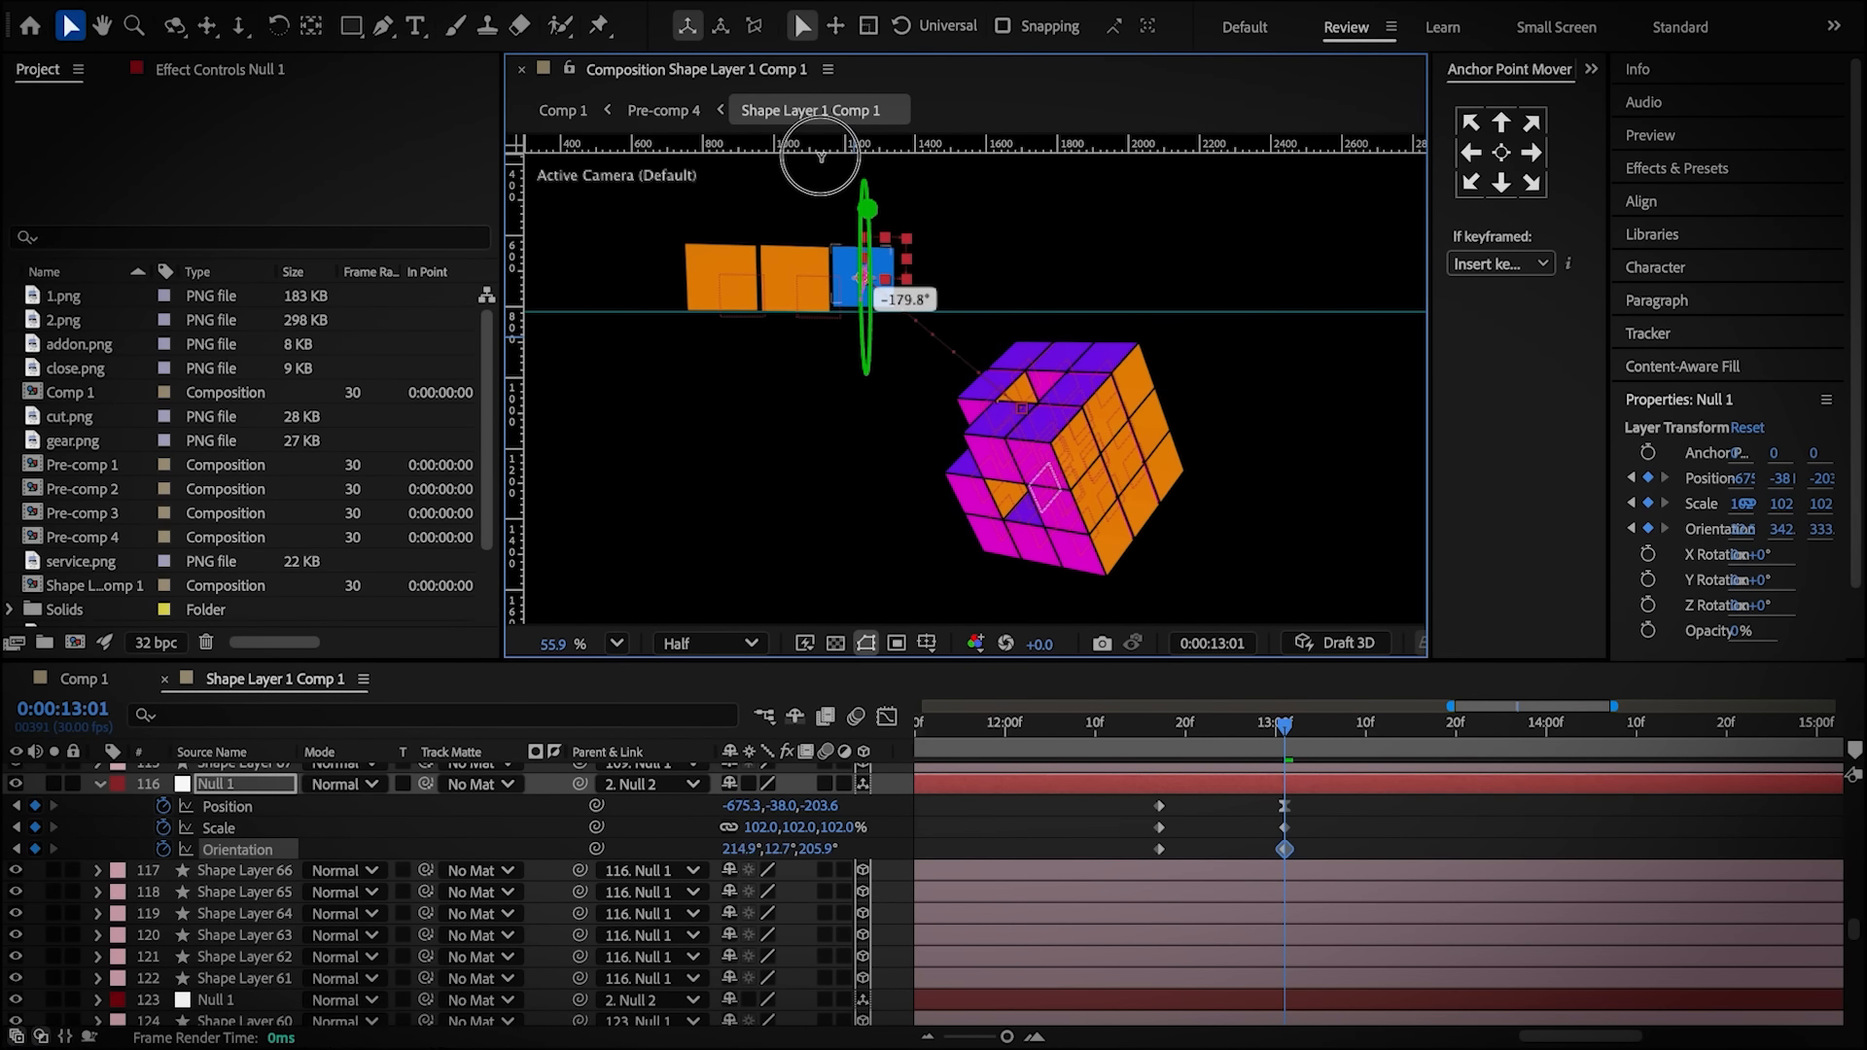
{"action": "left_click_drag", "start_coordinate": [820, 156], "coordinate": [844, 181]}
{"action": "left_click", "coordinate": [831, 838]}
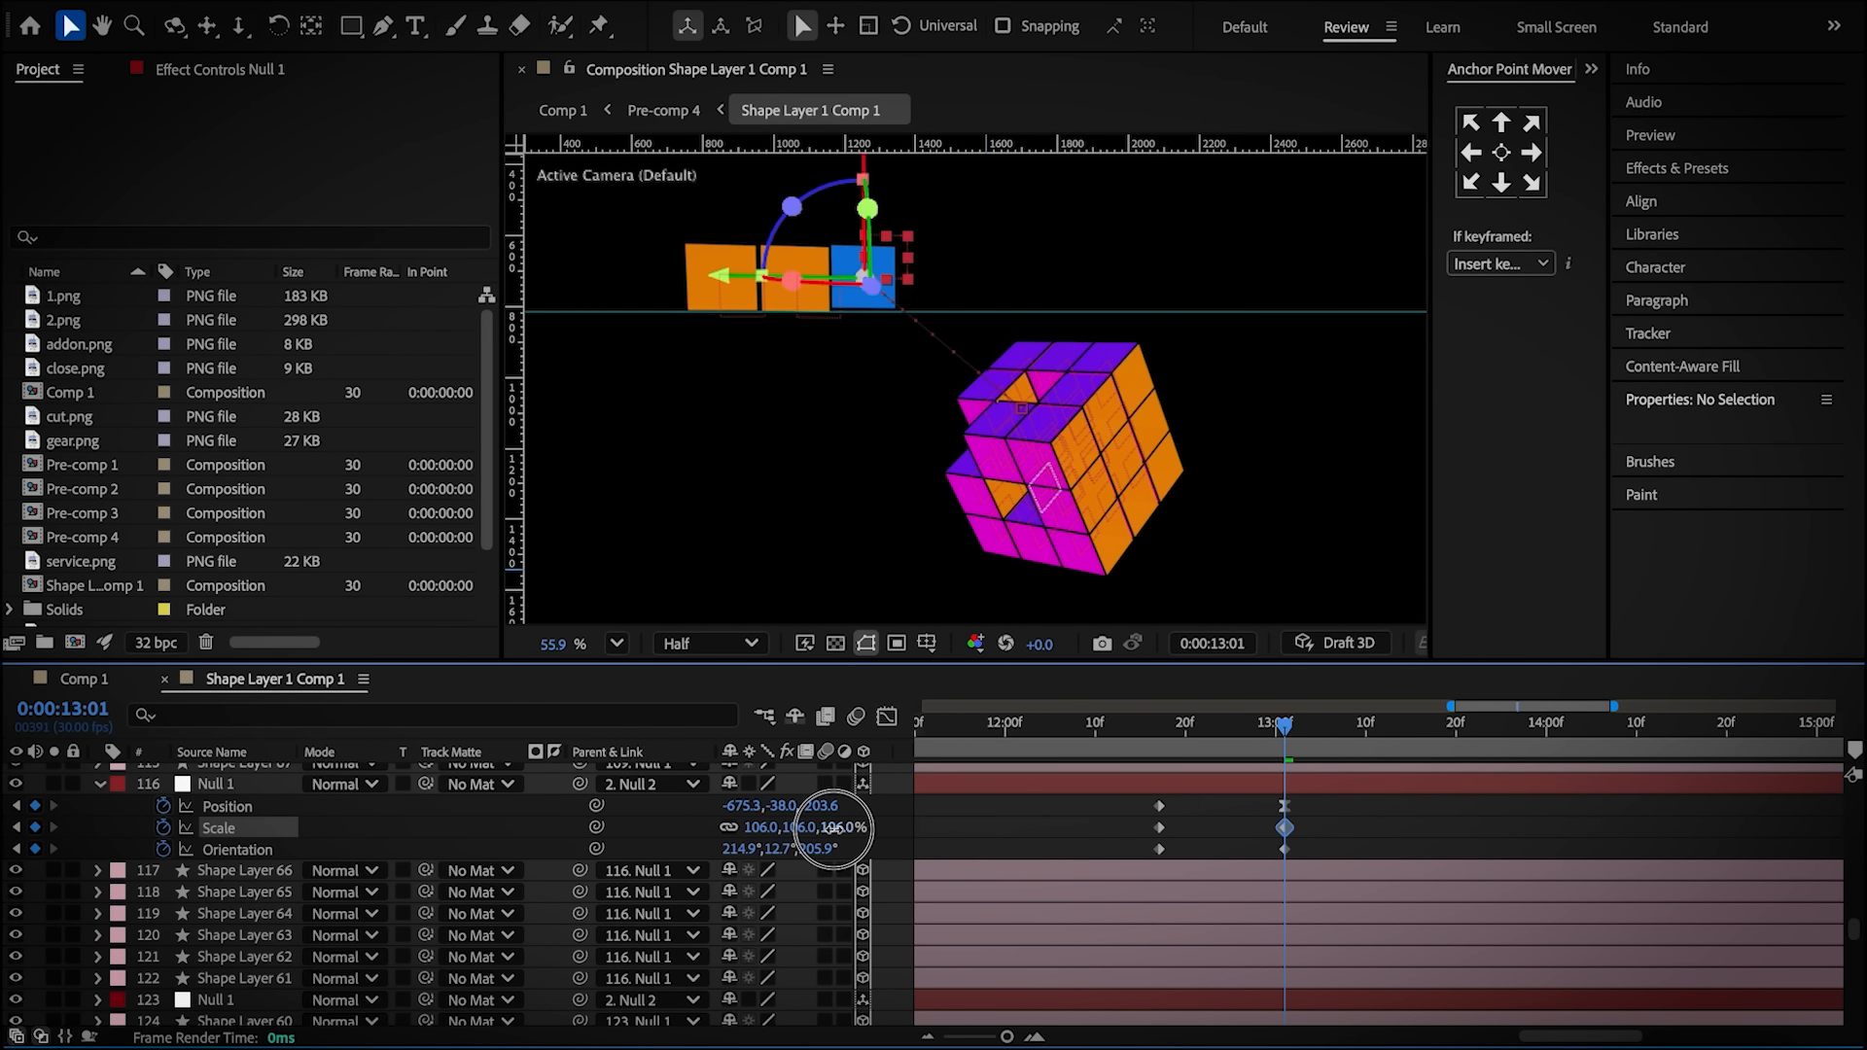
{"action": "left_click", "coordinate": [834, 828]}
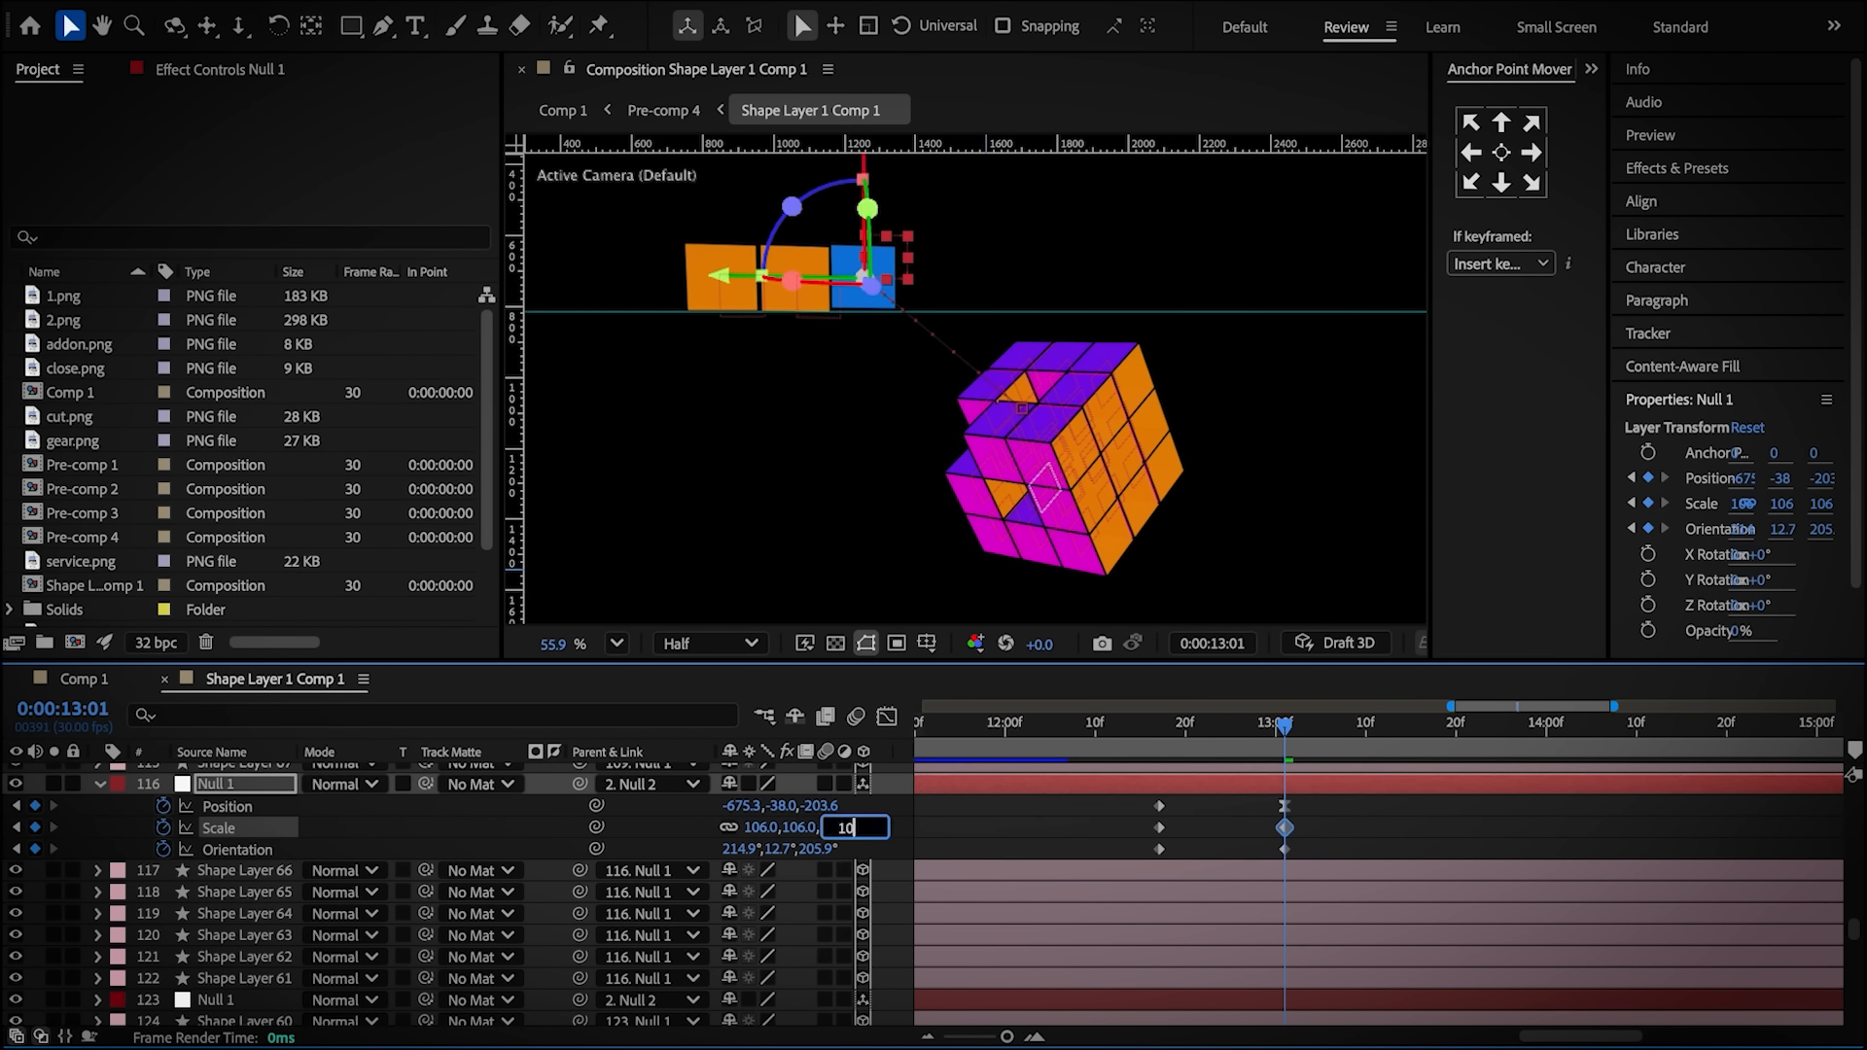
{"action": "left_click", "coordinate": [1304, 817]}
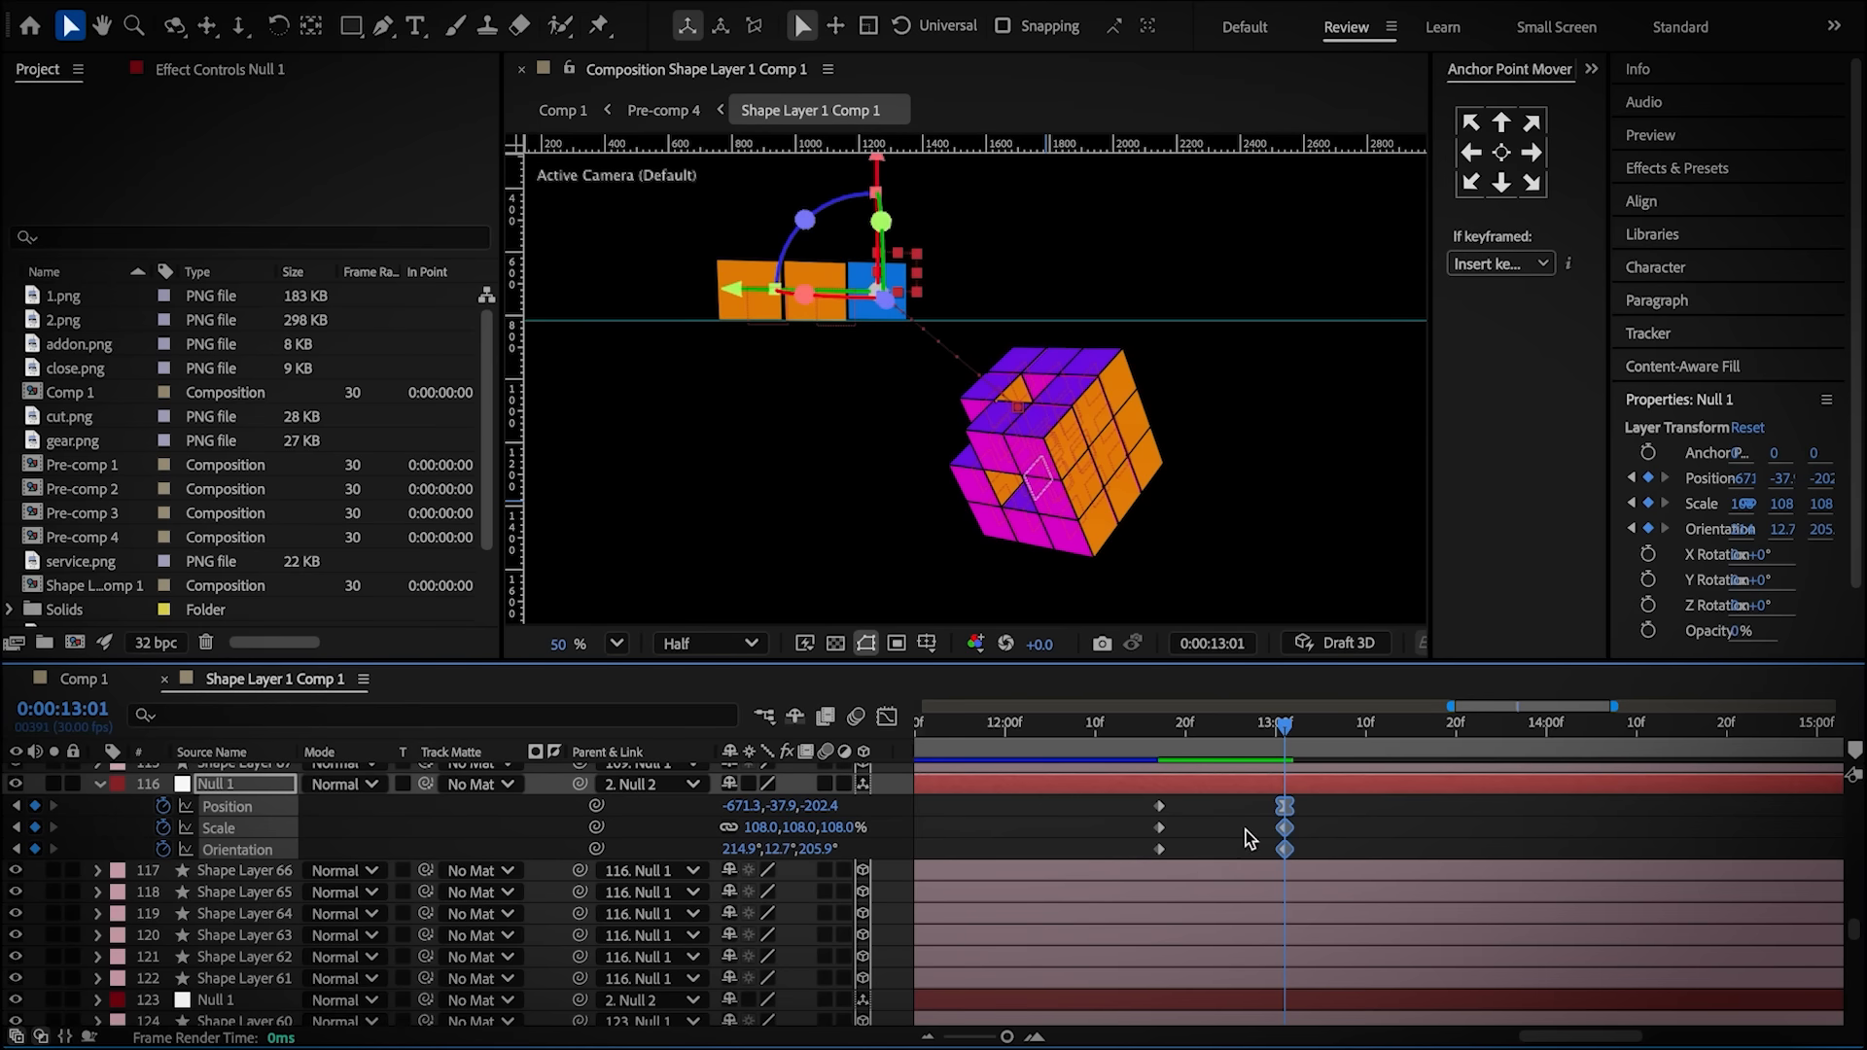
Copy layer 116's keyframes at 0:00:13:01 and keyframe Position, Orientation and Scale for layer 95's Null 1 at 0:00:12:17
{"action": "key", "text": "c"}
{"action": "left_click_drag", "start_coordinate": [1179, 736], "coordinate": [1159, 739]}
{"action": "left_click", "coordinate": [1185, 826]}
{"action": "scroll", "coordinate": [1186, 817], "scroll_direction": "up", "scroll_amount": 8}
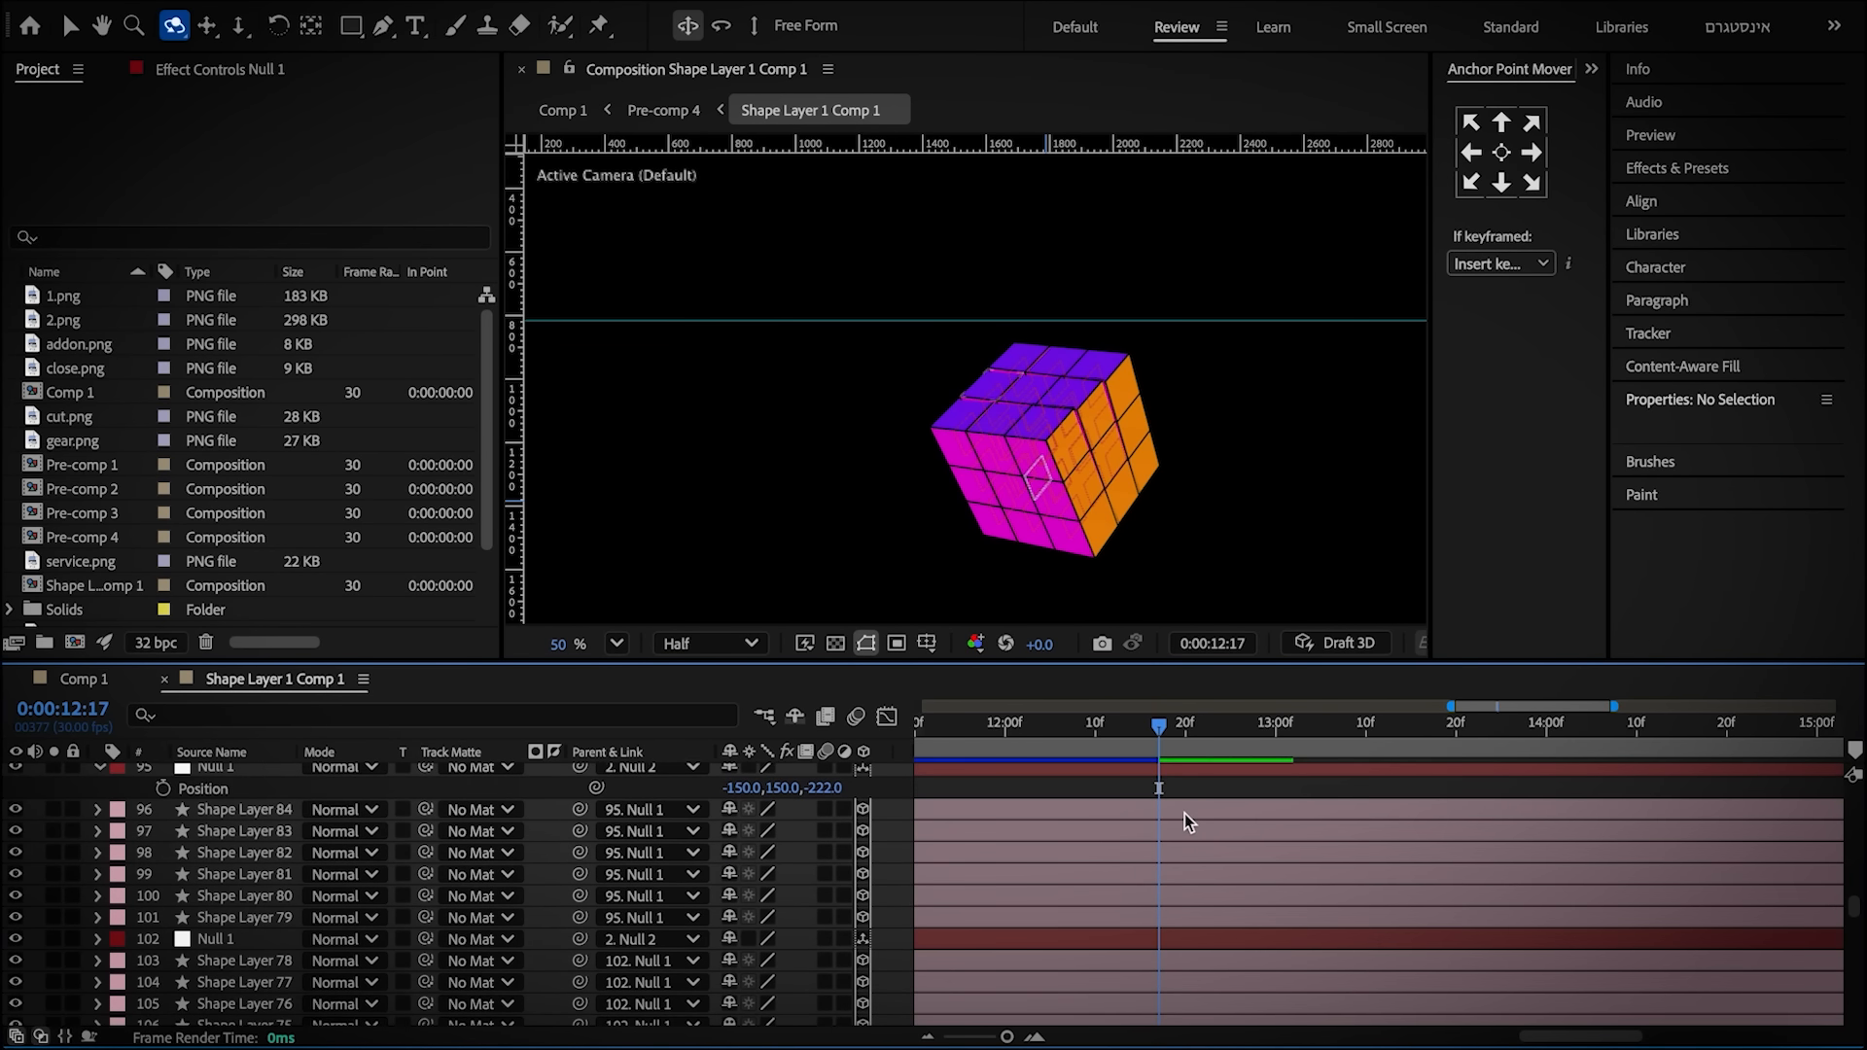
{"action": "left_click", "coordinate": [1183, 770]}
{"action": "left_click", "coordinate": [164, 802]}
{"action": "key", "text": "r"}
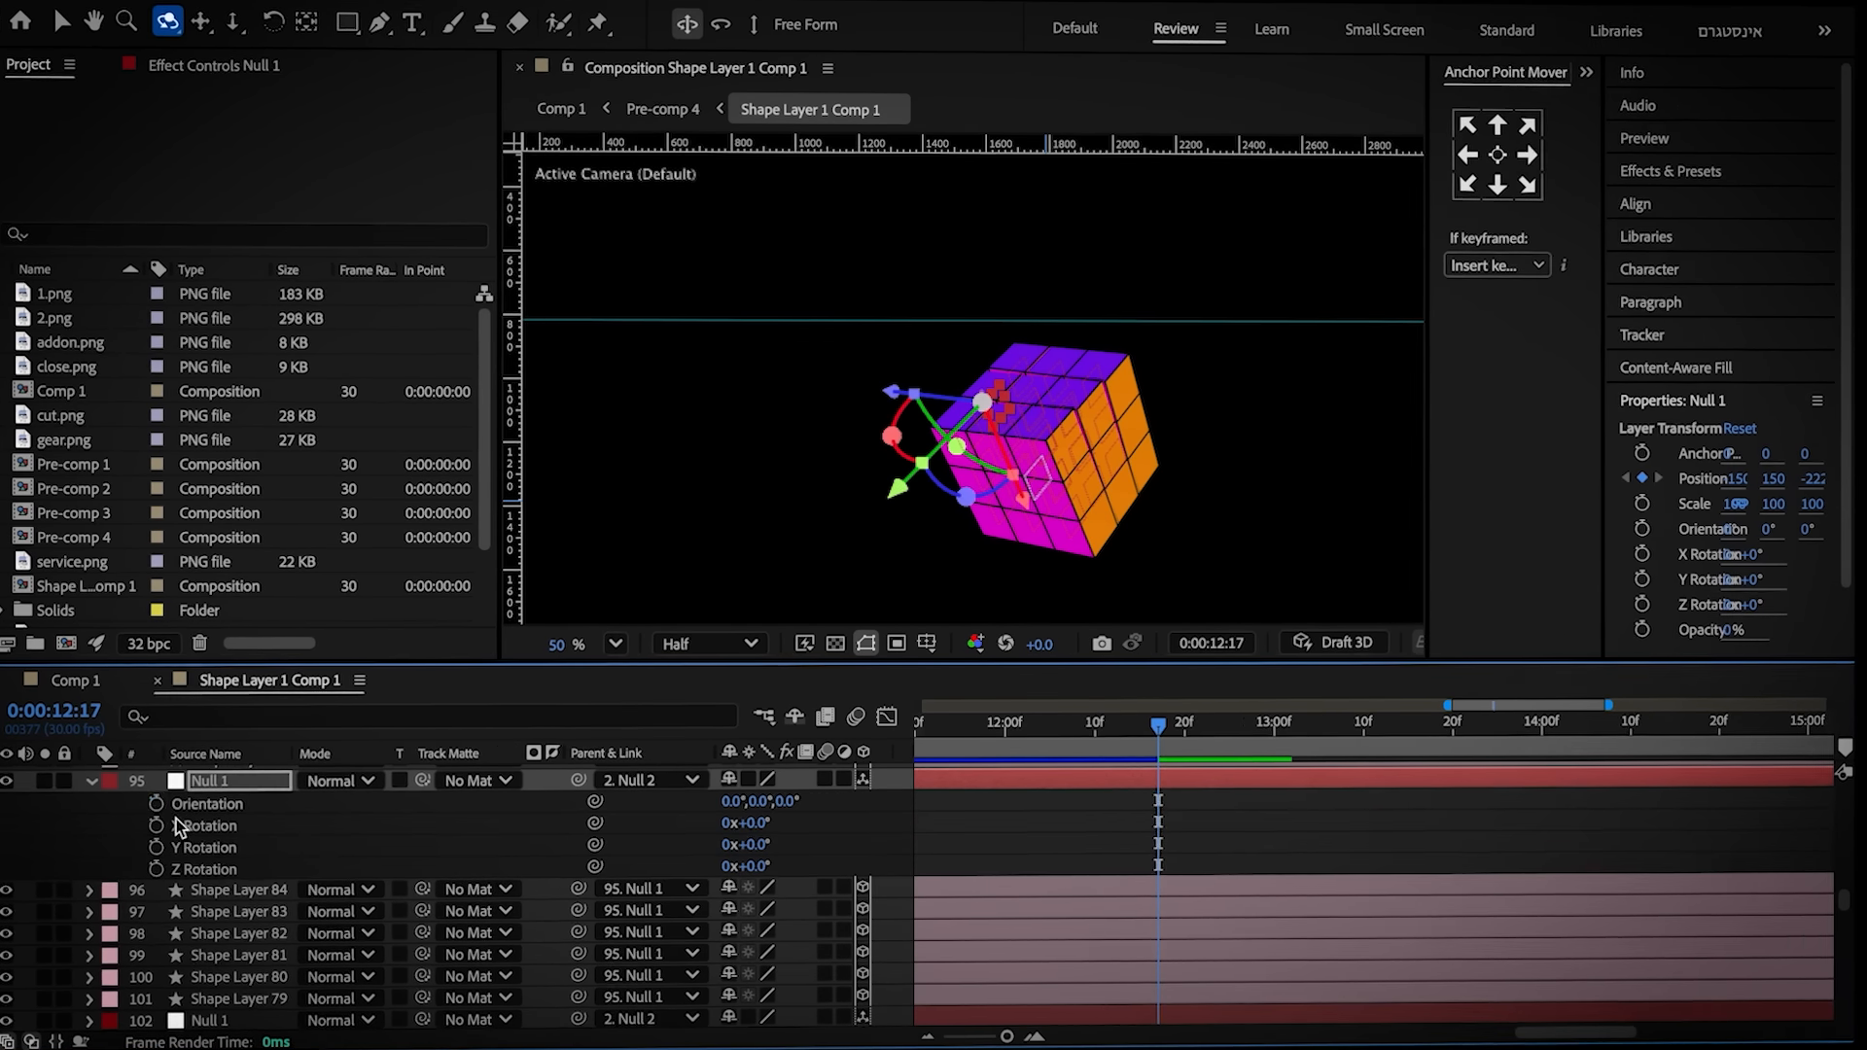
{"action": "left_click", "coordinate": [164, 802]}
{"action": "key", "text": "s"}
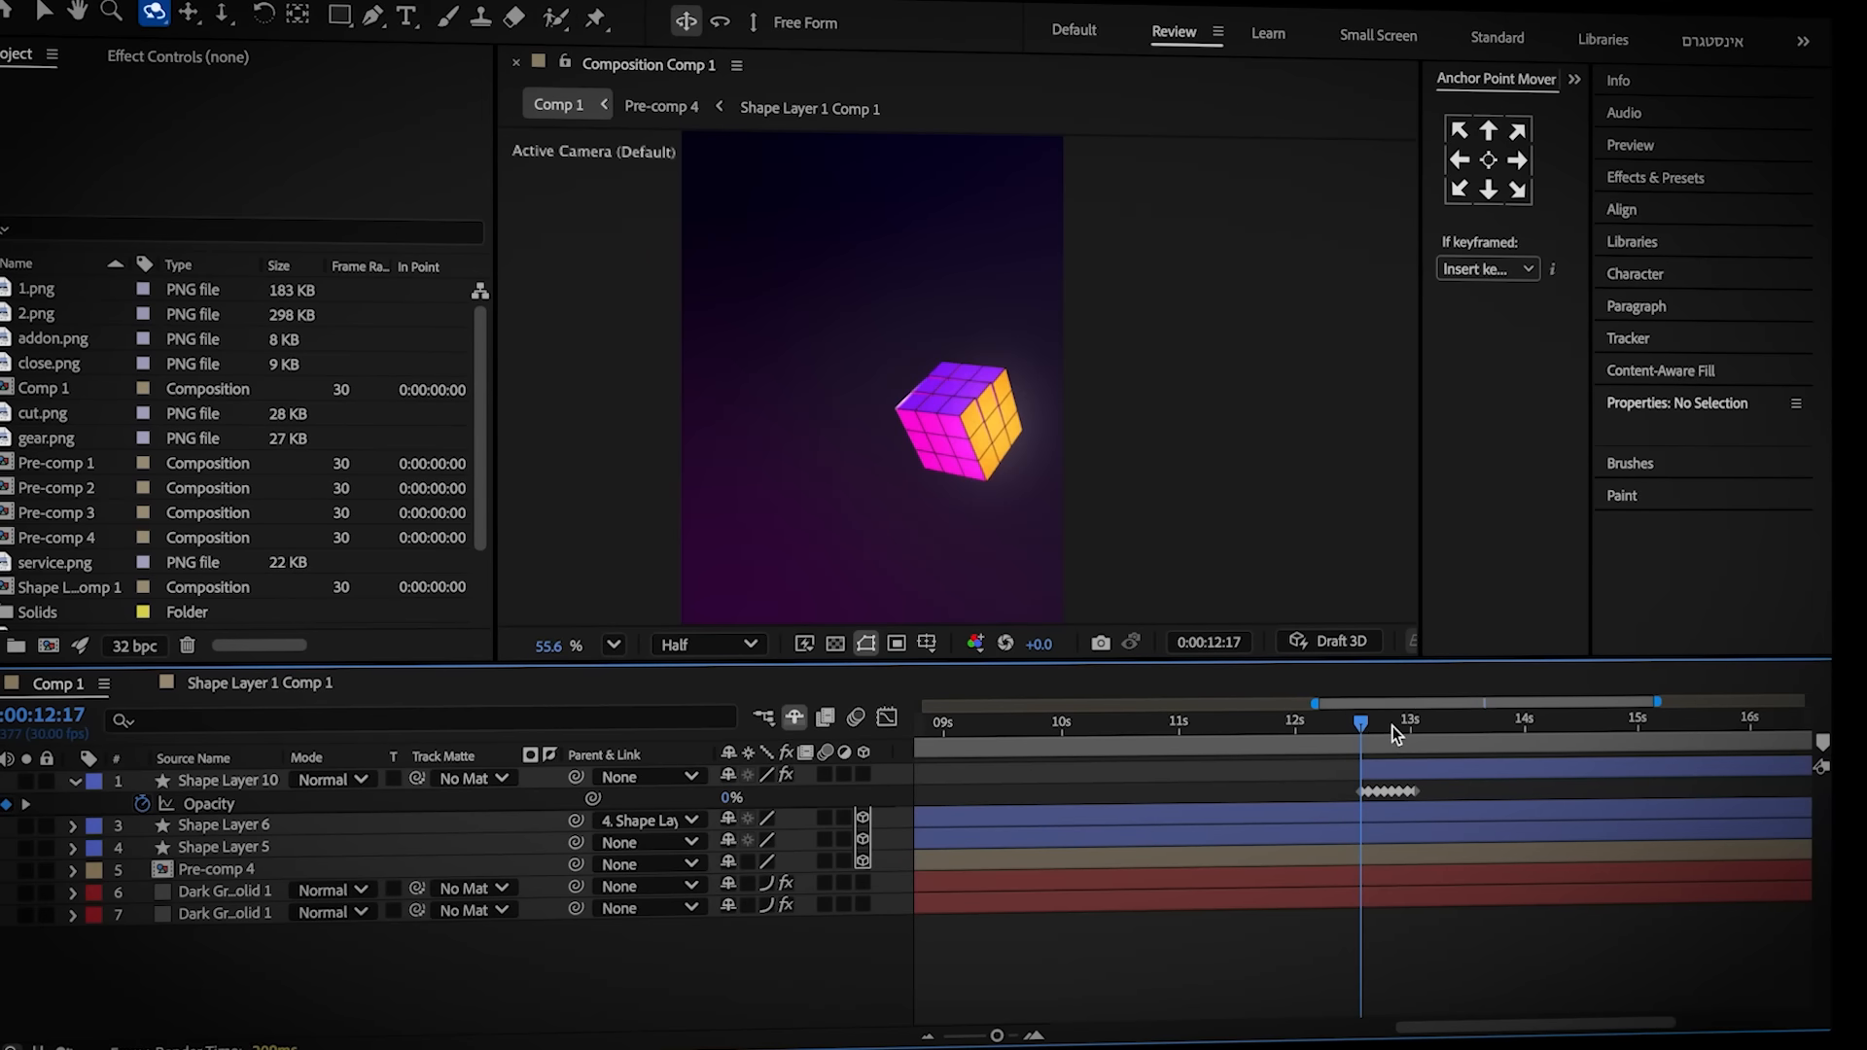
Paste the copied keyframes onto layer 95's Null 1 at 0:00:13:01 and move it beside the first blue piece
{"action": "left_click_drag", "start_coordinate": [1355, 739], "coordinate": [1415, 739]}
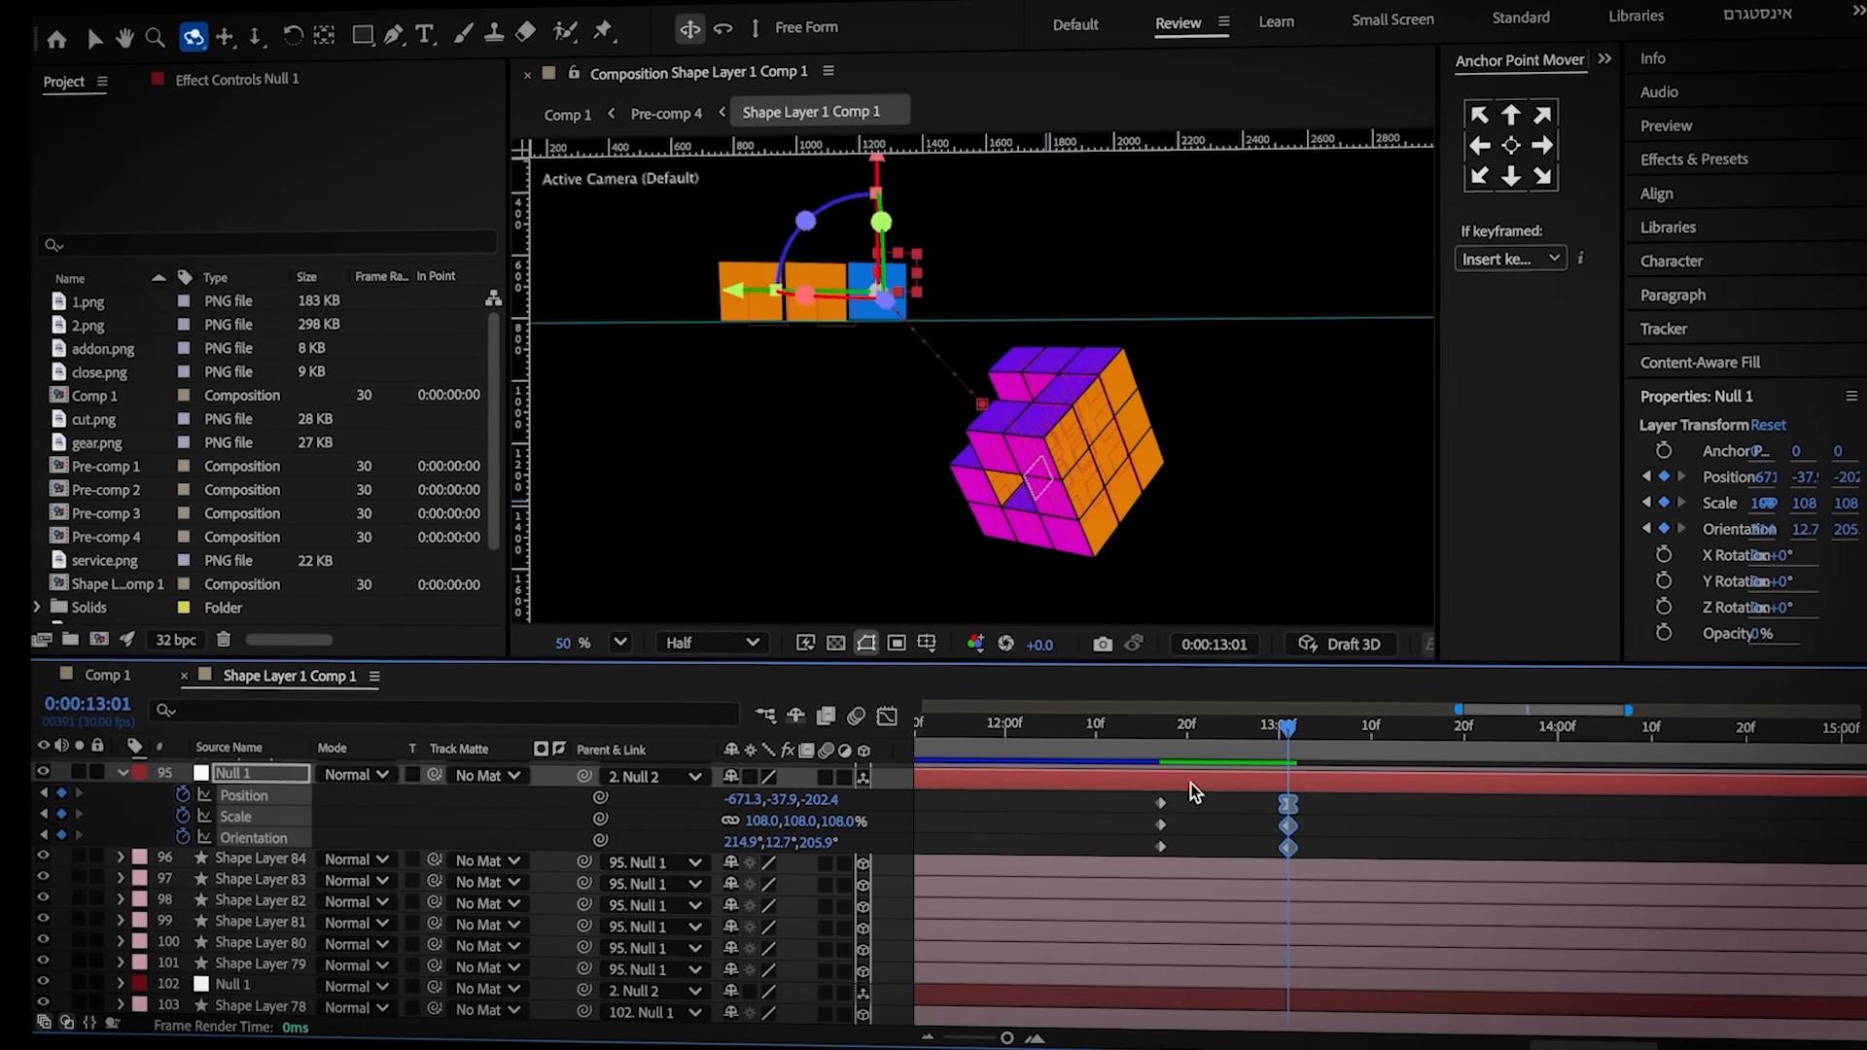
{"action": "key", "text": "v"}
{"action": "left_click_drag", "start_coordinate": [743, 291], "coordinate": [855, 396]}
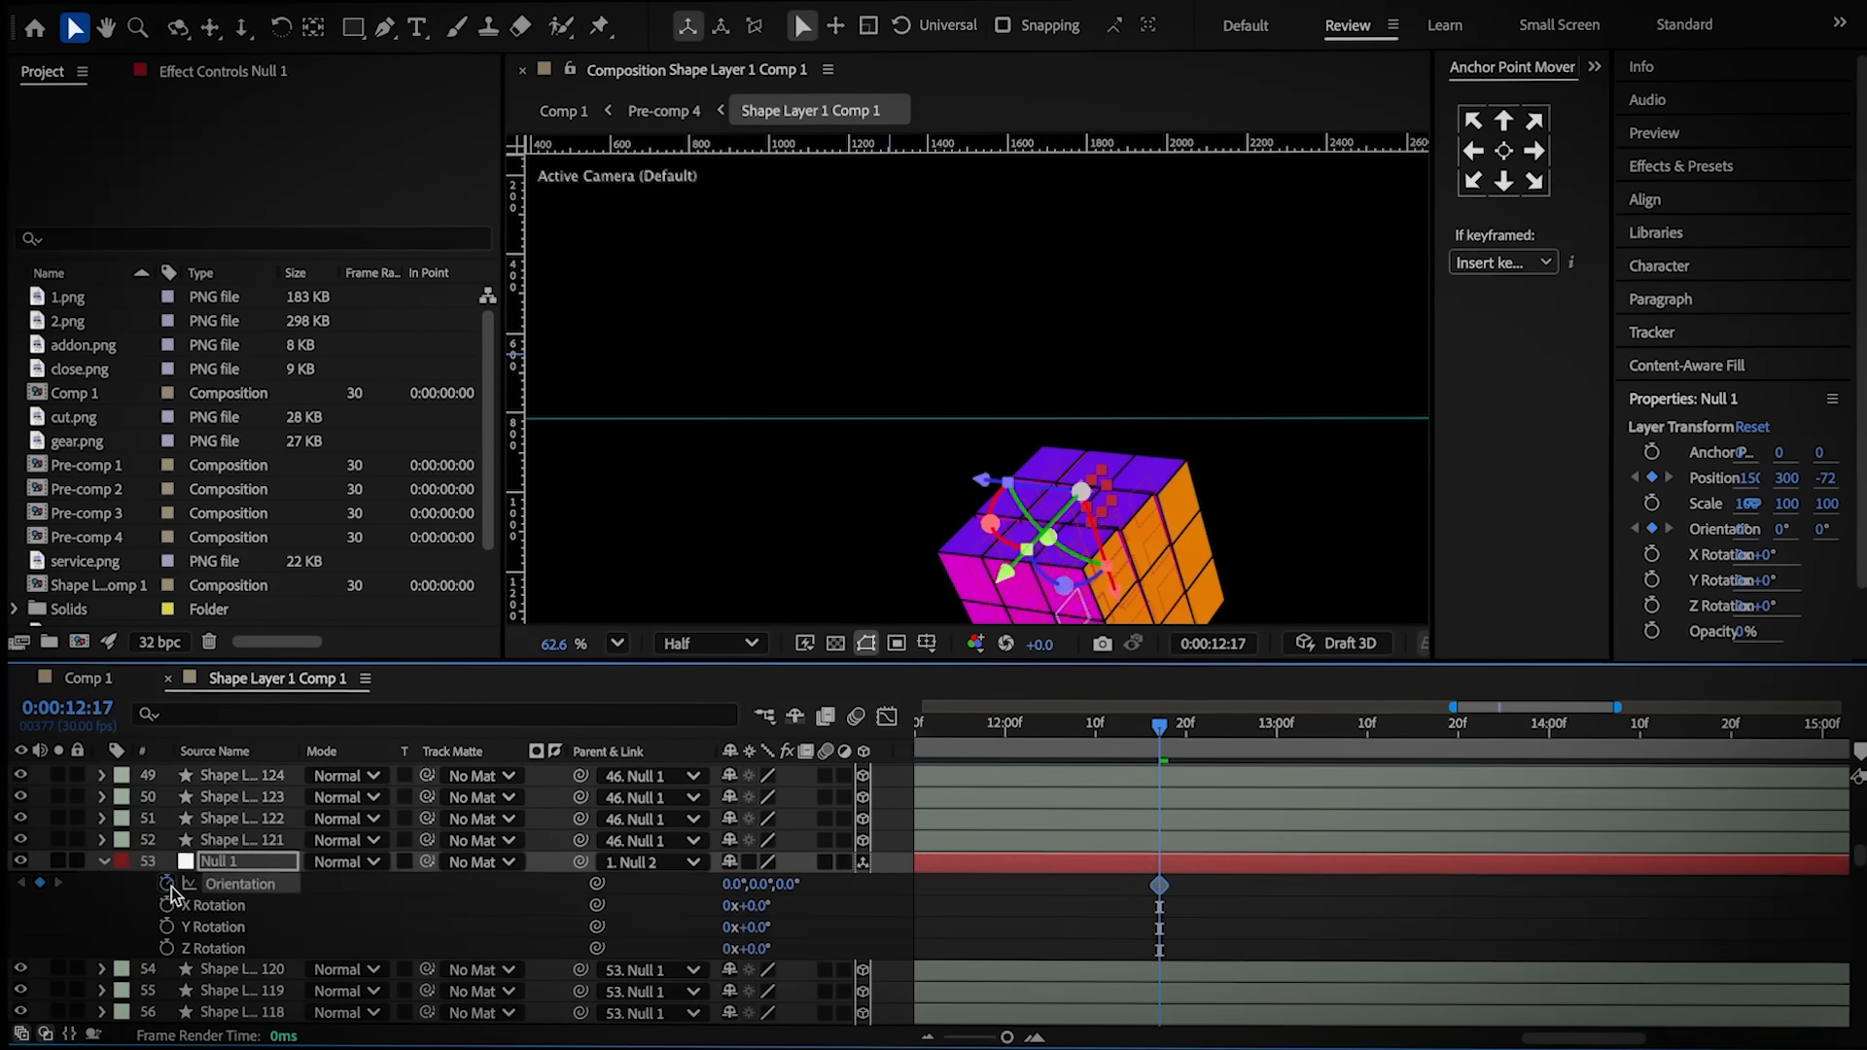
Keyframe Scale for layer 53's Null 1 at 0:00:12:17 and move its piece to the end of the row at 0:00:13:01
{"action": "key", "text": "s"}
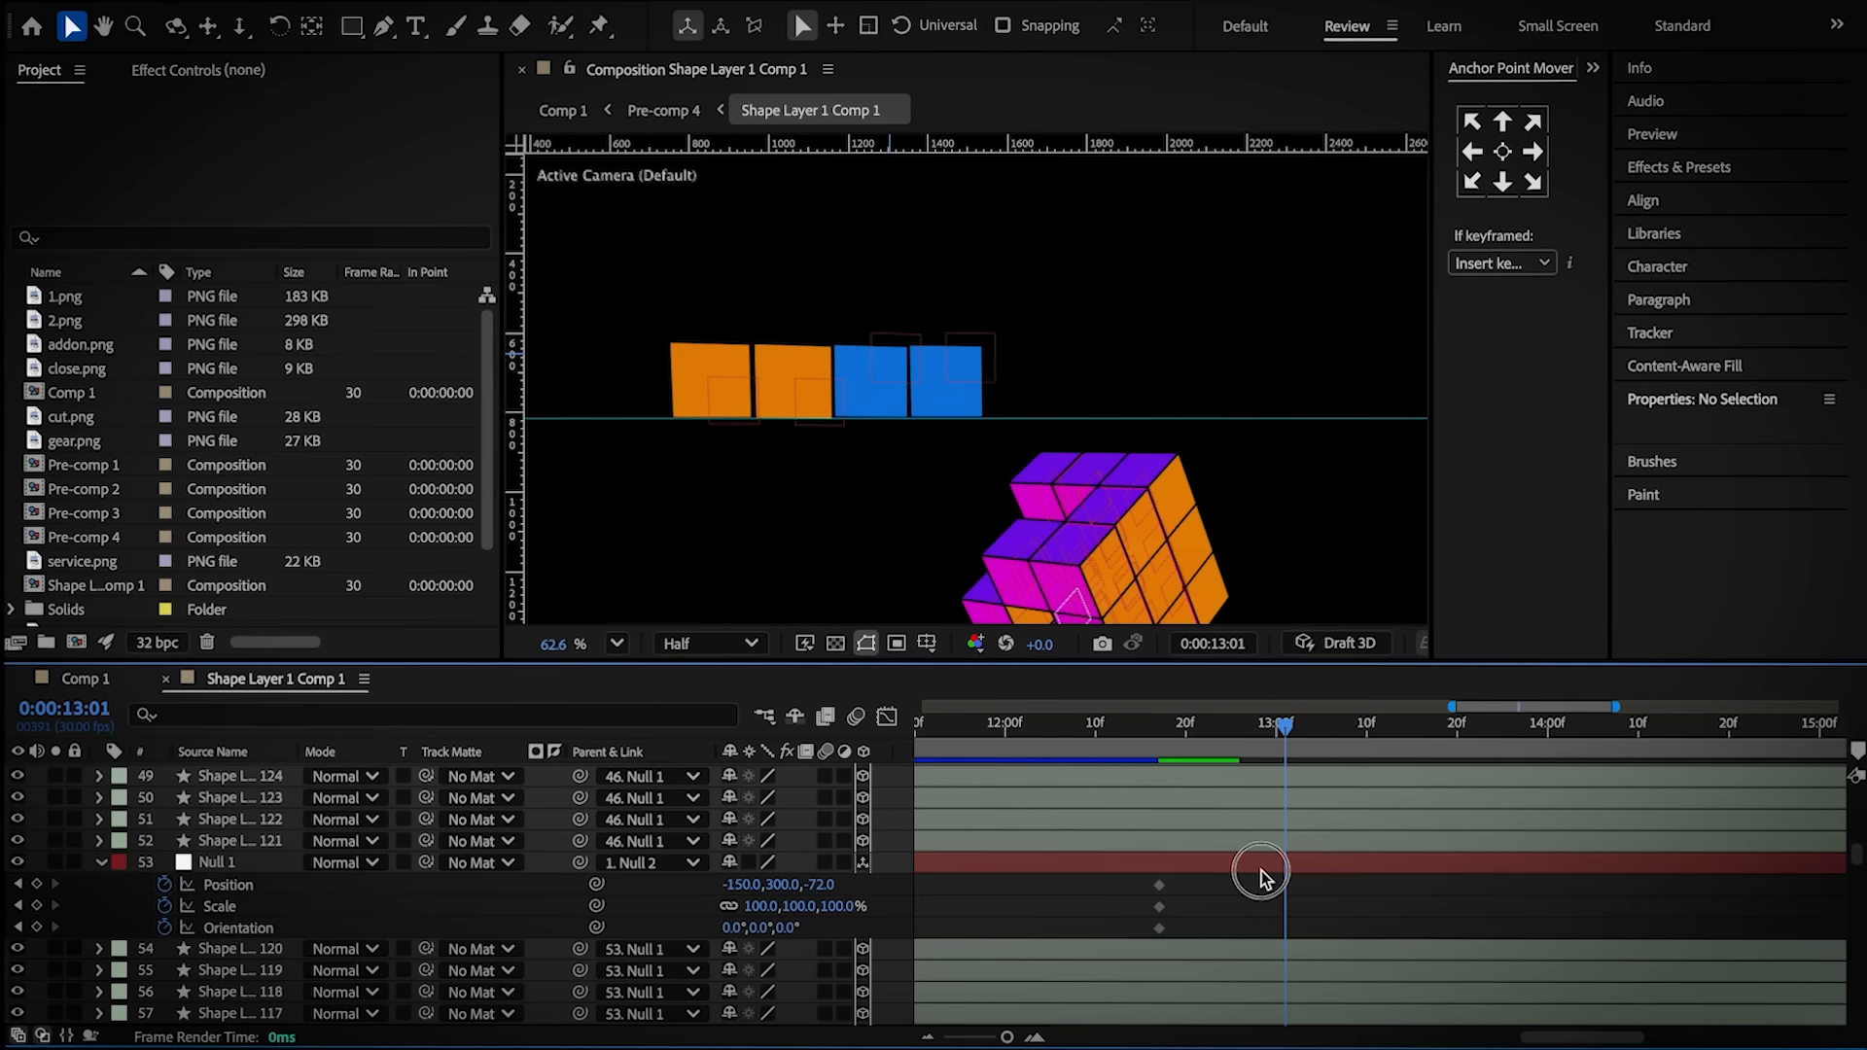
{"action": "left_click_drag", "start_coordinate": [812, 385], "coordinate": [892, 388]}
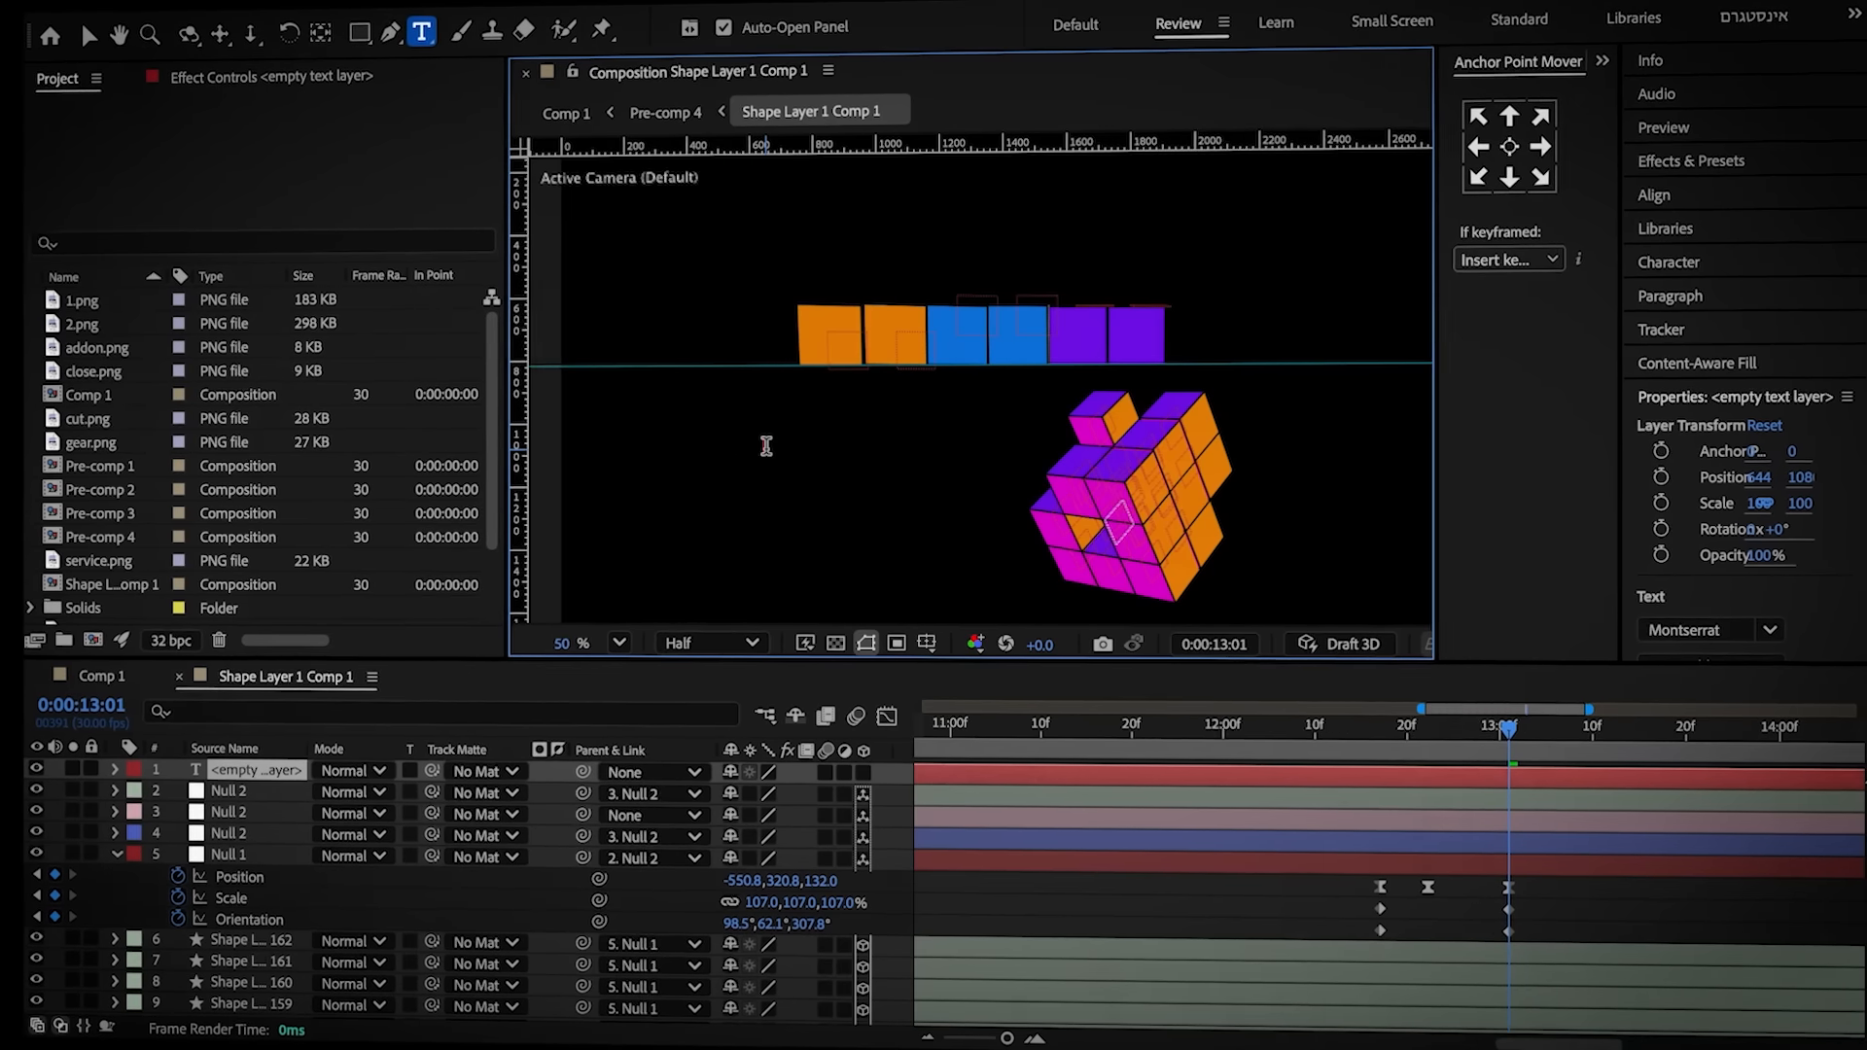
Create a text layer reading "R" in the empty area beside the cube and centre its anchor point
{"action": "type", "text": "R"}
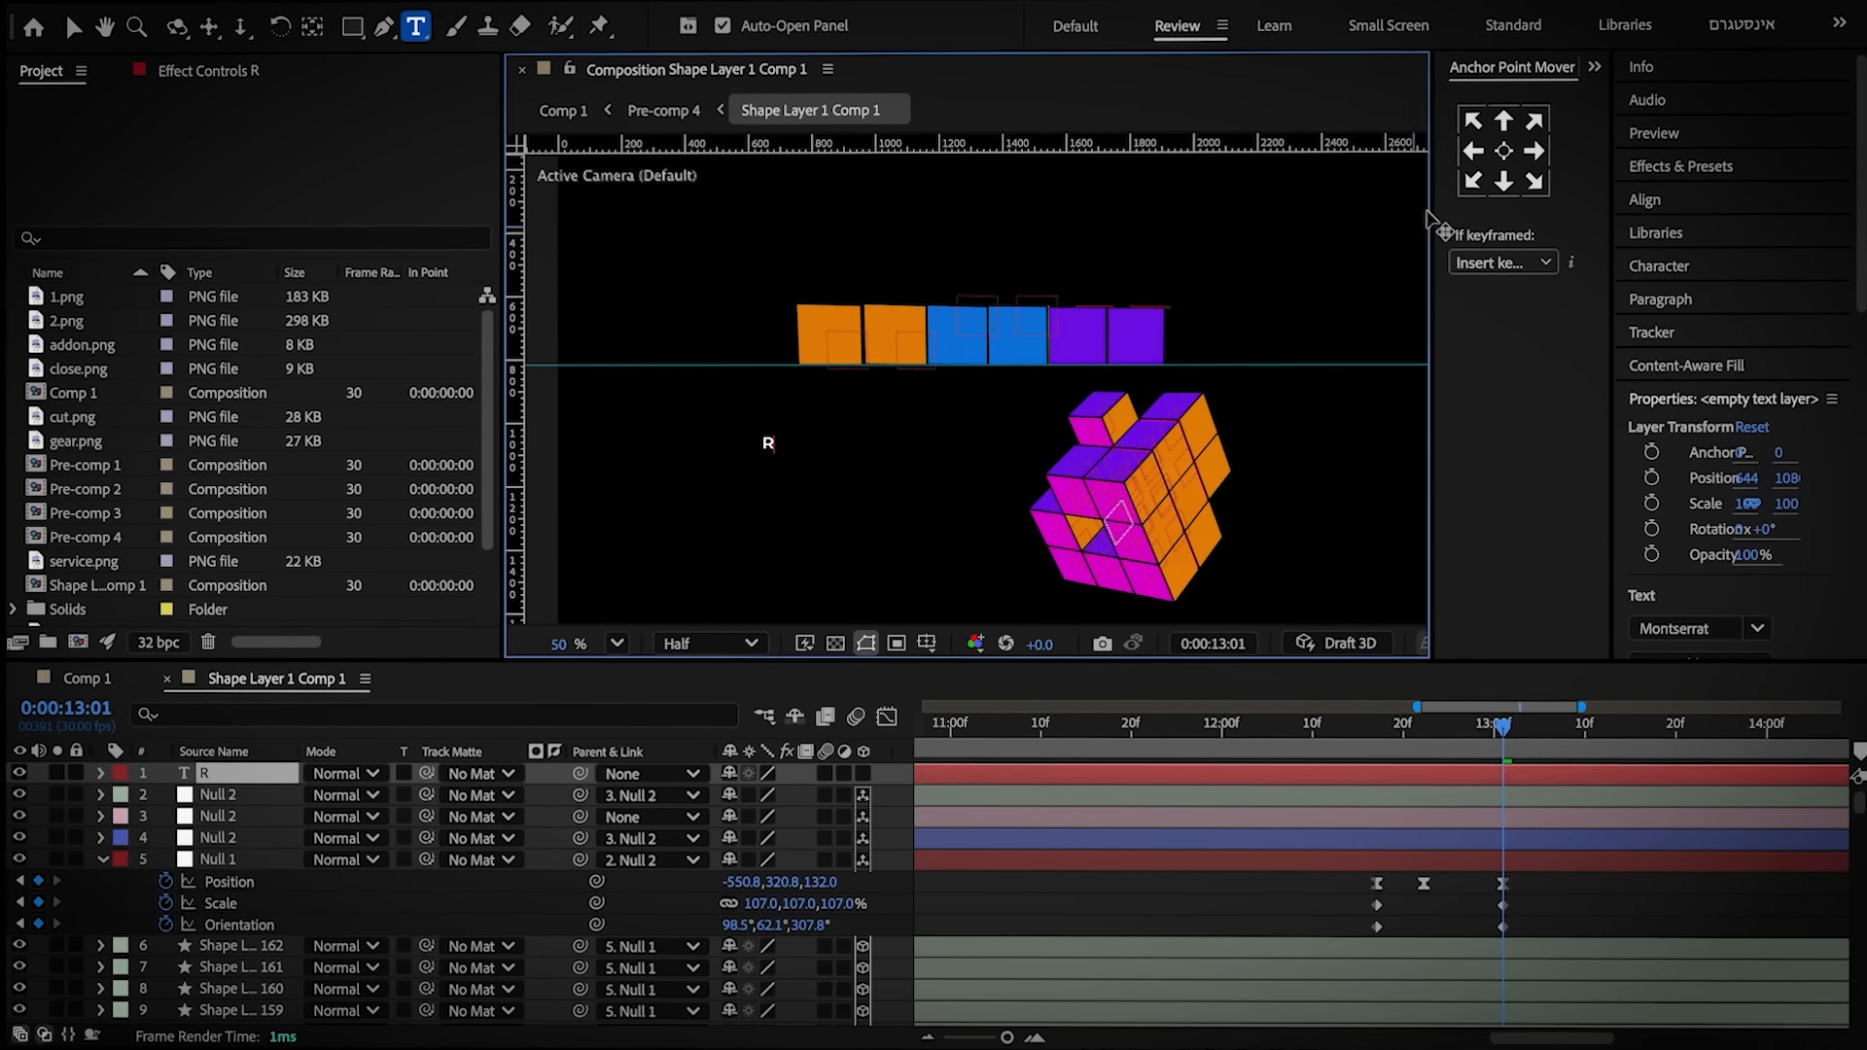
{"action": "left_click", "coordinate": [1502, 153]}
{"action": "key", "text": "v"}
Scale the R text layer to 421% and make it a 3D layer
{"action": "key", "text": "s"}
{"action": "left_click_drag", "start_coordinate": [804, 792], "coordinate": [1182, 770]}
{"action": "left_click", "coordinate": [1002, 803]}
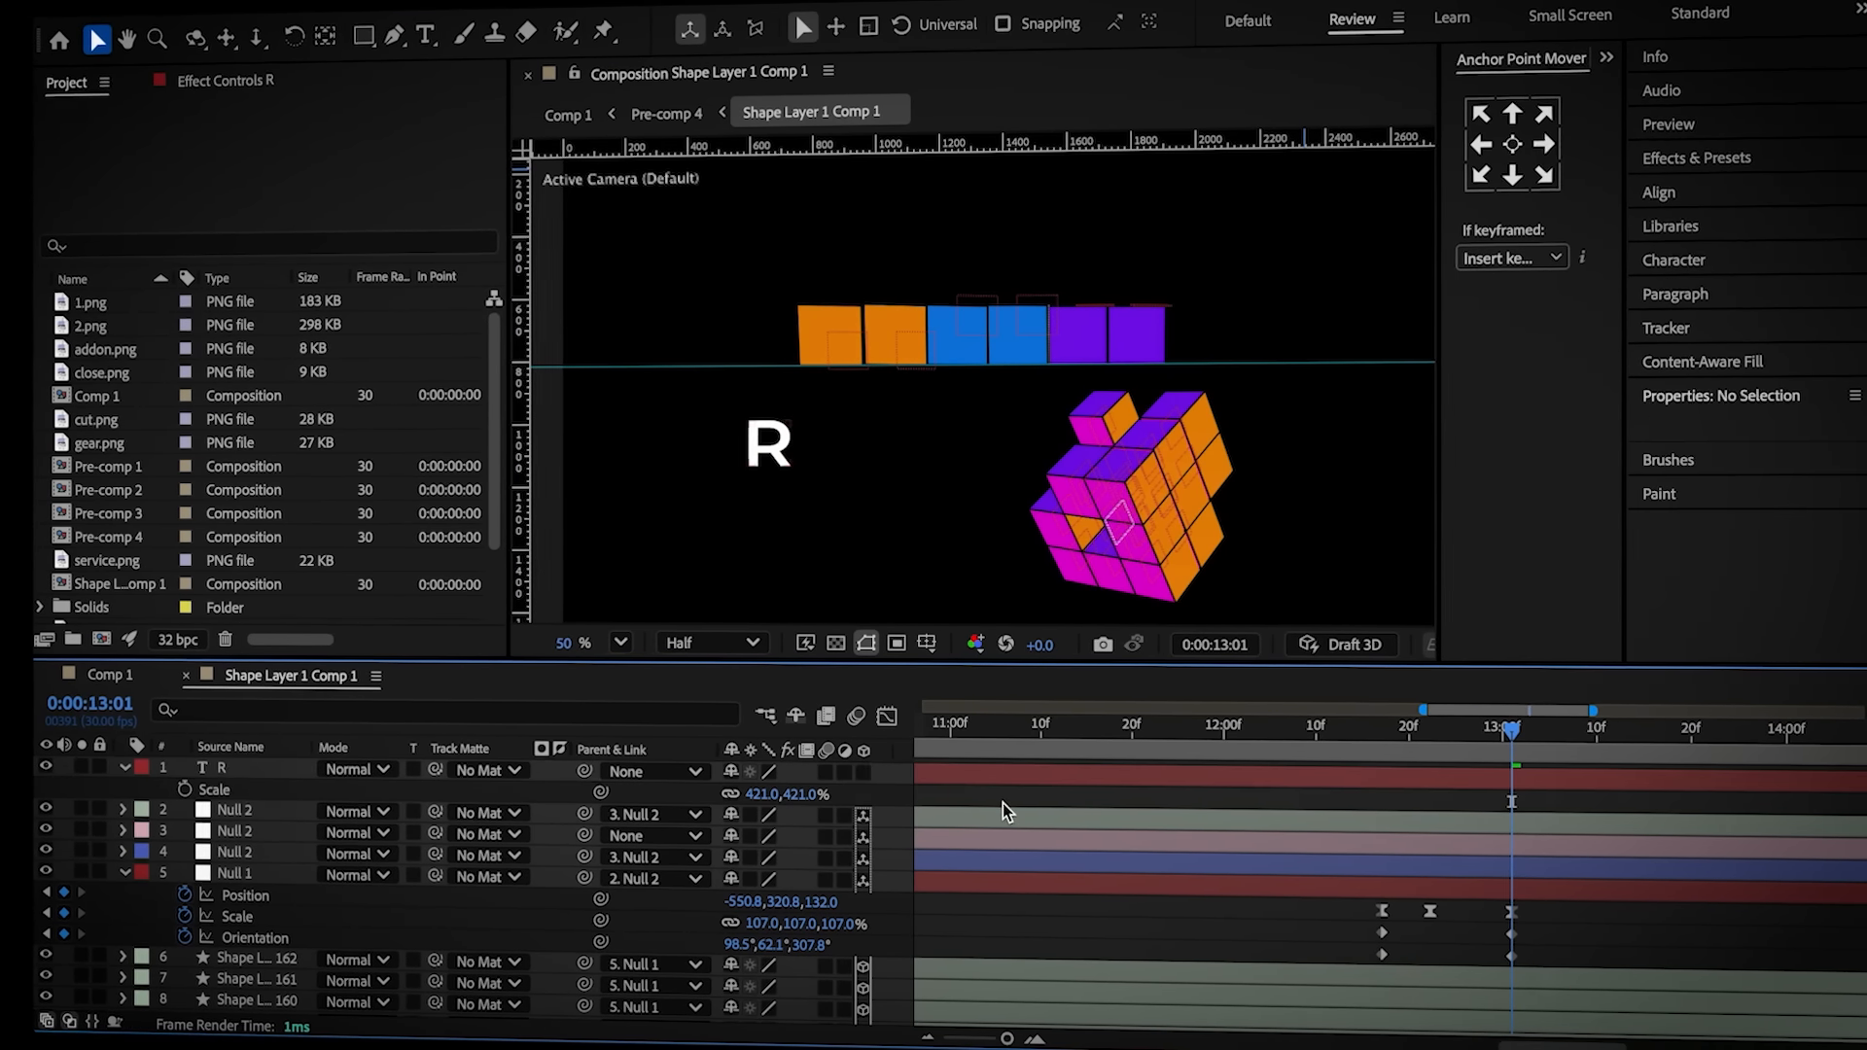
{"action": "left_click", "coordinate": [862, 772]}
{"action": "scroll", "coordinate": [920, 529], "scroll_direction": "down", "scroll_amount": 2}
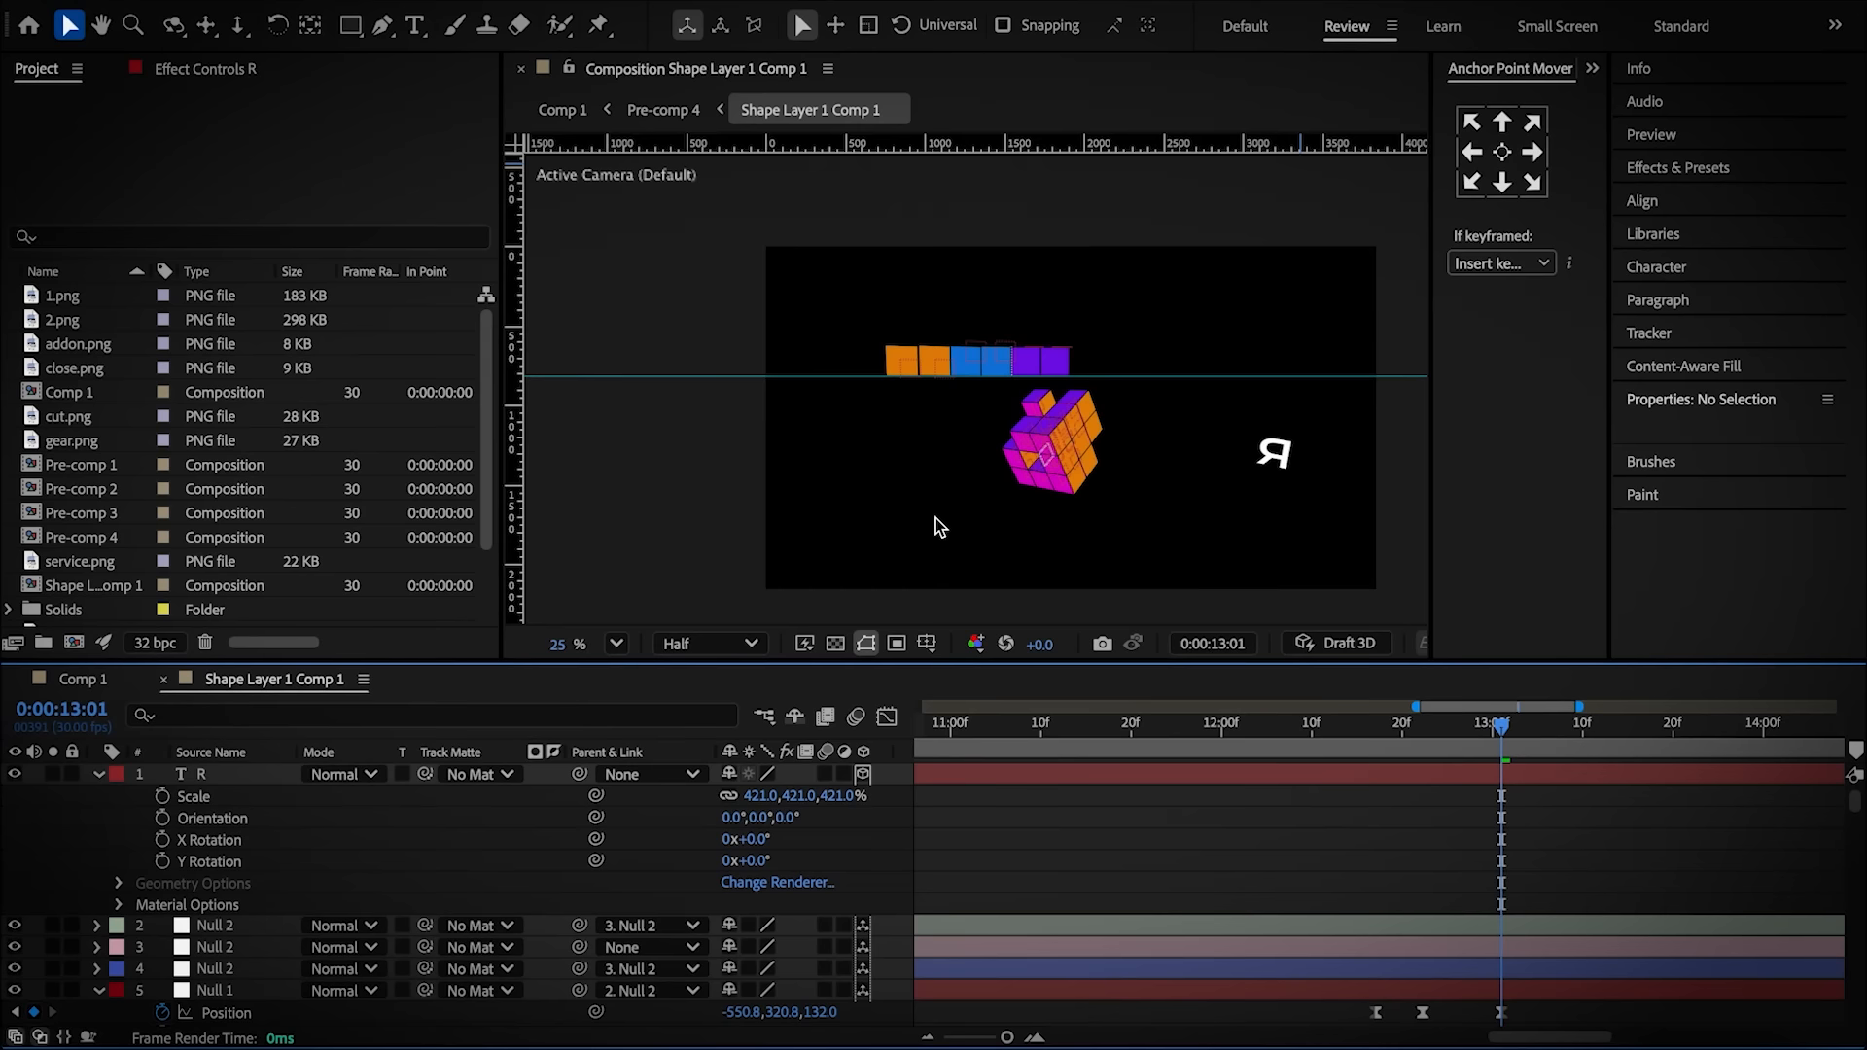
Move and rotate the R text to lie flat on the second orange tile and reduce its scale to 300%
{"action": "left_click", "coordinate": [1273, 453]}
{"action": "left_click_drag", "start_coordinate": [1041, 422], "coordinate": [880, 385]}
{"action": "scroll", "coordinate": [973, 387], "scroll_direction": "up", "scroll_amount": 3}
{"action": "left_click_drag", "start_coordinate": [883, 264], "coordinate": [846, 200]}
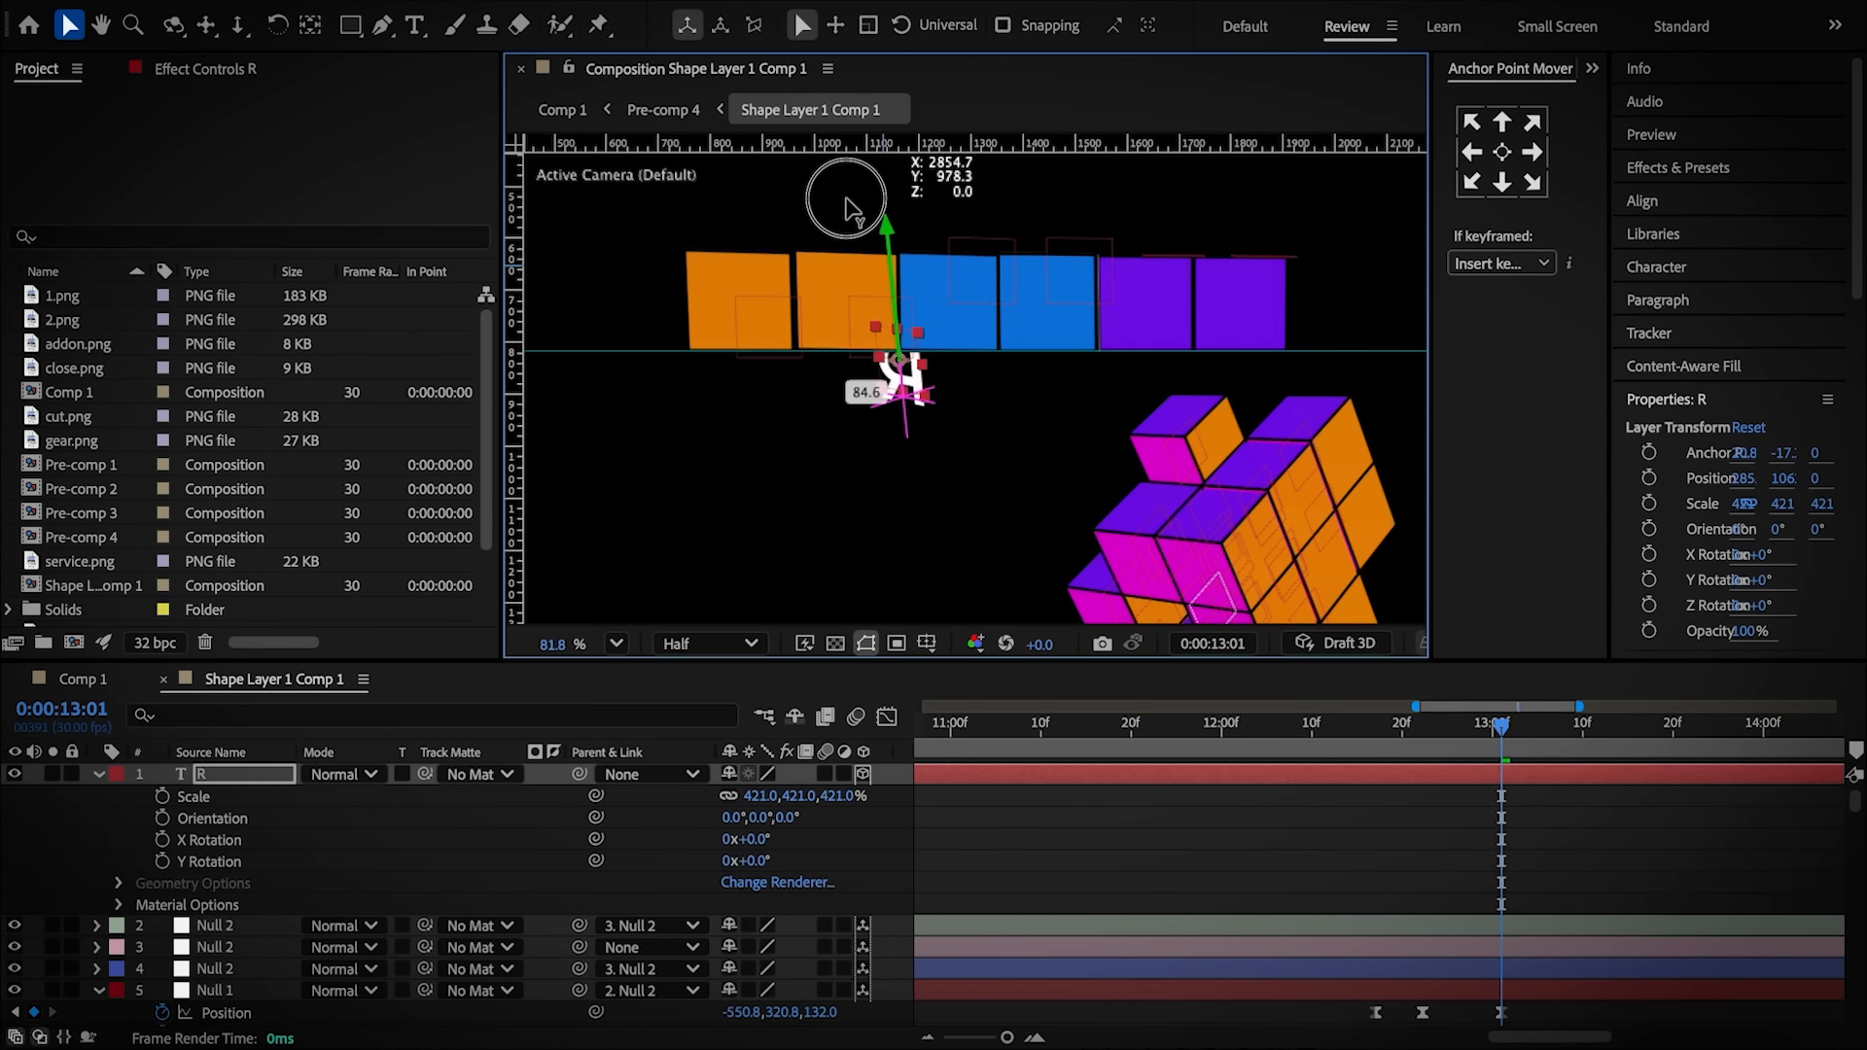
{"action": "left_click_drag", "start_coordinate": [858, 375], "coordinate": [671, 361]}
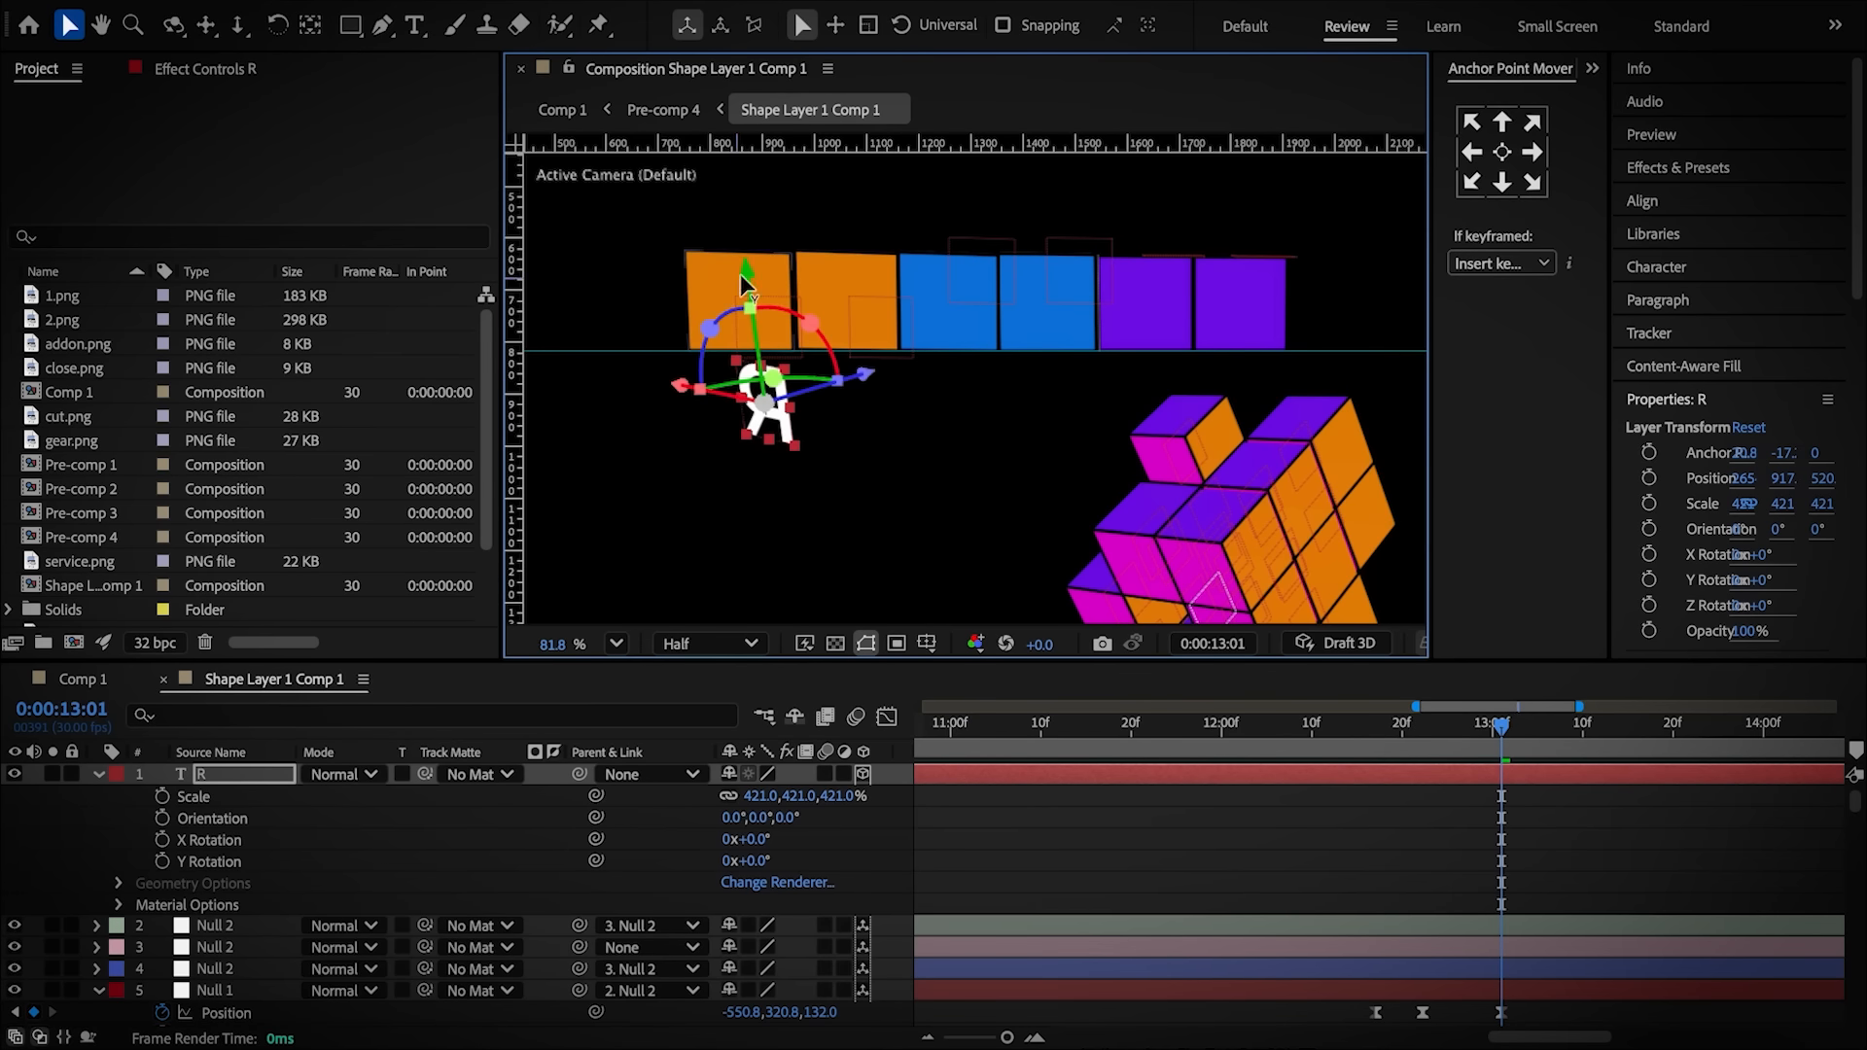
{"action": "left_click_drag", "start_coordinate": [769, 838], "coordinate": [818, 829]}
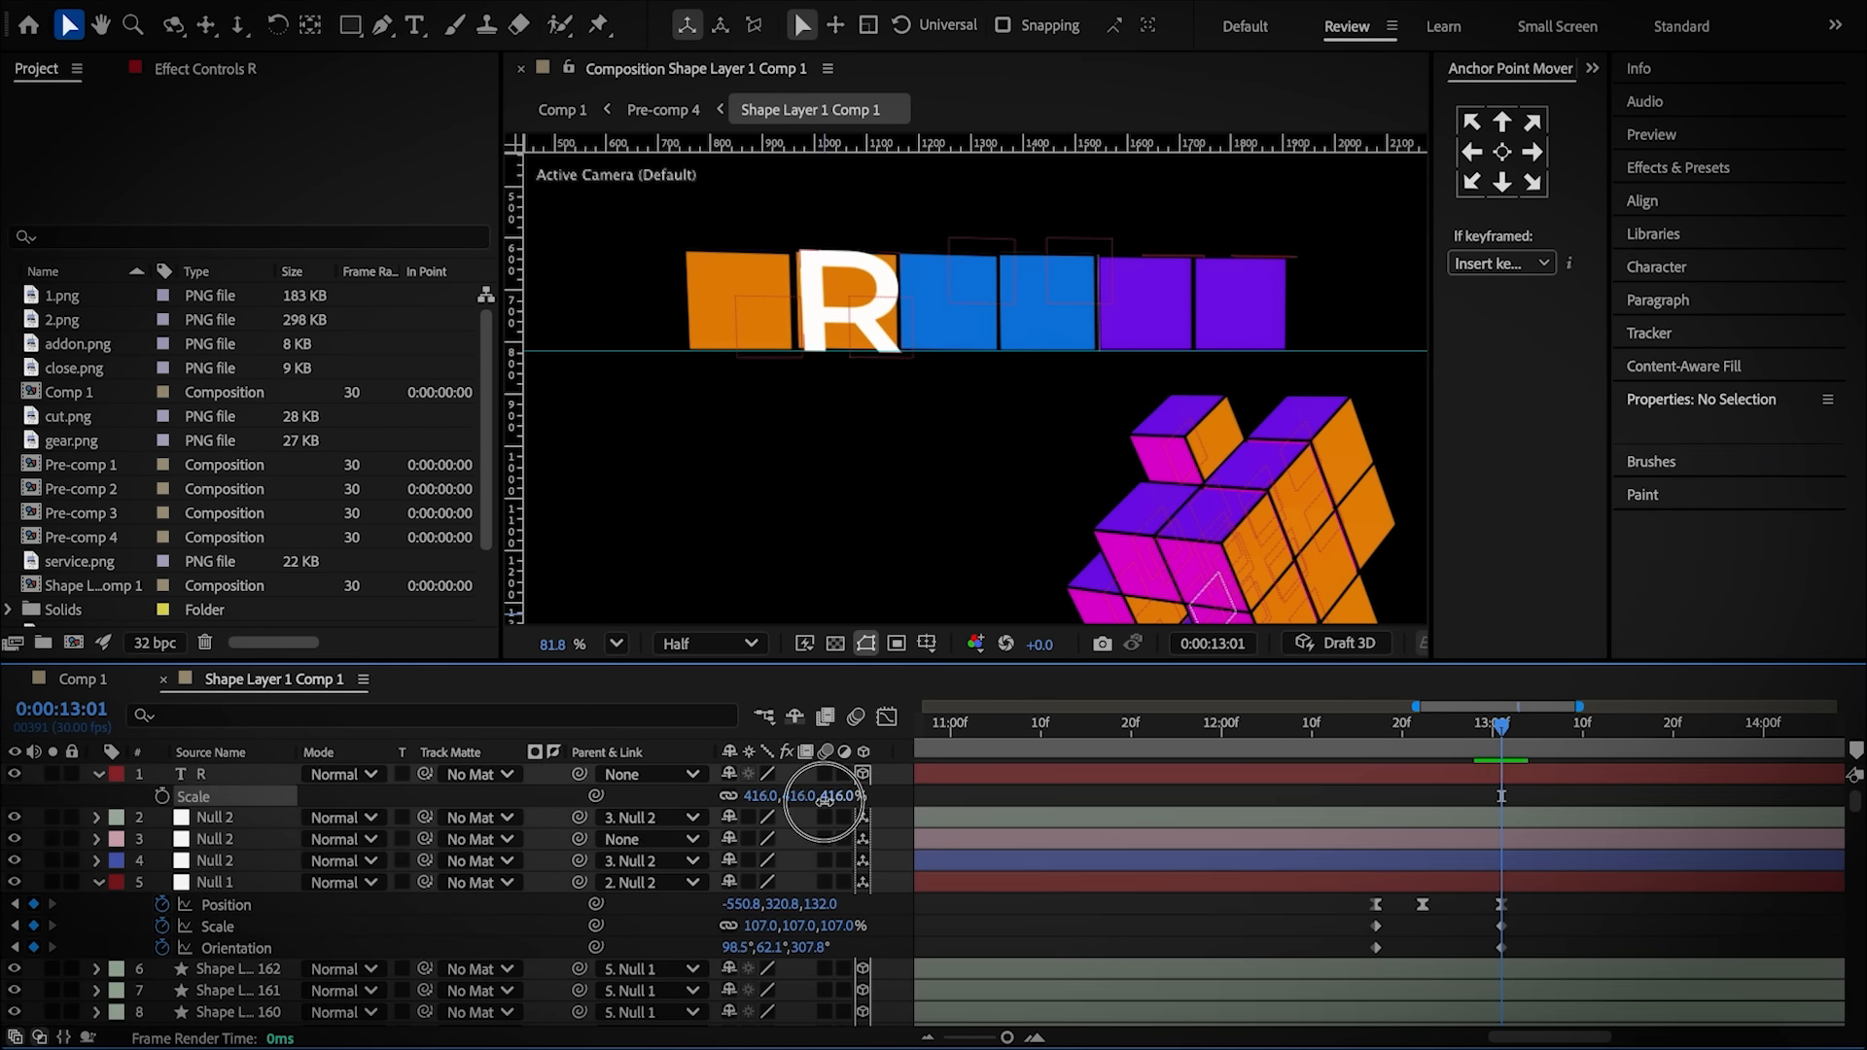
Duplicate the R text layer, change the copy's text to "C" and move it onto the first orange tile
{"action": "left_click", "coordinate": [243, 778]}
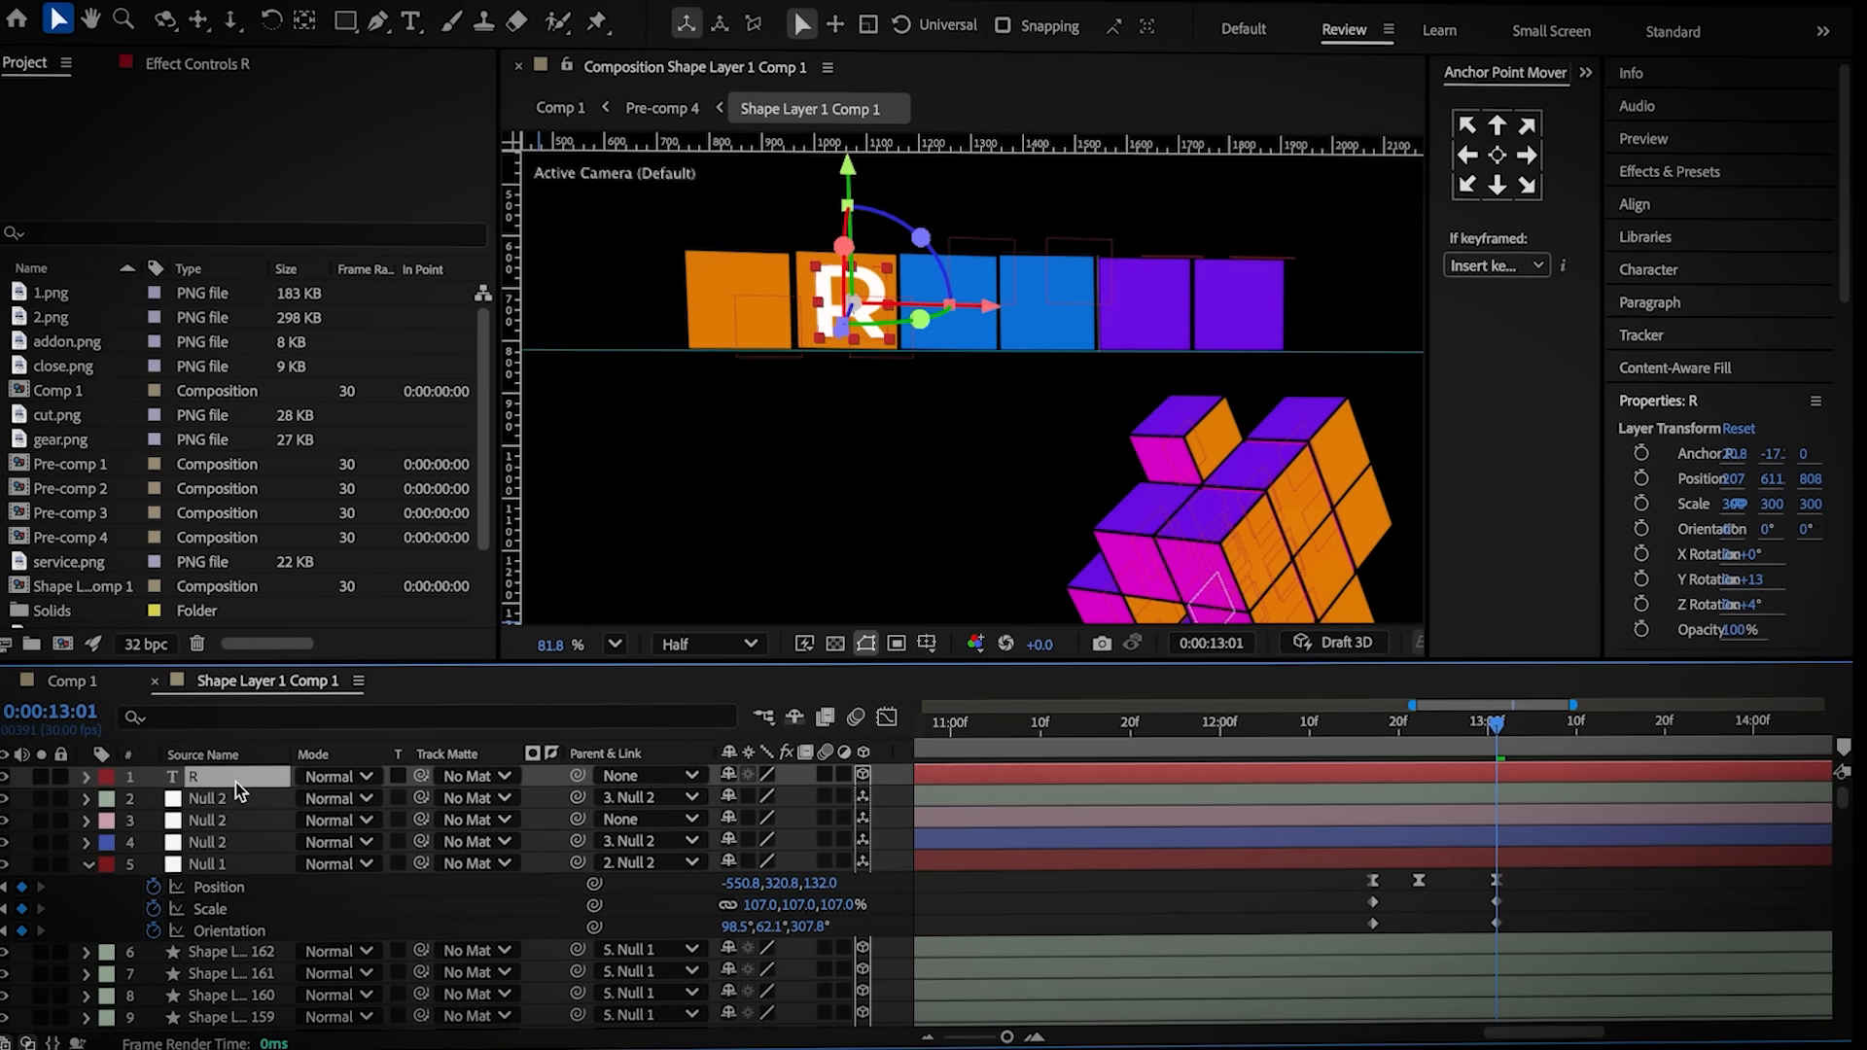
{"action": "key", "text": "ctrl+d"}
{"action": "key", "text": "ctrl+t"}
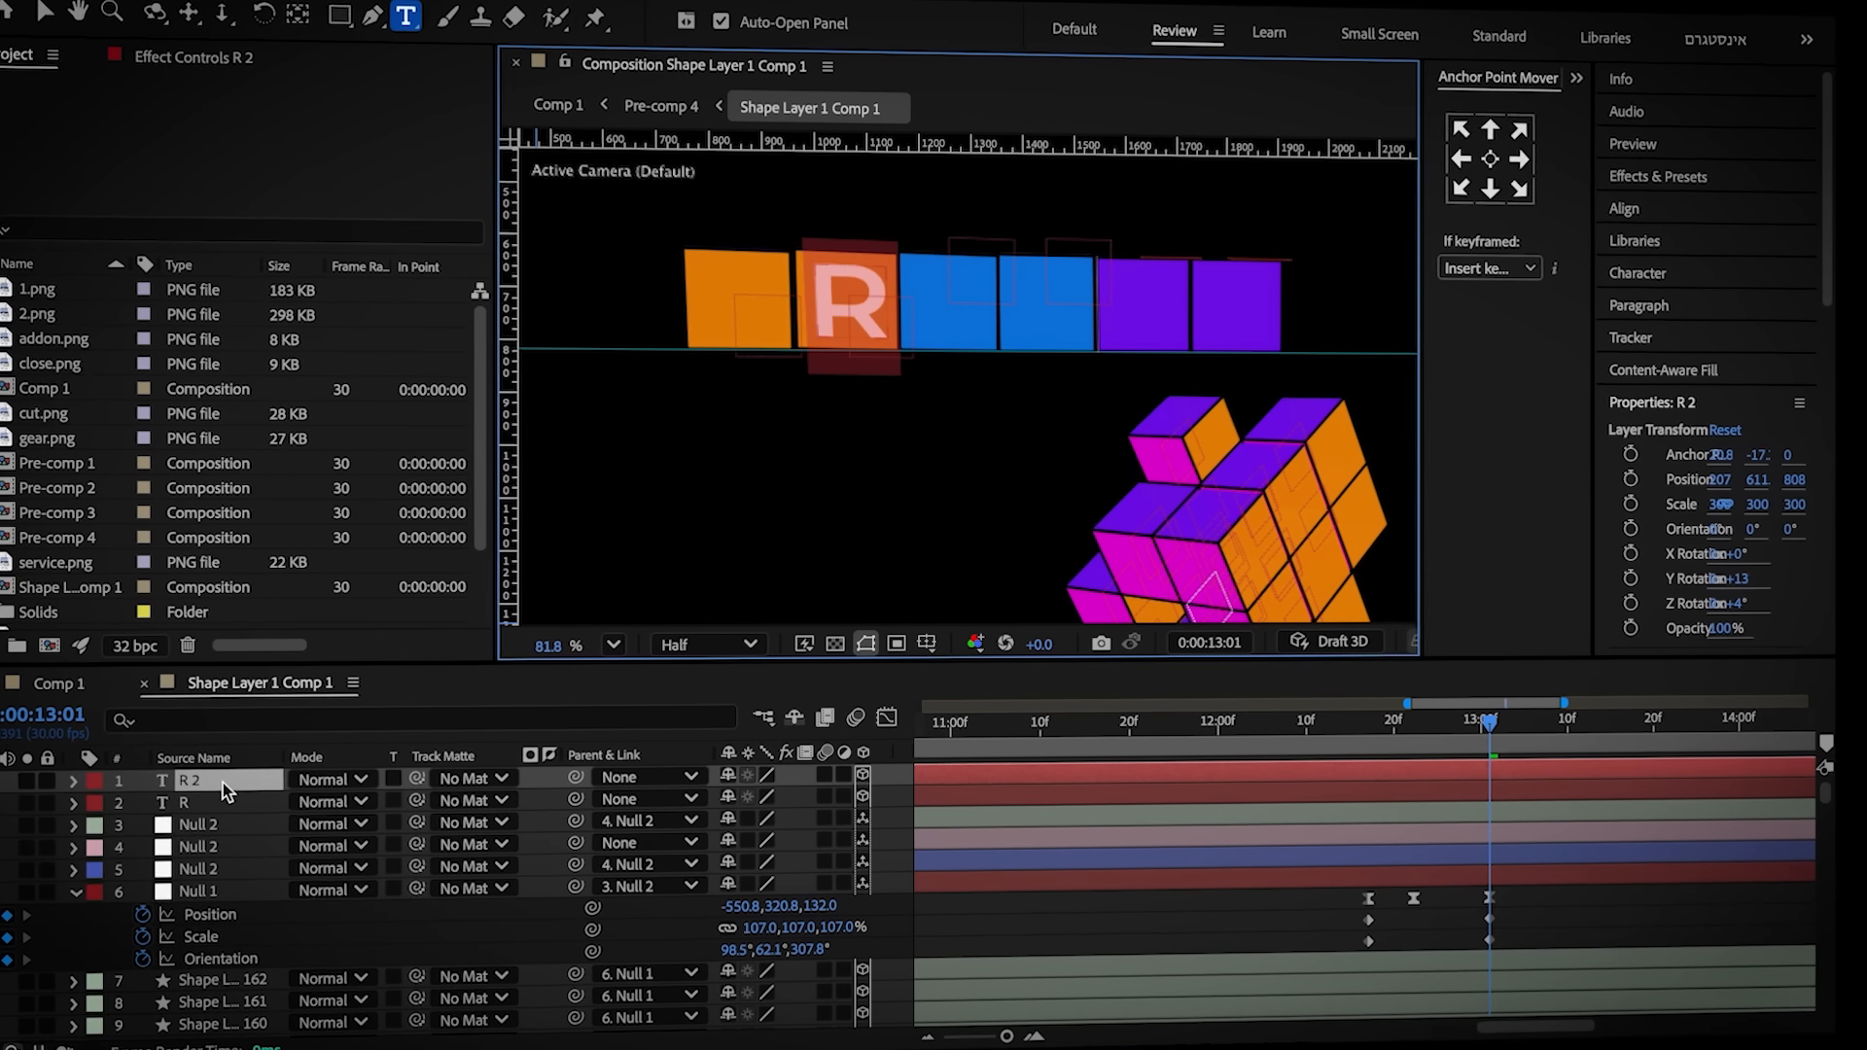
{"action": "left_click_drag", "start_coordinate": [875, 326], "coordinate": [855, 323]}
Set the Scale of both the C and R text layers to 250%
{"action": "key", "text": "s"}
{"action": "left_click", "coordinate": [842, 797]}
{"action": "type", "text": "25"}
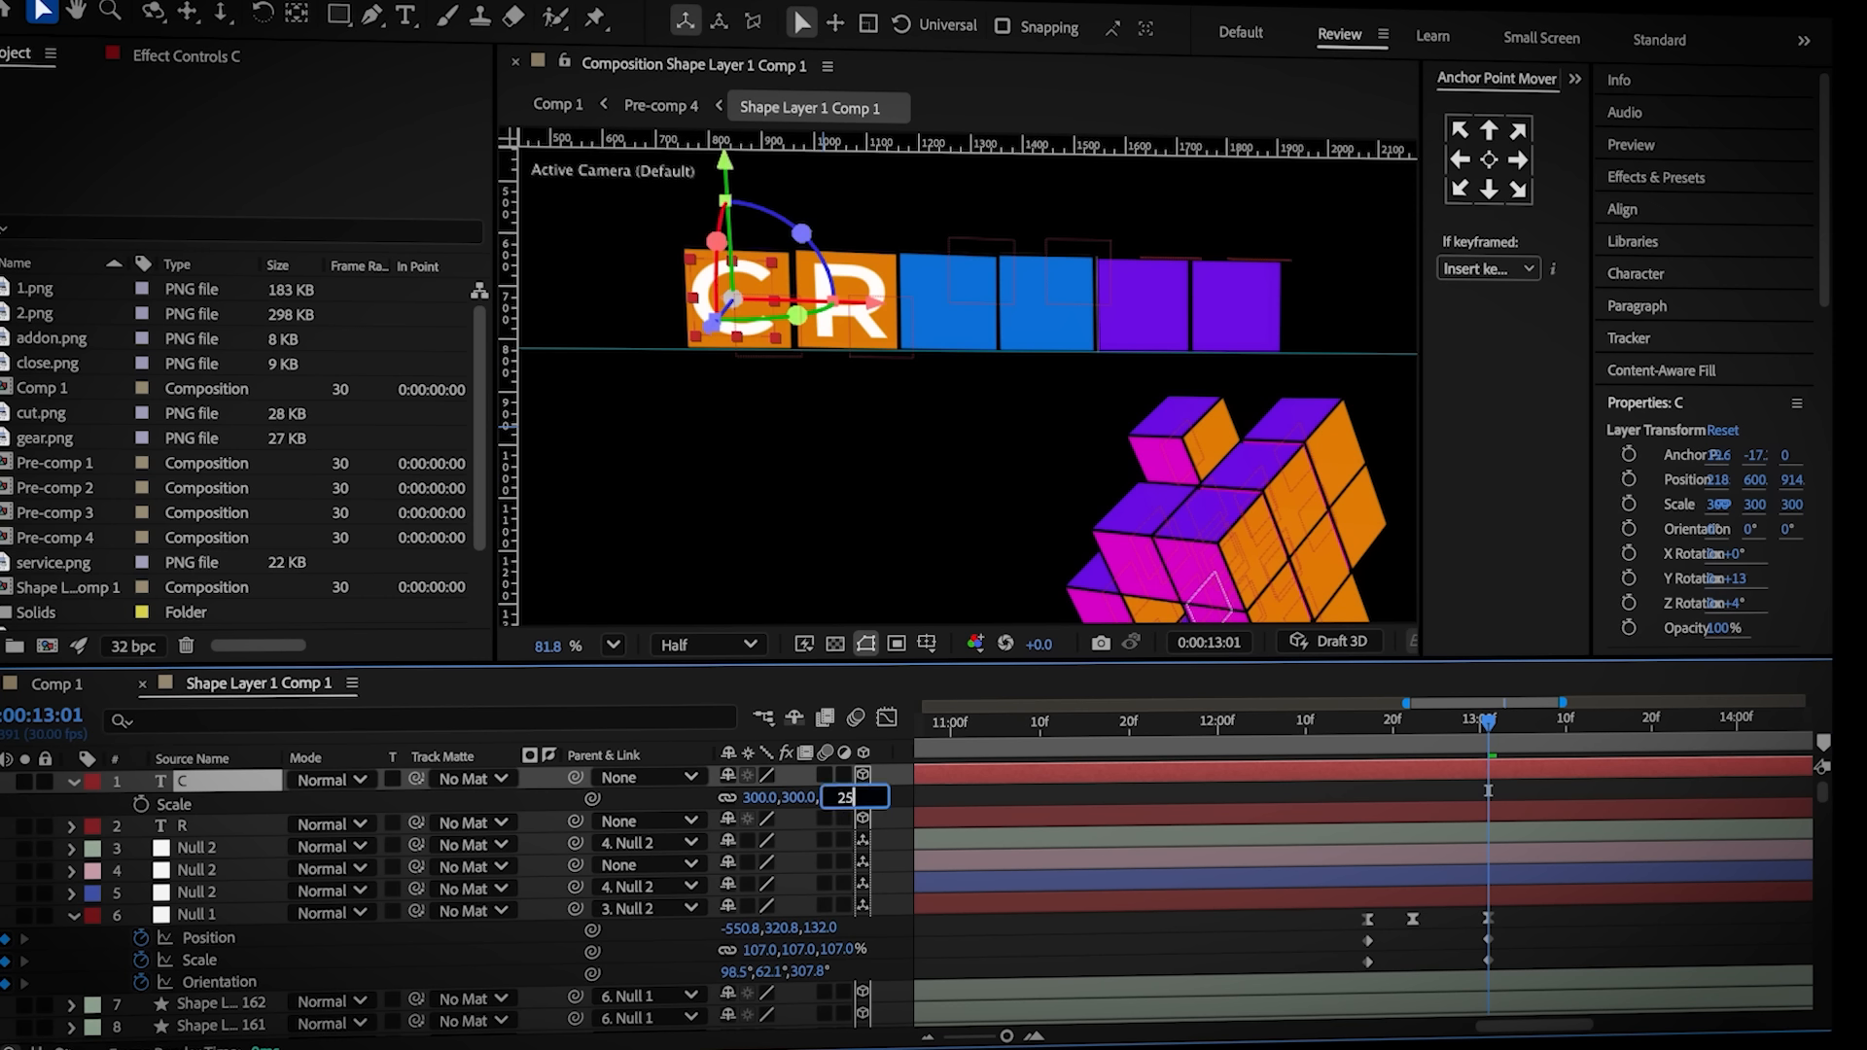
{"action": "type", "text": "0"}
{"action": "key", "text": "Return"}
{"action": "left_click", "coordinate": [200, 833]}
{"action": "key", "text": "s"}
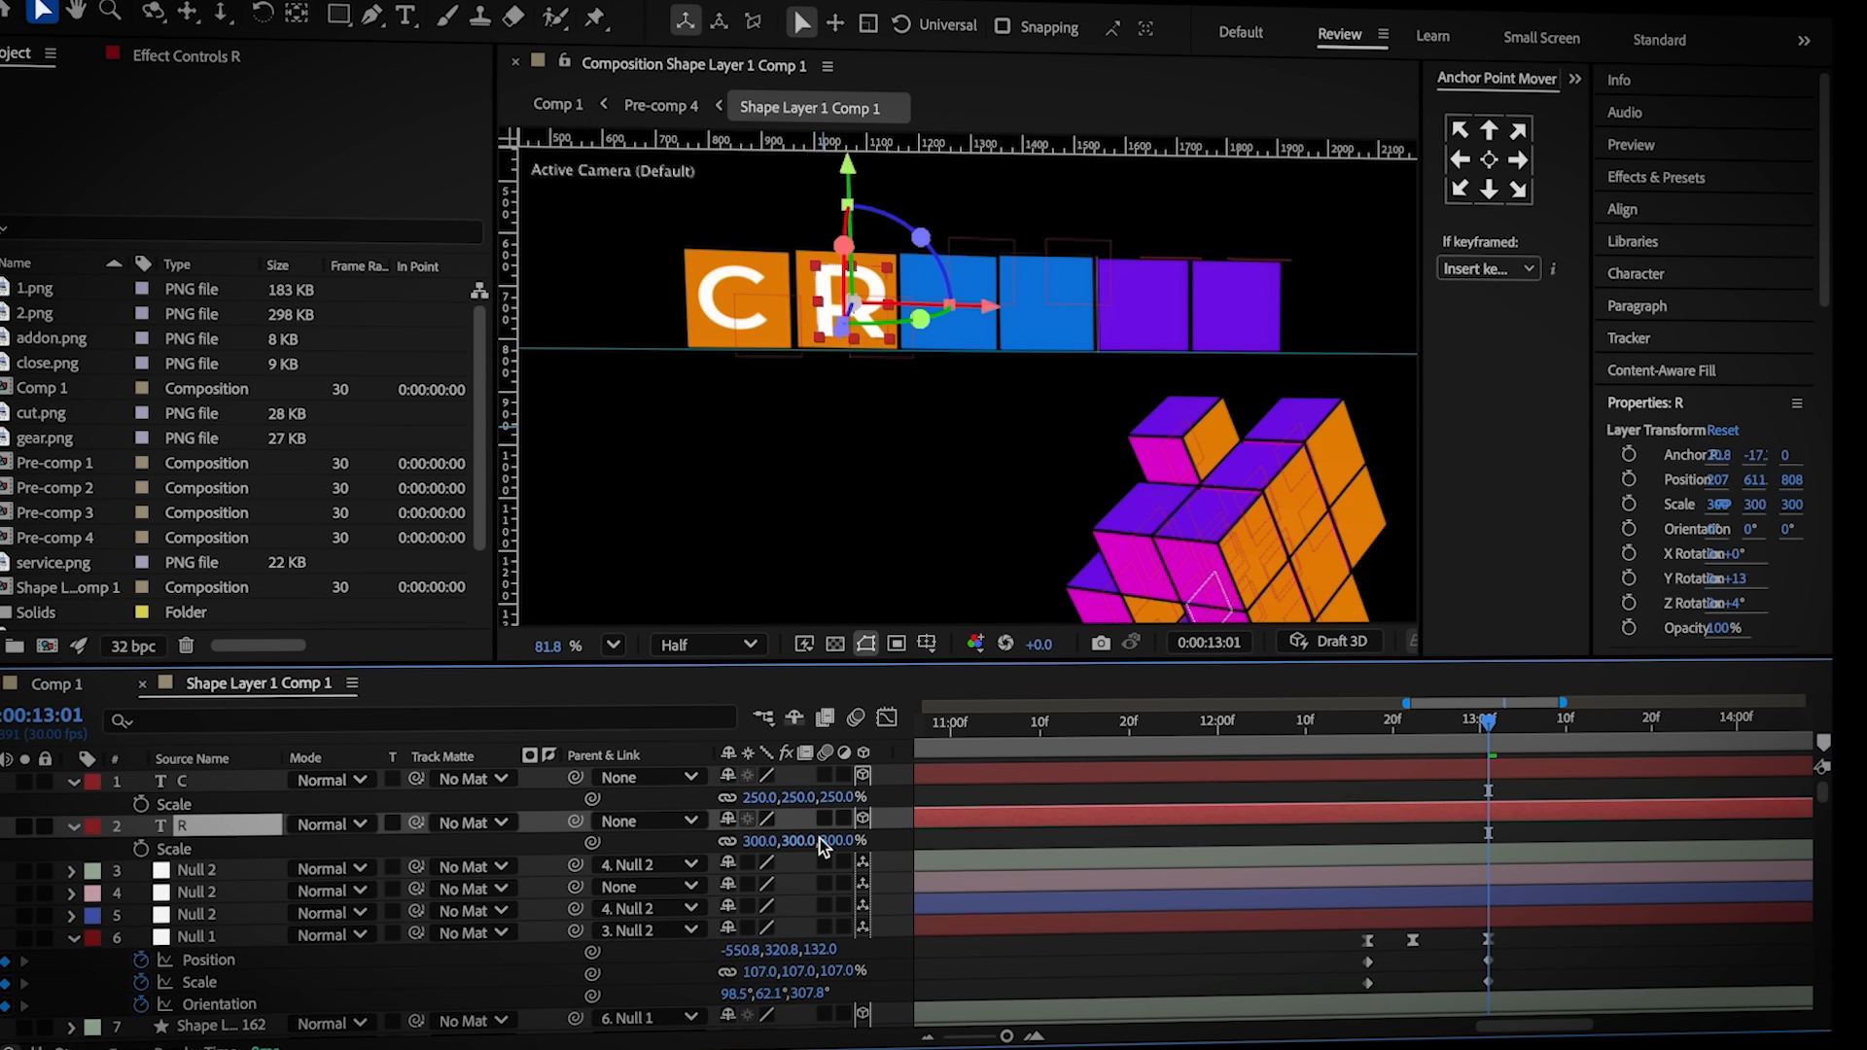
{"action": "key", "text": "Return"}
Move the R layer above C, duplicate it, change the copy to "E" and place it on the first blue tile
{"action": "left_click_drag", "start_coordinate": [187, 804], "coordinate": [193, 778]}
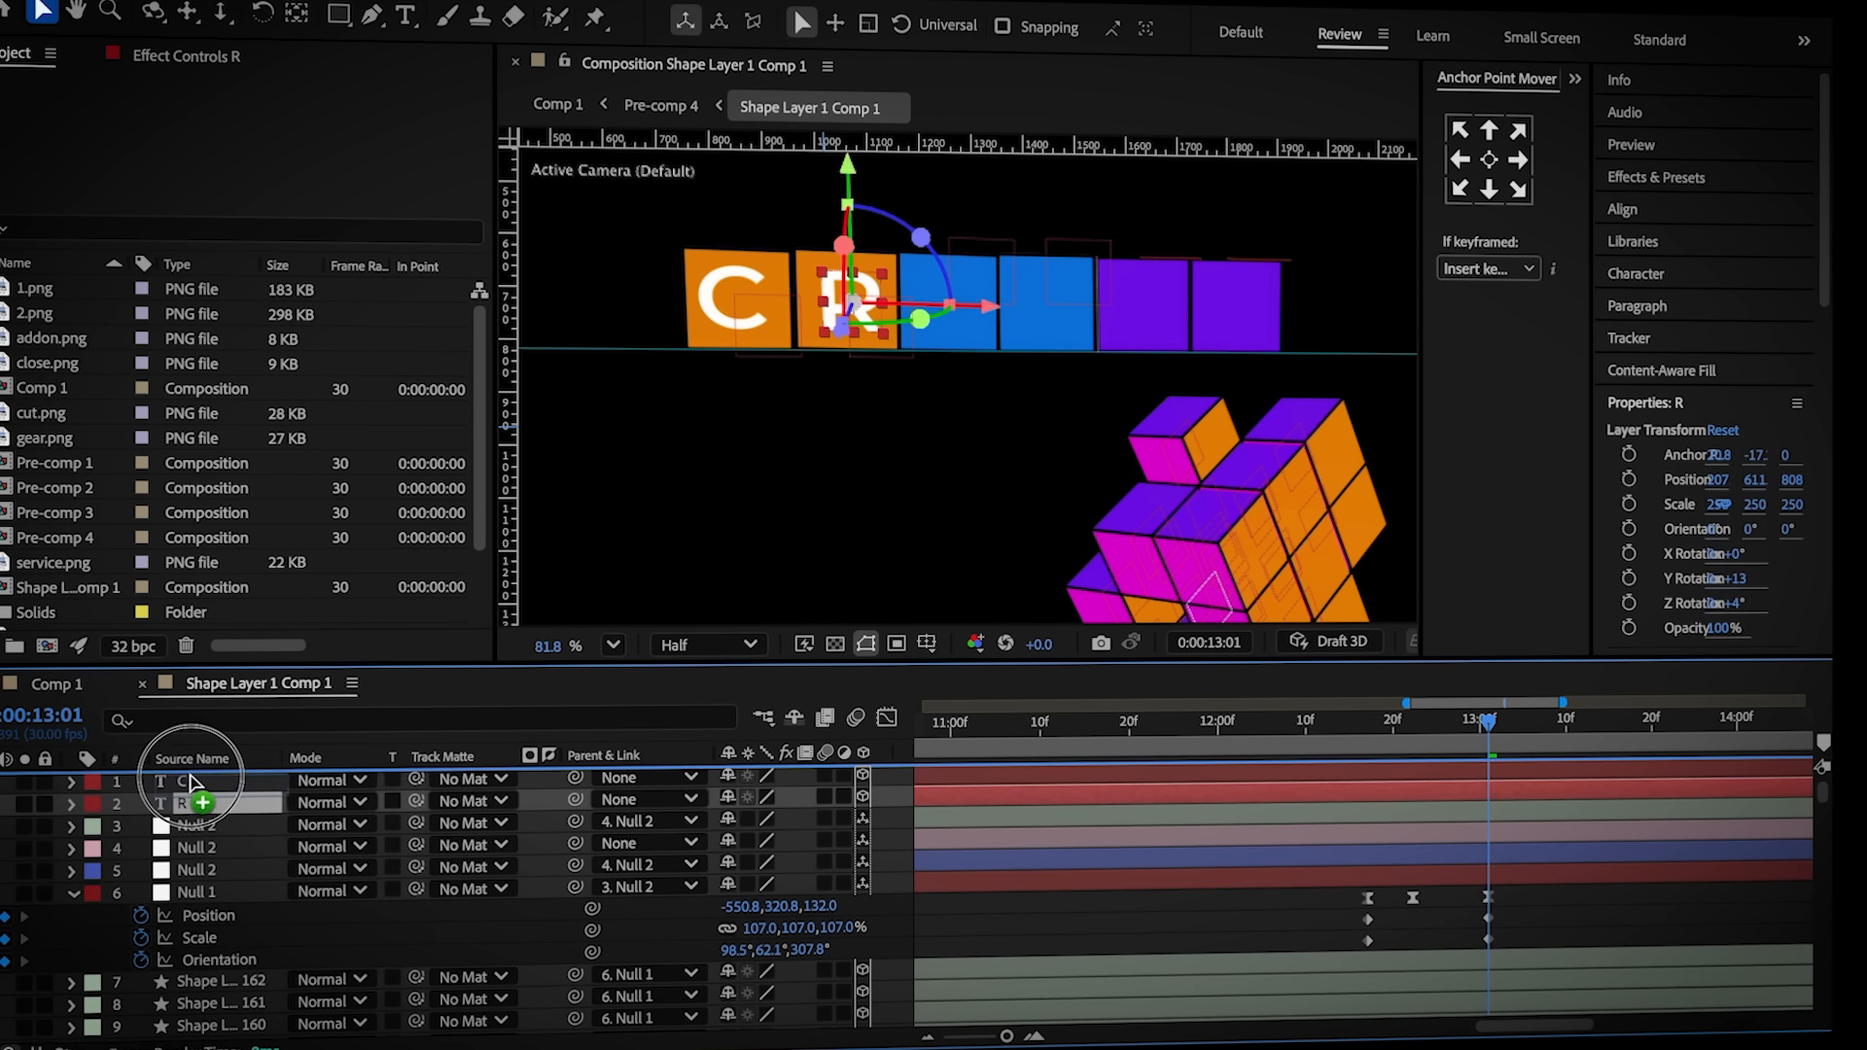
{"action": "key", "text": "ctrl+d"}
{"action": "double_click", "coordinate": [194, 780]}
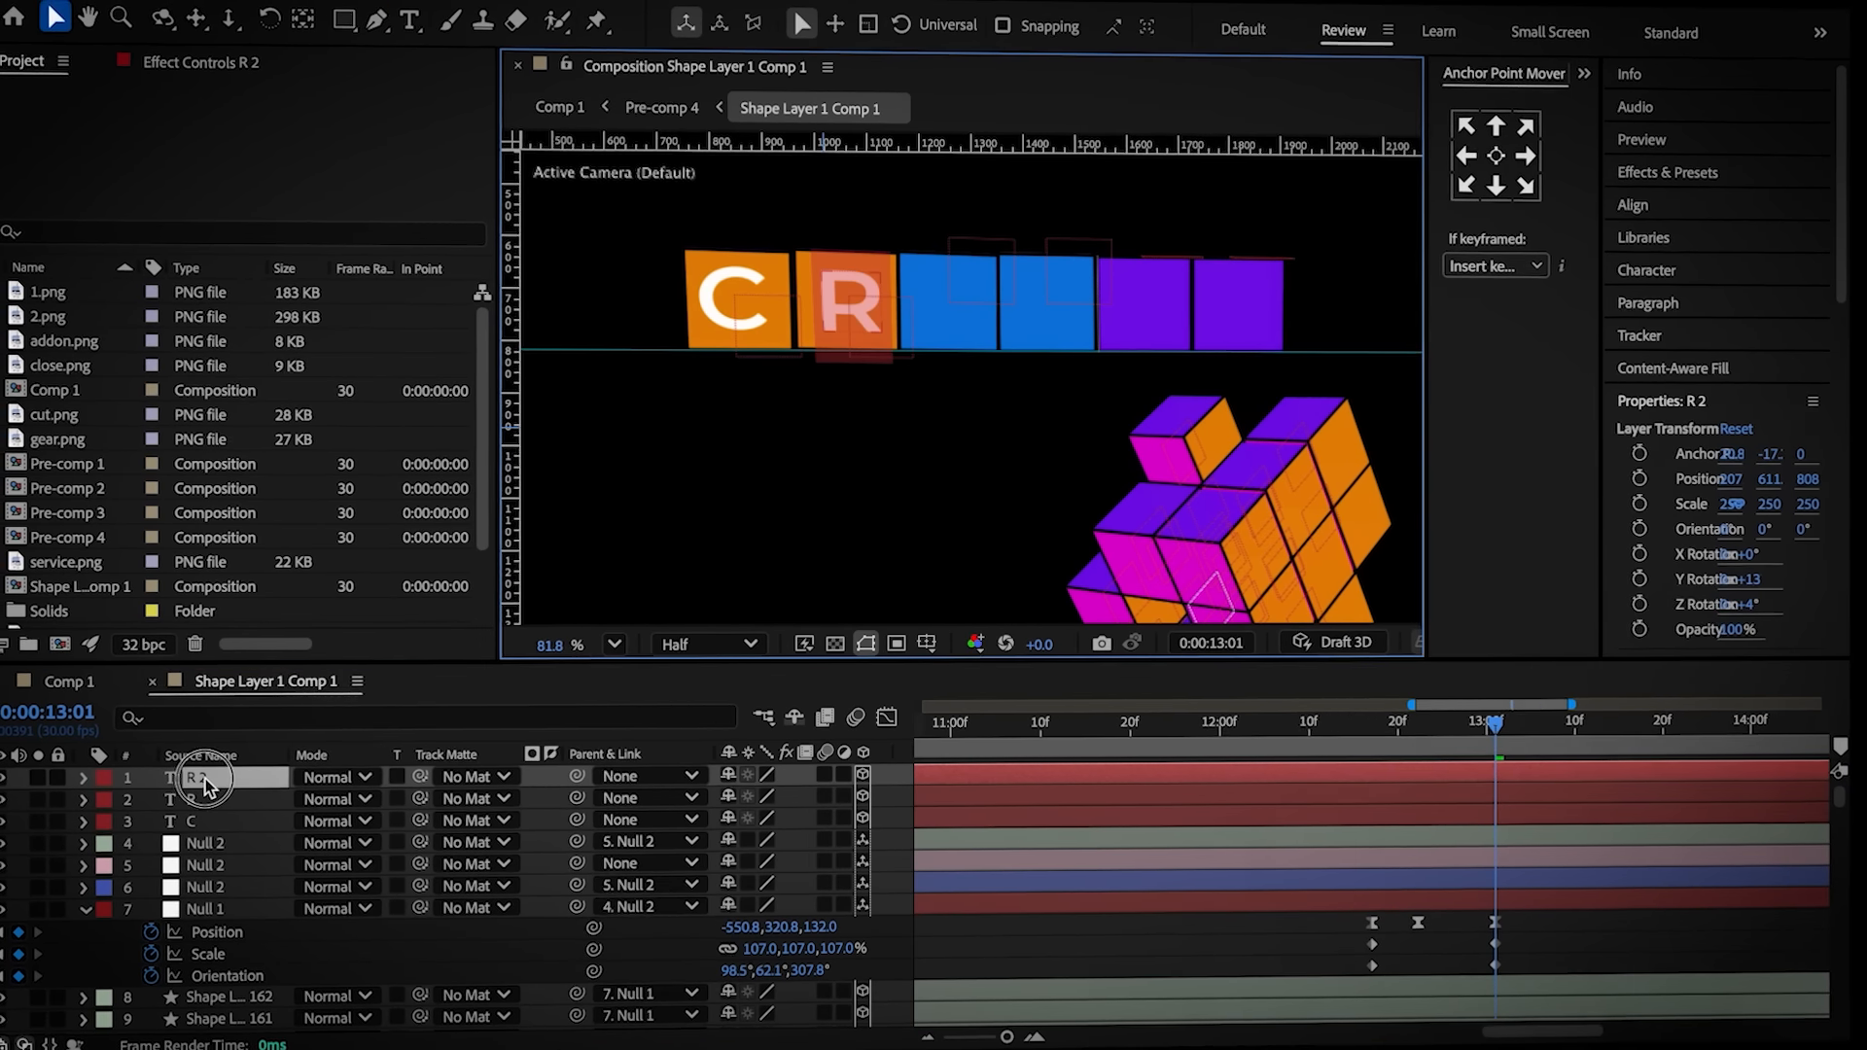
{"action": "type", "text": "E"}
{"action": "left_click", "coordinate": [209, 778]}
{"action": "key", "text": "v"}
{"action": "key", "text": "p"}
{"action": "left_click_drag", "start_coordinate": [998, 304], "coordinate": [1105, 293]}
Duplicate the E text layer, change the copy to "A" and place it on the second blue tile
{"action": "key", "text": "ctrl+d"}
{"action": "double_click", "coordinate": [230, 780]}
{"action": "type", "text": "A"}
{"action": "left_click", "coordinate": [230, 780]}
{"action": "key", "text": "v"}
{"action": "left_click_drag", "start_coordinate": [1124, 300], "coordinate": [1342, 302]}
Duplicate the A text layer, change the copy to "T" and place it on the first purple tile
{"action": "key", "text": "ctrl+d"}
{"action": "double_click", "coordinate": [253, 782]}
{"action": "type", "text": "T"}
{"action": "left_click", "coordinate": [253, 782]}
{"action": "key", "text": "v"}
Duplicate the T text layer, change the copy to "E" and place it on the last purple tile
{"action": "key", "text": "ctrl+d"}
{"action": "double_click", "coordinate": [237, 780]}
{"action": "type", "text": "E"}
{"action": "left_click", "coordinate": [237, 780]}
{"action": "key", "text": "v"}
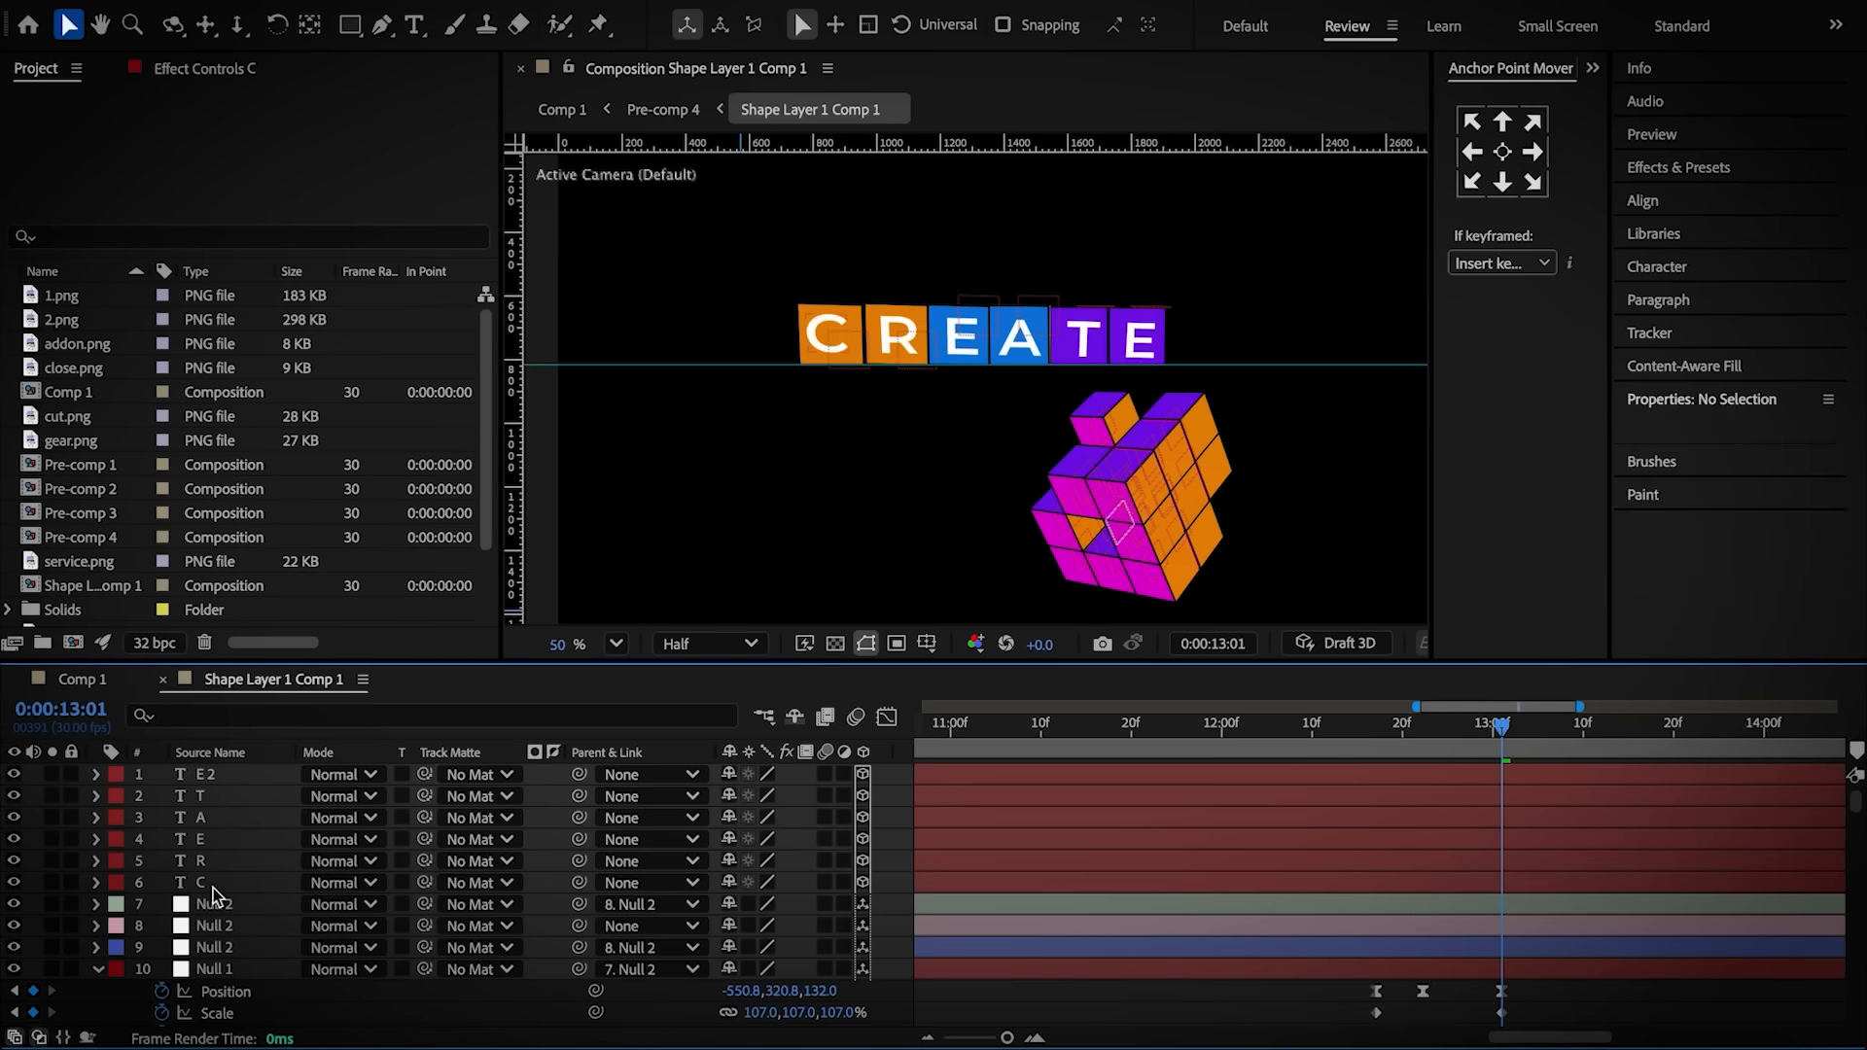
Parent the C text layer to 192. Null 1 and the R text layer to 164. Null 1
{"action": "left_click", "coordinate": [215, 895]}
{"action": "left_click", "coordinate": [646, 882]}
{"action": "left_click", "coordinate": [651, 880]}
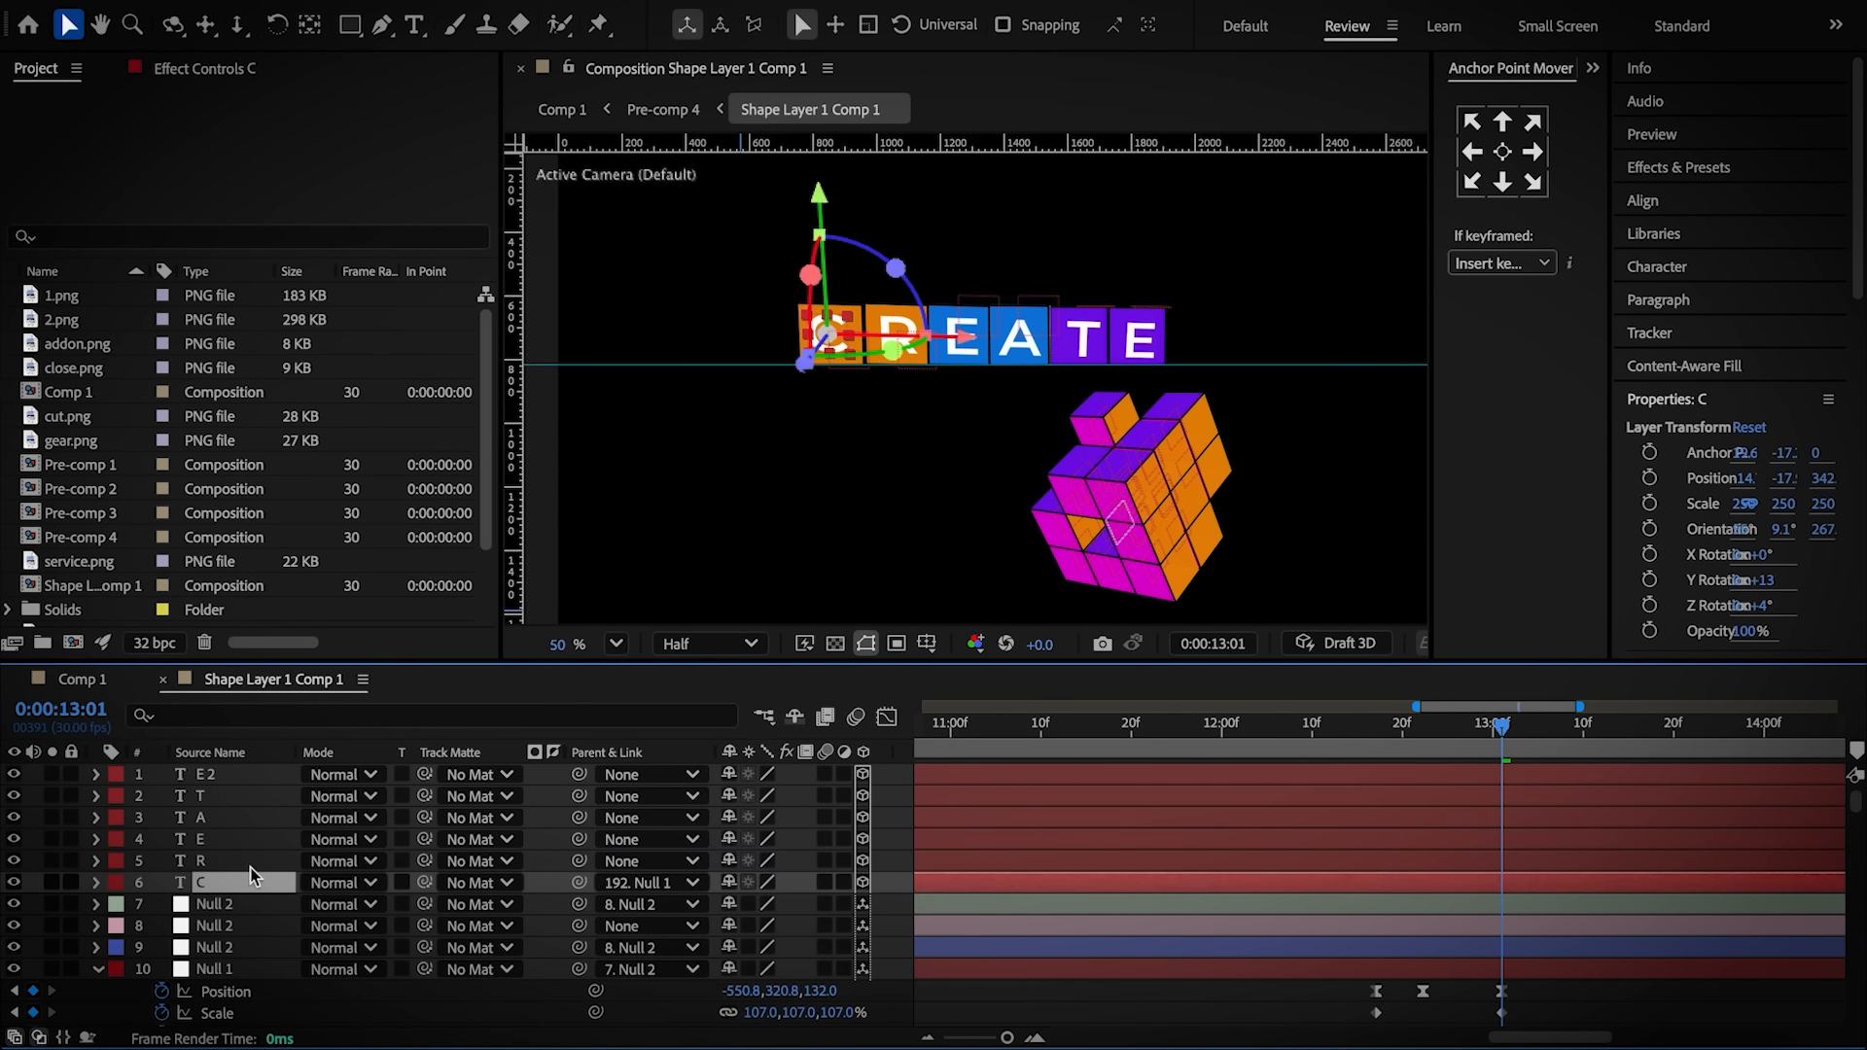
{"action": "left_click", "coordinate": [647, 868]}
{"action": "left_click", "coordinate": [643, 862]}
{"action": "left_click", "coordinate": [661, 71]}
Parent the first E text layer to 122. Null 1 and the A text layer to 101. Null 1
{"action": "left_click", "coordinate": [224, 840]}
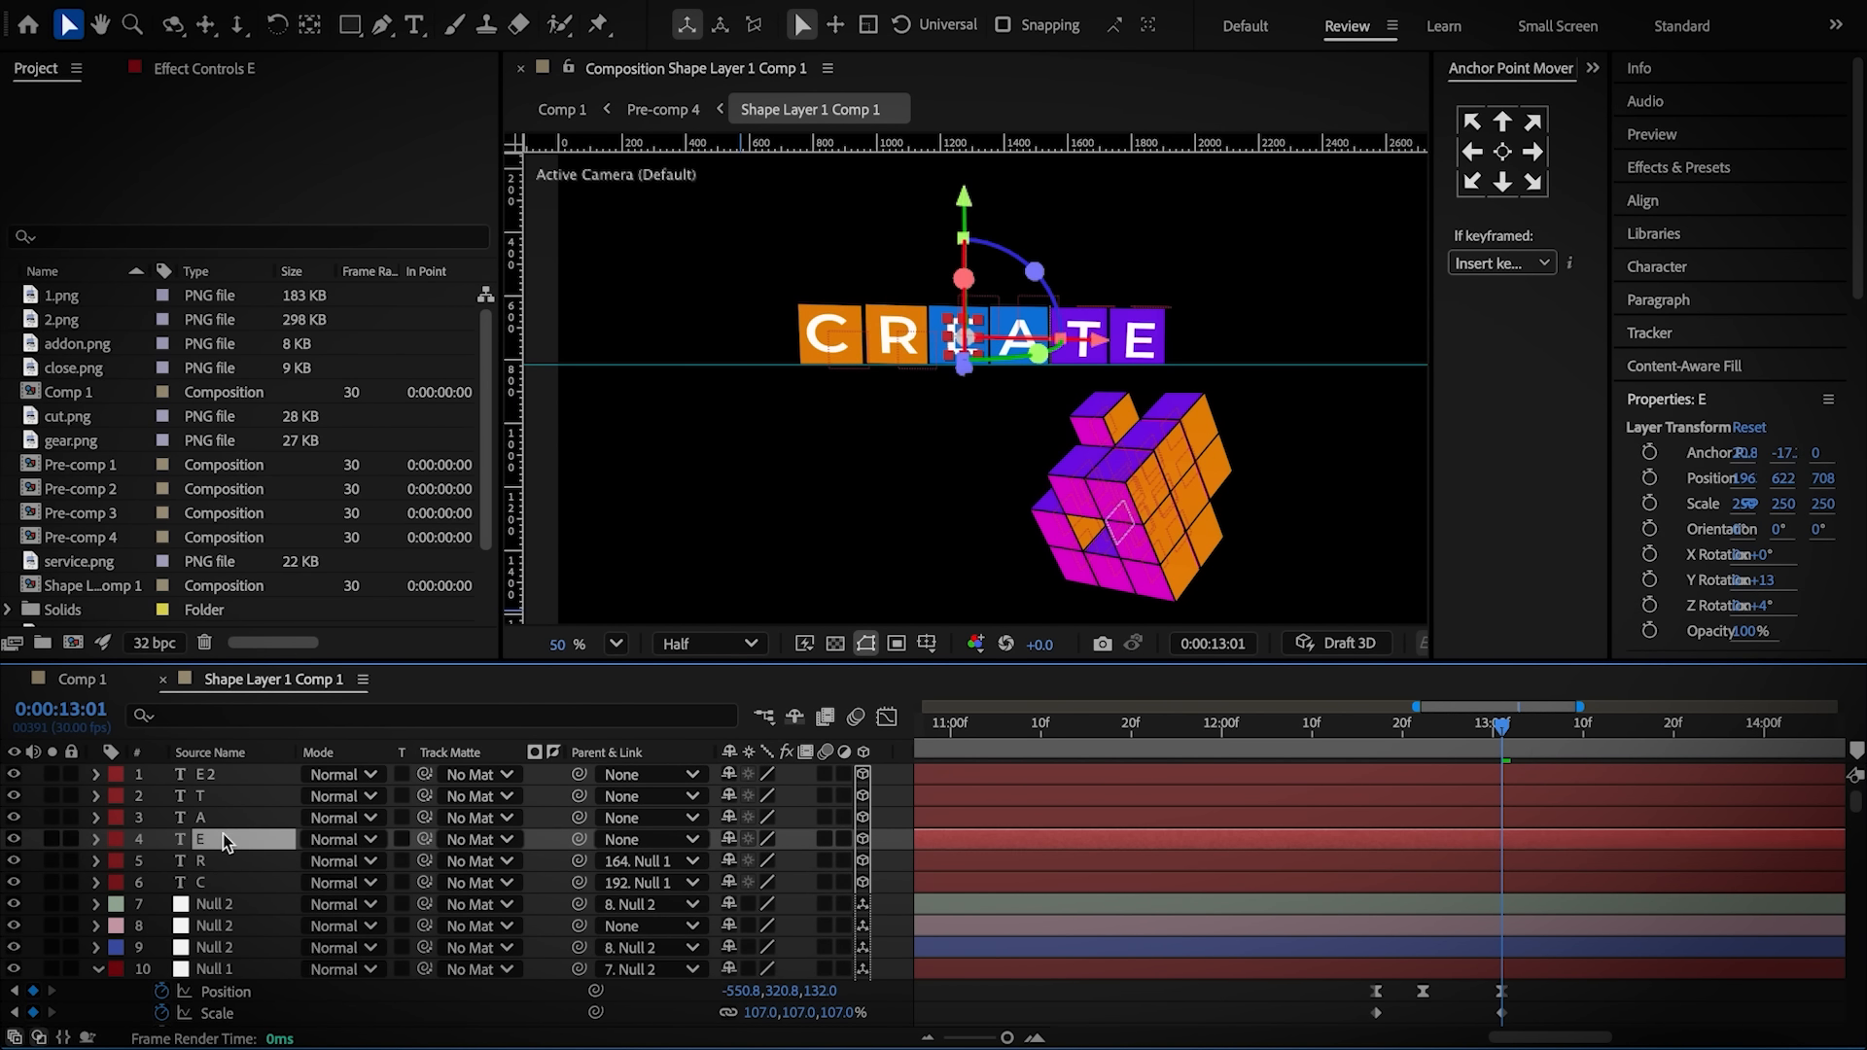
{"action": "left_click", "coordinate": [624, 849]}
{"action": "left_click", "coordinate": [665, 861]}
{"action": "key", "text": "ctrl+Up"}
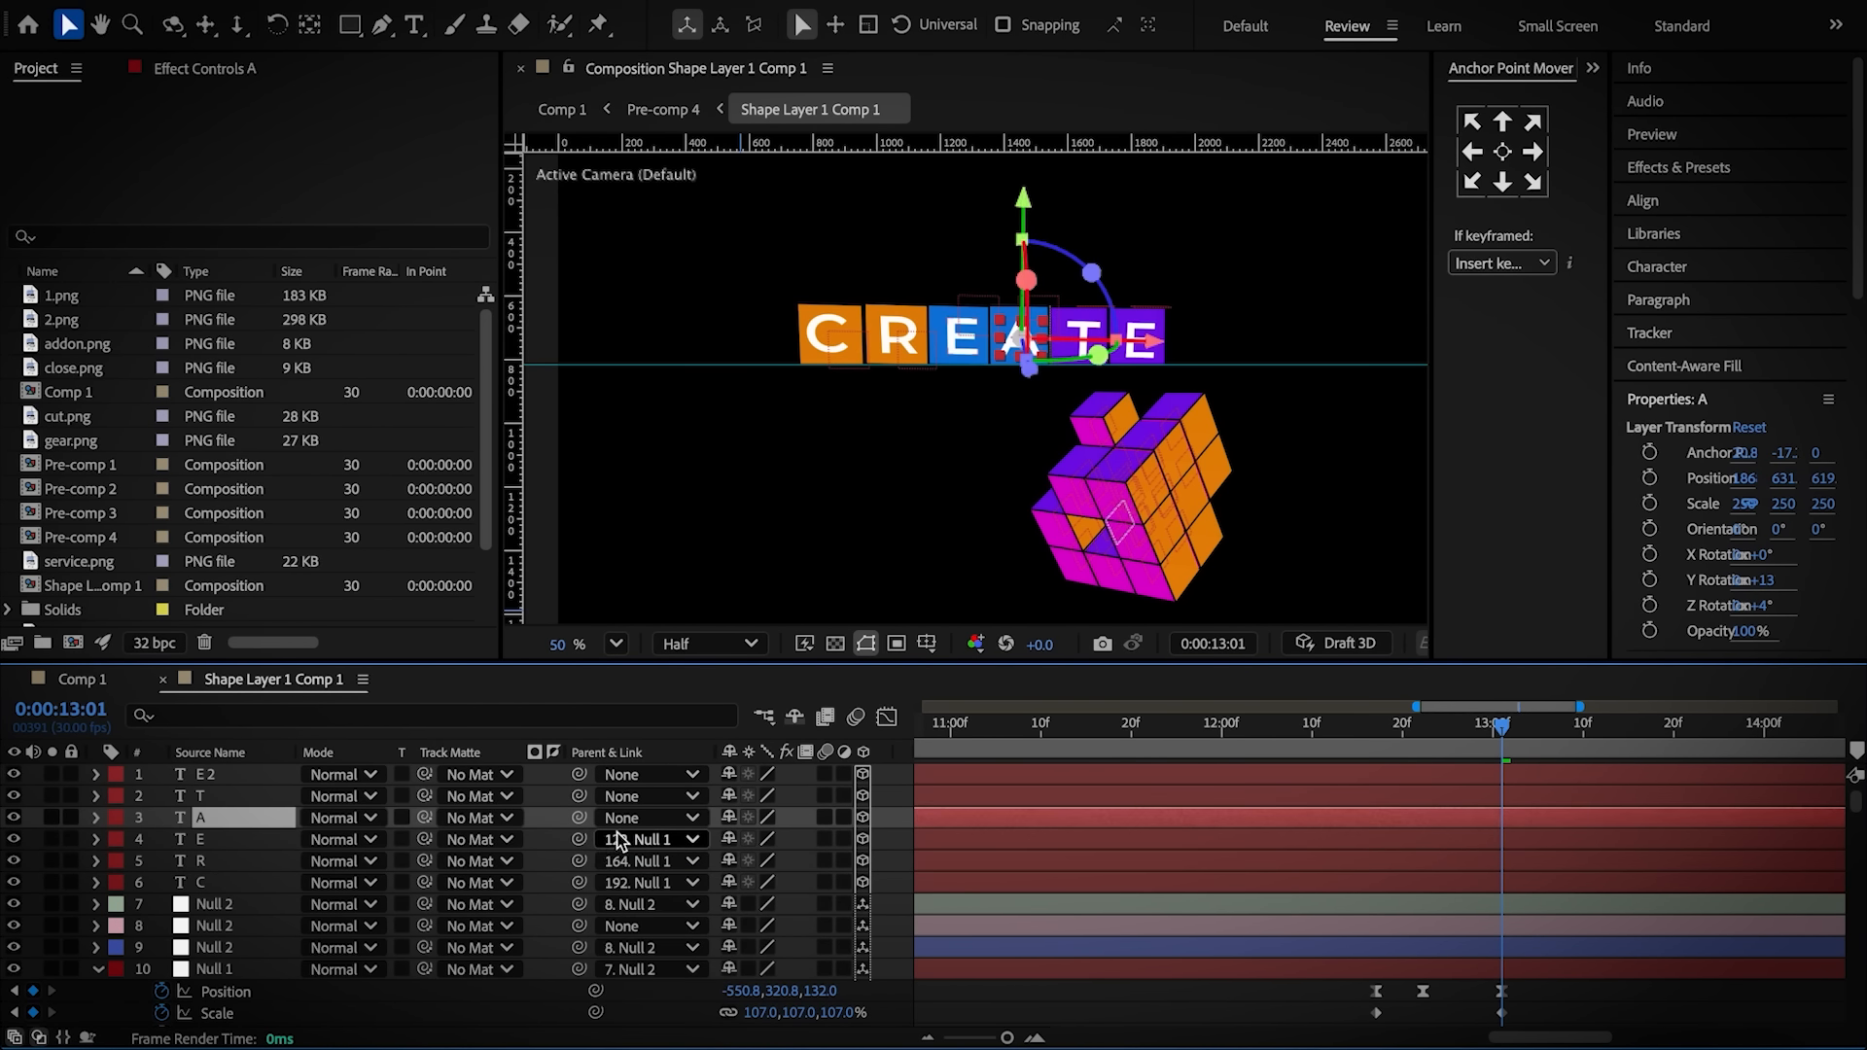
{"action": "scroll", "coordinate": [666, 856], "scroll_direction": "down", "scroll_amount": 20}
{"action": "left_click", "coordinate": [671, 721]}
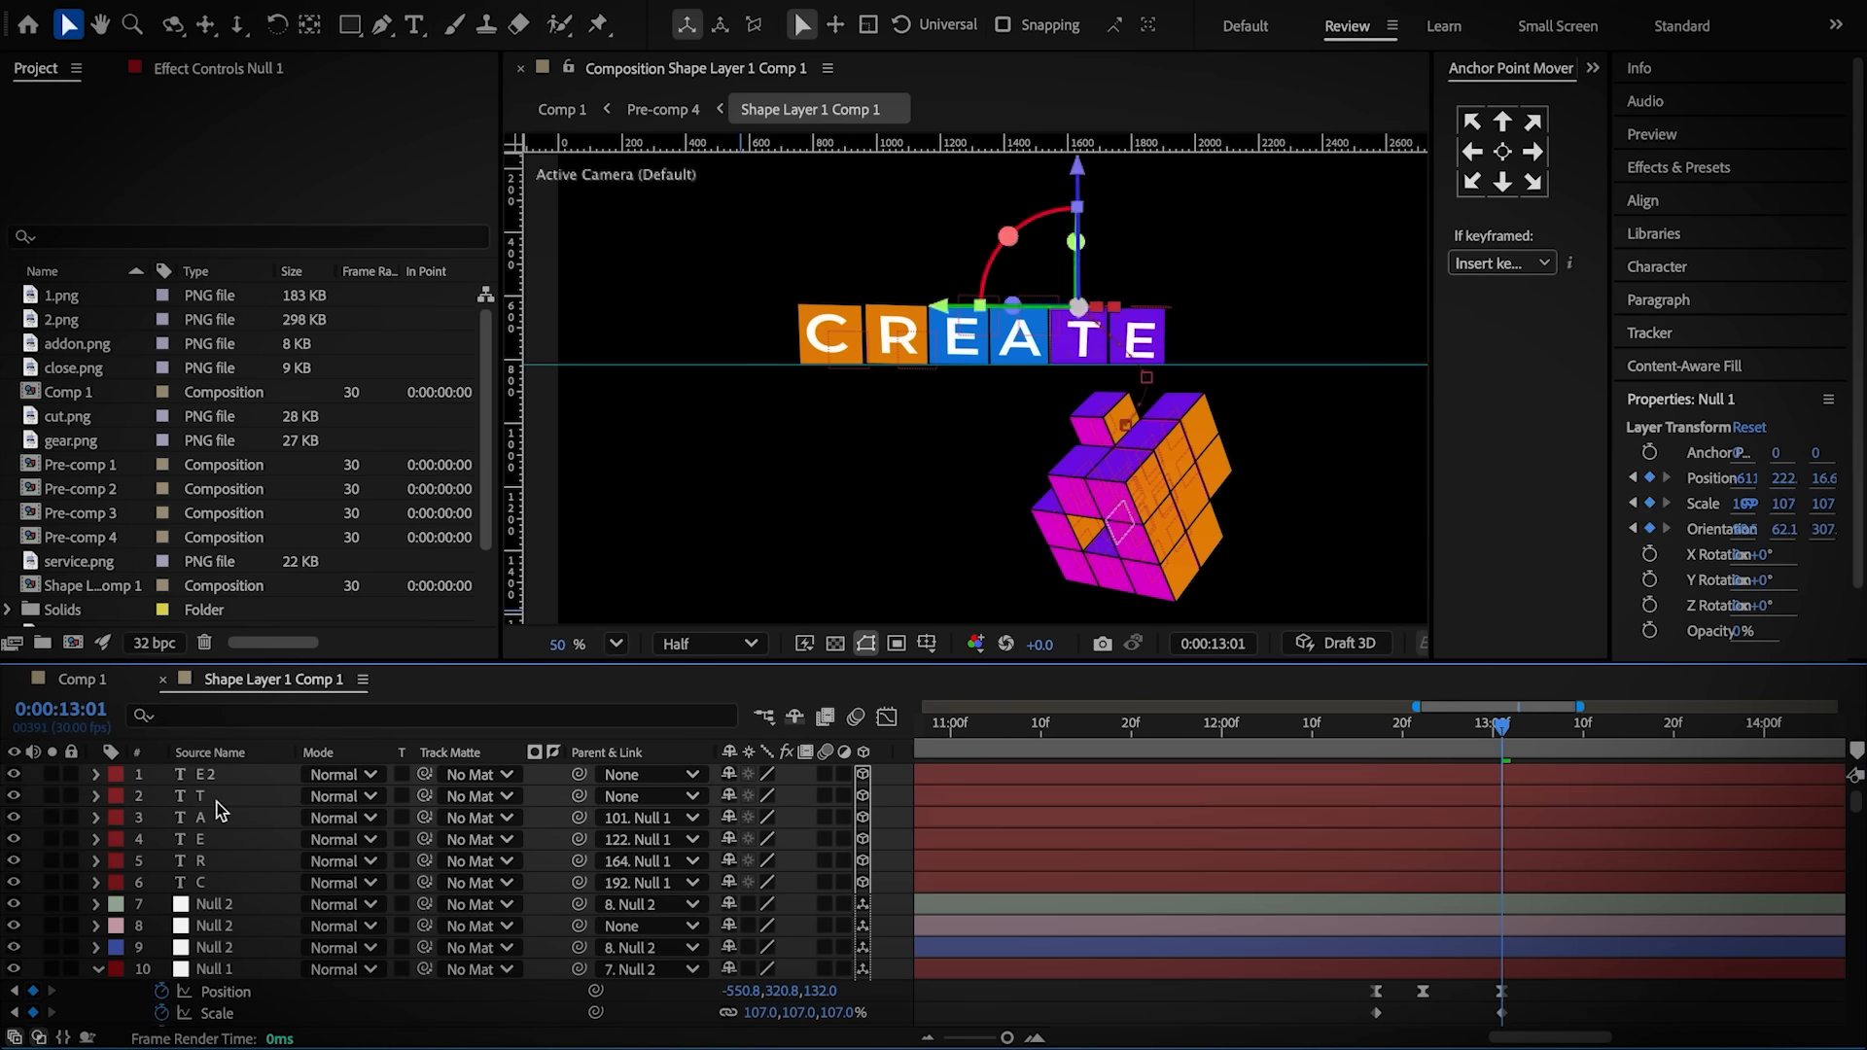
Parent the T text layer to 59. Null 1 and the E 2 text layer to 10. Null 1
{"action": "left_click", "coordinate": [217, 799]}
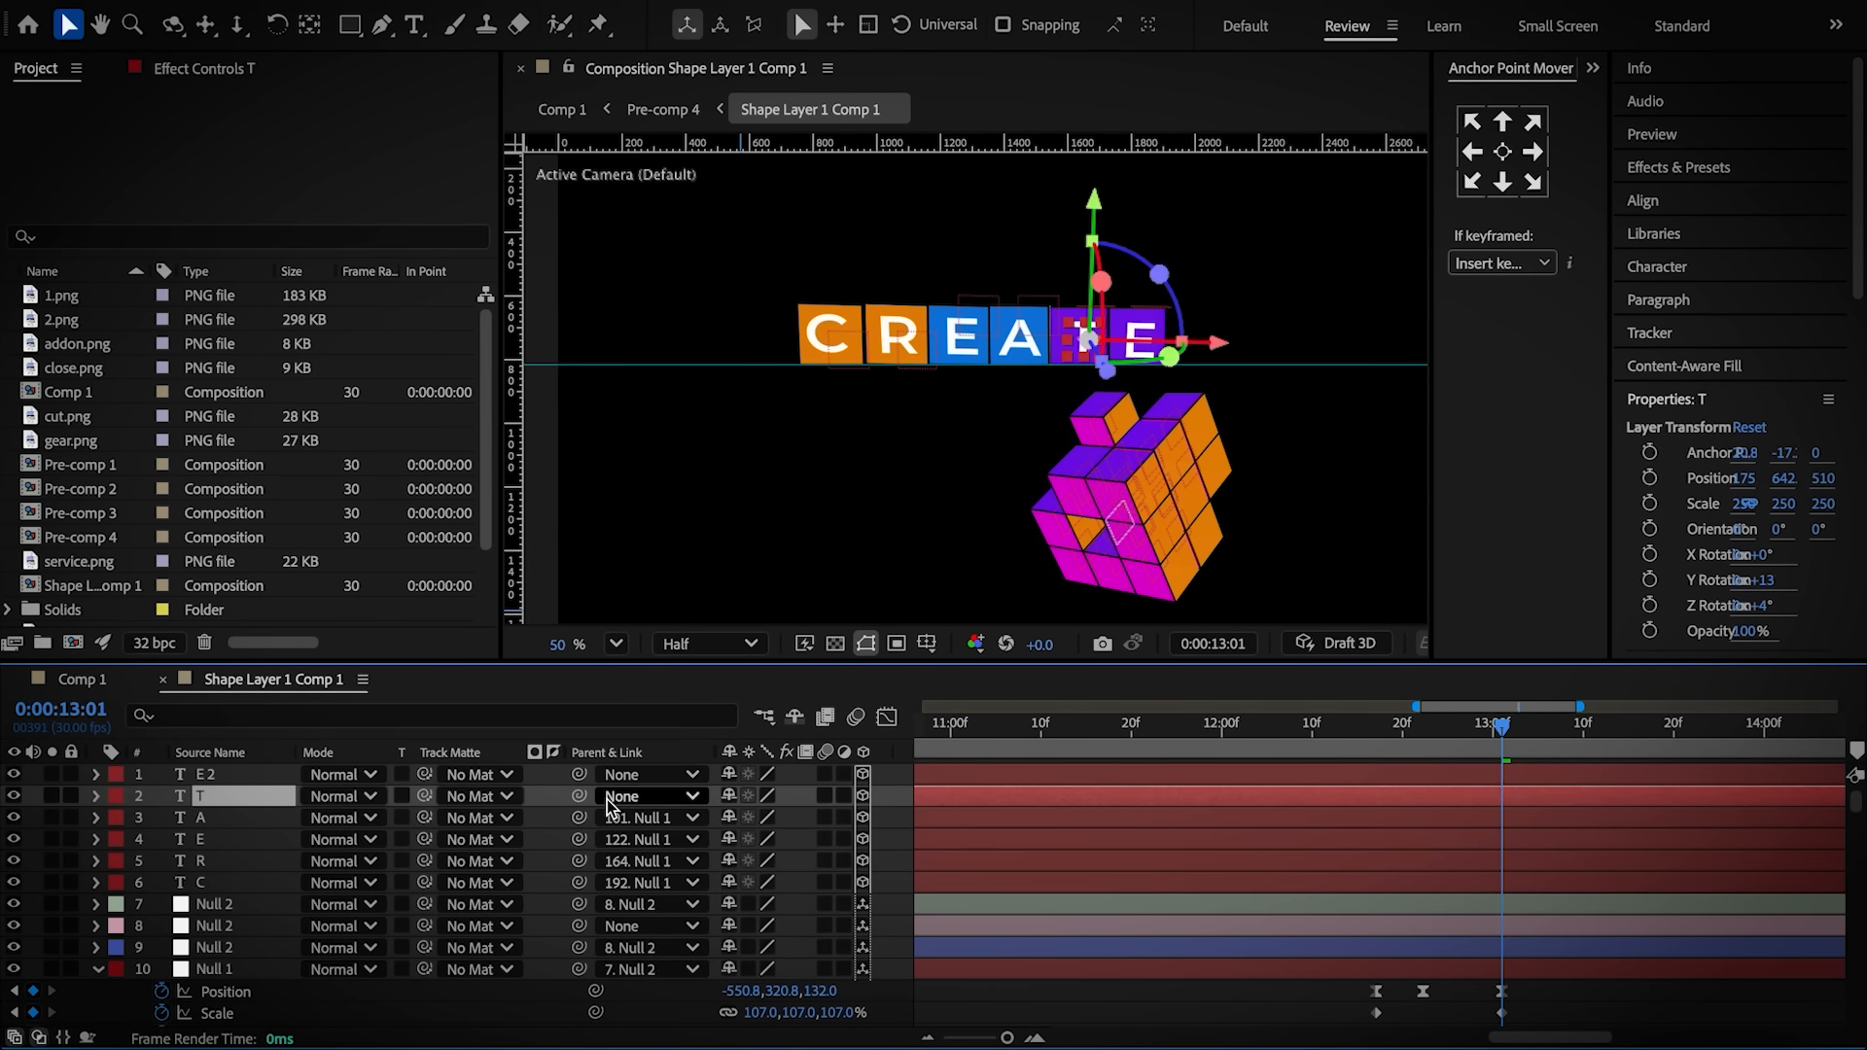
{"action": "left_click", "coordinate": [622, 798]}
{"action": "scroll", "coordinate": [674, 924], "scroll_direction": "down", "scroll_amount": 10}
{"action": "left_click", "coordinate": [674, 895]}
{"action": "left_click", "coordinate": [245, 778]}
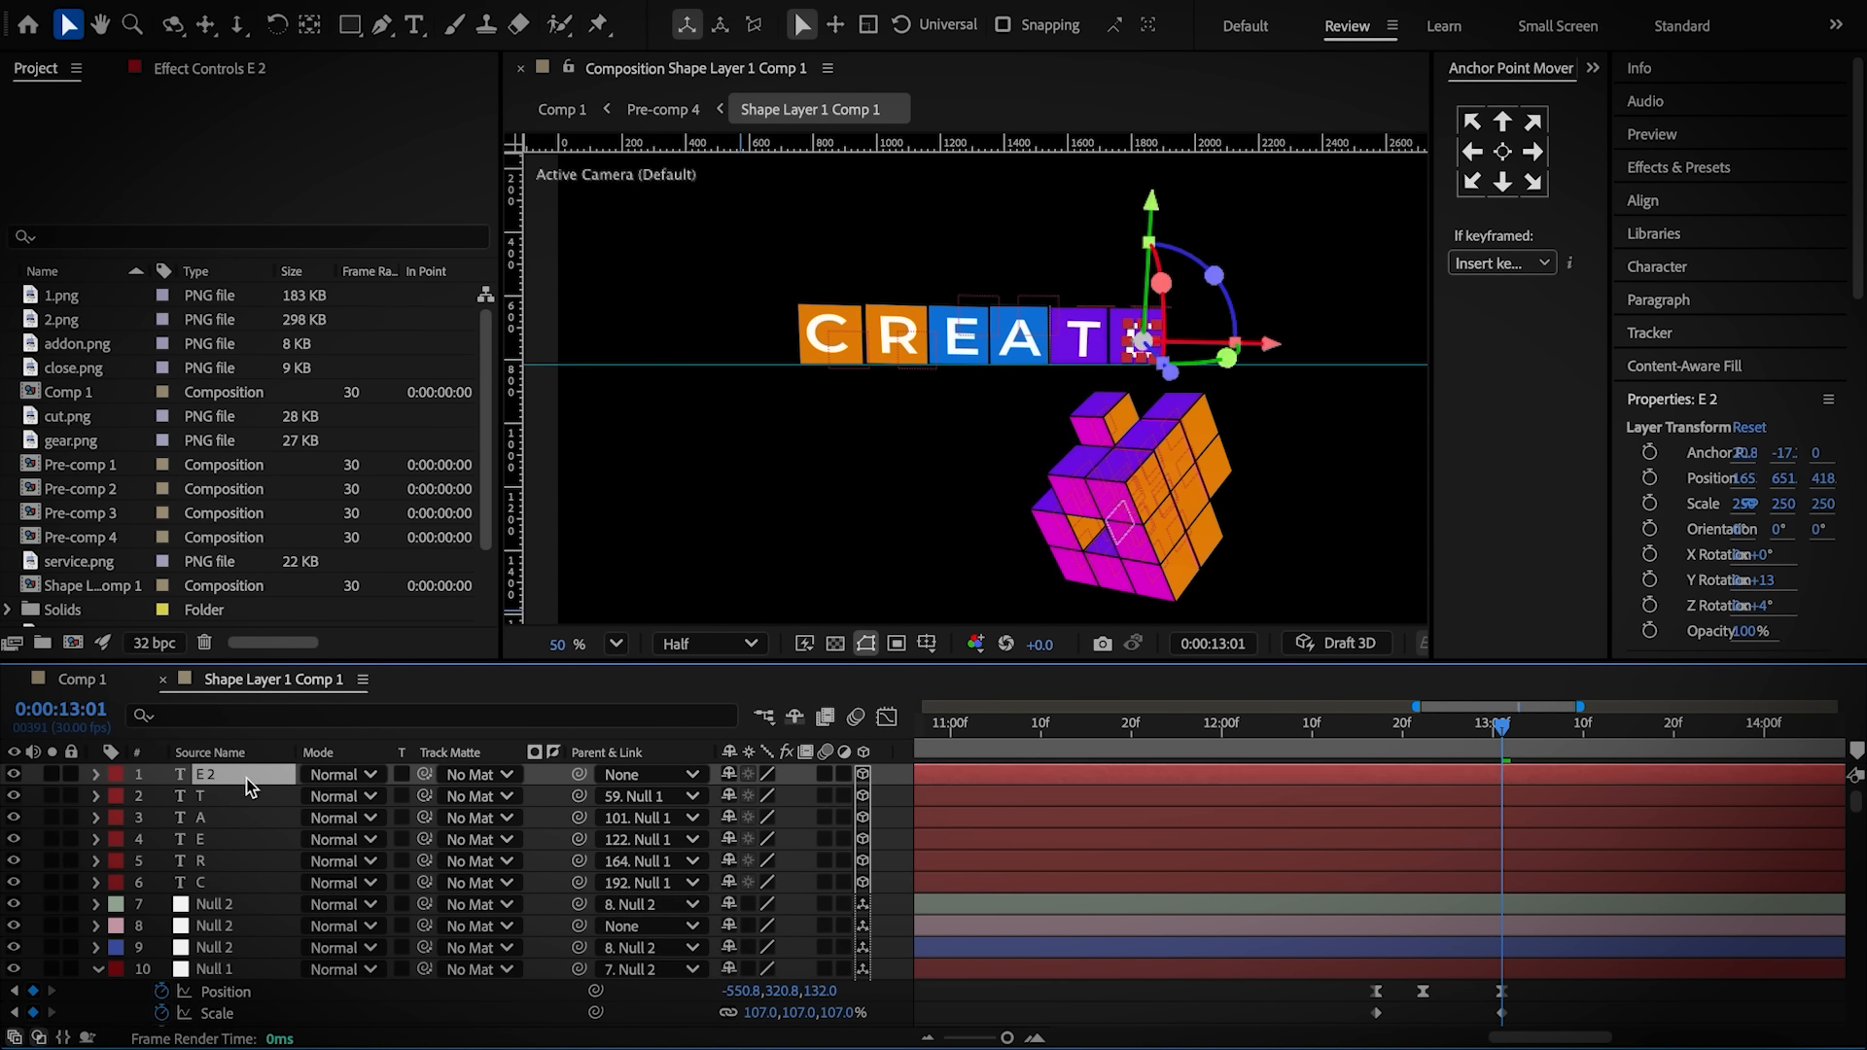
{"action": "left_click", "coordinate": [641, 775]}
{"action": "left_click", "coordinate": [686, 292]}
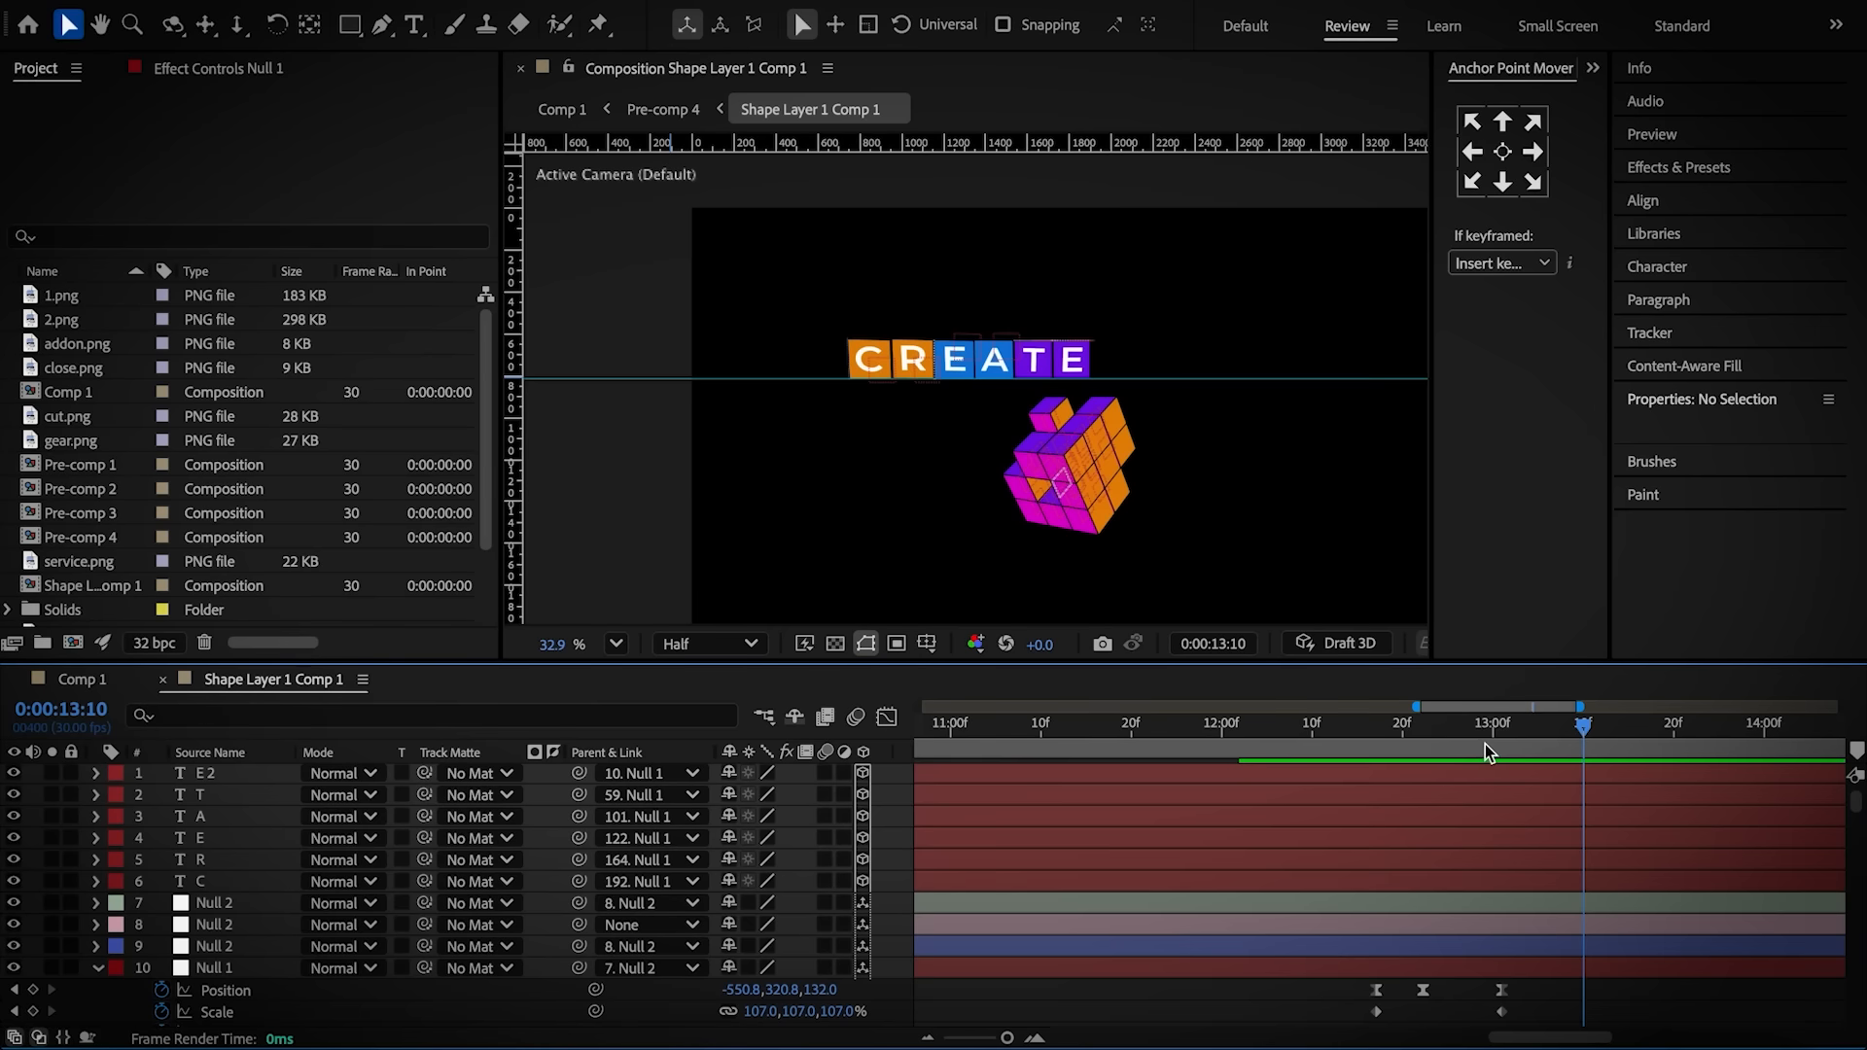
Trim all six letter layers to start at 0:00:12:17 and keyframe their Opacity from 0% there to 100% a few frames on
{"action": "left_click_drag", "start_coordinate": [1488, 731], "coordinate": [1368, 872]}
{"action": "left_click", "coordinate": [1367, 872]}
{"action": "left_click", "coordinate": [1379, 778], "text": "shift"}
{"action": "key", "text": "alt+["}
{"action": "key", "text": "t"}
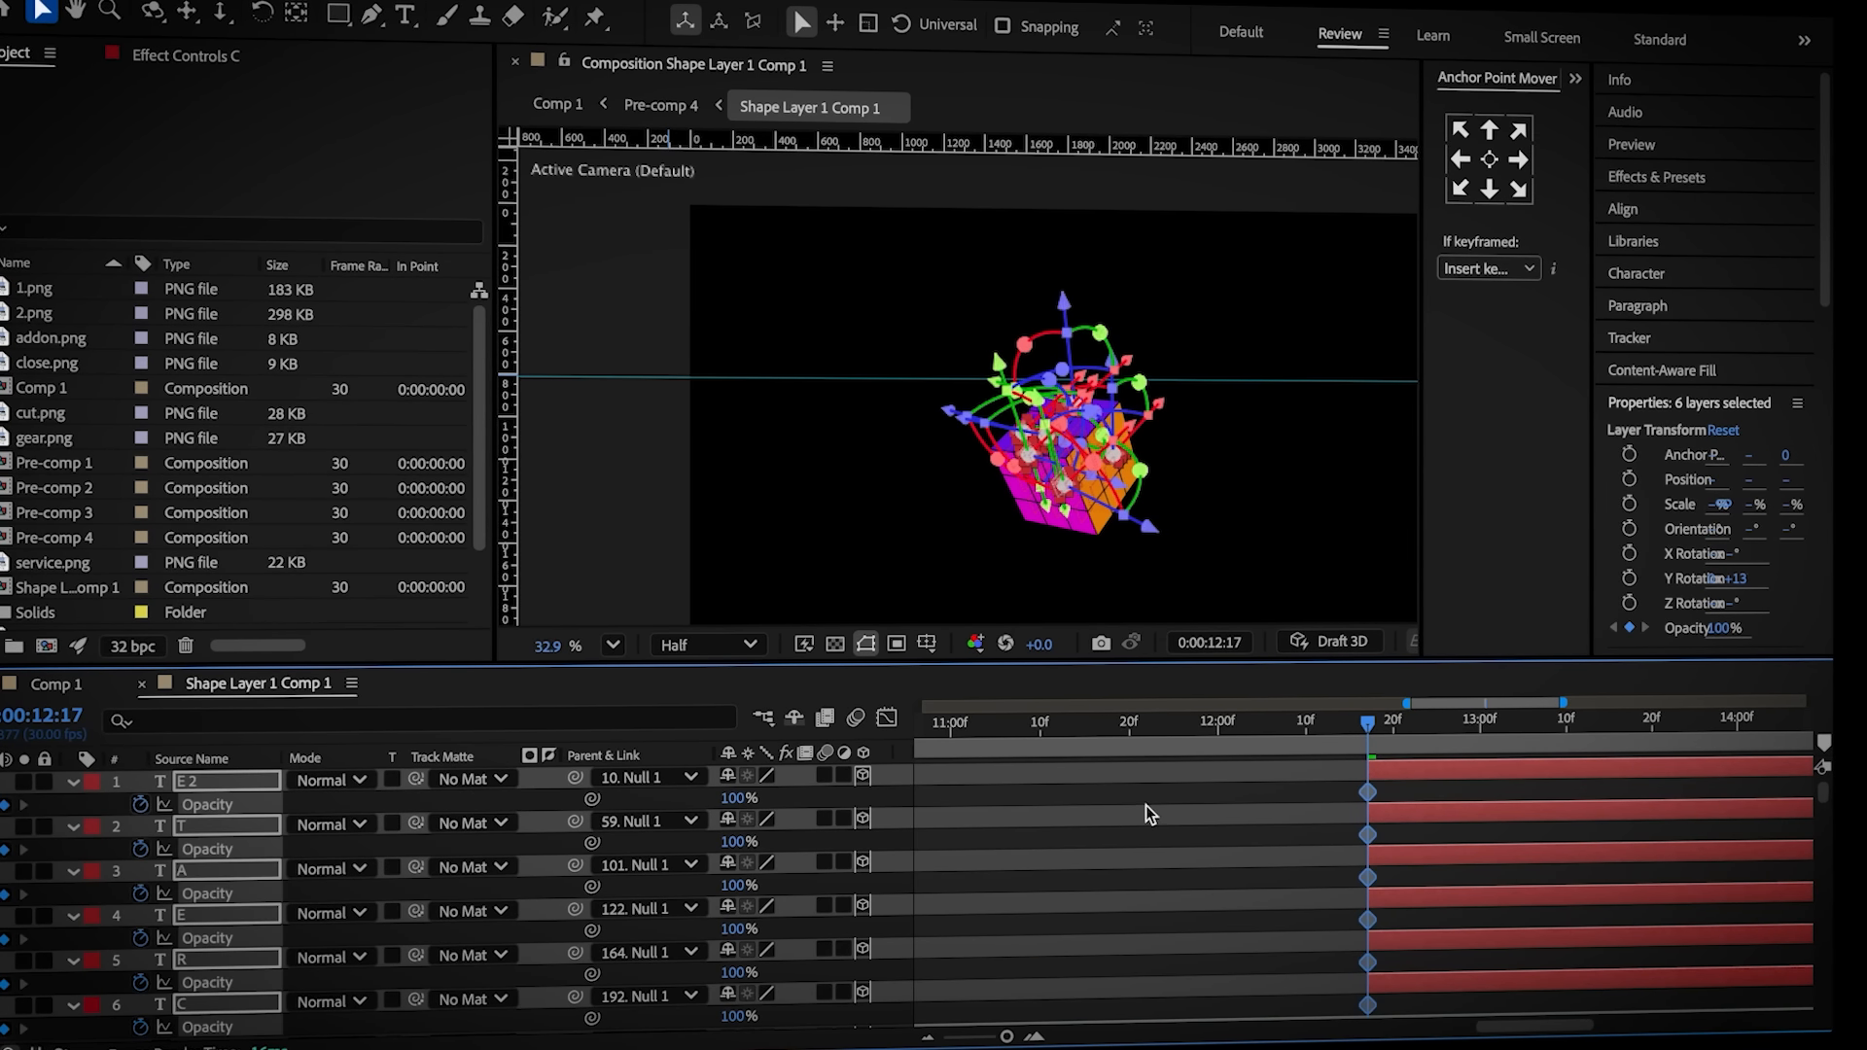
{"action": "left_click_drag", "start_coordinate": [1370, 795], "coordinate": [1408, 812]}
{"action": "left_click_drag", "start_coordinate": [741, 797], "coordinate": [557, 814]}
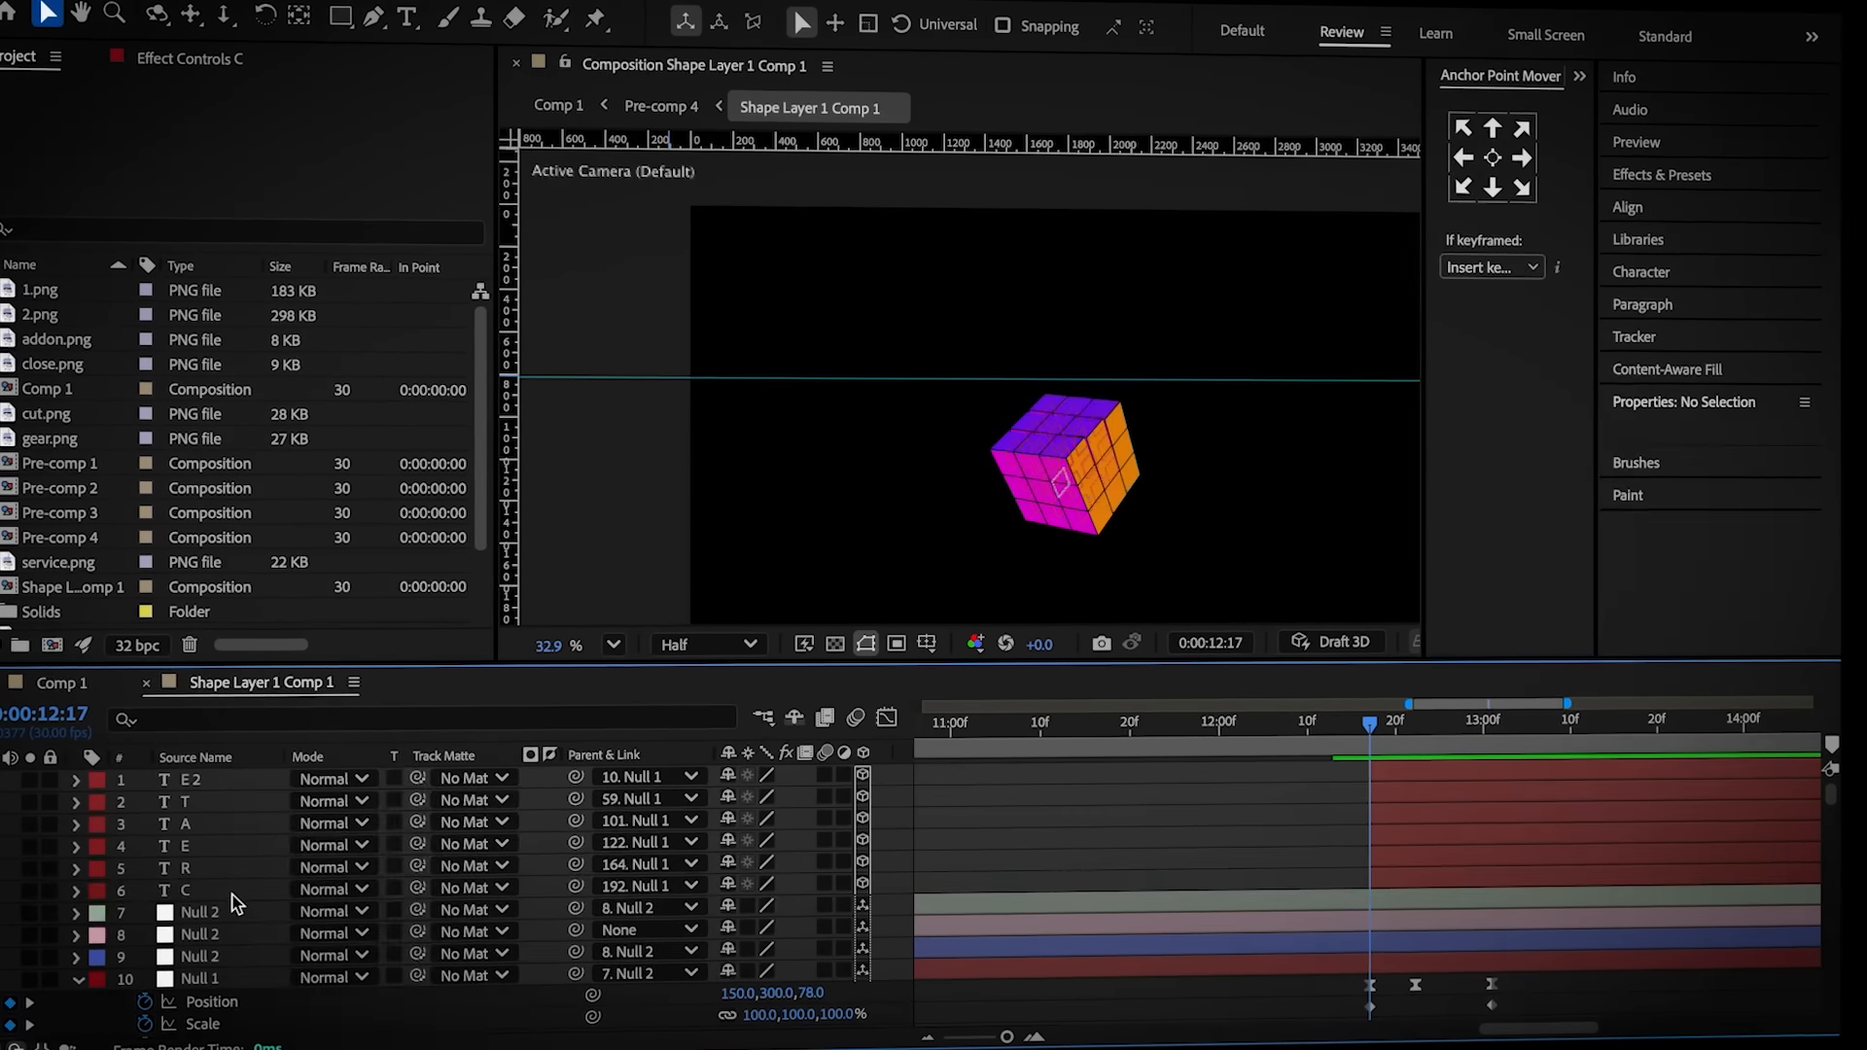
Add a Drop Shadow layer style to the C text layer and increase the shadow's size
{"action": "right_click", "coordinate": [234, 890]}
{"action": "mouse_move", "coordinate": [513, 615]}
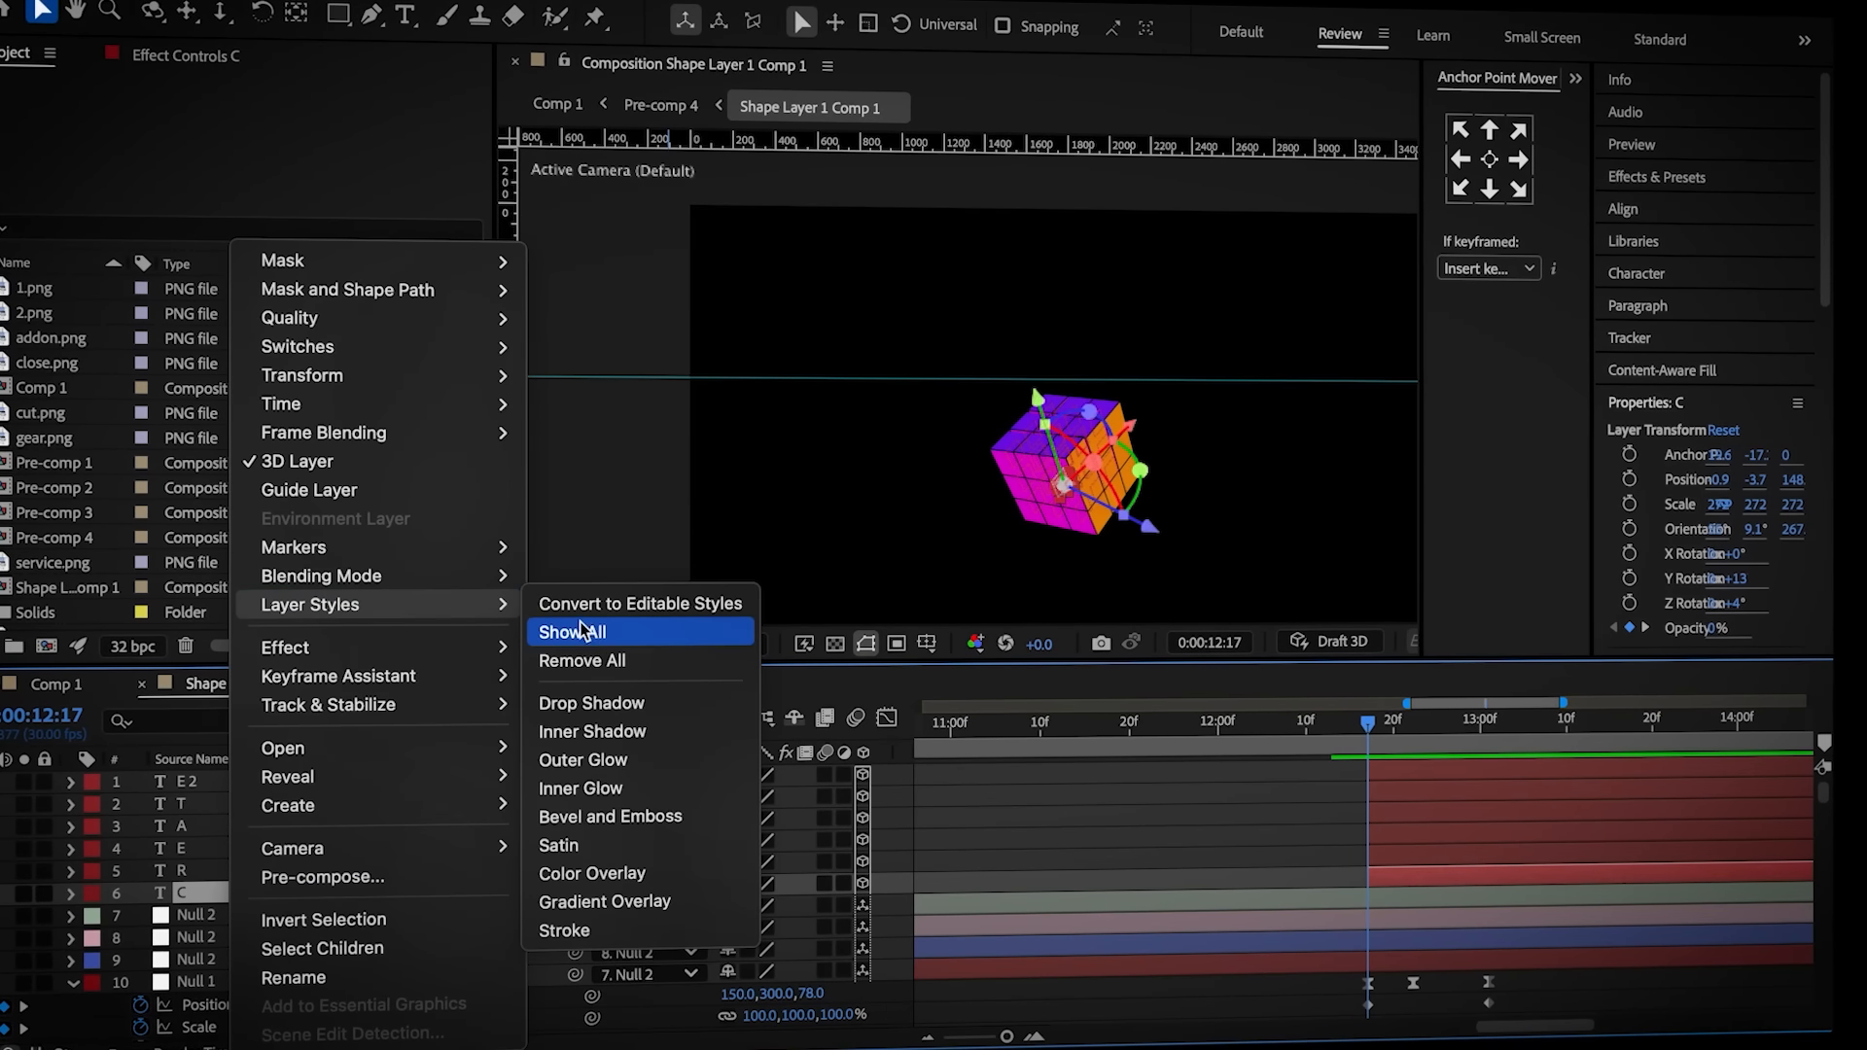
{"action": "left_click", "coordinate": [592, 703]}
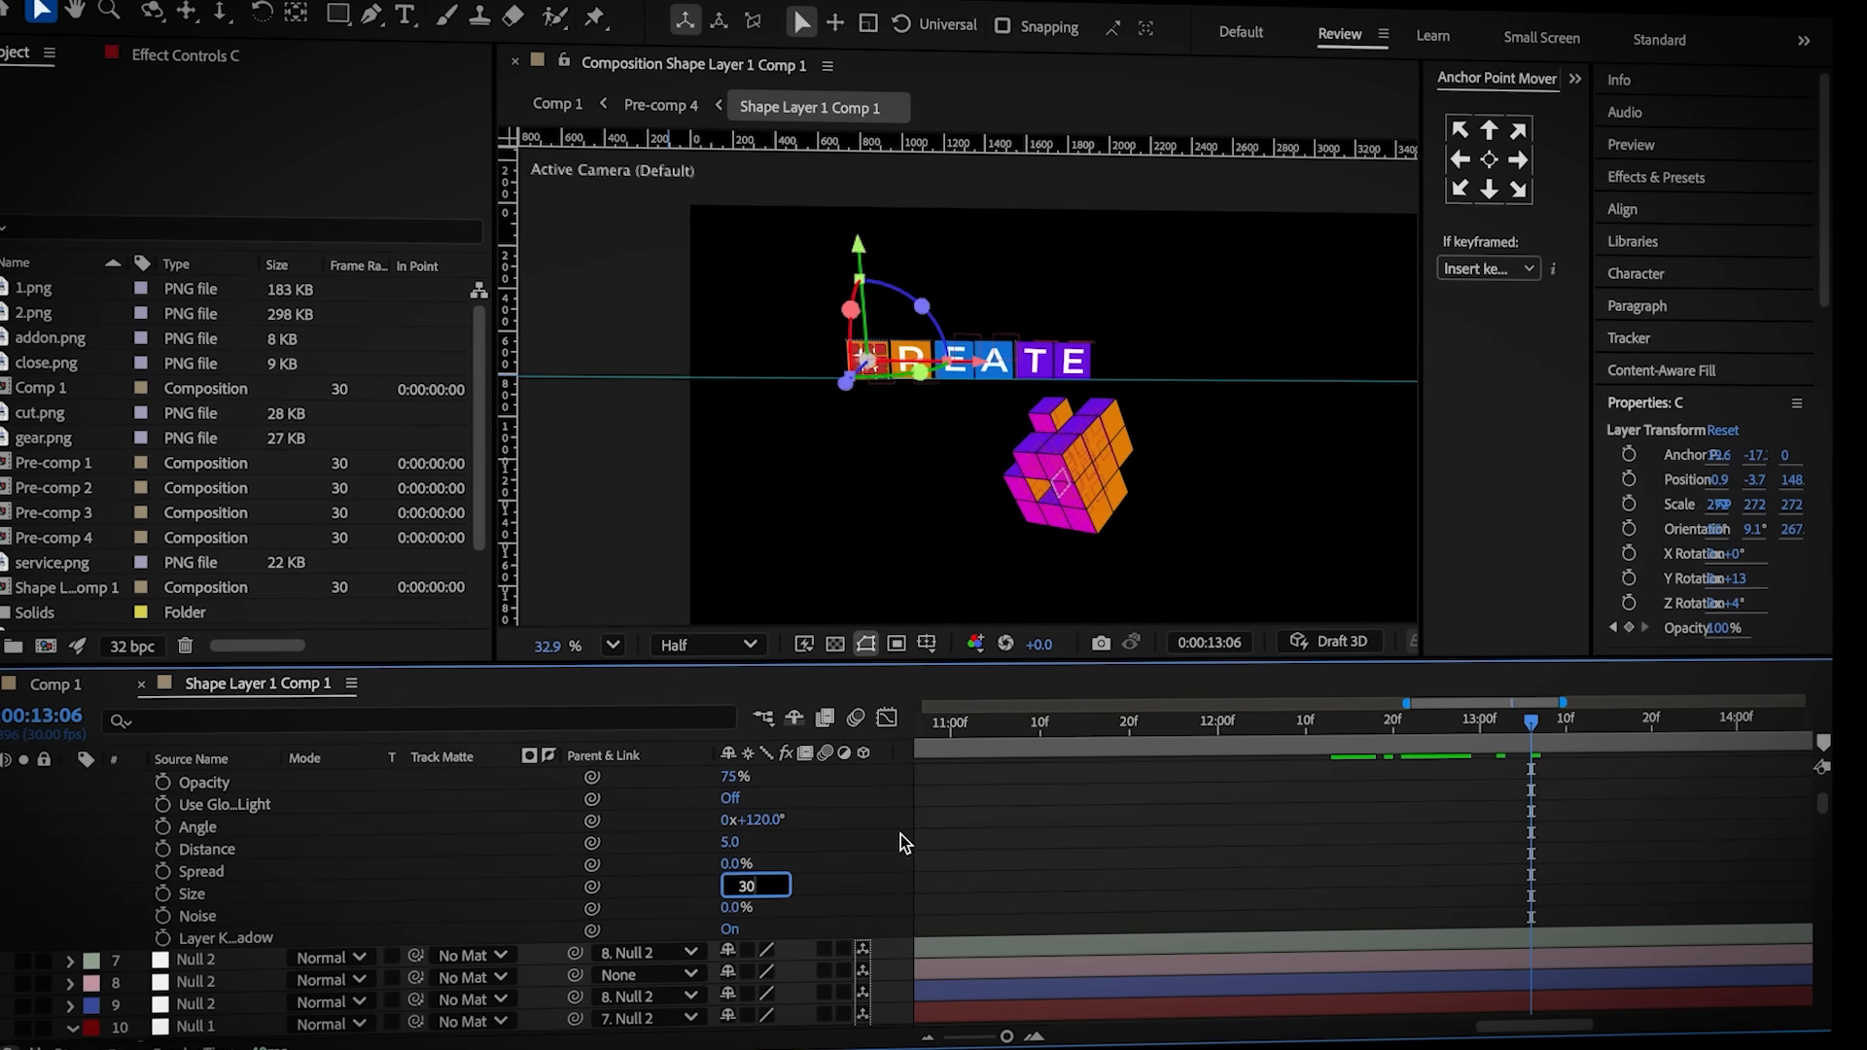
{"action": "left_click", "coordinate": [690, 865]}
{"action": "scroll", "coordinate": [692, 865], "scroll_direction": "up", "scroll_amount": 3}
{"action": "type", "text": "25"}
{"action": "key", "text": "Return"}
Copy the C layer's Drop Shadow style and paste it onto the other five letter layers
{"action": "left_click", "coordinate": [119, 792]}
{"action": "left_click", "coordinate": [177, 792]}
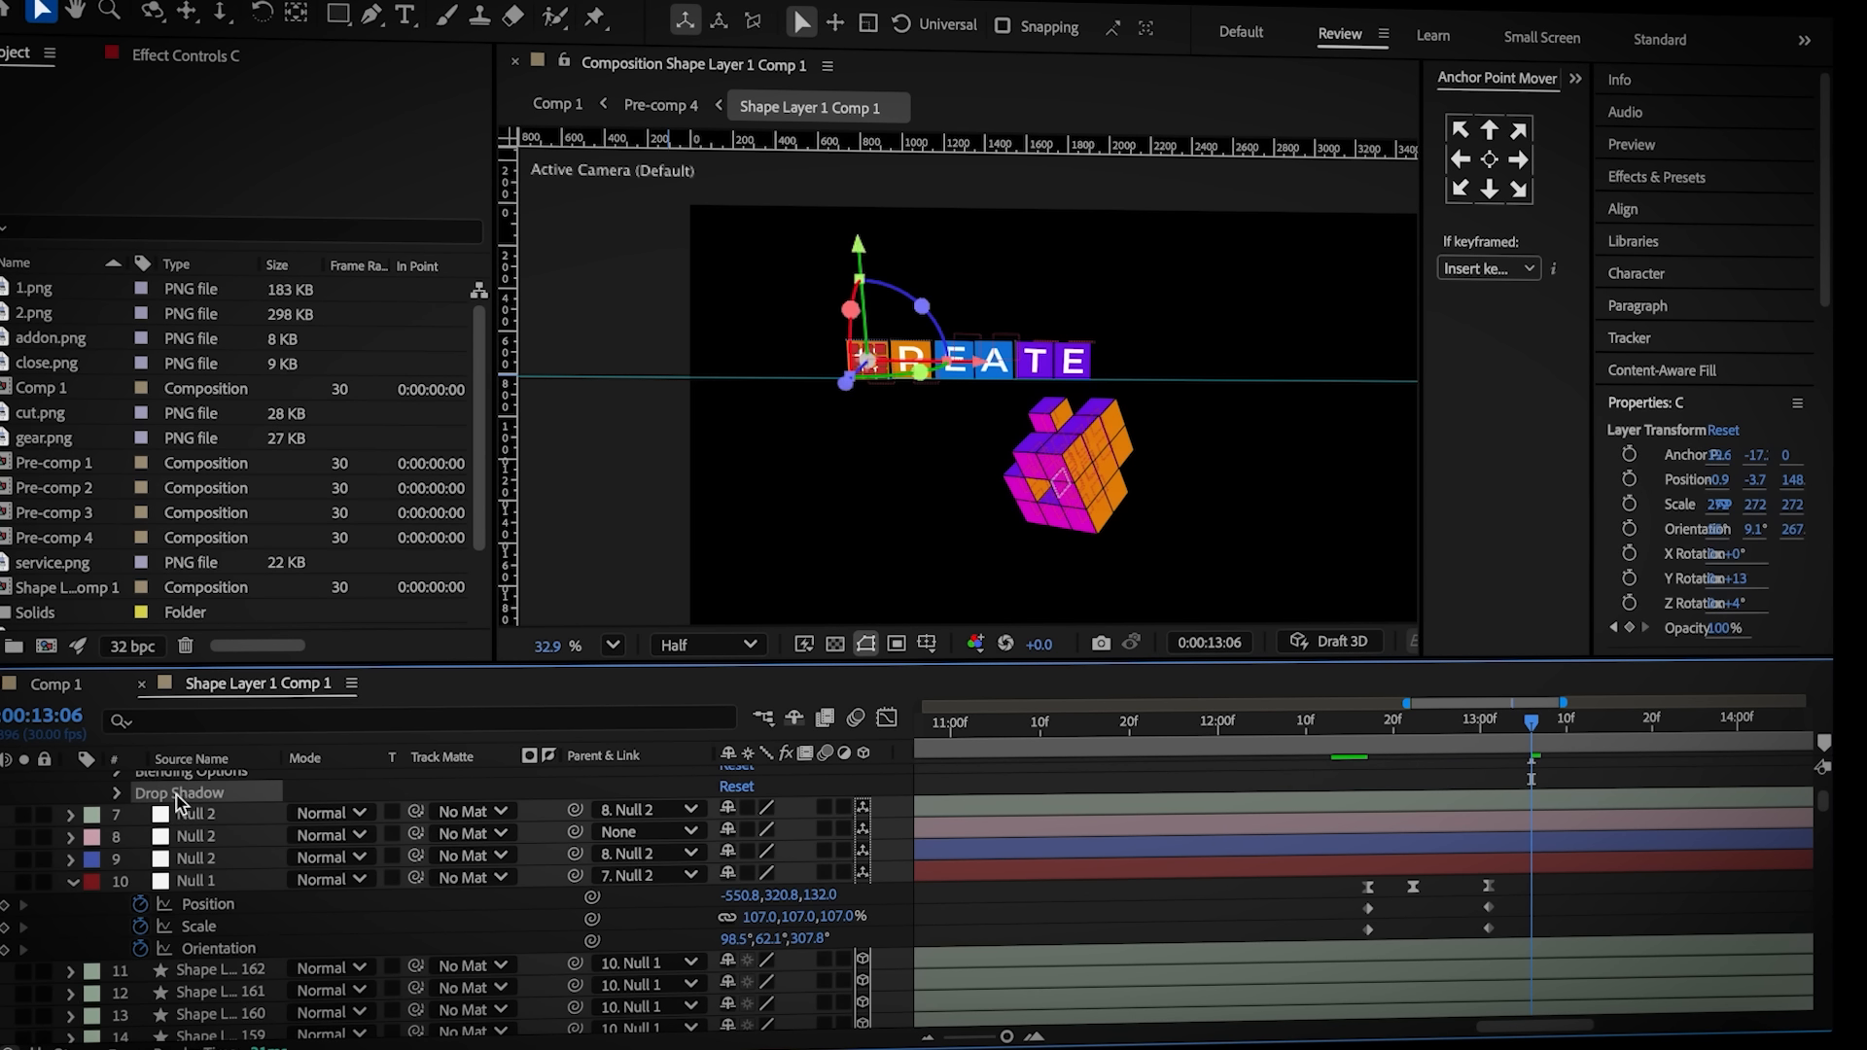
{"action": "scroll", "coordinate": [194, 802], "scroll_direction": "up", "scroll_amount": 2}
{"action": "scroll", "coordinate": [212, 821], "scroll_direction": "up", "scroll_amount": 2}
{"action": "left_click", "coordinate": [204, 826]}
{"action": "scroll", "coordinate": [204, 827], "scroll_direction": "up", "scroll_amount": 2}
{"action": "left_click", "coordinate": [207, 780], "text": "shift"}
{"action": "key", "text": "ctrl+v"}
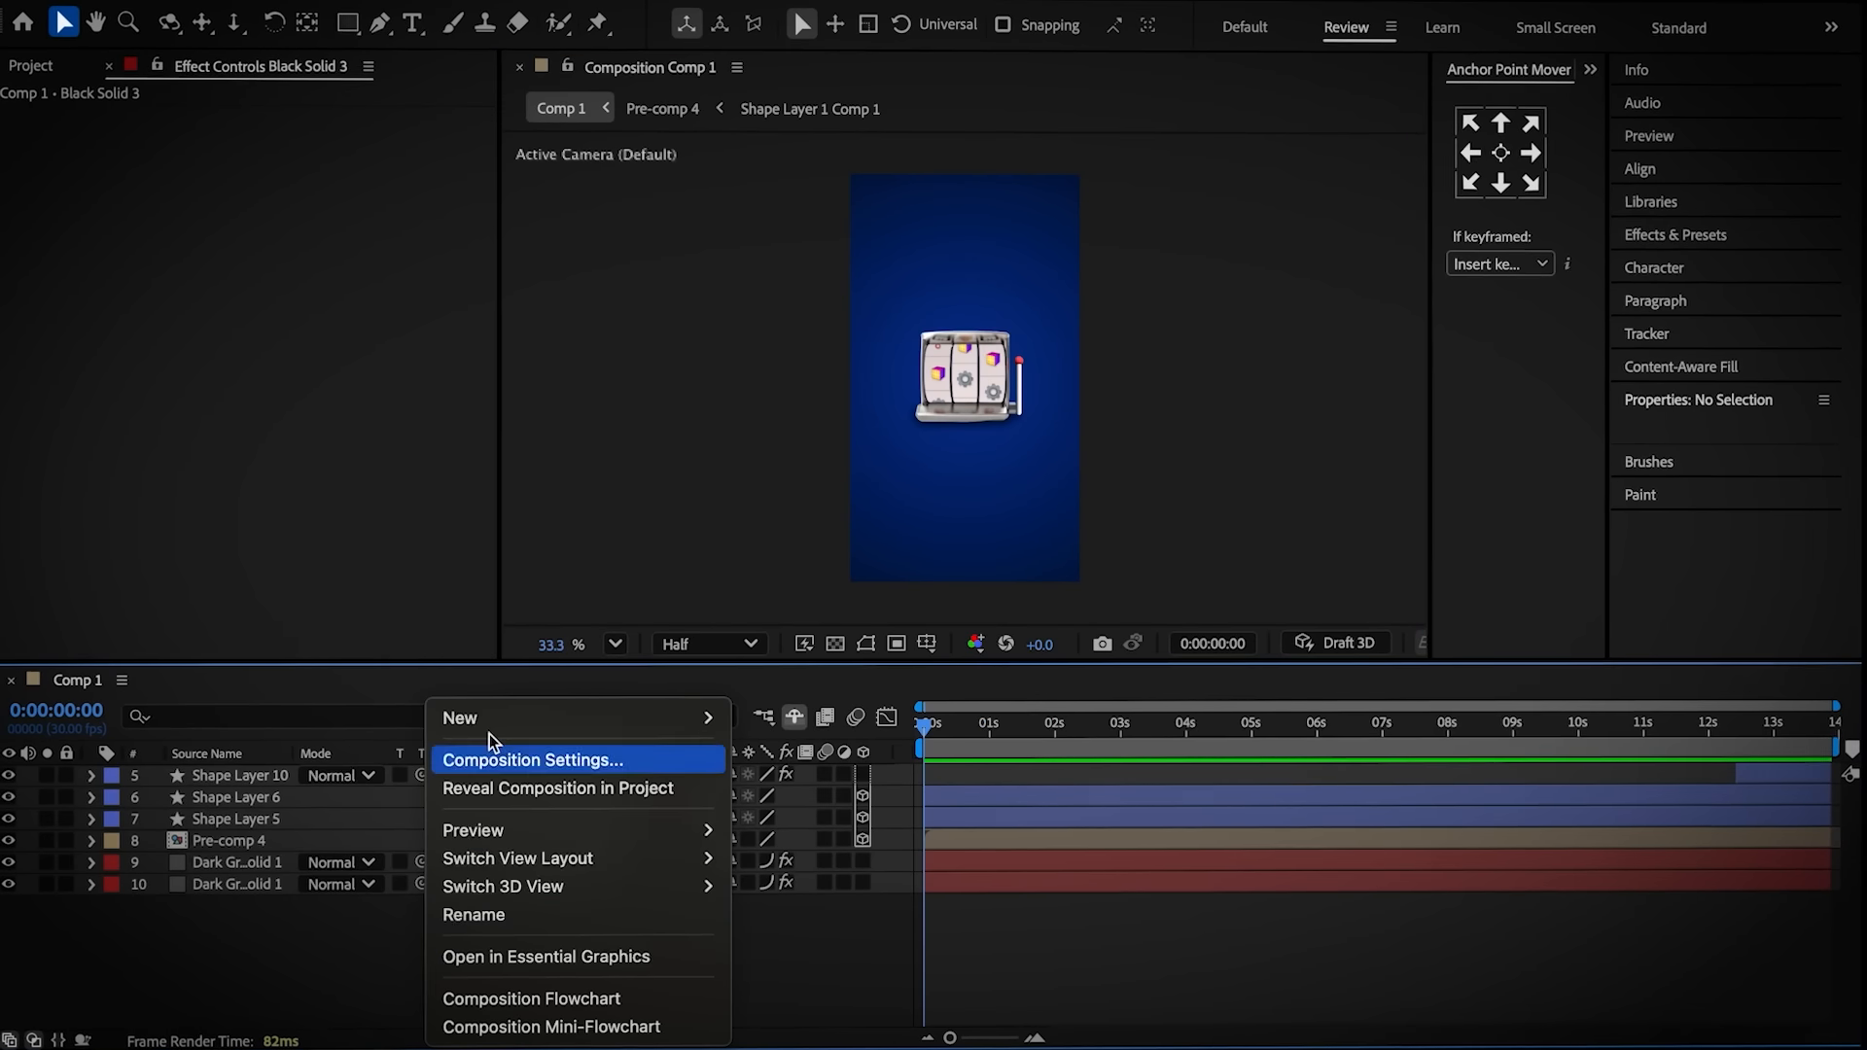
Create a 1080 × 1920 px black solid, Black Solid 5, at the top of Comp 1
{"action": "mouse_move", "coordinate": [458, 716]}
{"action": "left_click", "coordinate": [813, 777]}
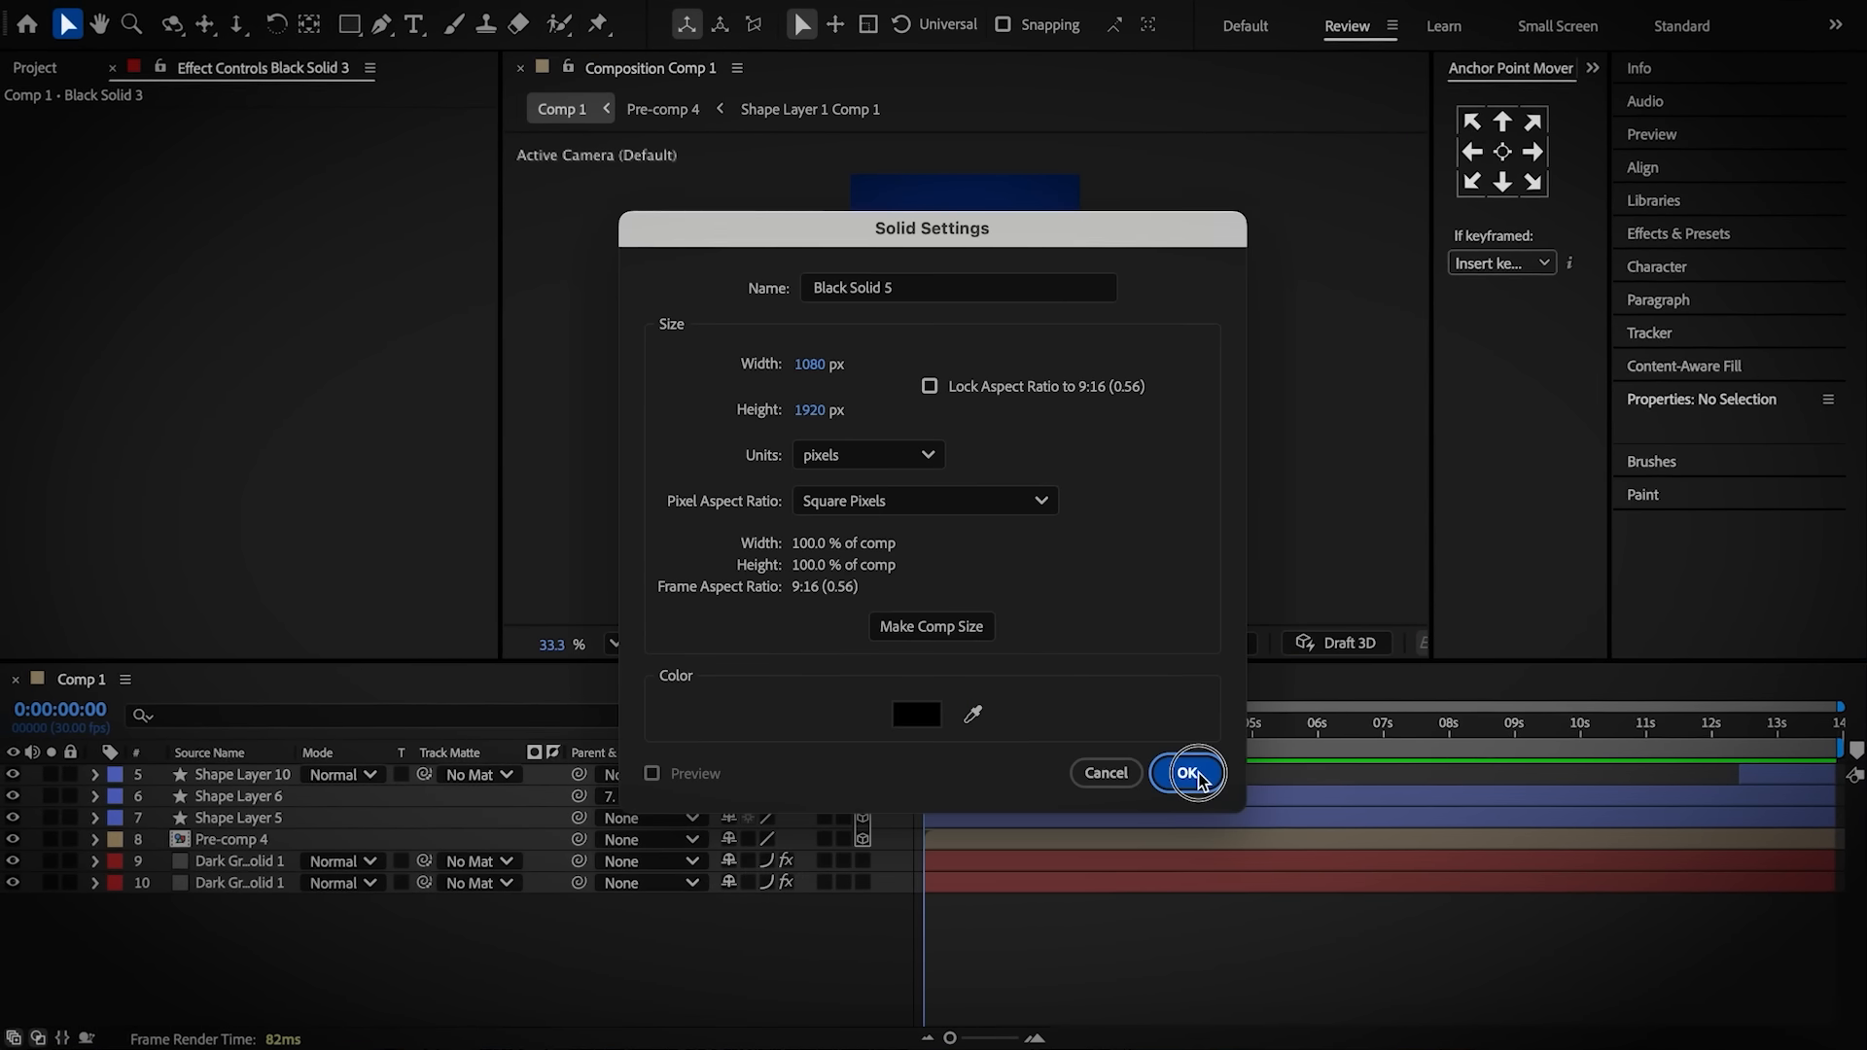
{"action": "left_click", "coordinate": [1194, 771]}
Add the expression wiggle(15,5)-99 to Black Solid 5's Opacity and collapse the layer
{"action": "key", "text": "t"}
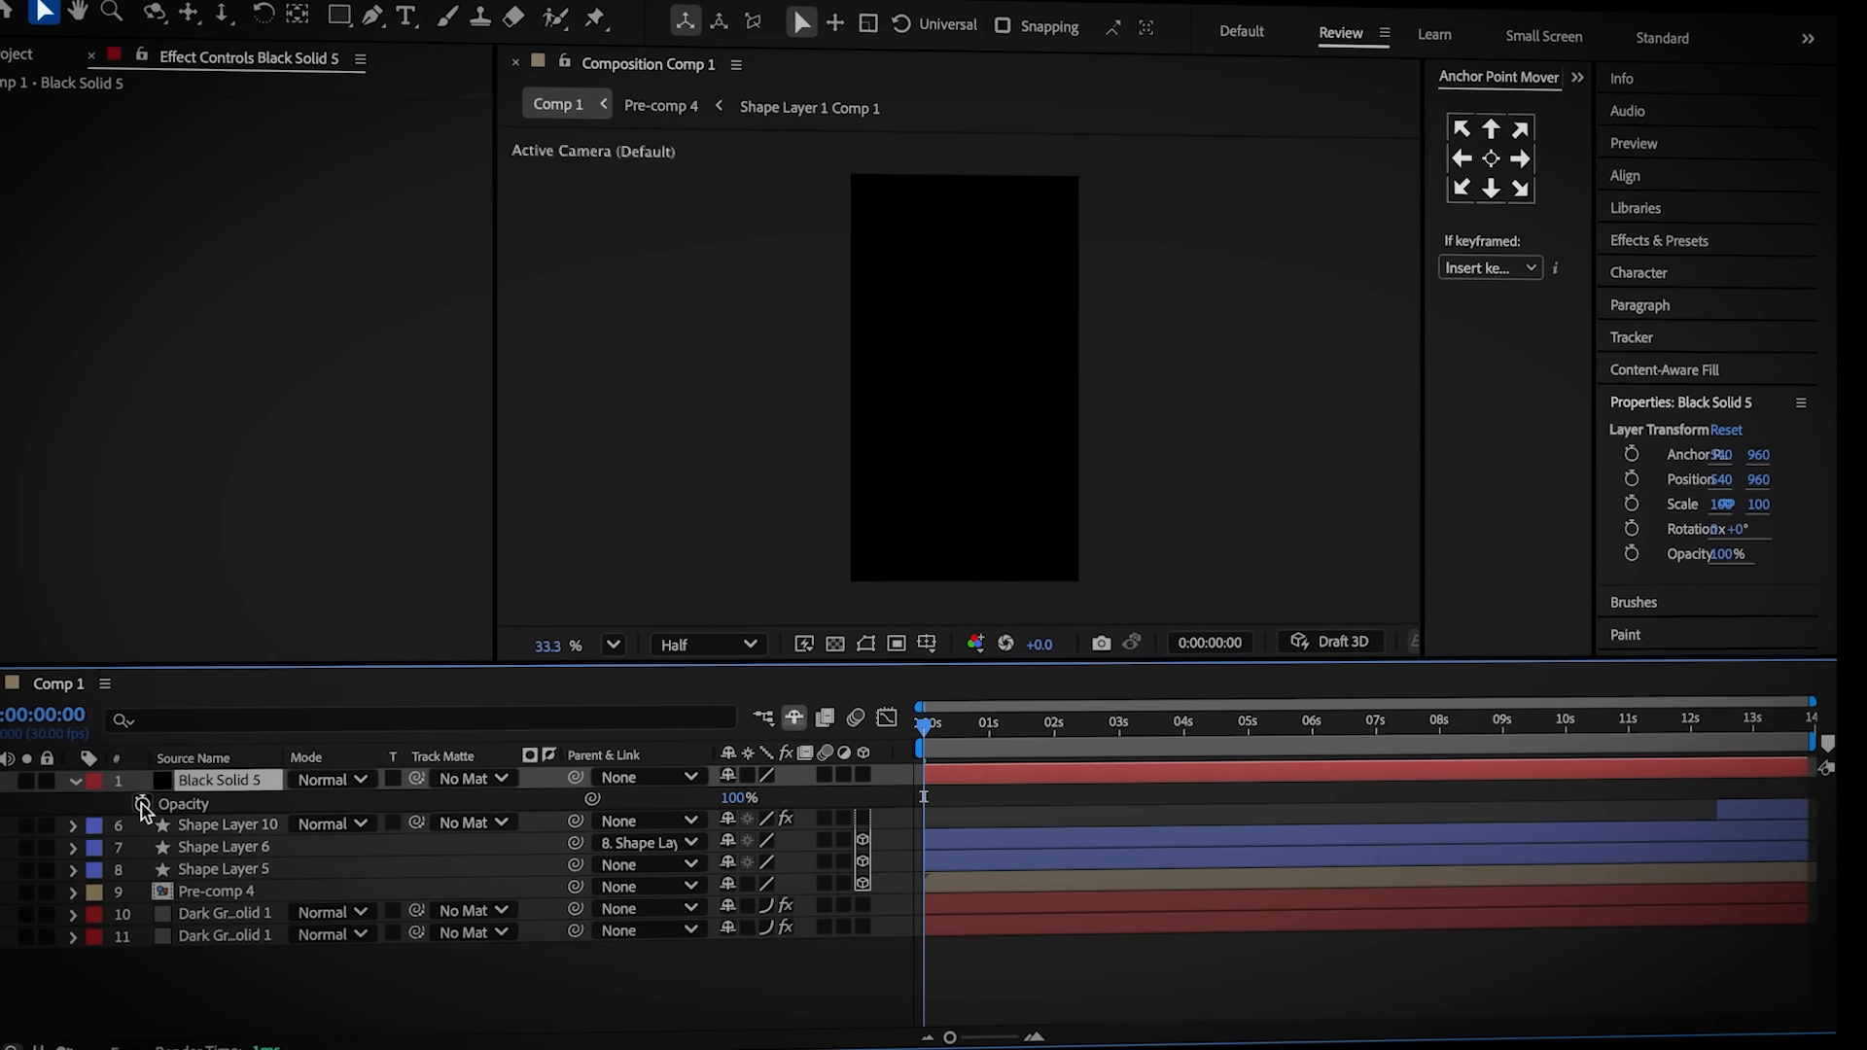
{"action": "left_click", "coordinate": [162, 797], "text": "alt"}
{"action": "type", "text": "wiggle()"}
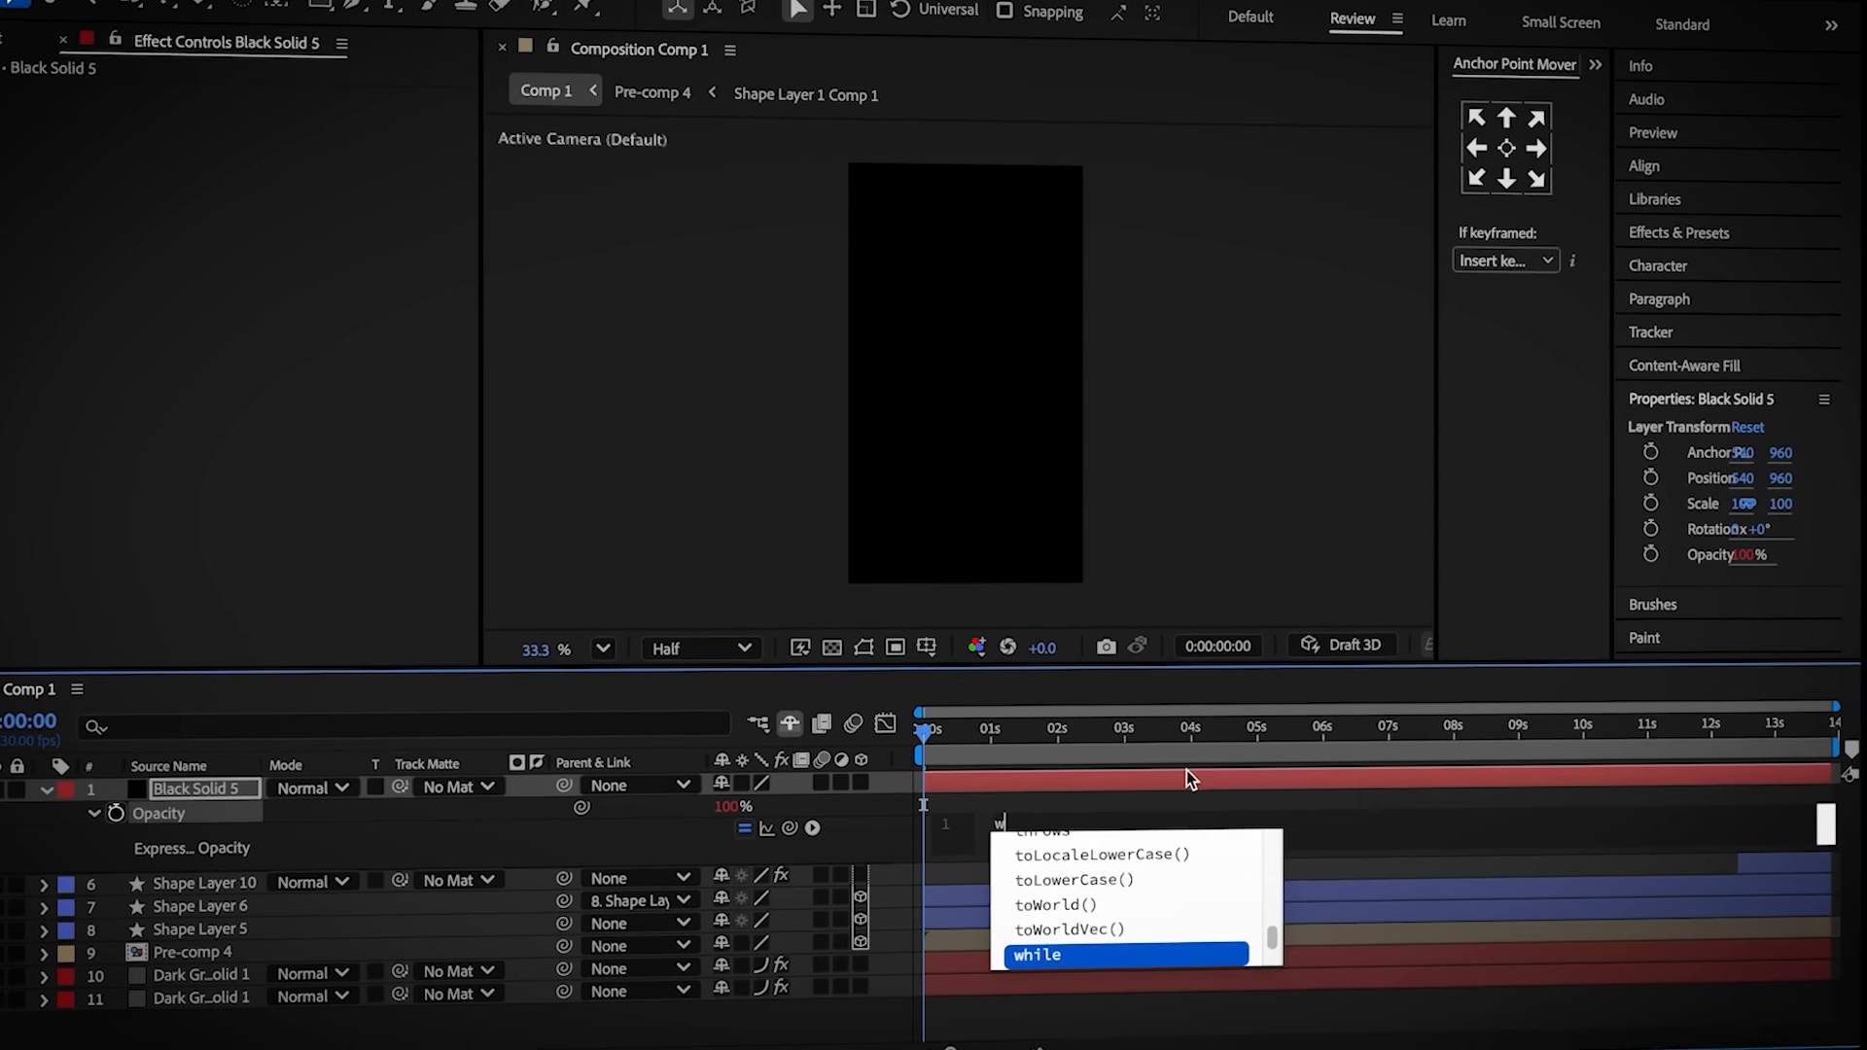
{"action": "type", "text": "15,"}
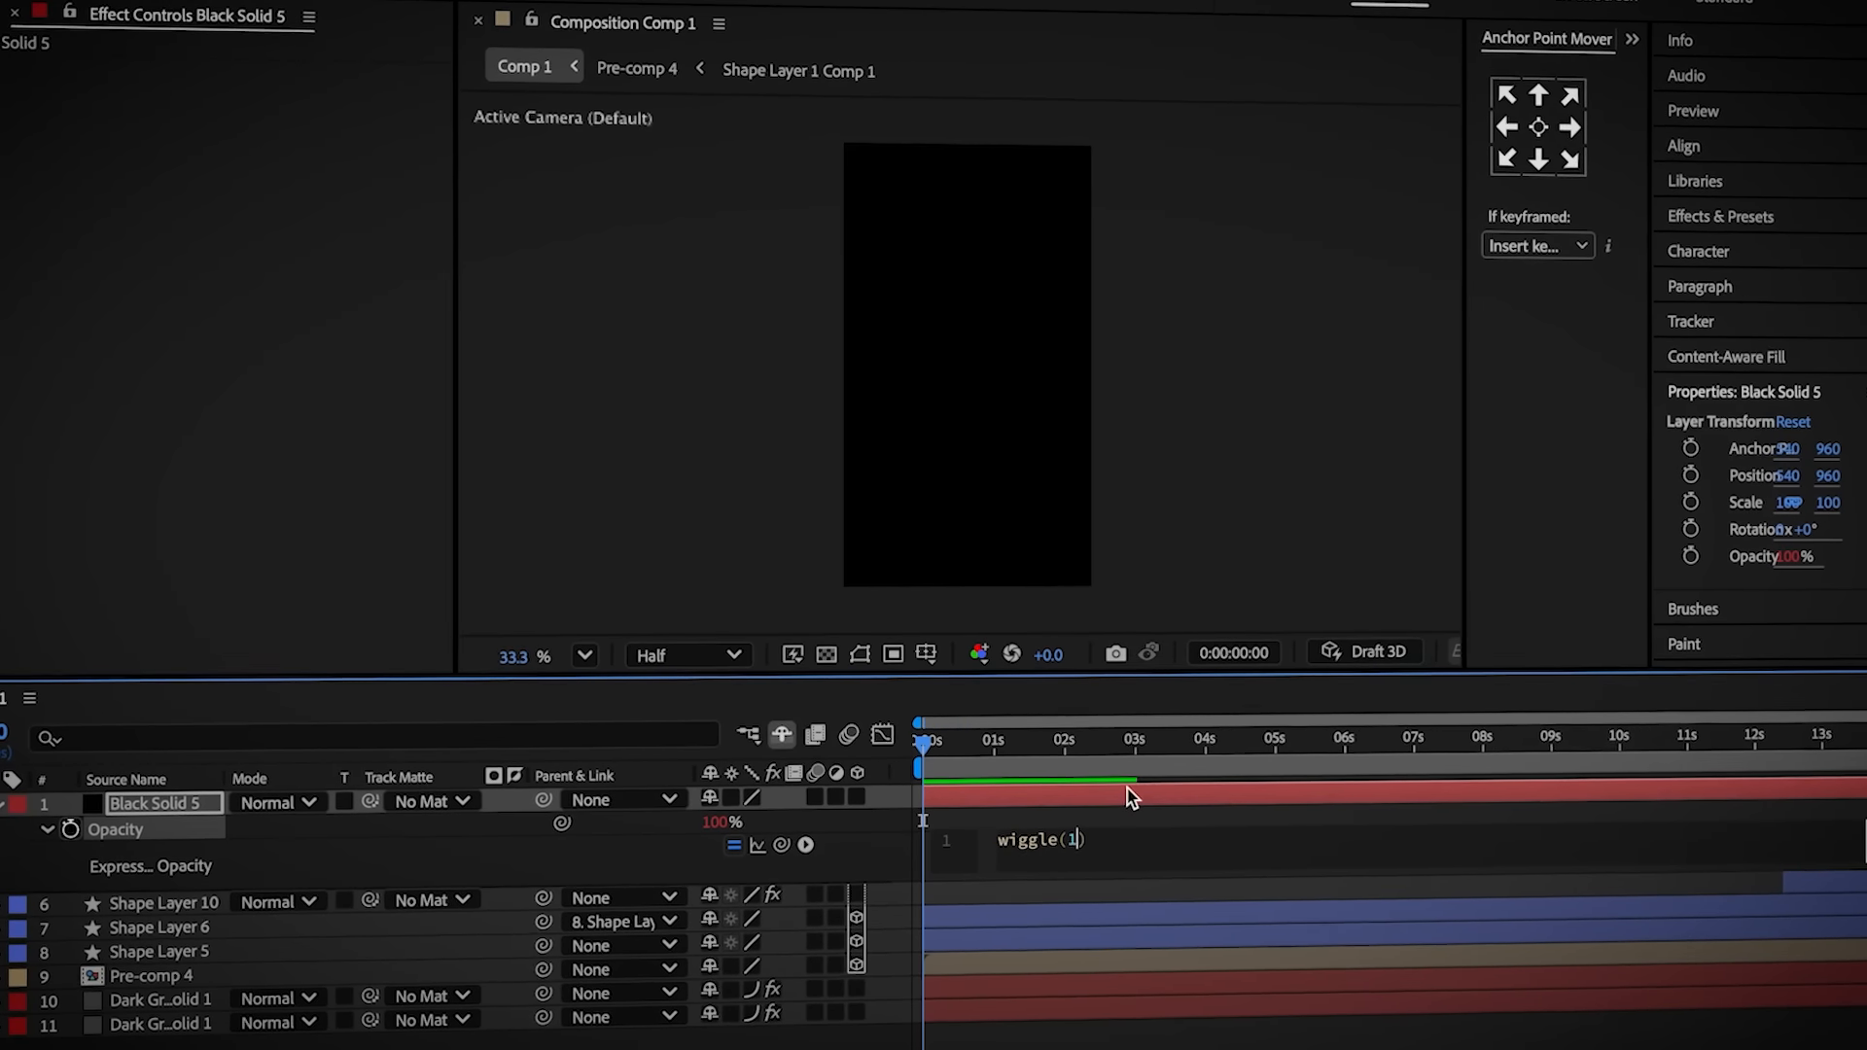
{"action": "type", "text": "5"}
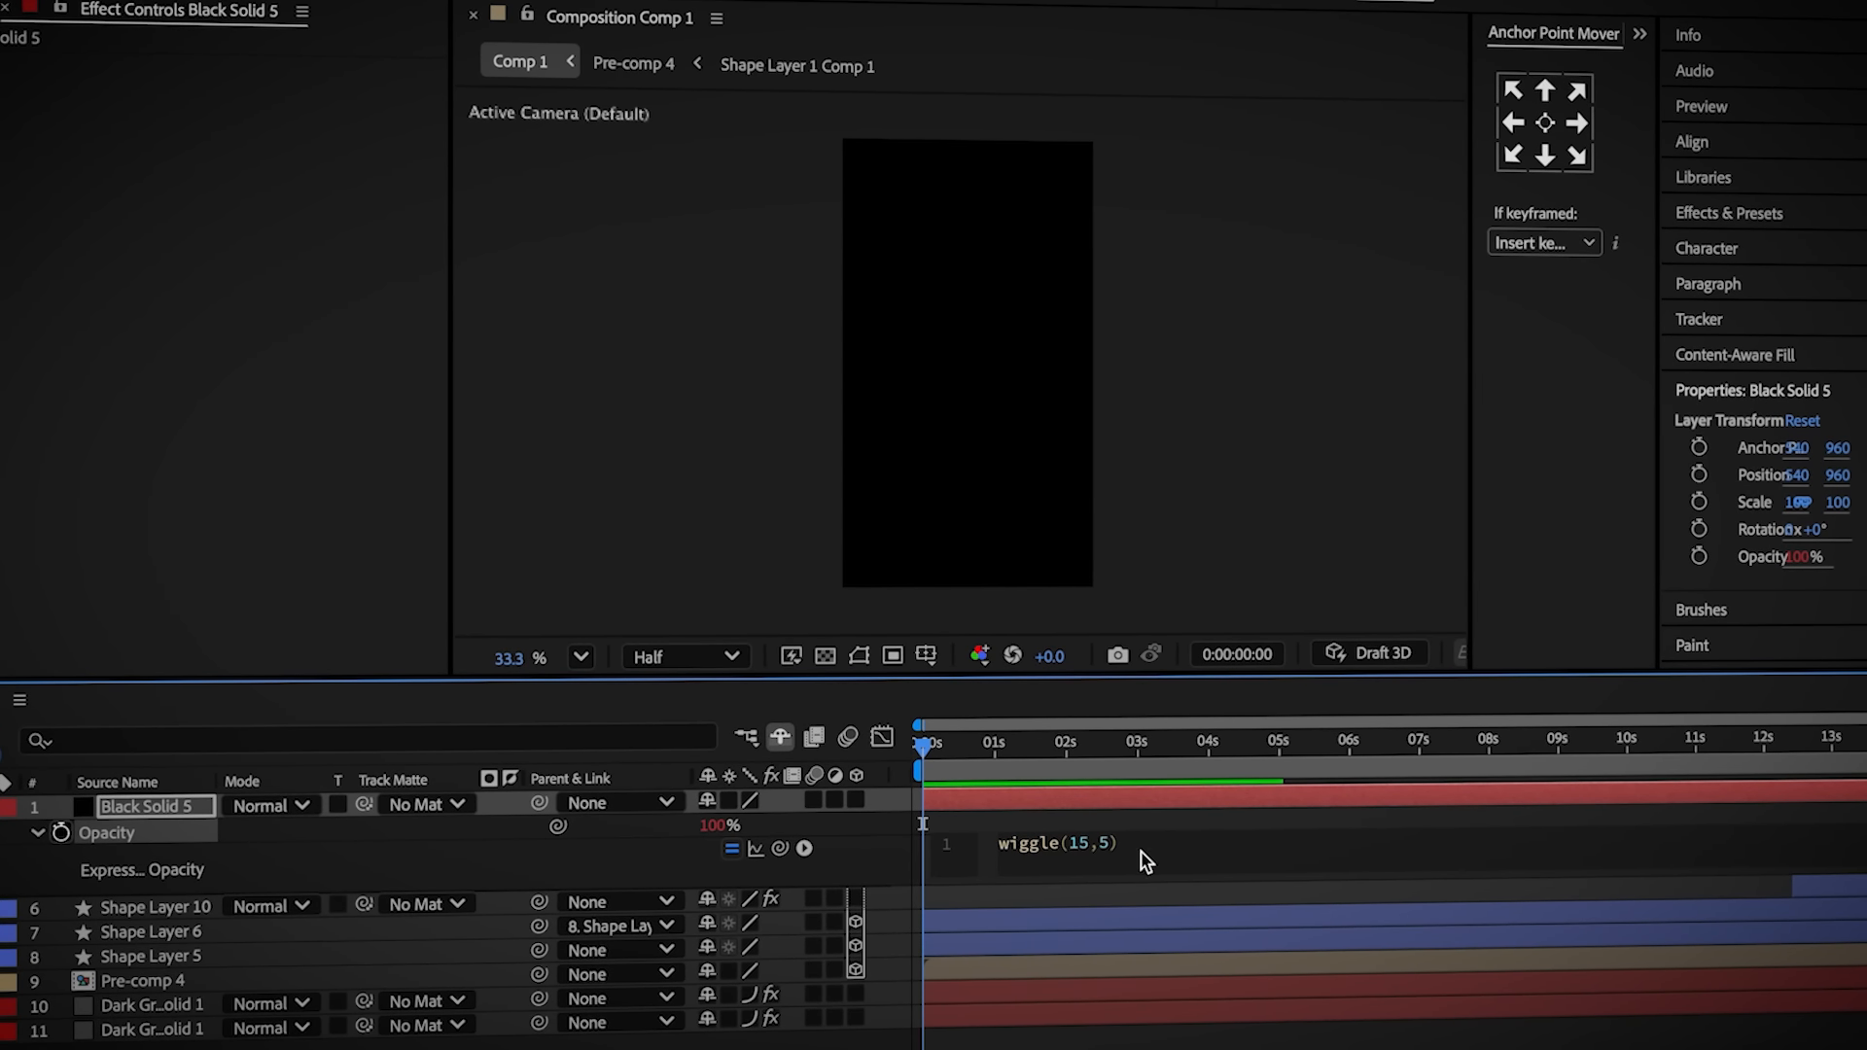
{"action": "type", "text": "-99"}
{"action": "left_click", "coordinate": [1124, 822]}
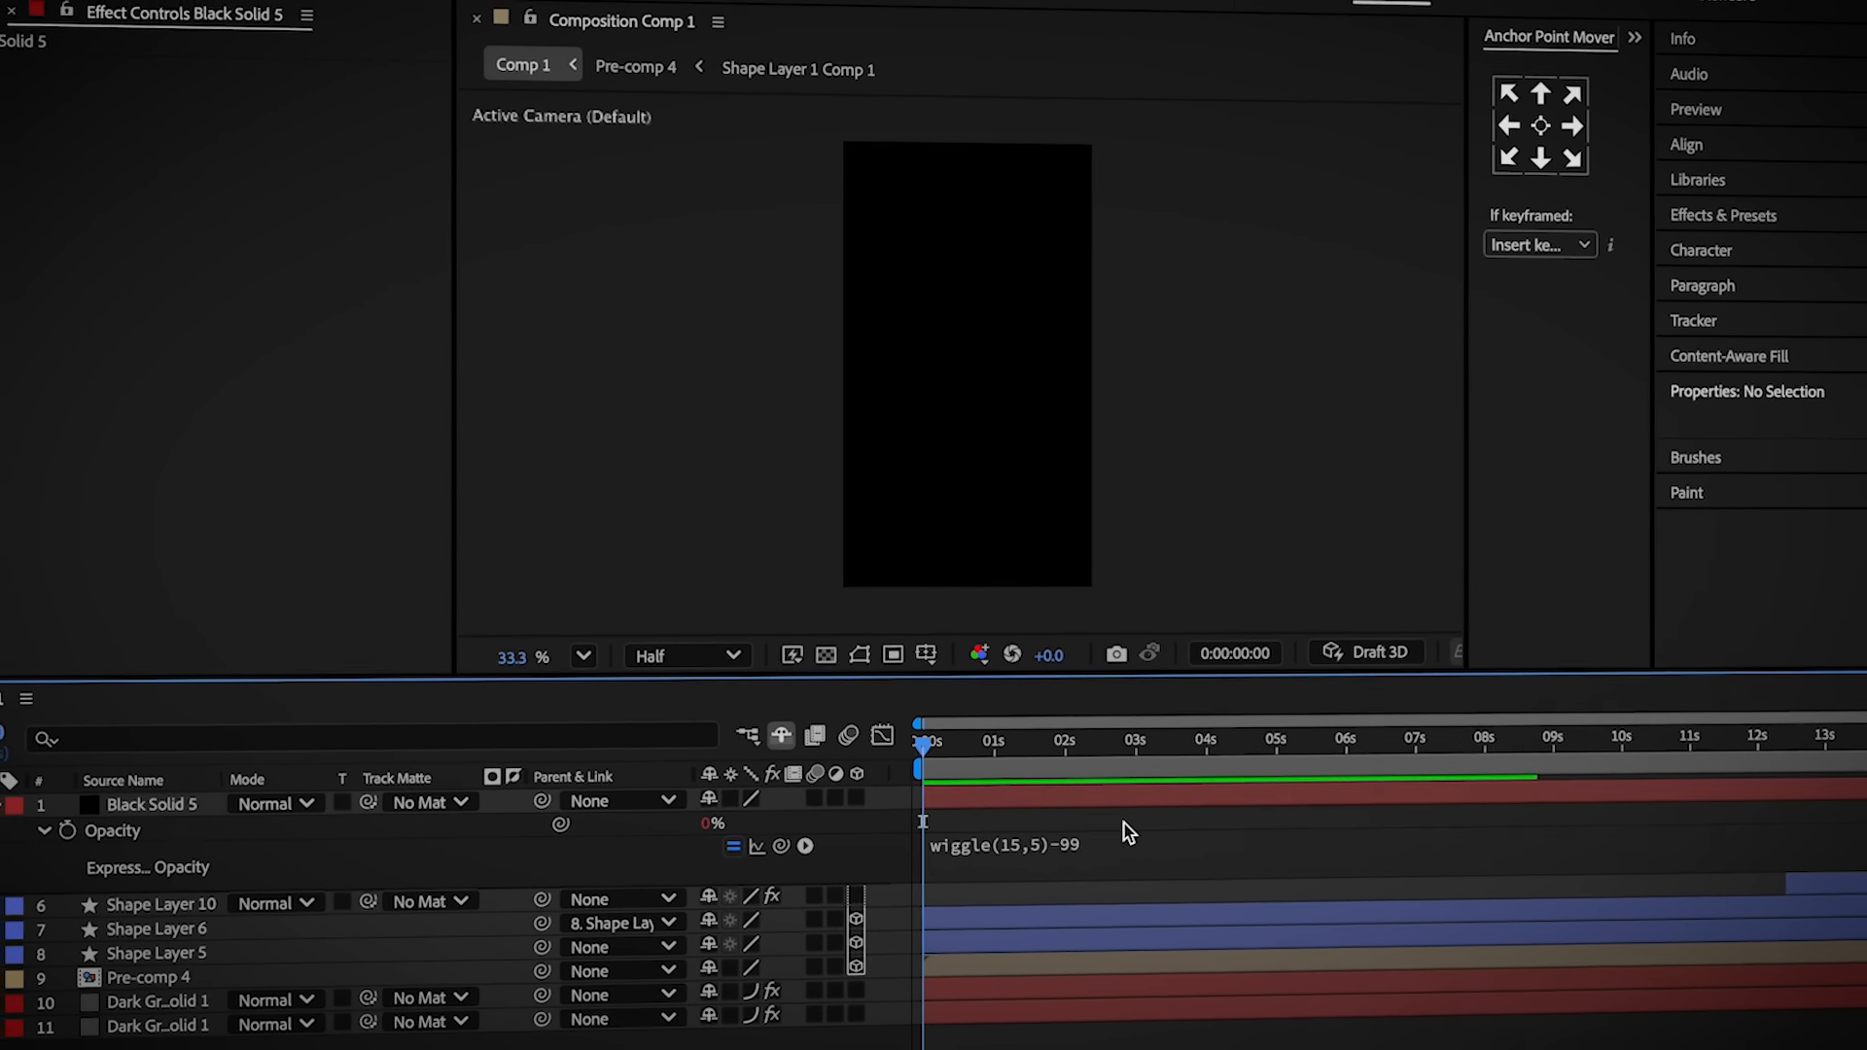
{"action": "left_click", "coordinate": [16, 798]}
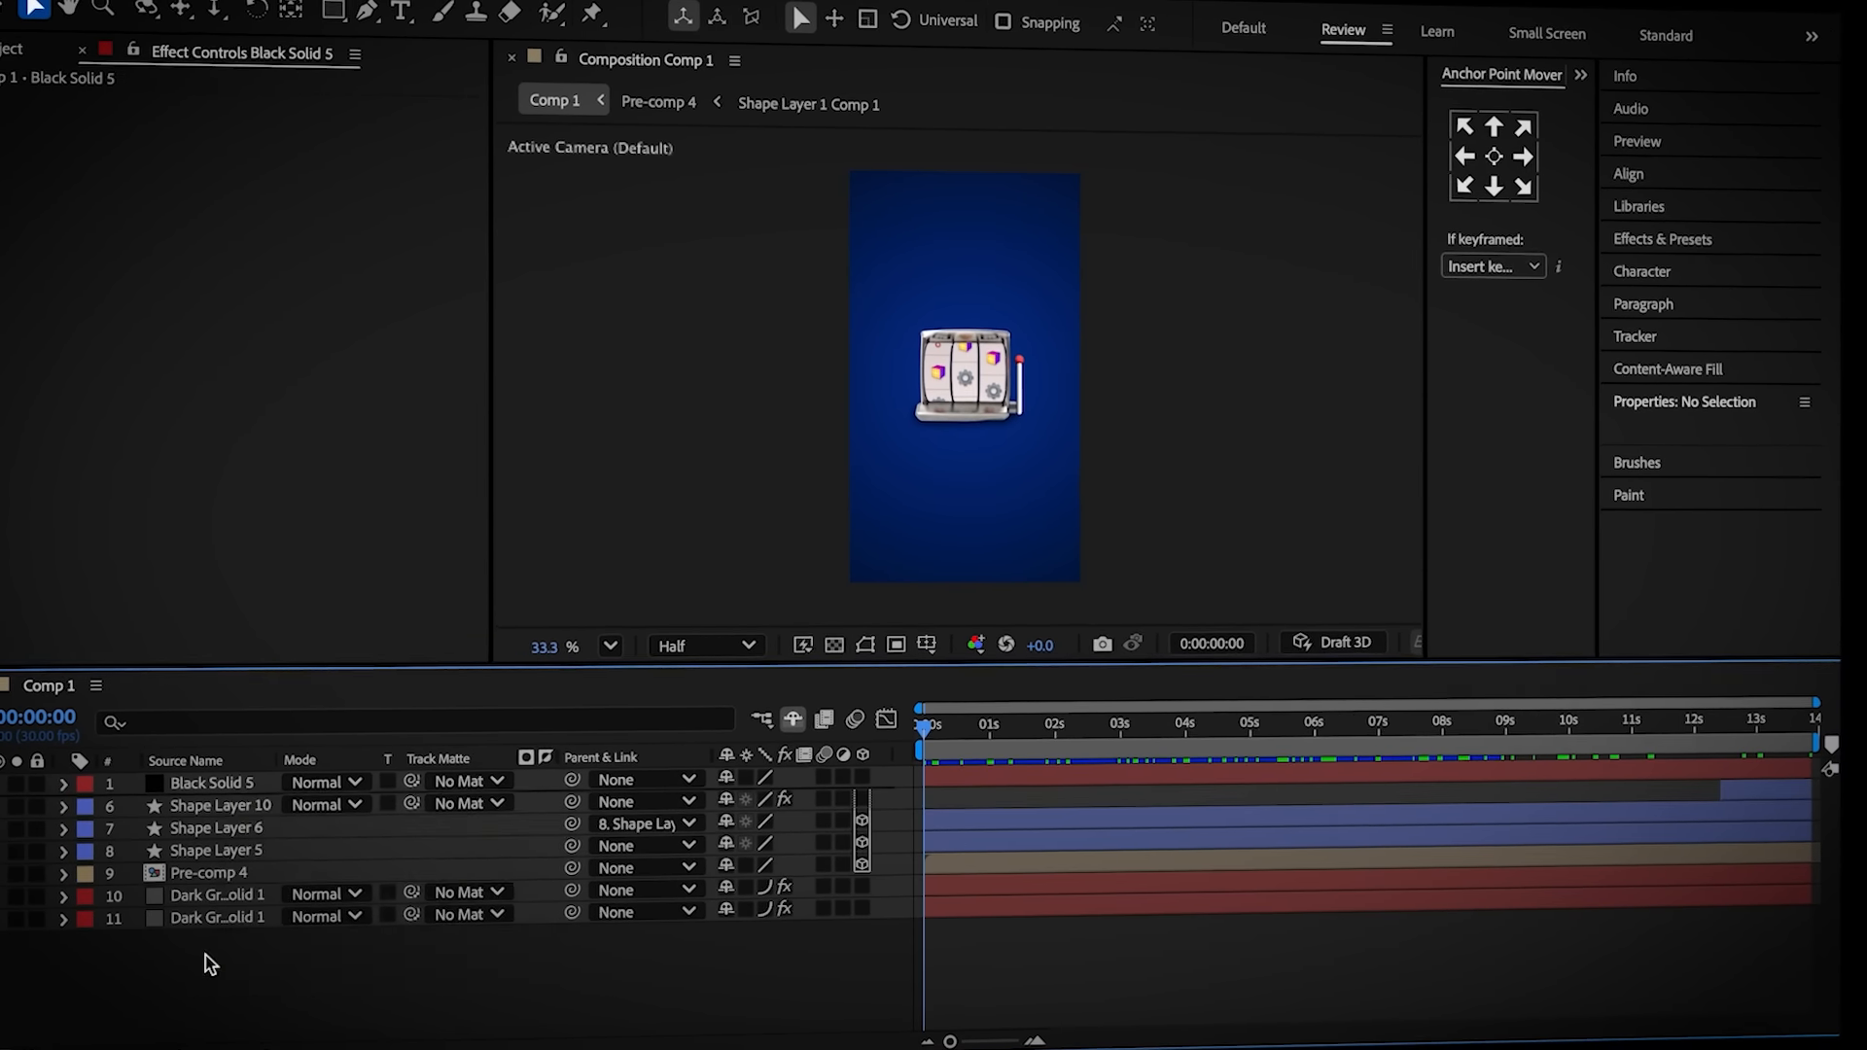
Create another black solid, Black Solid 6, in Comp 1 and apply the Venetian Blinds effect to it
{"action": "right_click", "coordinate": [202, 968]}
{"action": "mouse_move", "coordinate": [370, 724]}
{"action": "left_click", "coordinate": [589, 791]}
{"action": "left_click", "coordinate": [1187, 767]}
{"action": "left_click", "coordinate": [1657, 240]}
{"action": "type", "text": "ven"}
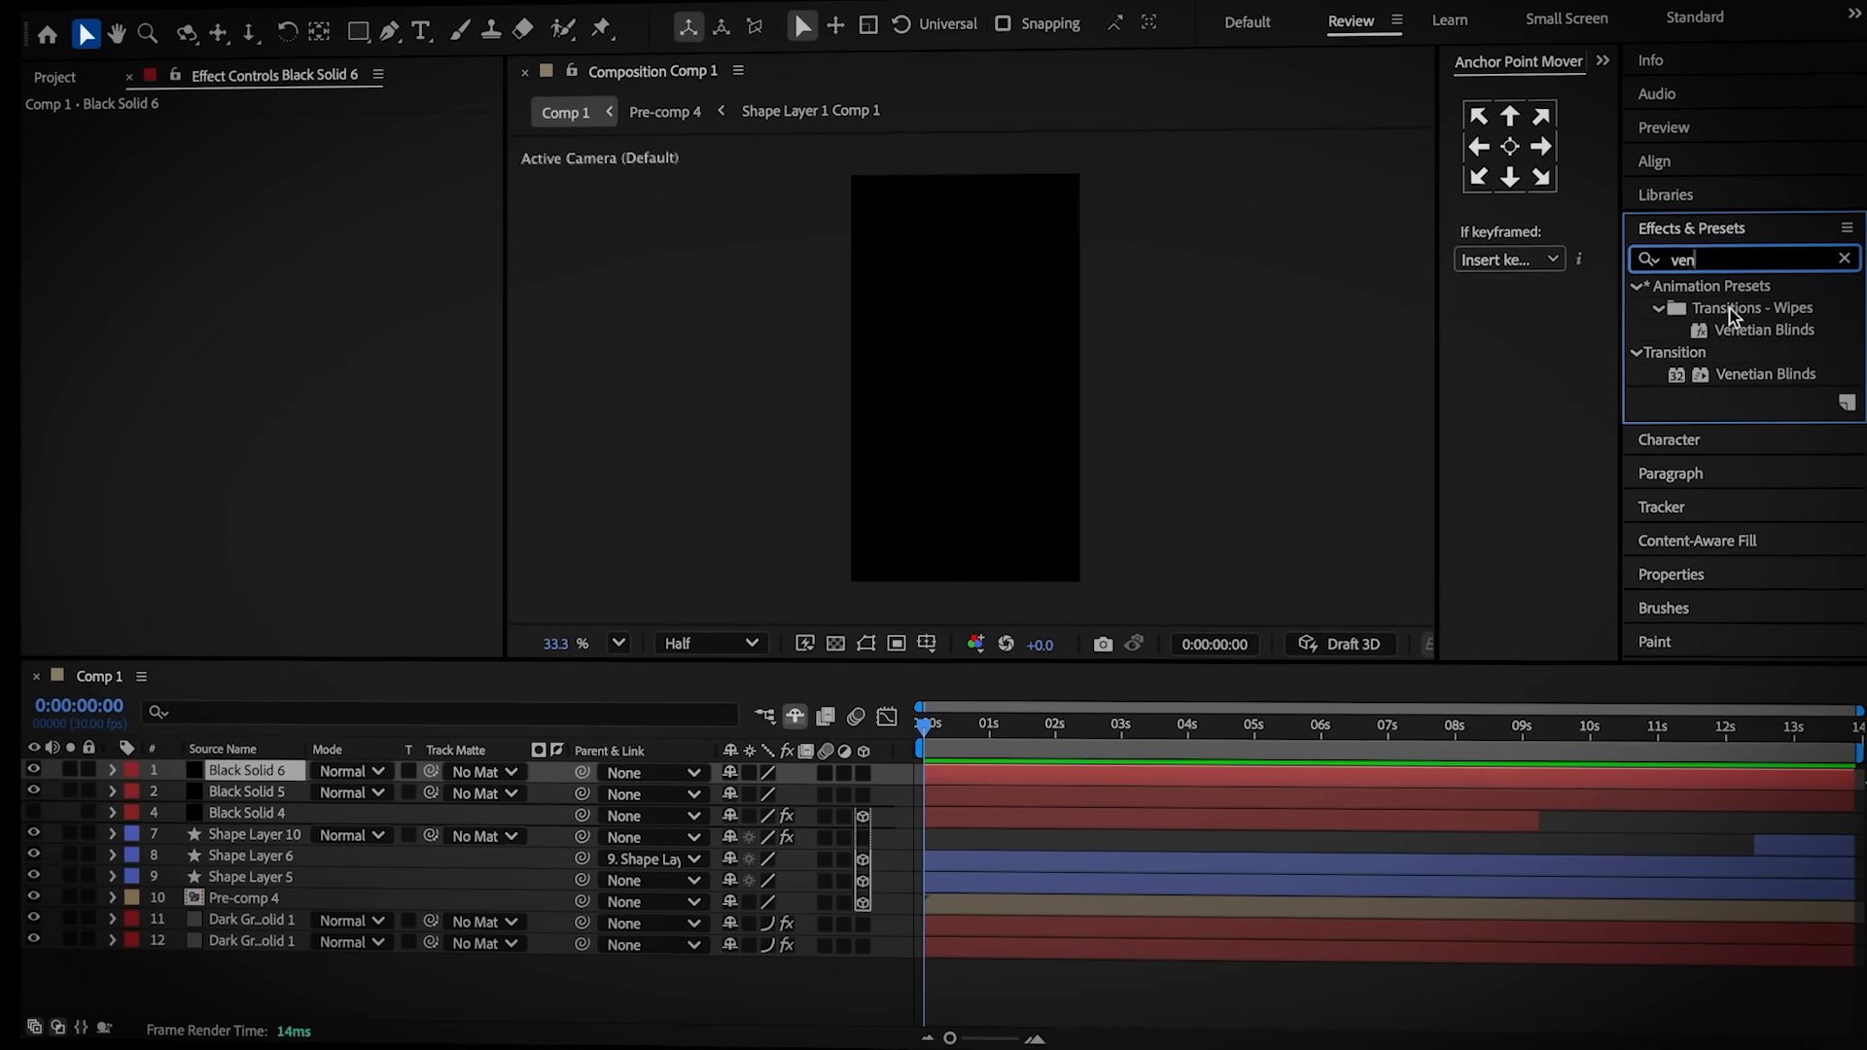
{"action": "double_click", "coordinate": [1764, 373]}
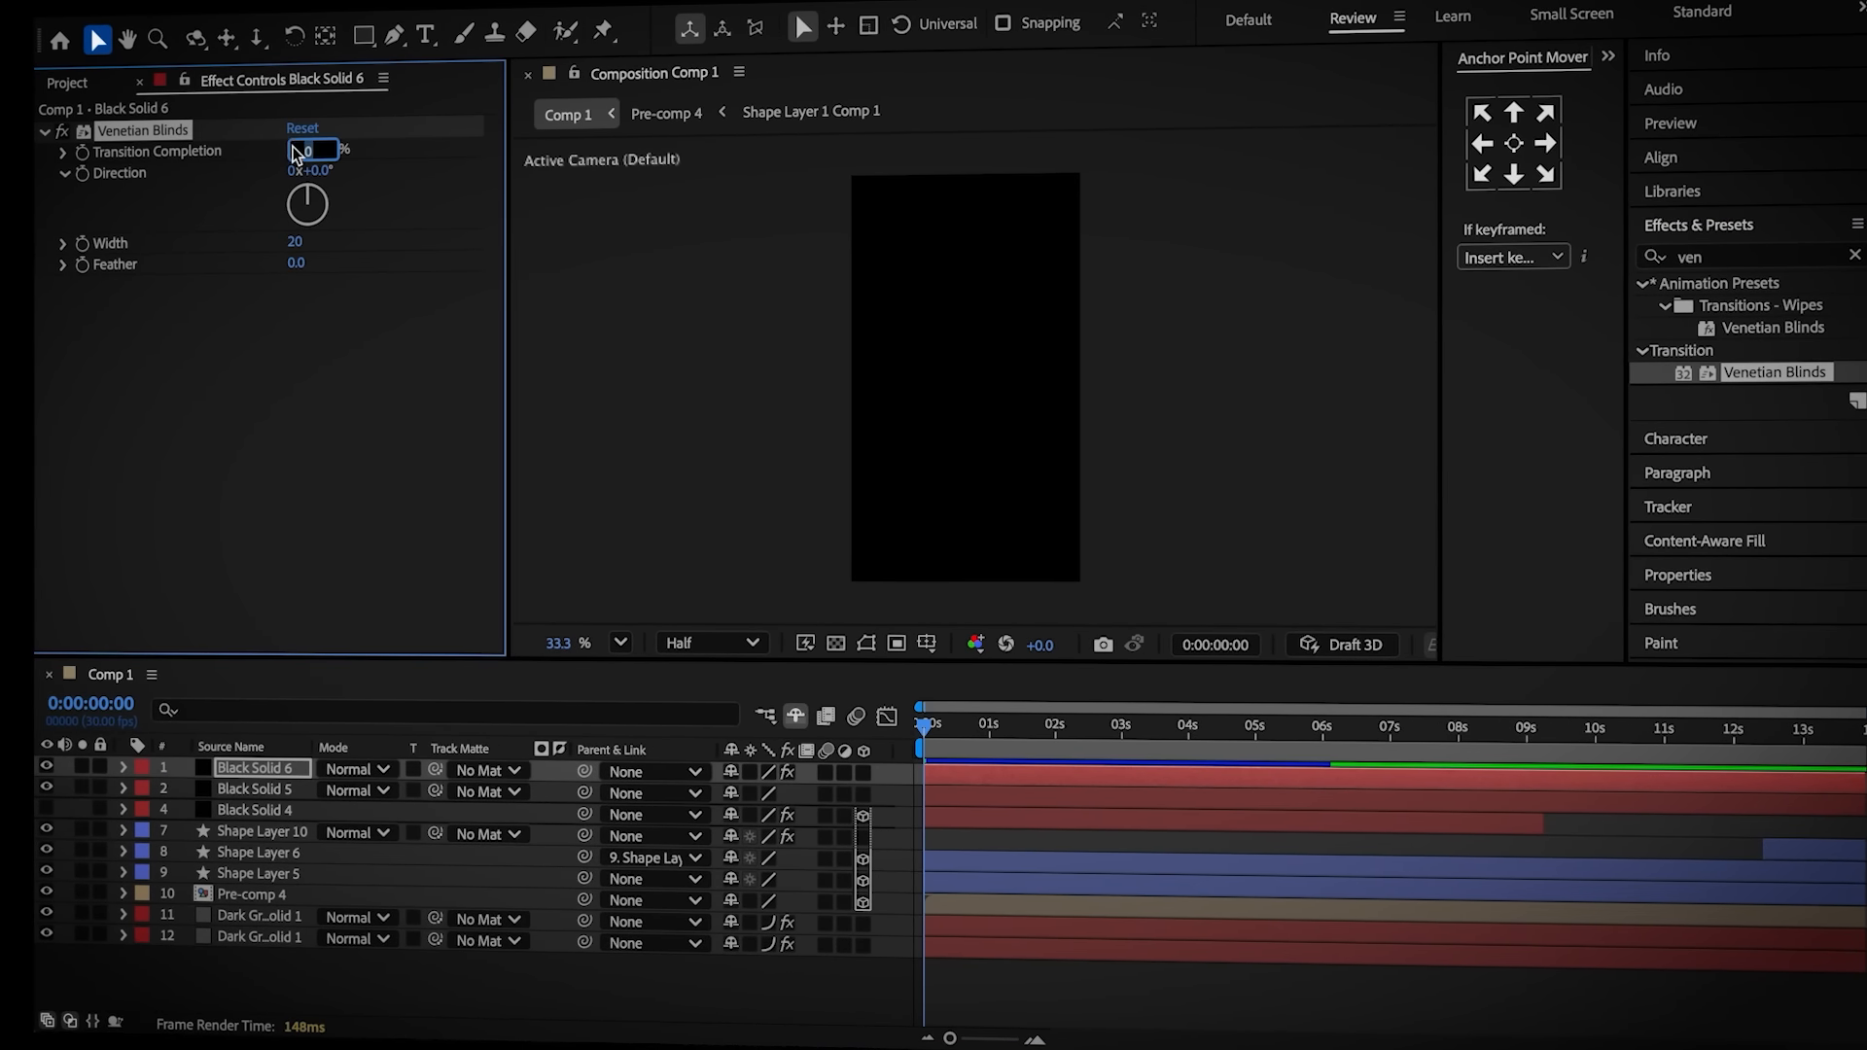
Set Venetian Blinds on Black Solid 6 to 99% Transition Completion, 15° Direction and Width 8
{"action": "type", "text": "99"}
{"action": "key", "text": "Tab"}
{"action": "type", "text": "15"}
{"action": "key", "text": "Return"}
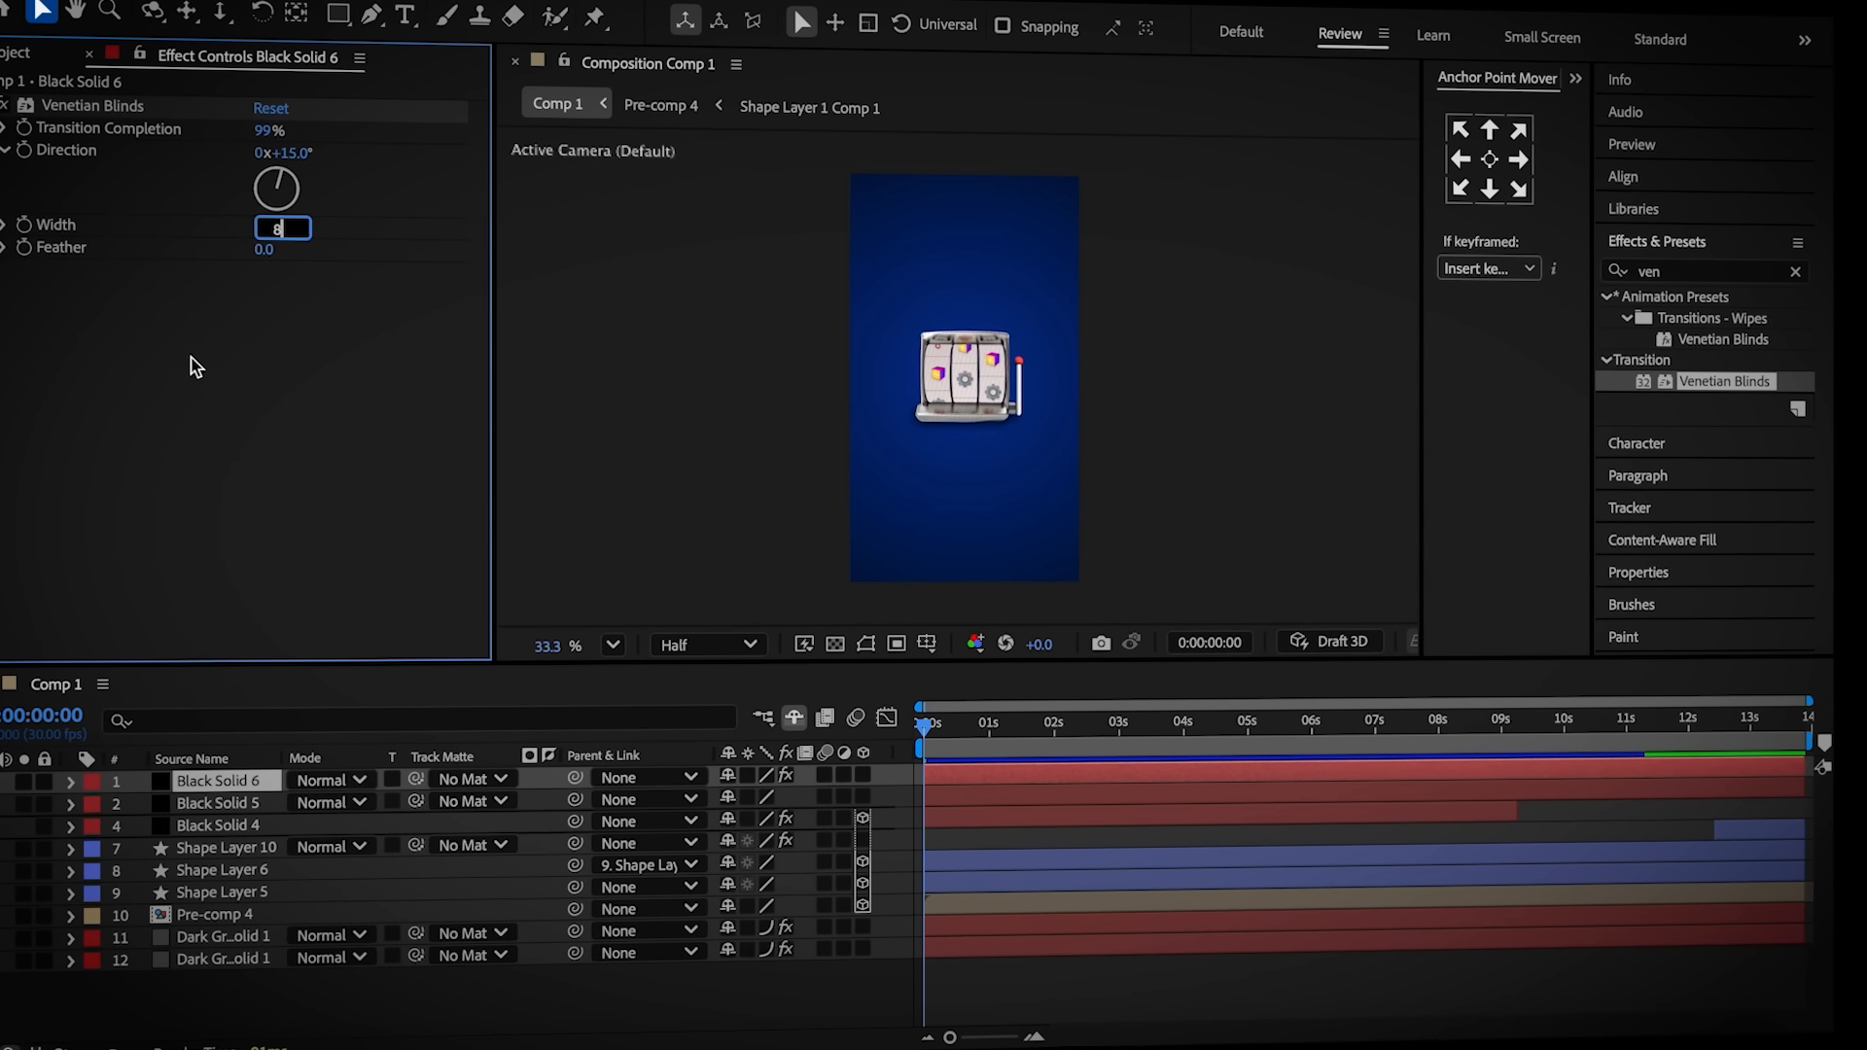
{"action": "type", "text": "8"}
{"action": "key", "text": "Return"}
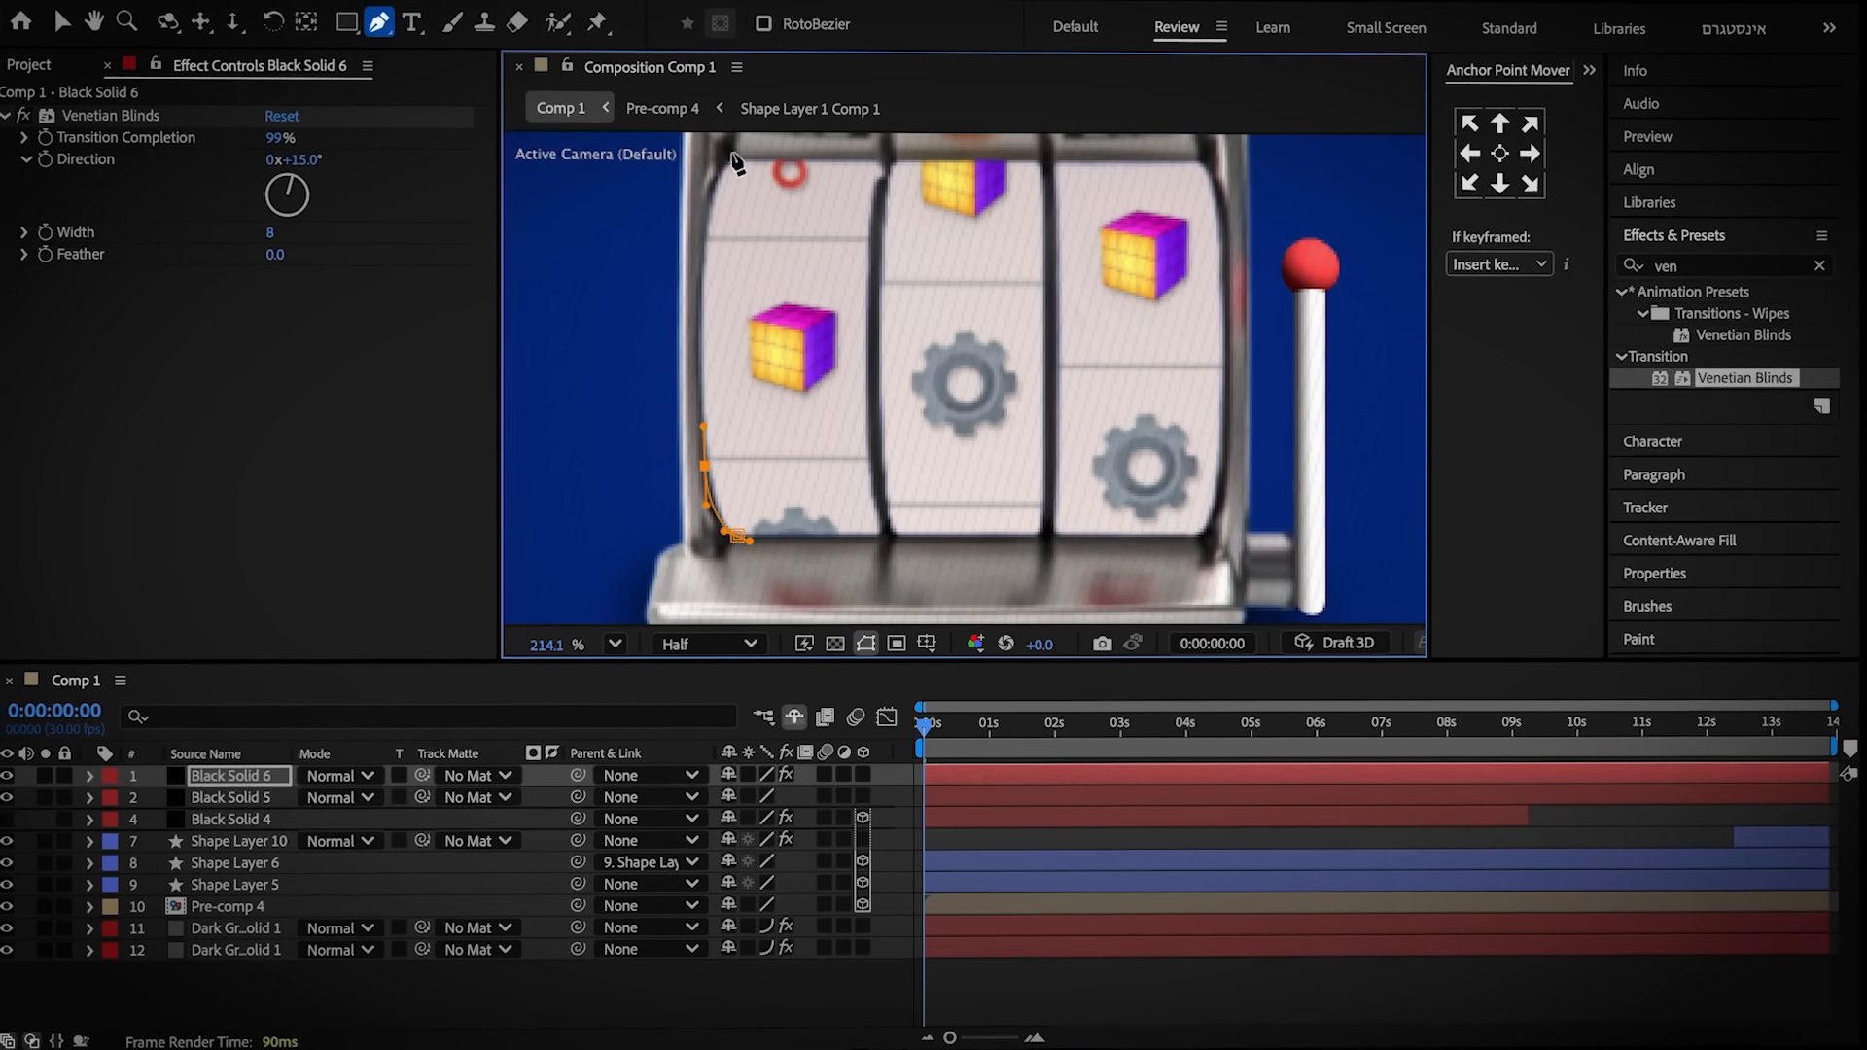
Draw a closed mask on Black Solid 6 that follows the outline of the slot machine's reel window
{"action": "left_click_drag", "start_coordinate": [736, 163], "coordinate": [741, 434]}
{"action": "left_click_drag", "start_coordinate": [722, 455], "coordinate": [738, 421]}
{"action": "left_click", "coordinate": [752, 428]}
{"action": "left_click", "coordinate": [1200, 429]}
{"action": "left_click_drag", "start_coordinate": [887, 449], "coordinate": [731, 157]}
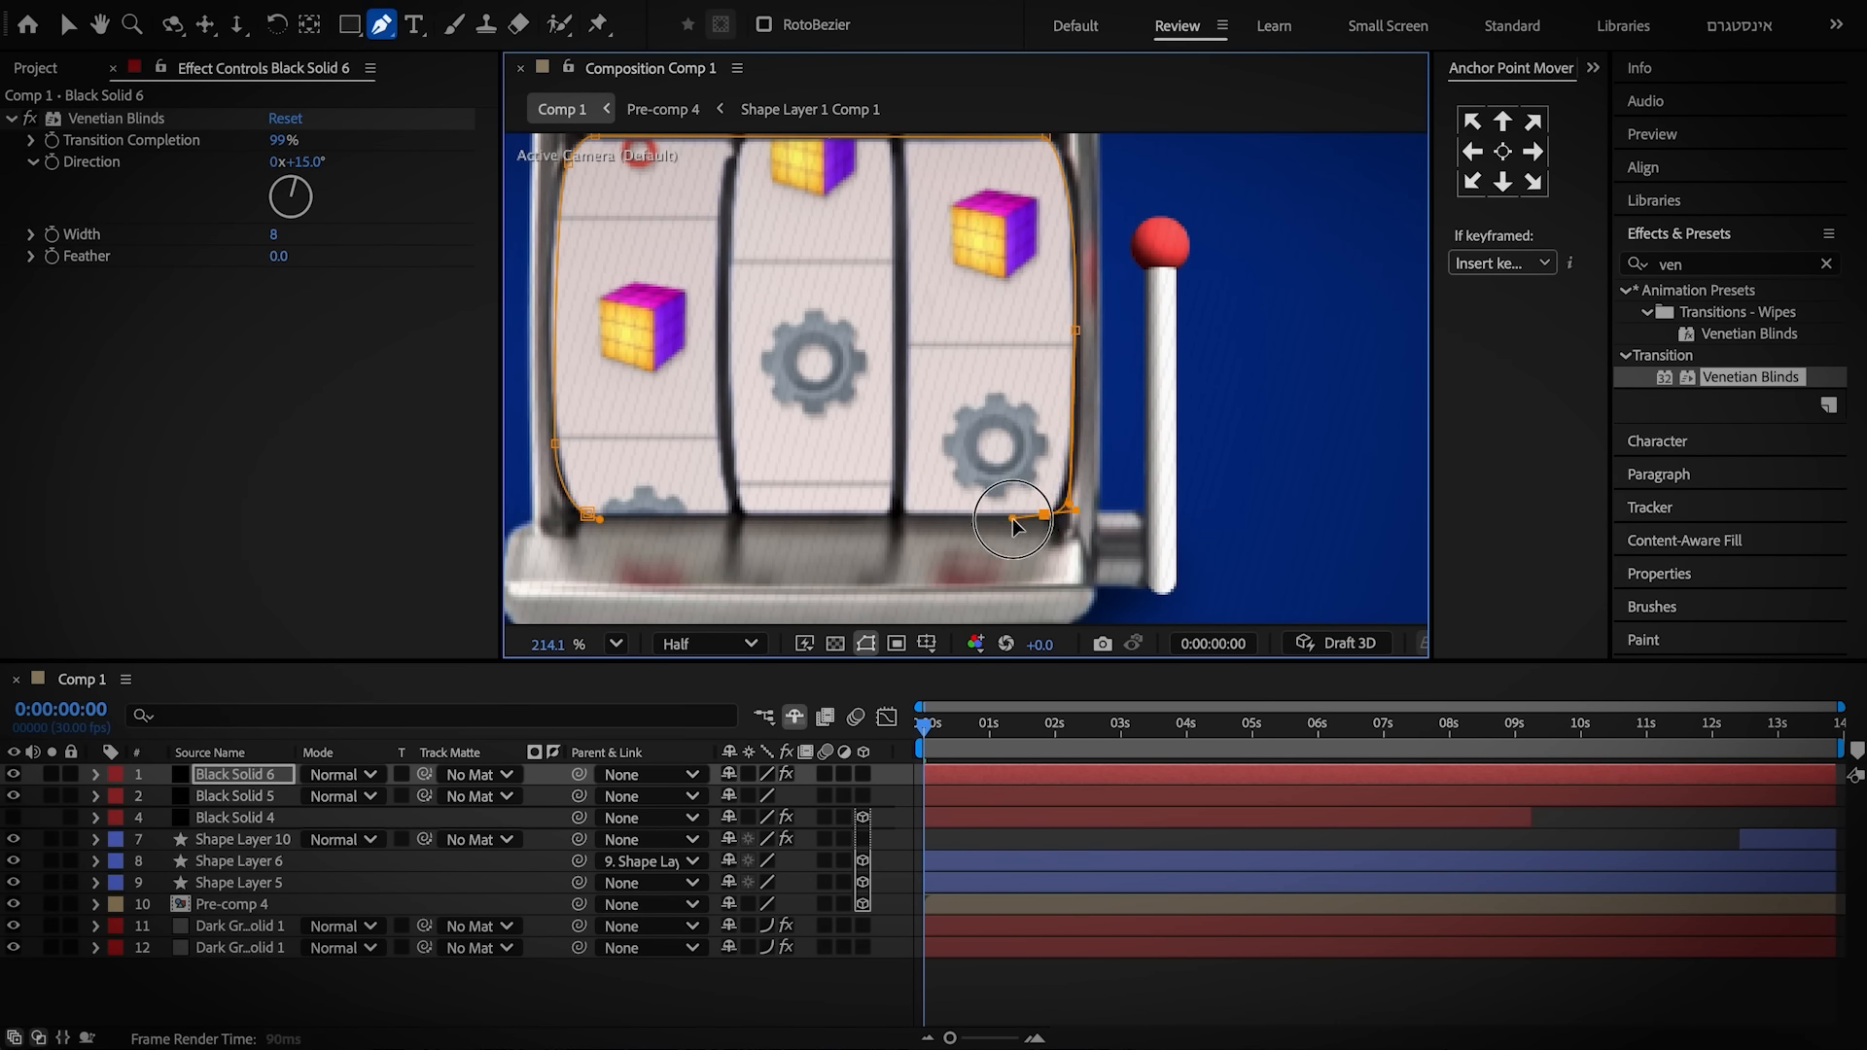
Split Black Solid 5 and Black Solid 6 at 0:00:09:04 and delete the parts after that time
{"action": "left_click_drag", "start_coordinate": [1551, 729], "coordinate": [1490, 745]}
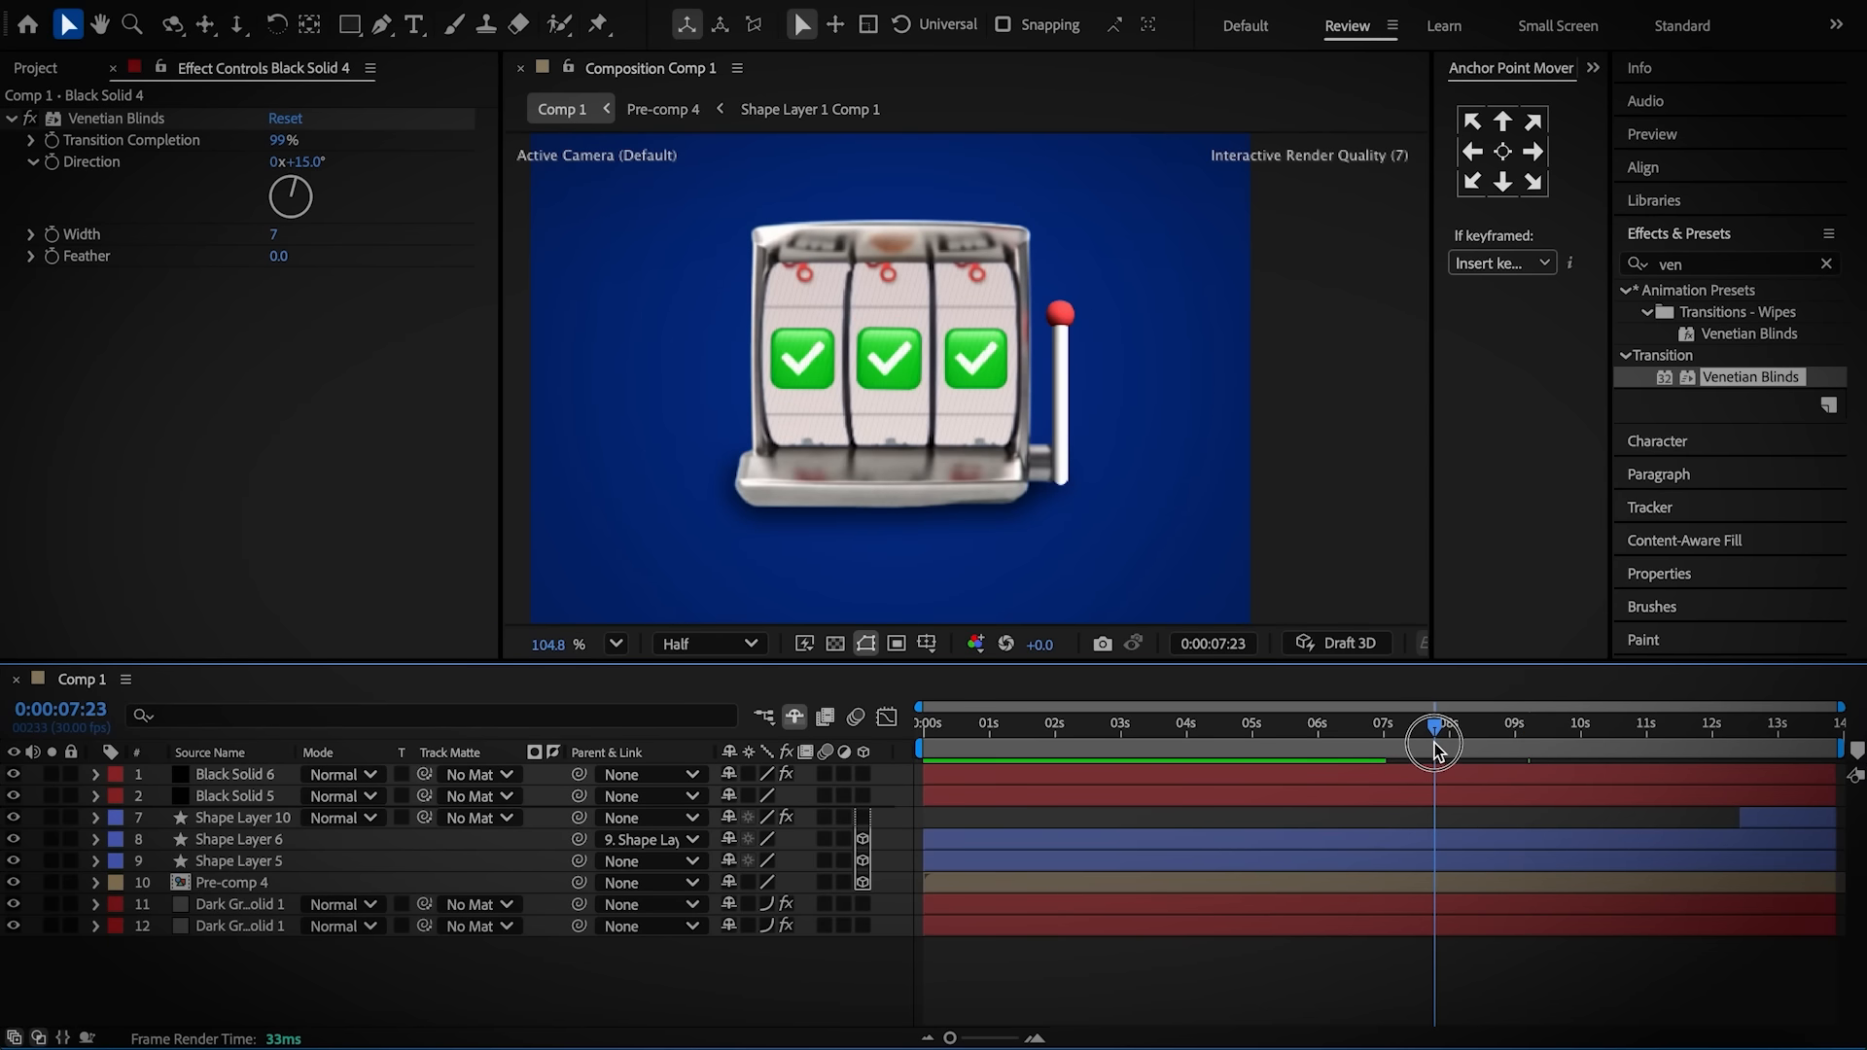
{"action": "left_click", "coordinate": [1525, 795]}
{"action": "left_click", "coordinate": [1525, 773], "text": "shift"}
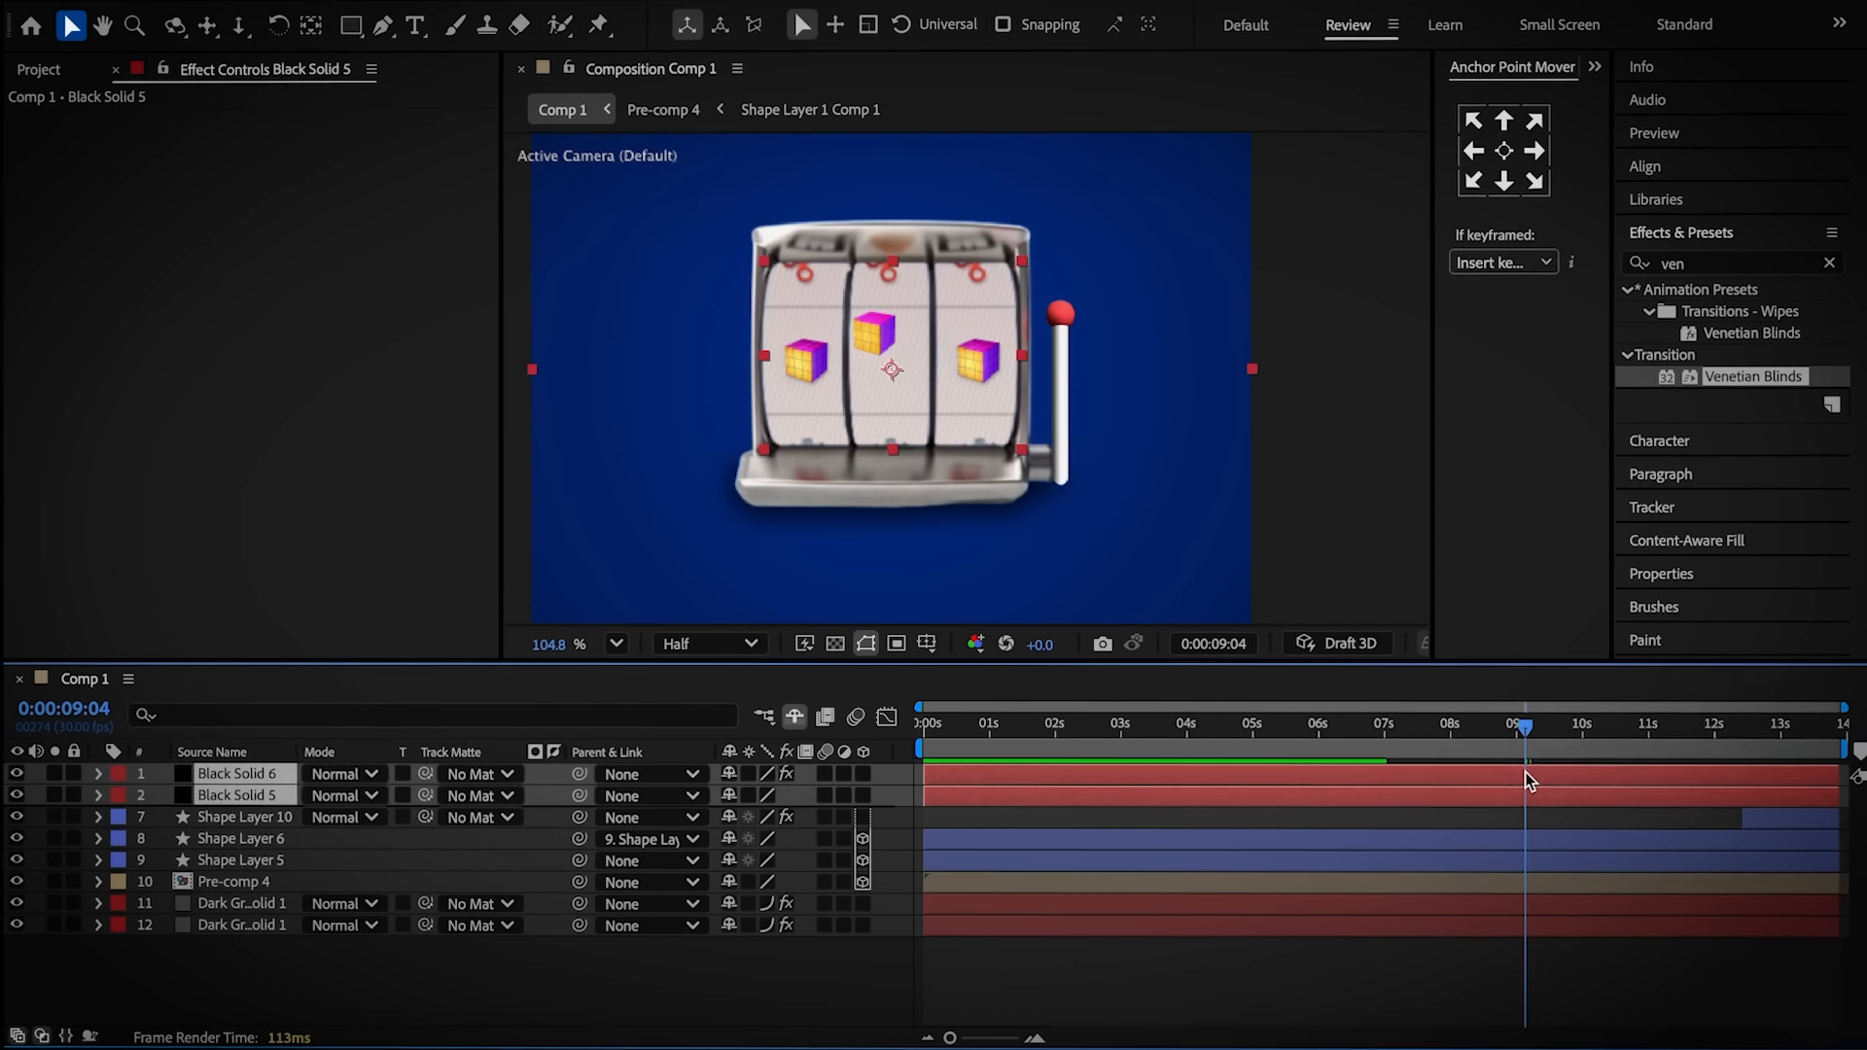
{"action": "key", "text": "ctrl+shift+d"}
{"action": "key", "text": "Delete"}
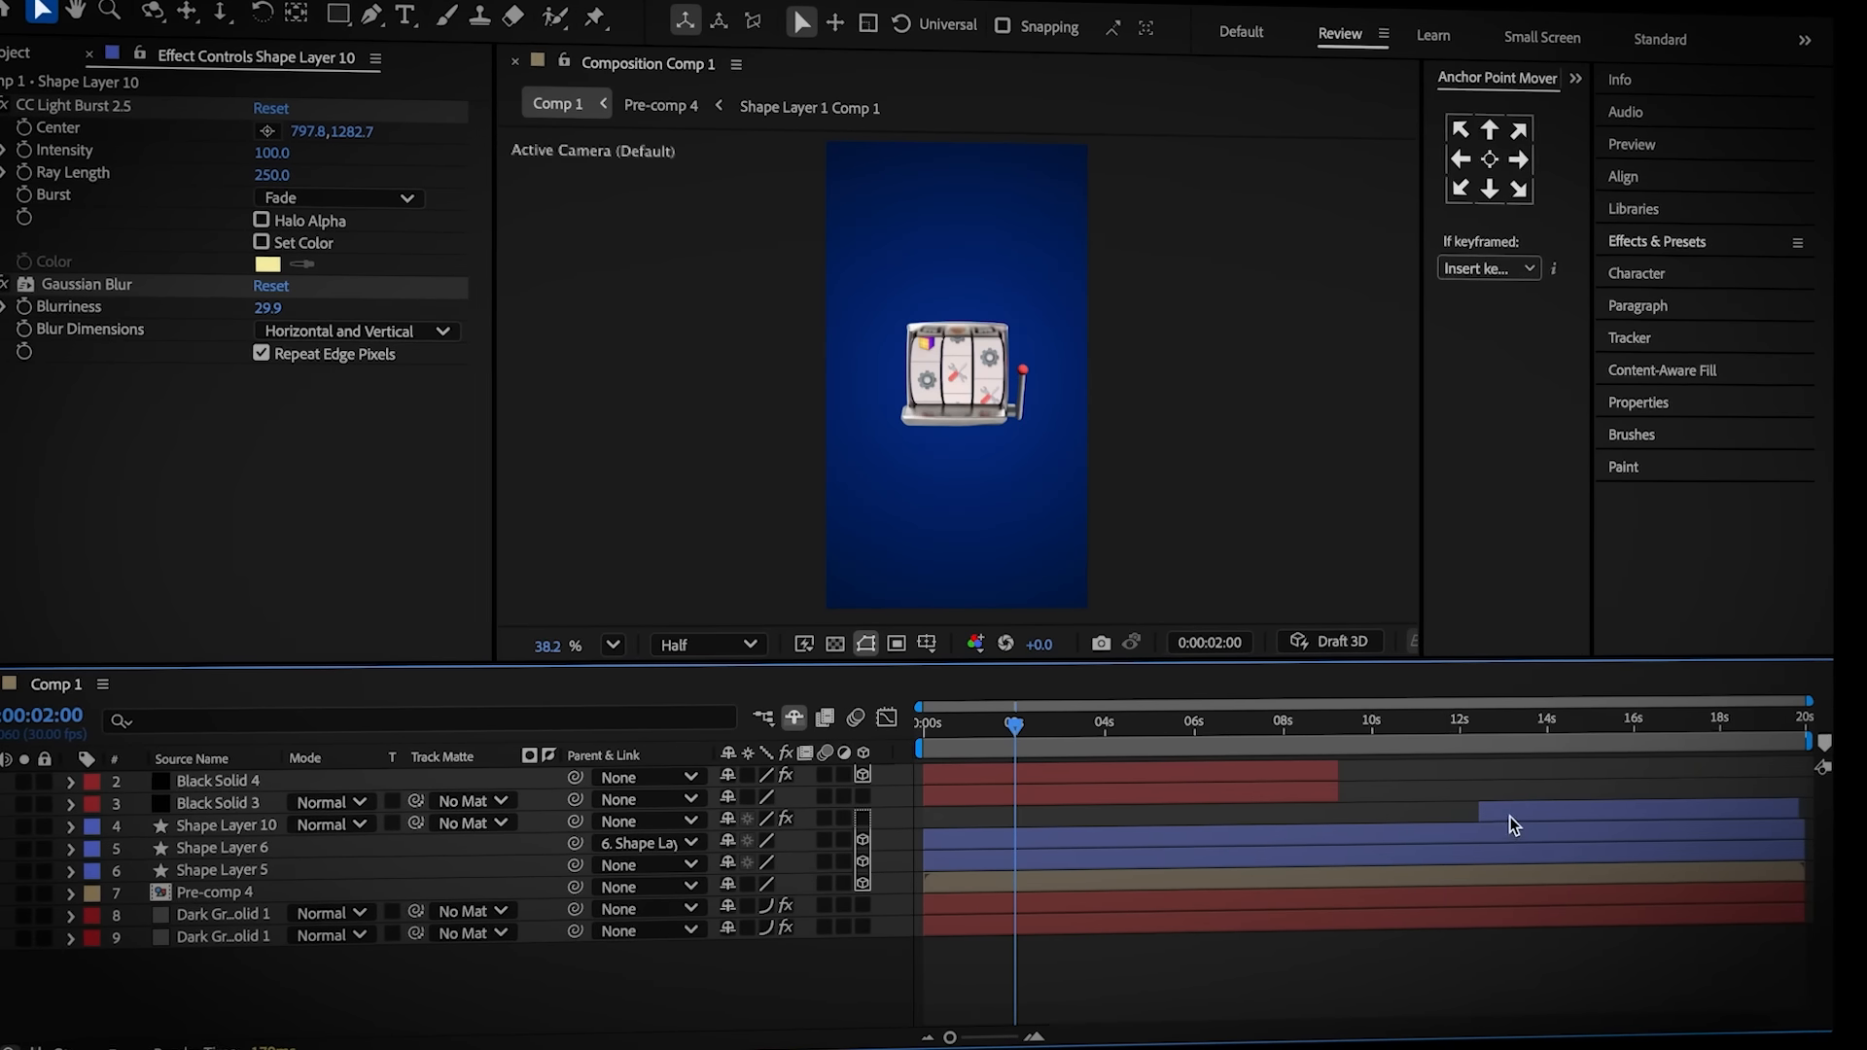
Pre-compose Shape Layer 10 as Shape Layer 10 Comp 2, moving all attributes into the new composition
{"action": "left_click", "coordinate": [1511, 822]}
{"action": "right_click", "coordinate": [1536, 821]}
{"action": "left_click", "coordinate": [1583, 864]}
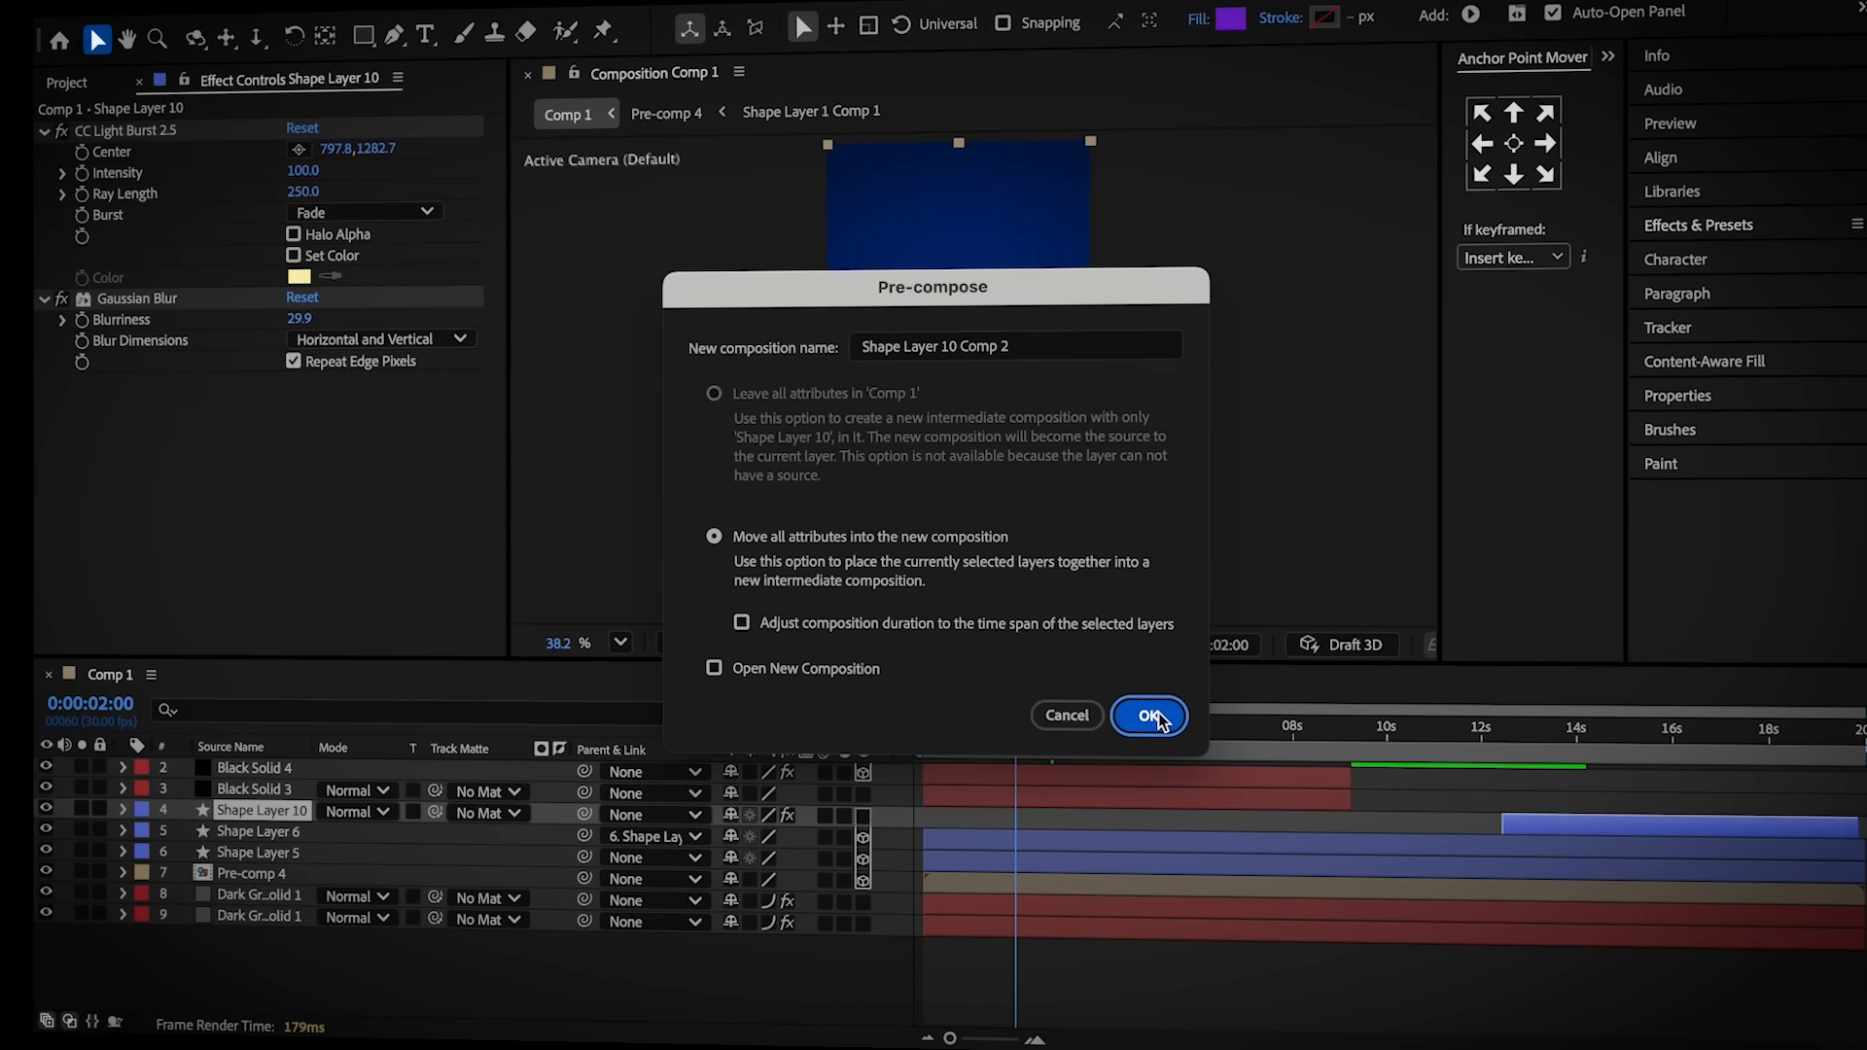
{"action": "left_click", "coordinate": [1148, 715]}
Add a new camera, Camera 2, to Comp 1
{"action": "right_click", "coordinate": [434, 914]}
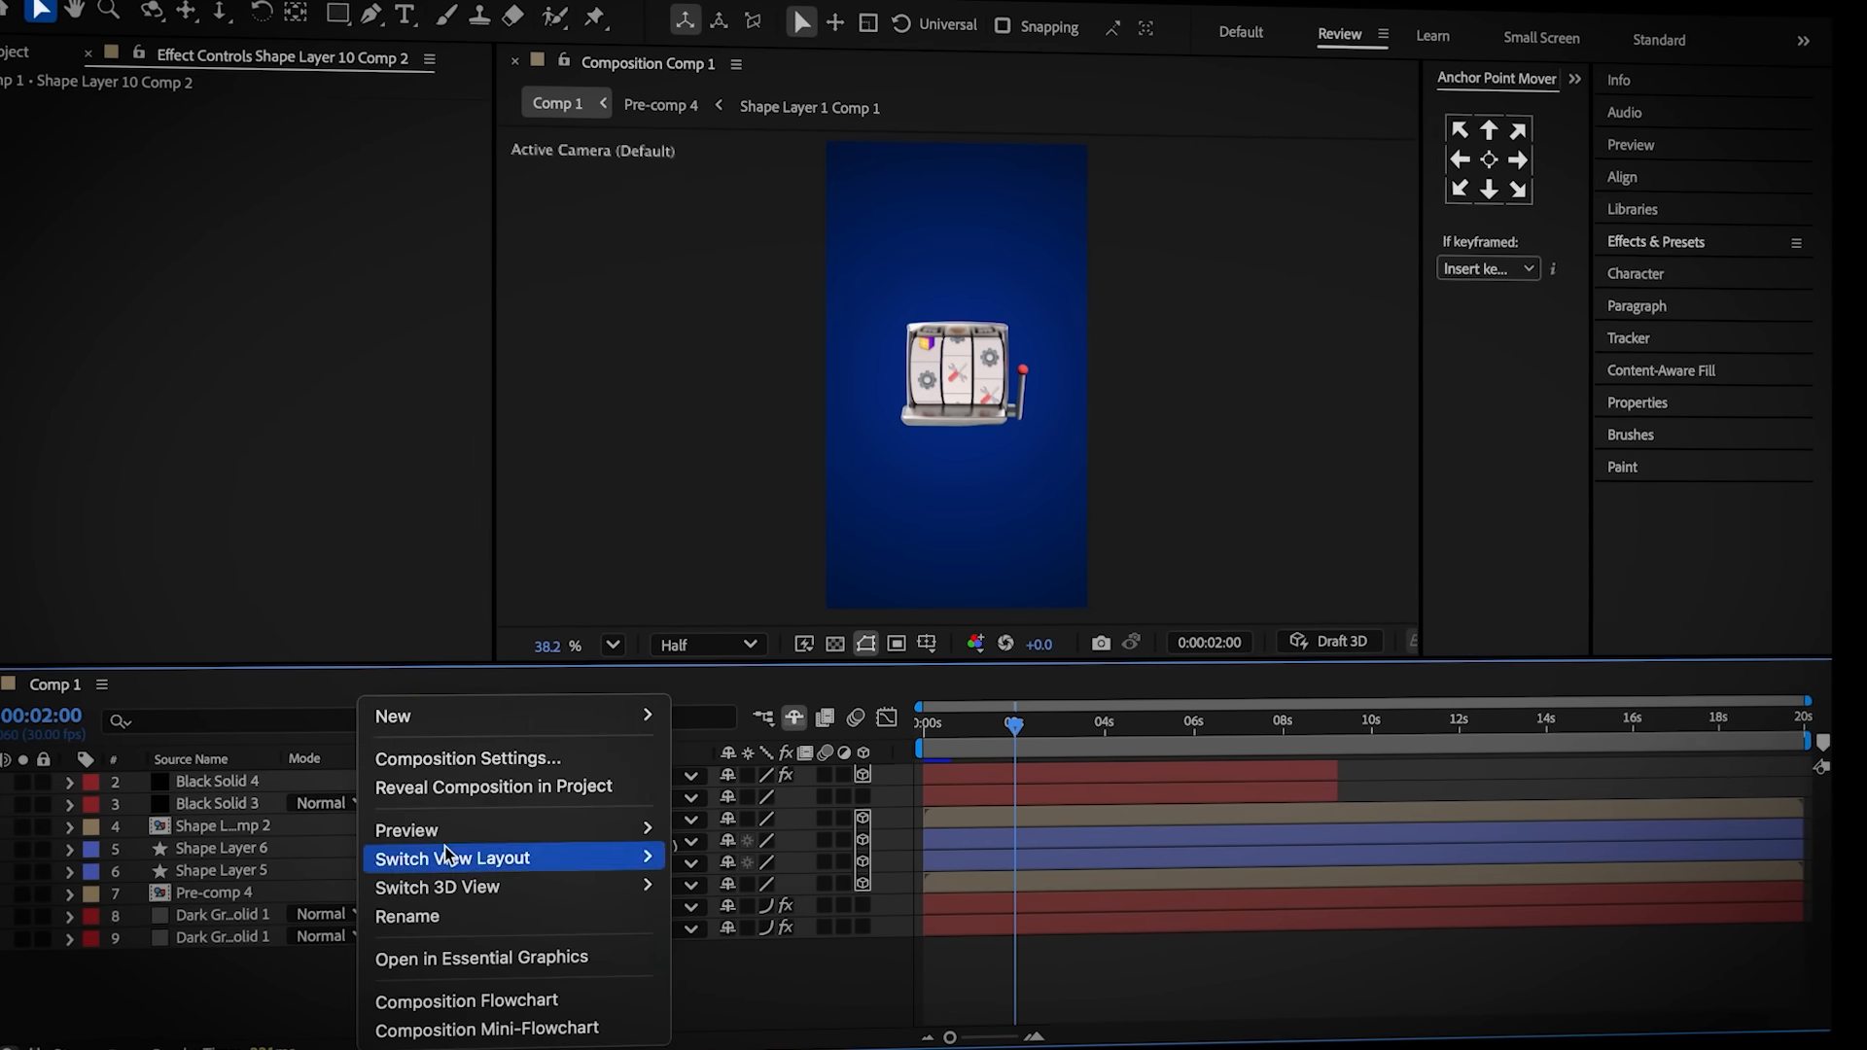
{"action": "mouse_move", "coordinate": [393, 715]}
{"action": "left_click", "coordinate": [709, 833]}
{"action": "left_click", "coordinate": [1317, 779]}
Keyframe Camera 2's Position at 0:00:01:15, set it to 551, 960, -869.3 at 0:00:02:14, and ease both keyframes
{"action": "left_click", "coordinate": [963, 887]}
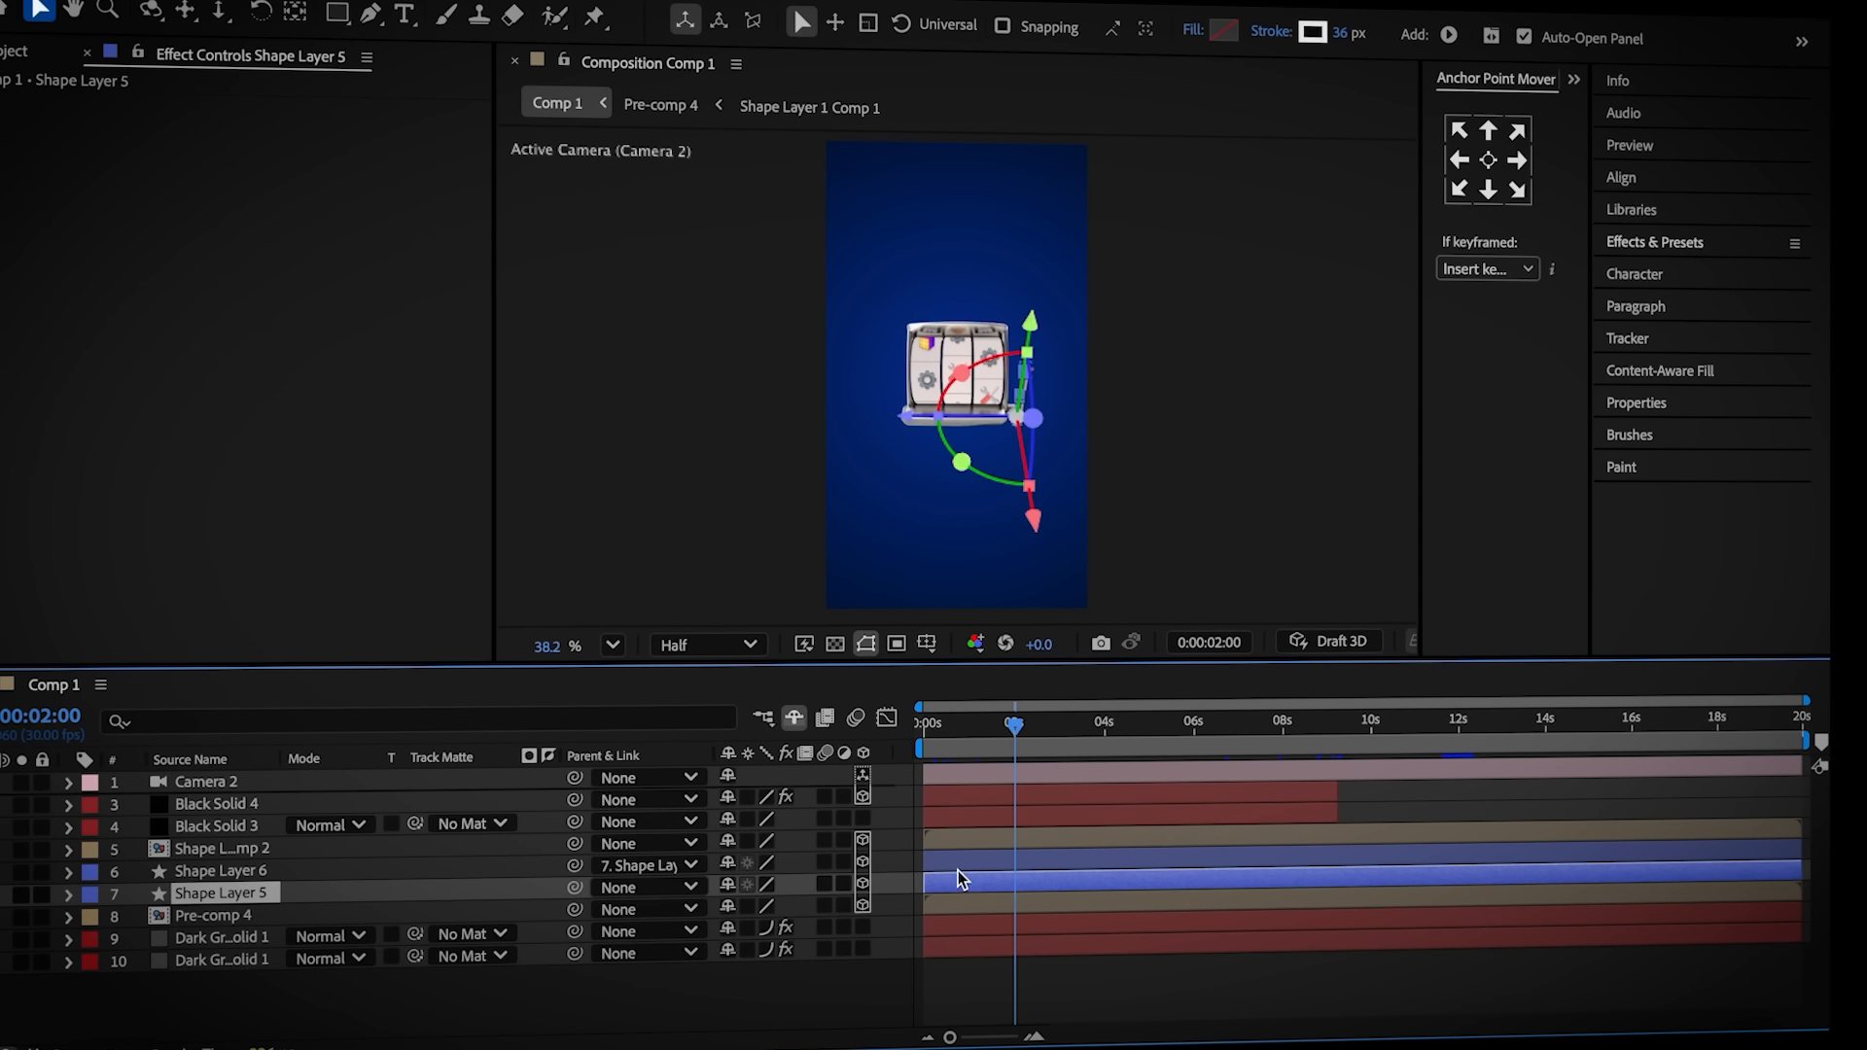
{"action": "key", "text": "u"}
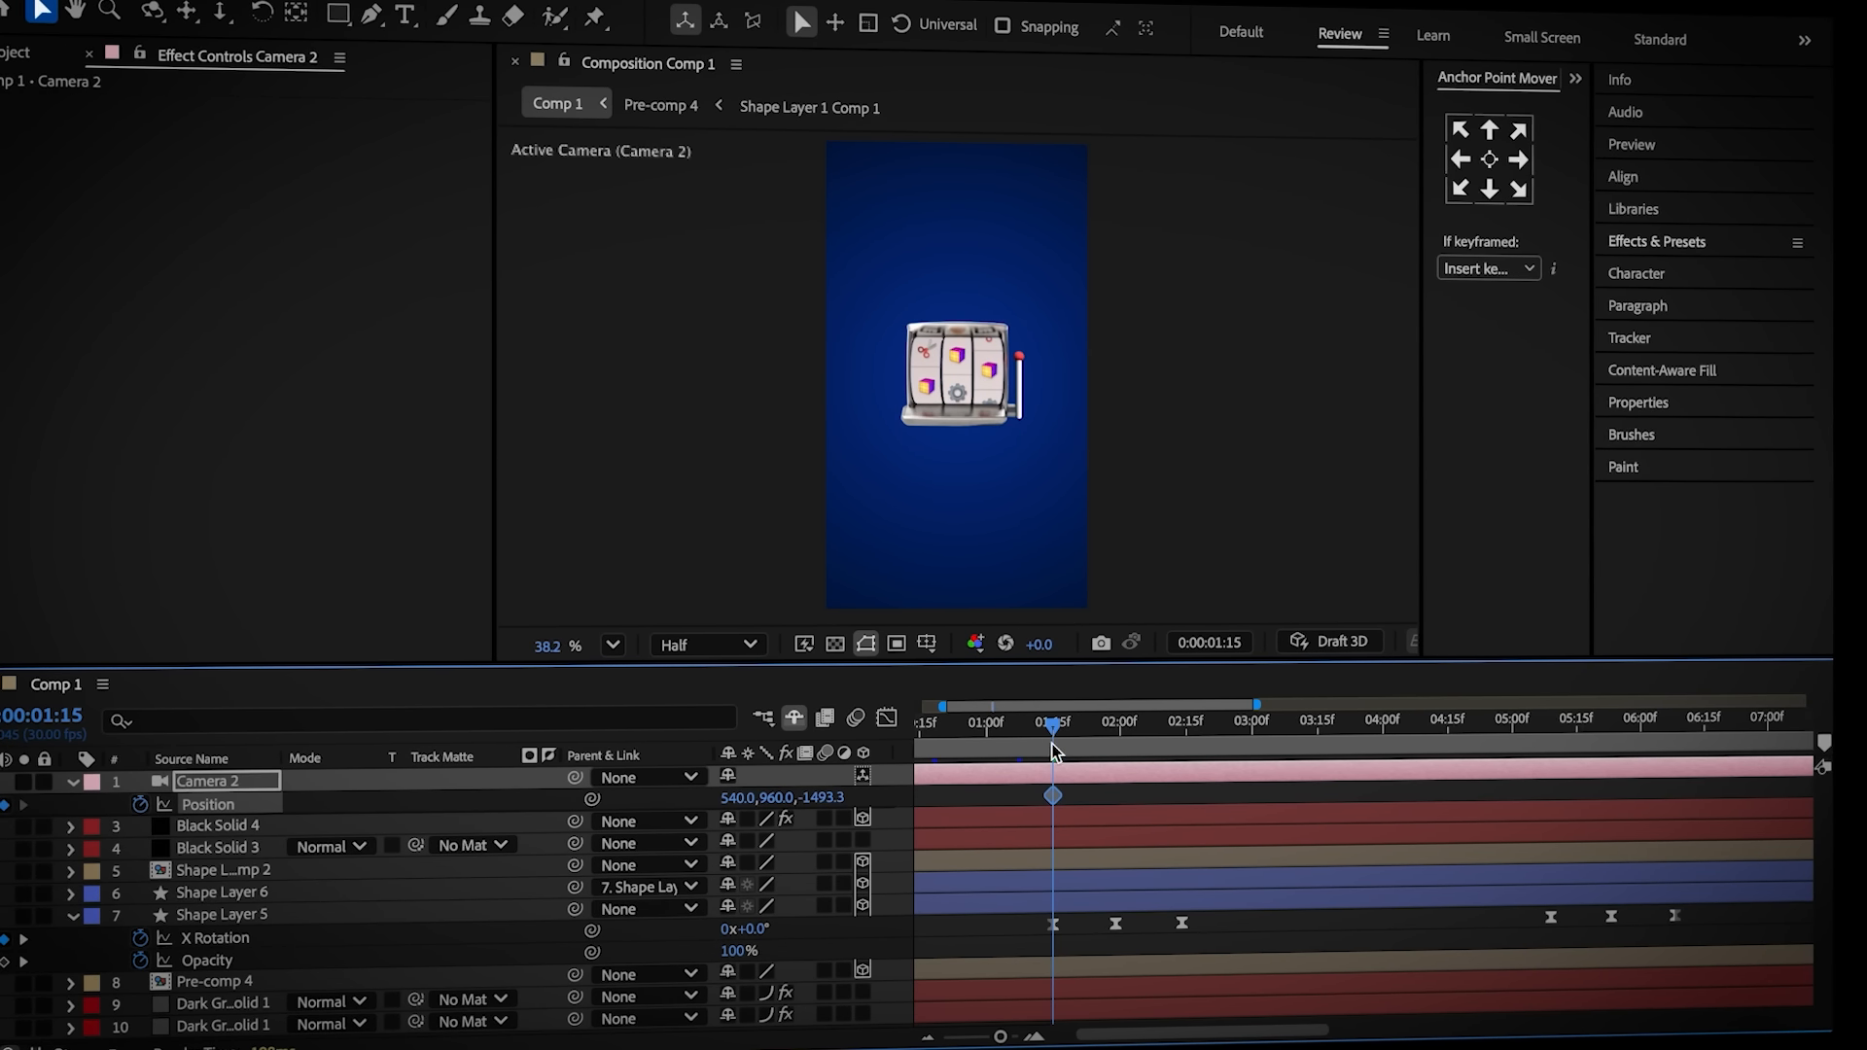
{"action": "left_click_drag", "start_coordinate": [1053, 751], "coordinate": [1183, 778]}
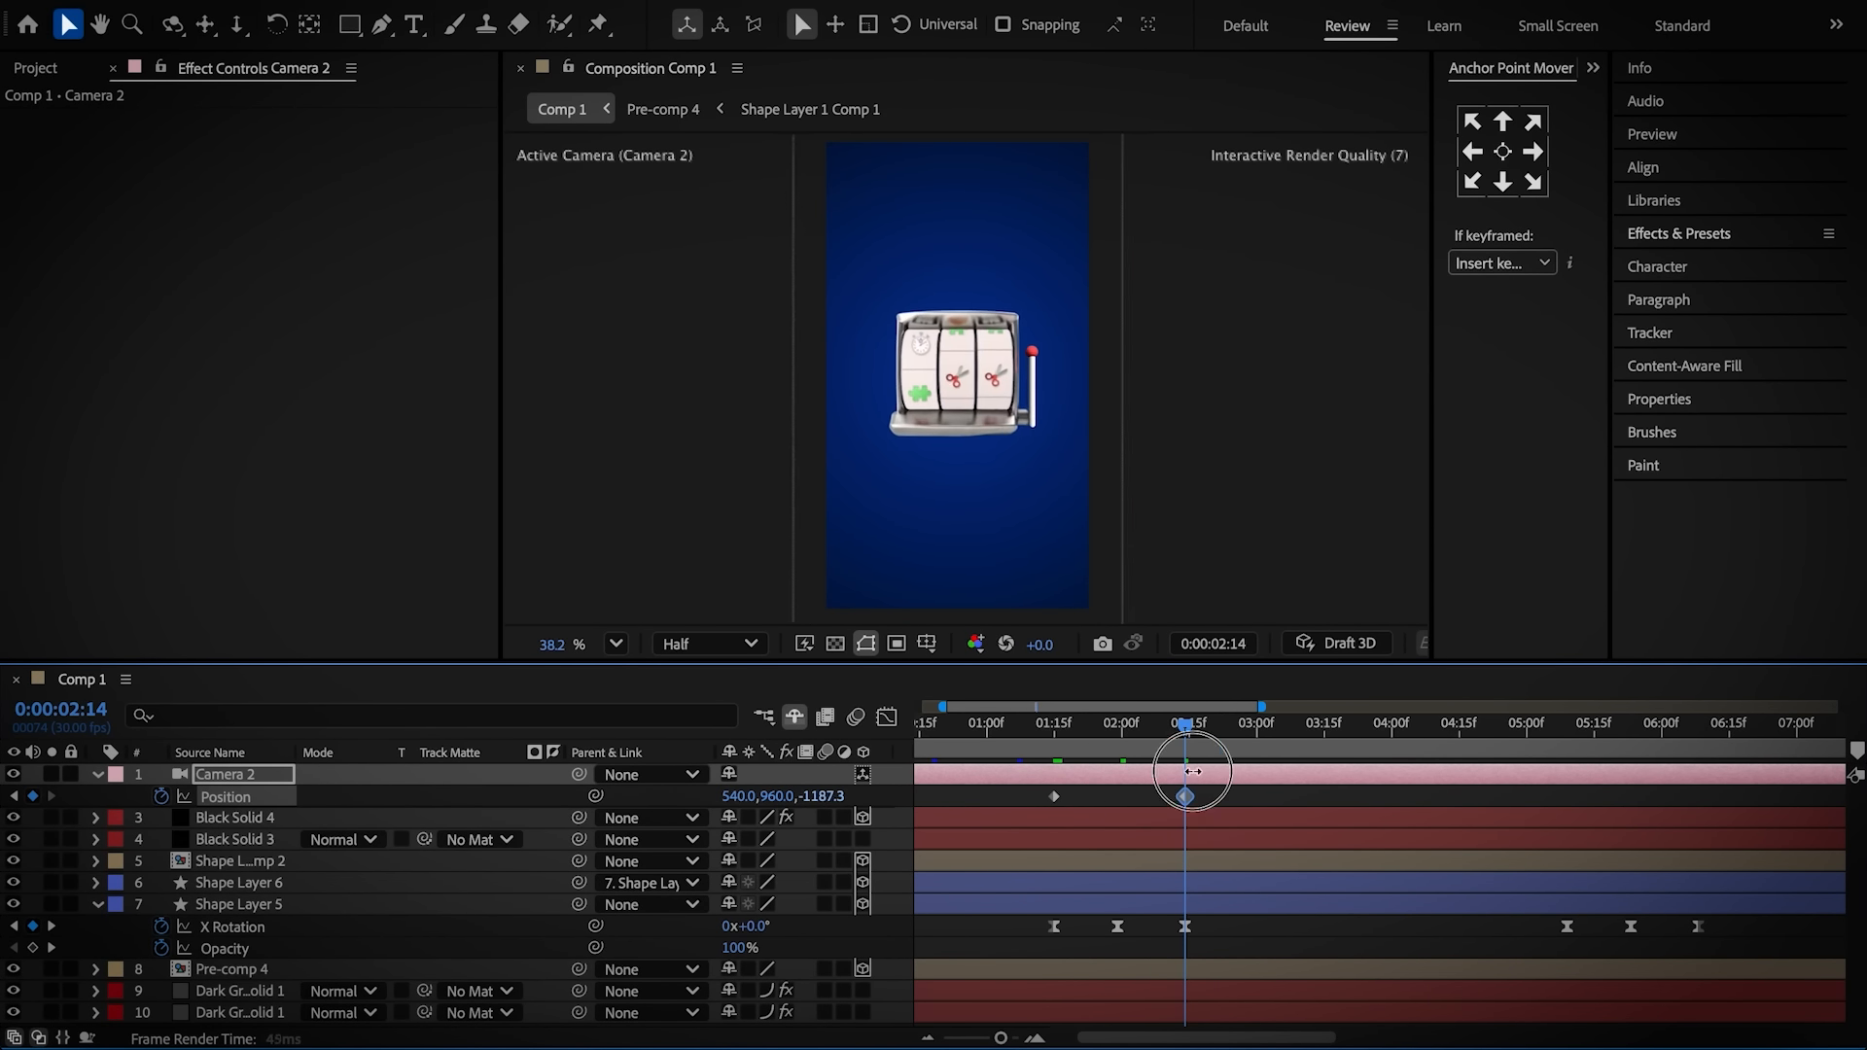
{"action": "left_click_drag", "start_coordinate": [1193, 771], "coordinate": [1550, 769]}
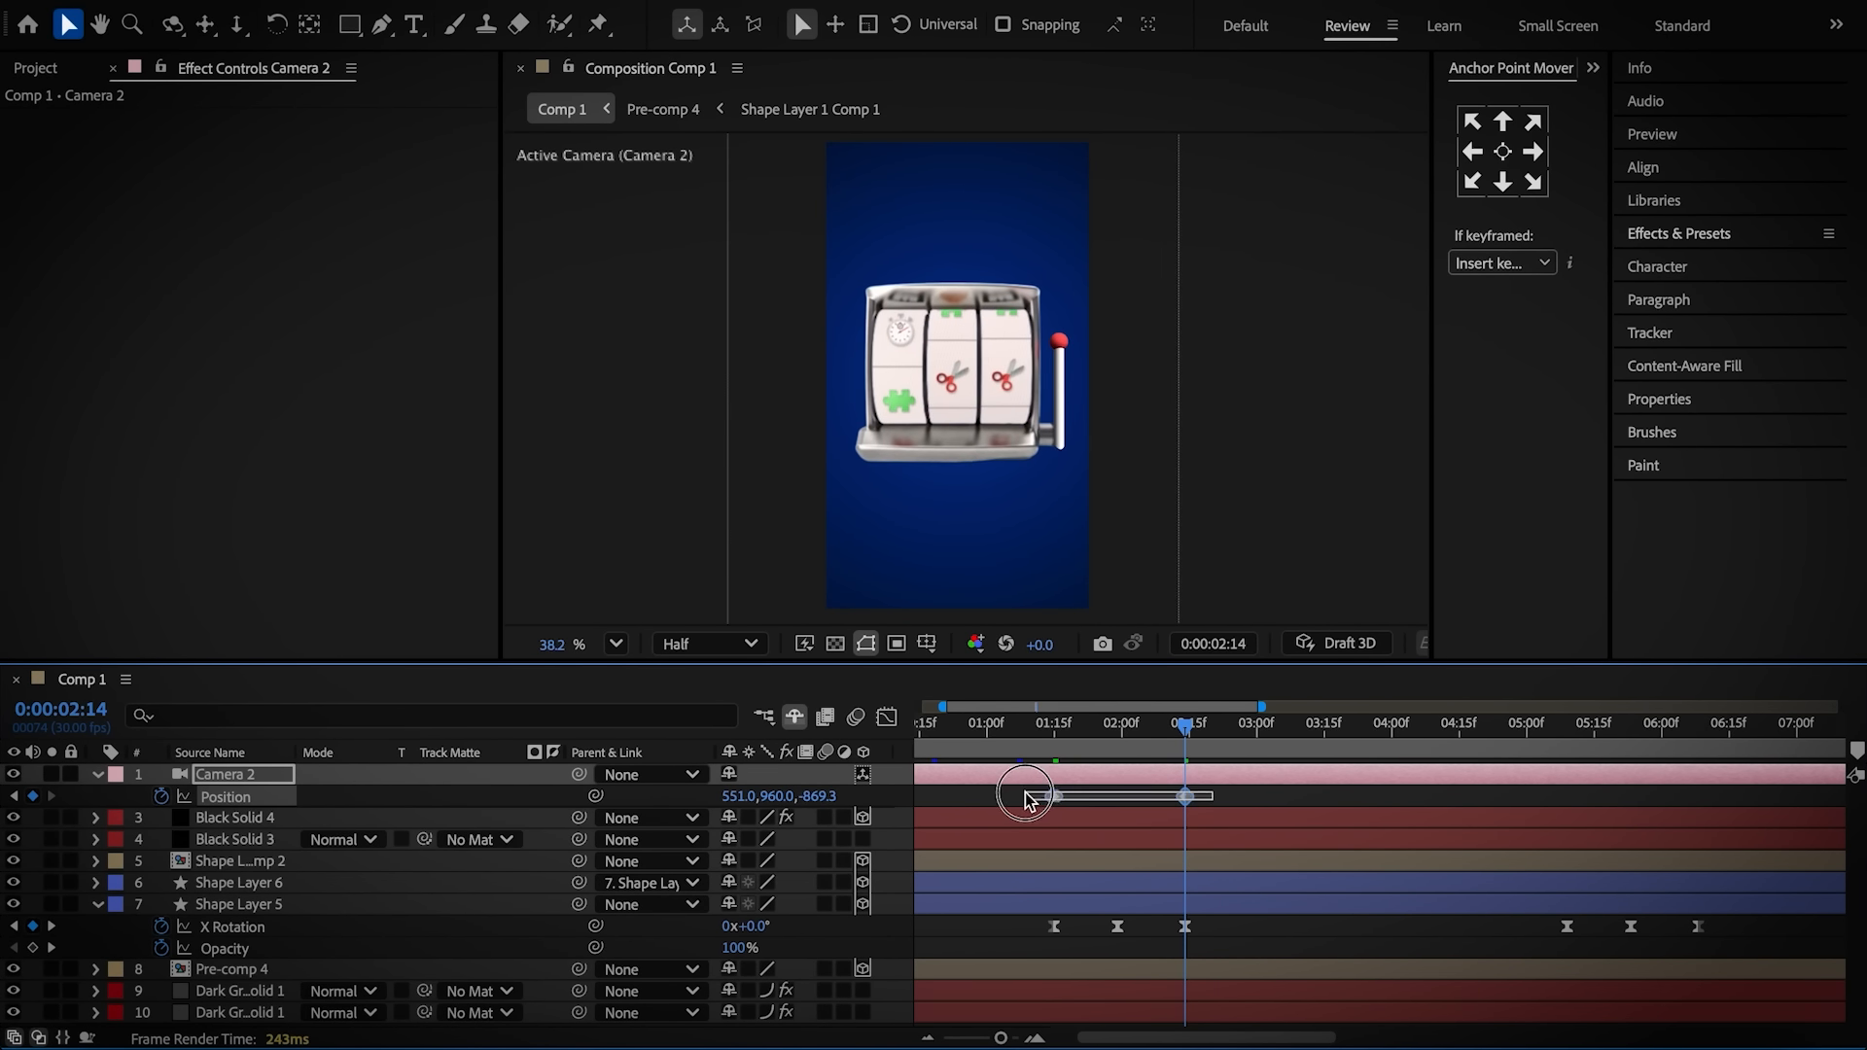
{"action": "left_click", "coordinate": [885, 718]}
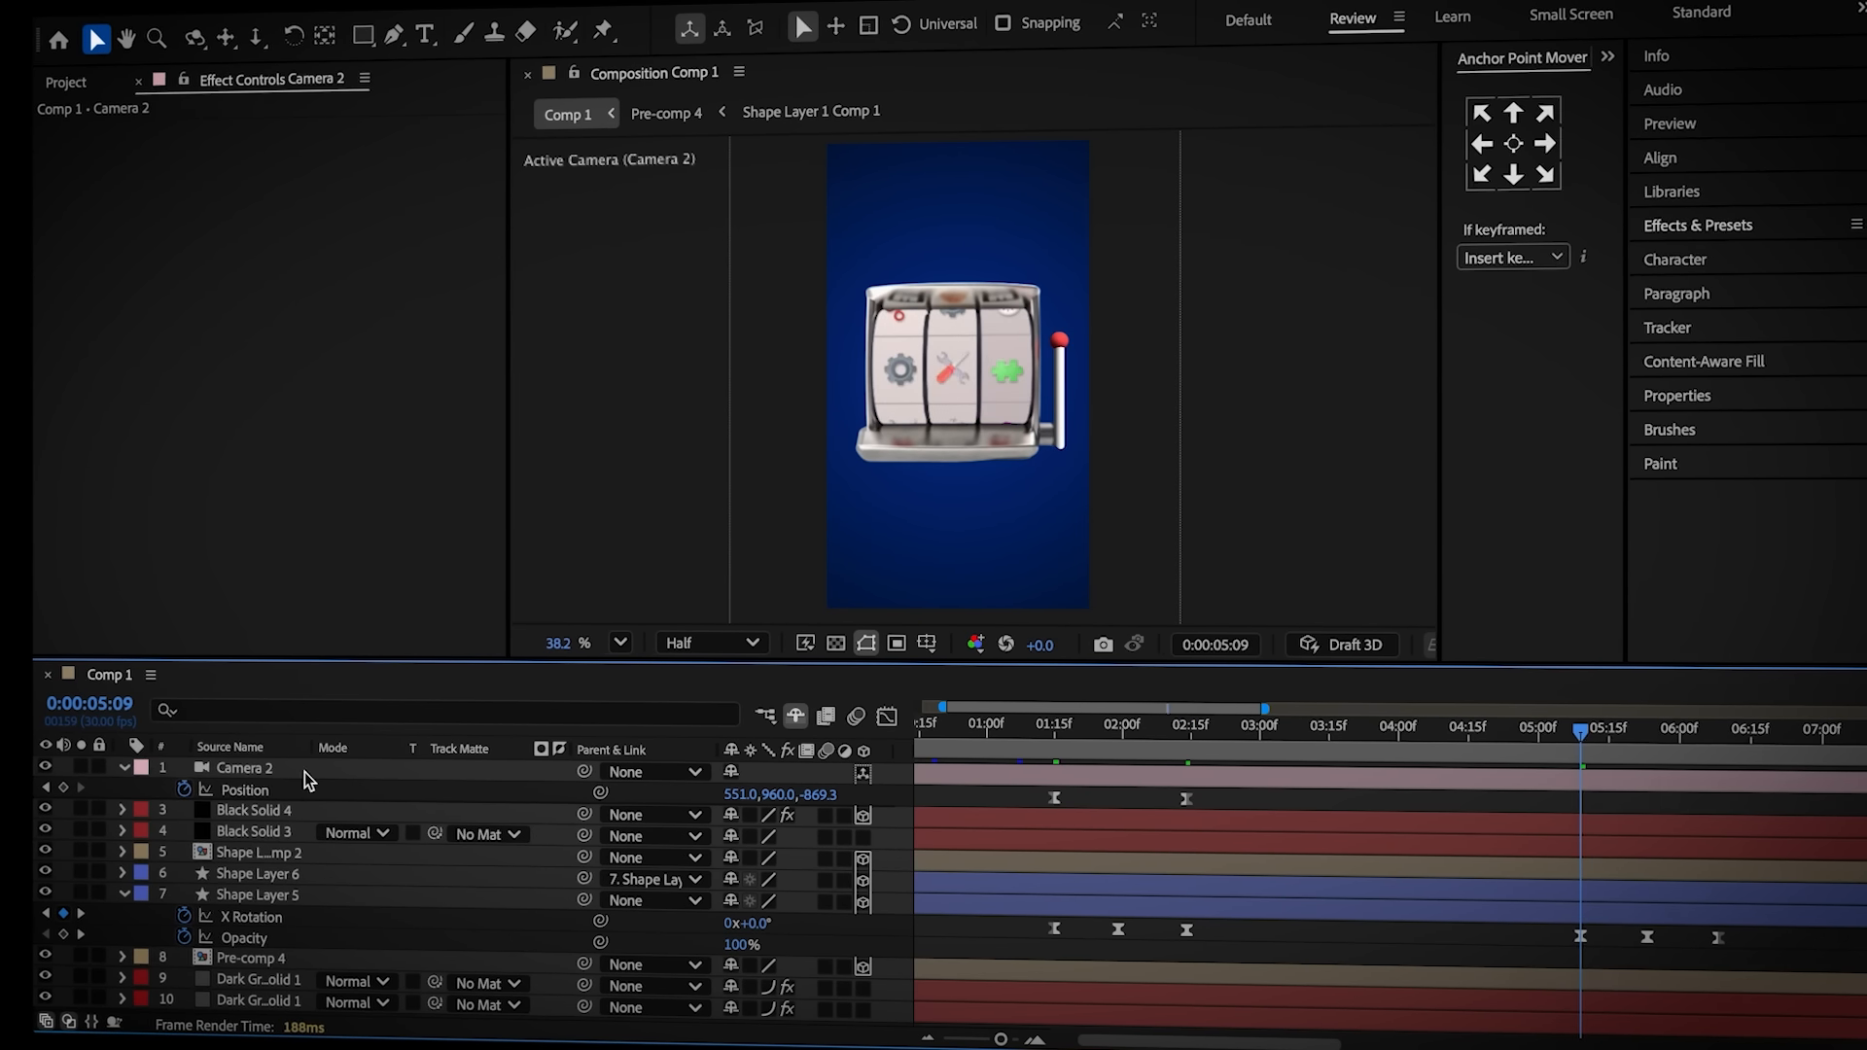
Add a holding Position keyframe on Camera 2 at 0:00:05:09 and paste a copy of its first keyframe at 0:00:06:08
{"action": "left_click", "coordinate": [63, 787]}
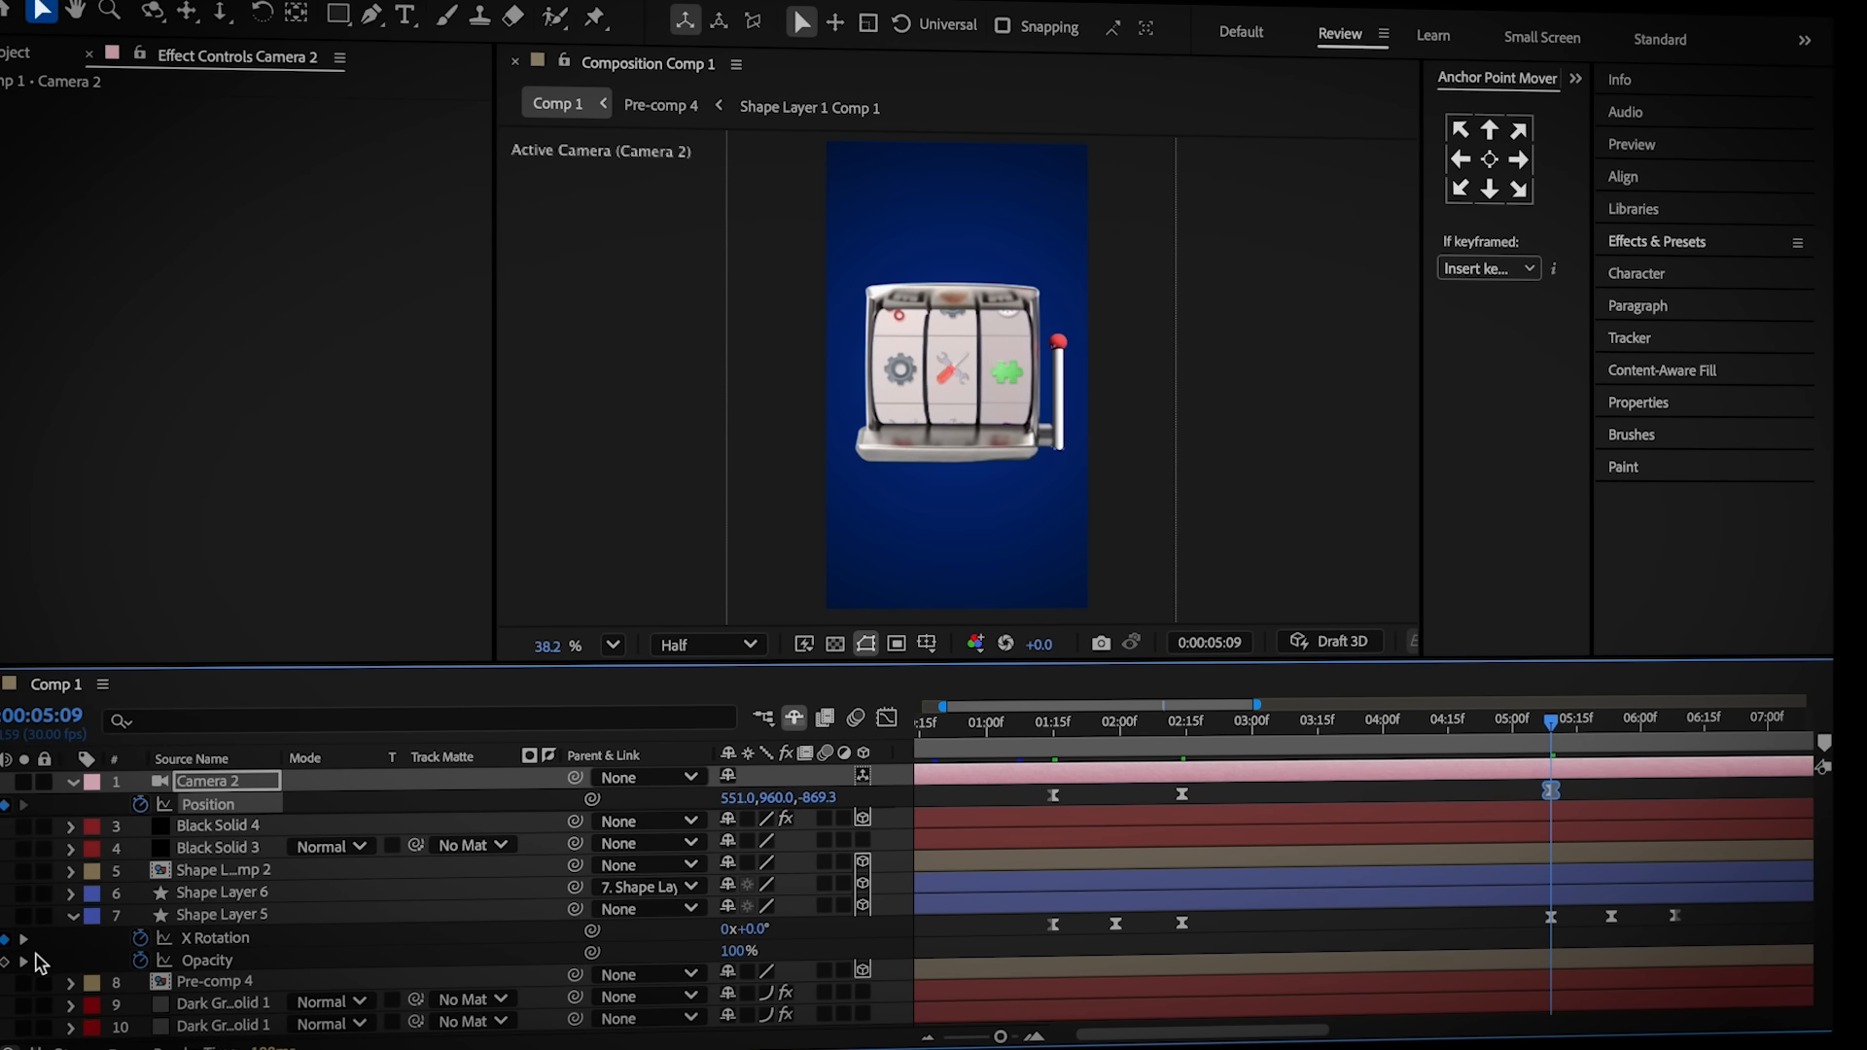
{"action": "left_click", "coordinate": [1055, 793]}
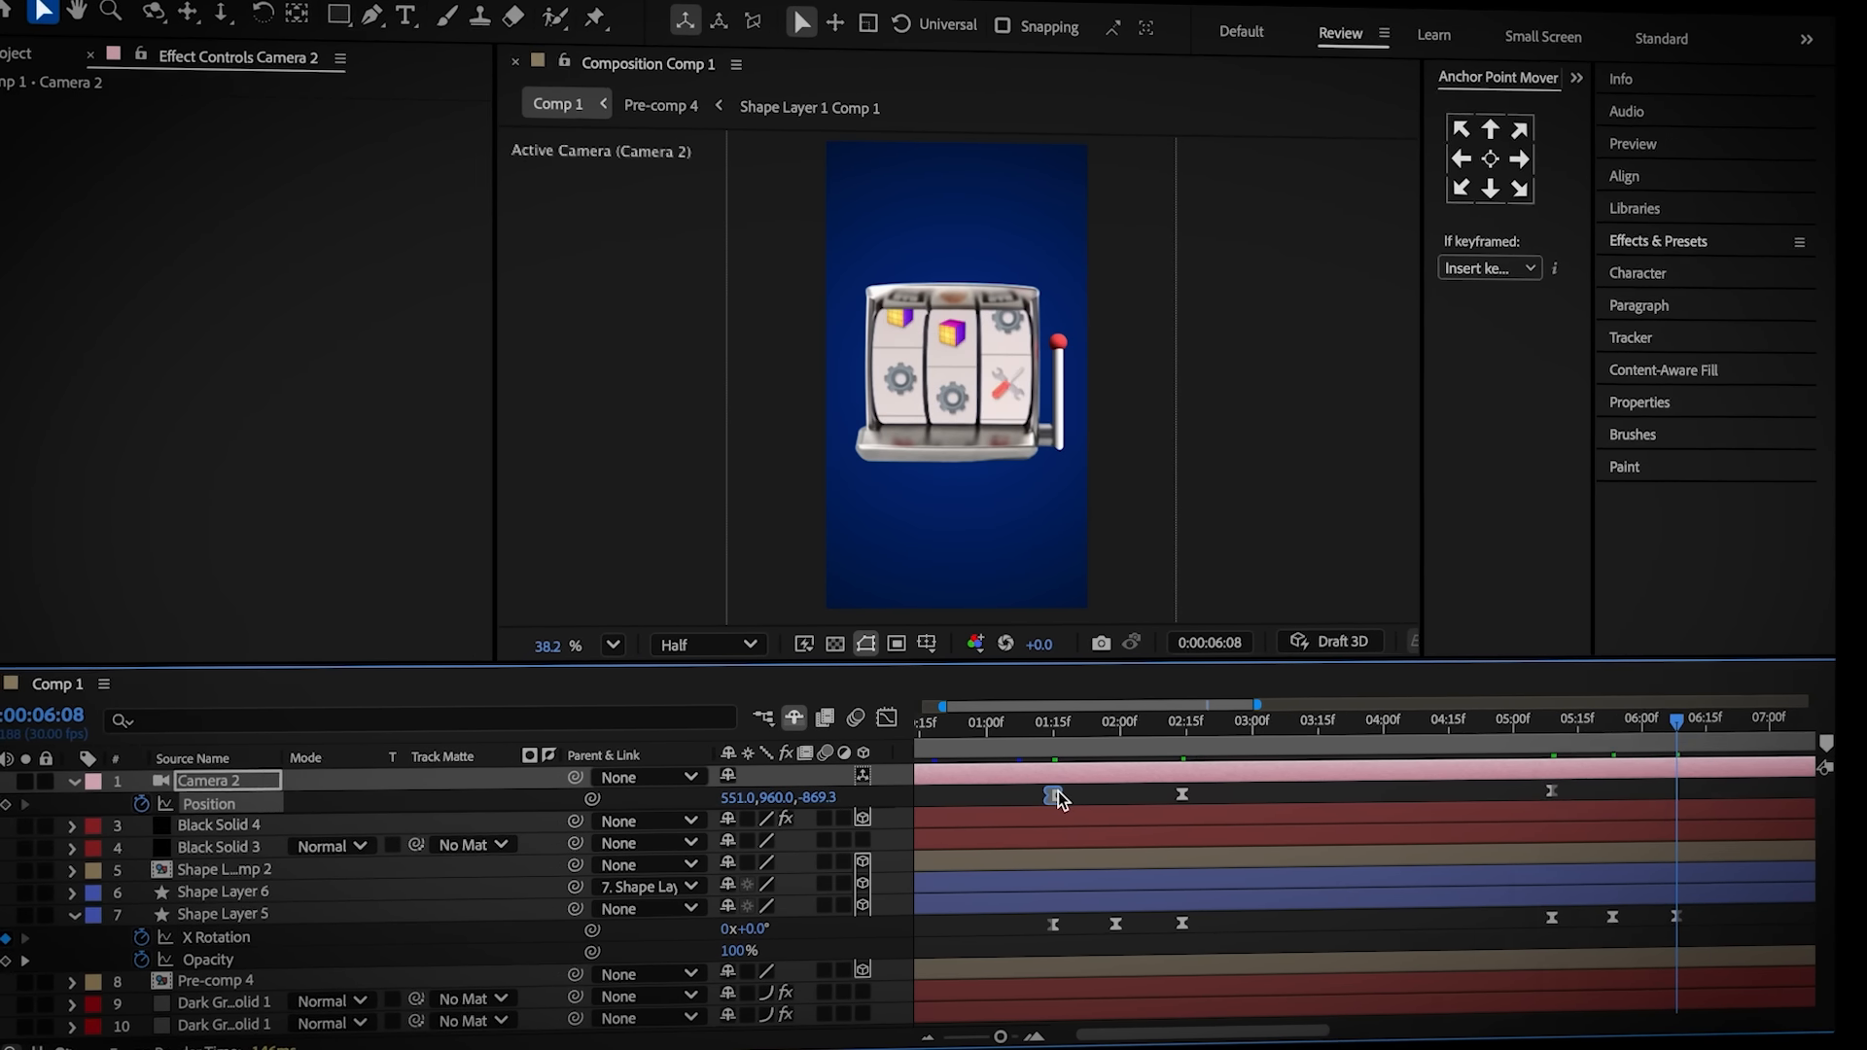
{"action": "key", "text": "super+c"}
{"action": "key", "text": "super+v"}
Add a holding Position keyframe on Camera 2 at 0:00:09:09, where the slot machine disappears
{"action": "left_click_drag", "start_coordinate": [1693, 746], "coordinate": [1792, 754]}
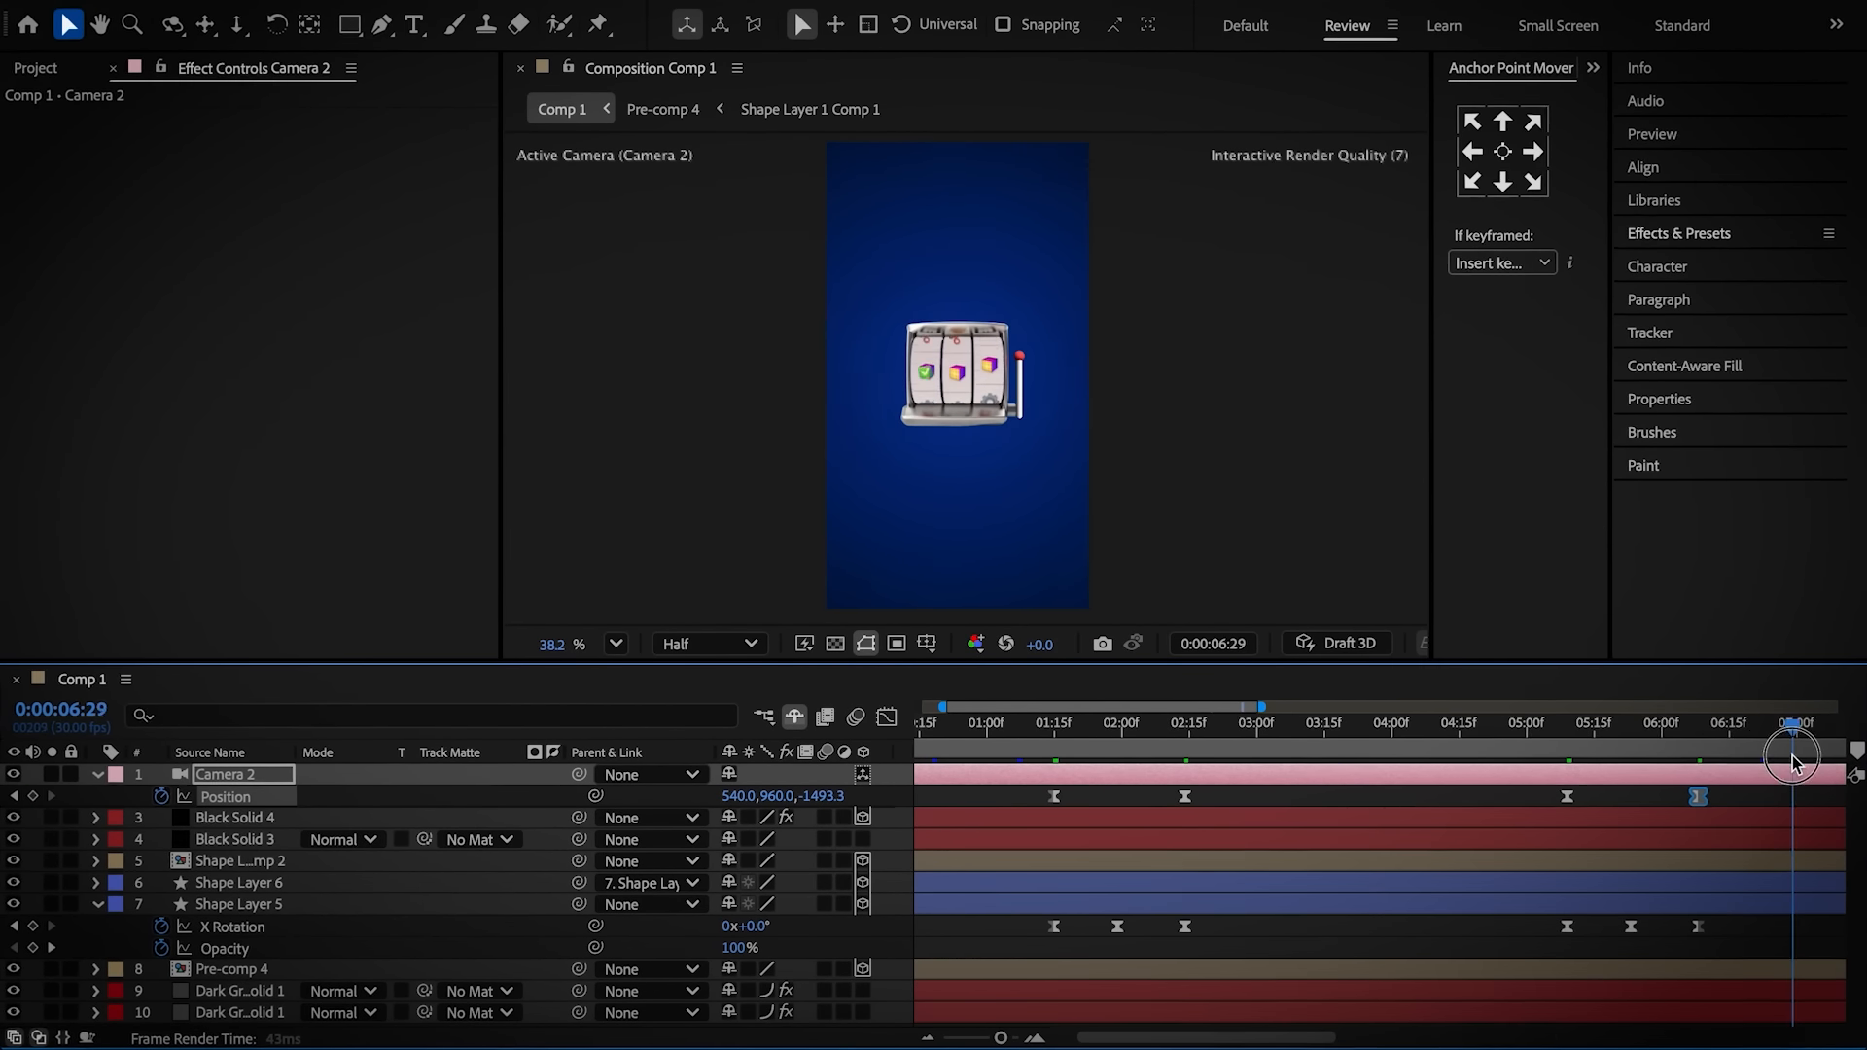
{"action": "scroll", "coordinate": [1792, 755], "scroll_direction": "right", "scroll_amount": 10}
{"action": "left_click_drag", "start_coordinate": [982, 749], "coordinate": [1170, 799]}
{"action": "left_click_drag", "start_coordinate": [1353, 808], "coordinate": [1358, 808]}
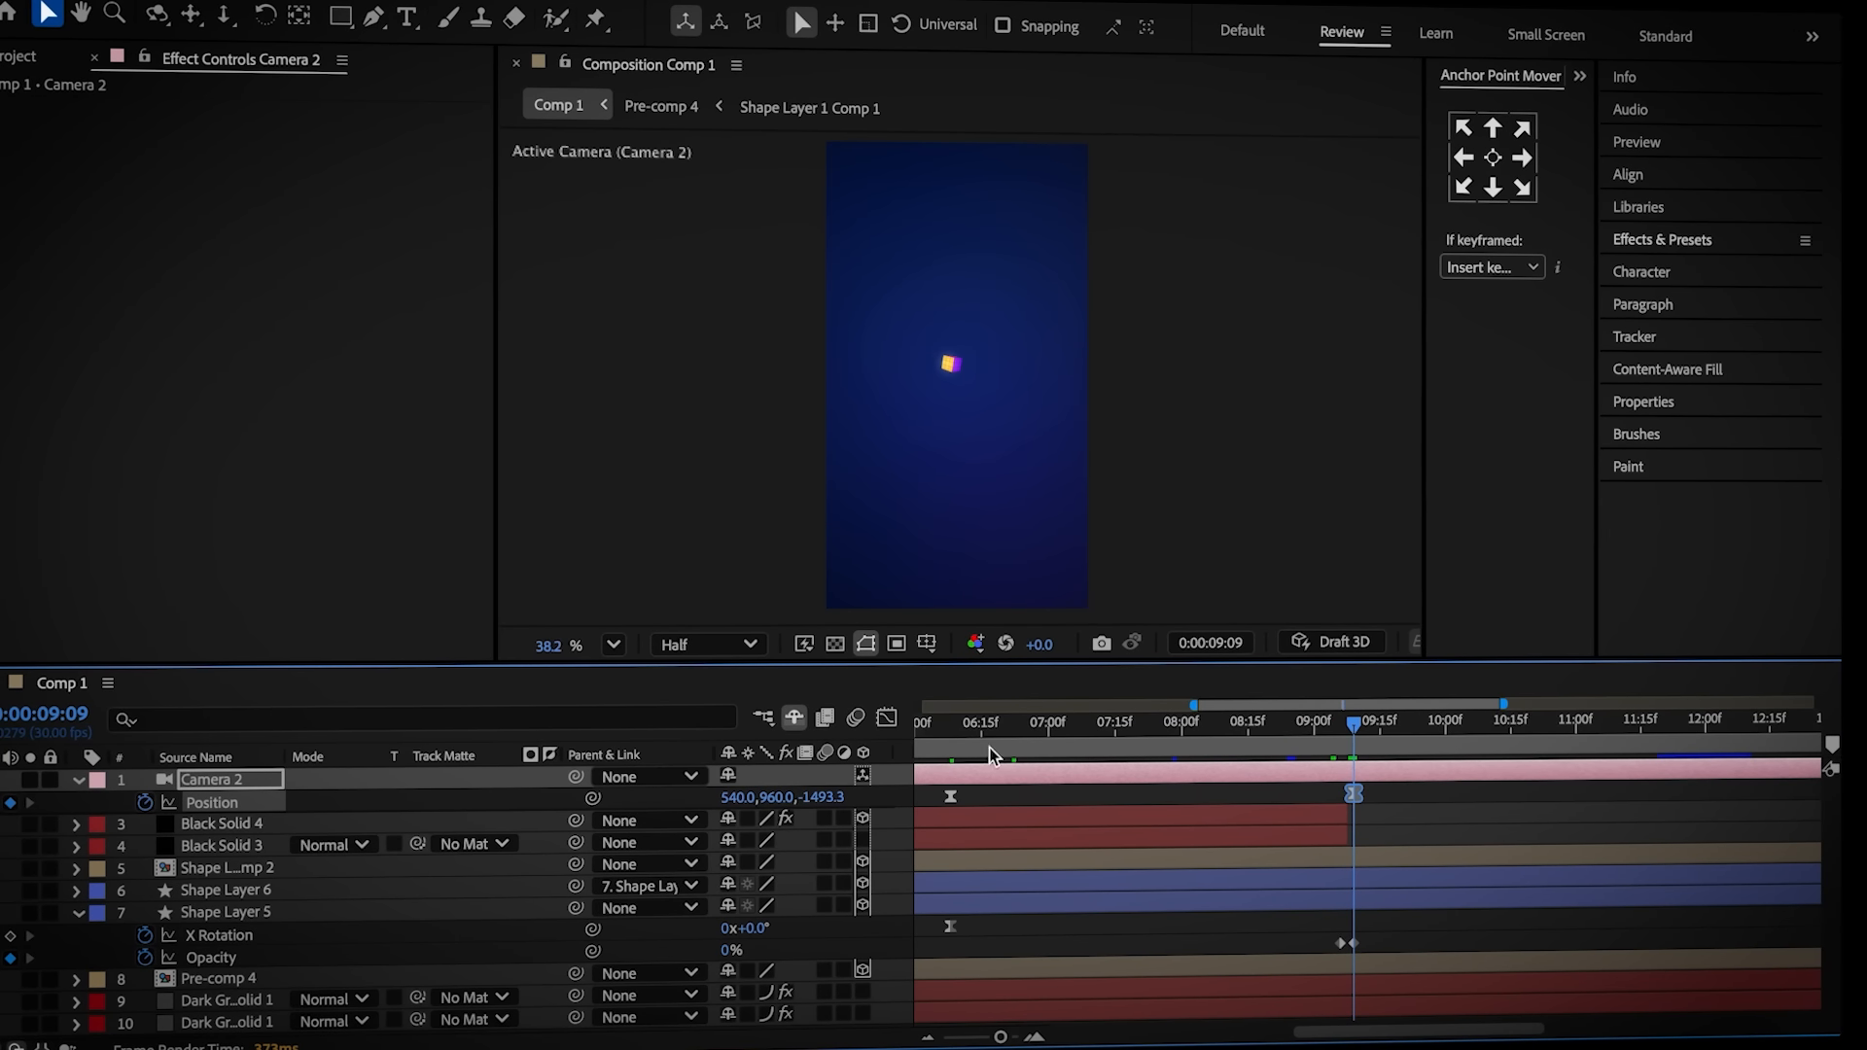
Keyframe a Camera 2 move at 0:00:10:14 and back to Position 540, 960, -1468.3 at 0:00:11:13
{"action": "key", "text": "minus"}
{"action": "left_click", "coordinate": [1381, 727]}
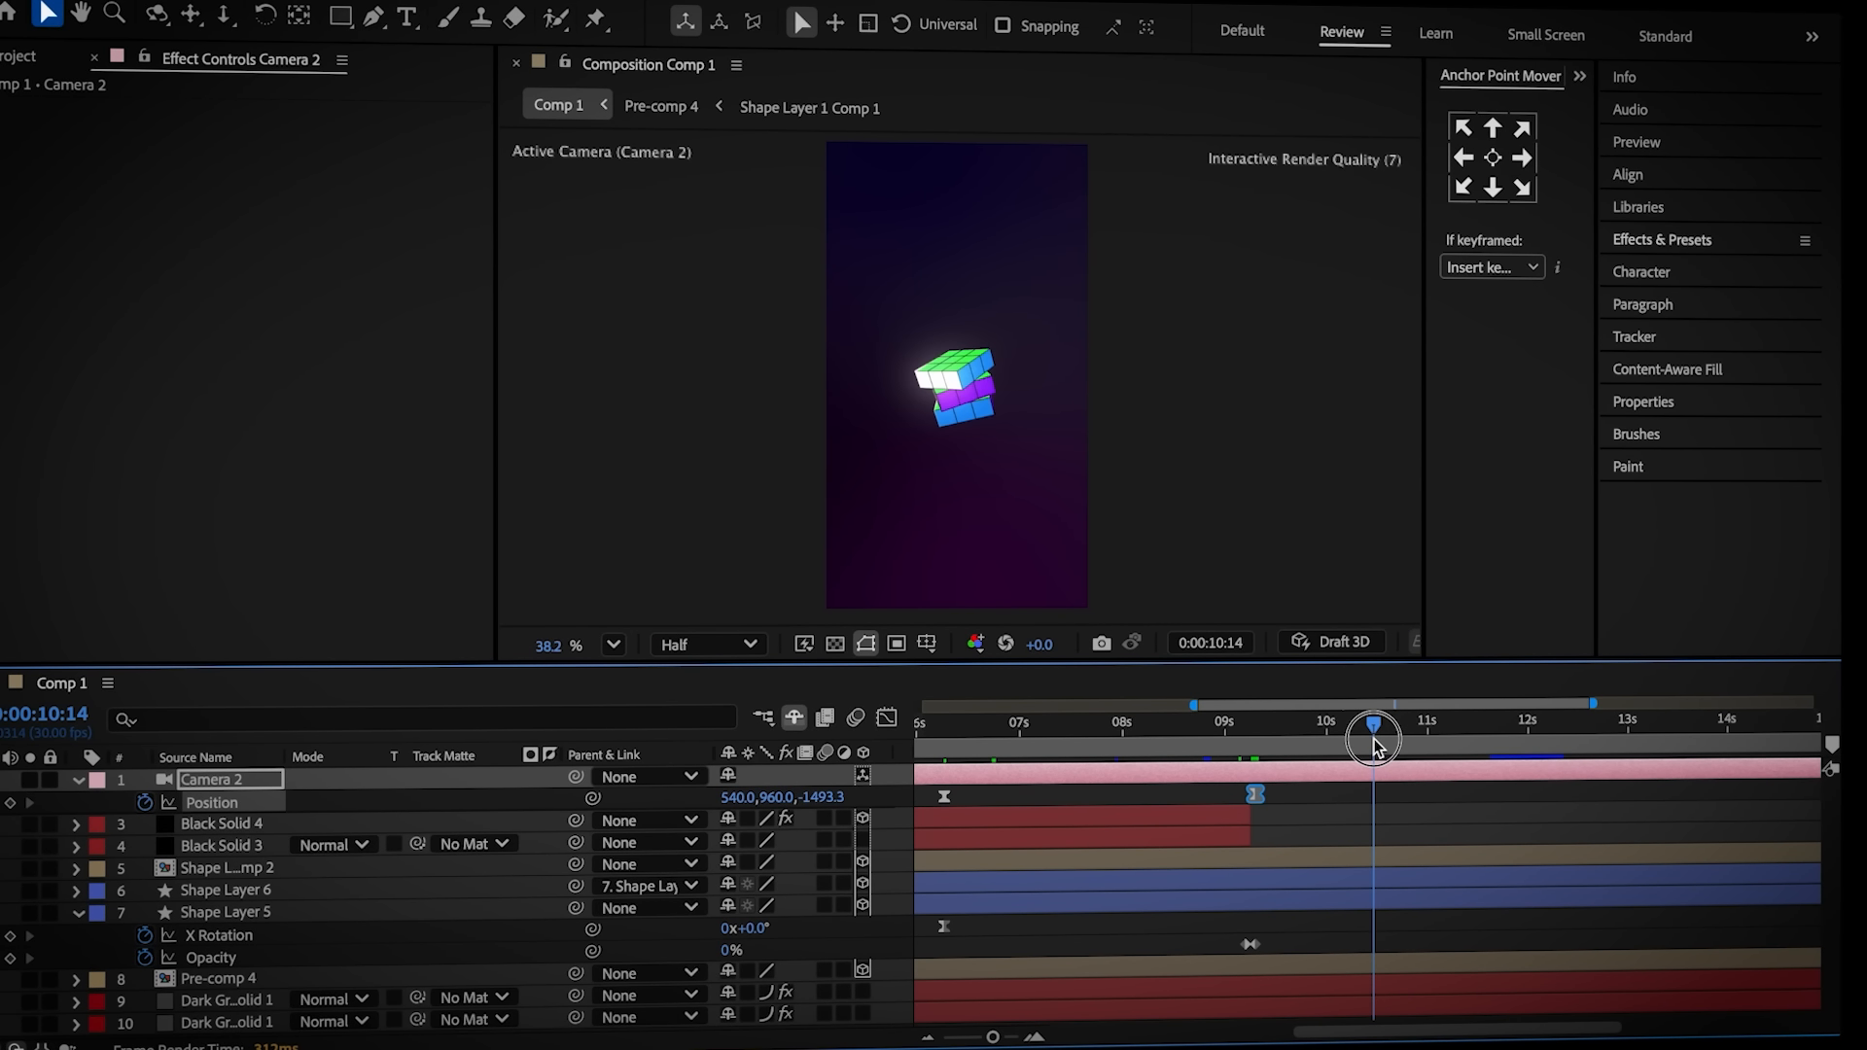
{"action": "left_click_drag", "start_coordinate": [838, 796], "coordinate": [365, 825]}
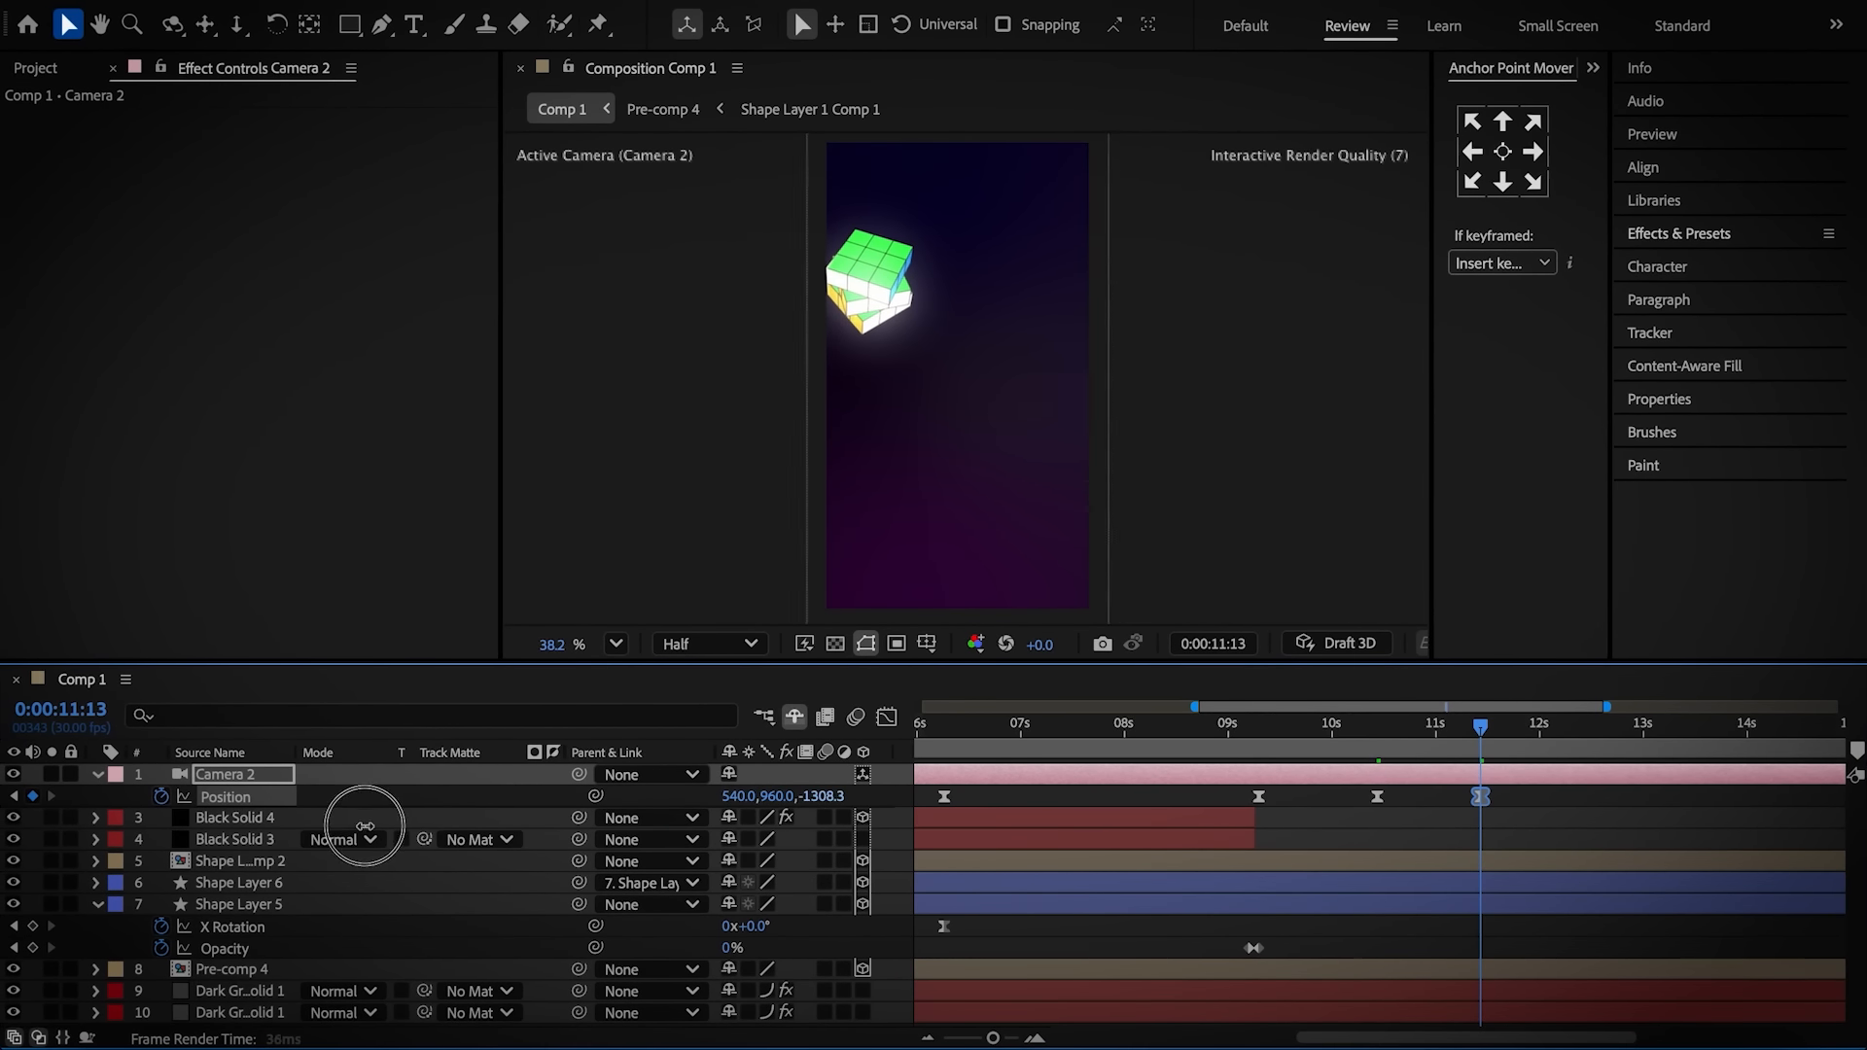
{"action": "left_click_drag", "start_coordinate": [795, 795], "coordinate": [634, 817]}
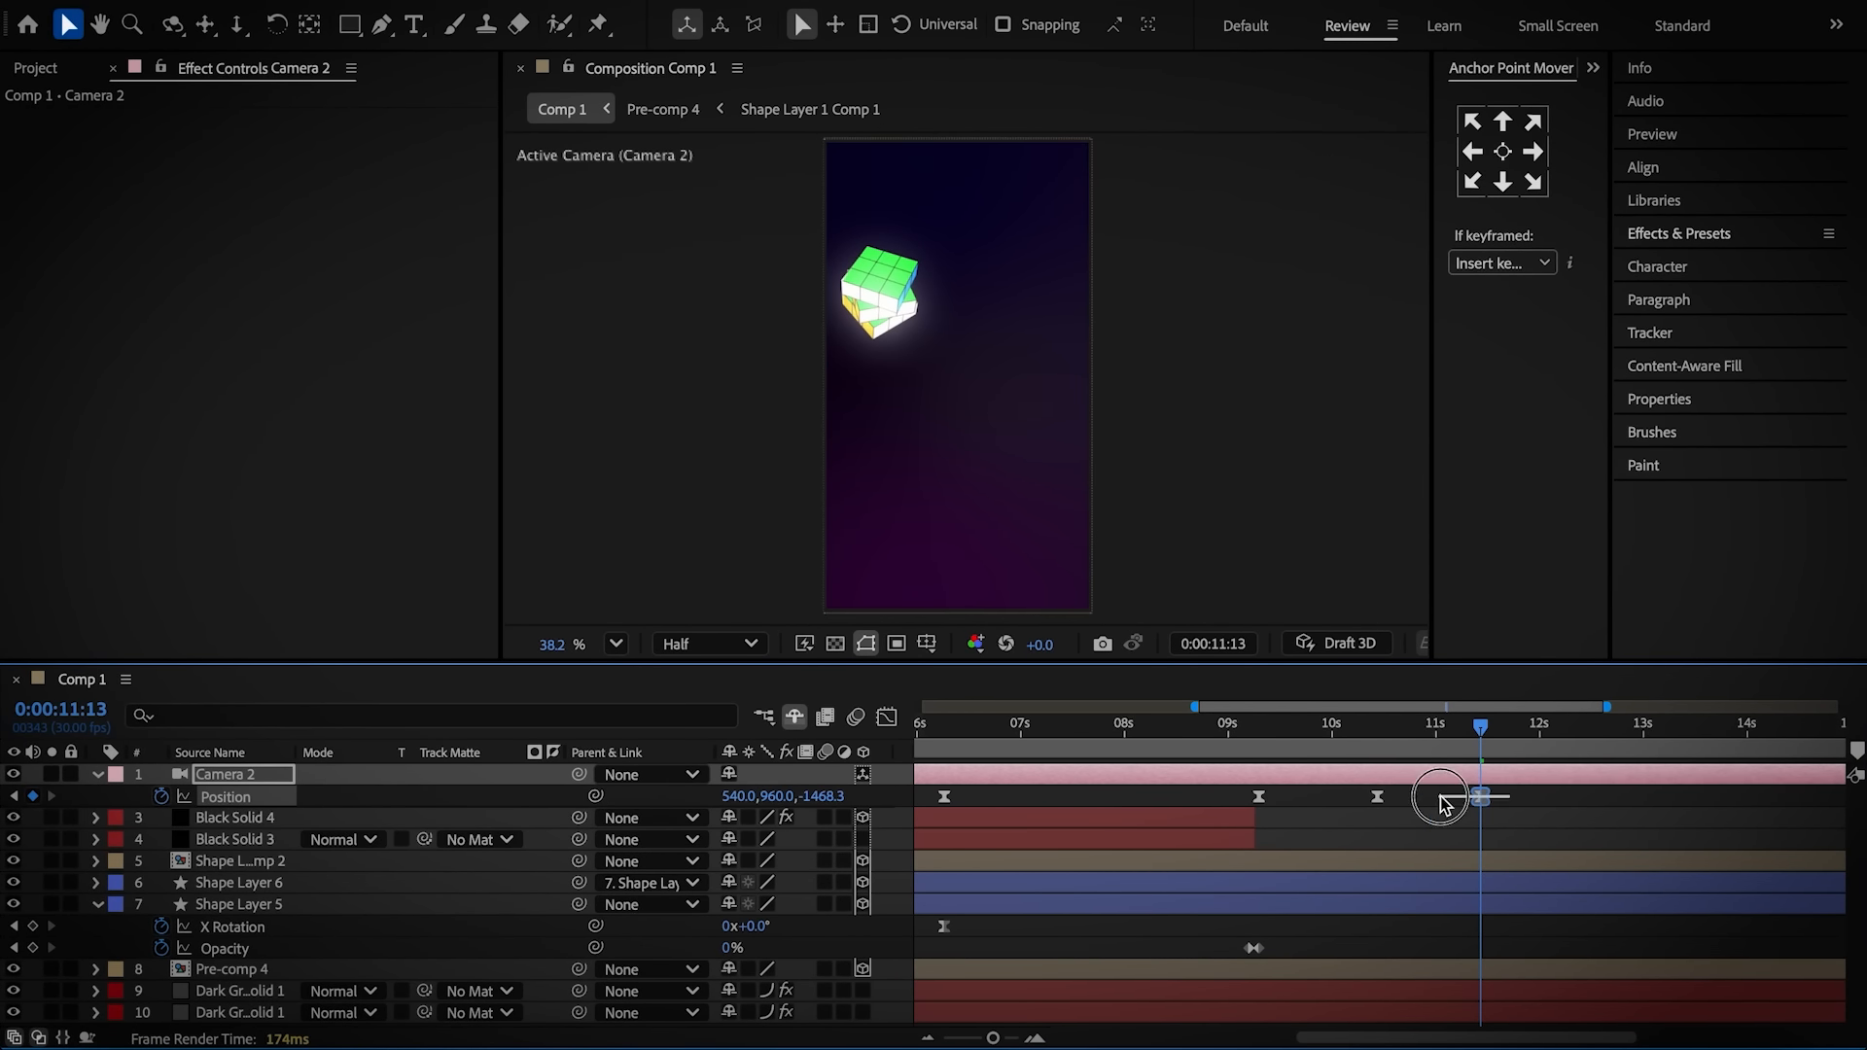
Apply Easy Ease to Camera 2's Position keyframes from 0:00:09:09 to 0:00:11:13 and check their speed graph
{"action": "left_click_drag", "start_coordinate": [1442, 803], "coordinate": [1179, 784]}
{"action": "key", "text": "shift+F3"}
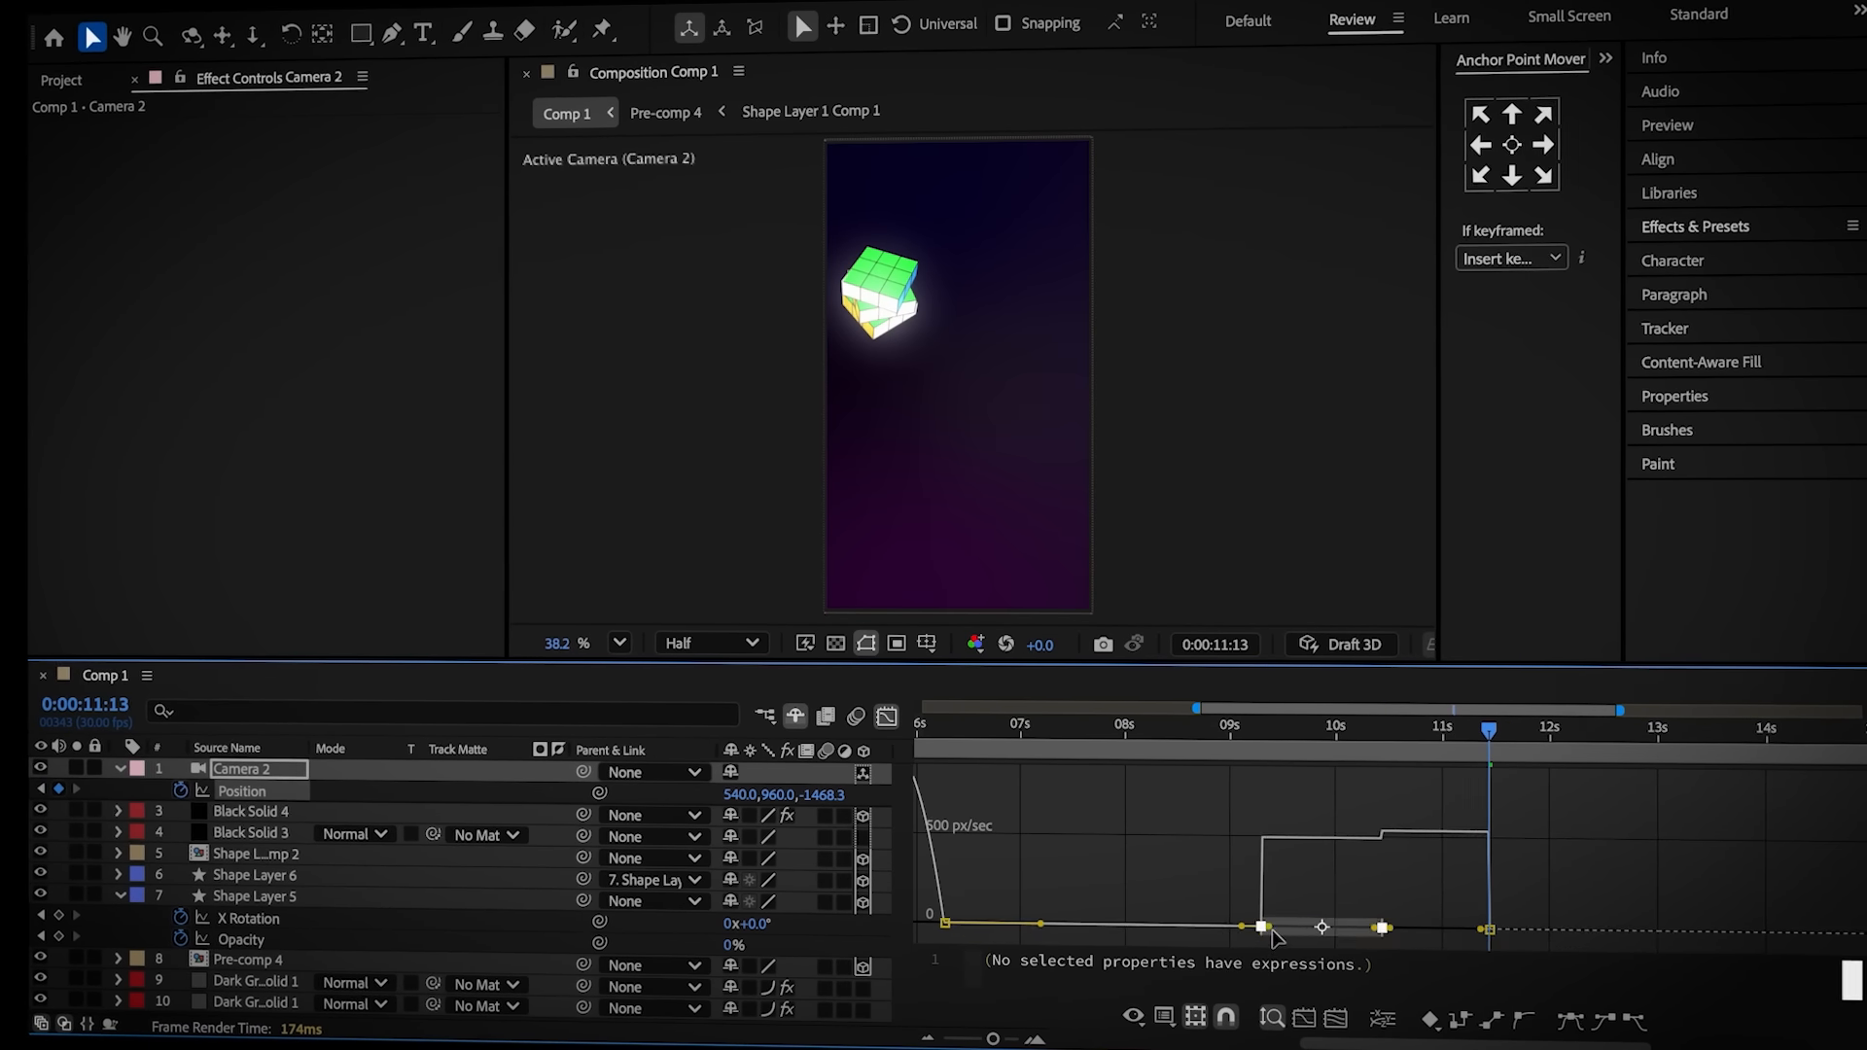
{"action": "key", "text": "F9"}
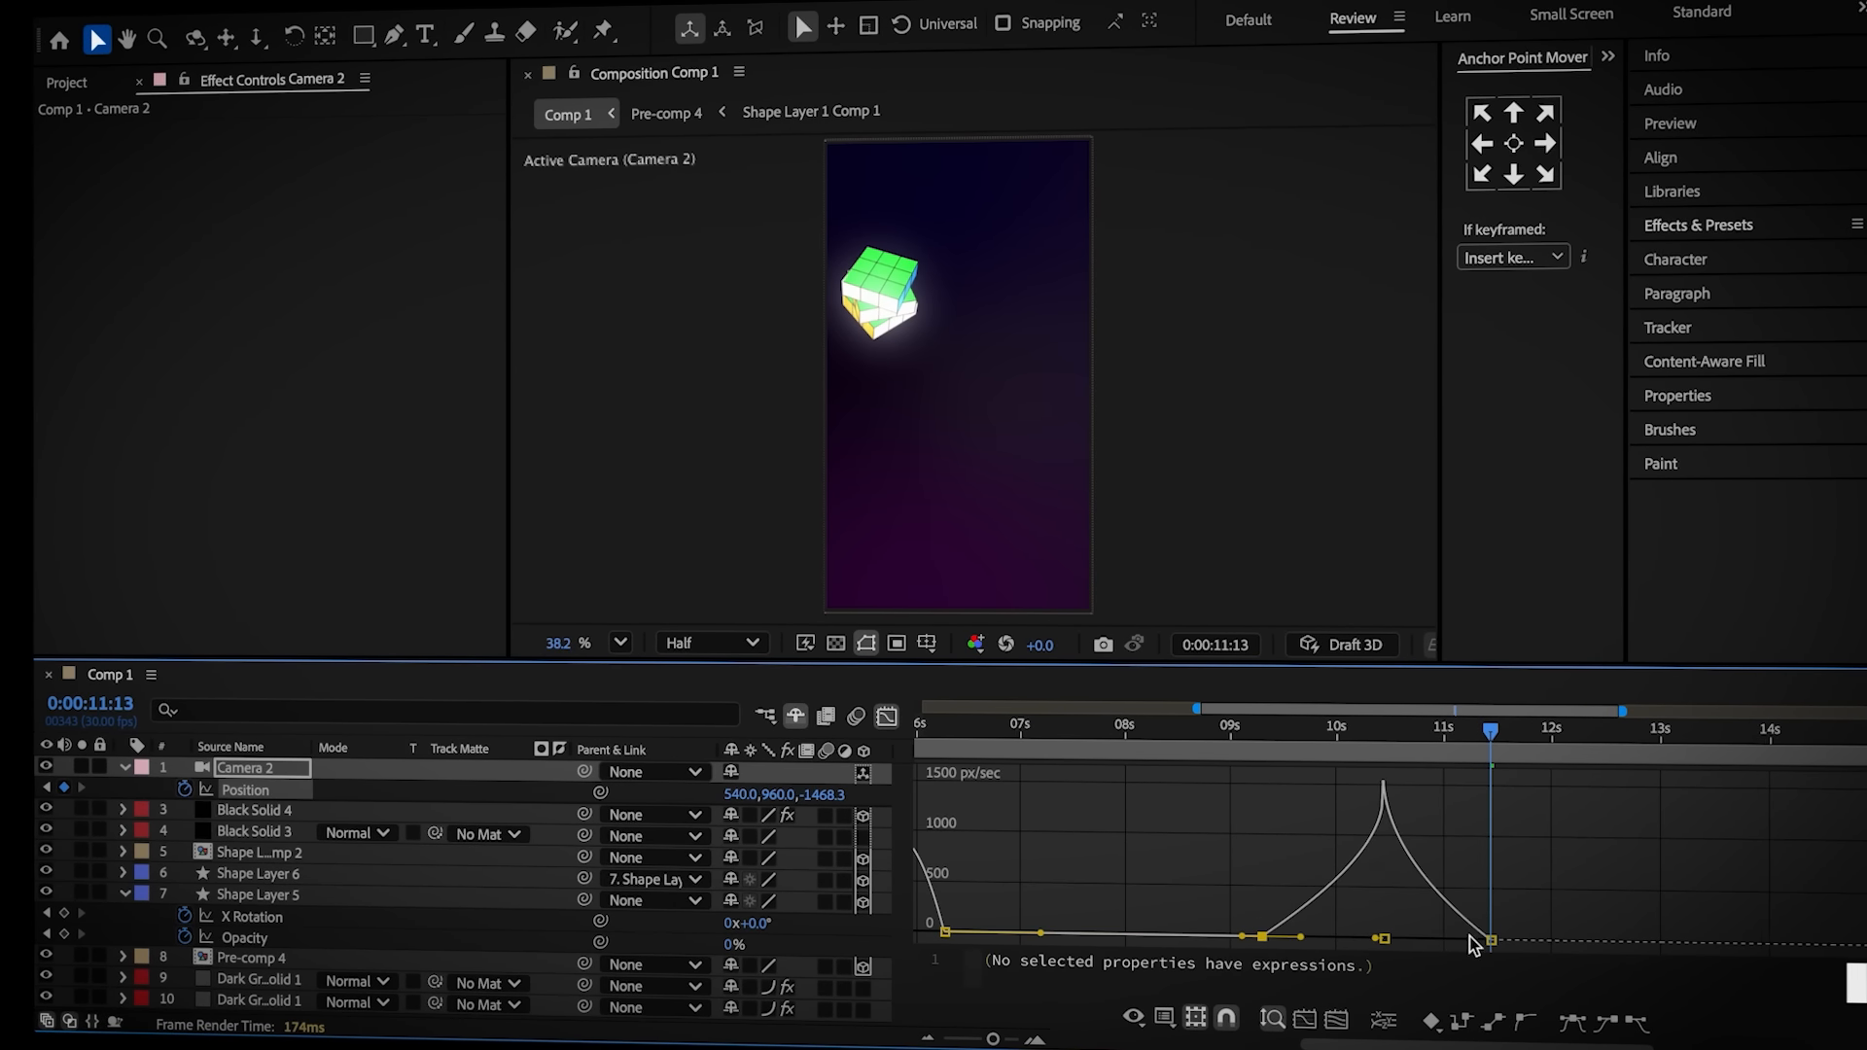
{"action": "key", "text": "shift+F3"}
Add a holding Position keyframe on Camera 2 at 0:00:12:08
{"action": "left_click_drag", "start_coordinate": [1492, 743], "coordinate": [1562, 775]}
{"action": "key", "text": "="}
{"action": "left_click_drag", "start_coordinate": [1391, 748], "coordinate": [1480, 758]}
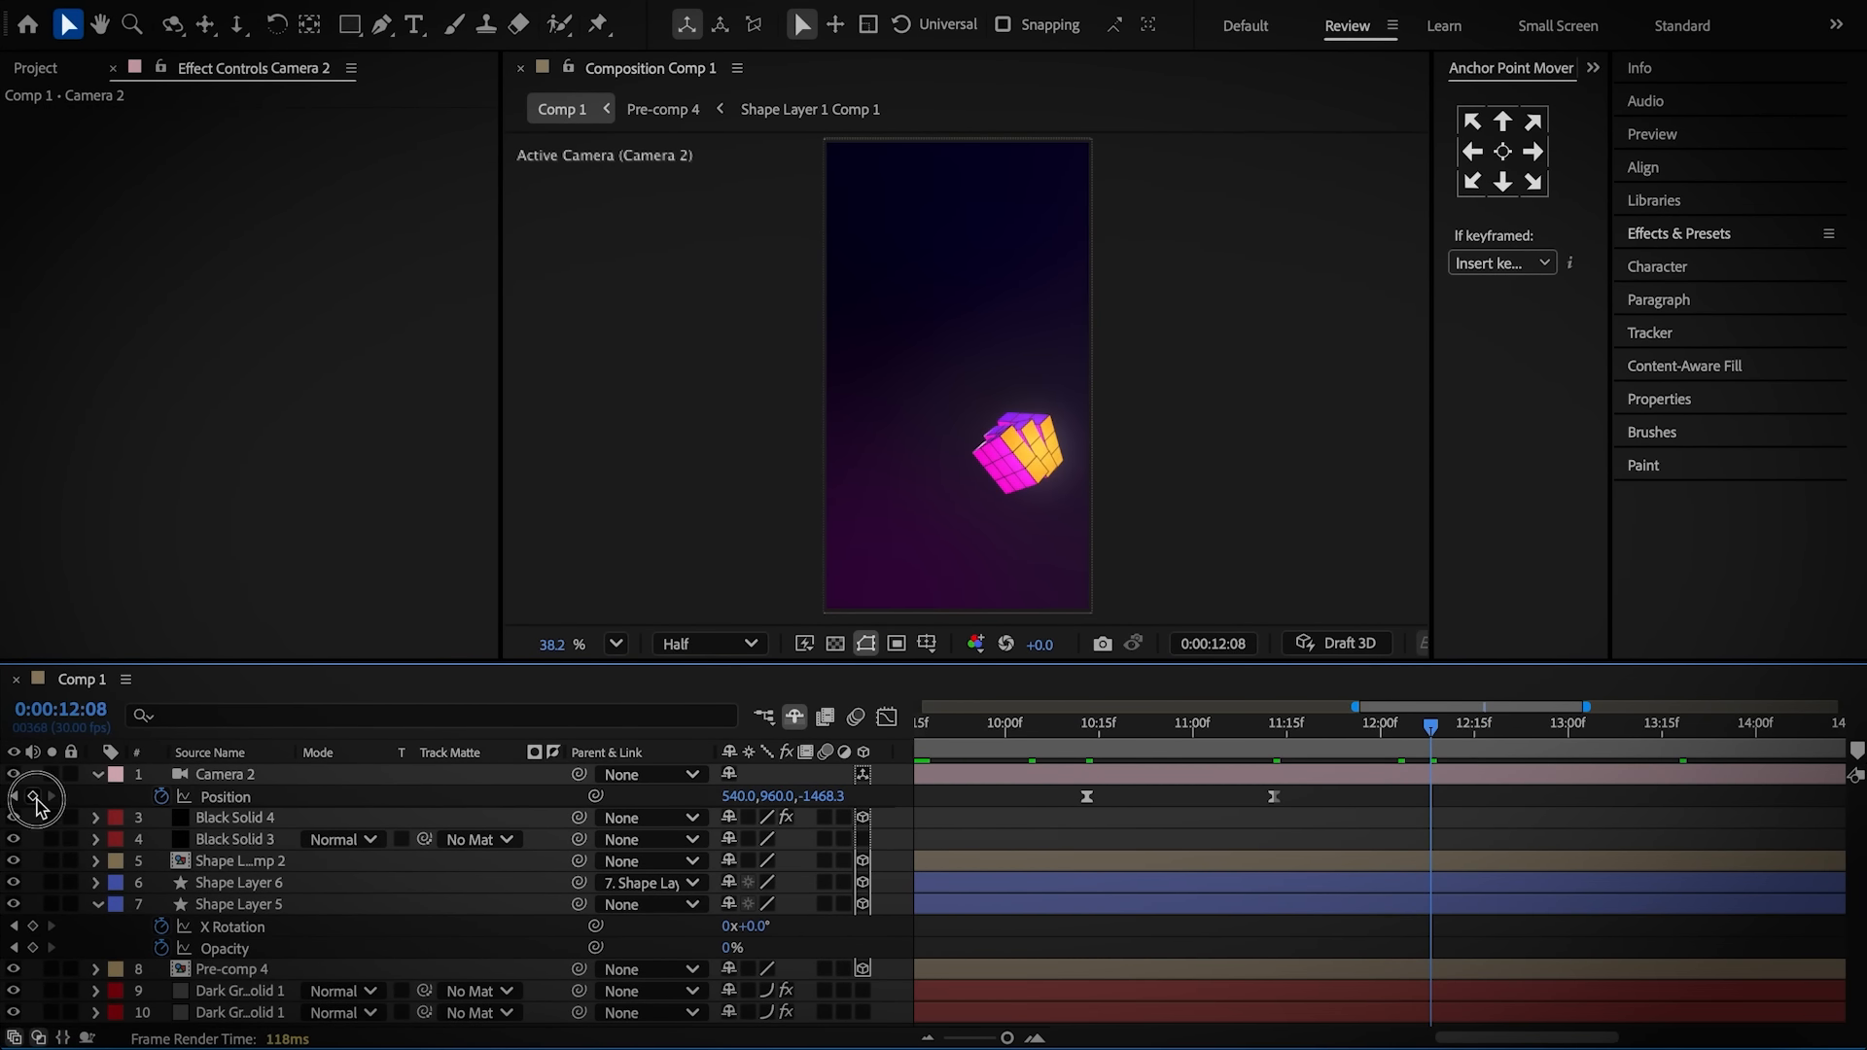
{"action": "left_click", "coordinate": [35, 797]}
Set Camera 2's Position to 592, 1016, -996.3 at 0:00:13:06 to move in on the CREATE tiles
{"action": "mouse_move", "coordinate": [1555, 744]}
{"action": "left_mouse_down"}
{"action": "mouse_move", "coordinate": [1584, 744]}
{"action": "mouse_move", "coordinate": [1565, 744]}
{"action": "left_mouse_up"}
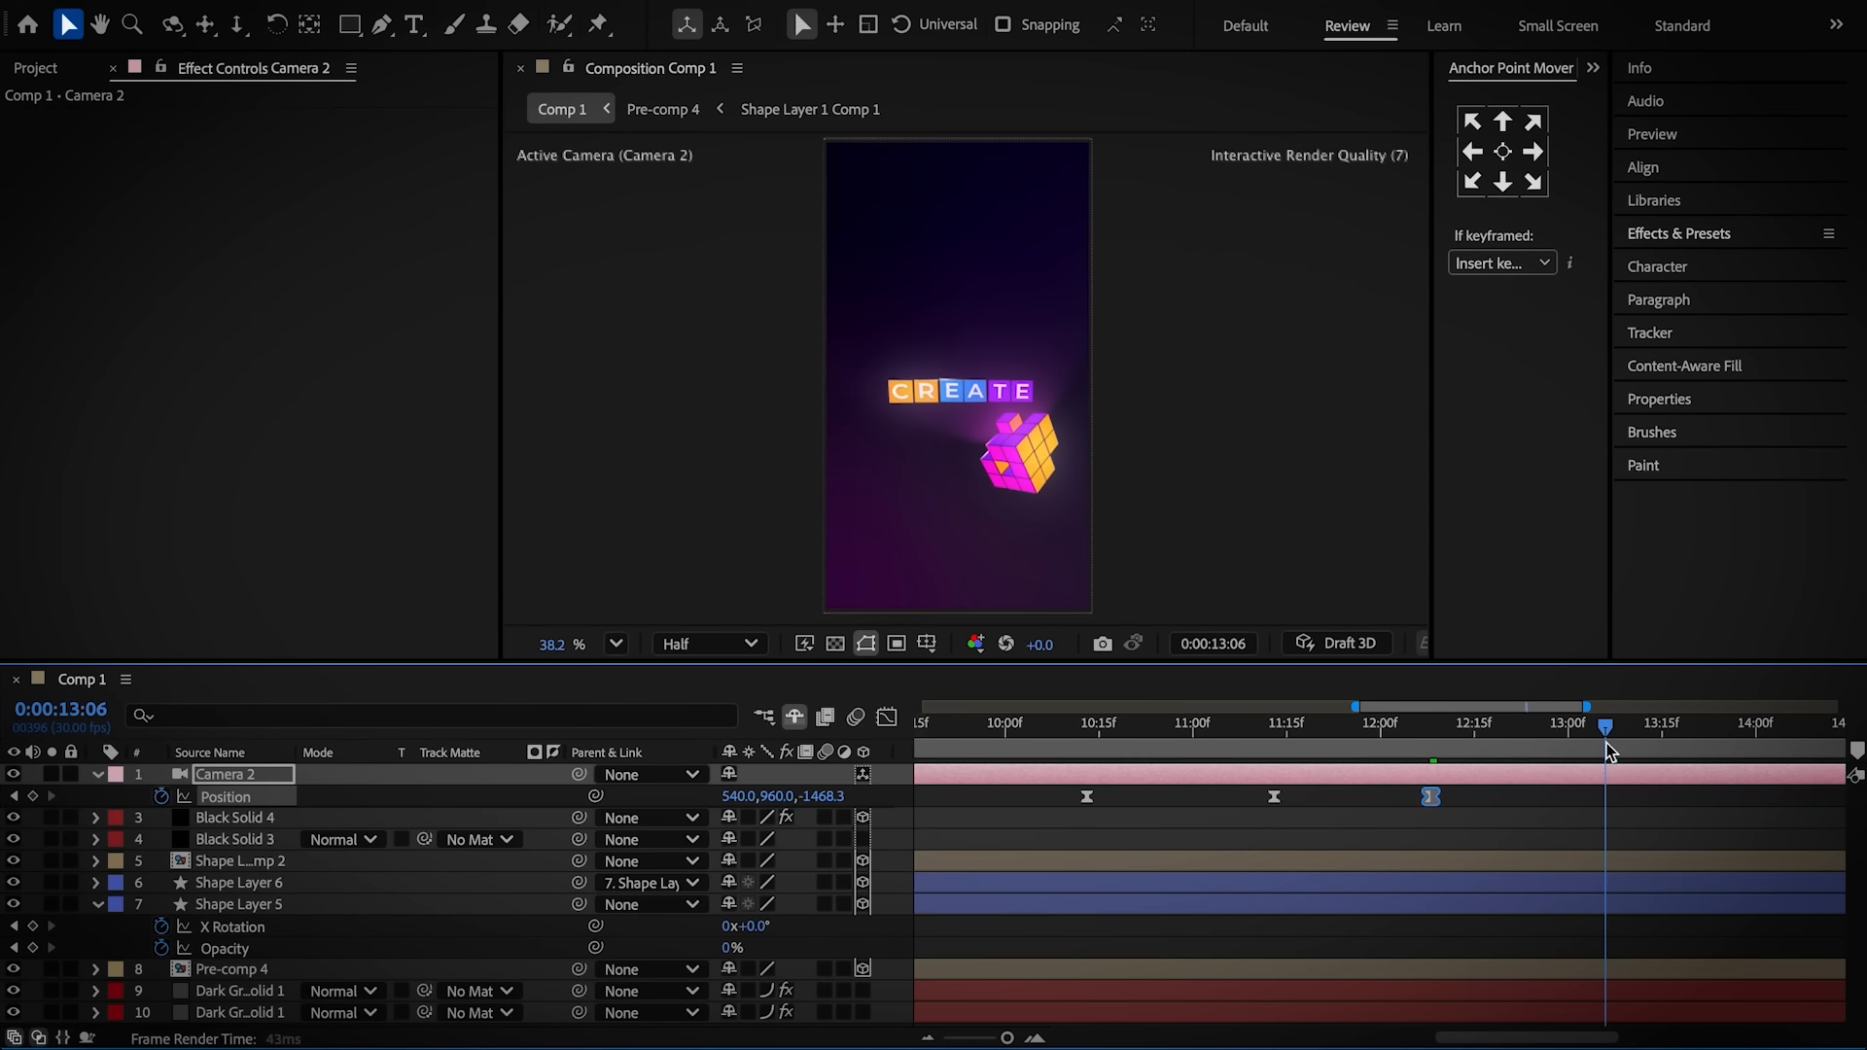
{"action": "left_click_drag", "start_coordinate": [823, 797], "coordinate": [1233, 753]}
{"action": "left_click_drag", "start_coordinate": [737, 796], "coordinate": [925, 785]}
Adjust the speed graph of Camera 2's Position keyframes from 0:00:09:09 to 0:00:13:06 for sharper easing
{"action": "left_click_drag", "start_coordinate": [1287, 799], "coordinate": [1750, 796]}
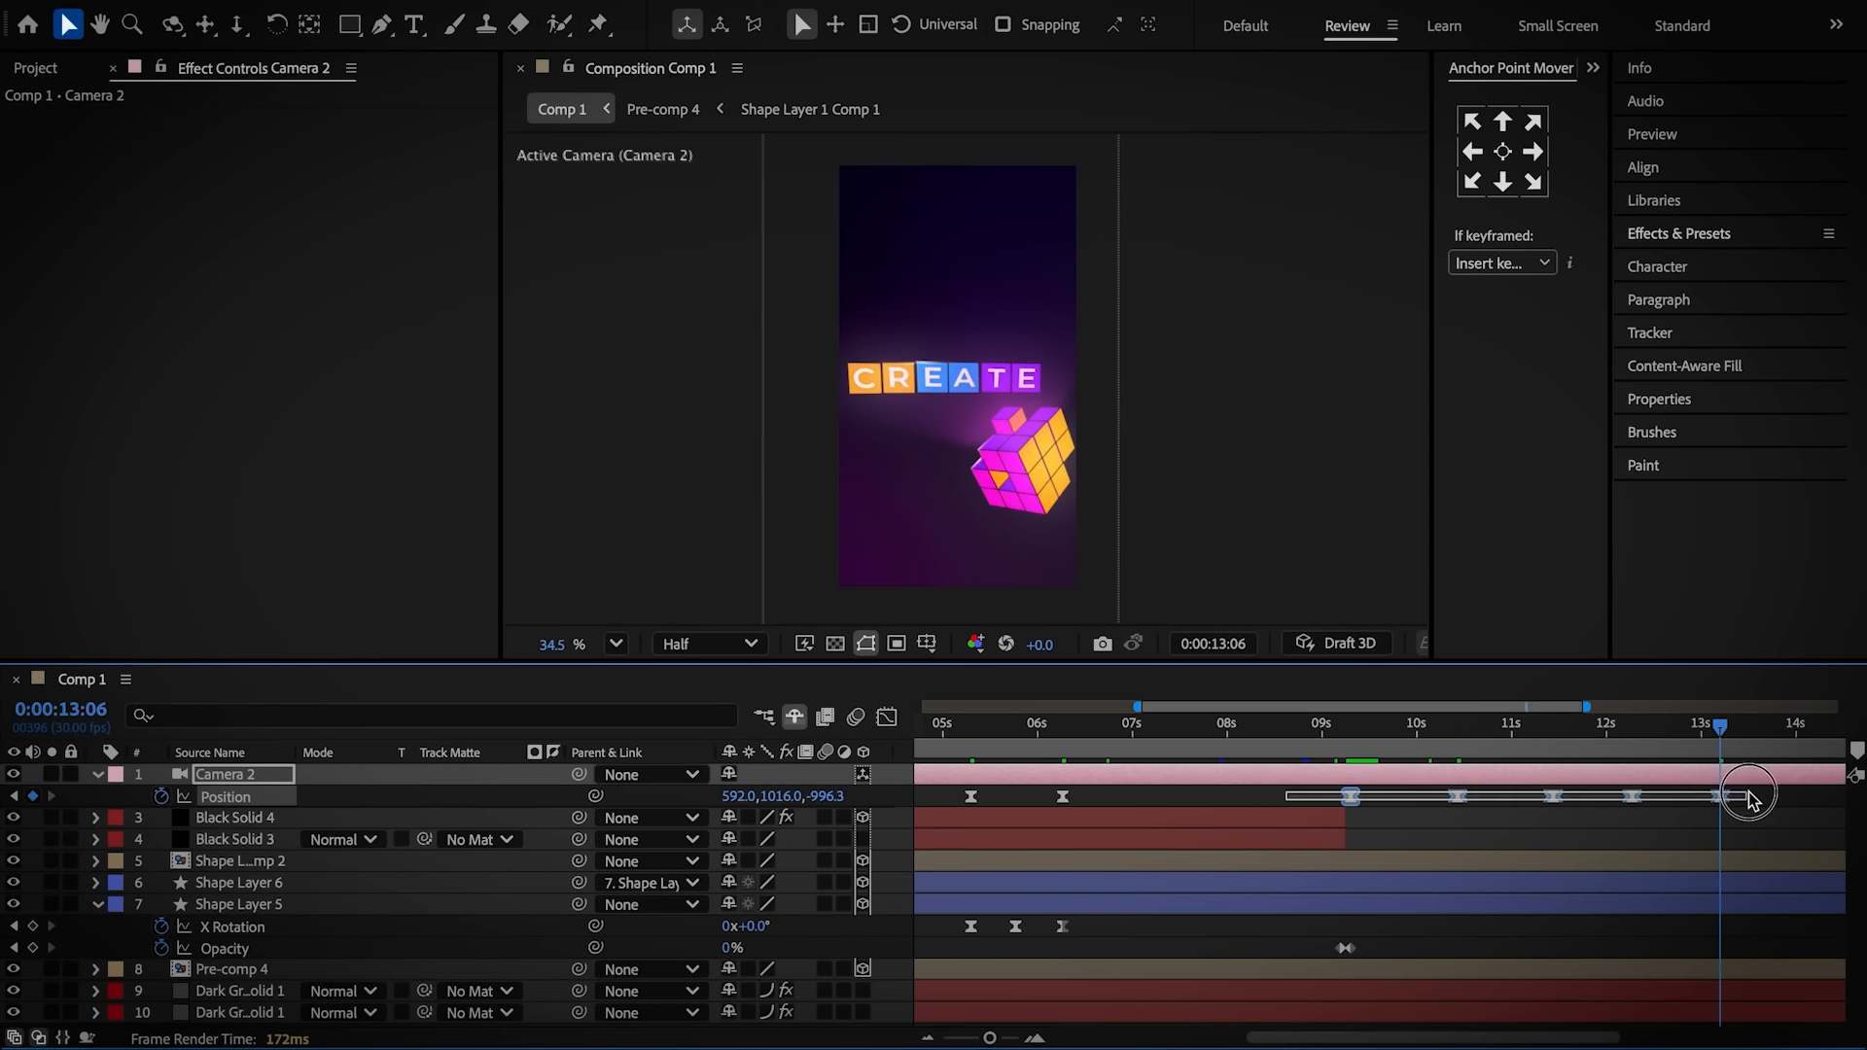
{"action": "key", "text": "shift+F3"}
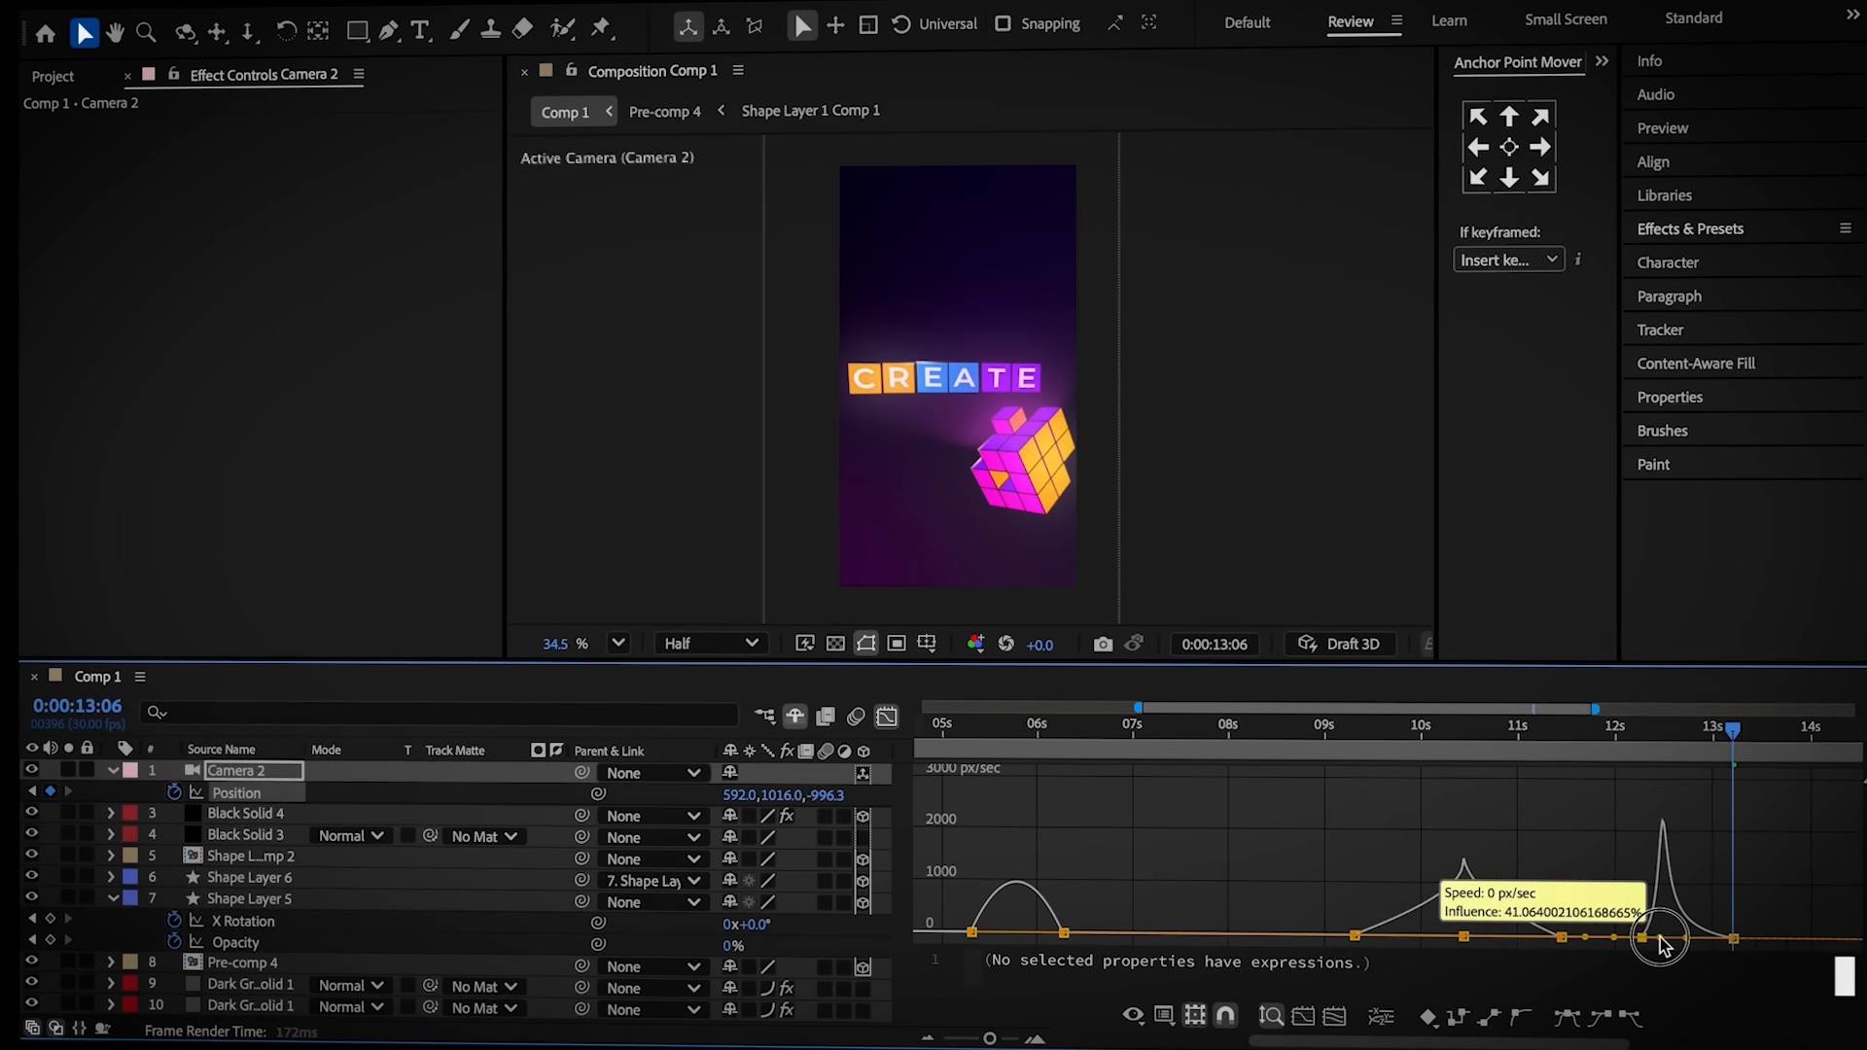
{"action": "left_click_drag", "start_coordinate": [1728, 727], "coordinate": [1120, 749]}
{"action": "left_click_drag", "start_coordinate": [1518, 940], "coordinate": [1455, 917]}
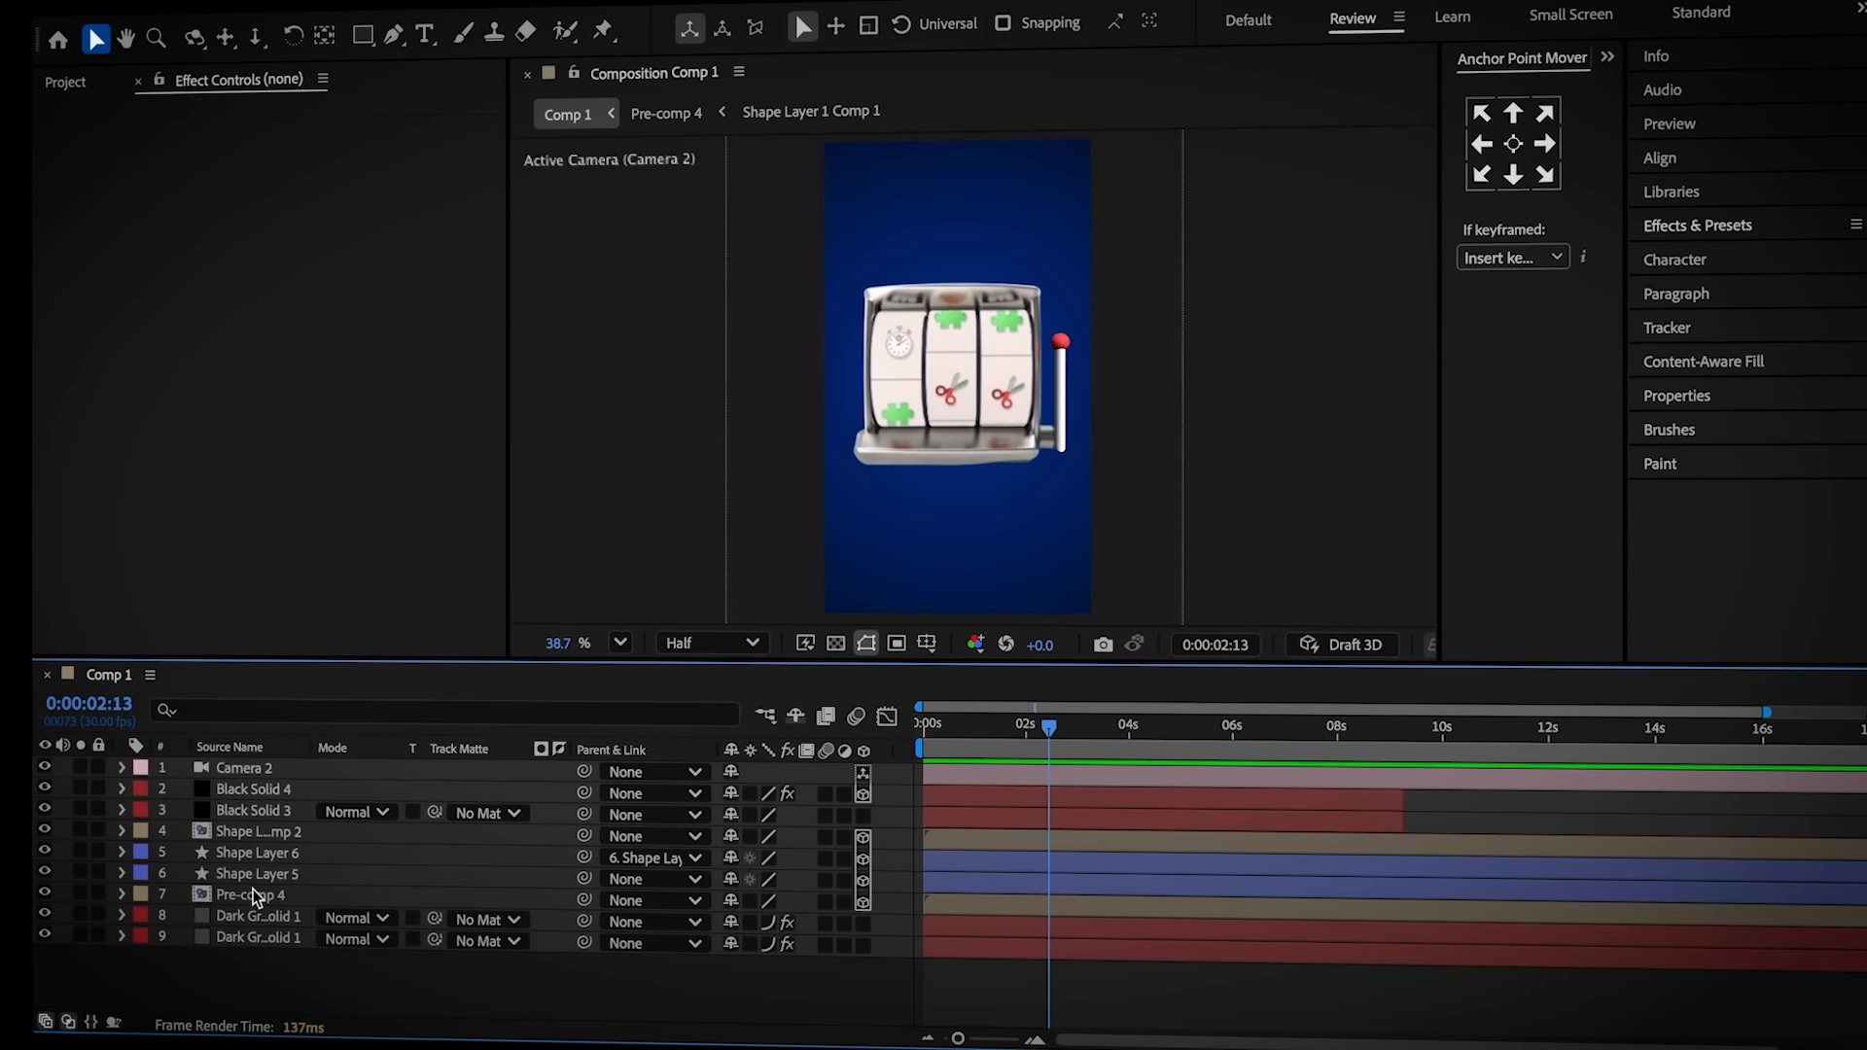
In Pre-comp 4, add a Drop Shadow layer style to 2.png with Spread 19% and Size 55
{"action": "double_click", "coordinate": [250, 895]}
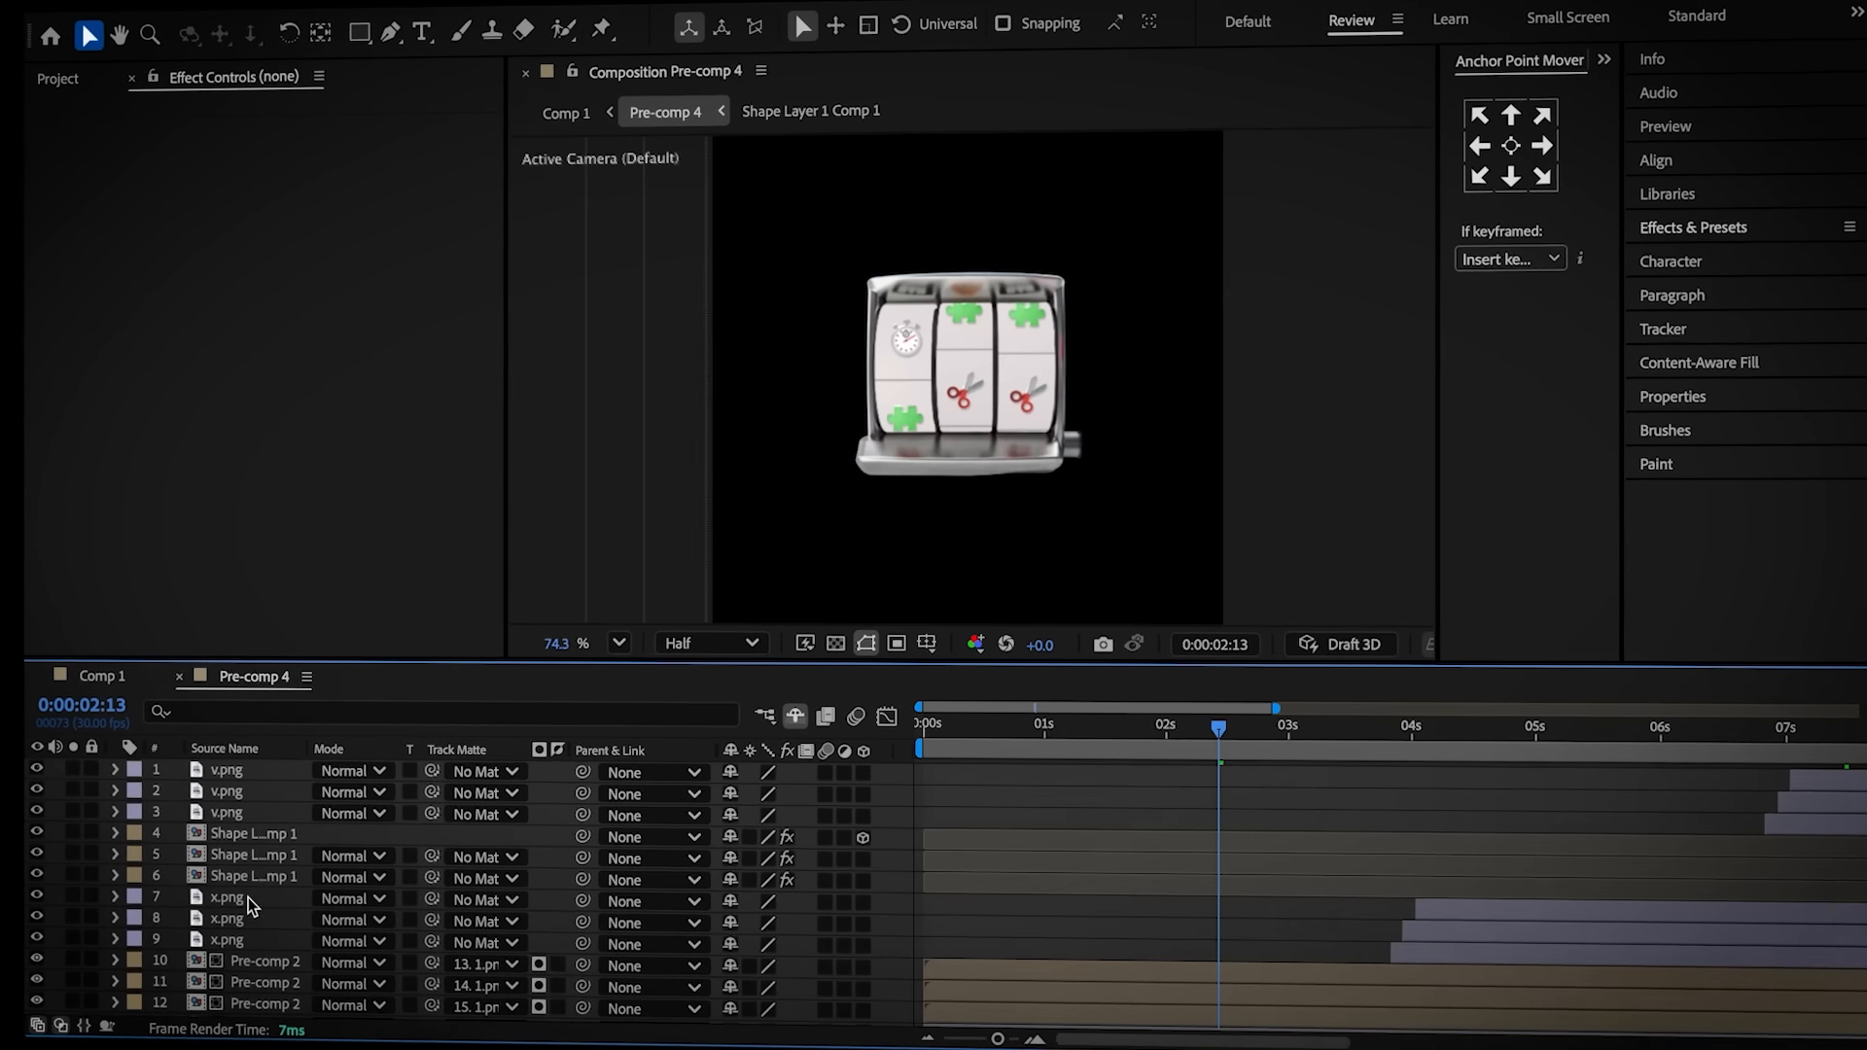
{"action": "right_click", "coordinate": [259, 1004]}
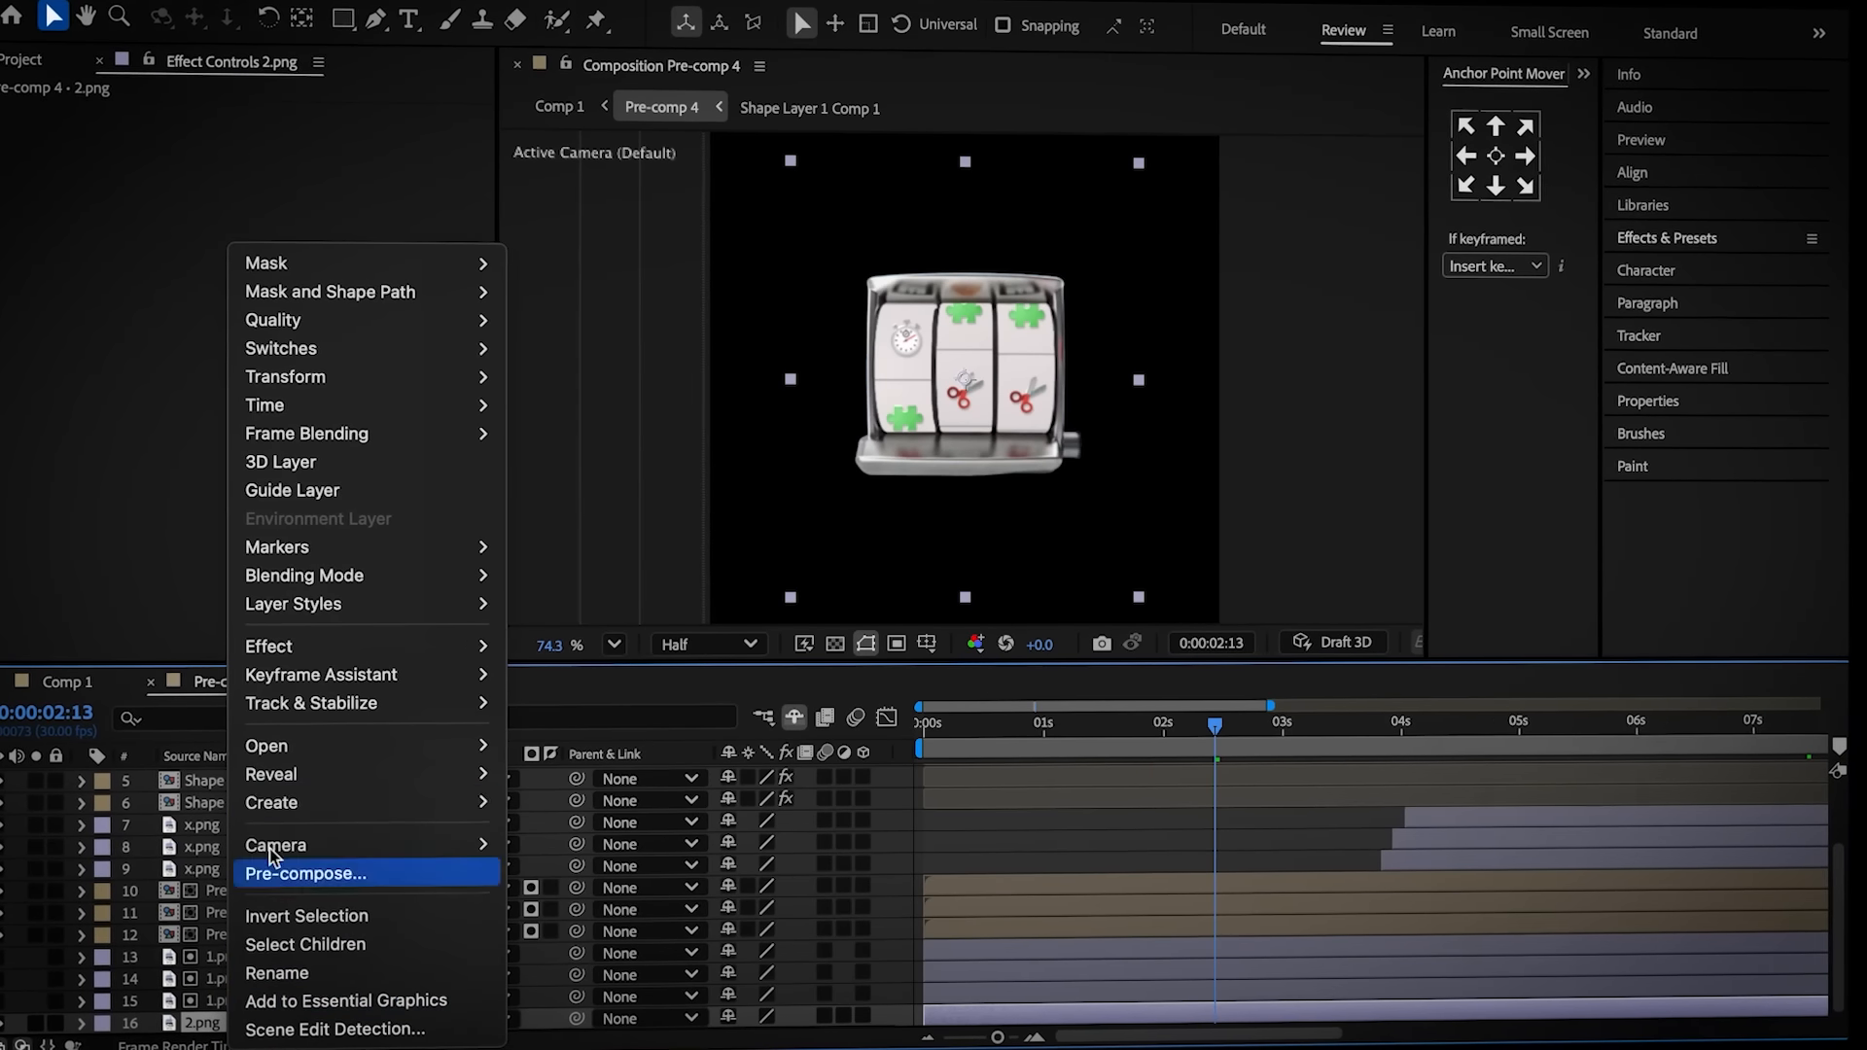
{"action": "mouse_move", "coordinate": [486, 604]}
{"action": "left_click", "coordinate": [569, 702]}
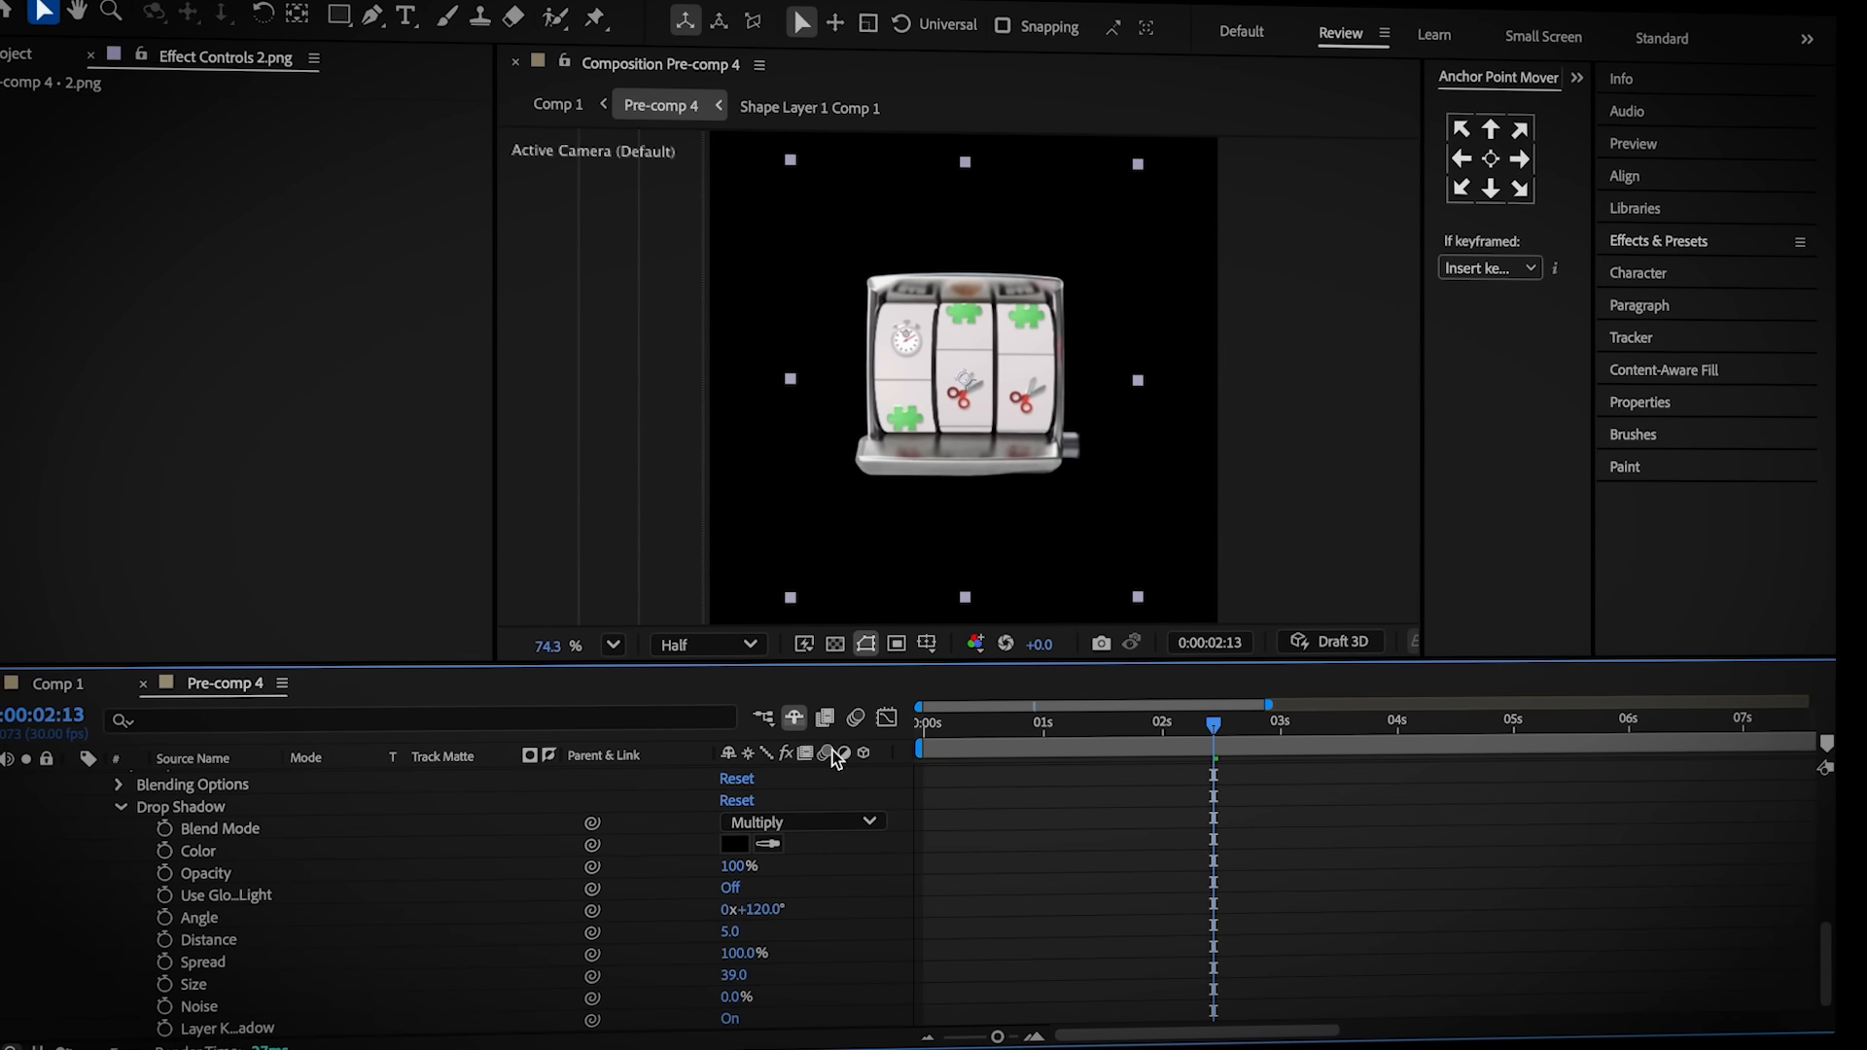
{"action": "left_click", "coordinate": [835, 644]}
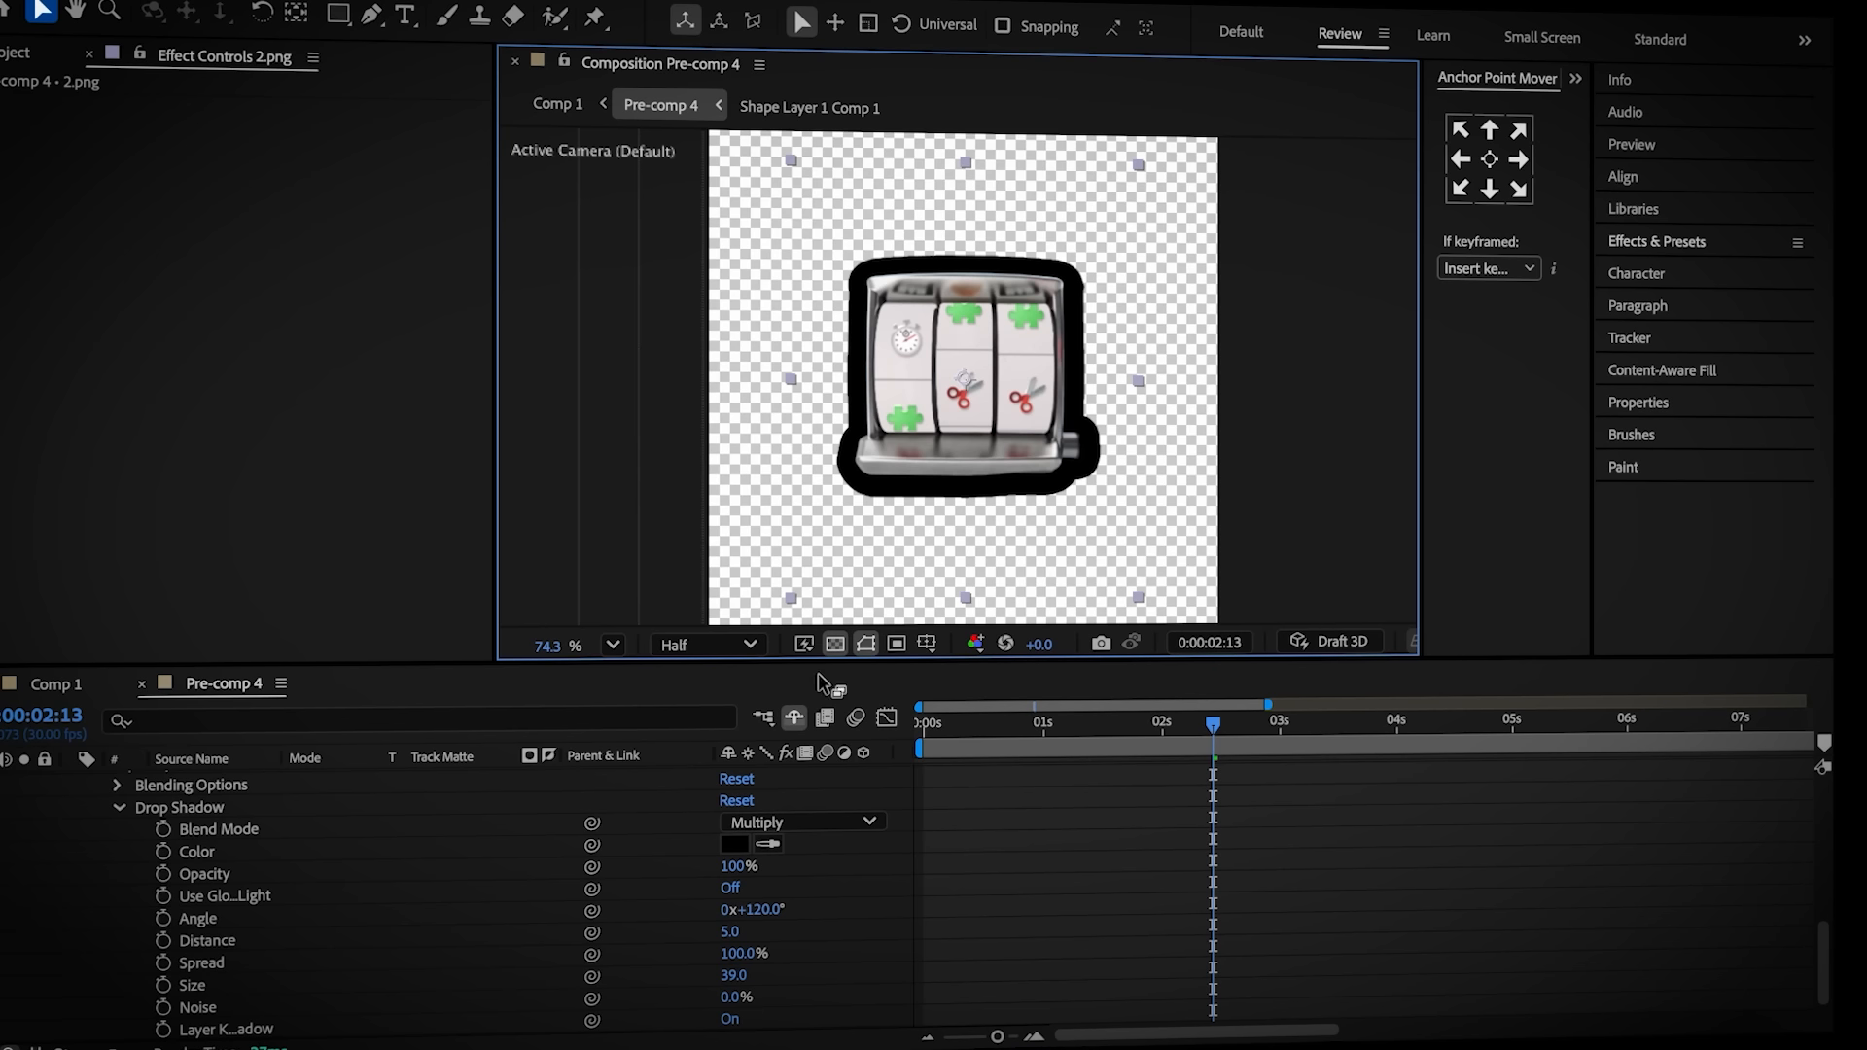
{"action": "mouse_move", "coordinate": [739, 958]}
{"action": "left_mouse_down"}
{"action": "mouse_move", "coordinate": [661, 982]}
{"action": "mouse_move", "coordinate": [755, 970]}
{"action": "left_mouse_up"}
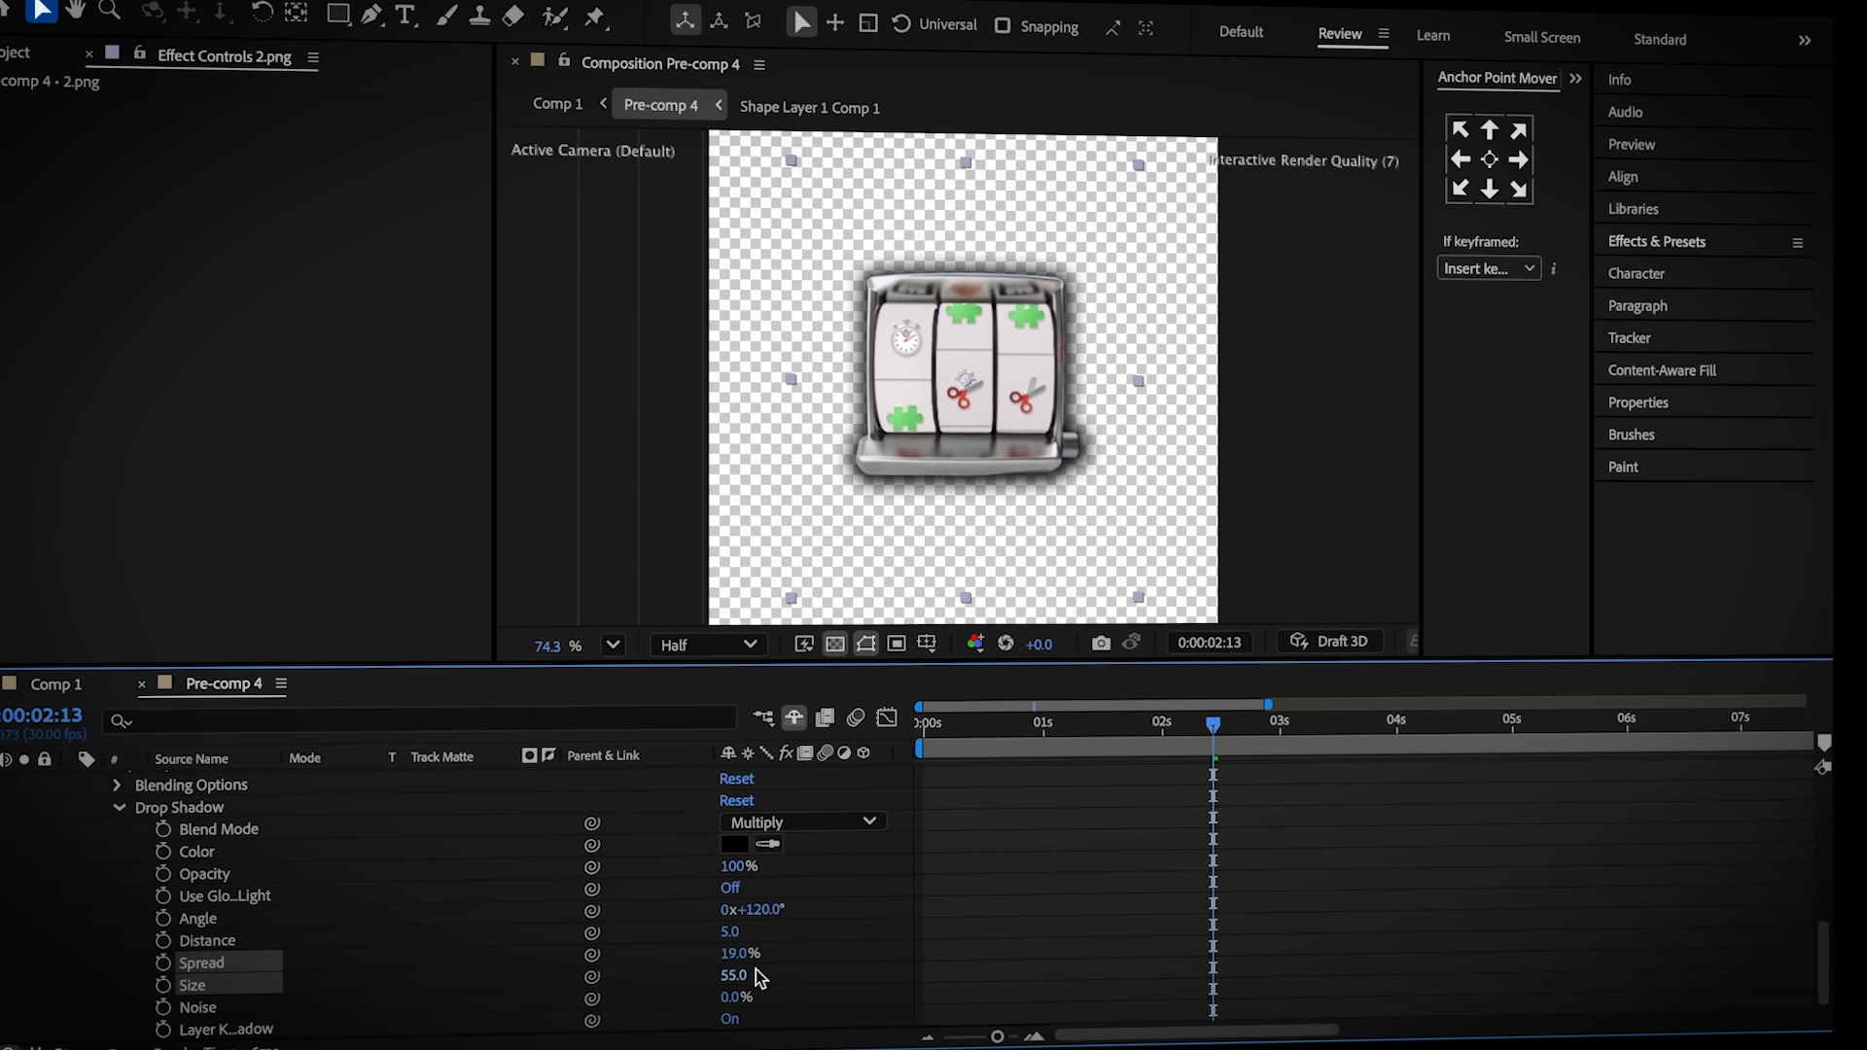
Mask the slot machine body above its base on 2.png, invert the mask, then duplicate the layer and delete the copy's mask
{"action": "left_click", "coordinate": [700, 889]}
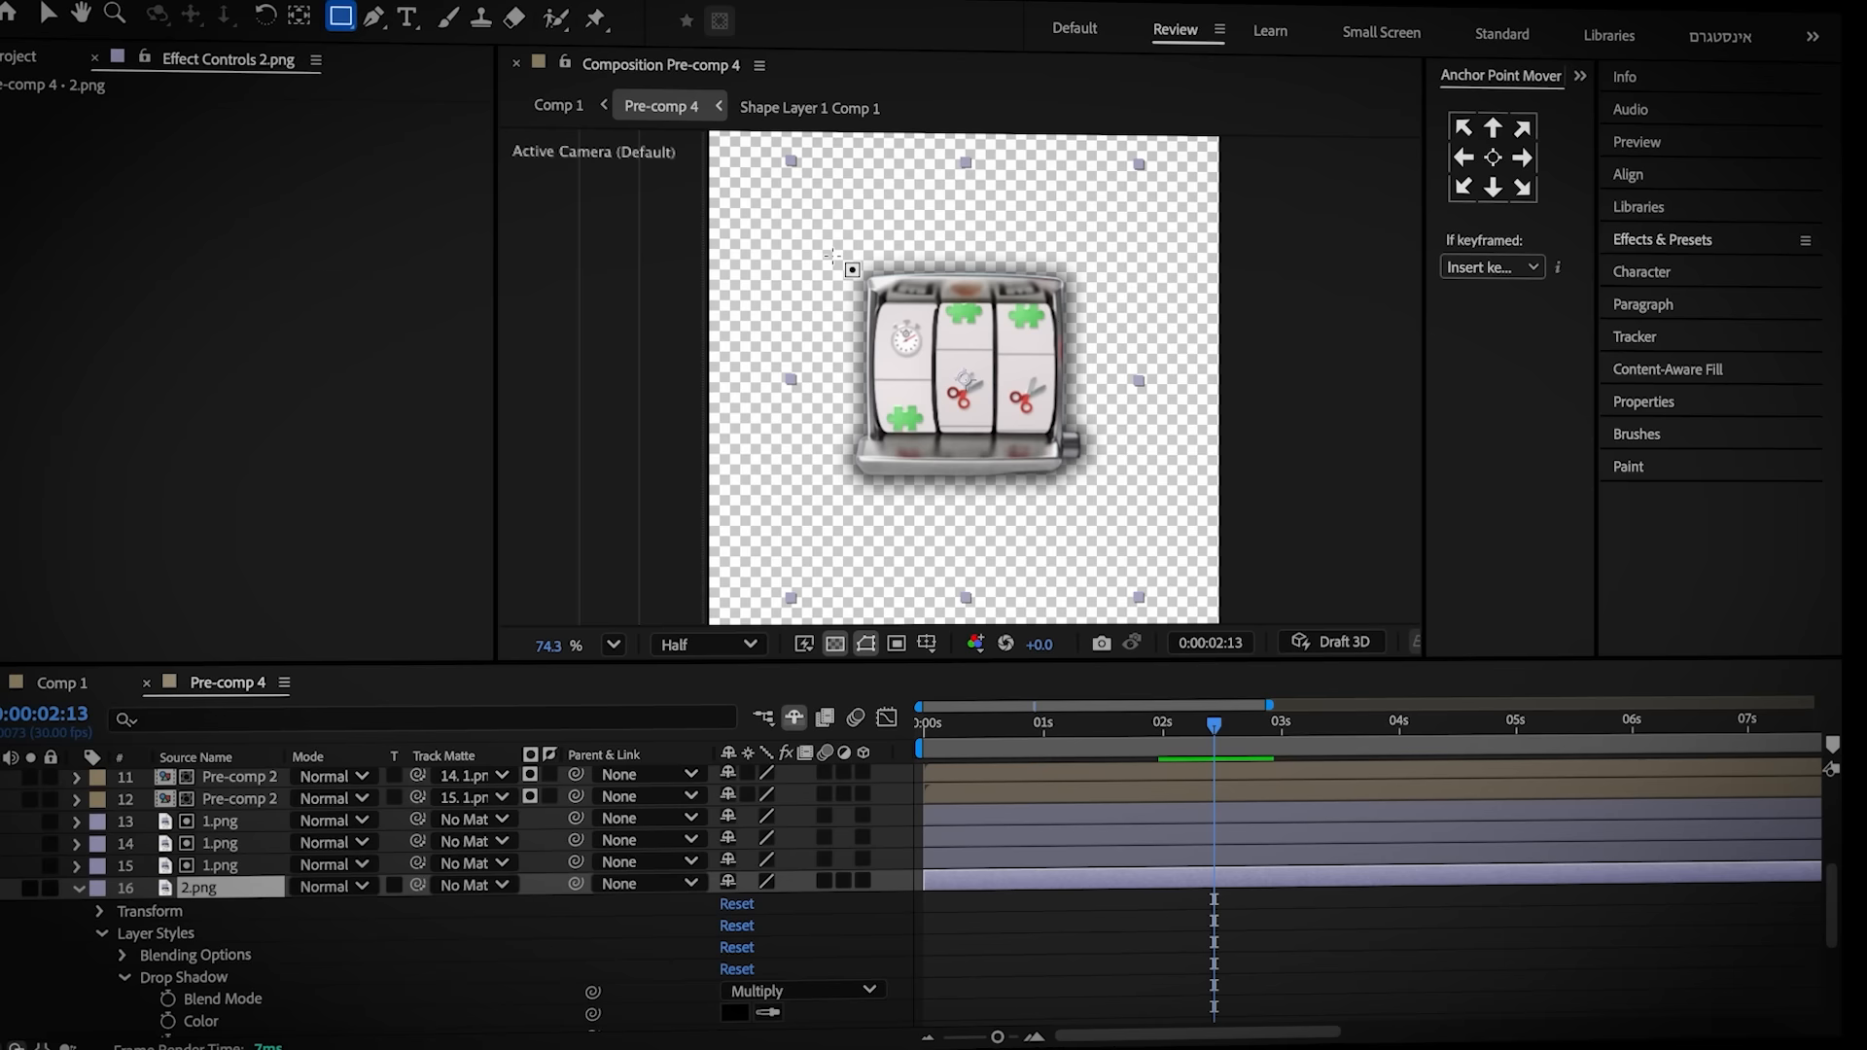
{"action": "left_click_drag", "start_coordinate": [821, 246], "coordinate": [1108, 449]}
{"action": "left_click", "coordinate": [815, 922]}
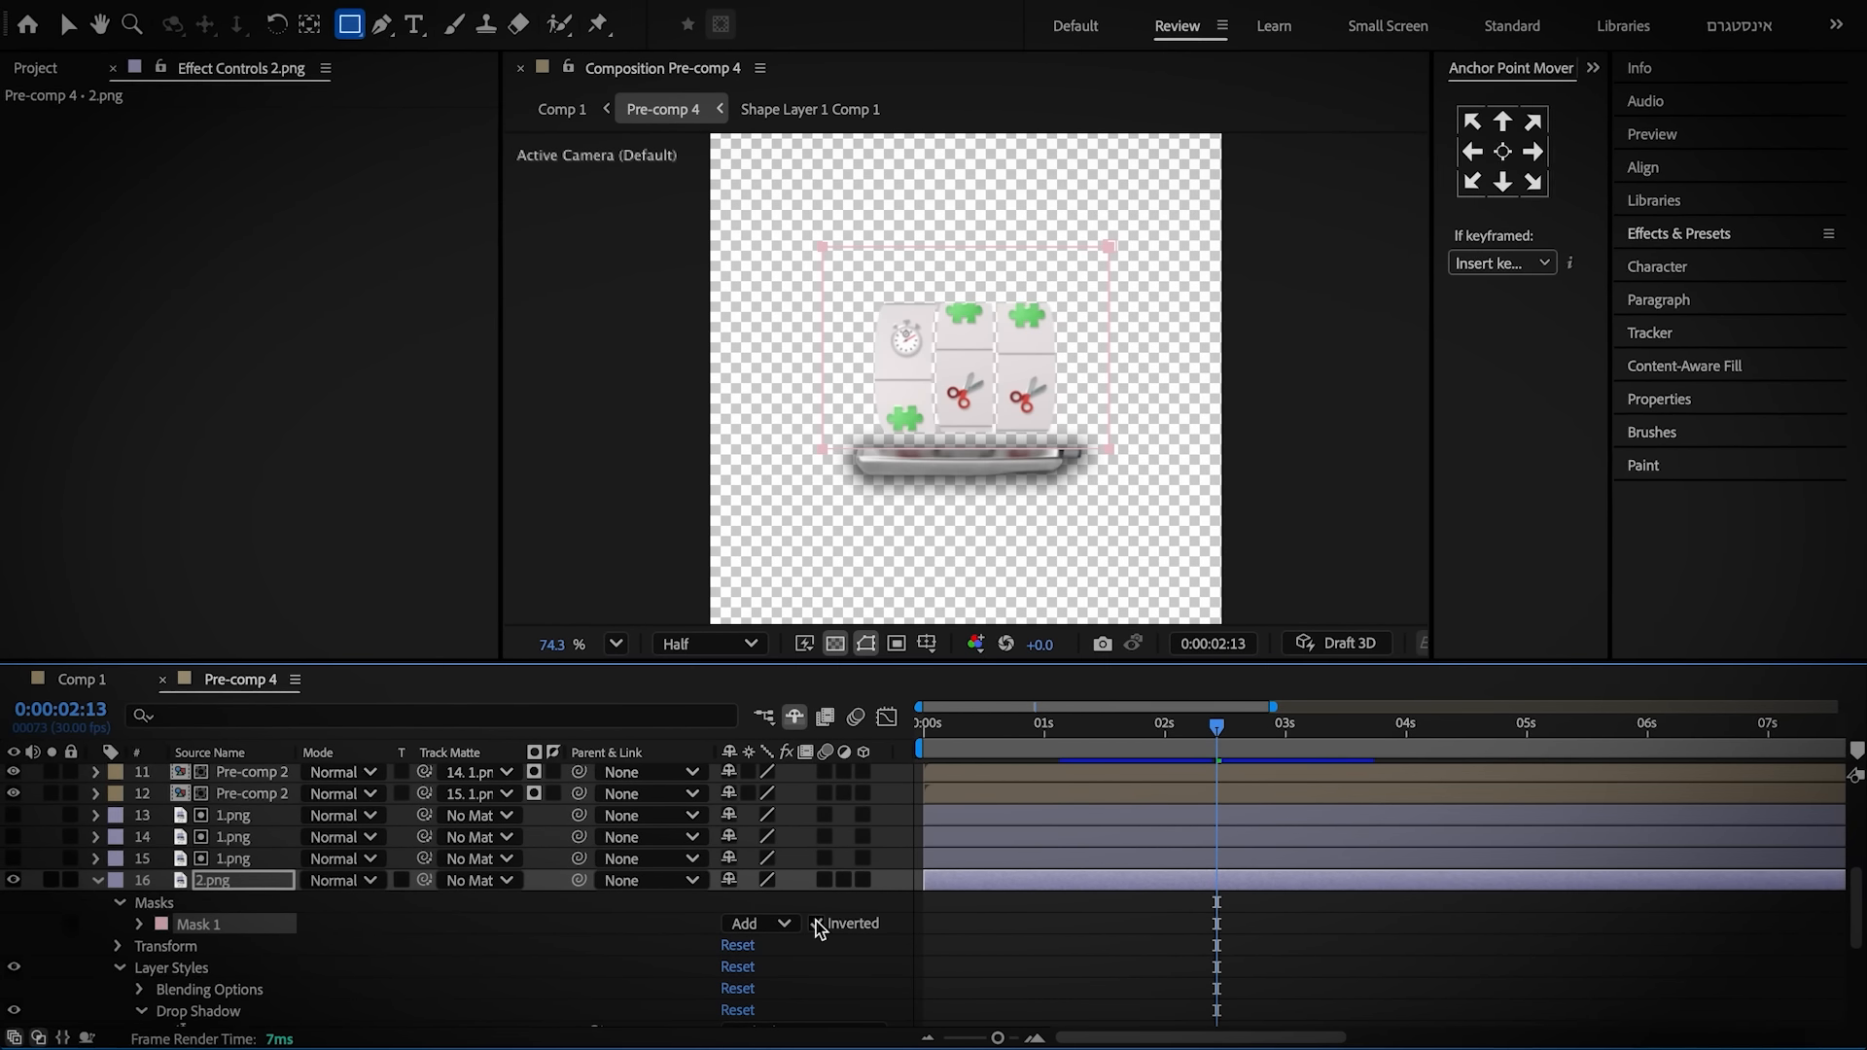
{"action": "key", "text": "ctrl+d"}
{"action": "left_click", "coordinate": [231, 904]}
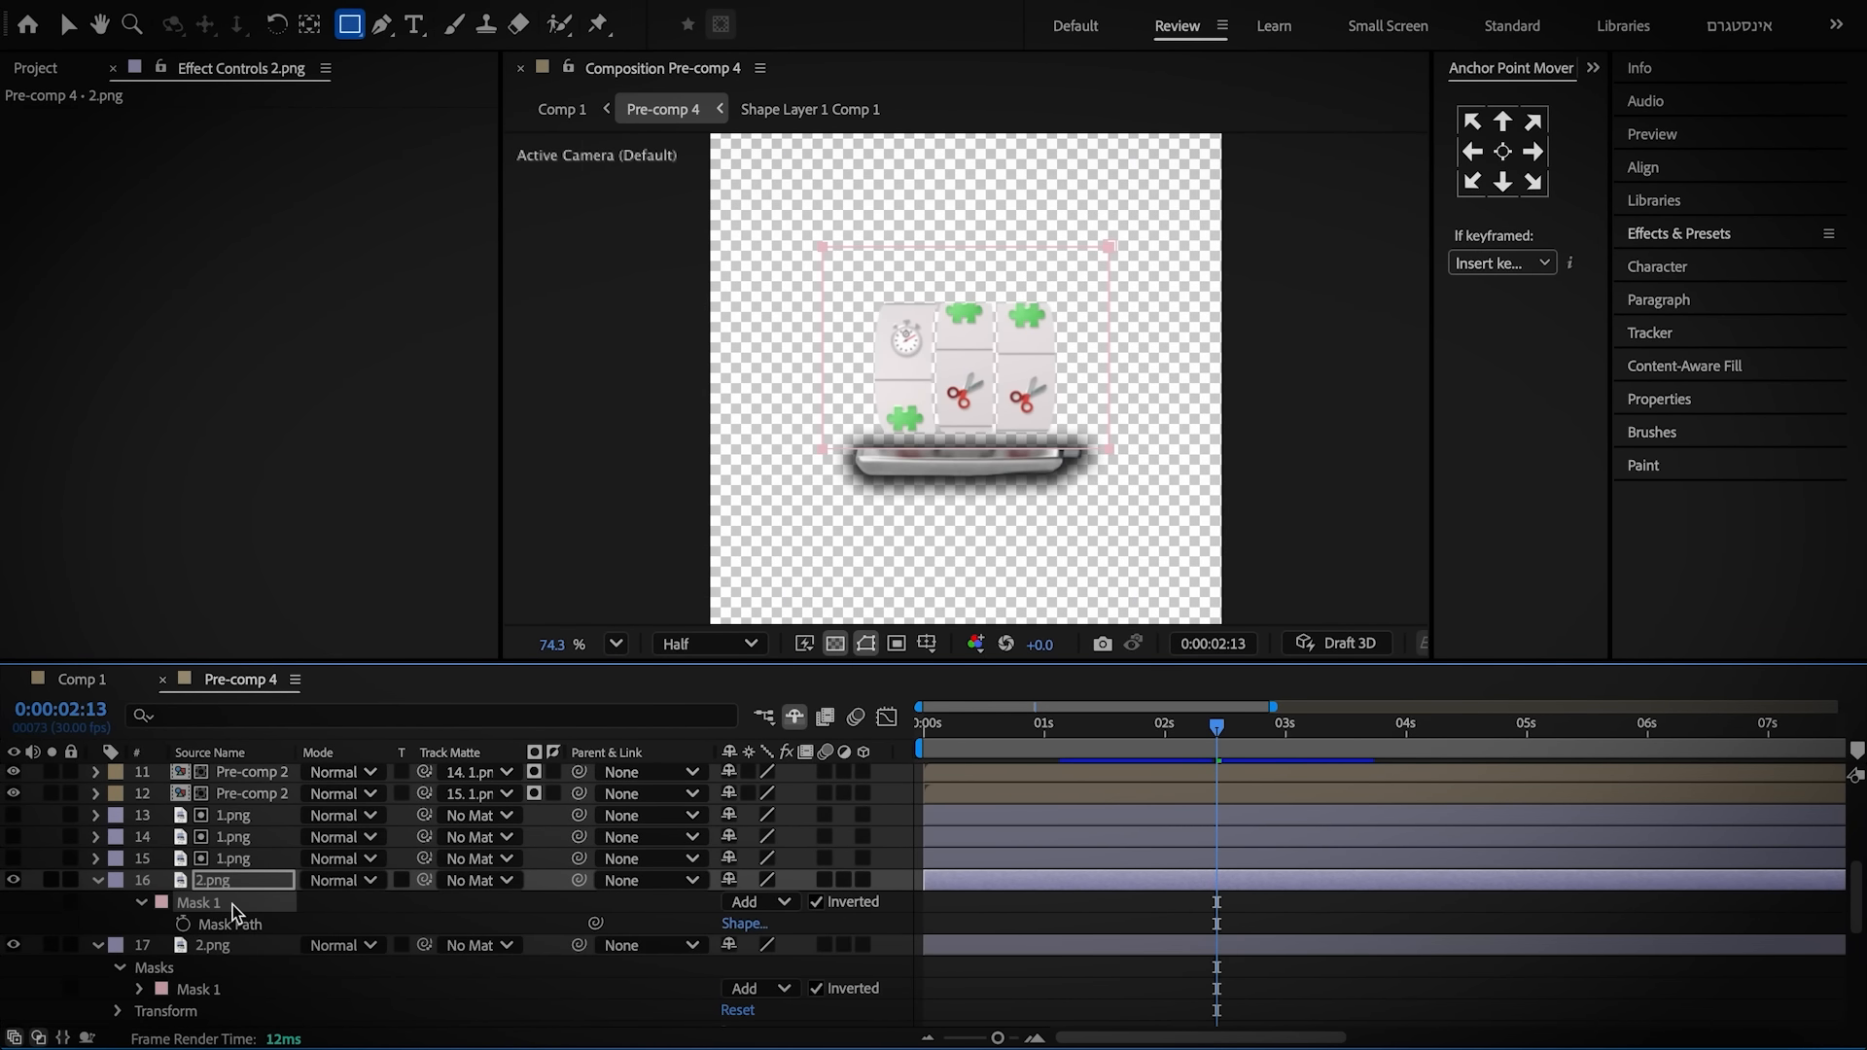
{"action": "key", "text": "Delete"}
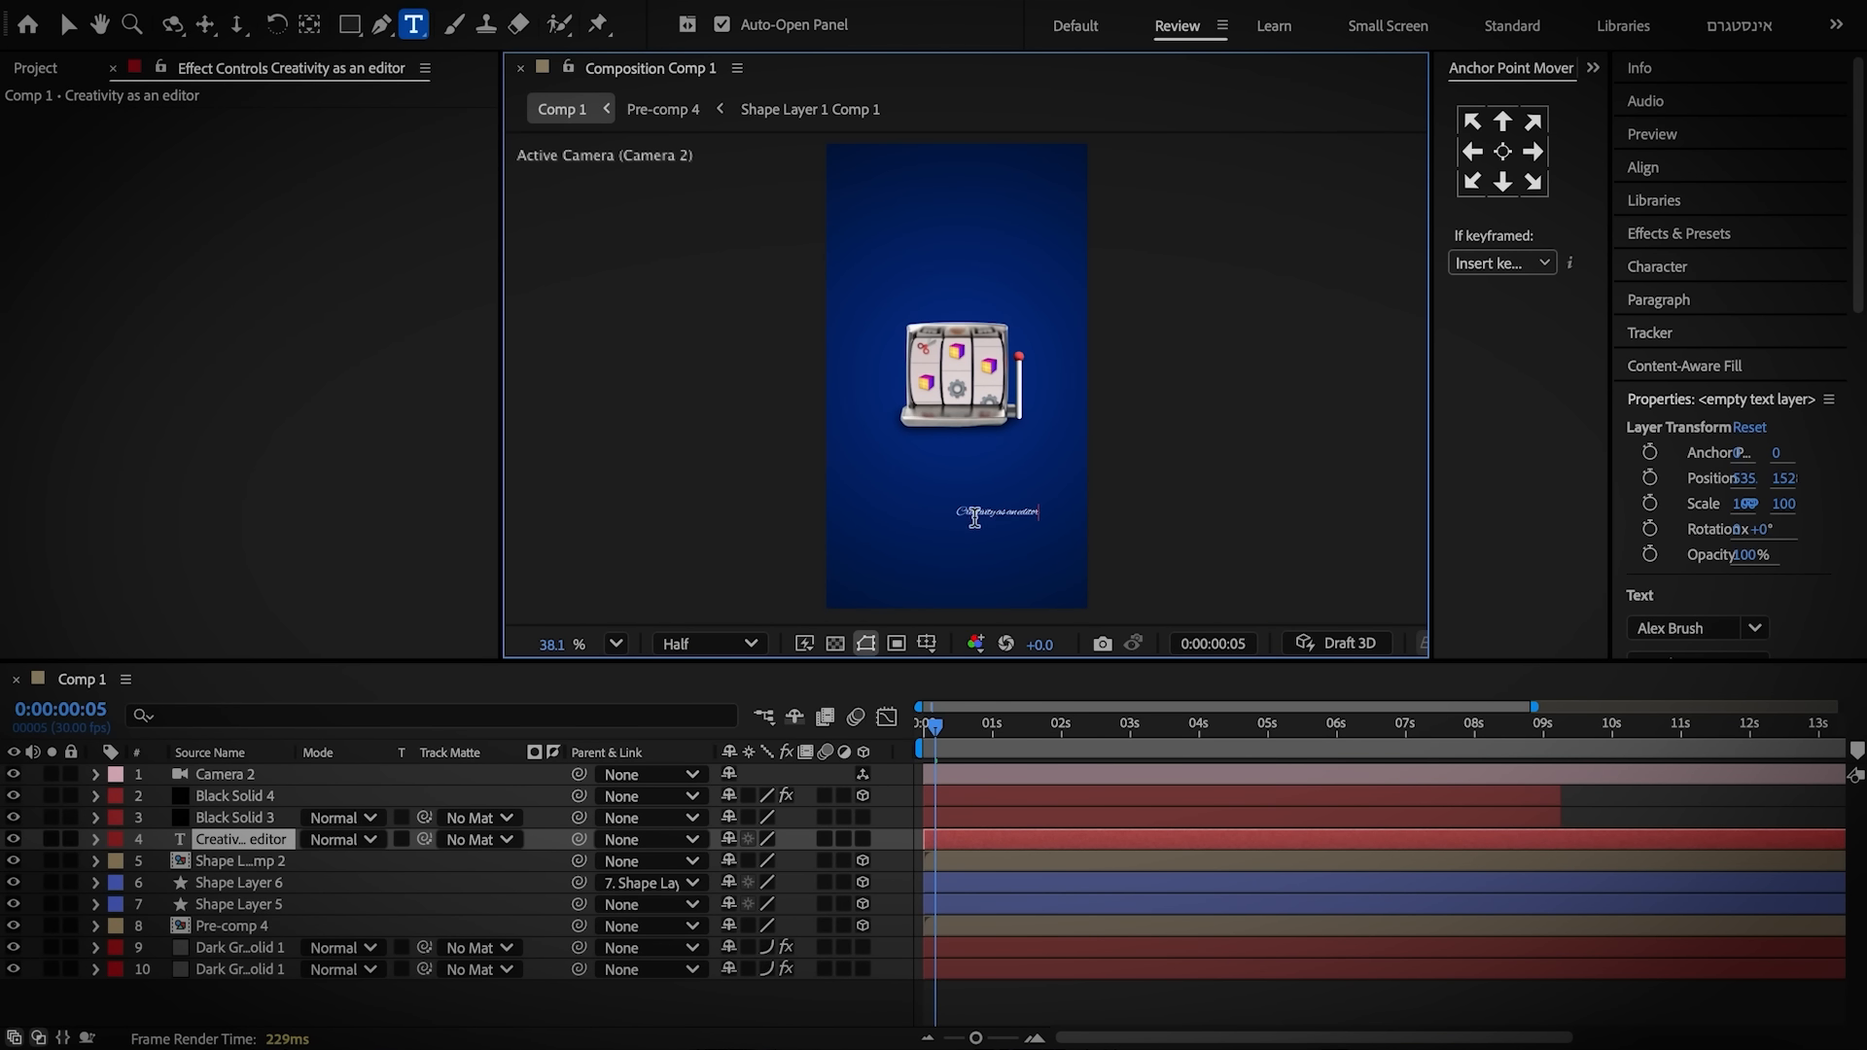
Finish the "Creativity as an editor" text, centre its anchor point, and position it horizontally centred below the slot machine
{"action": "key", "text": "Escape"}
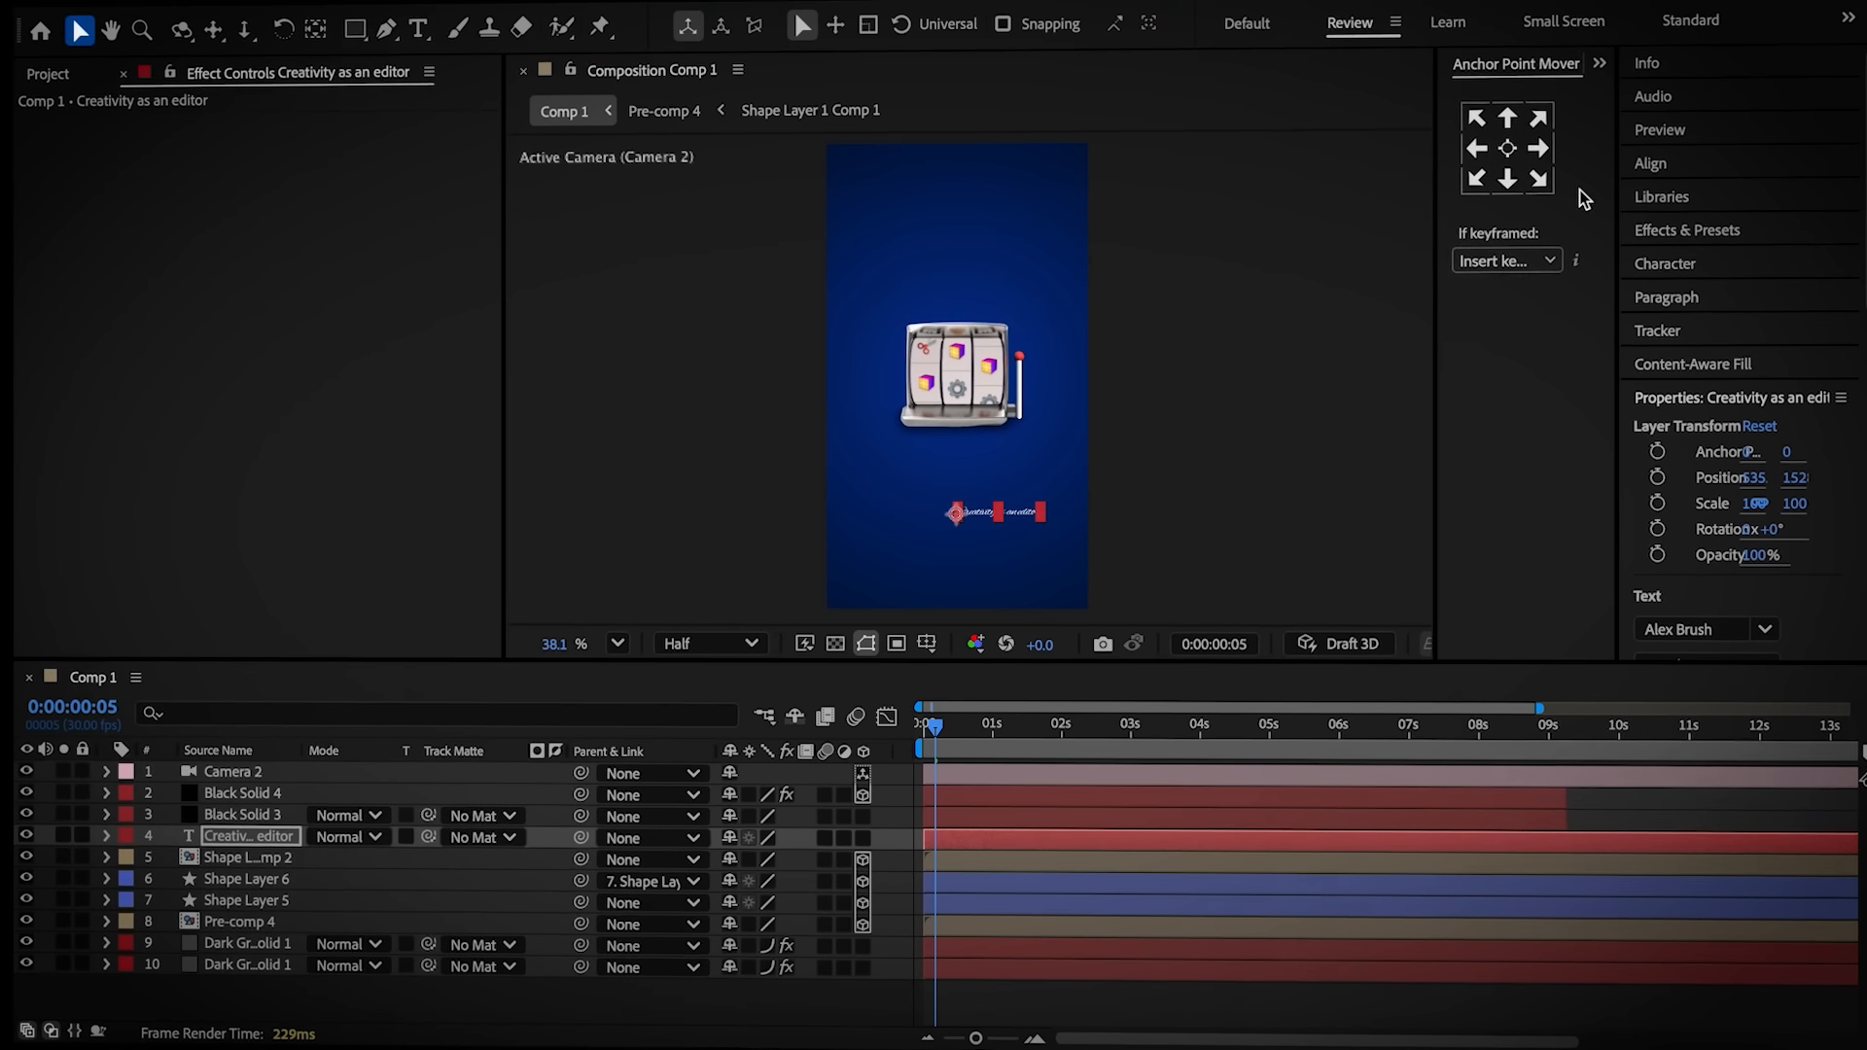
{"action": "left_click", "coordinate": [1503, 151]}
{"action": "scroll", "coordinate": [1021, 544], "scroll_direction": "up", "scroll_amount": 4}
{"action": "left_click_drag", "start_coordinate": [1017, 575], "coordinate": [961, 580]}
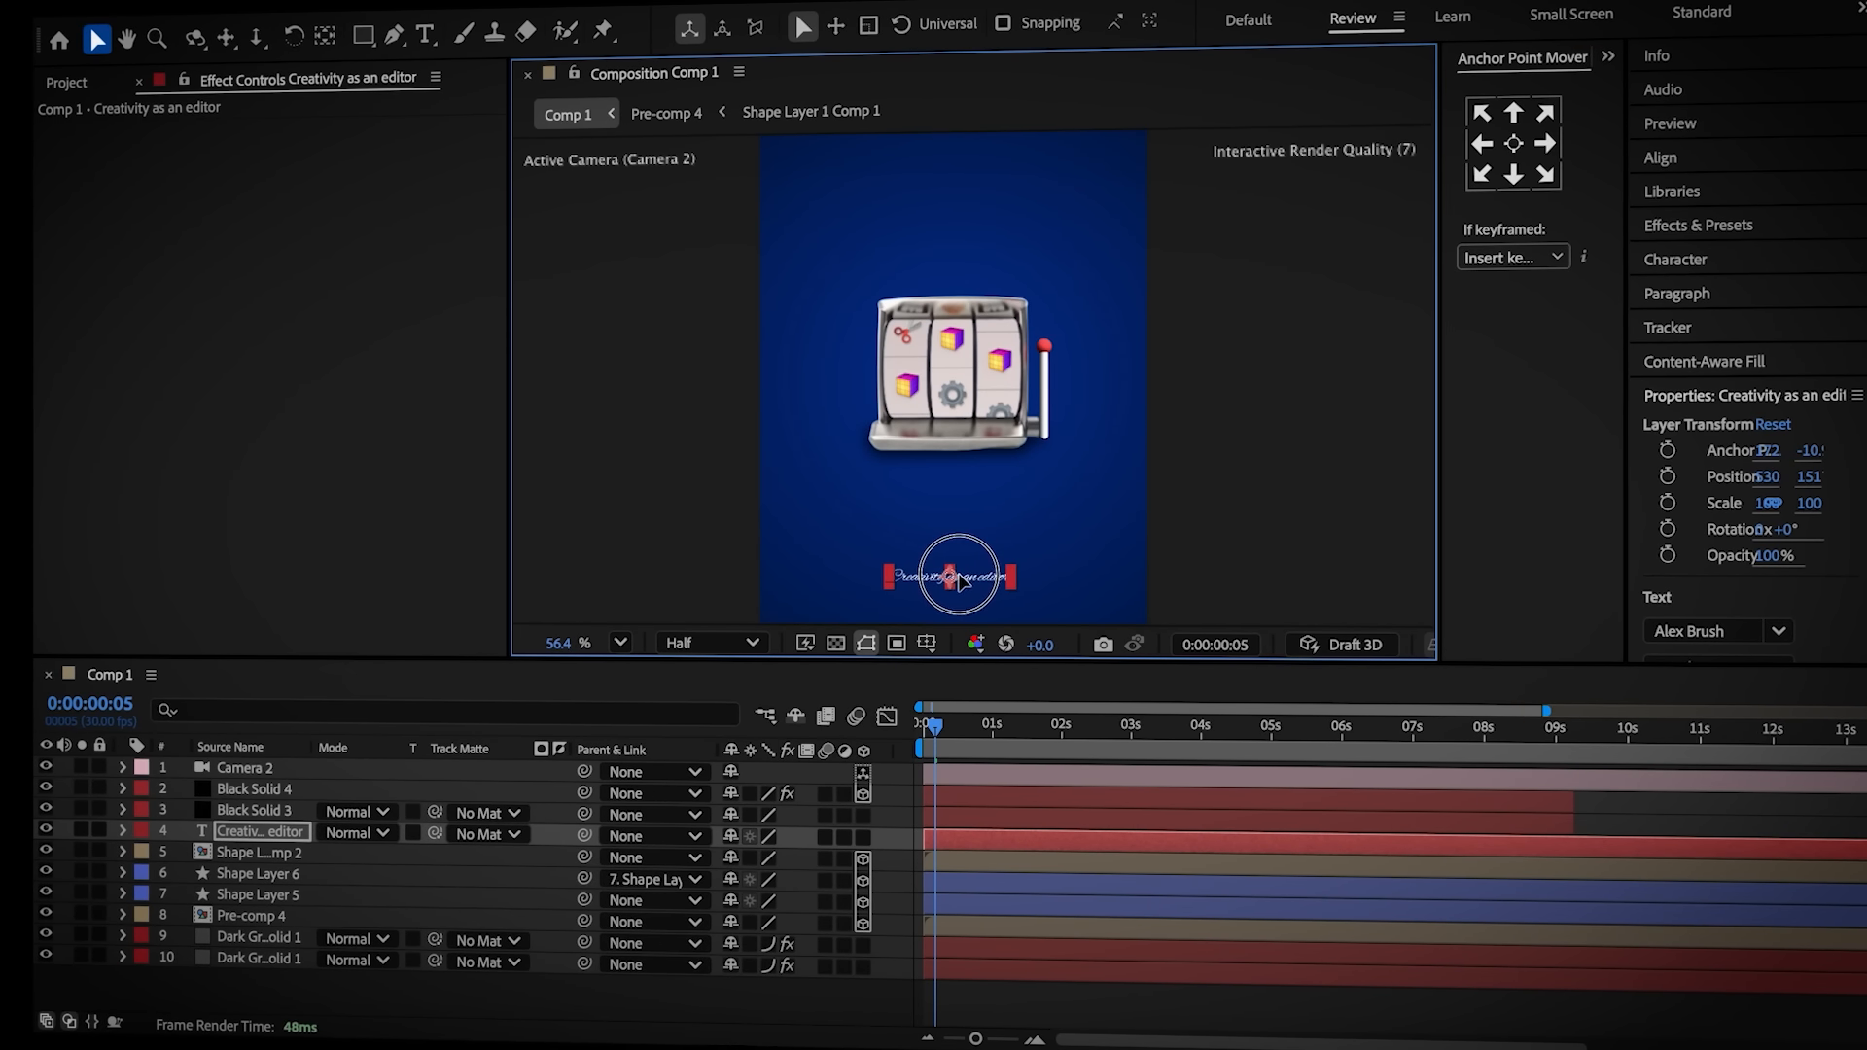
Set the "Creativity as an editor" text layer's Scale to 150%
{"action": "key", "text": "s"}
{"action": "left_click", "coordinate": [809, 854]}
{"action": "type", "text": "15"}
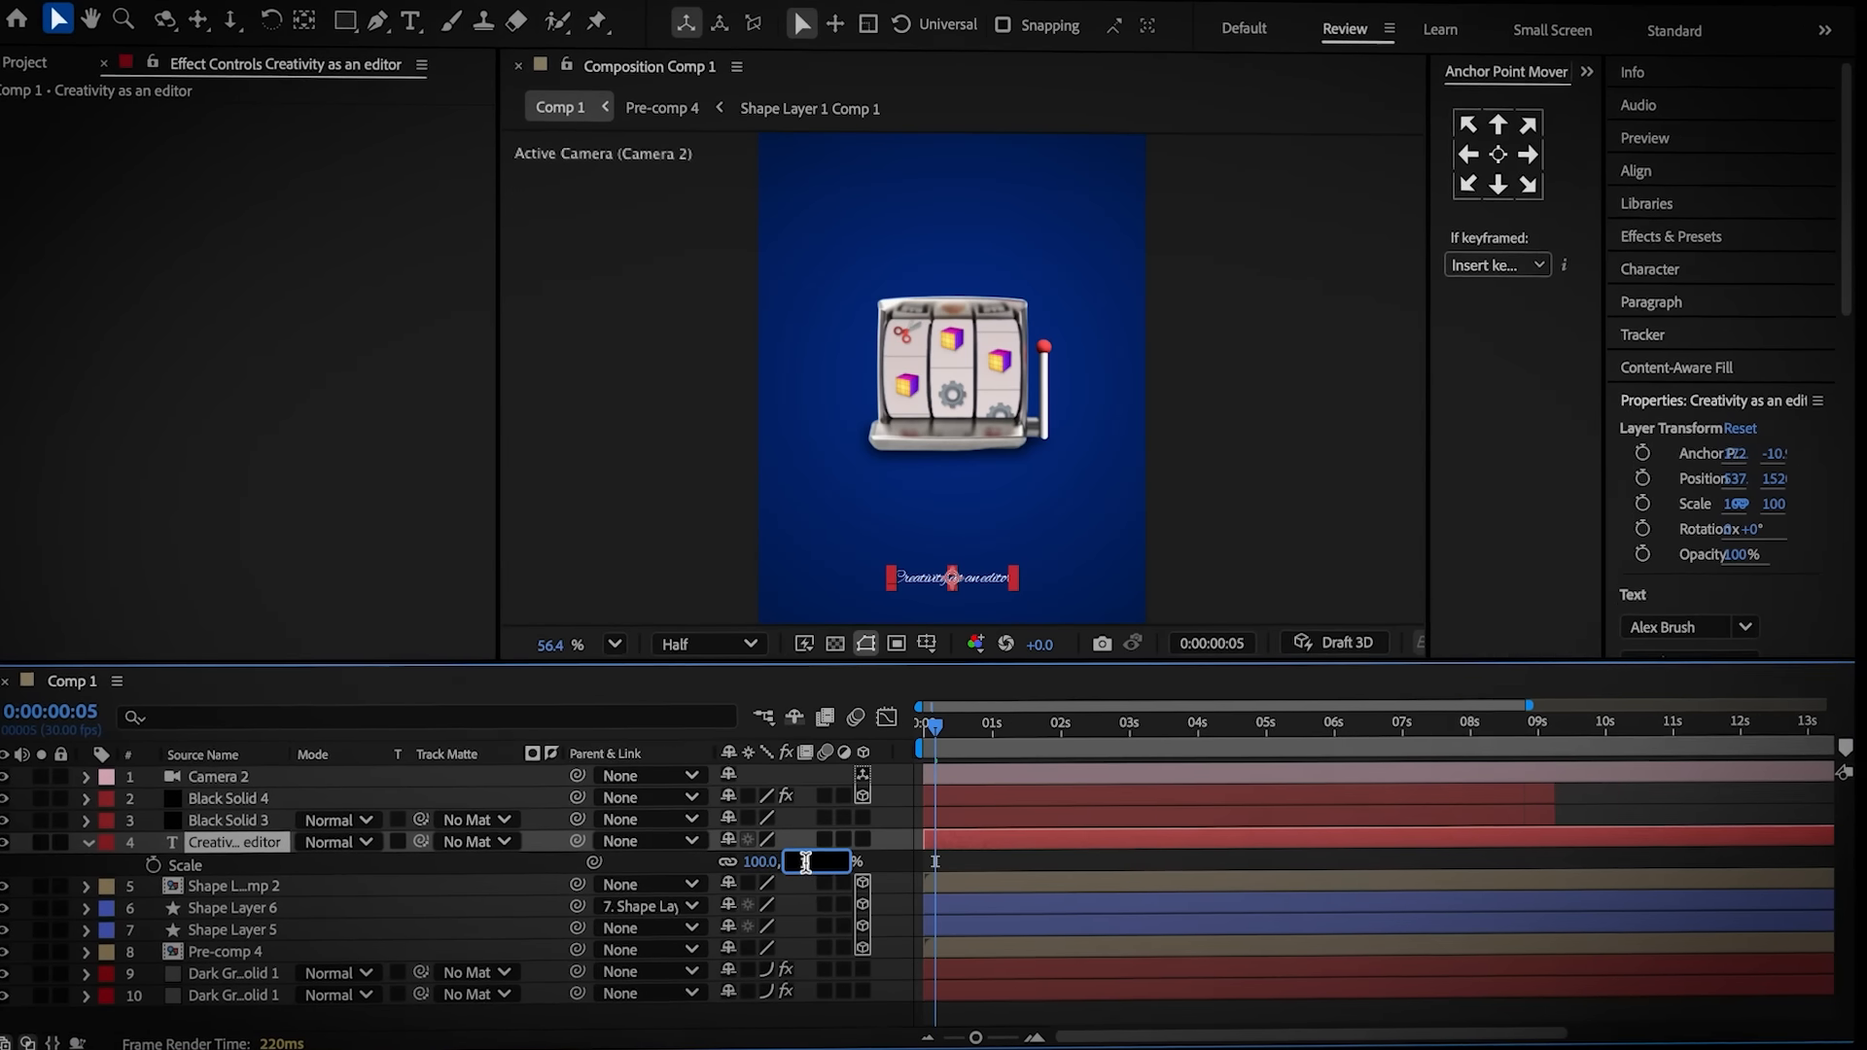
{"action": "type", "text": "0"}
{"action": "key", "text": "Return"}
Set the "Creativity as an editor" text layer's Opacity to 70% and keyframe it at 0:00:00:00
{"action": "key", "text": "t"}
{"action": "left_click", "coordinate": [751, 864]}
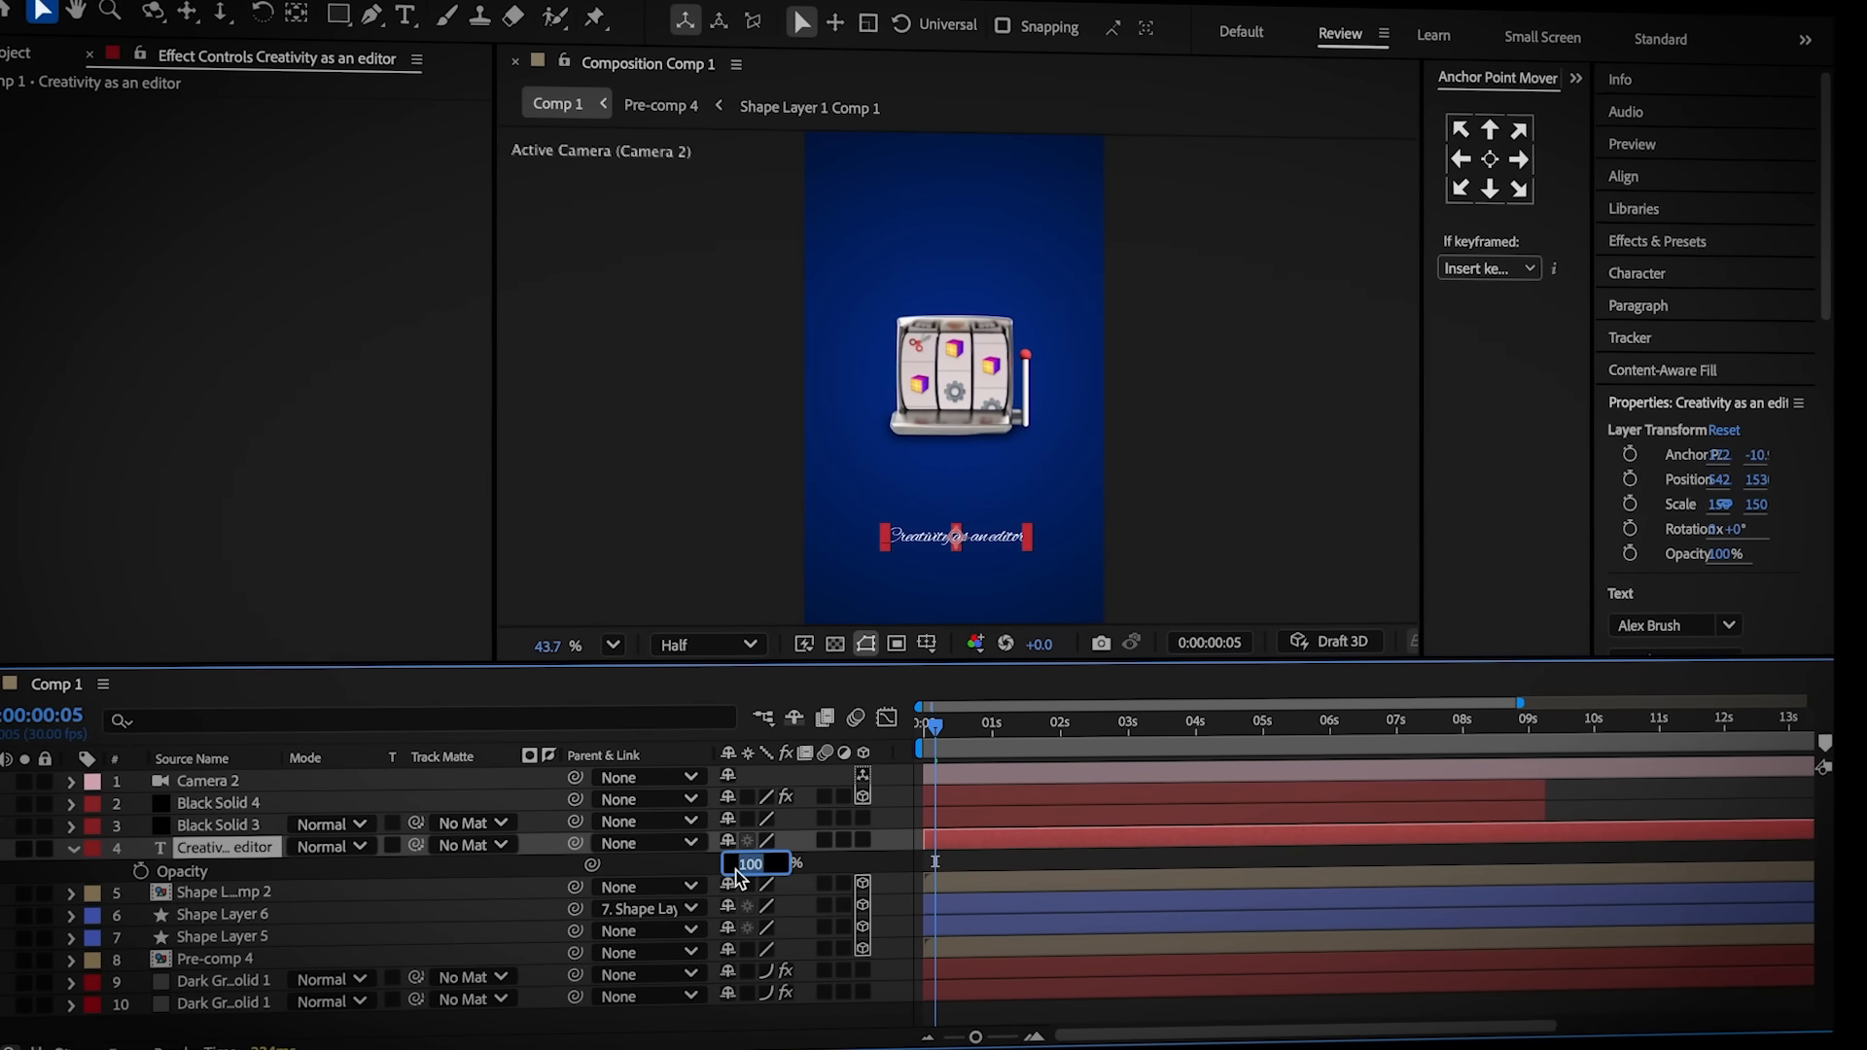
{"action": "left_click", "coordinate": [972, 863]}
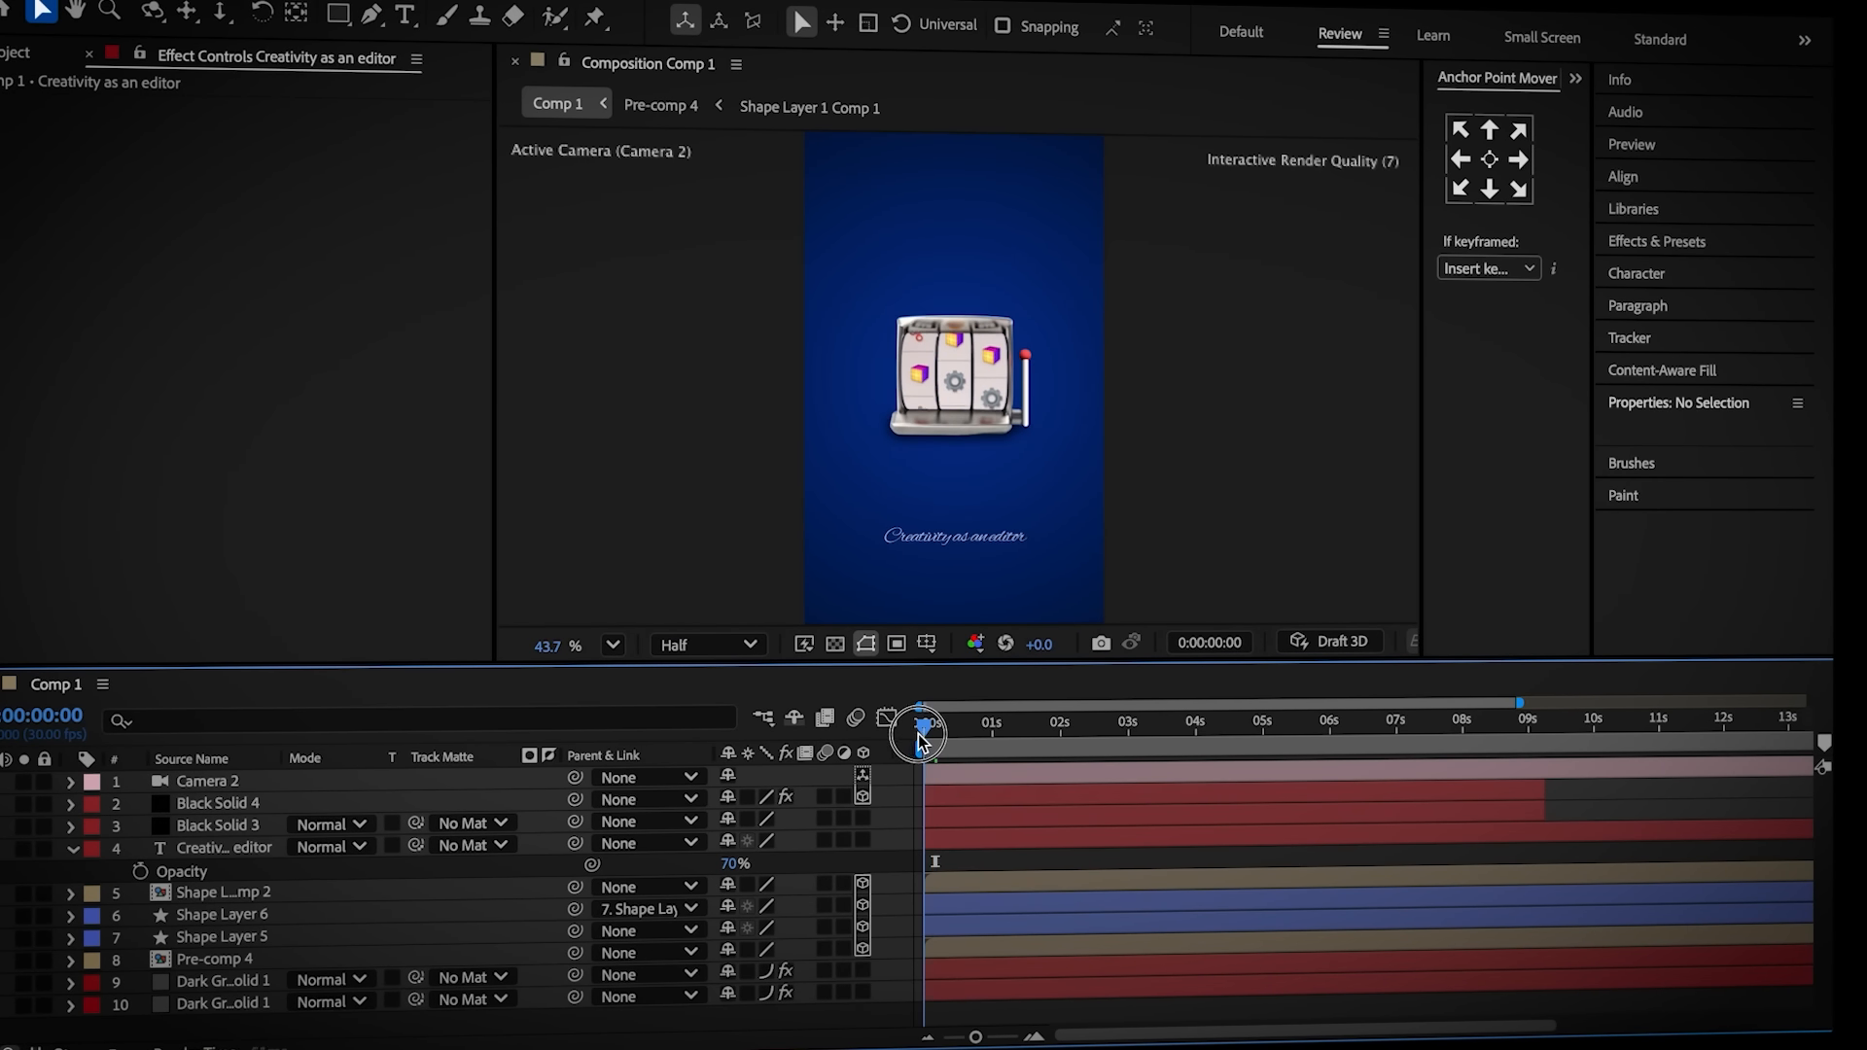
{"action": "key", "text": "equal"}
{"action": "left_click", "coordinate": [137, 871]}
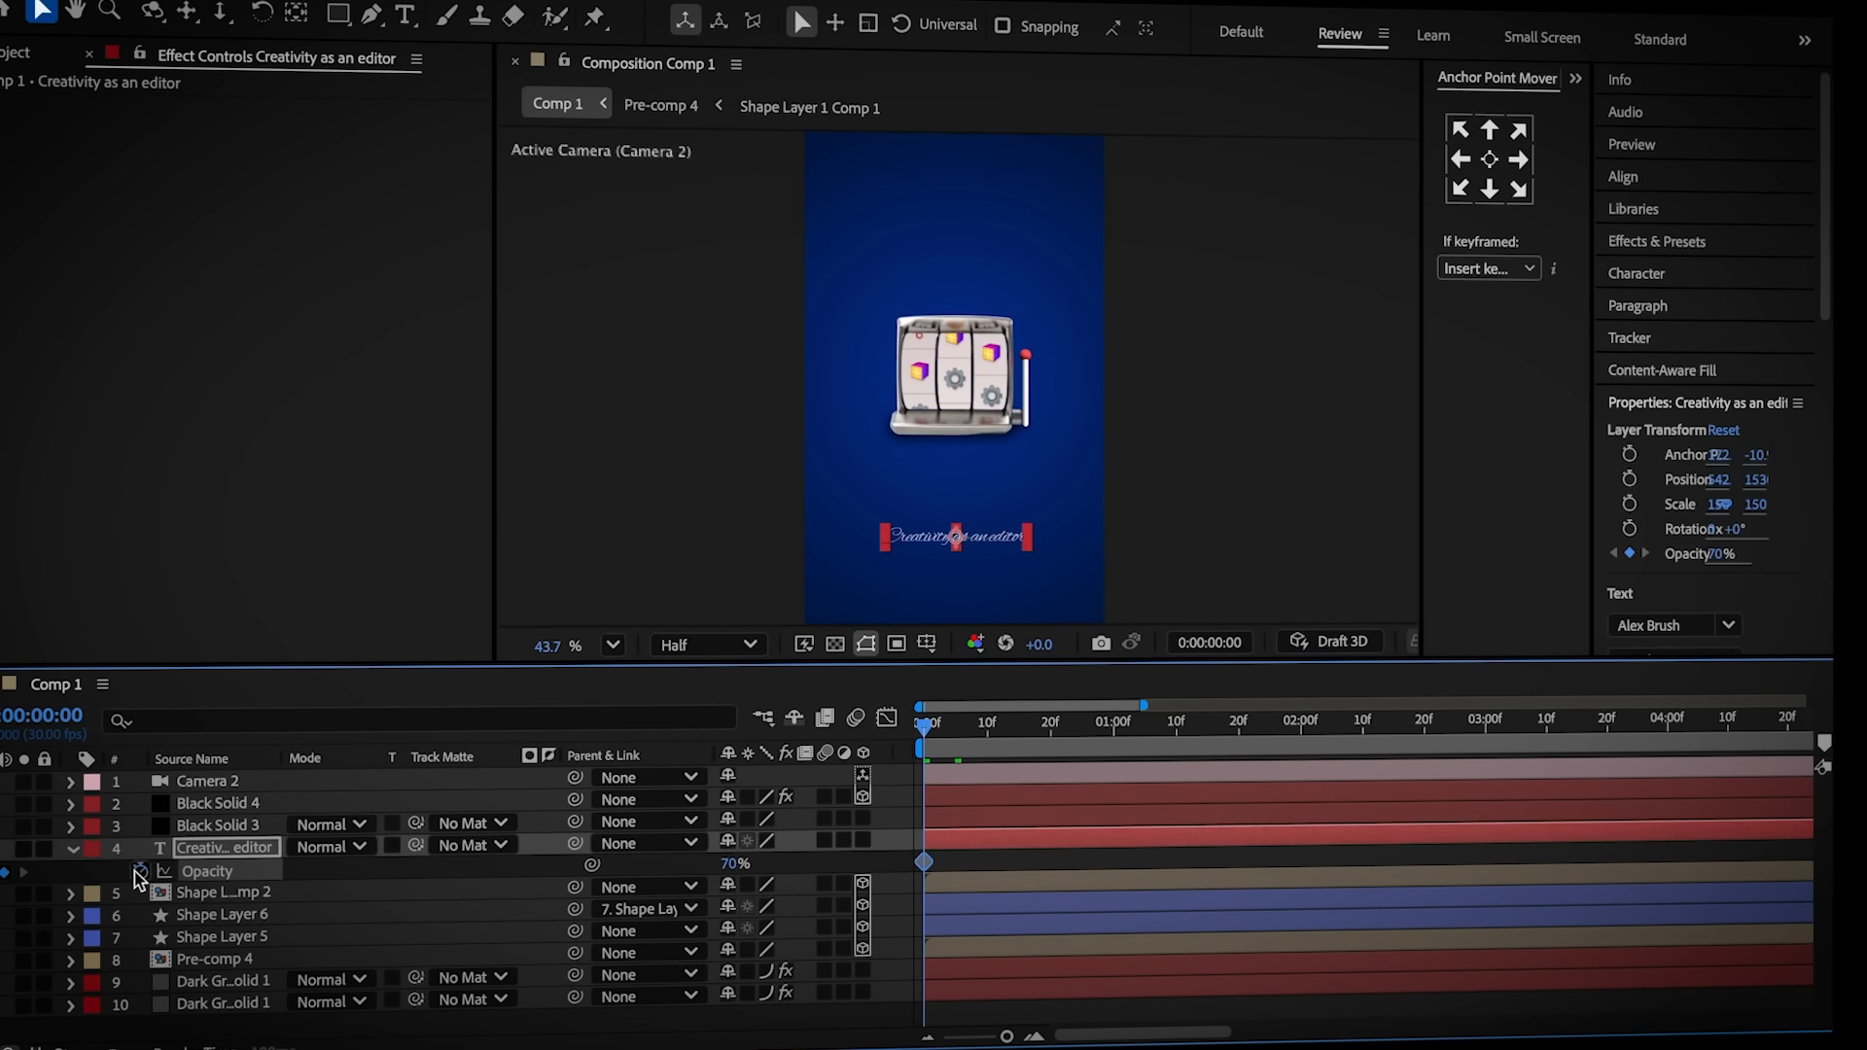